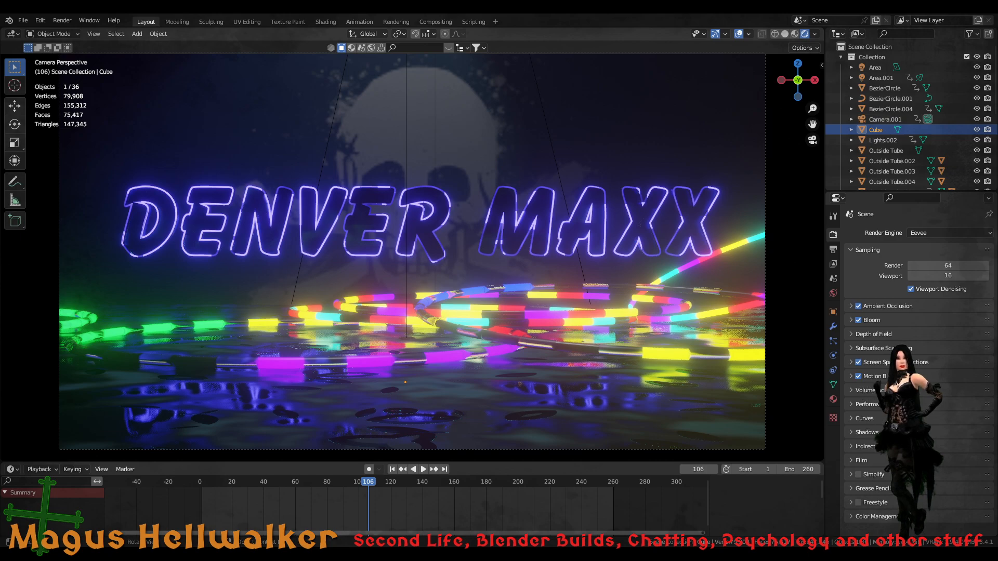
- Play the animation from the first frame in the camera view, stop it, and return to frame 1
click(392, 470)
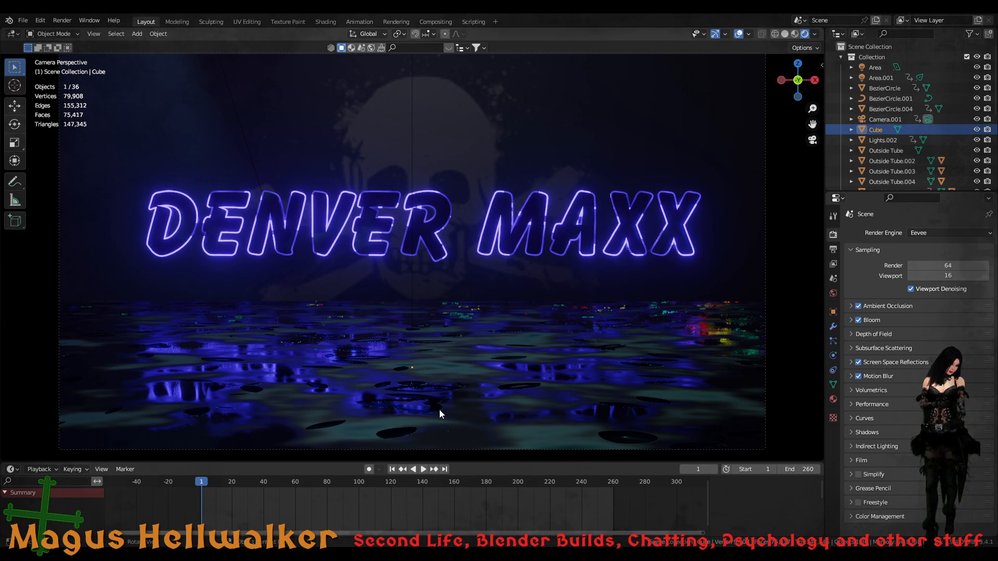
click(423, 470)
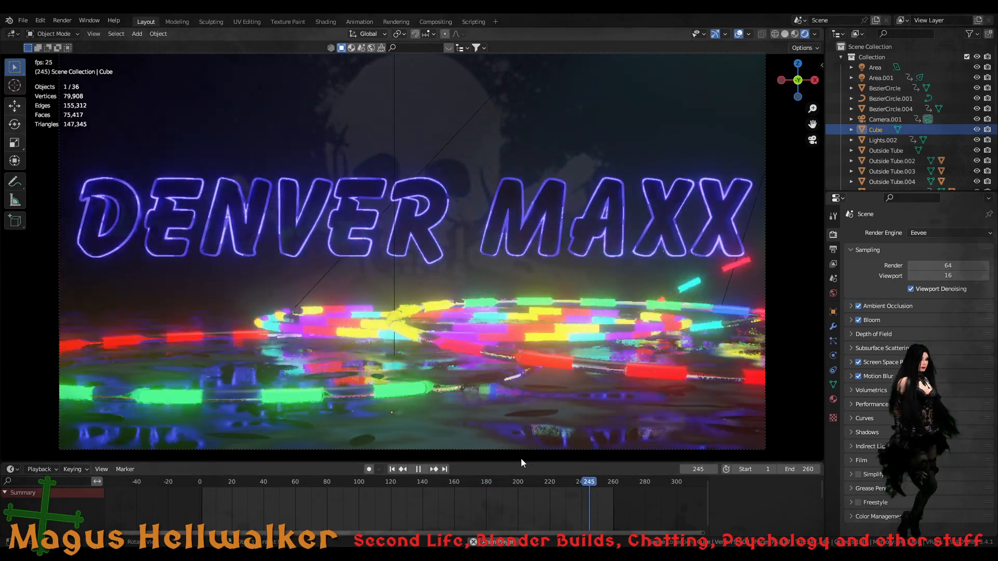
click(418, 469)
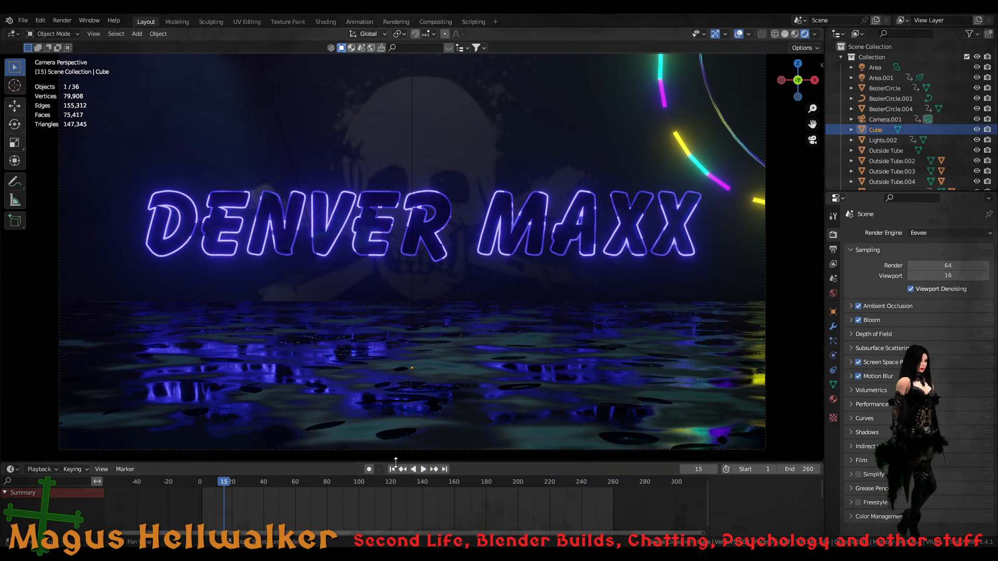
click(392, 470)
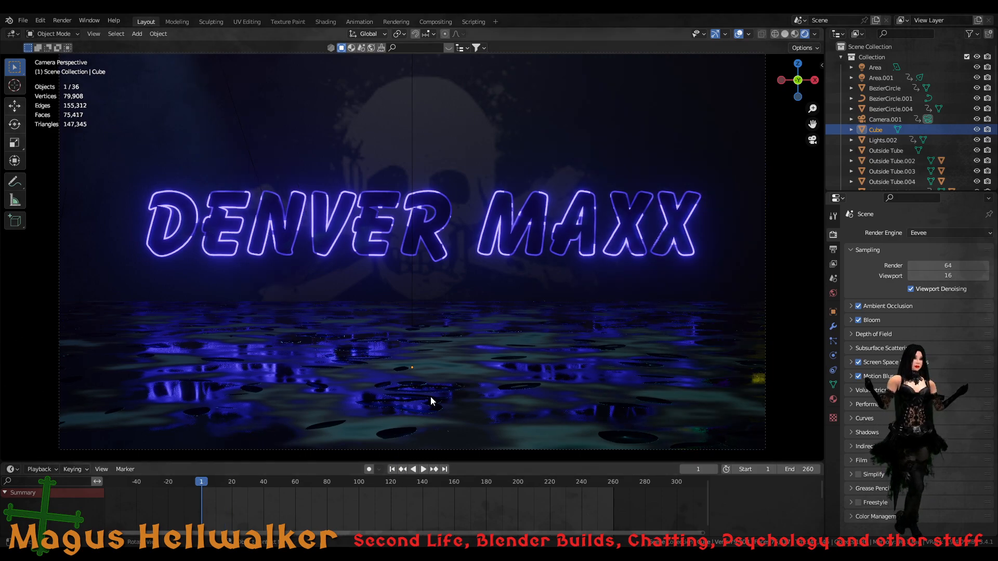
scroll(430, 396, down, 3)
scroll(442, 382, up, 3)
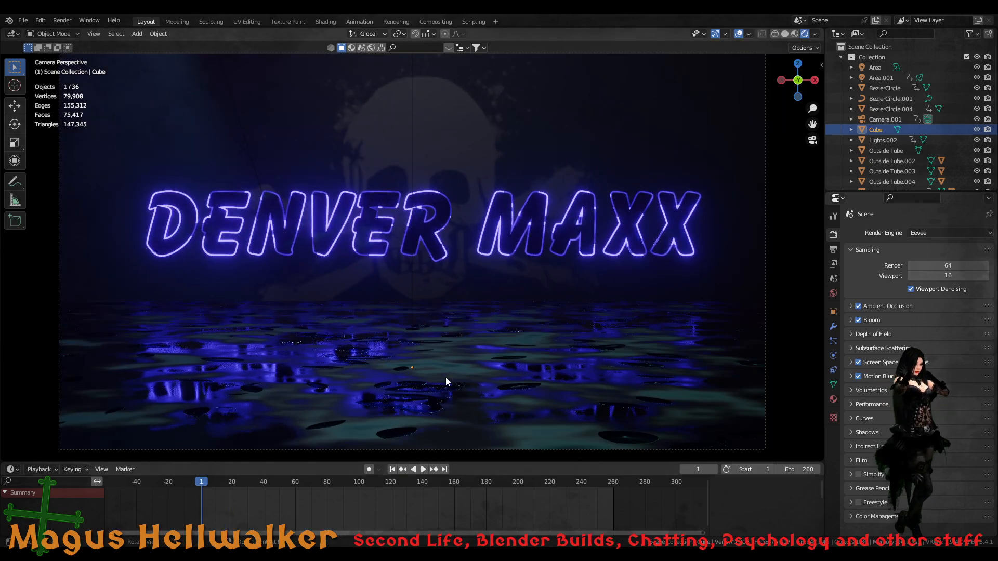
- Leave the camera view and examine the backdrop, skull and neon text up close, briefly playing the animation
key(KP_0)
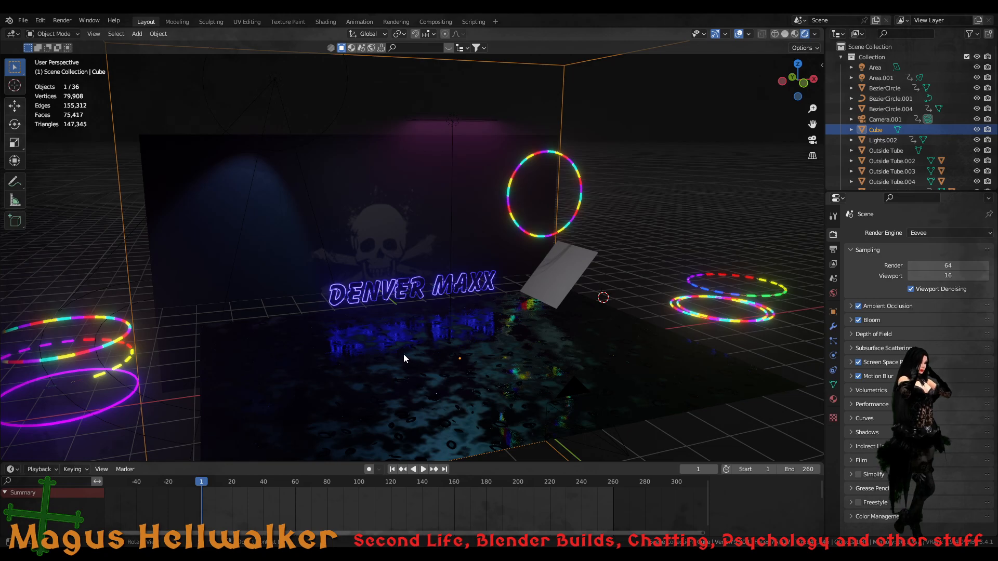
middle_drag(403, 354, 337, 288)
scroll(413, 279, up, 5)
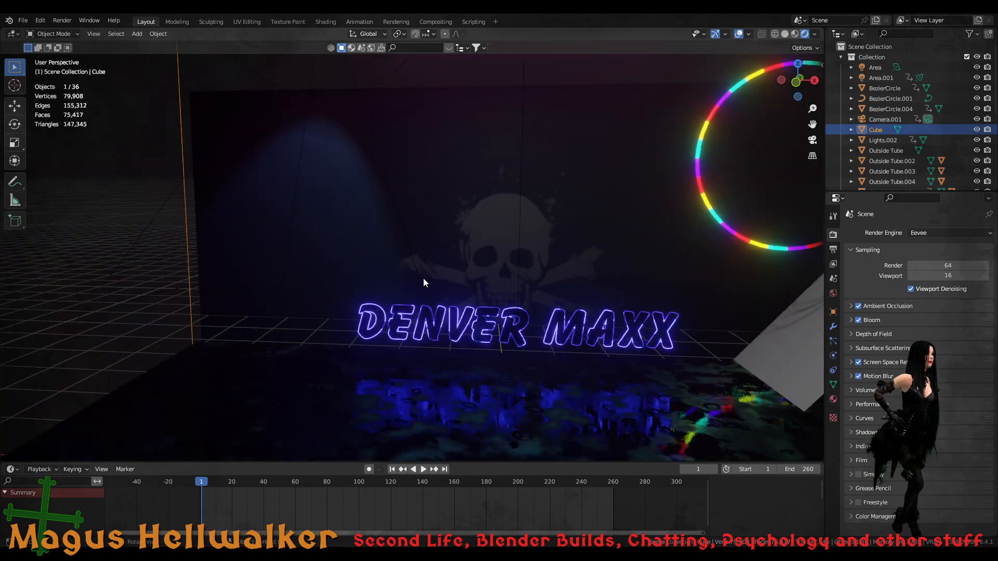
scroll(494, 328, up, 3)
scroll(500, 329, down, 3)
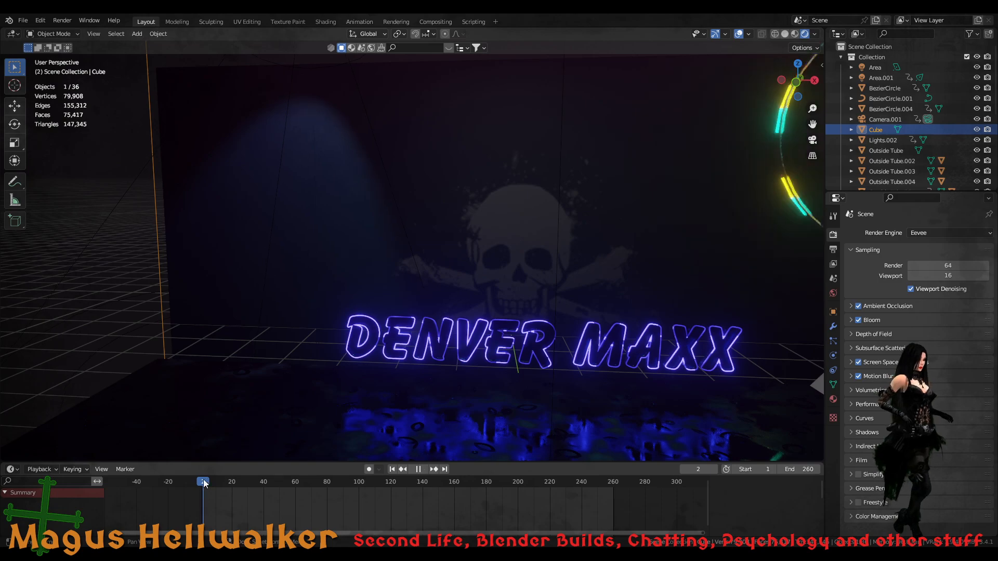
key(space)
key(space)
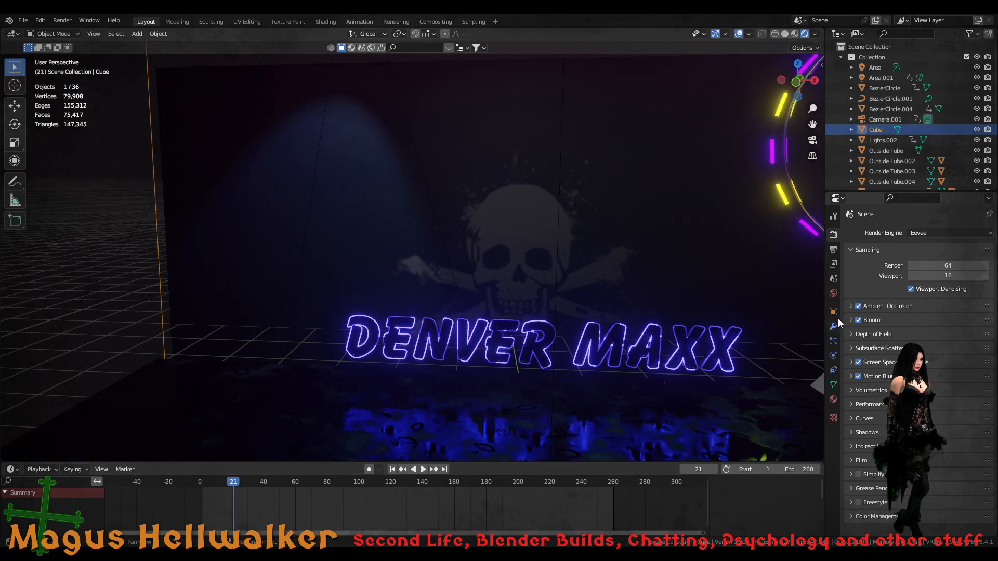
- Play the animation from frame 0 in a wider perspective view of the stage, watching the moving spotlight, and stop it
scroll(703, 309, down, 3)
scroll(696, 310, down, 3)
middle_drag(581, 303, 570, 352)
scroll(607, 316, up, 4)
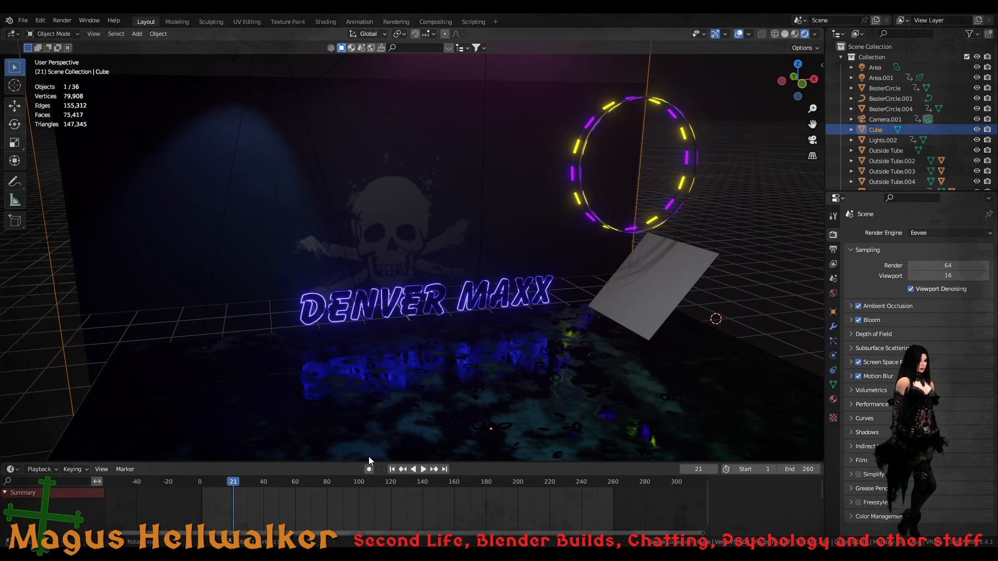
key(space)
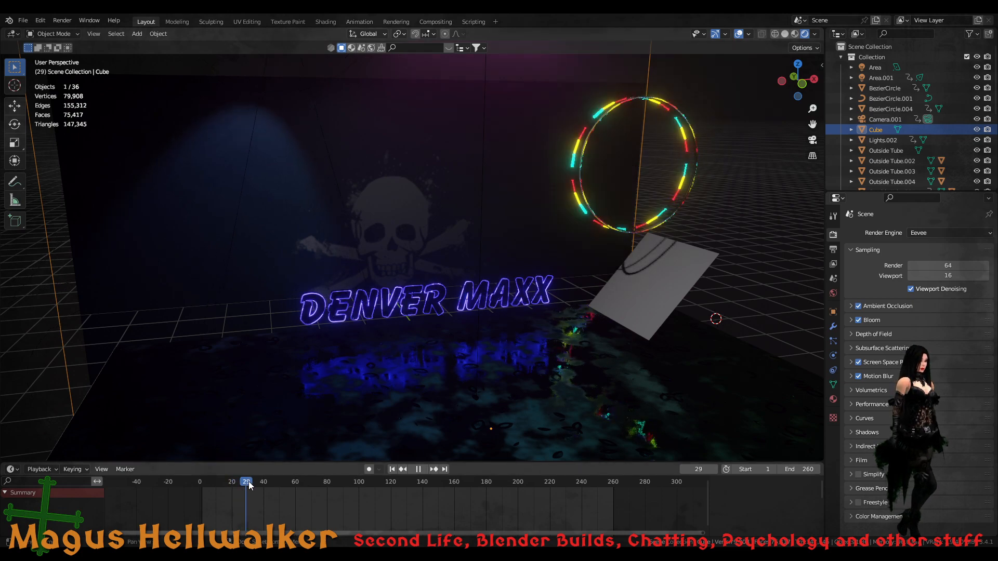
drag(315, 483, 200, 493)
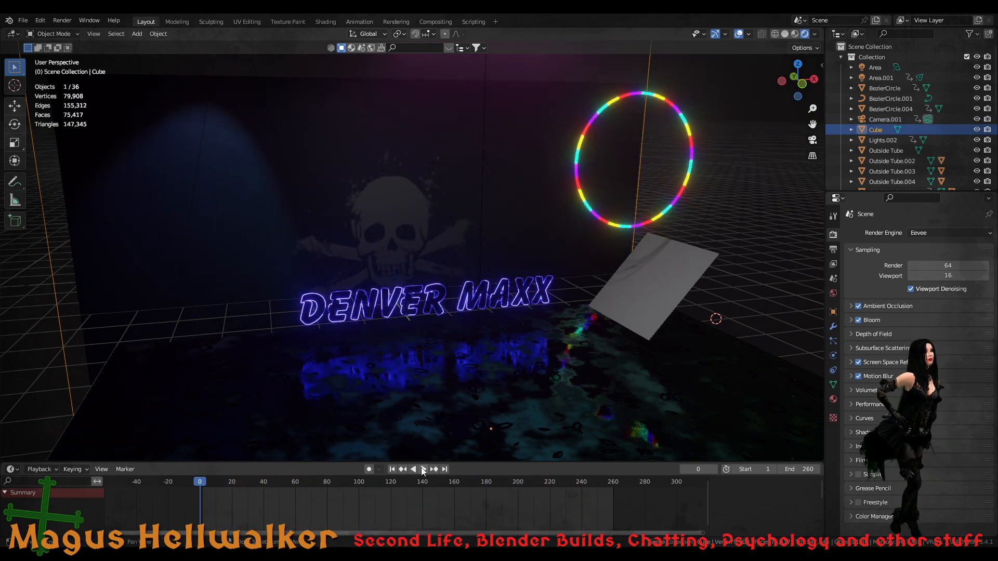
click(423, 470)
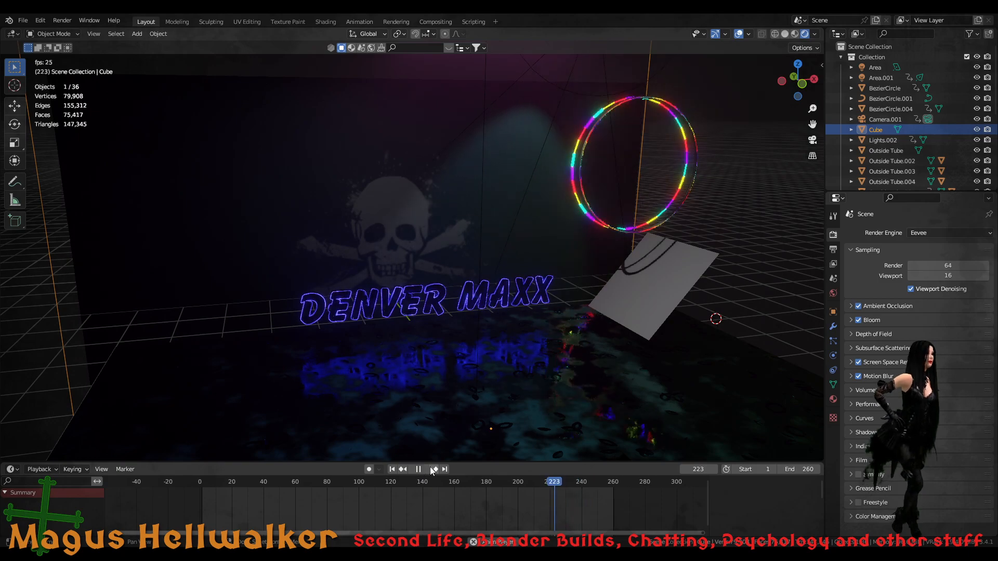
click(420, 470)
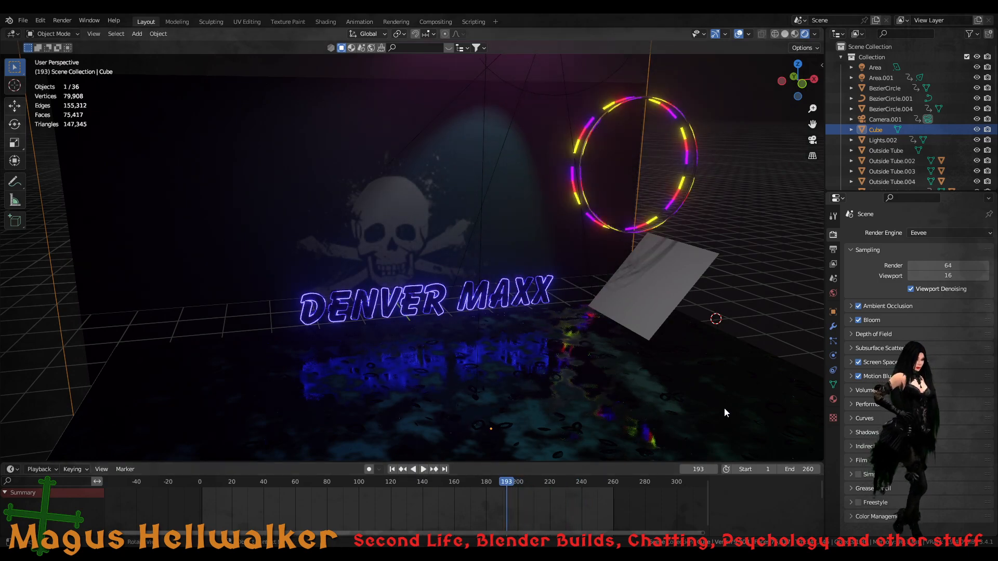
- Return to the camera view, replay the animation from the first frame, and stop it with the hoops lying on the floor
key(KP_0)
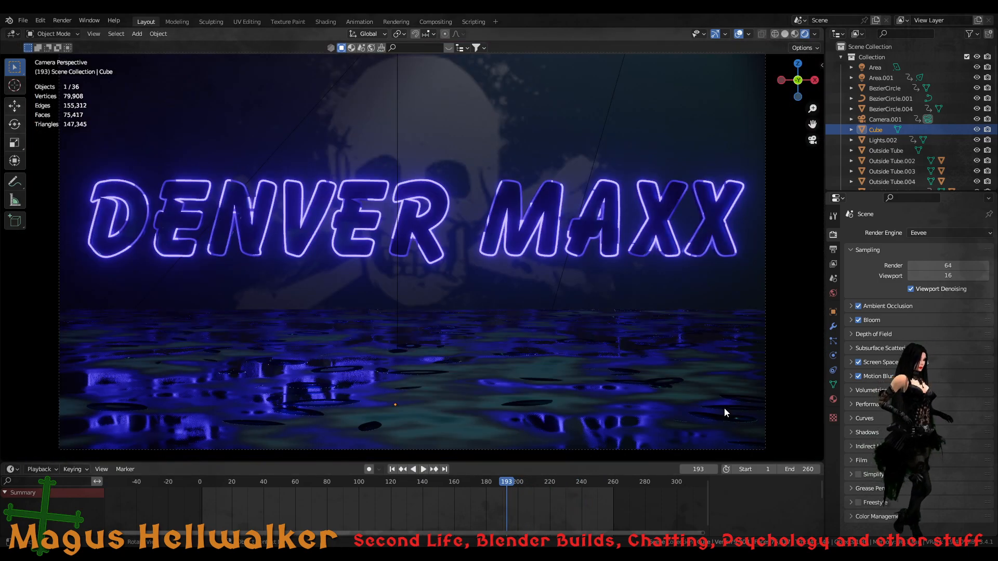
click(394, 472)
click(423, 469)
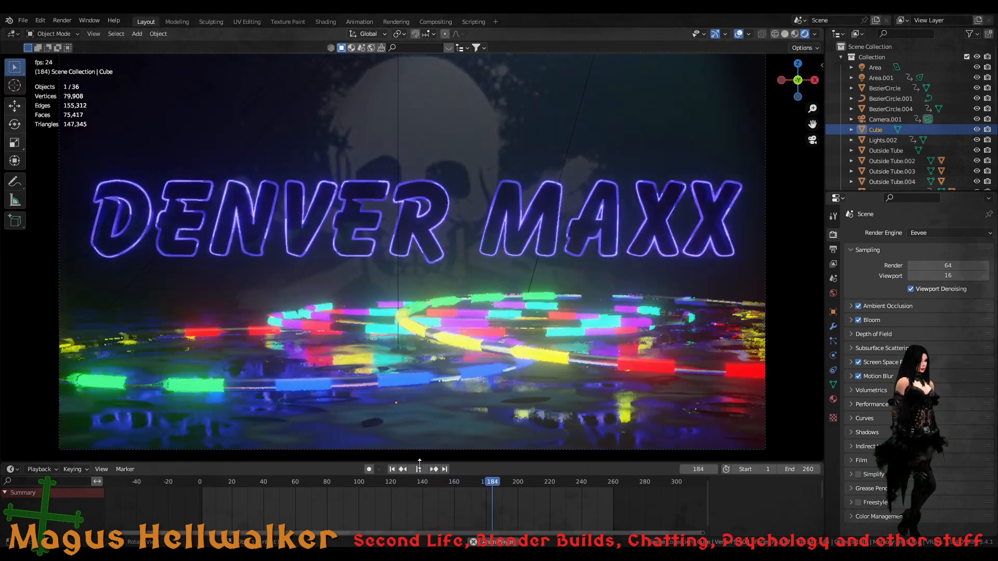
key(space)
scroll(461, 429, down, 6)
scroll(463, 425, up, 4)
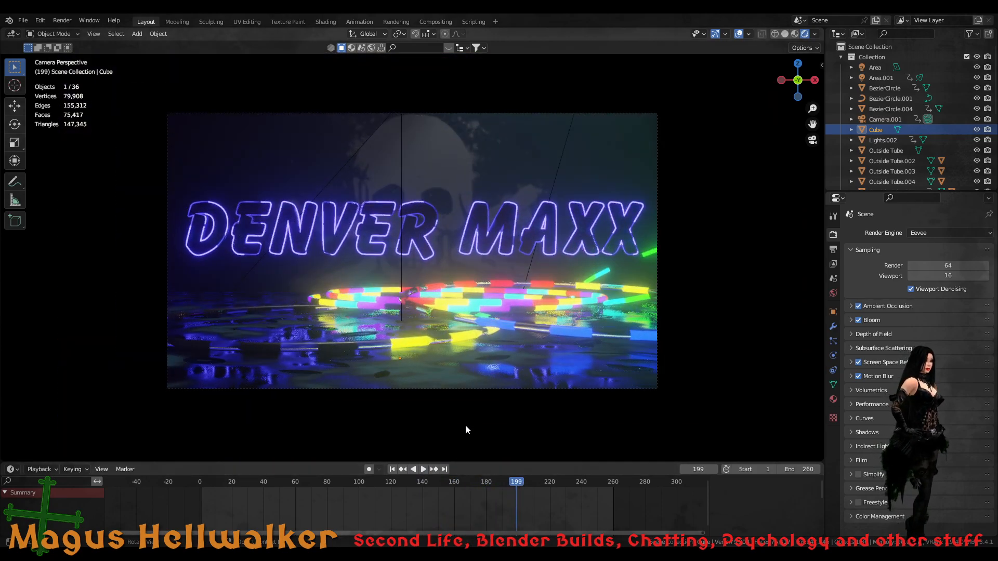
scroll(466, 425, up, 2)
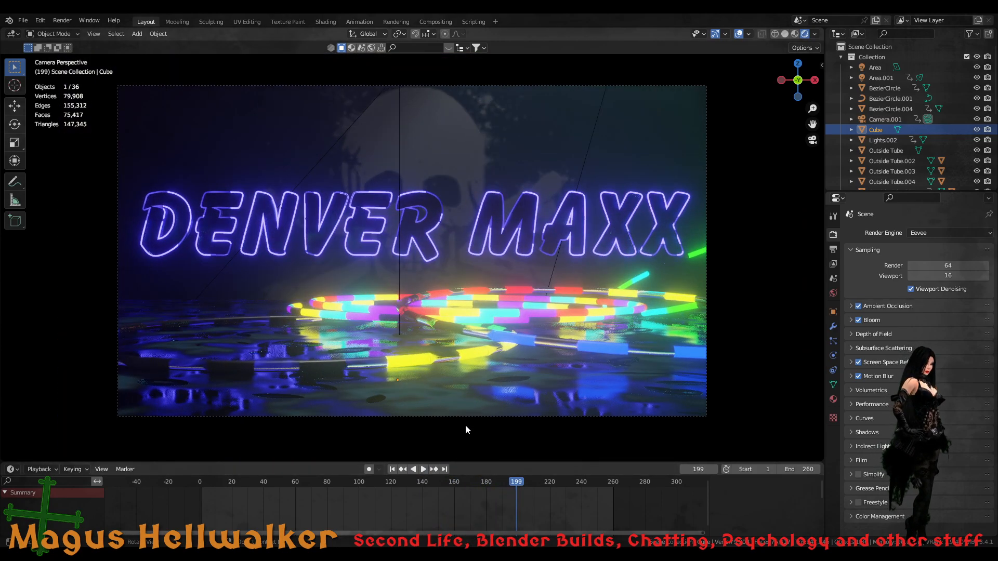
scroll(466, 424, up, 1)
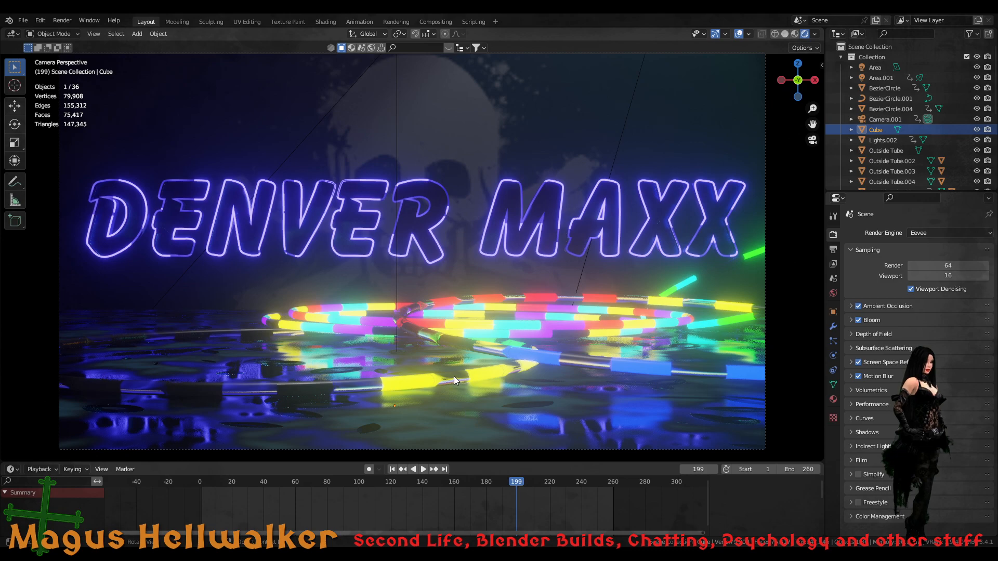
- Leave the camera view, set the current frame to 0, and examine the neon text and reflective floor
scroll(454, 376, down, 1)
middle_drag(434, 357, 444, 364)
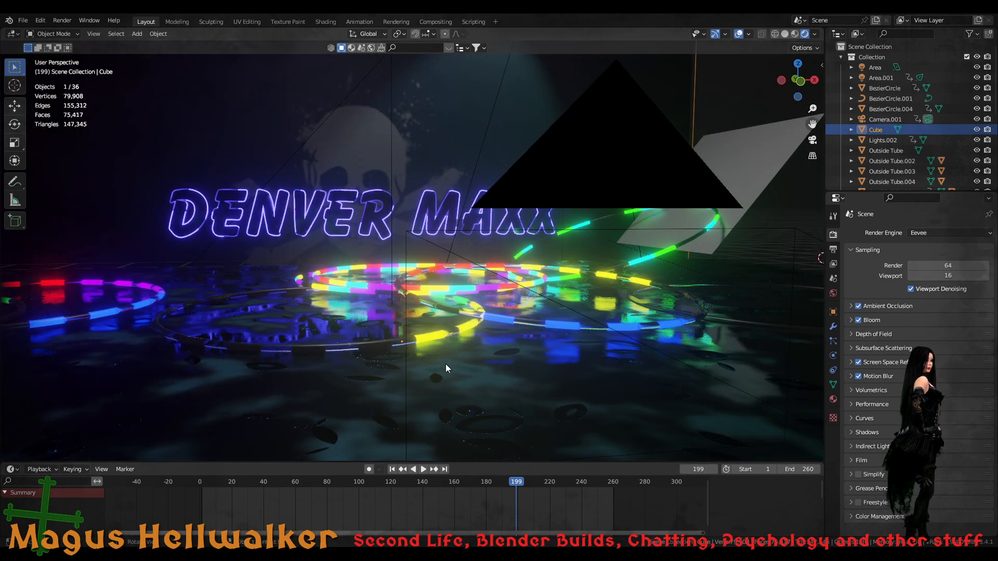
scroll(446, 369, down, 5)
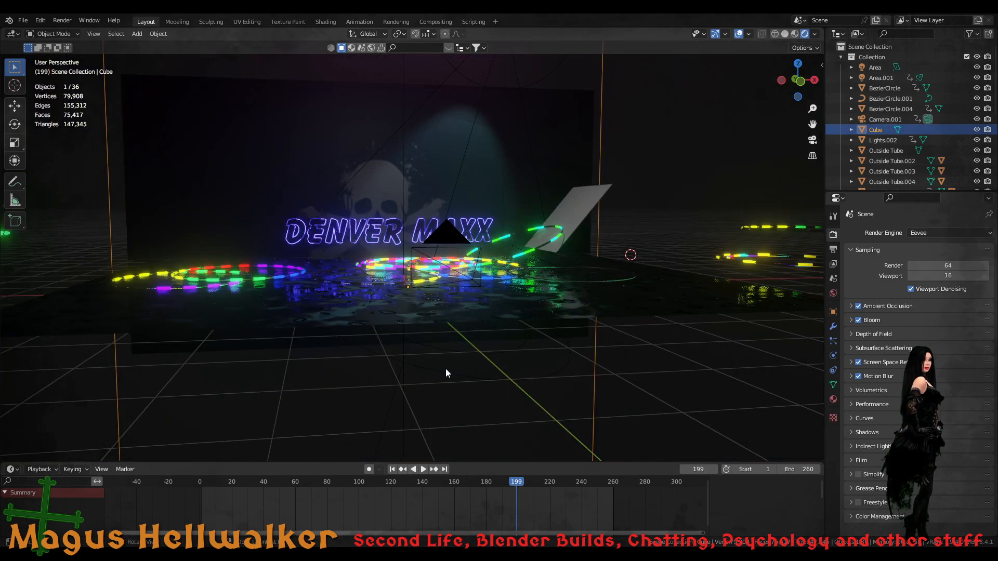
drag(516, 486, 201, 510)
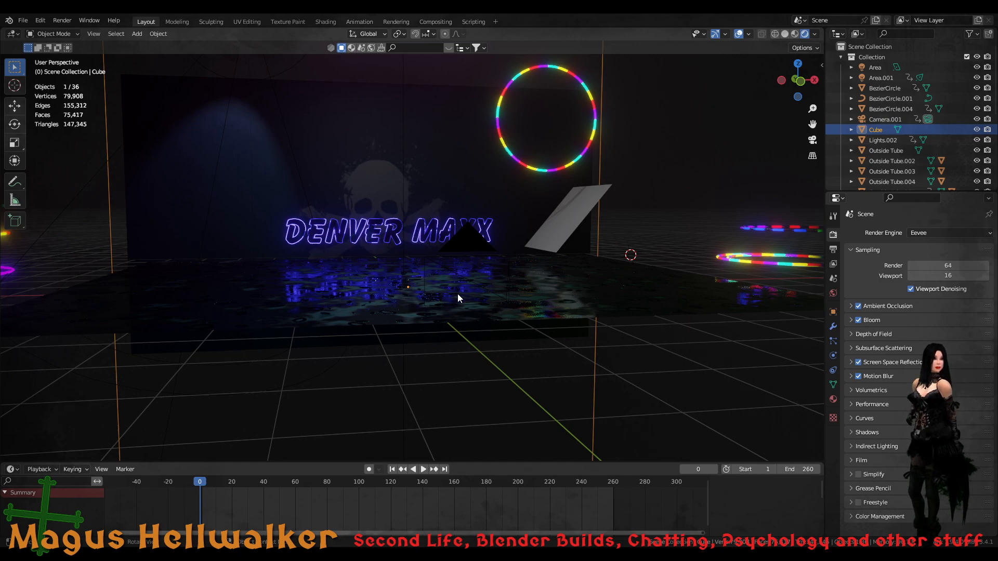
scroll(397, 295, up, 3)
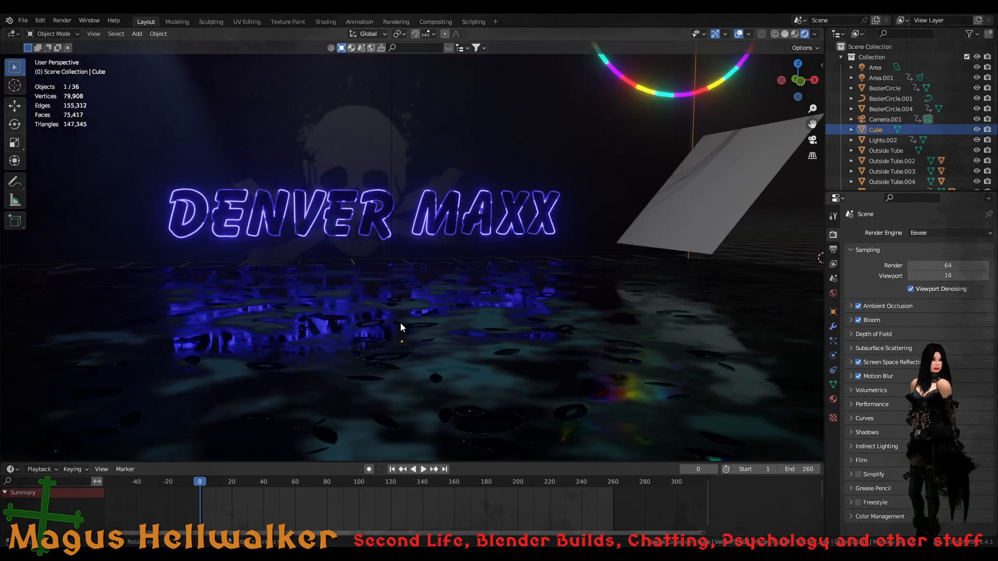
scroll(400, 323, up, 2)
mouse_move(405, 334)
middle_down()
mouse_move(386, 450)
mouse_move(391, 316)
mouse_move(379, 321)
mouse_move(401, 319)
middle_up()
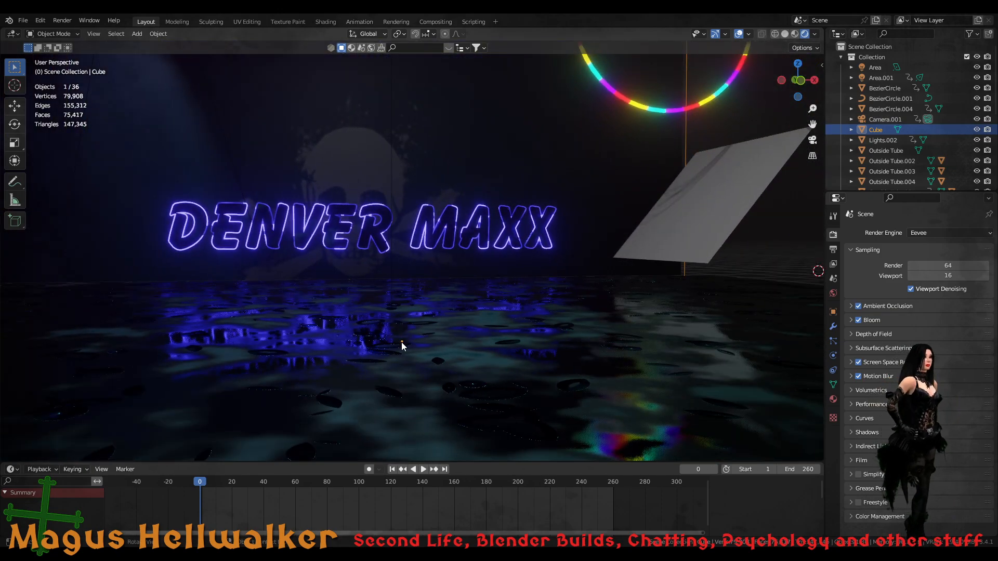
- Examine the large surrounding cube and the groups of glowing hoops around the stage, selecting the outer tube of a stacked hoop
scroll(402, 343, down, 5)
scroll(401, 348, down, 6)
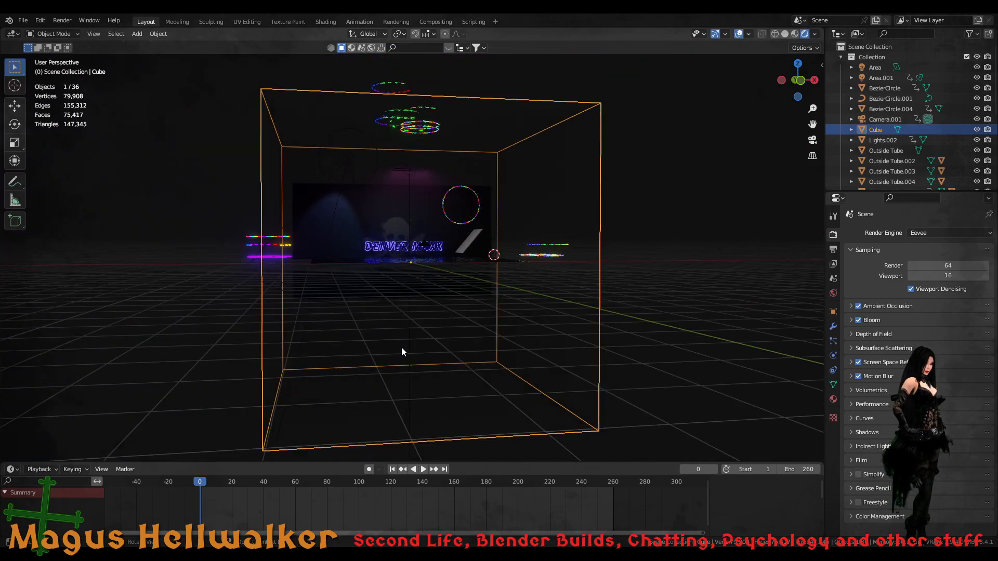
middle_drag(401, 347, 380, 336)
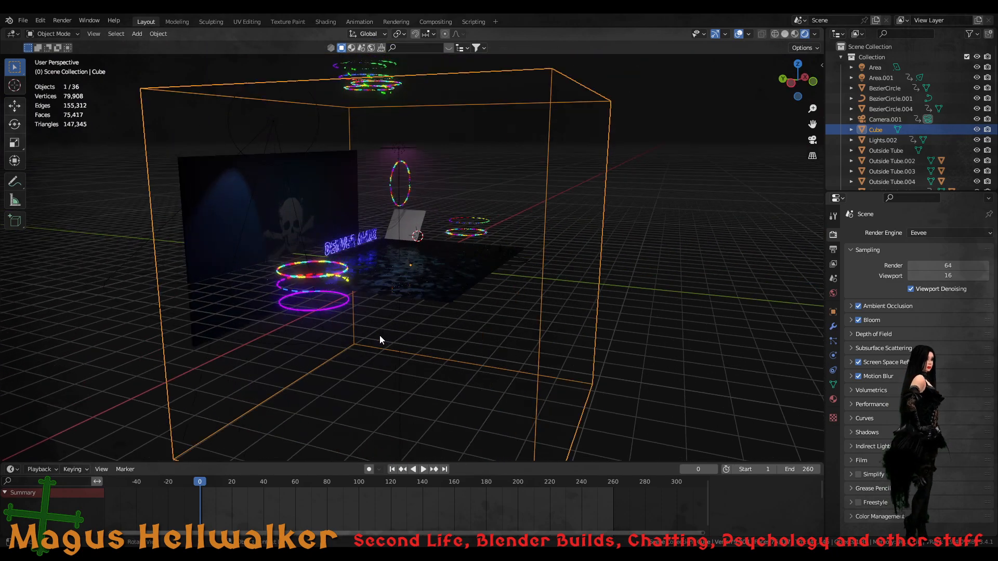
scroll(378, 336, up, 5)
click(230, 303)
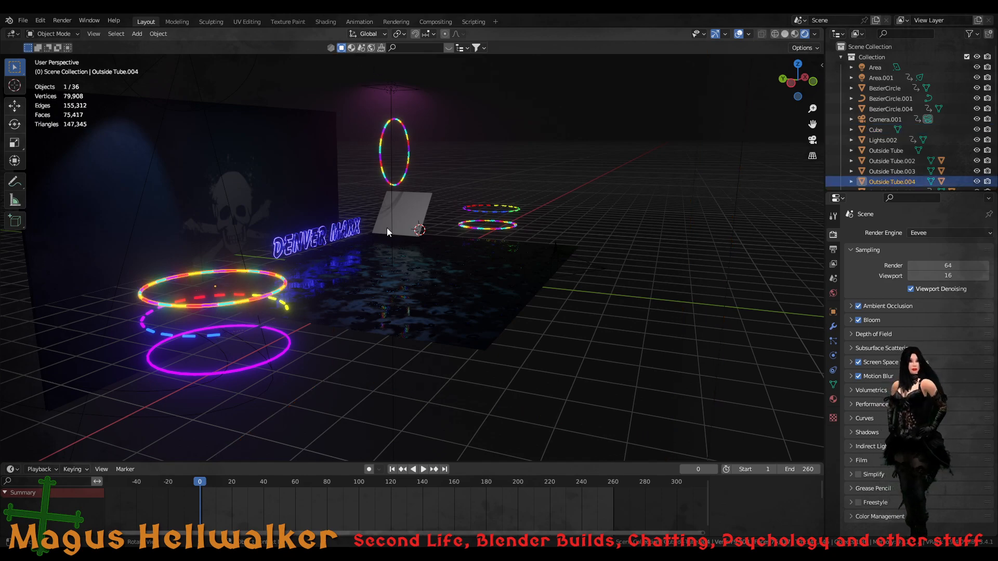
middle_drag(386, 228, 609, 218)
middle_drag(549, 279, 535, 315)
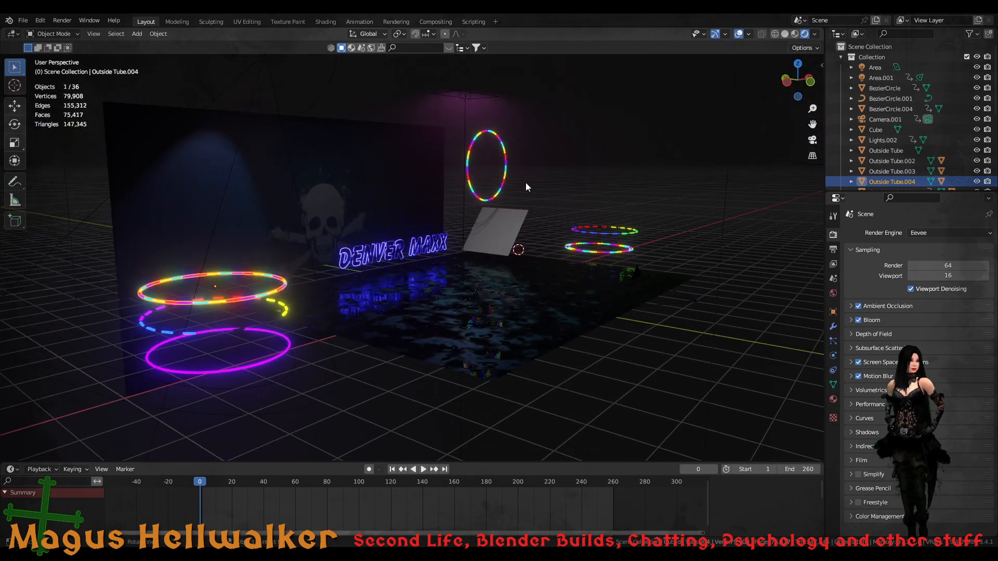
scroll(517, 252, up, 3)
scroll(517, 253, up, 4)
middle_drag(623, 226, 495, 382)
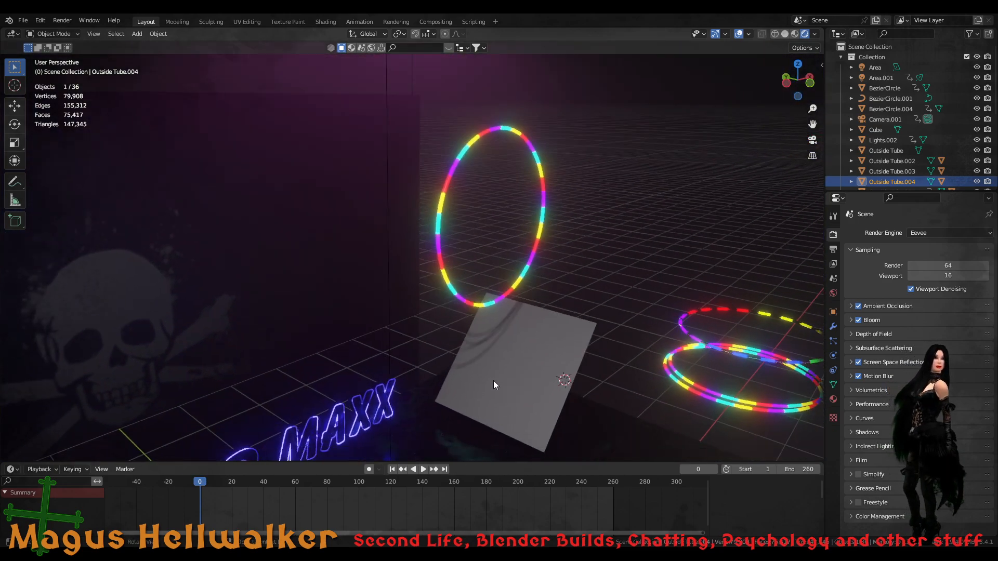
- Show the shader node tree of the Hoop01 material on the upright hoop beside the backdrop, selecting BezierCircle.005 in the Shading workspace
click(485, 300)
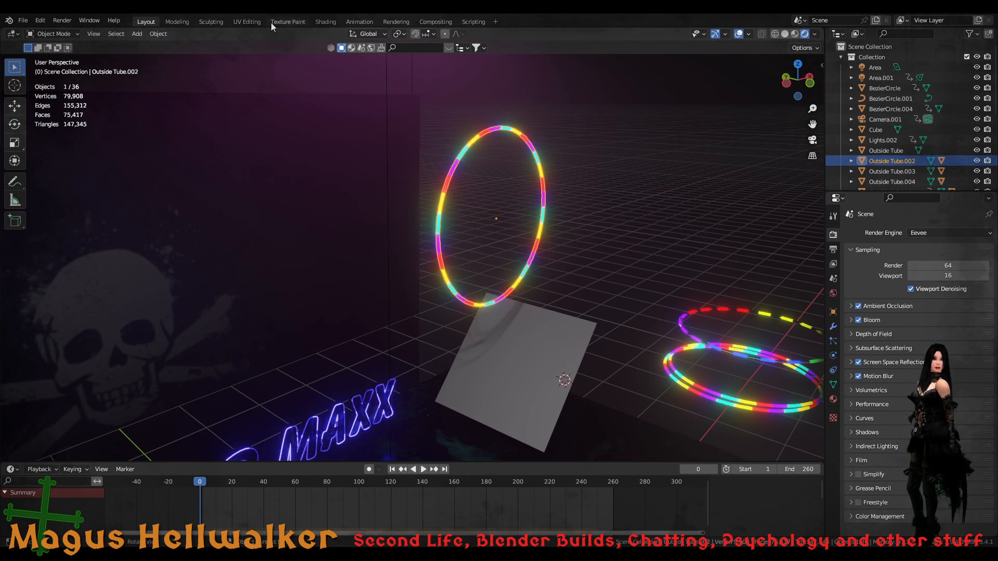
click(325, 21)
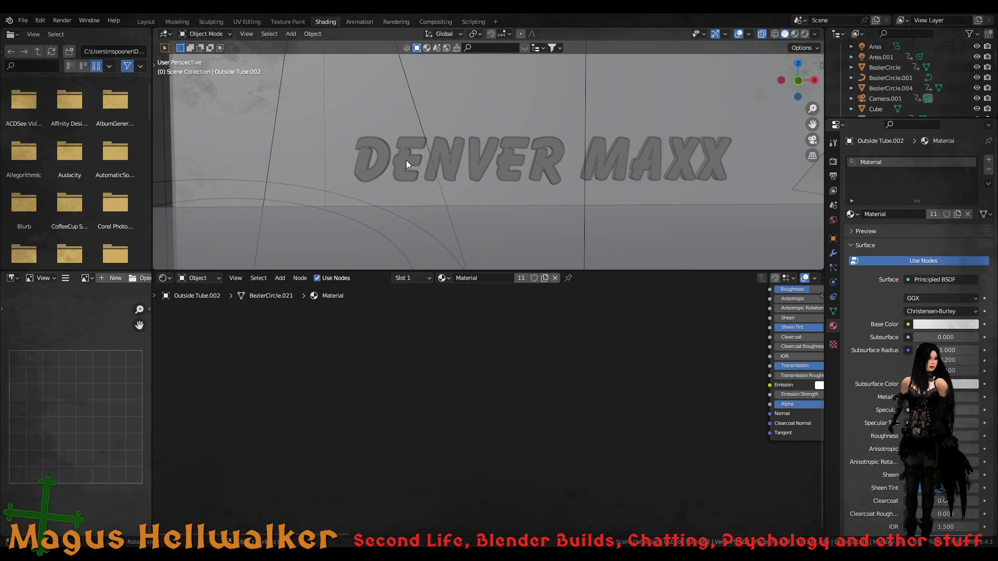
scroll(594, 212, down, 7)
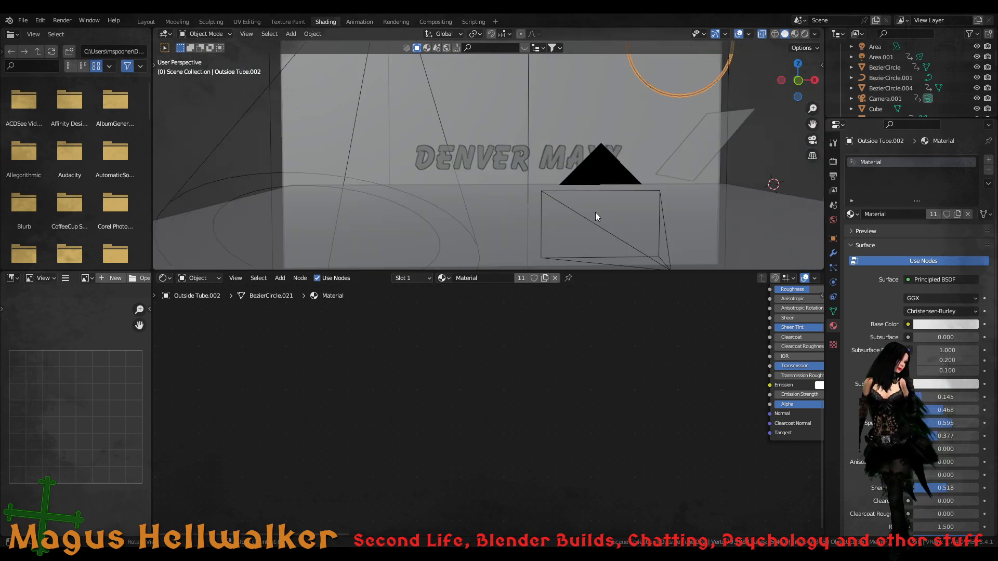
click(578, 127)
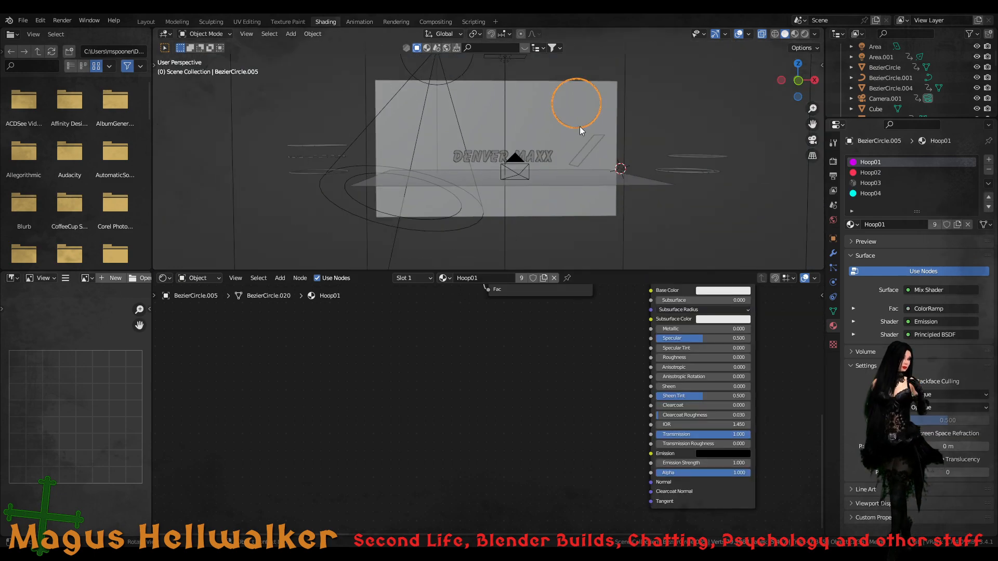
scroll(730, 357, down, 2)
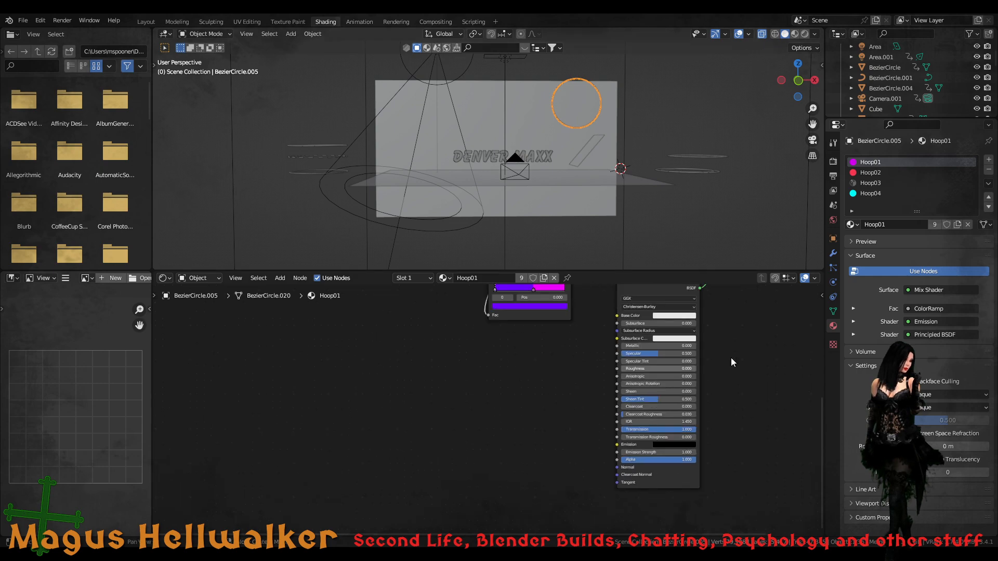
scroll(731, 358, down, 3)
middle_drag(677, 344, 645, 366)
scroll(645, 366, up, 5)
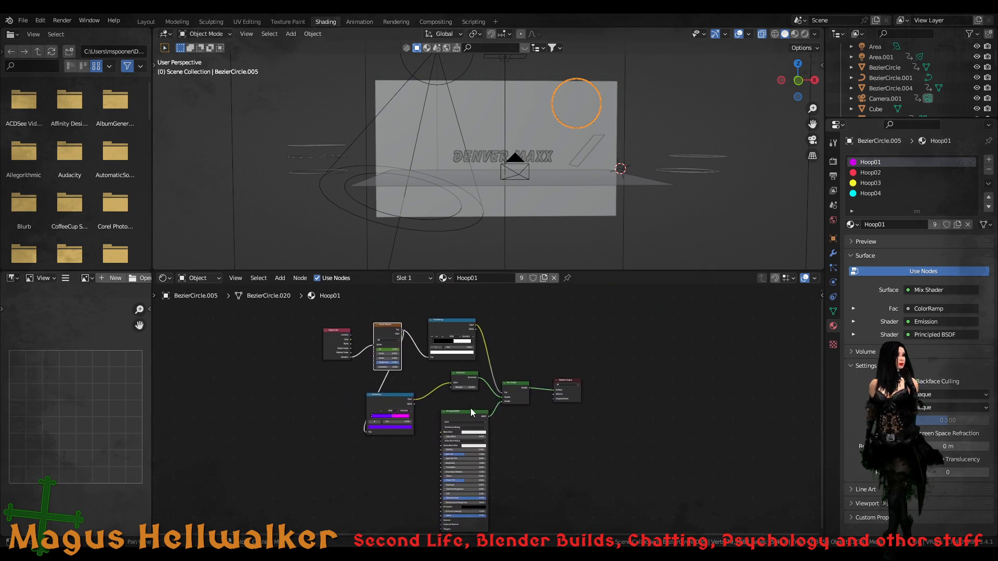
- Examine the Hoop01 shader nodes, from Object Info and Noise Texture through both ColorRamps to the Emission, Principled BSDF and Mix Shader
scroll(469, 405, up, 1)
middle_drag(363, 355, 572, 515)
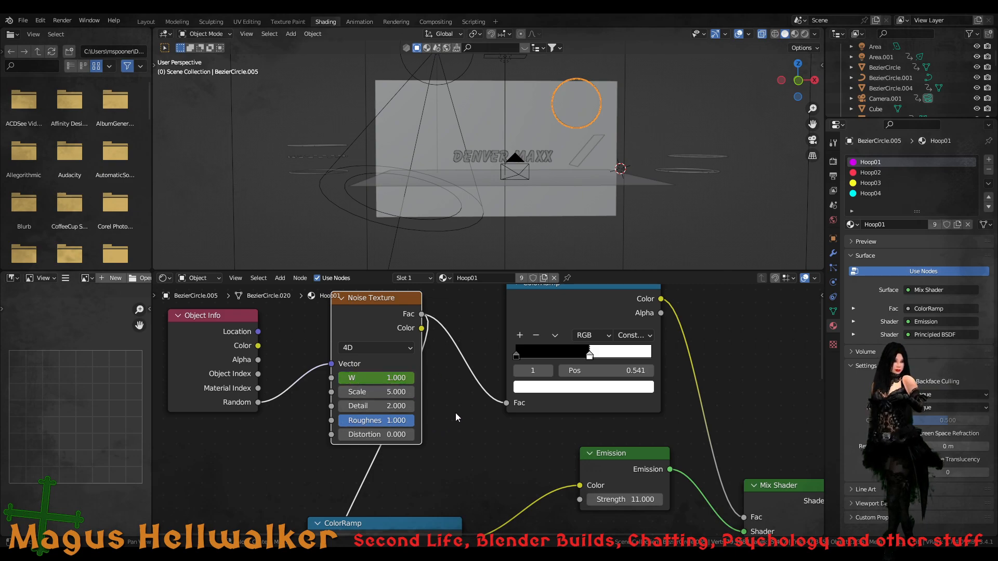
middle_drag(492, 481, 475, 346)
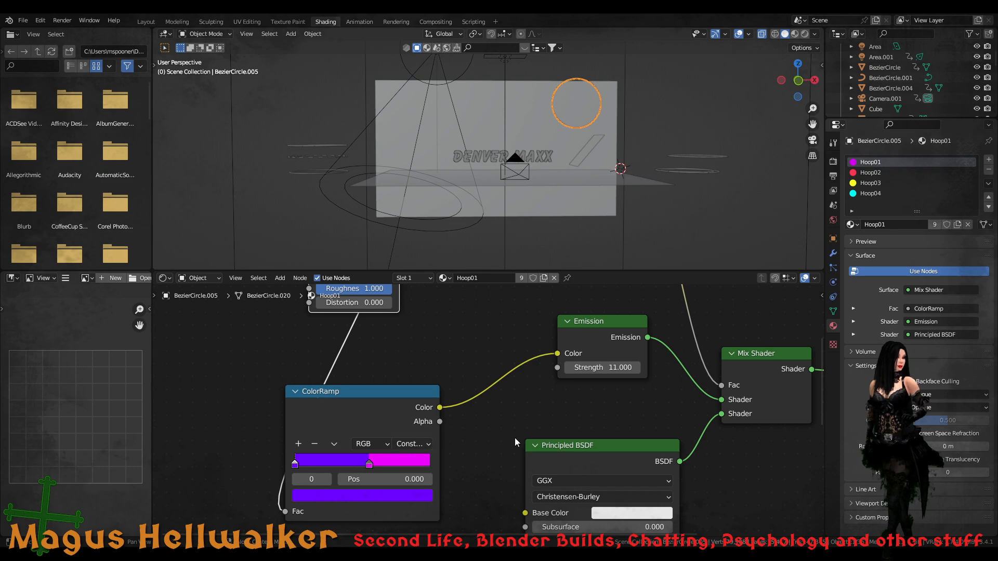
middle_drag(511, 450, 443, 352)
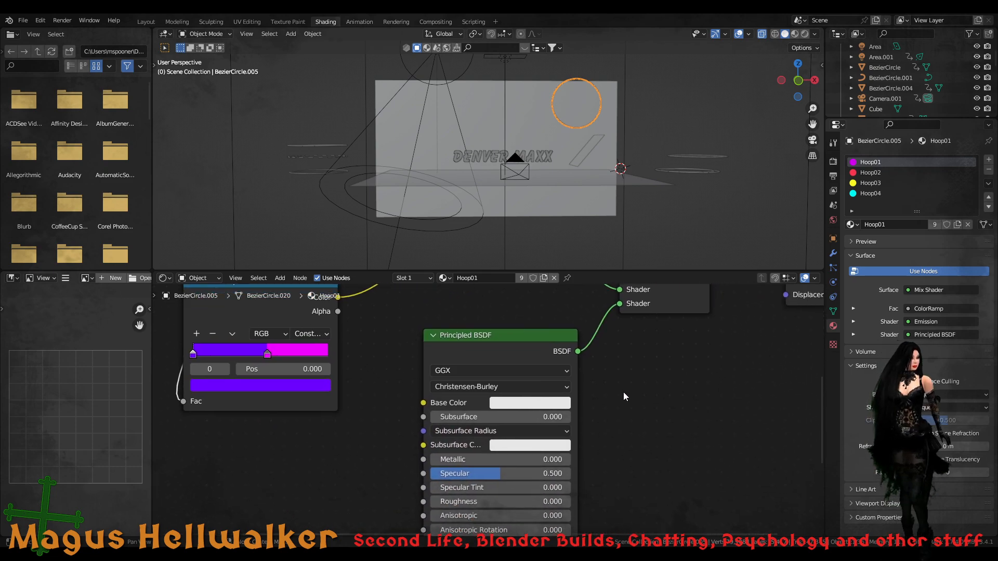
middle_drag(624, 396, 602, 386)
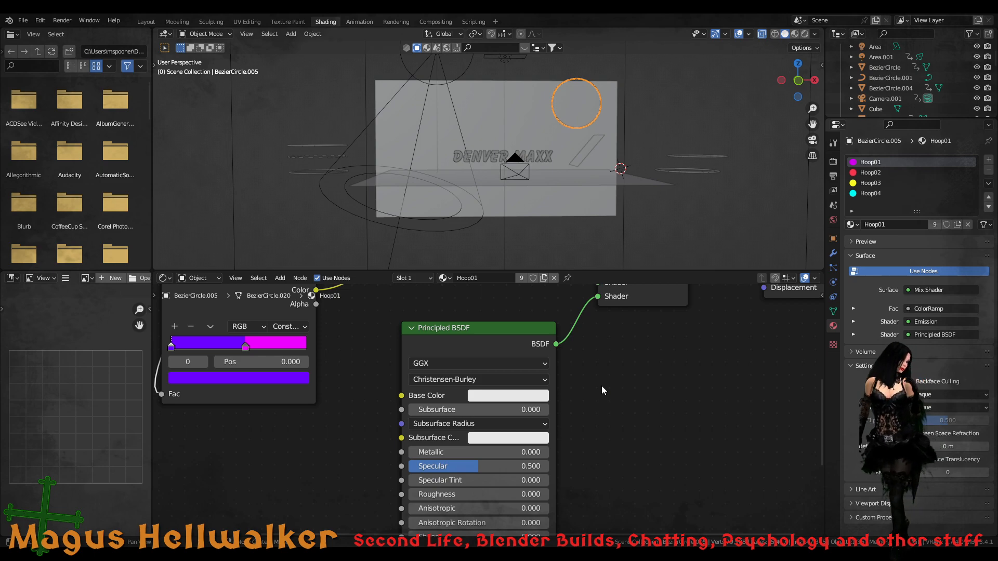
scroll(600, 388, down, 5)
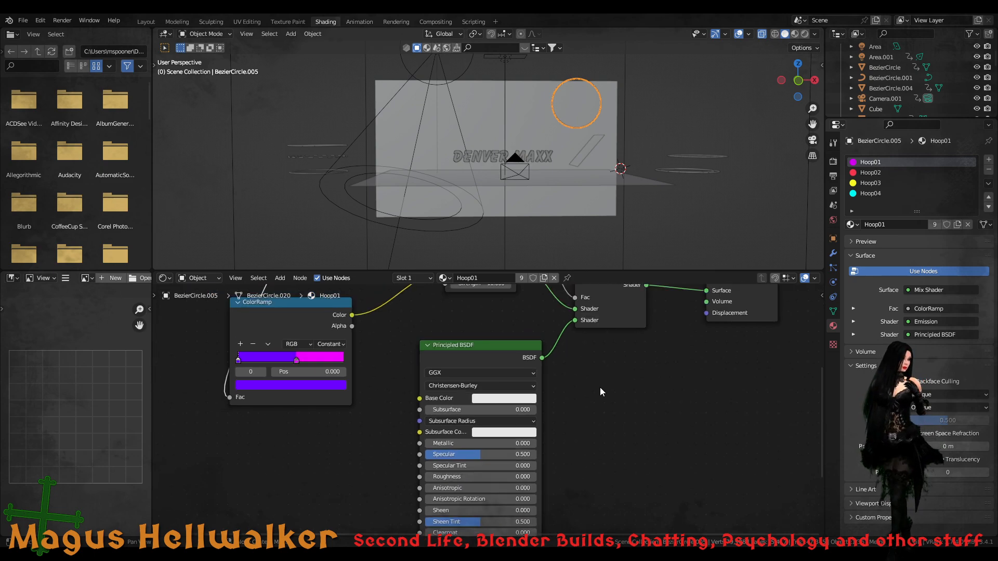
scroll(586, 392, down, 2)
scroll(582, 398, up, 4)
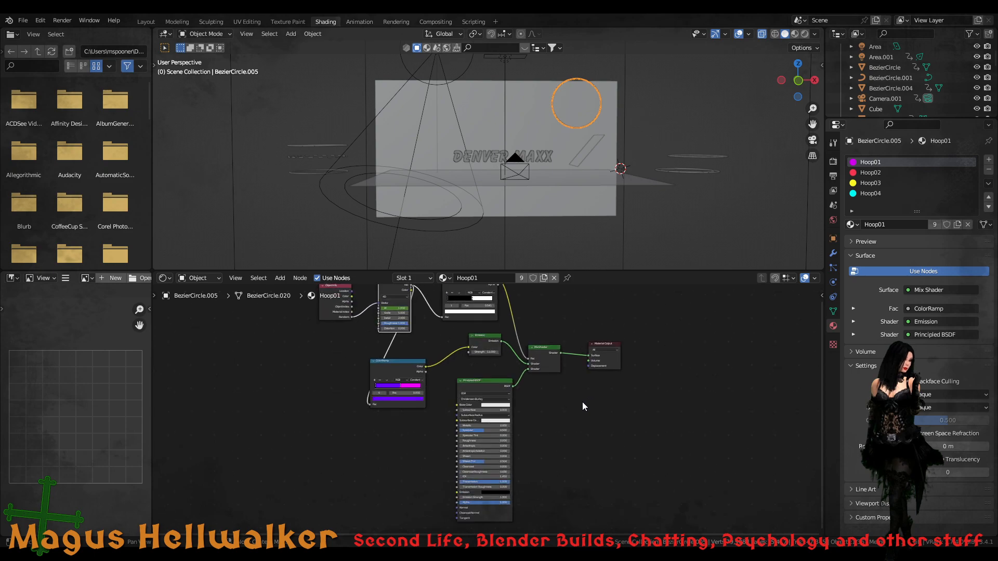
middle_drag(568, 360, 579, 481)
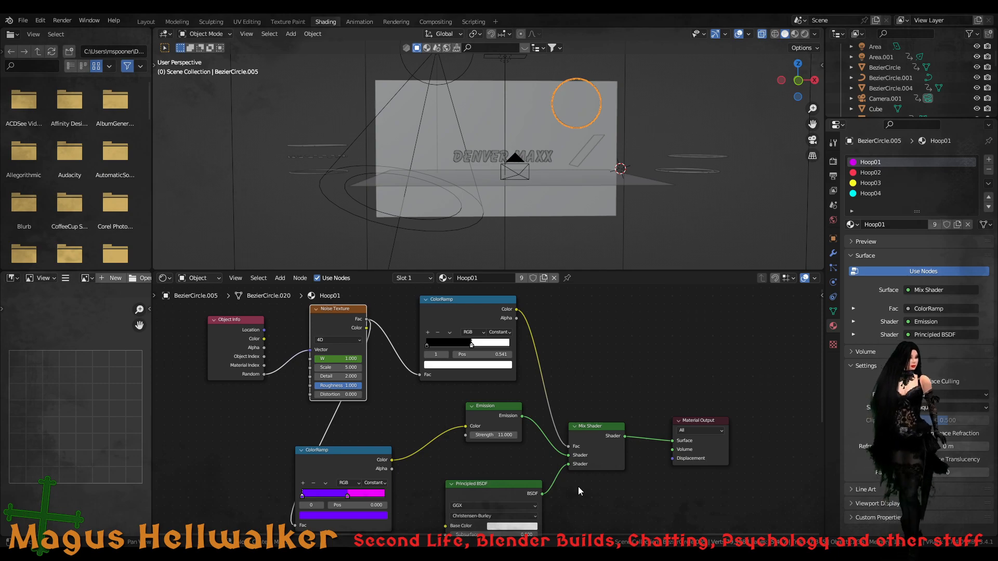
scroll(485, 481, down, 4)
scroll(479, 484, up, 2)
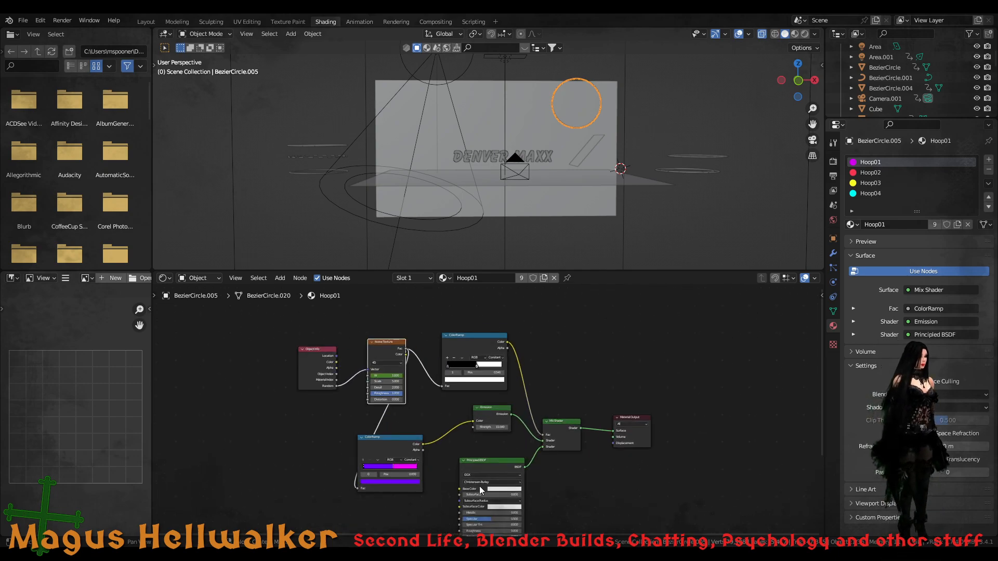
scroll(479, 489, up, 2)
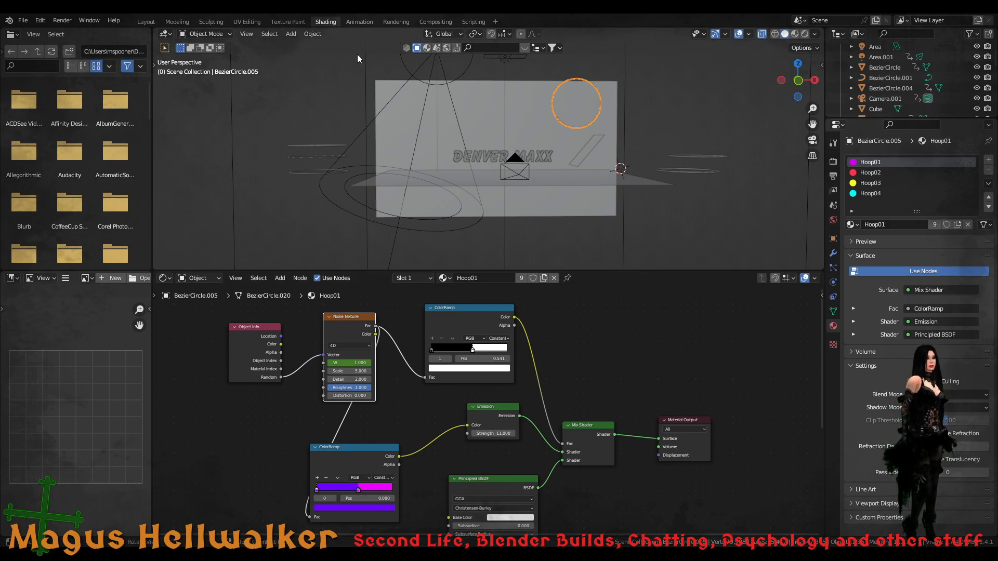
- Return to the Layout workspace, play the animation through the camera view, and stop it with the glowing hoops around the neon text
click(151, 23)
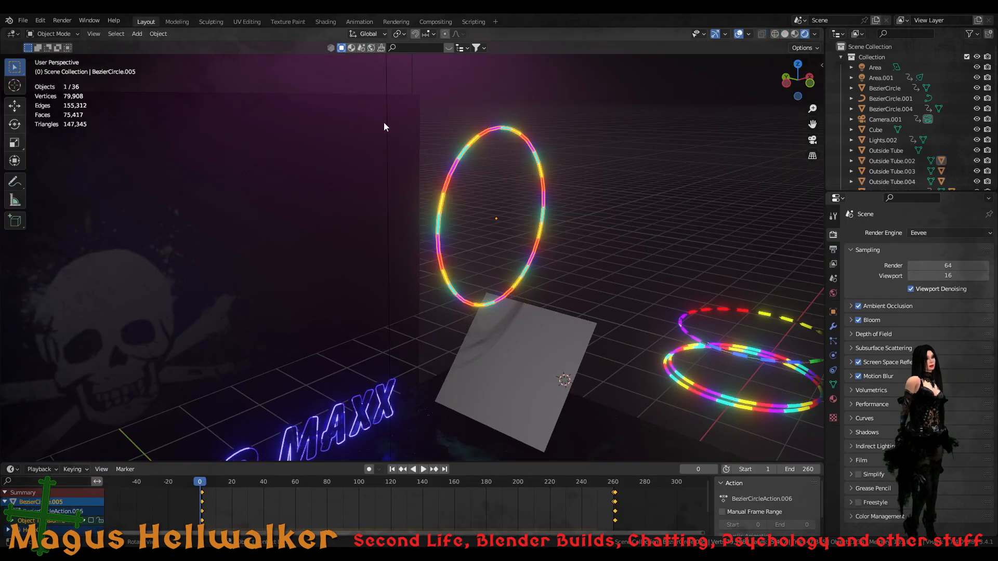
middle_drag(345, 427, 545, 239)
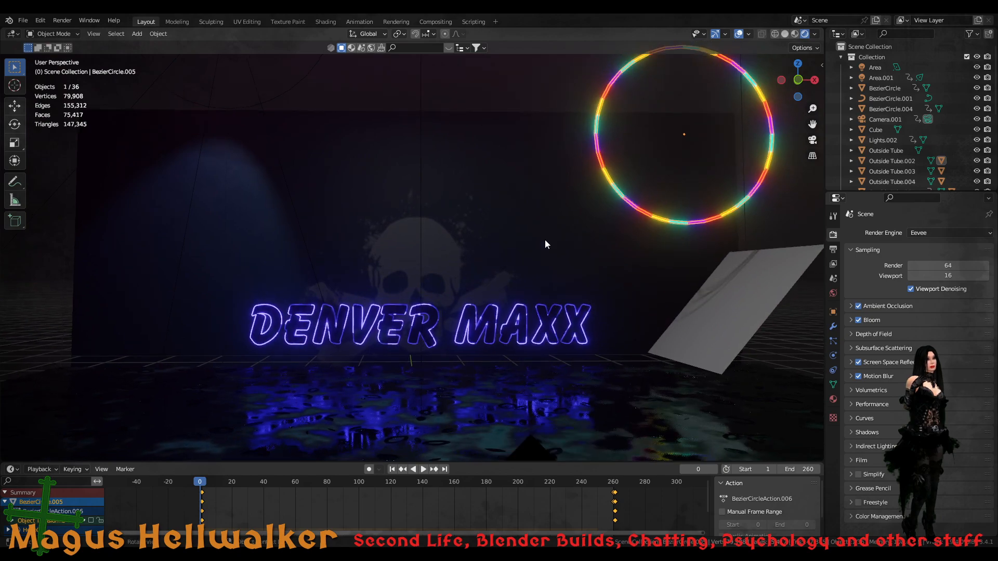
scroll(494, 373, down, 5)
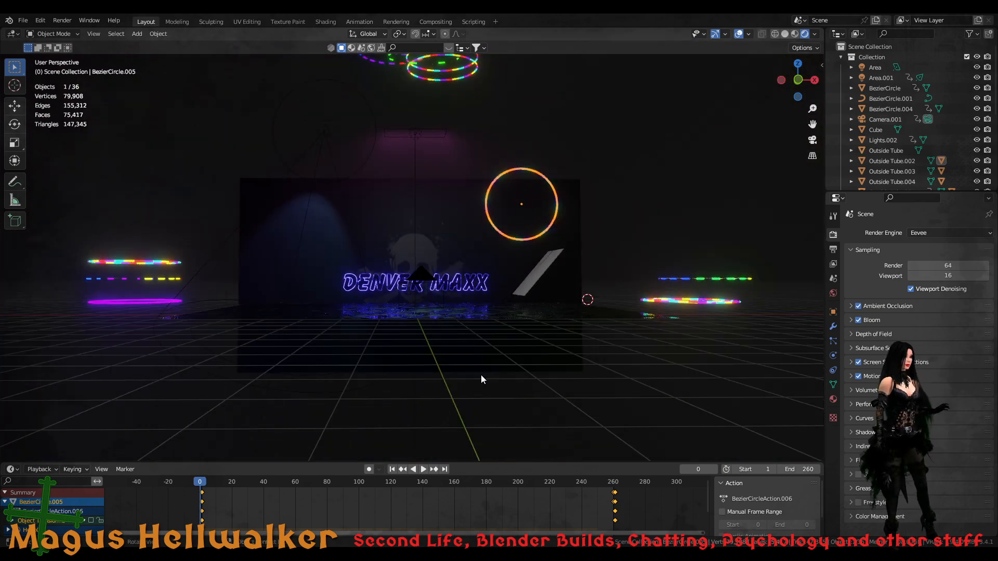
scroll(479, 375, up, 4)
key(KP_0)
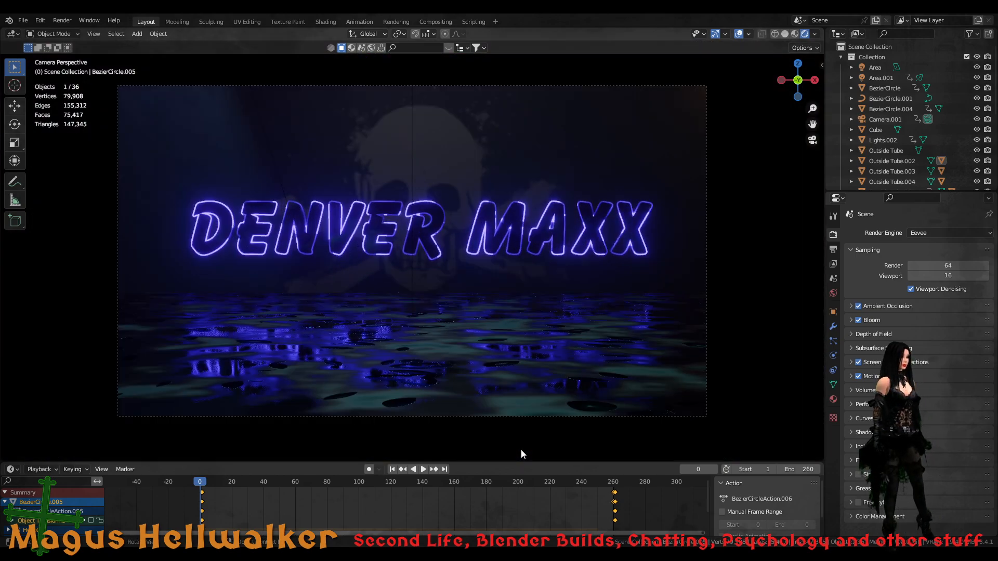
click(421, 468)
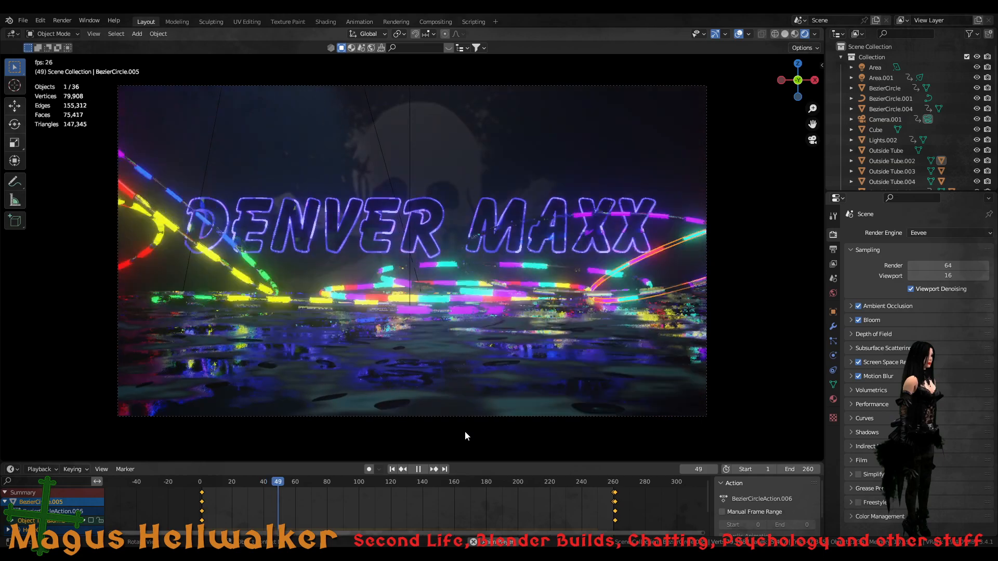
key(space)
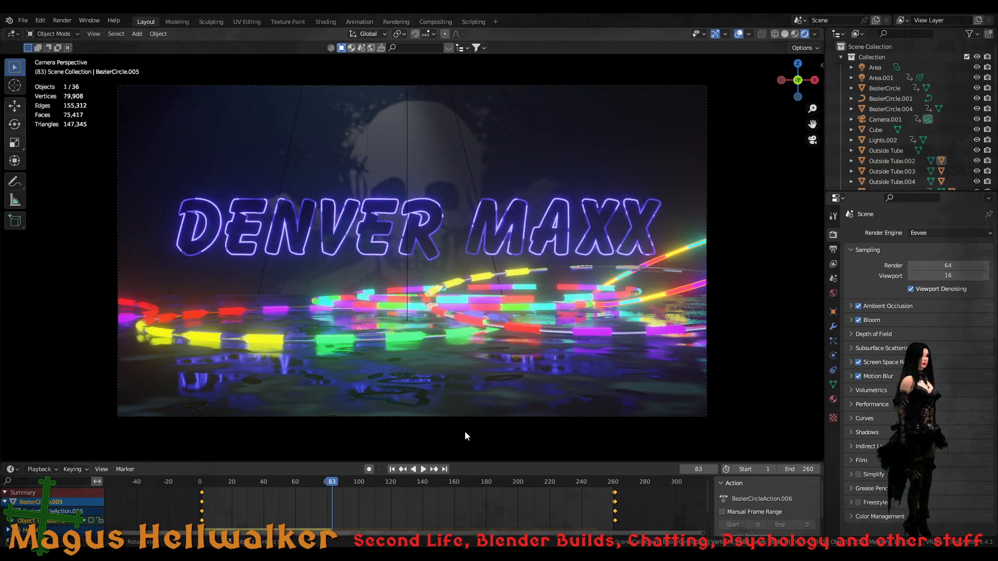
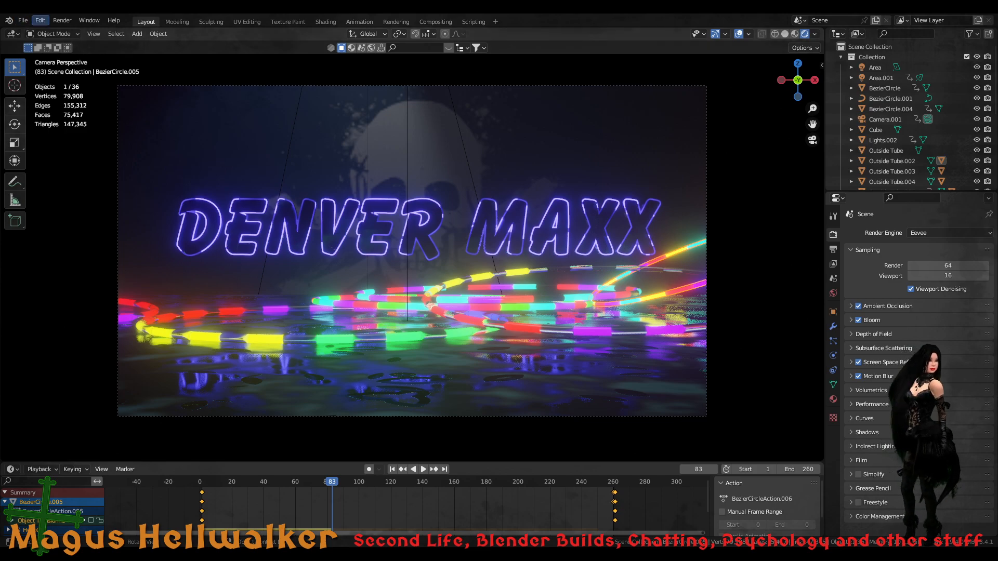
- Open the scene file with the tower buildings, discarding the unsaved changes to DENVER_MAXX 01h.blend
click(25, 21)
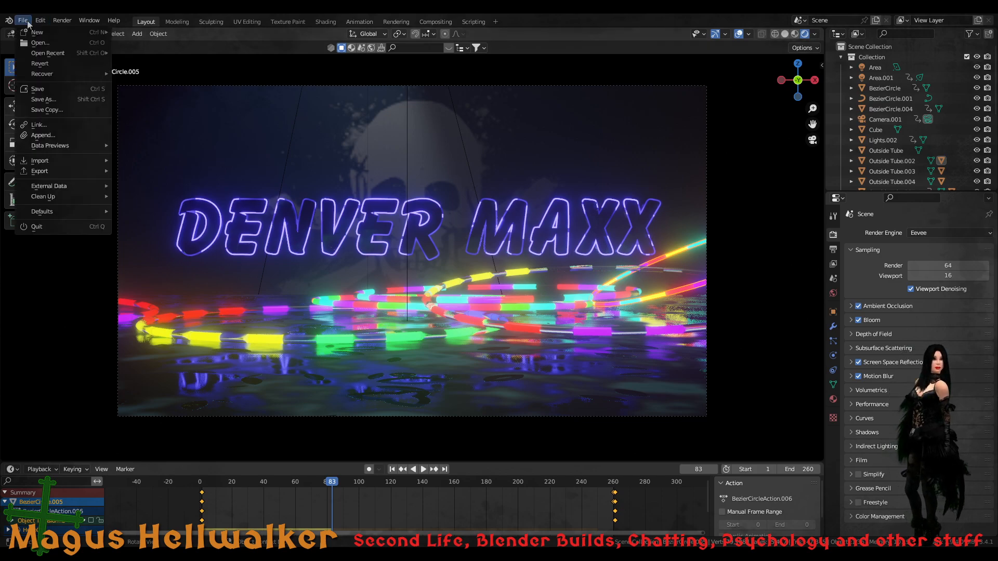
click(55, 43)
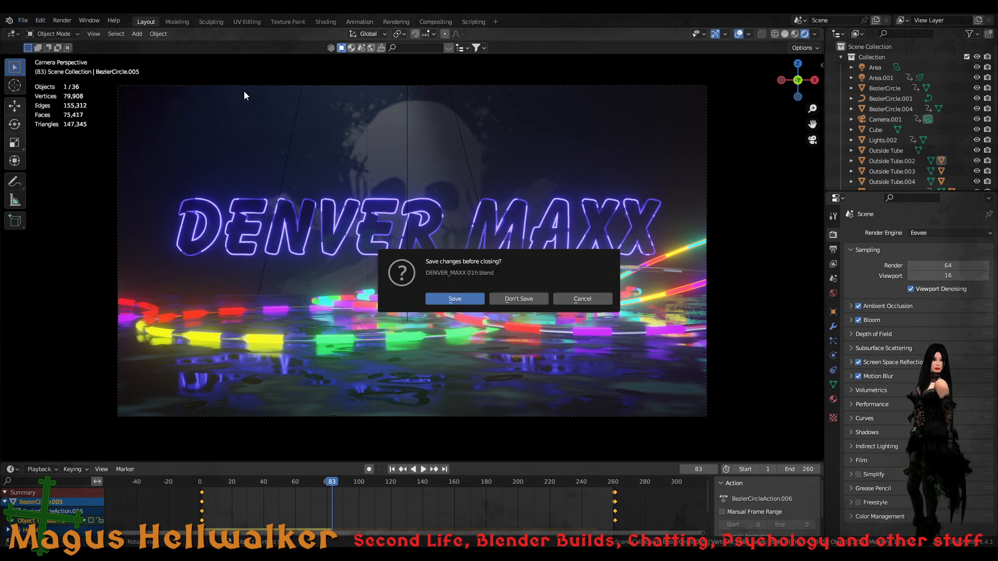
click(534, 300)
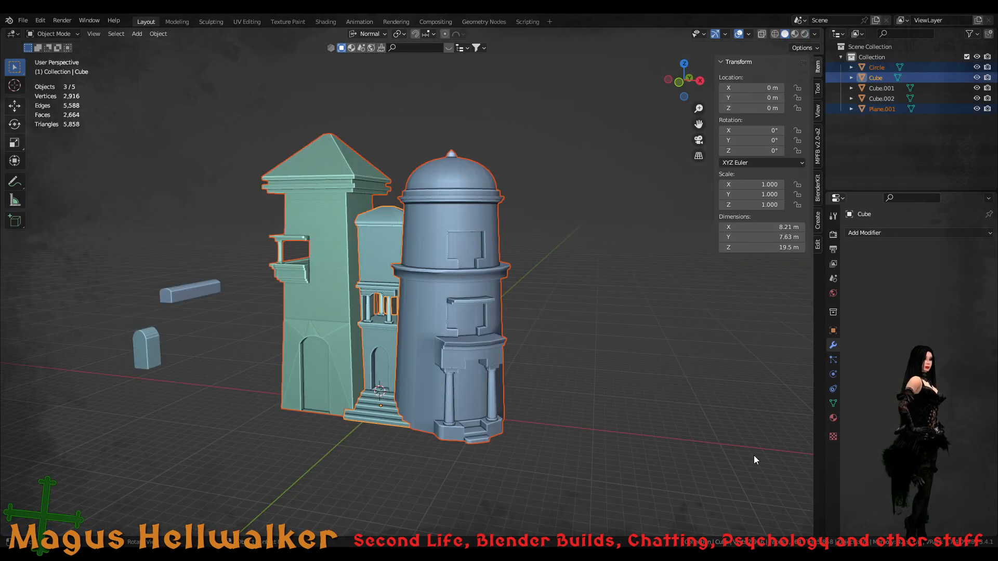
- Examine the building from several sides, covering the square tower, the narrow middle section and the domed round tower
scroll(347, 289, up, 3)
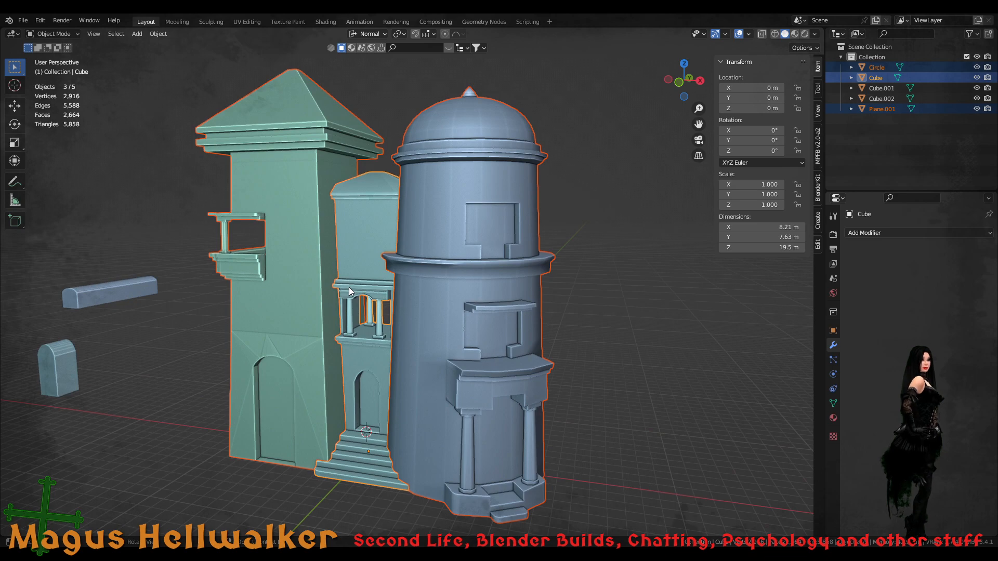
middle_drag(701, 296, 644, 301)
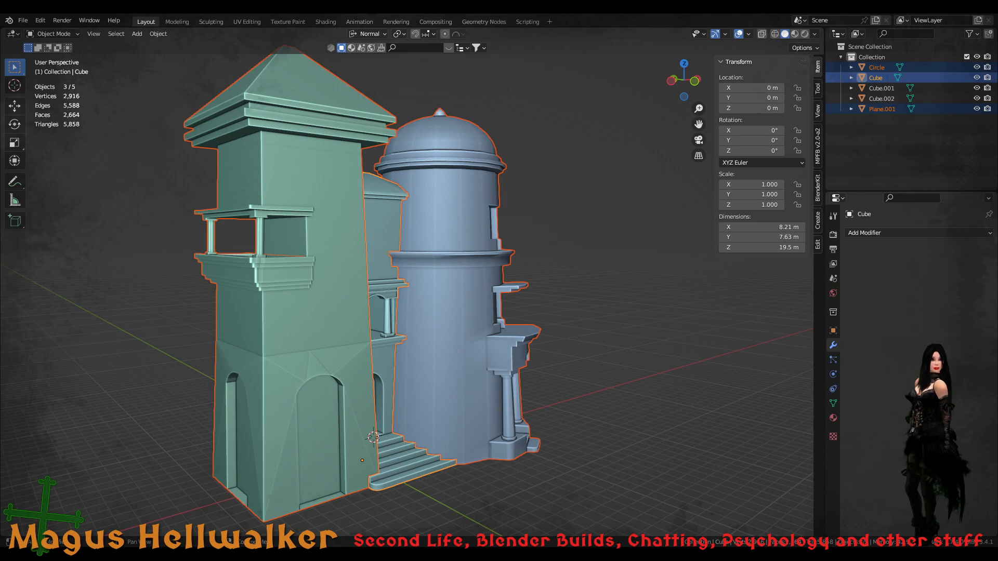
middle_drag(415, 279, 519, 288)
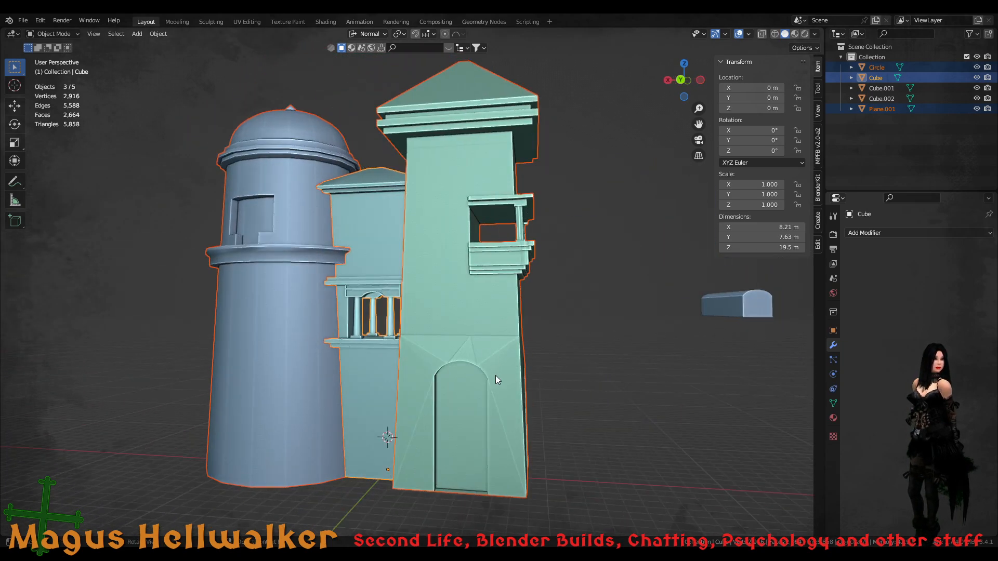
scroll(491, 393, up, 3)
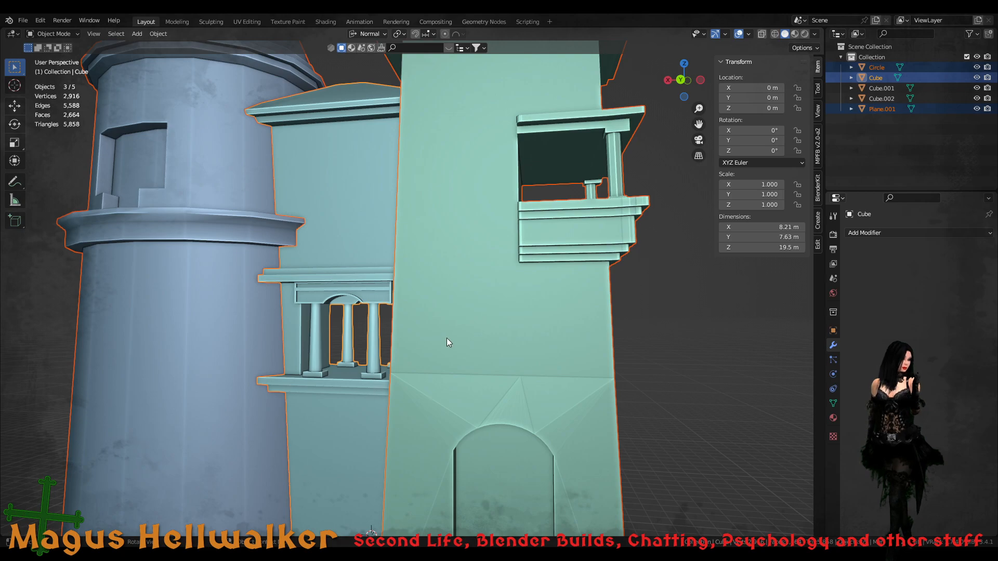
middle_drag(510, 329, 323, 324)
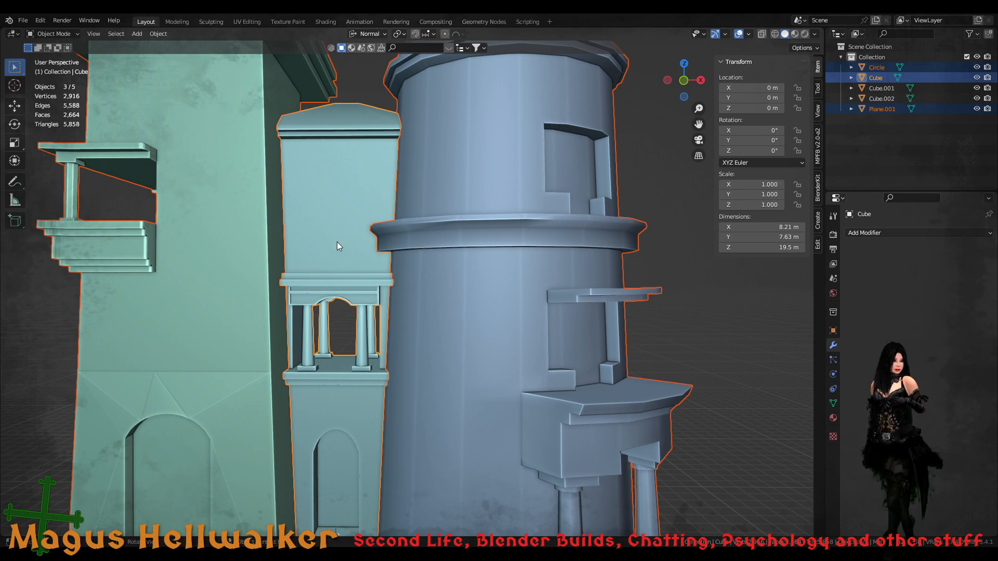
scroll(312, 319, down, 4)
scroll(284, 341, up, 4)
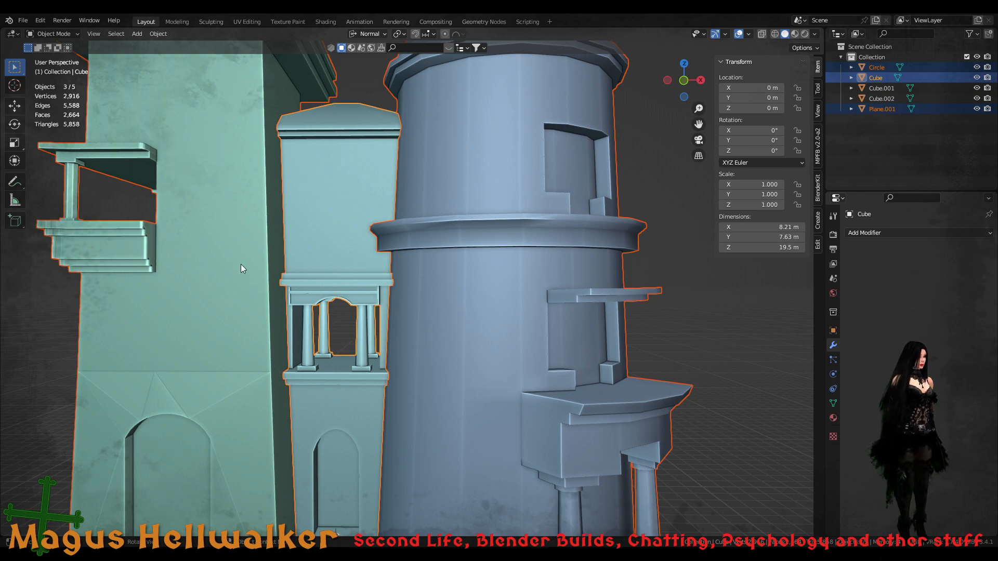
scroll(273, 398, down, 4)
scroll(276, 400, up, 3)
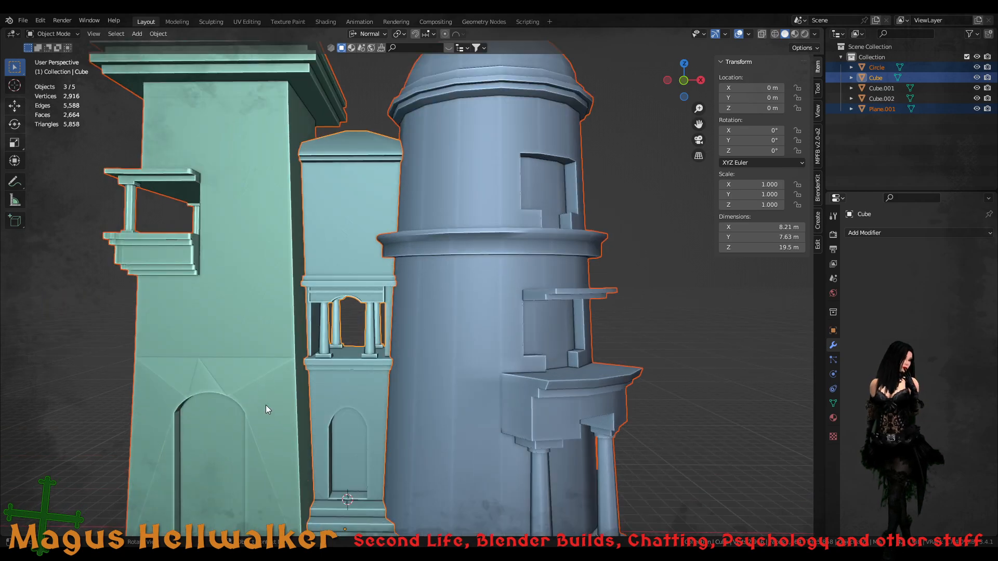
mouse_move(266, 404)
middle_down()
mouse_move(256, 427)
mouse_move(270, 413)
mouse_move(499, 416)
mouse_move(262, 414)
middle_up()
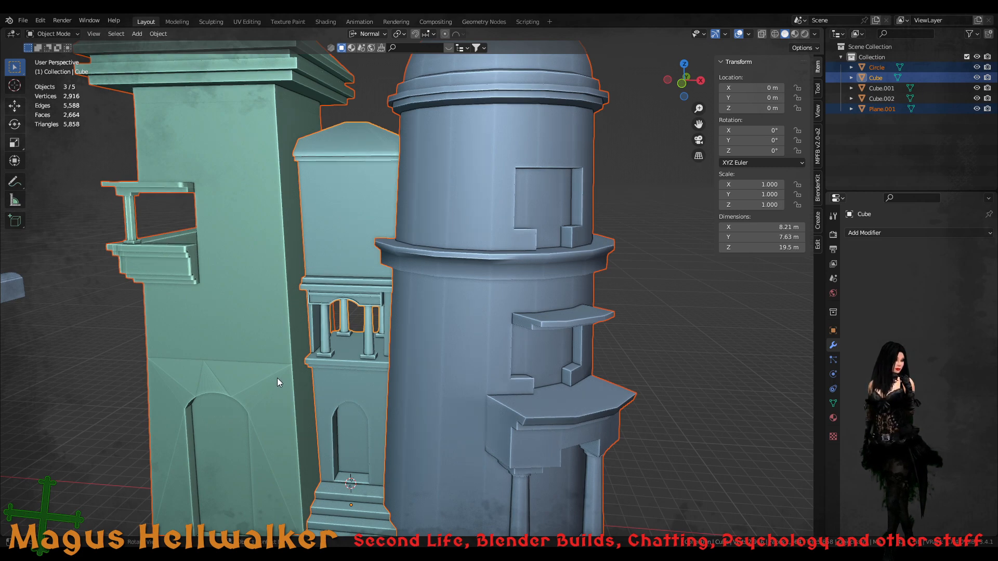
- Clear the selection, select only the square green tower, and examine the building's base with its doorways and stairs
click(740, 491)
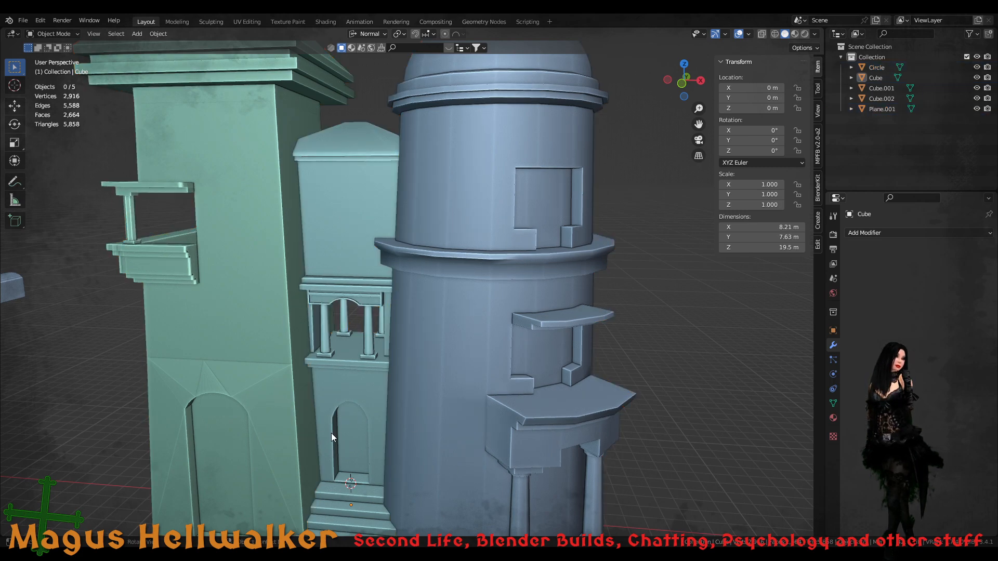
click(283, 432)
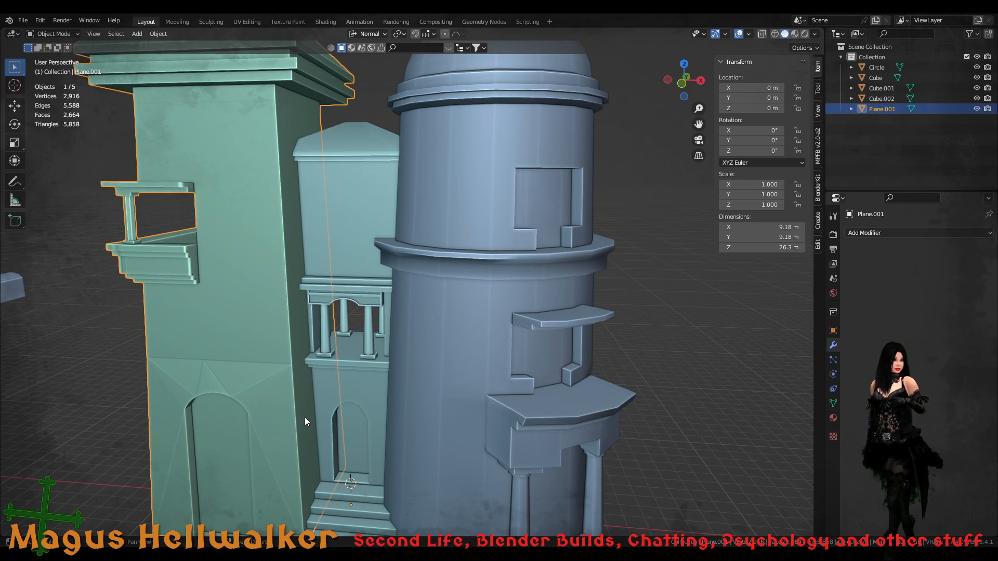
shift+middle_drag(305, 417, 381, 299)
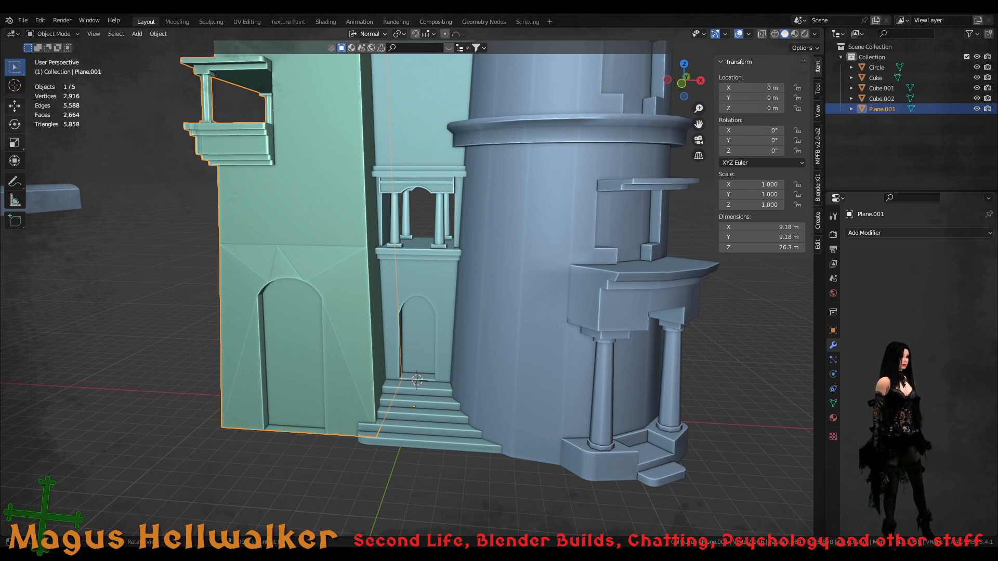
- Select the domed round tower and examine its roof finial, ledges and window recesses beside the neighbouring towers
middle_drag(465, 192, 357, 479)
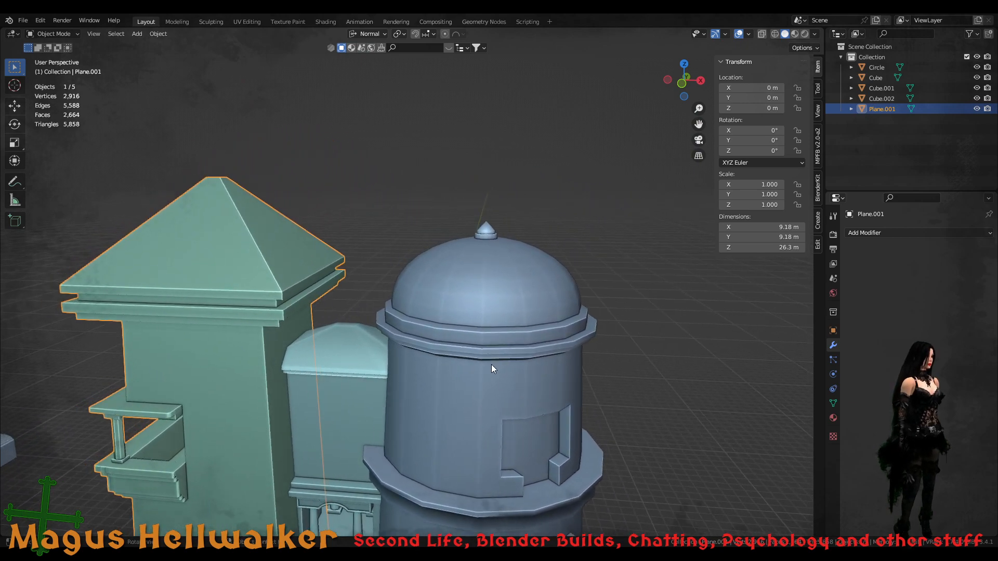
click(495, 248)
scroll(490, 245, up, 5)
shift+middle_drag(578, 177, 462, 308)
scroll(462, 307, up, 2)
mouse_move(532, 322)
middle_down()
mouse_move(525, 342)
mouse_move(518, 323)
middle_up()
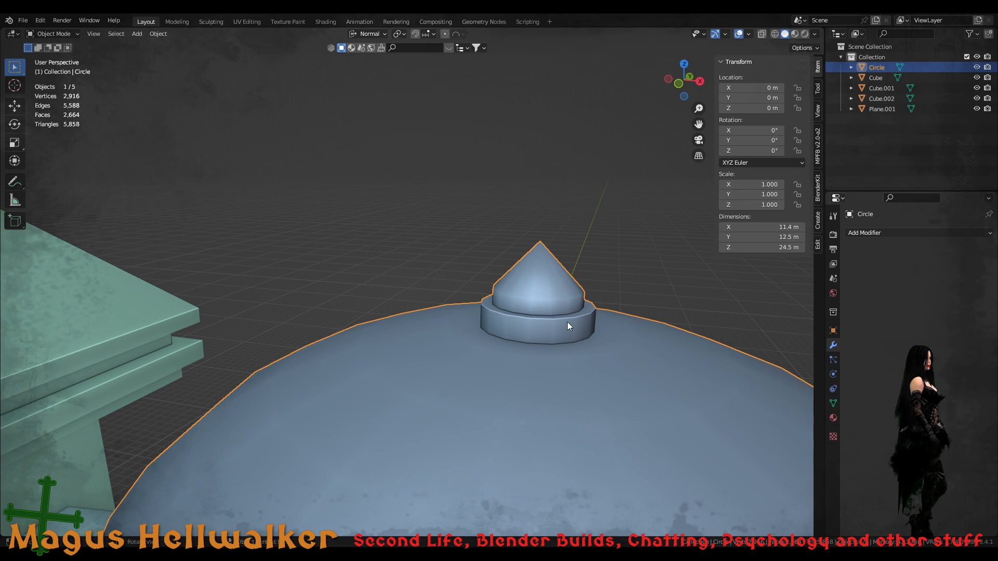
scroll(579, 366, down, 9)
middle_drag(424, 441, 350, 461)
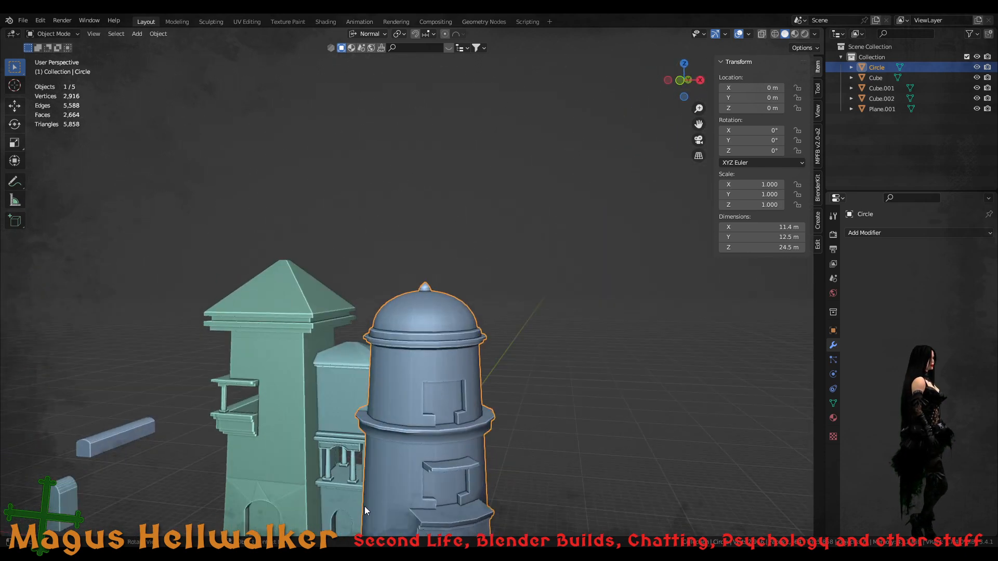
middle_drag(363, 507, 453, 369)
scroll(495, 266, up, 4)
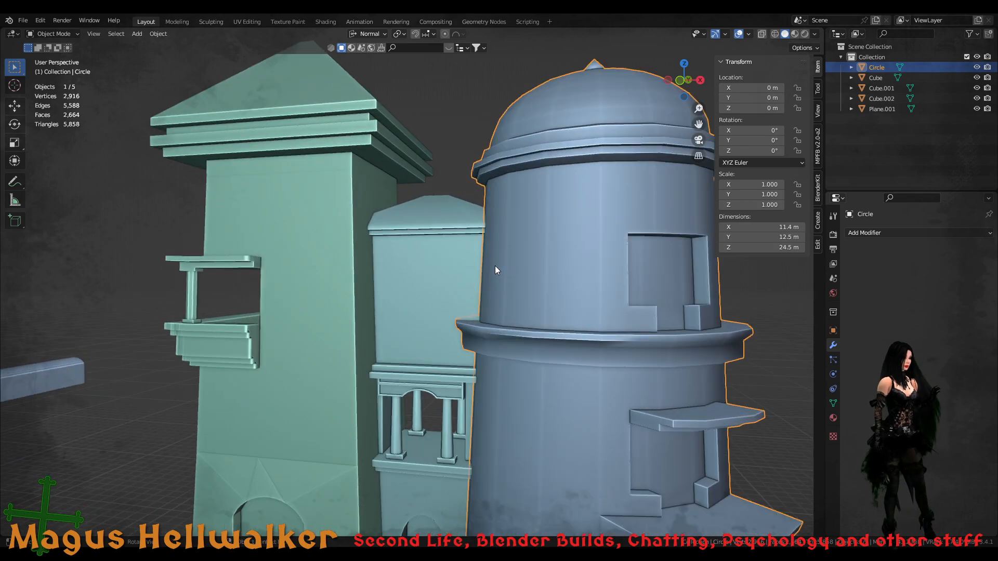
mouse_move(599, 173)
middle_down()
mouse_move(606, 166)
mouse_move(603, 181)
middle_up()
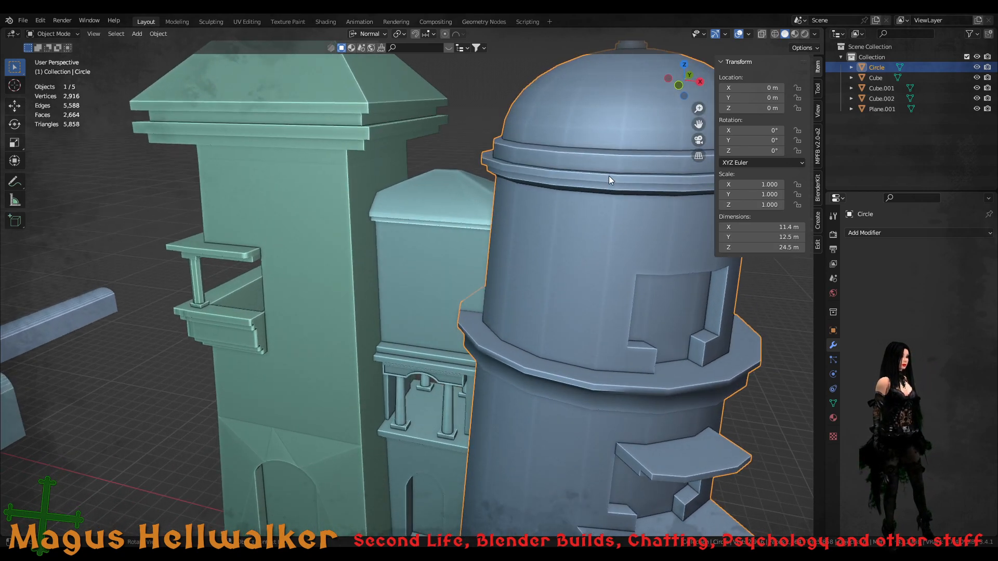
- Enter Edit Mode on the domed tower, select the finial's tip vertex, and set the transform orientation to Global
middle_drag(616, 131, 483, 350)
scroll(467, 307, up, 5)
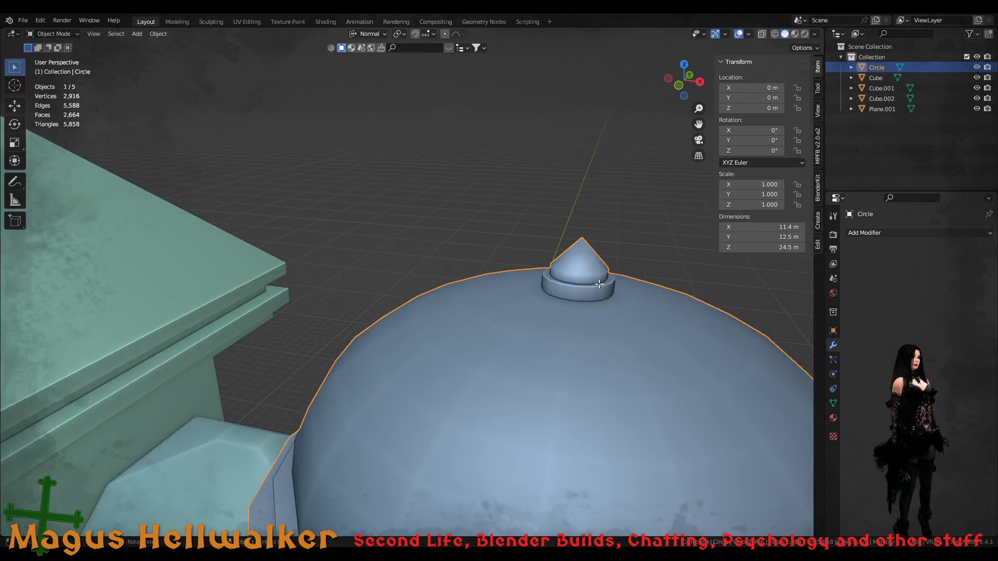
key(Tab)
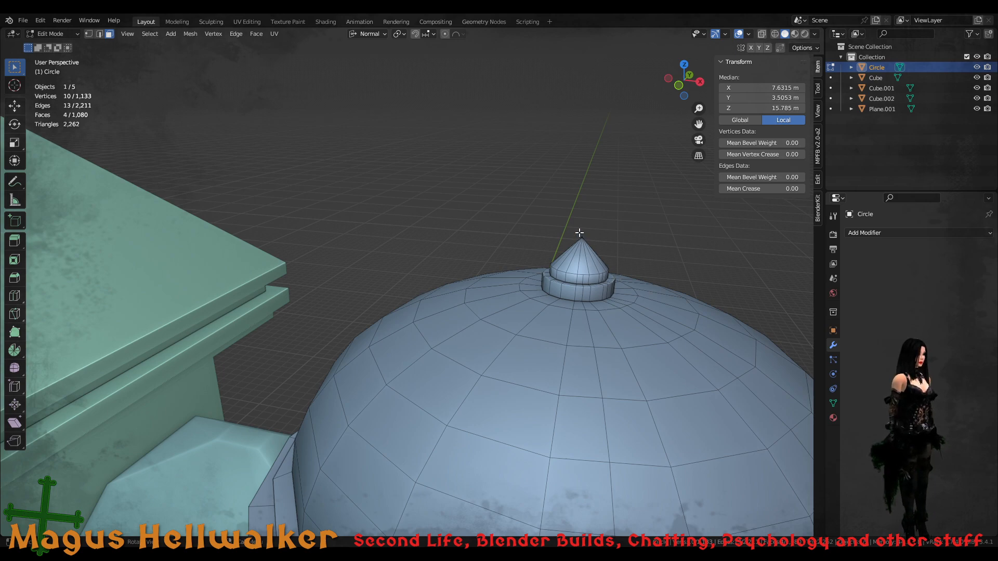
key(1)
drag(573, 227, 604, 244)
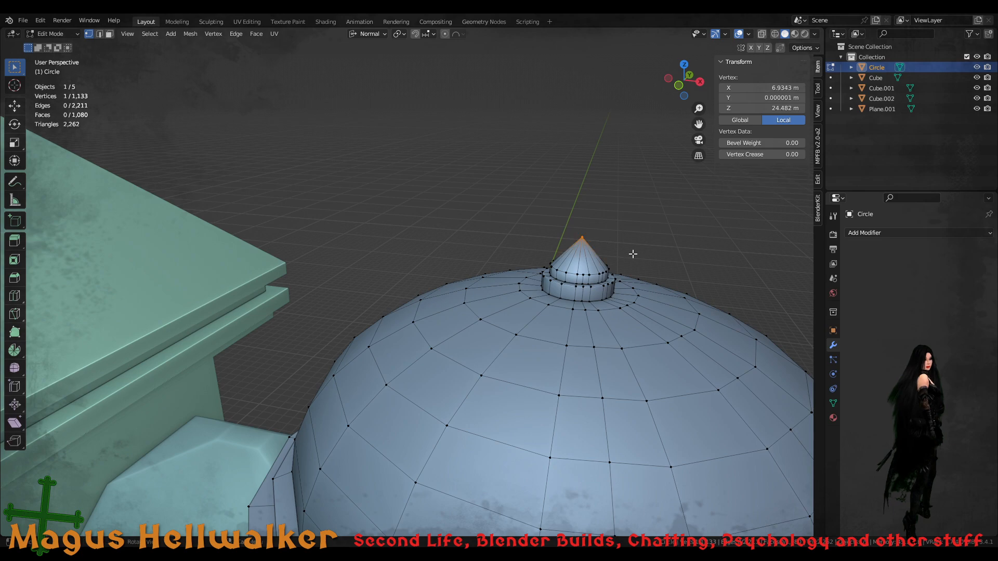
click(370, 34)
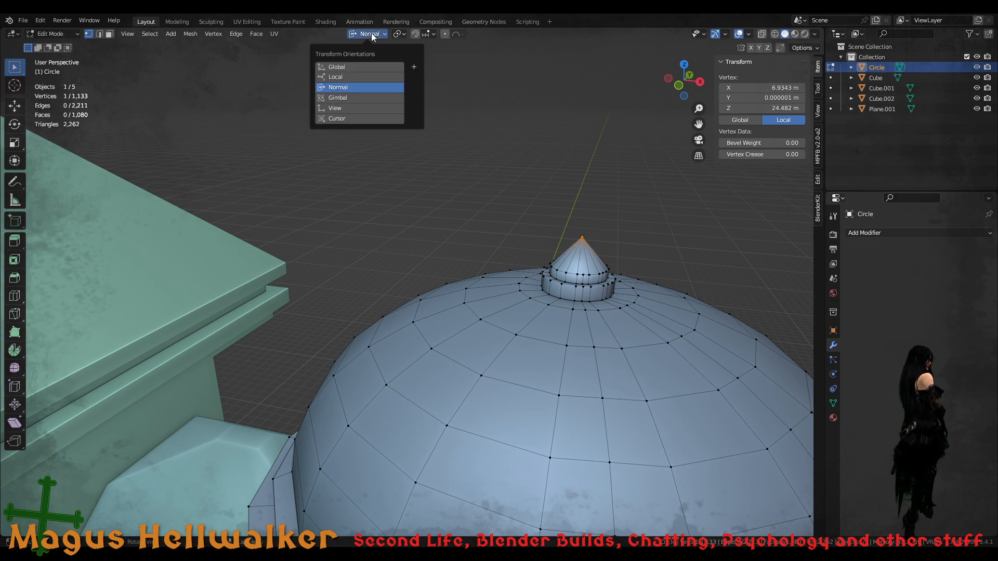
click(367, 67)
- Grow the selection from the tip to the first dome ring around the finial and scale it about 1.54 horizontally, excluding Z
middle_drag(602, 299, 634, 296)
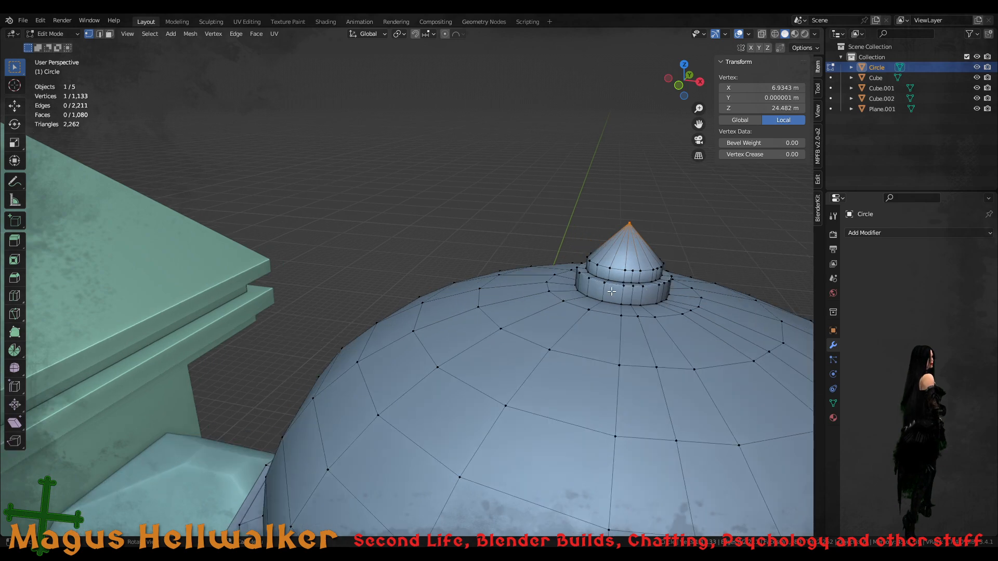
key(ctrl+KP_Add)
key(ctrl+KP_Add)
key(ctrl+KP_Add)
key(ctrl+KP_Add)
key(ctrl+KP_Add)
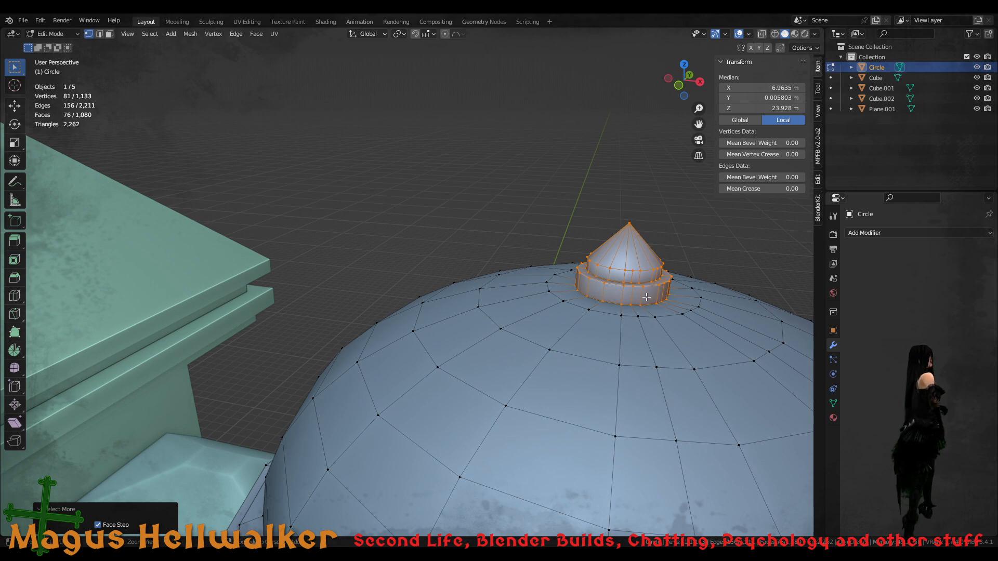
key(ctrl+KP_Add)
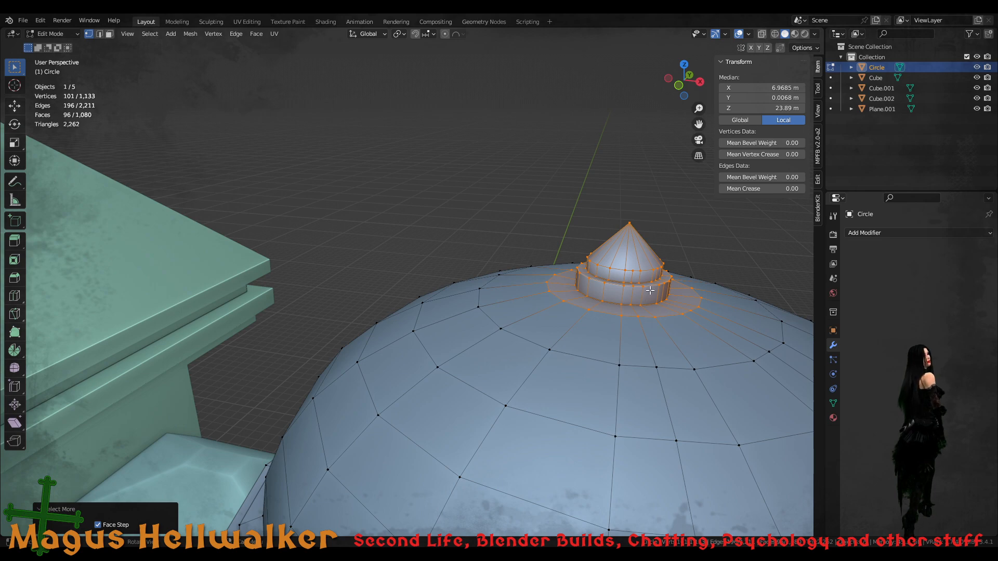
key(s)
key(shift+z)
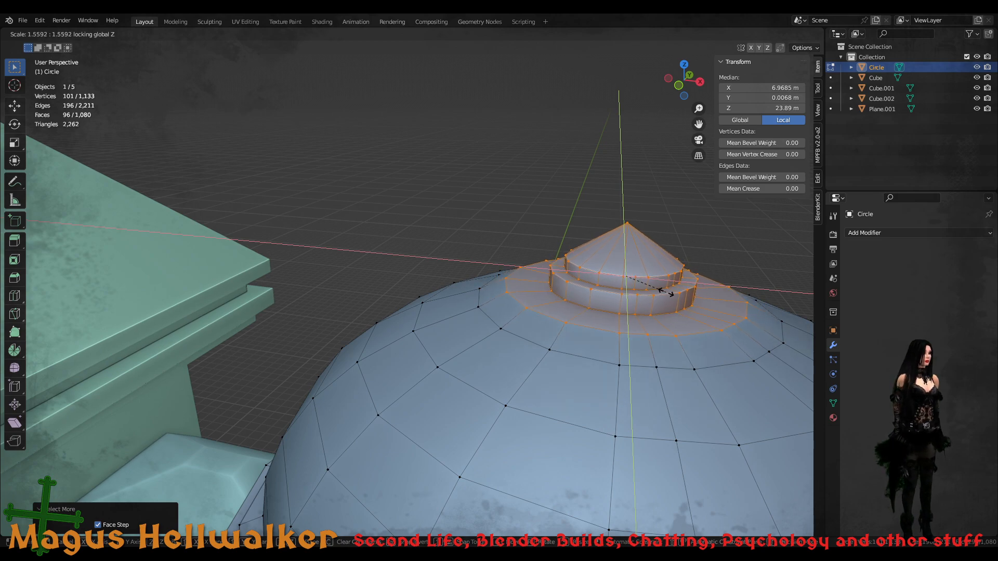
click(665, 292)
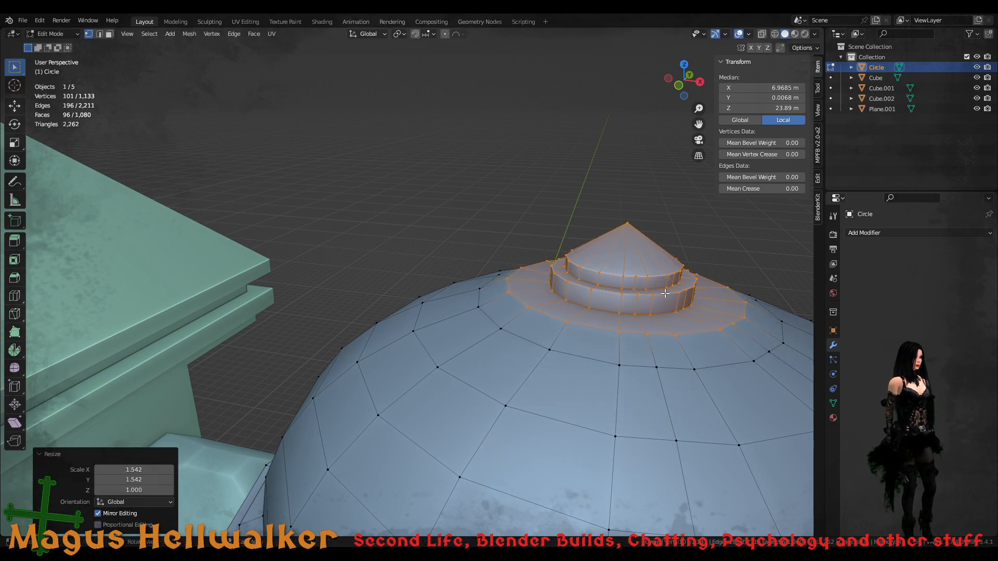
- From the front view, lower the widened finial and its surrounding dome ring by about 0.08 m along Z
key(KP_1)
scroll(597, 315, up, 5)
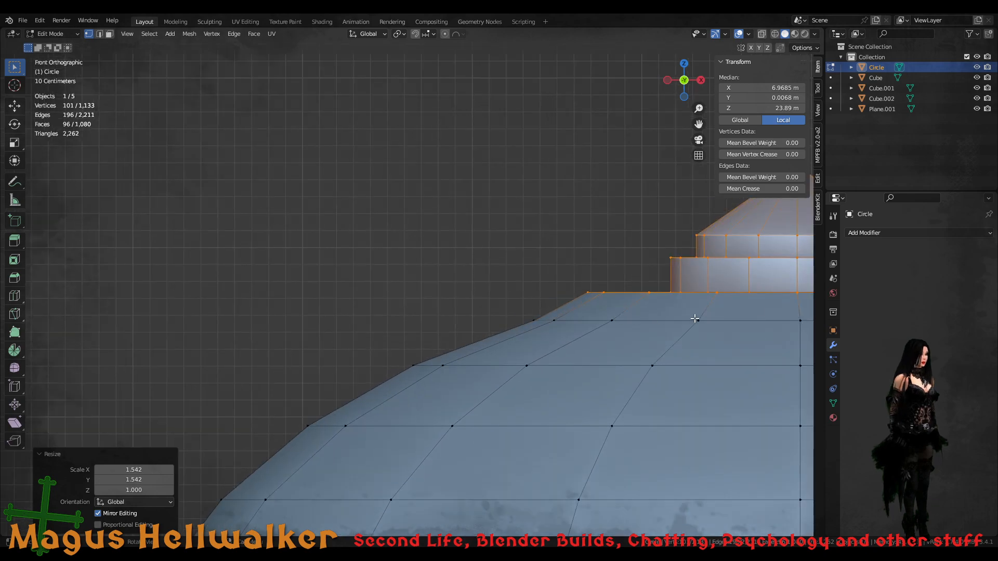
middle_drag(778, 301, 467, 313)
key(KP_1)
key(g)
key(z)
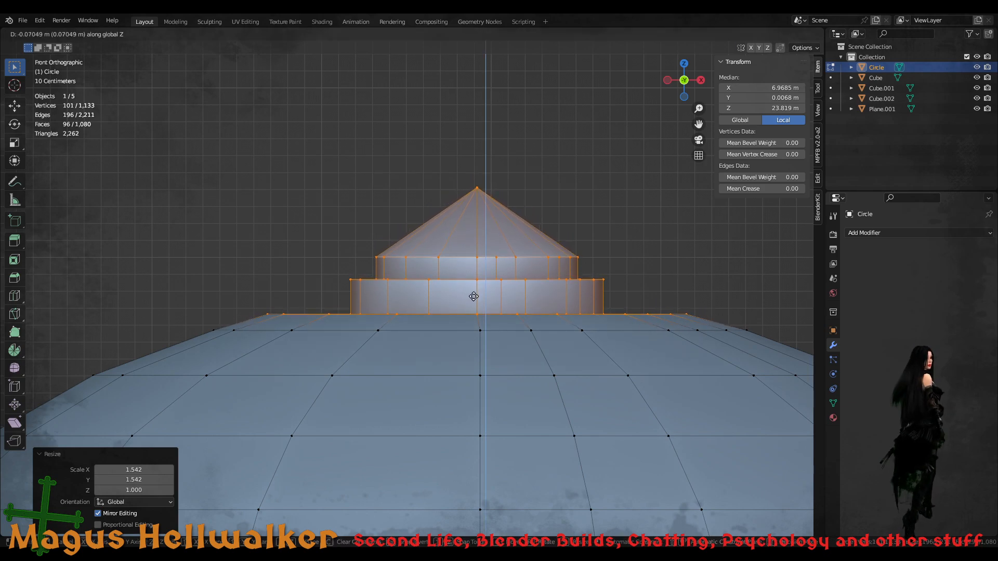
click(475, 298)
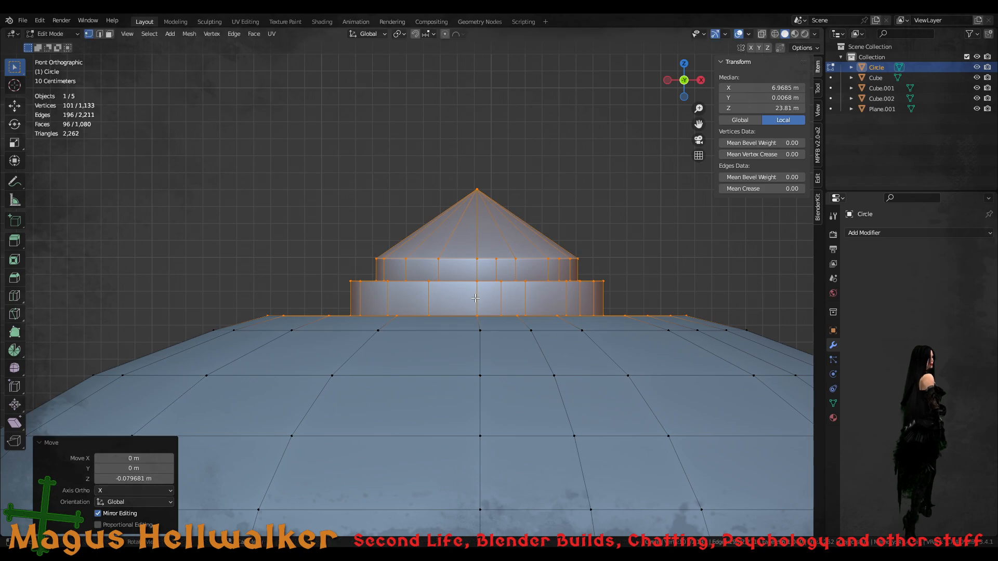
- Shrink the selection by one ring to just the finial and raise it about 0.11 m along Z
scroll(411, 409, down, 5)
middle_drag(410, 409, 394, 432)
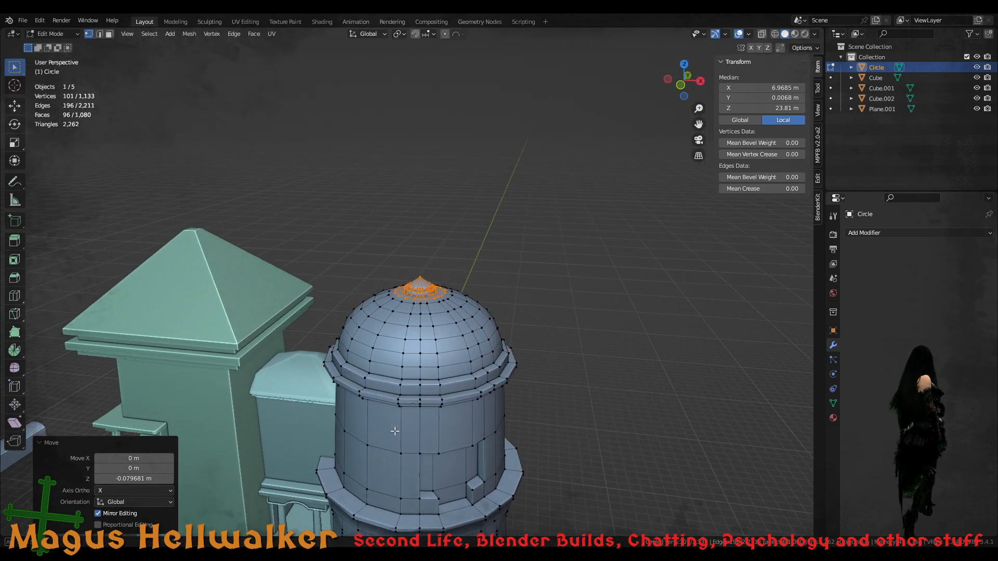
scroll(393, 459, up, 8)
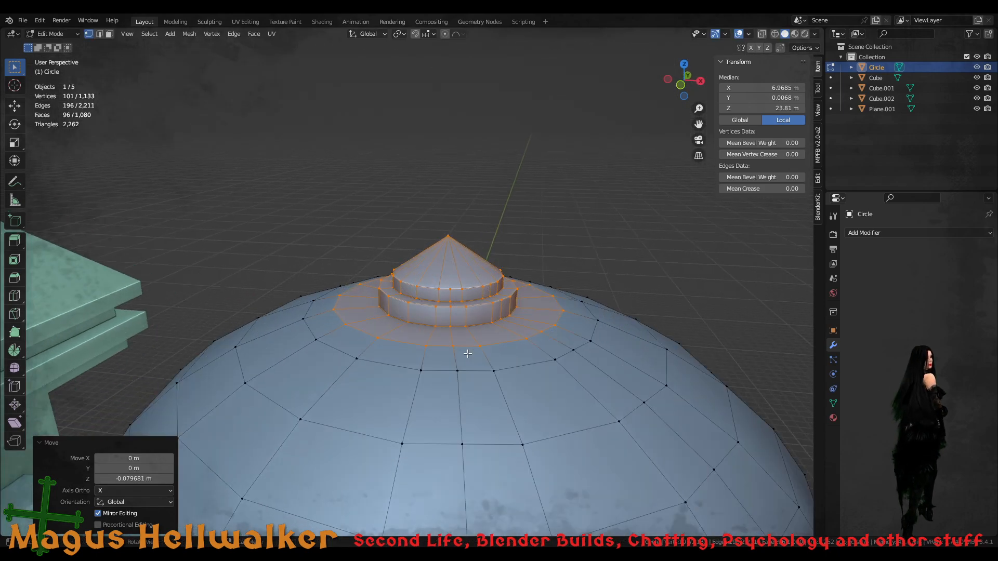
middle_drag(468, 353, 481, 328)
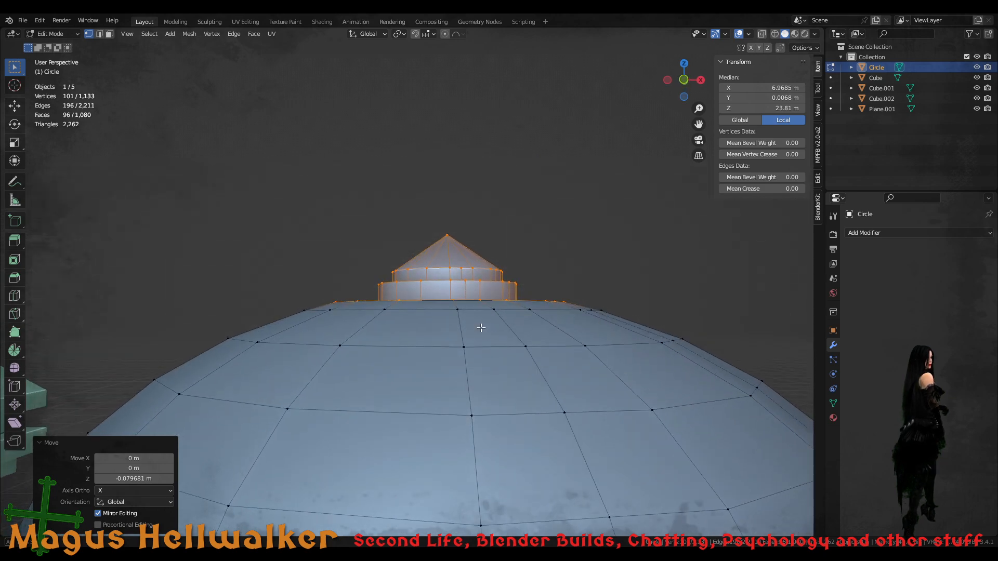
key(ctrl+KP_Subtract)
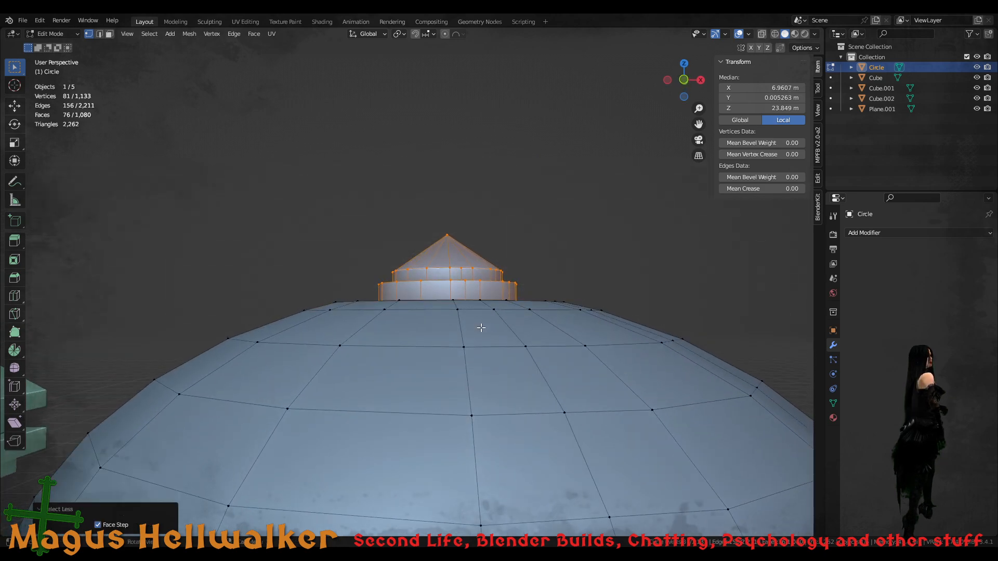
key(g)
key(z)
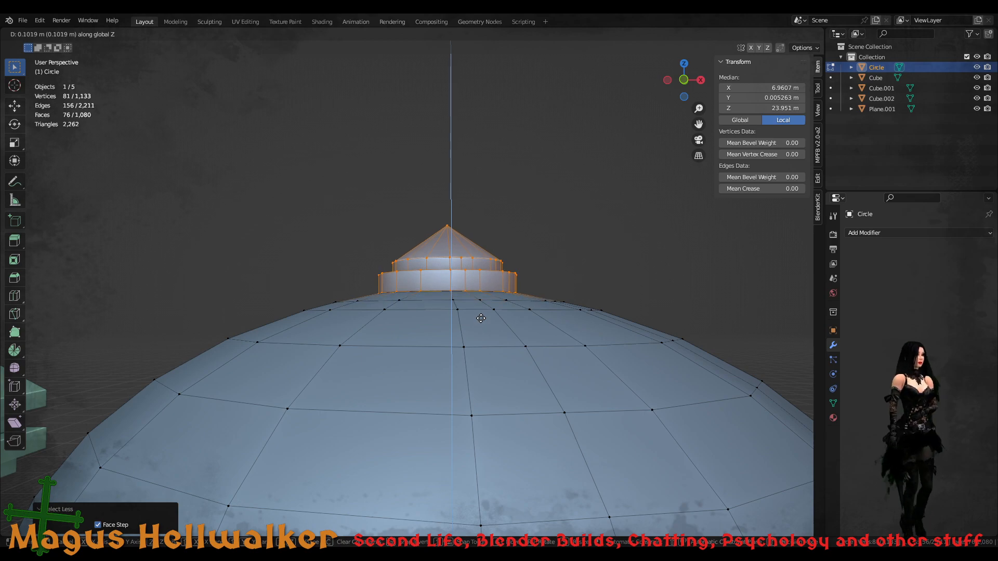
click(481, 317)
- Select only the finial's tip vertex and raise it about 0.3 m along Z for a taller cone
scroll(481, 317, down, 6)
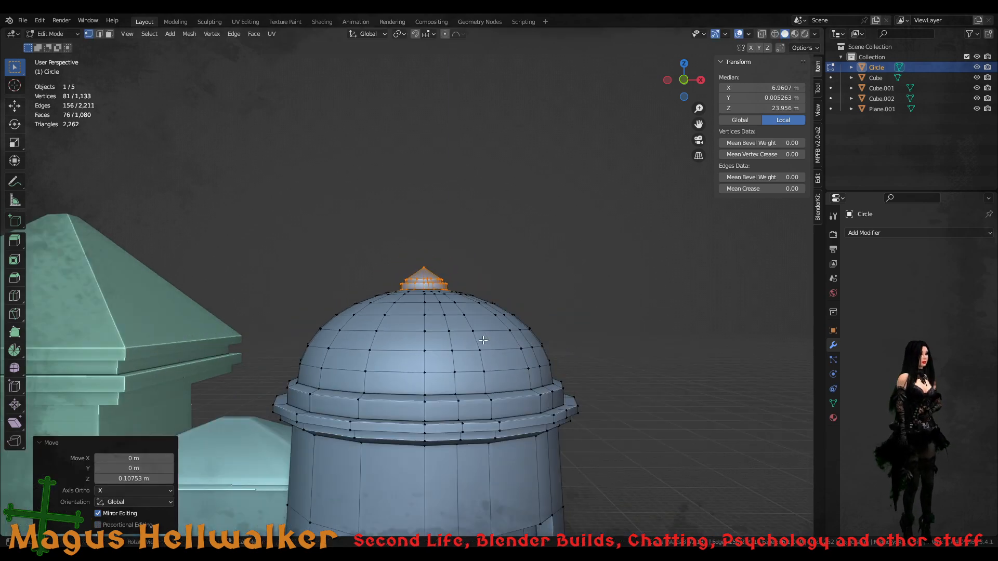
mouse_move(405, 393)
middle_down()
mouse_move(415, 394)
mouse_move(394, 403)
middle_up()
scroll(394, 402, up, 6)
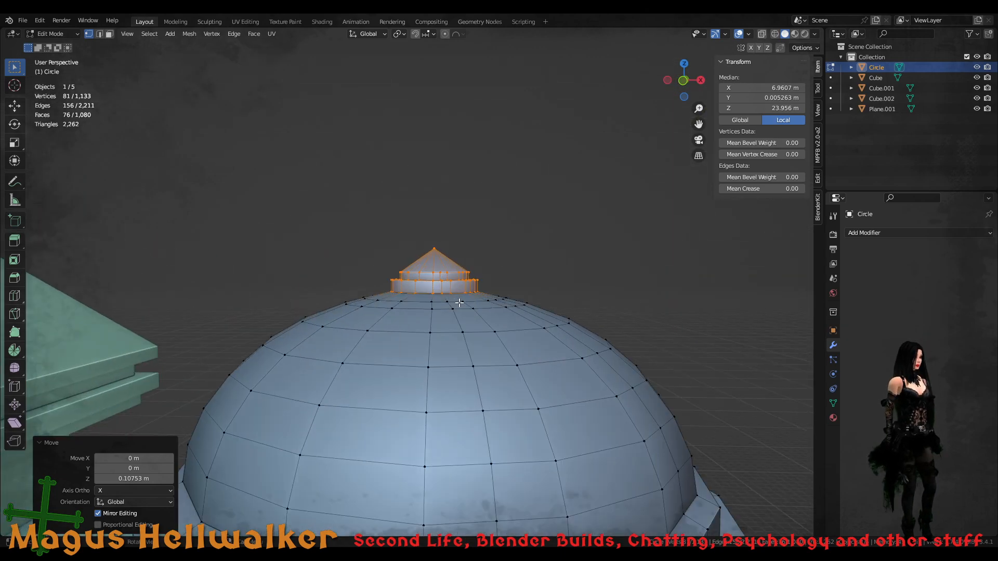
click(446, 224)
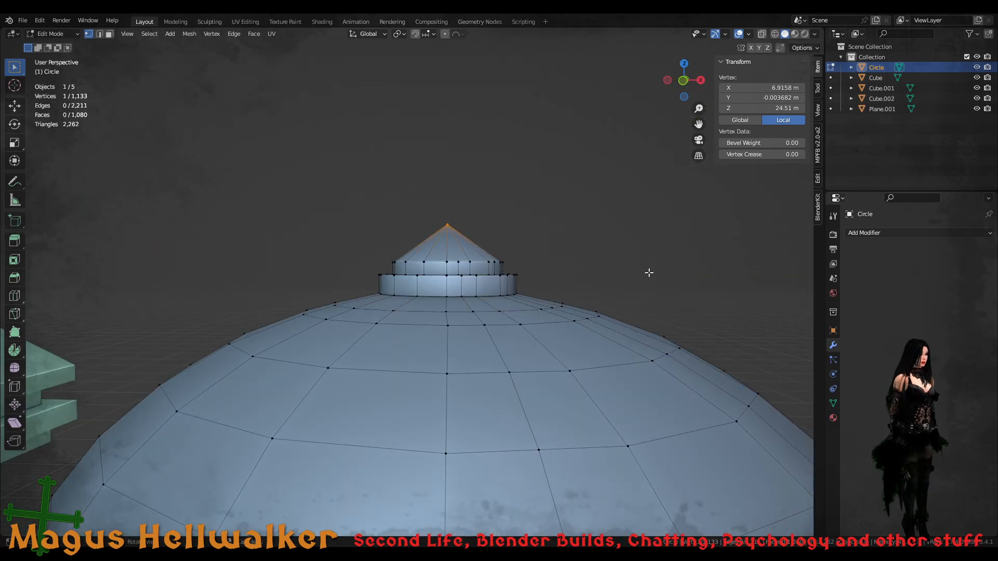
key(g)
key(z)
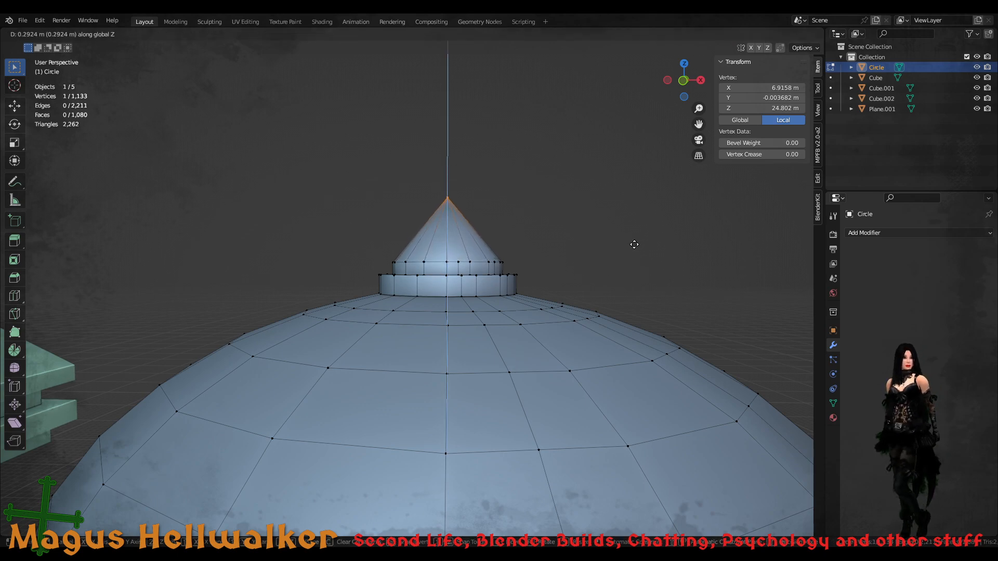
click(634, 244)
- Examine the reshaped finial and dome from a distance and from above, alongside the neighbouring towers
scroll(467, 340, down, 10)
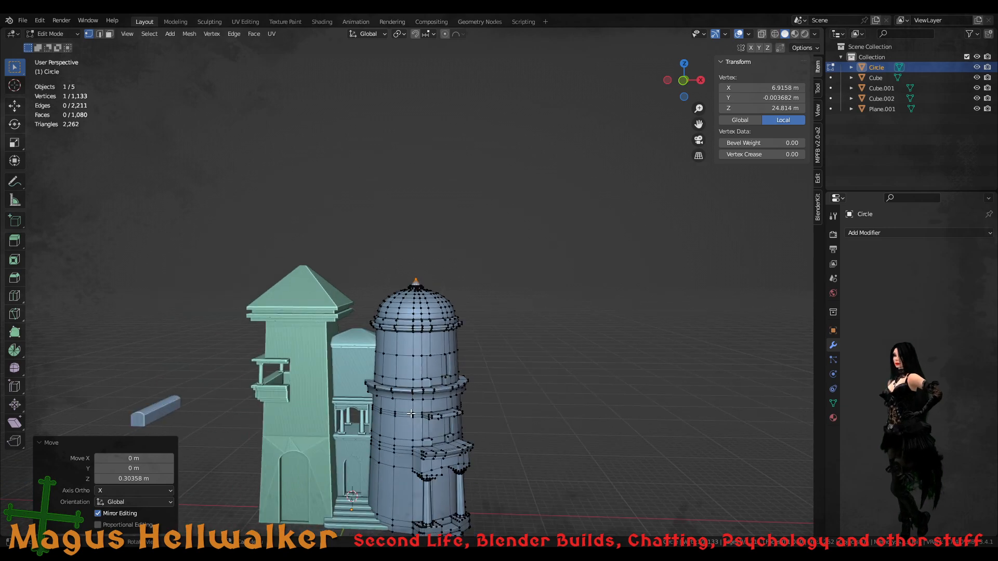
shift+middle_drag(389, 427, 440, 325)
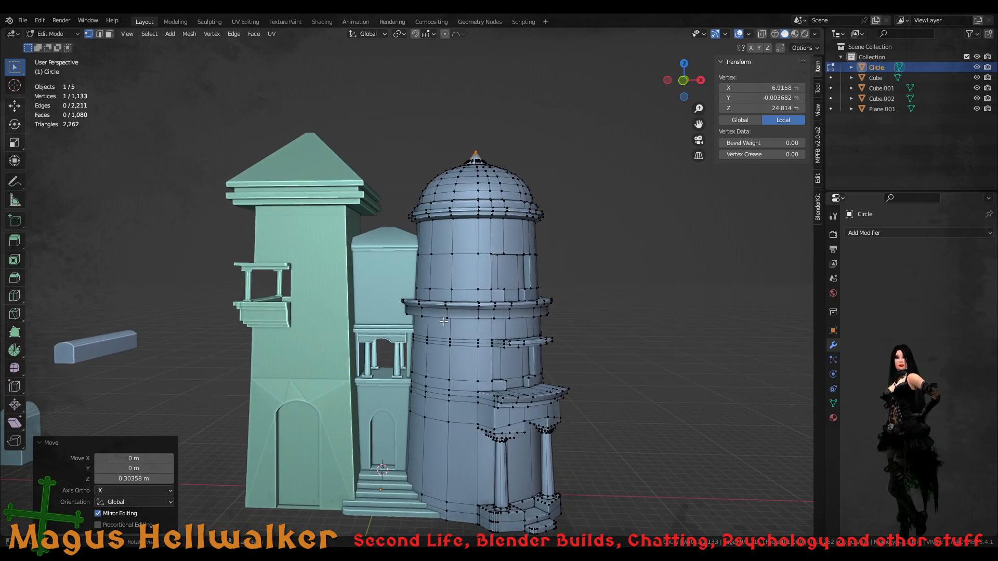
scroll(440, 326, down, 1)
scroll(440, 325, up, 2)
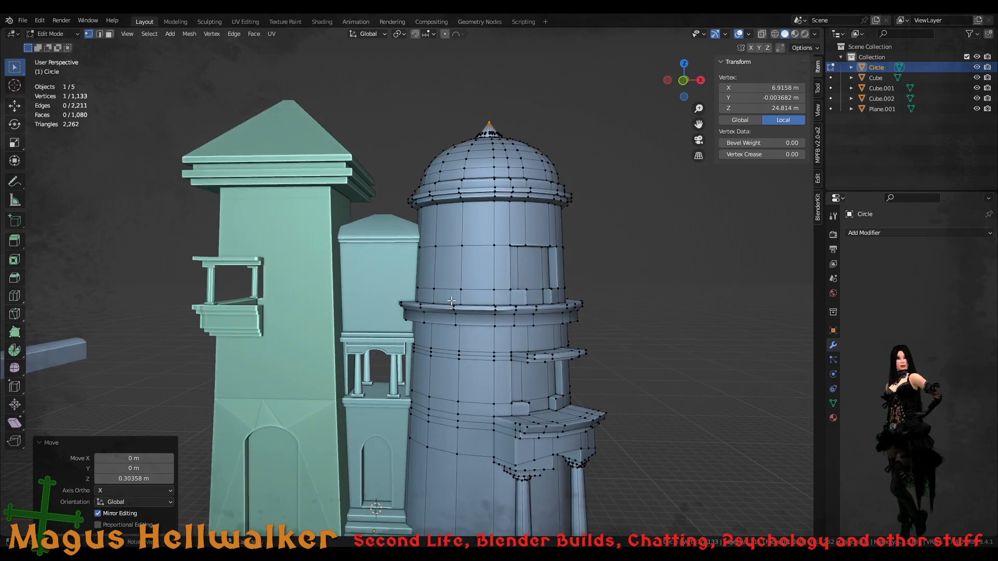
mouse_move(451, 301)
middle_down()
mouse_move(433, 264)
mouse_move(440, 285)
middle_up()
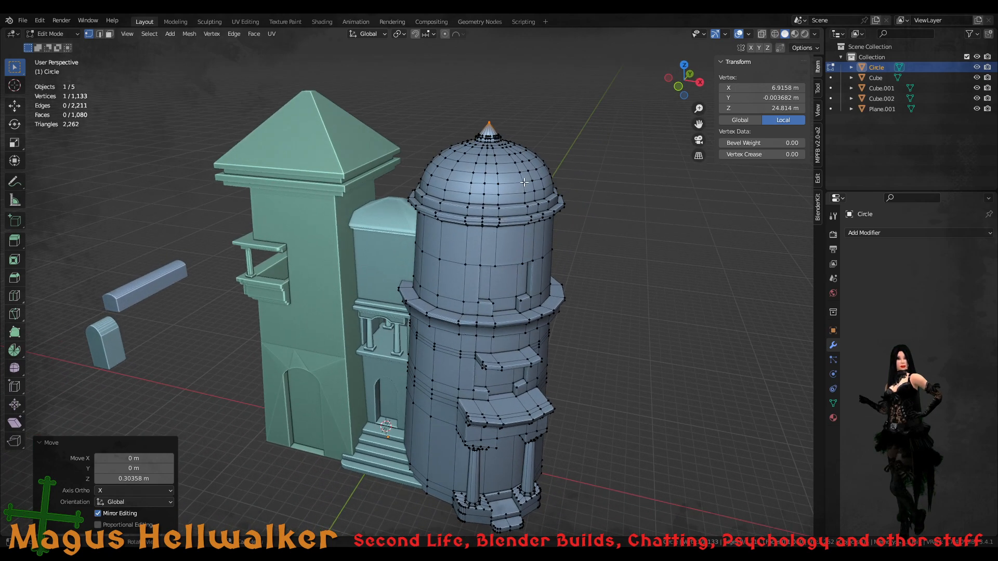
scroll(441, 285, up, 4)
shift+middle_drag(540, 93, 475, 293)
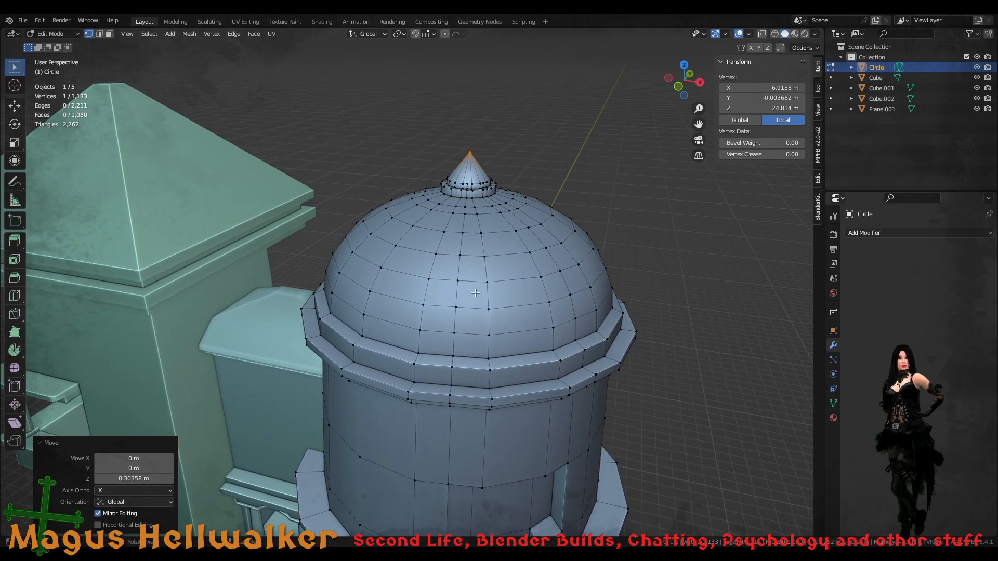
- Select all faces of the domed tower in face select mode and return to Object Mode
key(3)
key(a)
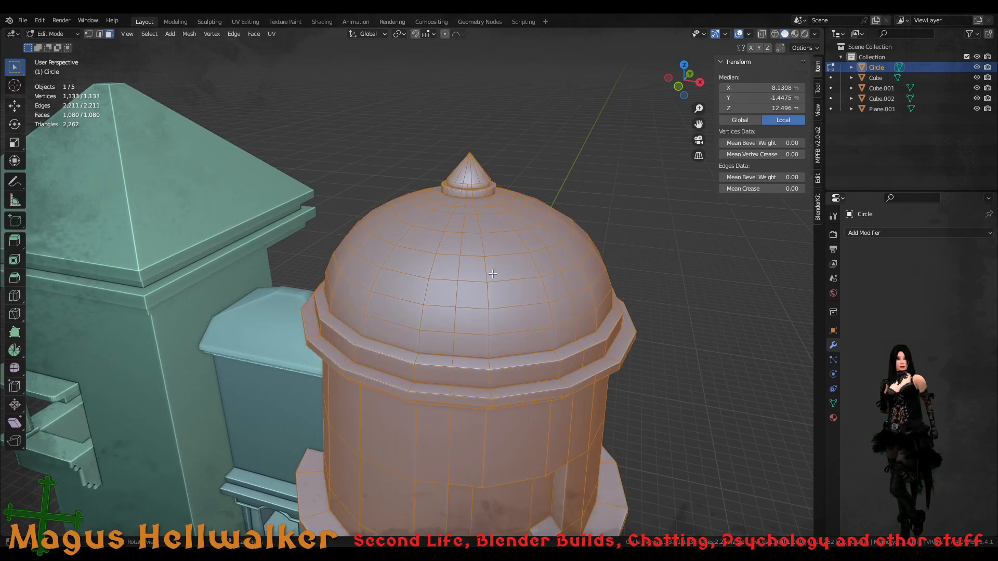
scroll(467, 427, down, 4)
scroll(455, 440, up, 3)
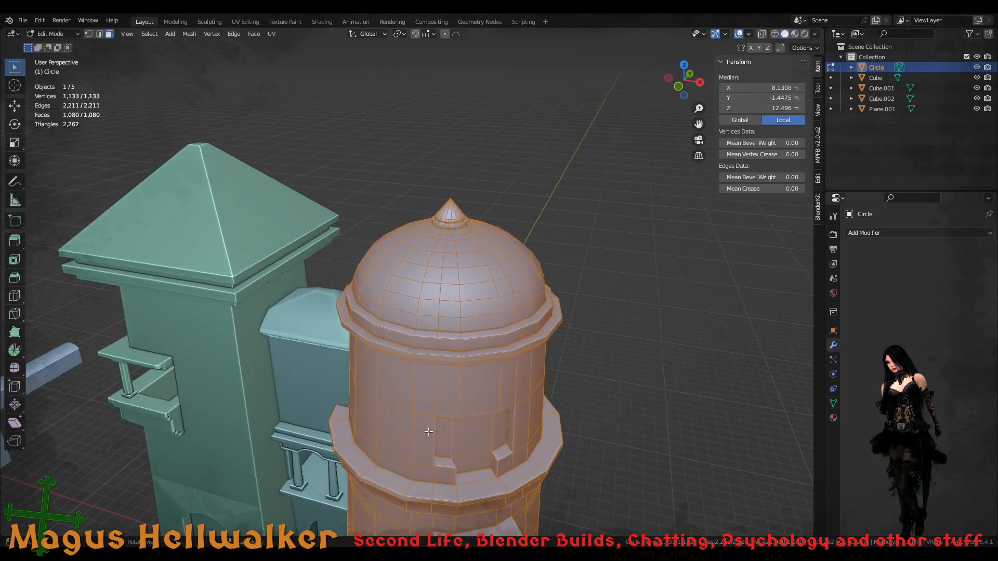
scroll(429, 428, down, 3)
scroll(427, 429, up, 1)
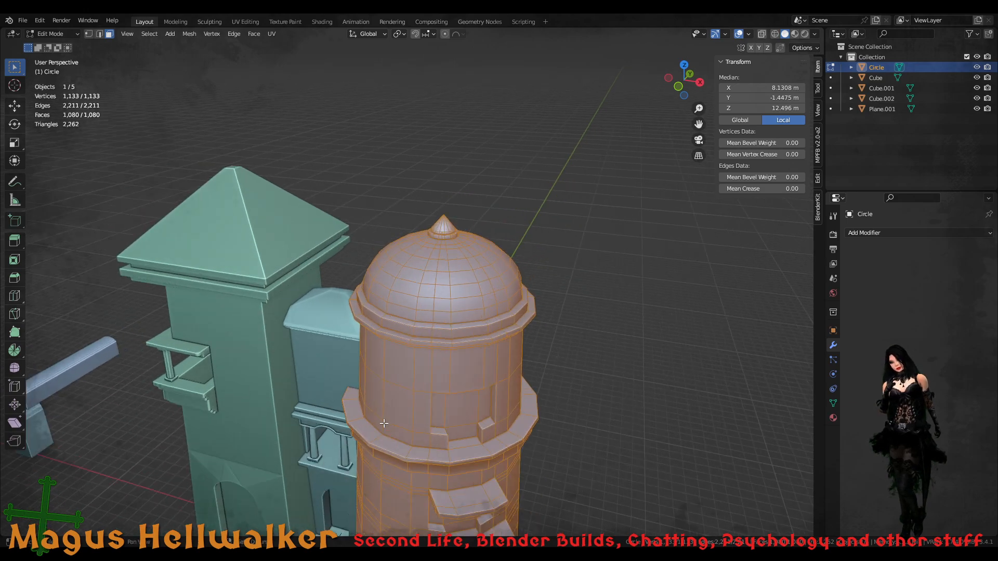
shift+middle_drag(383, 424, 418, 311)
key(Tab)
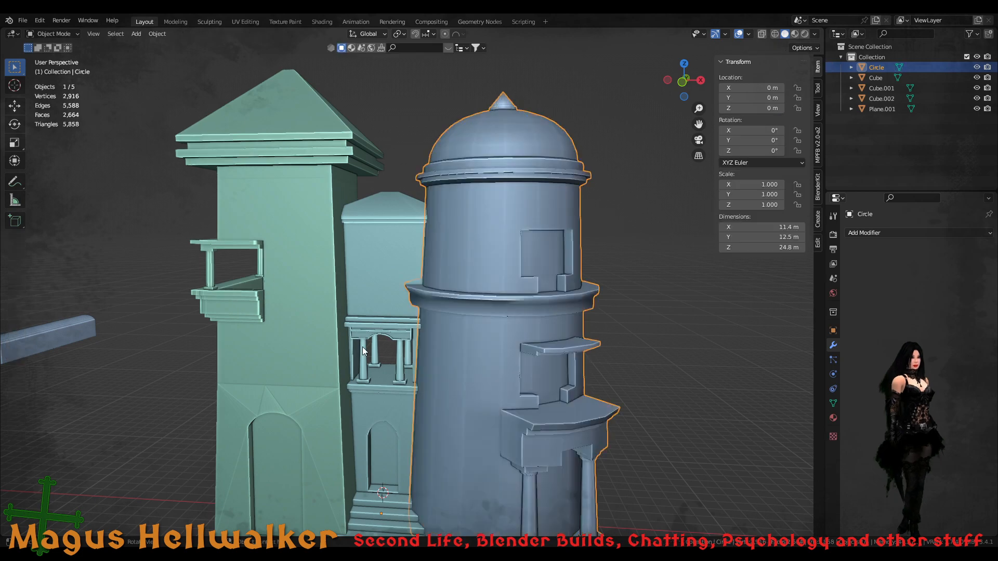
- Select the square tower and examine the edge layout around its arched doorways in Edit Mode, ending in Object Mode
click(316, 347)
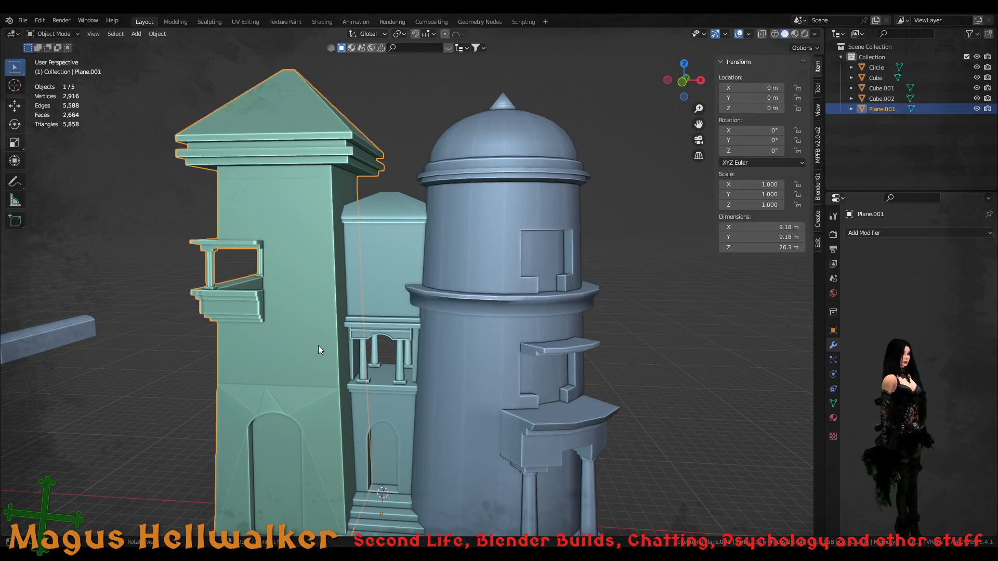
key(Tab)
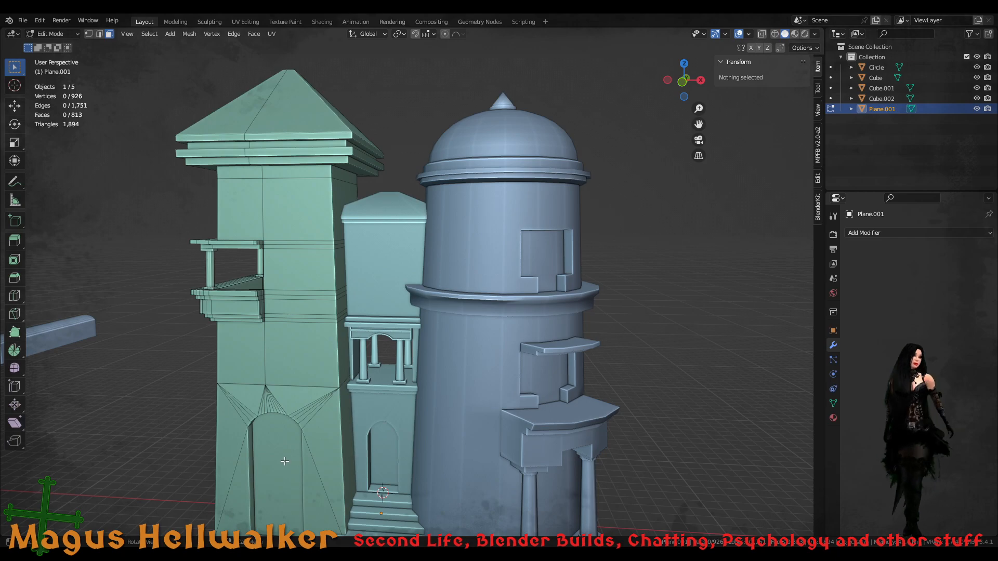
scroll(284, 463, up, 2)
scroll(278, 475, up, 2)
middle_drag(277, 475, 293, 462)
shift+middle_drag(219, 463, 392, 359)
middle_drag(455, 392, 493, 384)
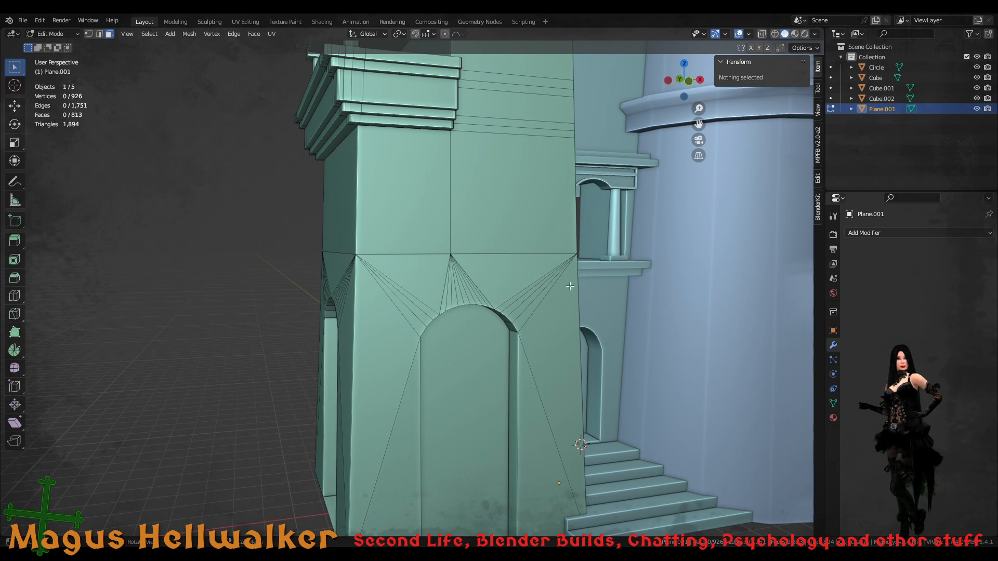
scroll(439, 397, down, 5)
scroll(440, 397, up, 5)
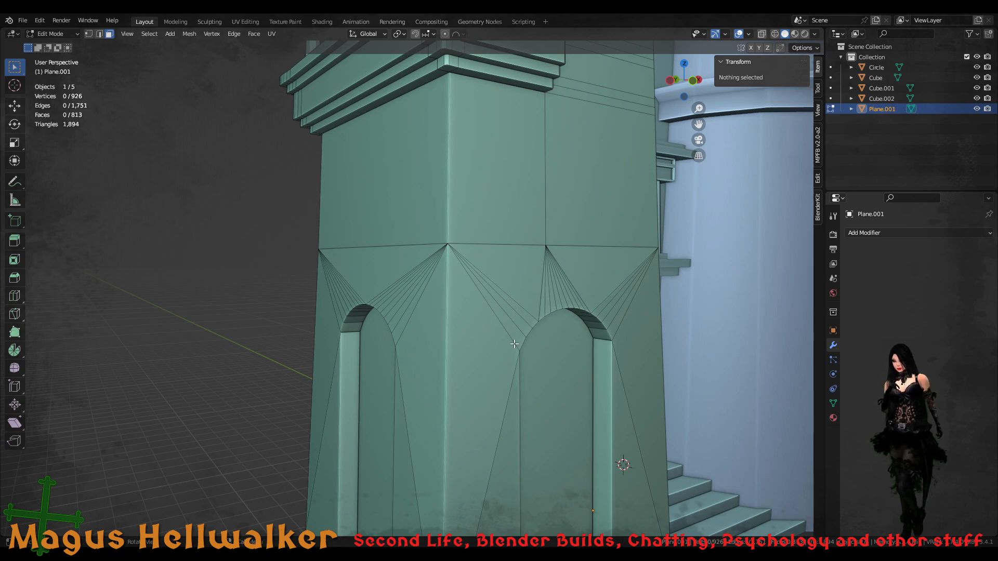
scroll(514, 349, down, 5)
scroll(466, 400, up, 3)
key(Tab)
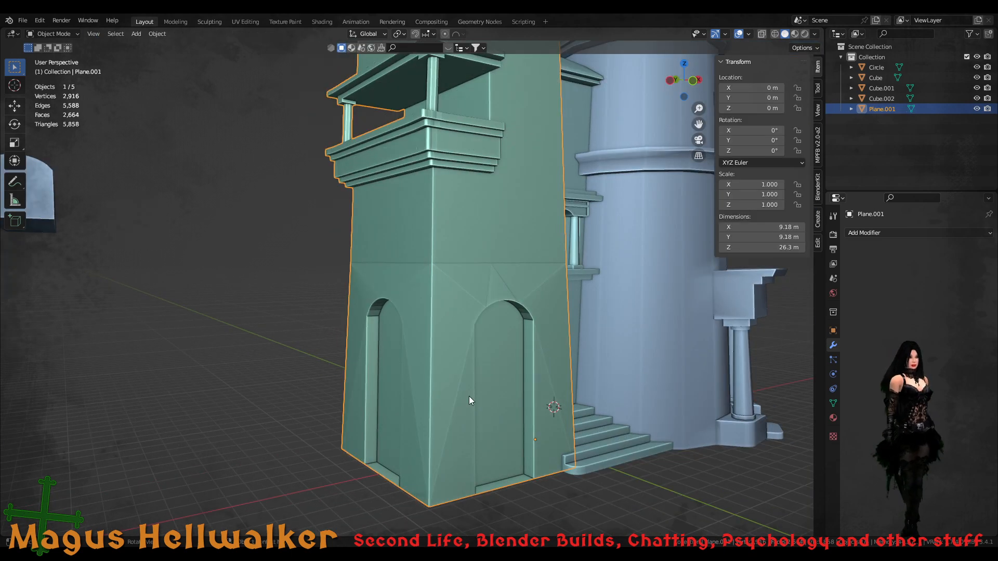
- Examine the surface shading around the square tower's arched doorways in Object Mode, up close and from several angles
scroll(469, 396, up, 5)
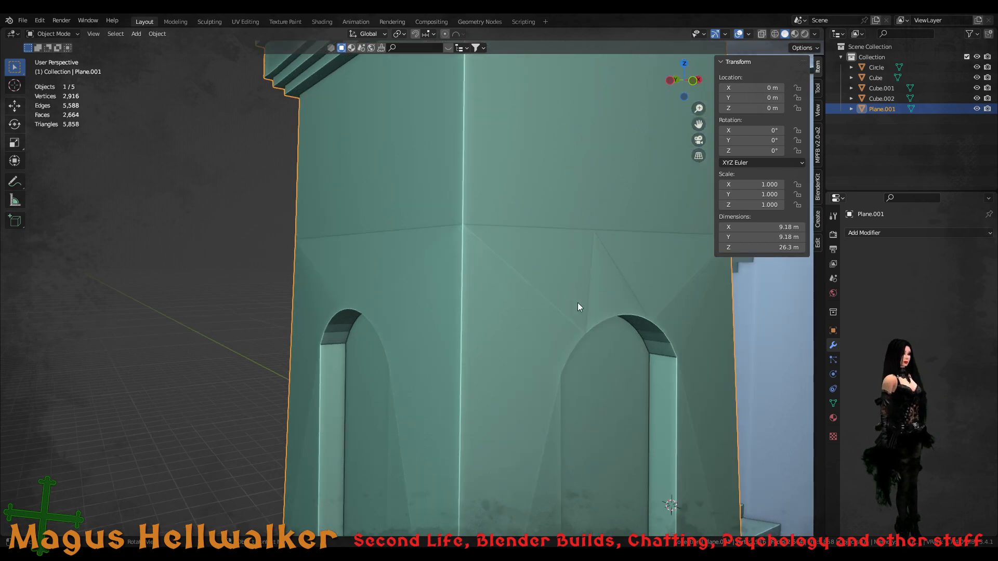
scroll(571, 343, down, 6)
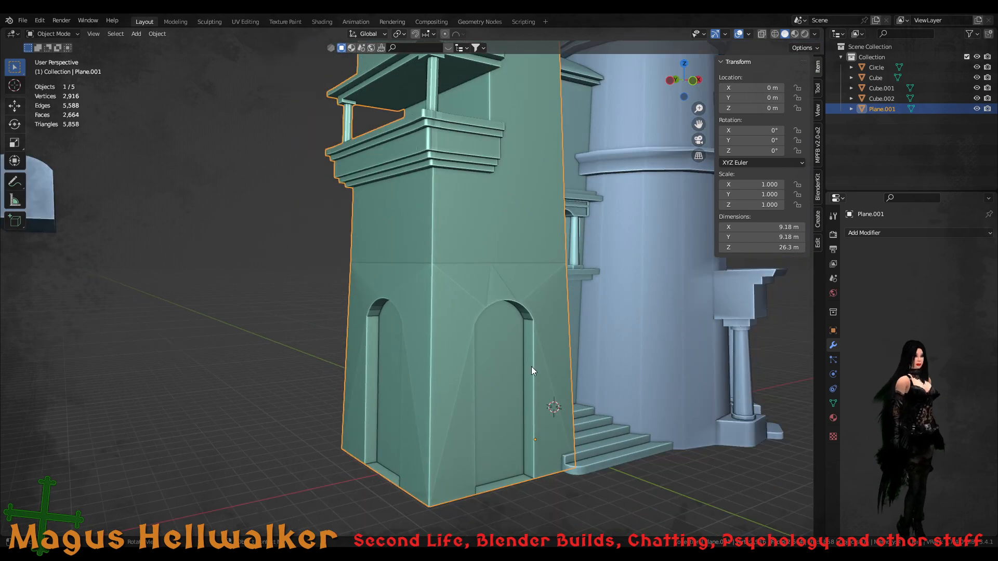
middle_drag(513, 369, 494, 350)
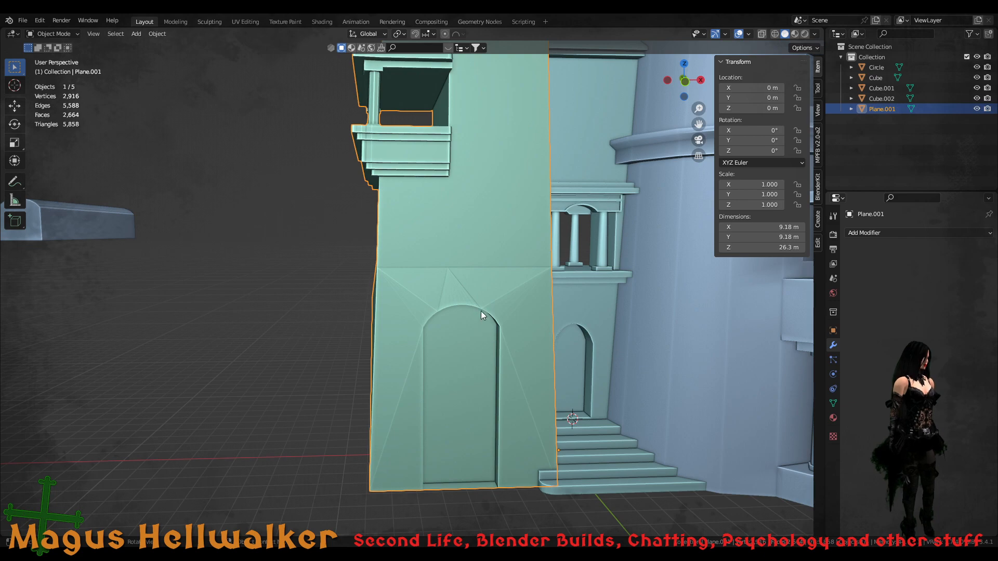
scroll(480, 313, up, 3)
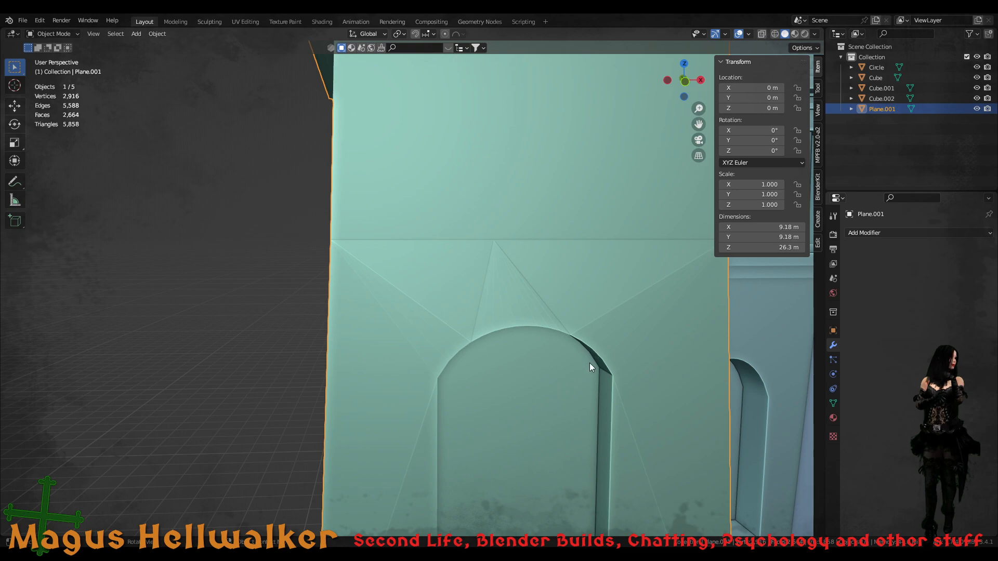
scroll(591, 364, down, 5)
scroll(537, 394, up, 5)
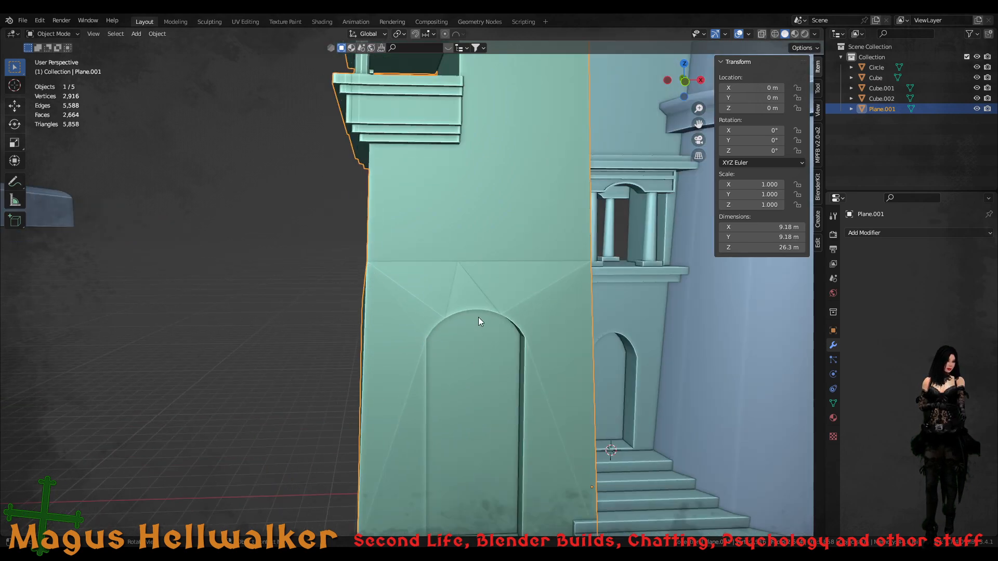
scroll(486, 341, up, 5)
middle_drag(493, 348, 531, 358)
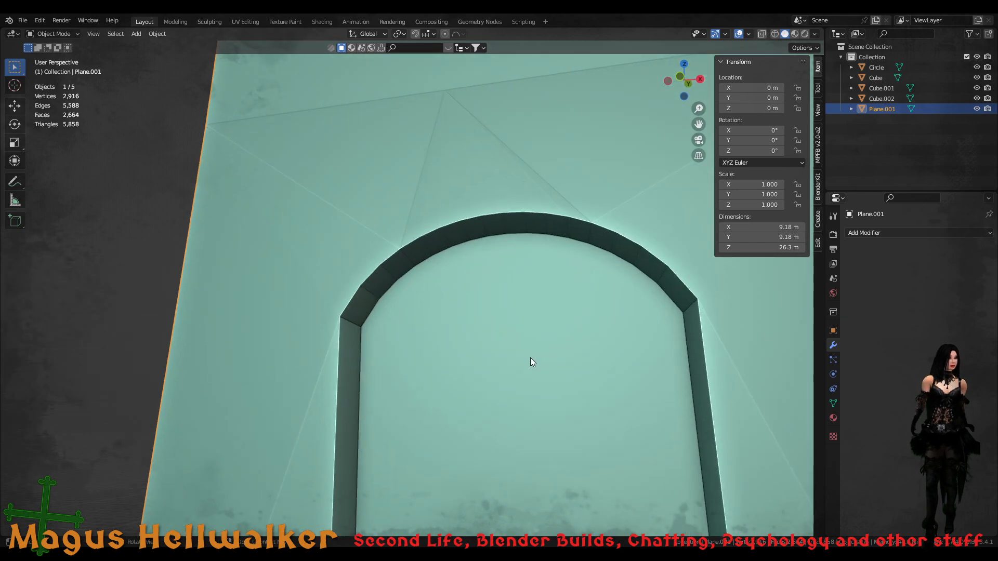
- Enter Edit Mode on the square tower and examine the edge fans converging above its arched doorways
key(Tab)
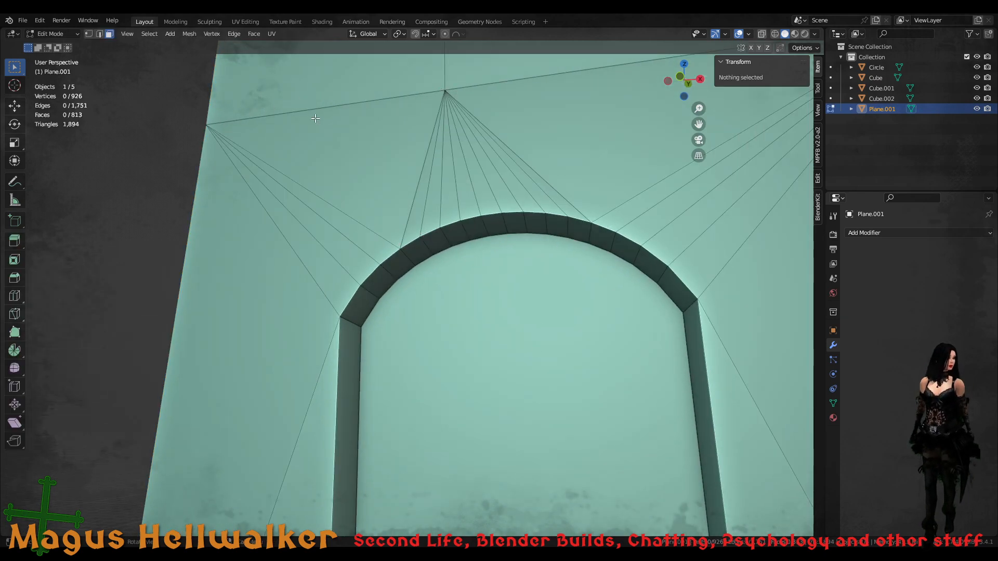
scroll(658, 221, down, 3)
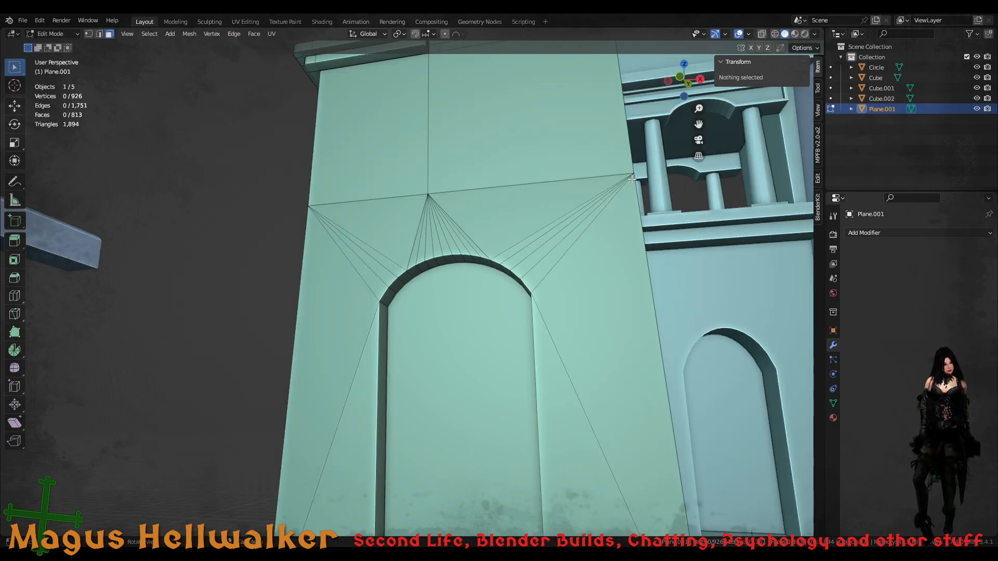
scroll(440, 317, down, 3)
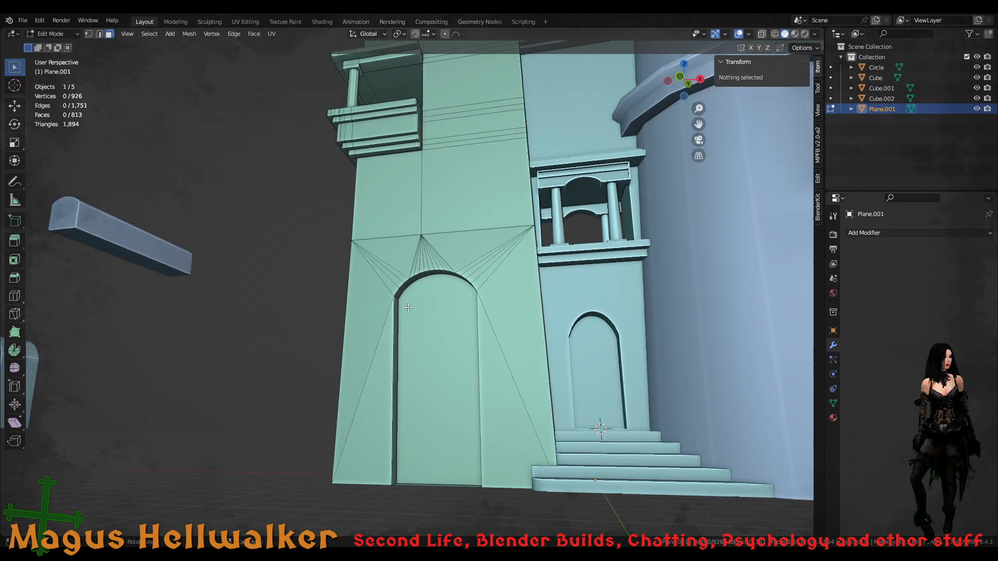
middle_drag(440, 317, 483, 325)
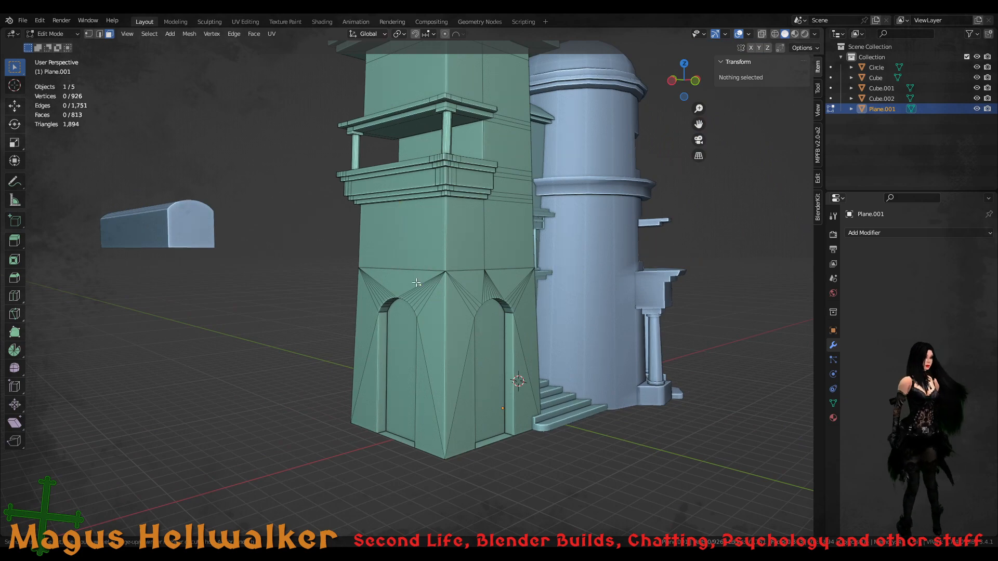
key(ctrl+r)
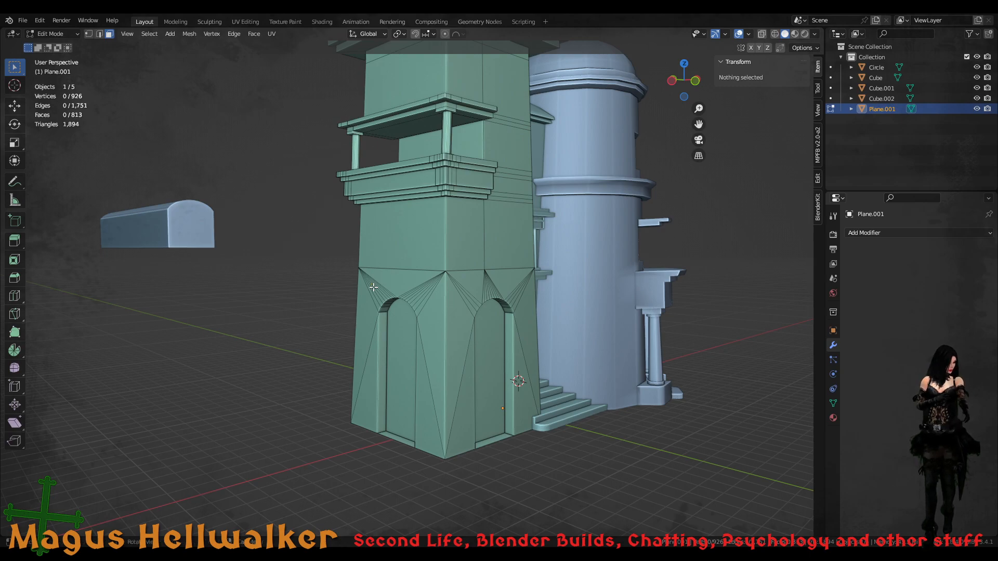
scroll(616, 368, down, 6)
scroll(599, 372, up, 6)
middle_drag(557, 353, 492, 355)
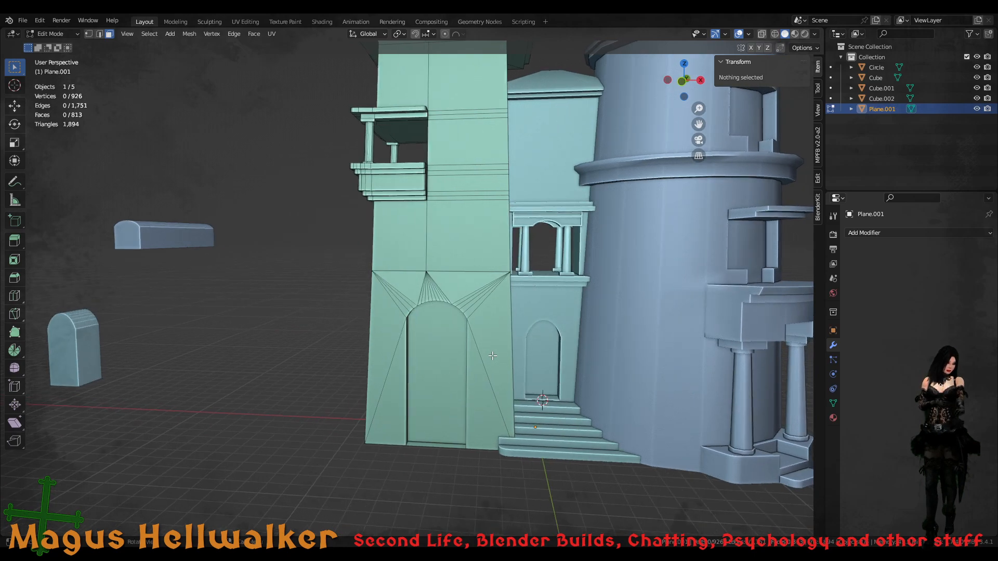
- In front view, knife a straight horizontal cut constrained to X across the tower wall, between the arch top and the horizontal edge above
key(KP_1)
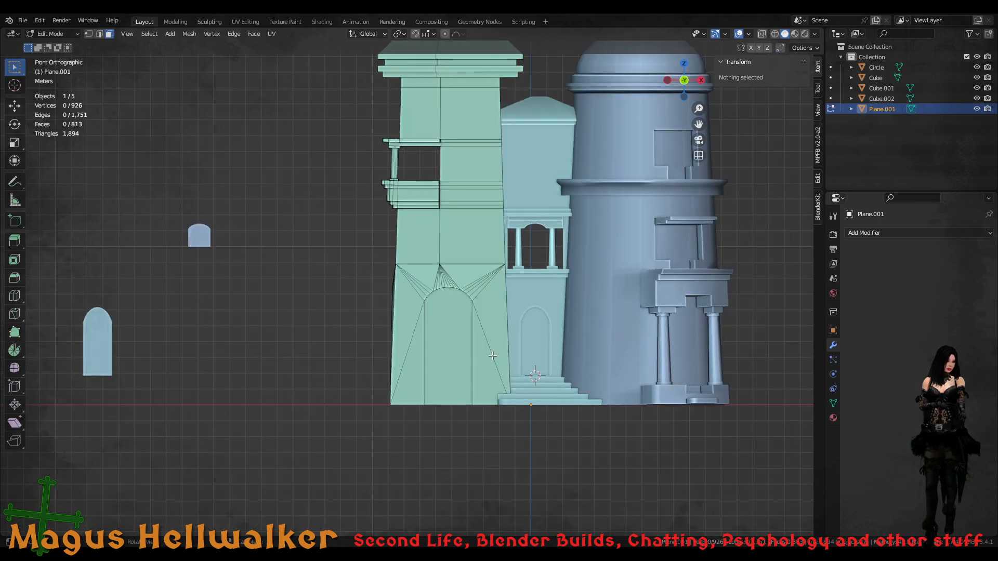
scroll(488, 301, up, 6)
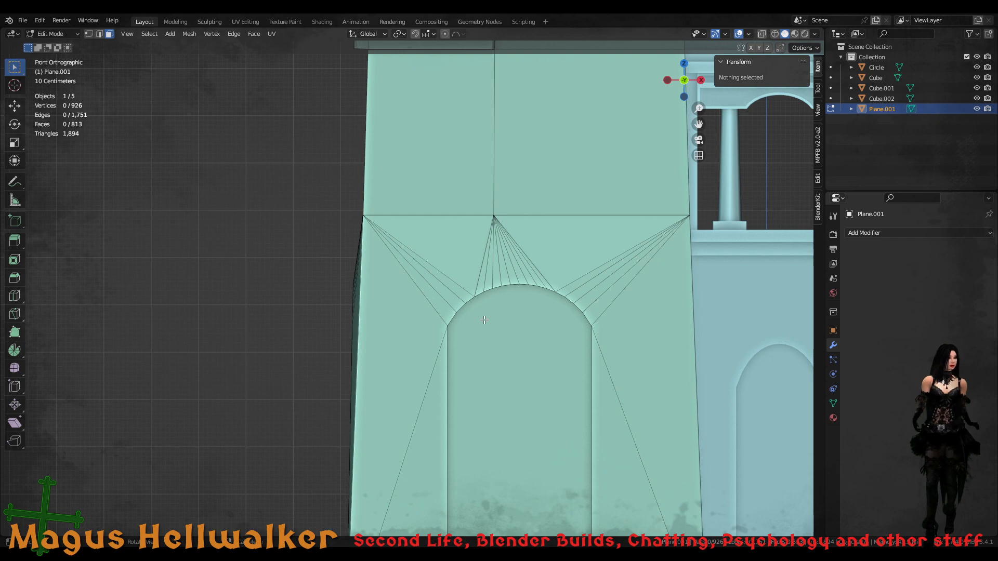
shift+middle_drag(539, 301, 392, 325)
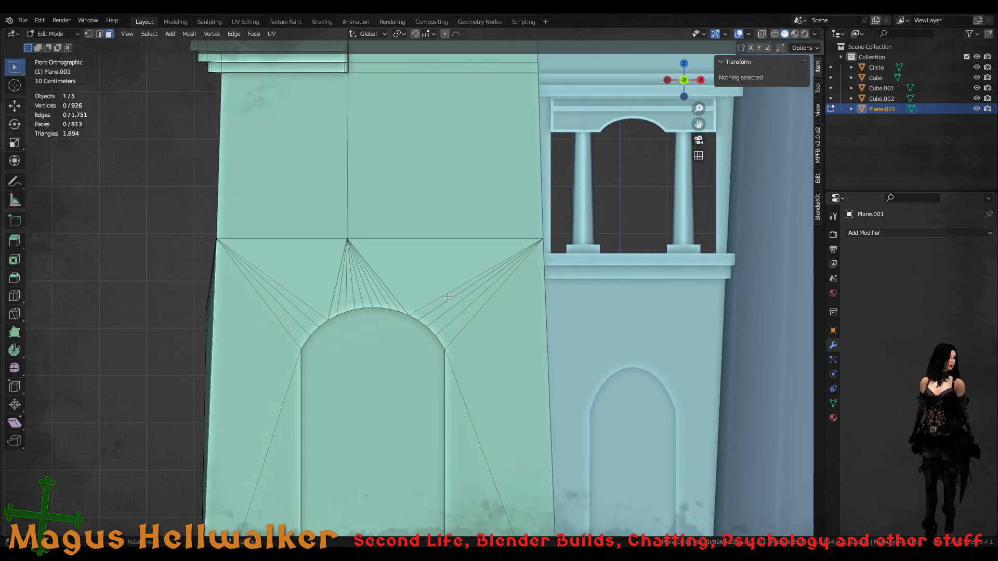
key(k)
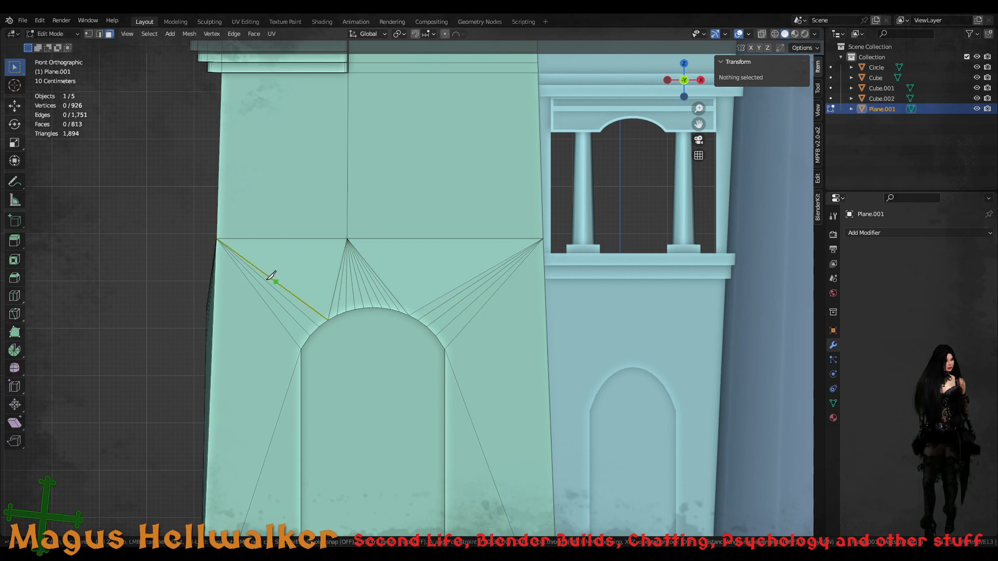
click(215, 288)
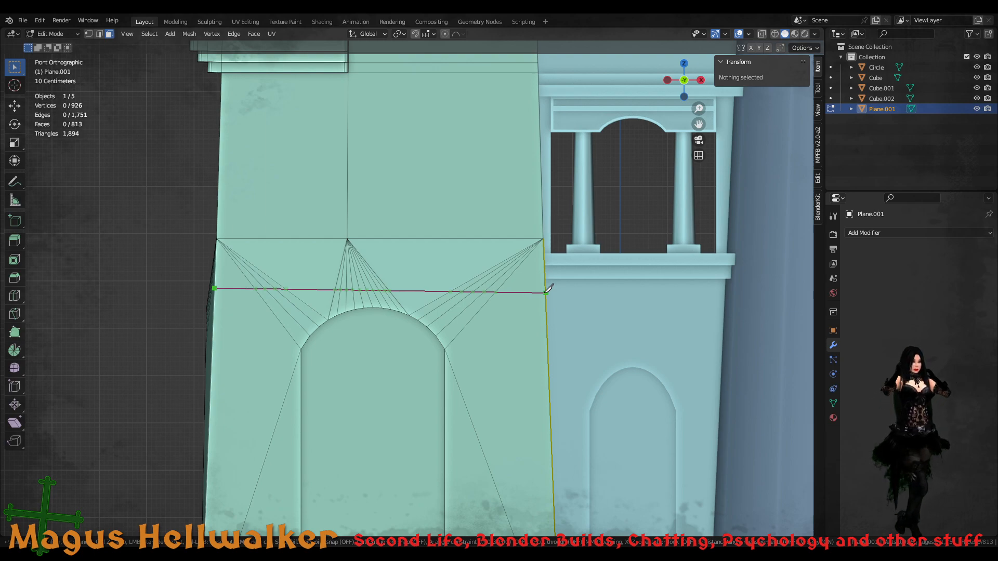
key(x)
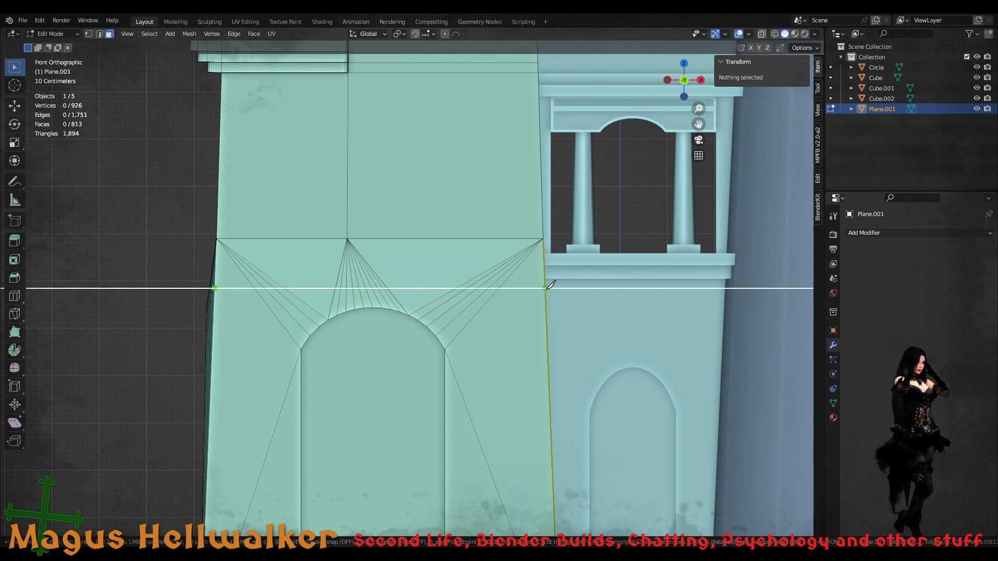
click(545, 288)
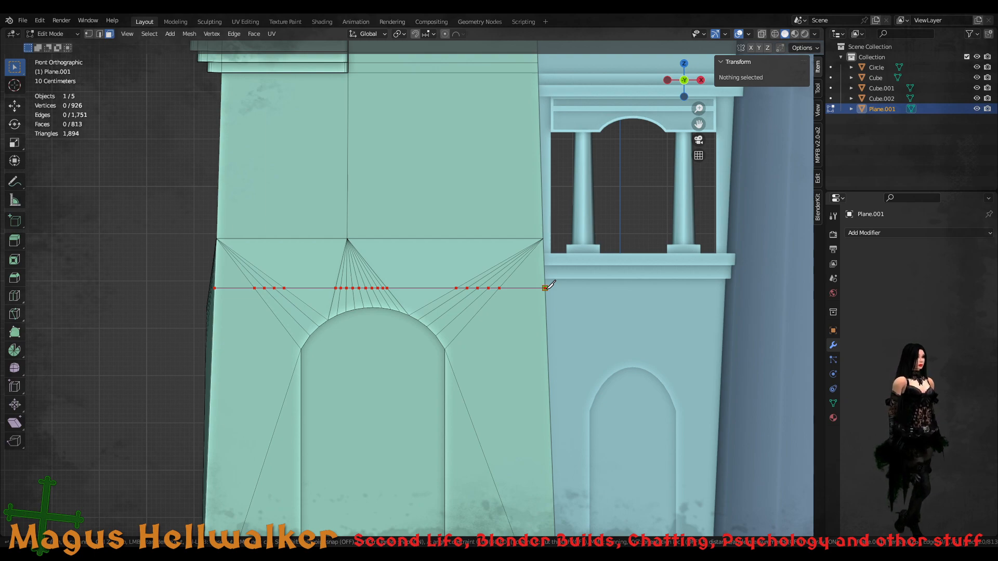
key(a)
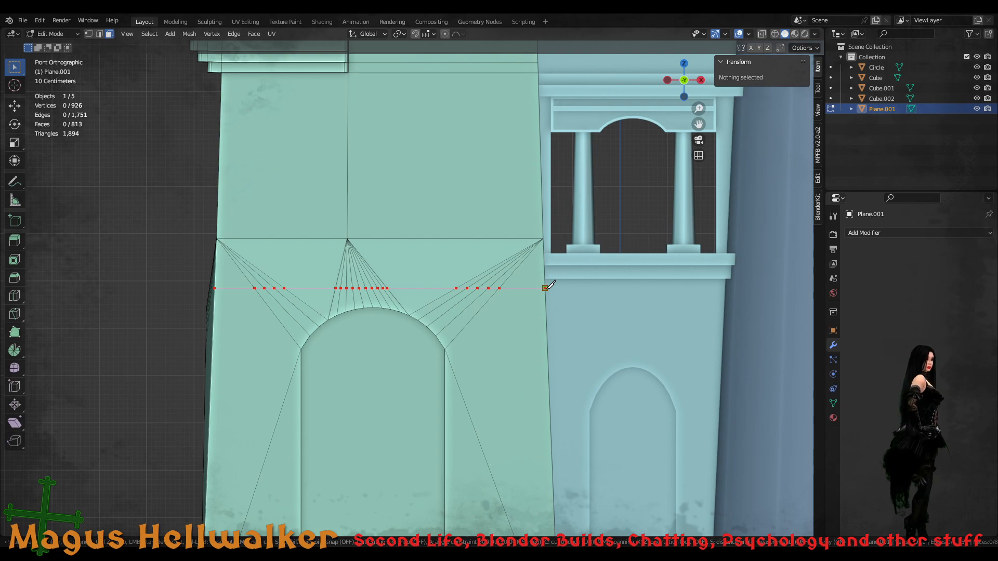
key(Return)
- Inspect the new horizontal cut and select its edge segment between the middle and right-hand edge fans
scroll(548, 290, down, 4)
mouse_move(489, 339)
middle_down()
mouse_move(565, 340)
mouse_move(488, 348)
middle_up()
scroll(510, 350, up, 4)
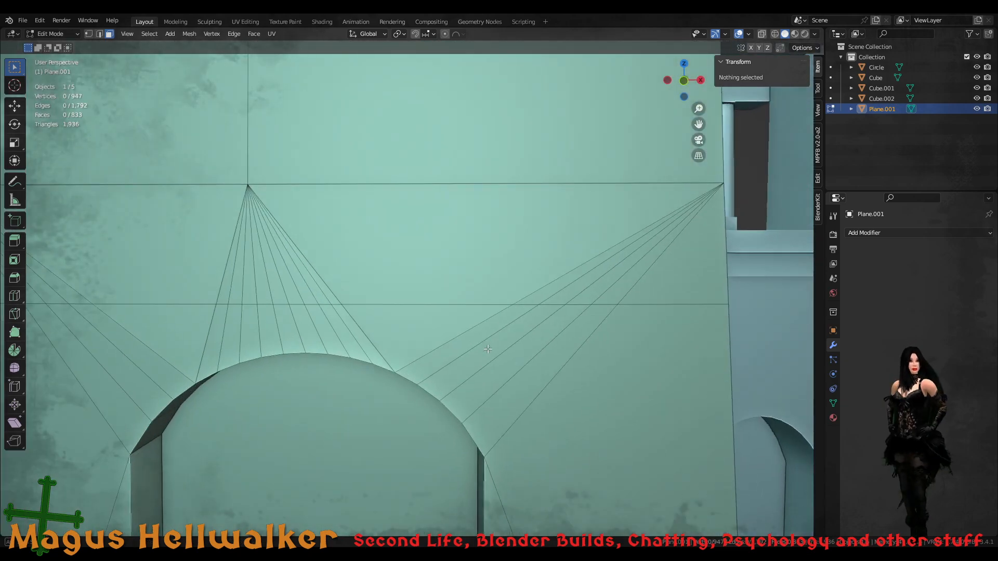
scroll(488, 347, down, 5)
scroll(492, 341, up, 3)
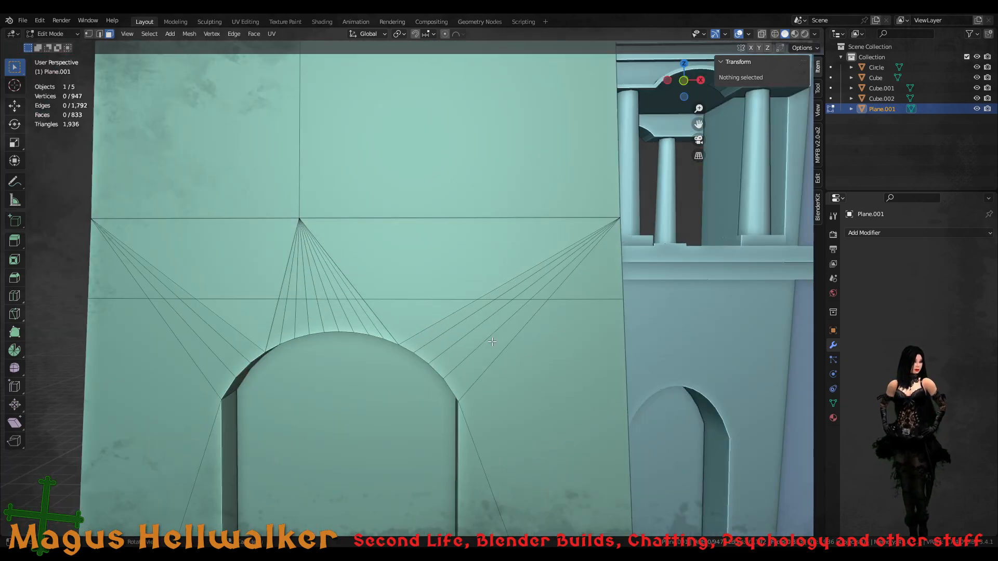
key(a)
key(alt+a)
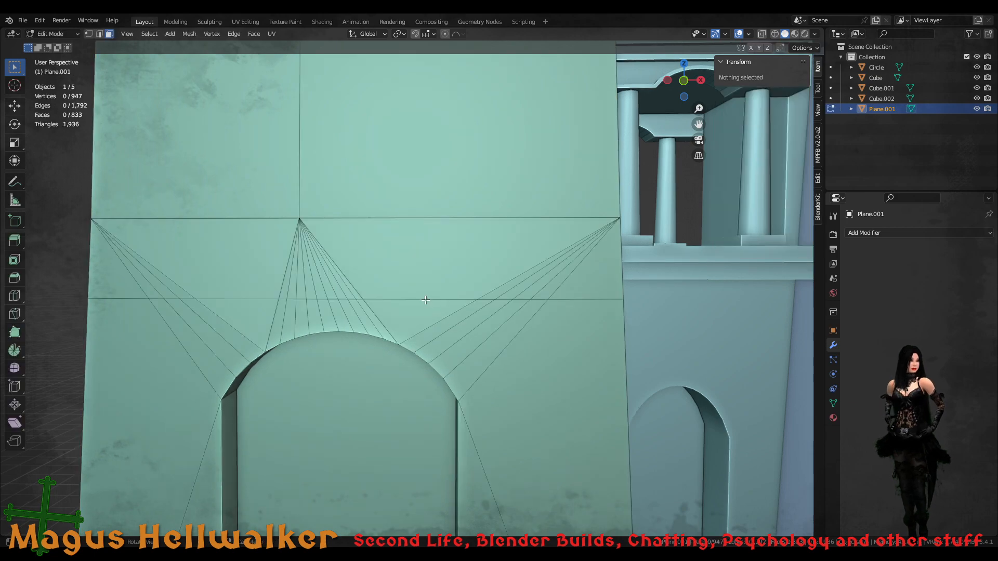
click(424, 299)
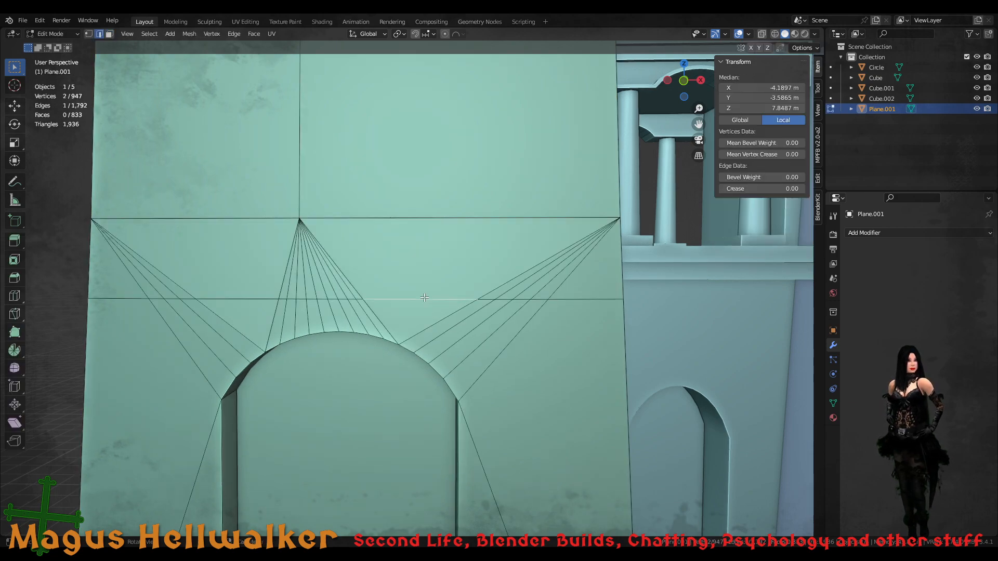
scroll(317, 299, up, 2)
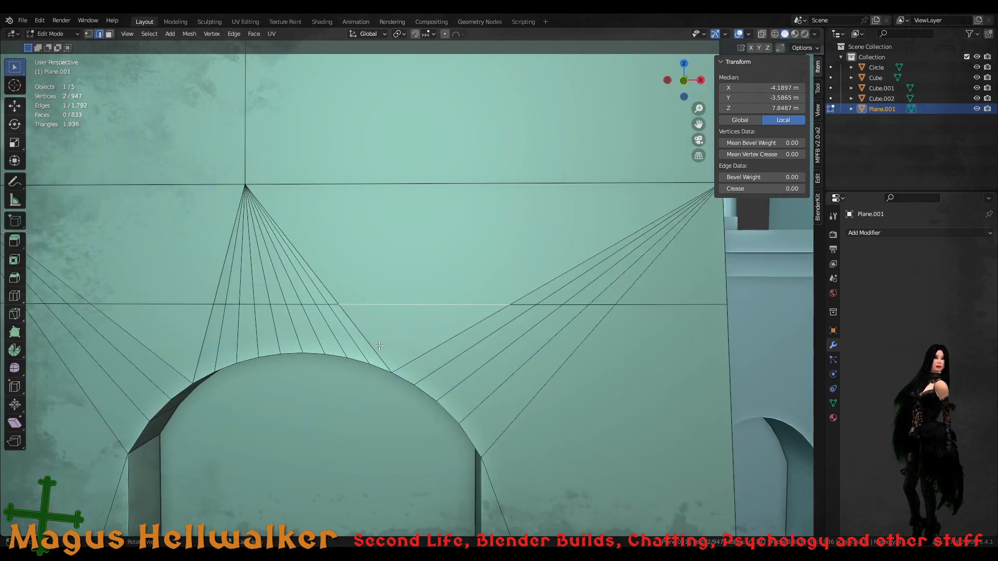
- Switch to vertex select mode and examine the vertices along the cut from the front and around the tower's corner
key(q)
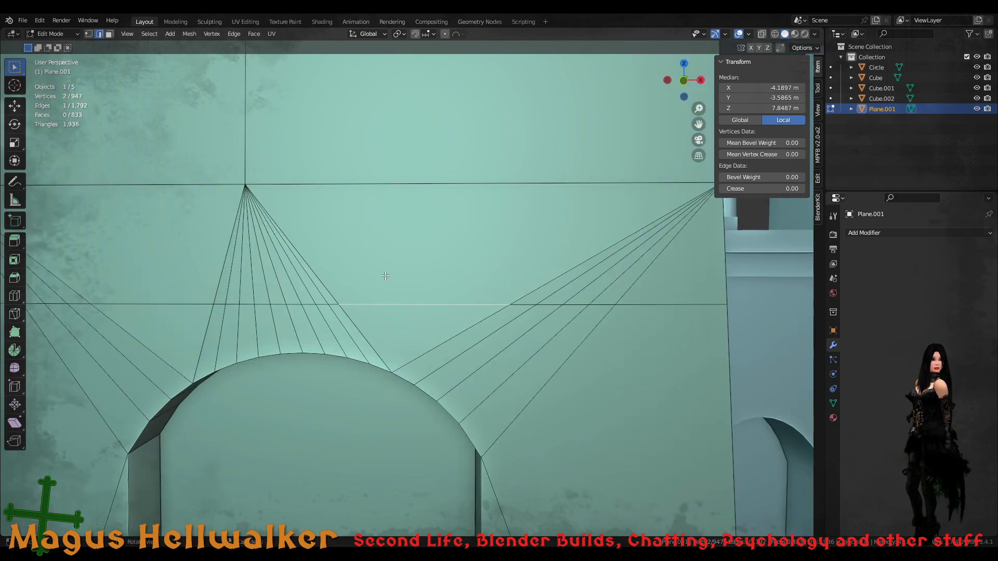
key(1)
scroll(376, 364, down, 6)
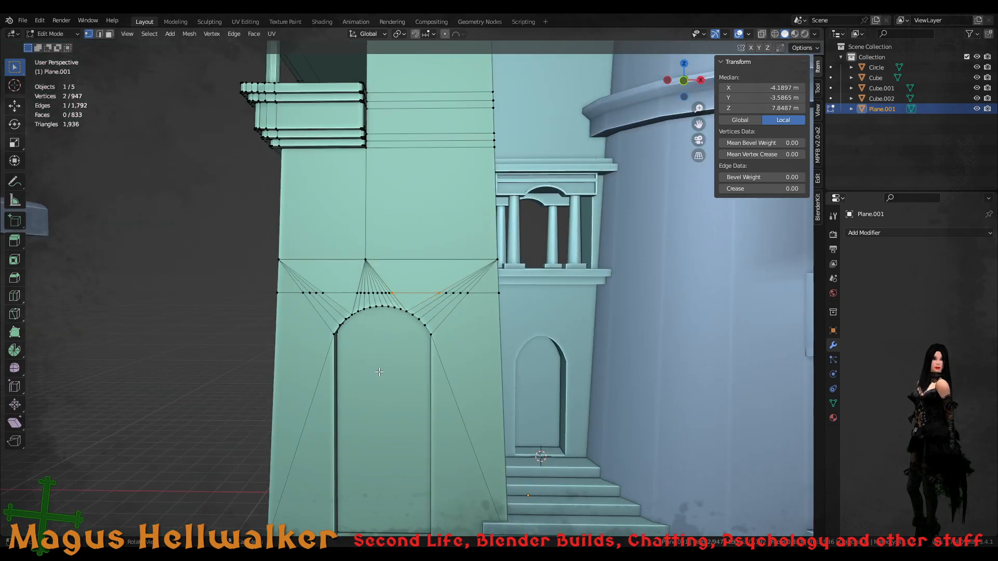
scroll(380, 372, up, 2)
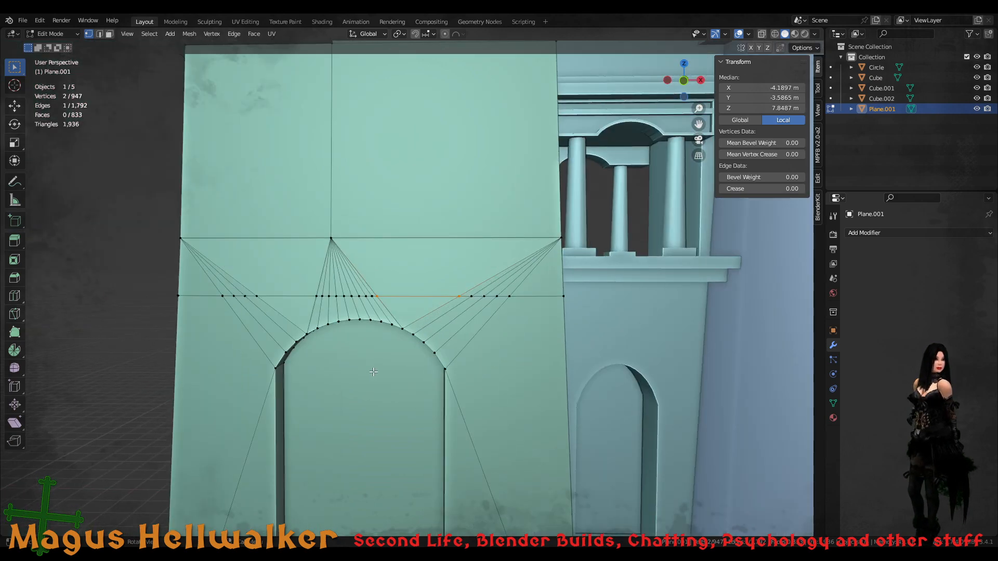
scroll(374, 372, up, 2)
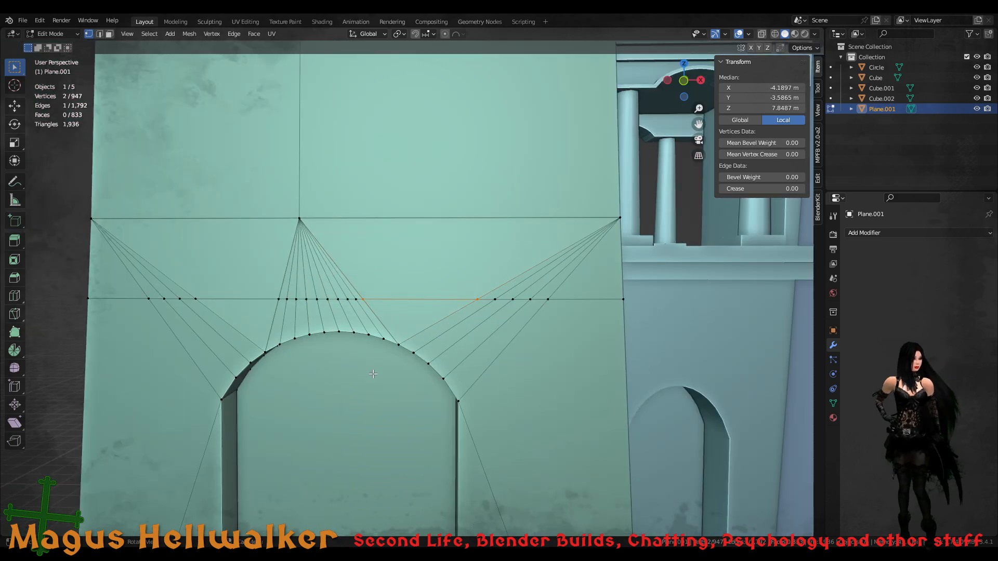
scroll(371, 408, down, 4)
middle_drag(371, 409, 424, 403)
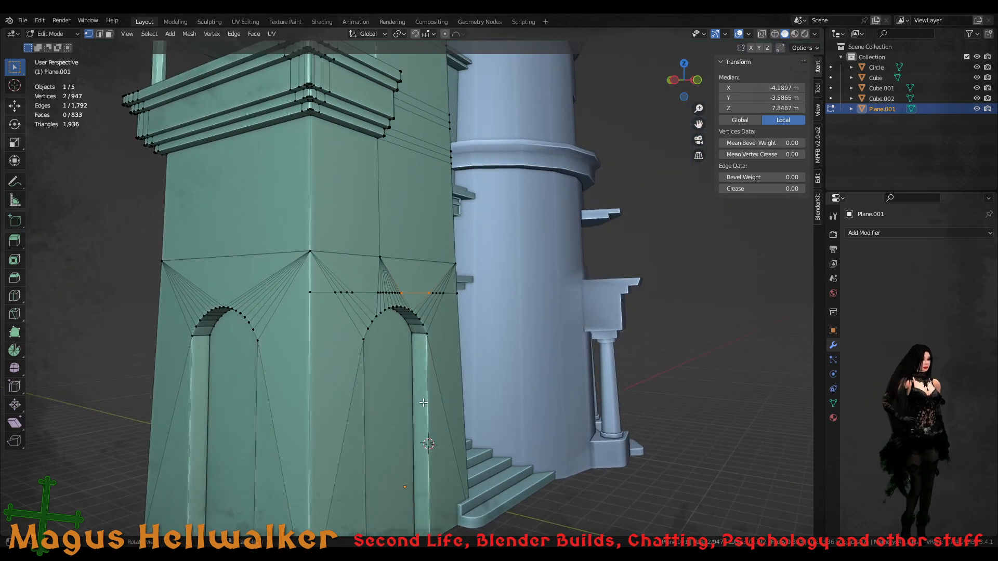
- Return to Object Mode and examine the wall shading above the arch with the cut in place
key(Tab)
scroll(399, 408, up, 4)
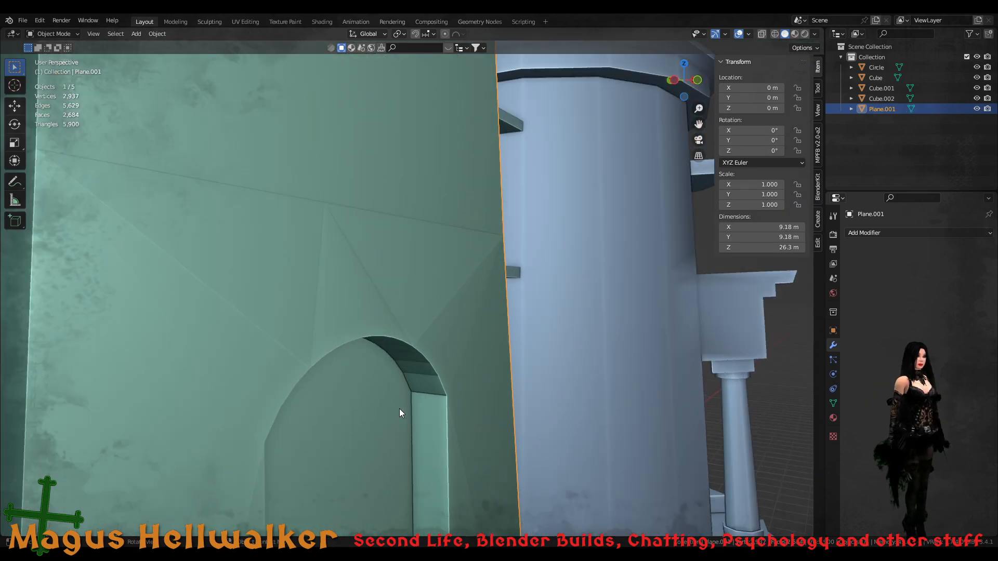
middle_drag(365, 419, 325, 426)
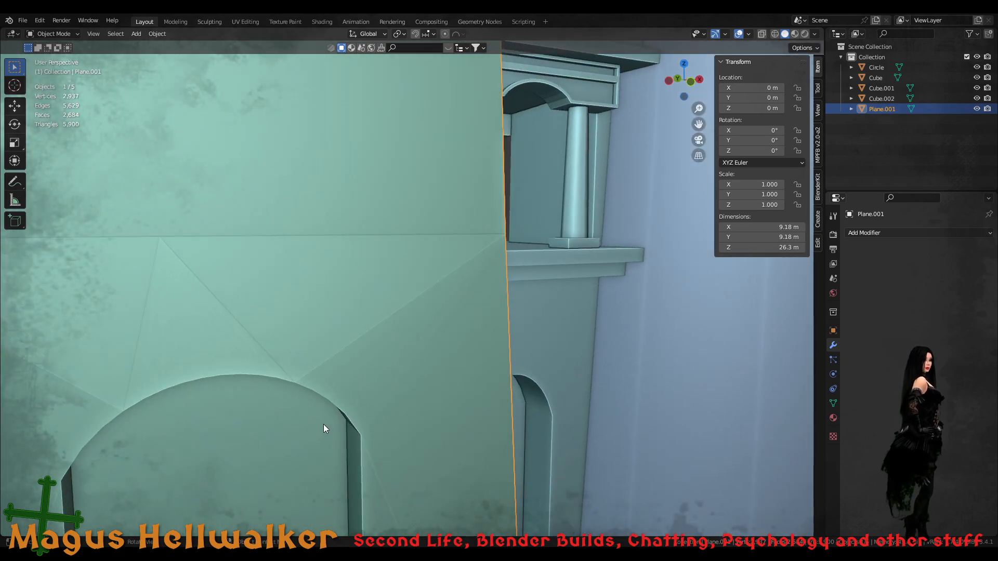
- Back in Edit Mode with edge select, box-select the middle fan's edges between its apex and the horizontal cut
key(Tab)
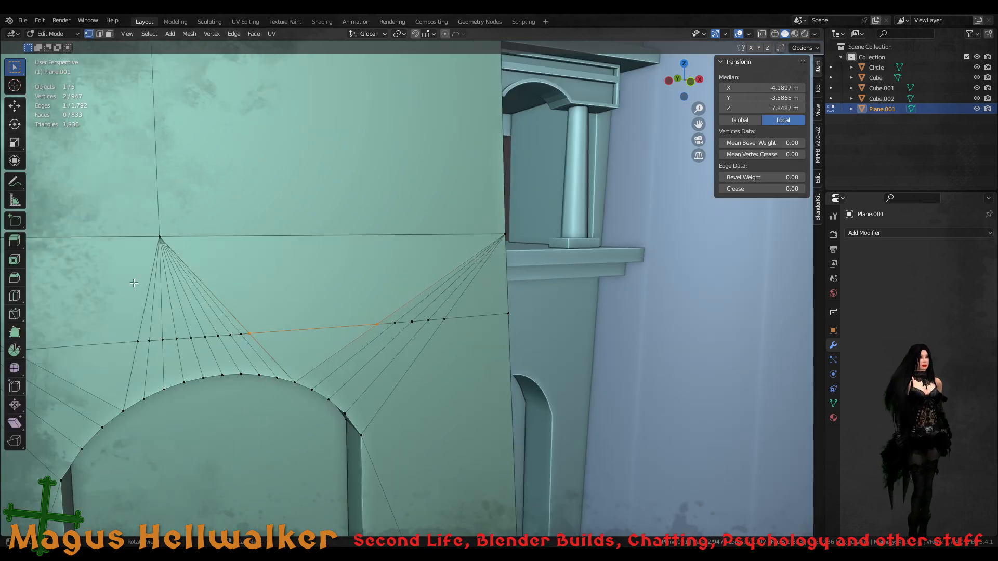
click(268, 310)
key(2)
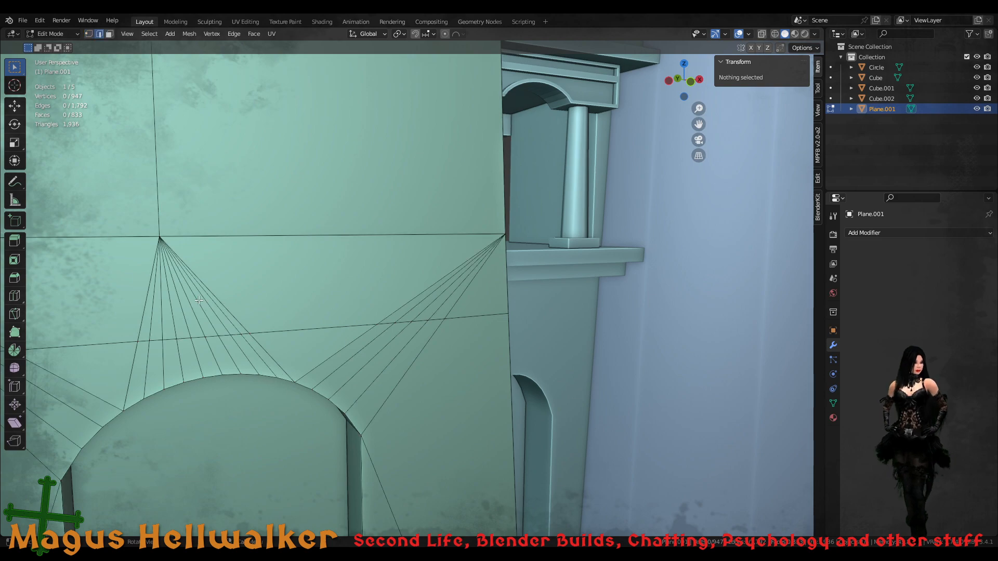
drag(130, 295, 298, 301)
scroll(321, 337, down, 4)
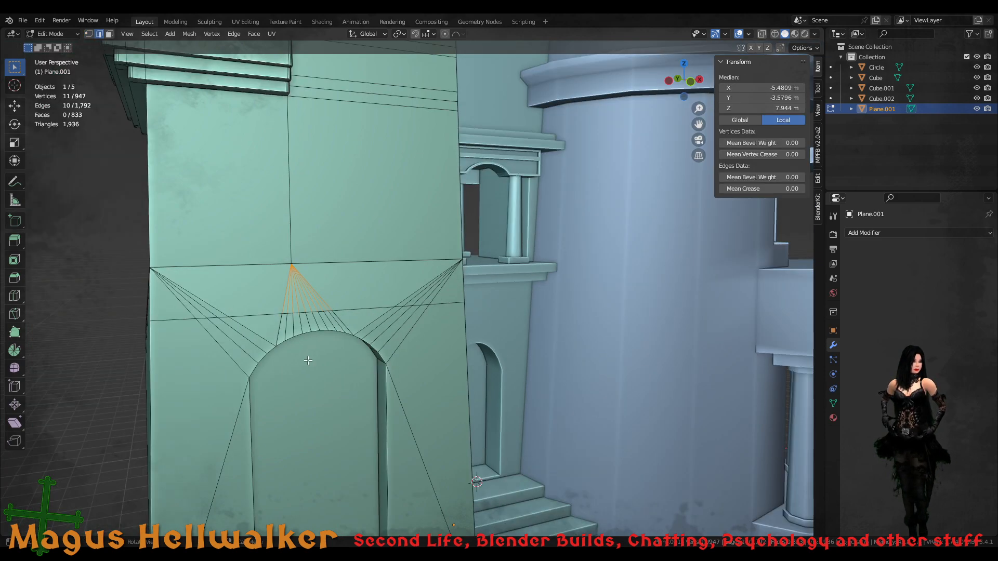
- Add the left and right fans' edges above the horizontal cut to the selection and dissolve all the selected edges
middle_drag(308, 363, 278, 371)
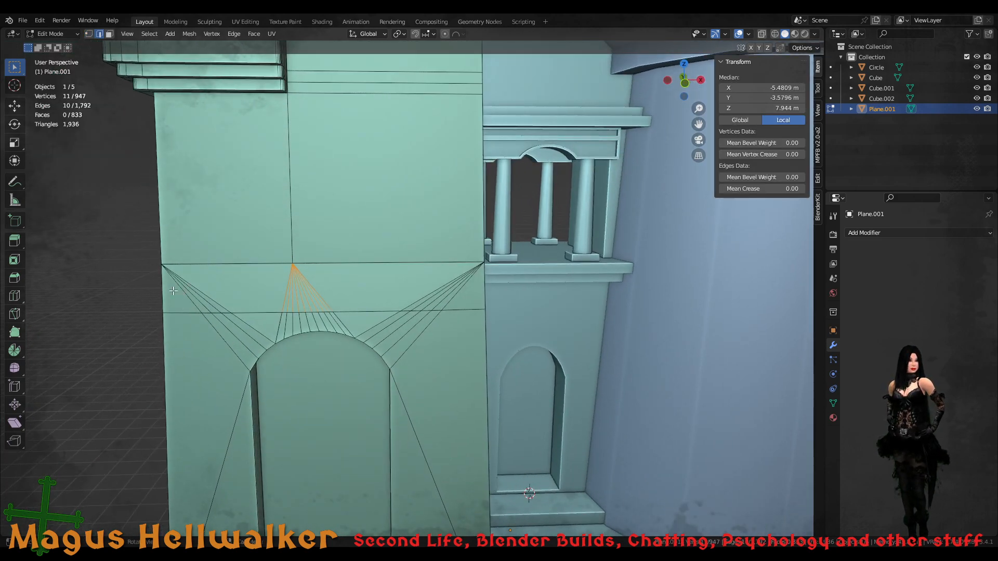
shift+drag(176, 290, 229, 293)
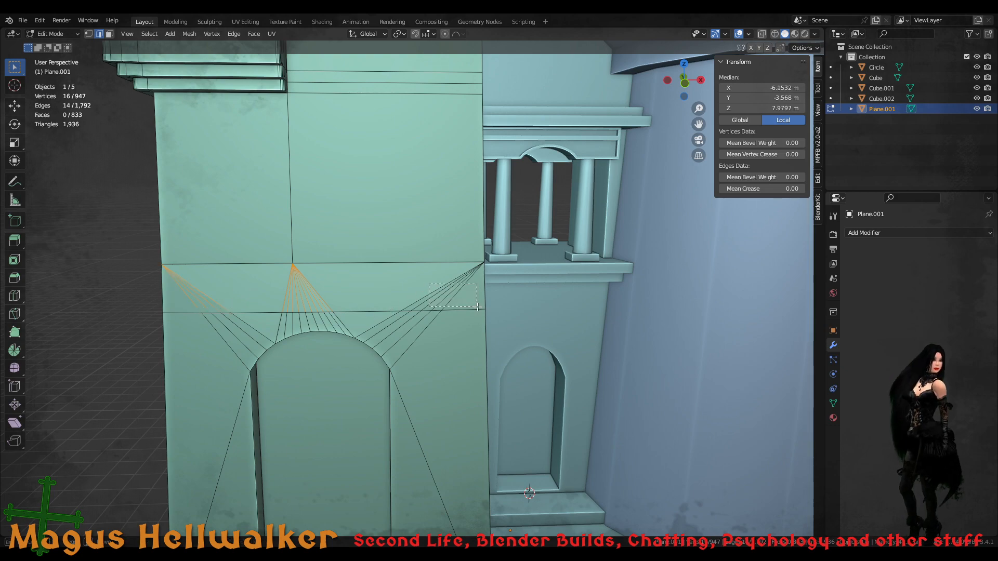
shift+drag(434, 288, 479, 306)
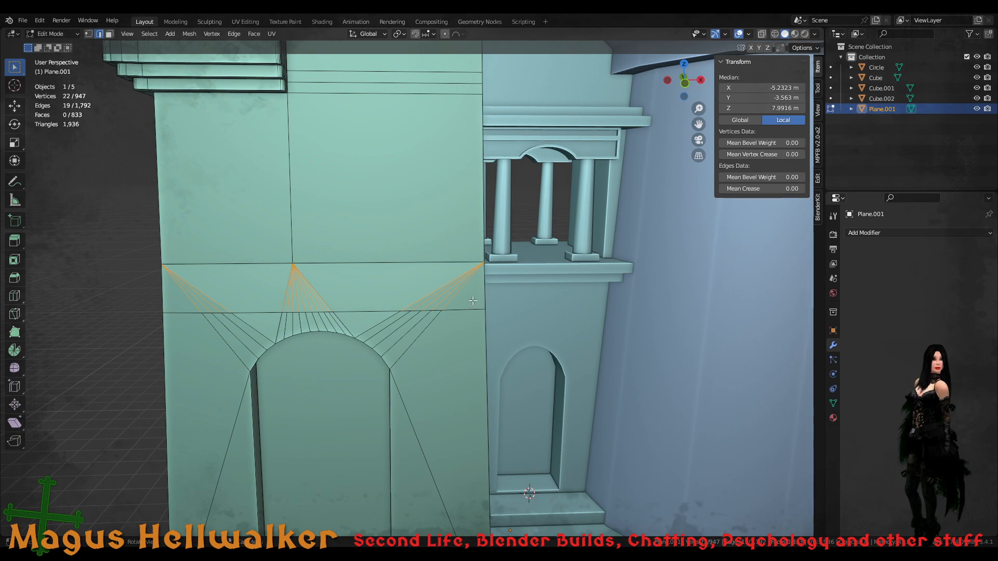
key(x)
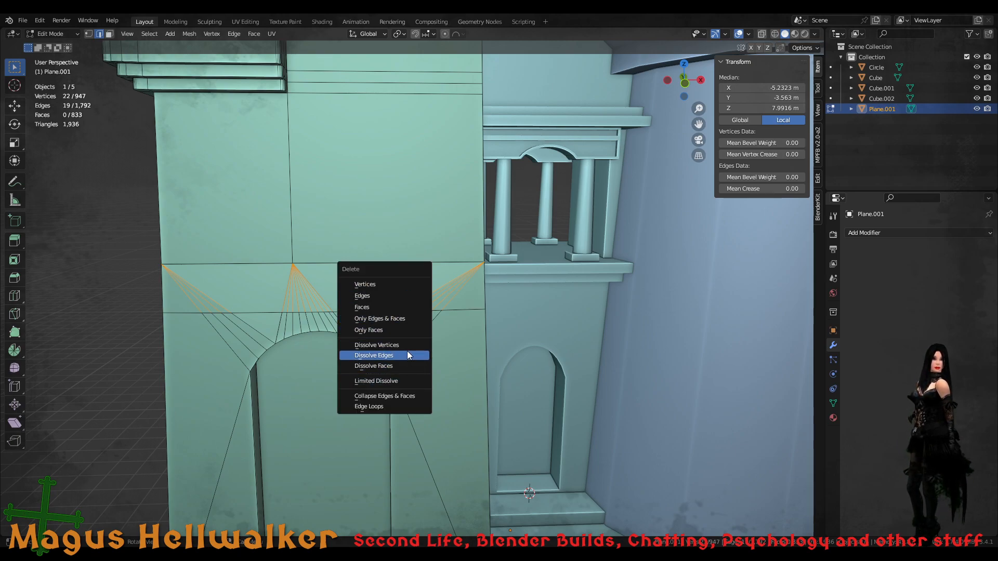
click(407, 355)
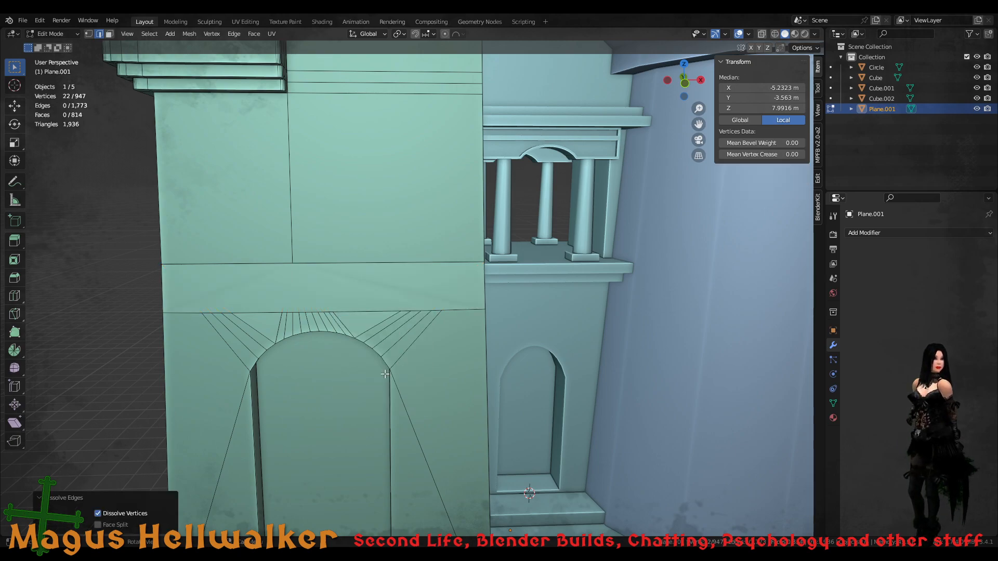
- Knife-cut a vertical edge from the end of the wall's centre edge down to the horizontal cut above the arch
scroll(349, 402, down, 5)
scroll(349, 403, up, 5)
middle_drag(350, 402, 375, 388)
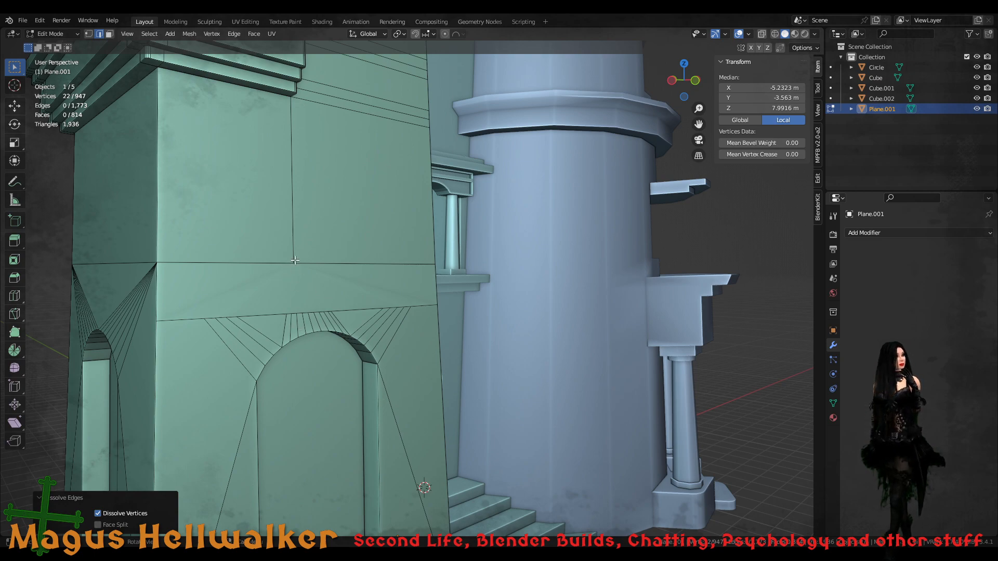
scroll(300, 339, up, 4)
middle_drag(268, 315, 240, 326)
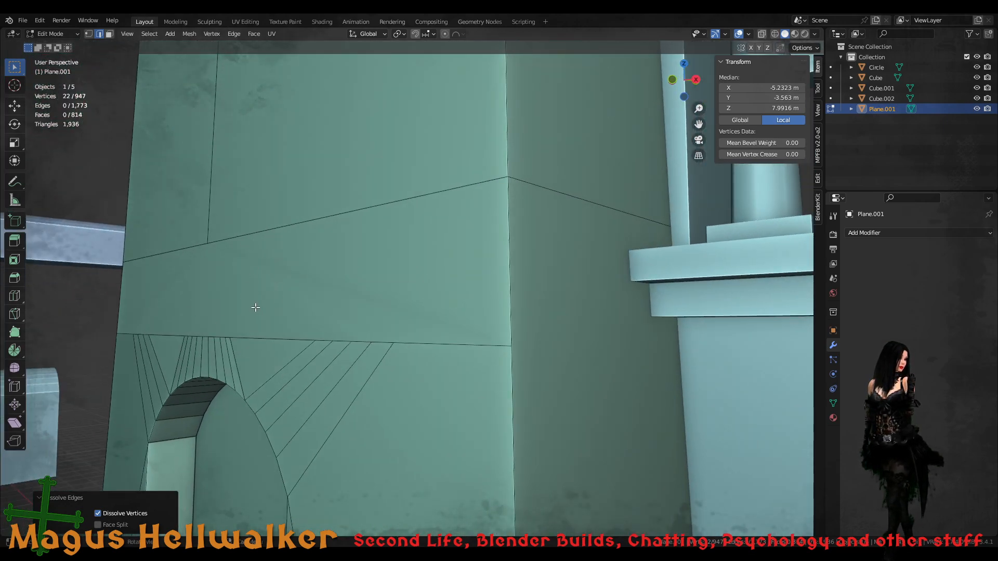
middle_drag(254, 307, 356, 318)
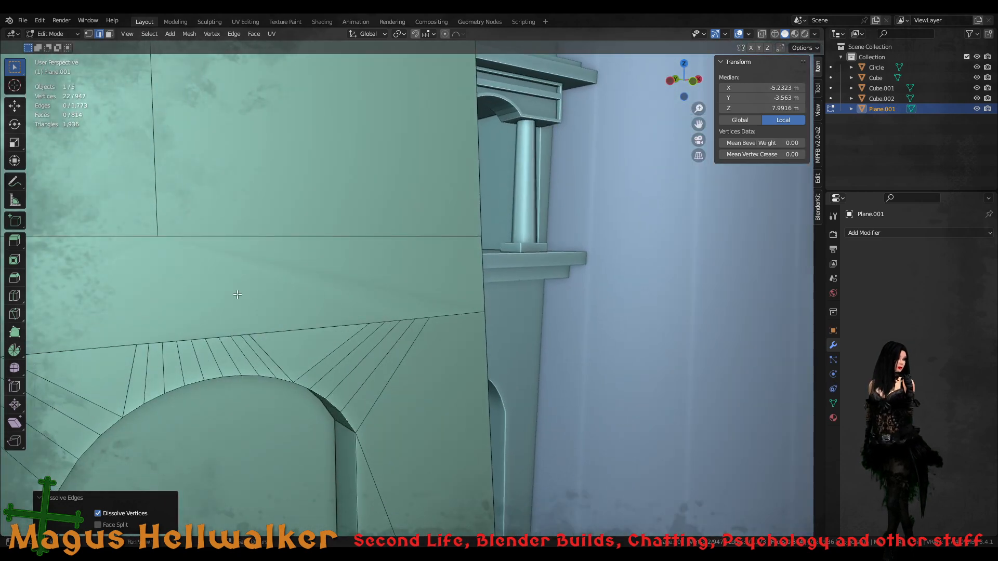
middle_drag(237, 294, 379, 332)
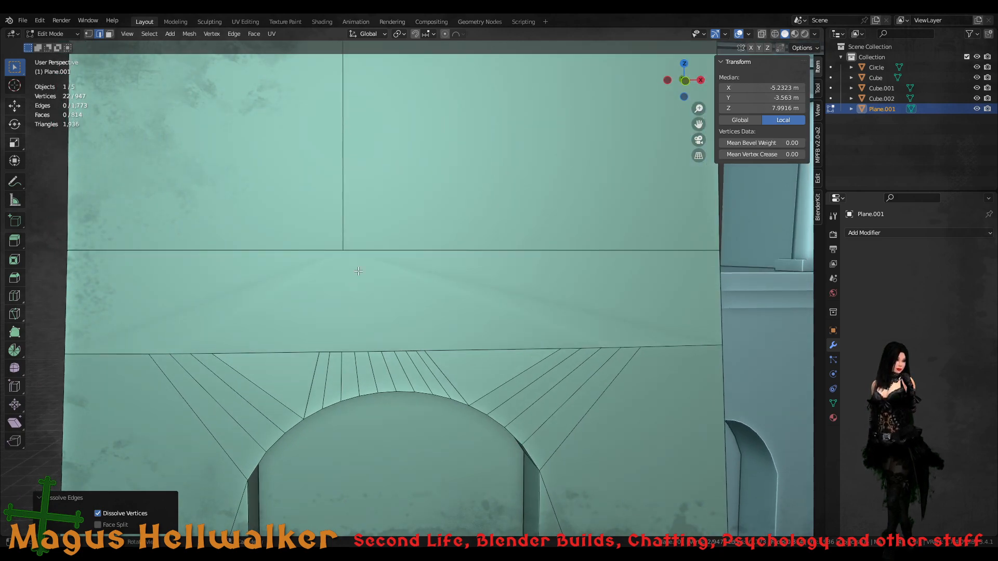
key(k)
click(343, 250)
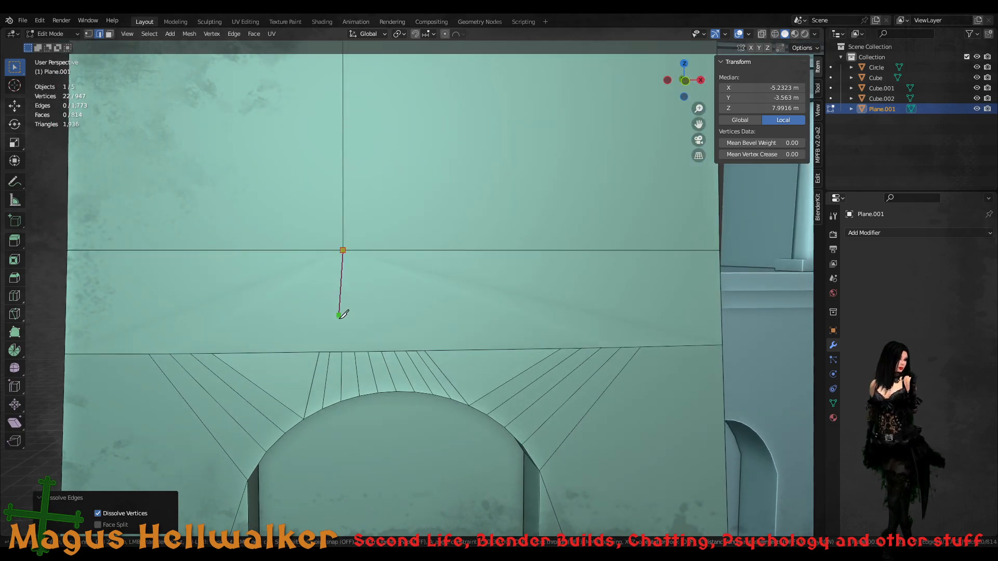
click(341, 352)
key(Return)
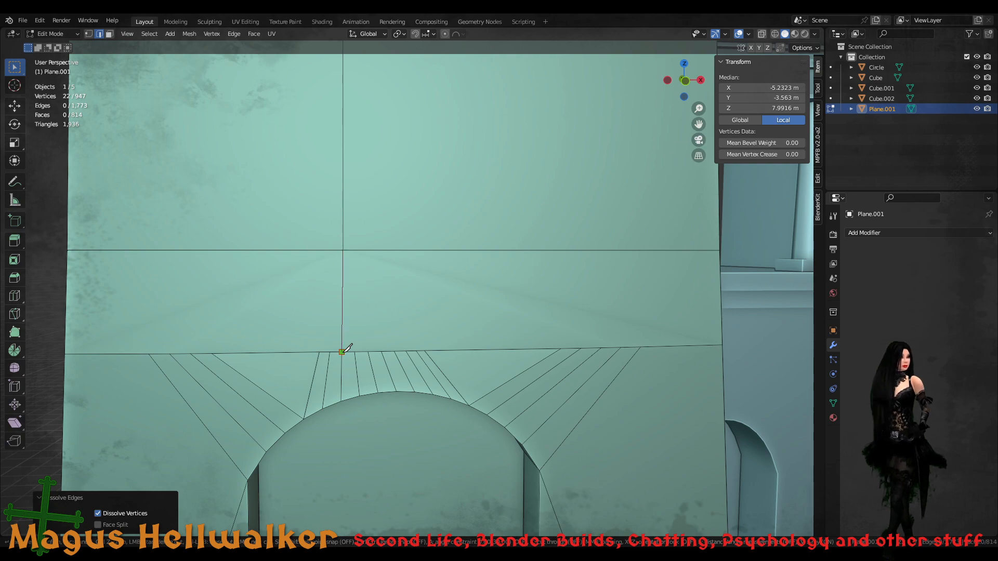
- Return to Object Mode and examine the wall shading above the arch with the fans shortened
middle_drag(345, 349, 344, 363)
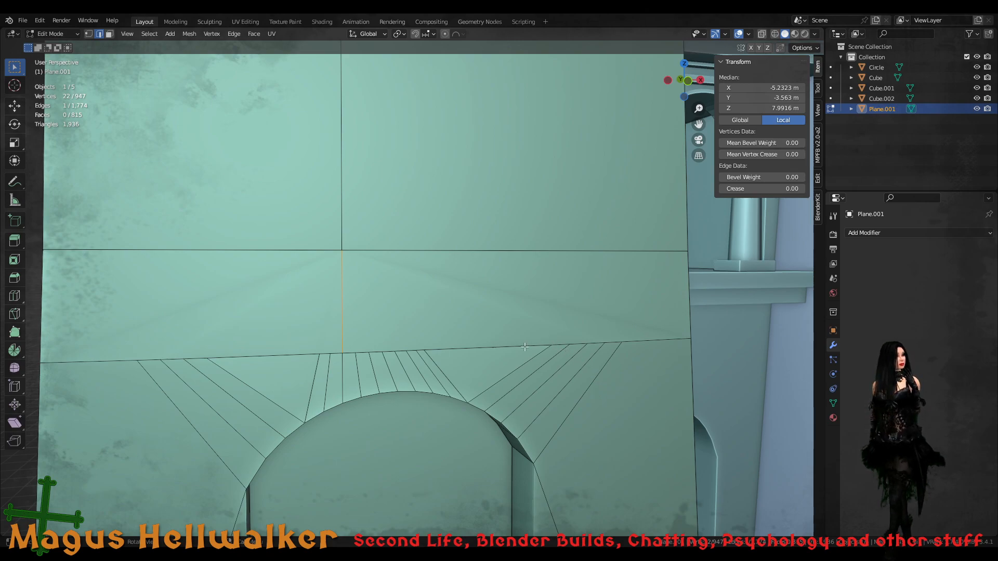
scroll(435, 394, down, 5)
mouse_move(363, 411)
middle_down()
mouse_move(414, 416)
mouse_move(399, 375)
mouse_move(424, 405)
mouse_move(419, 414)
mouse_move(363, 404)
mouse_move(504, 403)
mouse_move(498, 418)
mouse_move(463, 402)
mouse_move(376, 406)
middle_up()
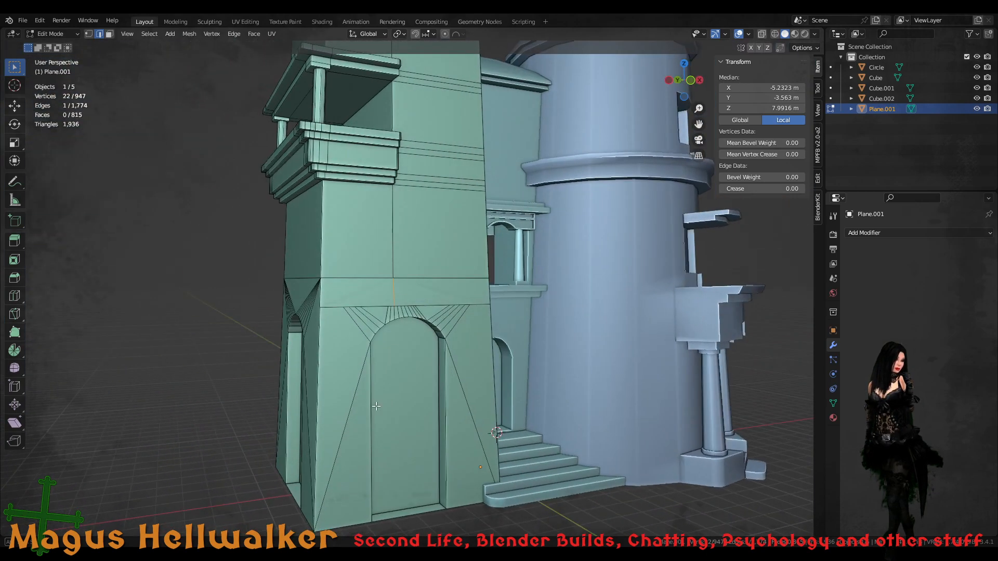
key(Tab)
scroll(391, 403, up, 6)
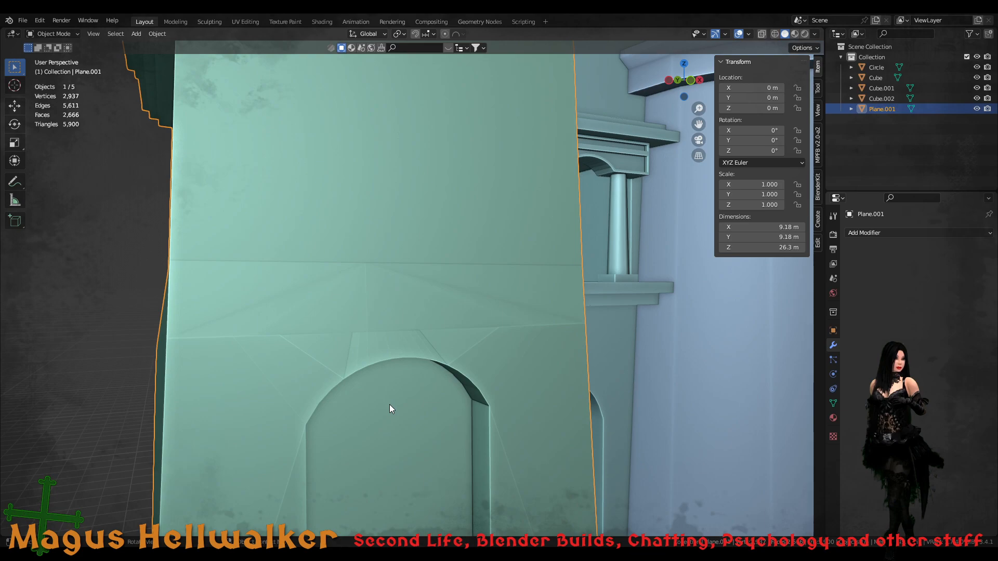
mouse_move(385, 414)
middle_down()
mouse_move(414, 412)
mouse_move(407, 423)
mouse_move(322, 416)
mouse_move(395, 412)
middle_up()
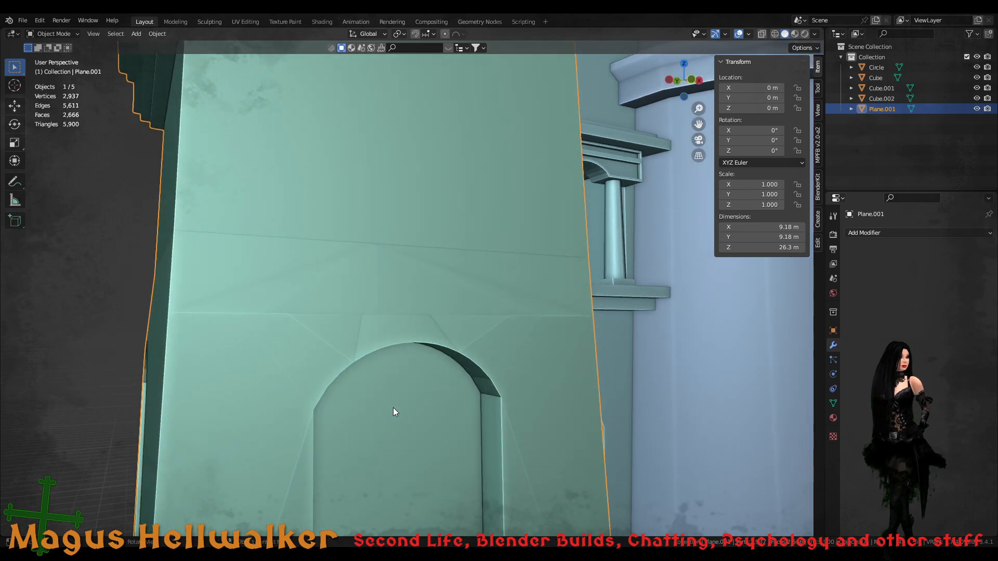
- Back in Edit Mode, undo the vertical cut, the edge dissolve and the fan edge selections
key(Tab)
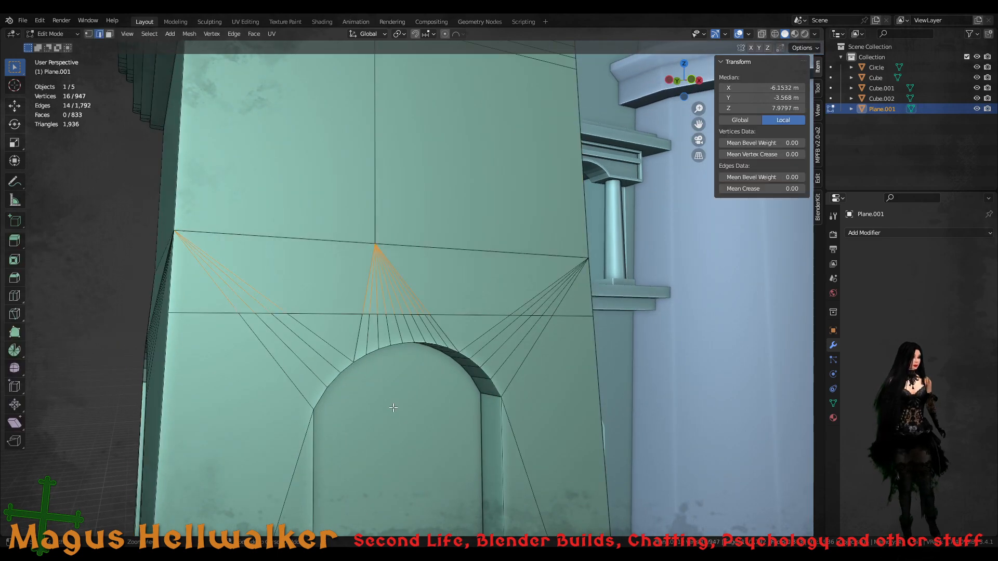
key(ctrl+z)
key(ctrl+z)
key(ctrl+z)
key(ctrl+z)
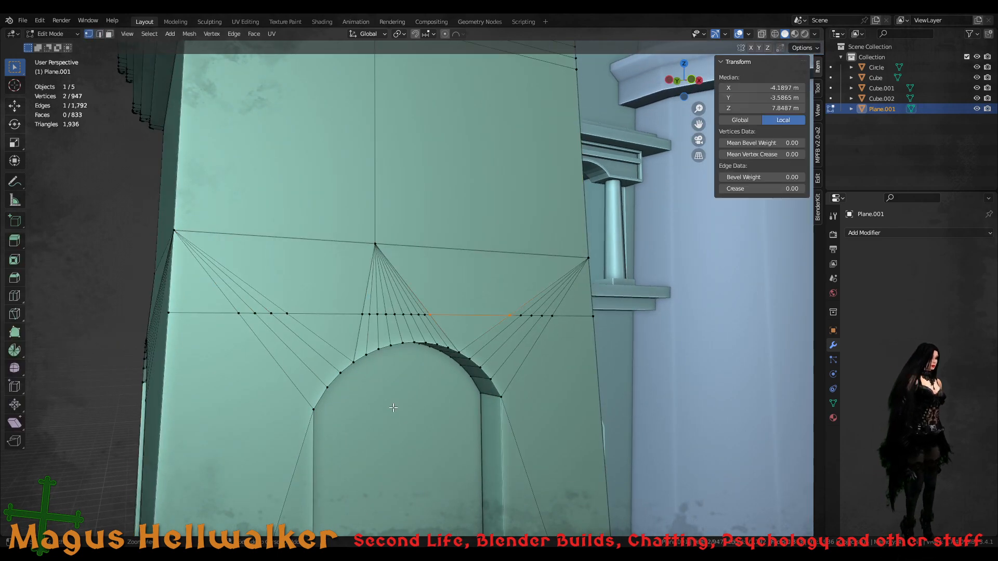
- Switch to Object Mode and inspect the shading on both visible sides of the square tower
key(Tab)
scroll(347, 408, down, 5)
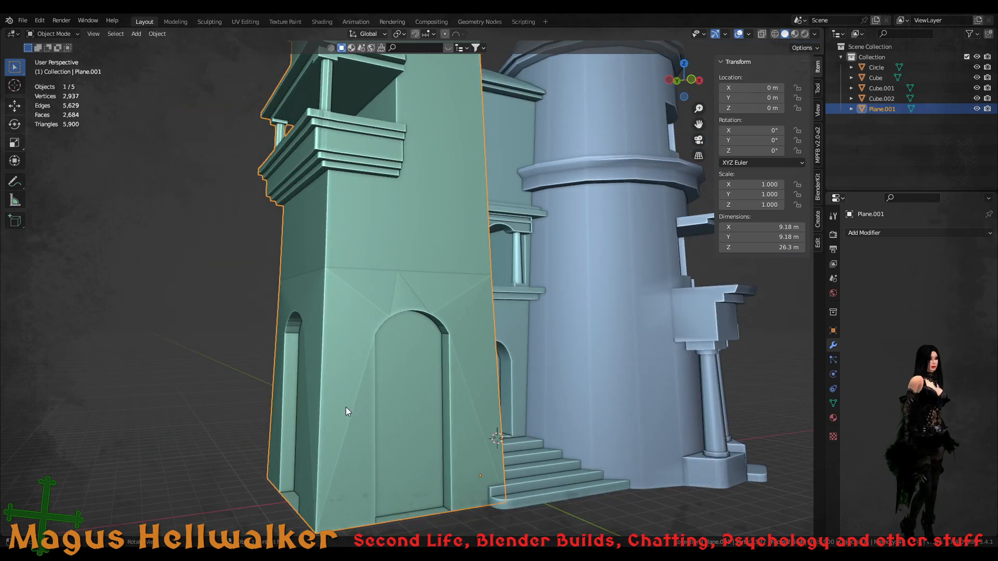
middle_drag(345, 407, 351, 412)
key(Tab)
key(Tab)
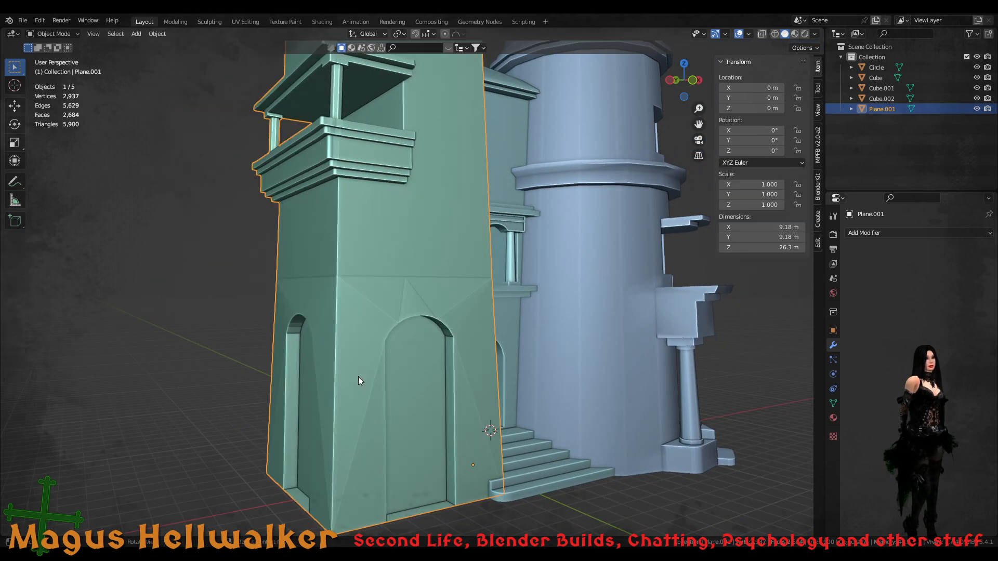
- Add a Weighted Normal modifier to the square tower and set its threshold to 0.70
click(879, 234)
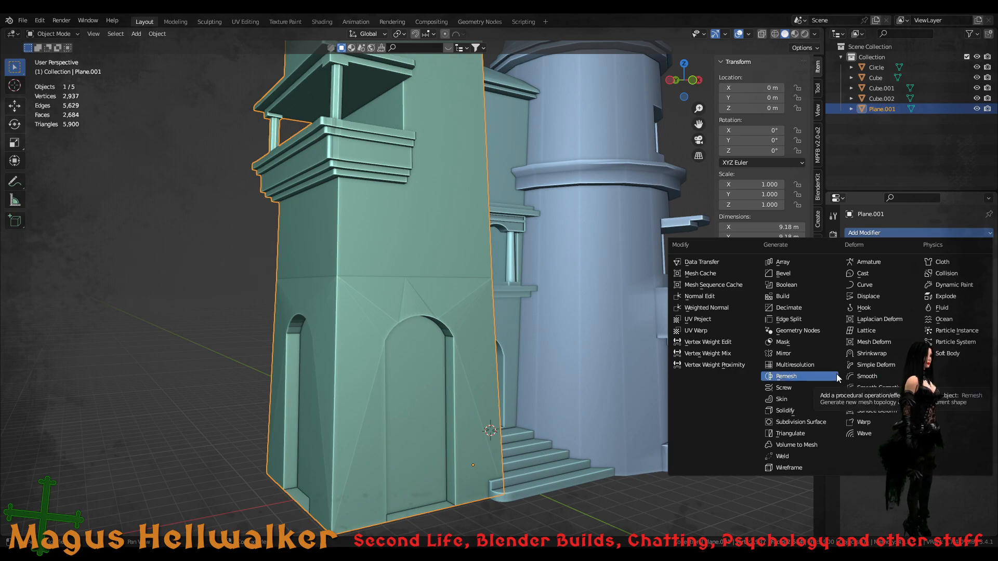
click(718, 307)
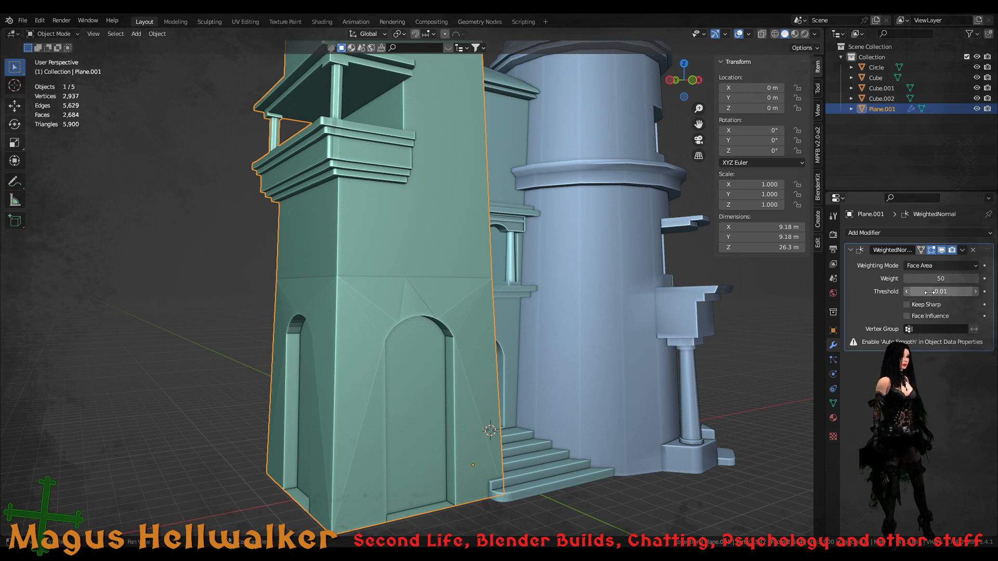
mouse_move(929, 292)
mouse_down()
mouse_move(955, 292)
mouse_move(946, 292)
mouse_up()
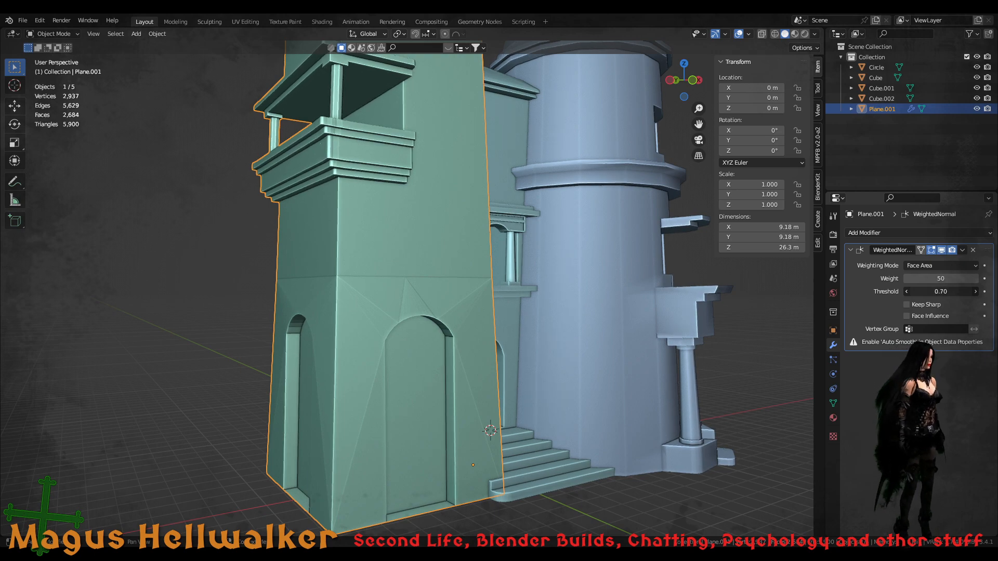
- Select the entire tower mesh in Edit Mode and examine the topology around both arched doorways
key(Tab)
scroll(362, 393, up, 3)
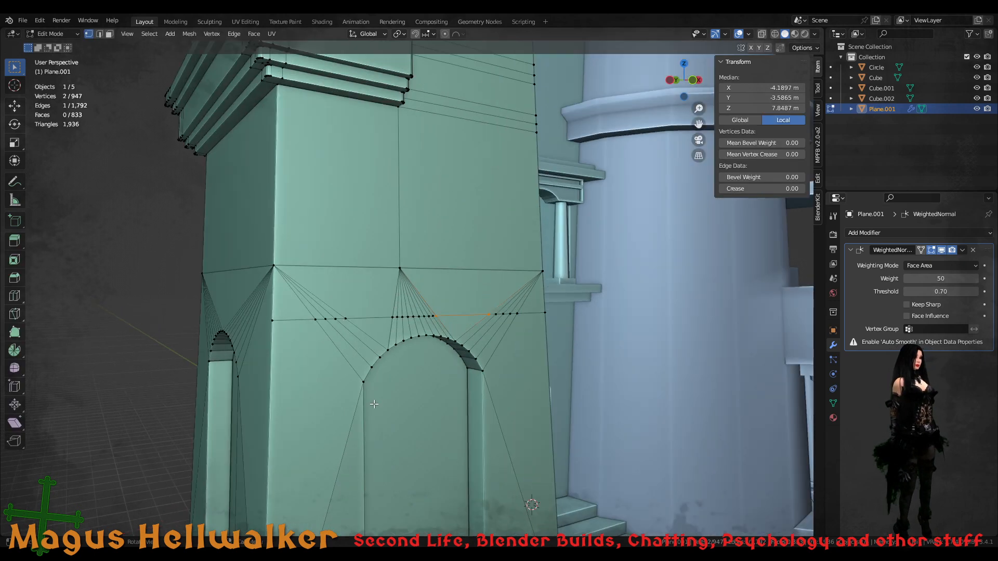
key(a)
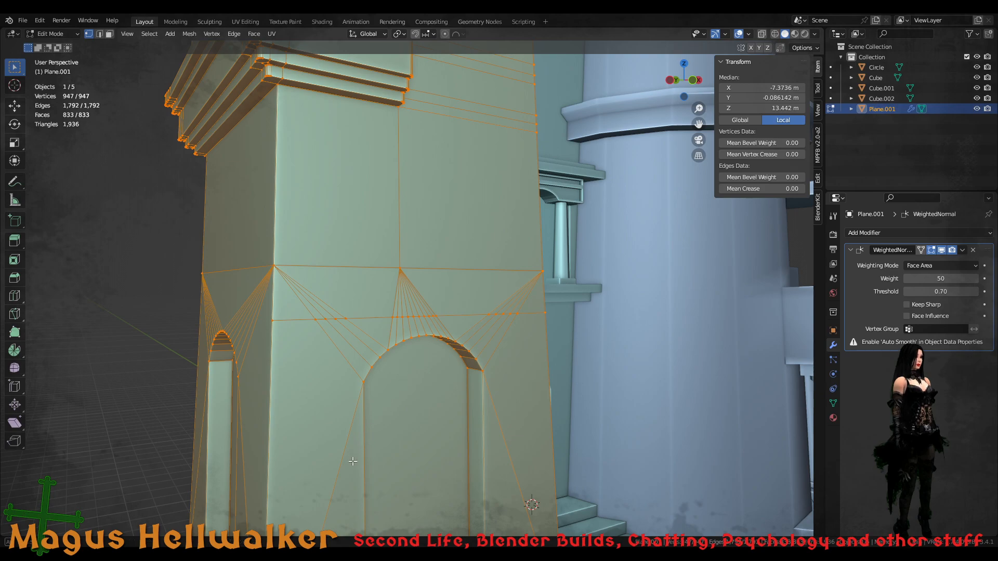
mouse_move(352, 458)
middle_down()
mouse_move(389, 441)
mouse_move(352, 428)
mouse_move(352, 462)
middle_up()
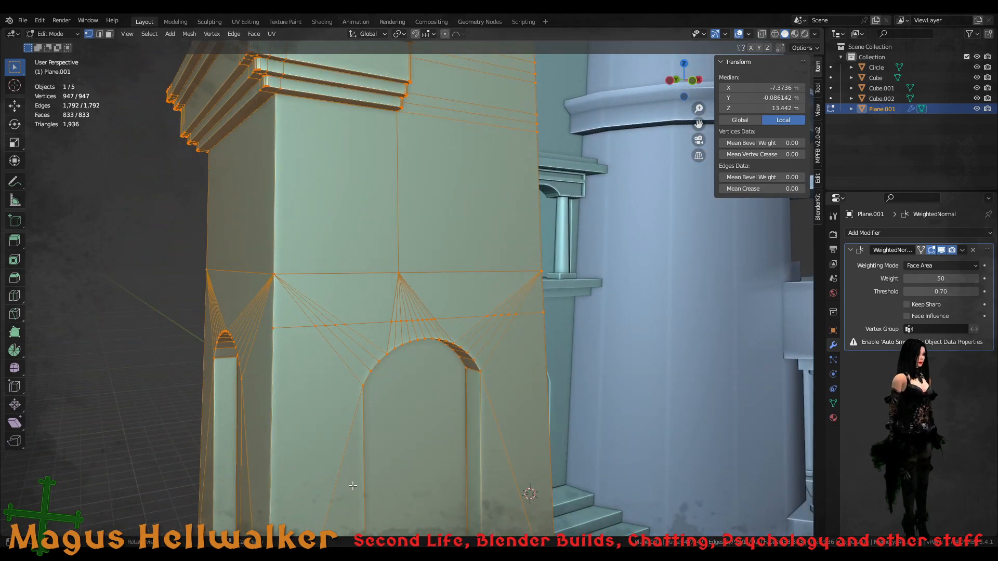
scroll(347, 493, up, 4)
scroll(289, 476, down, 4)
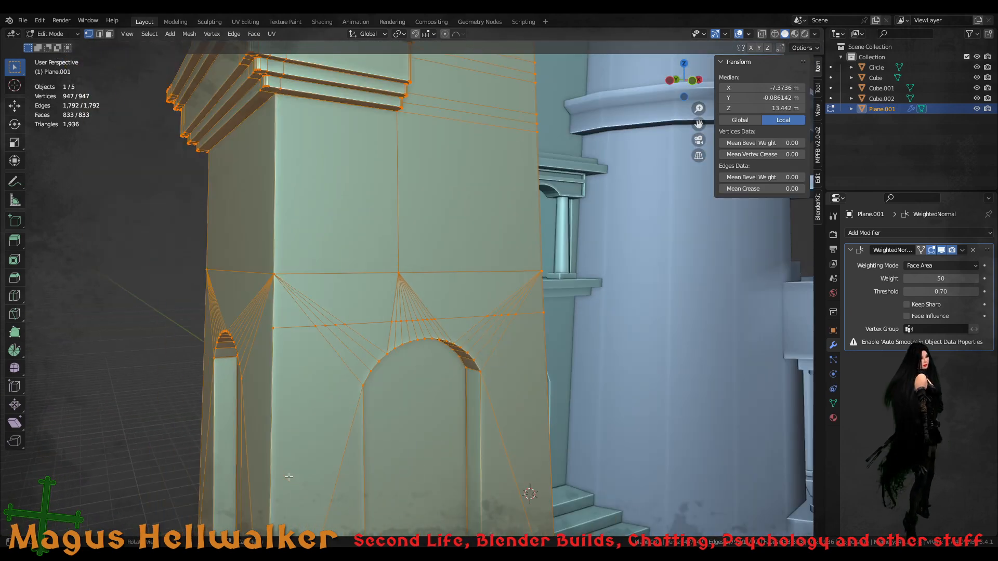
middle_drag(289, 476, 310, 451)
middle_drag(282, 451, 274, 454)
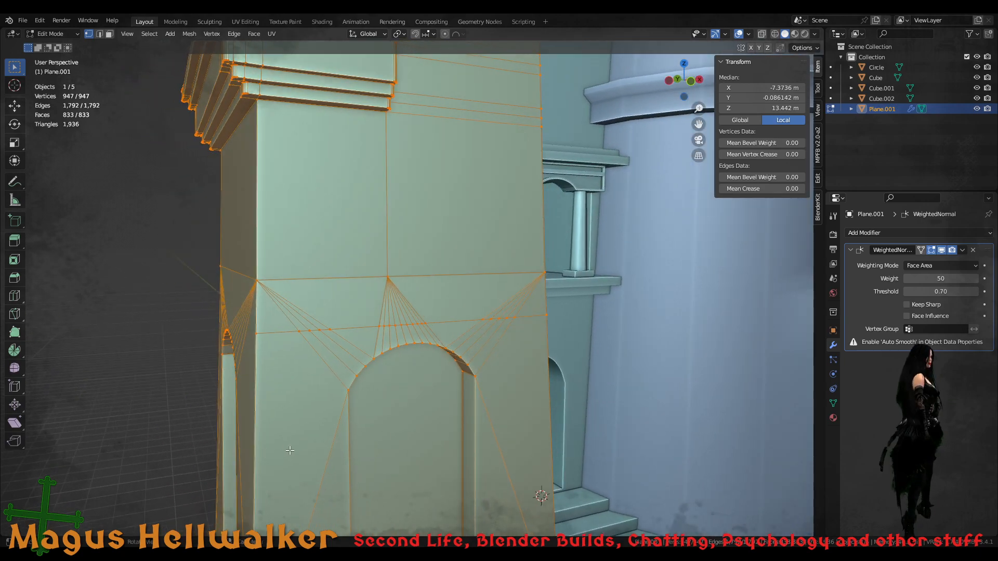
- Undo the full mesh selection and the Weighted Normal modifier, ending back in Edit Mode
key(Tab)
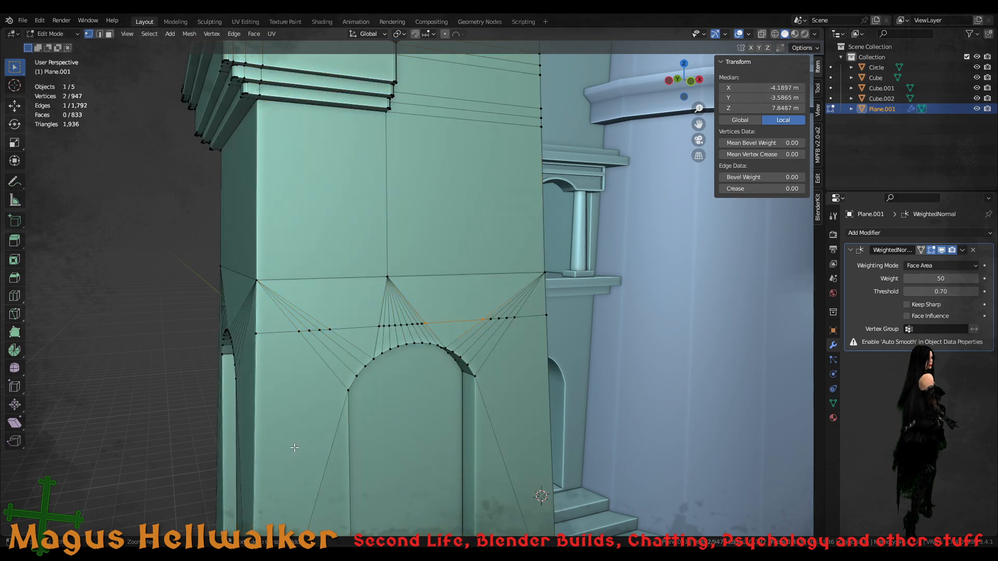
key(ctrl+z)
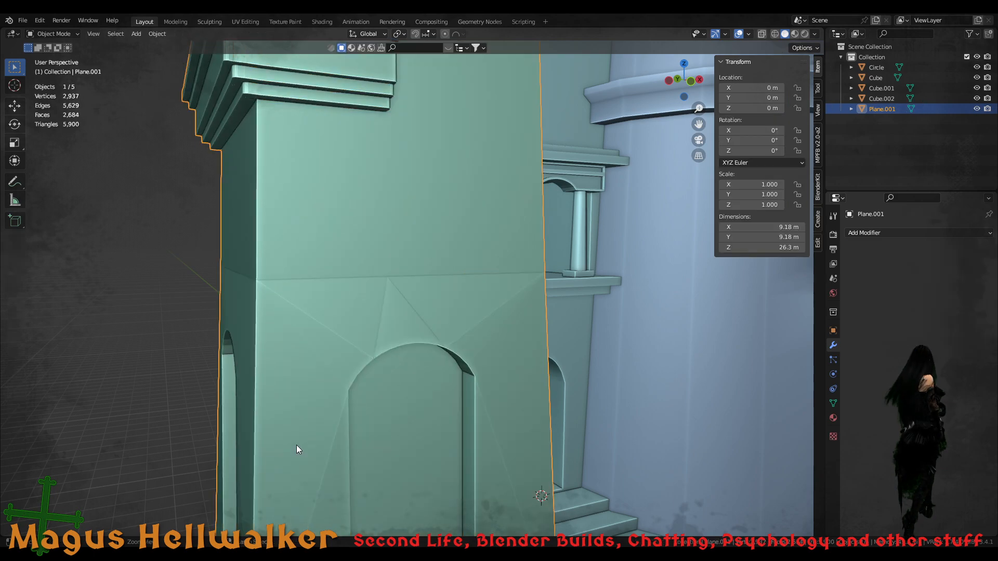
key(Tab)
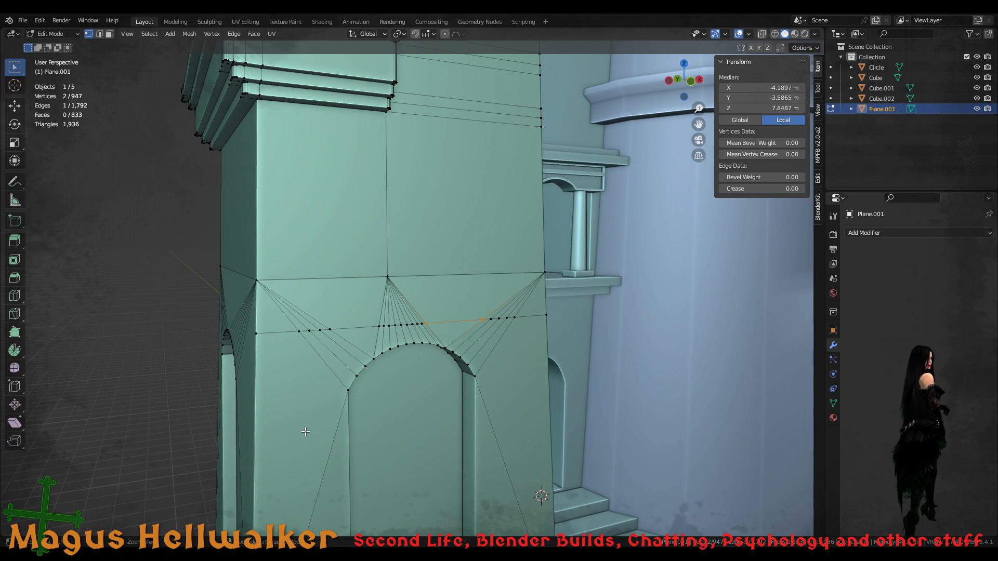
- Undo the edits back through the horizontal knife cut across the edge fans above the arch
key(Tab)
key(Tab)
key(2)
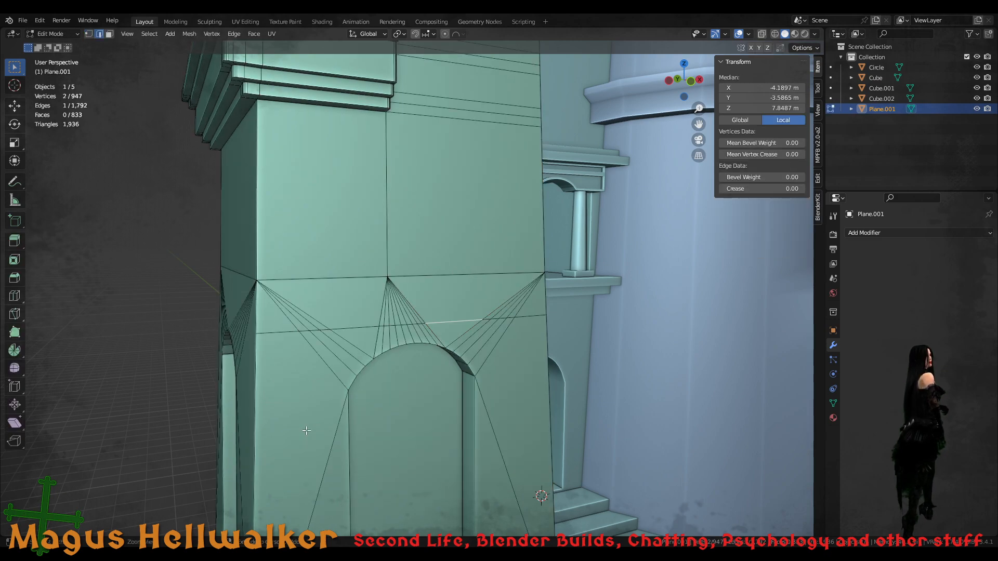
key(ctrl+z)
key(ctrl+z)
key(ctrl+z)
key(ctrl+z)
key(ctrl+z)
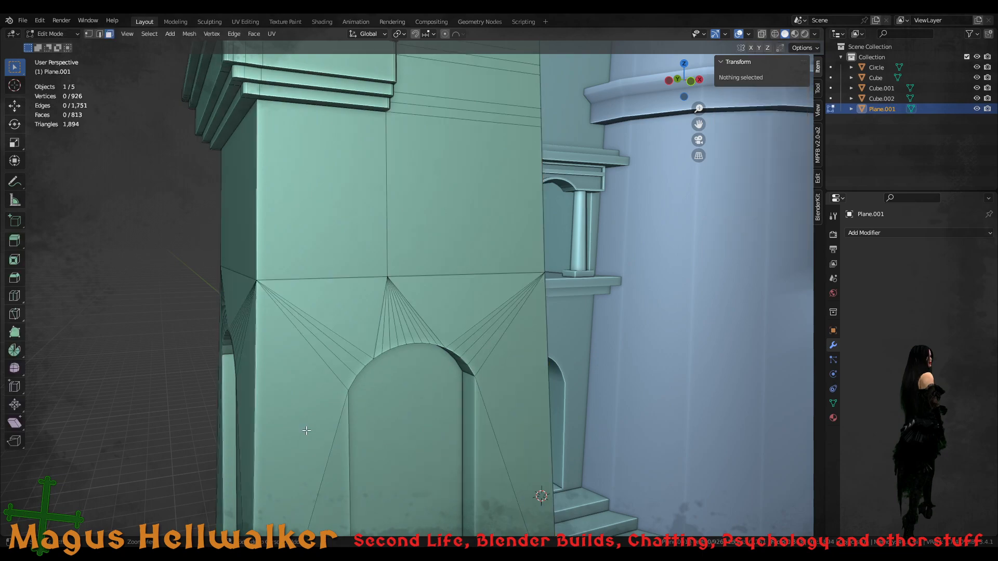
- Compare the original edge fans around the tower's corner in Edit Mode with their shading in Object Mode
middle_drag(422, 418, 447, 419)
scroll(423, 430, up, 3)
scroll(447, 419, down, 4)
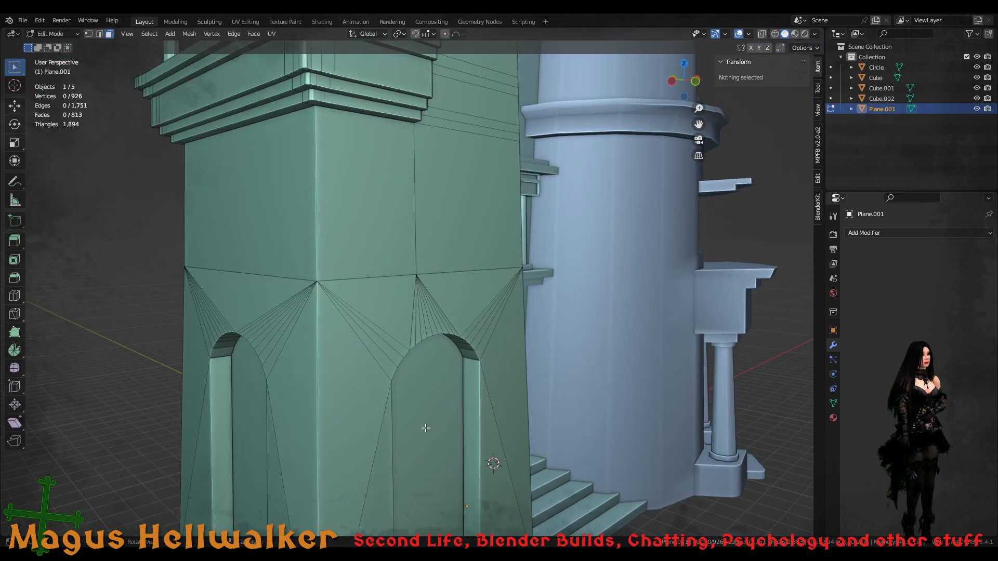
key(Tab)
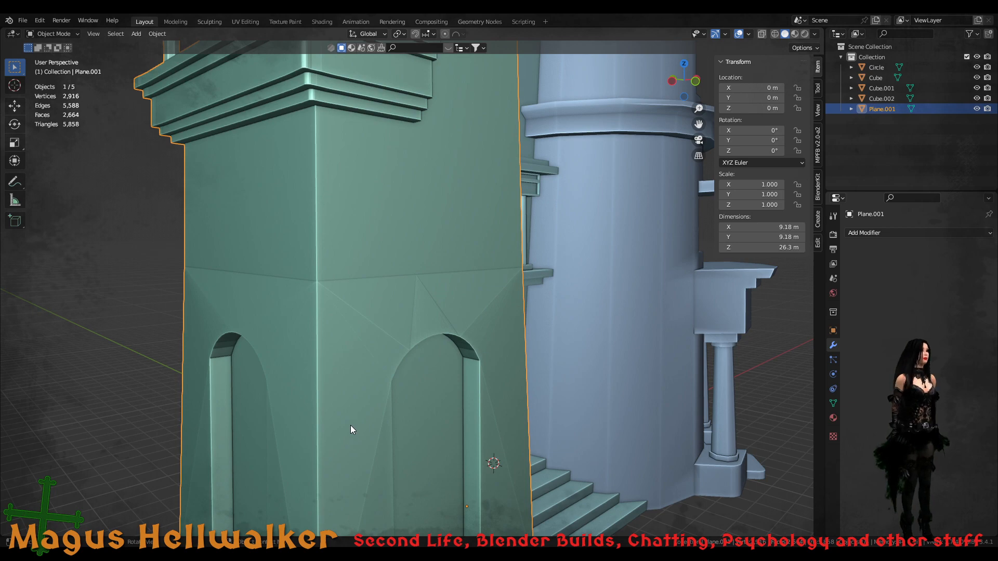
key(Tab)
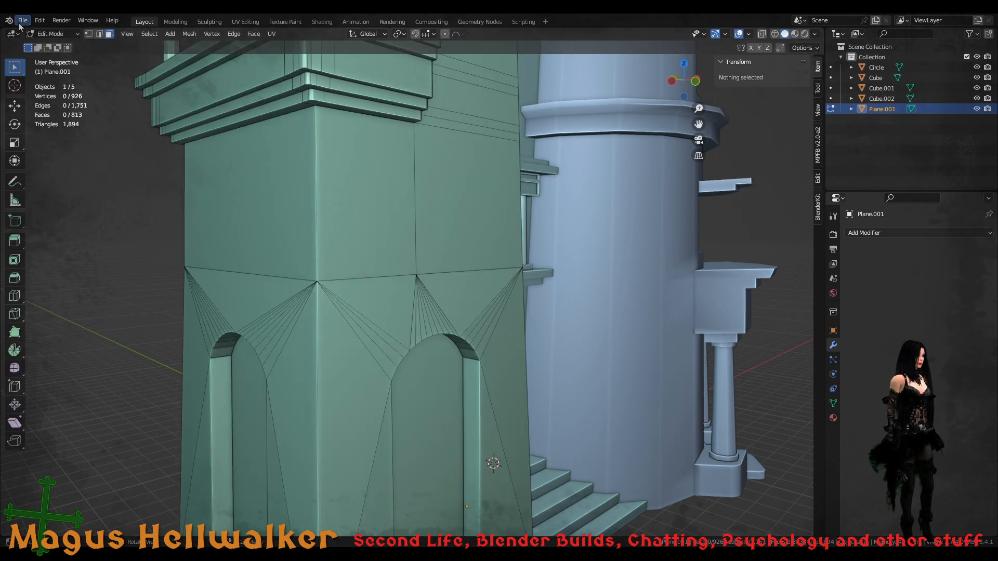
- Save the project and compare the edge fans above the arch in Object Mode and Edit Mode
key(ctrl+s)
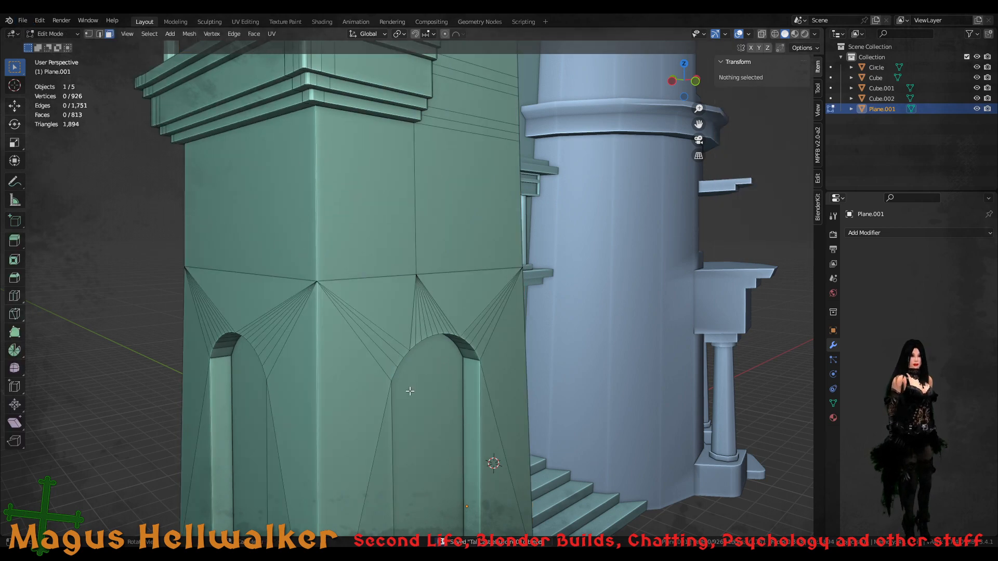
scroll(402, 401, up, 2)
scroll(402, 400, up, 3)
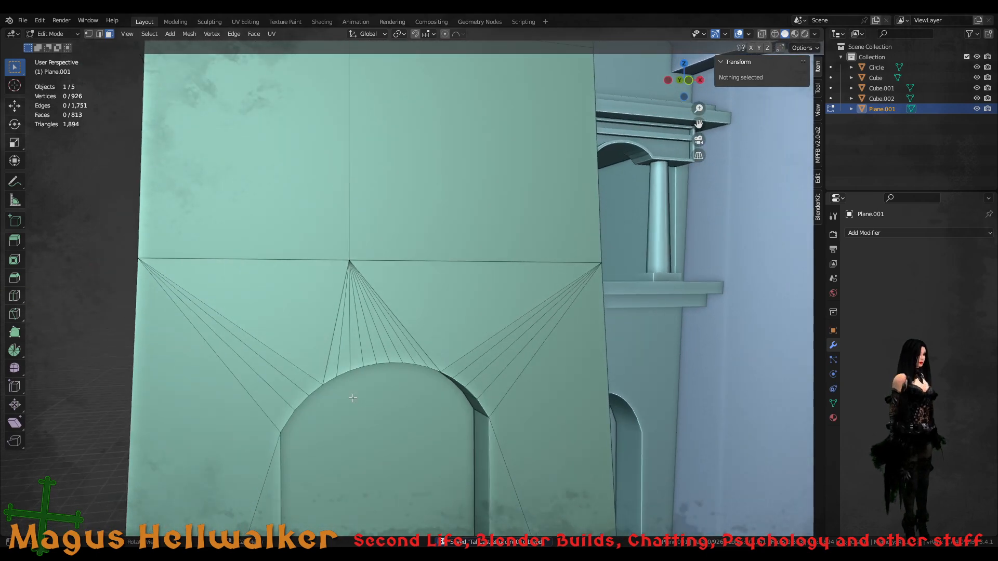
key(Tab)
scroll(344, 416, down, 2)
scroll(346, 414, up, 2)
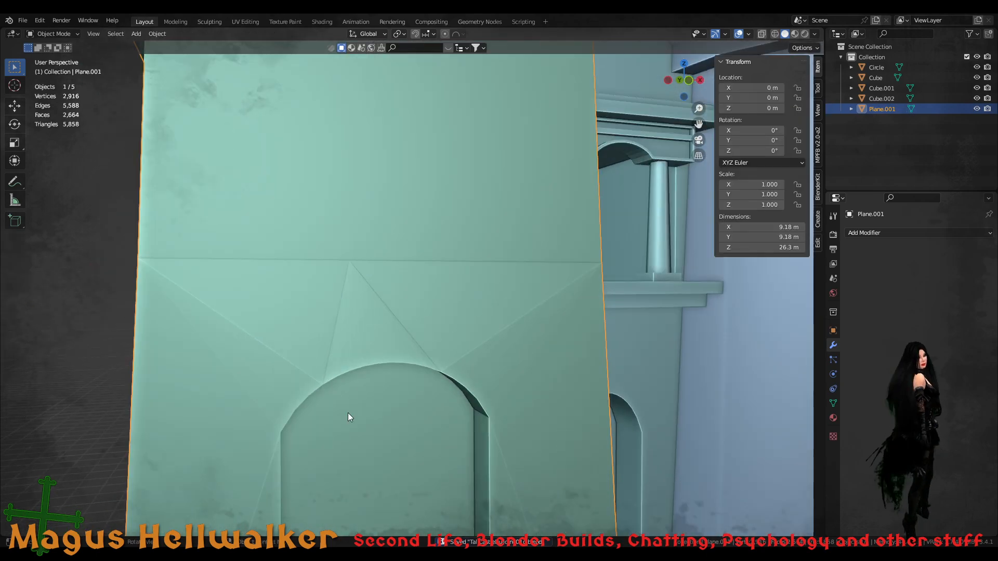
key(Tab)
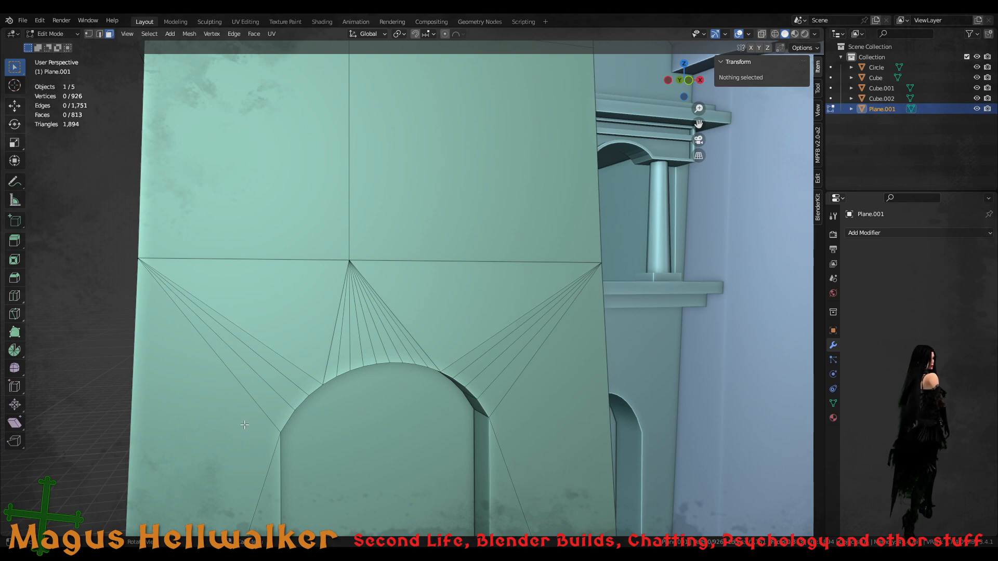
- Select the entire tower mesh and add a Weighted Normal modifier to it
scroll(252, 422, down, 2)
key(a)
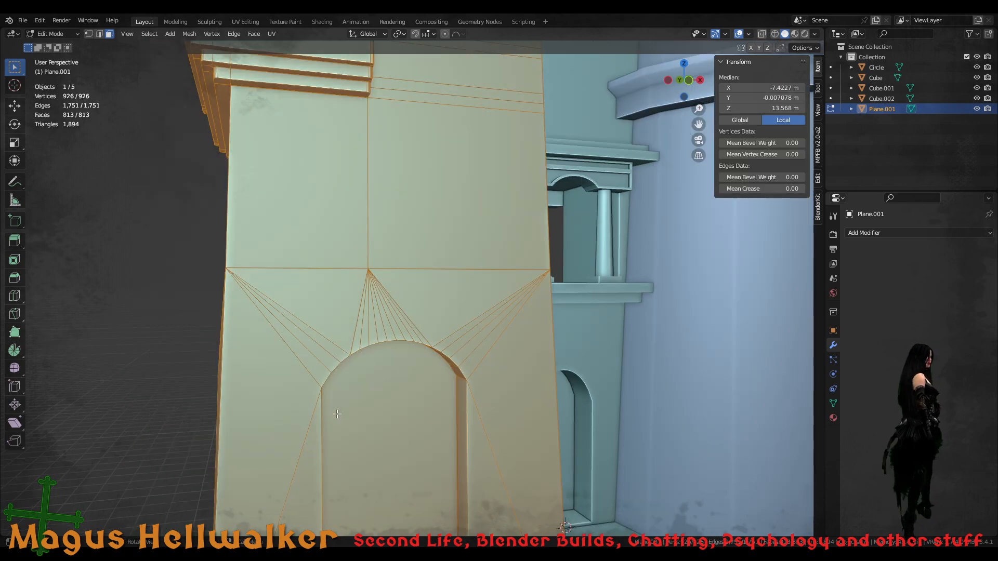
click(898, 233)
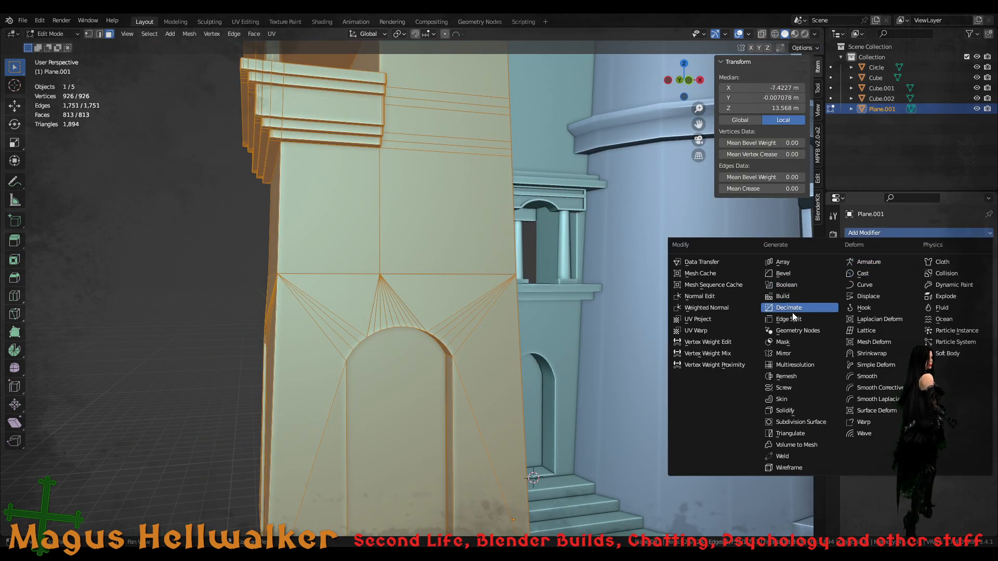
click(740, 307)
middle_drag(361, 406, 397, 413)
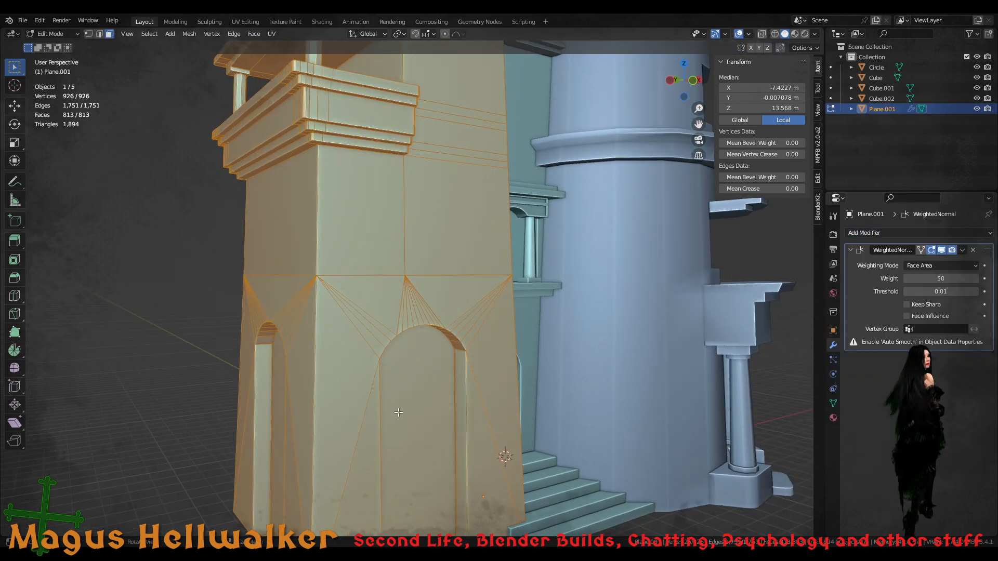
- Examine the shading above the arched doorways on several sides of the tower in Object Mode with the Weighted Normal modifier active
key(Tab)
scroll(390, 406, up, 6)
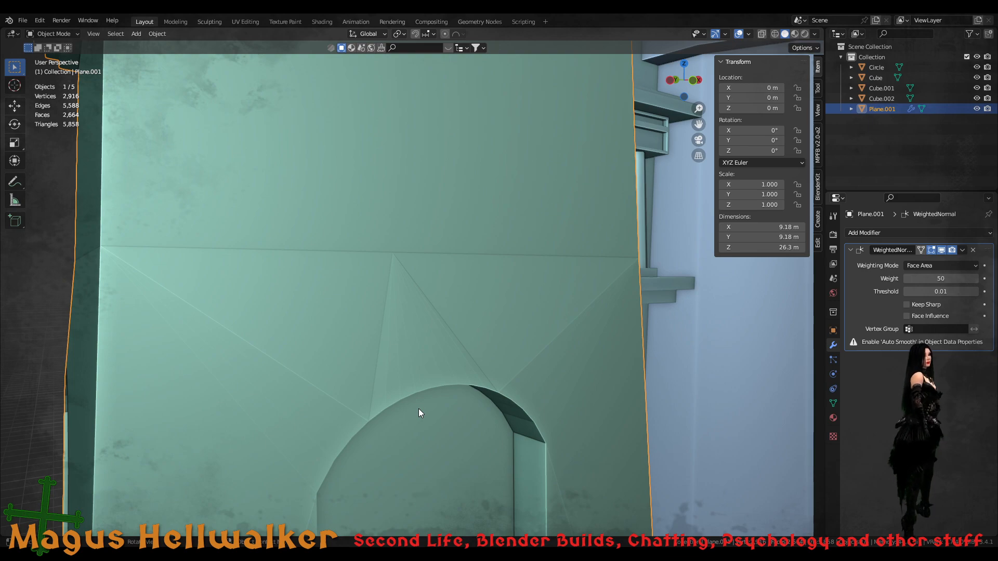
scroll(419, 409, down, 7)
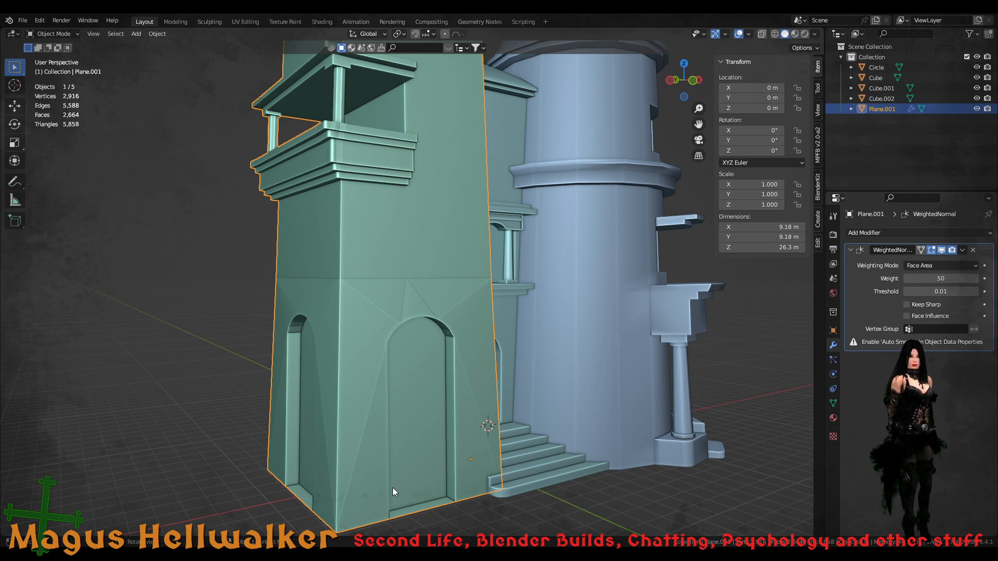
scroll(391, 487, up, 6)
middle_drag(341, 397, 433, 393)
scroll(415, 433, down, 5)
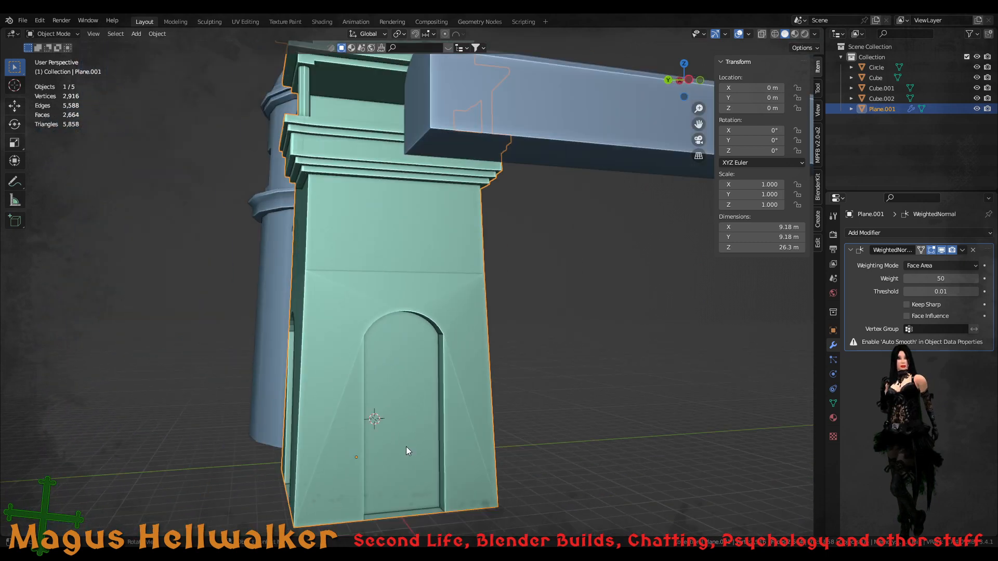
scroll(402, 466, up, 3)
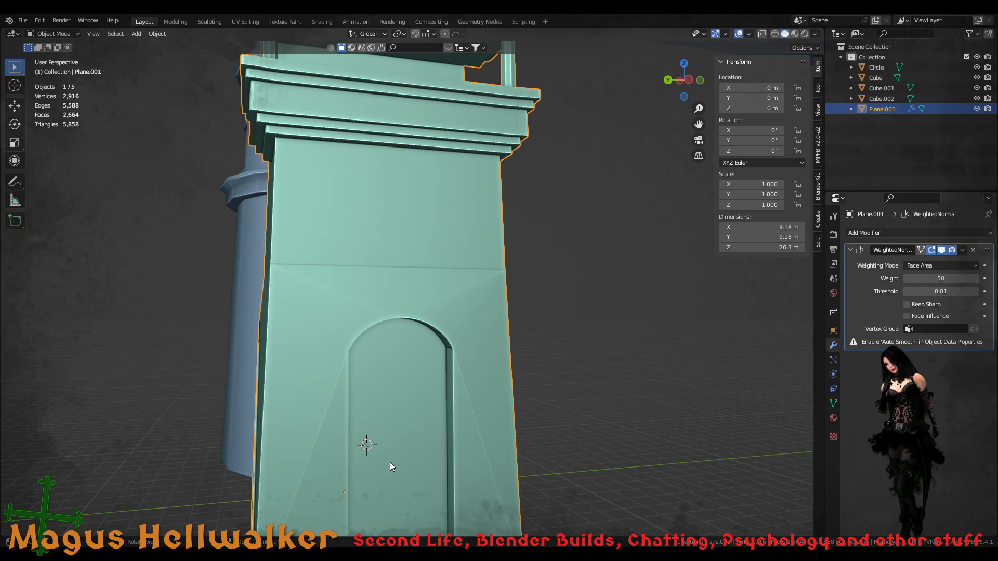
scroll(389, 462, down, 4)
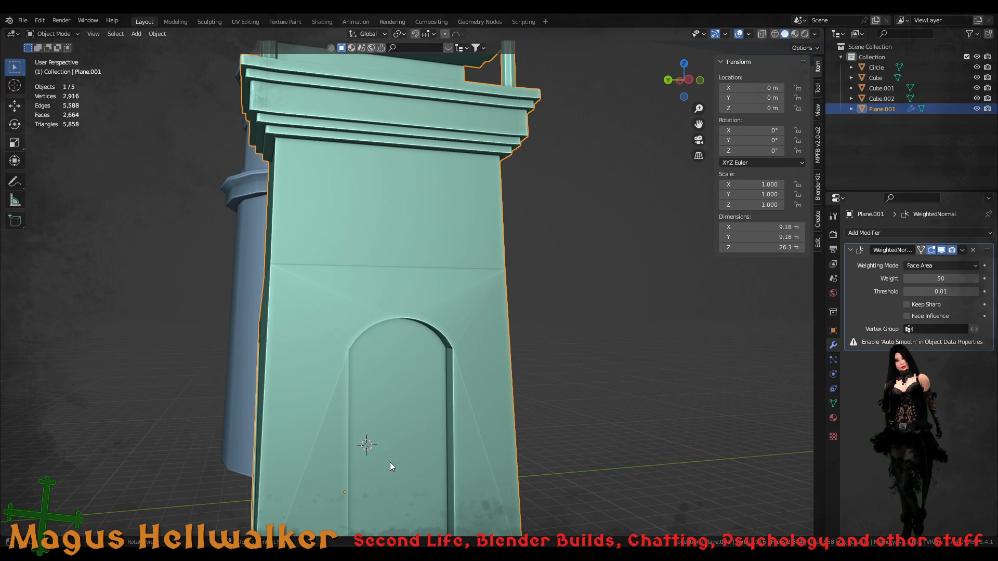
scroll(394, 459, up, 5)
middle_drag(482, 436, 397, 446)
scroll(355, 472, up, 4)
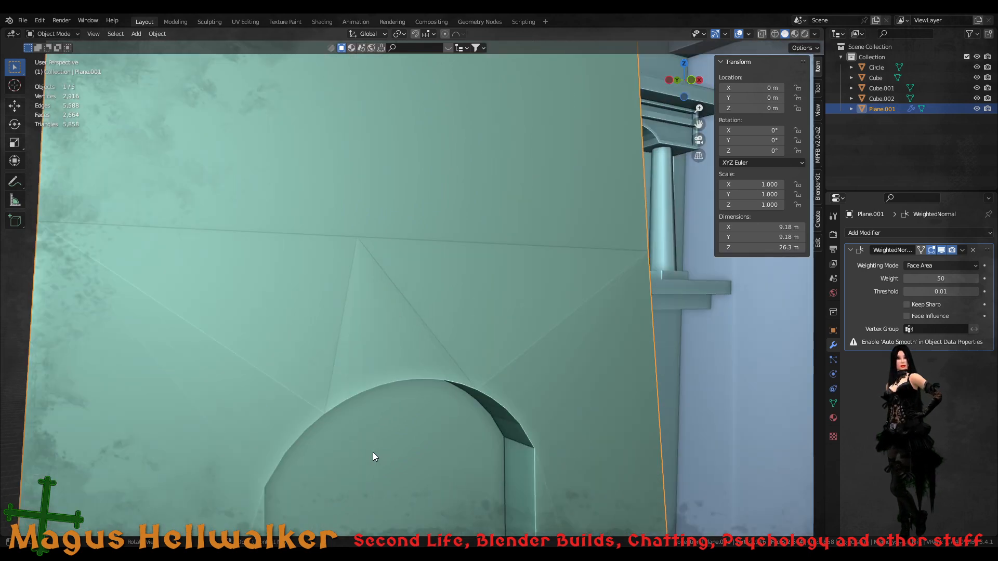
middle_drag(372, 452, 369, 453)
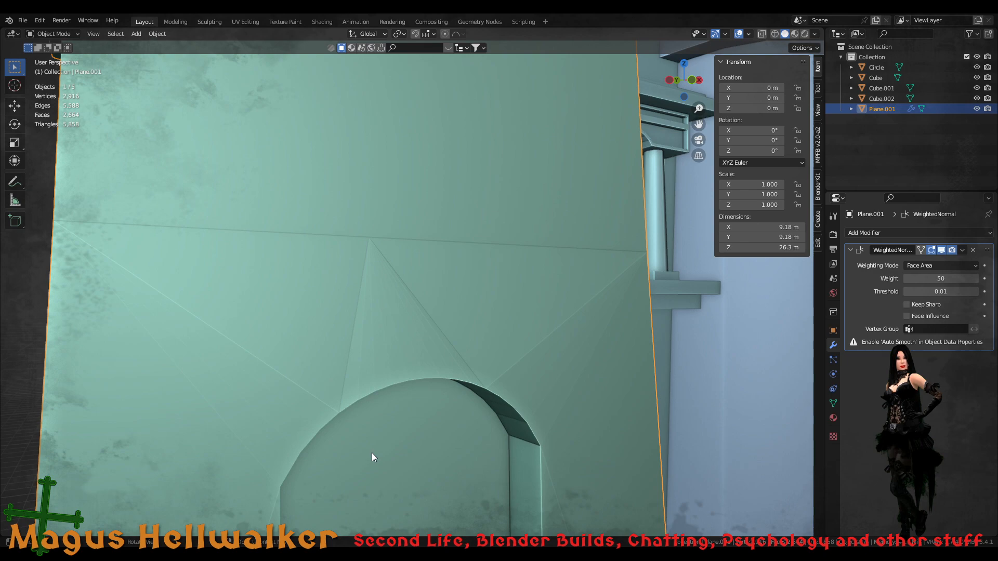
- Select the top vertex of the central edge fan in Edit Mode and try sliding it along the horizontal edge
key(Tab)
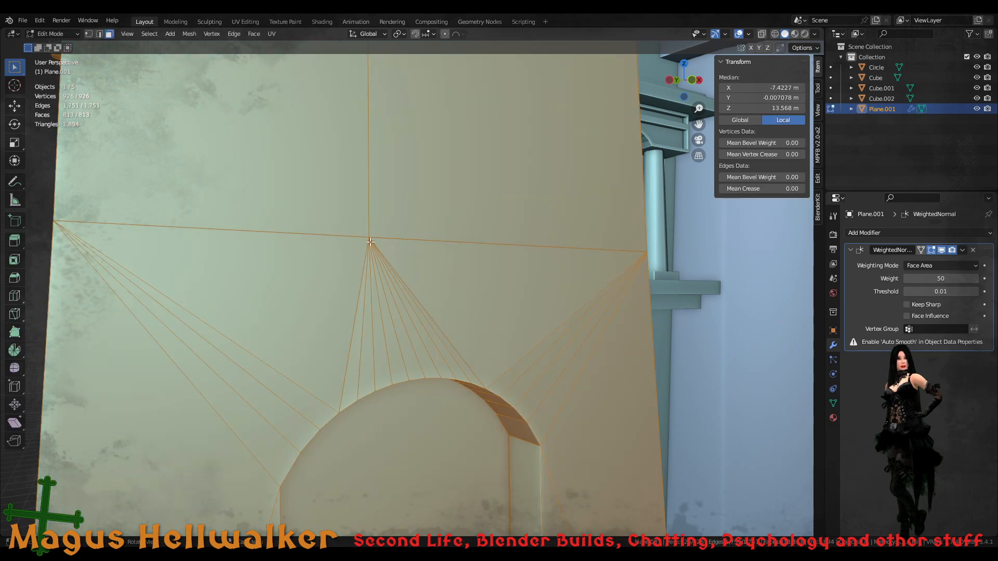
middle_drag(403, 293, 380, 303)
scroll(352, 312, up, 3)
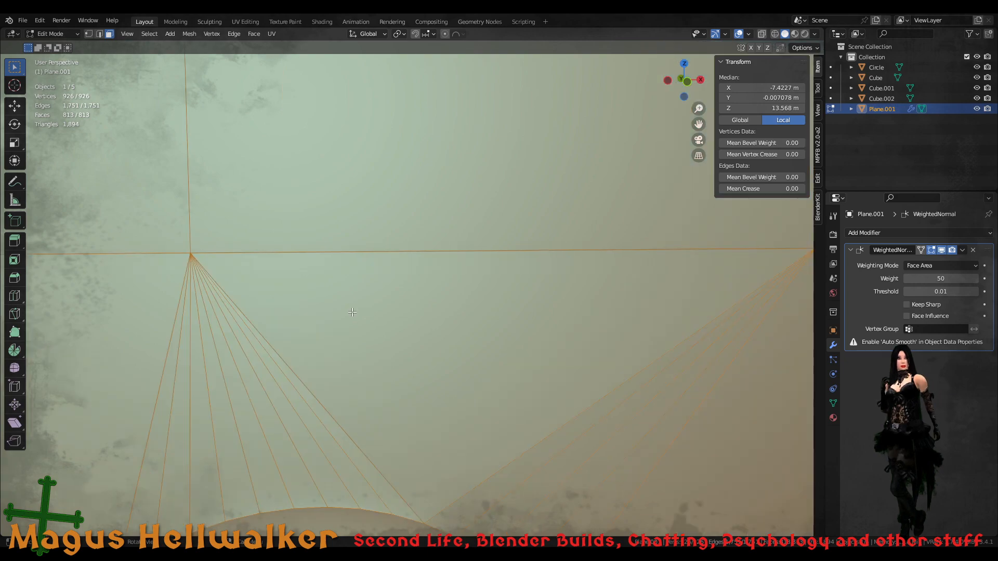
scroll(352, 312, down, 3)
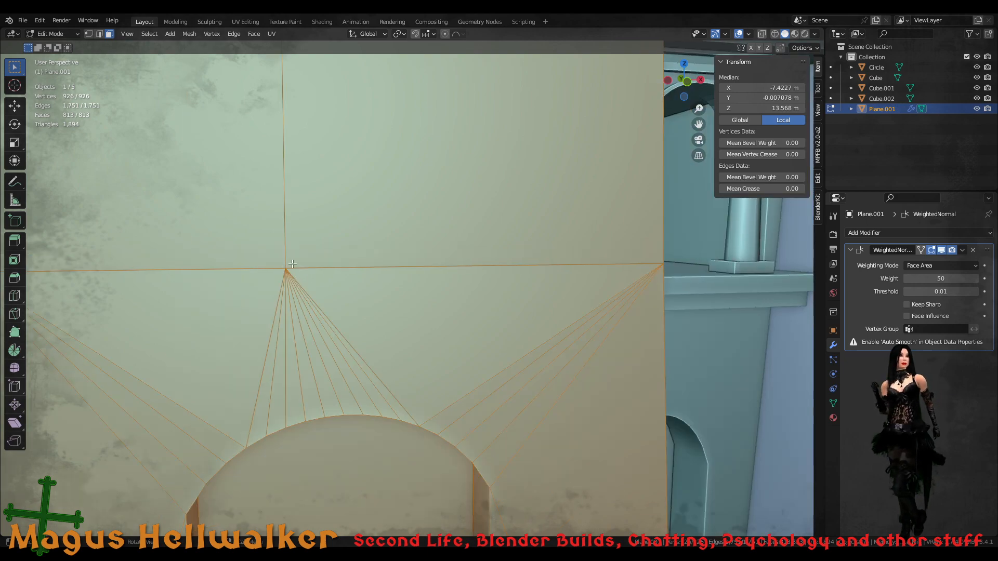
scroll(286, 267, down, 5)
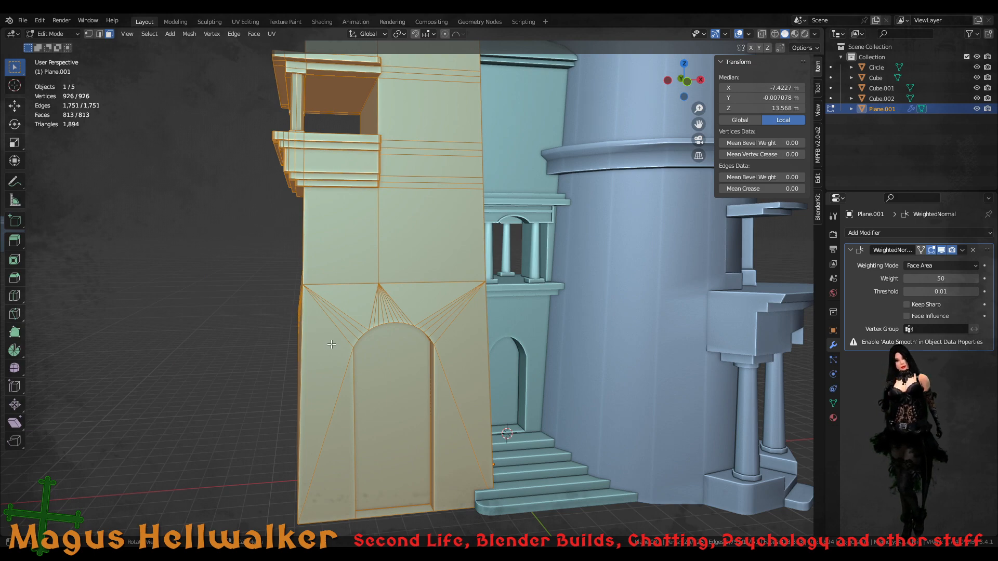
scroll(328, 311, up, 5)
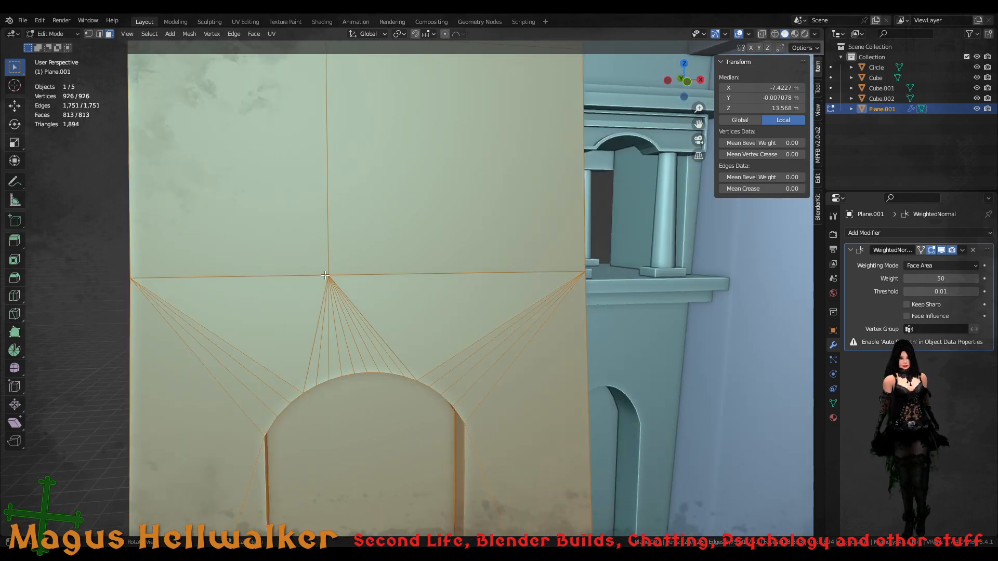
key(1)
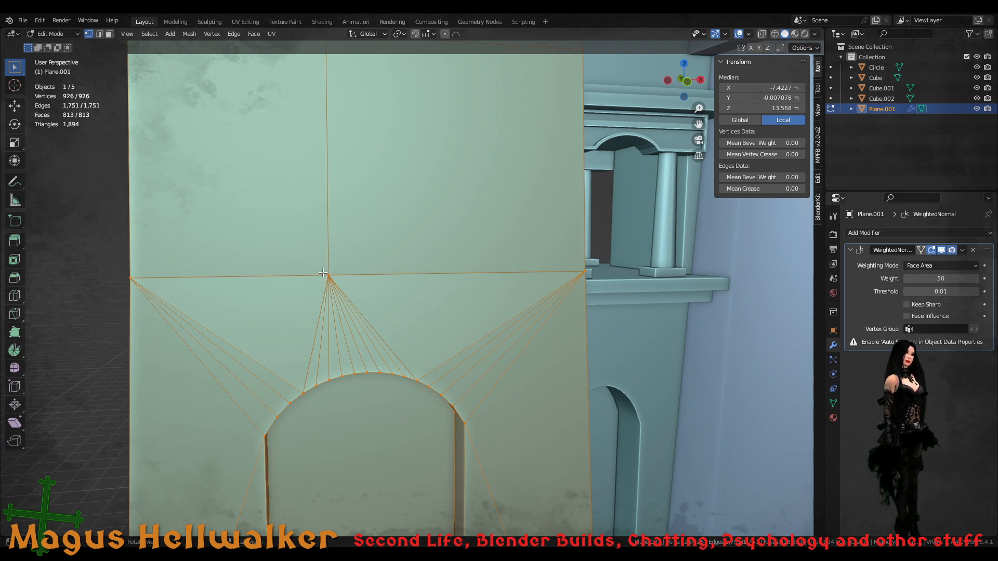
click(337, 278)
scroll(342, 292, up, 5)
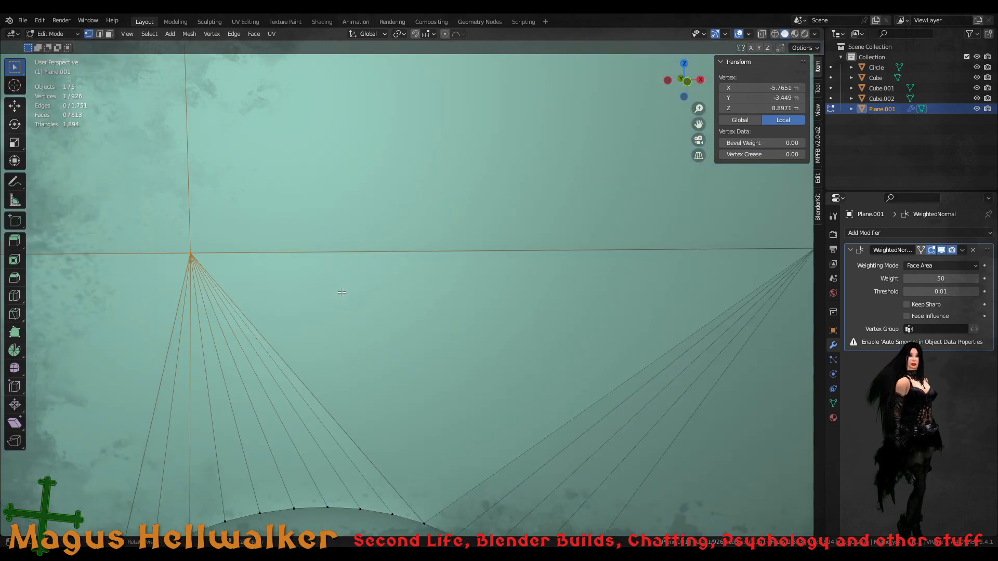
scroll(341, 293, down, 3)
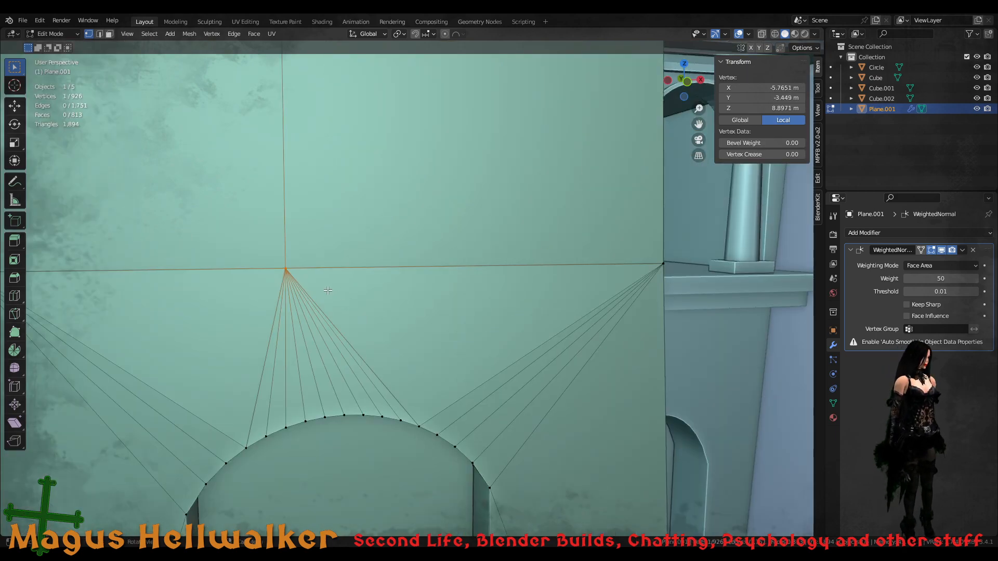
key(shift+v)
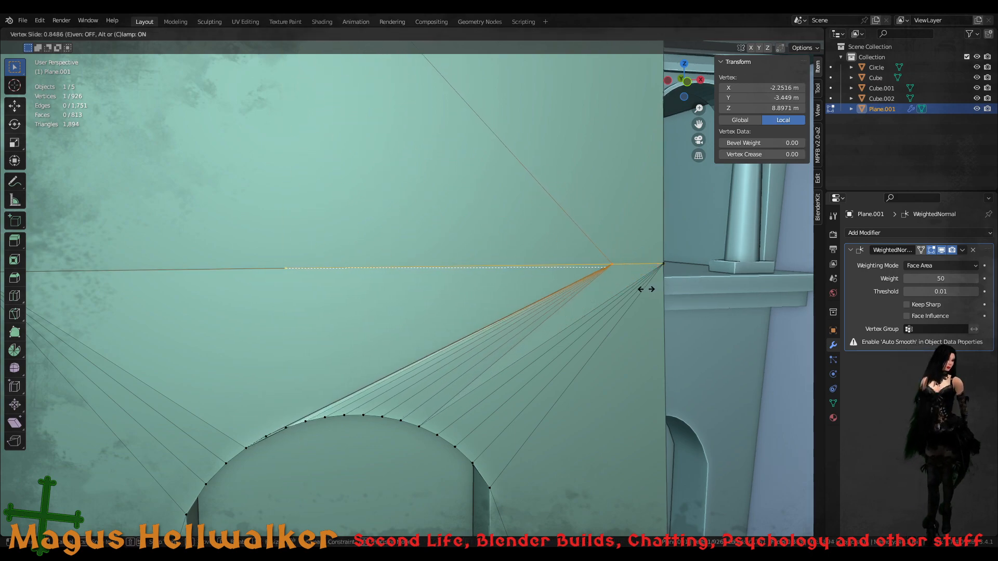
click(335, 256)
scroll(278, 346, up, 2)
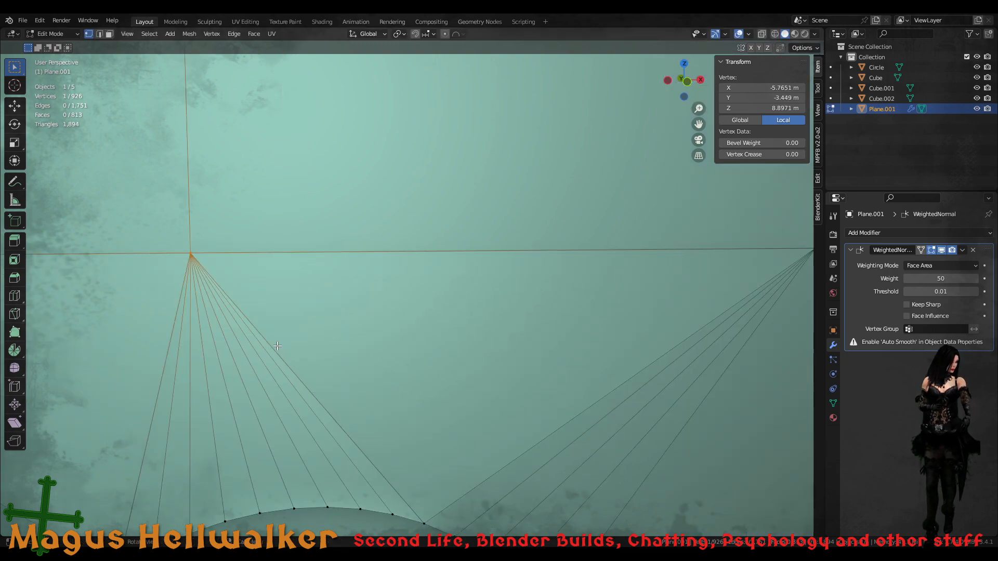
scroll(278, 346, down, 2)
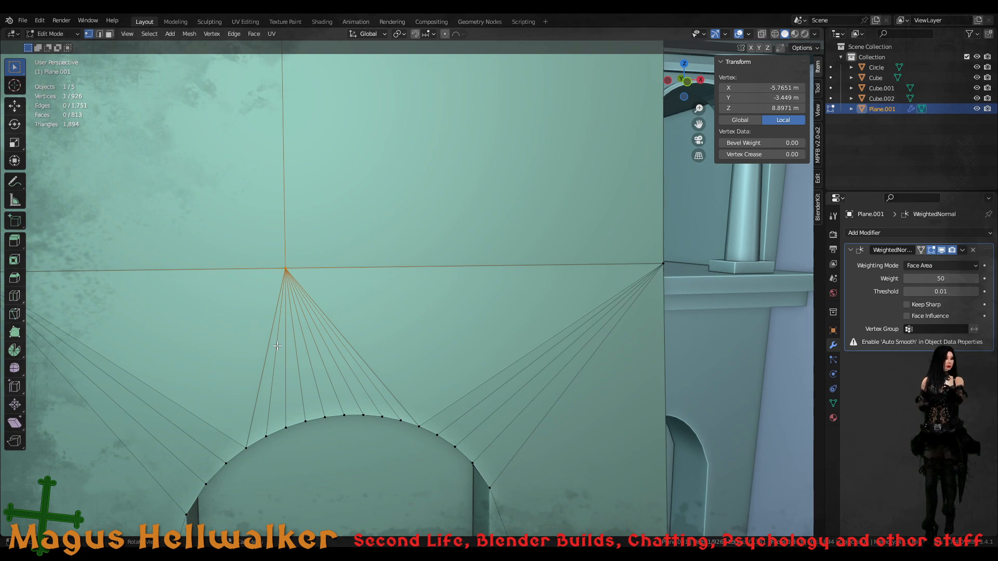
- Remove the Weighted Normal modifier and dissolve the ten edges of the central fan above the arch
scroll(278, 346, down, 2)
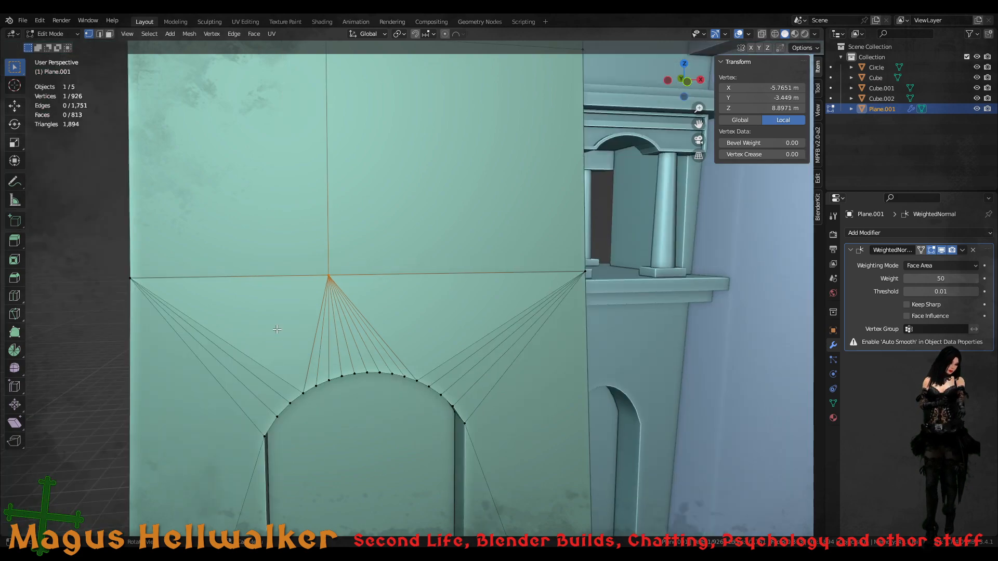
click(395, 322)
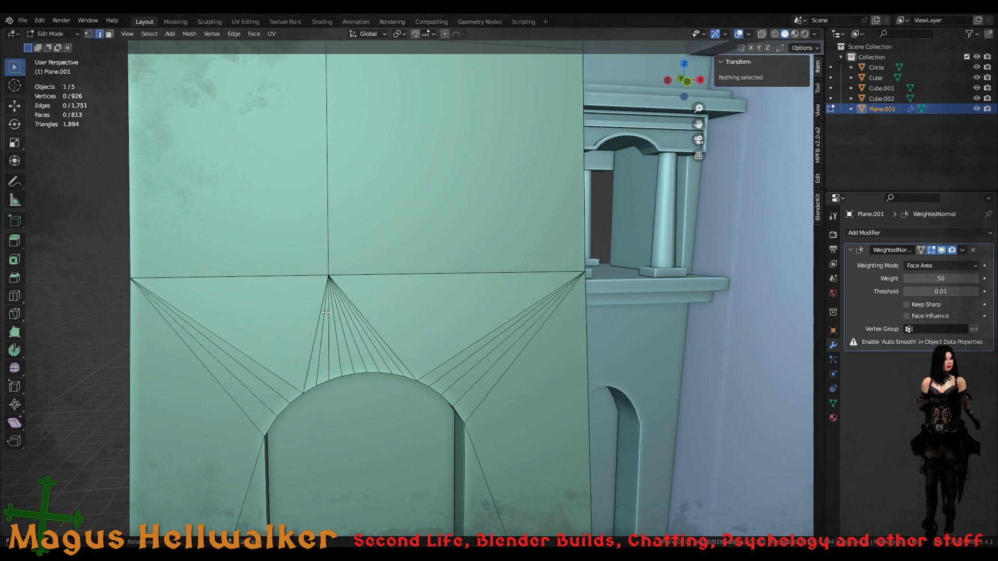
ctrl+alt+click(420, 323)
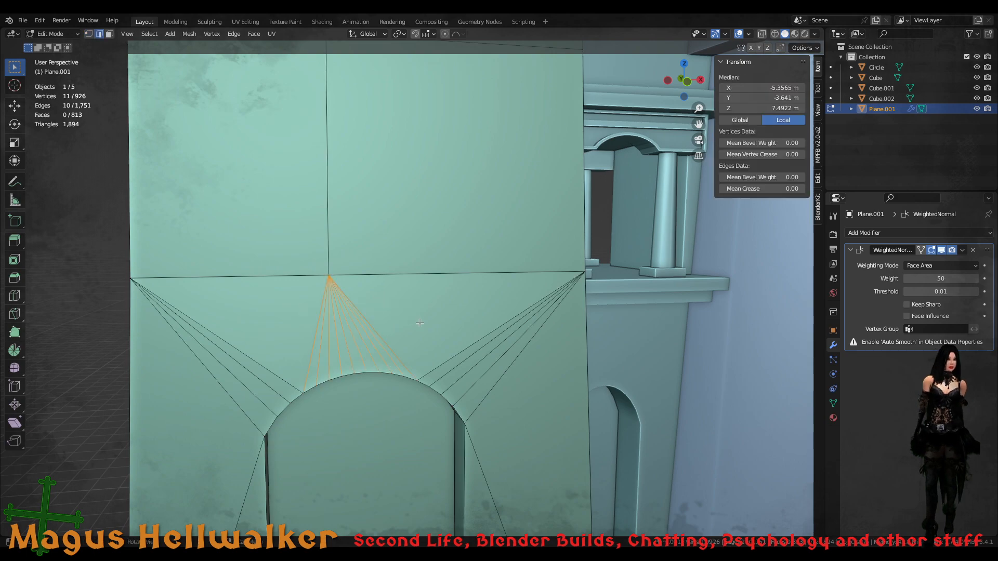
click(973, 250)
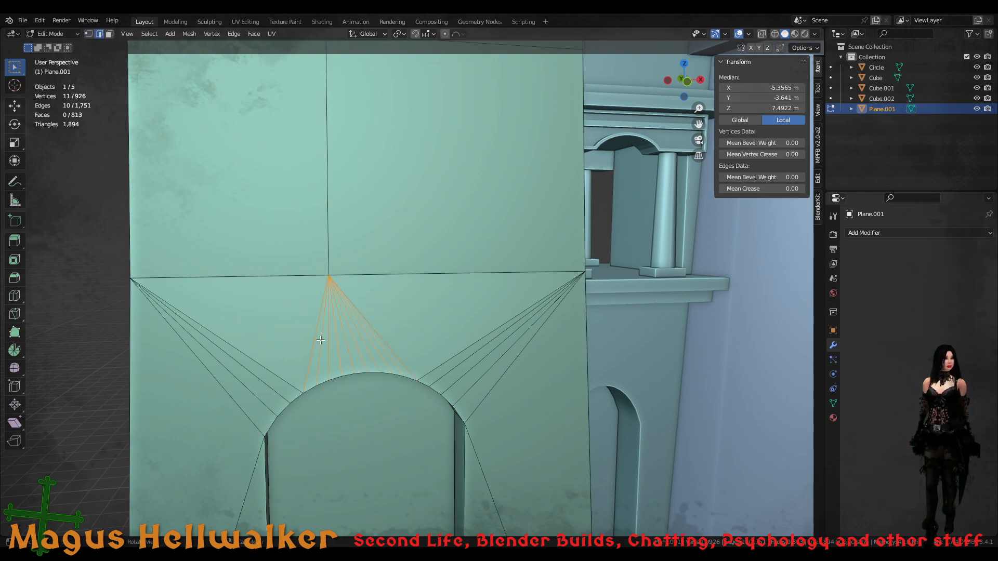
scroll(322, 340, up, 5)
scroll(299, 370, down, 3)
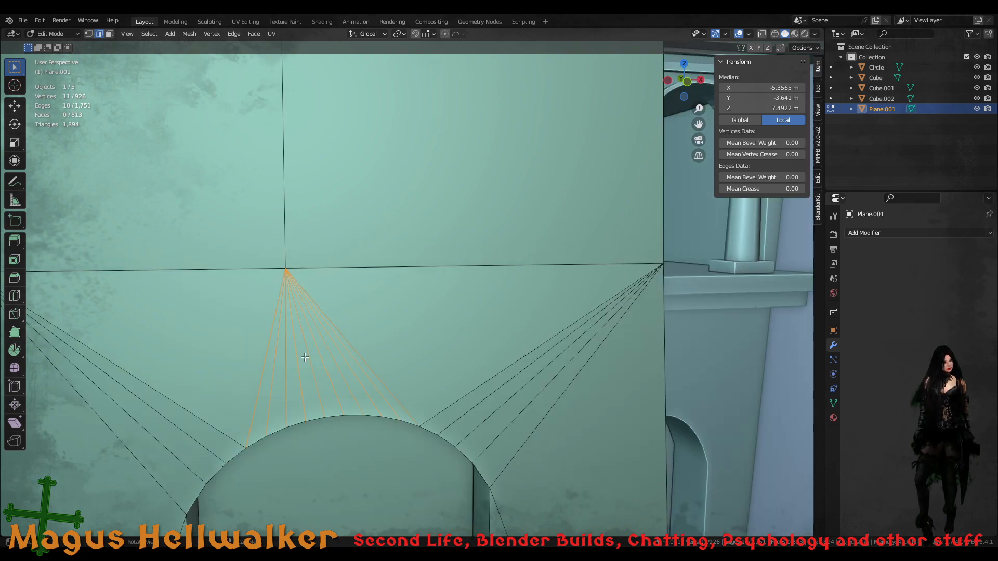
right_click(305, 357)
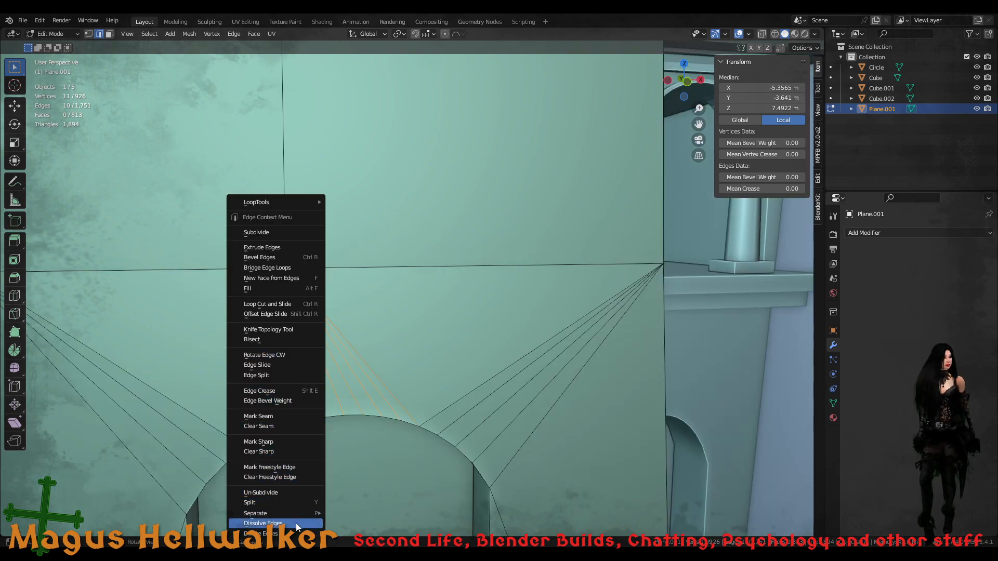
click(276, 523)
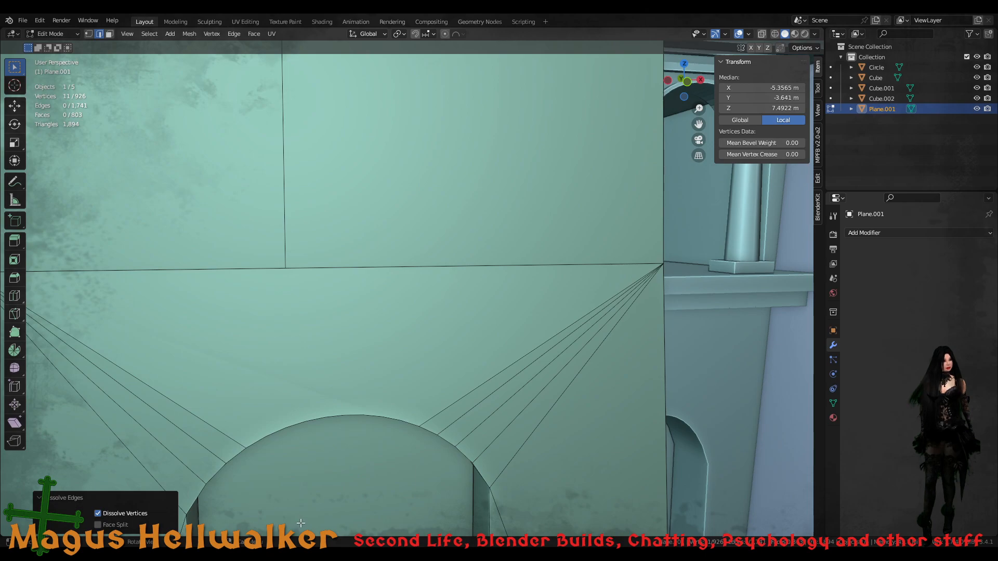
- Join the first two unconnected arch vertices to the wall's right corner vertex with new edges
scroll(352, 423, down, 2)
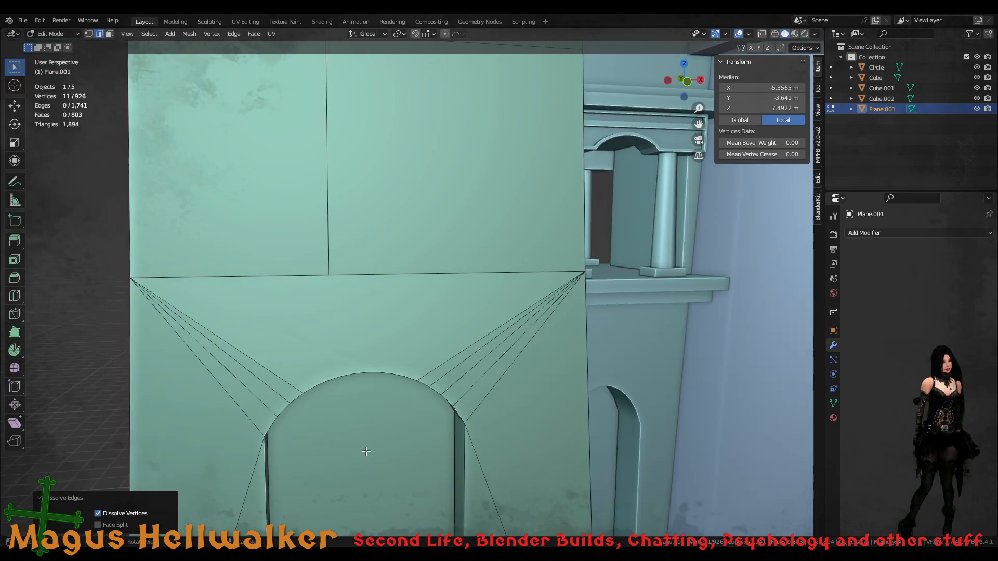
scroll(366, 447, down, 3)
scroll(368, 460, up, 5)
middle_drag(325, 460, 302, 403)
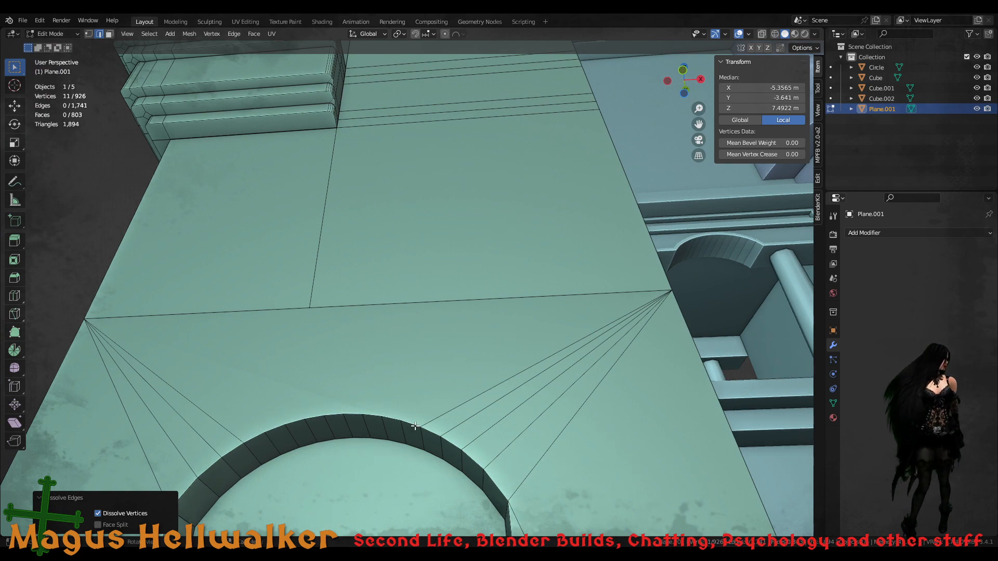
key(1)
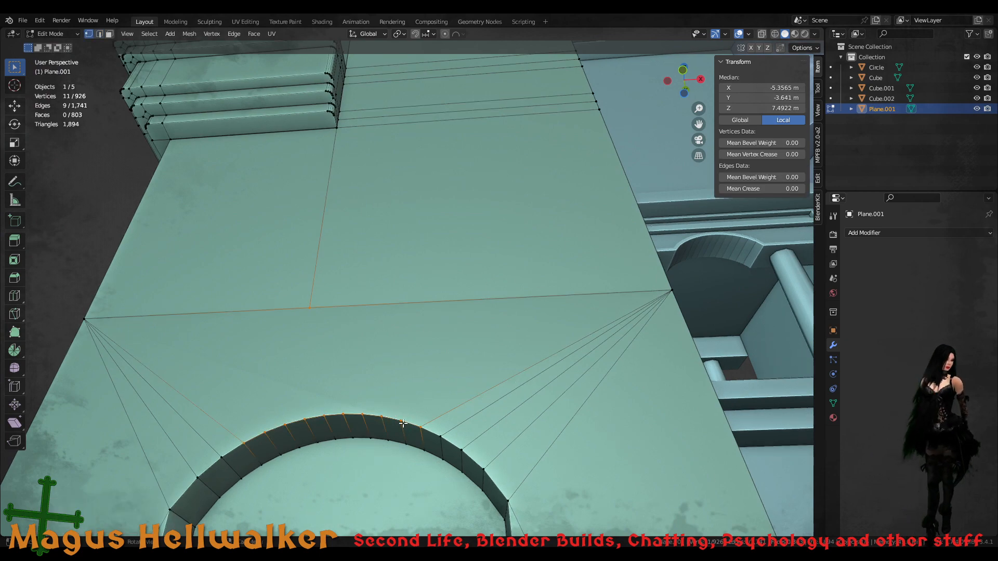
click(401, 419)
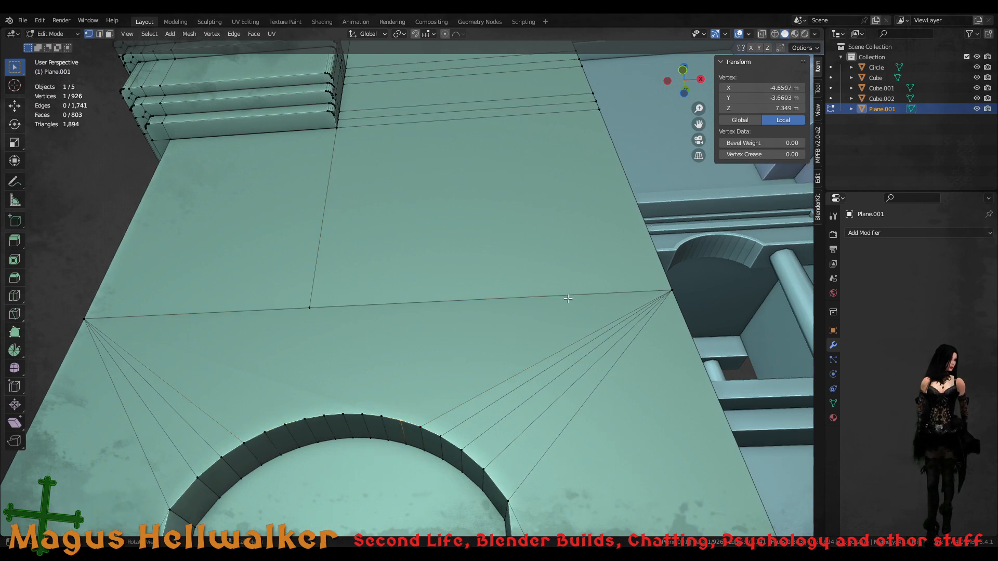
shift+click(672, 290)
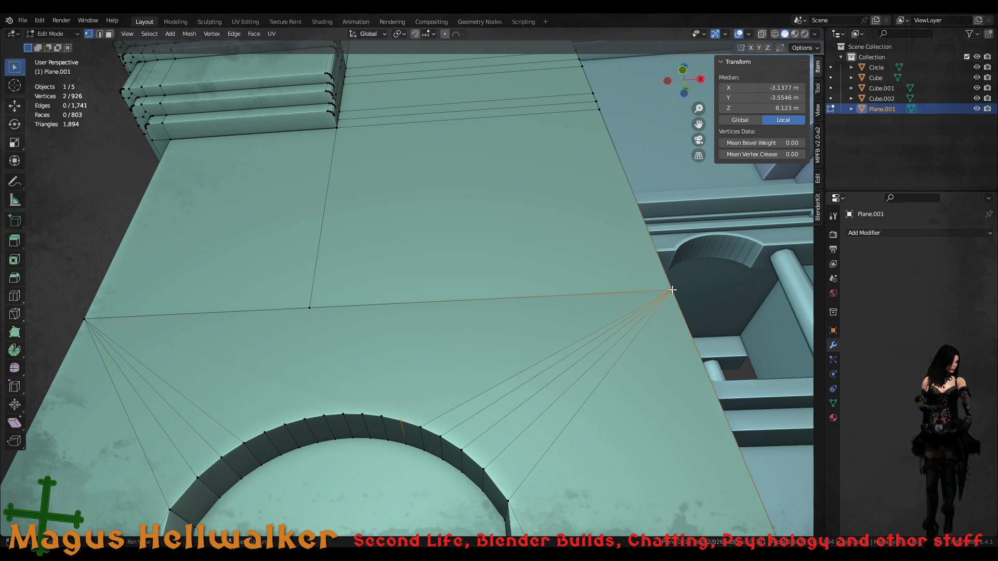
key(j)
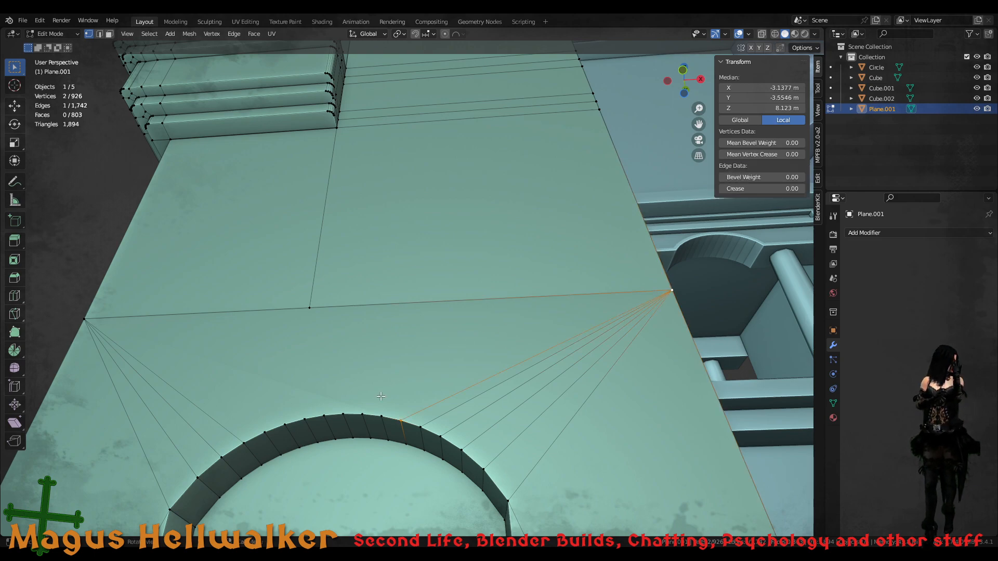
click(381, 416)
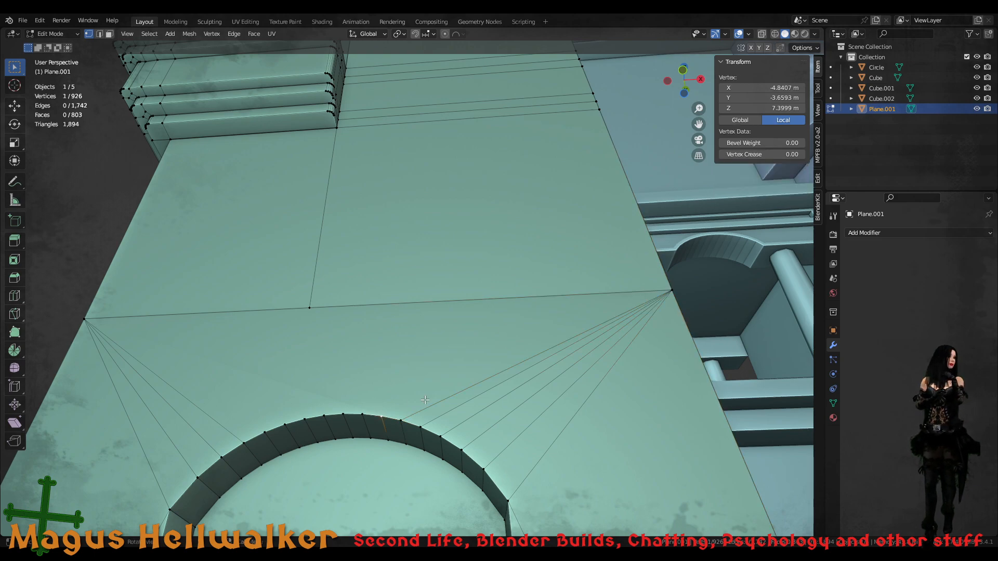
shift+click(670, 291)
key(j)
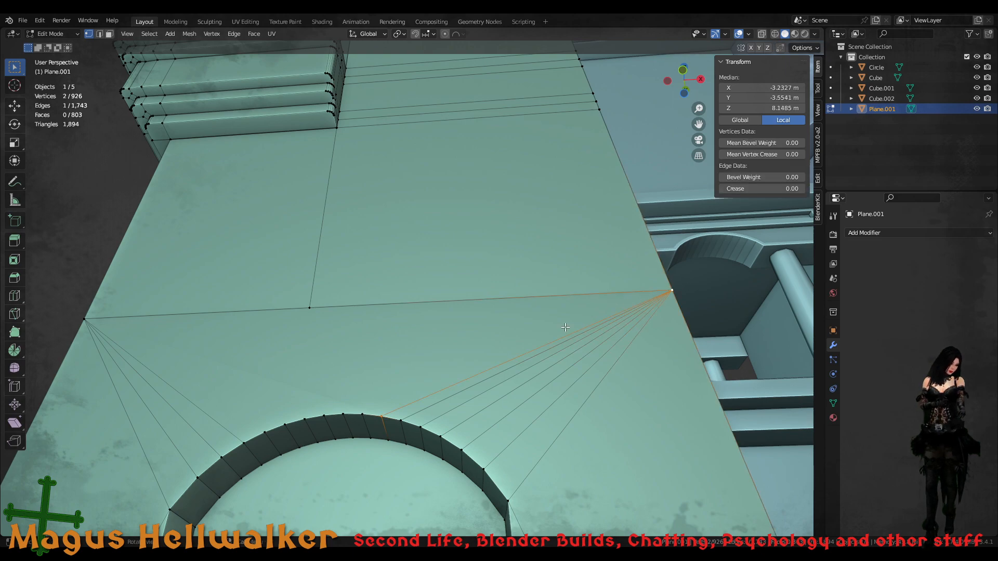
key(2)
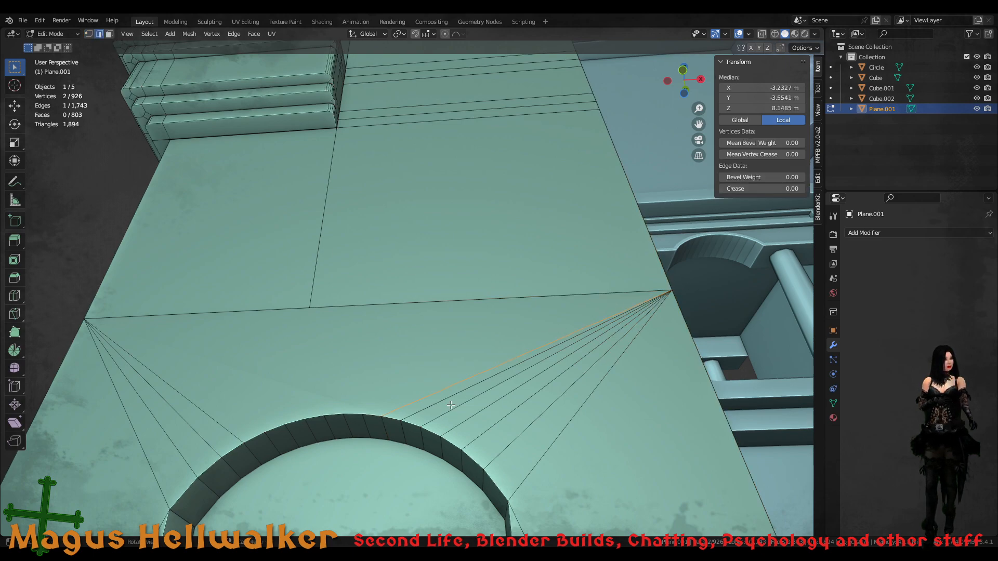
click(461, 391)
key(g)
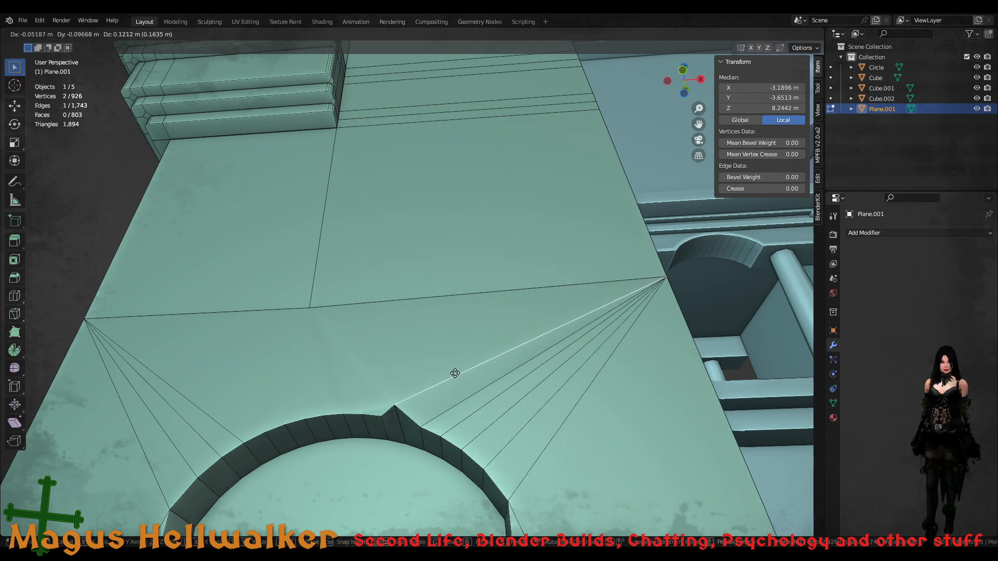
right_click(457, 370)
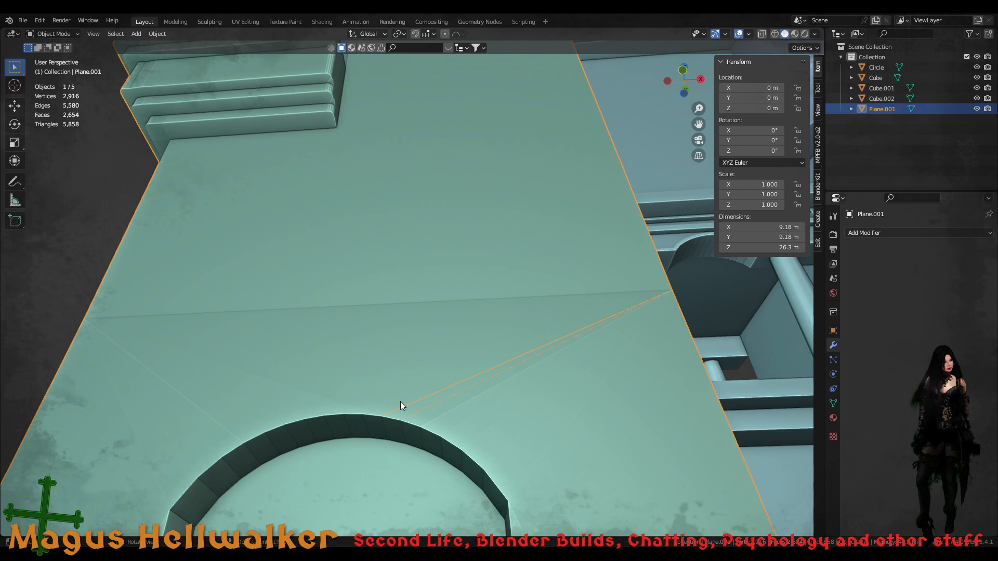
- Add edges from the arch's crown vertex and its right-hand neighbour to the wall's right corner vertex
key(1)
click(362, 414)
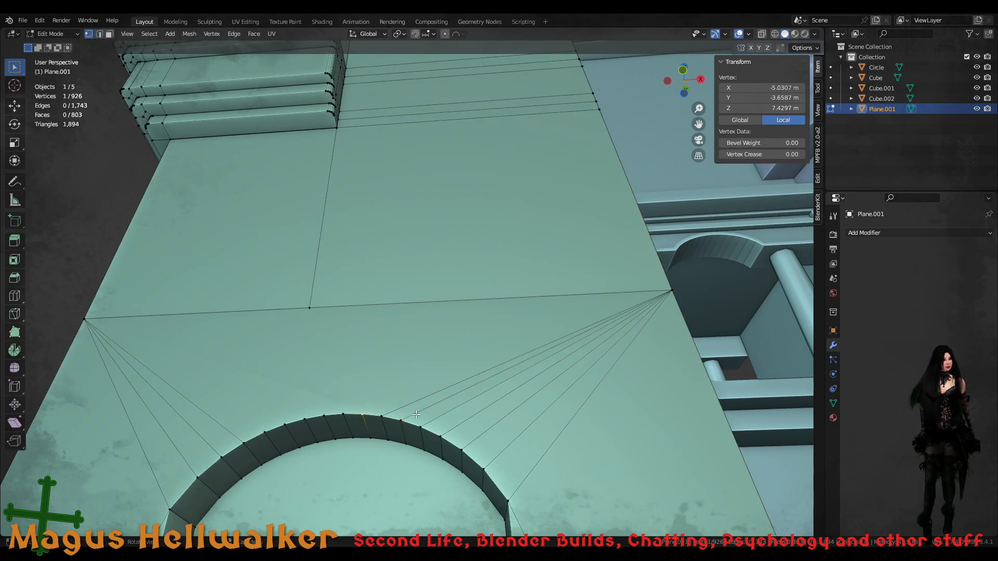
shift+click(671, 293)
key(f)
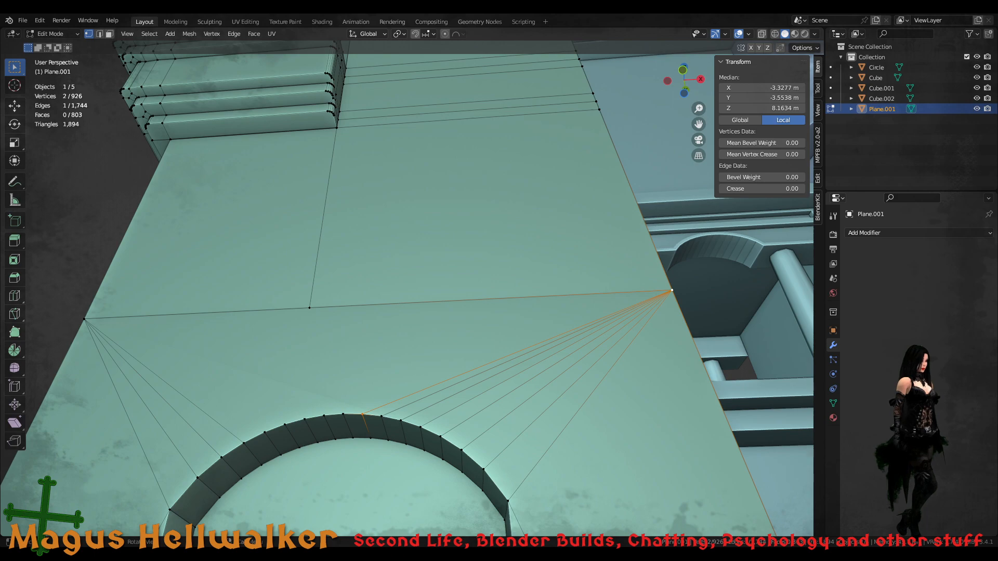
click(343, 413)
shift+click(672, 291)
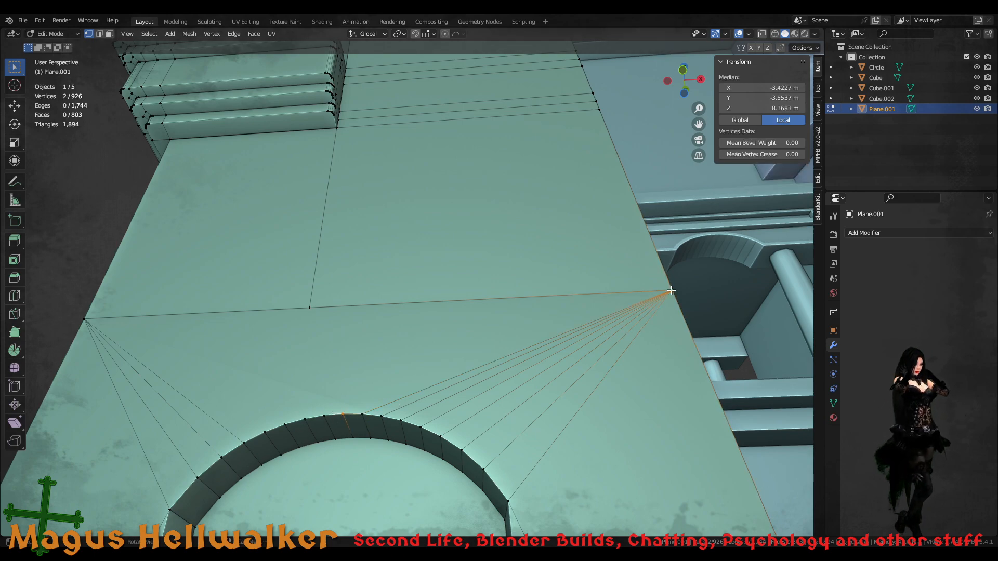
key(f)
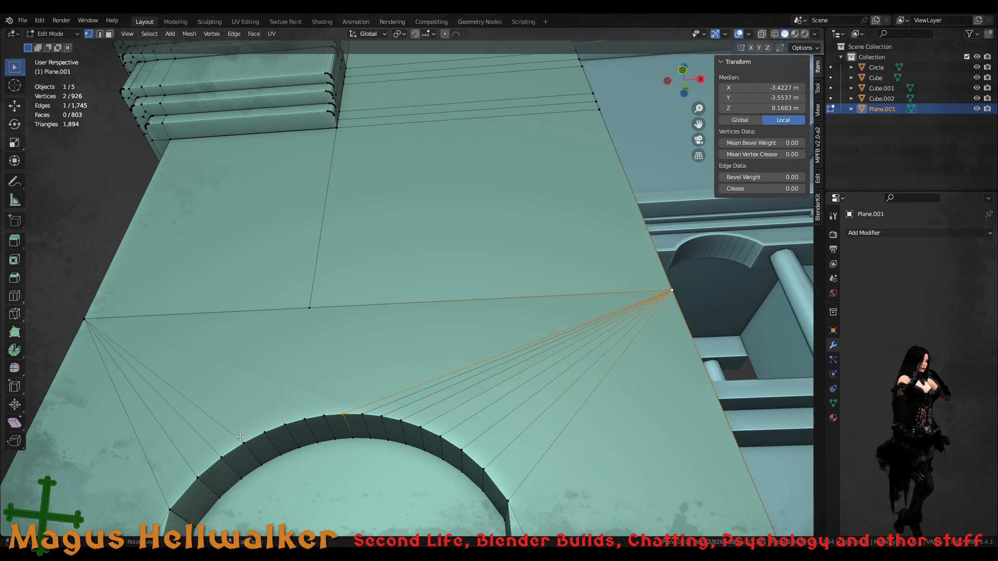
- Join the four unconnected arch vertices left of the crown to the wall's left corner vertex with new edges
click(86, 316)
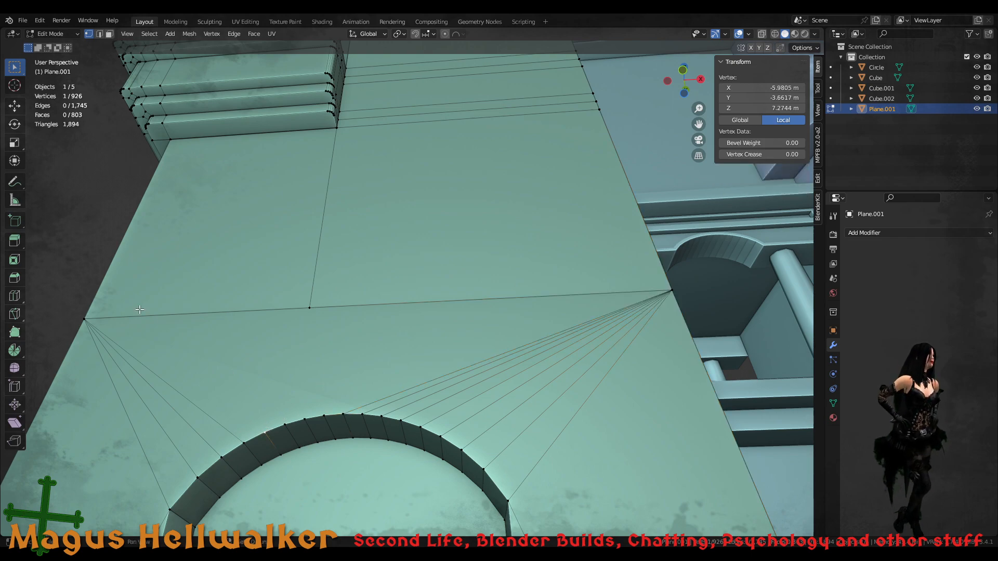
shift+click(86, 315)
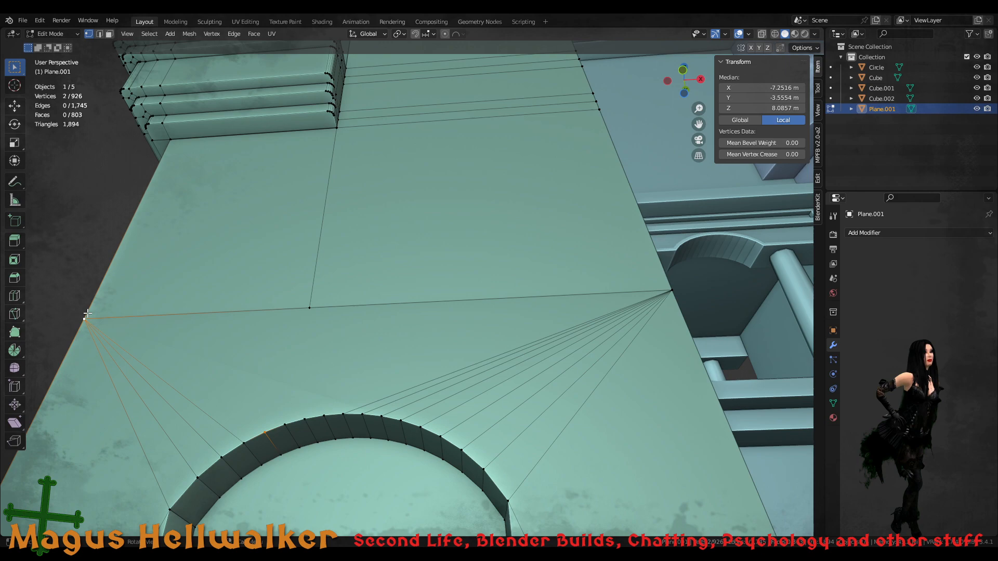
key(f)
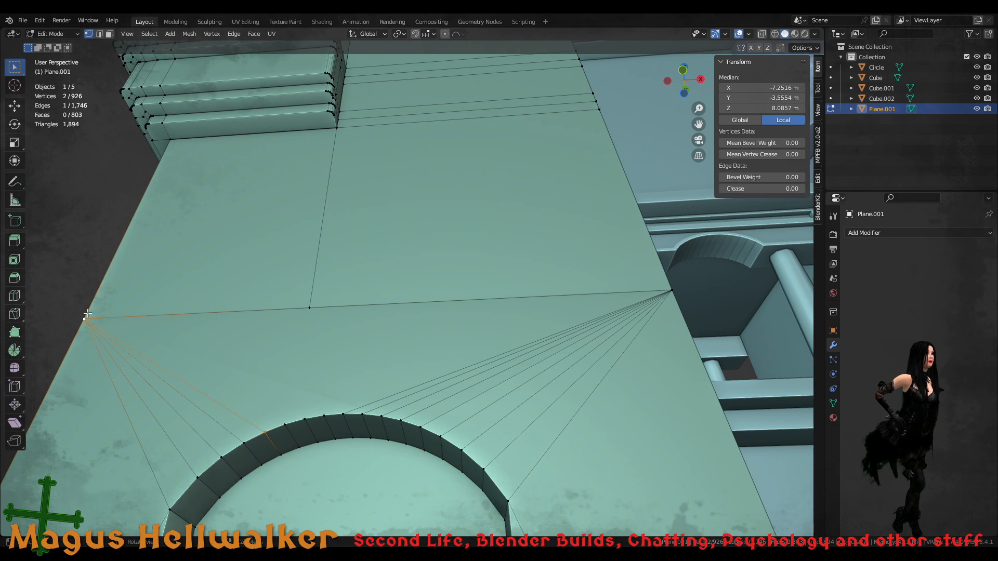
click(287, 422)
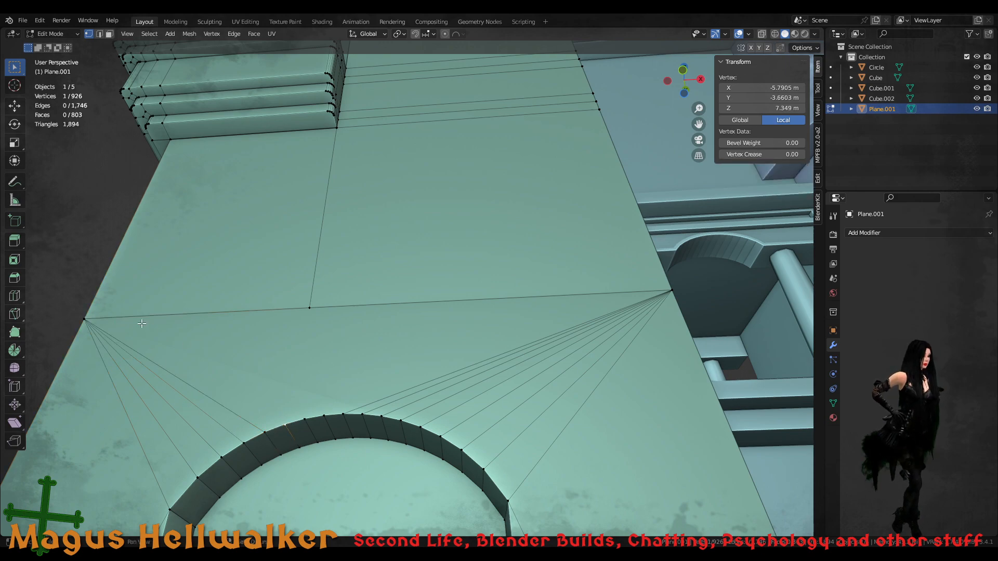
shift+click(85, 319)
key(f)
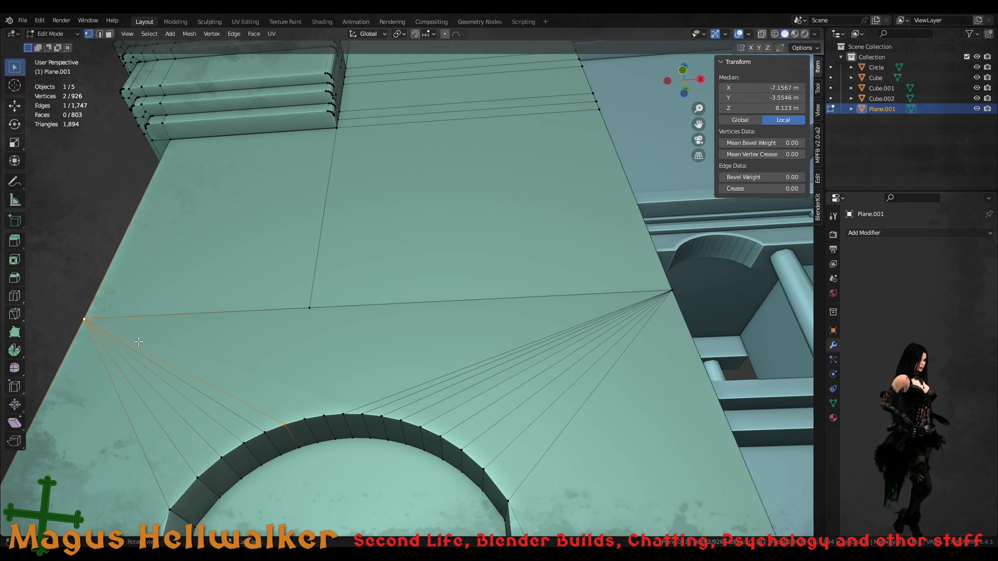
click(306, 418)
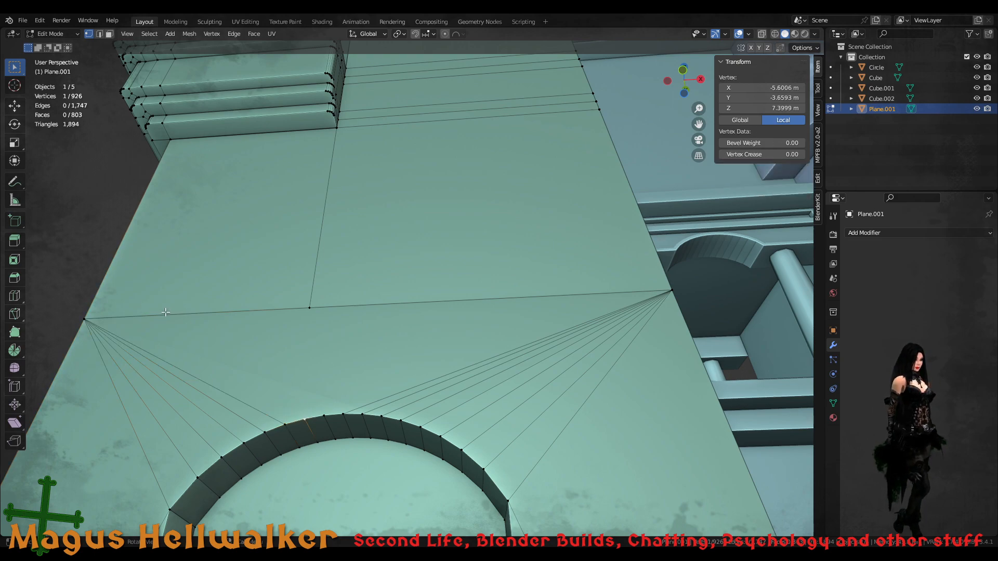
shift+click(87, 319)
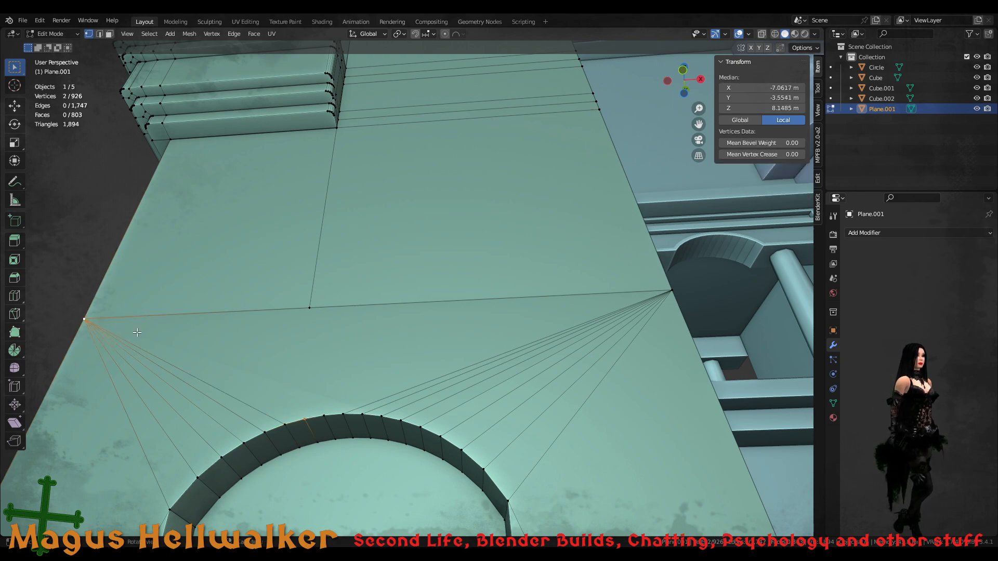
key(f)
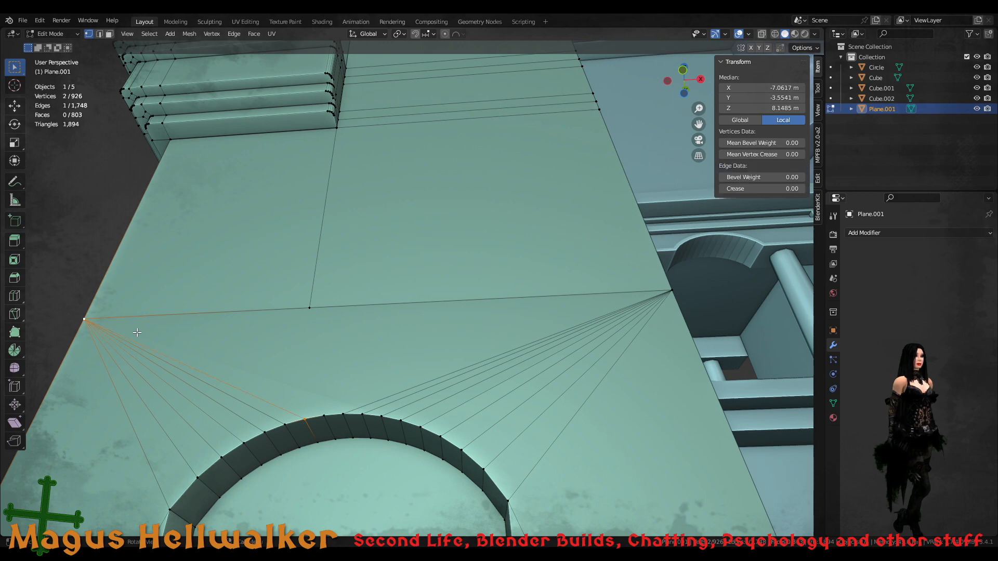
click(324, 412)
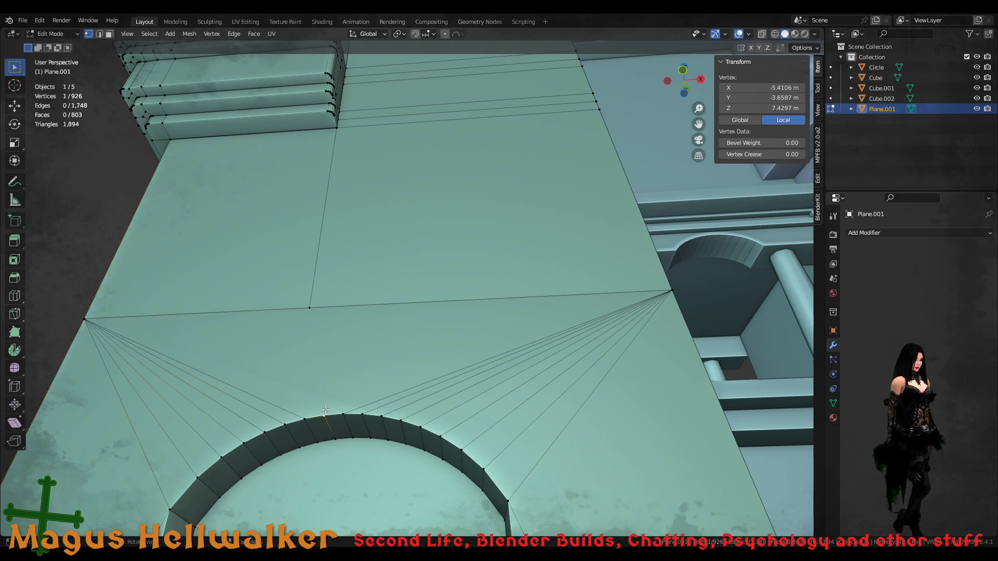
shift+click(85, 318)
key(f)
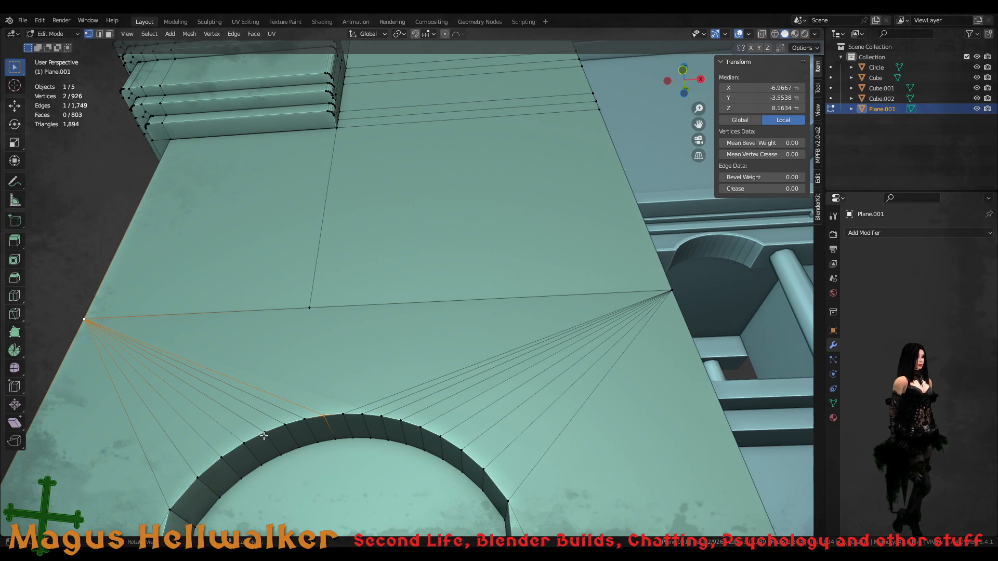
- Examine the shading above the reworked arch from several angles in Object Mode
scroll(265, 434, down, 2)
scroll(268, 435, up, 4)
middle_drag(267, 435, 316, 488)
scroll(323, 488, down, 5)
key(Tab)
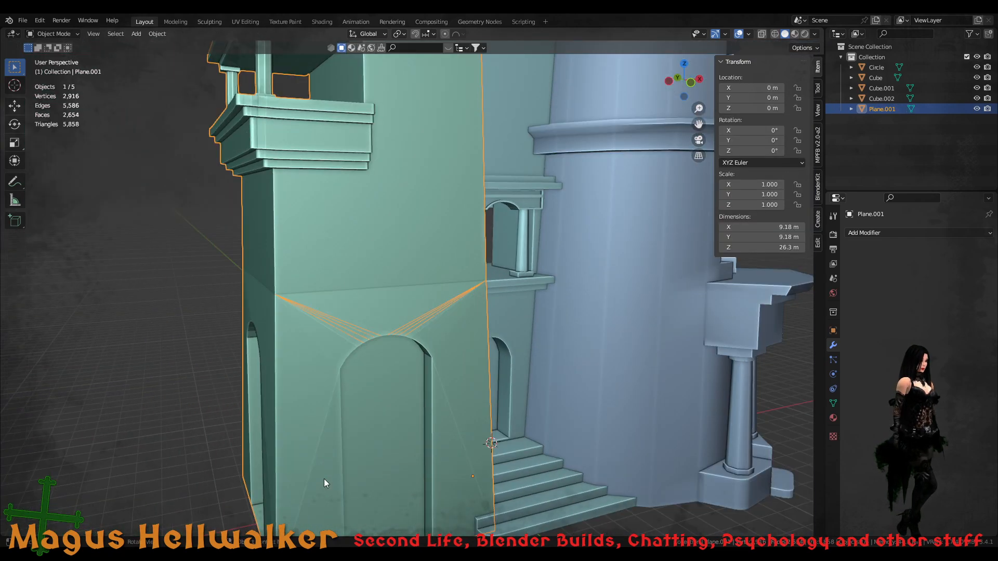
scroll(342, 493, up, 1)
middle_drag(342, 493, 248, 434)
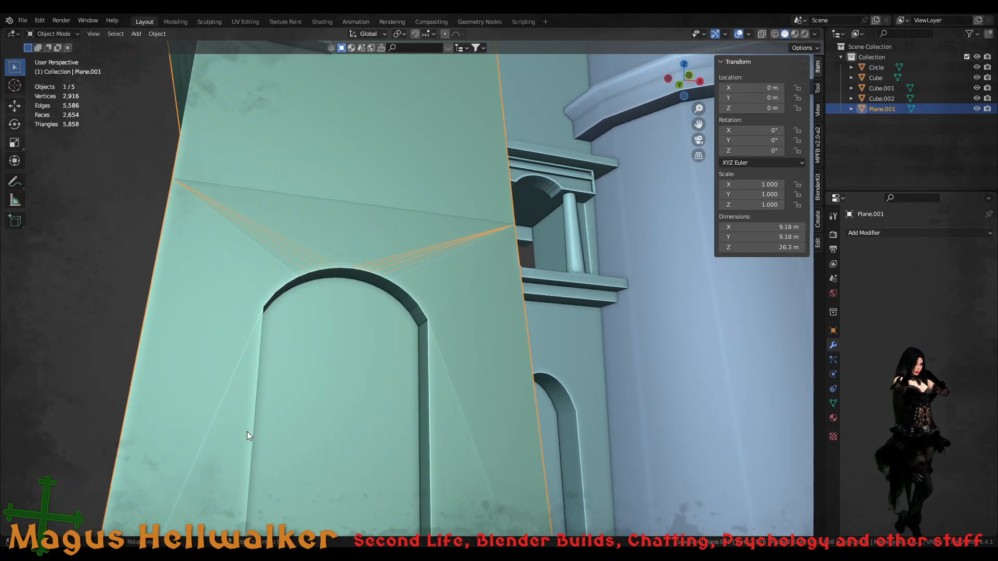
middle_drag(272, 372, 269, 394)
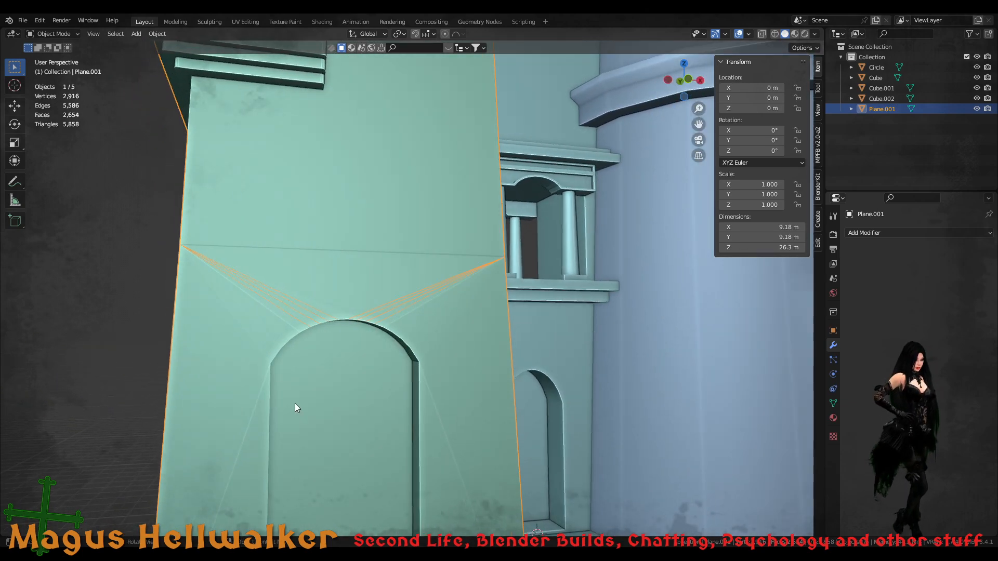
scroll(294, 404, down, 3)
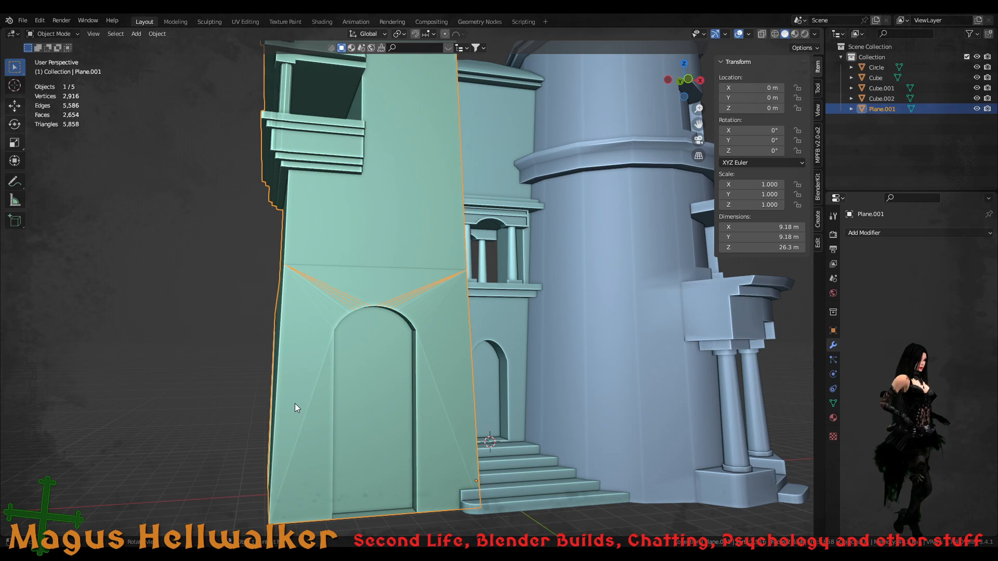
- Dissolve the ten edges of the central fan above the arch on the tower's opposite side
middle_drag(280, 406, 355, 399)
scroll(350, 400, up, 5)
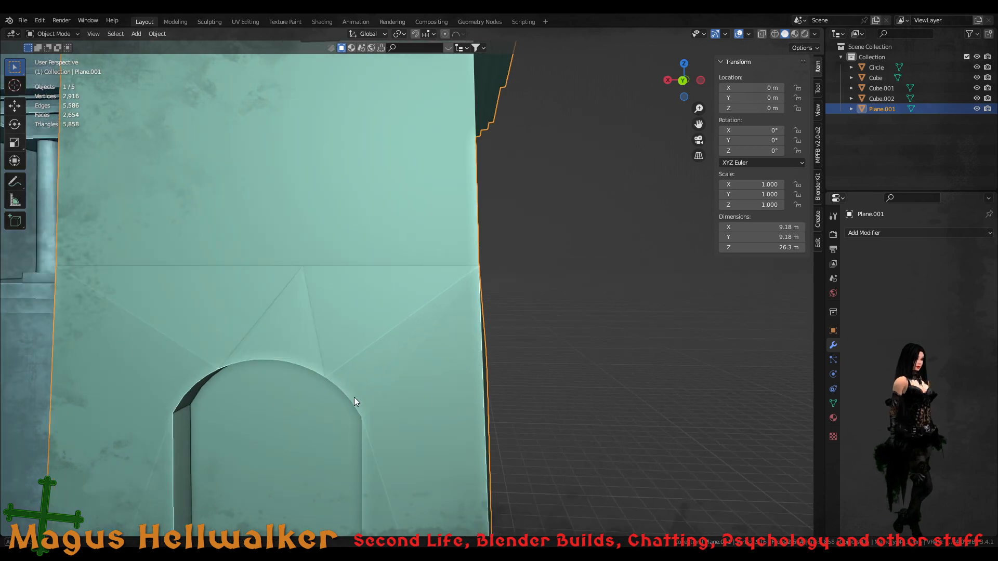
key(Tab)
middle_drag(306, 338, 321, 339)
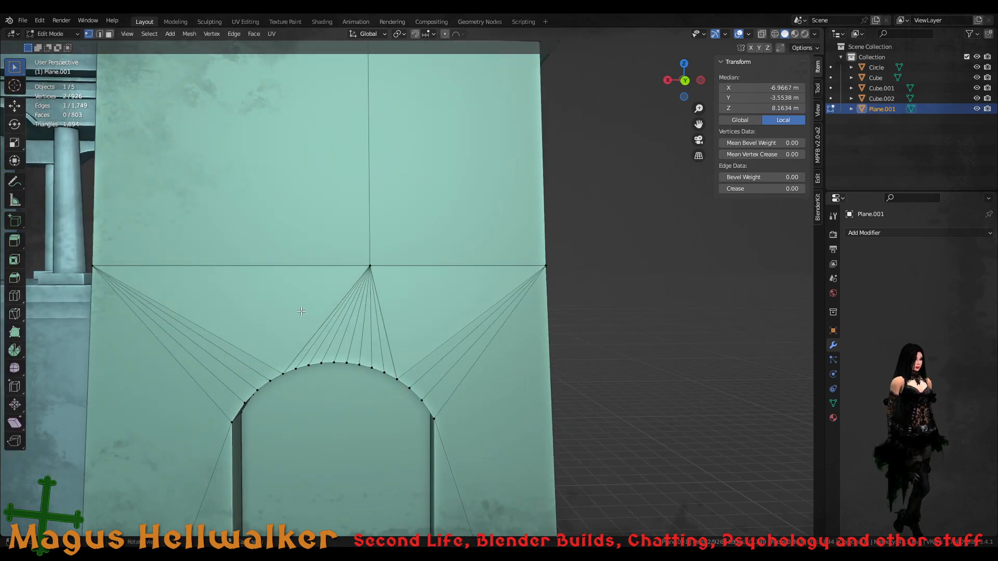
click(412, 334)
key(2)
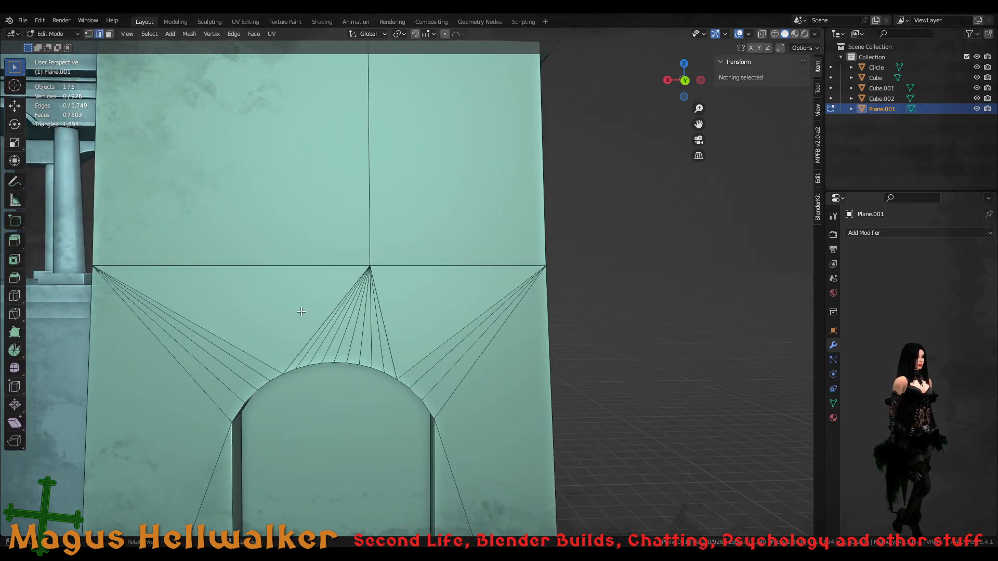
drag(300, 311, 434, 326)
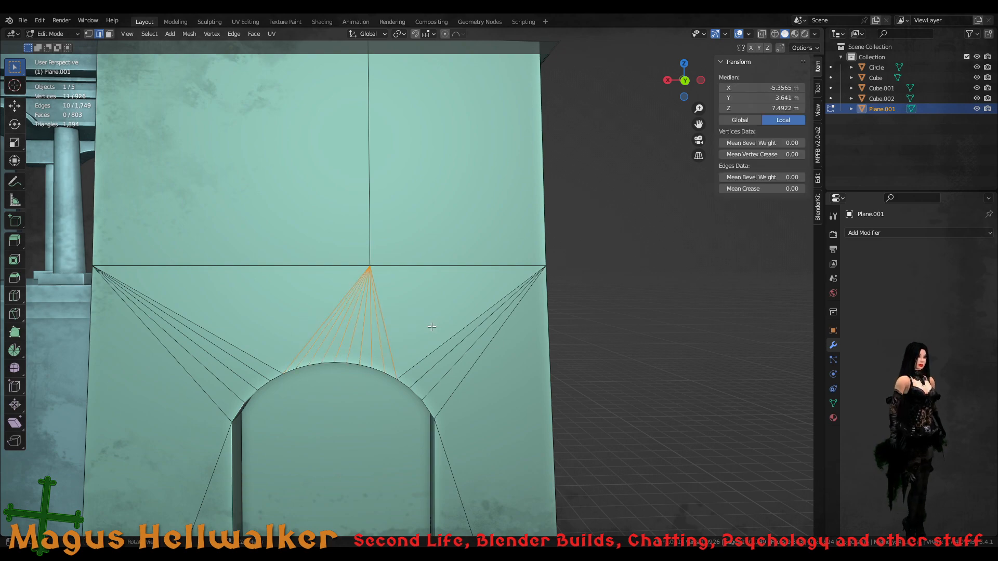
key(x)
click(413, 324)
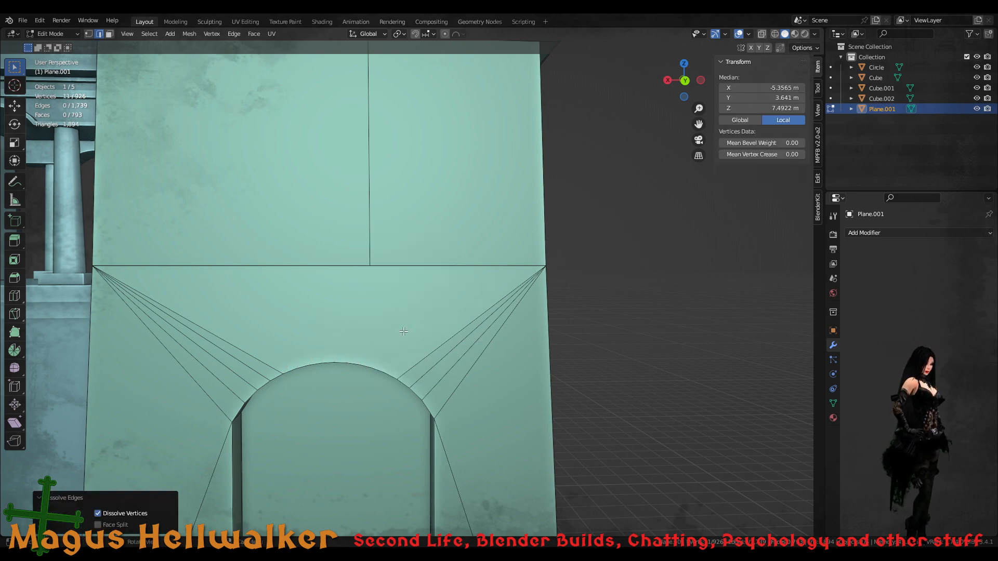
- Join the three unconnected arch vertices beside the right-hand fan to the wall's right corner vertex with new edges
middle_drag(327, 373, 308, 326)
alt+click(387, 392)
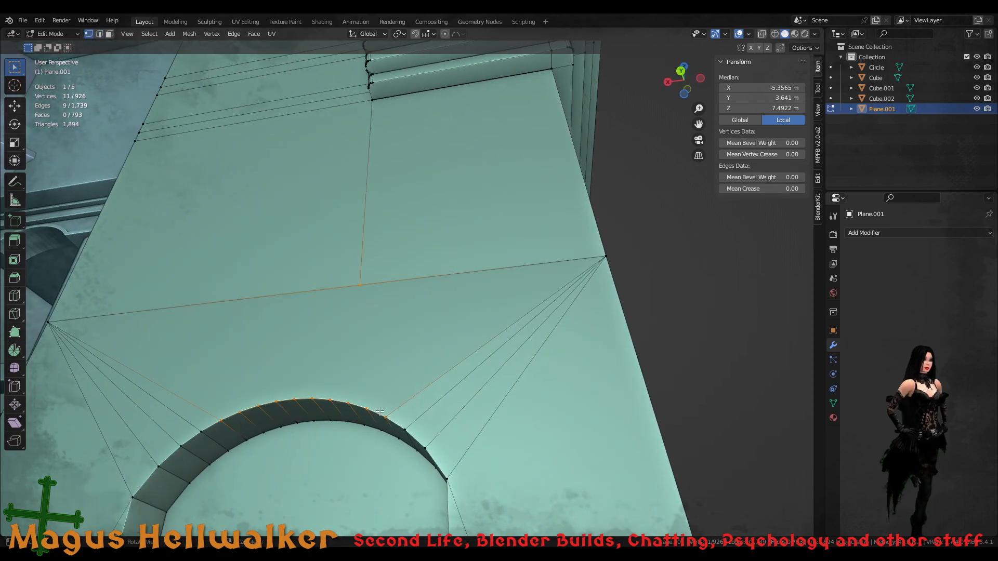
click(367, 408)
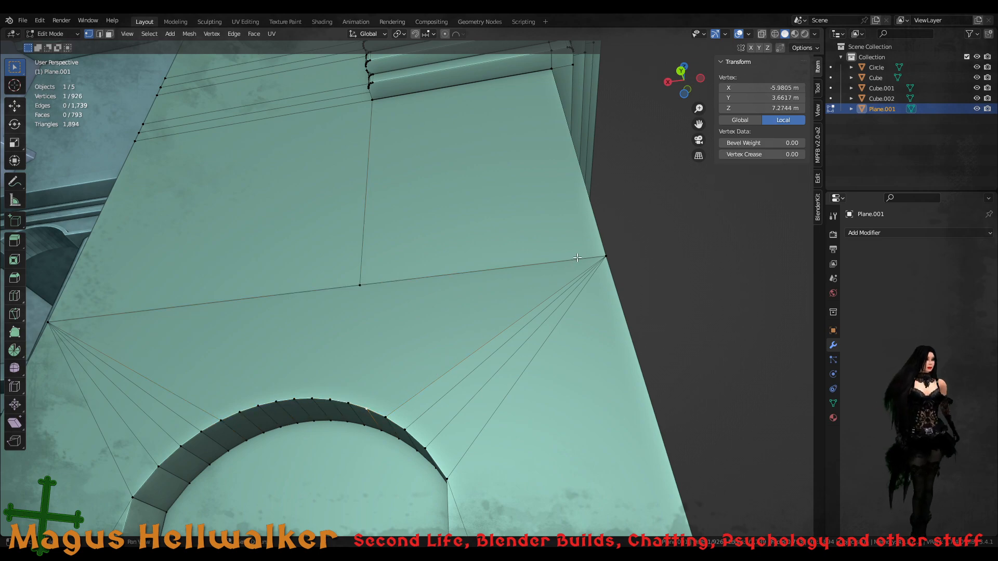
shift+click(604, 255)
key(f)
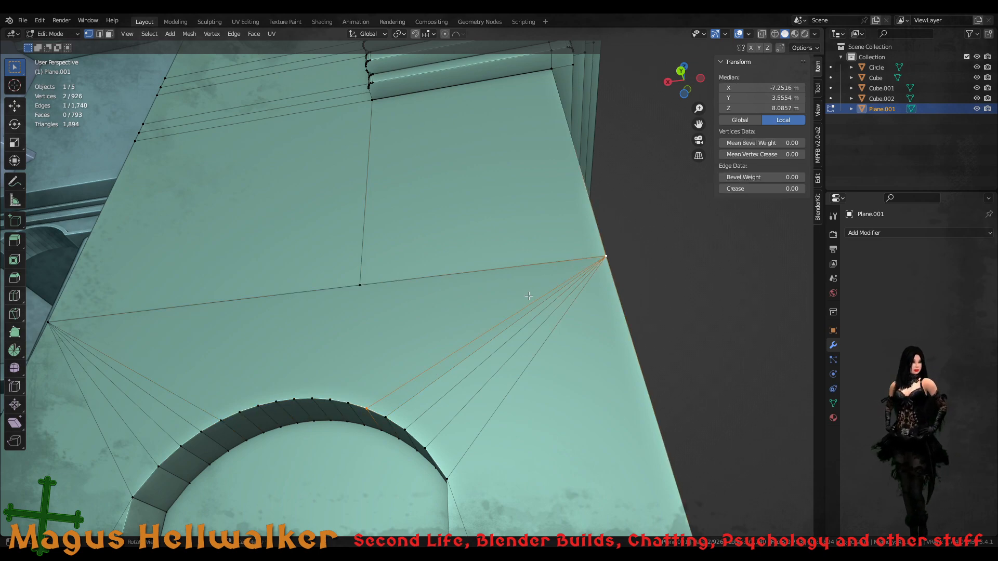
click(353, 399)
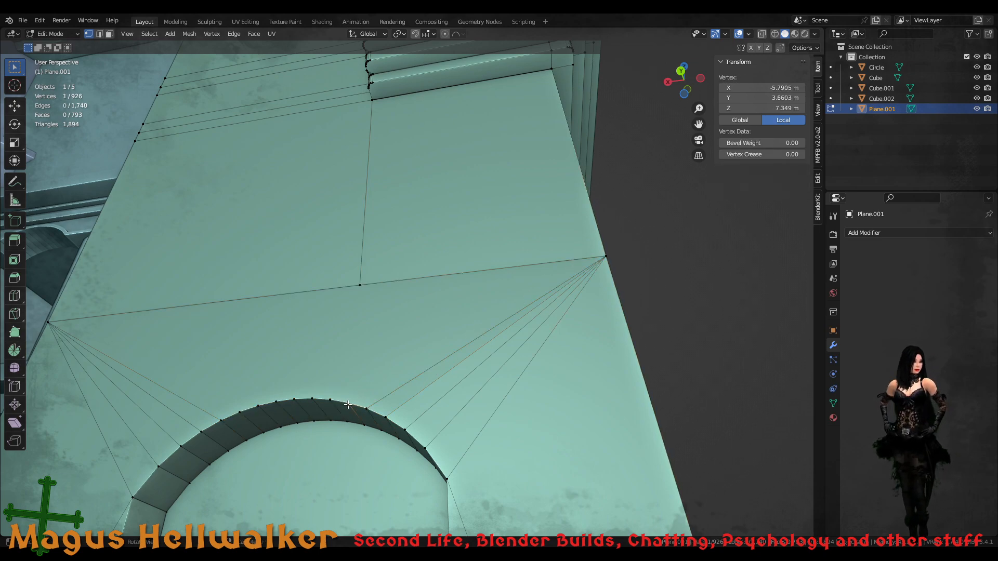
shift+click(607, 256)
key(f)
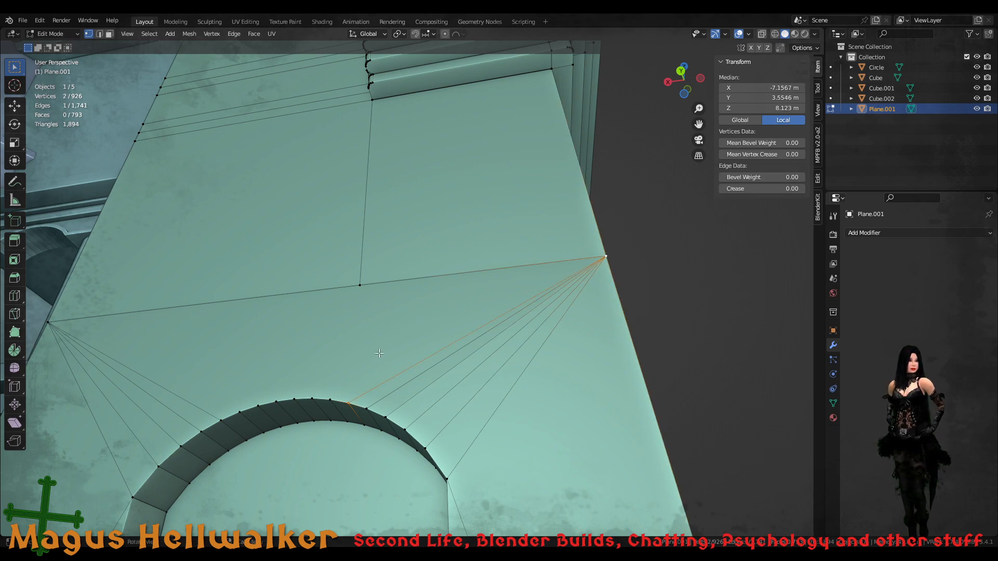
click(330, 398)
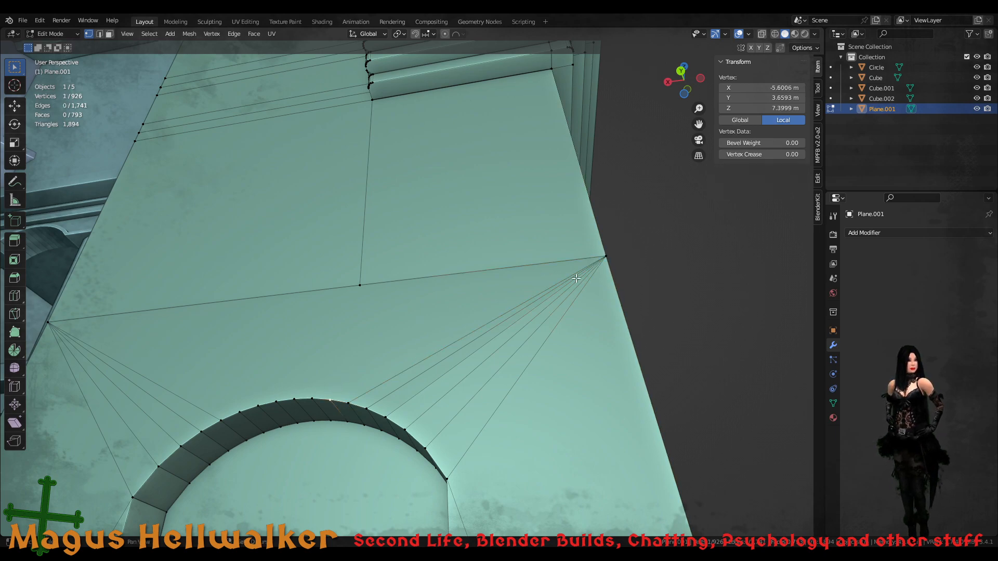
shift+click(607, 254)
key(f)
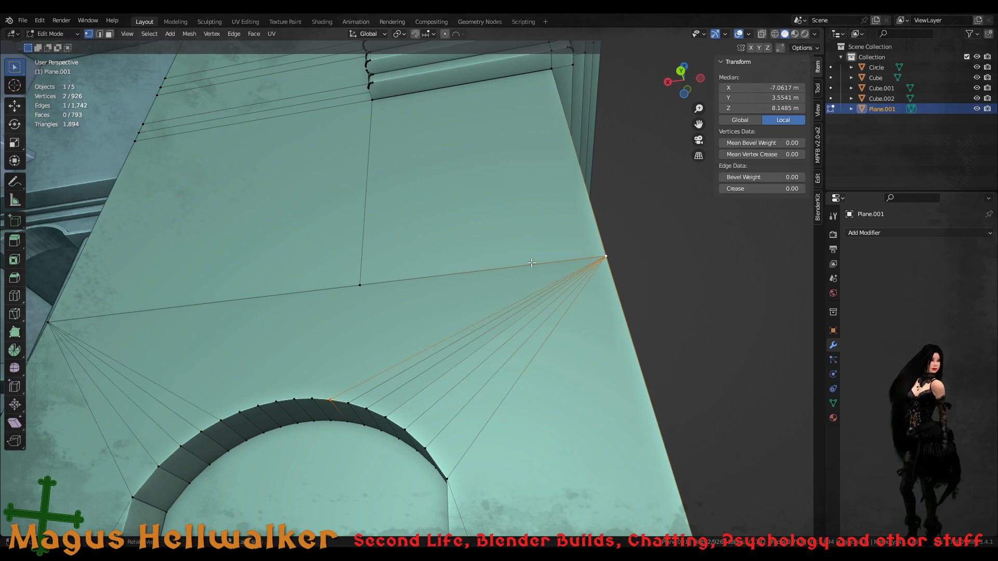
- Add edges from the arch's crown vertex and its right-hand neighbour to the wall's right corner vertex
click(313, 399)
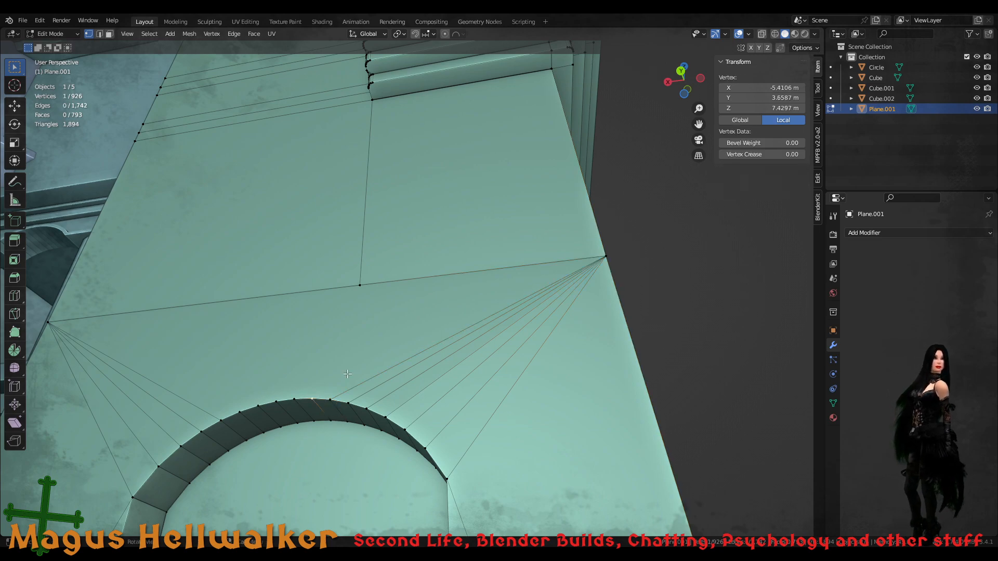
shift+click(603, 256)
key(f)
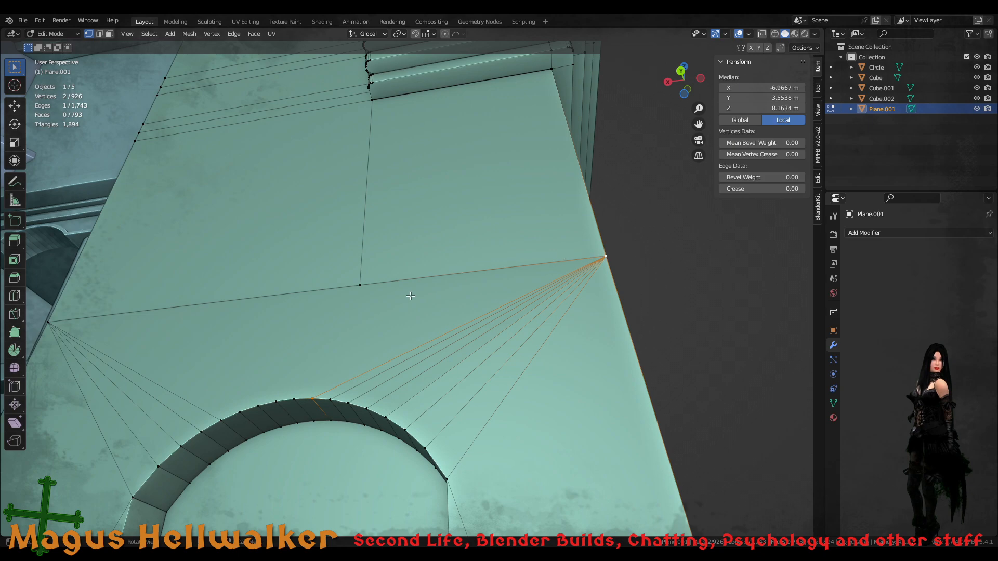
mouse_move(321, 380)
middle_down()
mouse_move(329, 366)
mouse_move(314, 361)
middle_up()
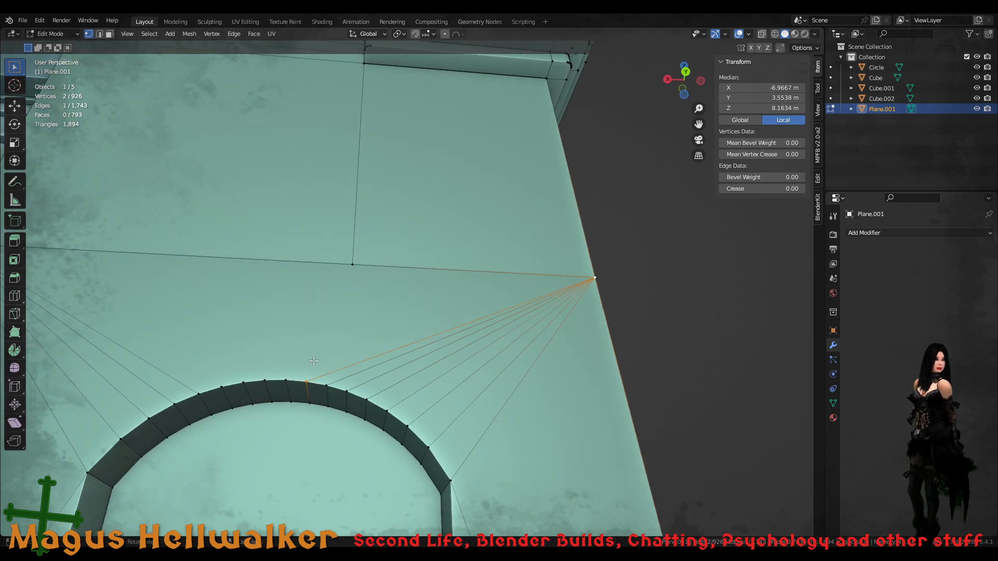
click(287, 379)
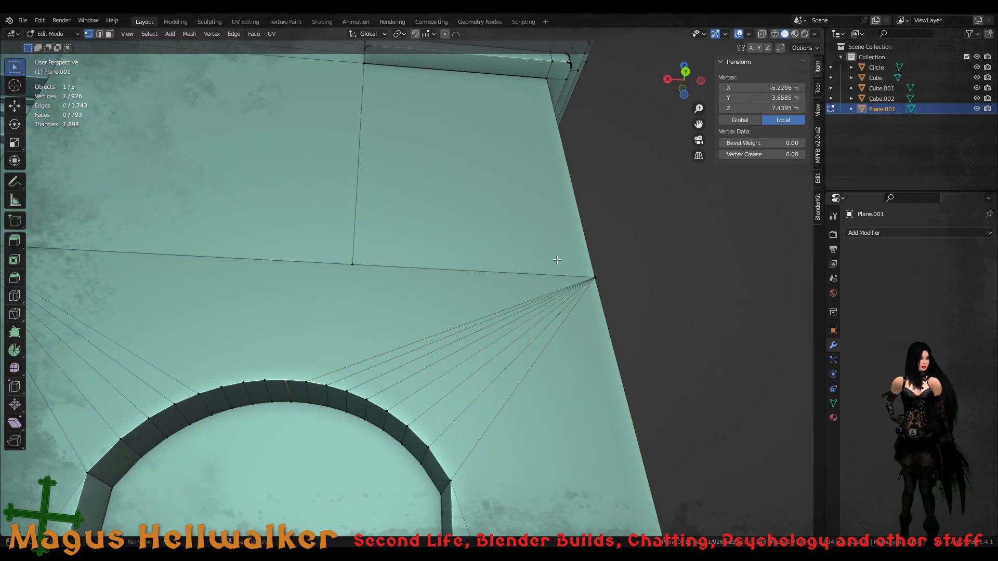
shift+click(595, 278)
key(f)
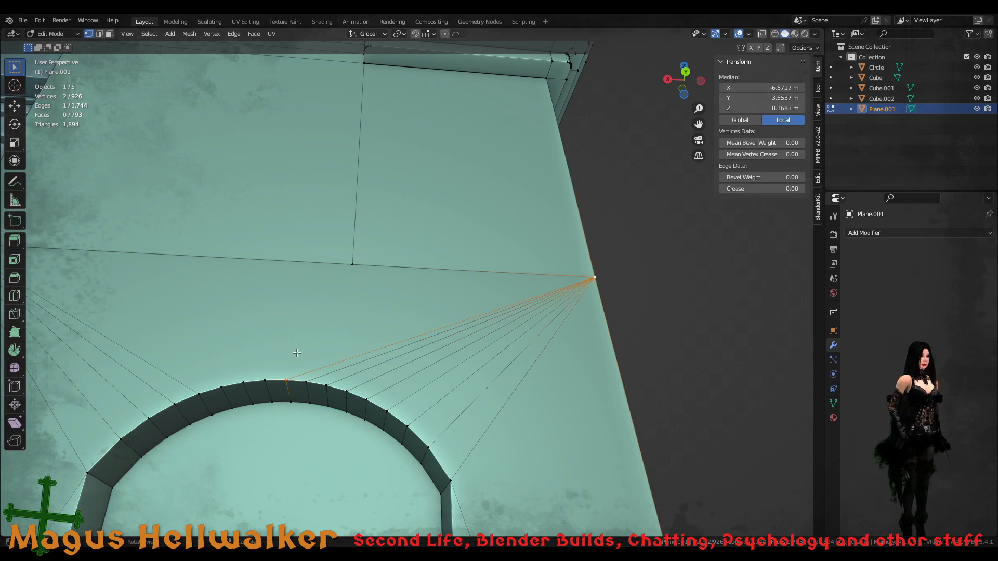
- Join the three unconnected arch vertices left of the crown to the wall's left corner vertex with new edges
middle_drag(246, 381, 320, 391)
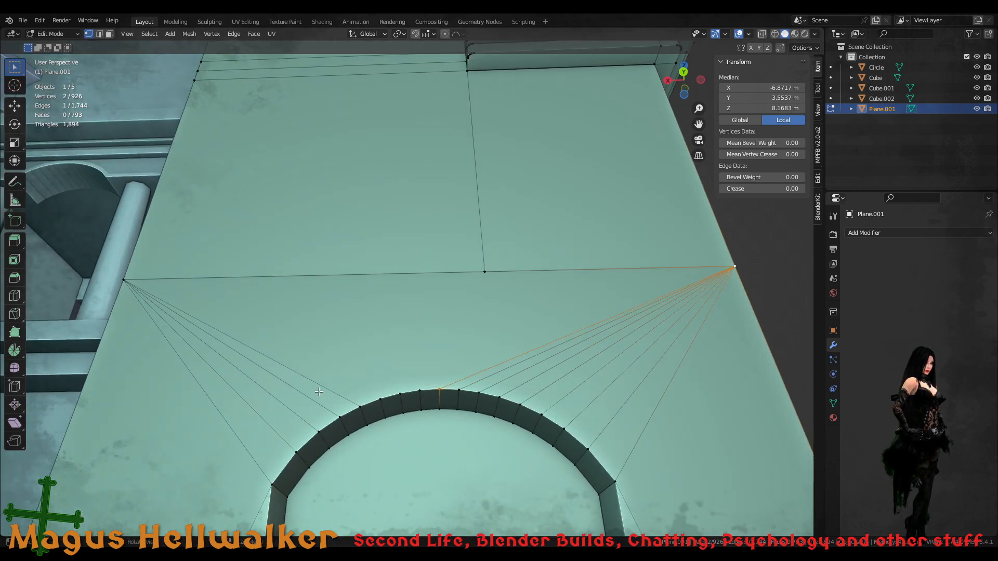
click(378, 398)
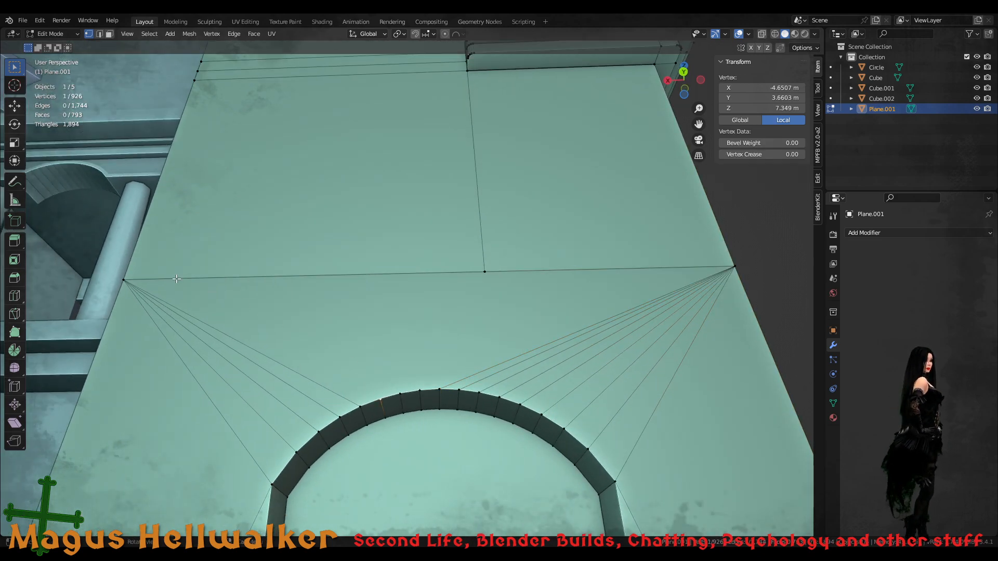
shift+click(123, 280)
key(f)
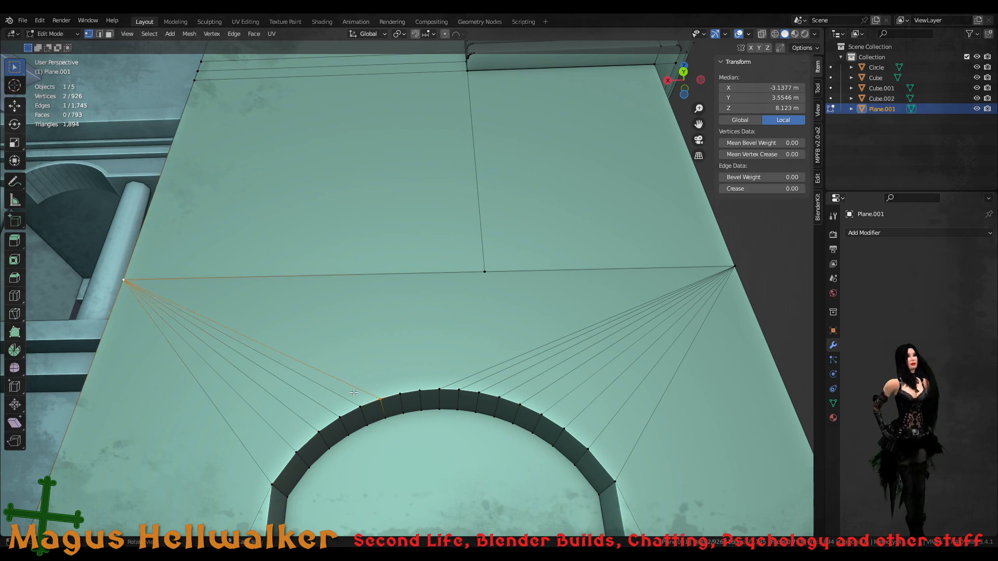
click(400, 391)
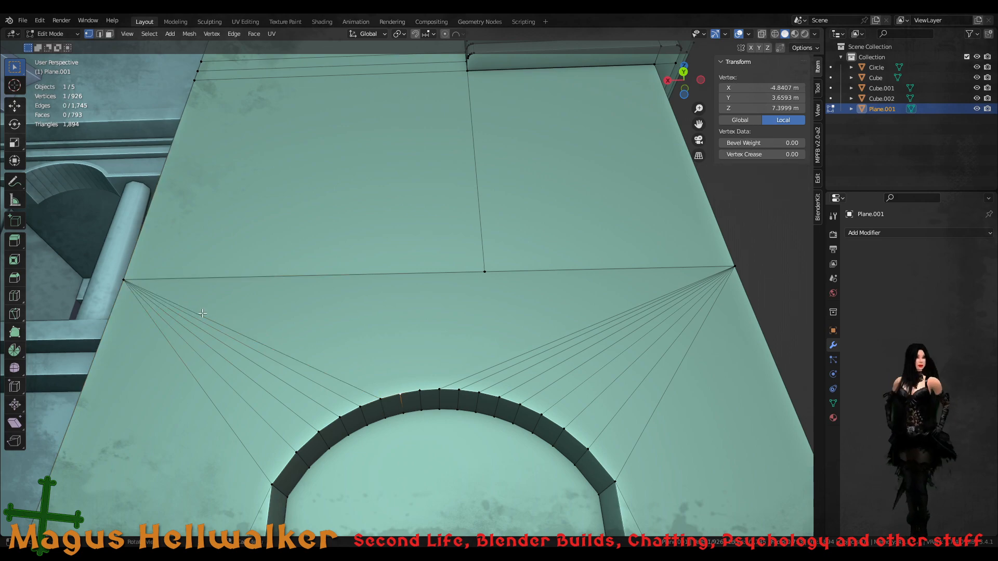
shift+click(136, 283)
key(f)
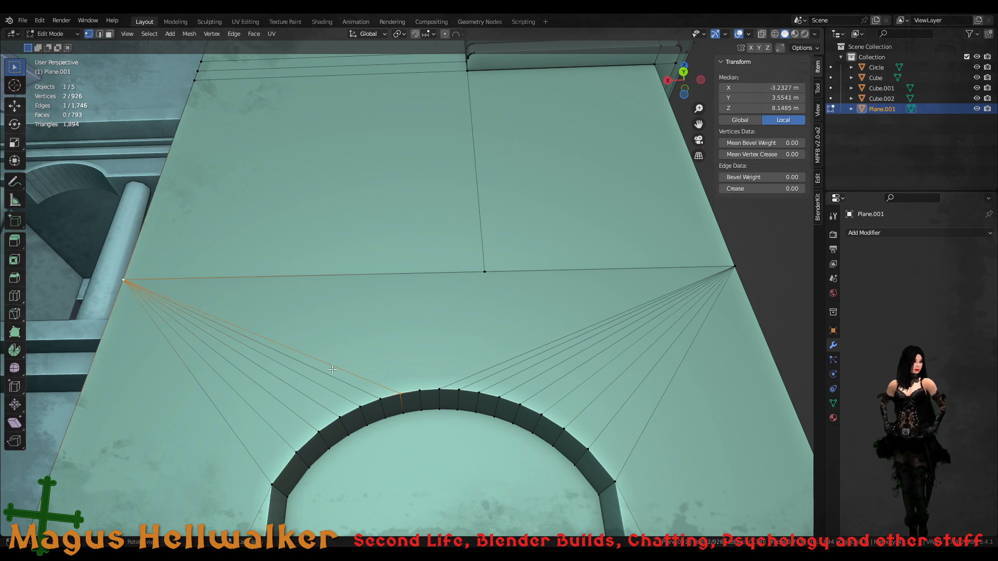
click(418, 387)
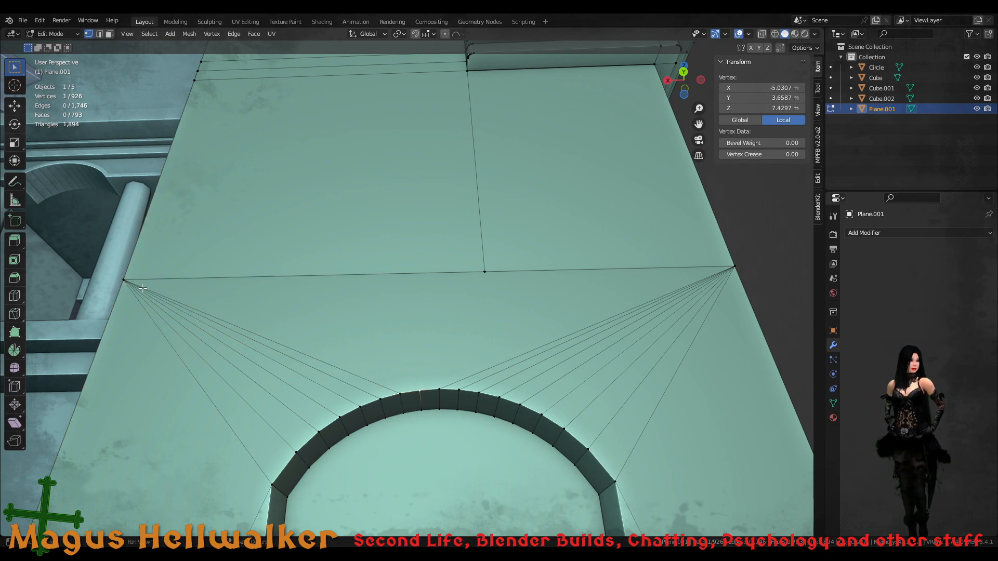
shift+click(123, 279)
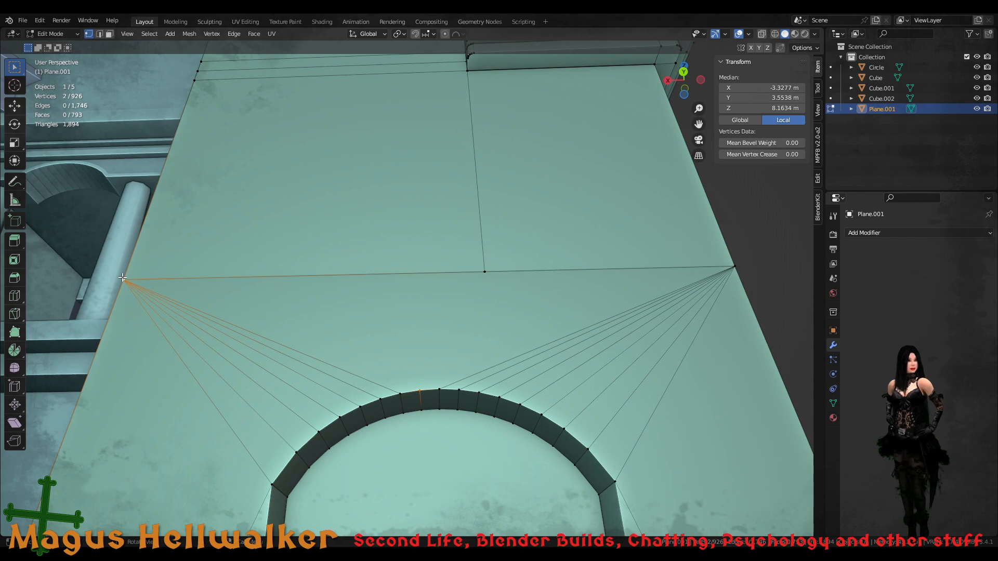
key(f)
- On the opposite wall, connect the horizontal edge's middle vertex to the arch's crown vertex and the crown's left-hand neighbour
scroll(488, 429, down, 7)
middle_drag(418, 404, 225, 391)
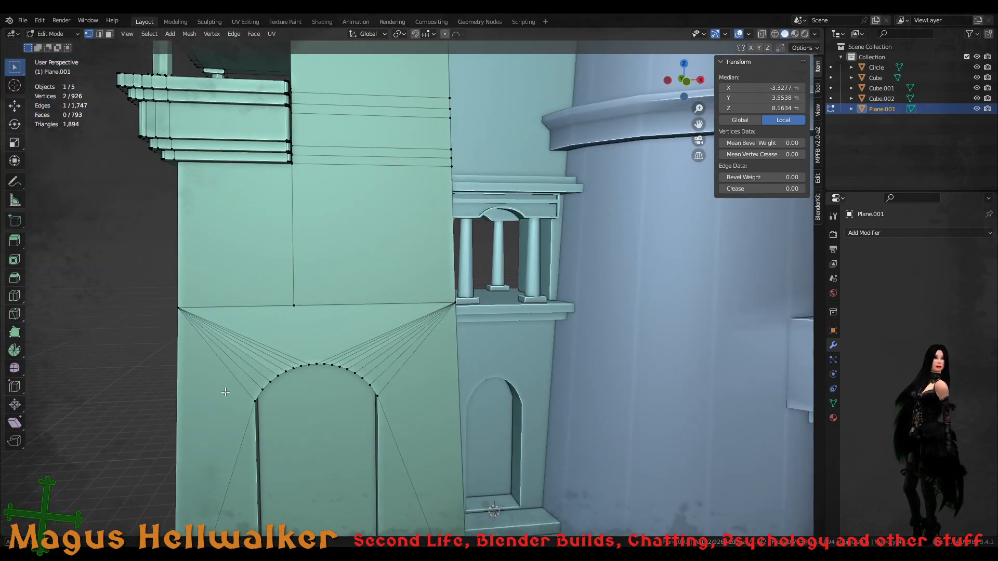
scroll(275, 404, up, 4)
shift+middle_drag(242, 449, 366, 348)
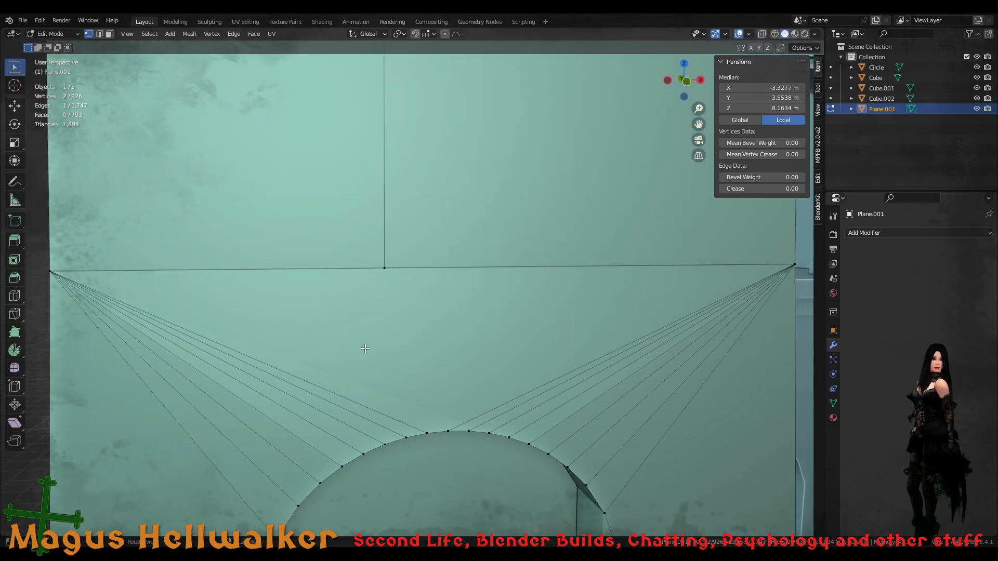
click(383, 272)
shift+click(426, 433)
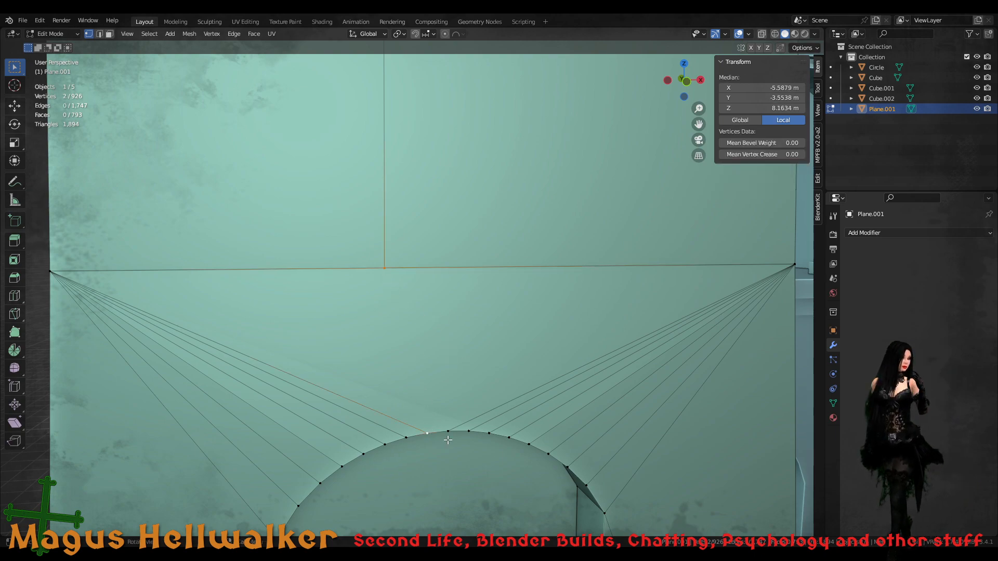
key(f)
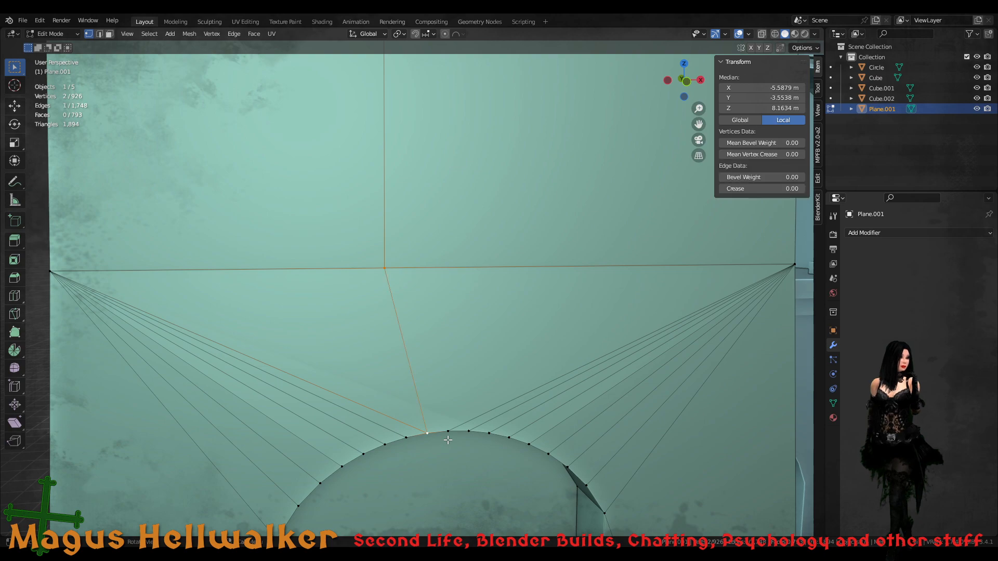
click(383, 270)
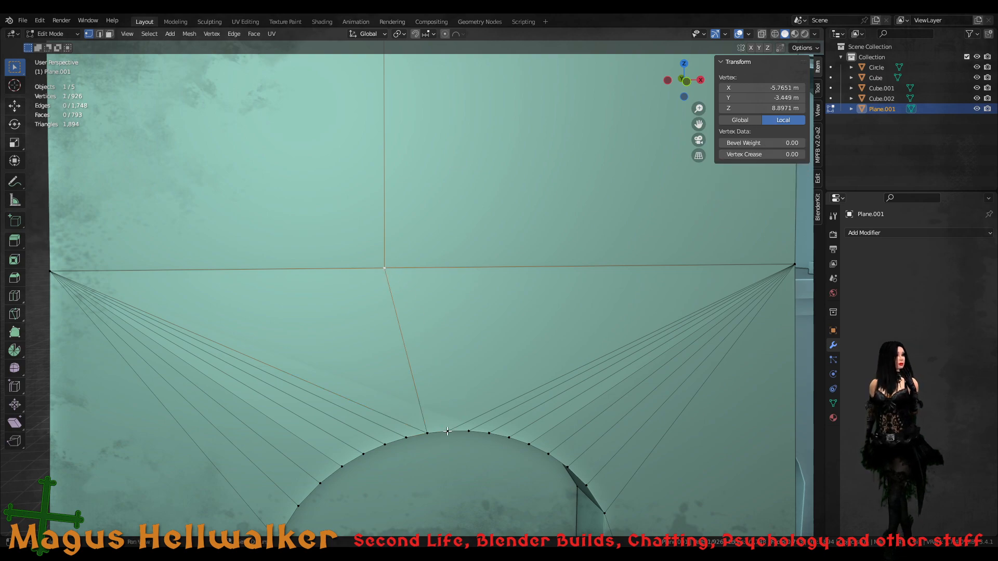
shift+click(447, 431)
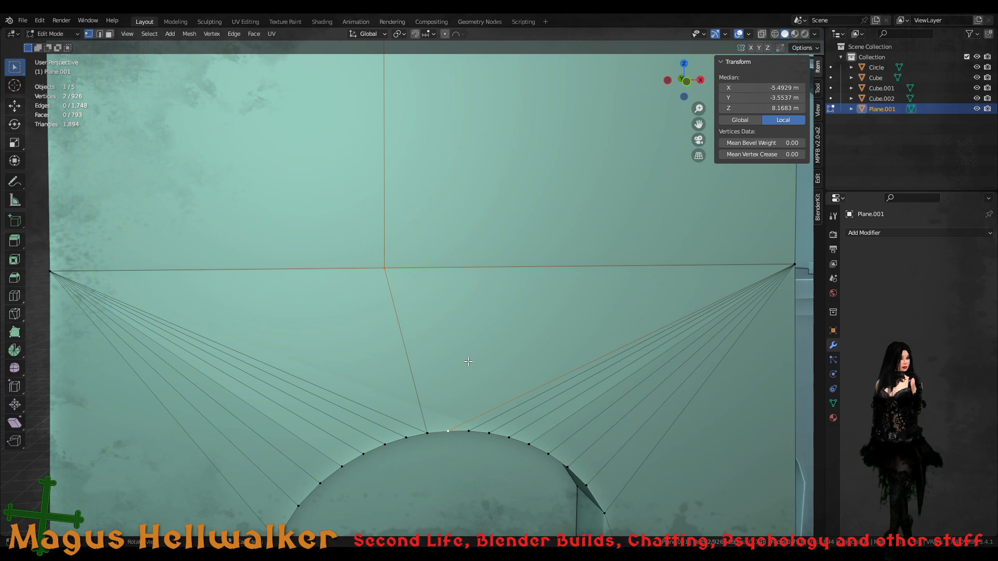
key(f)
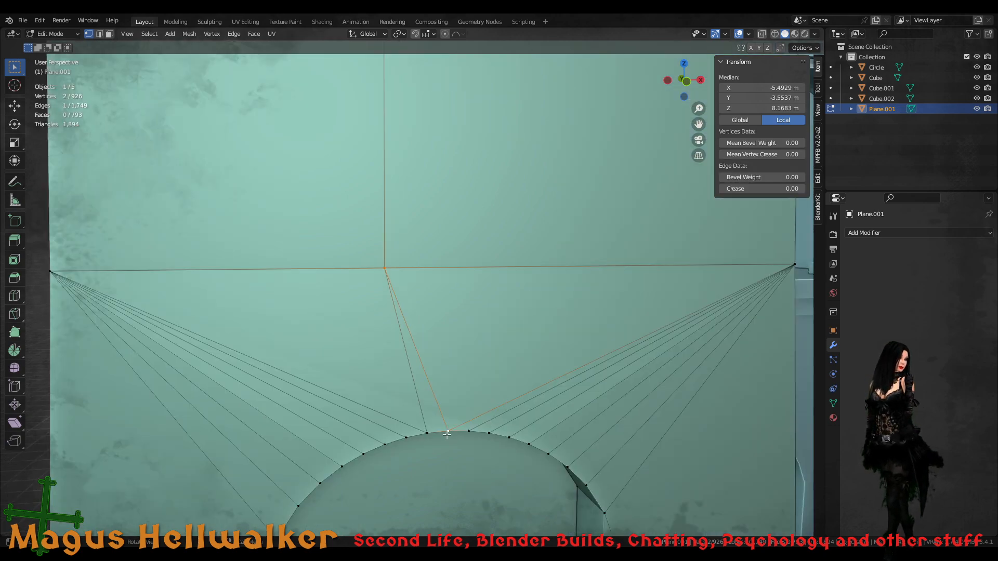
- Examine the edge fans above the arched doorways on the tower's neighbouring walls
middle_drag(467, 372, 451, 432)
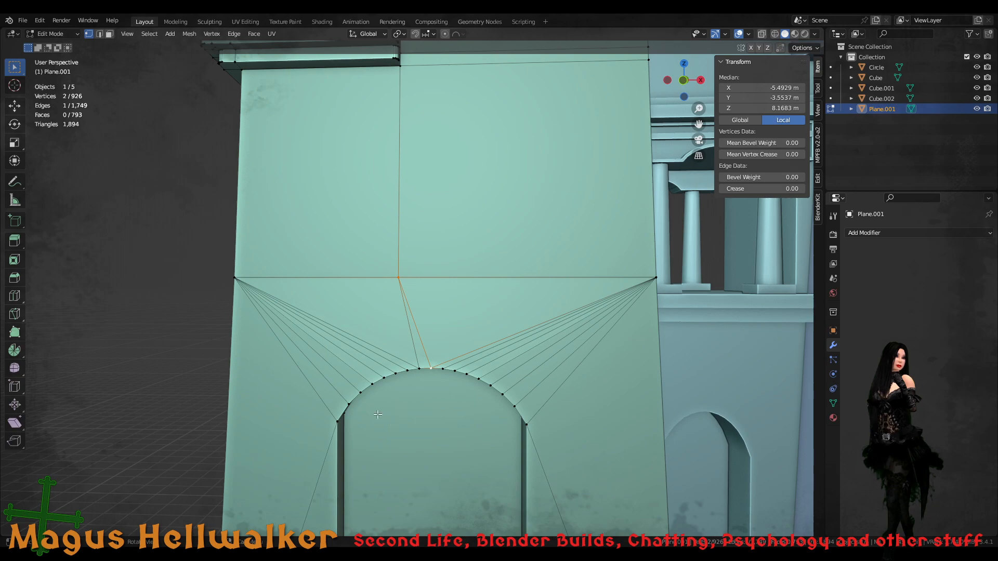
middle_drag(455, 464, 361, 424)
middle_drag(247, 414, 223, 417)
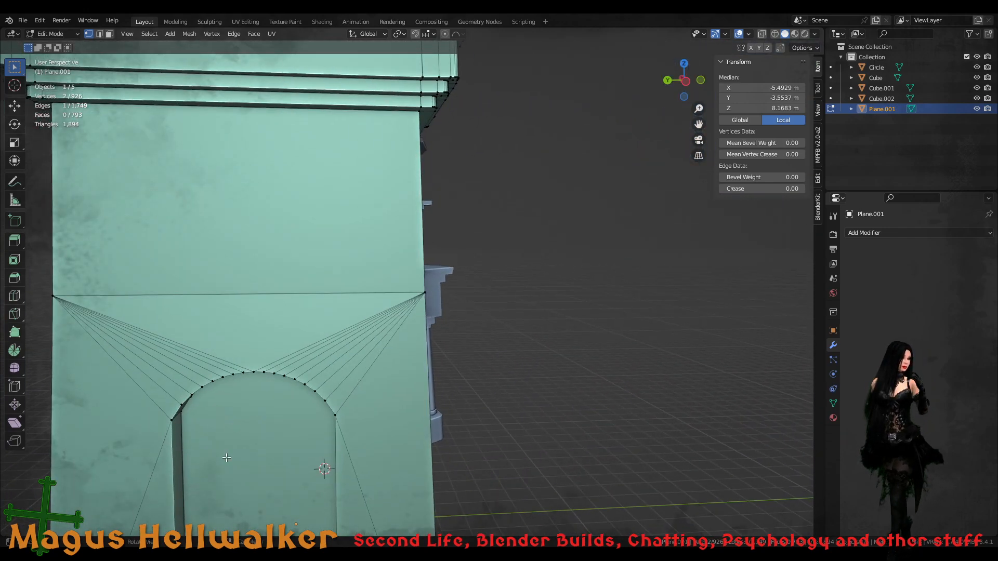
scroll(229, 457, down, 8)
scroll(239, 454, up, 4)
shift+middle_drag(251, 452, 305, 435)
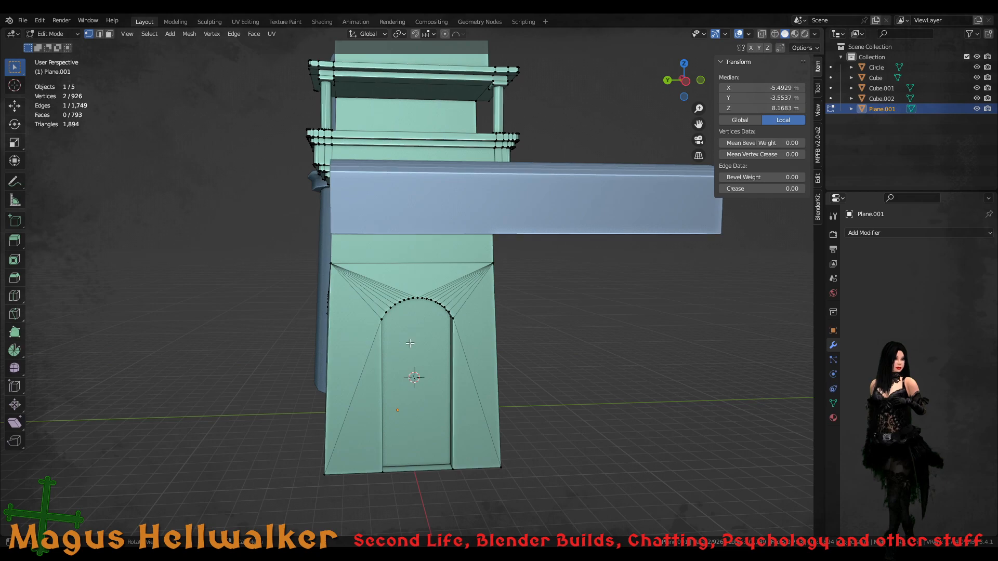
mouse_move(409, 343)
middle_down()
mouse_move(319, 336)
mouse_move(400, 340)
middle_up()
scroll(400, 341, up, 2)
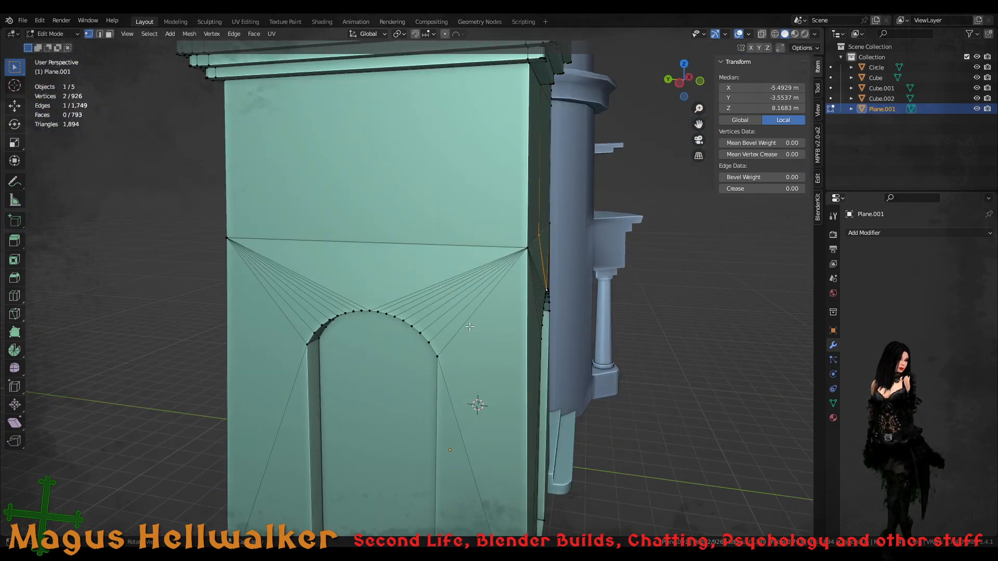
mouse_move(516, 314)
middle_down()
mouse_move(530, 311)
mouse_move(519, 307)
middle_up()
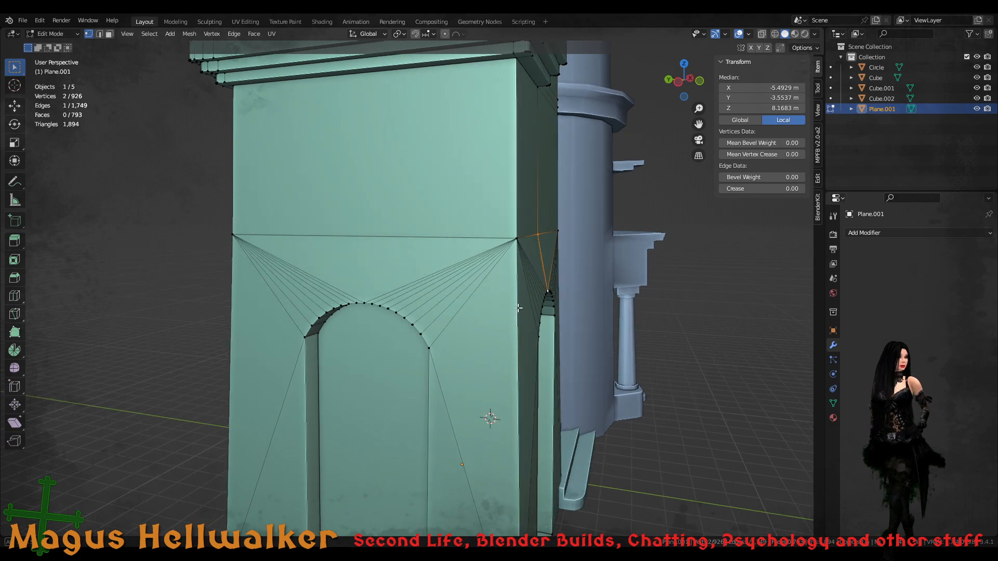
key(2)
shift+click(463, 239)
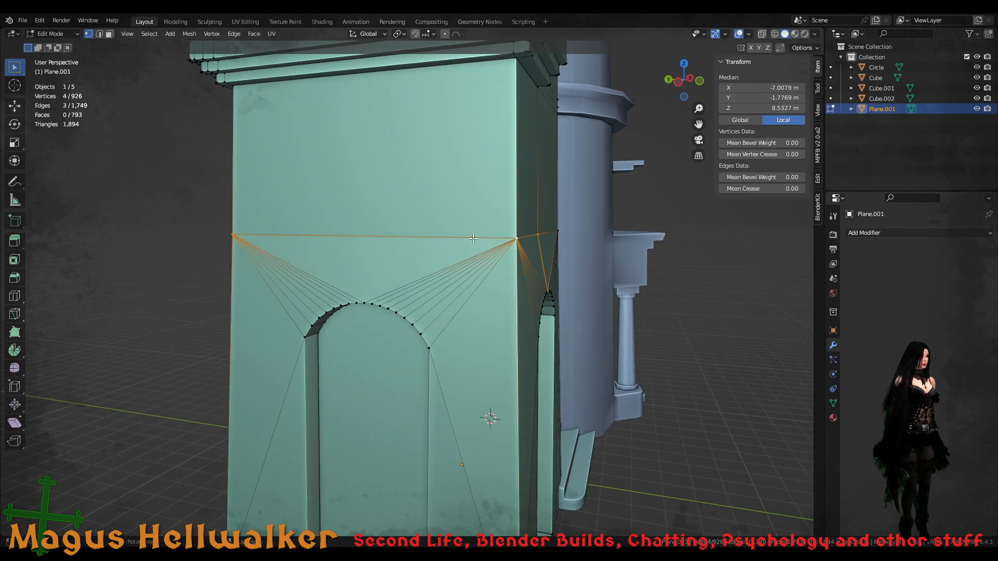
click(492, 247)
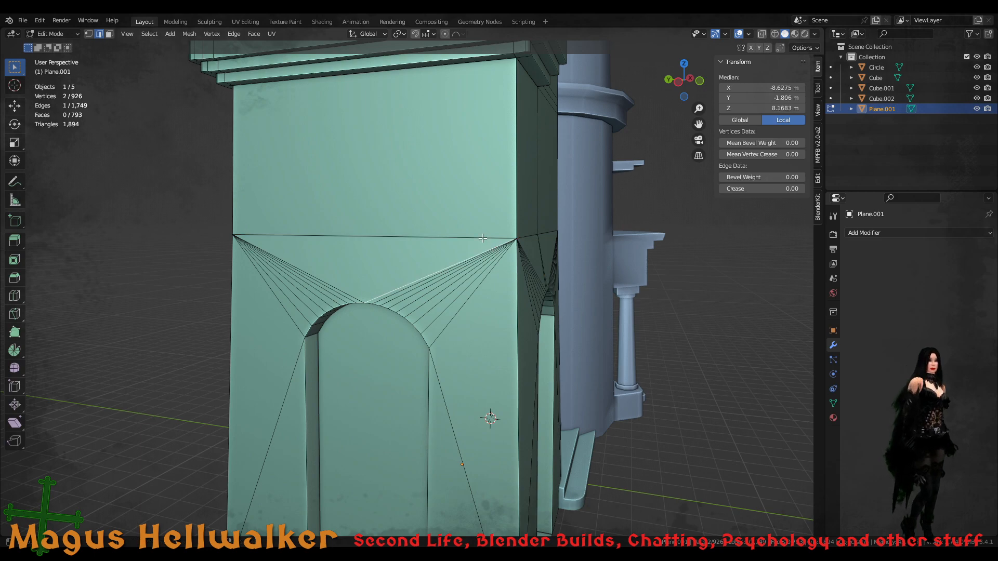
shift+click(488, 238)
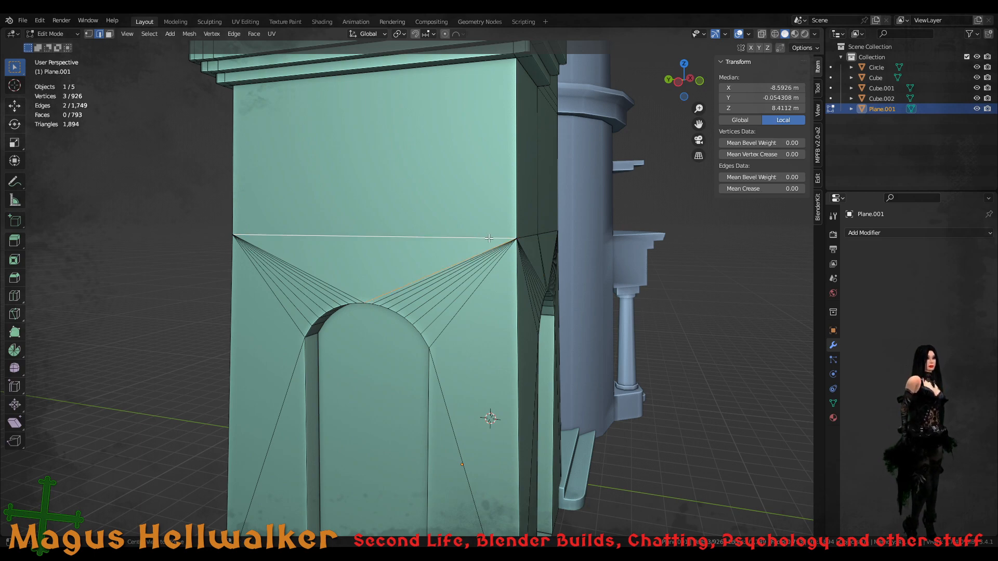
shift+click(489, 238)
shift+click(488, 238)
click(489, 237)
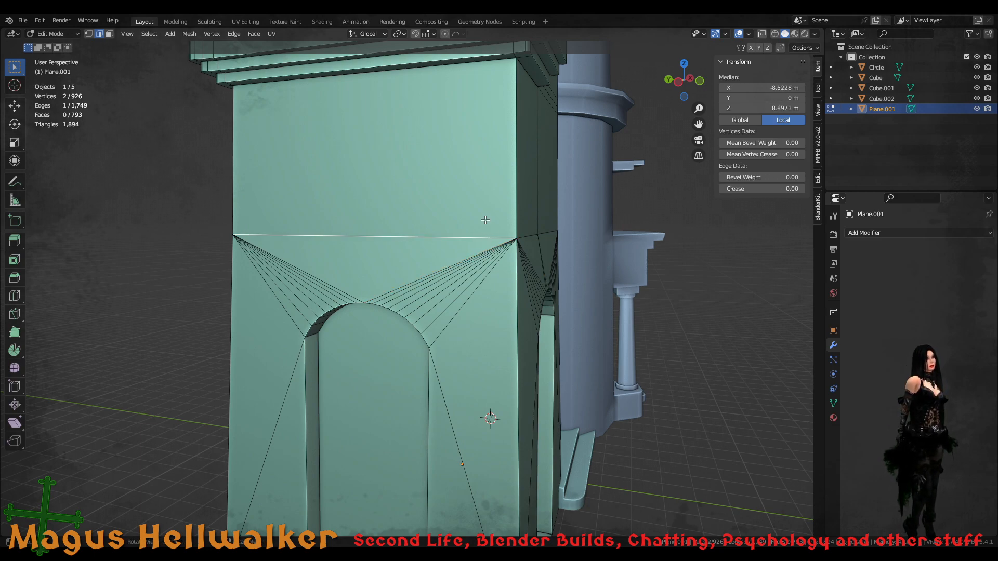
shift+click(534, 234)
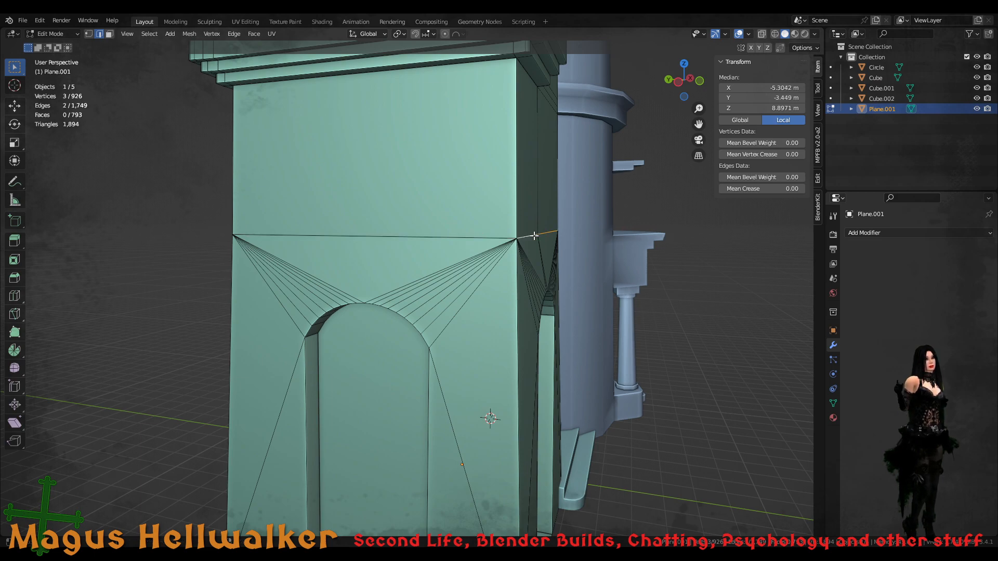
shift+click(483, 239)
middle_drag(484, 240, 511, 270)
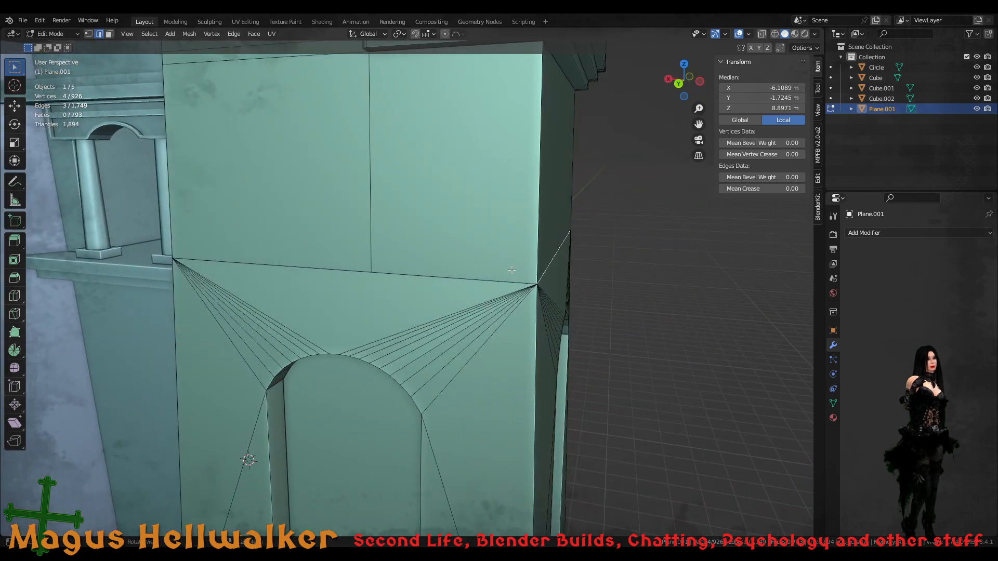
shift+click(436, 276)
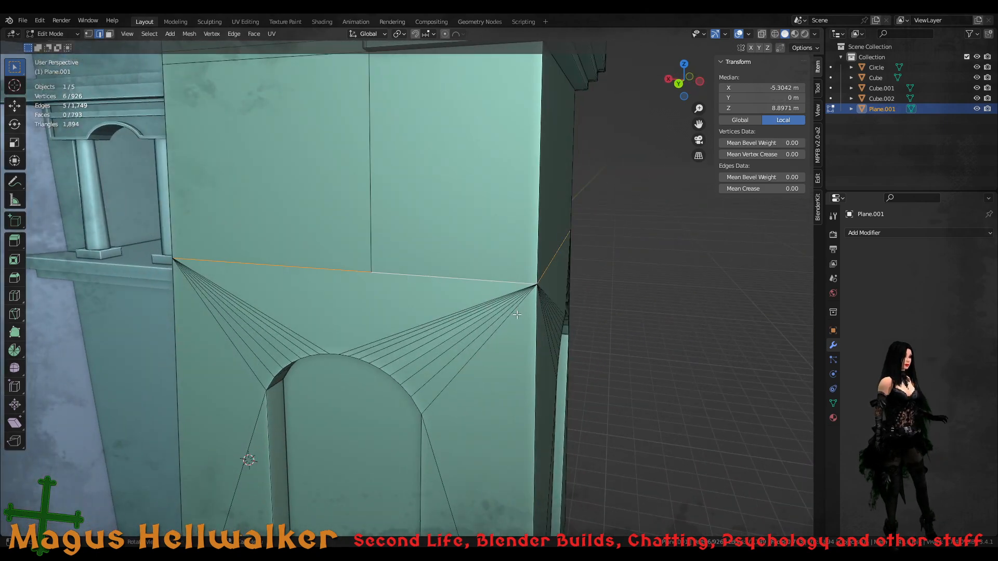
middle_drag(485, 355, 460, 279)
key(1)
key(alt+a)
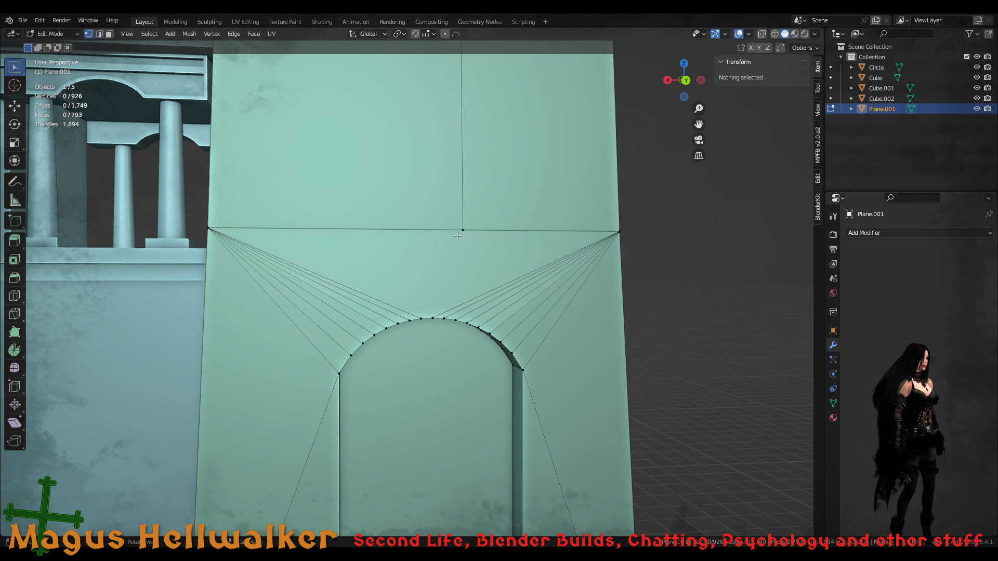
- On the wall still lacking centre links, join the horizontal edge's middle vertex to the arch's crown vertex and its left-hand neighbour
click(462, 229)
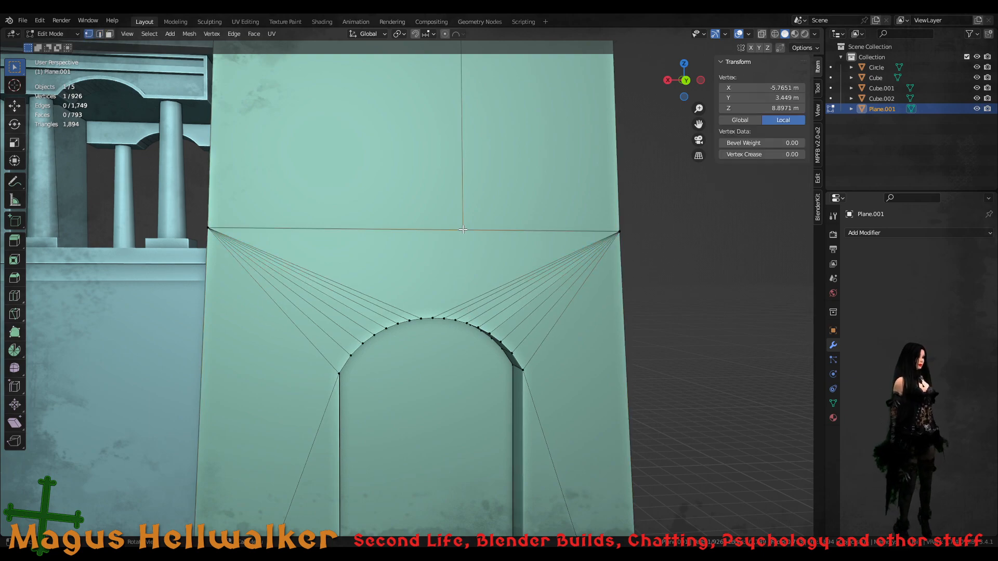
shift+click(419, 320)
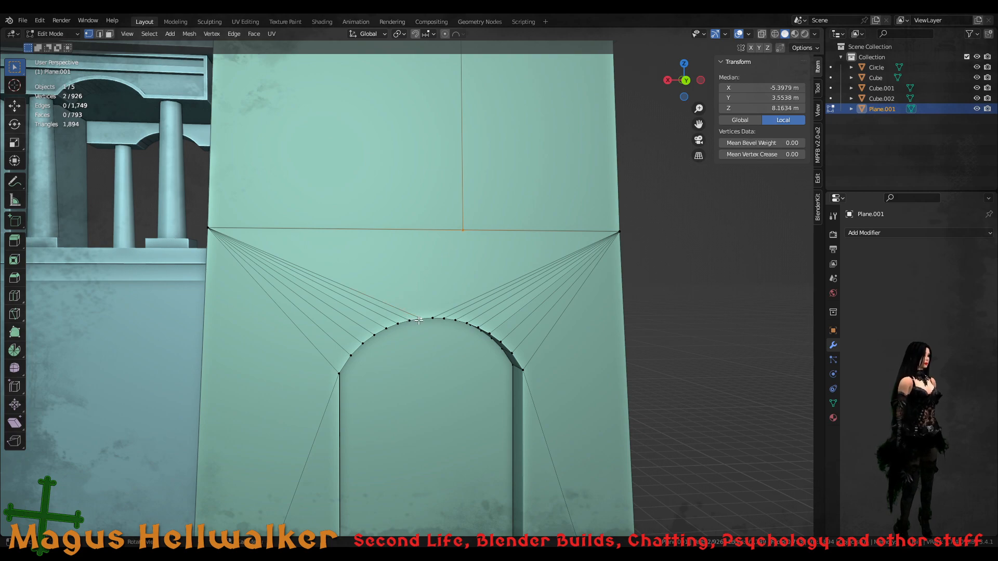
key(f)
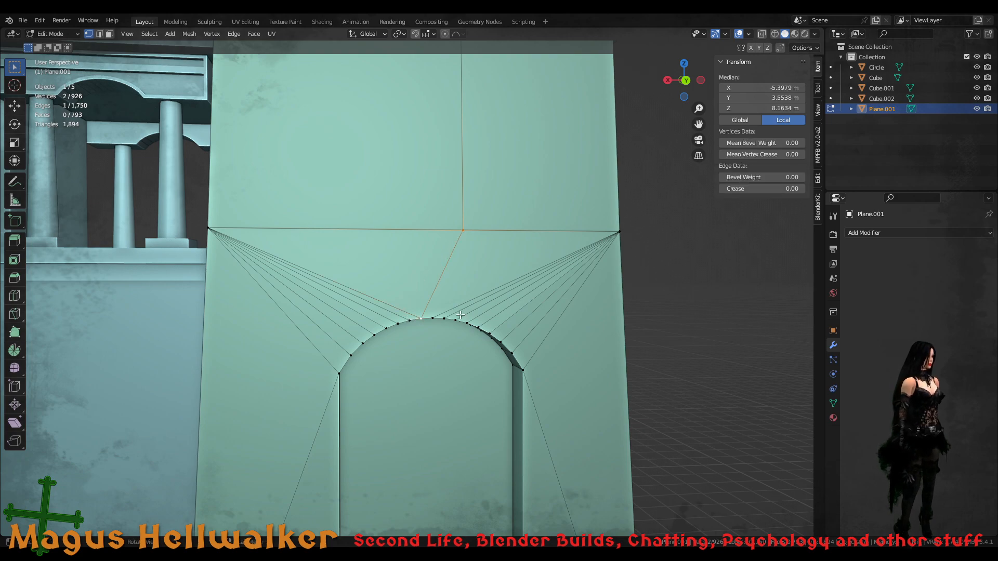
click(464, 230)
shift+click(431, 318)
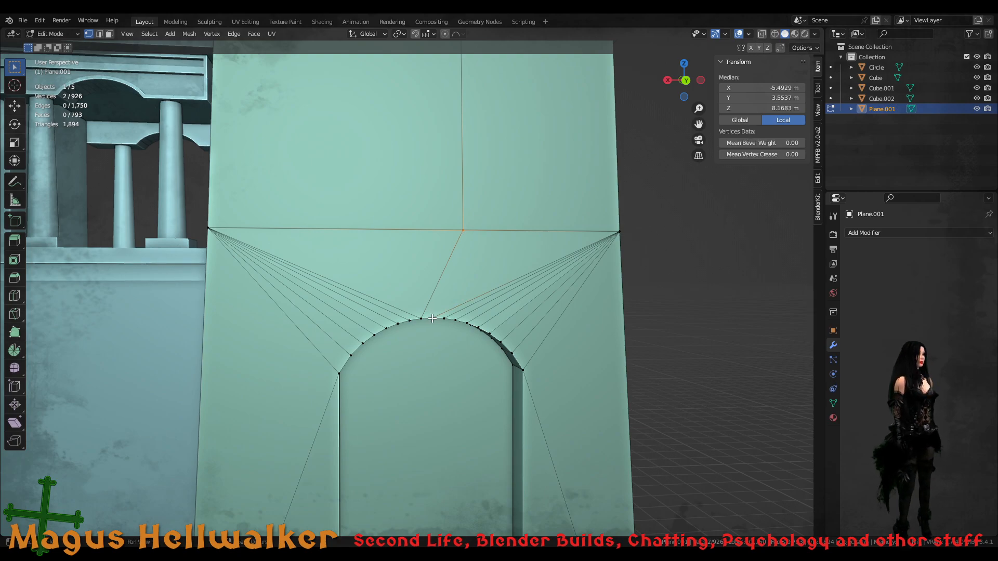
key(f)
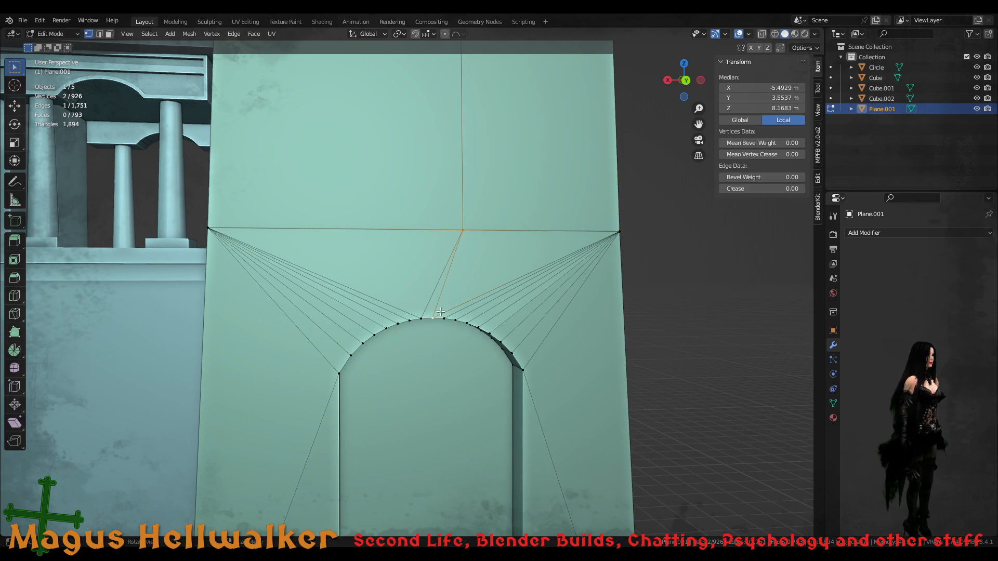
- Select the horizontal edge ring around the tower above the doorways and scale it by 1.075 in X and Y, excluding Z
middle_drag(440, 312, 488, 253)
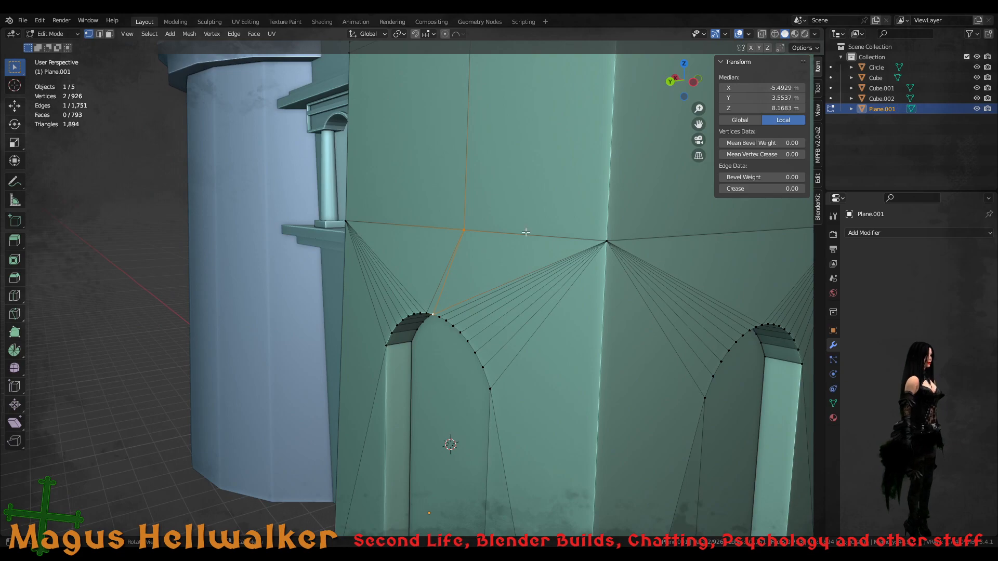
key(2)
click(504, 233)
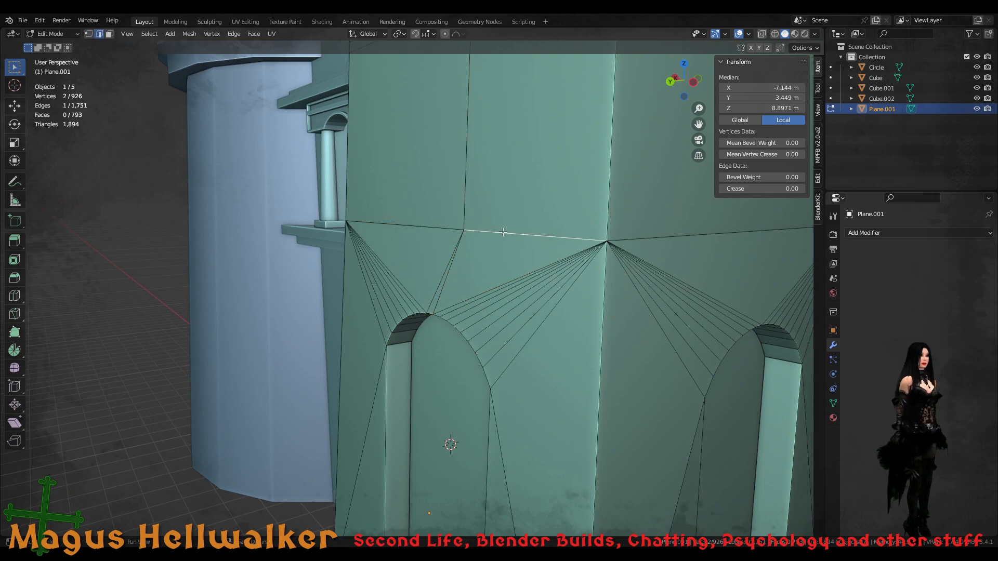
shift+click(447, 228)
shift+click(660, 237)
scroll(662, 249, down, 4)
middle_drag(666, 260, 496, 281)
shift+click(476, 285)
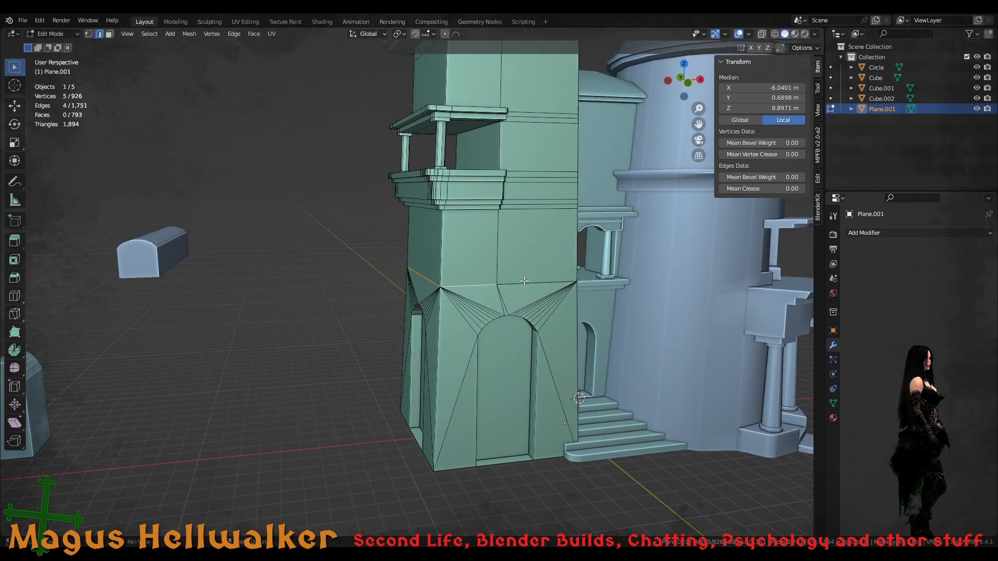
shift+click(535, 284)
middle_drag(555, 291, 513, 297)
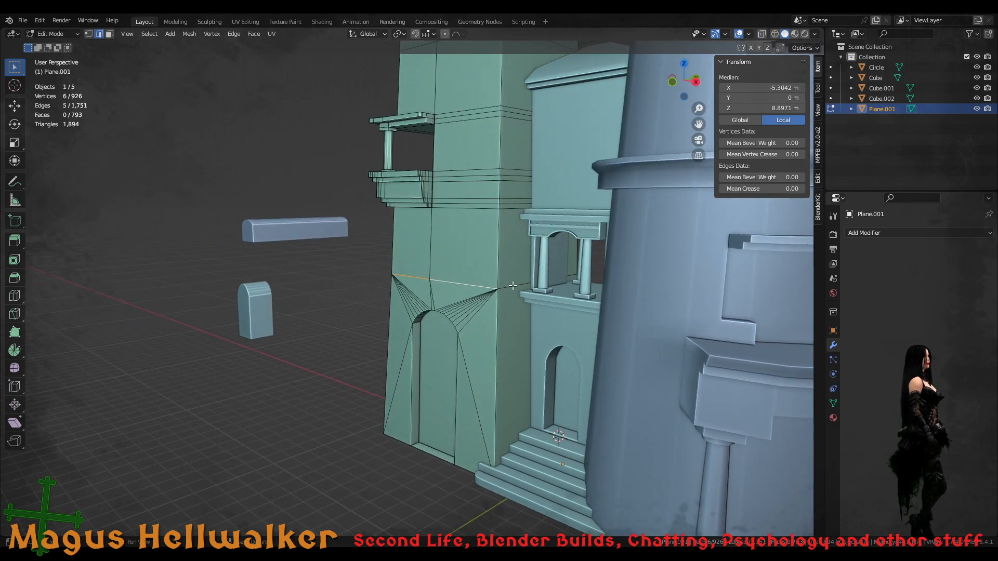
shift+click(512, 286)
scroll(476, 347, up, 4)
middle_drag(479, 352, 553, 344)
middle_drag(546, 346, 540, 347)
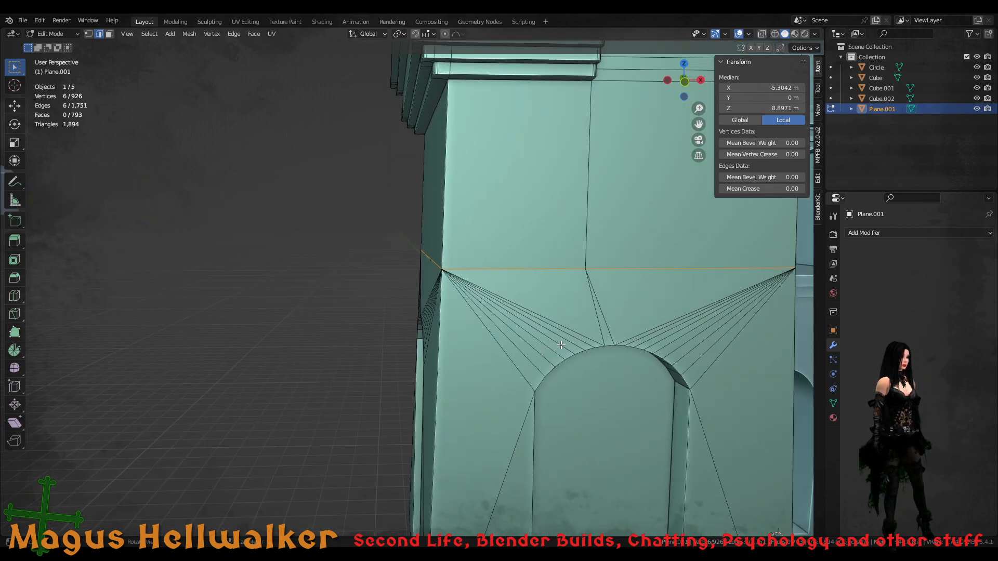
scroll(590, 335, down, 3)
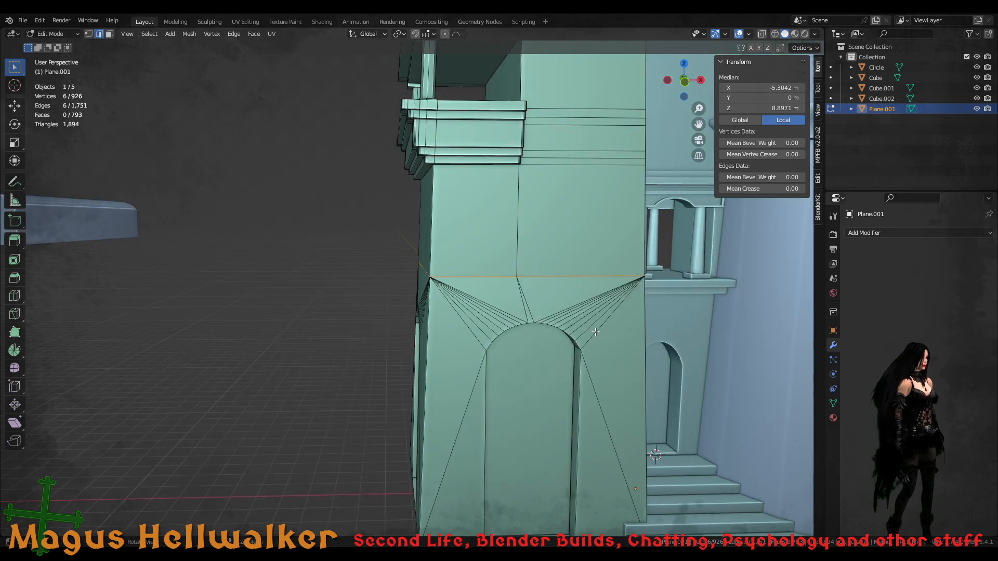
key(s)
key(shift+z)
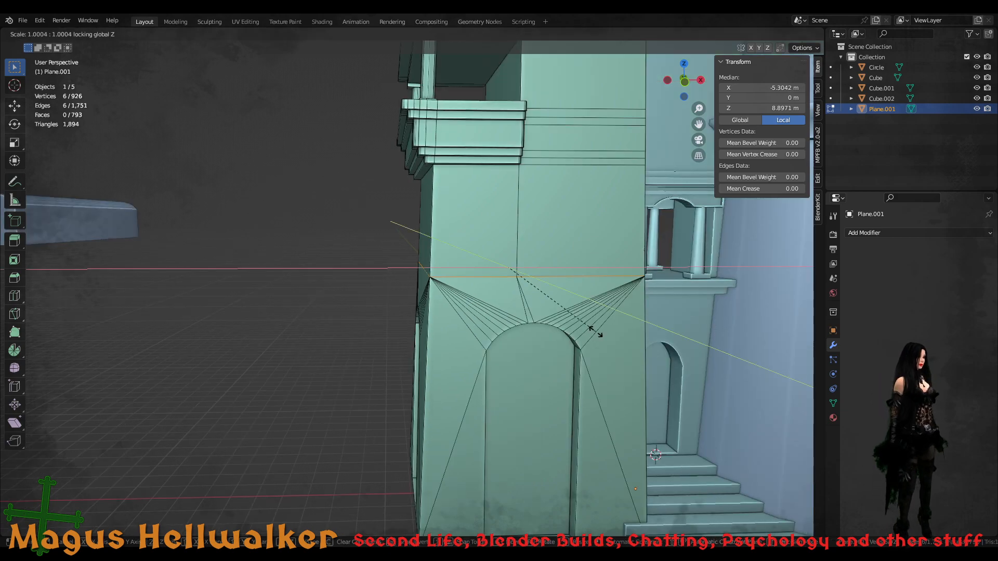
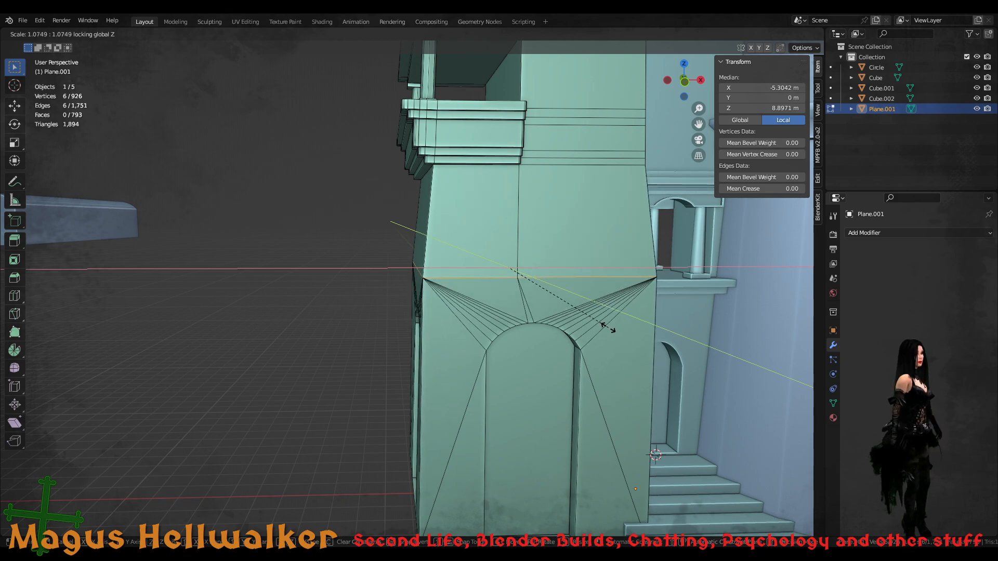
click(607, 327)
- Examine the tower's flared wall profile and the shading above the arched doorway in Object Mode
scroll(571, 385, down, 4)
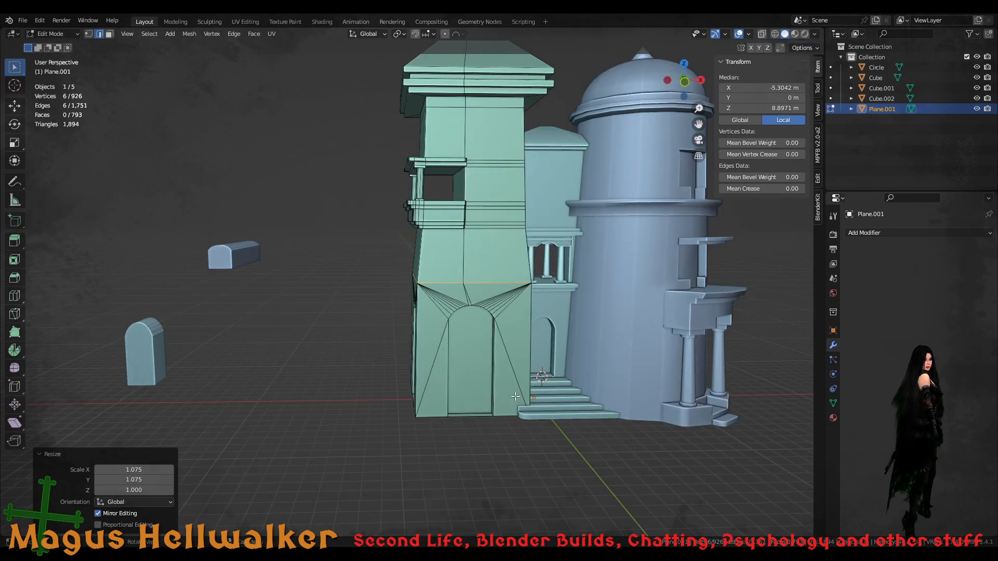
scroll(516, 396, up, 1)
middle_drag(465, 379, 451, 402)
key(Tab)
scroll(528, 390, up, 3)
click(335, 369)
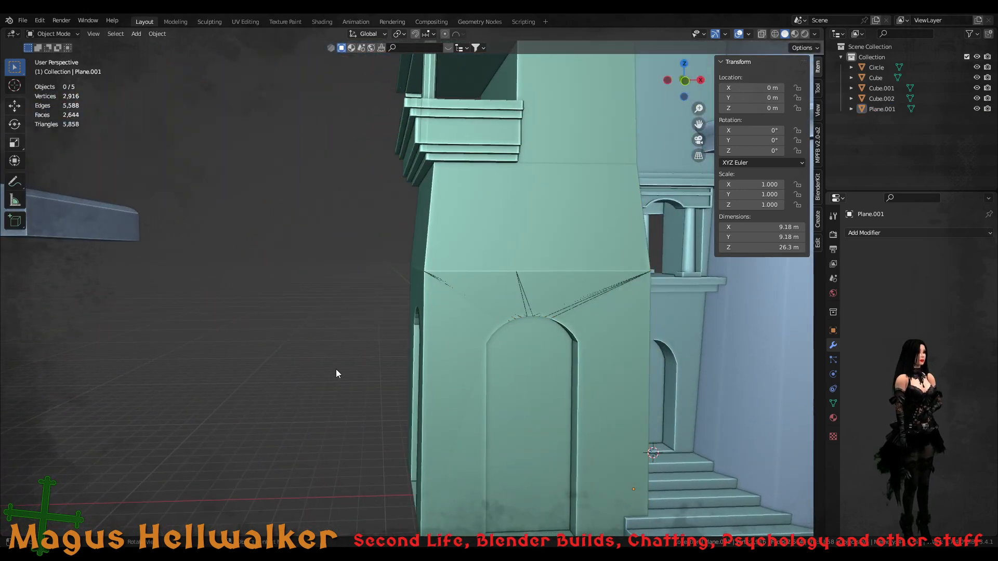
click(464, 345)
scroll(470, 379, up, 3)
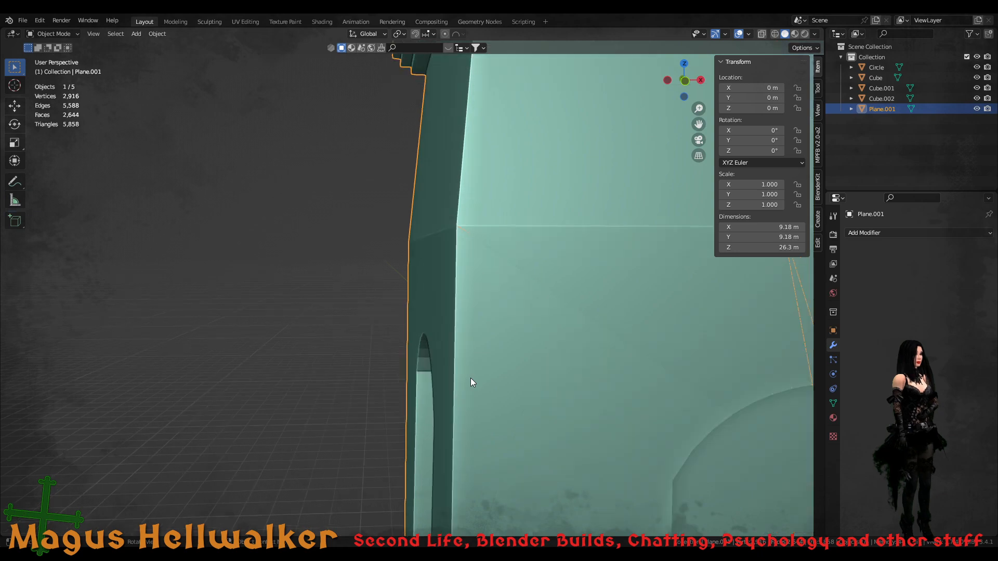
scroll(537, 388, down, 2)
middle_drag(537, 389, 513, 364)
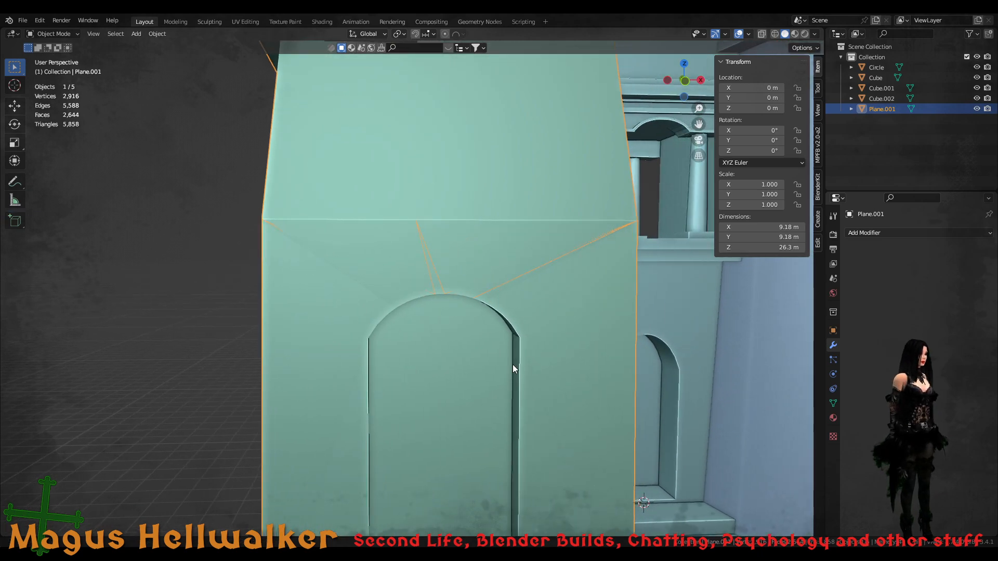
scroll(487, 370, down, 2)
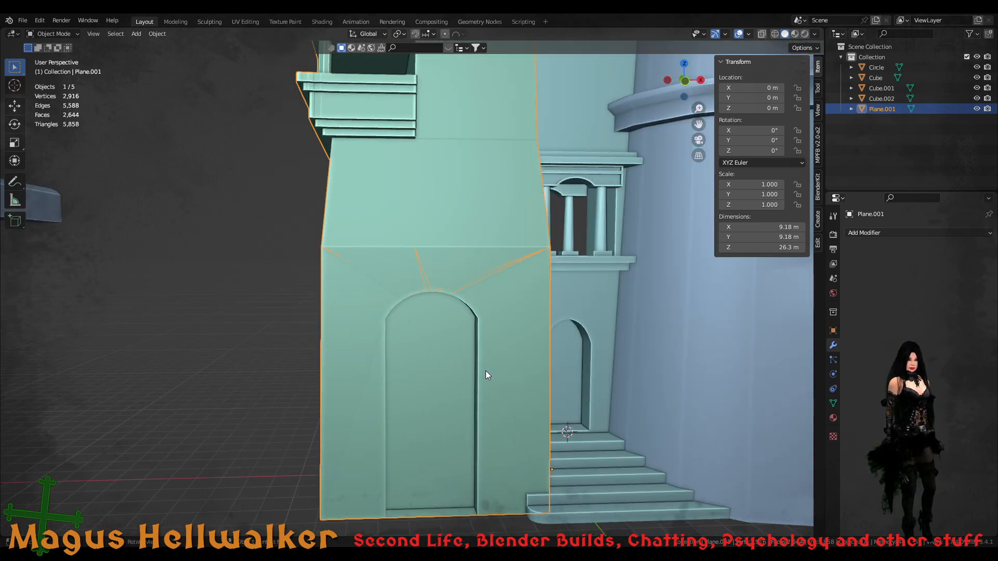
- Select the tower's entire mesh in Edit Mode and delete its loose vertices and edges
key(Tab)
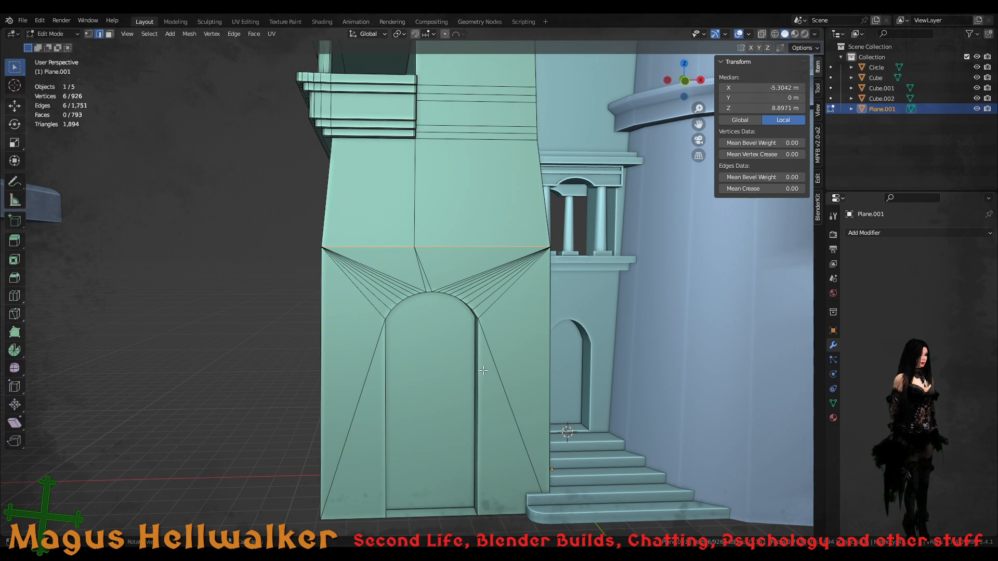
key(a)
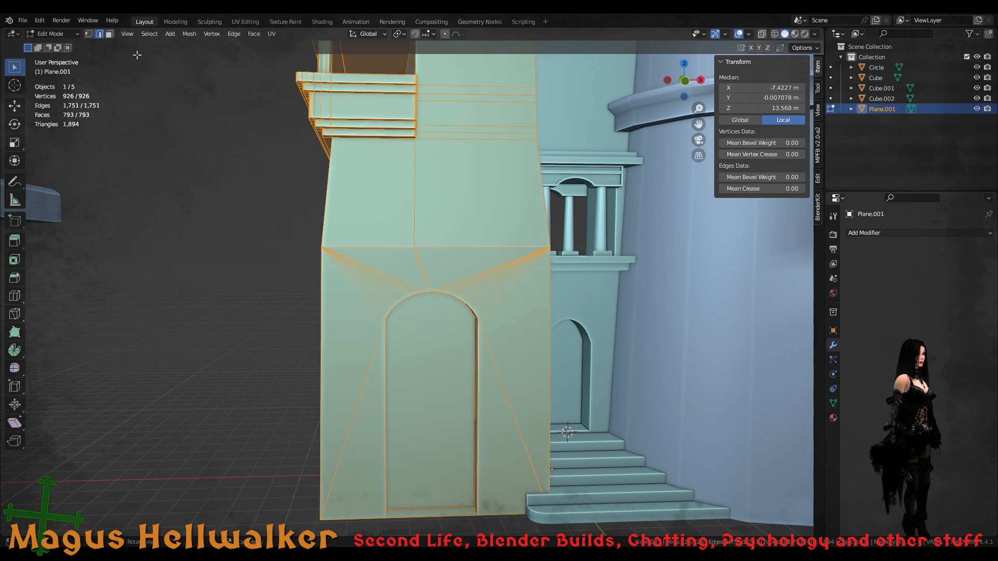
click(155, 36)
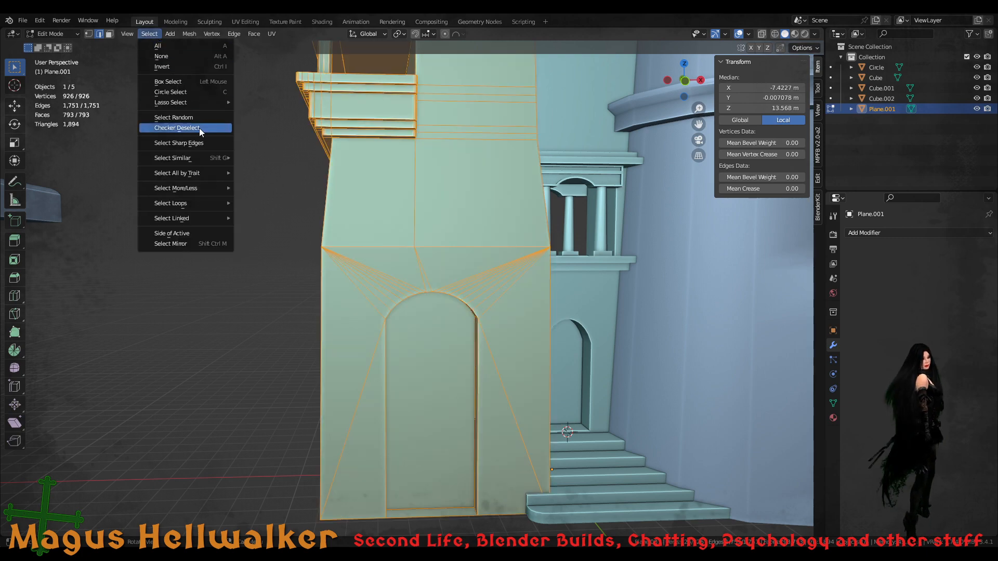
click(184, 33)
mouse_move(246, 275)
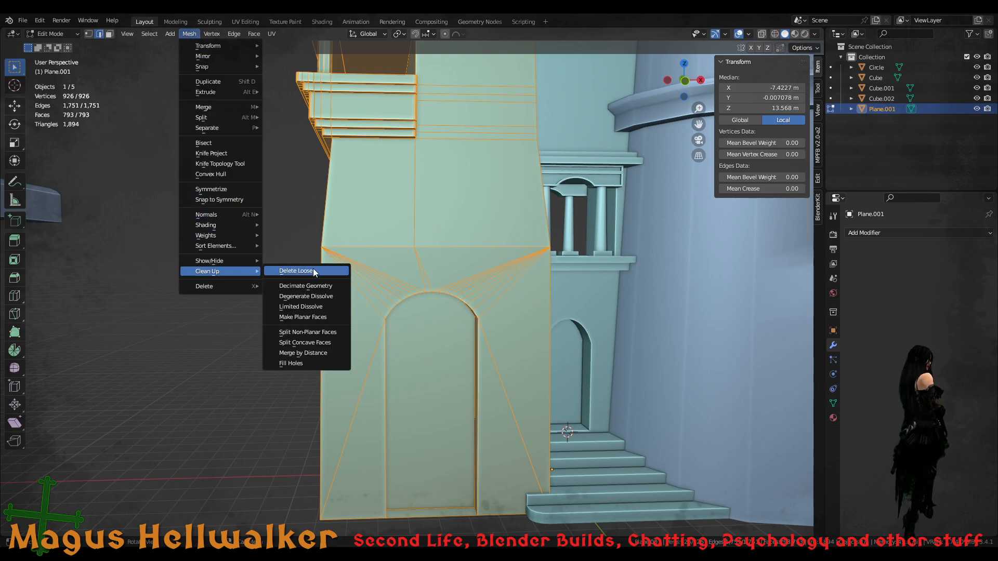
click(296, 270)
- Examine the wall shading and the edge fans around the arched doorways from several sides, in Object and Edit Mode
scroll(379, 362, down, 6)
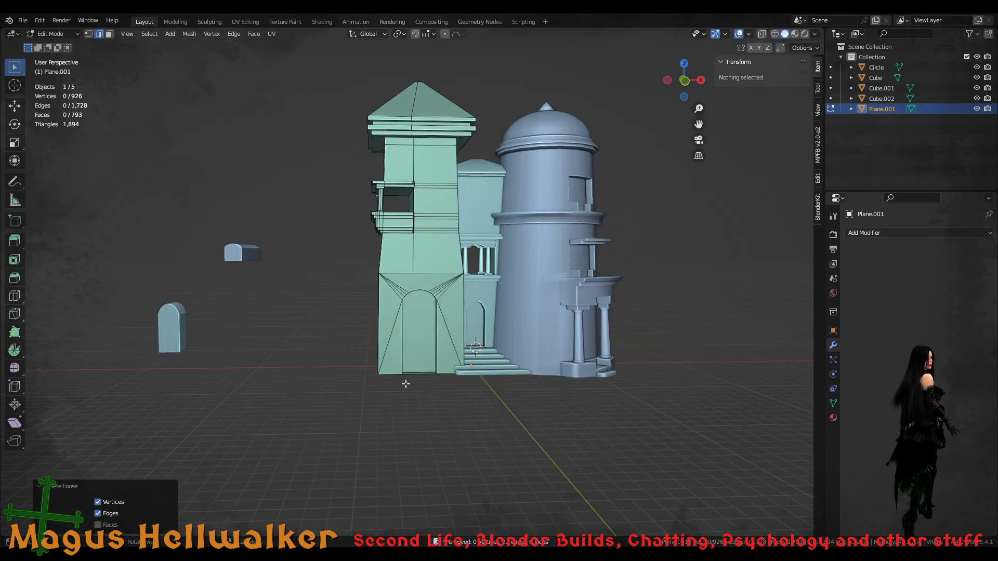
scroll(407, 382, up, 6)
middle_drag(413, 362, 642, 348)
key(Tab)
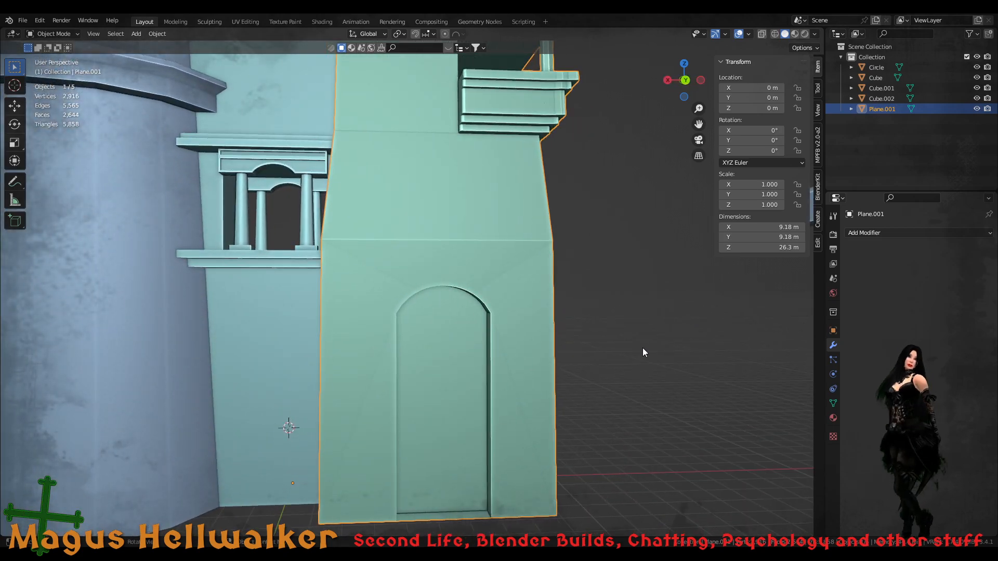
key(Tab)
scroll(541, 398, up, 6)
scroll(541, 398, down, 7)
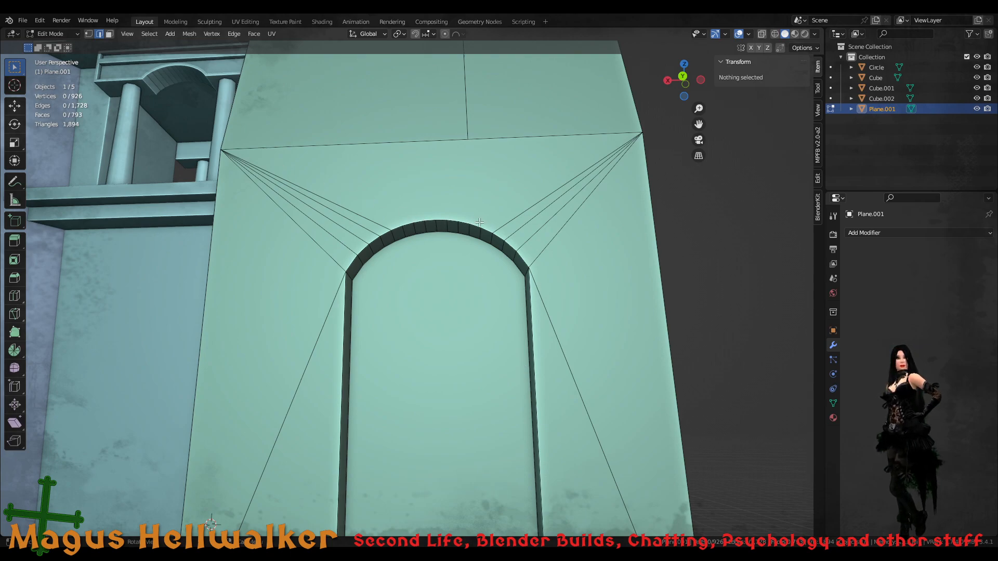
scroll(481, 301, down, 5)
middle_drag(481, 301, 381, 344)
scroll(299, 335, up, 2)
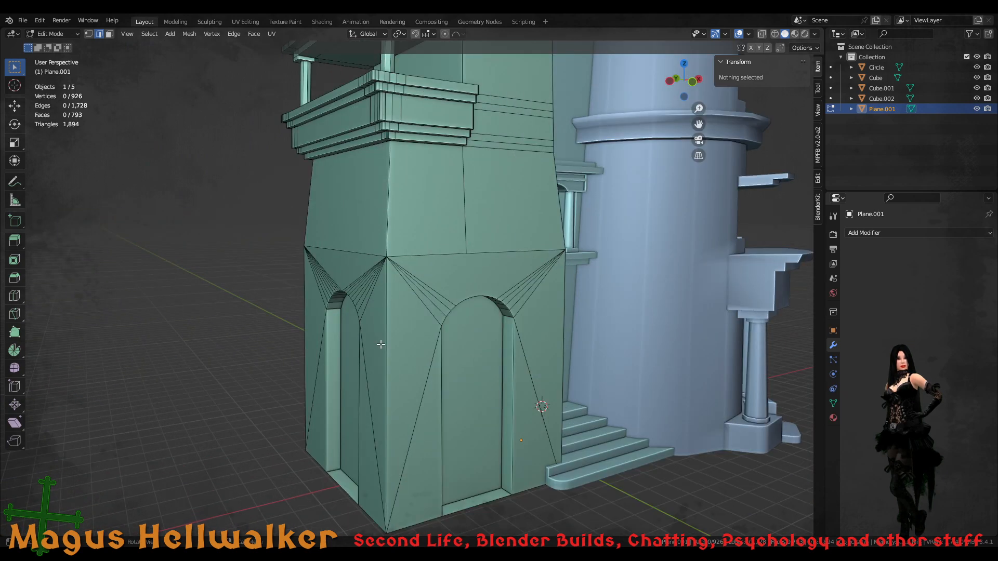
scroll(381, 345, up, 2)
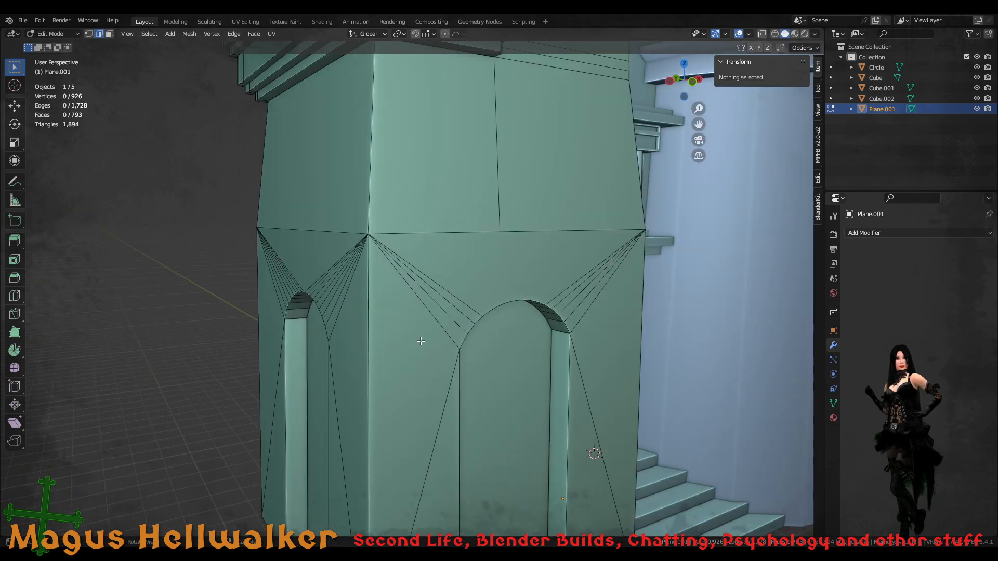
- Examine the whole building and the square tower's doorway walls from several sides in Object Mode, with nothing selected
key(Tab)
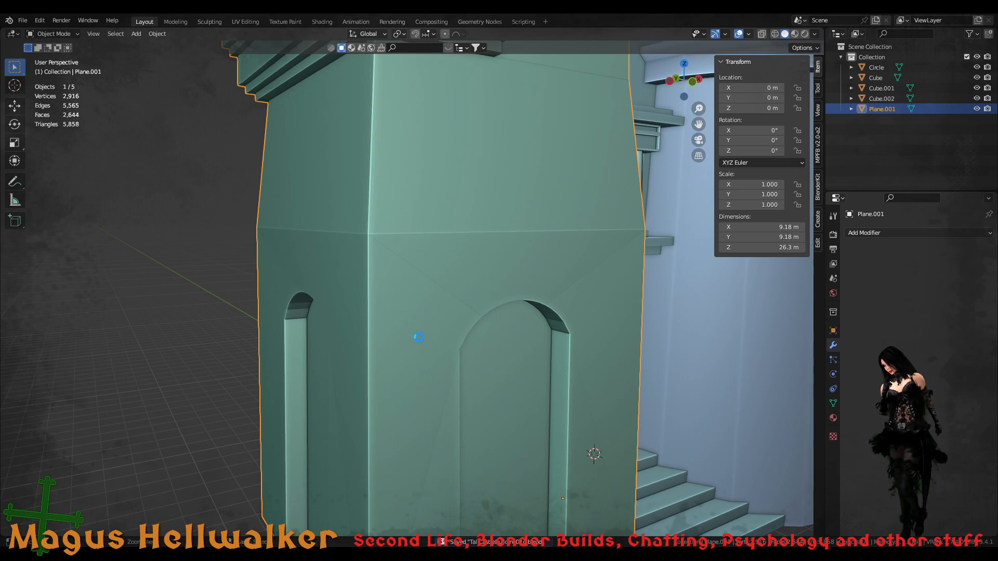
scroll(445, 380, down, 6)
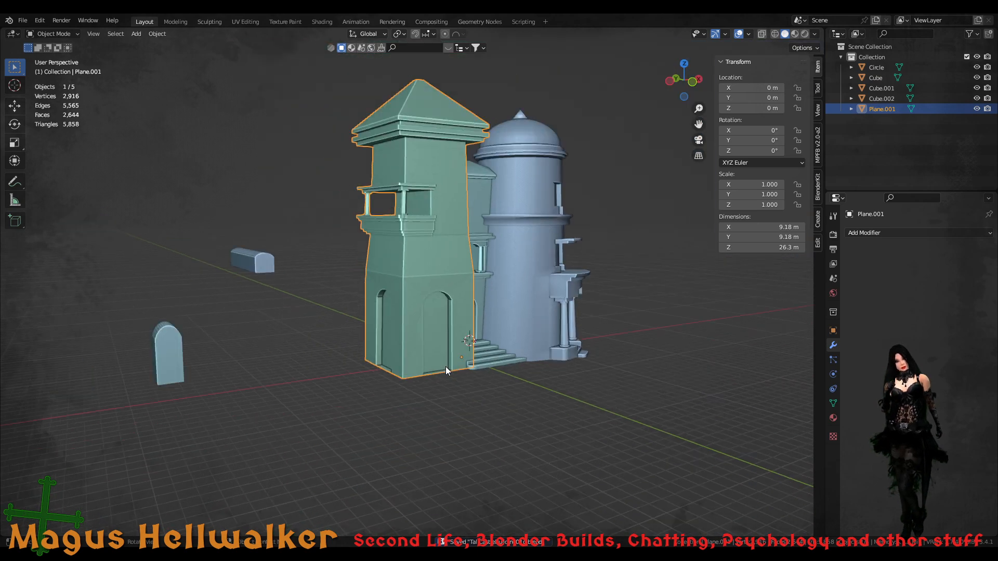
middle_drag(450, 328, 396, 326)
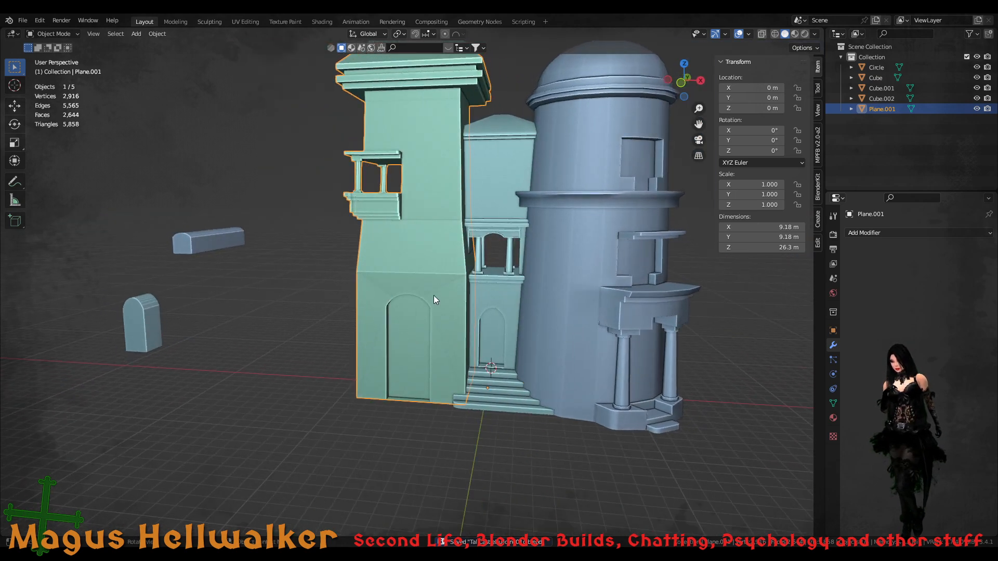
scroll(434, 296, down, 2)
scroll(433, 292, up, 2)
middle_drag(457, 252, 448, 276)
scroll(431, 348, up, 5)
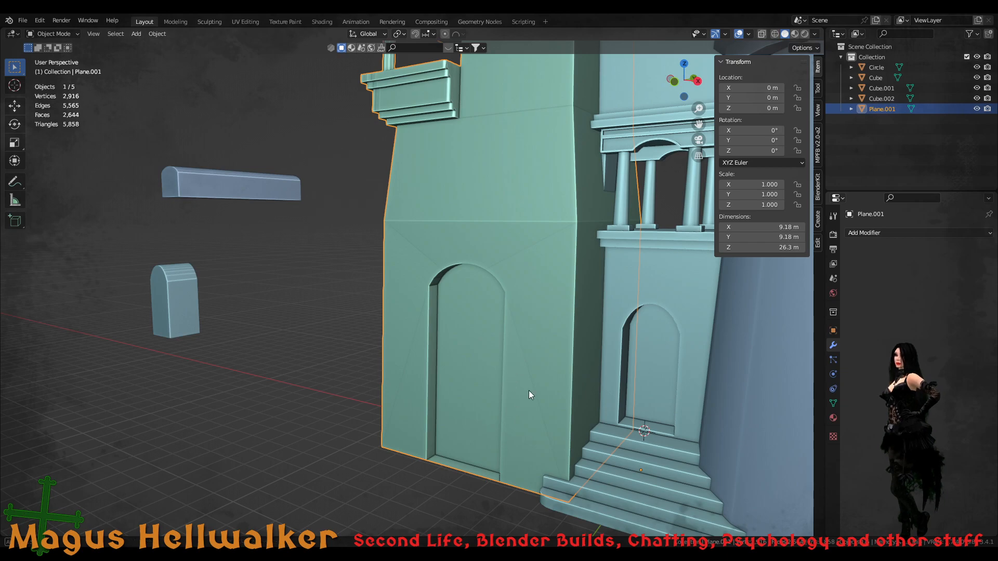
middle_drag(529, 391, 634, 366)
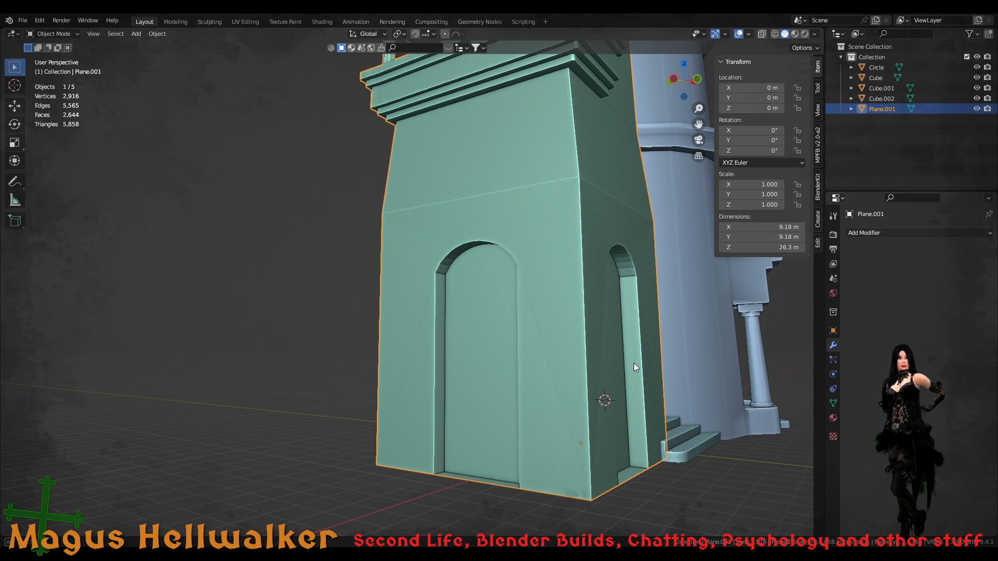
middle_drag(634, 363, 577, 385)
scroll(510, 335, down, 5)
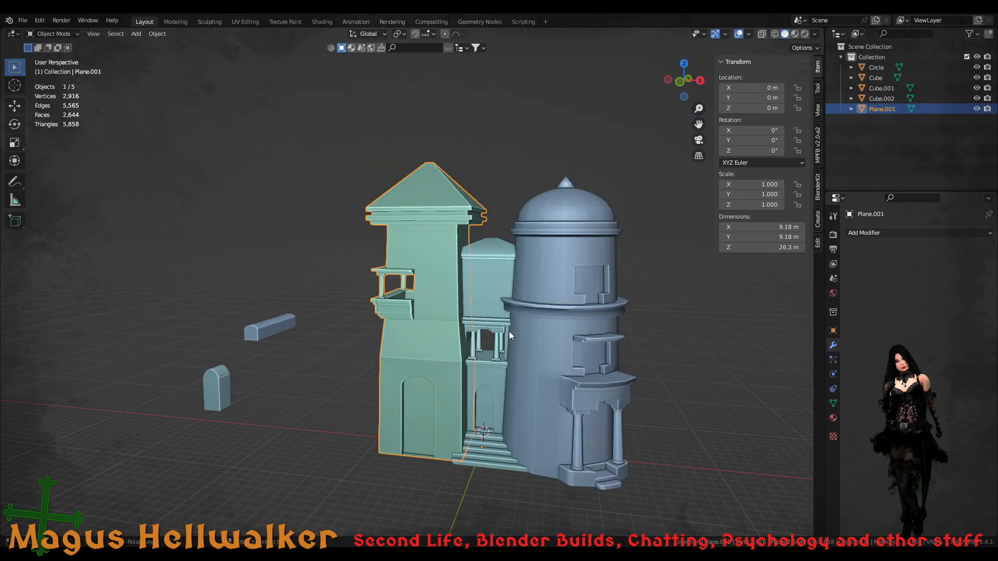
scroll(512, 333, up, 2)
scroll(547, 325, down, 2)
click(731, 342)
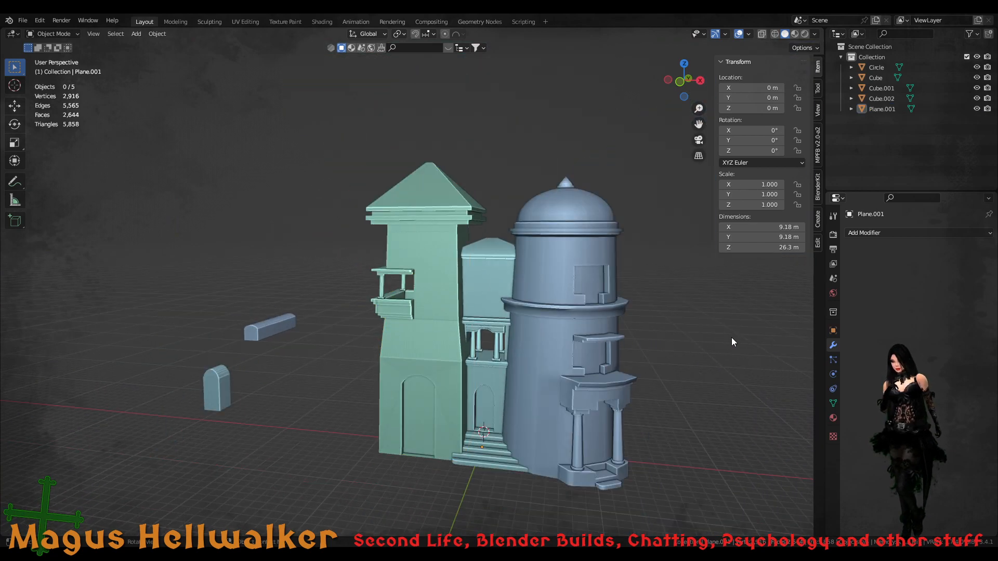
scroll(519, 366, down, 4)
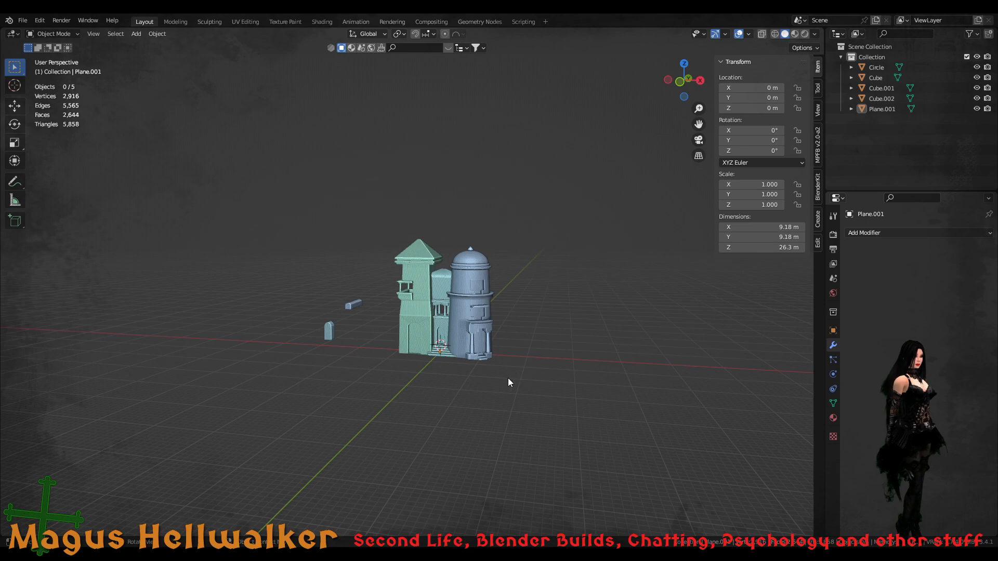
scroll(506, 378, up, 4)
scroll(505, 381, up, 1)
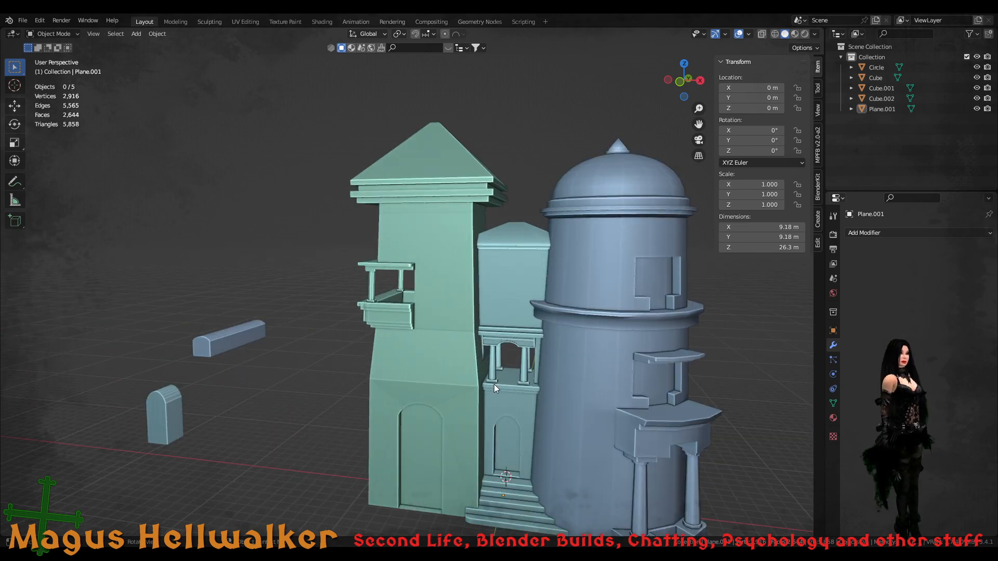
middle_drag(476, 384, 450, 264)
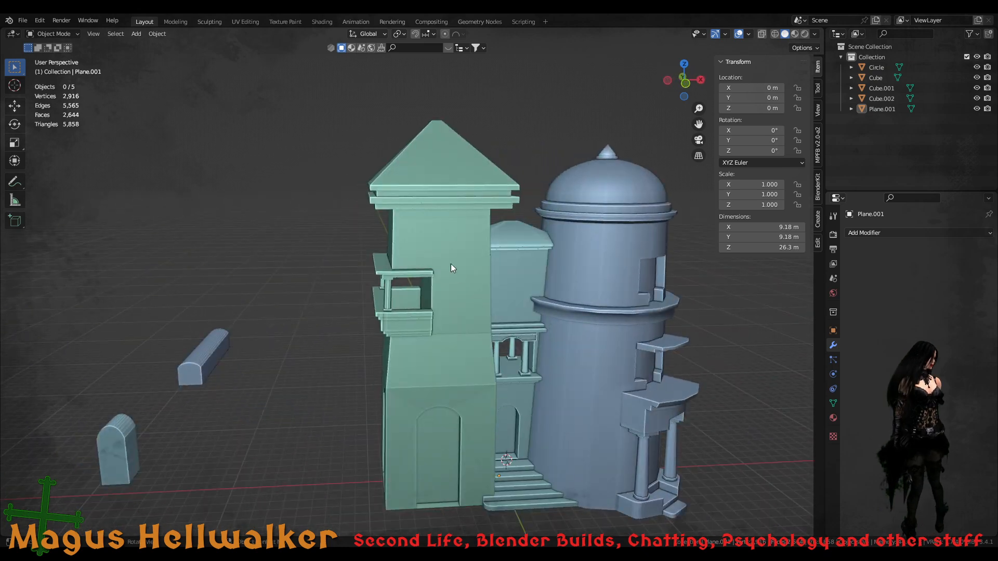
- Select the square tower's entire mesh in Edit Mode and merge its vertices by distance at 0.0001 m
scroll(449, 244, up, 5)
shift+middle_drag(516, 183, 537, 289)
key(Tab)
scroll(530, 281, down, 3)
key(a)
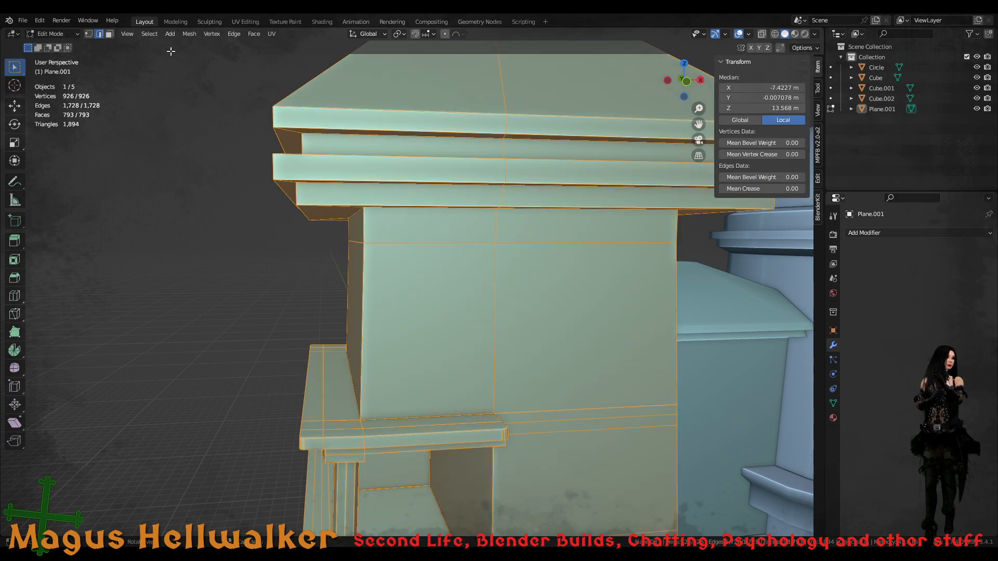
click(188, 34)
mouse_move(244, 271)
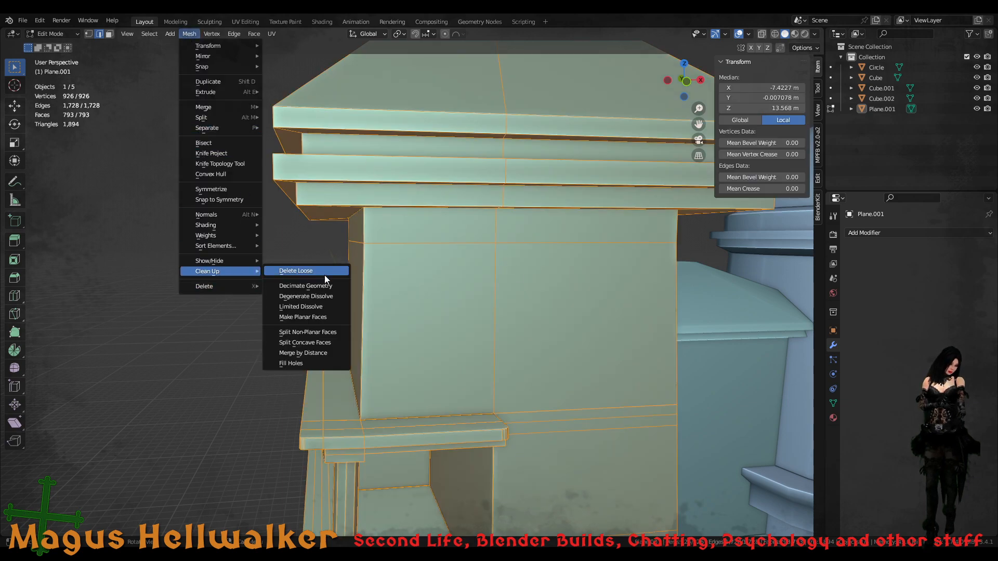
click(323, 356)
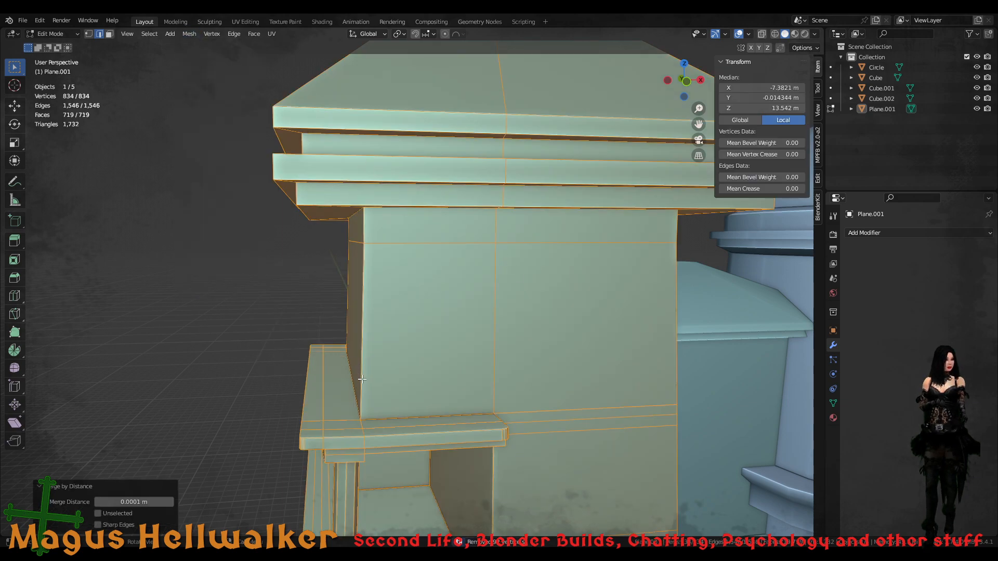
- Try different merge distances on the tower mesh, from 0.00001 m up to 0.06 m
scroll(367, 401, down, 5)
scroll(415, 466, up, 2)
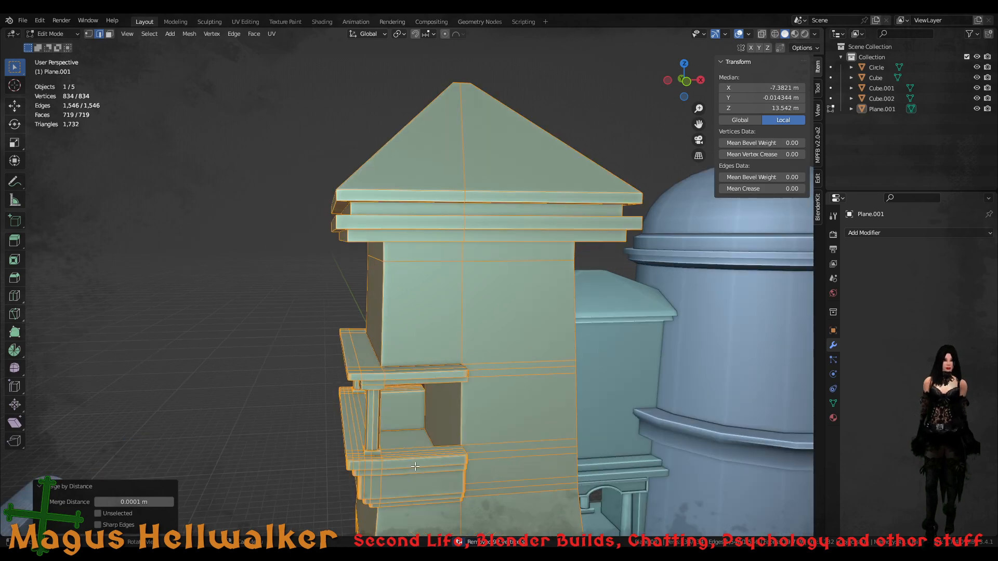
shift+middle_drag(584, 451, 539, 391)
scroll(540, 391, up, 2)
scroll(497, 380, up, 3)
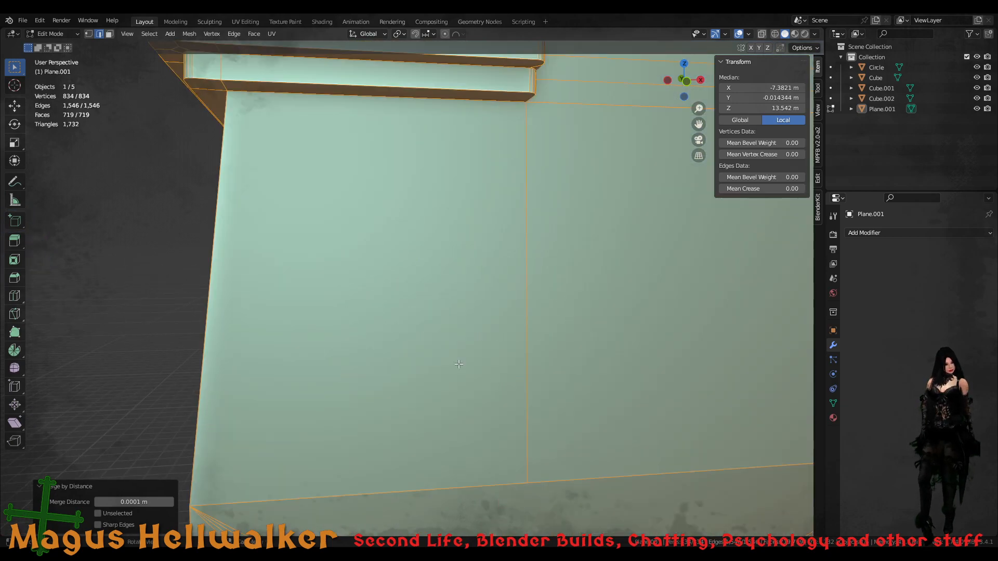
scroll(458, 364, down, 5)
middle_drag(458, 364, 401, 336)
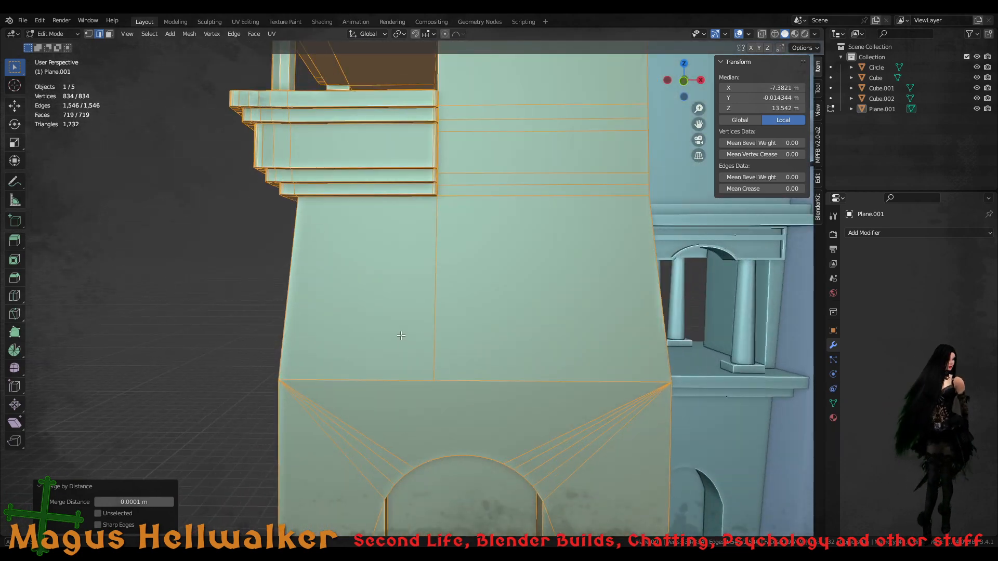
drag(127, 502, 94, 502)
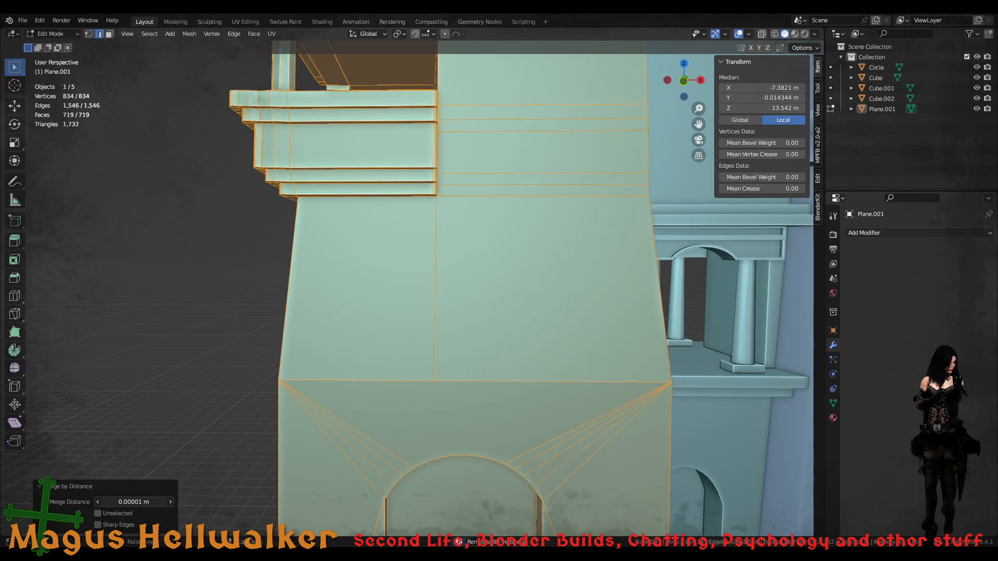
click(170, 502)
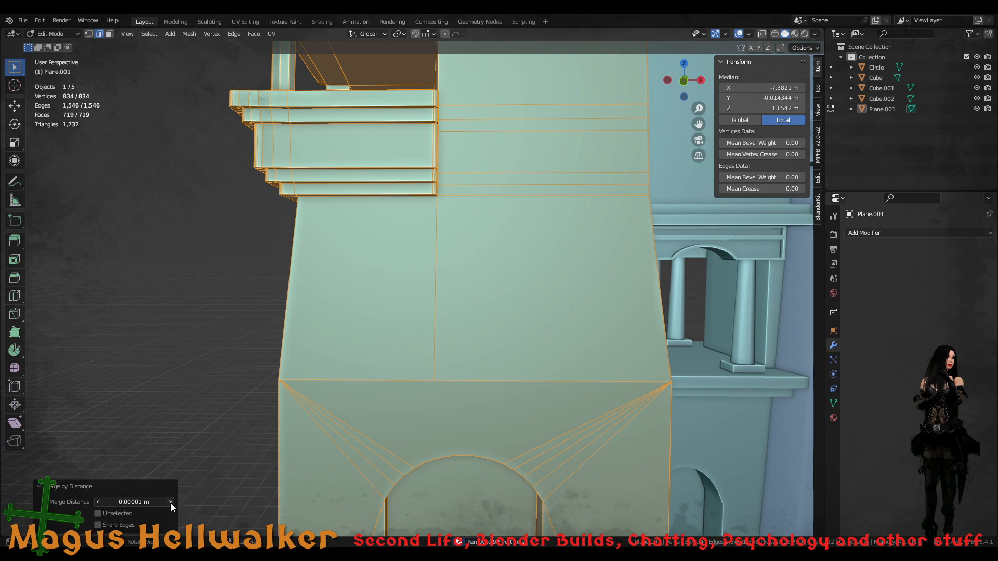
click(171, 502)
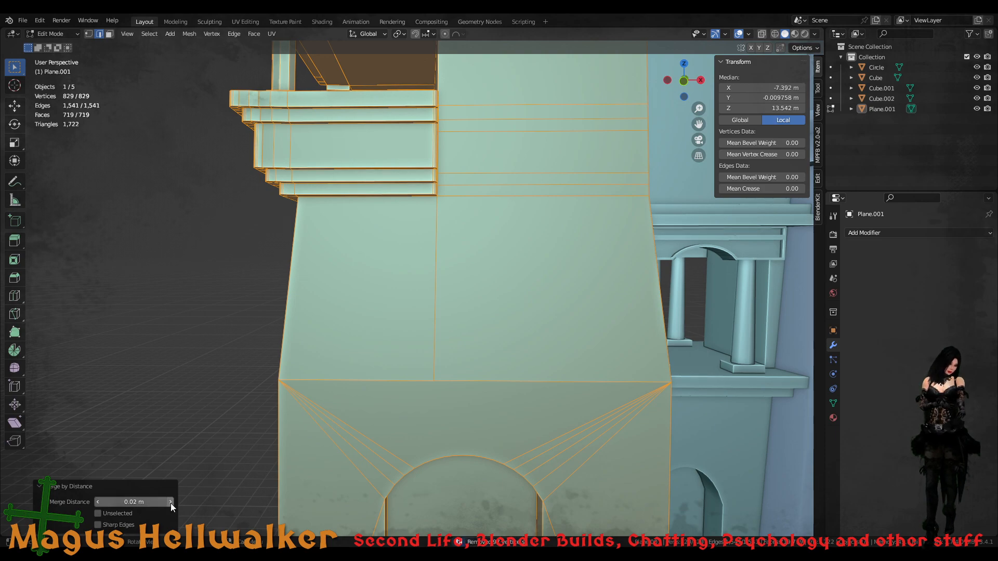
click(170, 502)
click(170, 502)
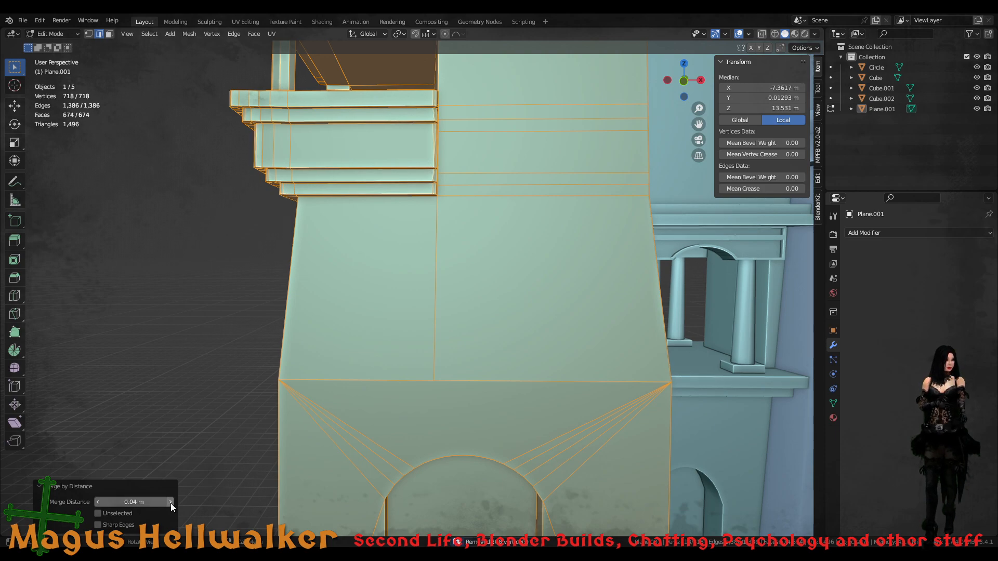
click(170, 502)
click(170, 502)
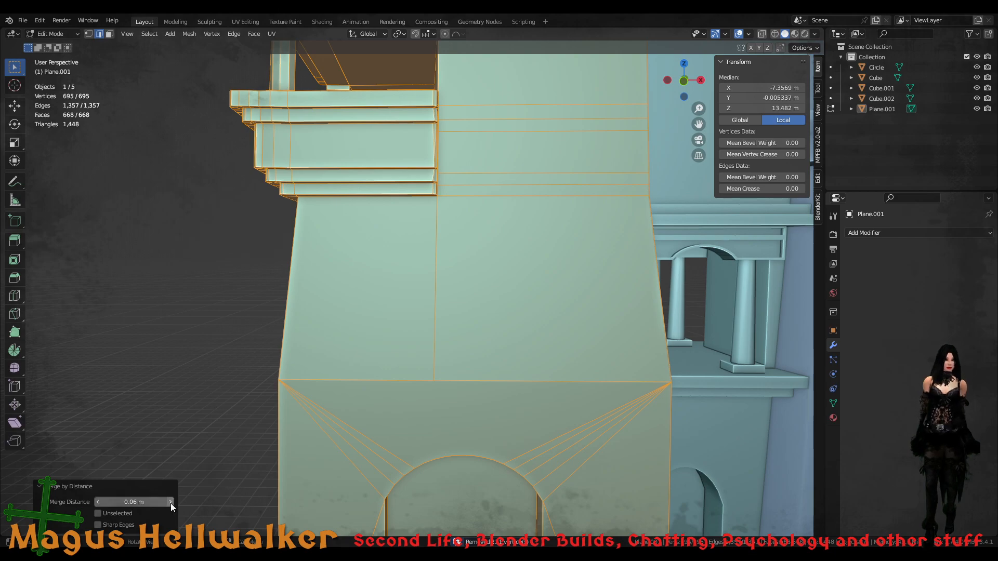
- Try raising the merge distance further to 0.08 m while checking the edge fans above the arched doorways
scroll(291, 452, down, 8)
scroll(343, 427, up, 3)
middle_drag(400, 334, 468, 323)
scroll(468, 324, up, 3)
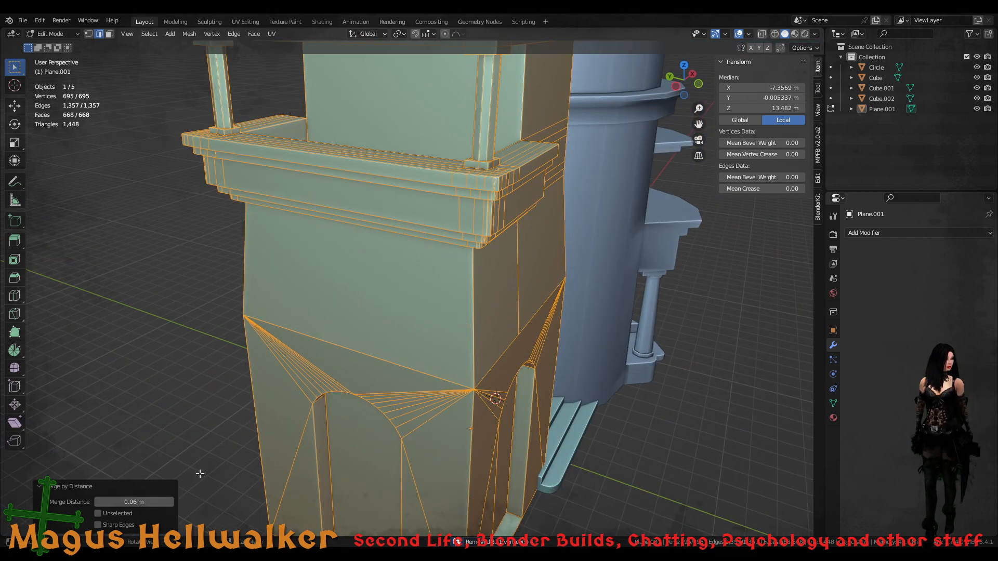
click(167, 502)
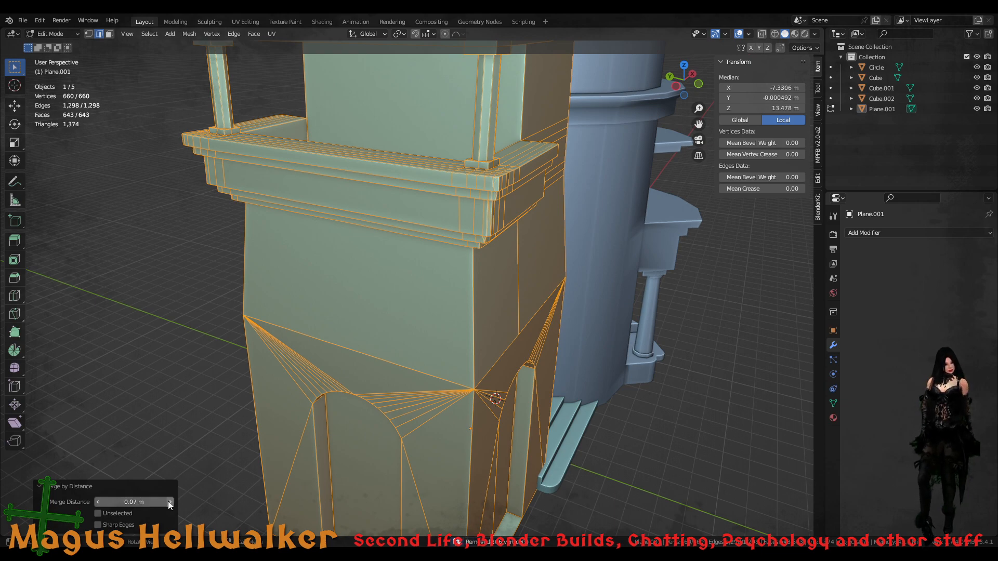
click(167, 502)
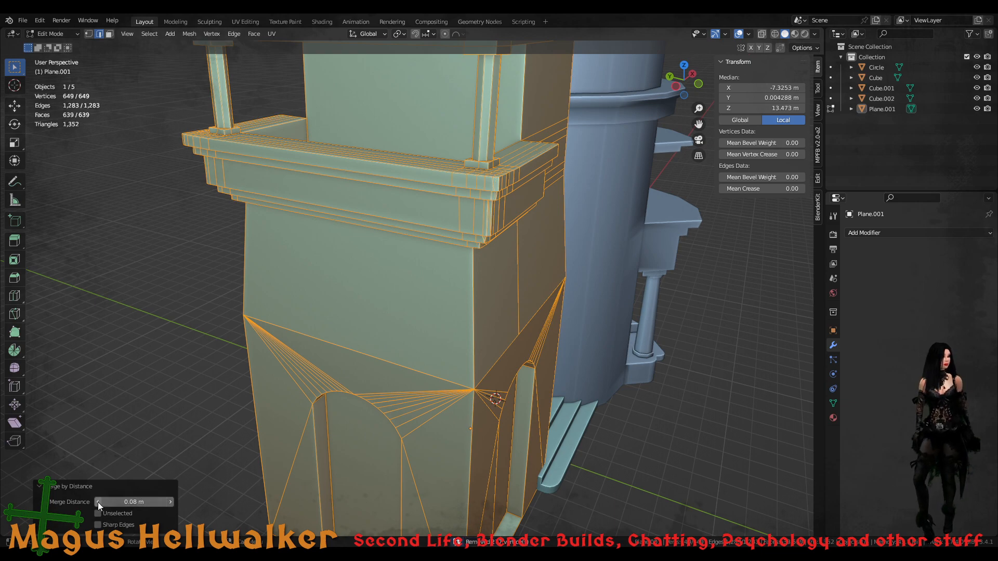
- Set the merge distance to 0.01 m for the tower's vertices and deselect the mesh
click(97, 502)
click(98, 502)
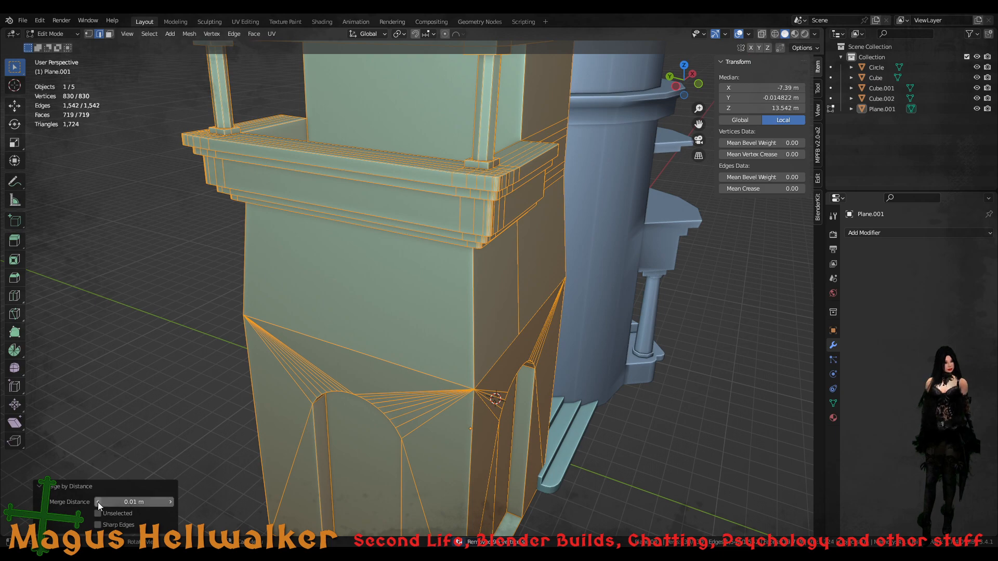
click(98, 502)
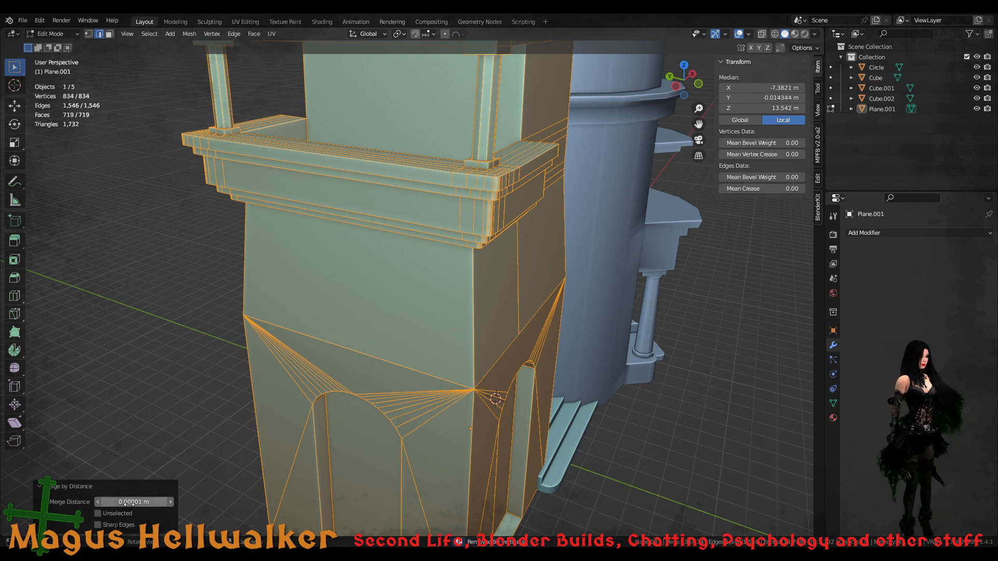
click(171, 502)
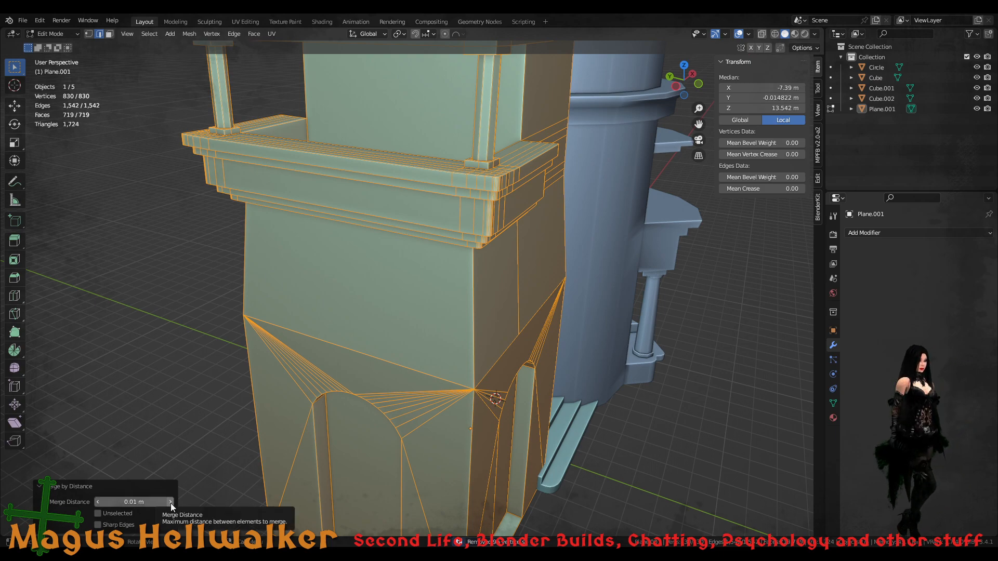
middle_drag(455, 233, 463, 276)
middle_drag(462, 258, 391, 437)
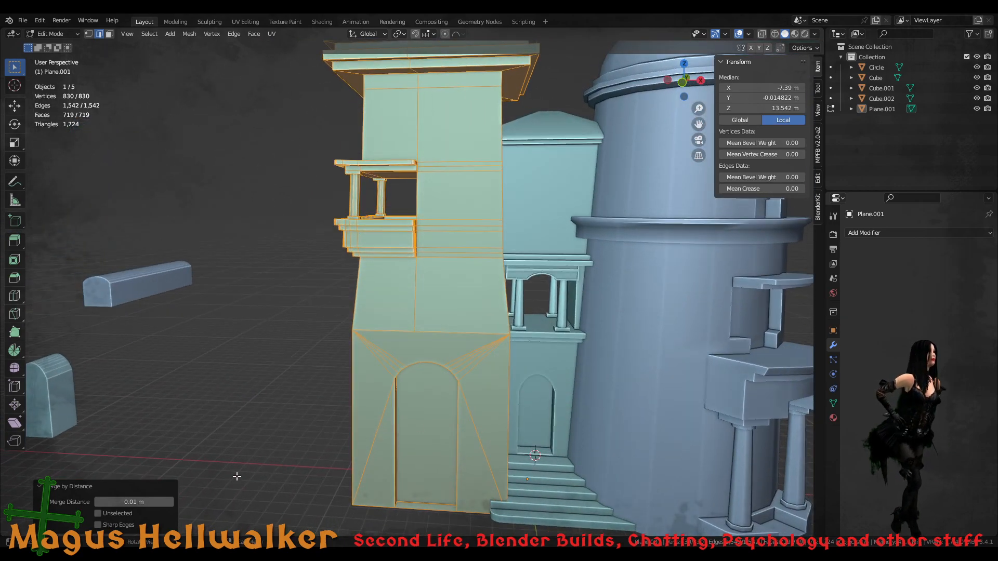
click(258, 468)
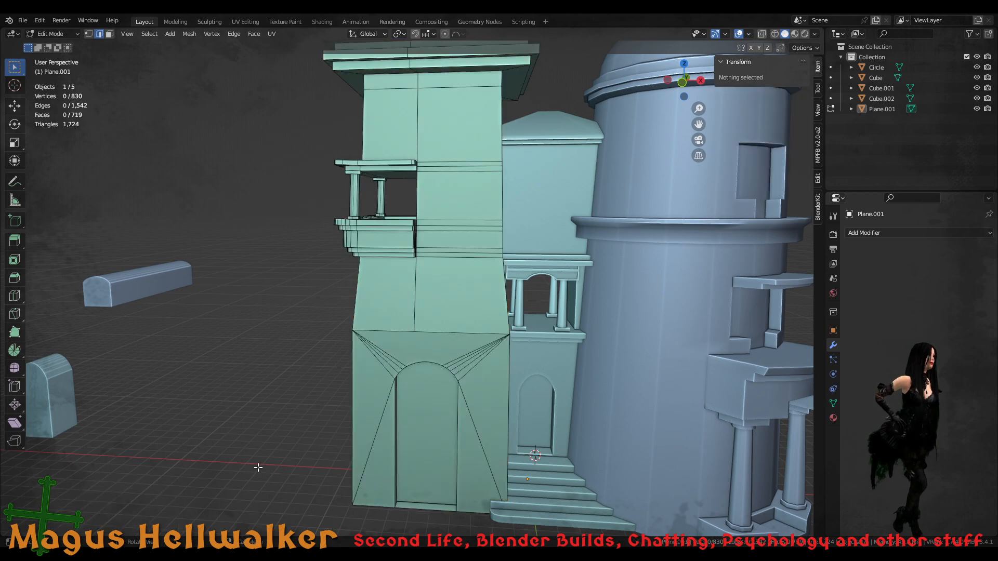
- Examine the edge fans and wall shading above the tower's arched doorway in both Edit and Object Mode
scroll(406, 340, down, 3)
scroll(417, 333, up, 8)
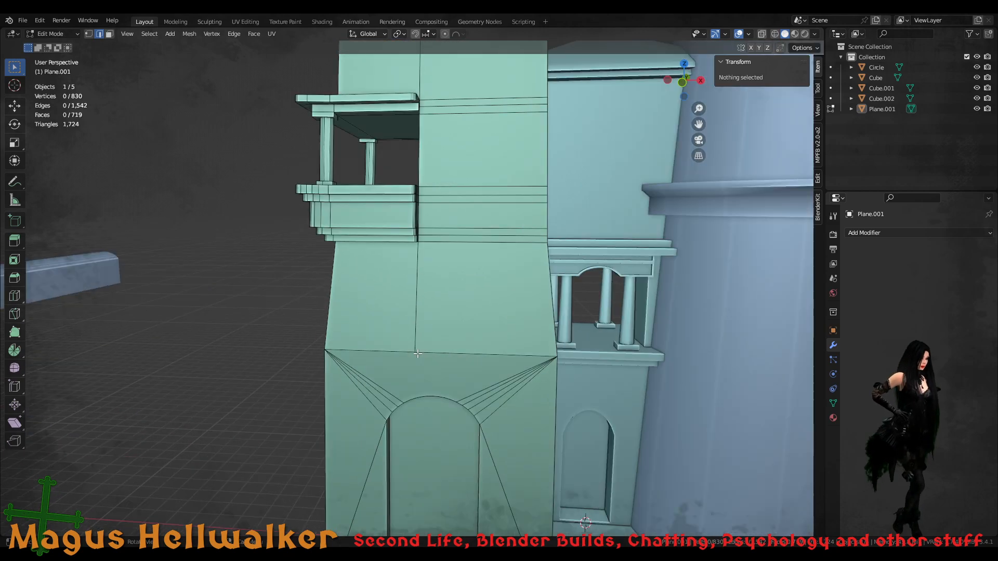
middle_drag(427, 347, 443, 318)
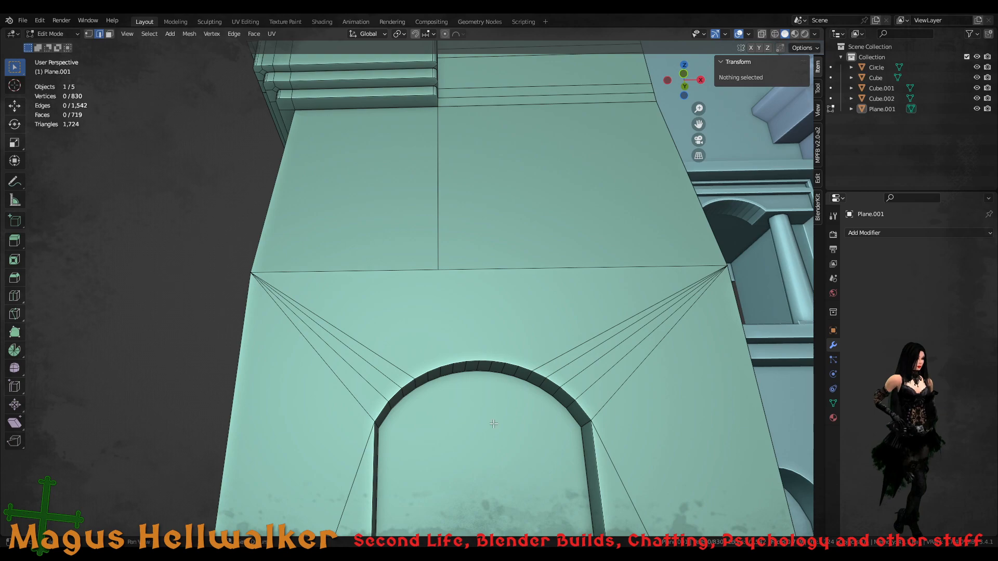
shift+middle_drag(493, 424, 472, 355)
scroll(457, 333, down, 1)
middle_drag(444, 304, 404, 331)
key(Tab)
scroll(416, 348, down, 2)
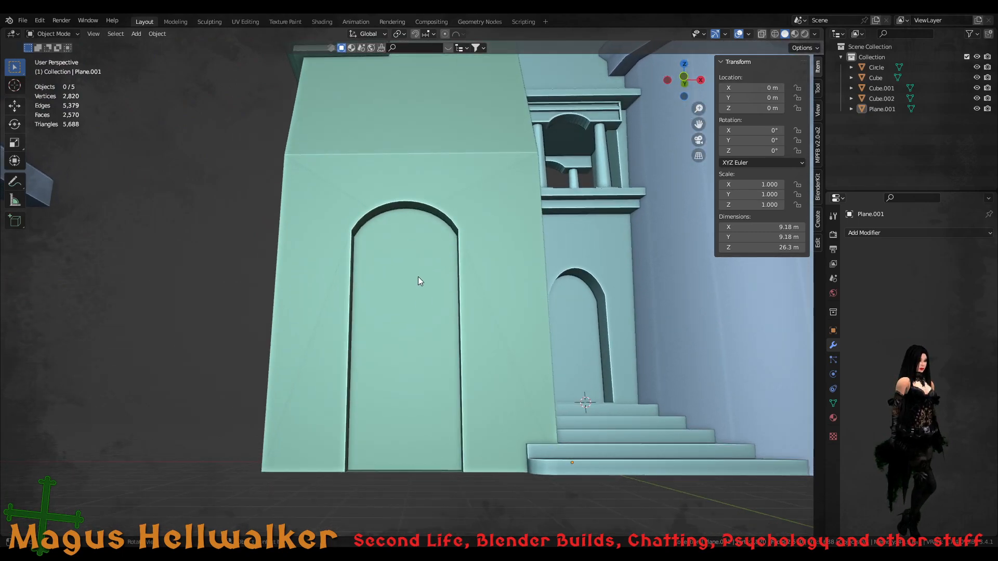
scroll(418, 277, up, 1)
shift+middle_drag(418, 208, 425, 264)
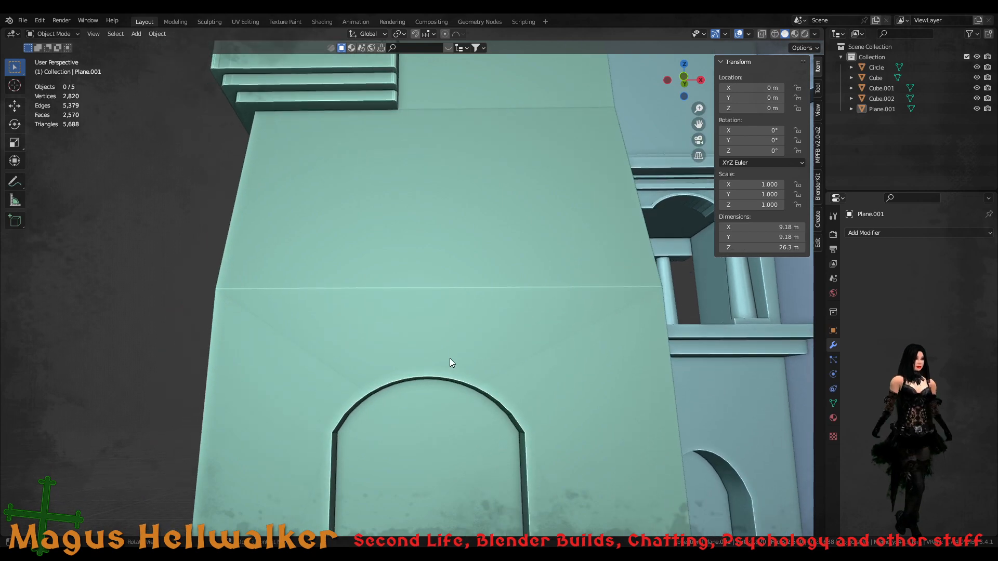
middle_drag(450, 358, 450, 338)
key(Tab)
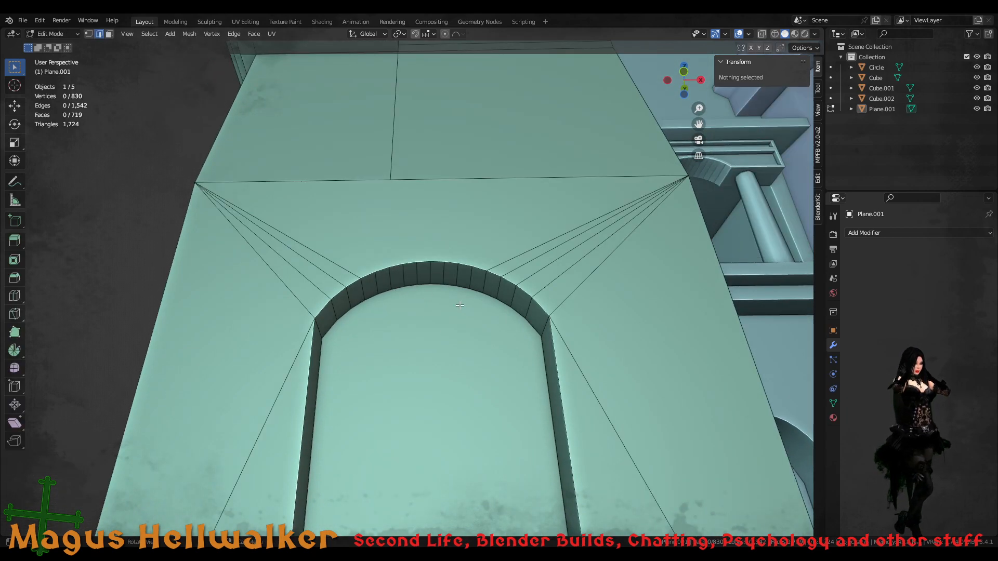
middle_drag(424, 304, 455, 295)
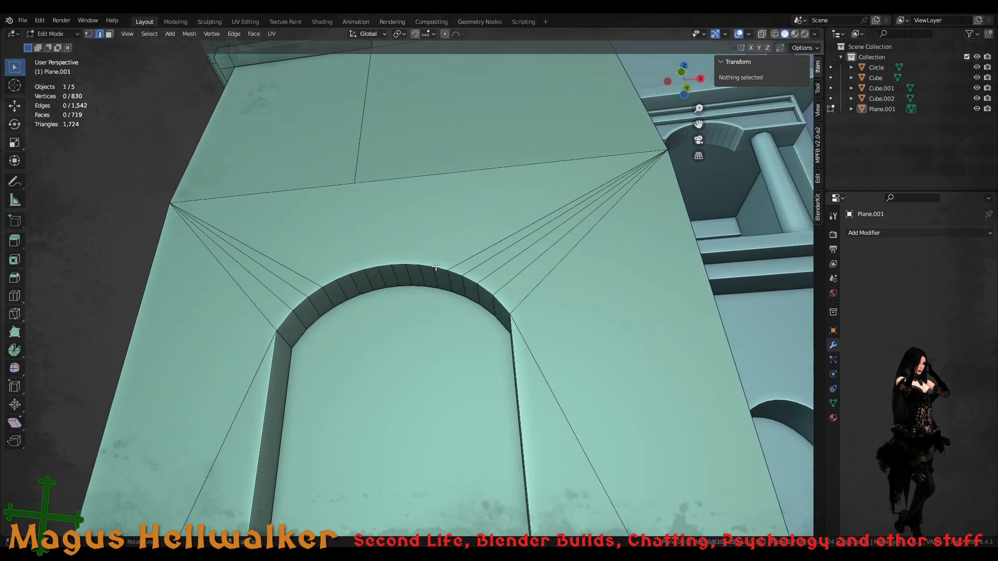
- Connect the three unjoined arch vertices right of the crown to the right-hand corner vertex of the wall's horizontal edge
key(1)
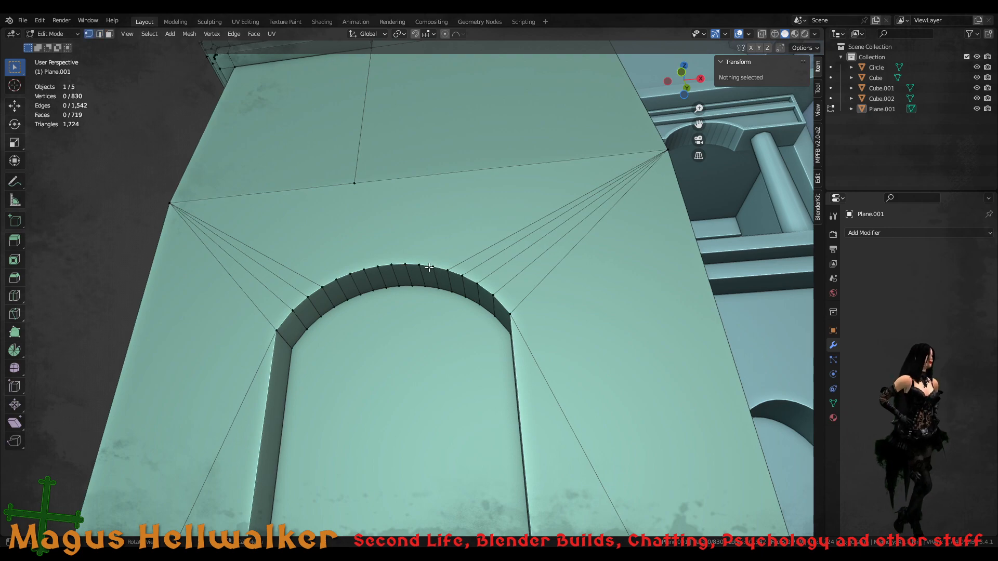
click(431, 268)
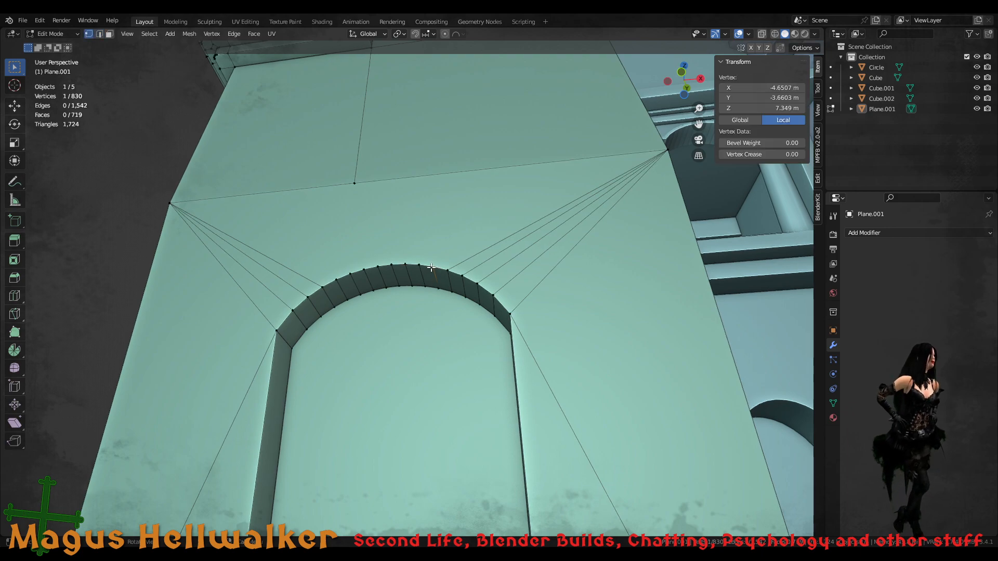
shift+click(668, 149)
key(f)
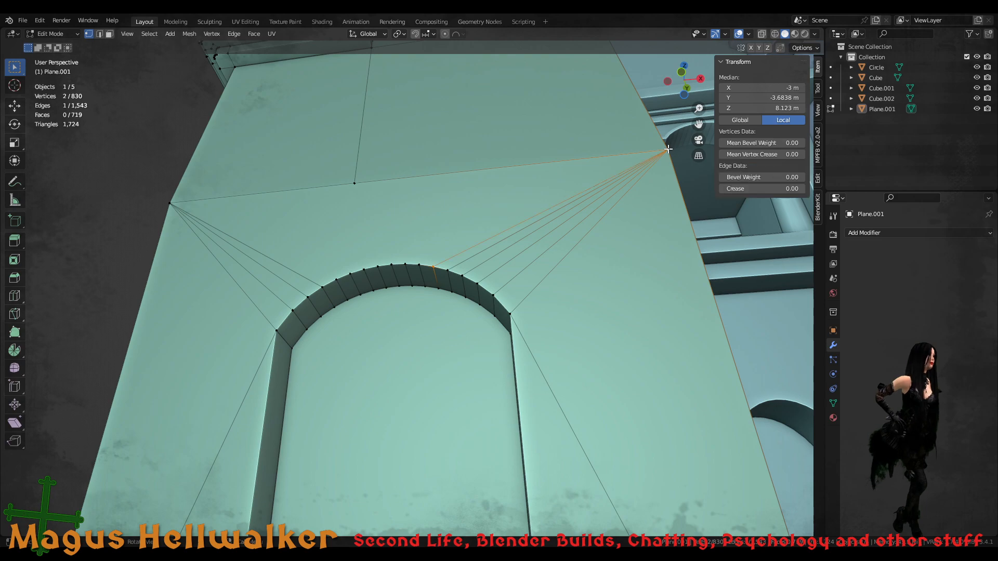
shift+click(658, 154)
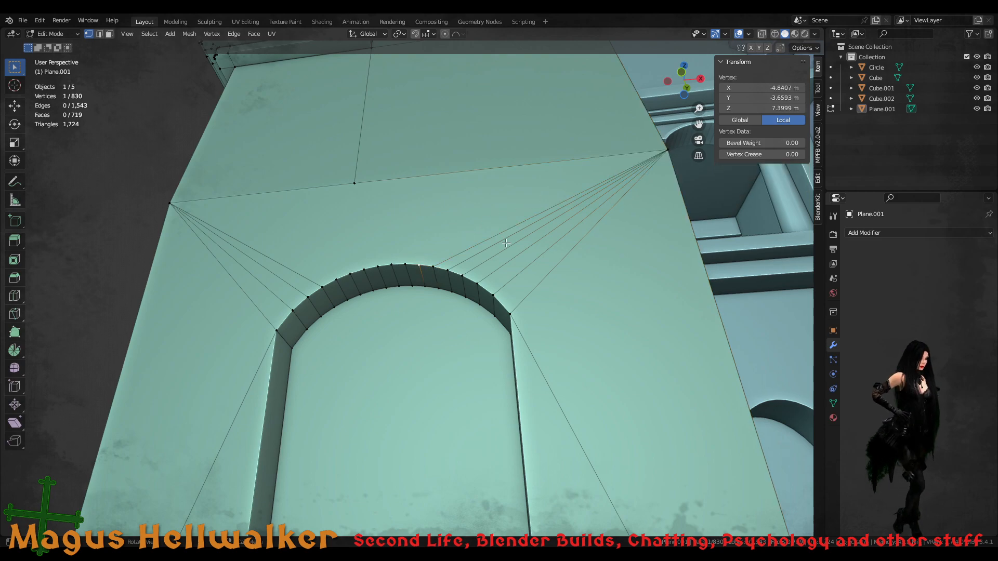
shift+click(667, 150)
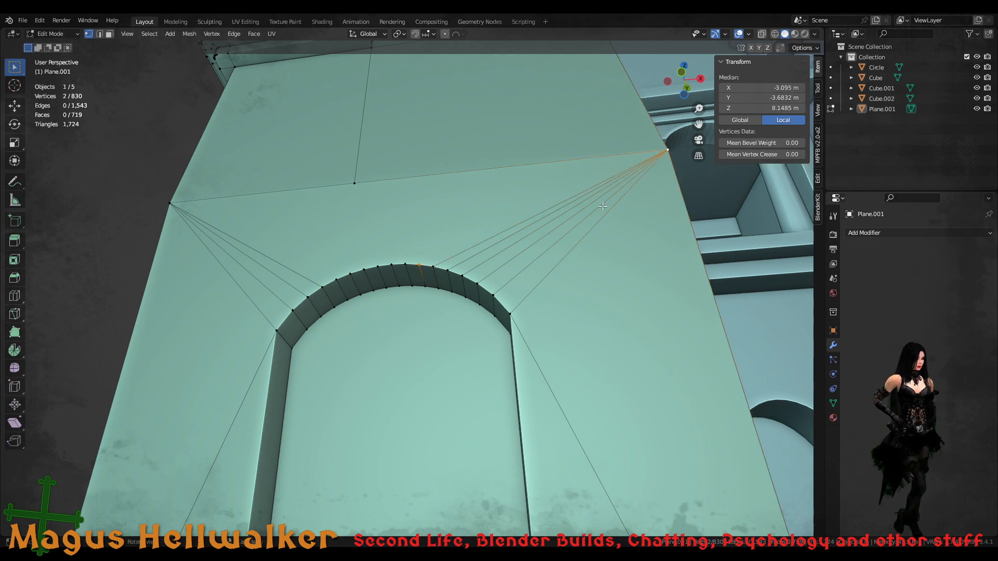
key(f)
middle_drag(519, 281, 496, 307)
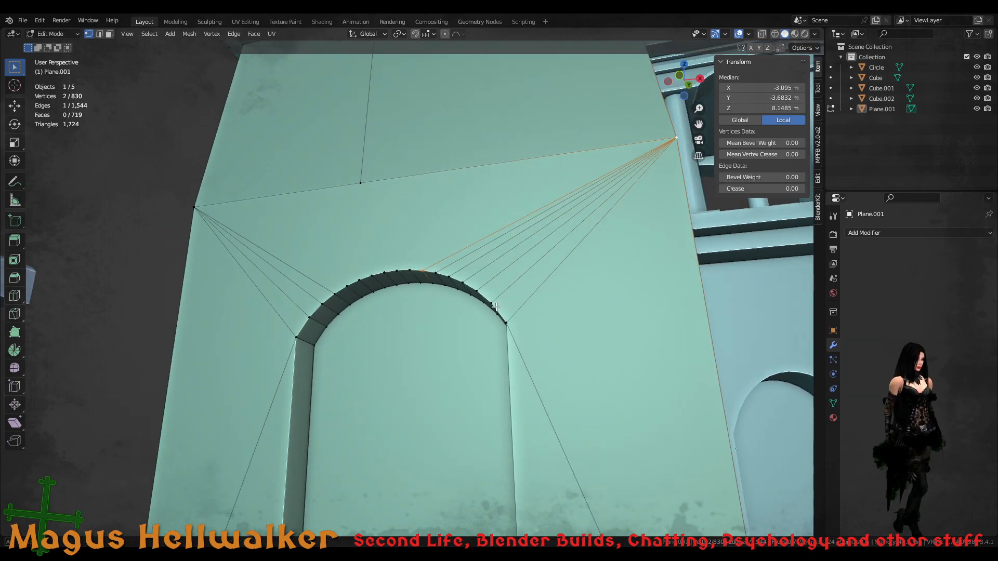
shift+middle_drag(558, 242, 423, 338)
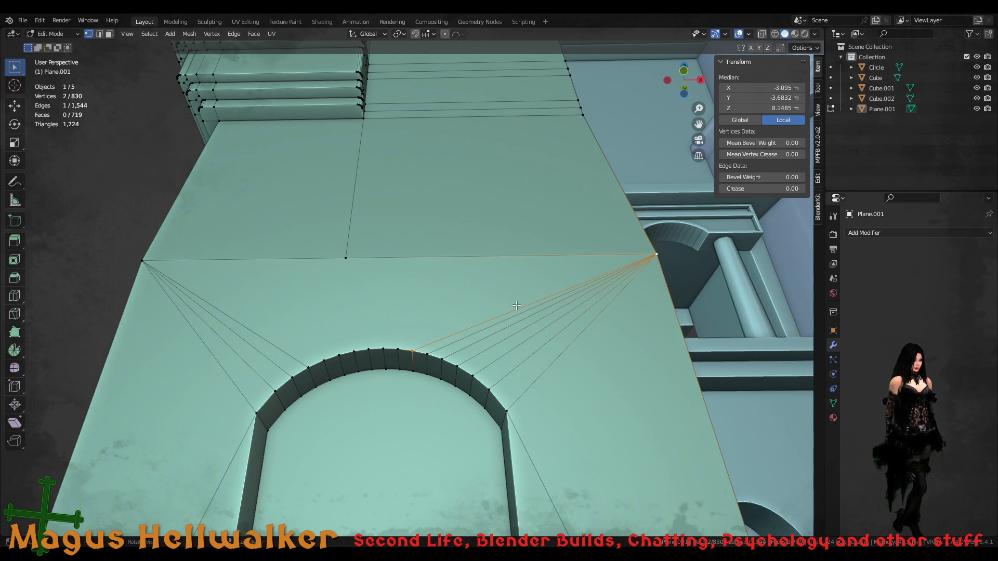
click(396, 350)
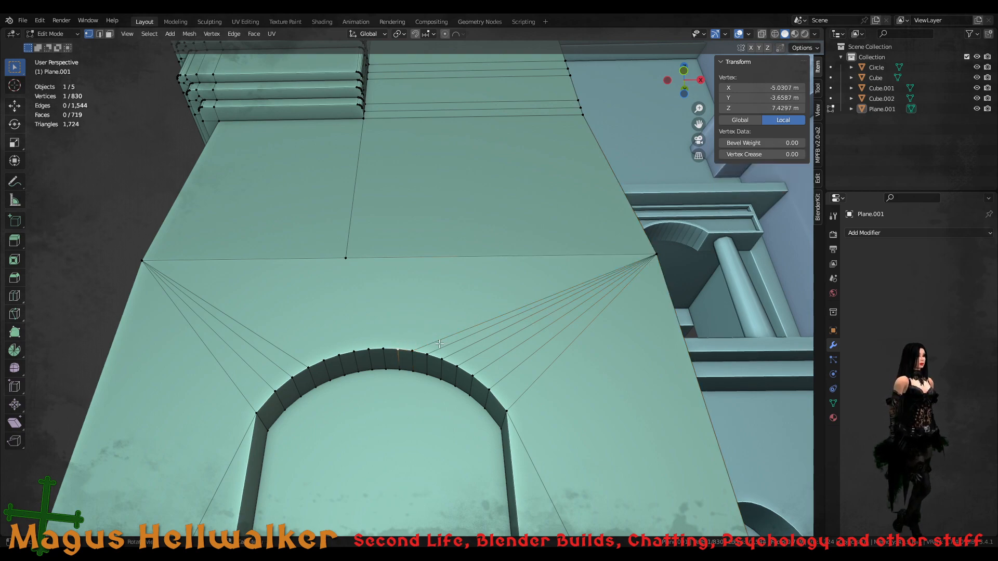
shift+click(655, 254)
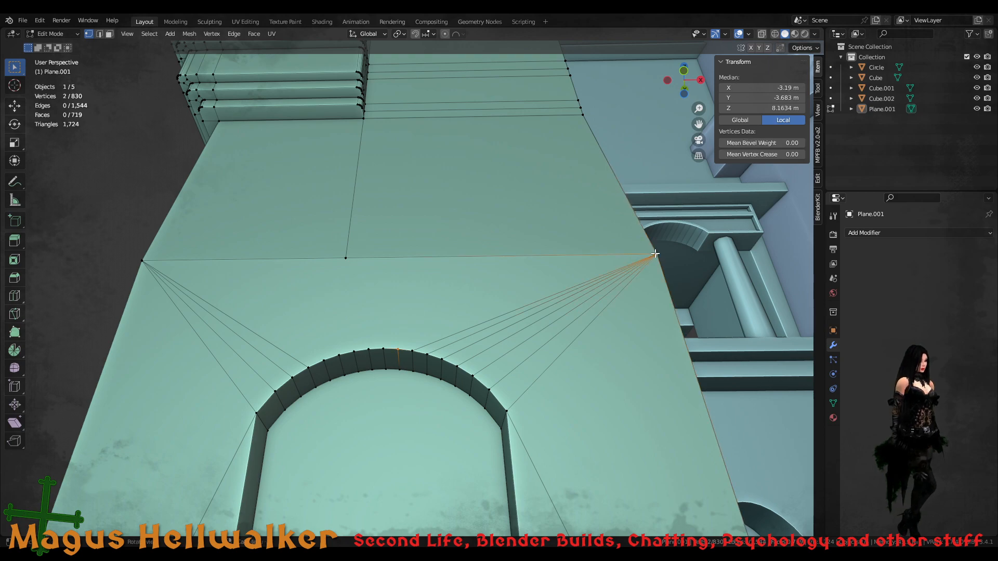
key(f)
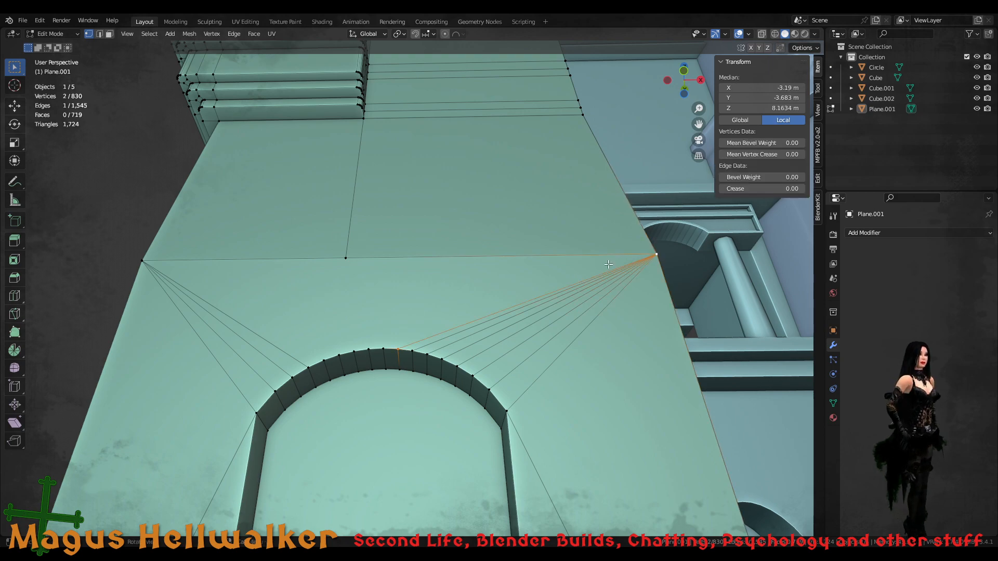
- Join the arch's crown vertex to the middle vertex on the wall's horizontal edge above it
click(383, 348)
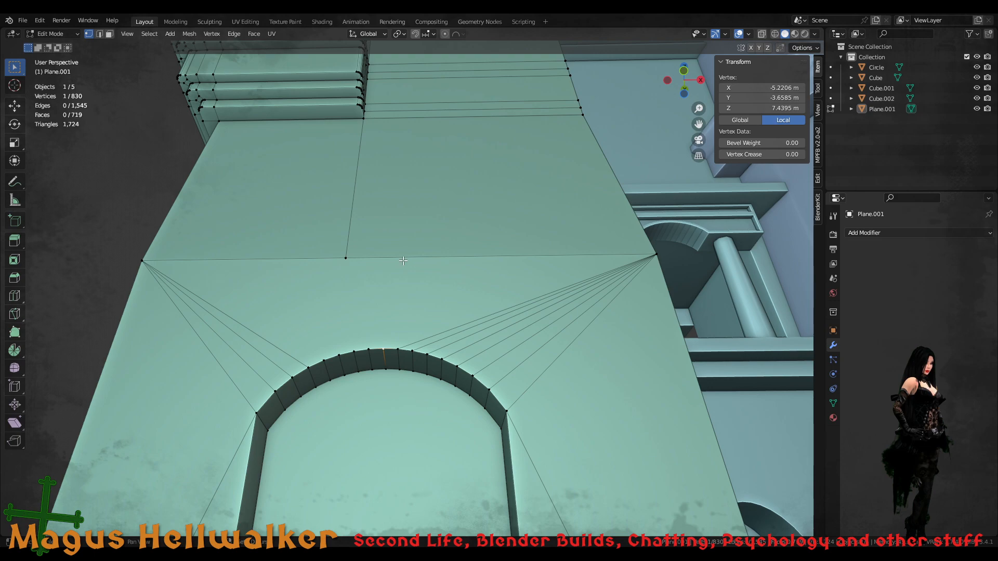
shift+click(345, 257)
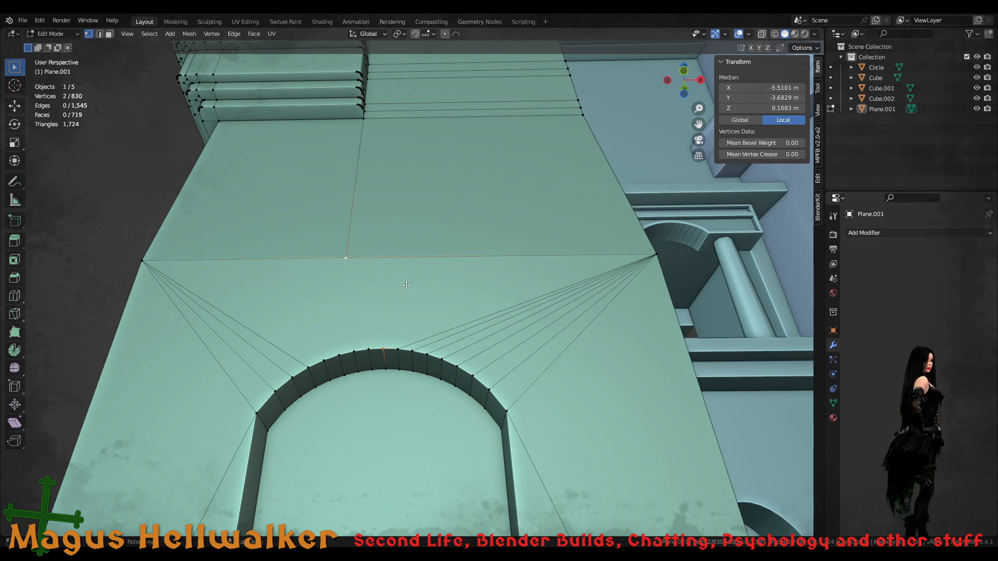
key(f)
- Connect the four unjoined arch vertices left of the crown to the left-hand corner vertex of the wall's horizontal edge
click(367, 348)
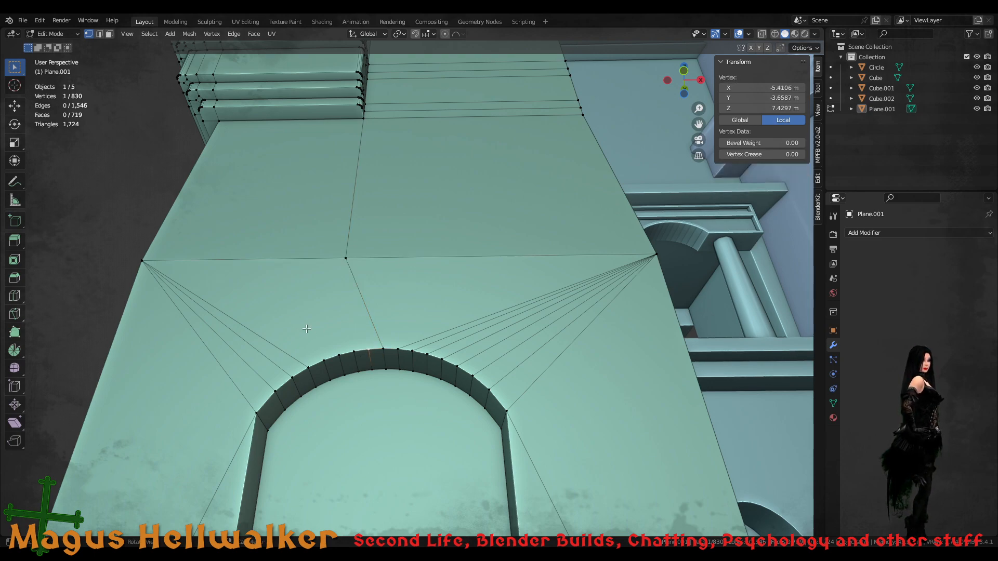
shift+click(142, 261)
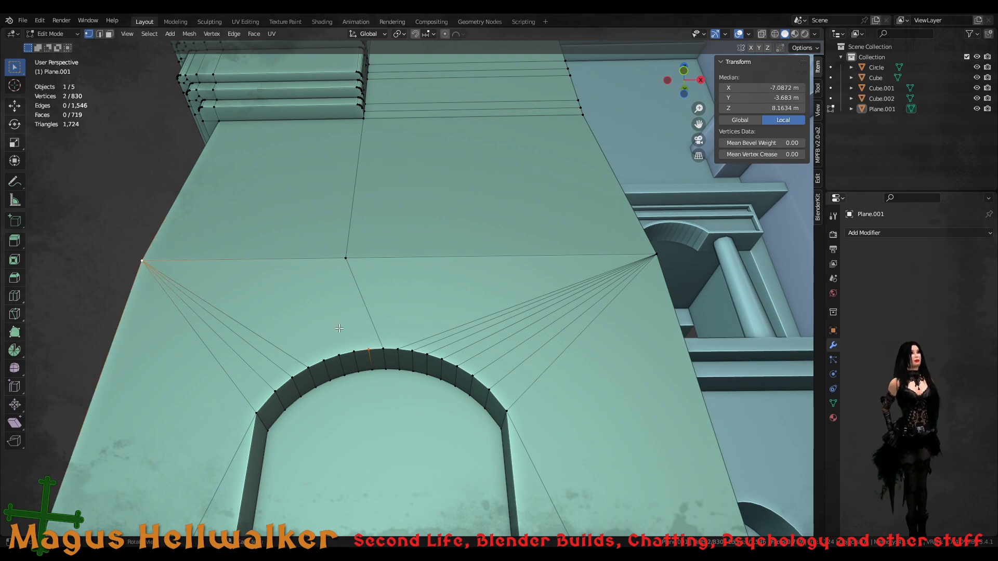
key(f)
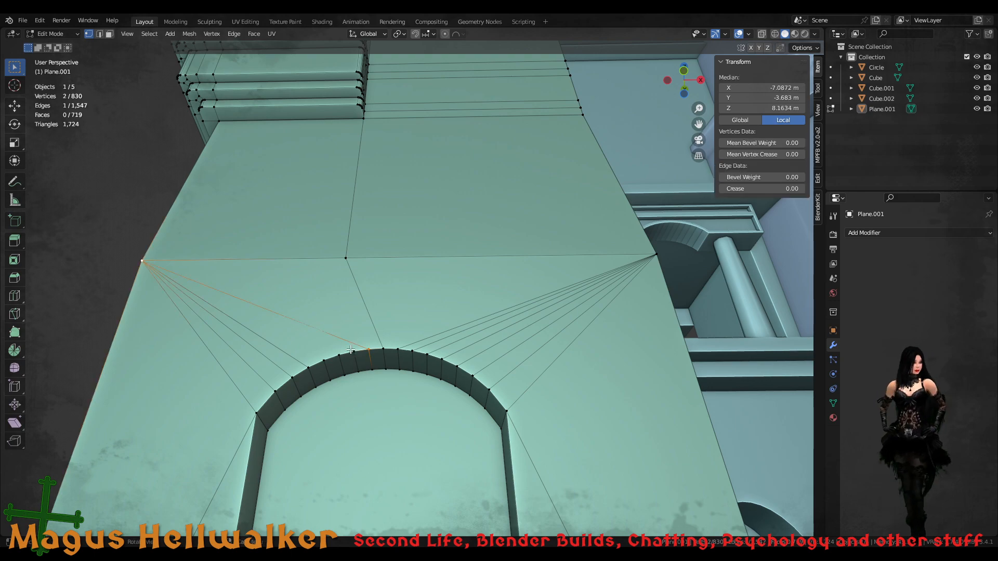
click(154, 265)
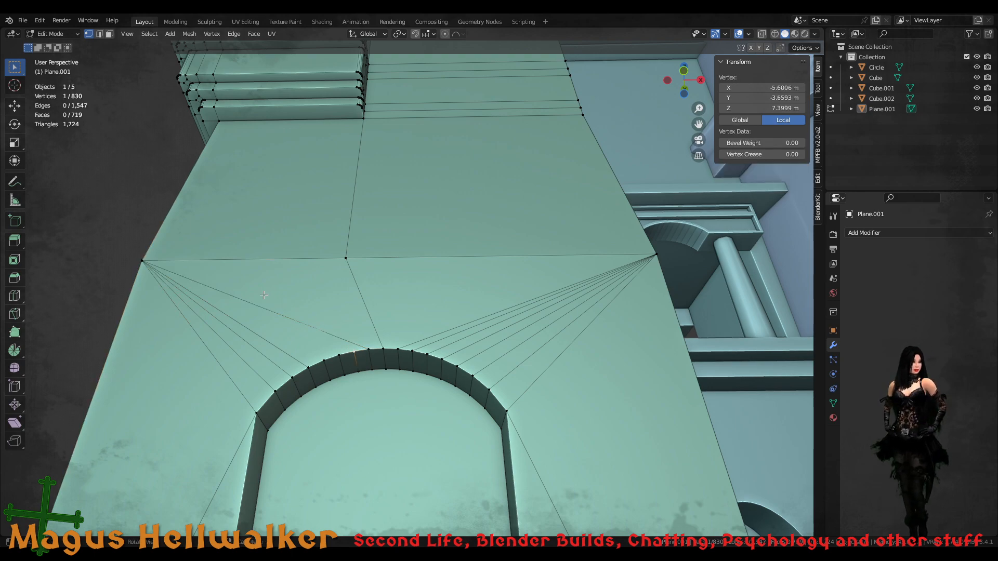
shift+click(143, 261)
key(f)
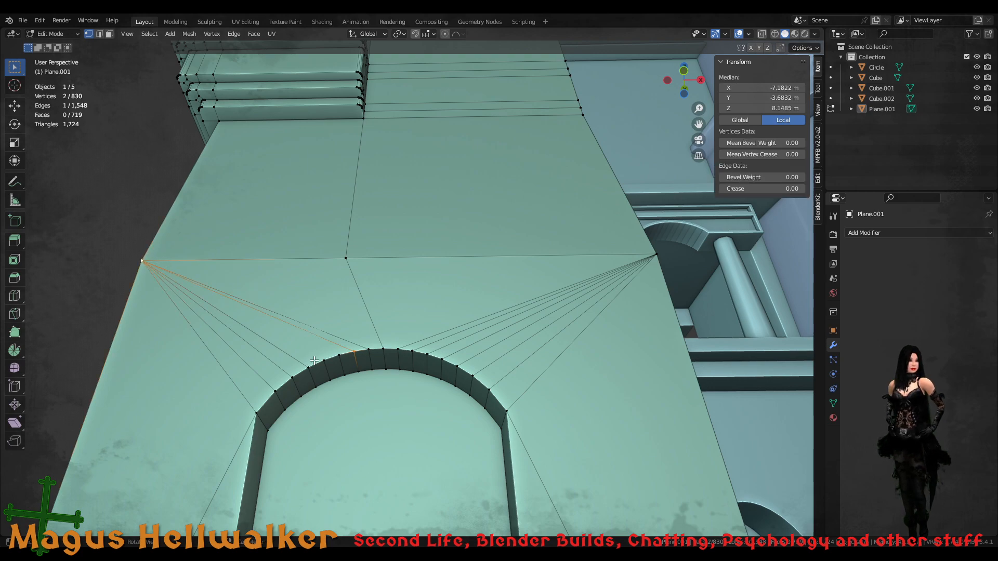
click(341, 354)
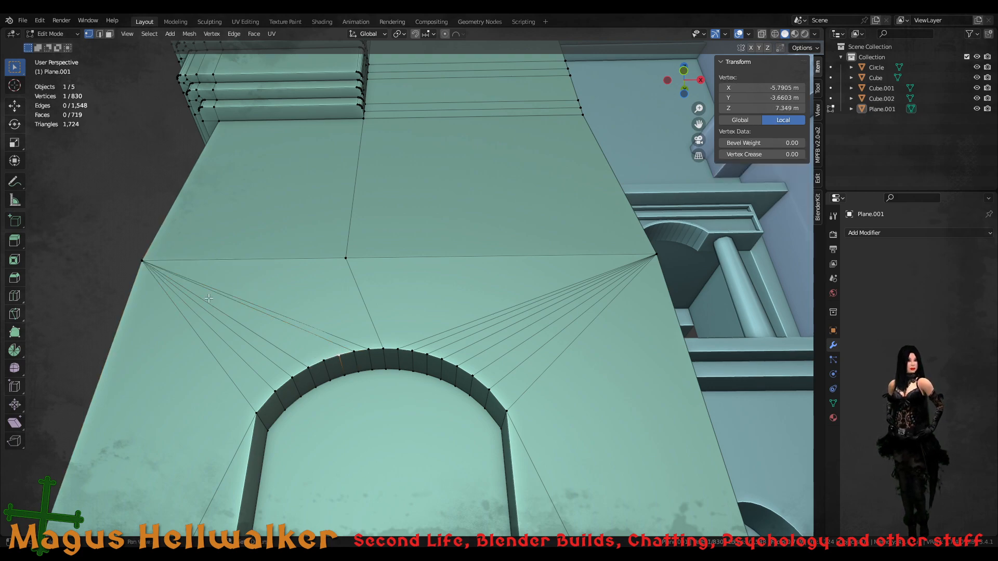
shift+click(142, 260)
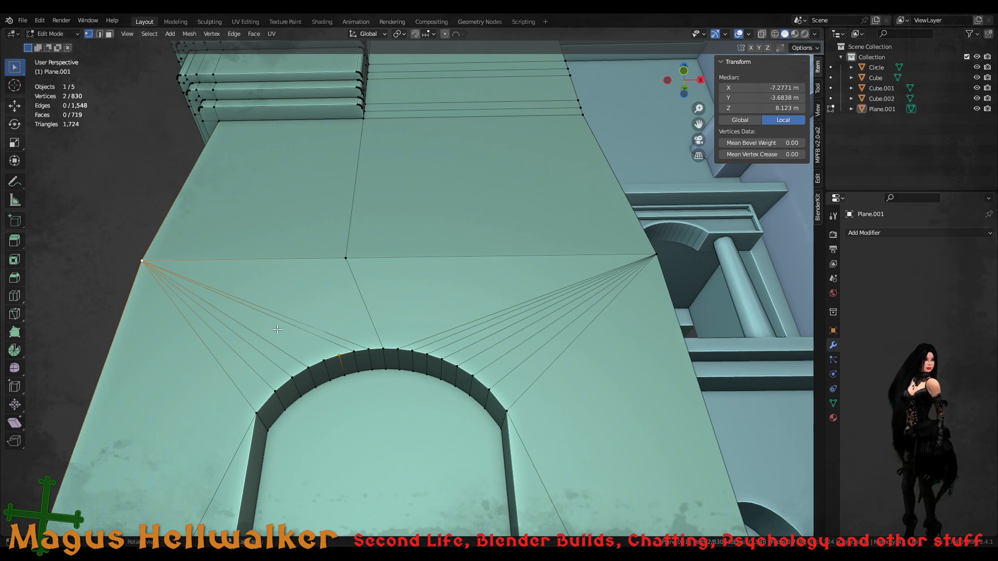
key(f)
shift+click(171, 269)
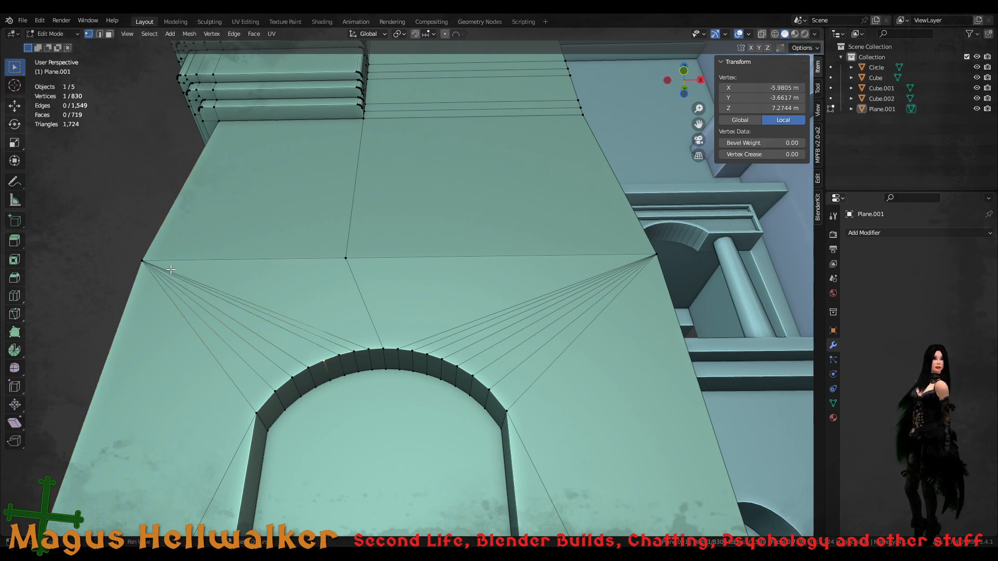
shift+click(142, 261)
key(f)
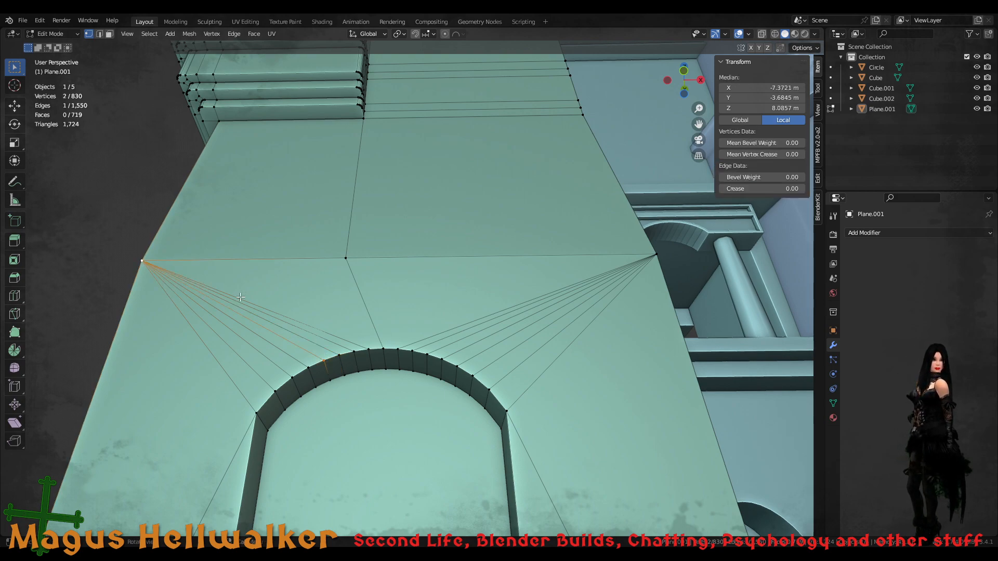
- On the tower's opposite wall, join the arch's crown vertex to the middle vertex of the horizontal edge above
scroll(359, 428, down, 4)
scroll(364, 420, up, 4)
middle_drag(365, 413, 419, 440)
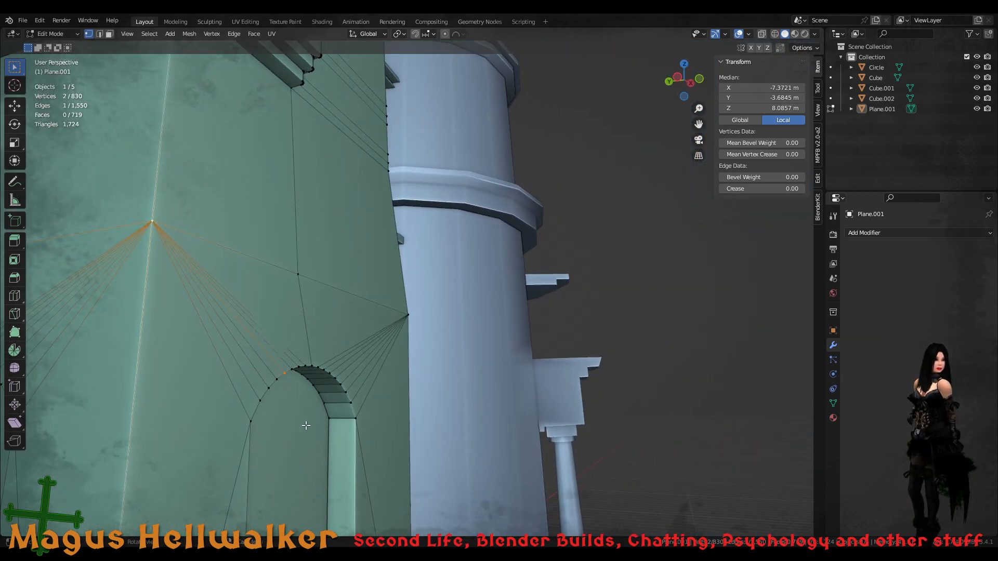
middle_drag(258, 422, 314, 423)
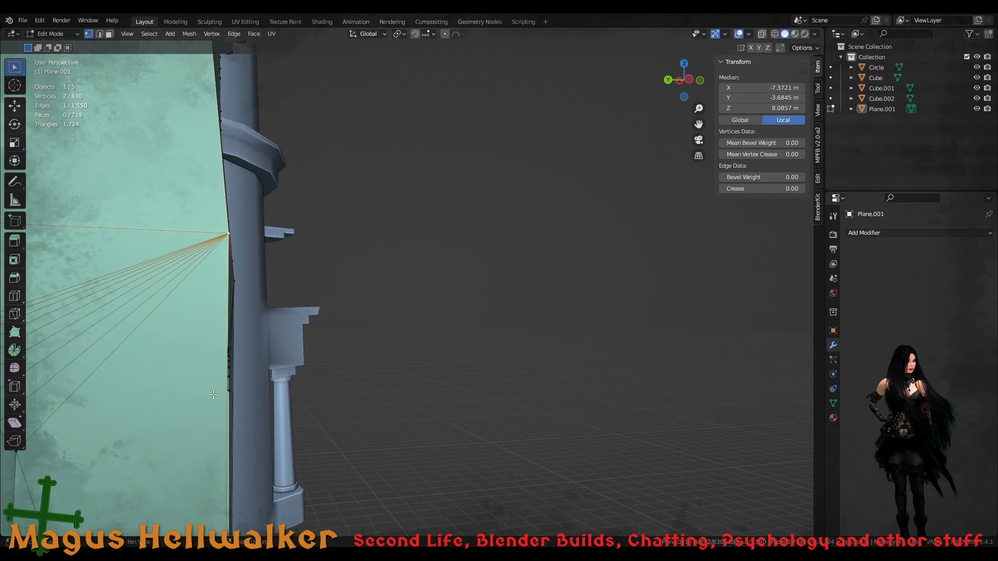
shift+middle_drag(213, 395, 674, 349)
scroll(274, 344, down, 4)
middle_drag(270, 345, 426, 337)
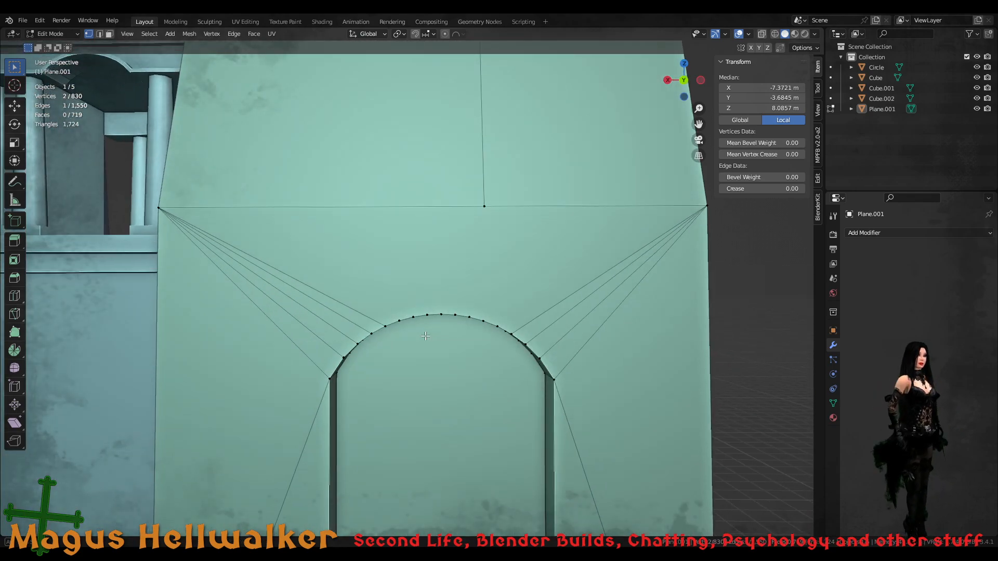
click(441, 313)
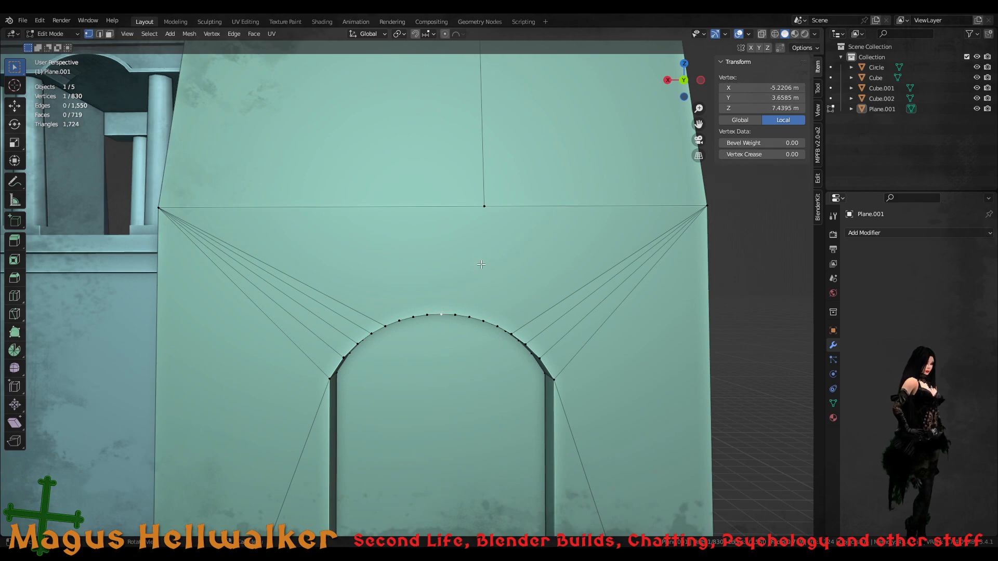
shift+click(484, 206)
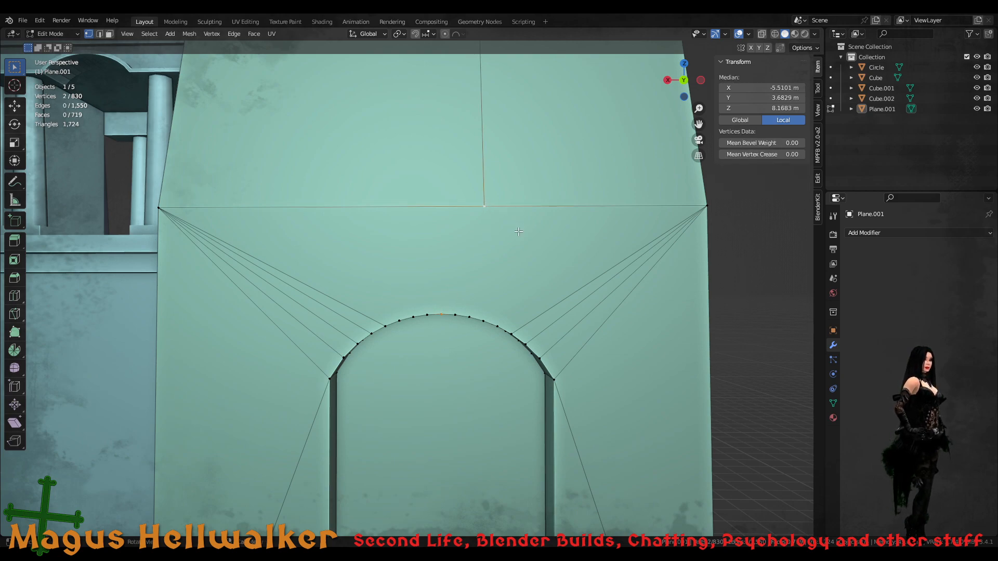
key(f)
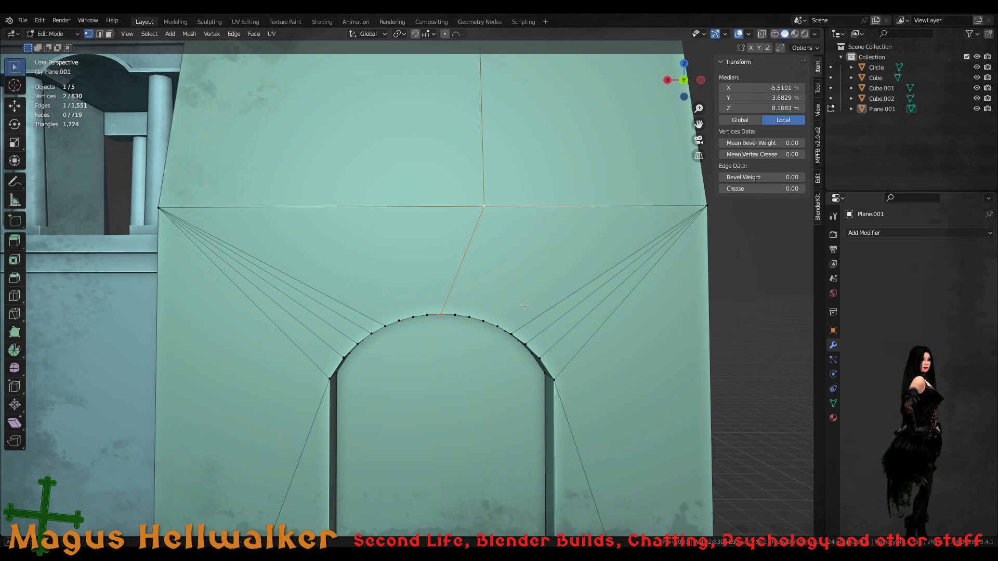
- Create edges joining the next two vertices of the arch to the wall corner on the balcony side
middle_drag(524, 304, 496, 287)
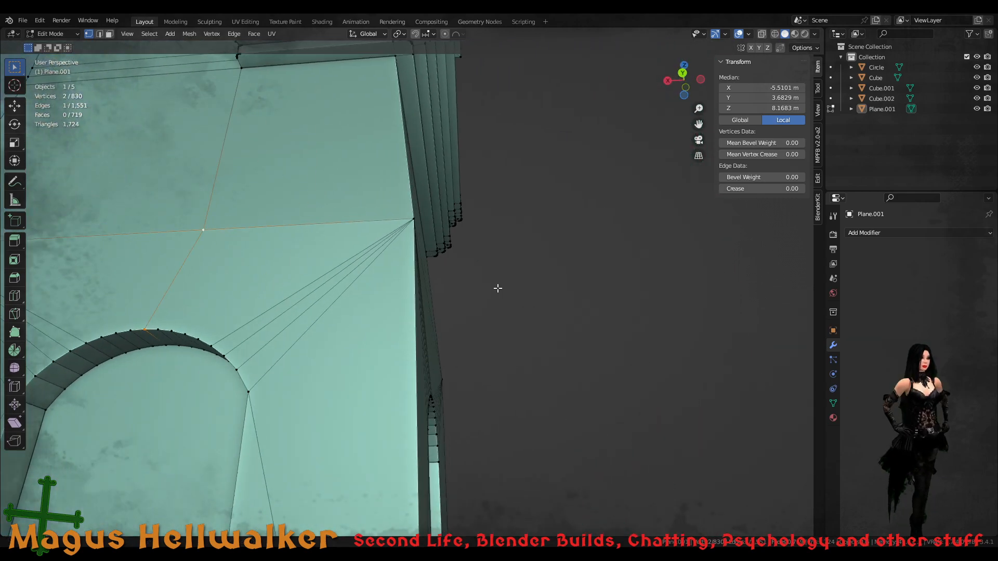
middle_drag(335, 307, 305, 335)
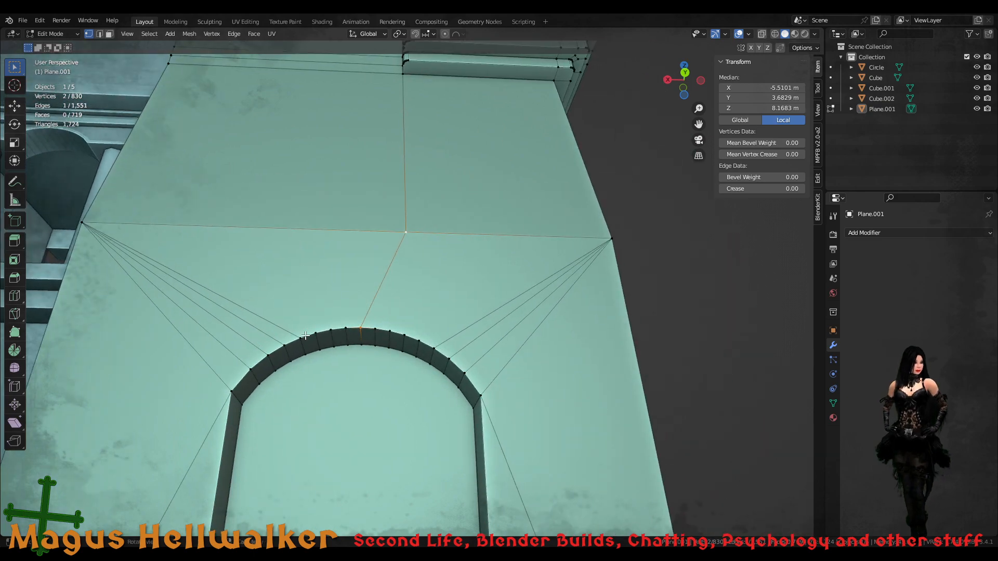
click(415, 339)
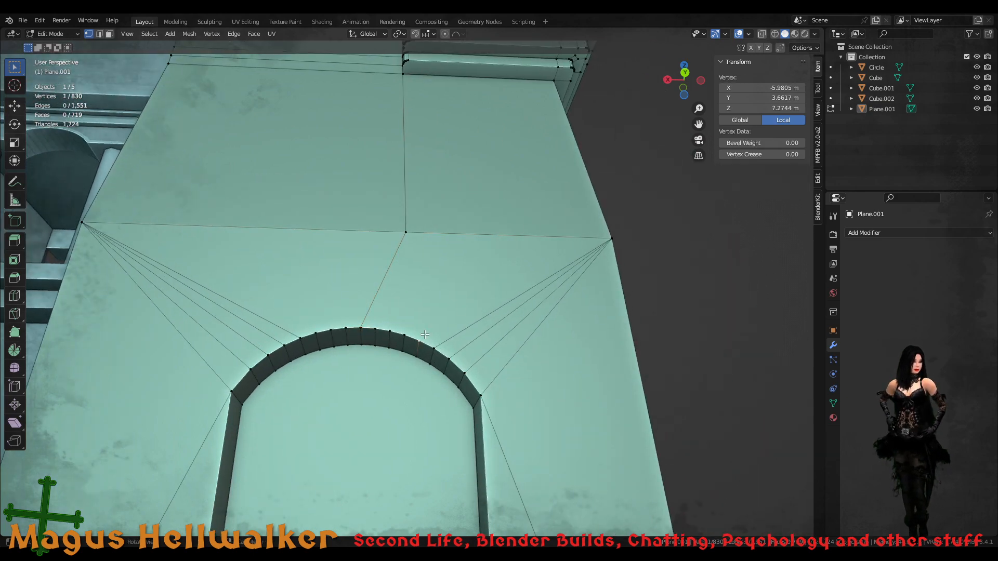
shift+click(610, 238)
key(f)
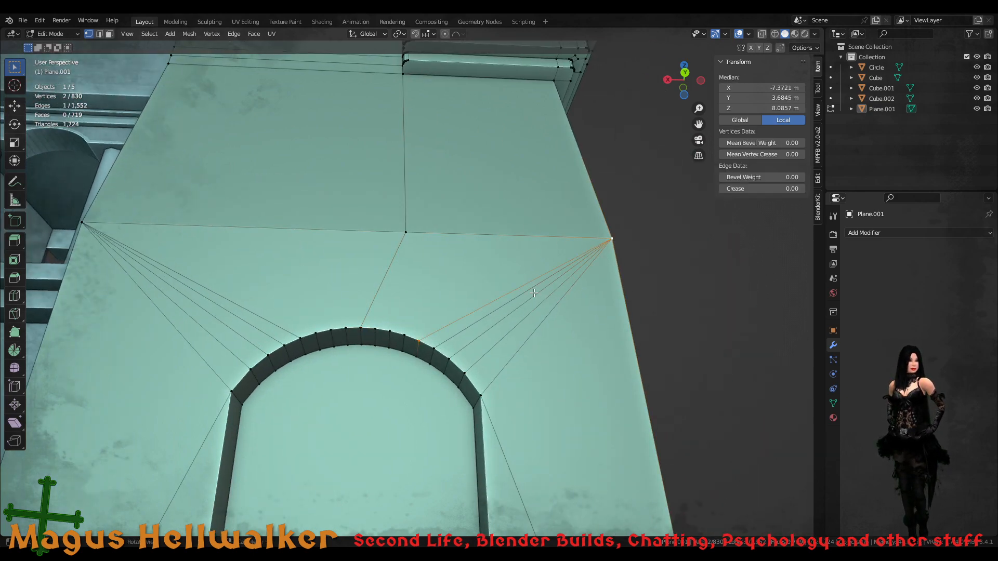
click(405, 332)
shift+click(611, 238)
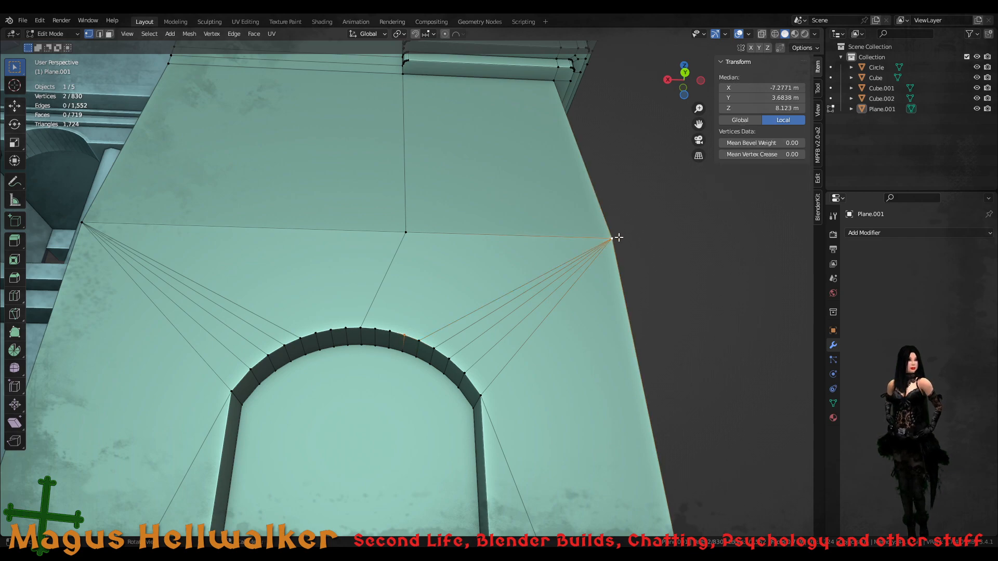
key(f)
- Add edges from the last two arch vertices beside the apex to the balcony-side wall corner, then clear the selection
click(386, 331)
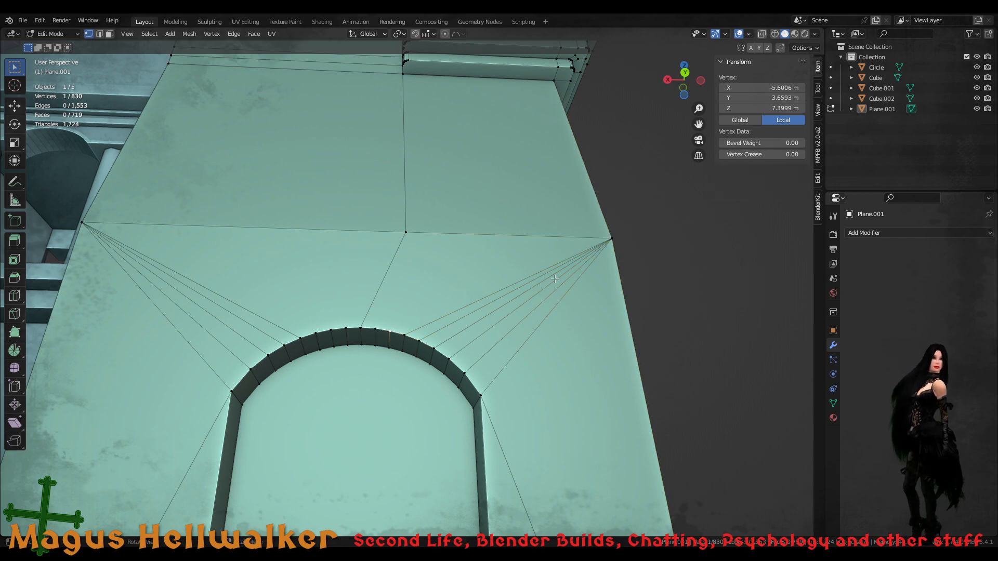
shift+click(612, 238)
key(f)
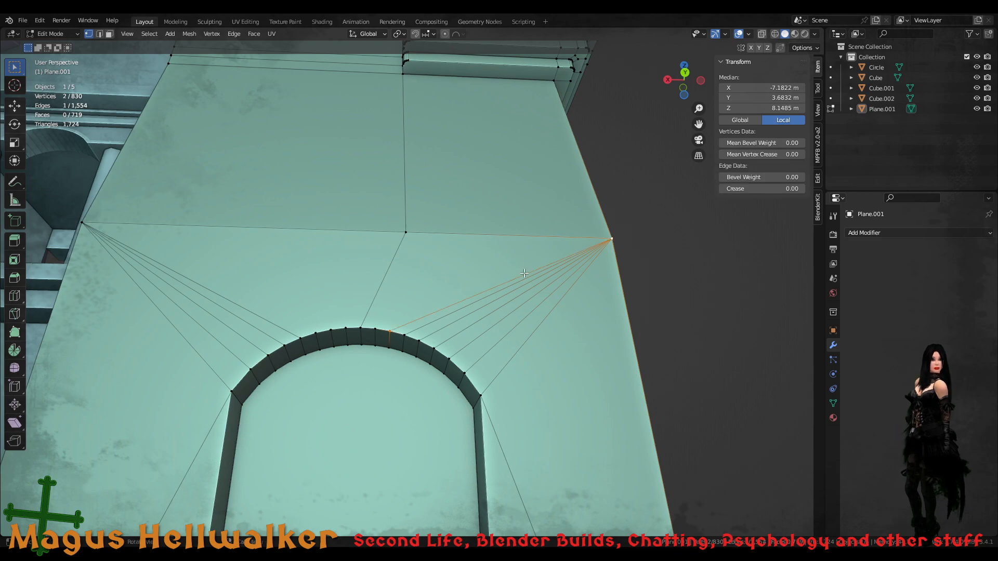
click(375, 329)
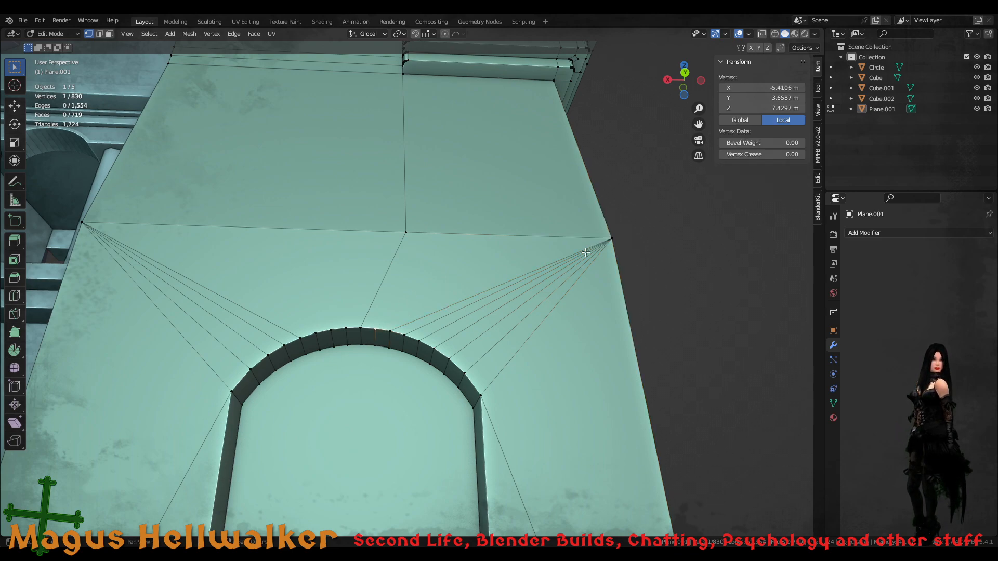
shift+click(610, 237)
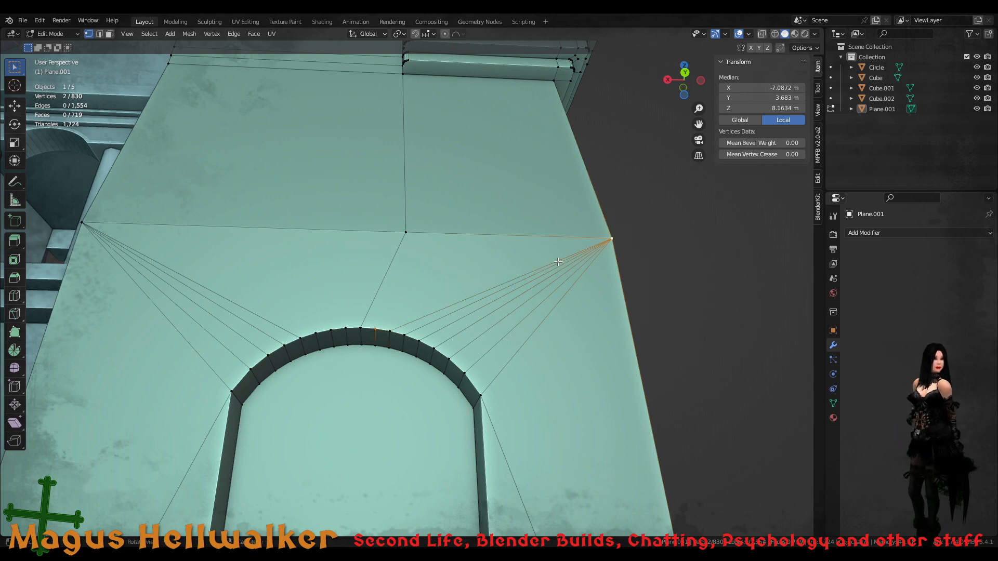
key(f)
key(alt+a)
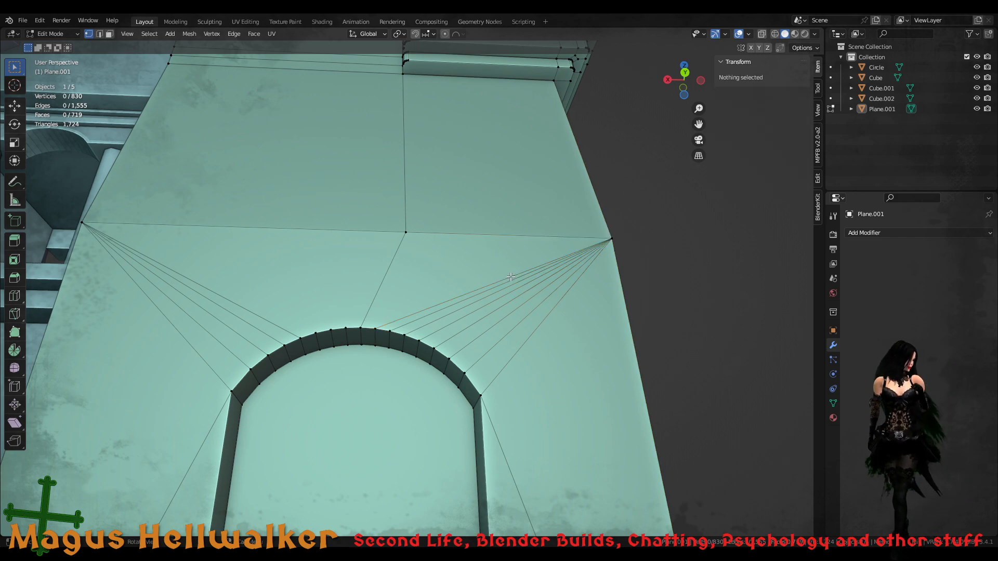
alt+click(511, 277)
key(g)
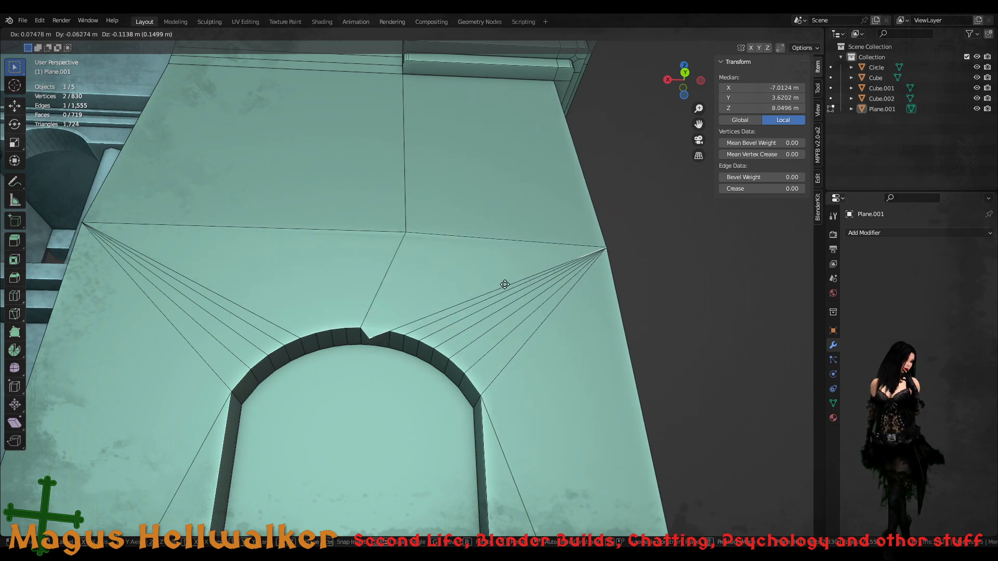
click(516, 265)
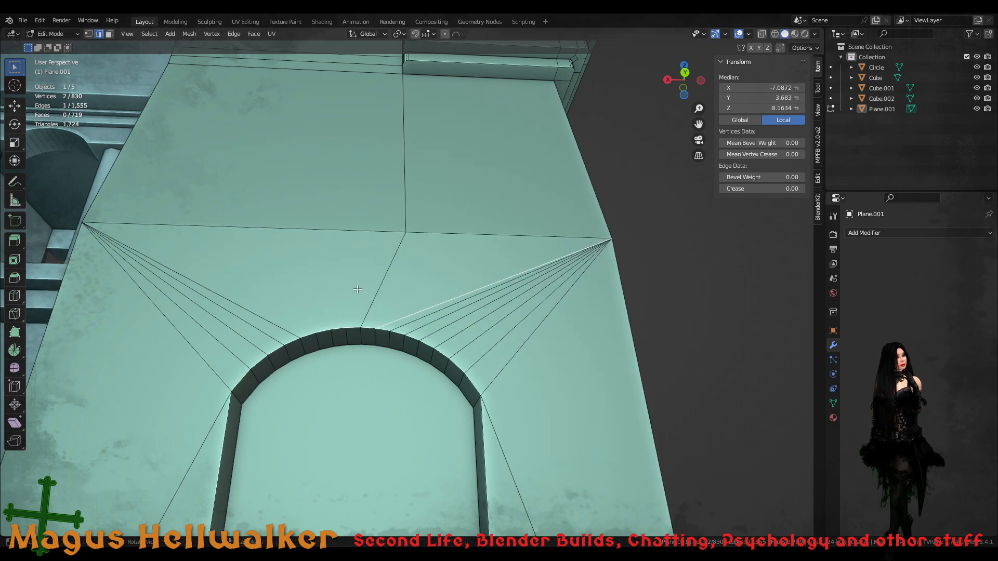
- Connect the three remaining unjoined arch vertices to the opposite wall corner, beside the round tower, with edges in vertex mode
middle_drag(320, 326, 348, 269)
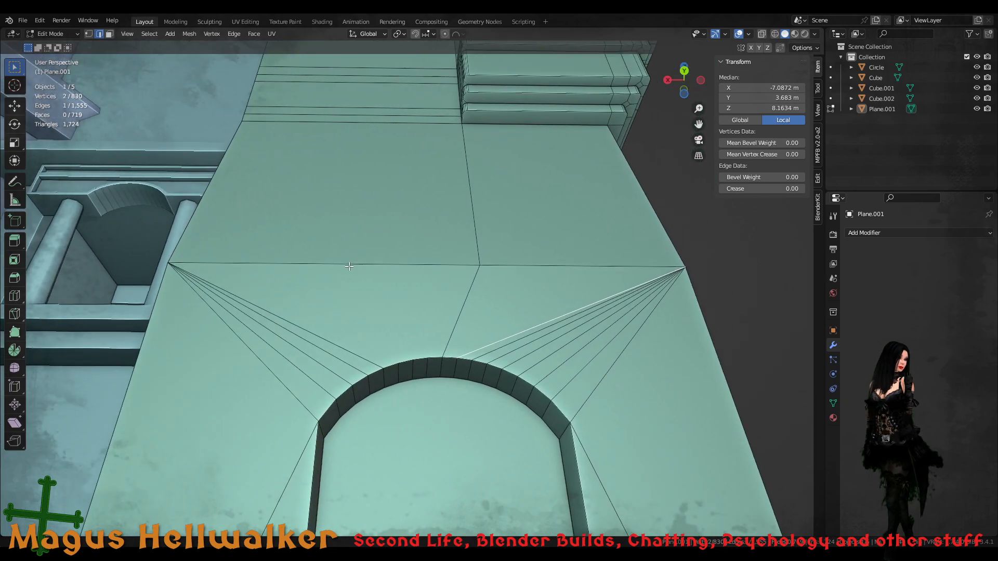
key(1)
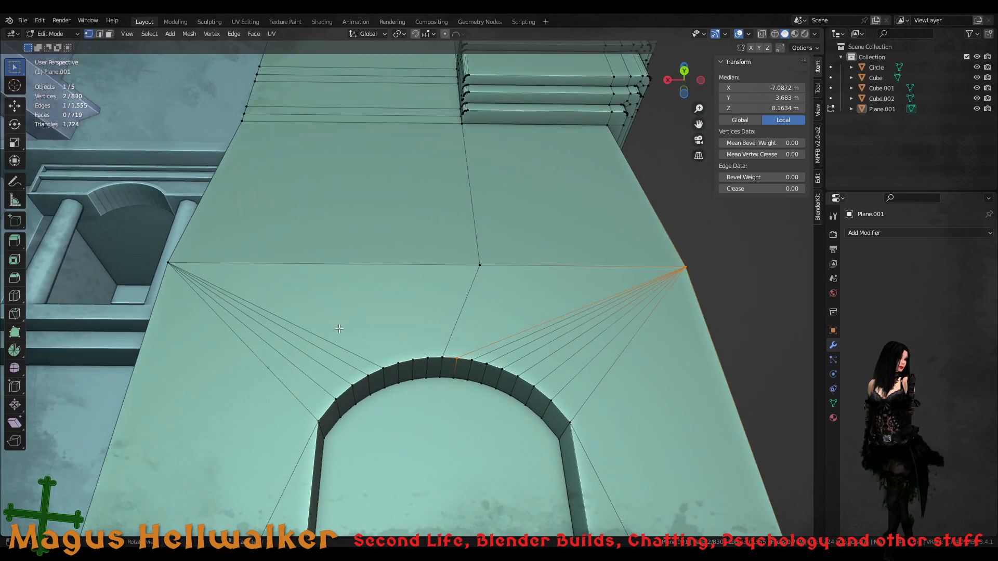
click(398, 360)
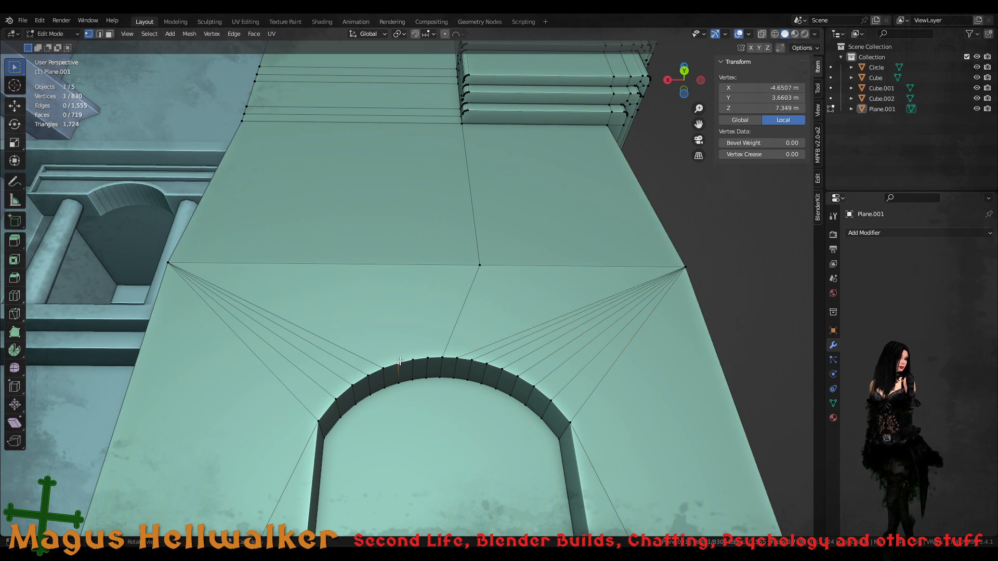
shift+click(167, 262)
key(f)
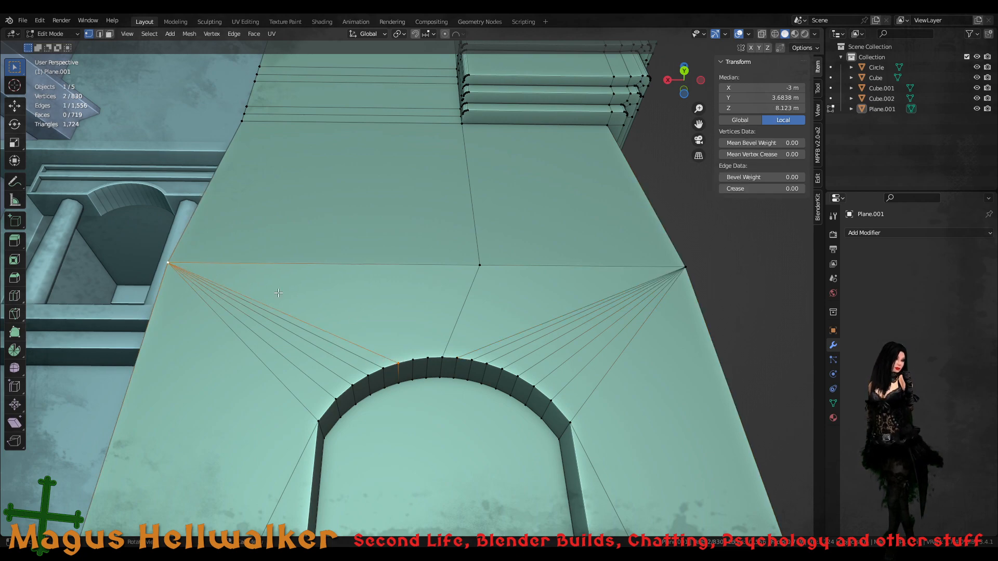
click(412, 358)
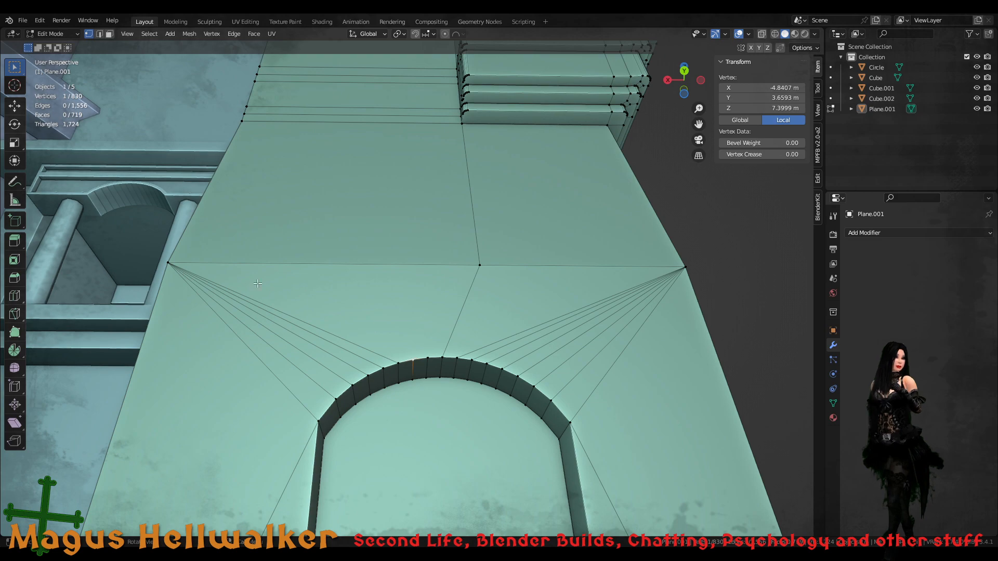
shift+click(168, 263)
key(f)
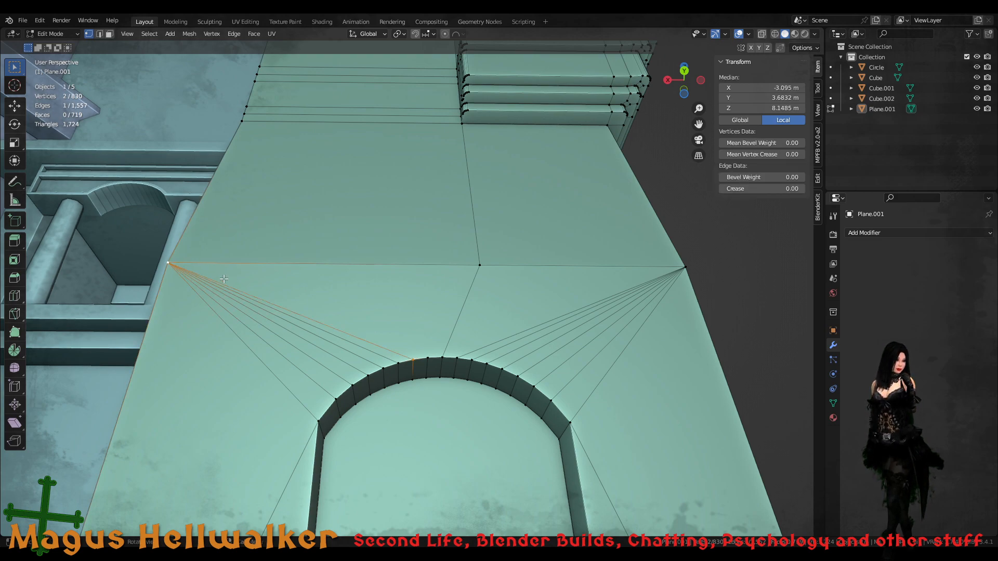
click(429, 356)
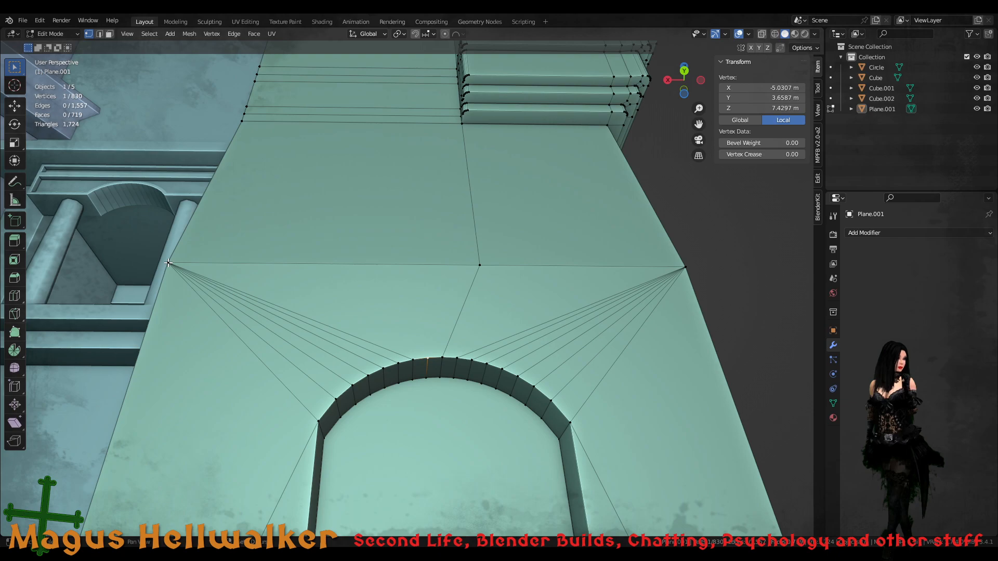
shift+click(168, 263)
key(f)
- Vertex Slide the centre vertices above the arches on both opposite tower walls by a factor of 0.091 to line up over the arch apexes
scroll(214, 280, down, 8)
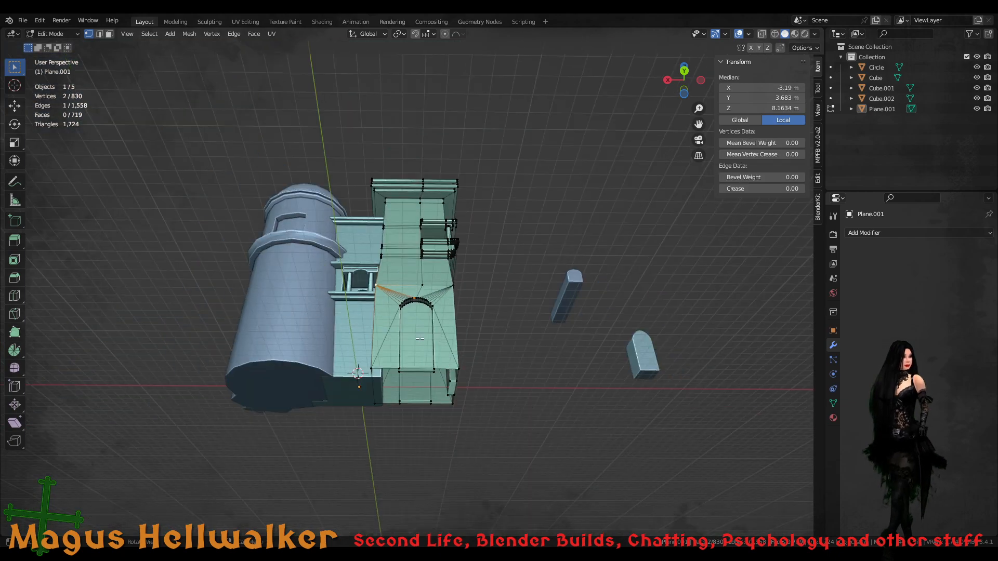
scroll(431, 282, up, 3)
middle_drag(431, 282, 333, 329)
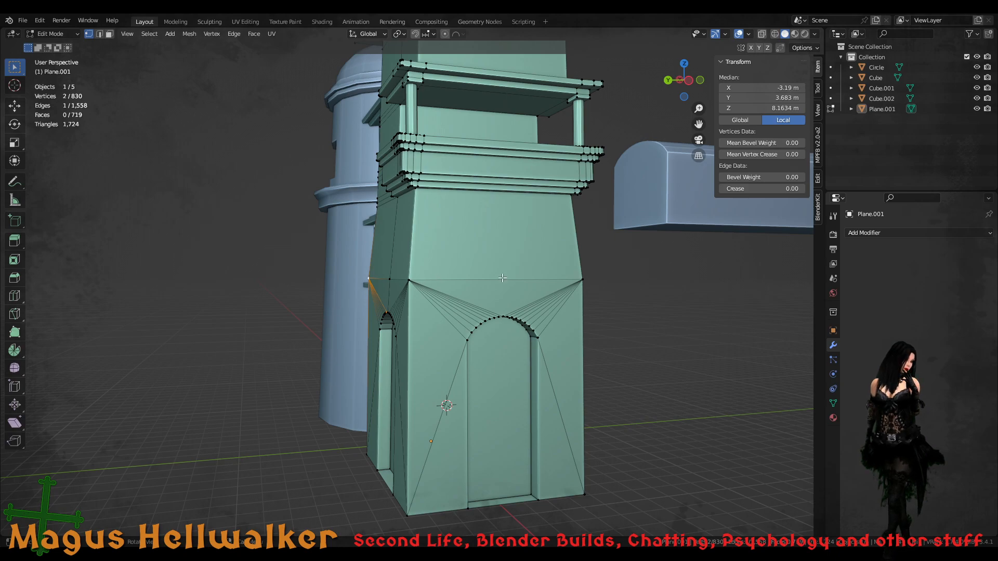
middle_drag(502, 278, 376, 286)
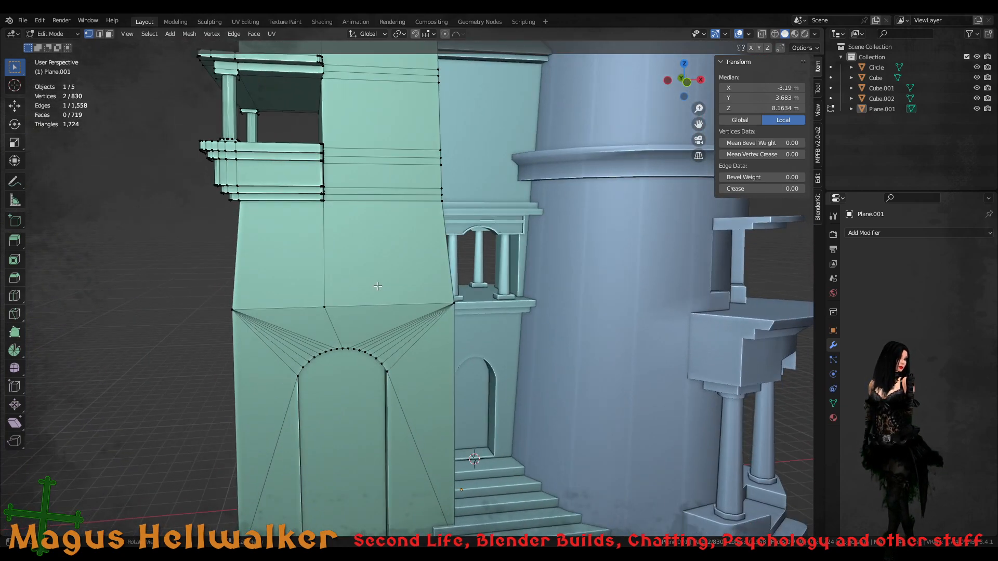
click(325, 307)
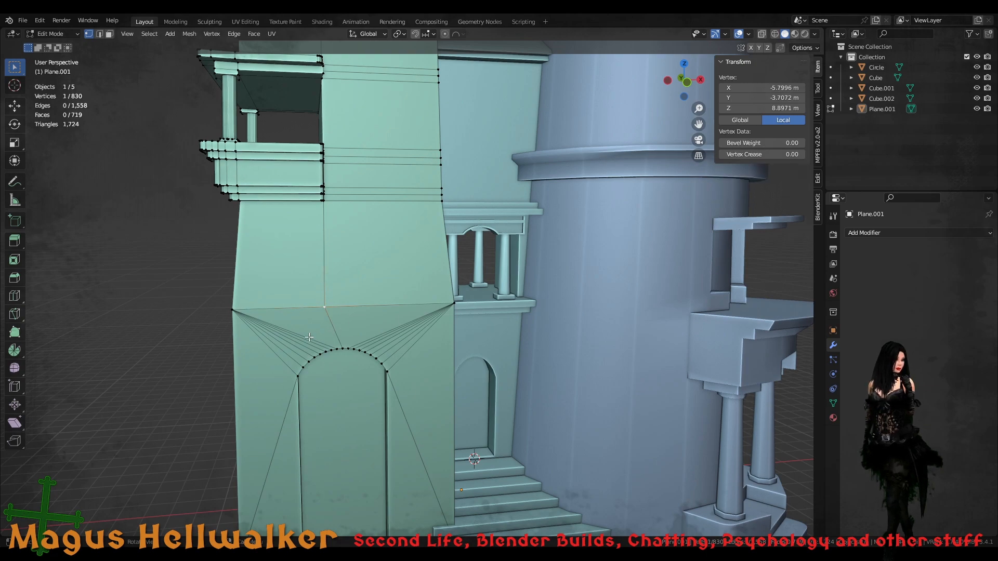
middle_drag(308, 336, 382, 331)
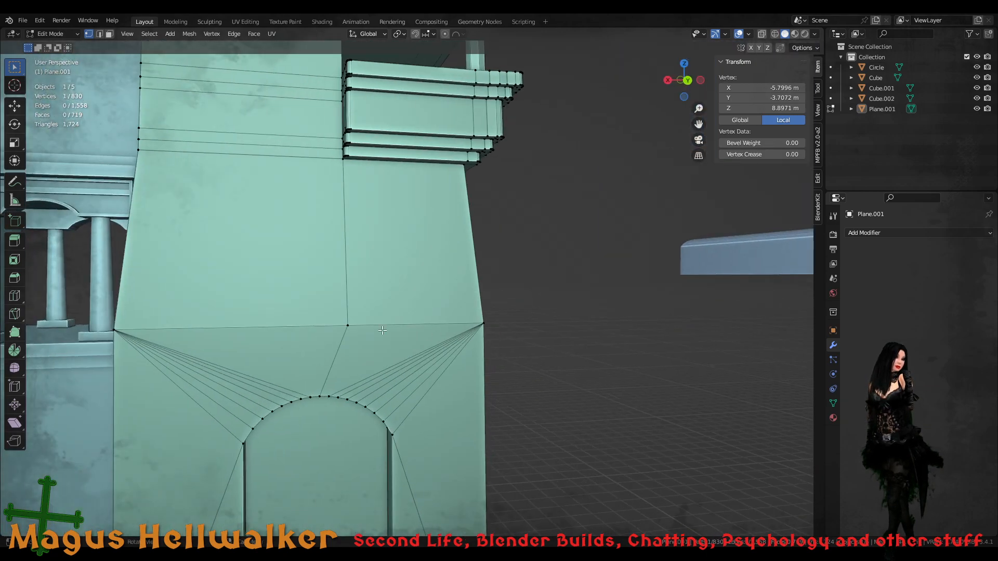
shift+click(347, 324)
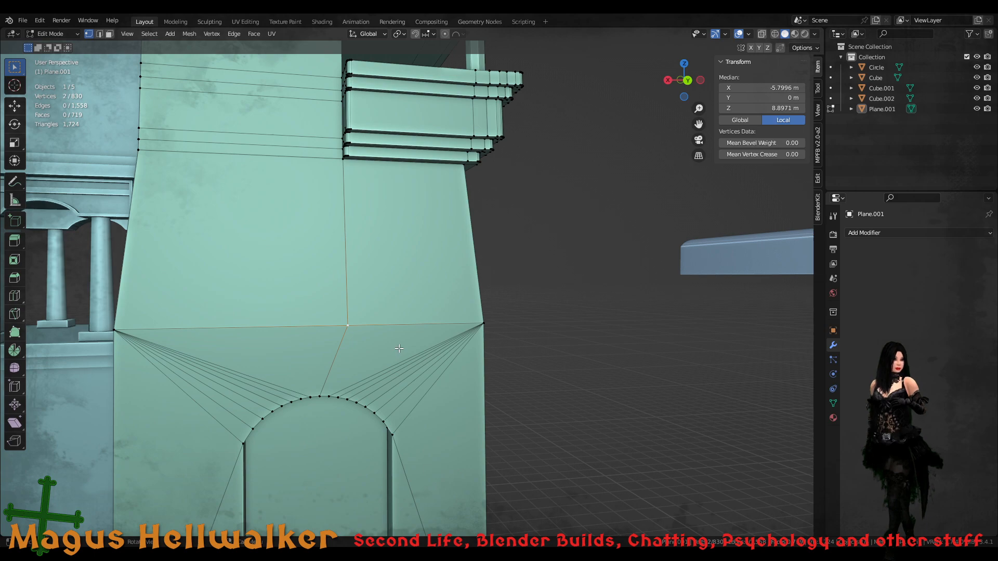
key(shift+v)
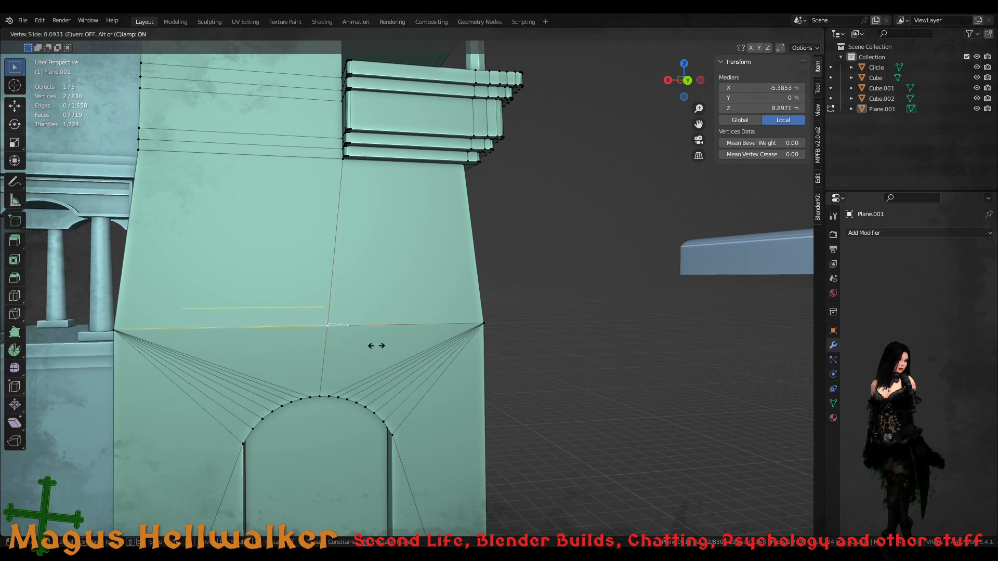
click(376, 348)
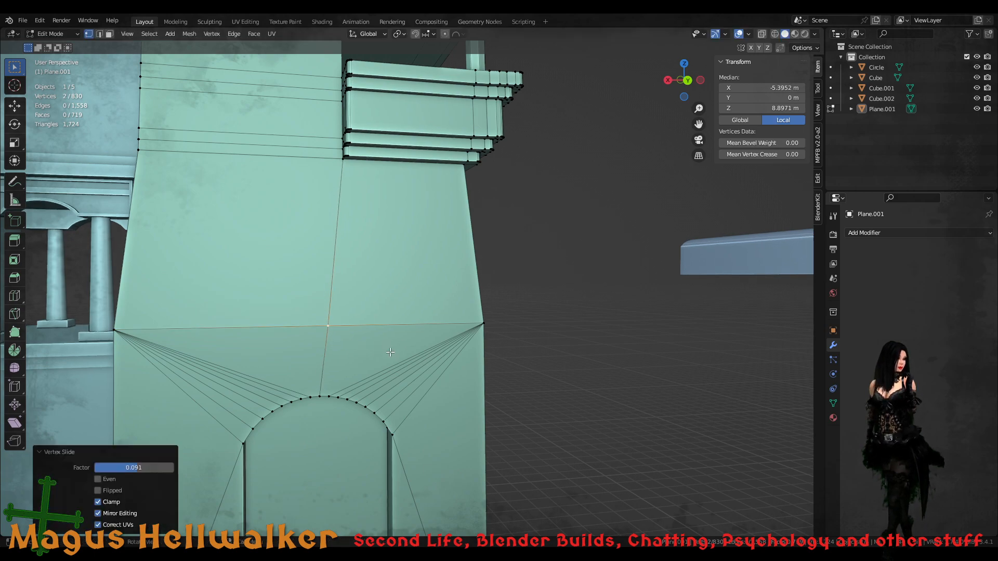
- Switch the tower to Object Mode and inspect the wall surfaces around its arches
scroll(389, 352, down, 8)
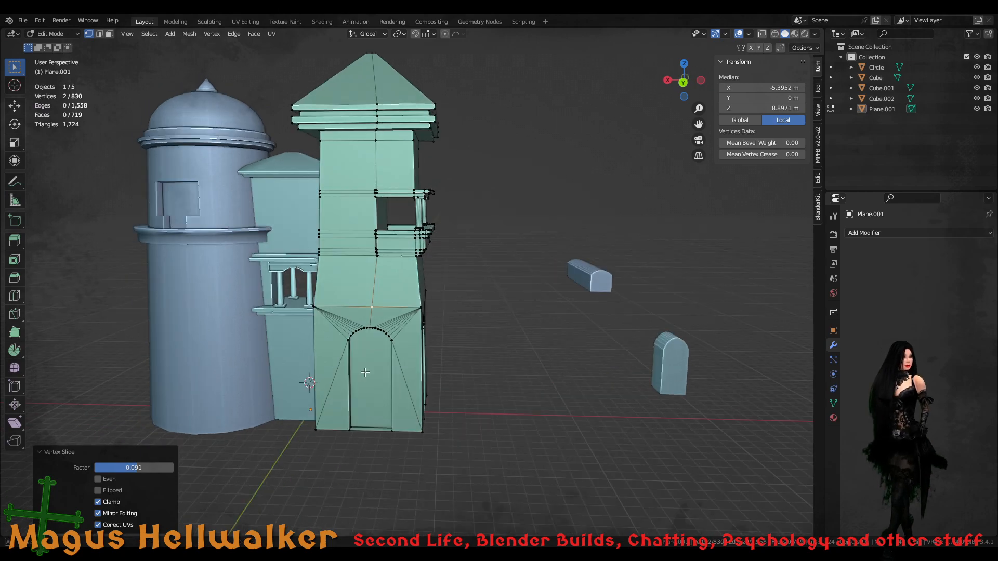
middle_drag(365, 372, 310, 325)
scroll(338, 381, up, 4)
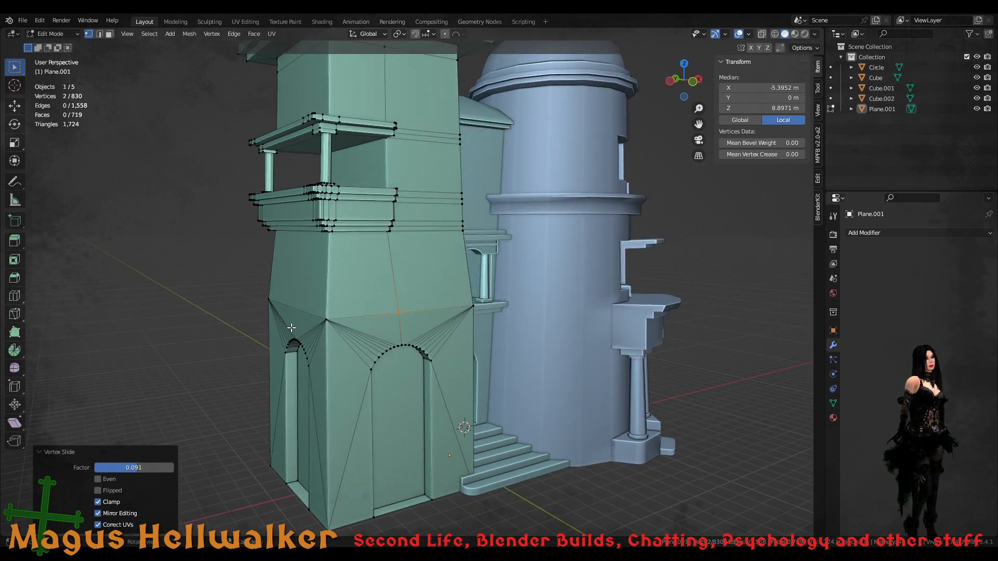
key(Tab)
scroll(320, 355, up, 6)
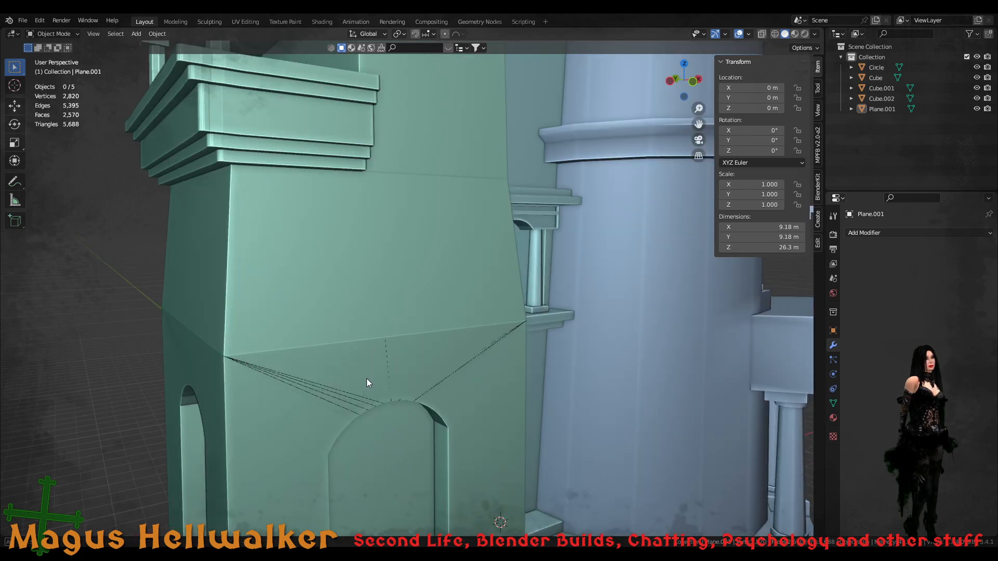
middle_drag(368, 383, 315, 402)
scroll(316, 379, down, 4)
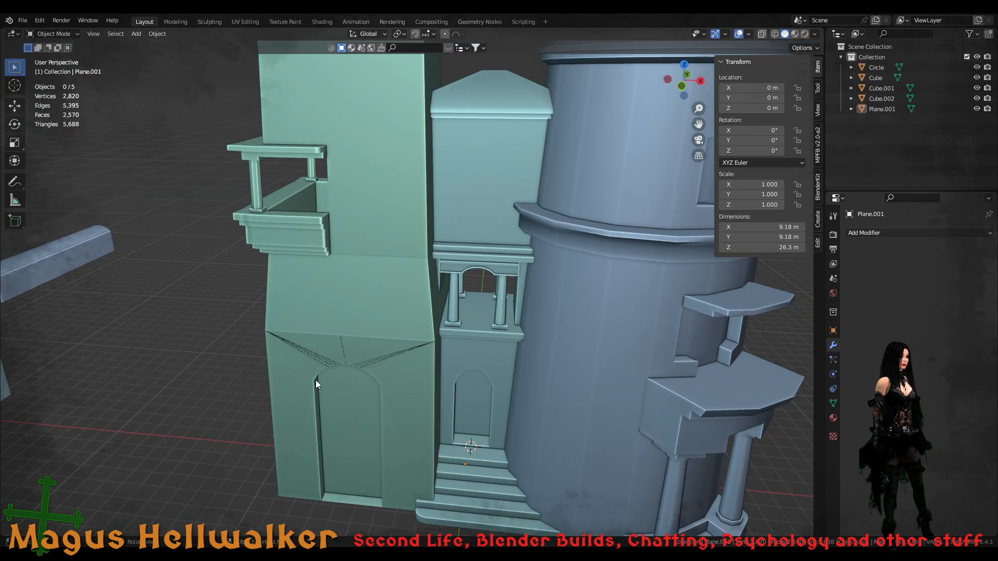
scroll(316, 379, up, 8)
scroll(272, 319, down, 5)
- Inspect the stepped, rounded end of the balcony ledge up close where it meets the square tower
middle_drag(267, 263, 218, 266)
shift+middle_drag(180, 205, 233, 245)
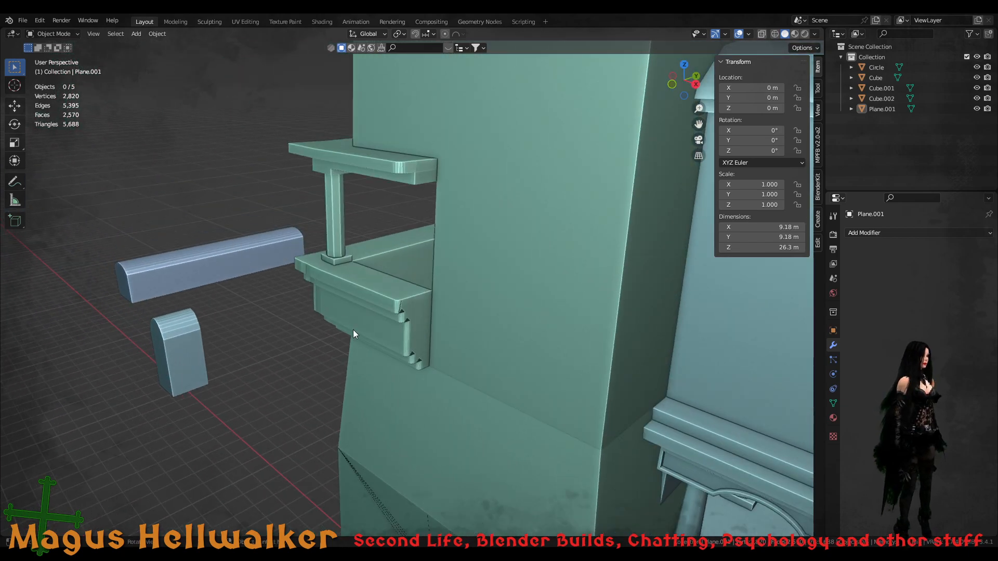
scroll(369, 342, up, 6)
scroll(369, 366, down, 5)
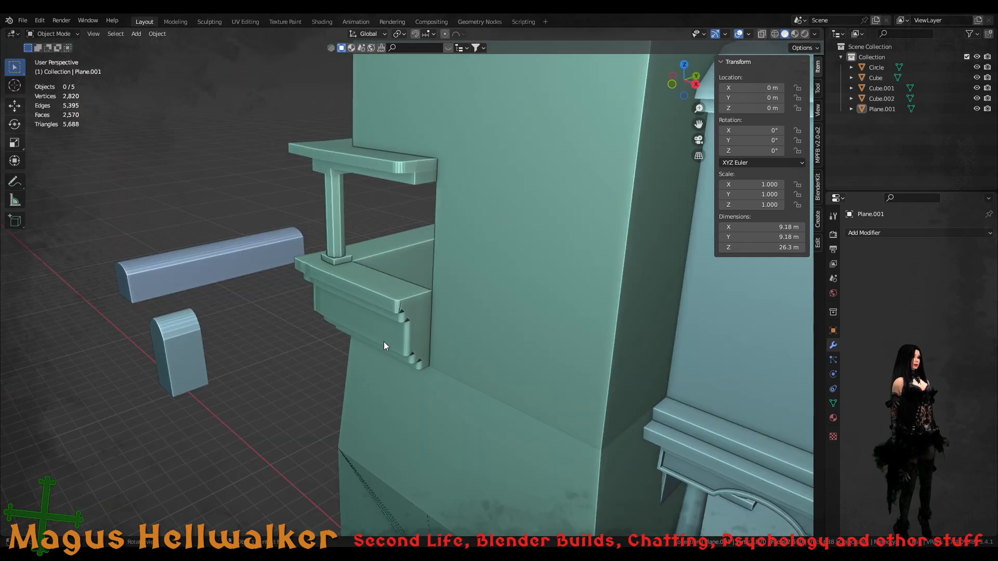
middle_drag(383, 341, 393, 288)
scroll(378, 296, up, 4)
scroll(377, 281, up, 3)
middle_drag(393, 289, 391, 286)
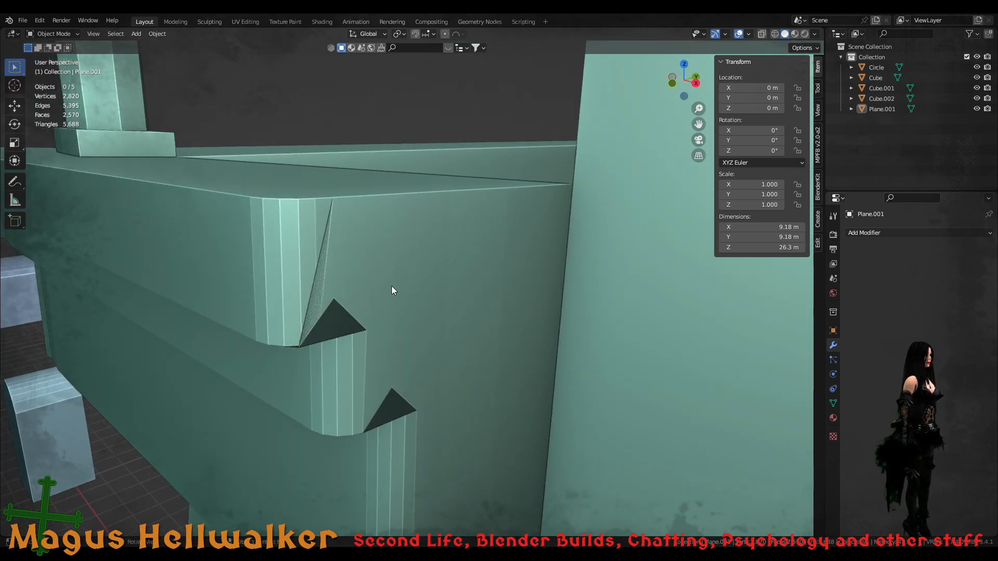
- In Edit Mode, try to lower the peak vertex of the upper triangular gap on the balcony ledge's corner along Z
key(Tab)
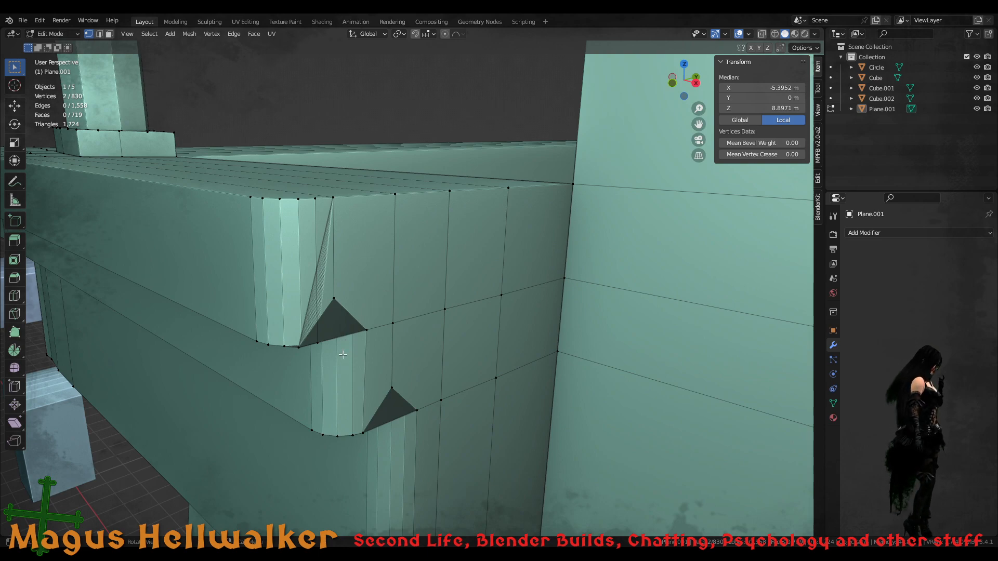
click(334, 299)
key(g)
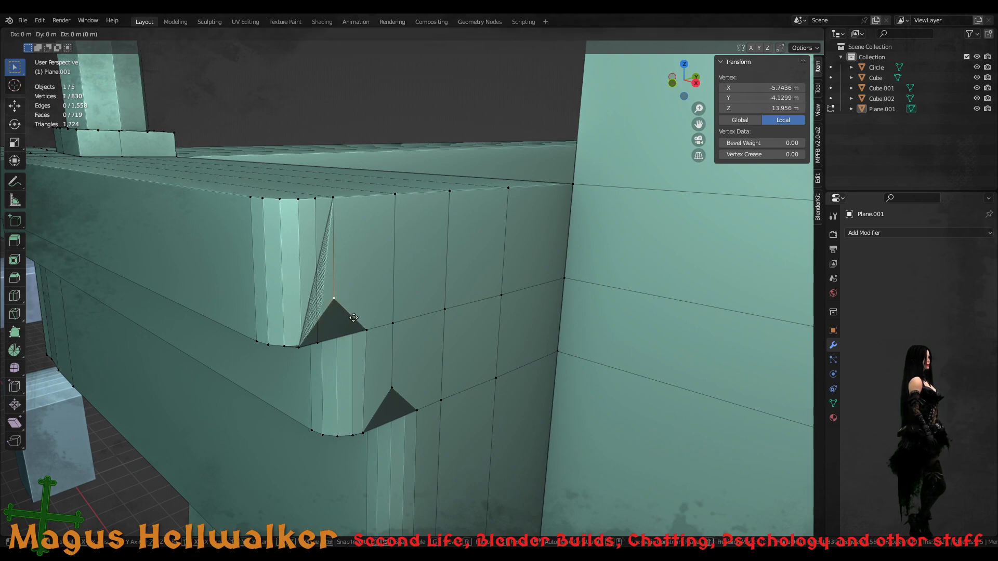
key(z)
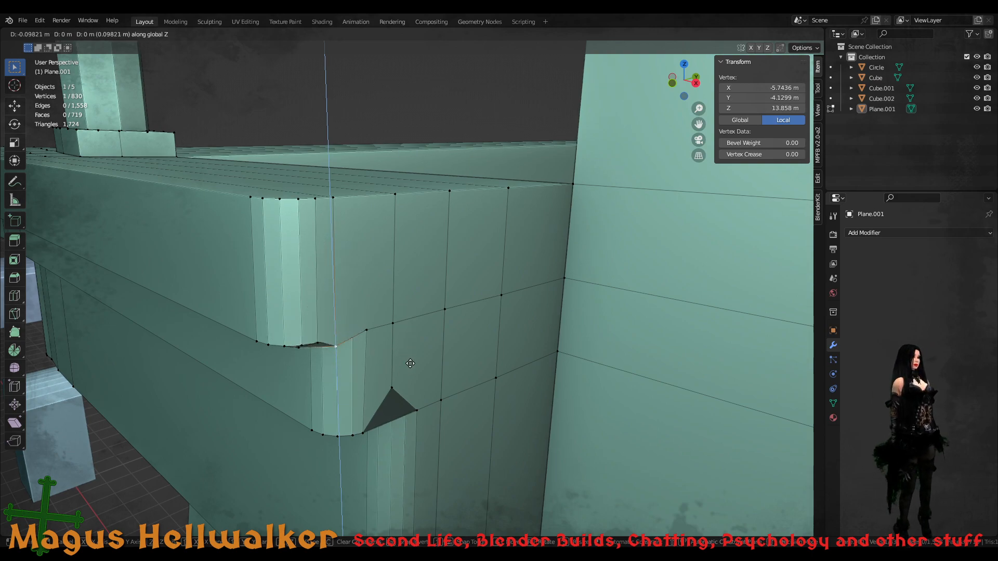
click(409, 364)
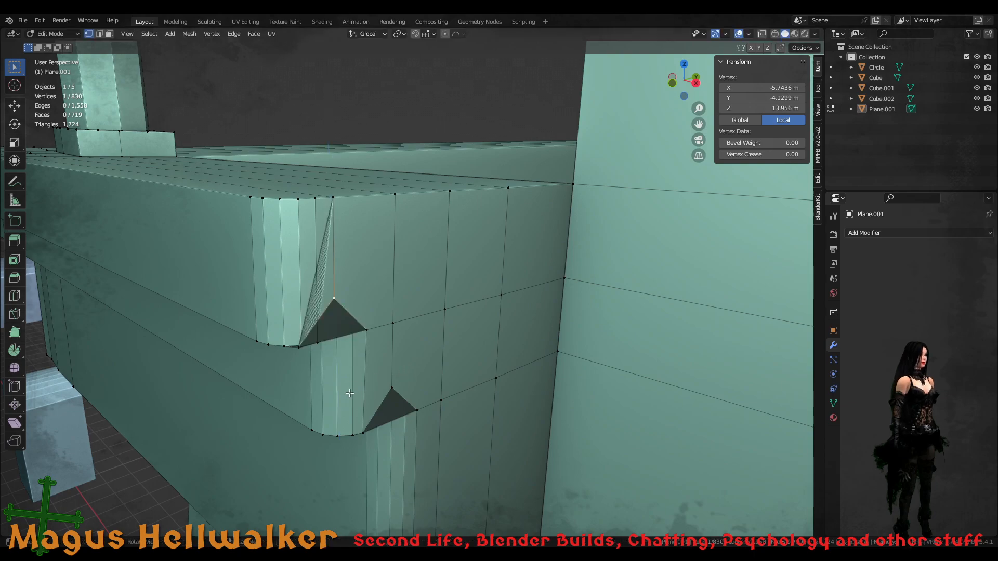
scroll(349, 393, down, 9)
scroll(349, 393, up, 9)
middle_drag(347, 393, 313, 328)
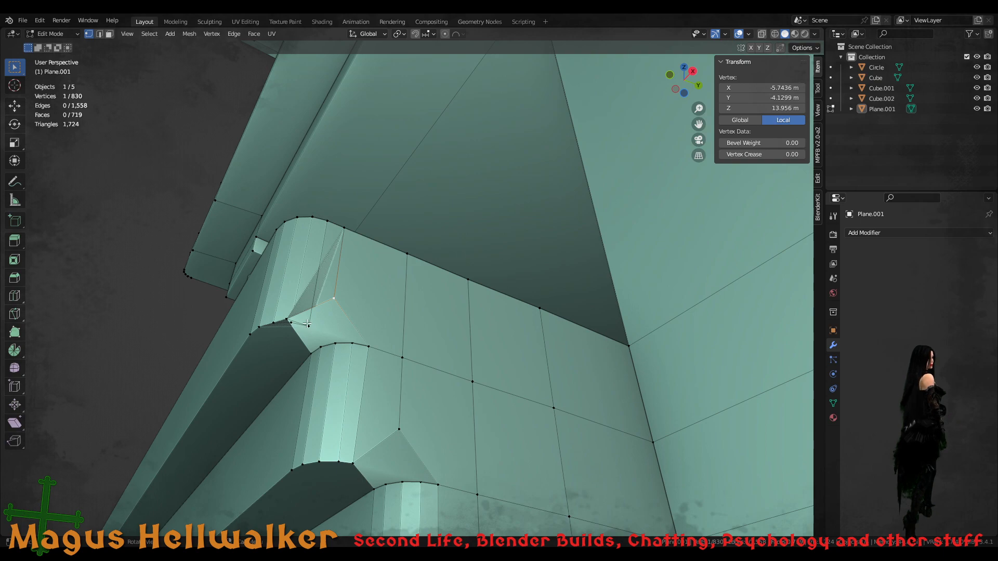
click(309, 326)
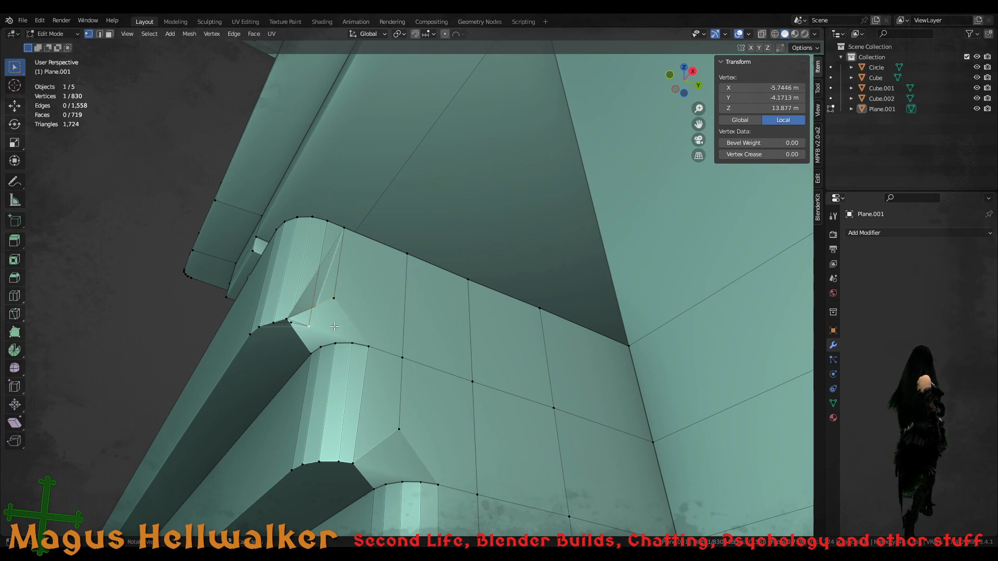
key(g)
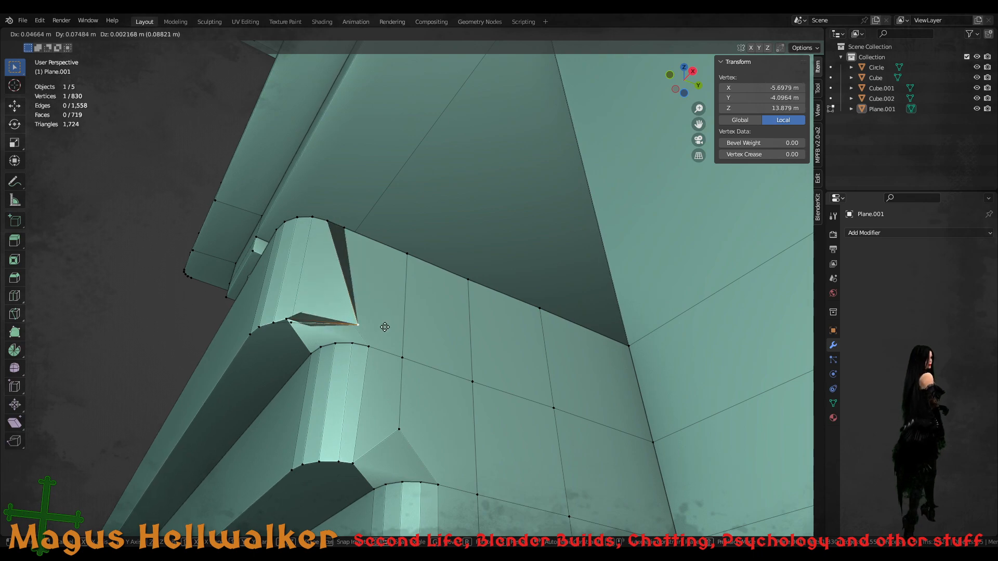
key(Escape)
- Vertex Slide the peak vertex of the ledge's upper gap by a factor of 1.000 onto the near corner of the step below
middle_drag(364, 330, 334, 283)
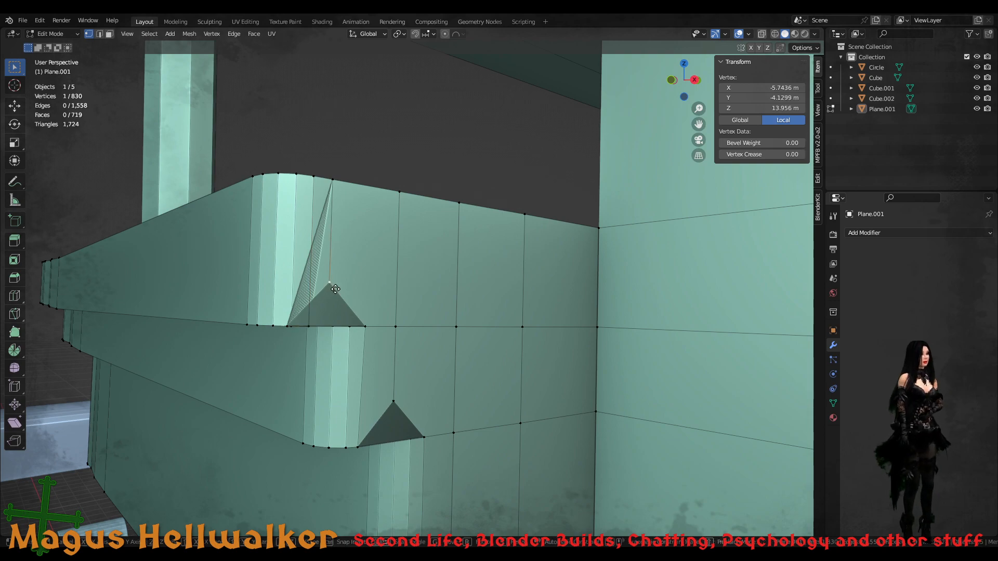
key(shift+v)
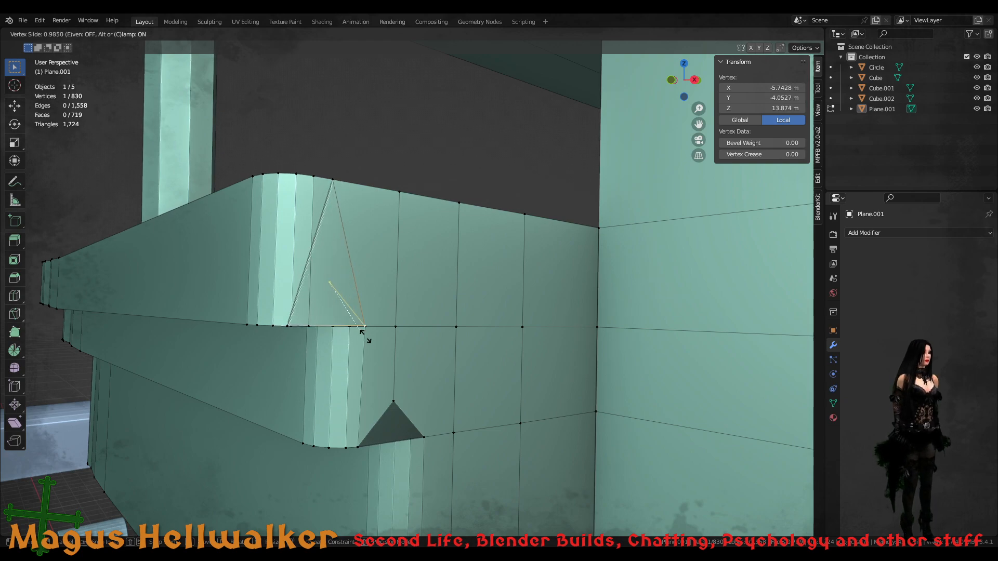
click(376, 341)
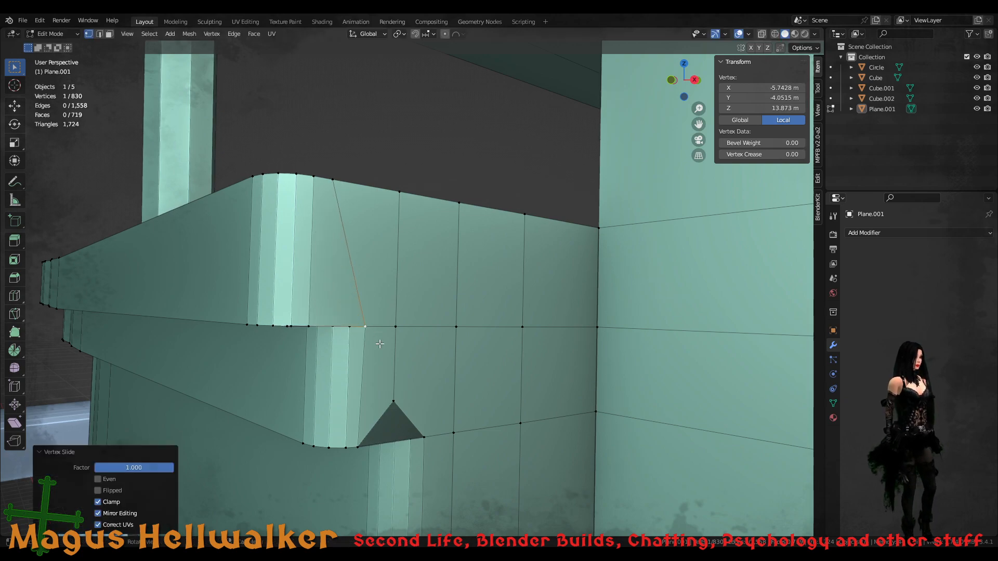
- Try to Vertex Slide the stray vertex on the underside of the ledge's upper rounded corner along its edge
middle_drag(375, 342, 381, 264)
click(351, 268)
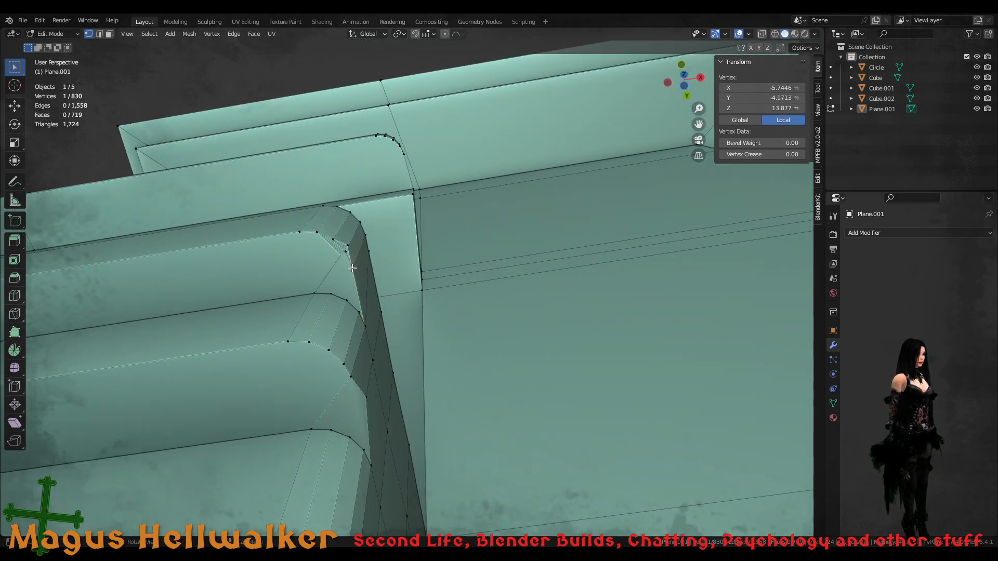
key(shift+v)
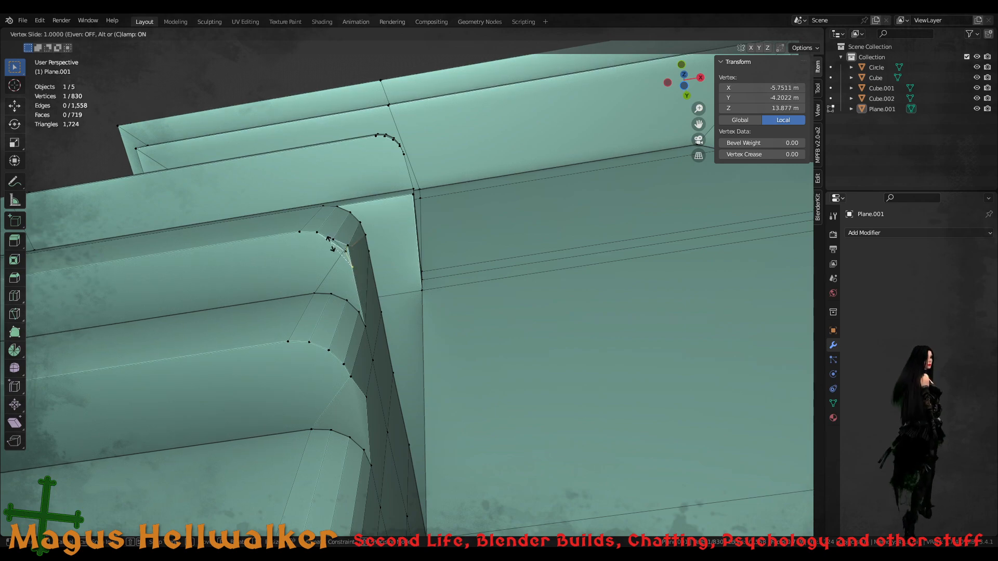
click(363, 311)
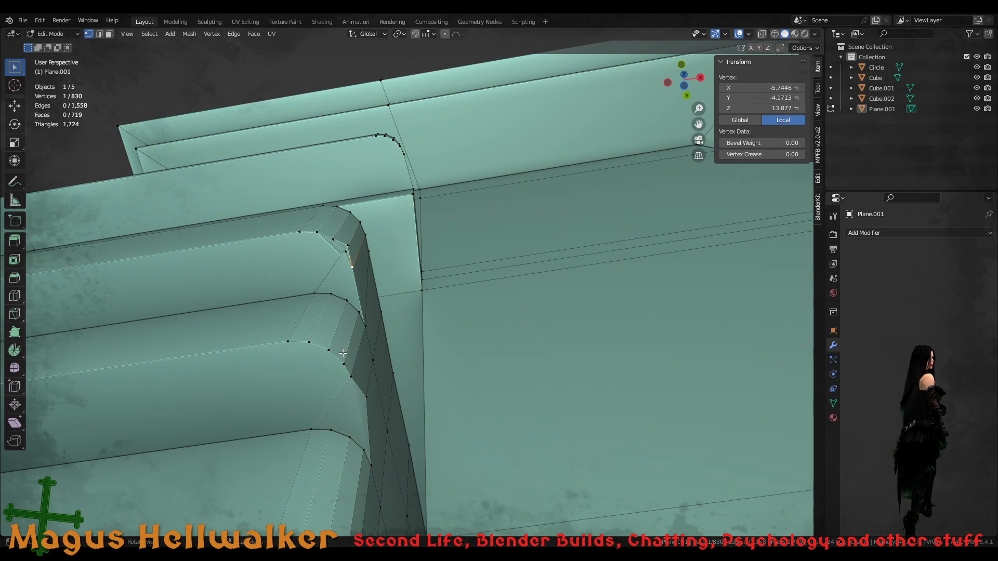
scroll(343, 354, down, 8)
scroll(338, 374, up, 8)
middle_drag(318, 337, 335, 299)
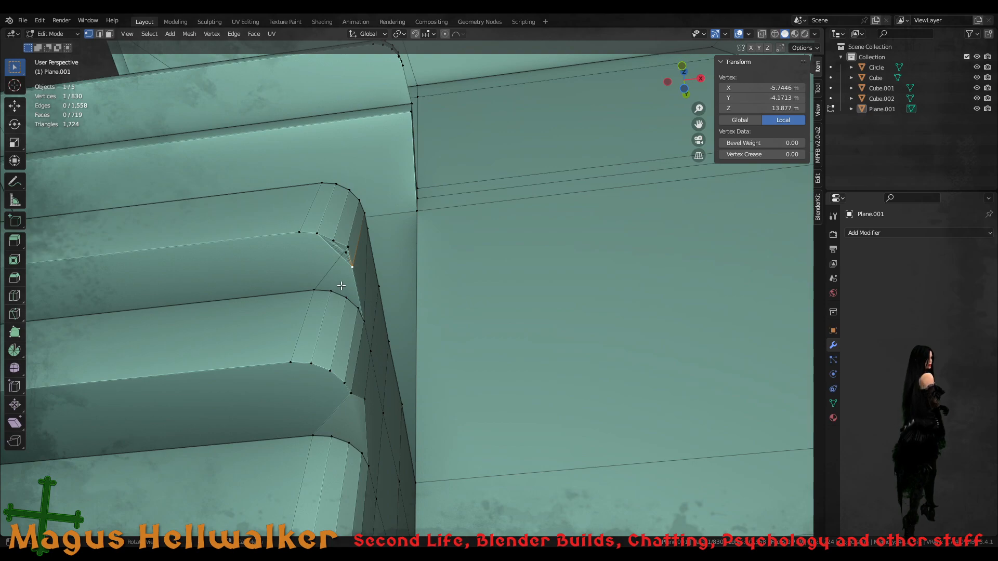
key(Tab)
key(Tab)
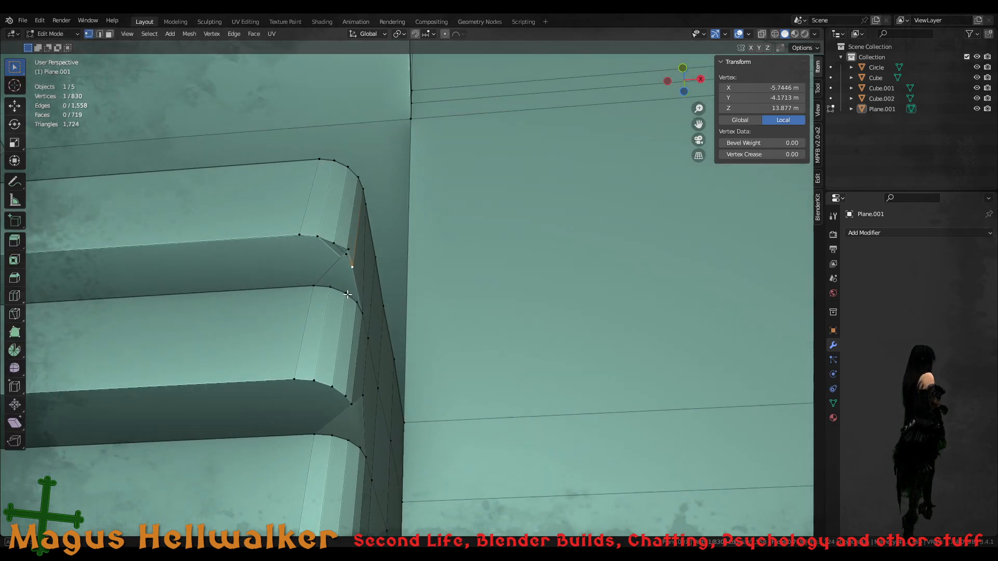
middle_drag(347, 294, 358, 254)
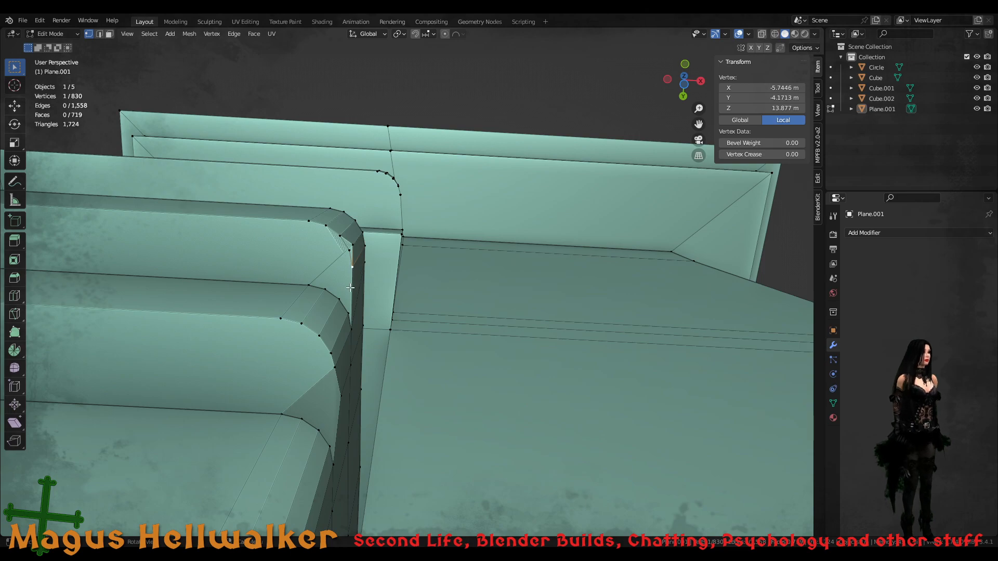
- Move the peak vertex of the ledge's lower triangular gap by -0.077312 m along Z towards the step below
middle_drag(350, 288, 274, 358)
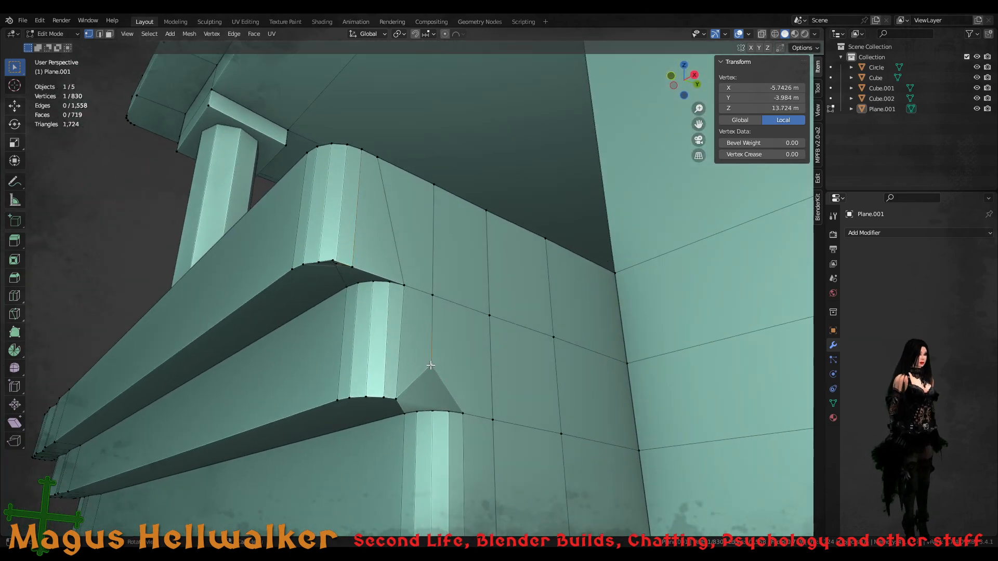
key(g)
key(z)
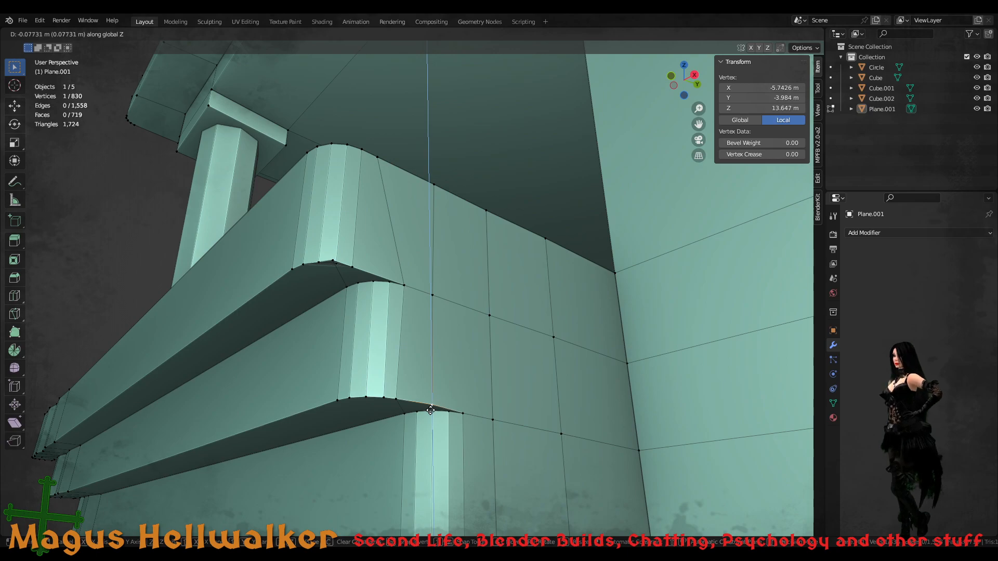
click(430, 409)
- Fine-tune the lower gap vertex by moving it another -0.003149 m along Z, level with the ledge's bottom edge
middle_drag(441, 387, 417, 411)
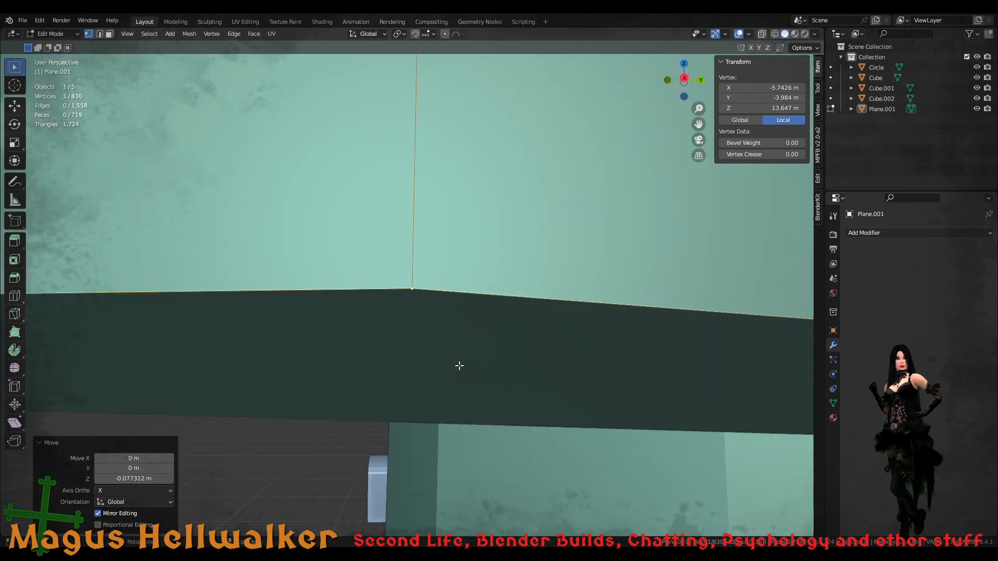
scroll(459, 366, down, 5)
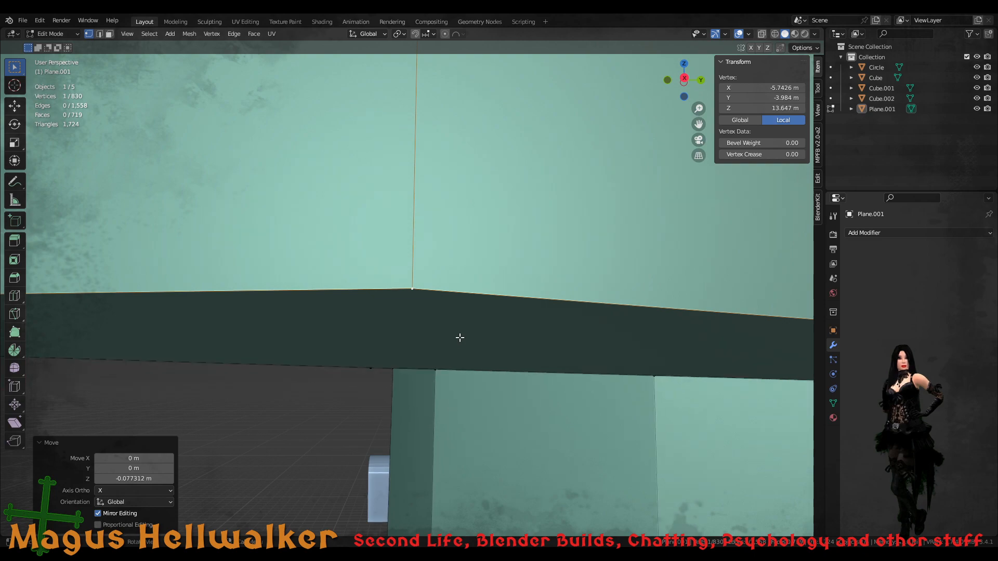
scroll(459, 342, down, 3)
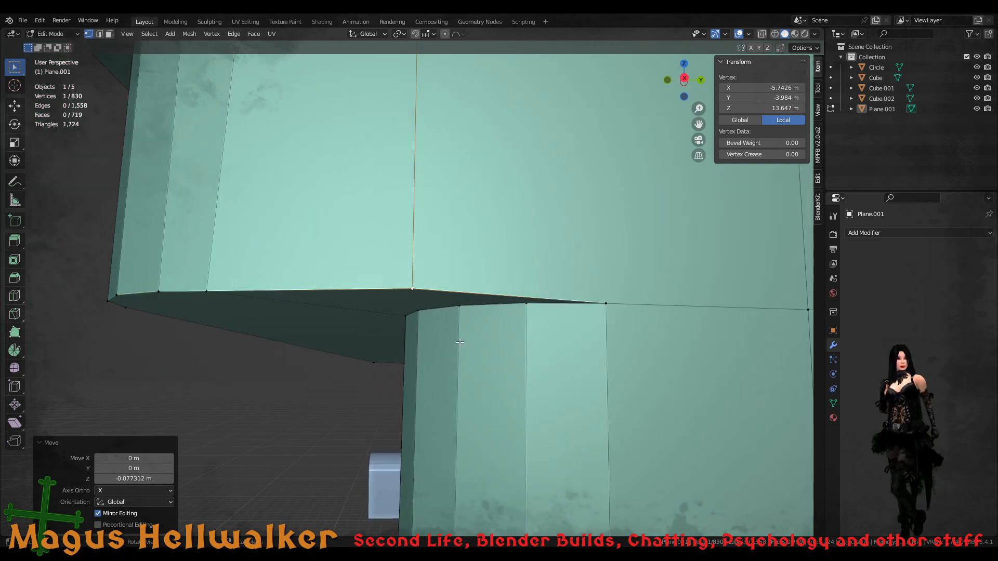
middle_drag(453, 310, 453, 314)
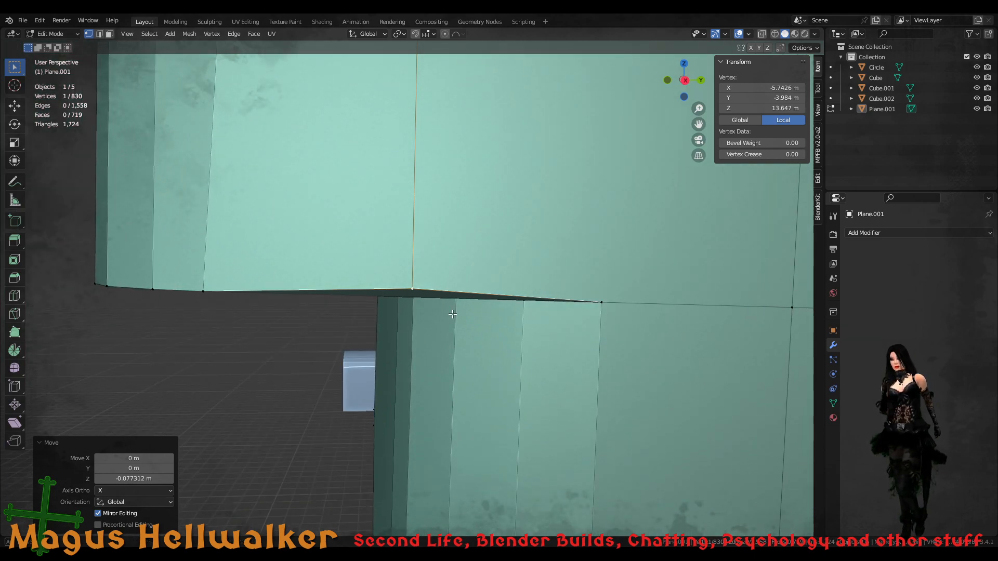
key(g)
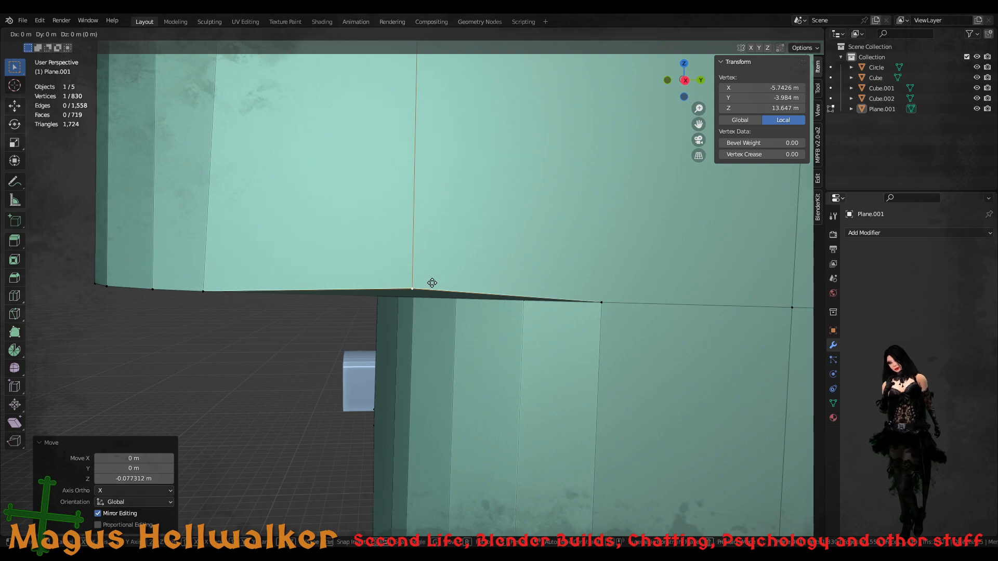
key(z)
click(430, 291)
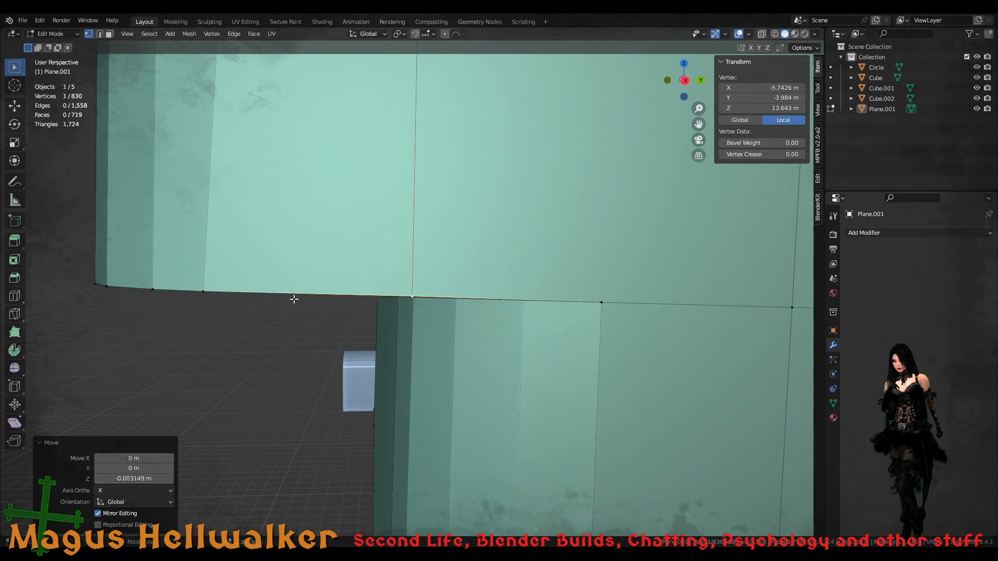
- Vertex Slide the neighbouring bottom vertex at the middle step's rounded corner by a factor of 0.135 towards the lowered vertex
middle_drag(293, 299, 244, 301)
click(190, 291)
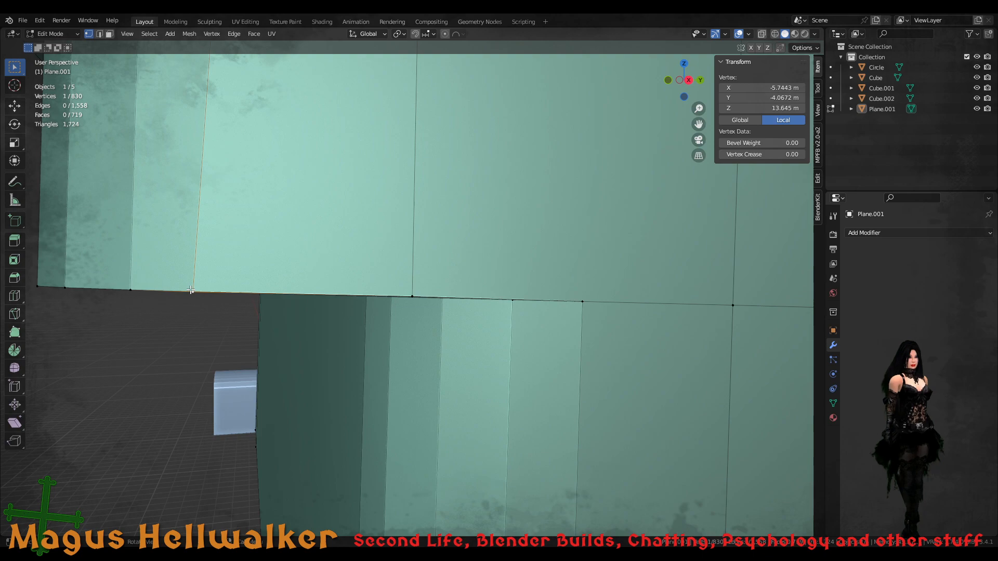
key(shift+v)
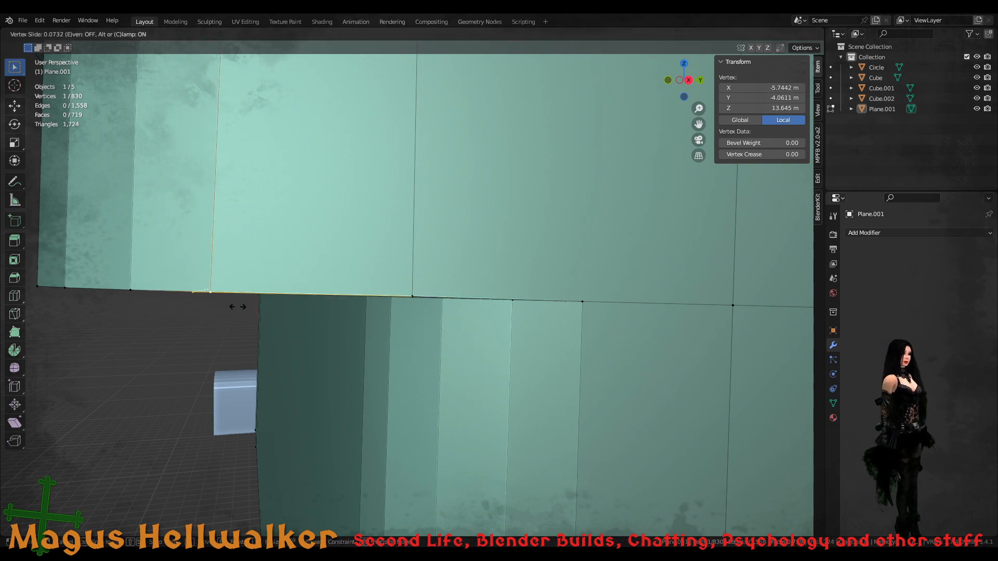
click(255, 307)
scroll(283, 315, down, 3)
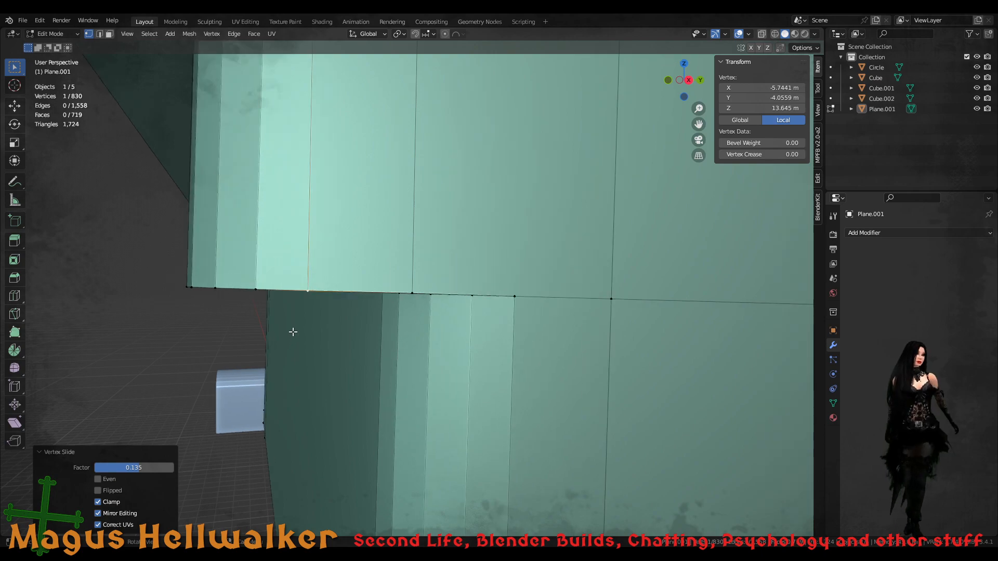
- Vertex Slide the stray vertex under the ledge's upper rounded corner by a factor of 1.000 onto the neighbouring corner vertex
middle_drag(291, 332, 414, 345)
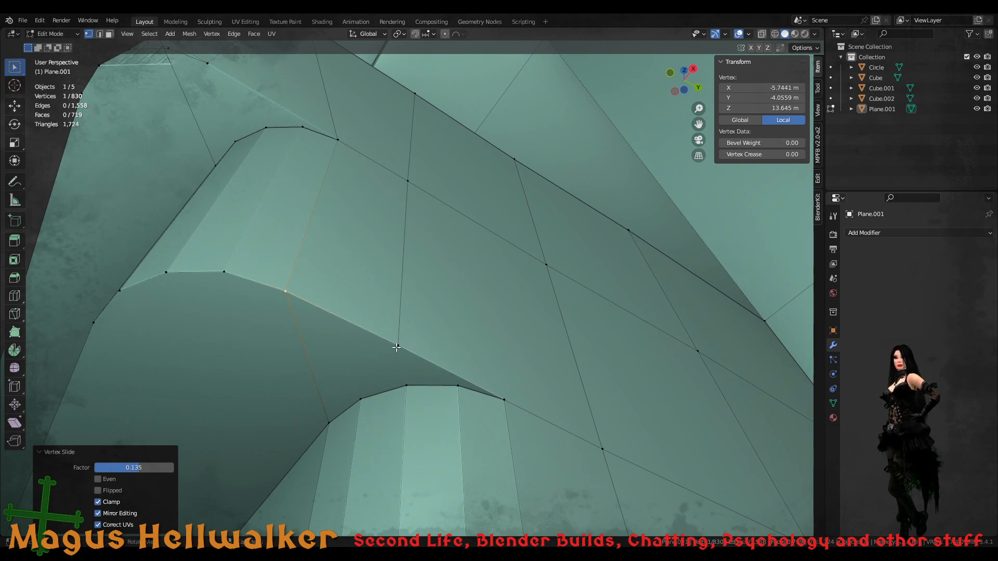
scroll(312, 310, down, 2)
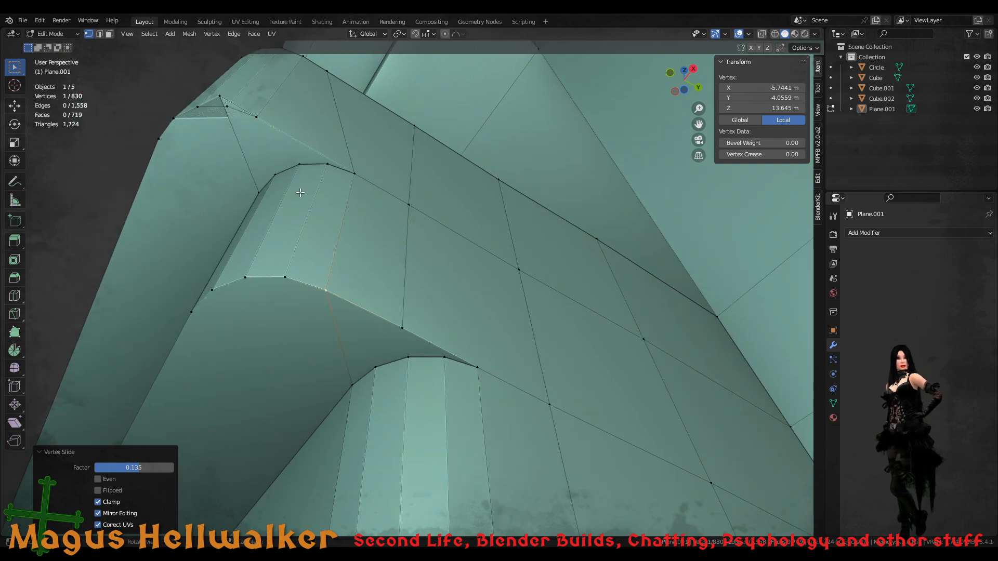
shift+middle_drag(300, 177, 540, 535)
scroll(460, 441, up, 4)
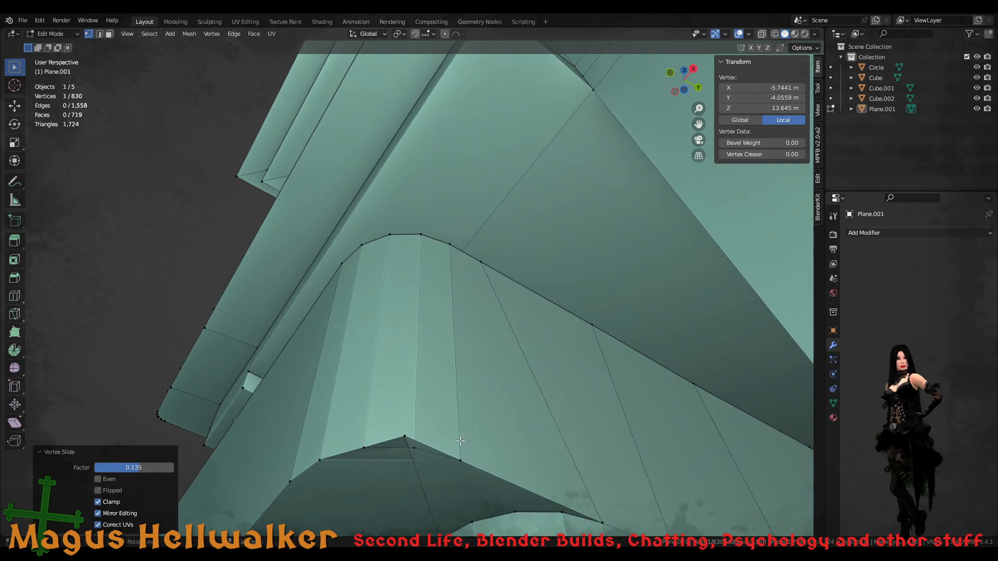
shift+middle_drag(407, 461, 398, 201)
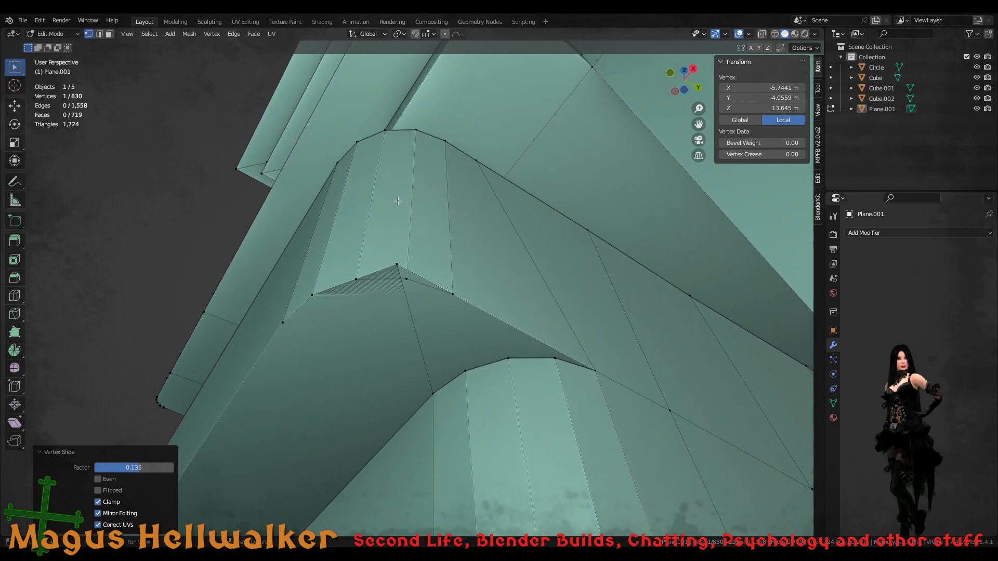
click(395, 263)
middle_drag(414, 272, 435, 283)
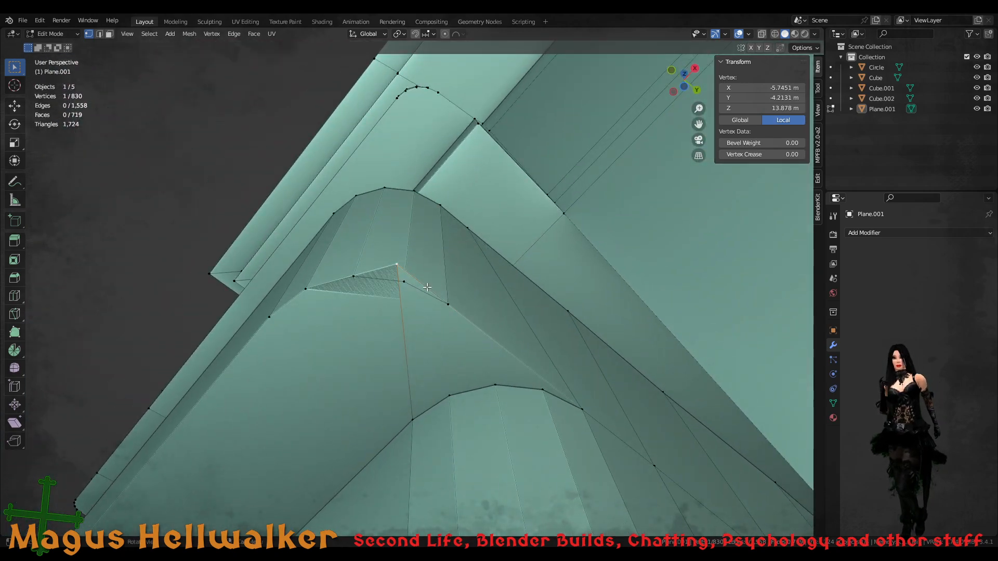
key(shift+v)
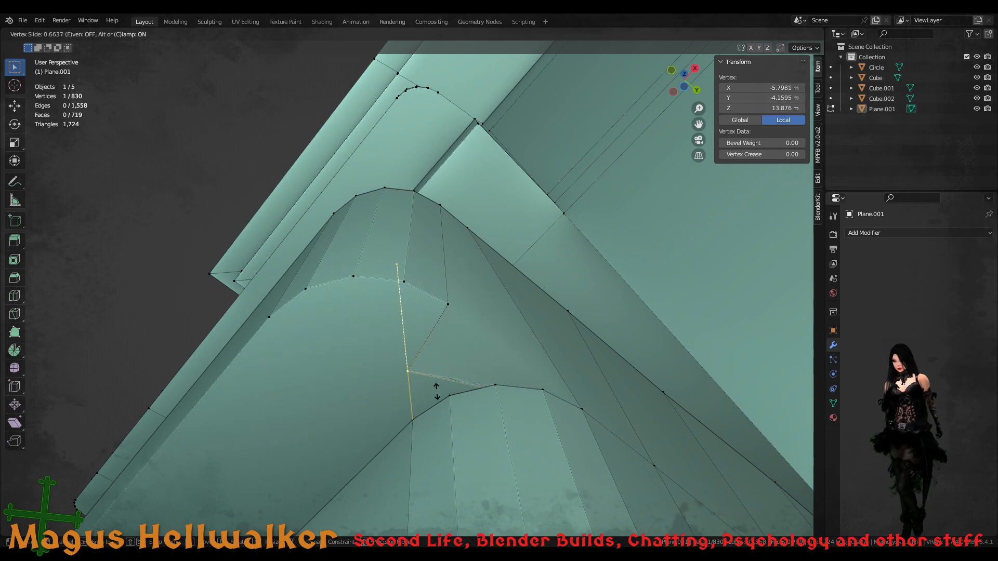
click(477, 336)
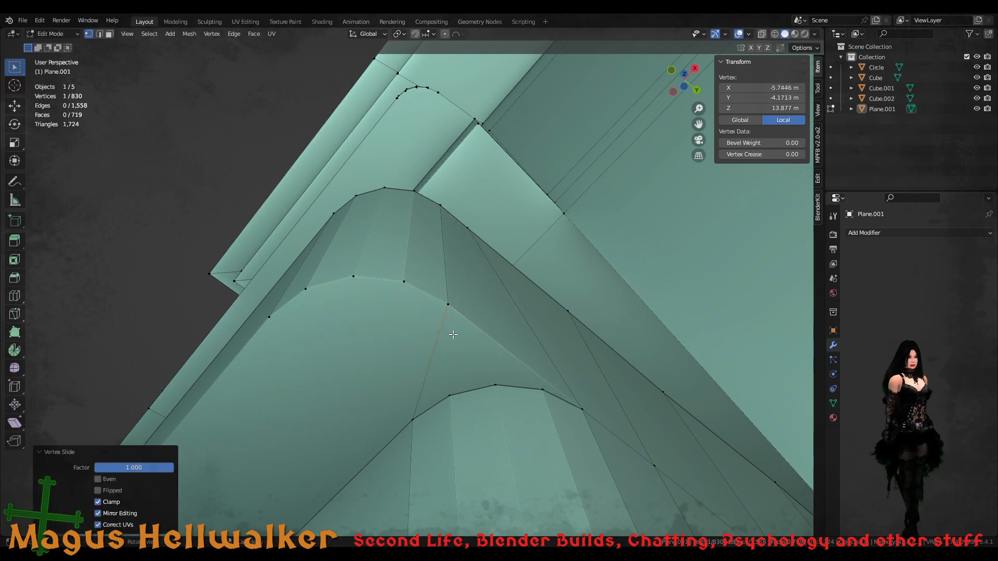
- Try to merge the overlapping vertices at the upper rounded corner's bottom edge with At Center
middle_drag(450, 334, 399, 348)
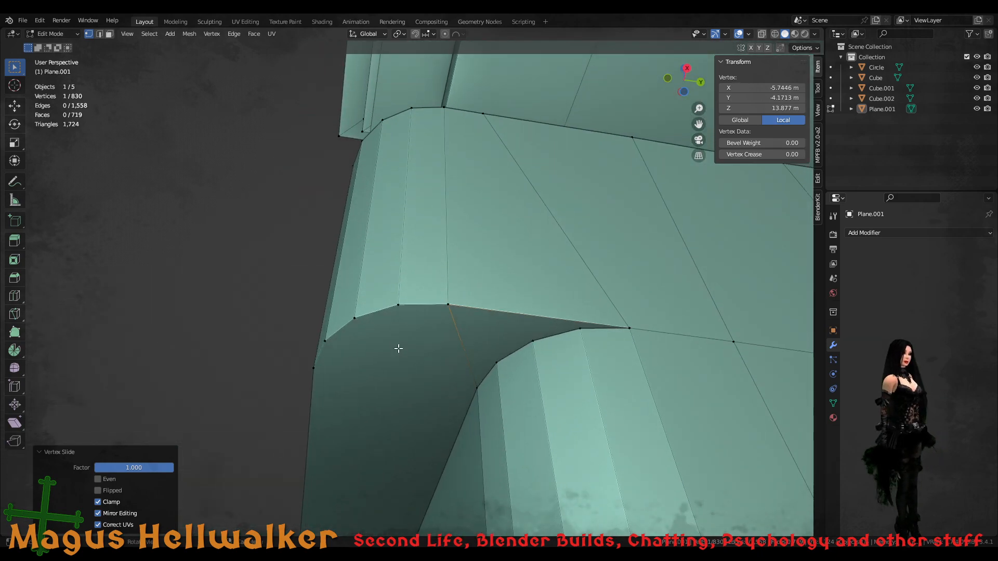
key(g)
key(g)
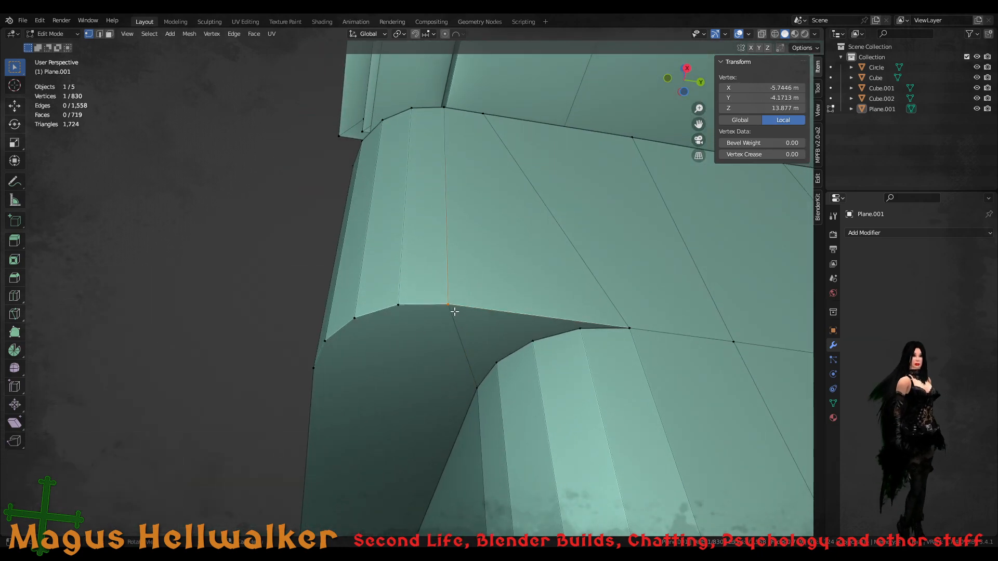
key(m)
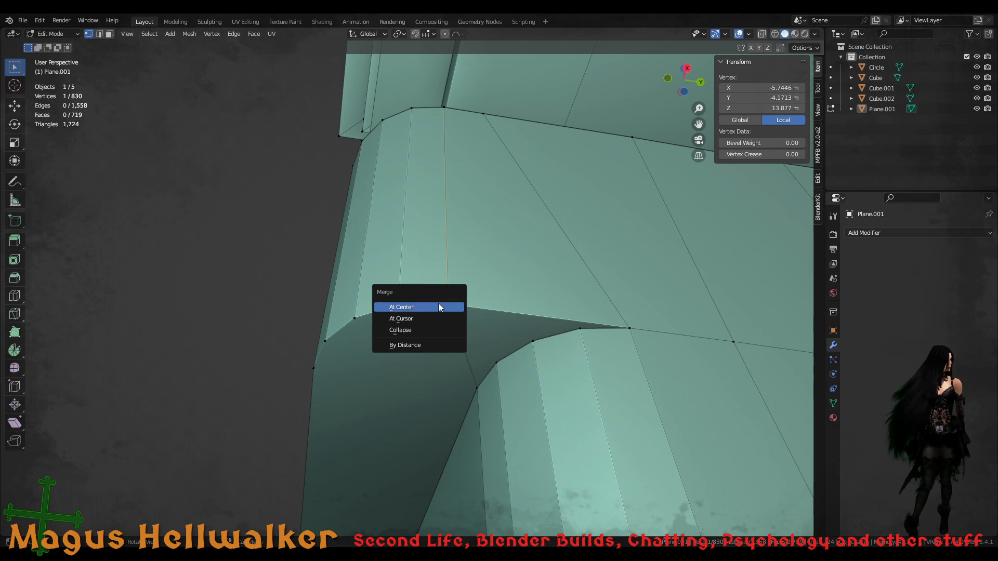
click(436, 308)
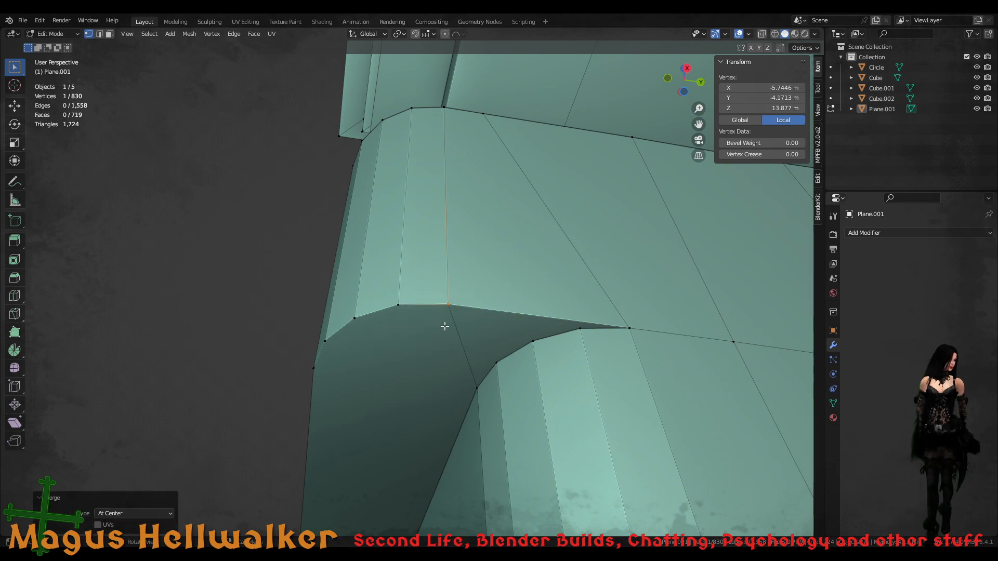
- Separate one overlapping corner vertex by moving it -0.001836 m in X, -0.016339 m in Y and 0.000871 m in Z
scroll(444, 328, down, 1)
key(g)
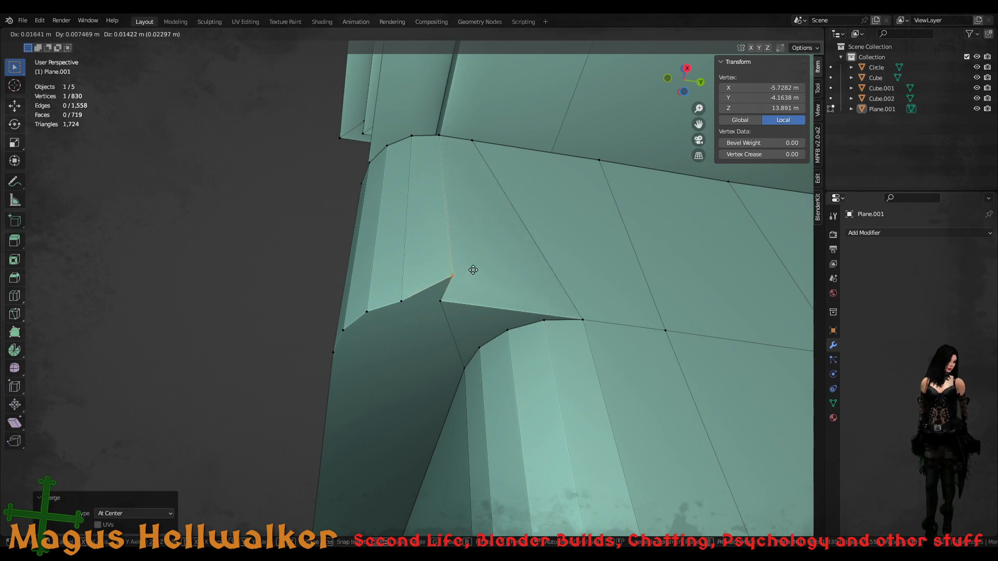
click(435, 297)
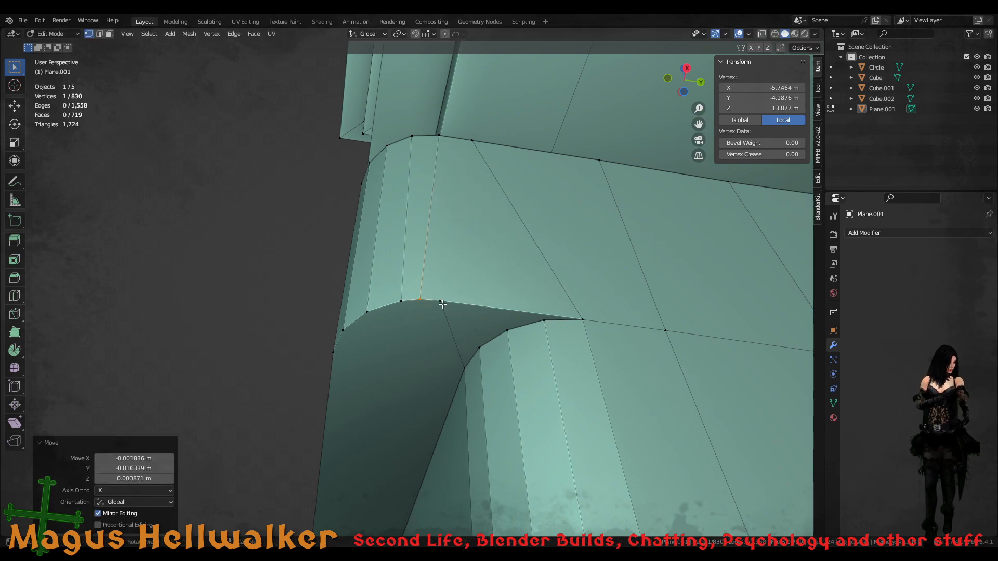
- Vertex Slide the separated vertex back beside its neighbour and merge the two by distance
scroll(446, 317, up, 3)
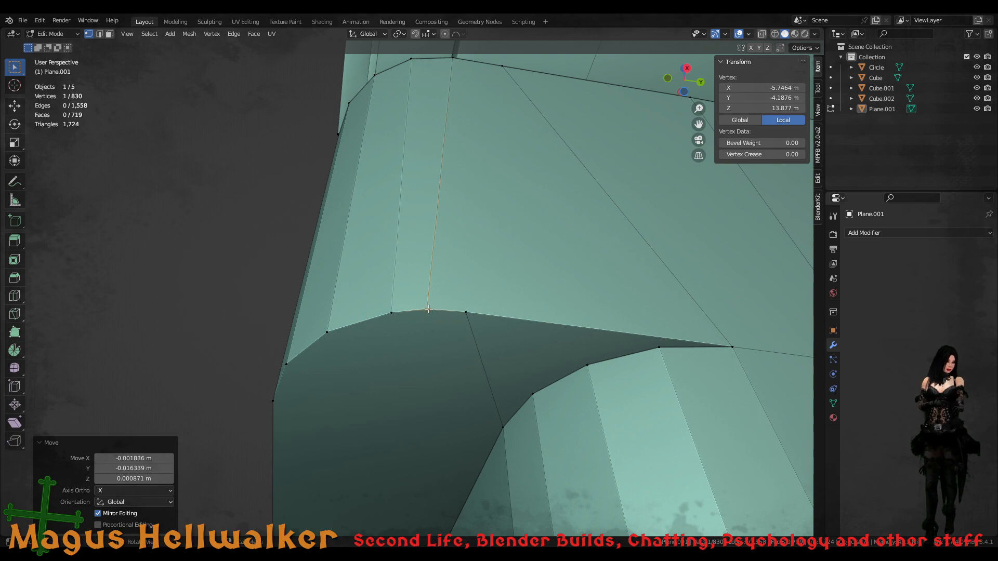
key(shift+v)
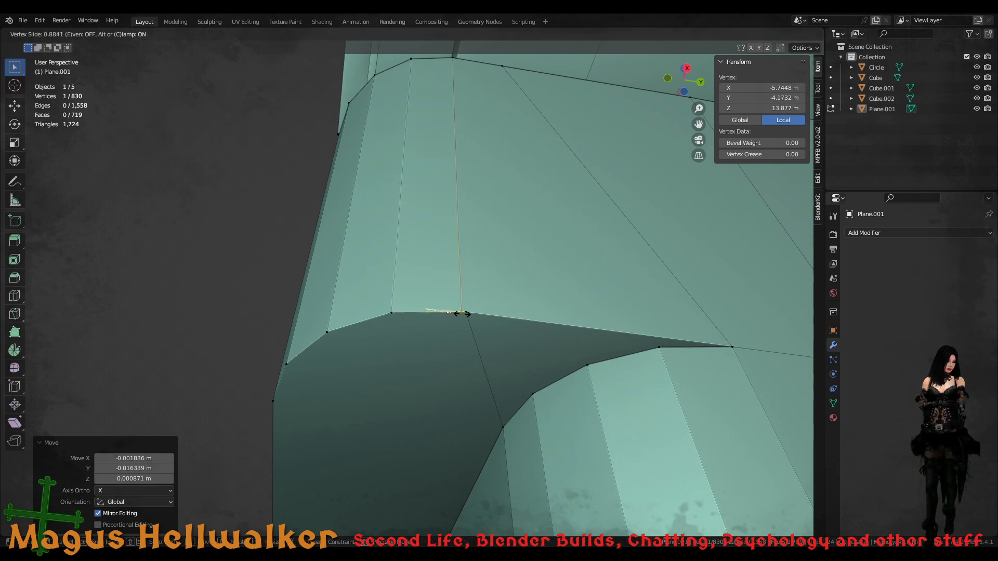
click(461, 313)
shift+click(476, 322)
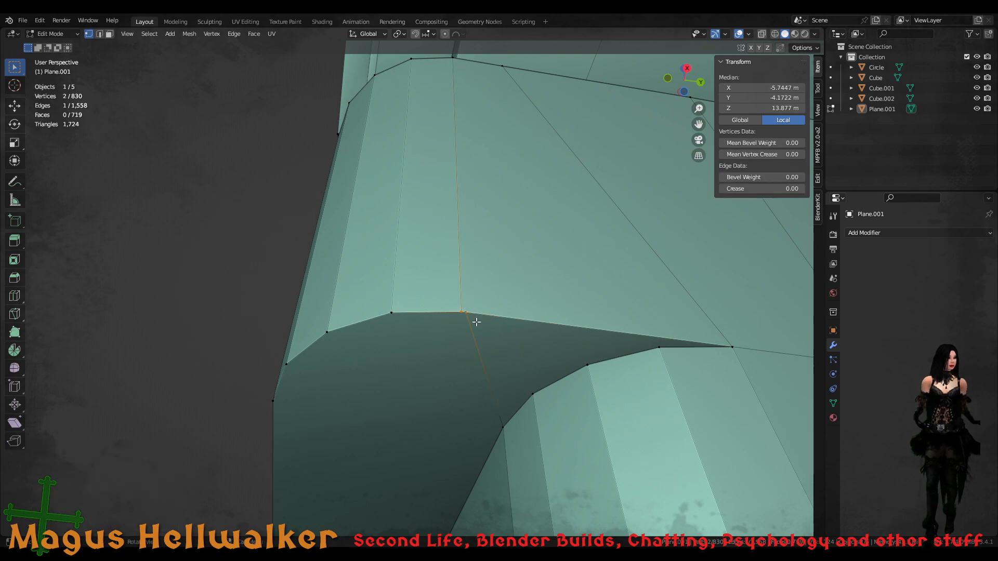
key(m)
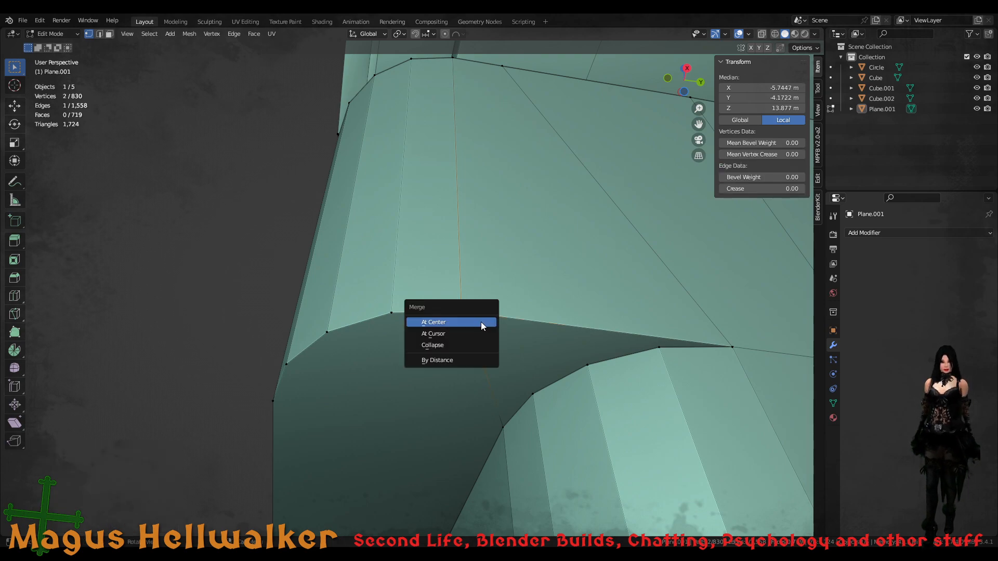
click(466, 361)
- Move the peak vertex of the upper of the two remaining triangular gaps, lower on this ledge end, by -0.079101 m along Z
middle_drag(454, 342, 469, 367)
scroll(469, 367, down, 5)
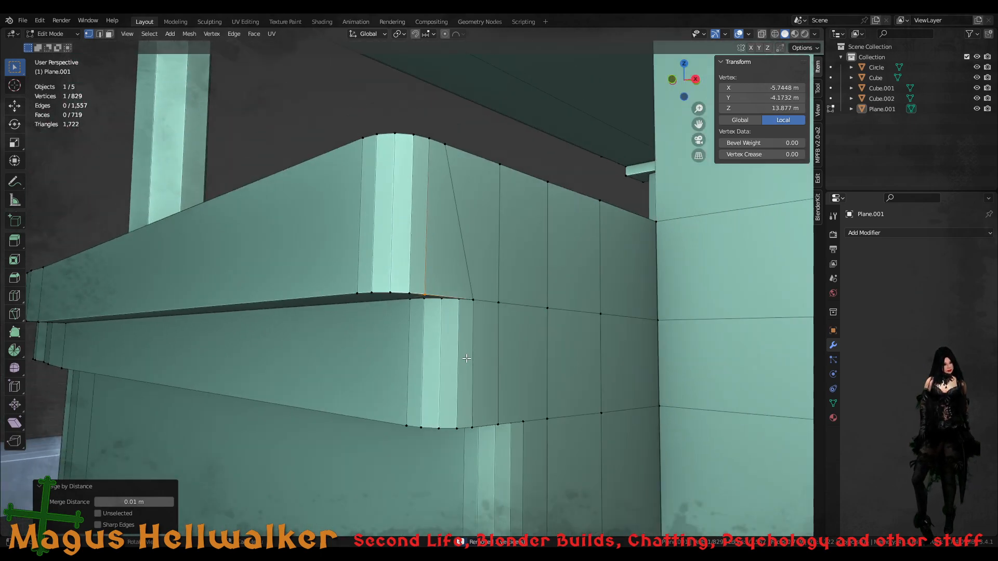
mouse_move(446, 334)
middle_down()
mouse_move(441, 349)
mouse_move(394, 327)
mouse_move(385, 245)
mouse_move(454, 327)
middle_up()
scroll(454, 327, up, 3)
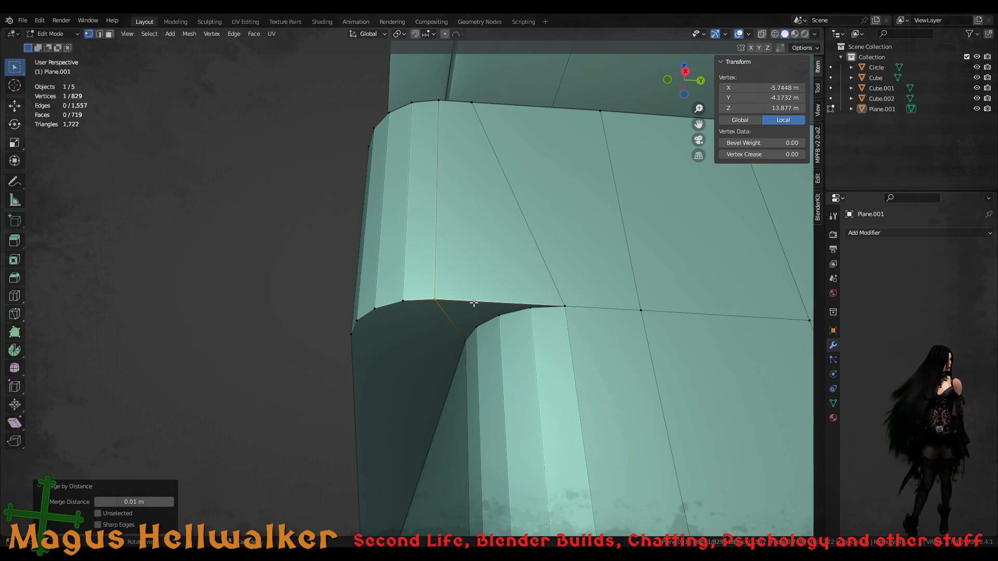
middle_drag(471, 248, 487, 294)
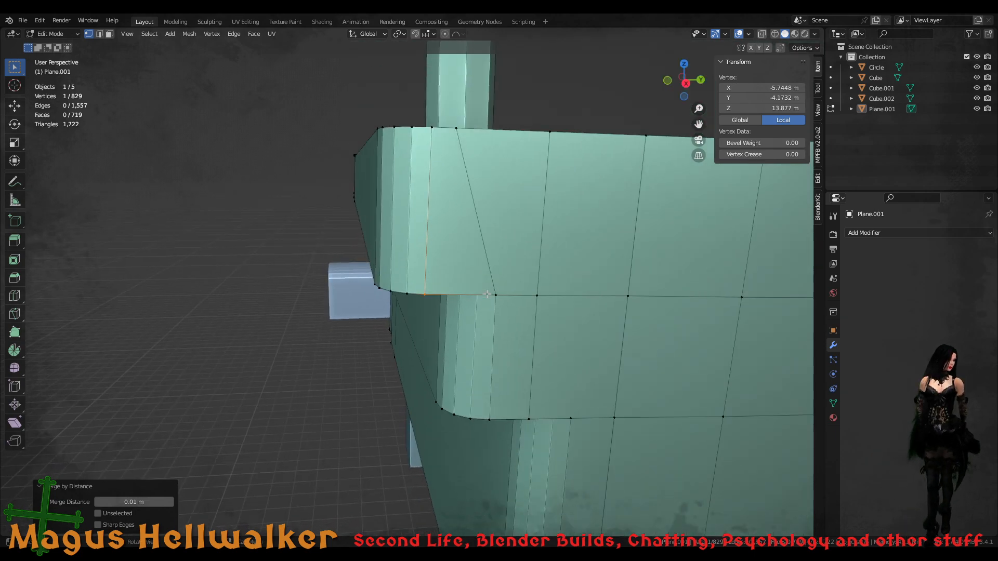
scroll(535, 205, down, 6)
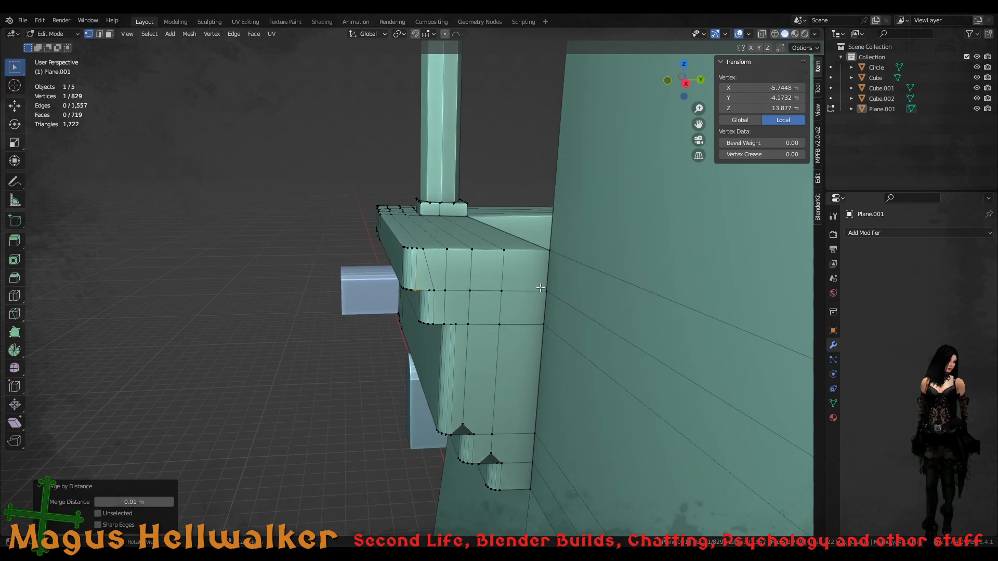
scroll(486, 387, up, 5)
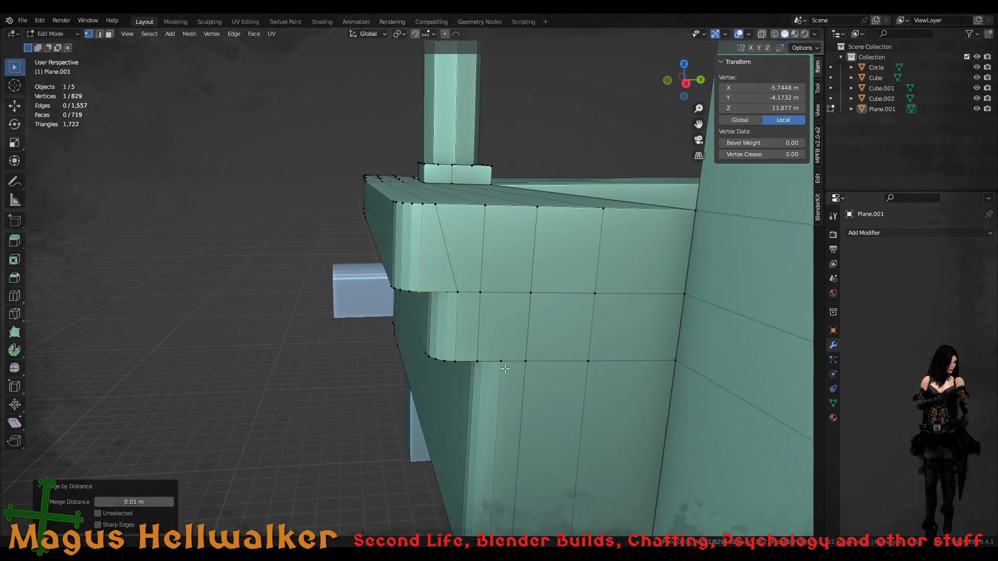
shift+middle_drag(503, 459, 376, 154)
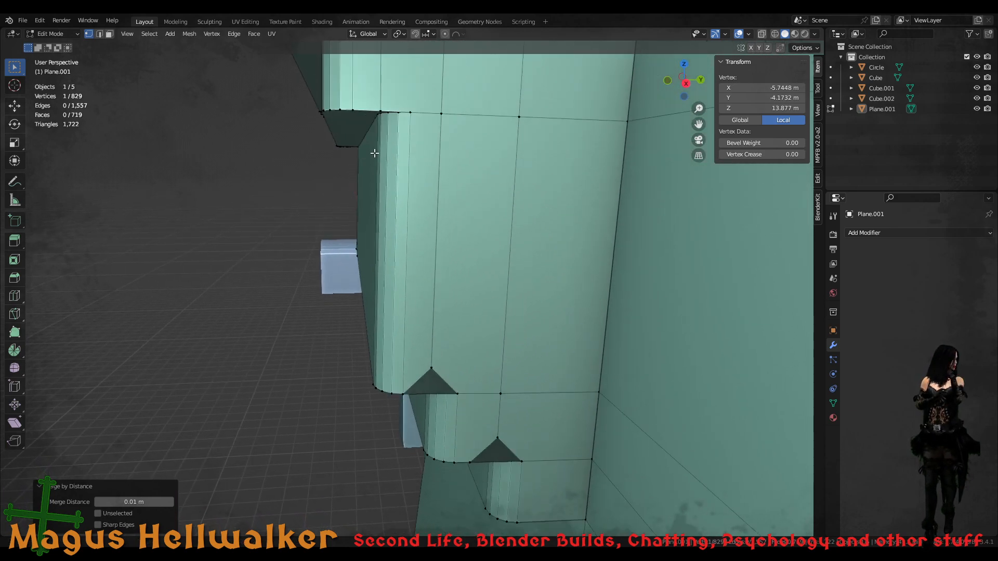
scroll(455, 391, up, 3)
shift+middle_drag(454, 418, 500, 147)
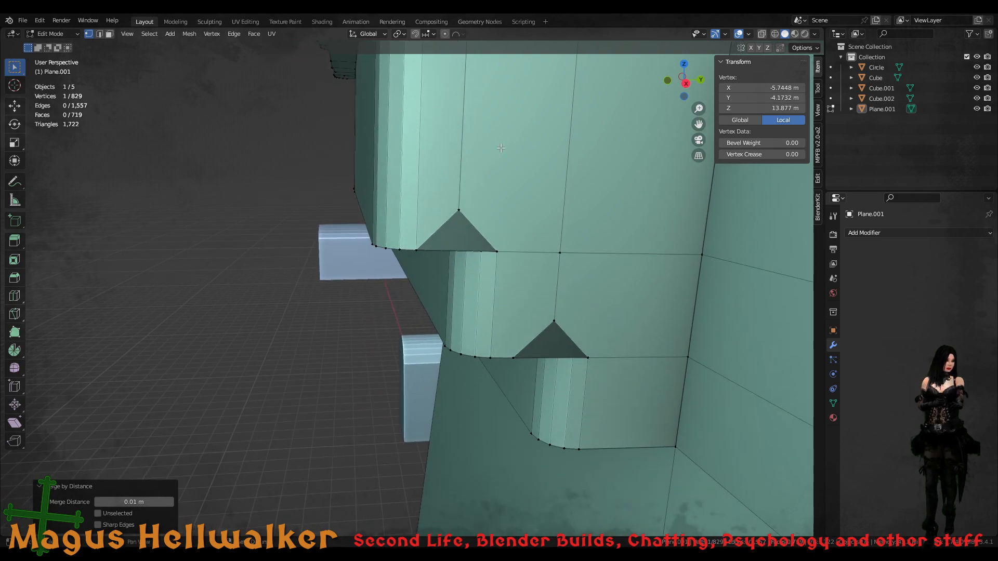
scroll(475, 265, up, 4)
mouse_move(490, 266)
middle_down()
mouse_move(509, 236)
mouse_move(494, 256)
middle_up()
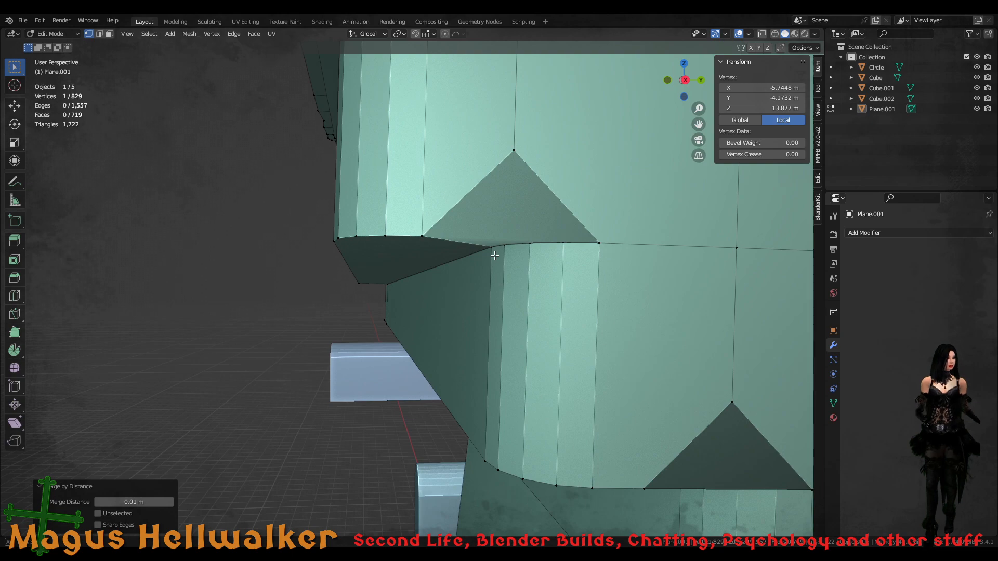
click(511, 150)
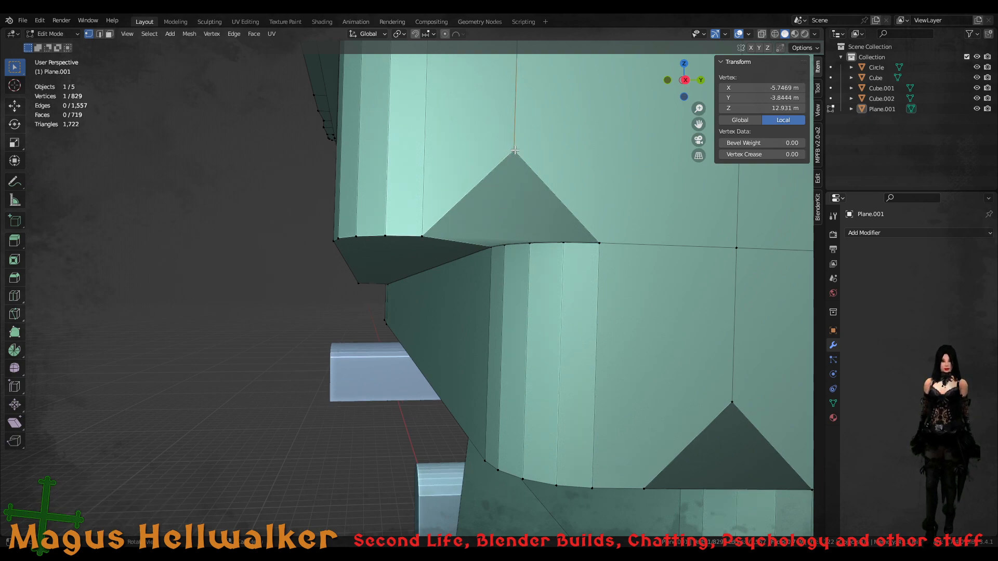
key(g)
key(z)
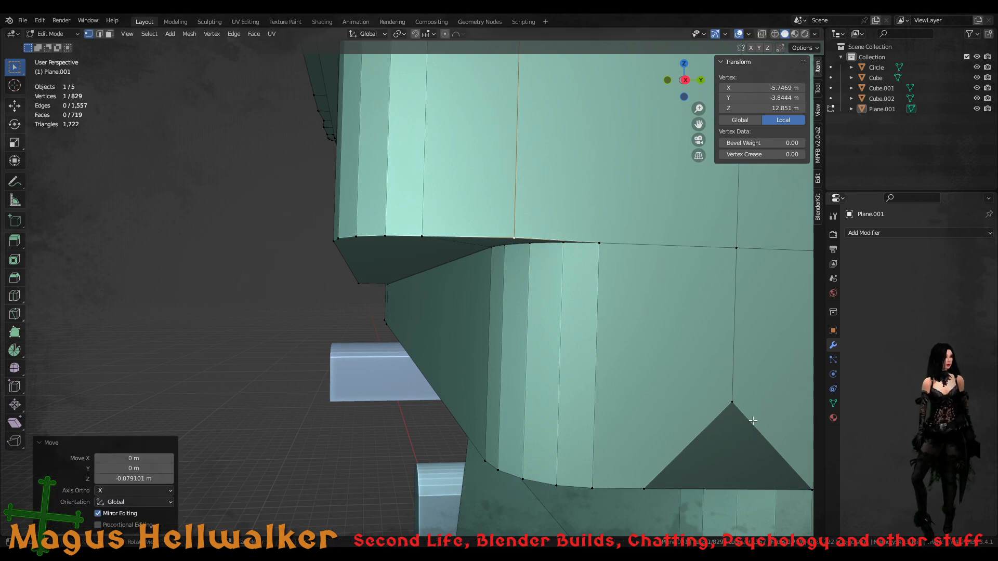
- Move the peak vertex of the lowest triangular gap by -0.081013 m along Z, level with its step's bottom edge
click(730, 402)
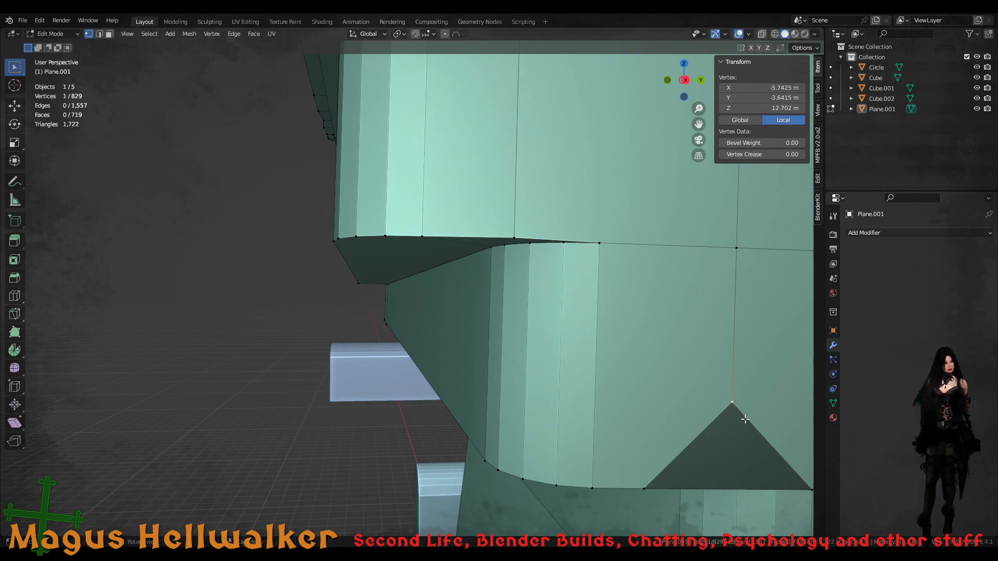
key(g)
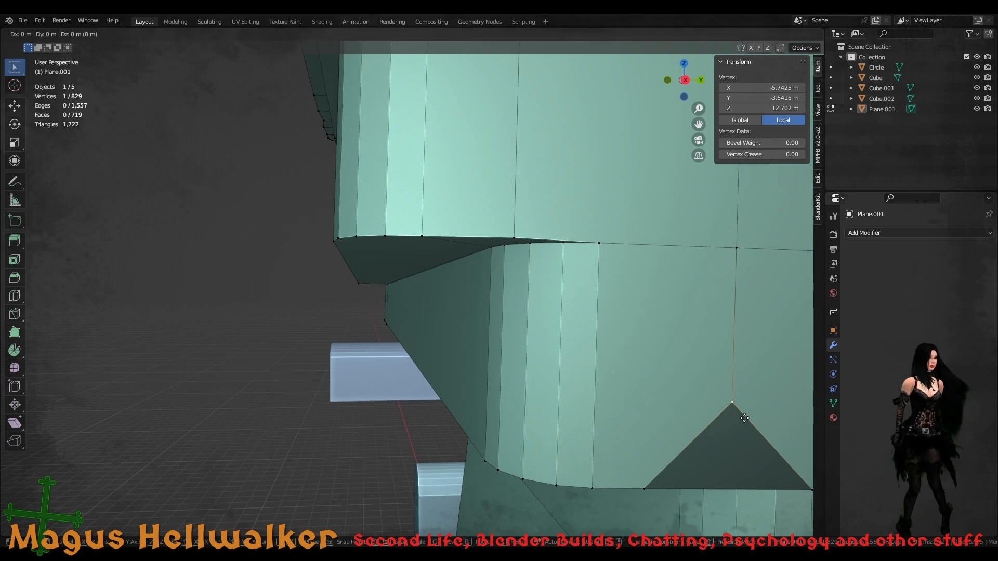
key(z)
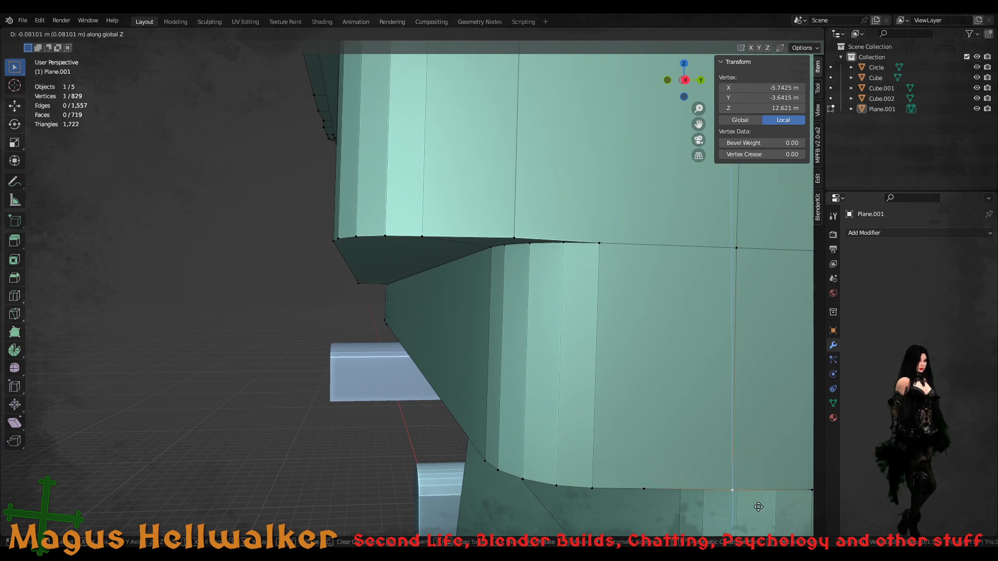
click(758, 503)
- On the opposite end of the balcony ledge, move the peak vertex of the topmost triangular gap by -0.081895 m along Z
middle_drag(669, 416, 6, 299)
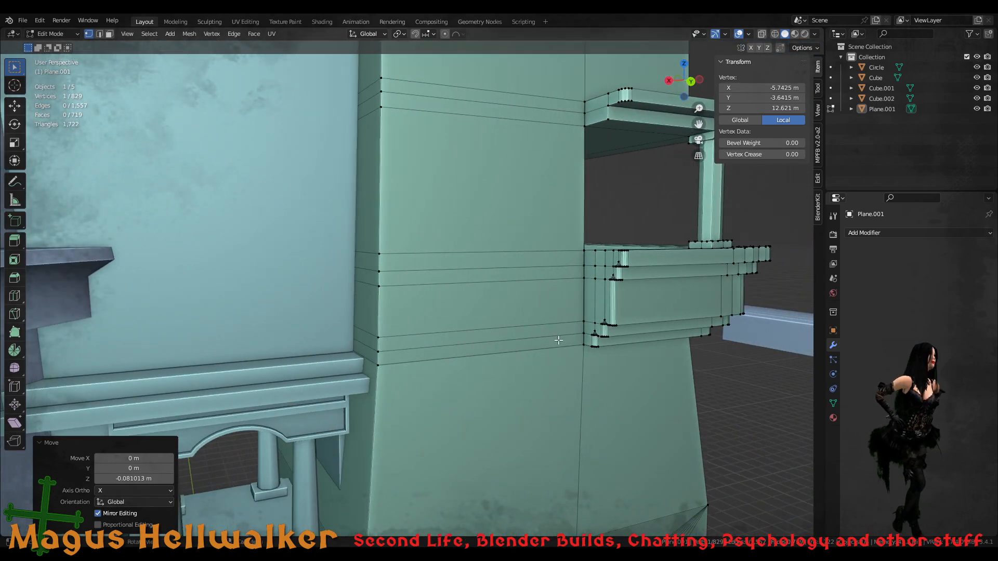
scroll(655, 328, up, 6)
scroll(664, 289, down, 8)
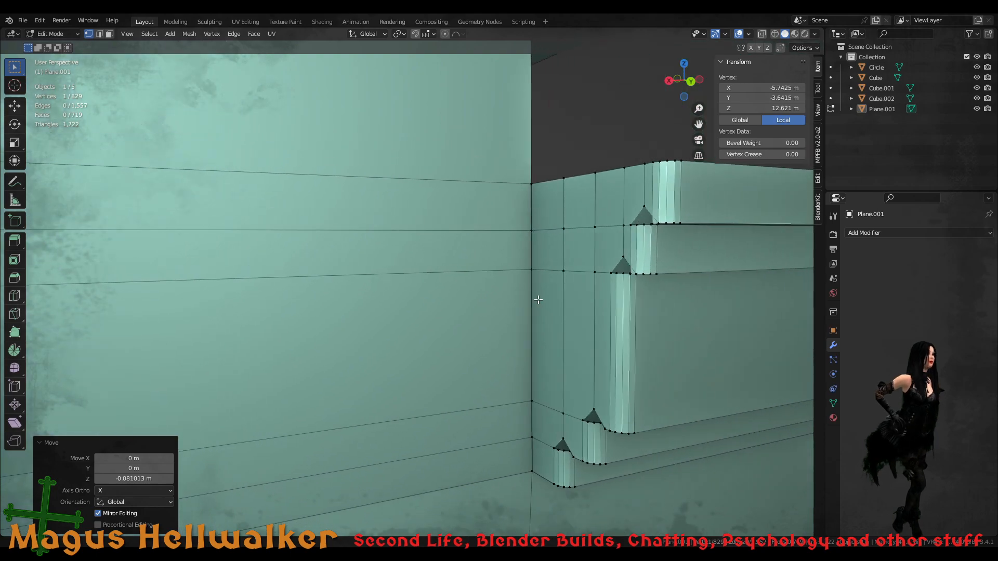
scroll(367, 333, up, 6)
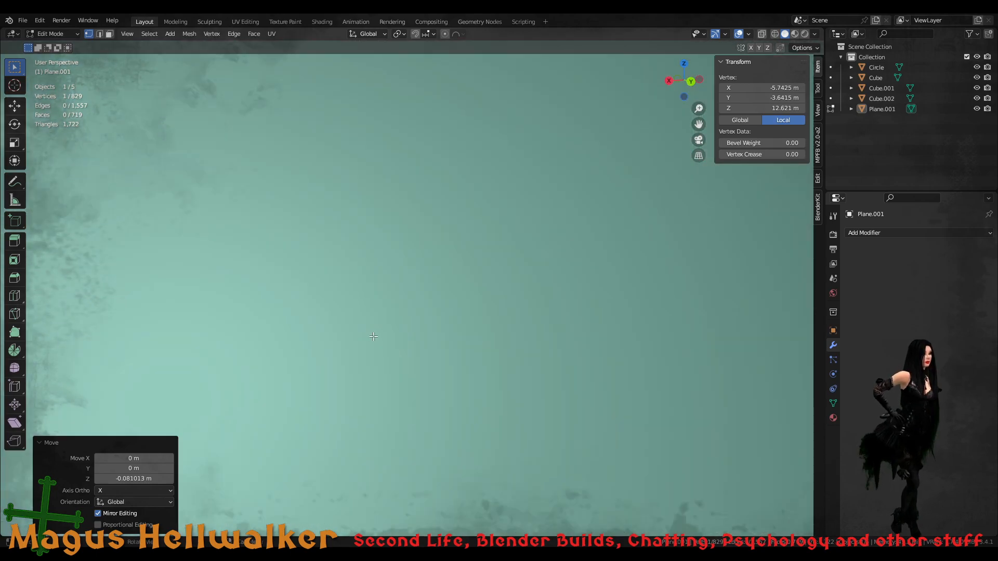
scroll(375, 336, down, 5)
scroll(395, 323, up, 4)
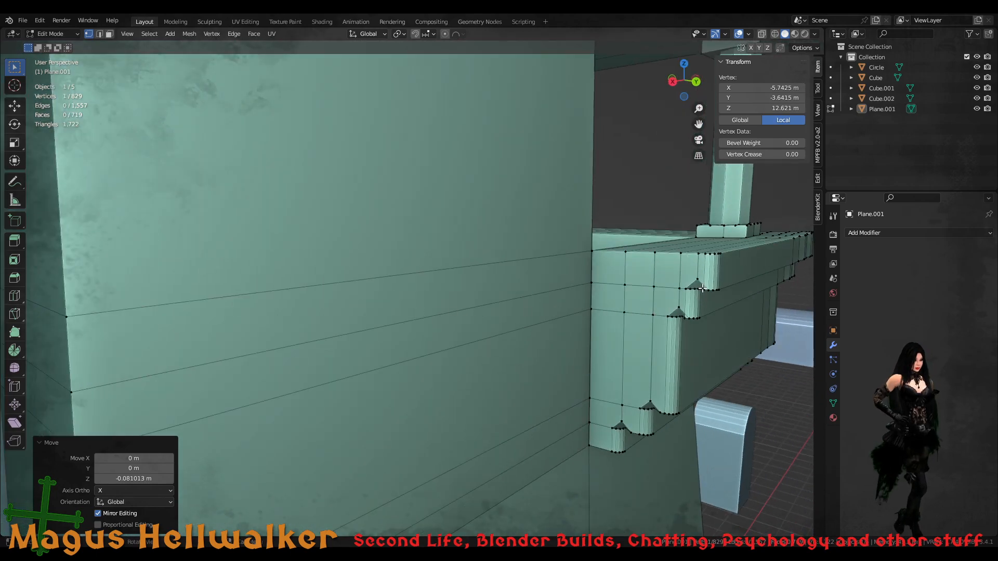
click(695, 280)
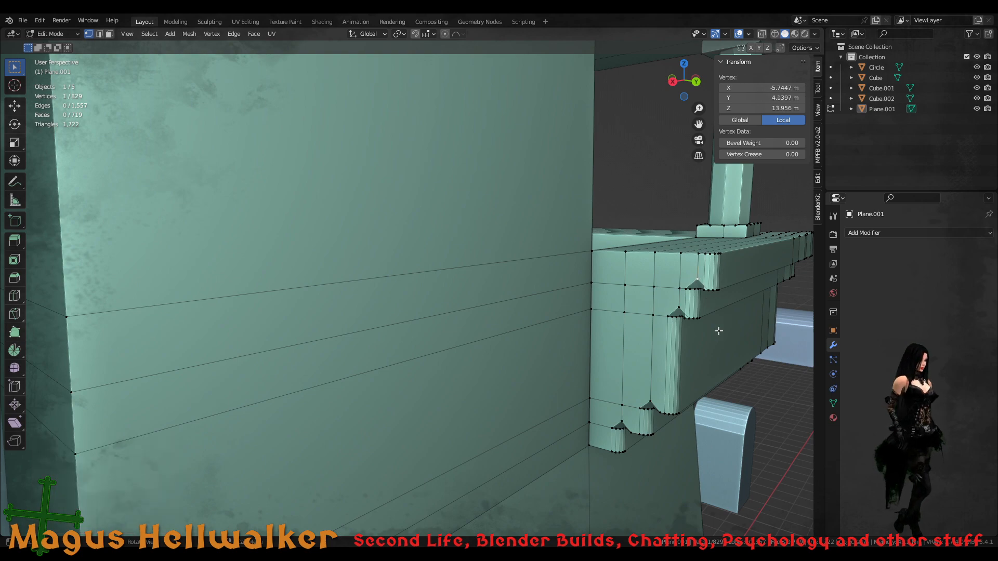
key(KP_Decimal)
scroll(494, 445, down, 5)
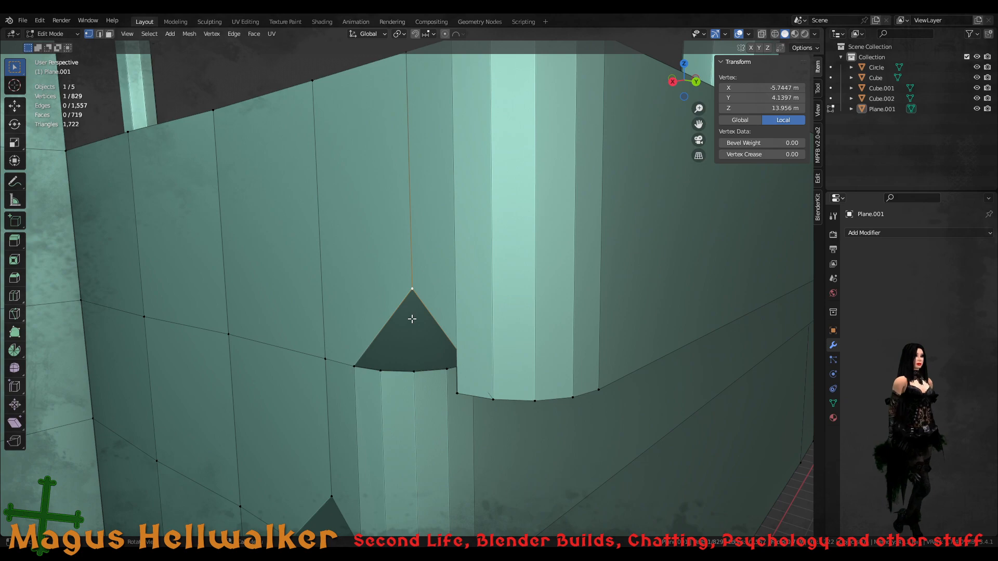
key(g)
key(z)
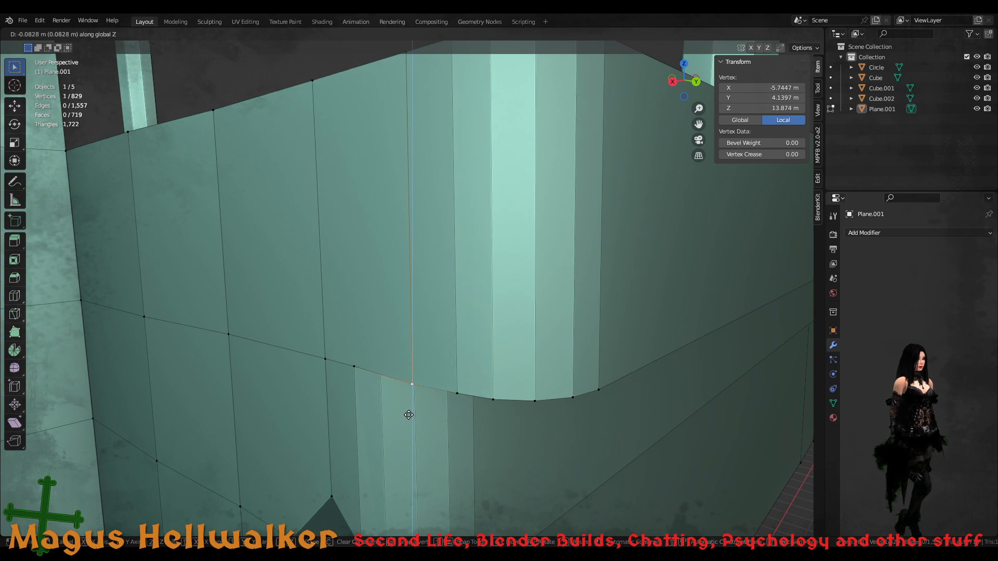
click(407, 414)
- Merge the neighbouring vertex on the top step's bottom edge into the lowered peak vertex, using At Last
middle_drag(418, 415, 477, 365)
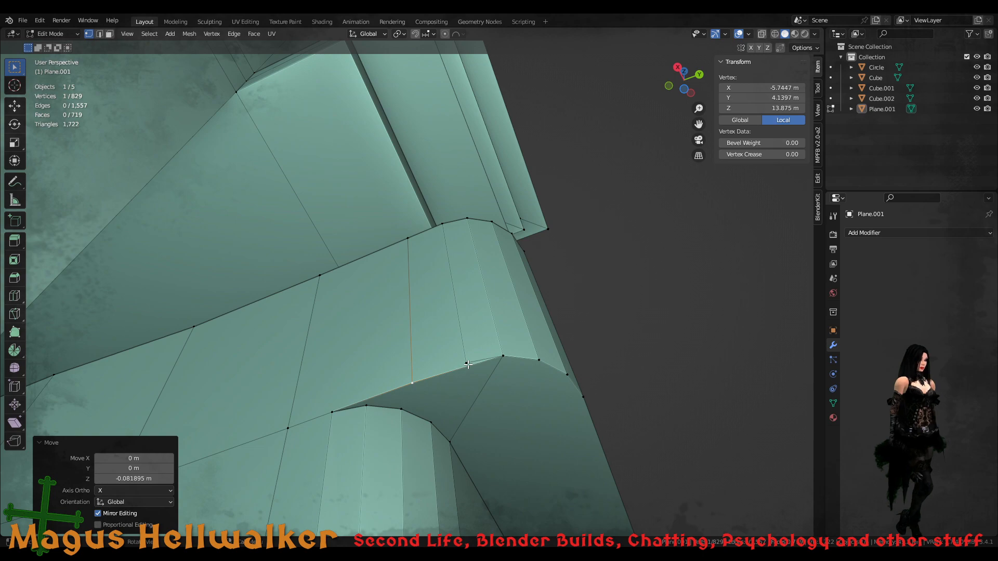
click(464, 361)
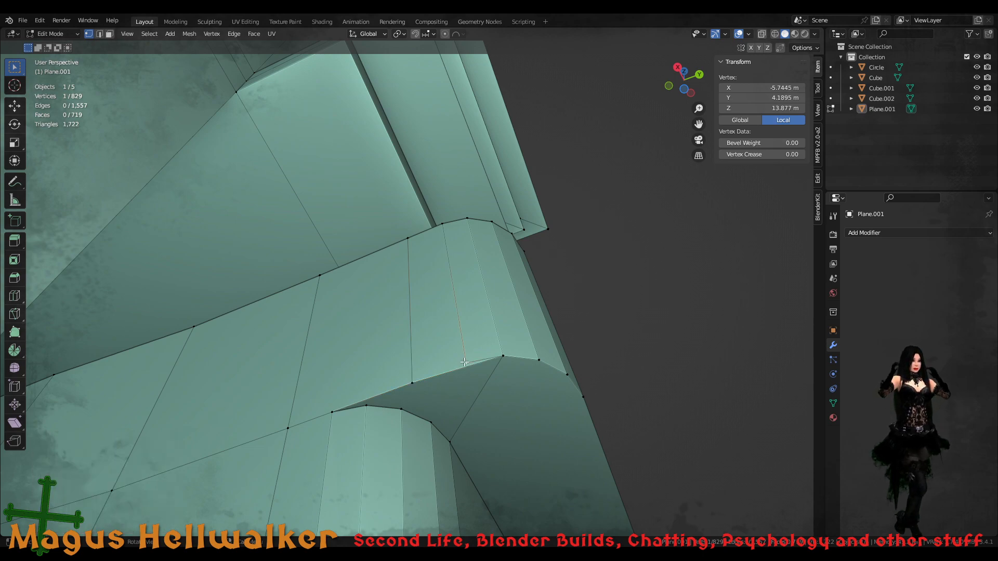
shift+click(413, 384)
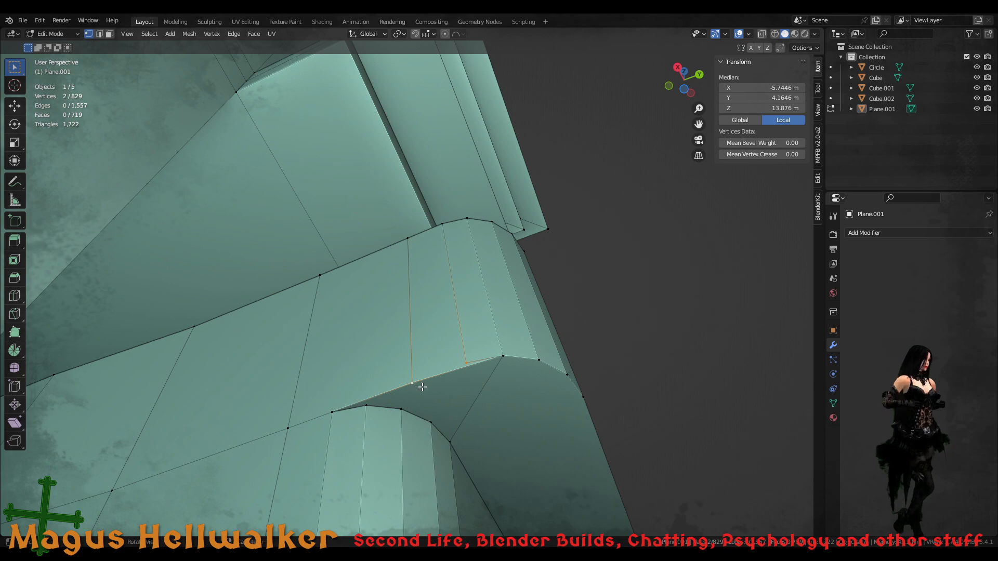
key(m)
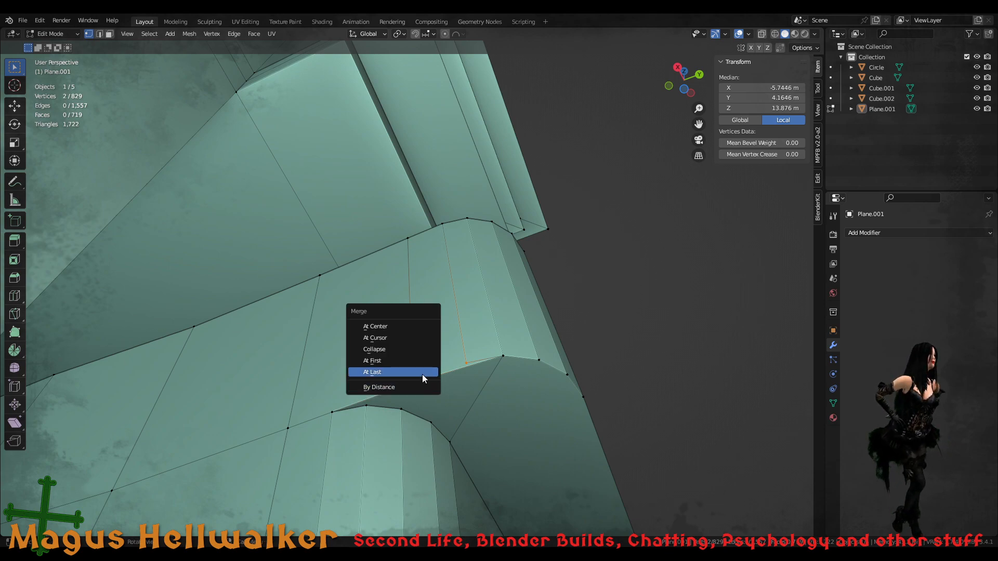
click(422, 374)
- Move the peak vertex of the triangular gap under the second step by about -0.0807 m along Z
scroll(435, 408, down, 3)
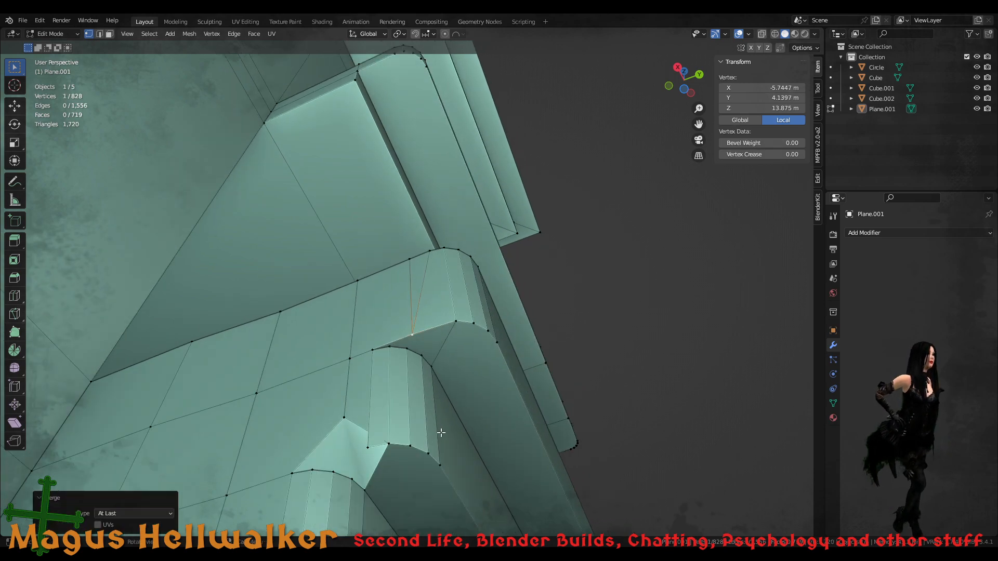
middle_drag(377, 441, 452, 403)
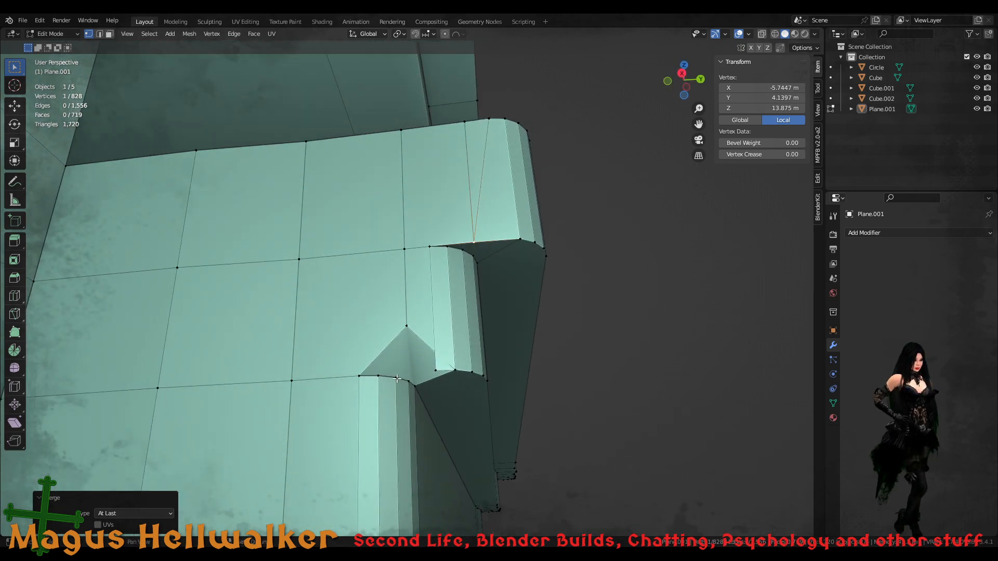
shift+middle_drag(401, 369, 450, 387)
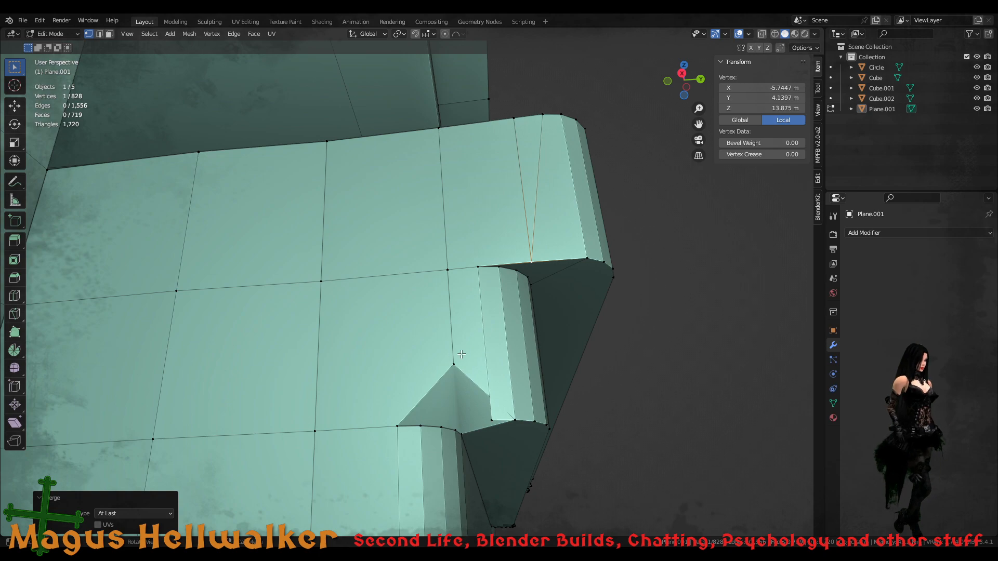
click(453, 364)
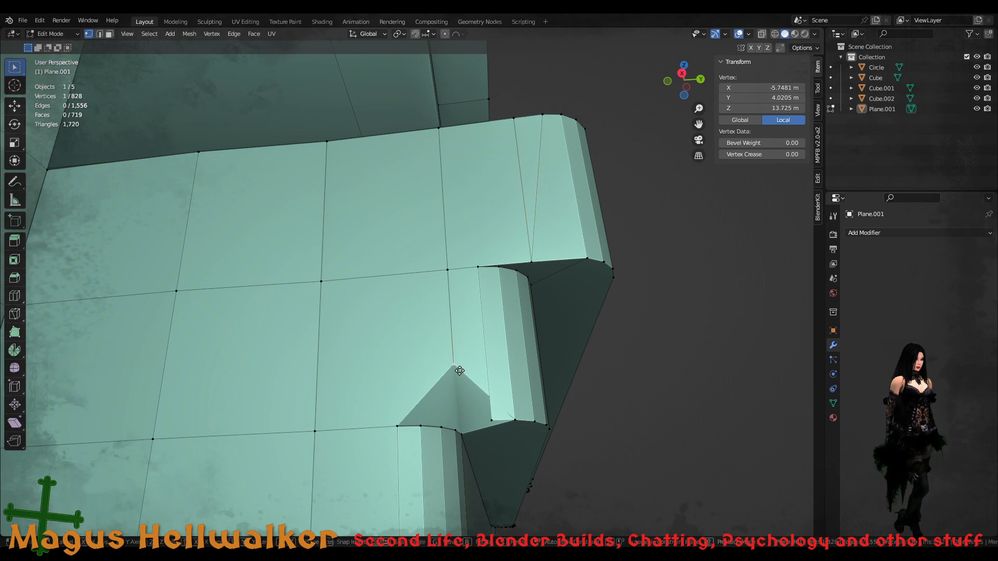
key(g)
key(z)
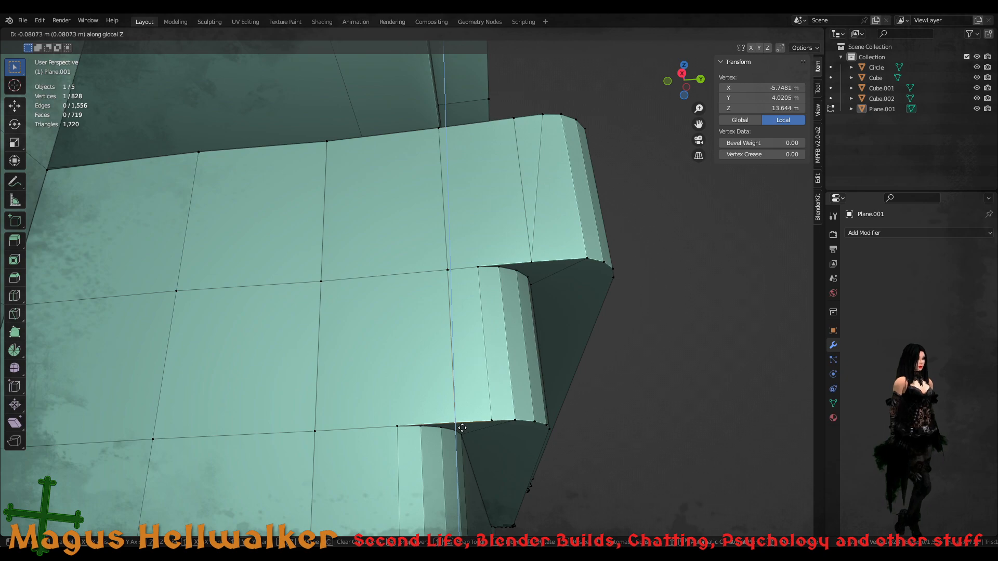
click(462, 427)
- Merge the adjacent corner vertex on the second step's bottom edge into the lowered vertex, using At Last
scroll(511, 440, up, 2)
middle_drag(511, 439, 444, 348)
click(444, 342)
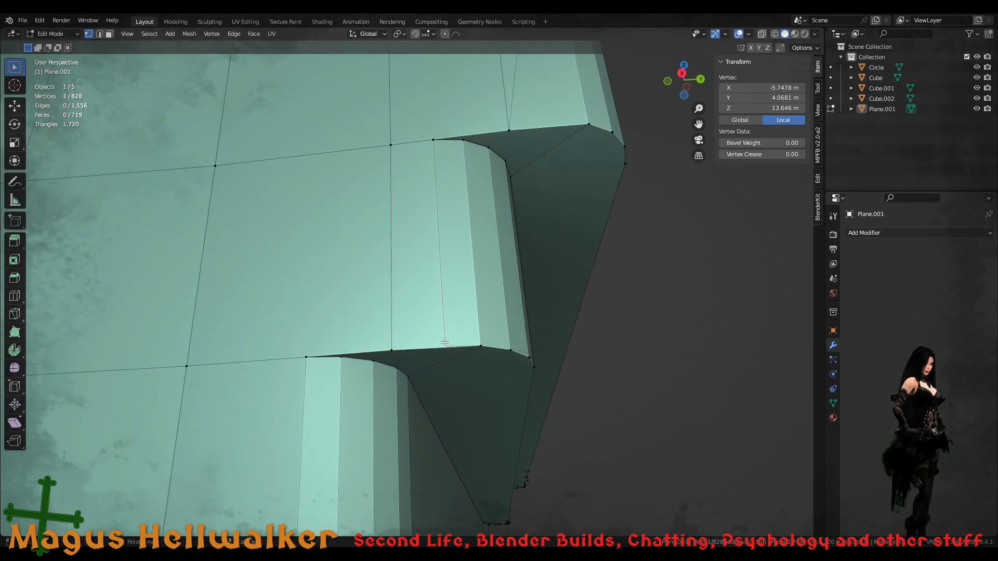
shift+click(390, 350)
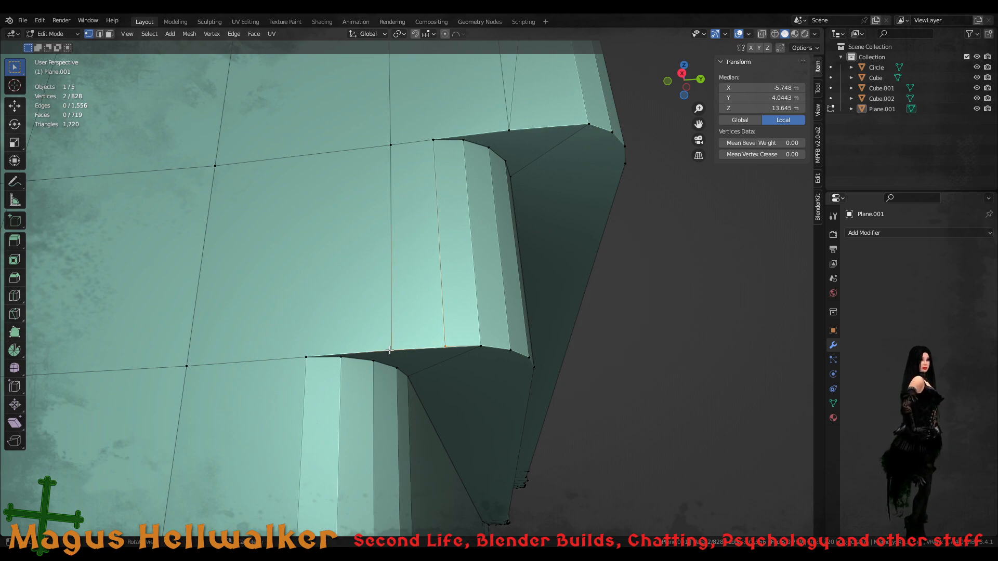
key(m)
click(388, 350)
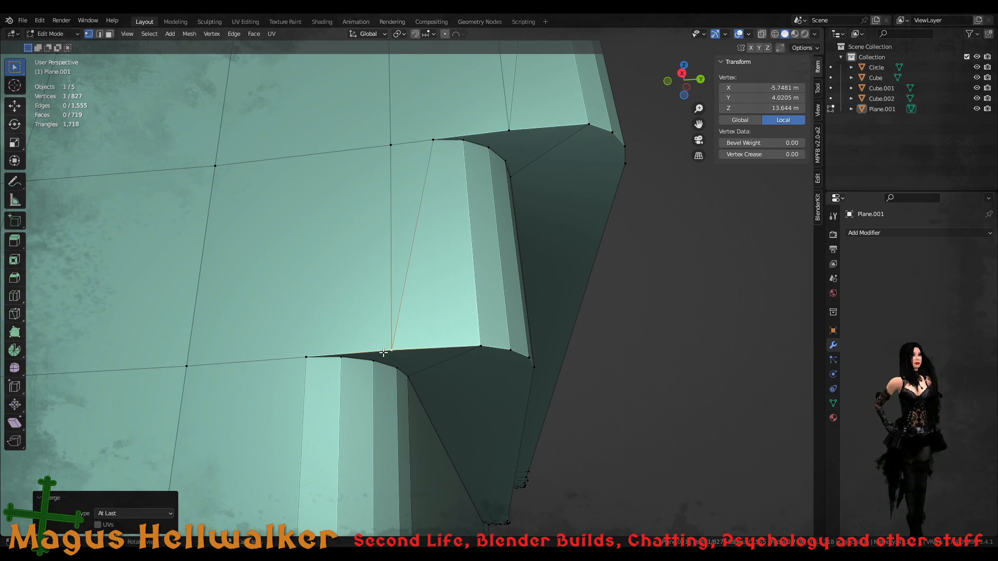
- Move the peak vertex of the gap beneath the tall middle section by -0.079267 m along Z
scroll(418, 390, down, 3)
scroll(426, 426, down, 6)
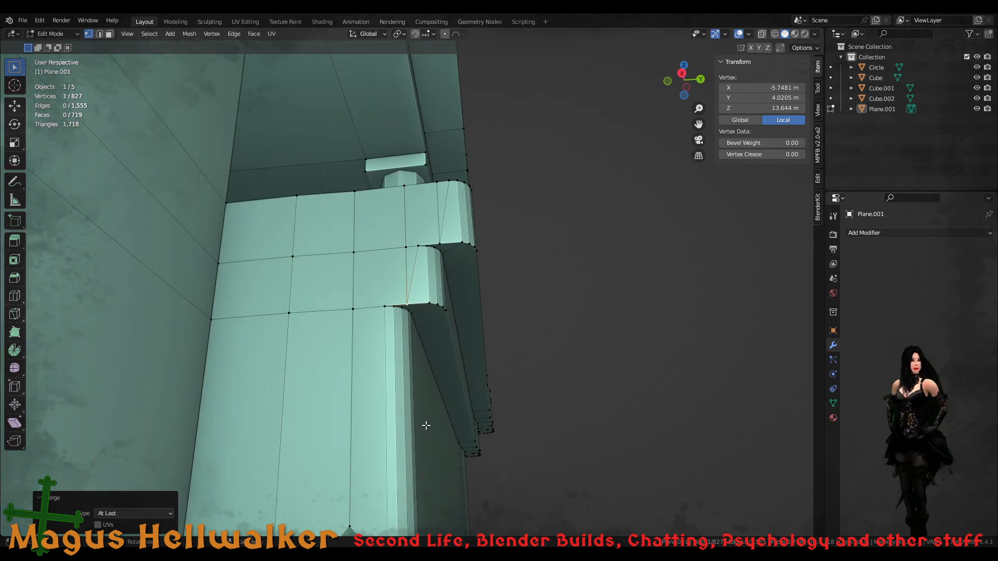
scroll(426, 425, up, 2)
shift+middle_drag(362, 483, 475, 295)
scroll(464, 323, up, 4)
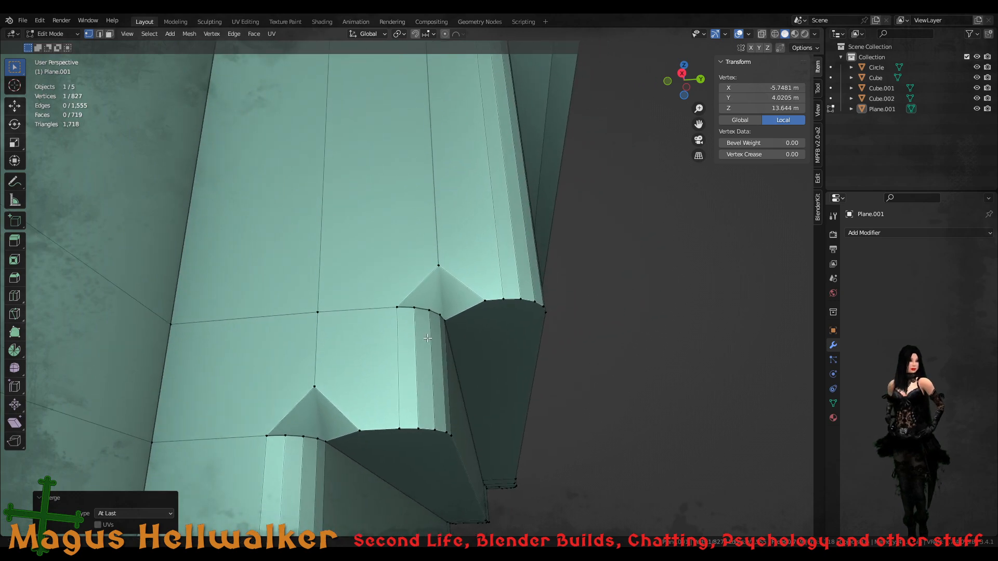
click(439, 264)
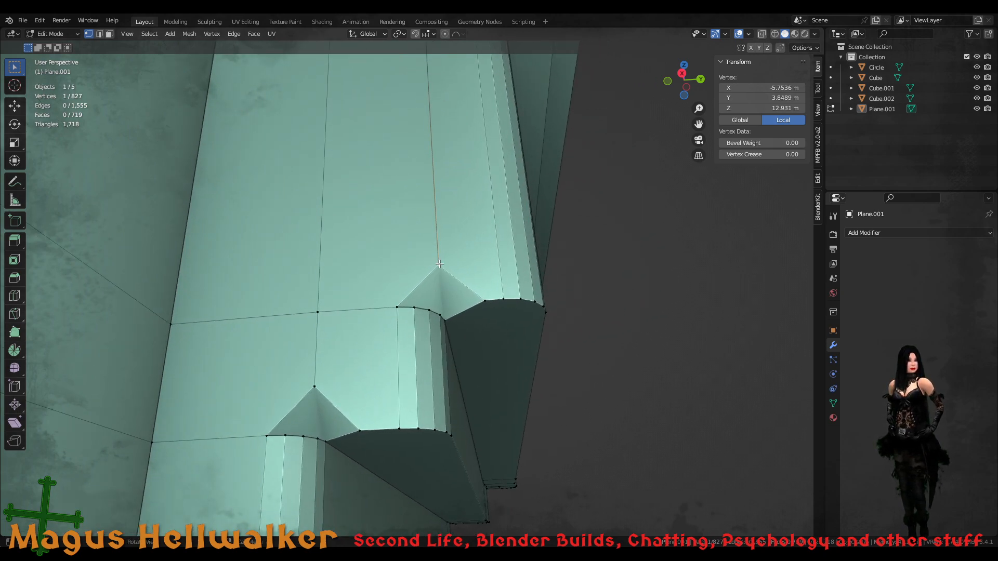
key(g)
key(z)
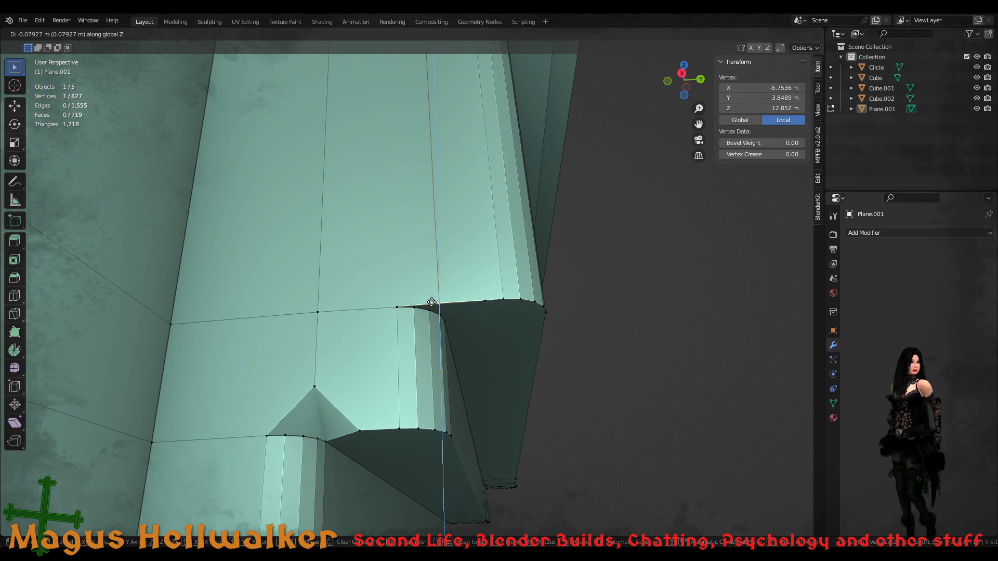
click(432, 301)
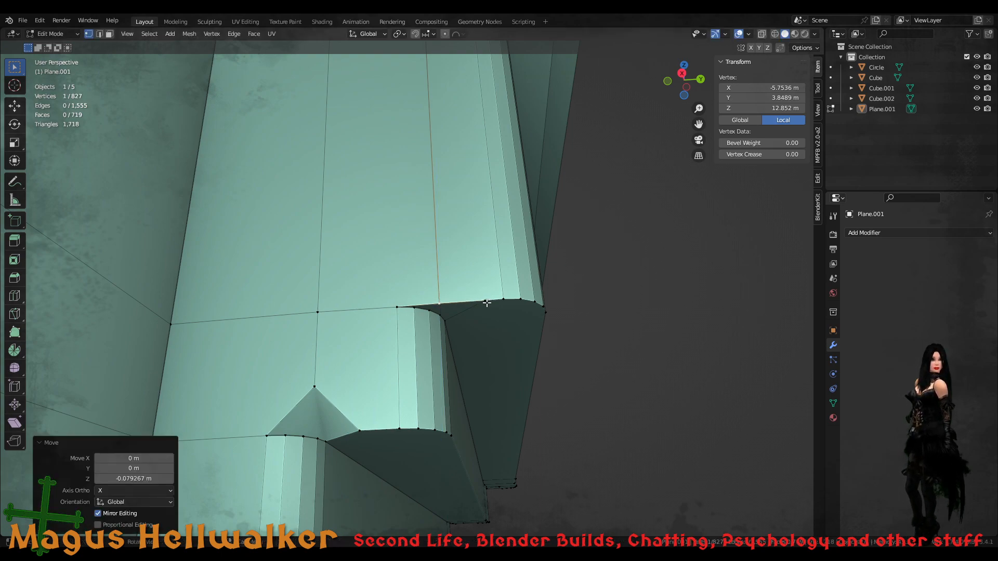
- Merge the neighbouring vertex on the tall middle section's bottom edge into the lowered vertex, using At Last
click(486, 301)
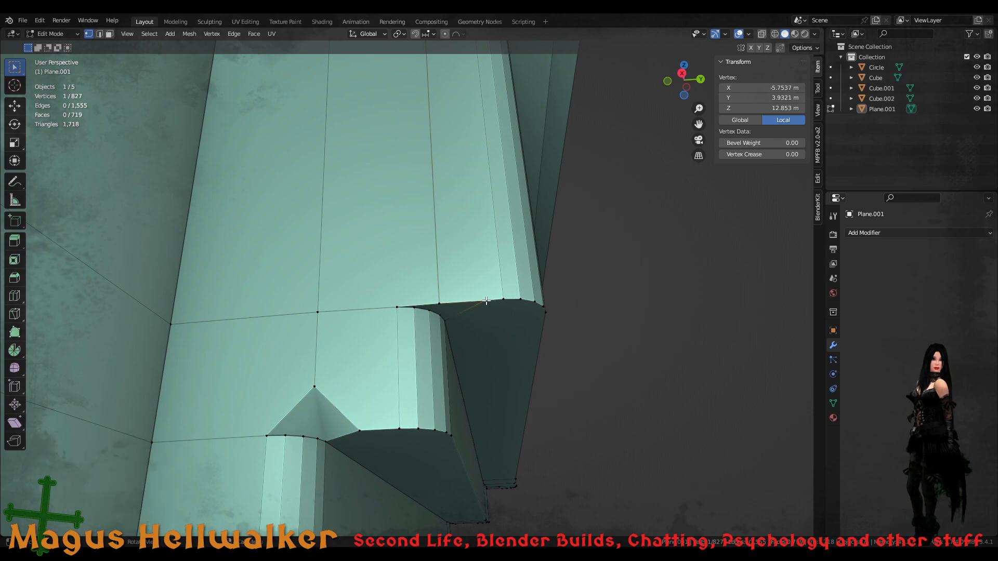
shift+click(439, 302)
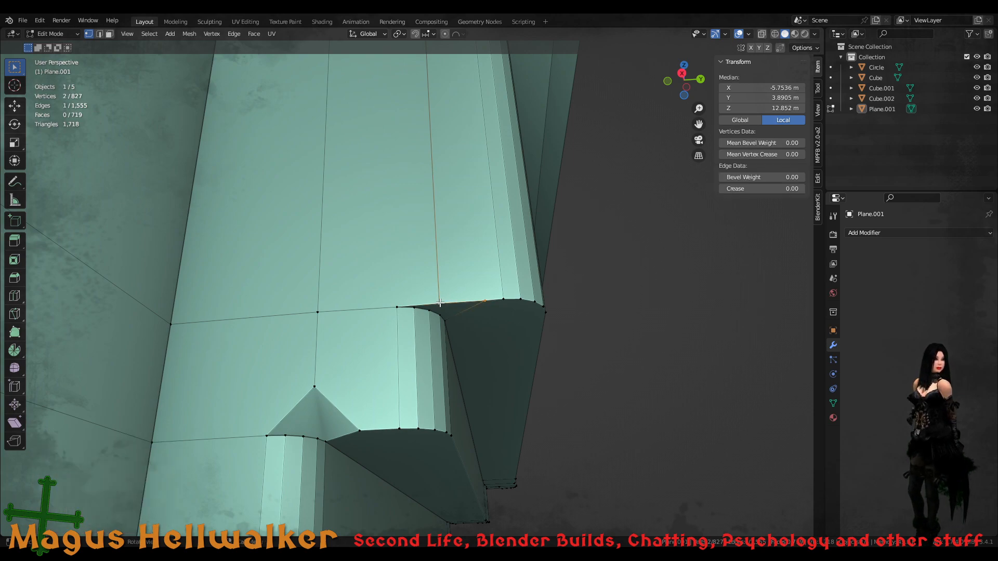
key(m)
click(440, 302)
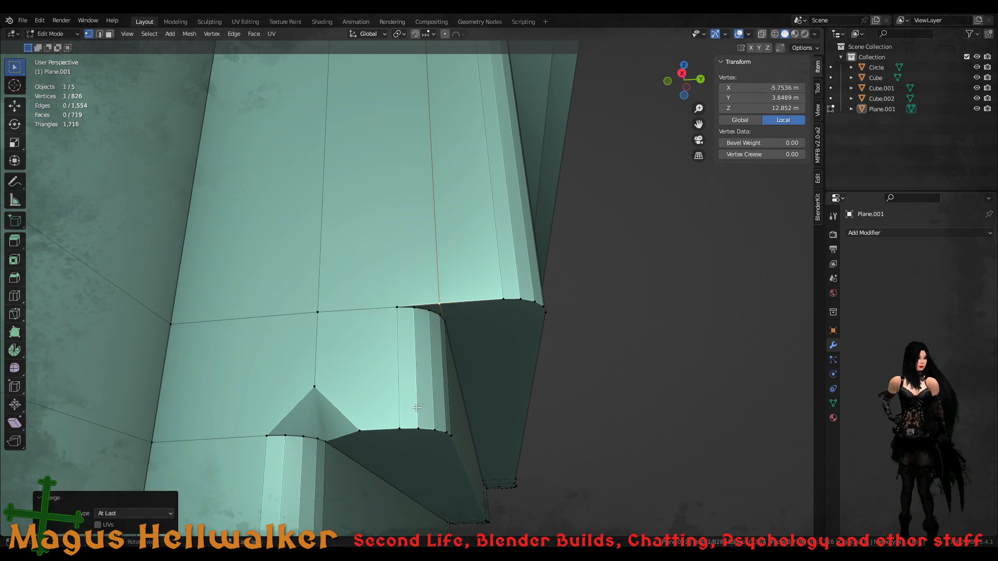
- Move the peak vertex of the lowest triangular gap on this ledge end by -0.079501 m along Z
click(314, 386)
middle_drag(314, 385, 318, 405)
key(g)
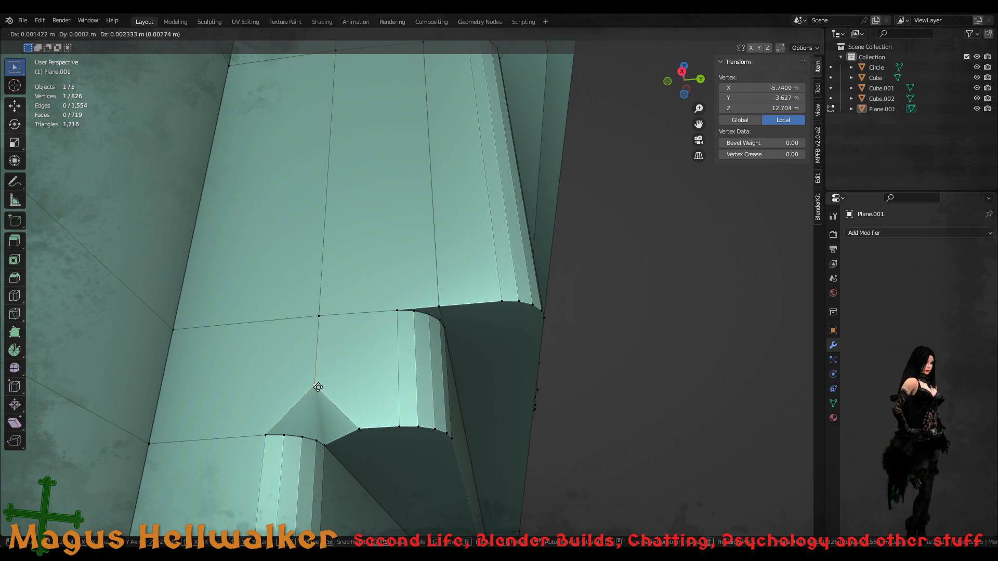
key(z)
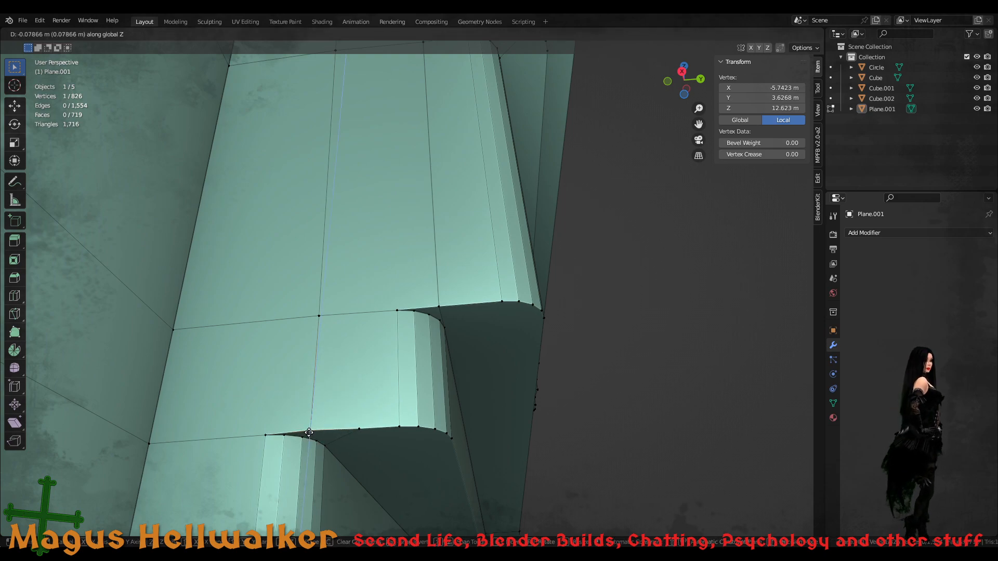
click(310, 433)
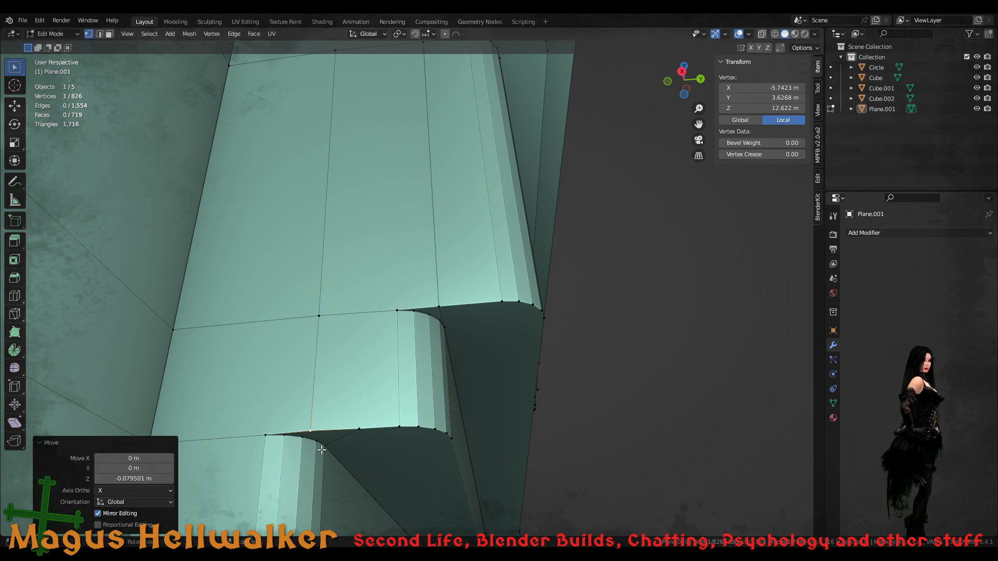
- Merge the neighbouring vertex on the lowest gap's edge into the lowered vertex, using At Last
scroll(322, 448, down, 3)
scroll(297, 427, up, 4)
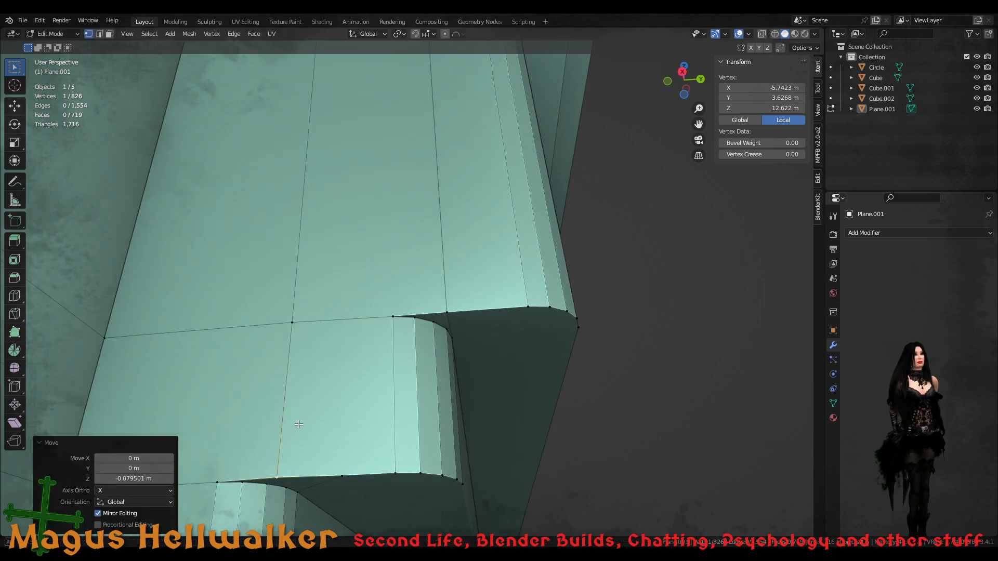
middle_drag(299, 428, 318, 449)
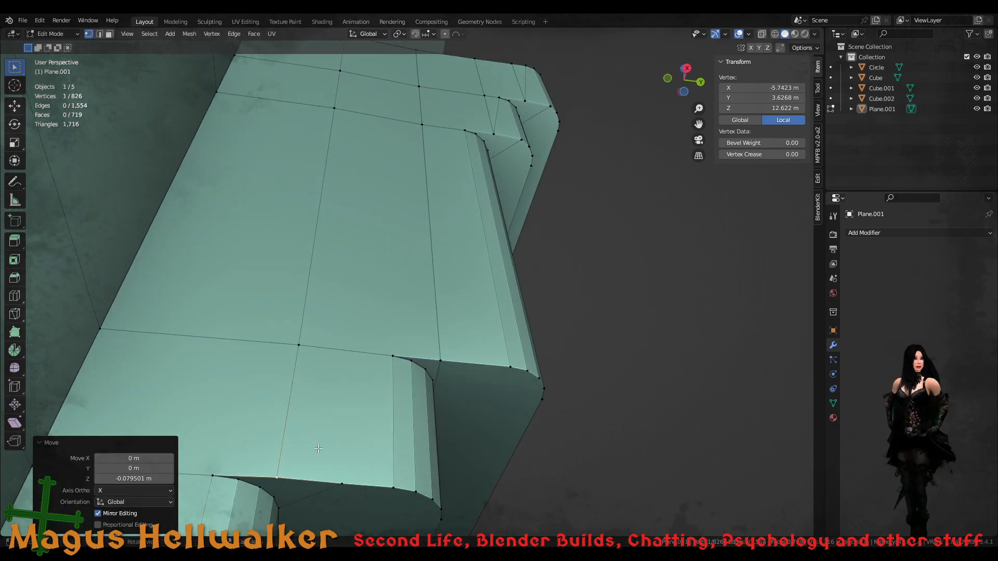
click(339, 483)
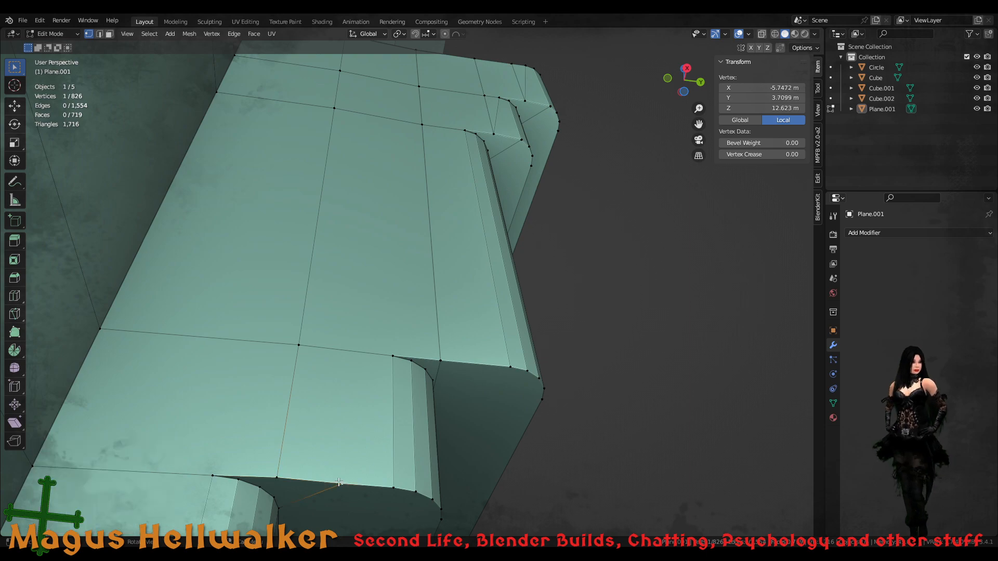
shift+click(274, 479)
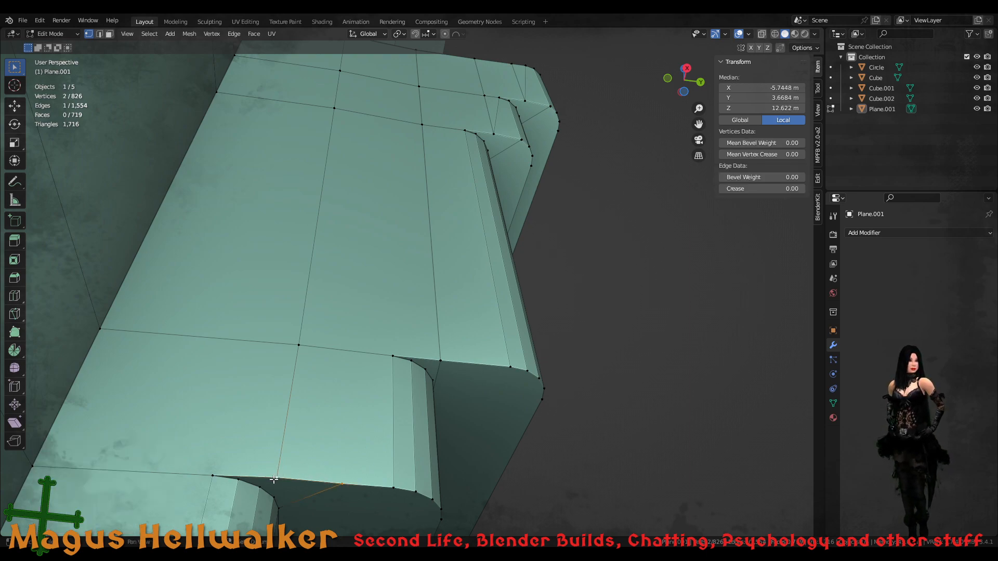
key(m)
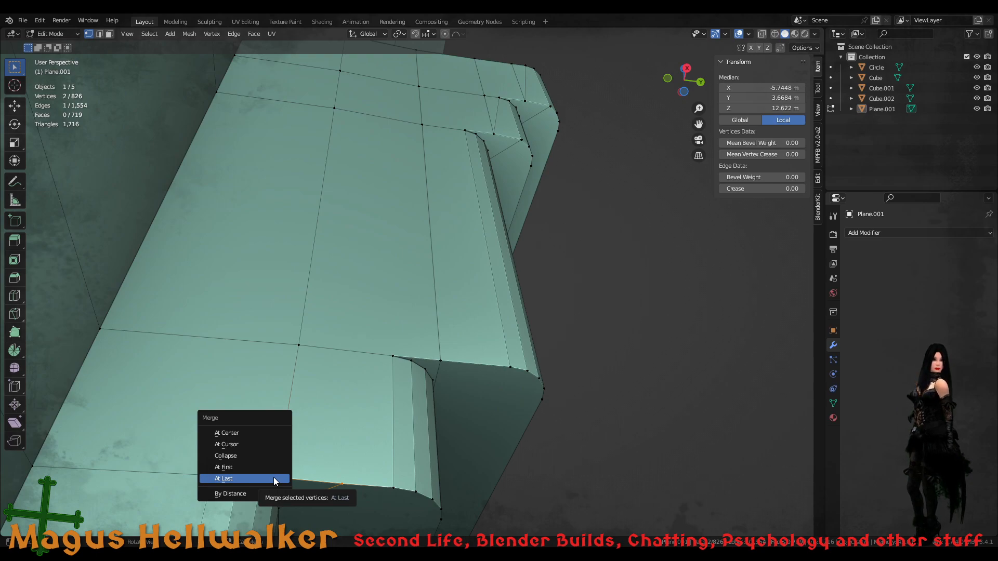
click(273, 478)
- Move the vertex on the tall section's bottom edge, above the step's rounded corner, by -0.001892 m along Z
middle_drag(274, 478, 315, 412)
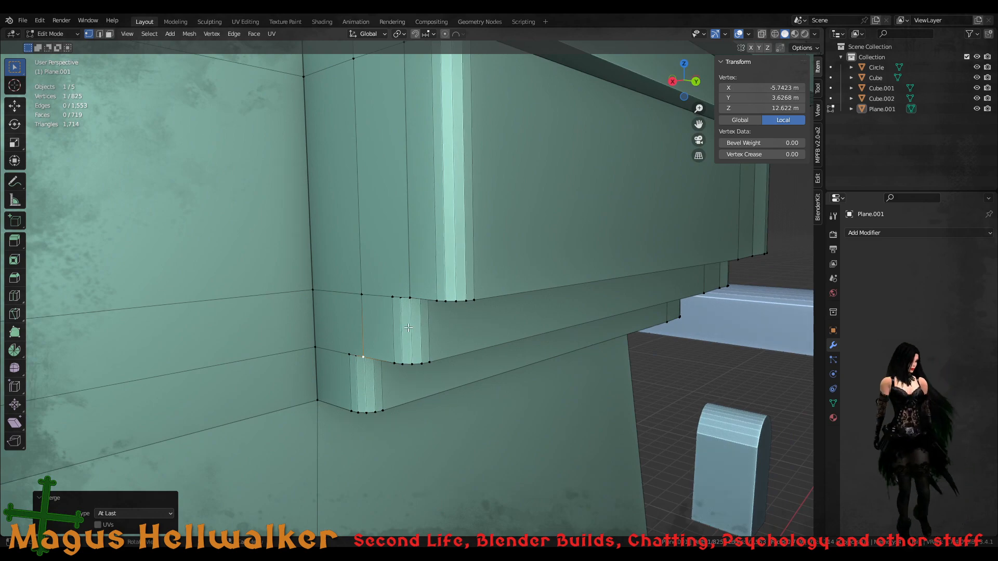
scroll(408, 328, up, 4)
middle_drag(427, 334, 477, 314)
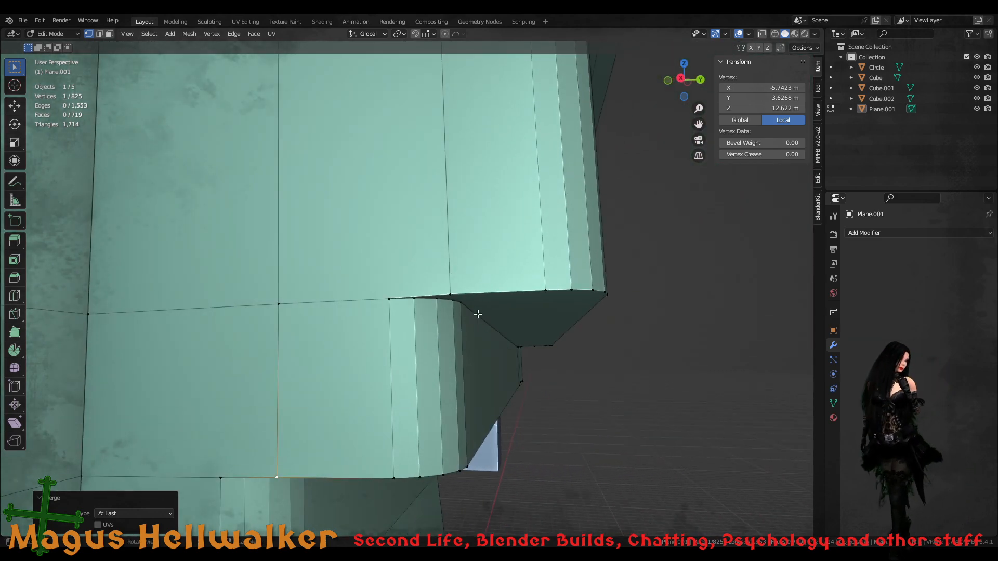
click(450, 296)
mouse_move(479, 327)
middle_down()
mouse_move(508, 341)
mouse_move(471, 322)
middle_up()
scroll(472, 338, up, 3)
key(g)
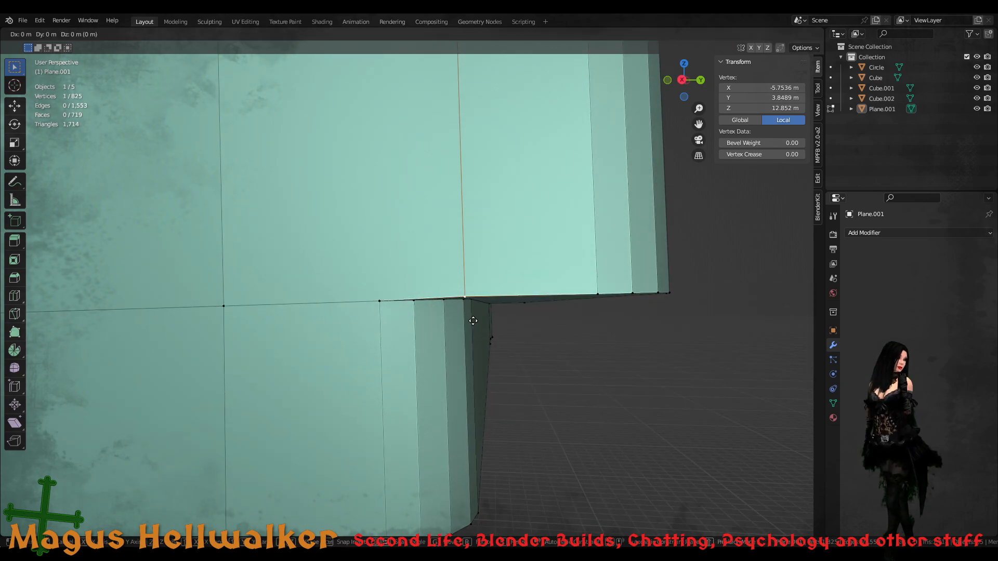
key(z)
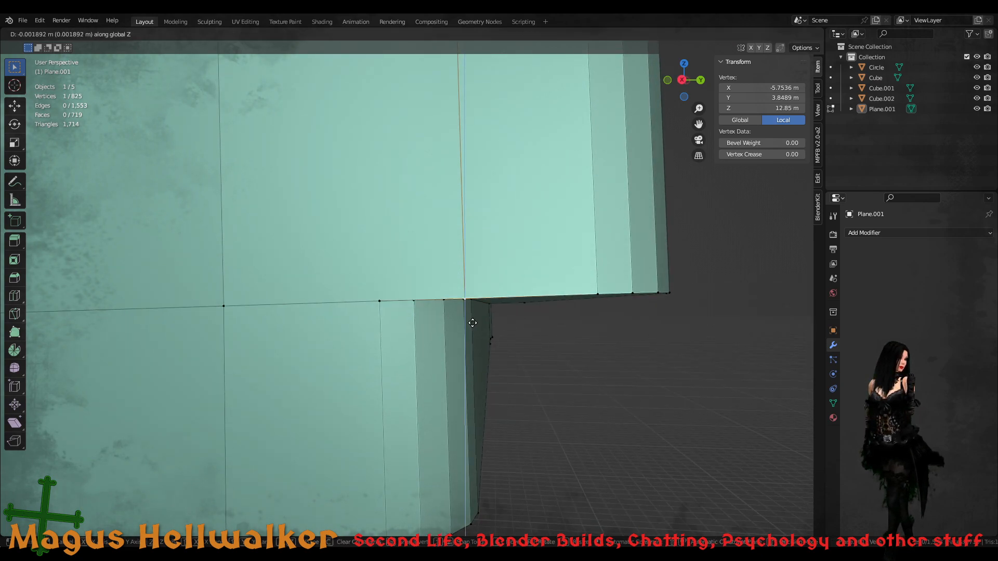
click(472, 323)
- Check the square tower's balcony and adjoining walls for remaining gaps and save the file
middle_drag(484, 354, 471, 368)
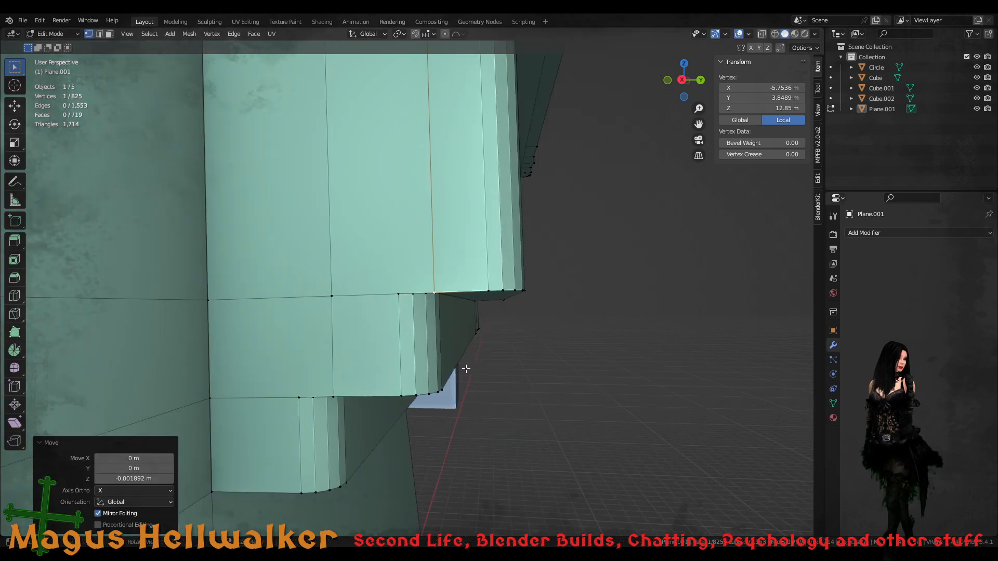
middle_drag(503, 337, 571, 291)
shift+middle_drag(630, 272, 509, 320)
scroll(508, 320, down, 6)
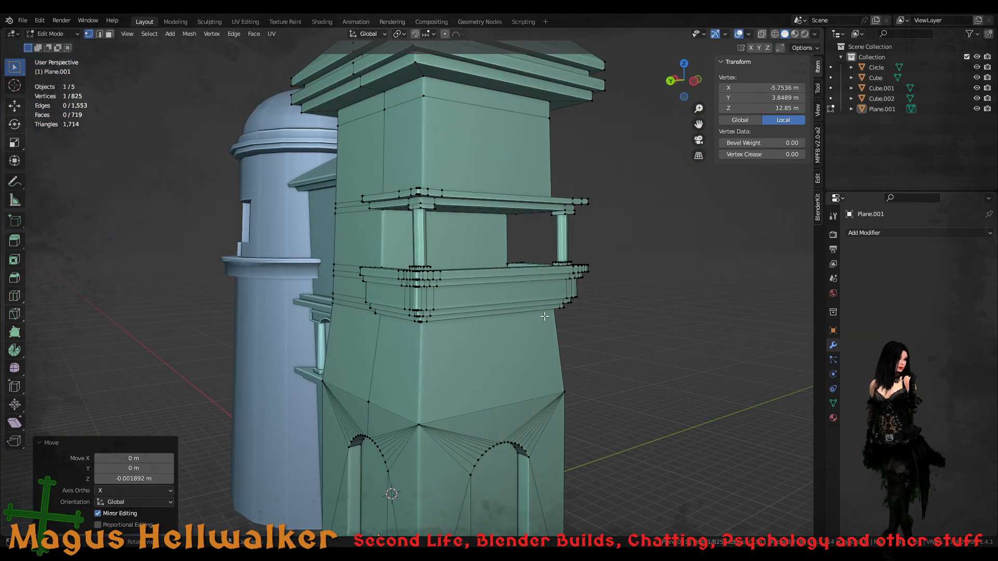
shift+middle_drag(492, 211, 446, 254)
scroll(409, 290, up, 4)
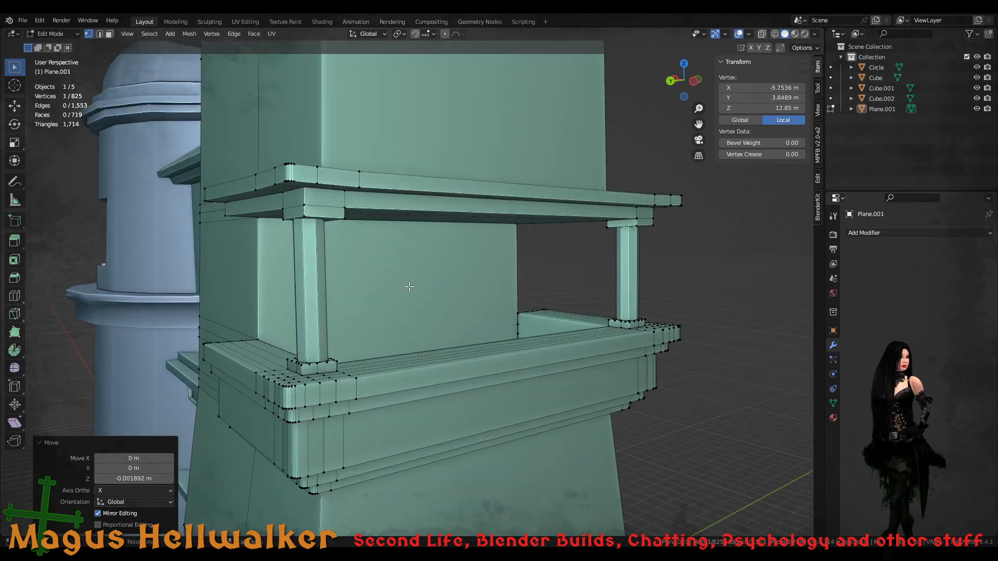
middle_drag(409, 285, 282, 286)
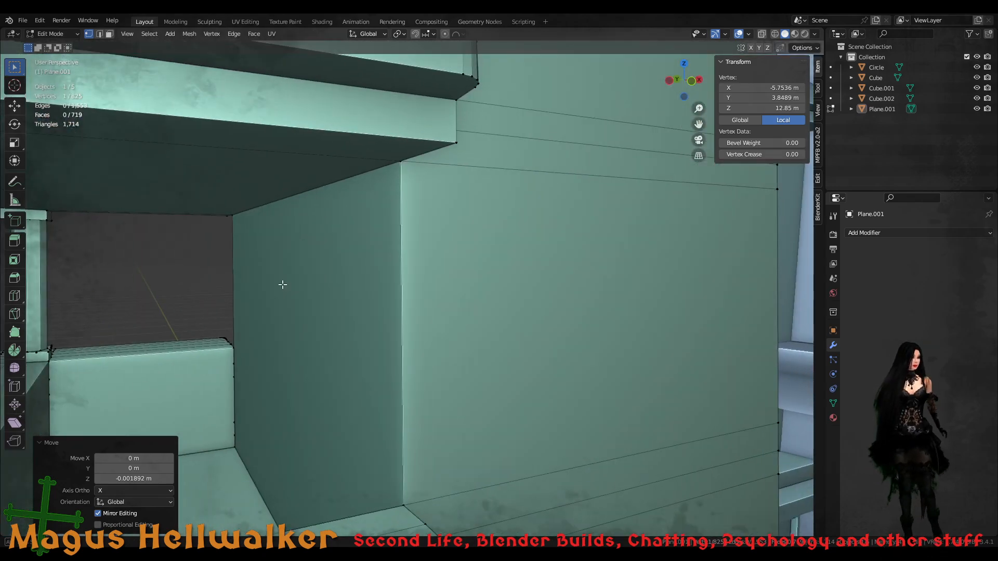
scroll(296, 315, down, 5)
scroll(296, 315, down, 3)
key(ctrl+s)
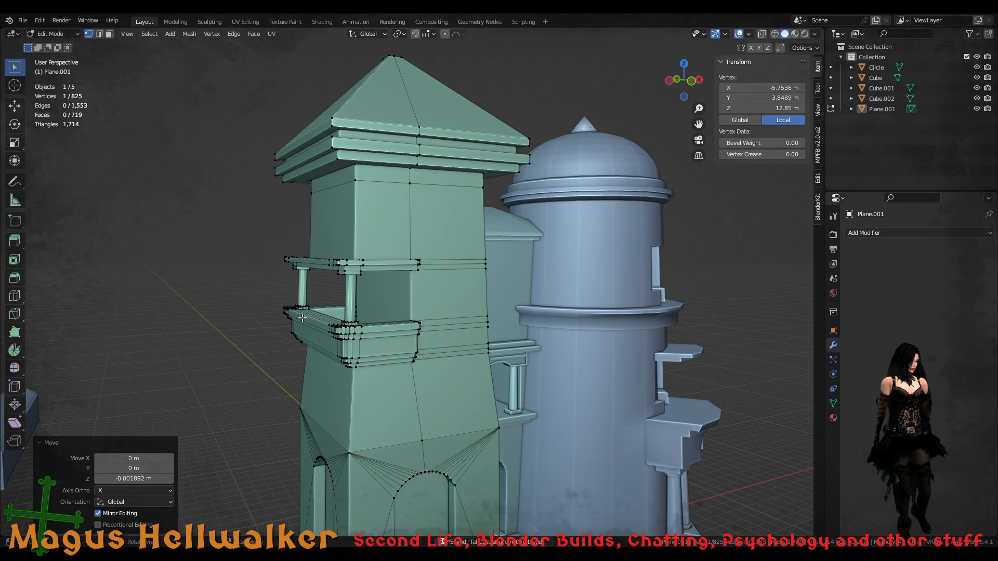
- Switch to Object Mode and examine the wall above the square tower's arched doorway for shading flaws
scroll(311, 327, down, 2)
scroll(335, 343, up, 1)
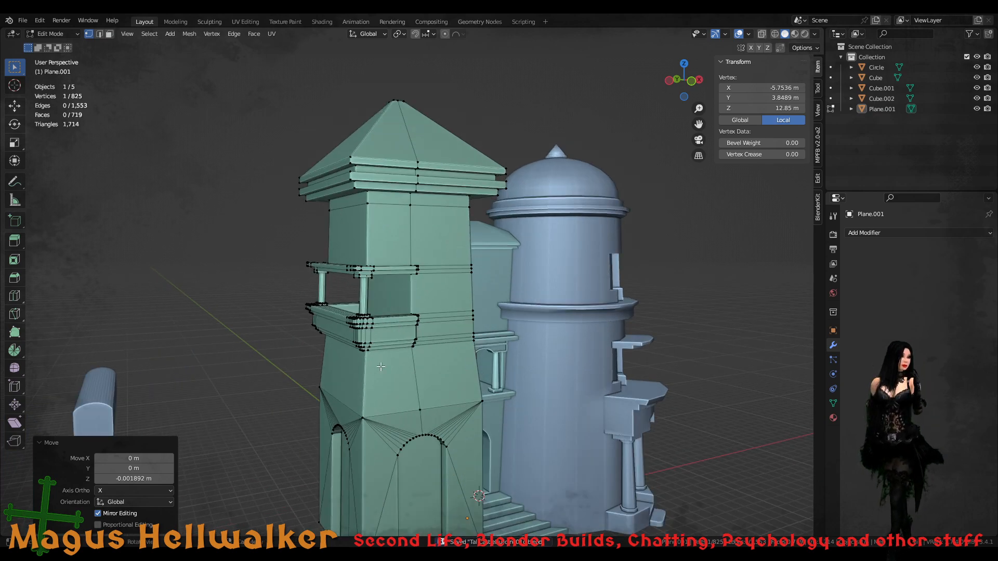
scroll(381, 367, down, 2)
scroll(381, 367, up, 2)
middle_drag(381, 367, 413, 424)
key(Tab)
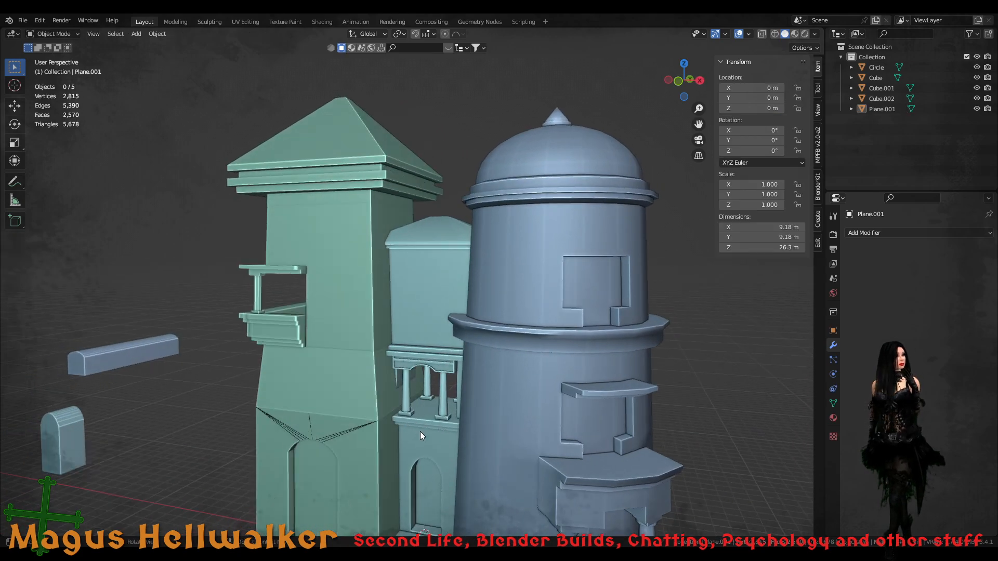
scroll(417, 435, down, 3)
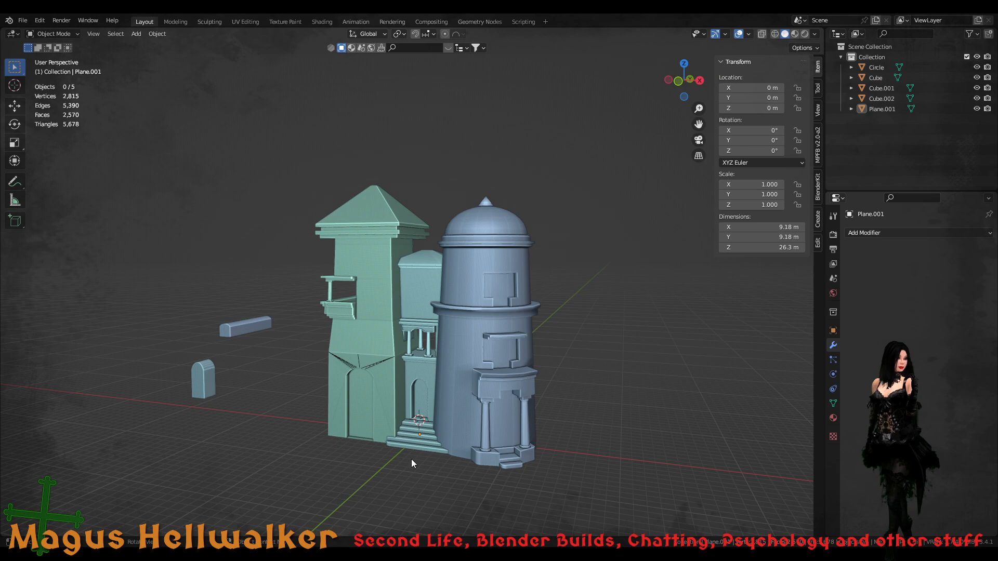
scroll(361, 426, up, 2)
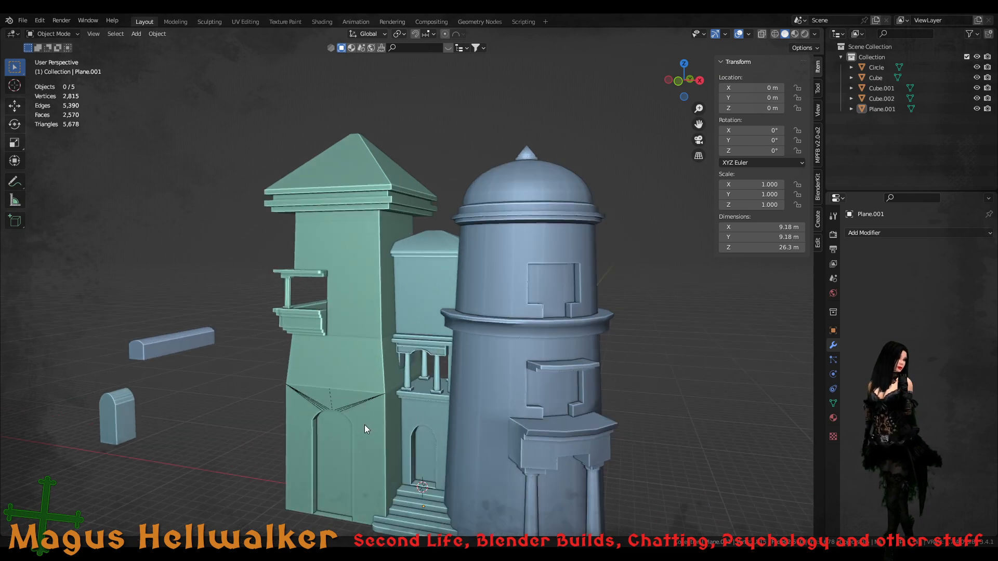
scroll(451, 358, up, 6)
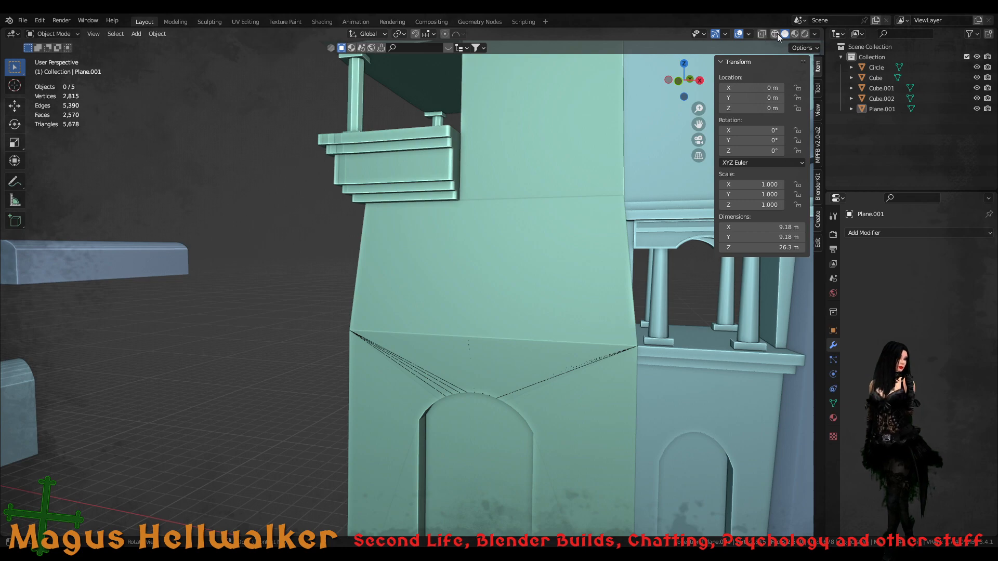
- Check the face orientation around the tower's arch with the Face Orientation overlay, and turn the overlay off again
click(749, 35)
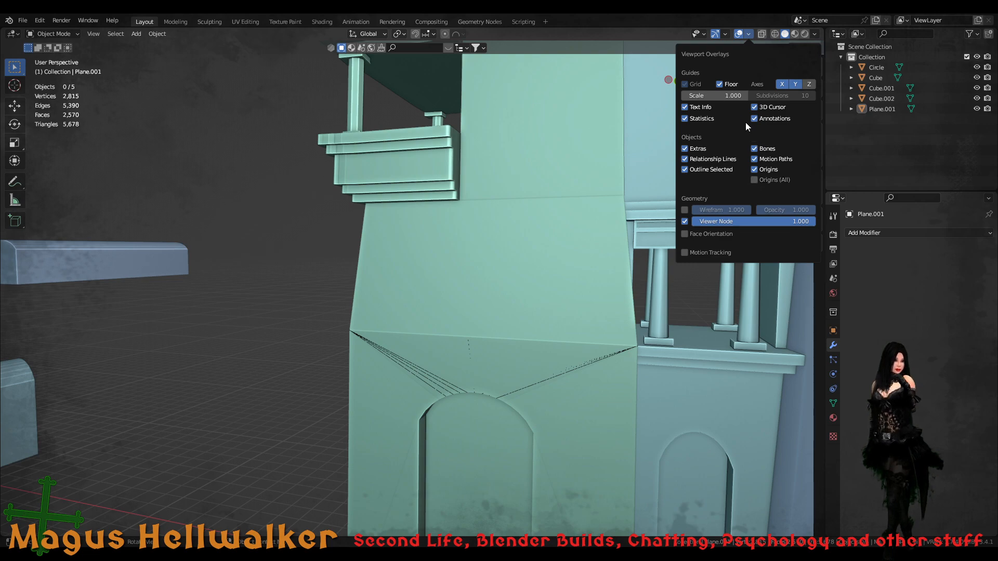
click(686, 235)
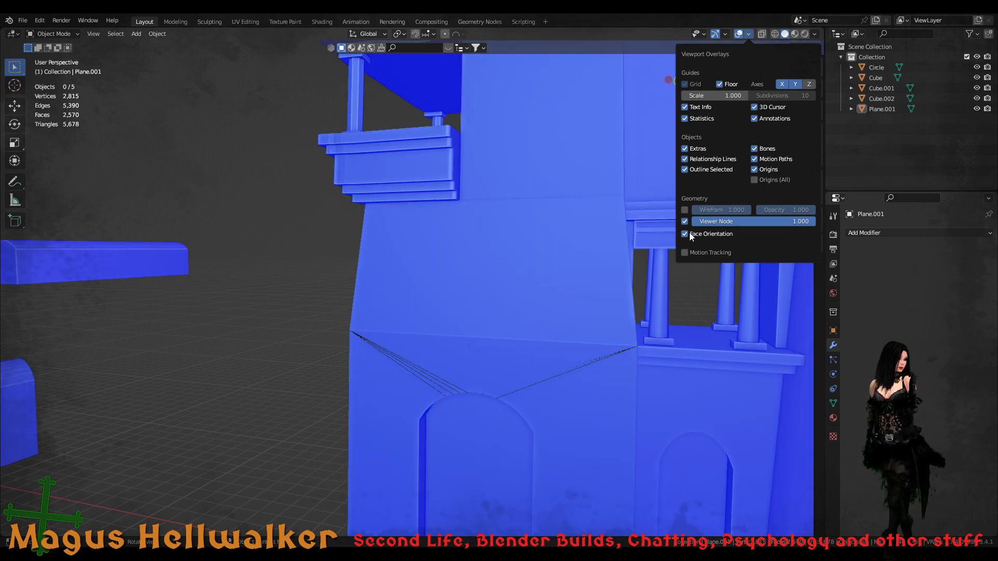
click(691, 235)
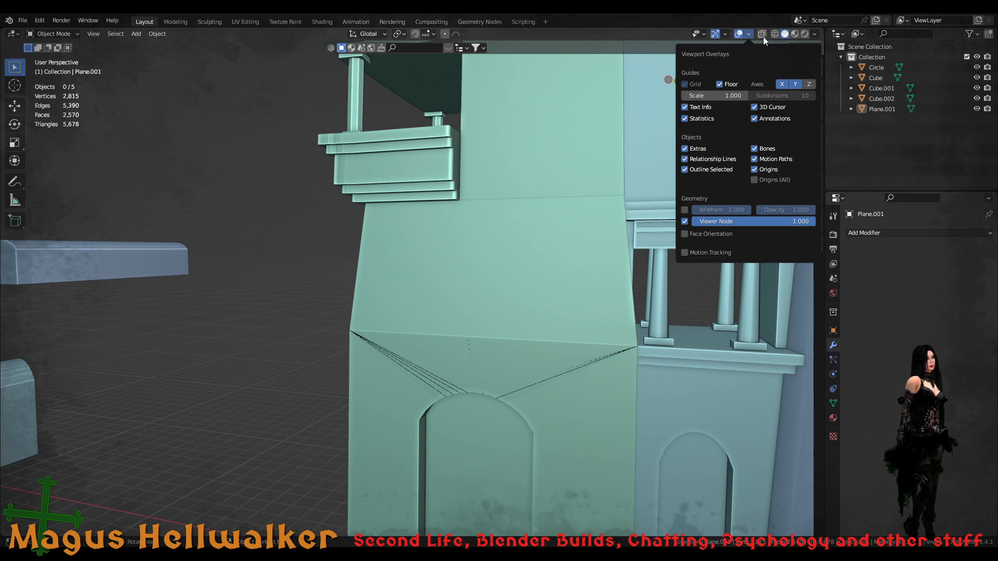
- Compare the dark lines above the arch with the viewport's Outline option off and on, leaving it enabled
click(814, 34)
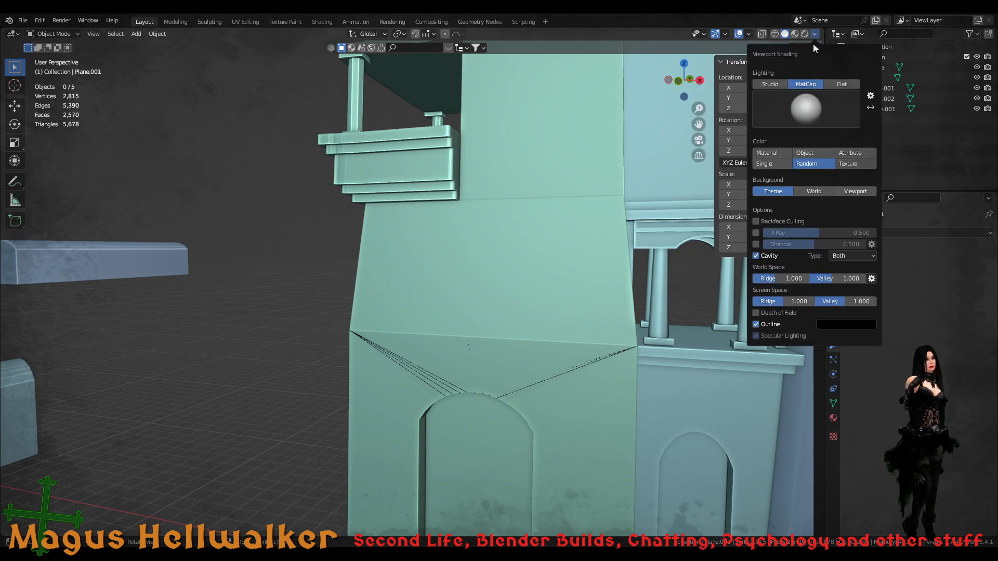
click(774, 326)
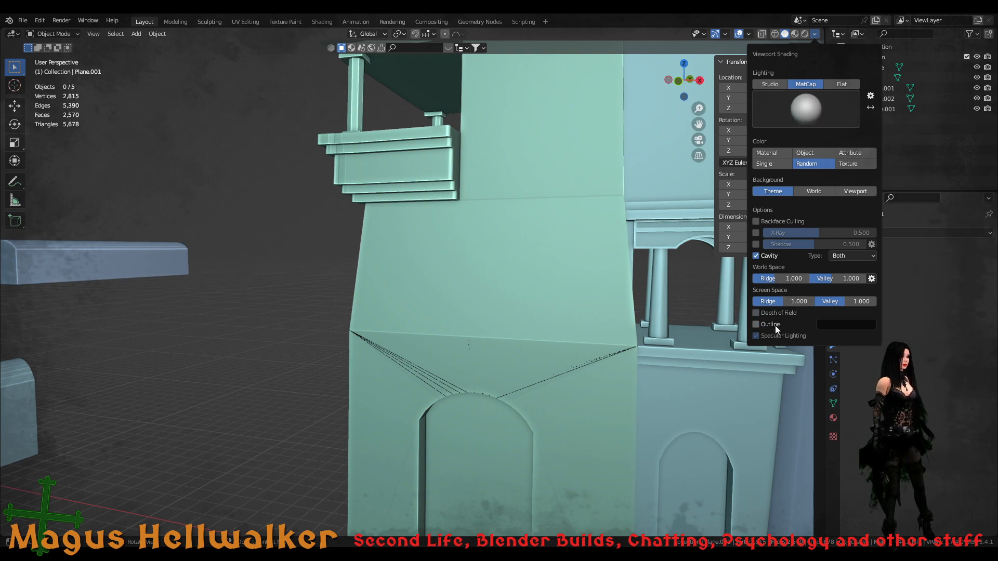
click(774, 326)
click(775, 325)
click(775, 325)
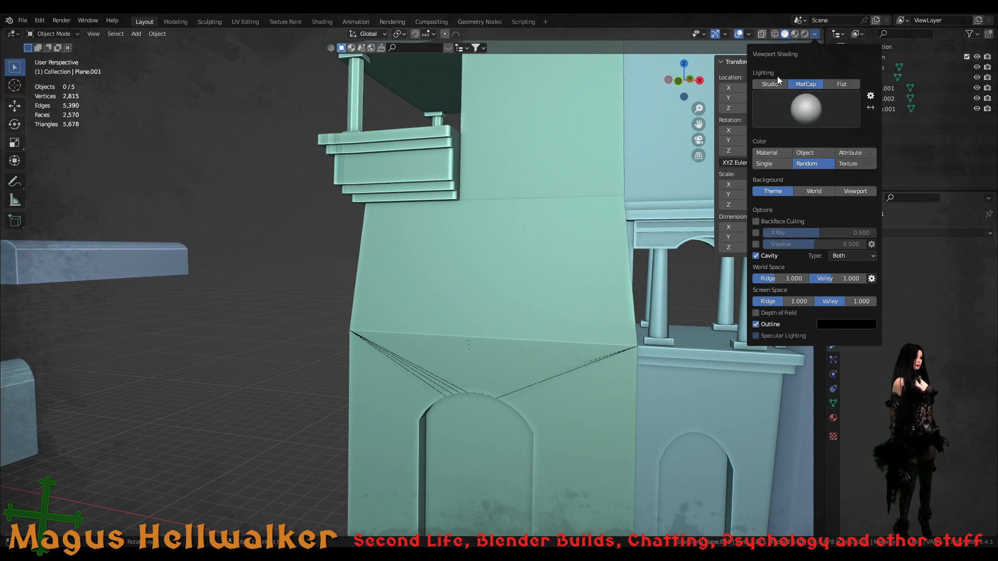
- Display the scene in wireframe and examine the edges fanning out from the tower corners to the arches
click(774, 34)
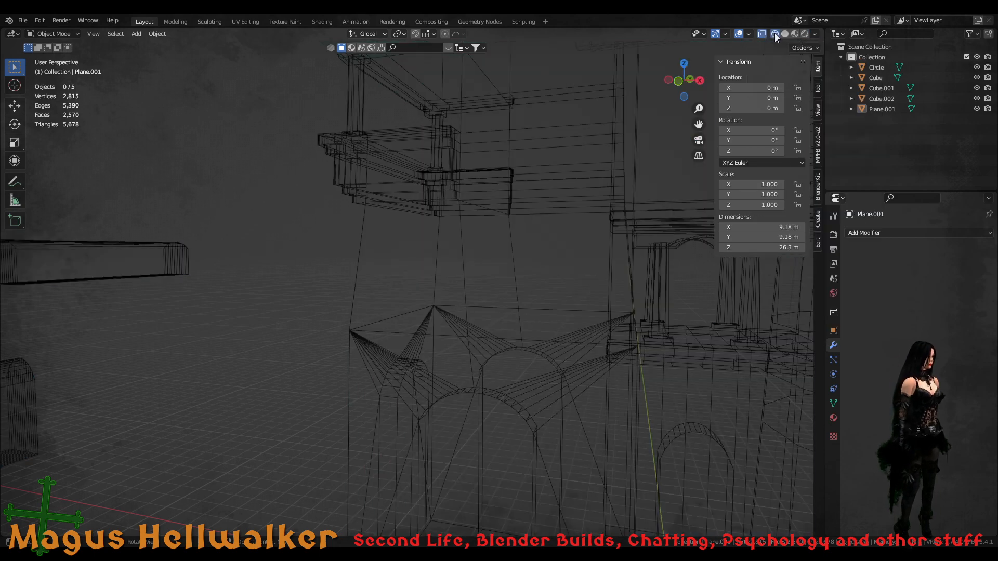
scroll(515, 388, up, 3)
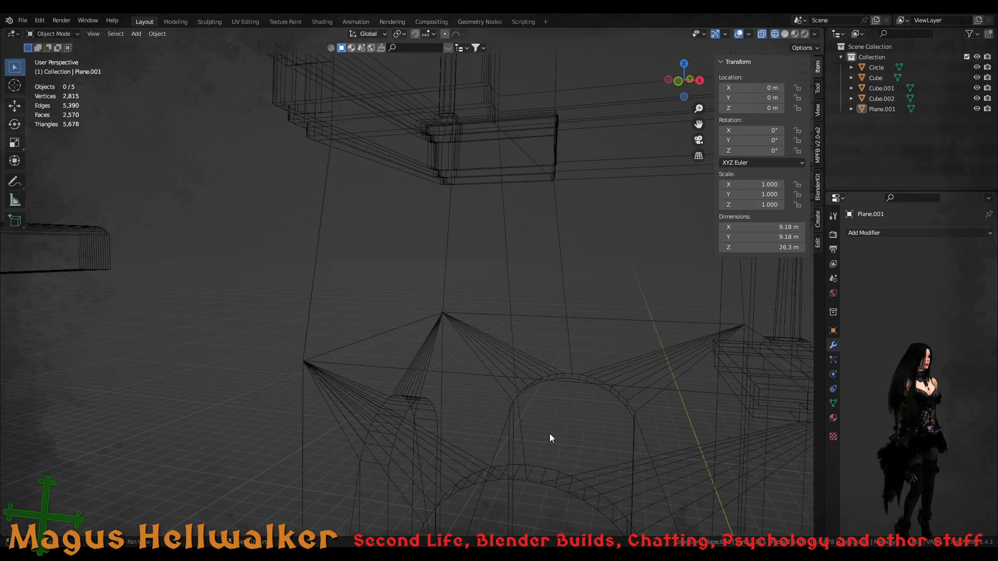
shift+middle_drag(550, 433, 599, 324)
scroll(547, 348, up, 1)
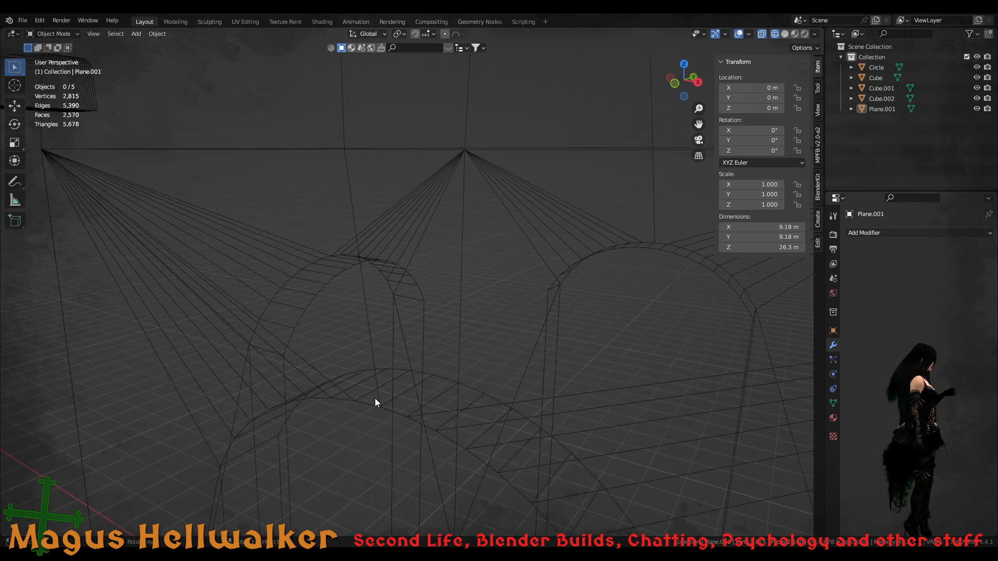
key(Tab)
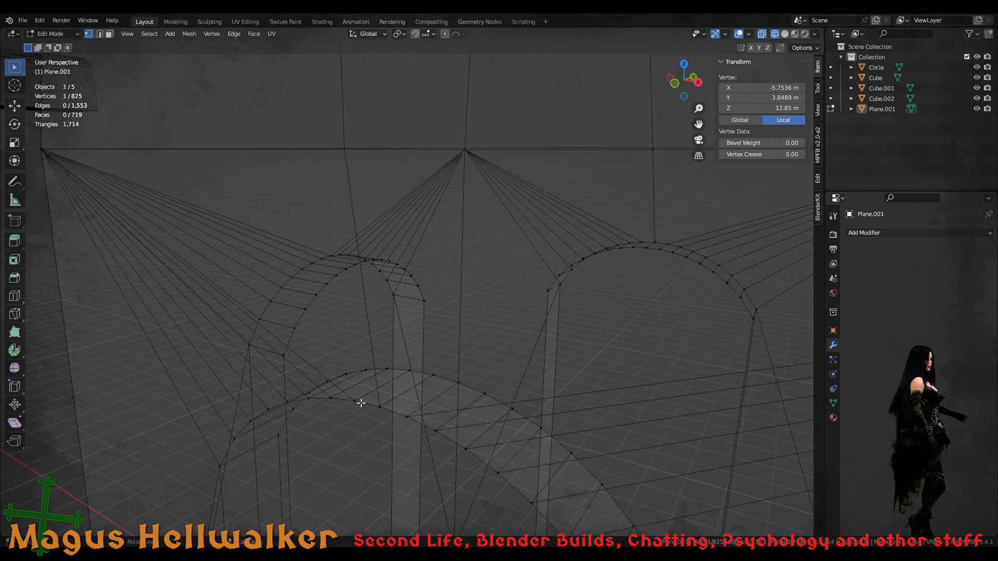
click(356, 400)
key(g)
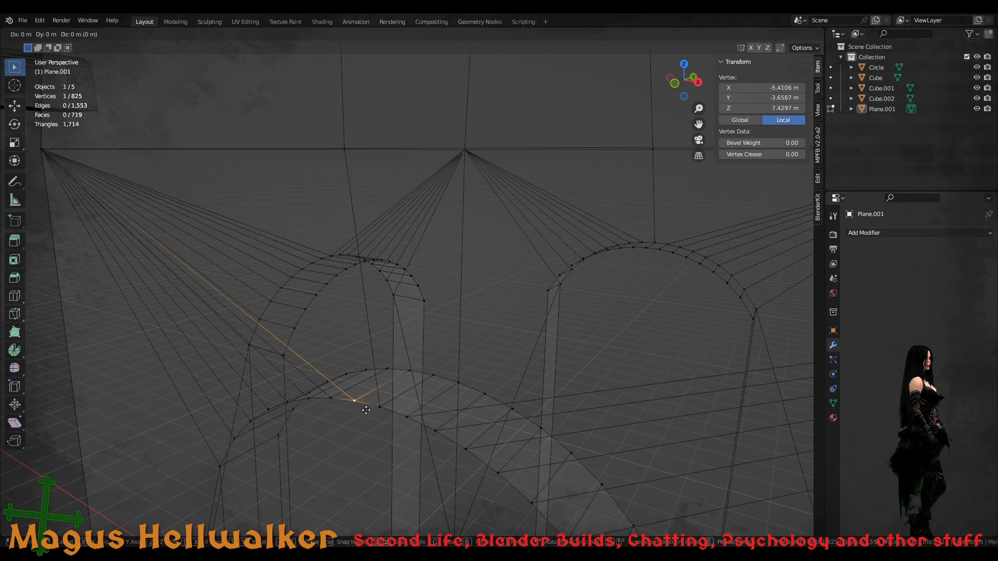
right_click(363, 463)
- Return to solid shading and Object Mode, and examine the dark lines above the arched doorway
middle_drag(384, 468, 428, 440)
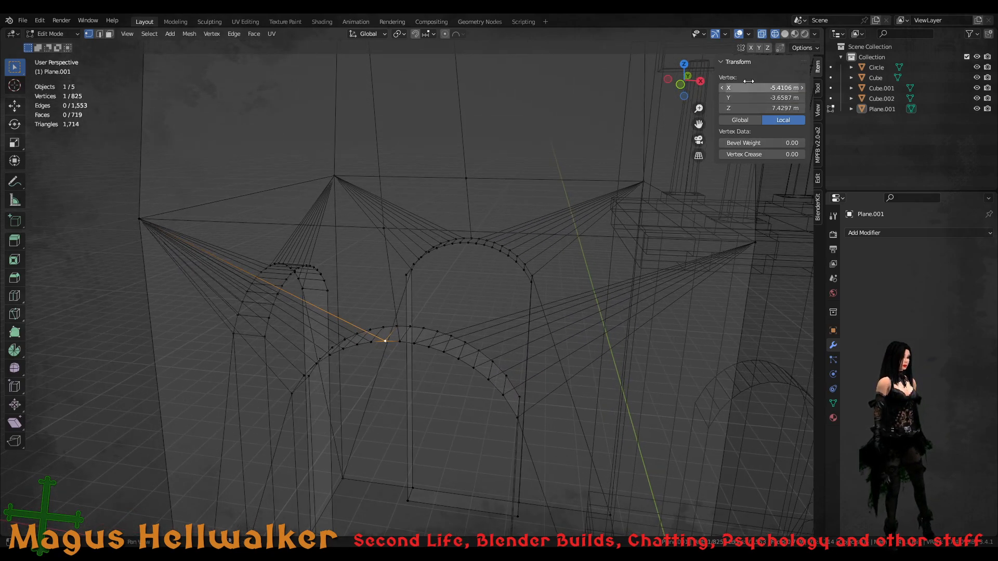
key(z)
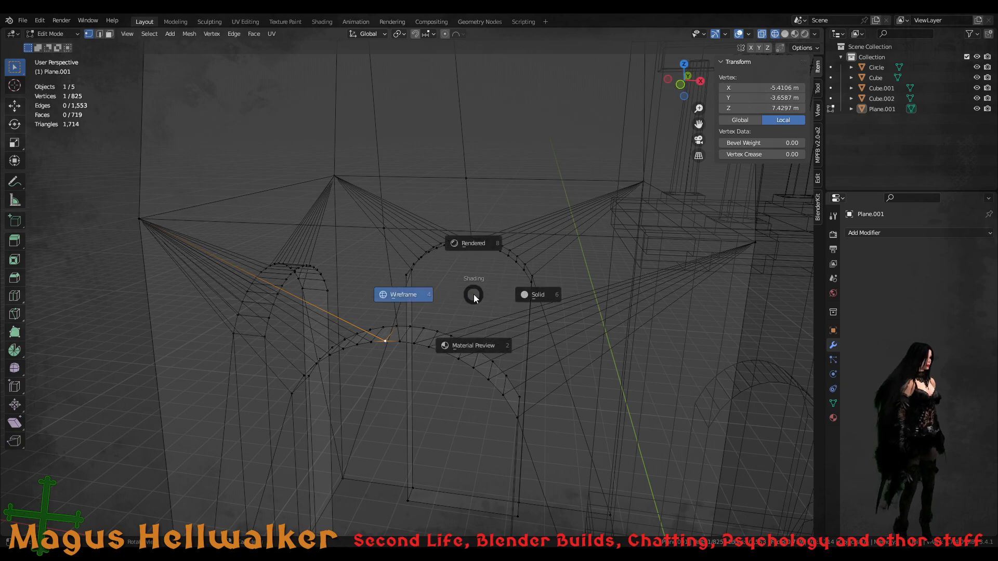
key(6)
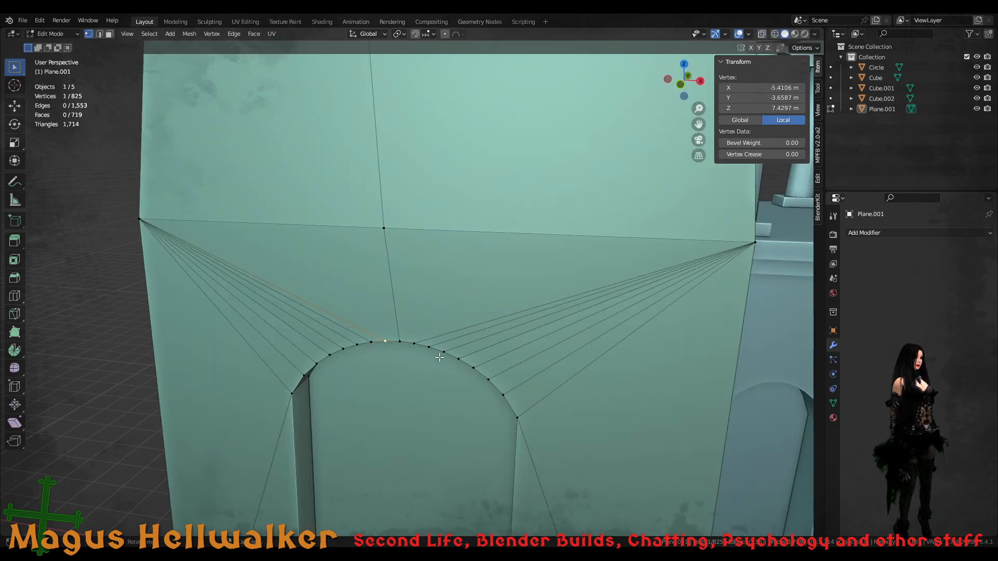
scroll(441, 370, down, 2)
mouse_move(441, 383)
middle_down()
mouse_move(463, 368)
mouse_move(465, 376)
middle_up()
key(Tab)
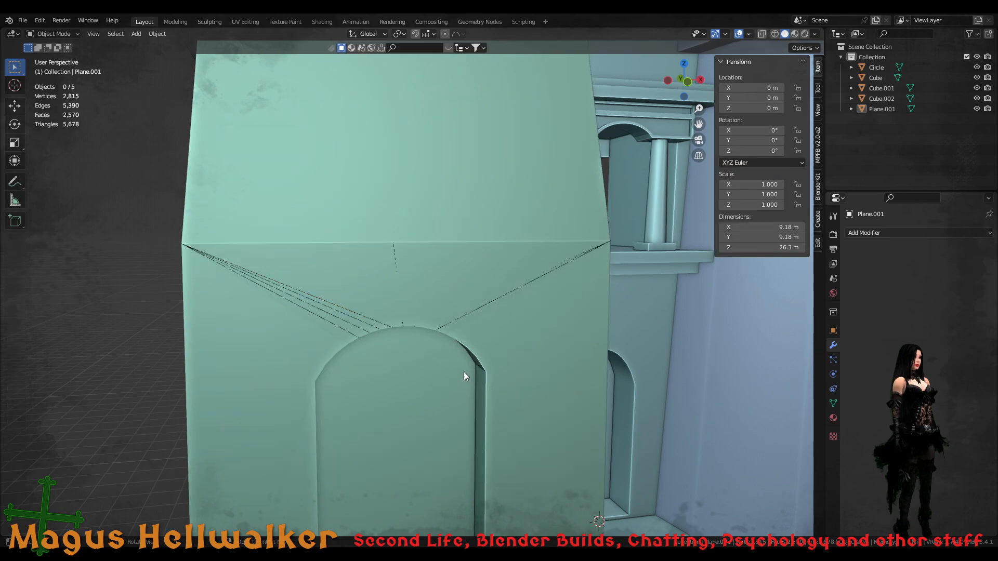
middle_drag(301, 310, 312, 327)
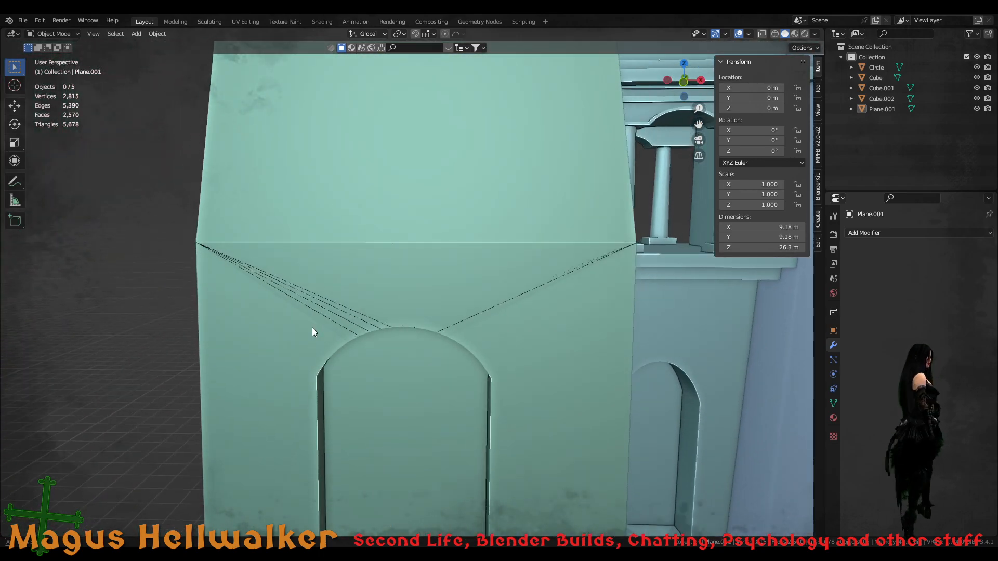
- Inspect the dark lines above the arch in the Shading workspace, and return to the Layout workspace with the tower deselected
middle_drag(459, 341, 472, 341)
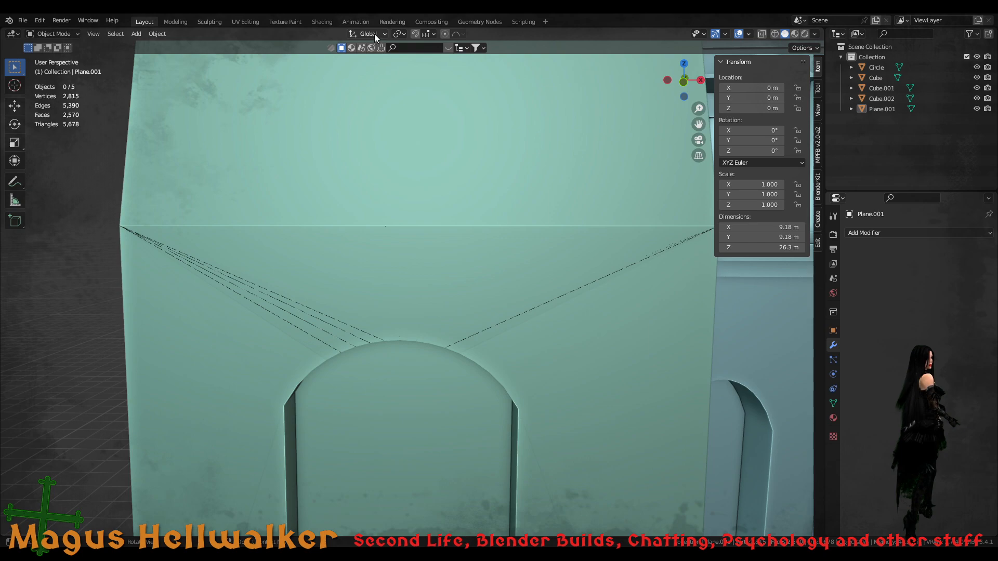
click(329, 23)
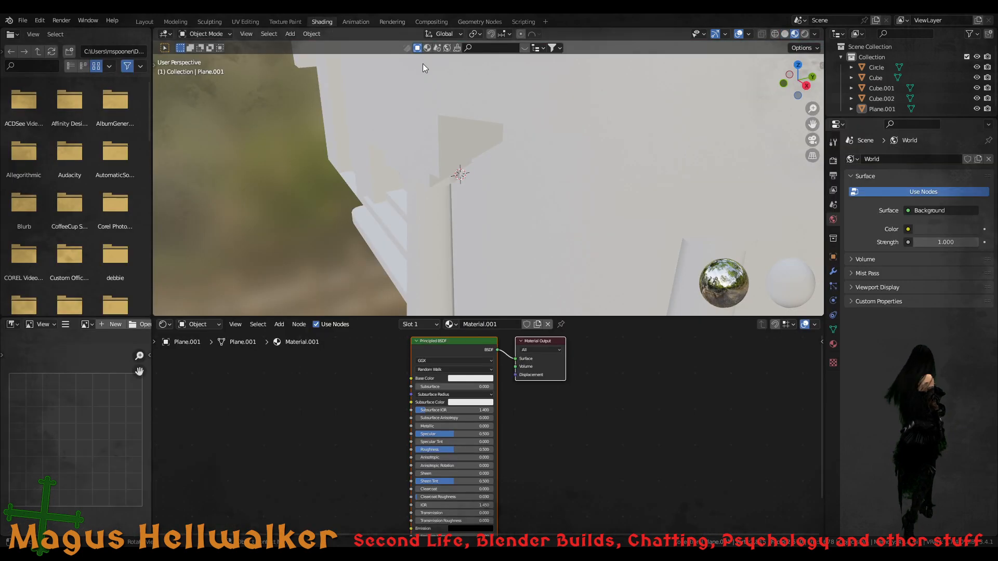
scroll(448, 187, down, 8)
middle_drag(431, 118, 461, 254)
scroll(482, 251, up, 3)
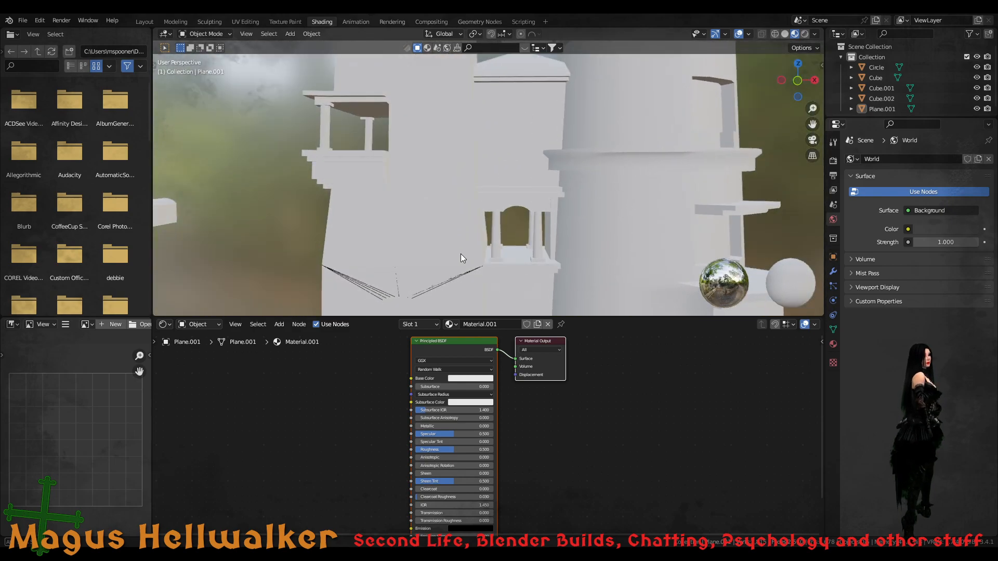
click(438, 247)
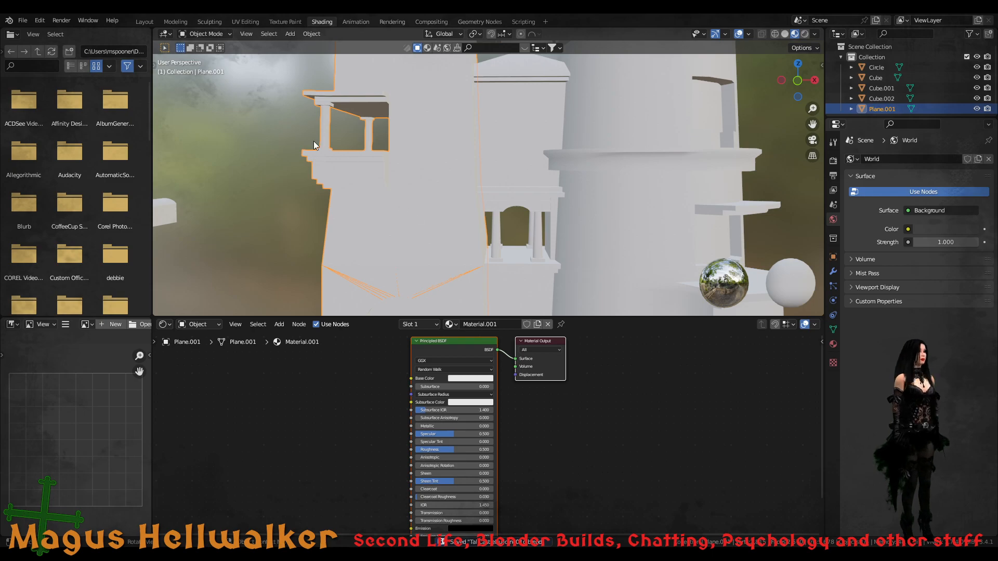
click(145, 22)
scroll(388, 306, down, 2)
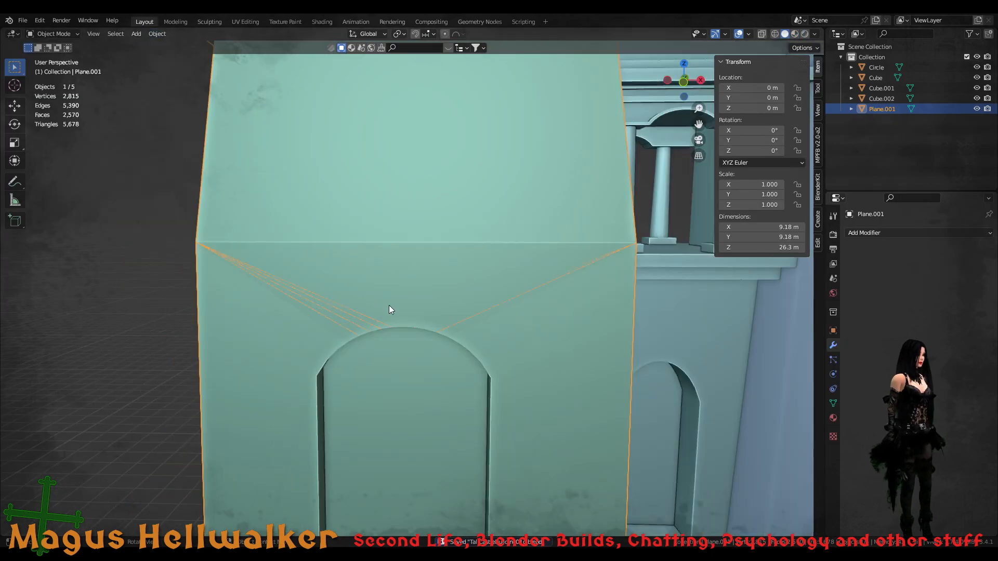
click(144, 256)
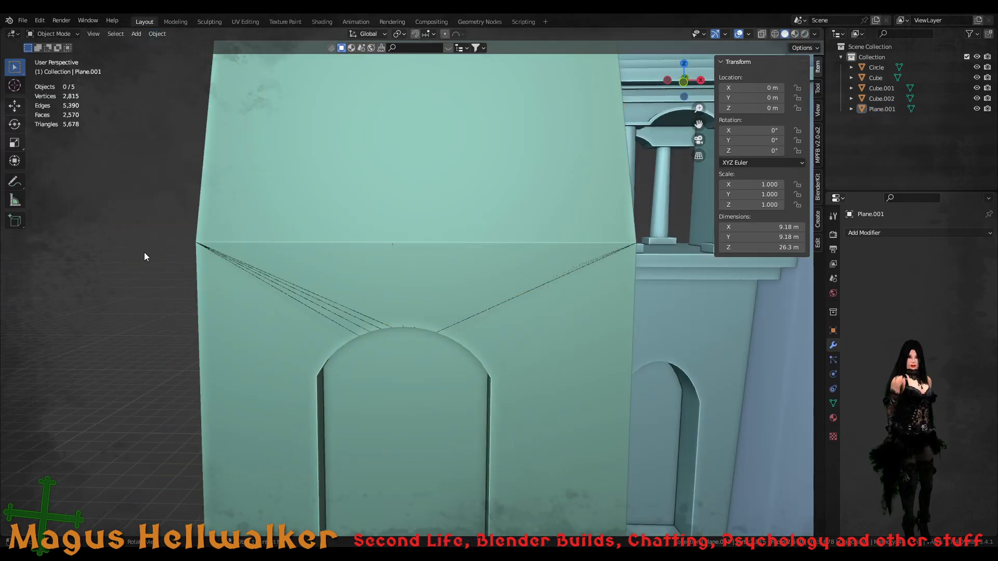
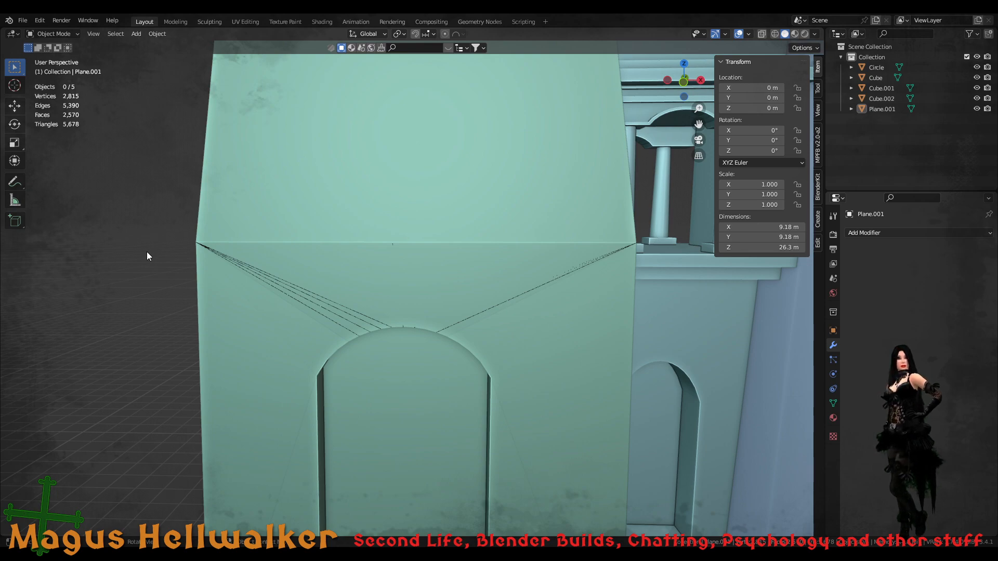
- Compare the dark lines above the arch in Material Preview and Rendered shading, and return to Solid shading
scroll(146, 251, down, 7)
scroll(347, 341, up, 3)
scroll(348, 342, up, 2)
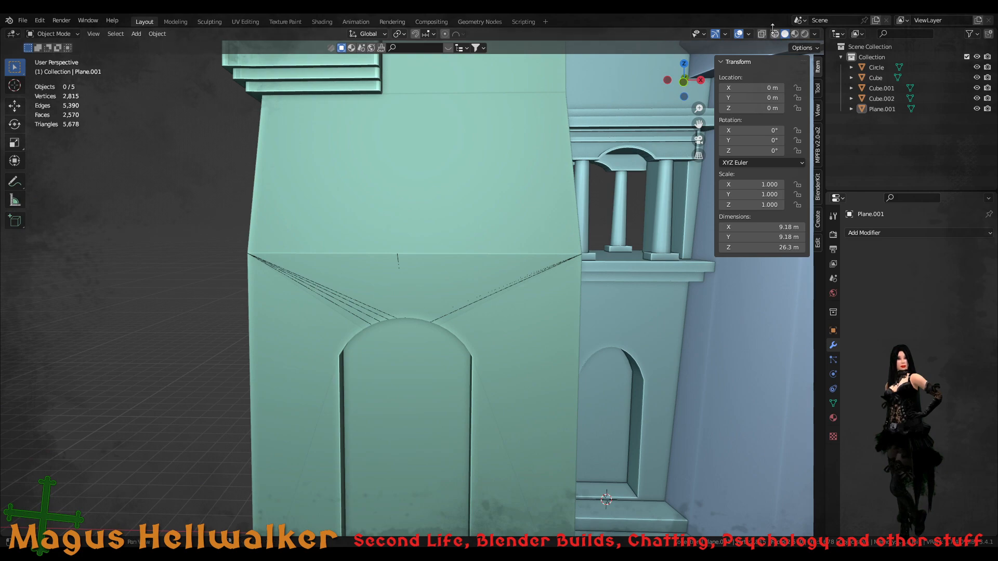
click(795, 34)
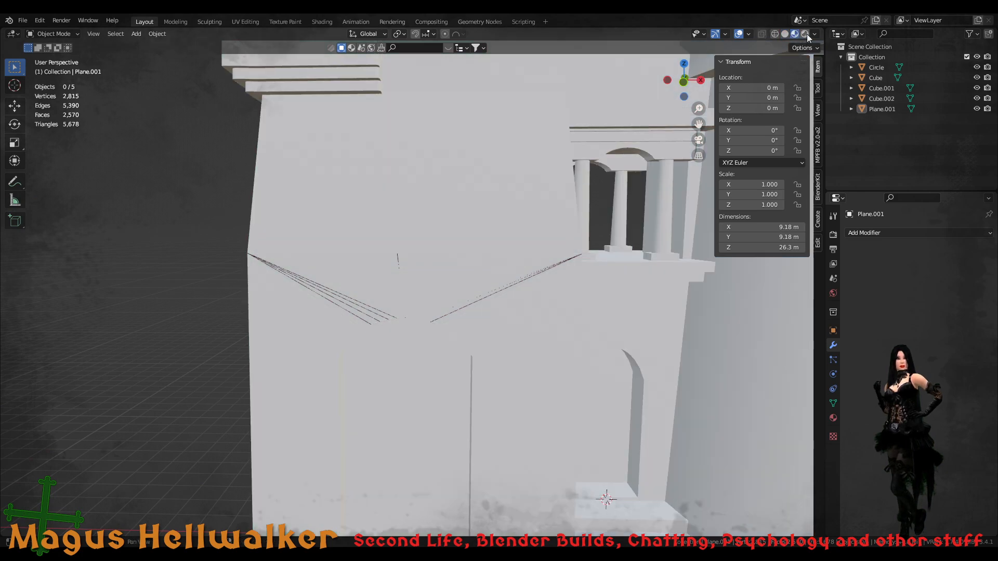
click(804, 34)
click(795, 34)
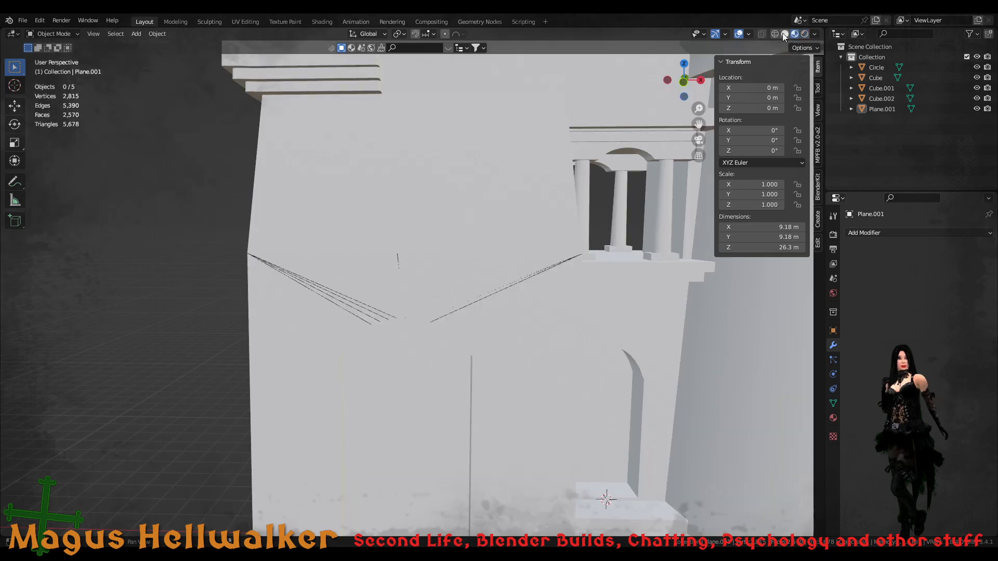
click(785, 34)
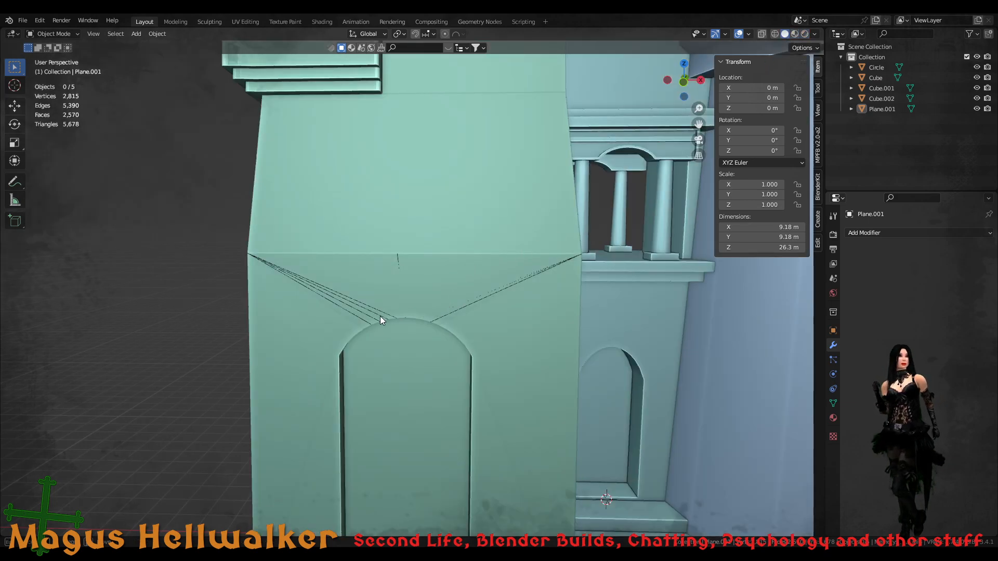
- Enter Edit Mode on the square tower and select the vertices along the arch's crown and left curve
click(366, 309)
key(Tab)
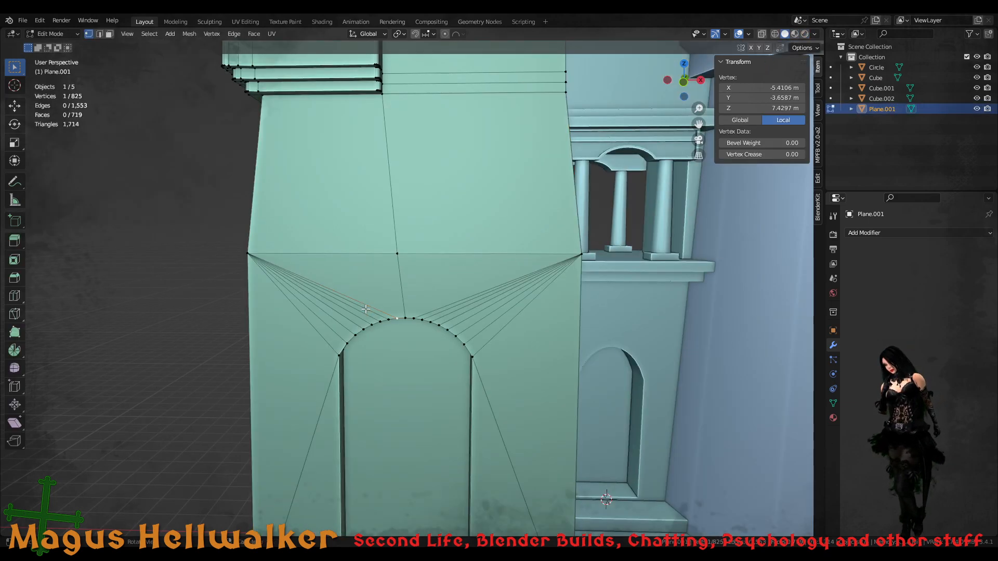
key(alt+a)
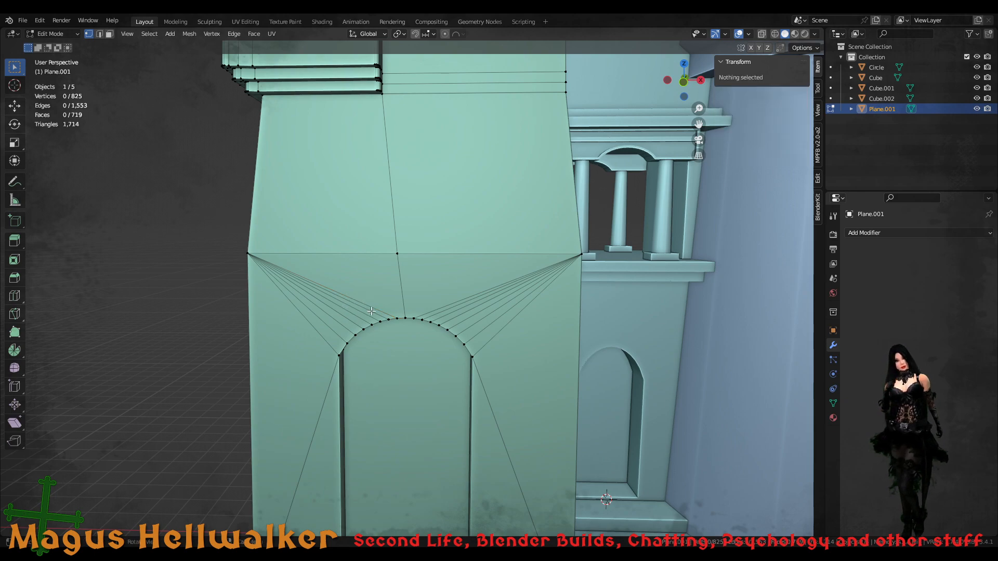
drag(354, 342, 419, 300)
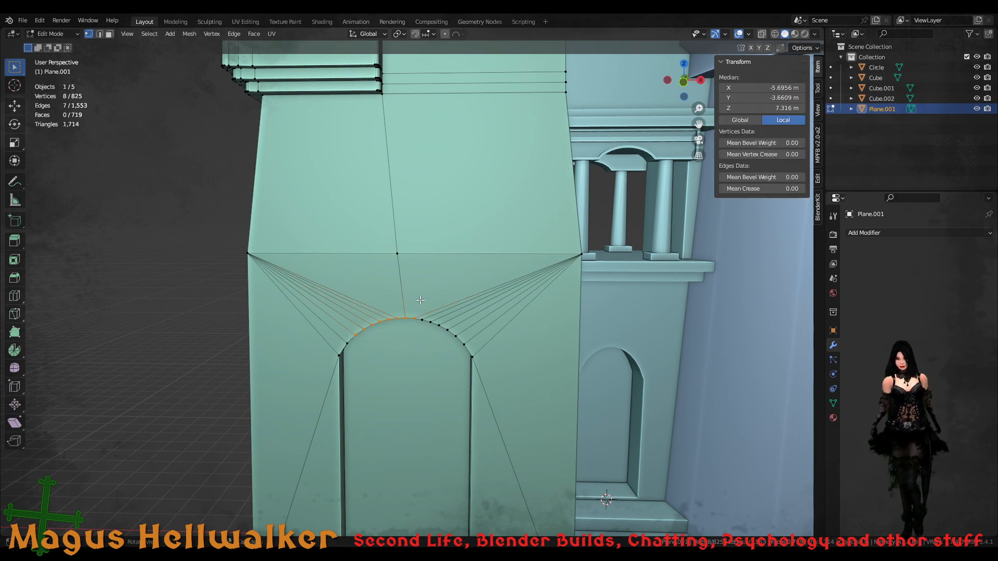
middle_drag(419, 314, 437, 338)
scroll(408, 358, up, 2)
scroll(400, 345, up, 1)
scroll(400, 345, up, 2)
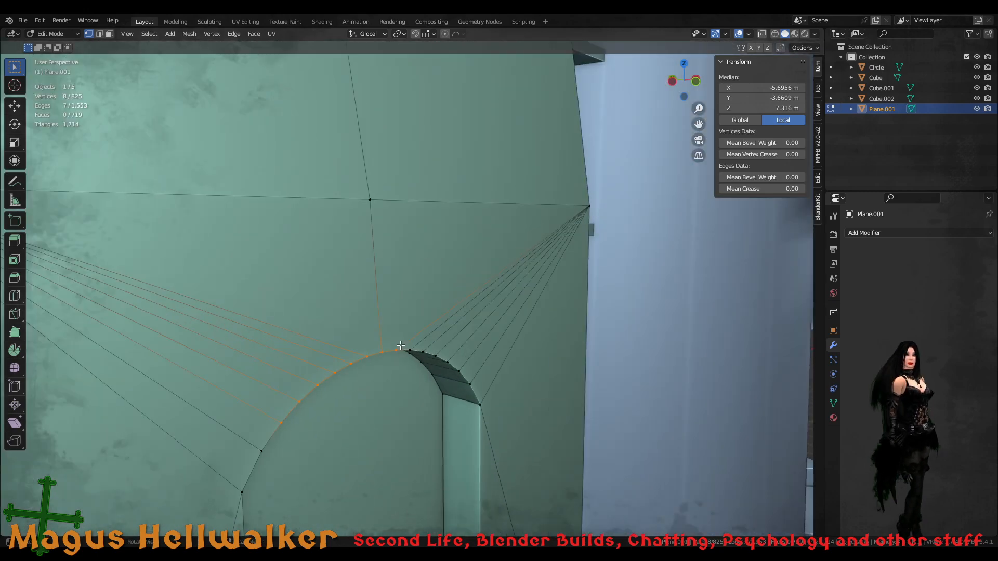
- Try to move the uppermost edge running from the tower's left corner to the top of the arch
key(2)
click(376, 307)
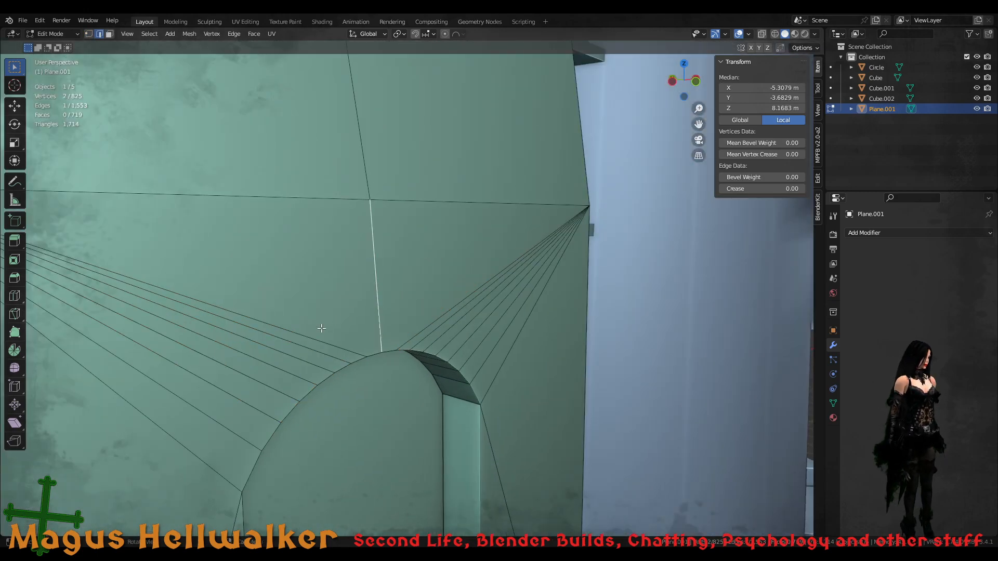
click(312, 341)
scroll(319, 353, down, 5)
middle_drag(319, 356, 309, 343)
key(g)
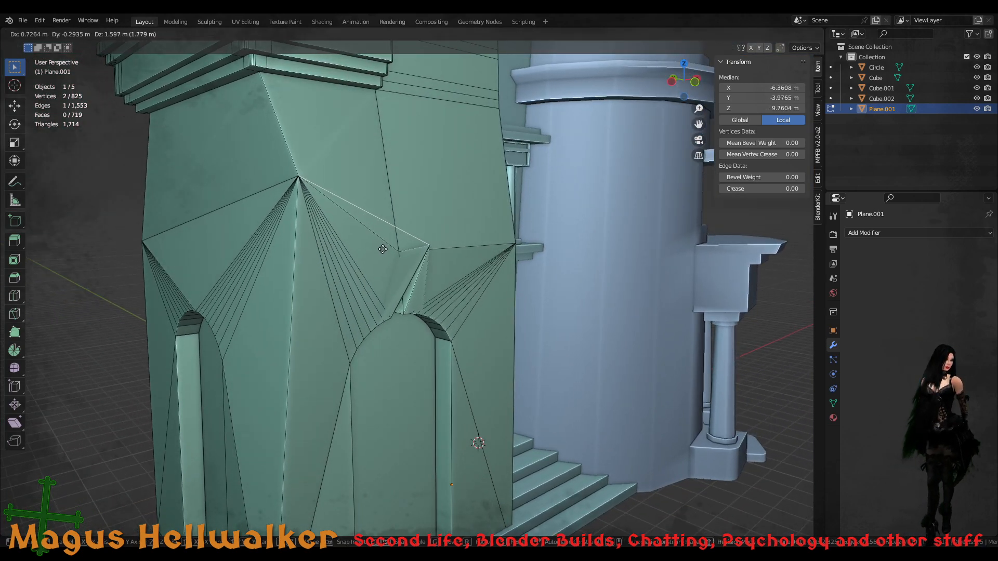
right_click(298, 307)
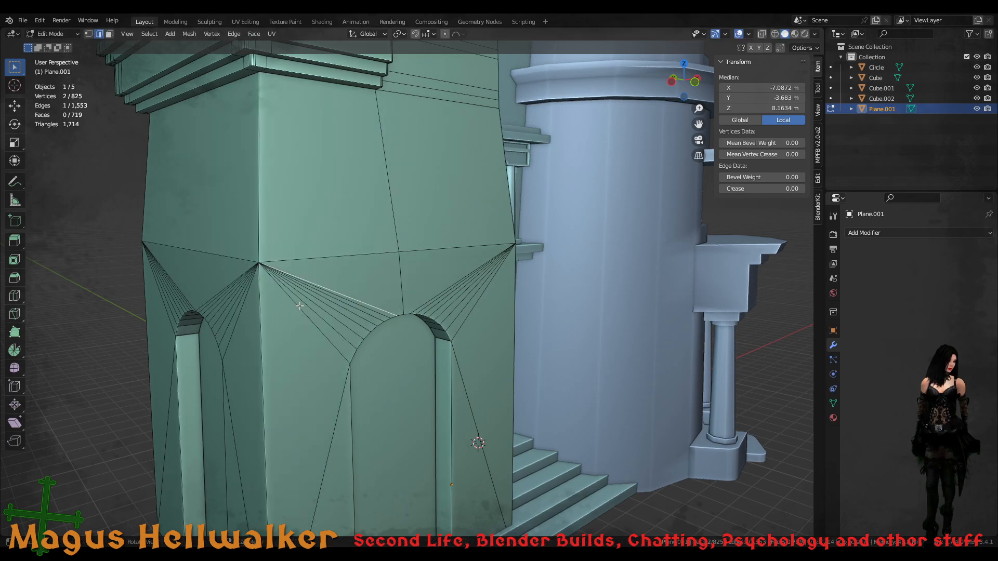
- Examine the arch's inner rim and the fanned edges above it from below and from the front
middle_drag(347, 330, 270, 273)
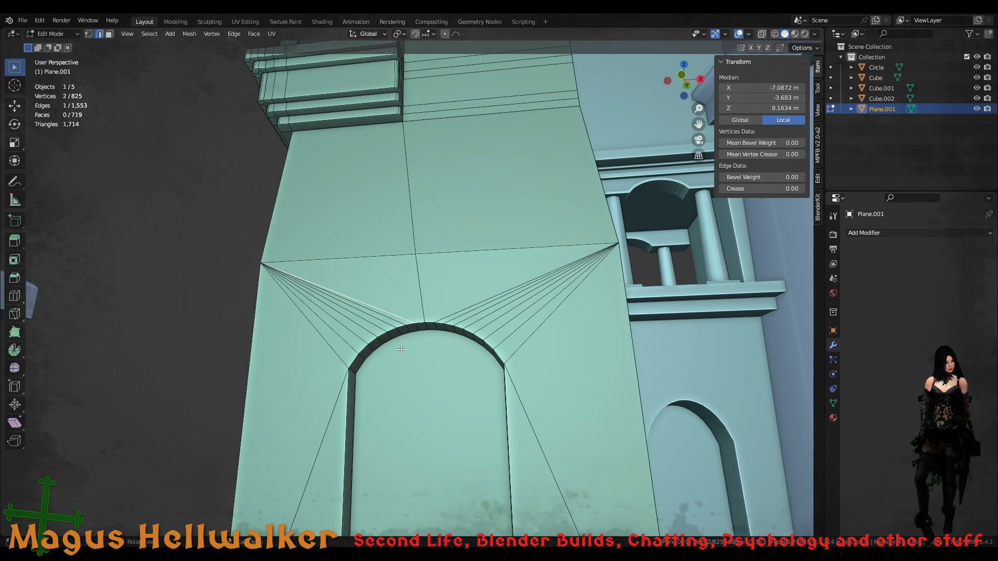
scroll(403, 351, up, 6)
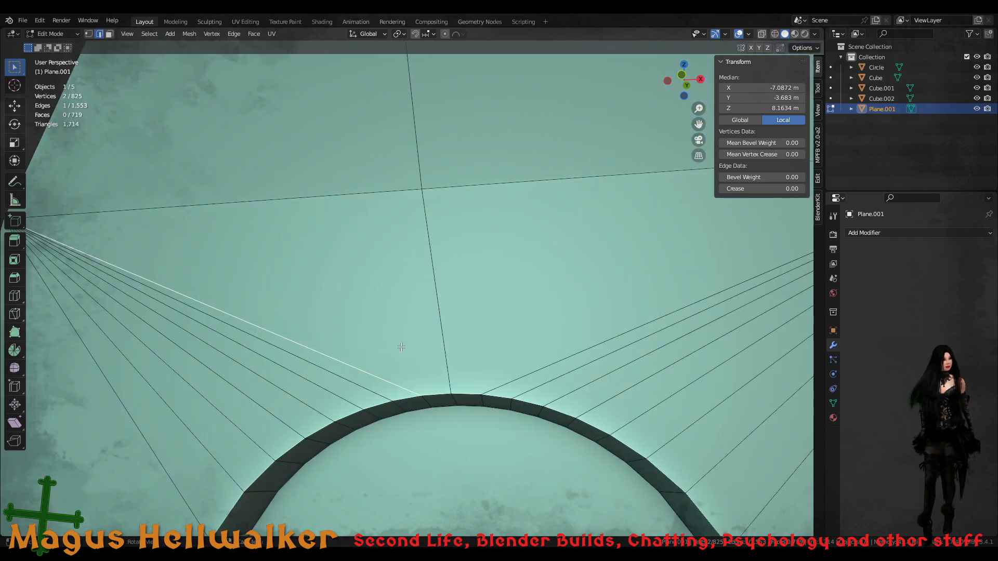
scroll(401, 347, down, 4)
scroll(397, 314, up, 5)
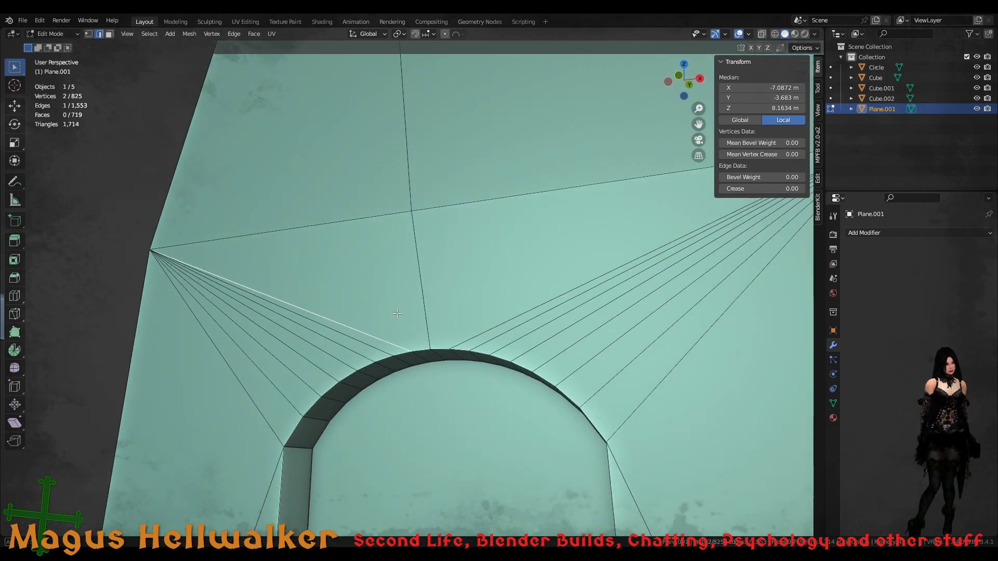
middle_drag(397, 313, 403, 283)
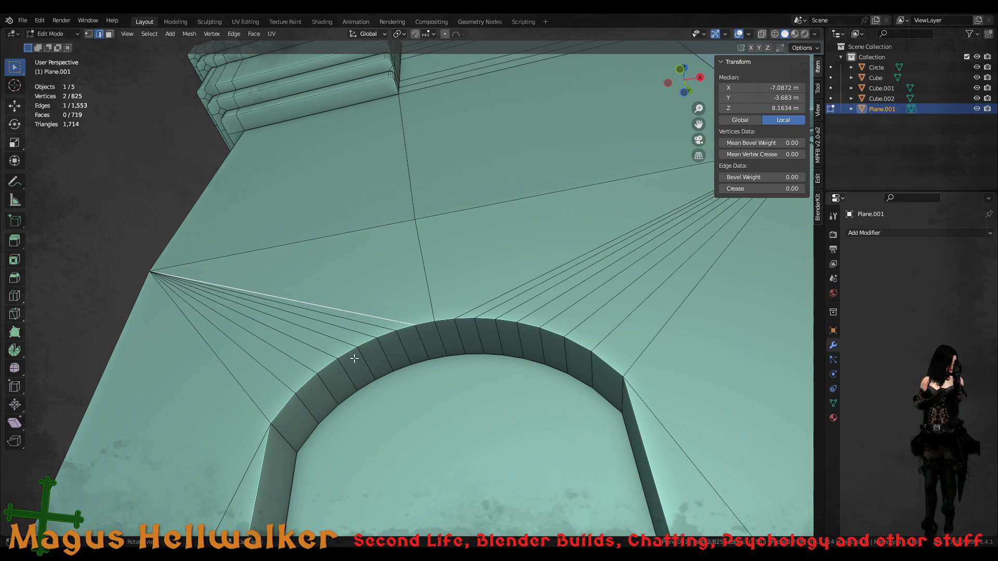
scroll(409, 314, down, 4)
middle_drag(409, 311, 420, 348)
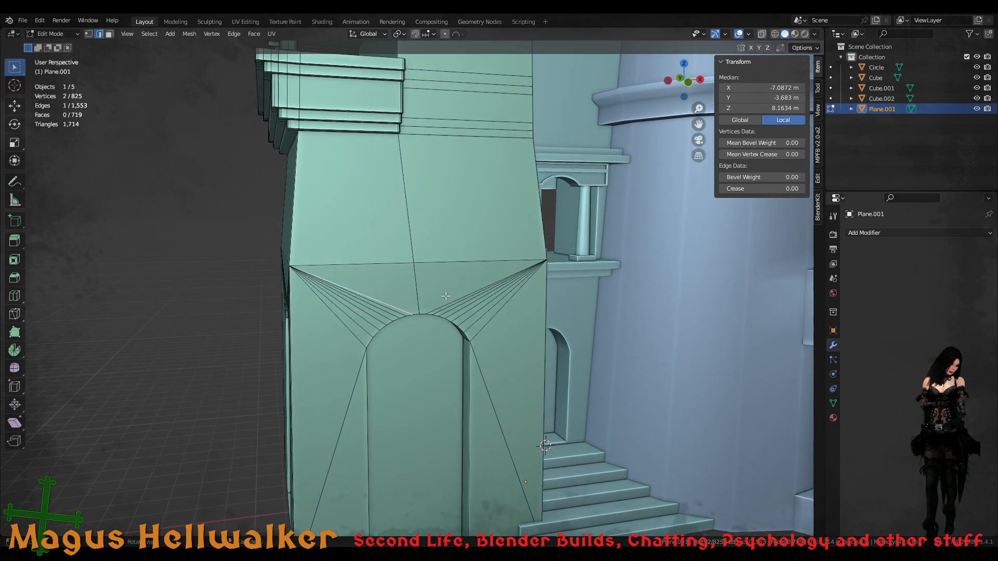
scroll(455, 298, up, 7)
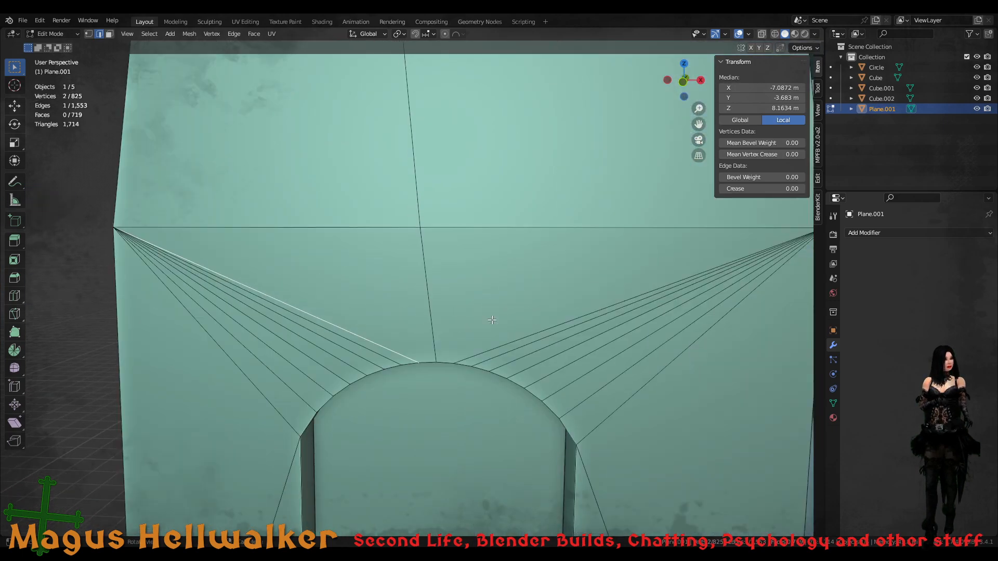
scroll(498, 321, up, 3)
- Delete the large face above the front arch, between the two fans of edges
key(3)
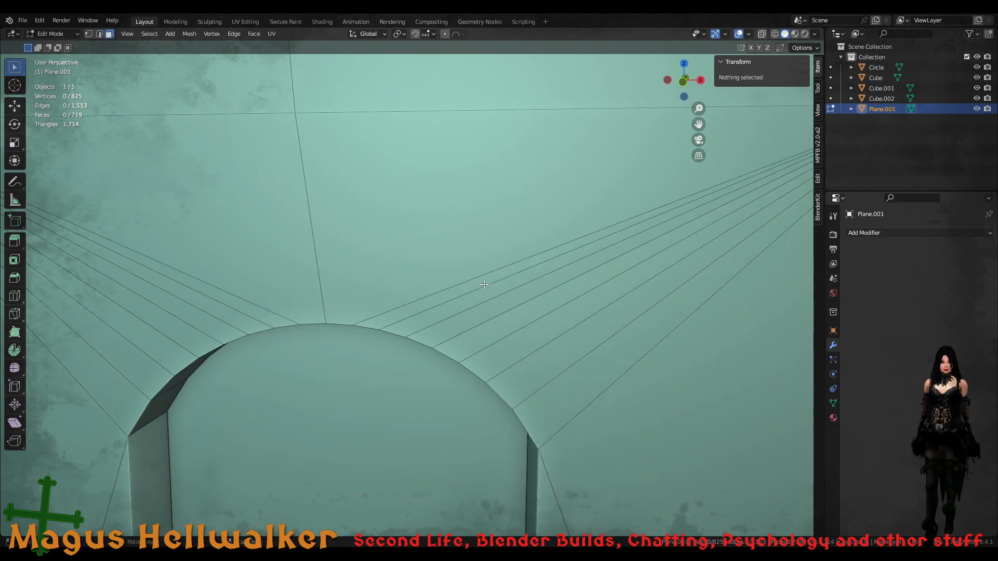
click(484, 285)
scroll(484, 291, down, 5)
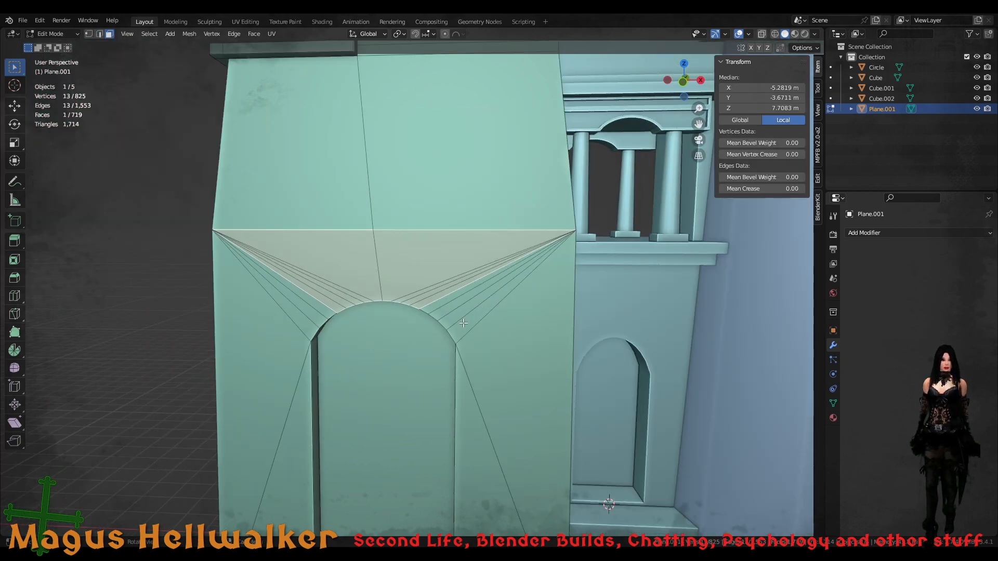
scroll(437, 323, up, 5)
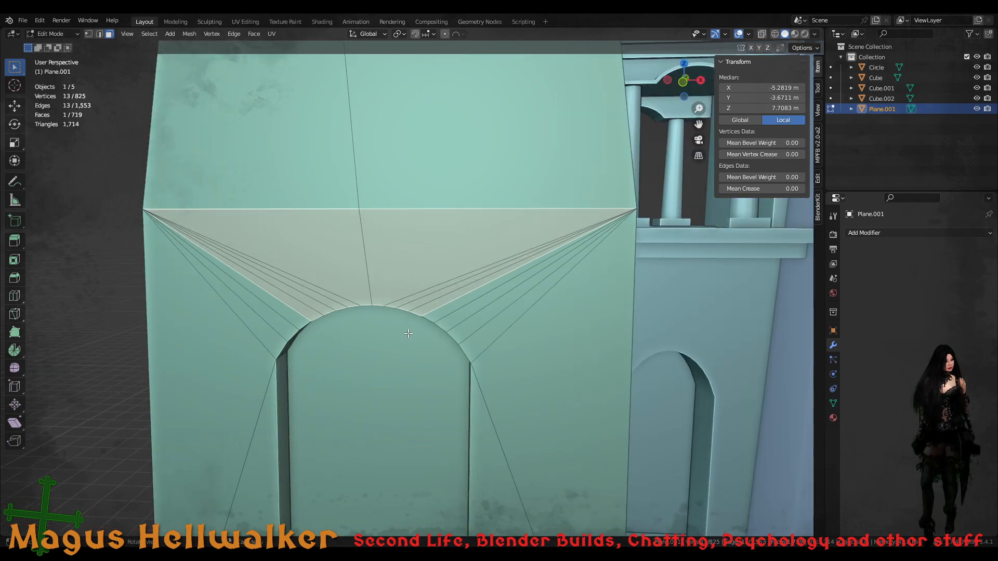
scroll(405, 331, down, 2)
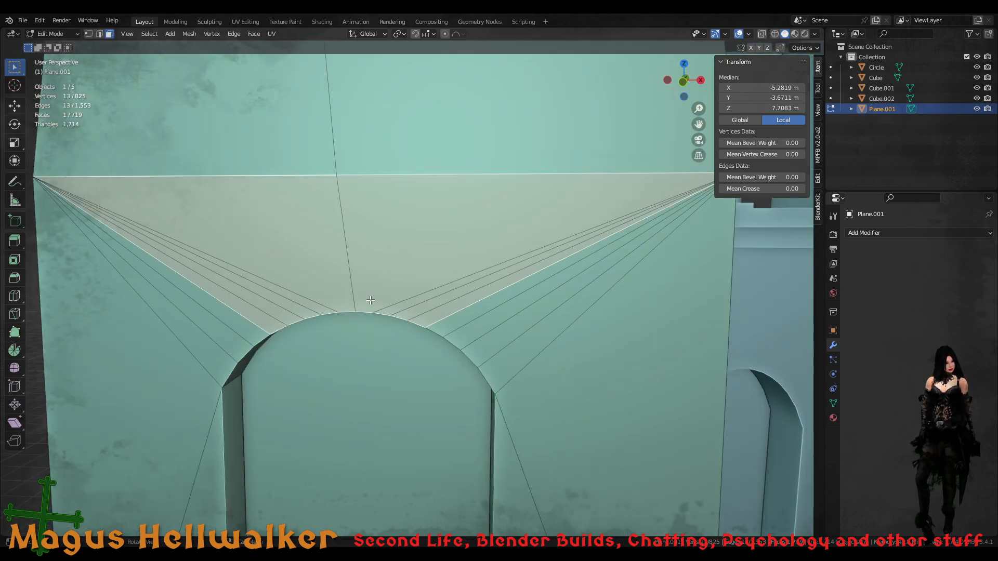
middle_drag(370, 301, 361, 261)
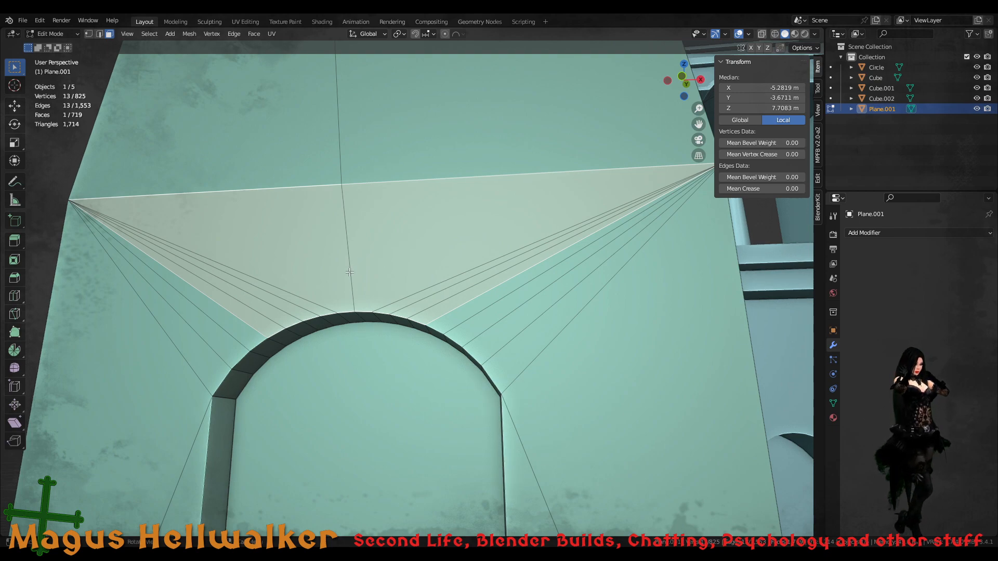
key(x)
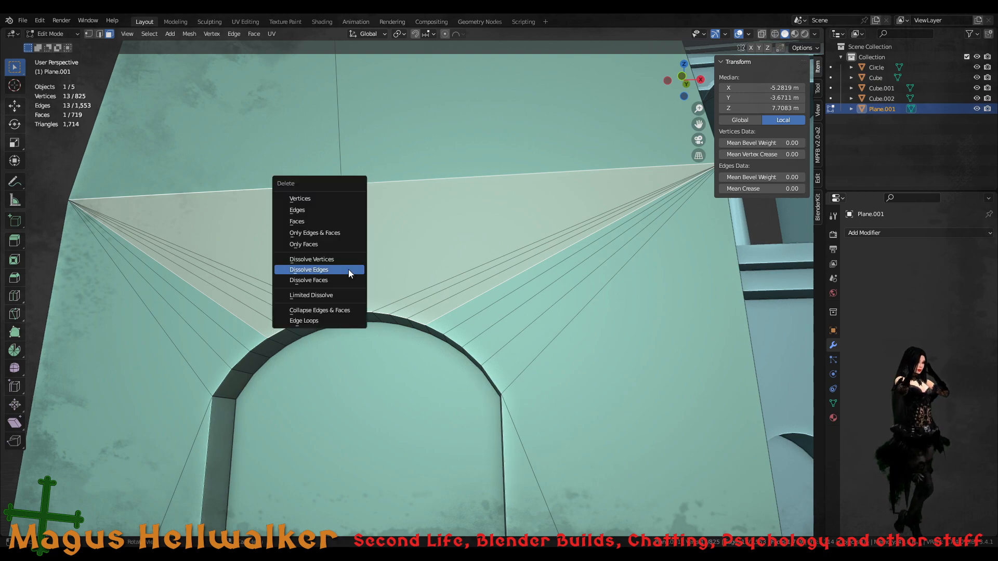
click(344, 222)
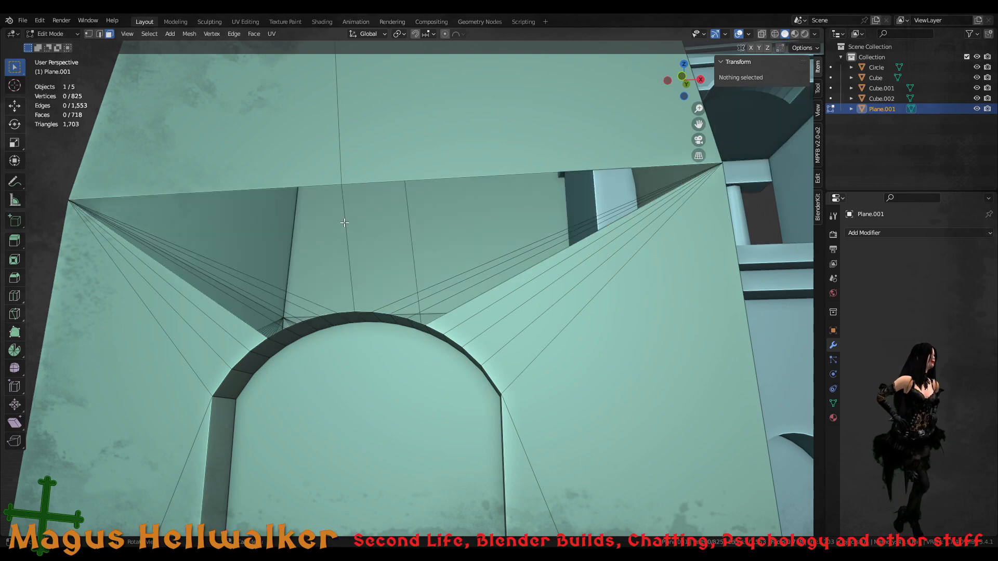
- Delete the matching face above the arch on the tower's opposite wall, and check the openings
middle_drag(344, 228, 369, 269)
click(365, 238)
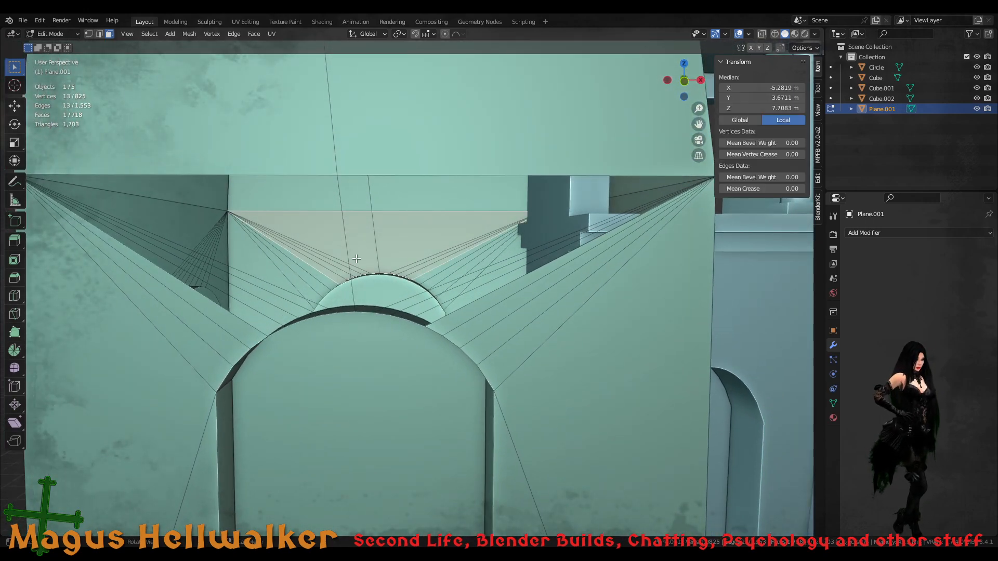
key(x)
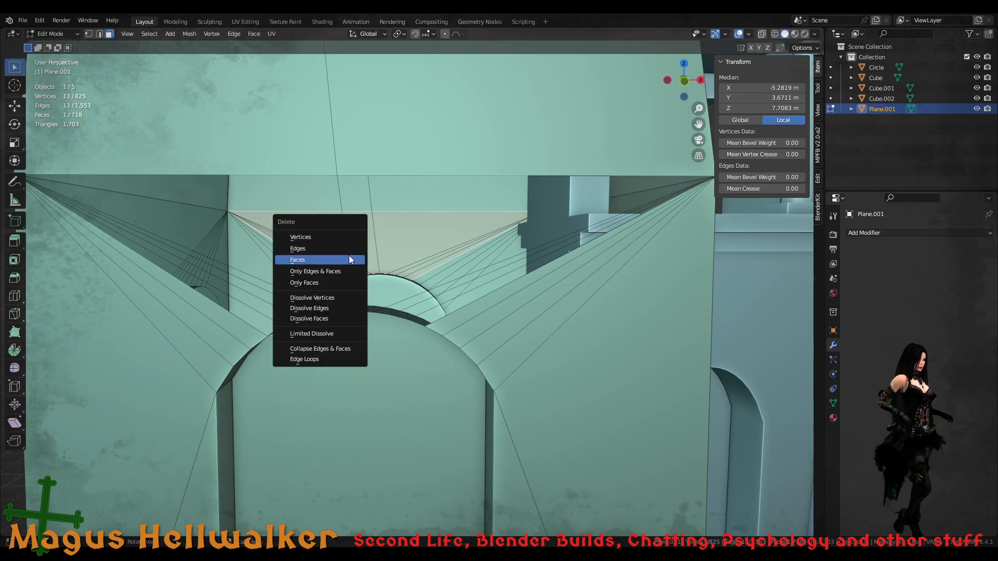
click(339, 264)
middle_drag(330, 306, 337, 350)
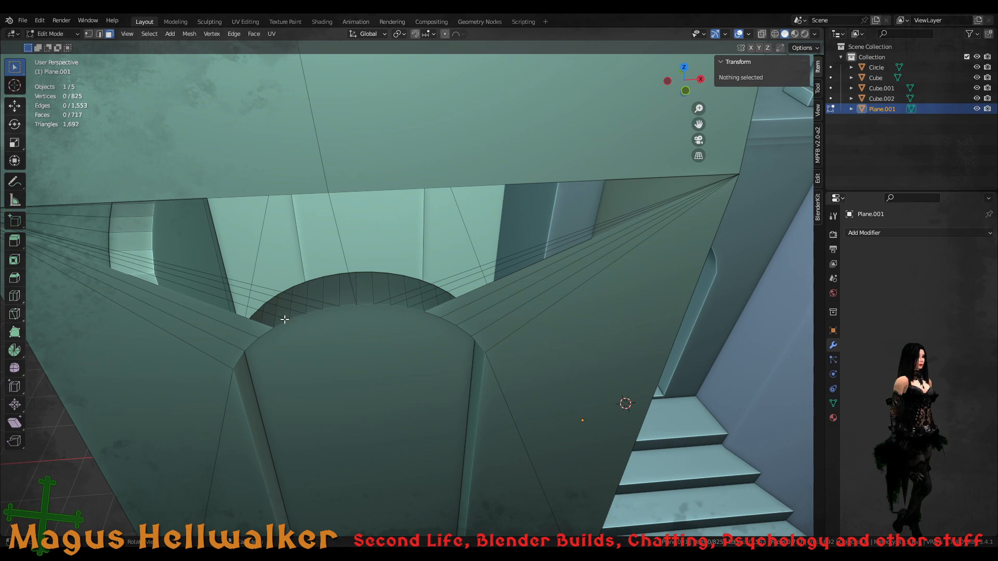
middle_drag(266, 297, 340, 307)
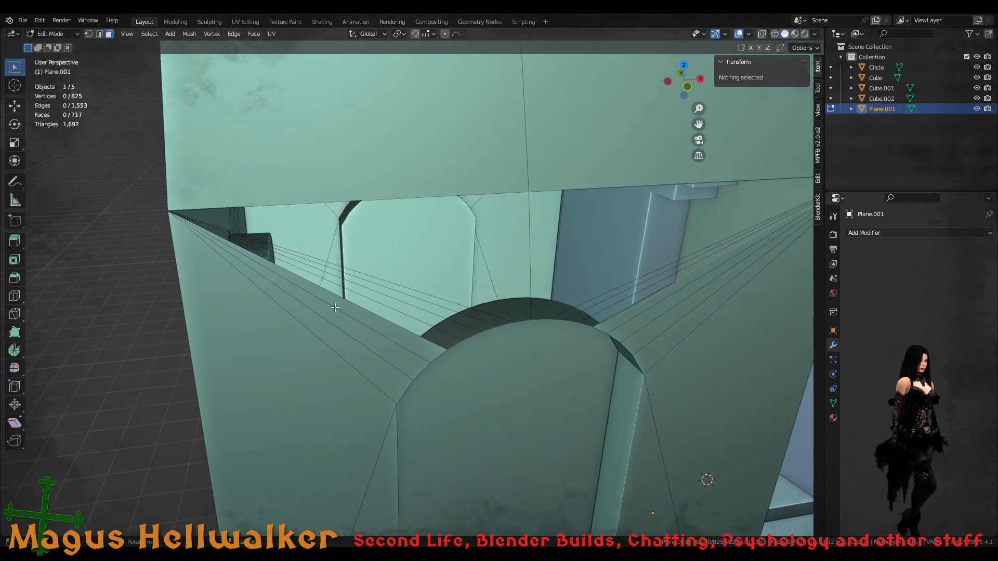
- Fill three narrow triangles in the front wall's gap, joining the left corner vertex to the neighbouring vertices along the arch
key(1)
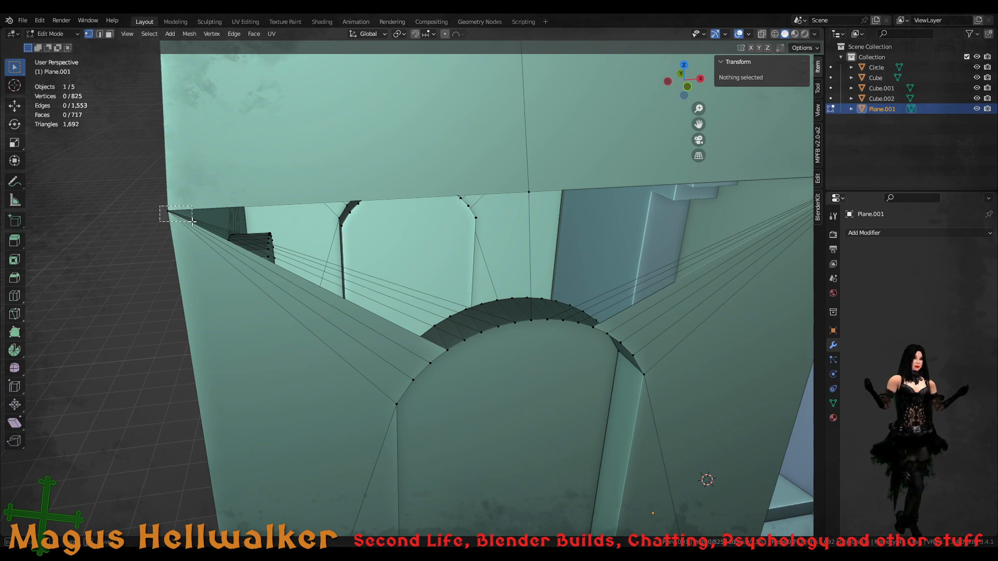
click(168, 211)
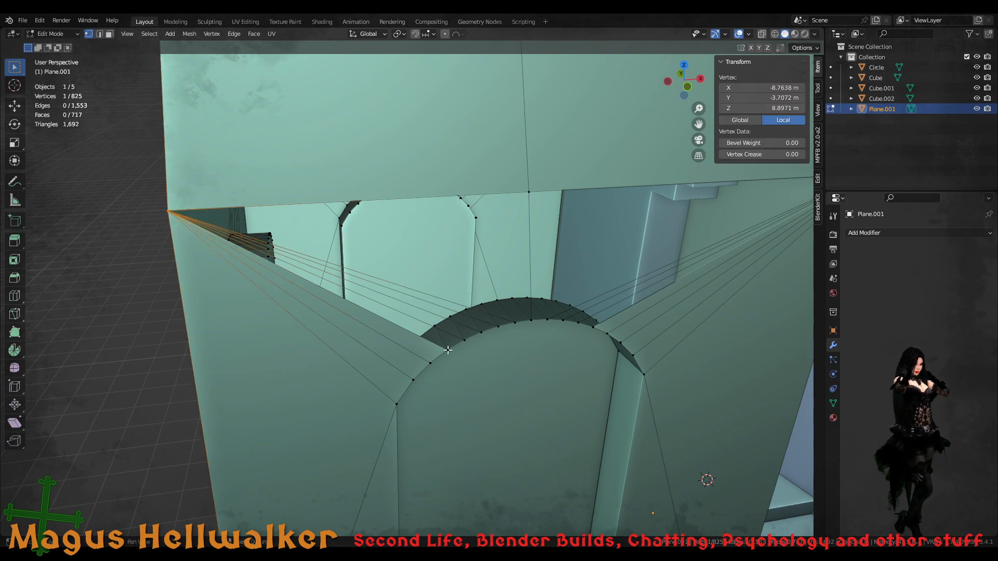
shift+click(464, 340)
shift+click(447, 350)
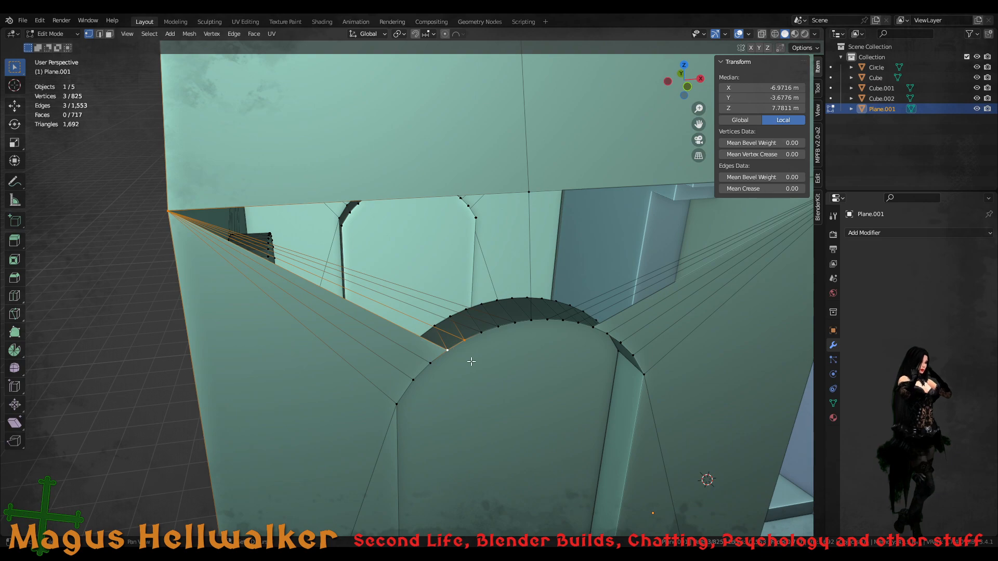
key(f)
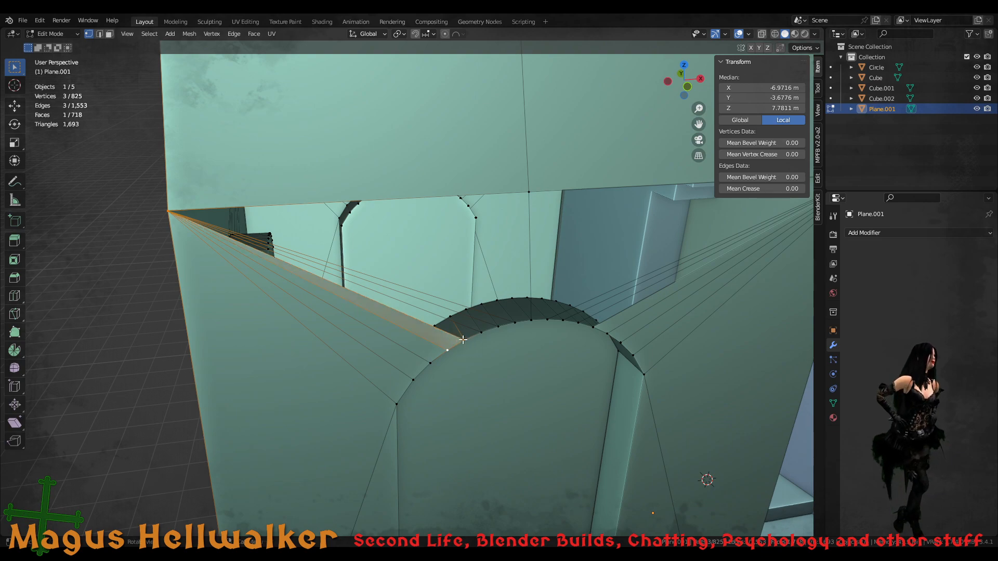
shift+click(481, 332)
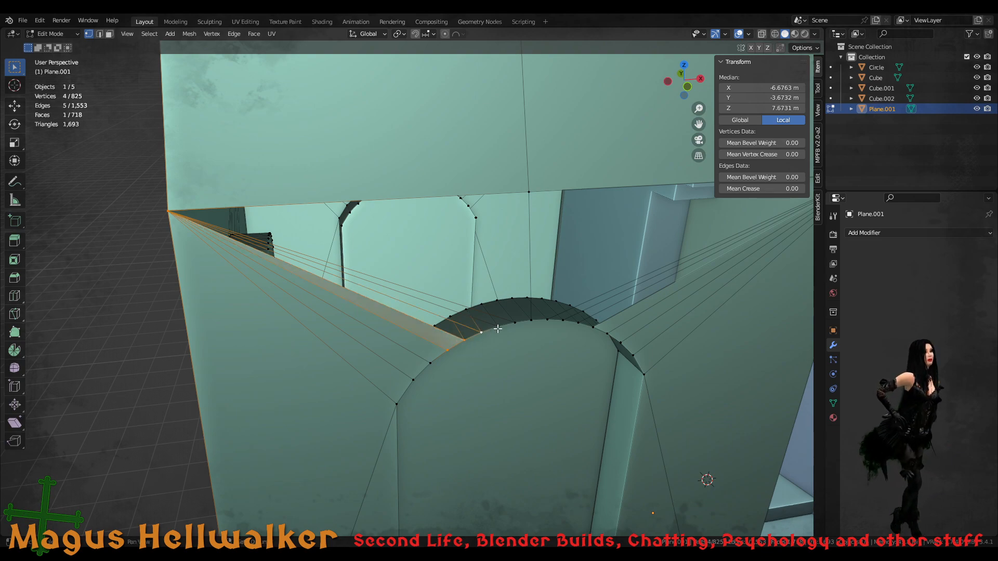
shift+click(499, 327)
key(f)
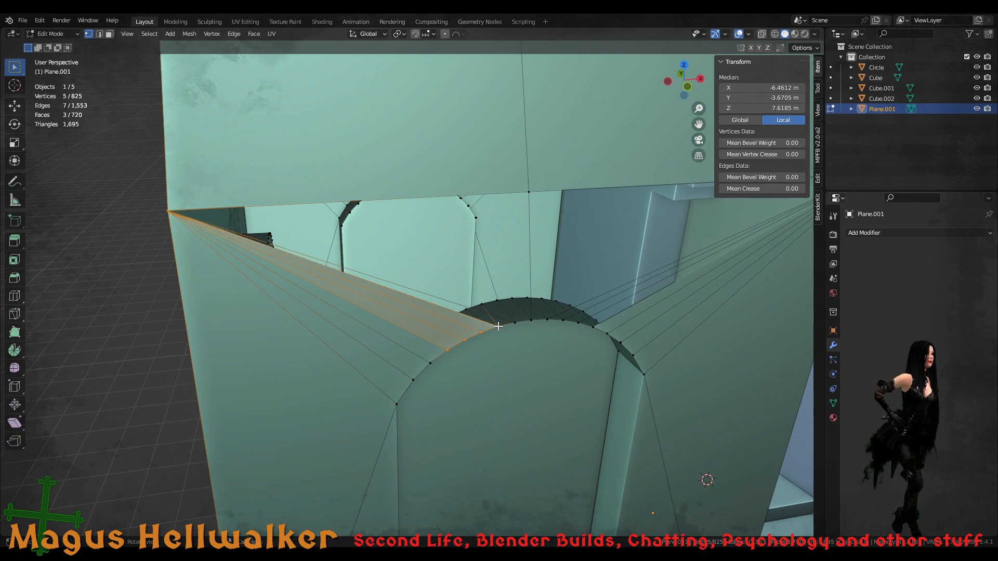
- Close the left half of the front gap with faces reaching the arch's top vertex and the midpoint of the horizontal edge above
shift+click(514, 324)
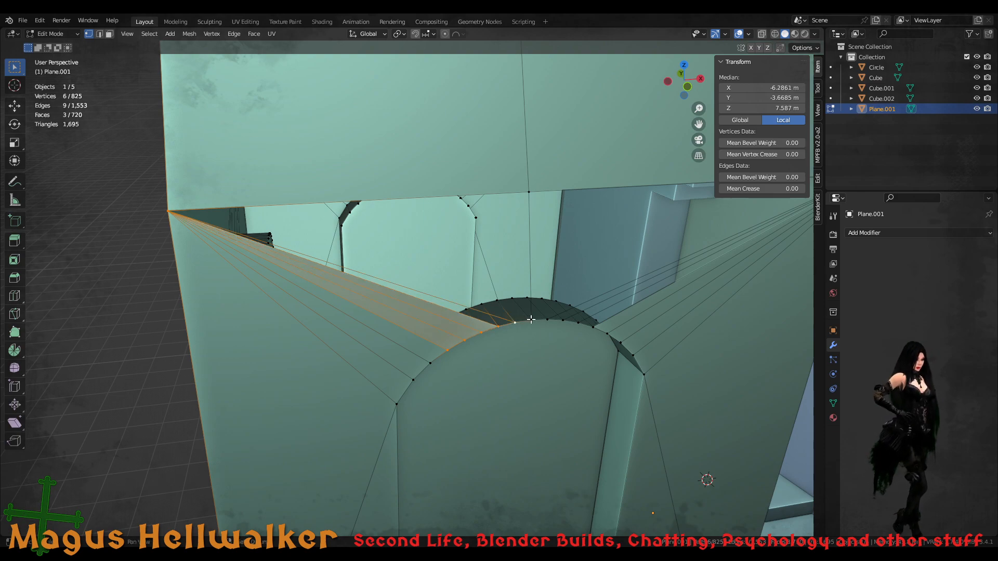
shift+click(530, 320)
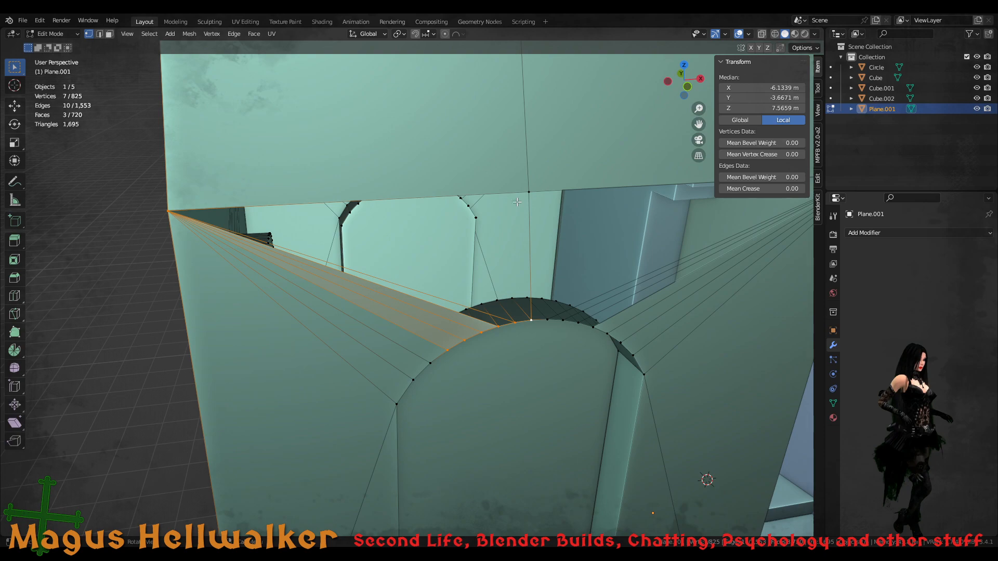
shift+click(527, 192)
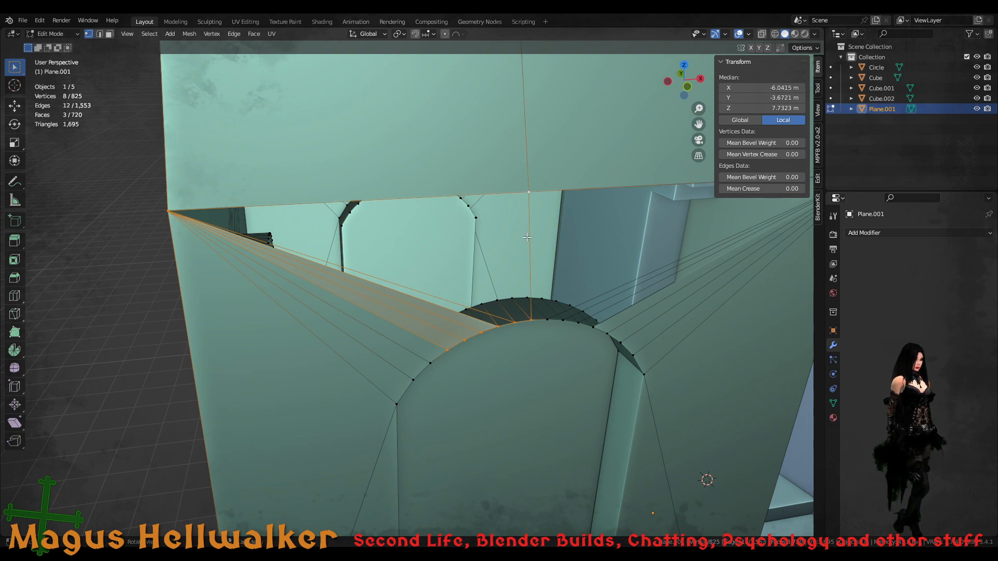
key(f)
key(alt+a)
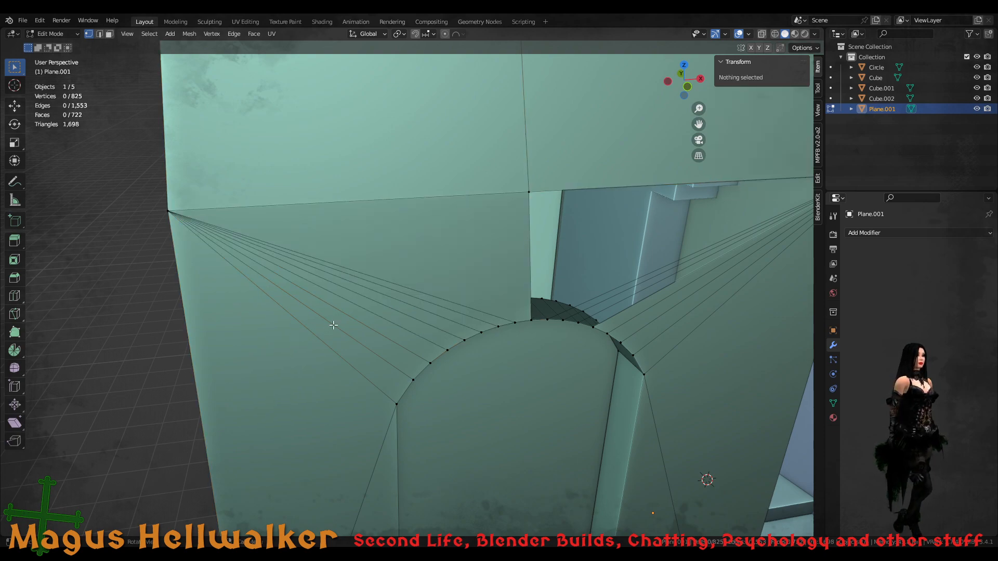
- Check the newly filled faces on the left half of the front arch by selecting them one at a time
key(3)
click(478, 242)
click(437, 305)
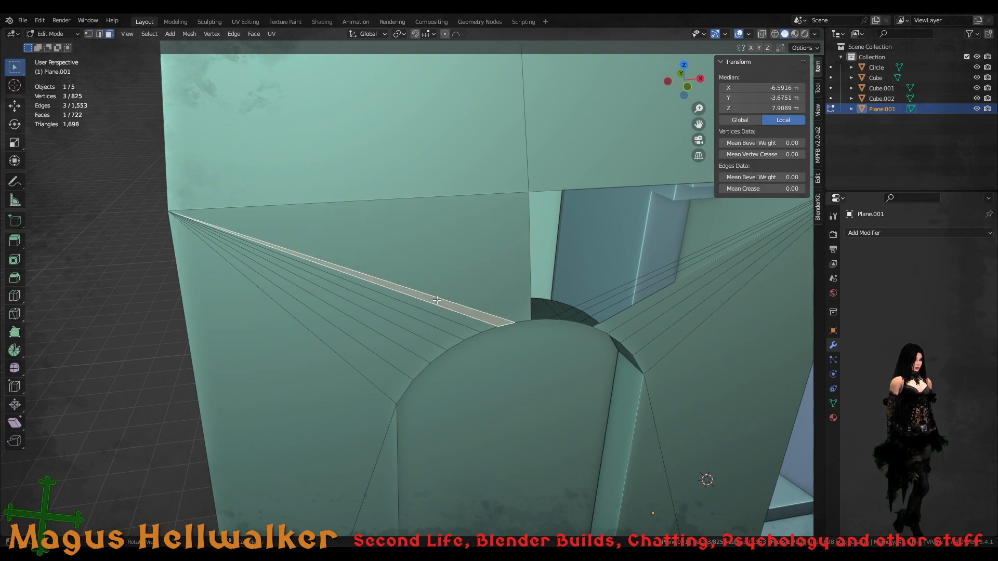
click(435, 318)
click(433, 334)
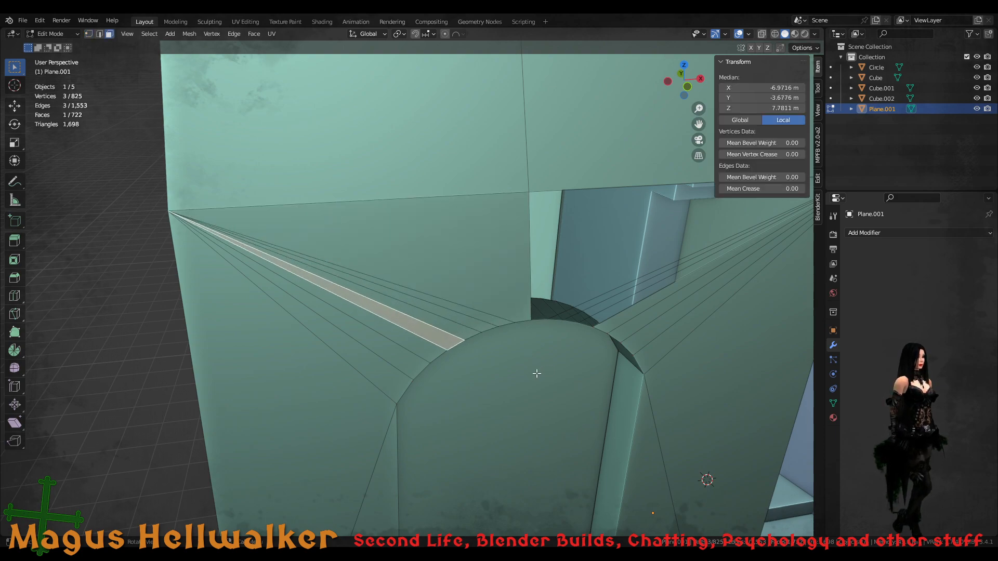
- Fill the right half of the front gap between the remaining arch vertices, the midpoint above and the right corner vertex
middle_drag(536, 374, 478, 360)
middle_drag(538, 349, 463, 360)
key(1)
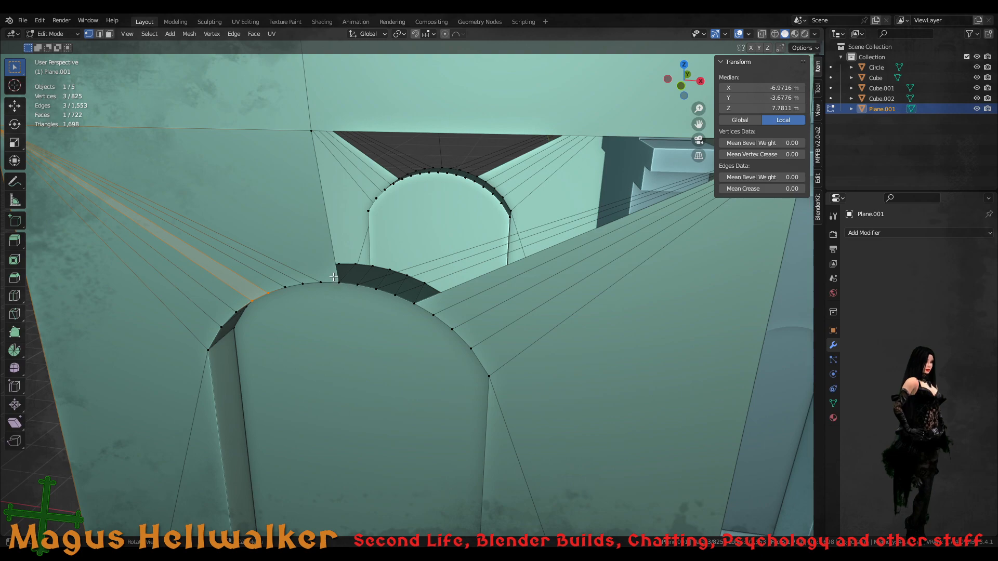
drag(333, 277, 404, 302)
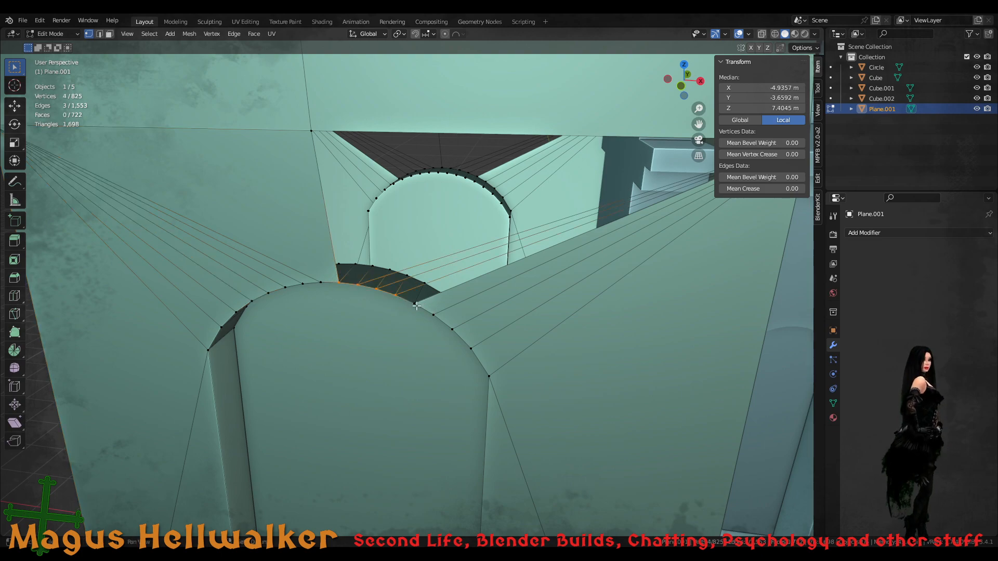
shift+click(311, 133)
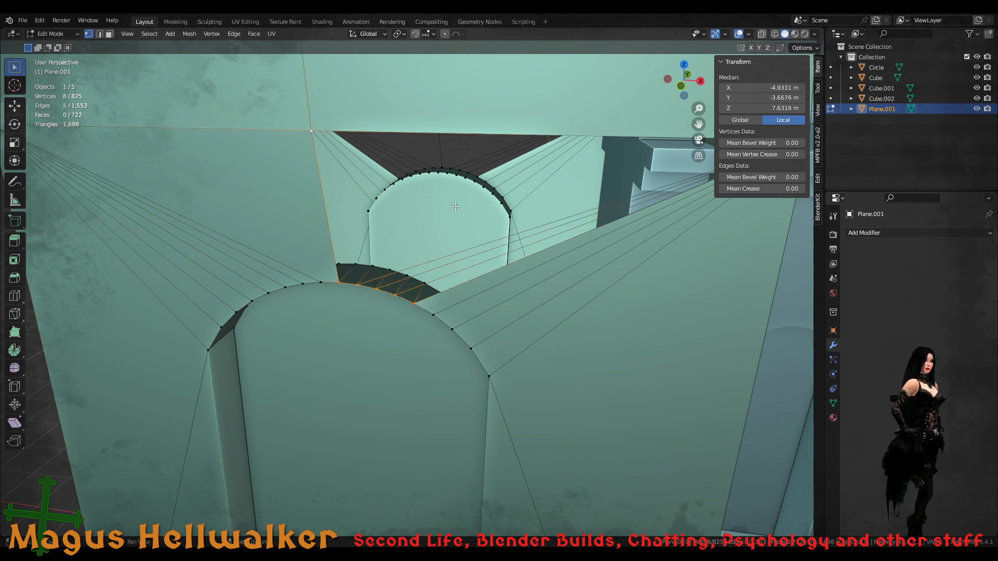
scroll(483, 232, down, 2)
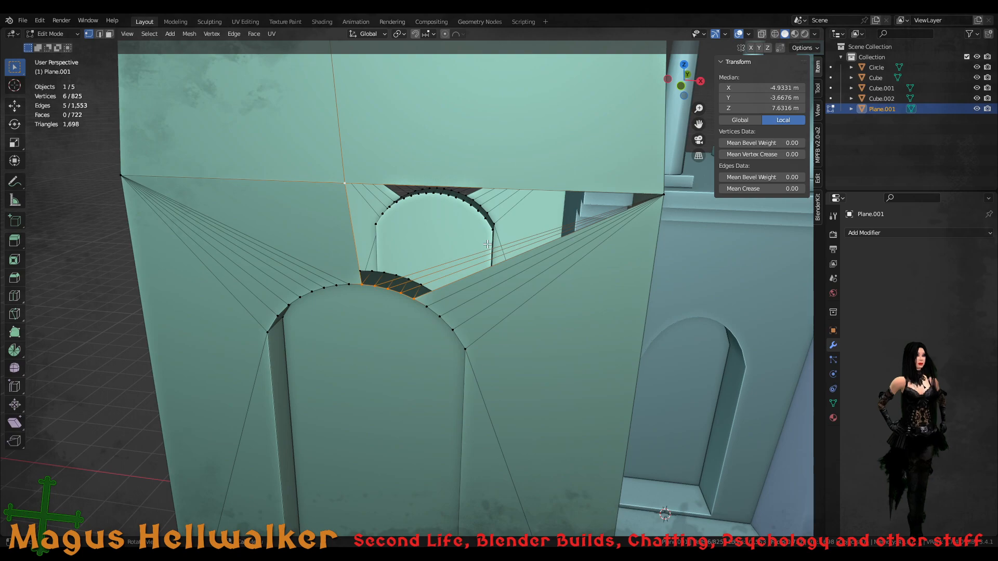
shift+click(667, 206)
key(f)
scroll(516, 318, down, 6)
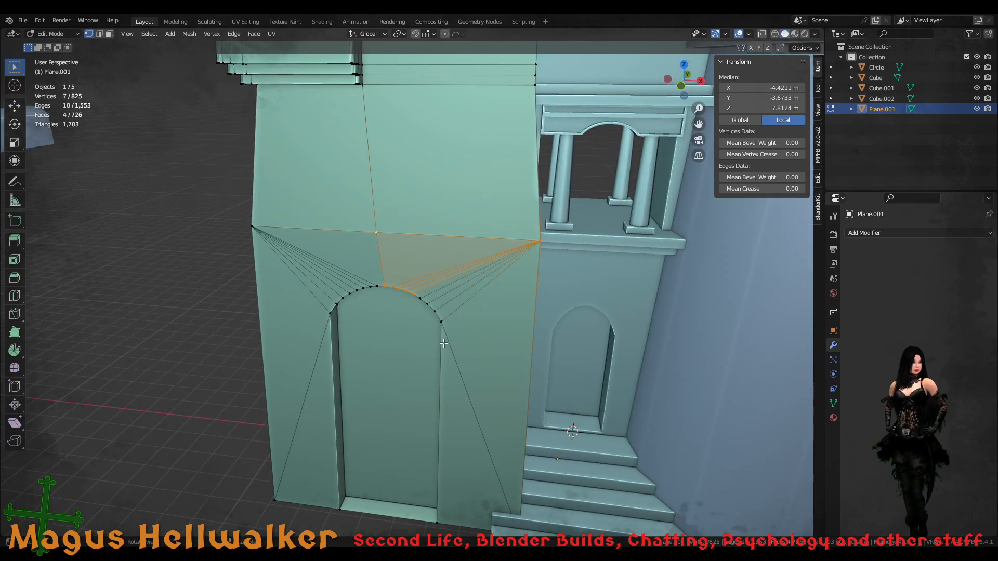
- Inspect the shading above the filled front arch in Object Mode
key(Tab)
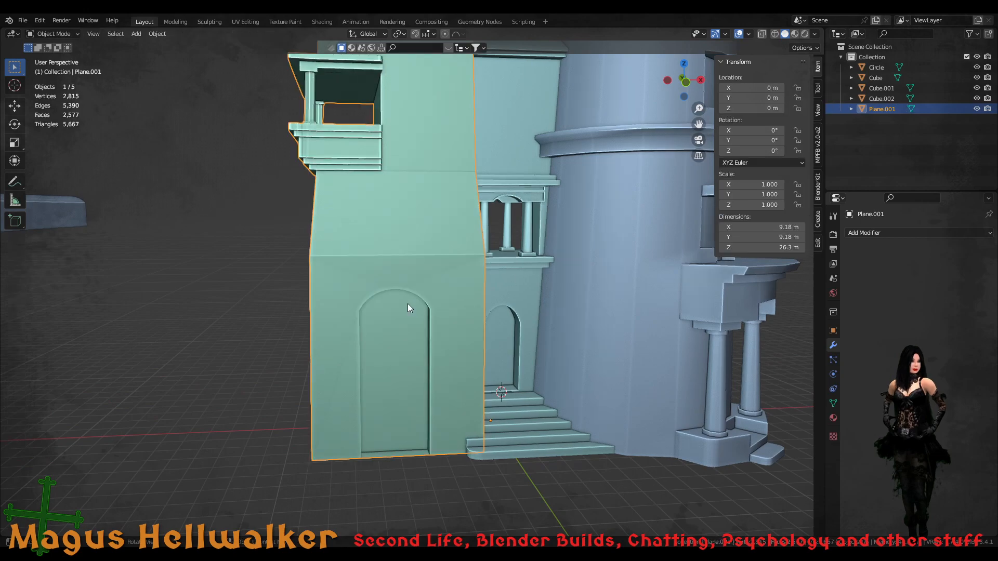
scroll(408, 304, up, 6)
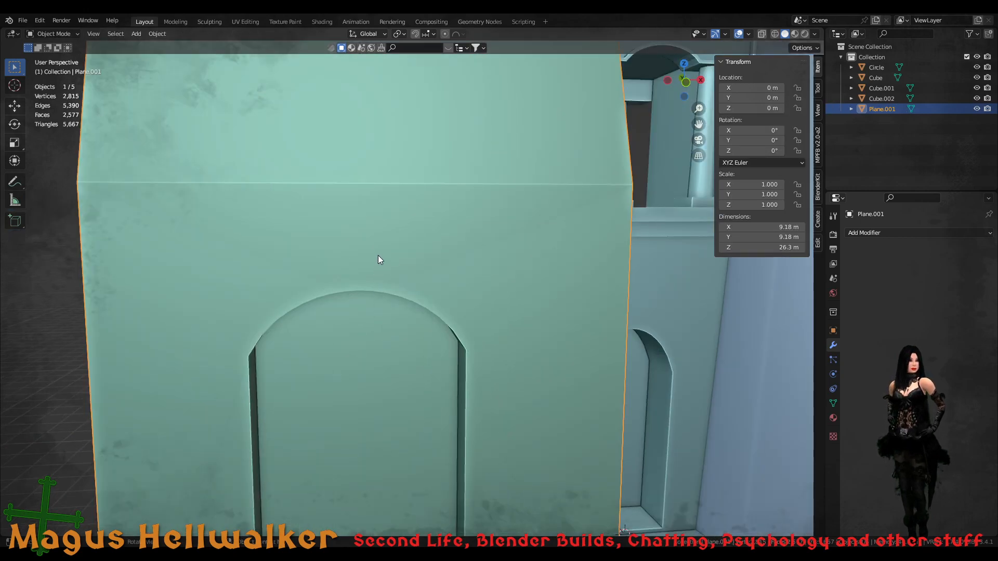
scroll(304, 356, down, 6)
- Select the outer rim vertices along the top of the opposite wall's arch that border its gap, excluding the inner rim
middle_drag(294, 319, 488, 319)
scroll(400, 319, up, 6)
middle_drag(397, 314, 397, 347)
key(Tab)
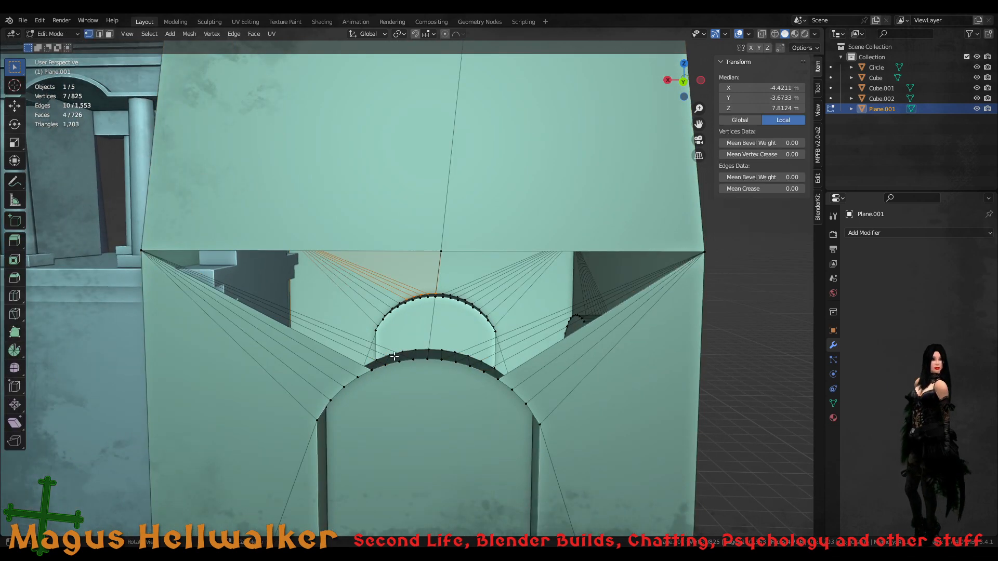
click(368, 364)
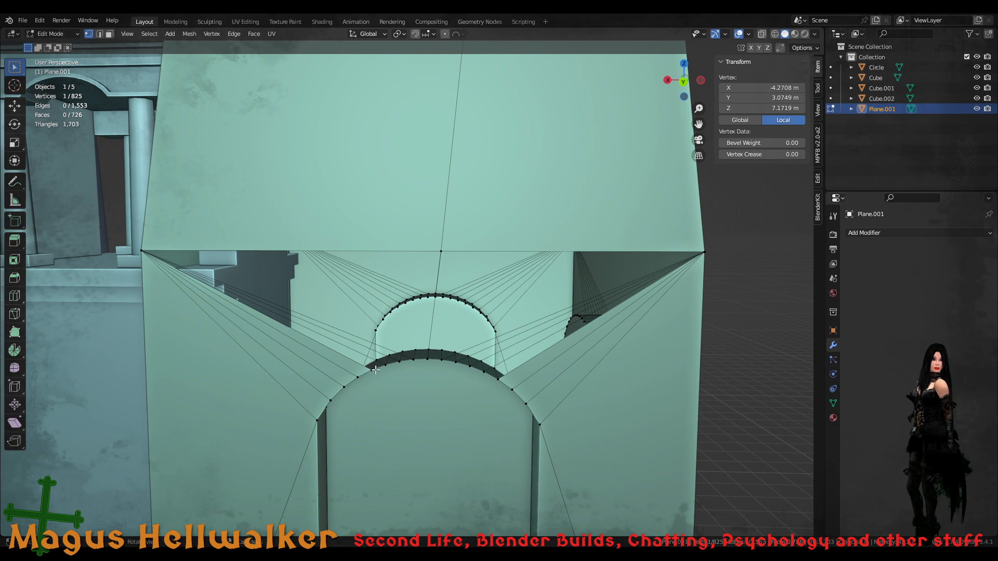
mouse_move(375, 369)
middle_down()
mouse_move(385, 358)
mouse_move(367, 369)
middle_up()
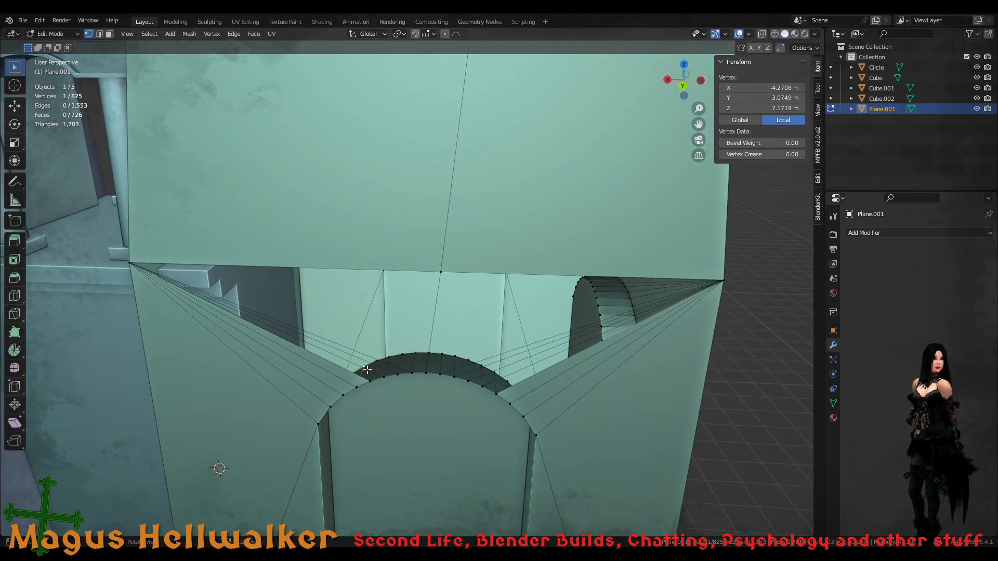
drag(367, 370, 497, 410)
middle_drag(468, 375, 447, 382)
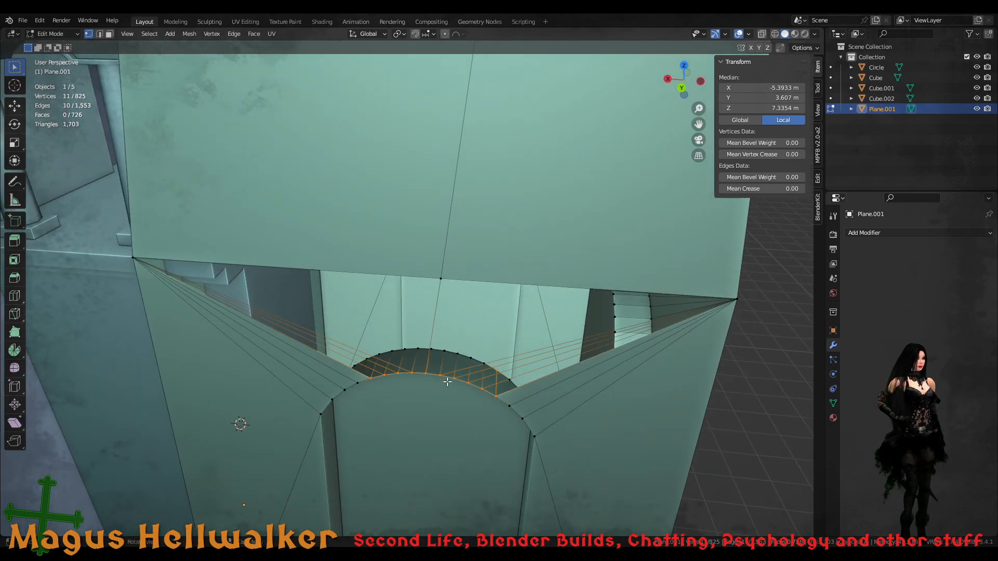
shift+click(496, 368)
middle_drag(410, 388, 427, 369)
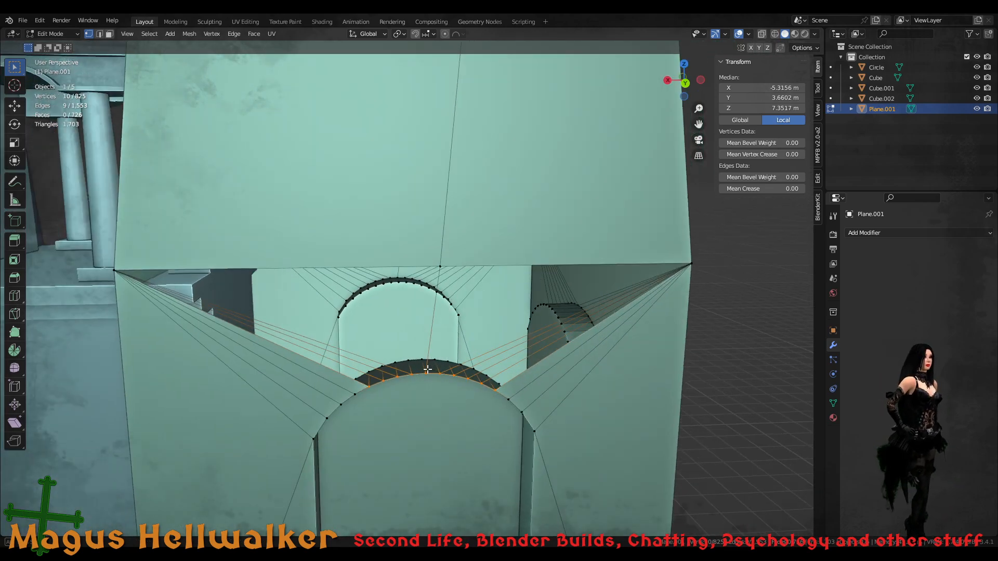
- Add the midpoint above and both corner vertices to the selection and fill the opposite wall's gap with faces
shift+click(441, 265)
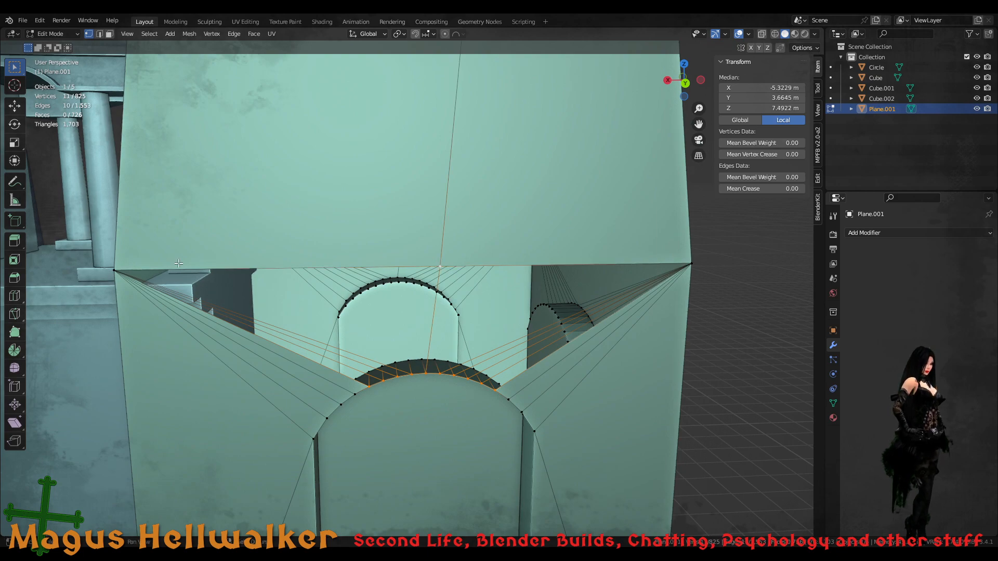
shift+click(115, 268)
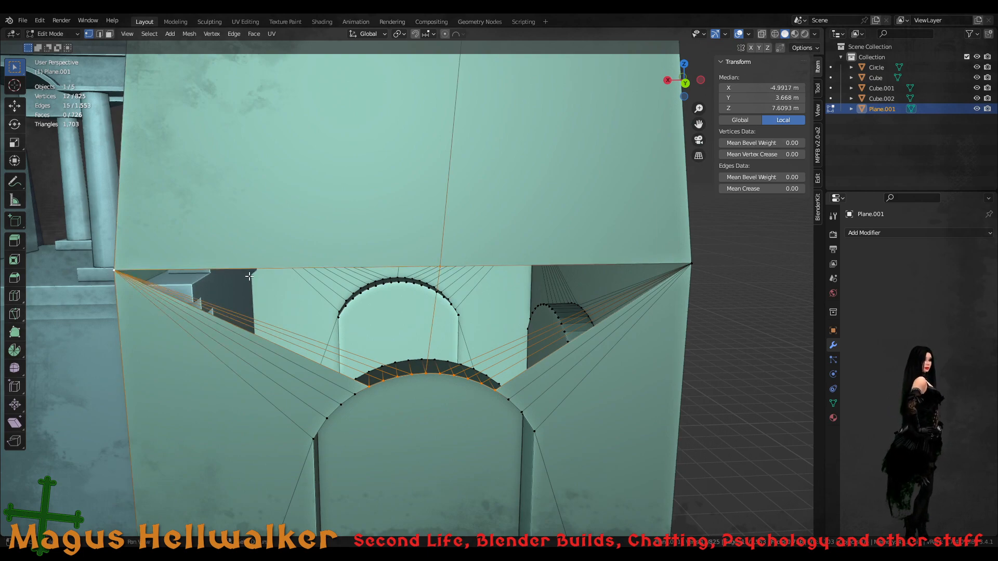
shift+click(690, 264)
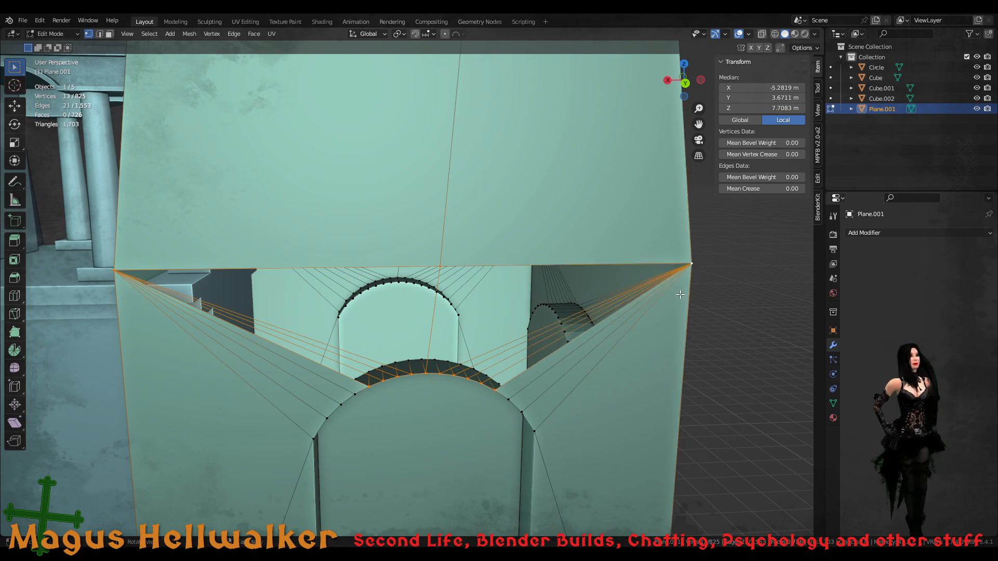
key(f)
scroll(496, 408, down, 6)
scroll(424, 378, up, 3)
key(alt+a)
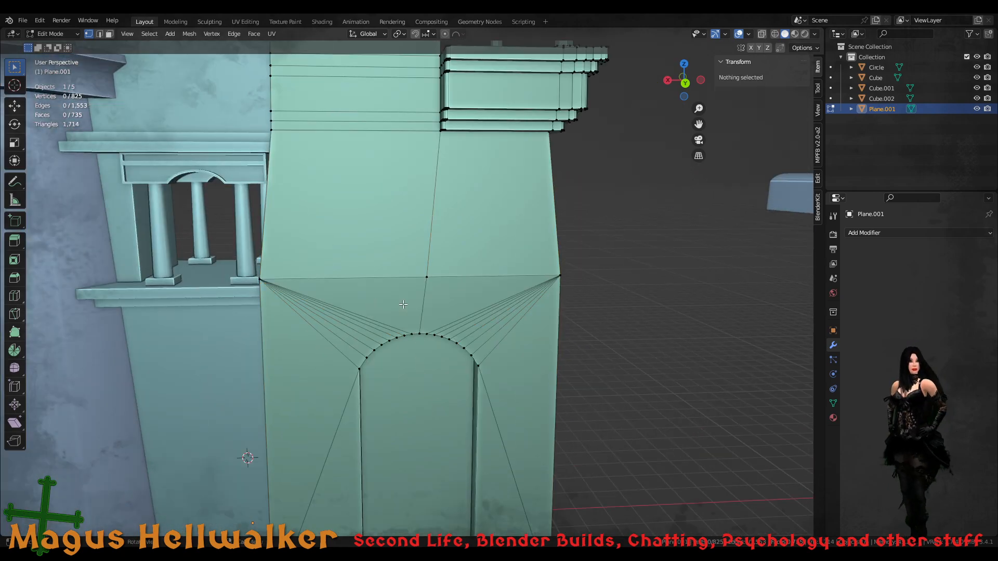
- Check the new faces above the opposite arch by selecting individual ones and the faces linked to them
key(3)
click(375, 310)
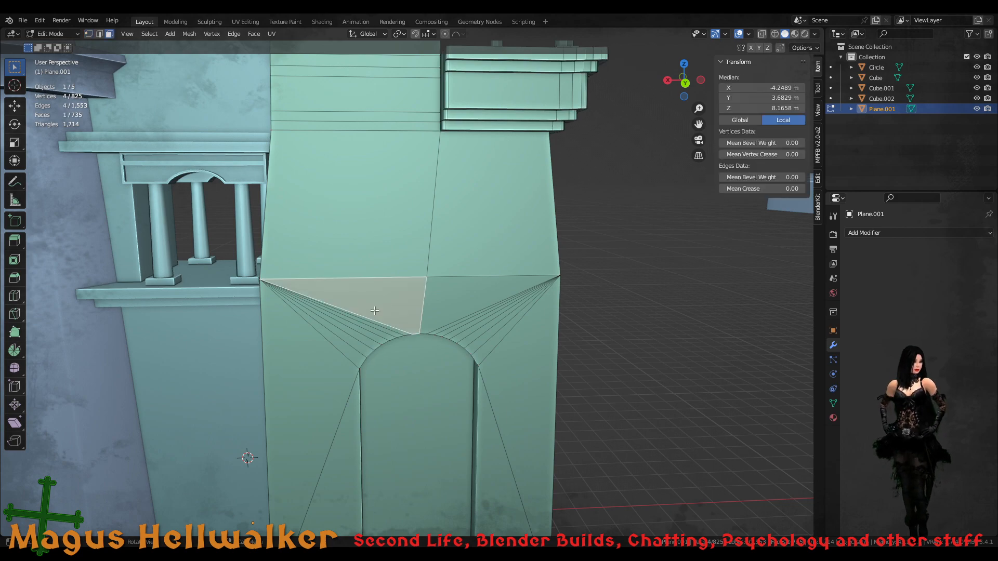
click(359, 325)
click(344, 335)
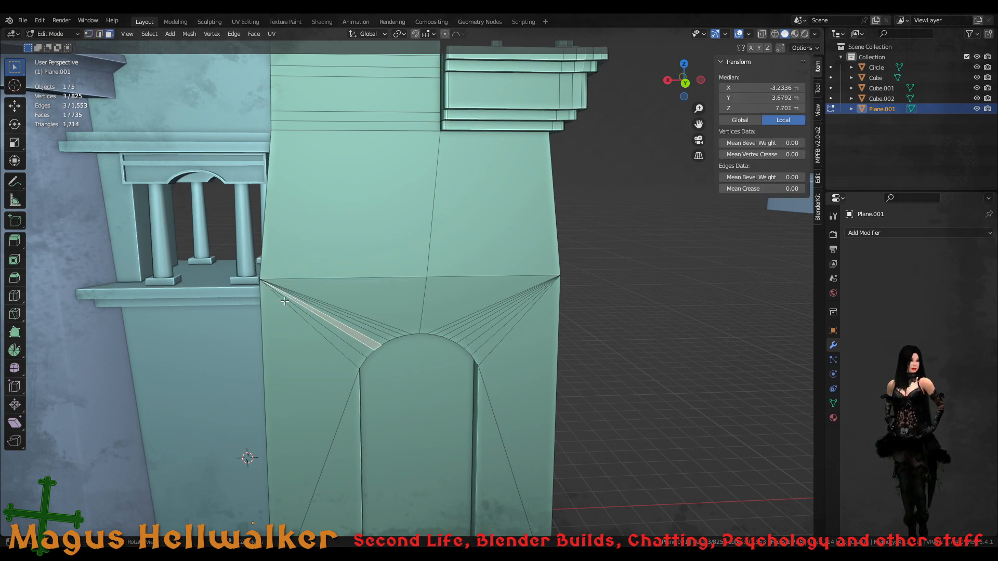
key(l)
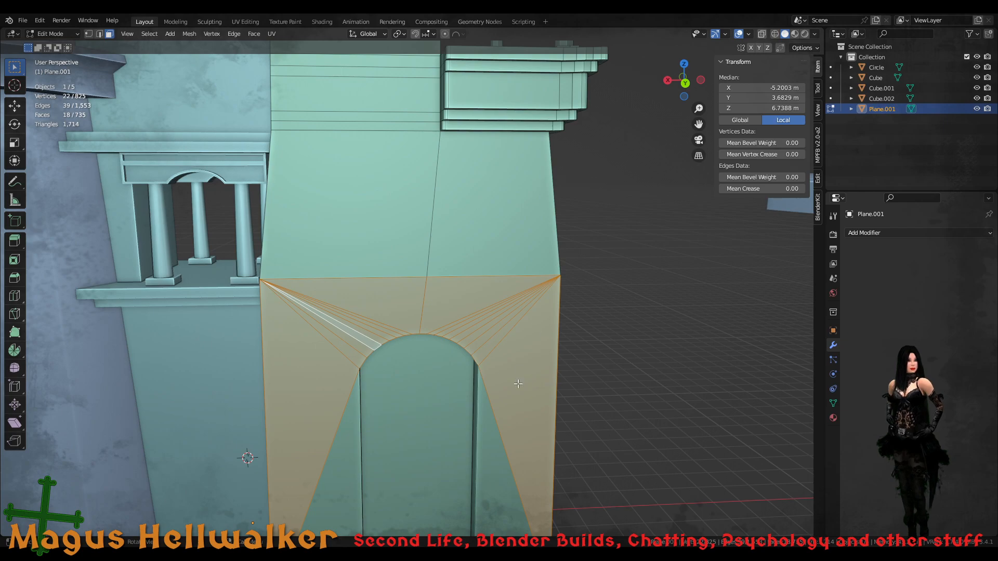
scroll(524, 396, down, 5)
scroll(525, 399, up, 4)
- Check the tall faces on both sides of the opposite arch by selecting them individually
click(632, 378)
middle_drag(549, 348, 533, 343)
click(492, 467)
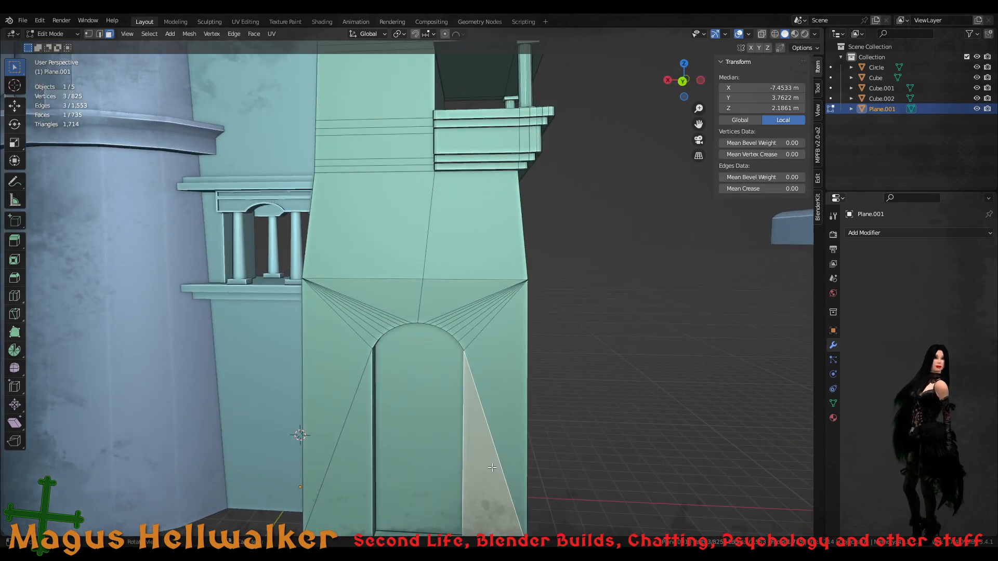
click(355, 486)
click(381, 472)
click(335, 457)
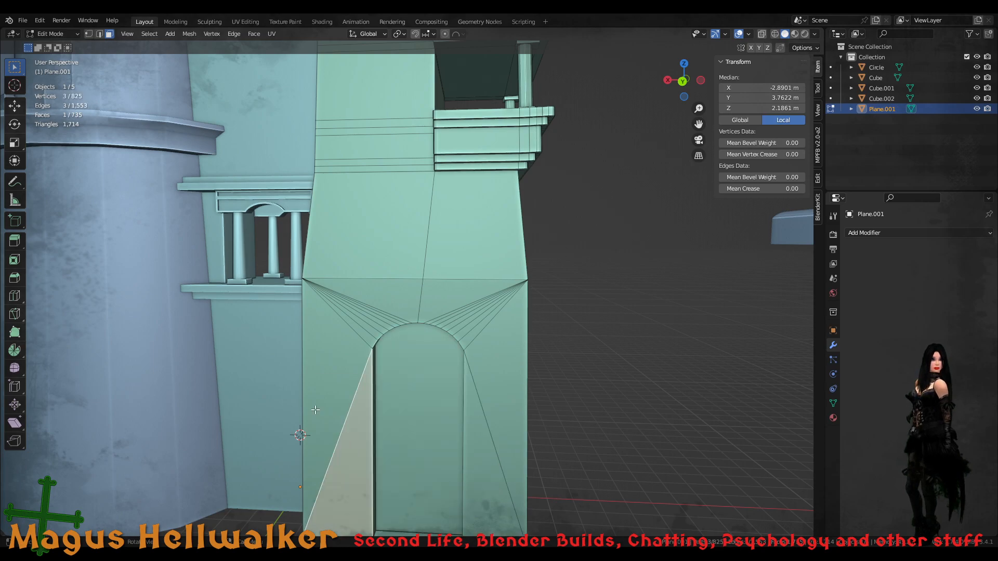
click(317, 412)
- Check the front wall's faces above and to the right of its arch by selecting them individually
middle_drag(505, 379, 281, 374)
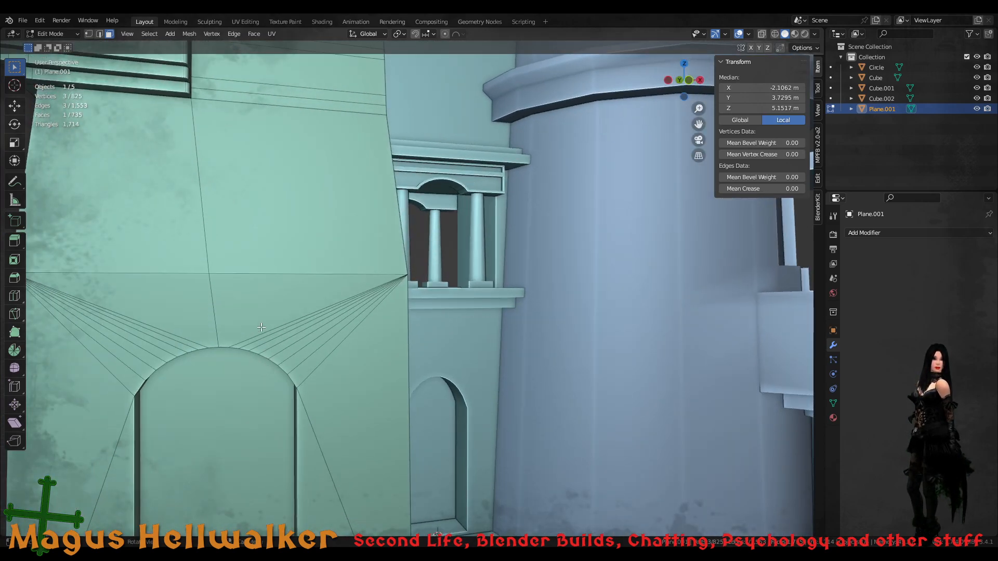
click(294, 310)
click(329, 390)
click(312, 438)
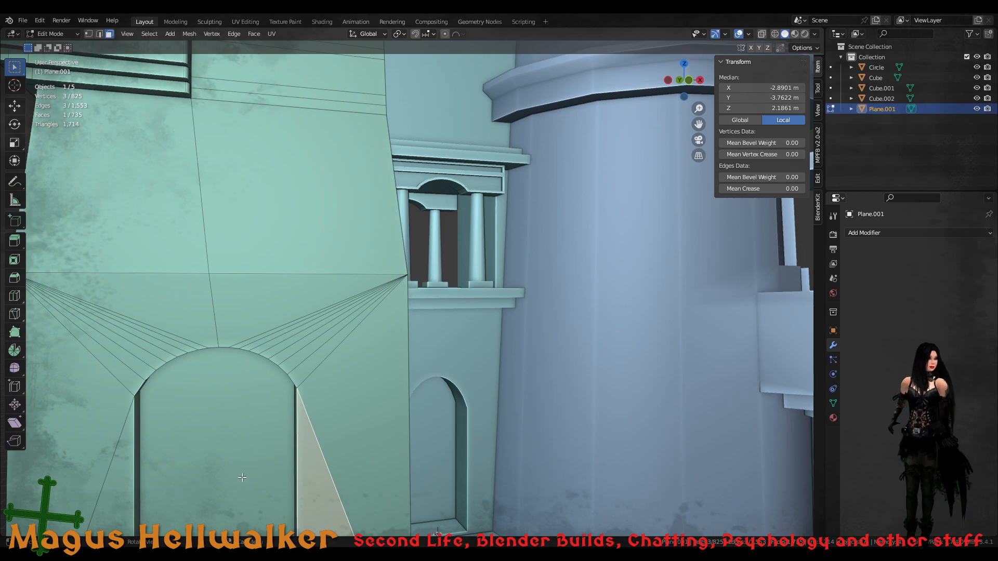
- Check the face above the front arch, then inspect the repaired wall and the whole building in Object Mode
click(185, 412)
click(190, 324)
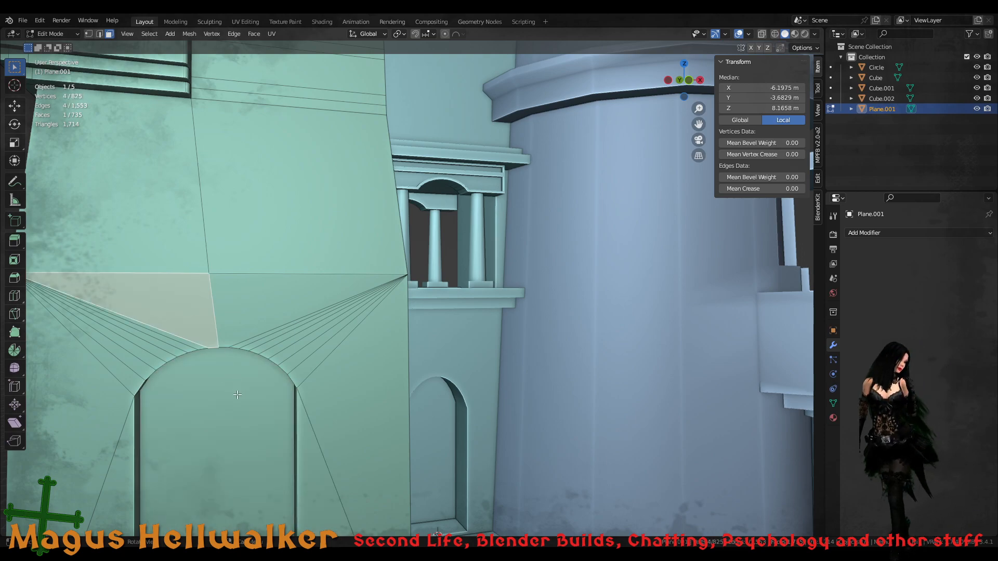
middle_drag(237, 394, 214, 401)
key(Tab)
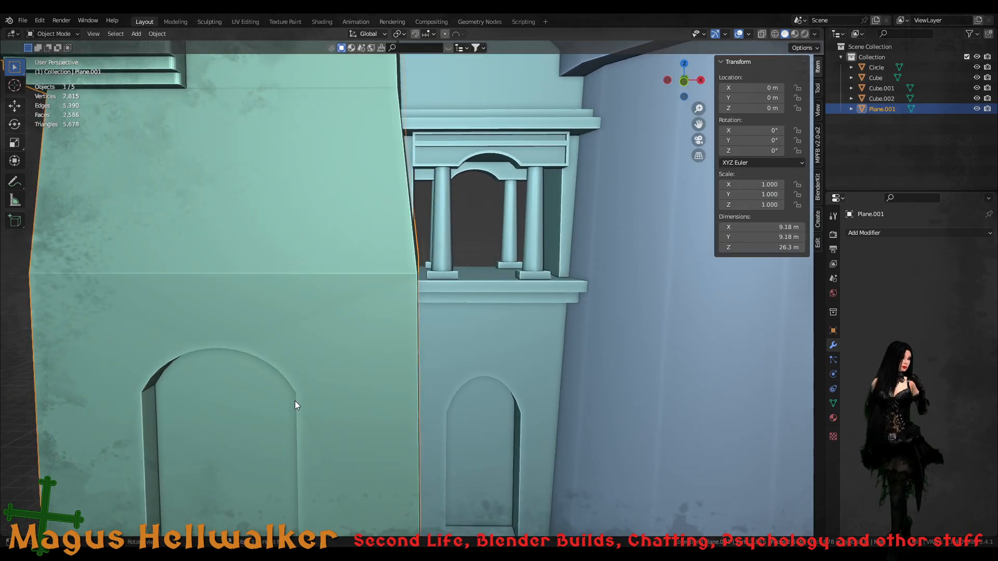
scroll(295, 401, down, 8)
scroll(281, 445, up, 6)
middle_drag(292, 432, 301, 392)
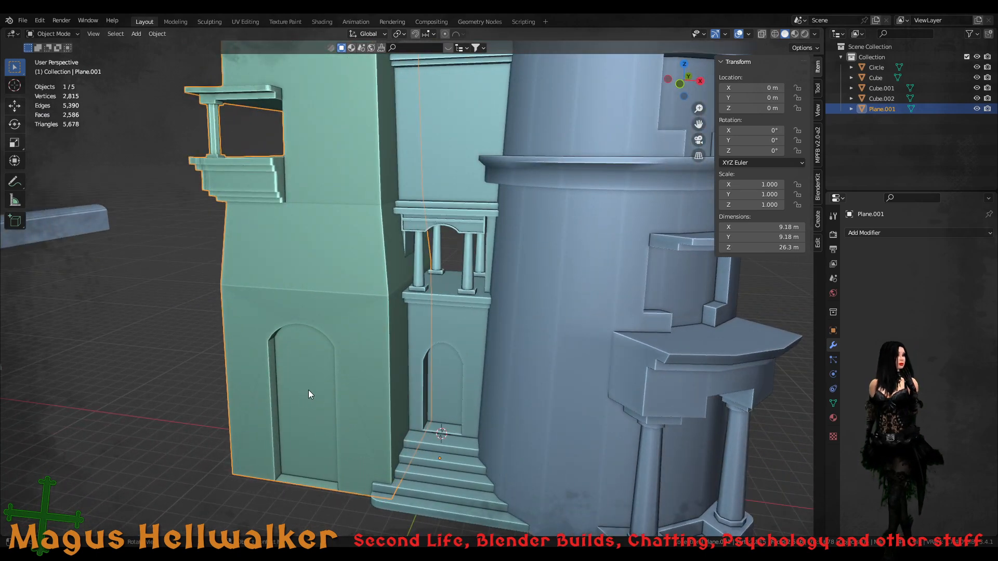
scroll(411, 385, down, 2)
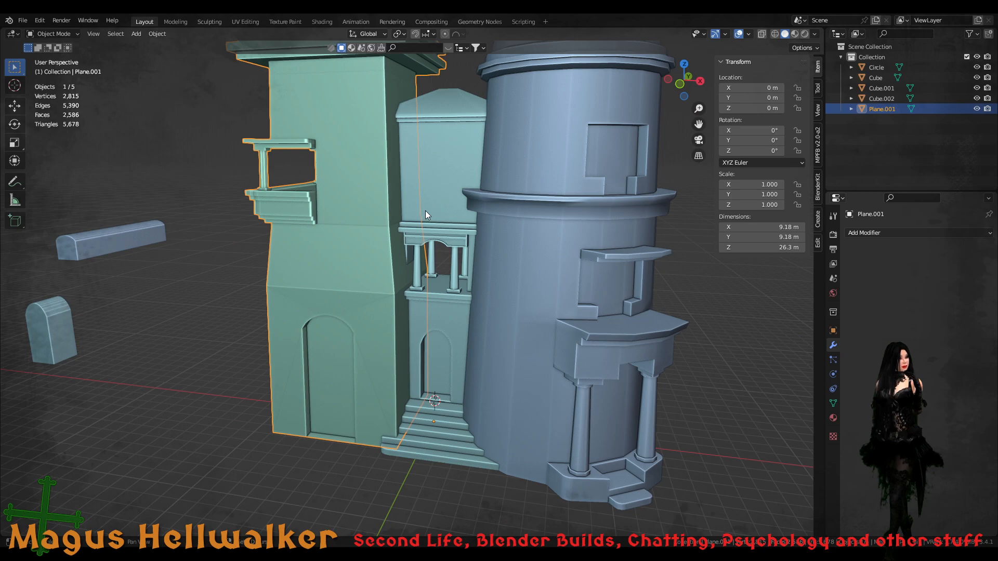
shift+middle_drag(425, 211, 406, 272)
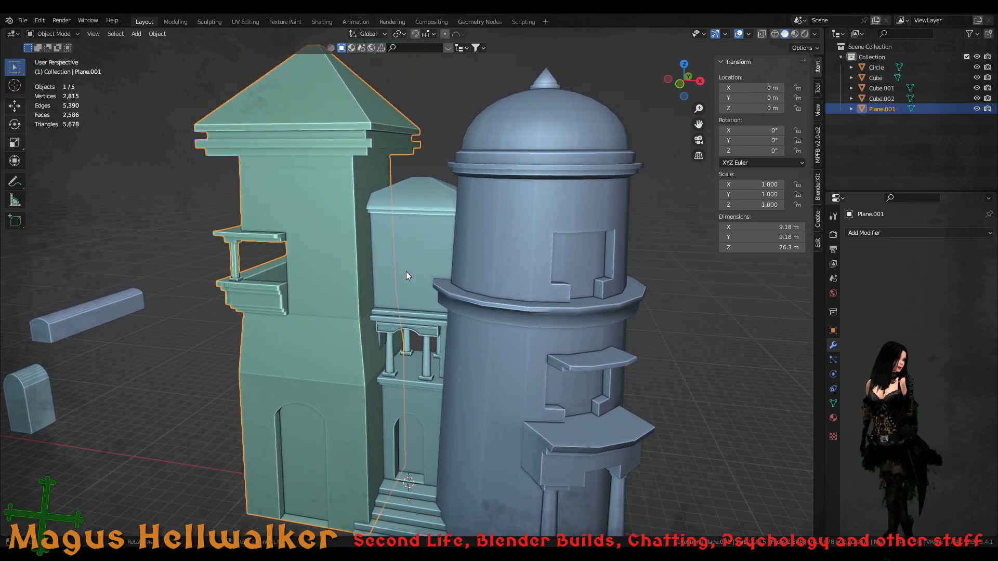
- Save the Blender file and deselect the square tower
key(ctrl+s)
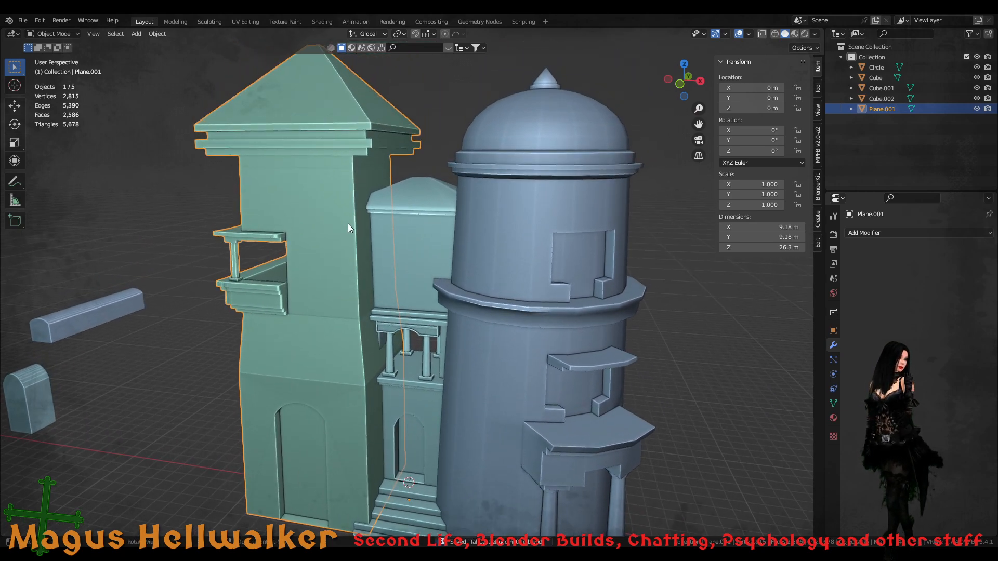
click(149, 218)
click(22, 20)
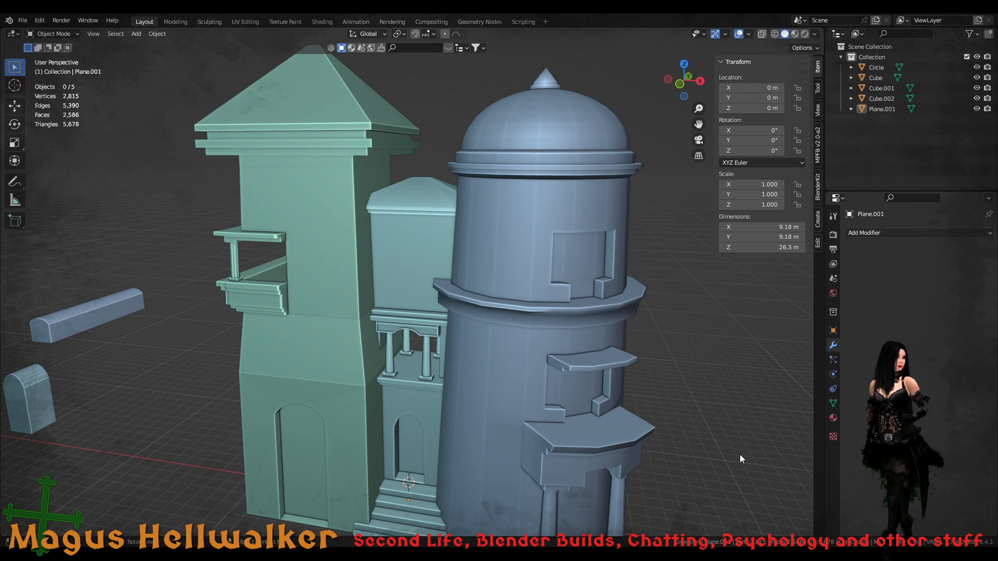
key(ctrl+s)
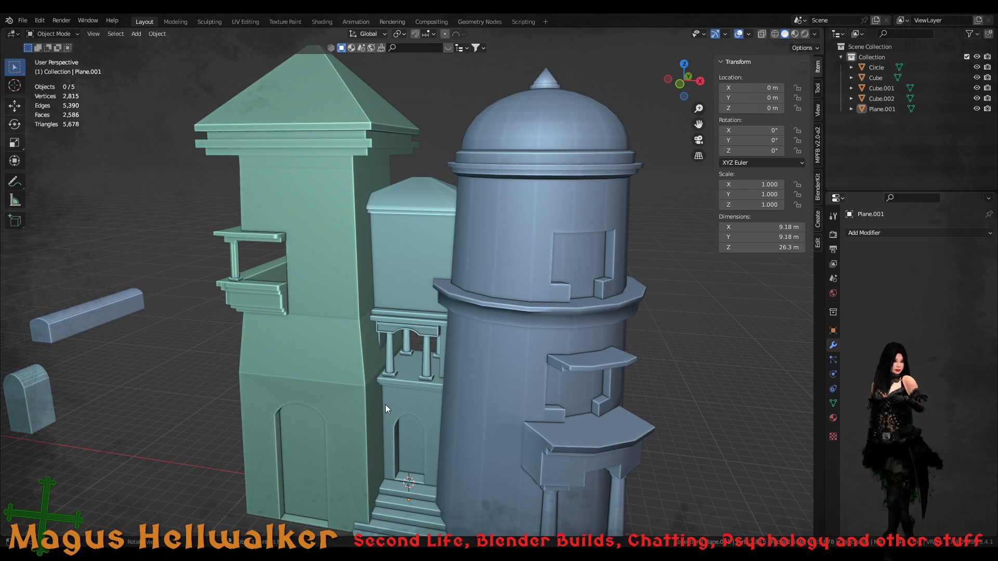
- Isolate the narrow middle tower in local view and open its mesh for editing
mouse_move(385, 410)
middle_down()
mouse_move(404, 438)
mouse_move(408, 399)
mouse_move(394, 439)
mouse_move(400, 414)
middle_up()
click(415, 415)
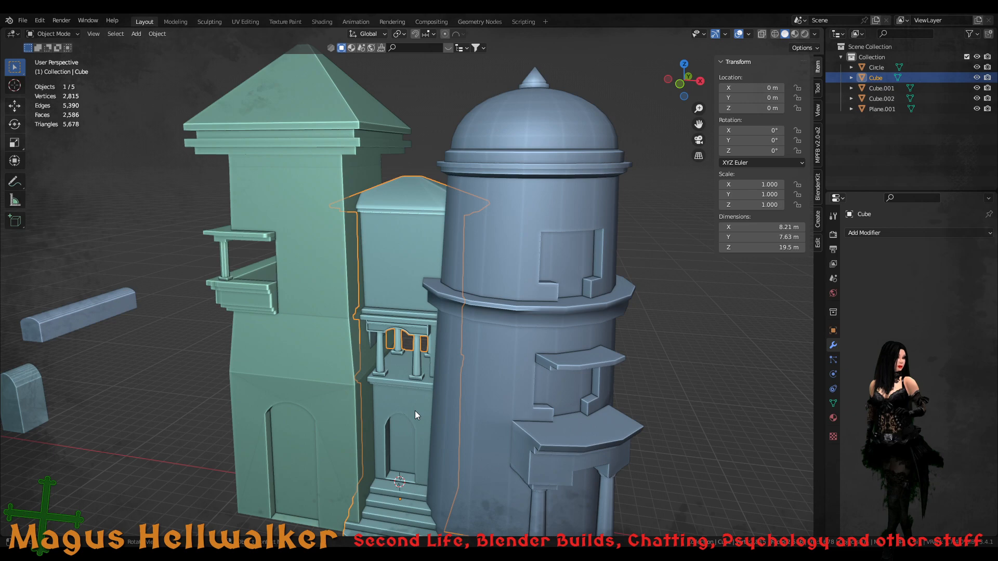
key(KP_Divide)
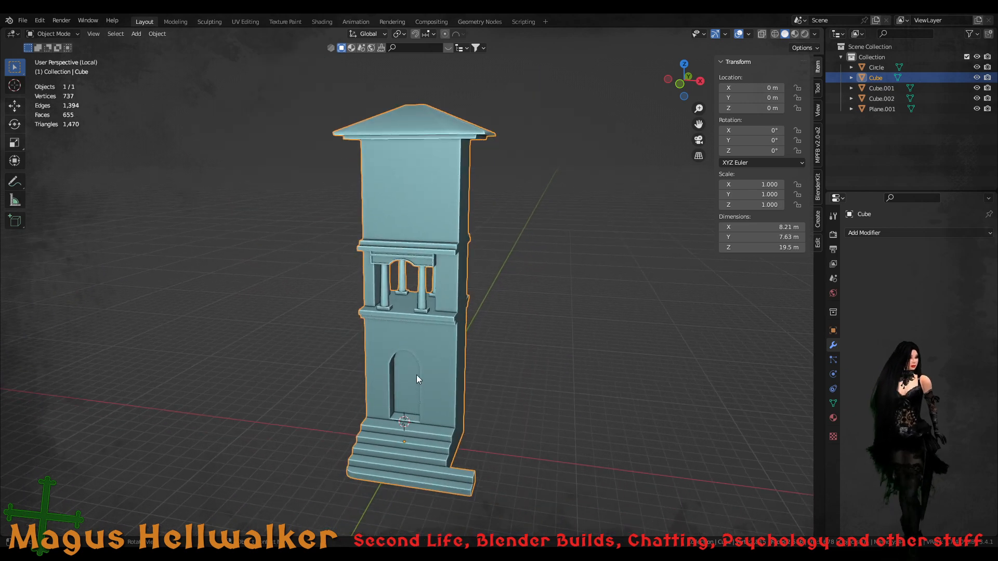
scroll(418, 371, up, 3)
scroll(422, 369, up, 2)
middle_drag(436, 280, 415, 341)
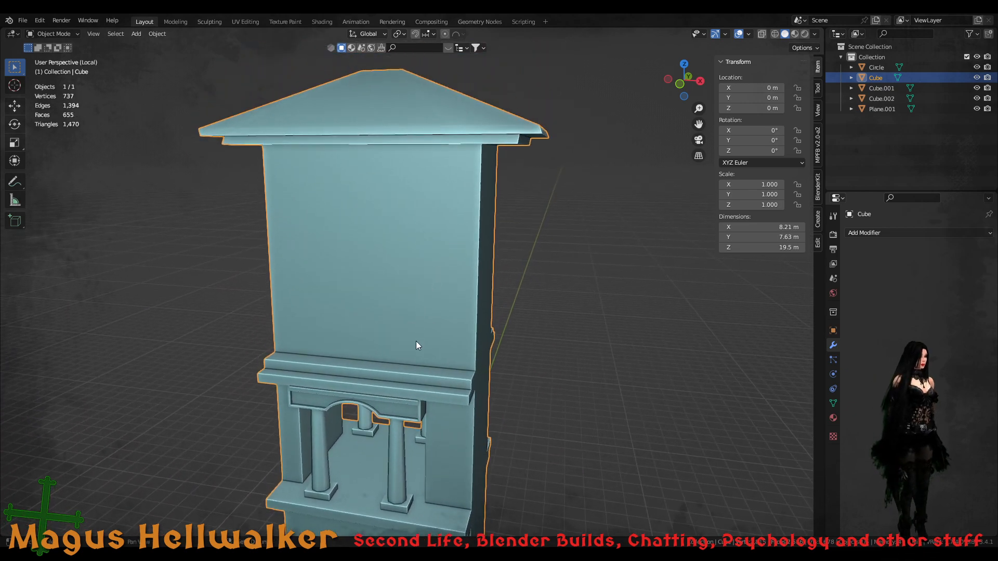
key(Tab)
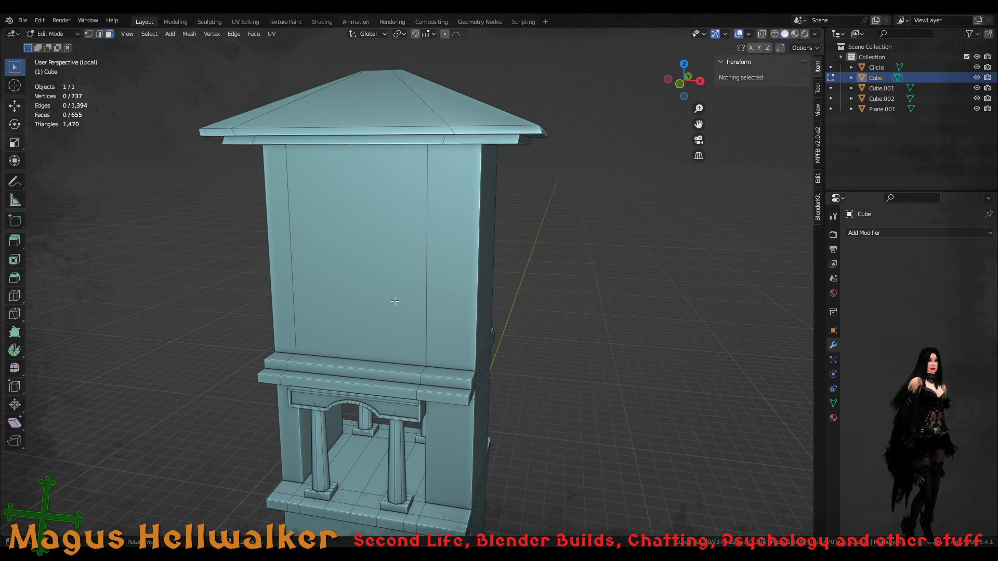
- Add one horizontal loop cut around the tower's top storey, slid toward the roof with a factor of about -0.613
scroll(386, 306, down, 1)
scroll(388, 304, up, 1)
middle_drag(370, 262, 347, 260)
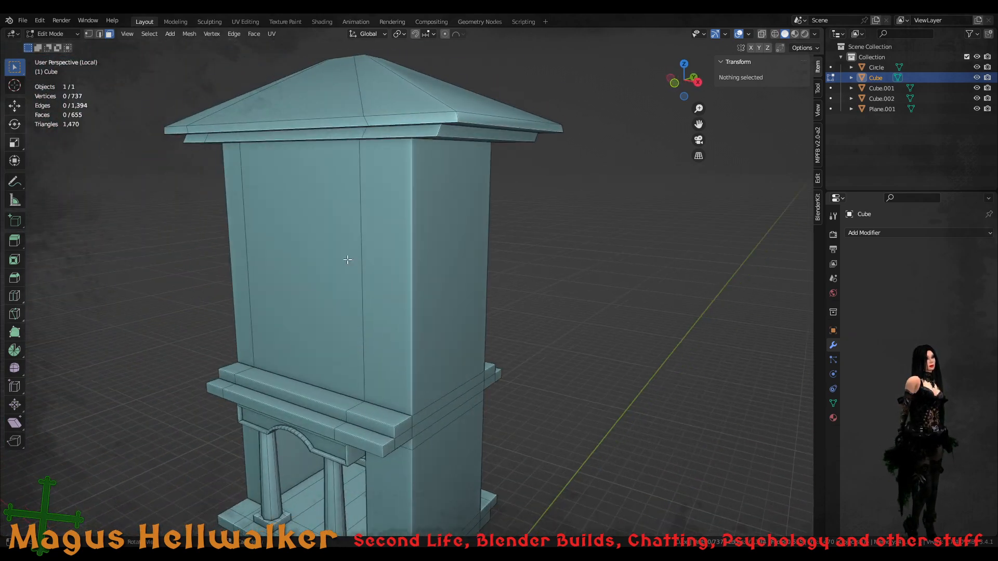
key(ctrl+r)
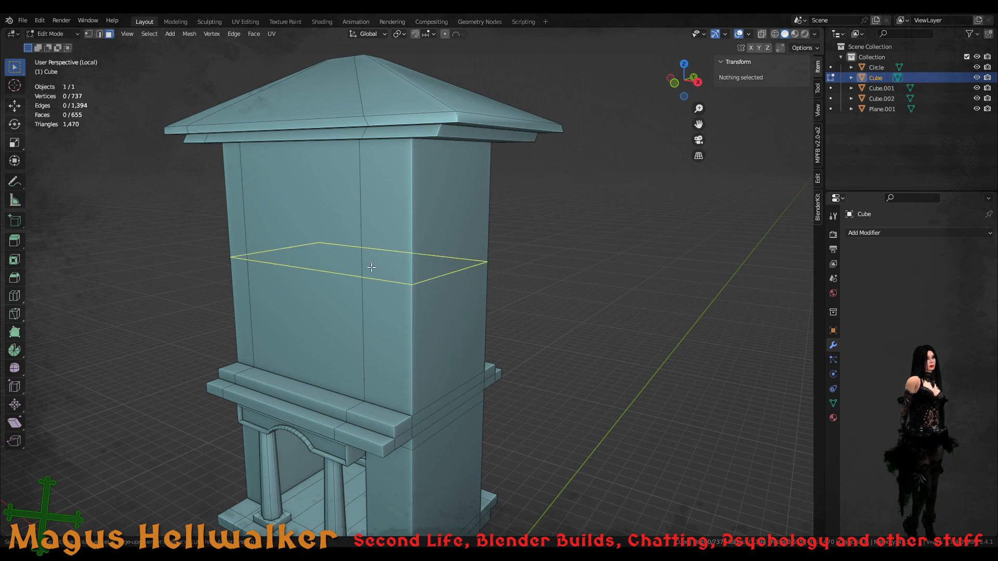
scroll(371, 268, up, 2)
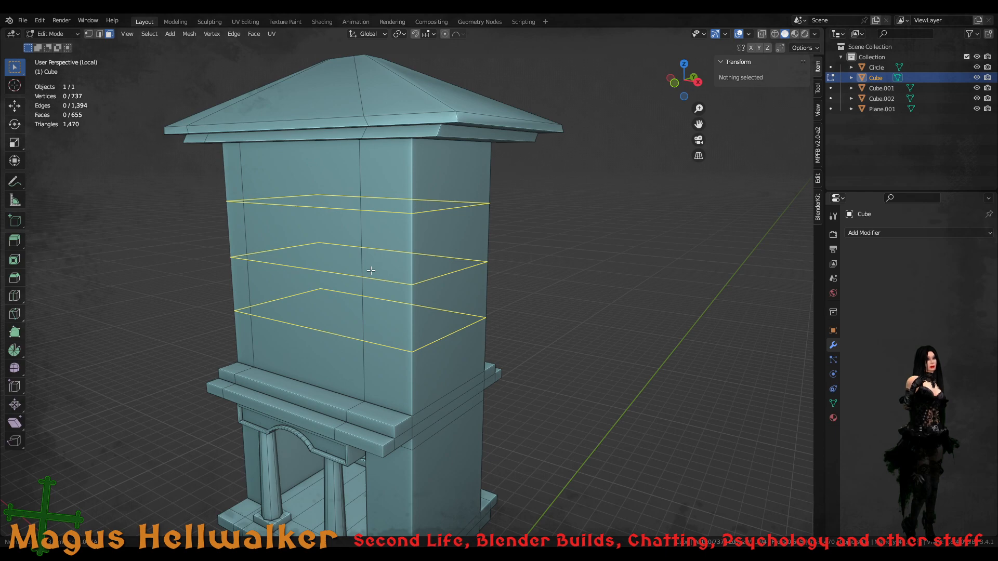
scroll(371, 271, down, 1)
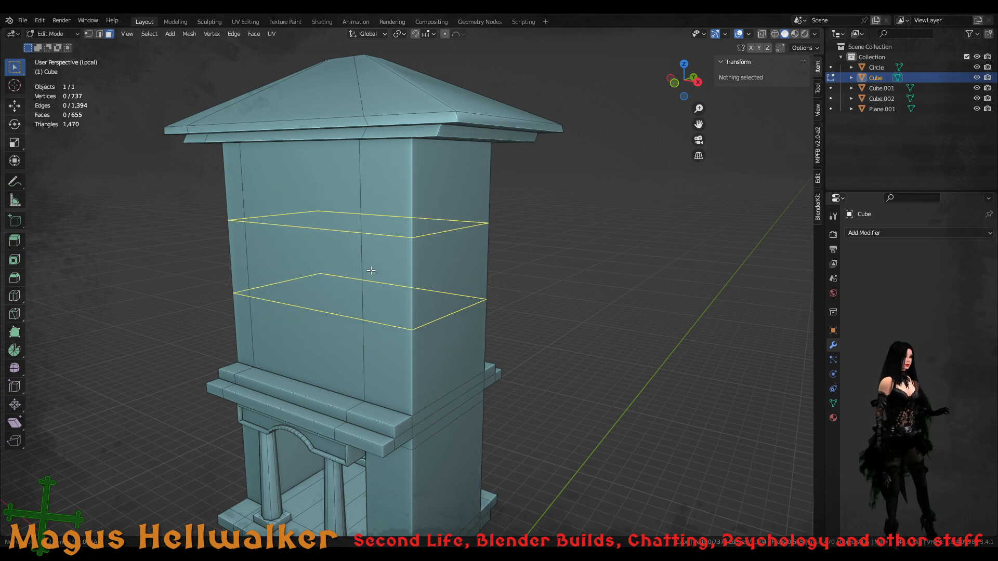
scroll(368, 255, down, 1)
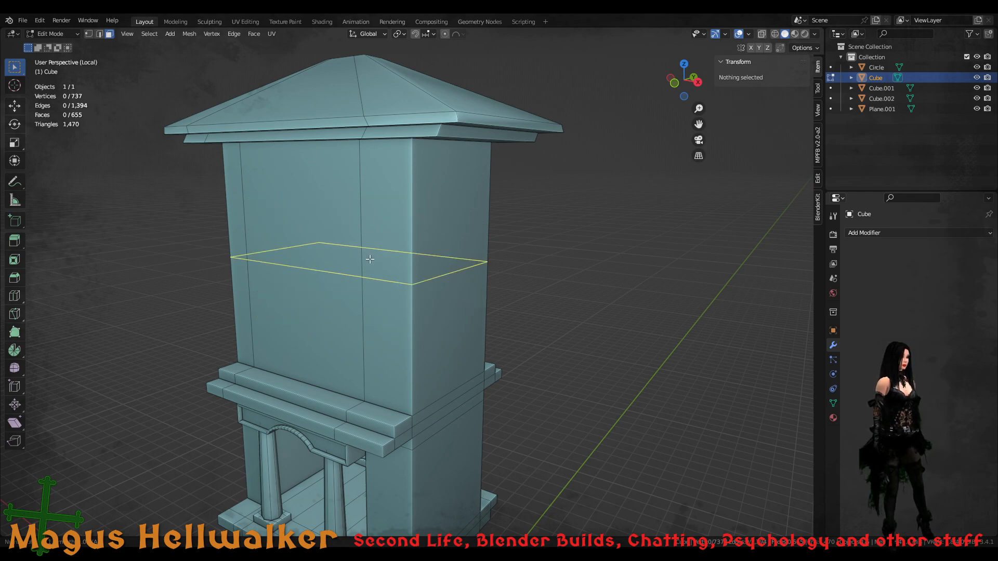
click(374, 280)
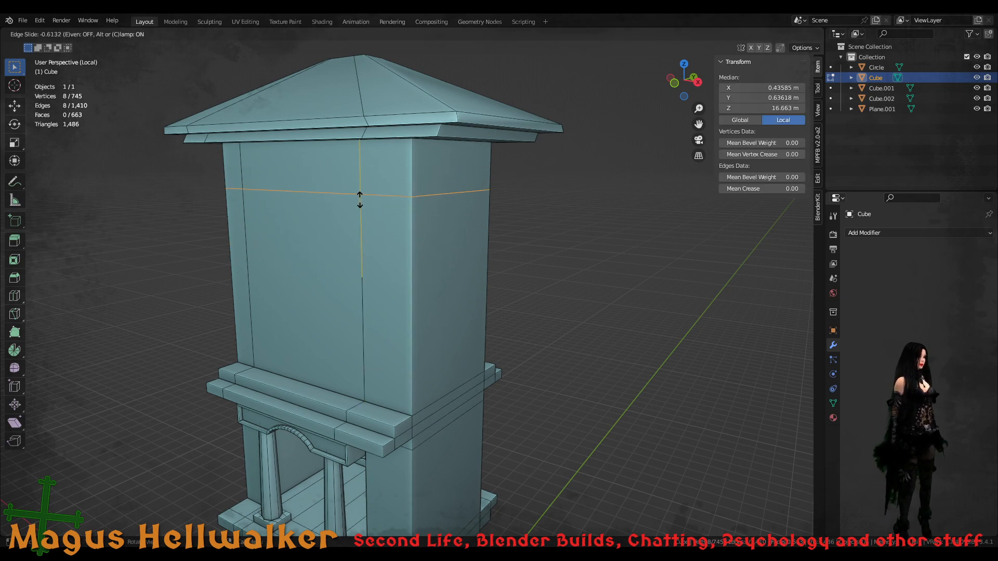
click(360, 200)
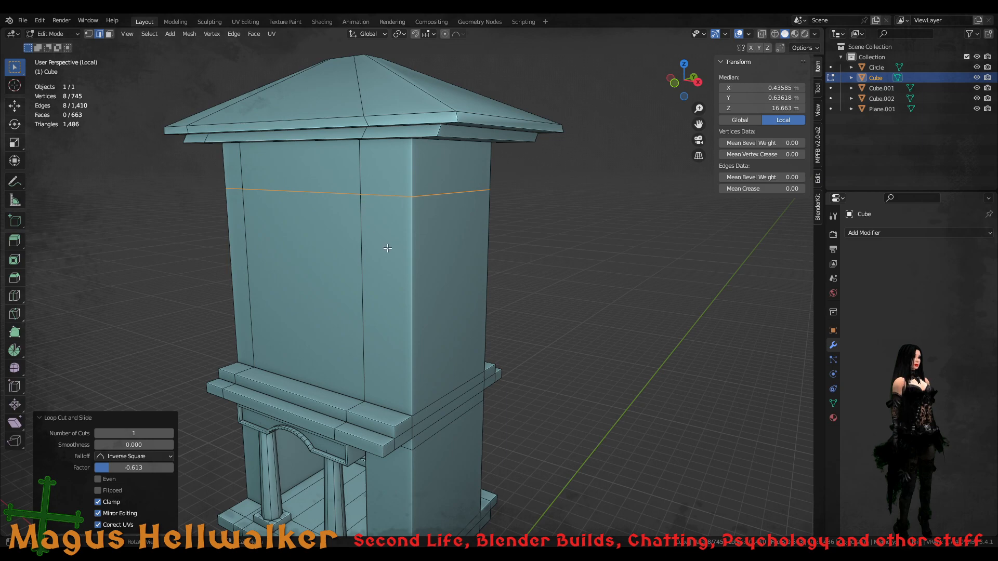
- Add a second horizontal loop cut below the first, slid up with a factor of about -0.191, and clear the selection
key(ctrl+r)
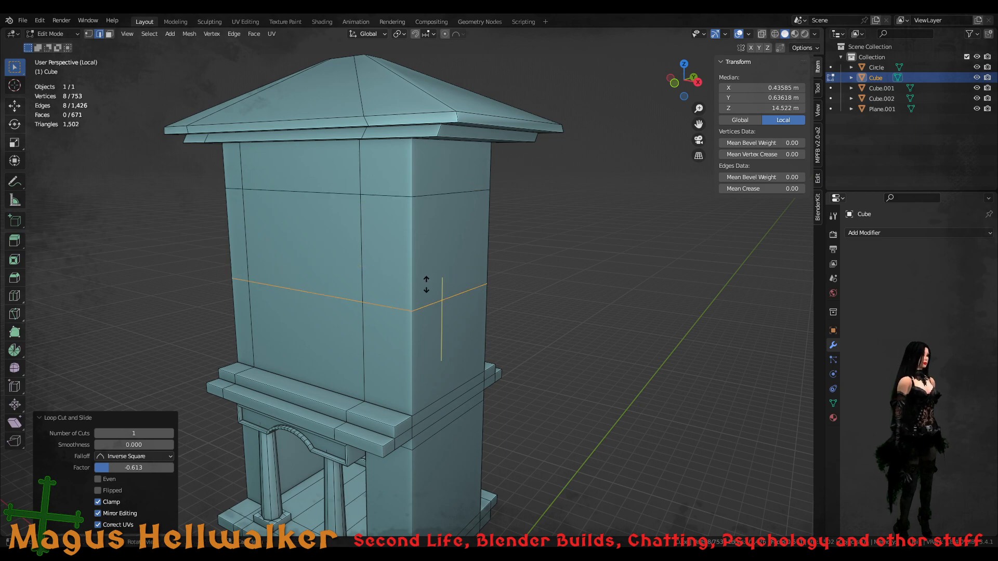
click(422, 283)
click(411, 263)
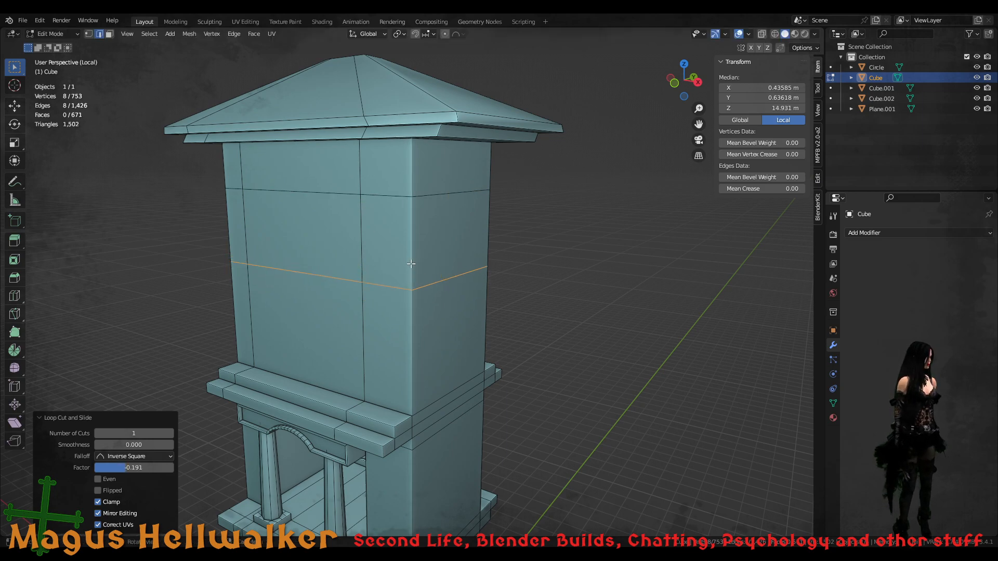
scroll(446, 278, down, 3)
scroll(447, 278, up, 2)
middle_drag(372, 303, 354, 325)
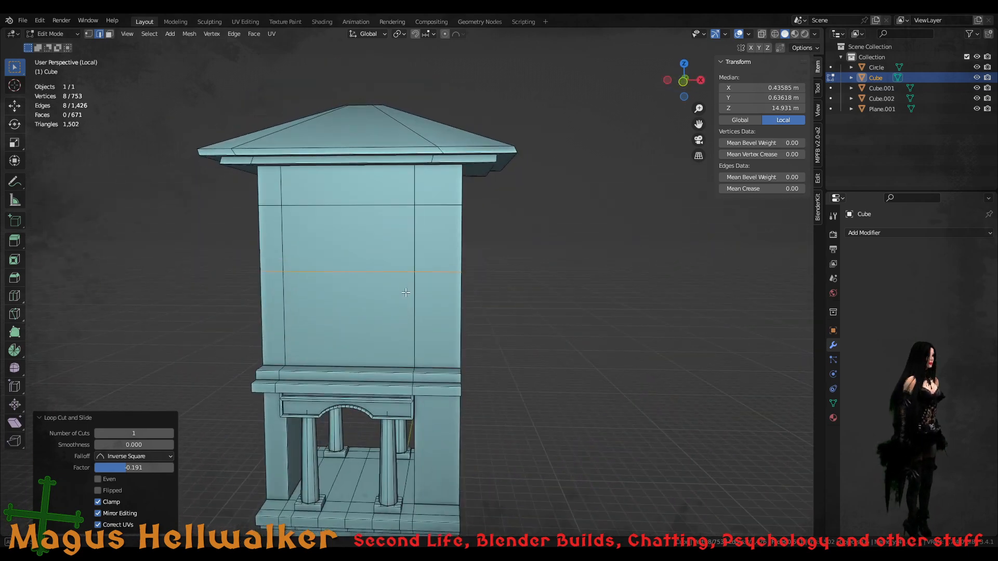
shift+middle_drag(339, 363, 390, 290)
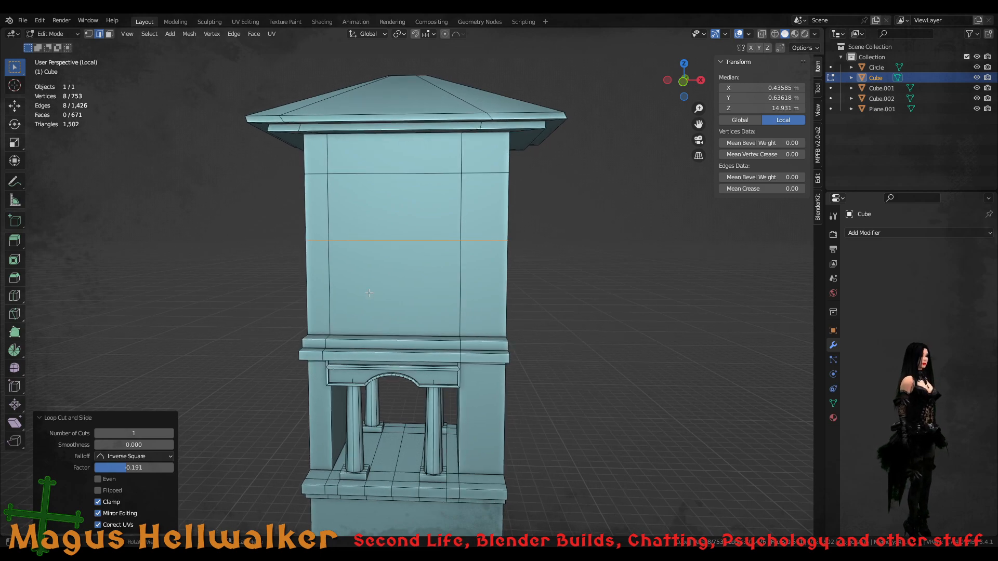
scroll(369, 292, down, 2)
click(571, 438)
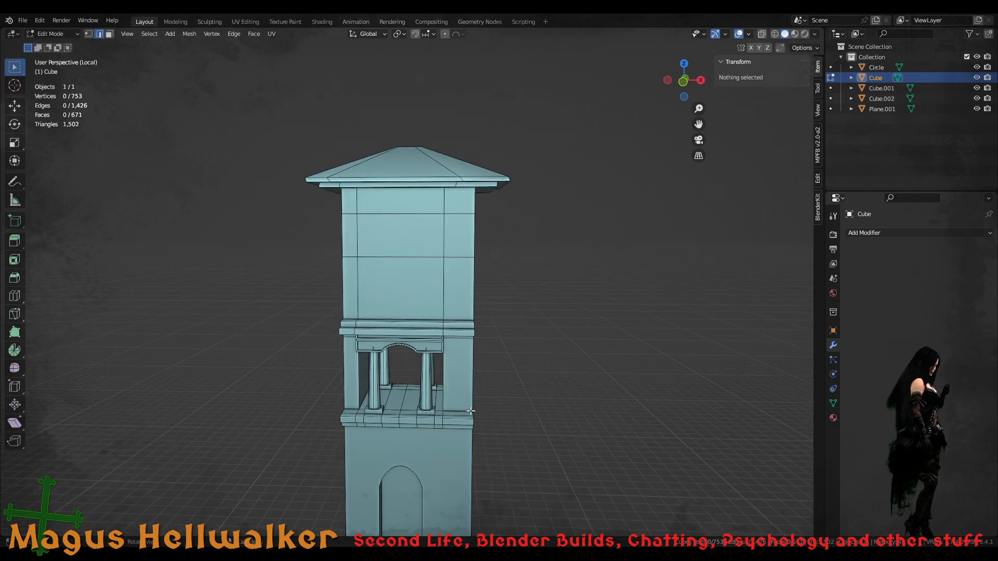
- Return to Object Mode and add a 2 m cube at the 3D cursor by the tower's door
shift+middle_drag(443, 405, 379, 447)
scroll(375, 459, down, 1)
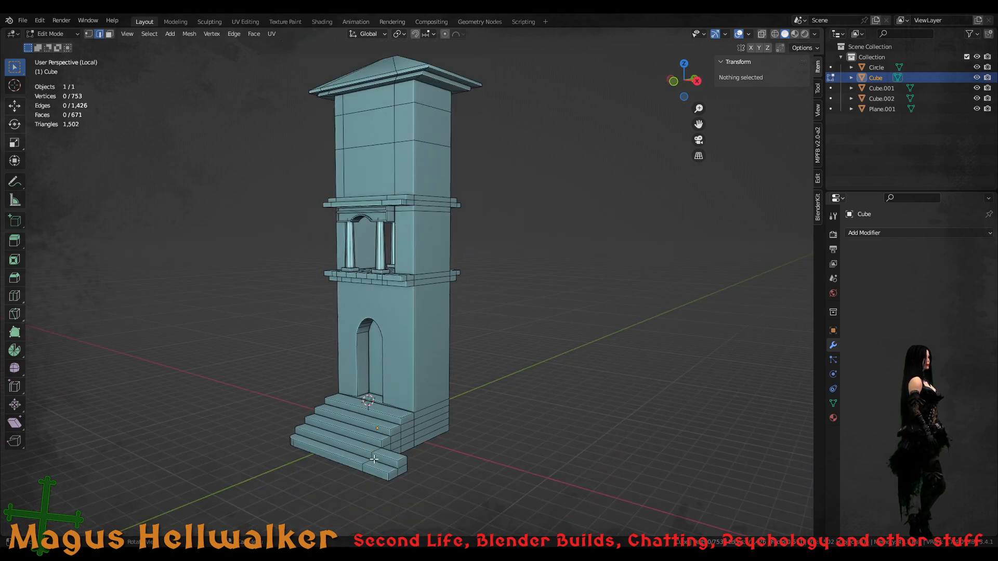
click(478, 467)
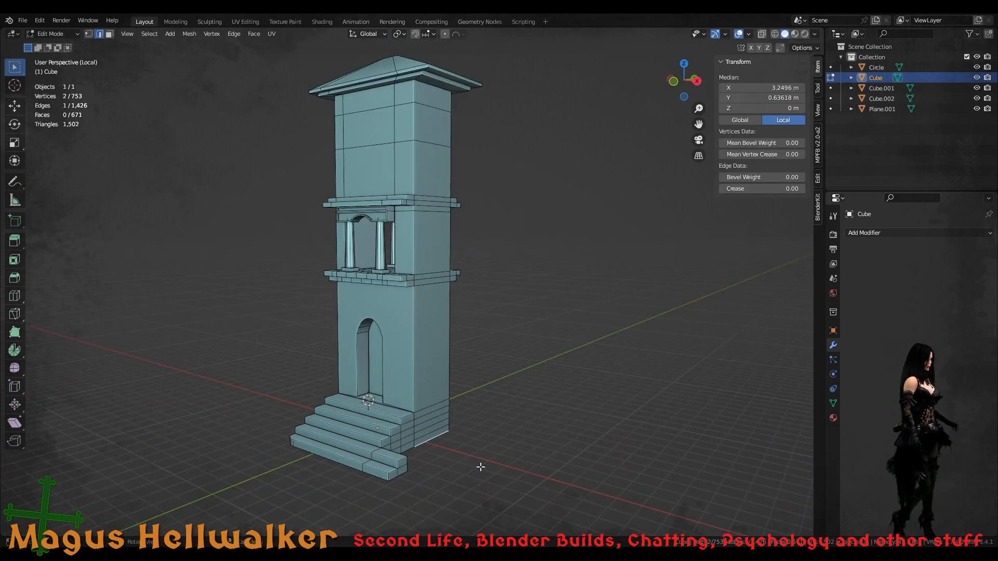
key(Tab)
key(shift+a)
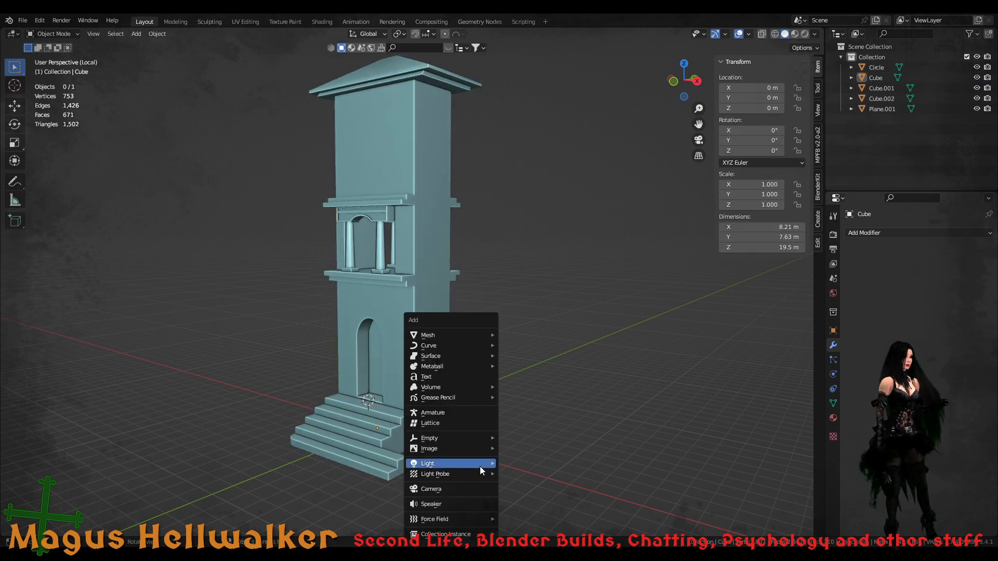
mouse_move(477, 335)
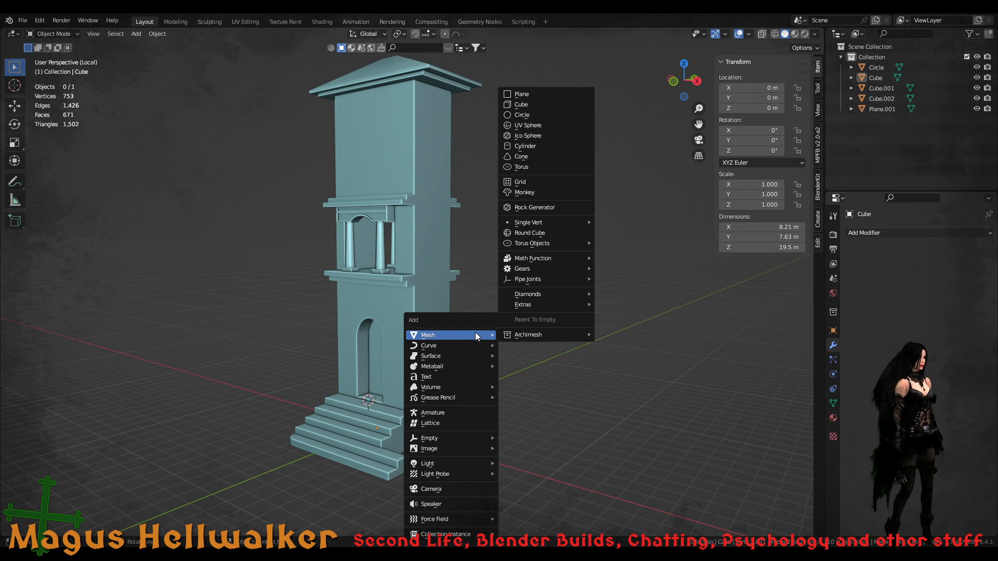
click(540, 106)
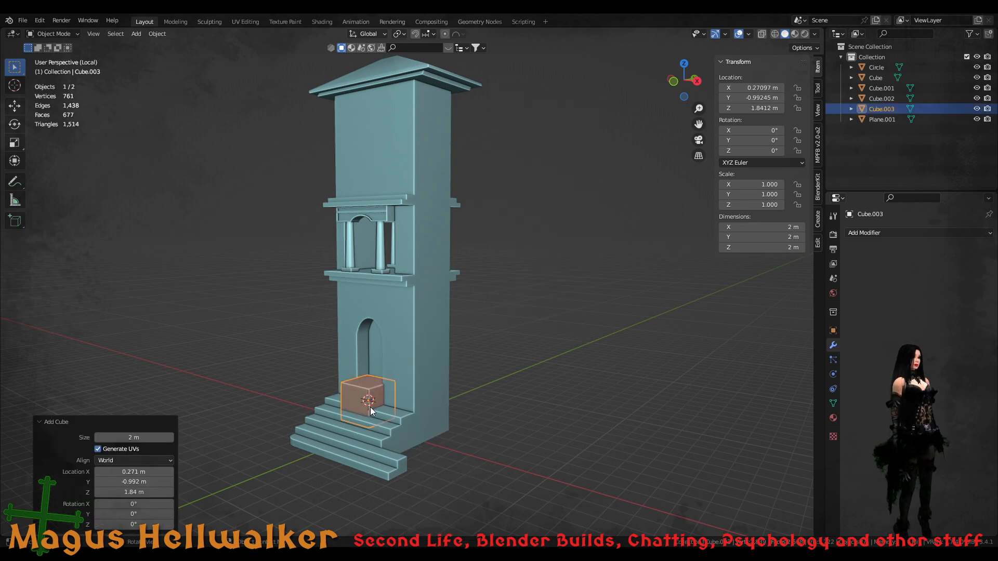
- Move the new cube about -8.018 m along Y, clear of the steps in front of the tower
key(g)
key(y)
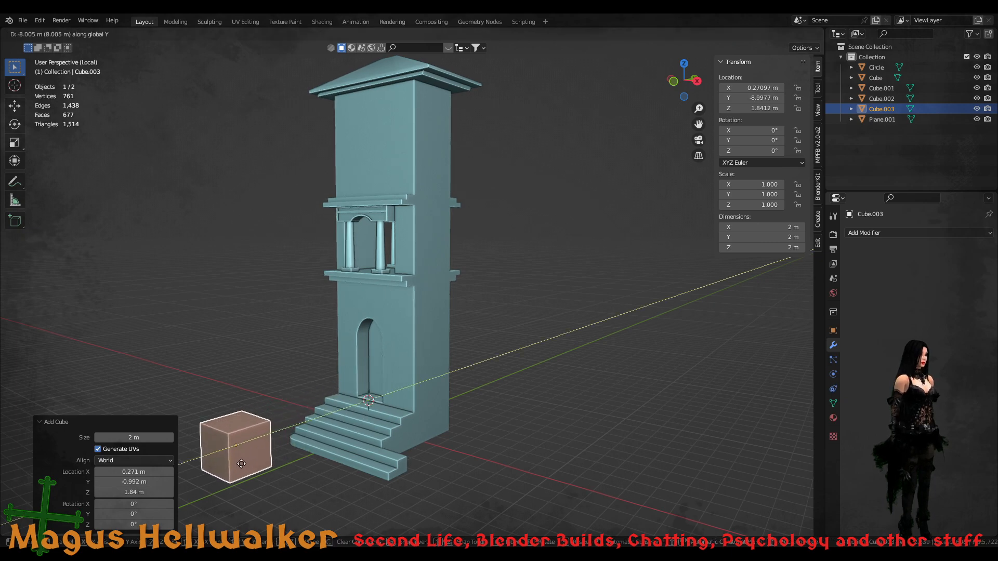
click(241, 465)
scroll(238, 483, up, 1)
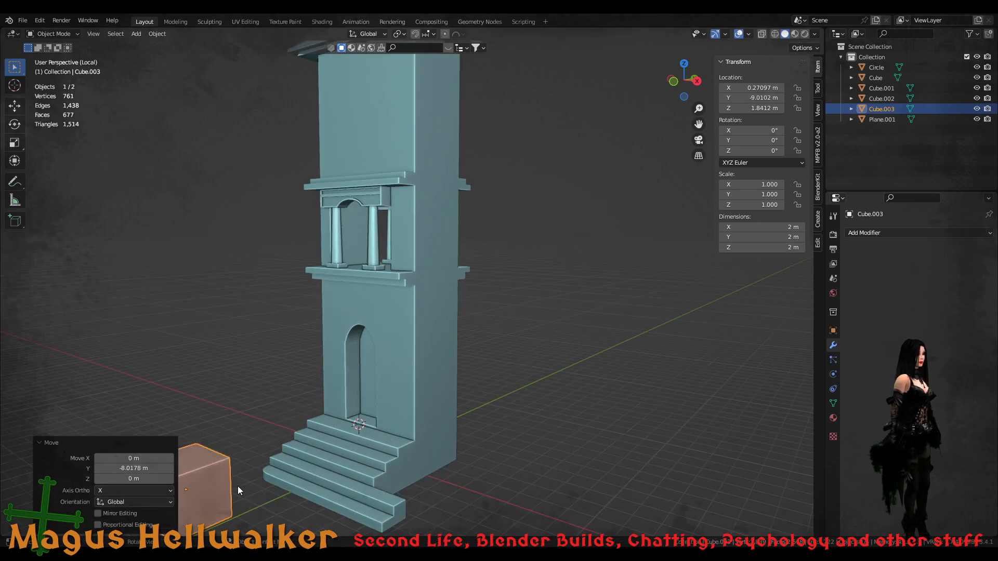
shift+middle_drag(276, 489, 442, 403)
scroll(431, 388, up, 2)
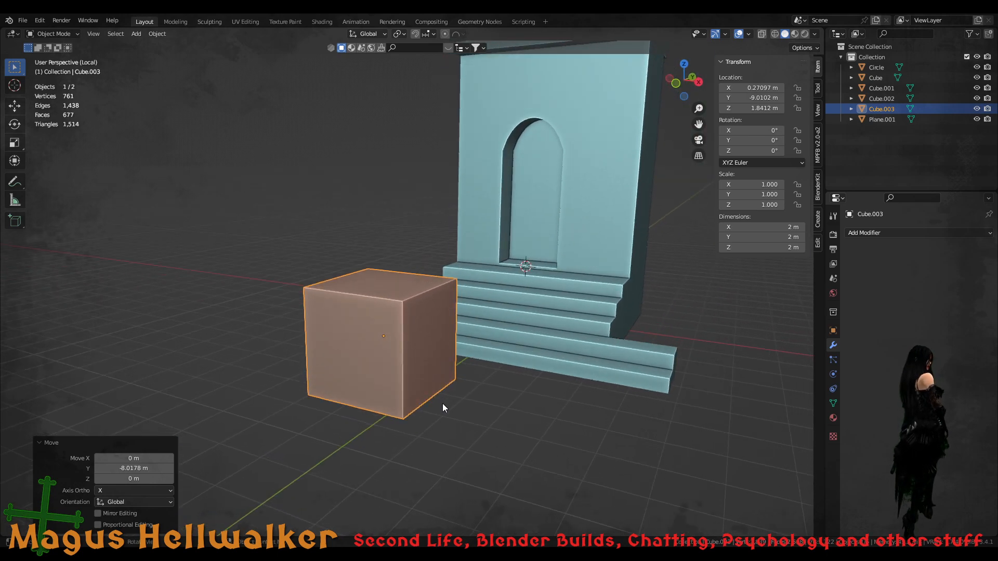
- Enter Edit Mode, select the new cube's four front-to-back edges, and bevel them 0.744 m with one segment
key(Tab)
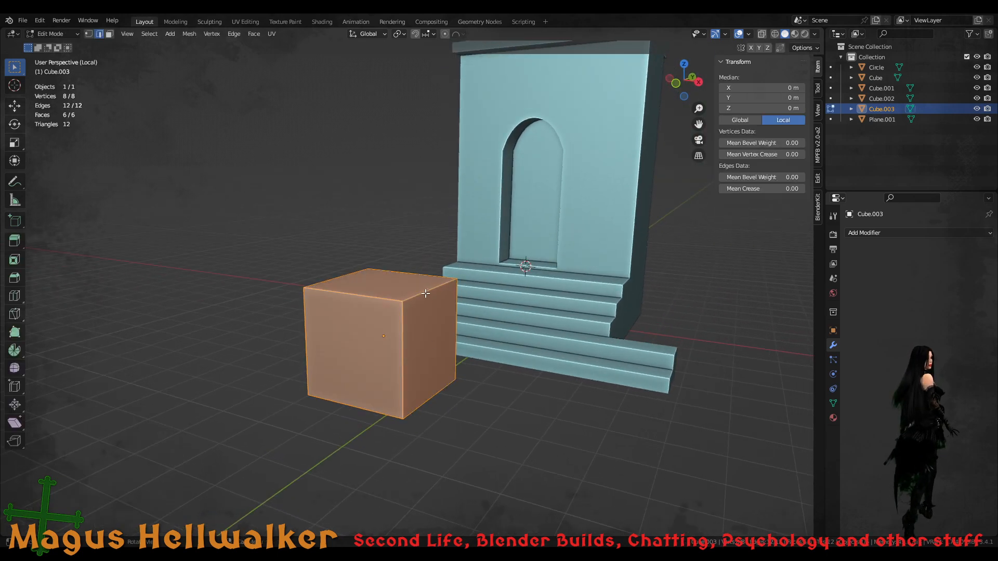
click(425, 293)
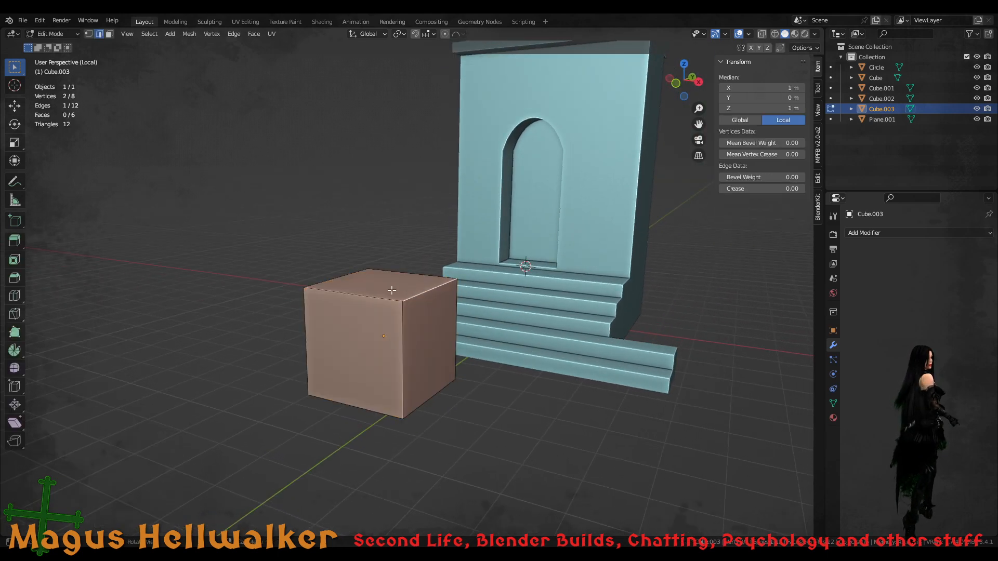
shift+click(337, 278)
shift+click(425, 402)
middle_drag(358, 424, 337, 435)
shift+click(376, 422)
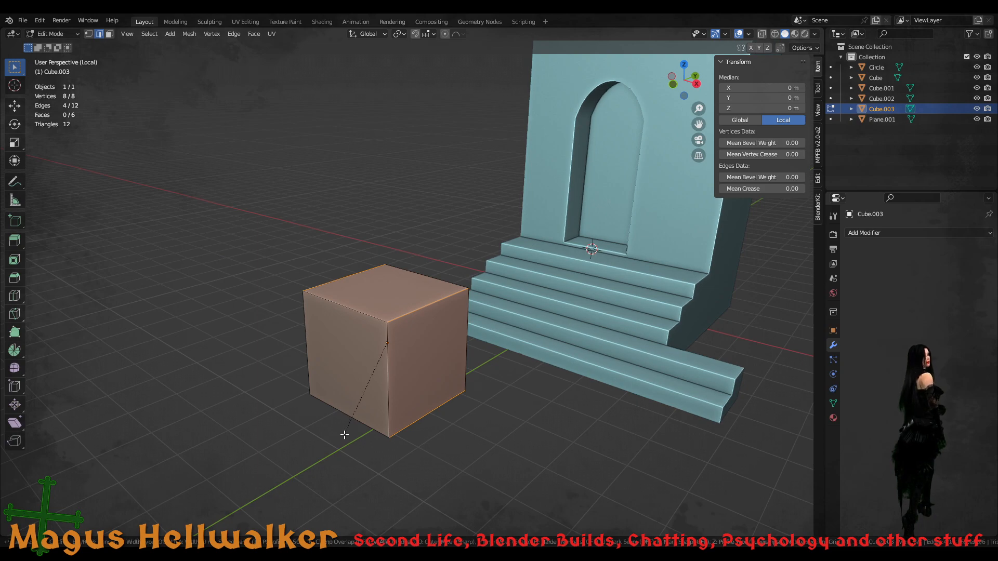
key(k)
click(386, 342)
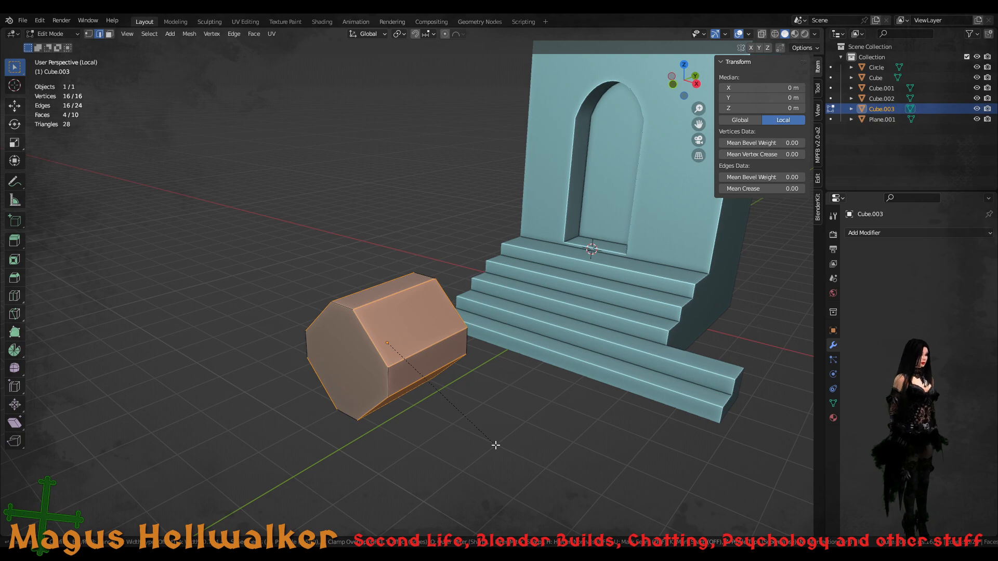
click(496, 445)
- Switch the bevel to a custom profile, try the Cornice Molding preset, and load the Default preset
middle_drag(349, 419, 400, 413)
scroll(394, 385, up, 6)
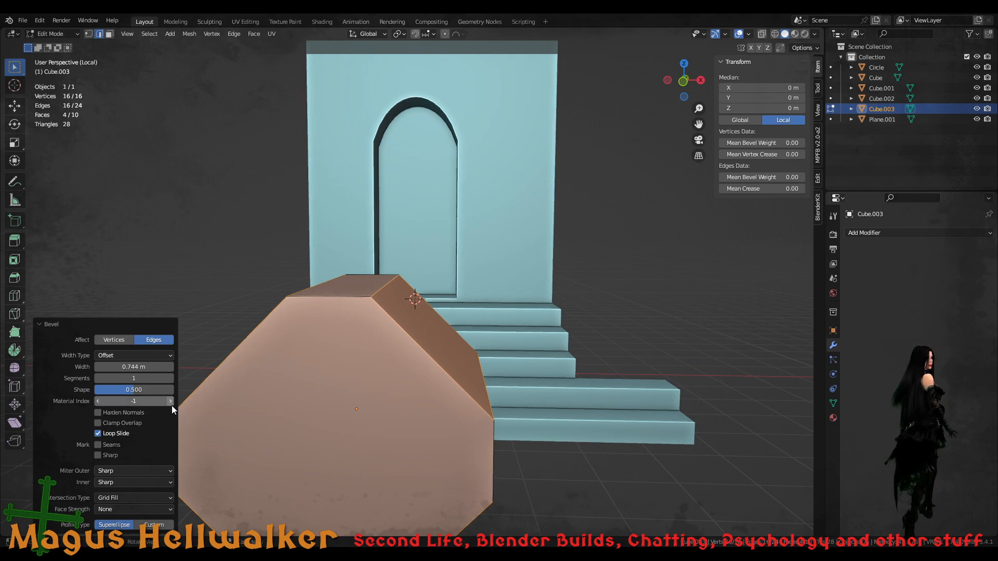
click(136, 354)
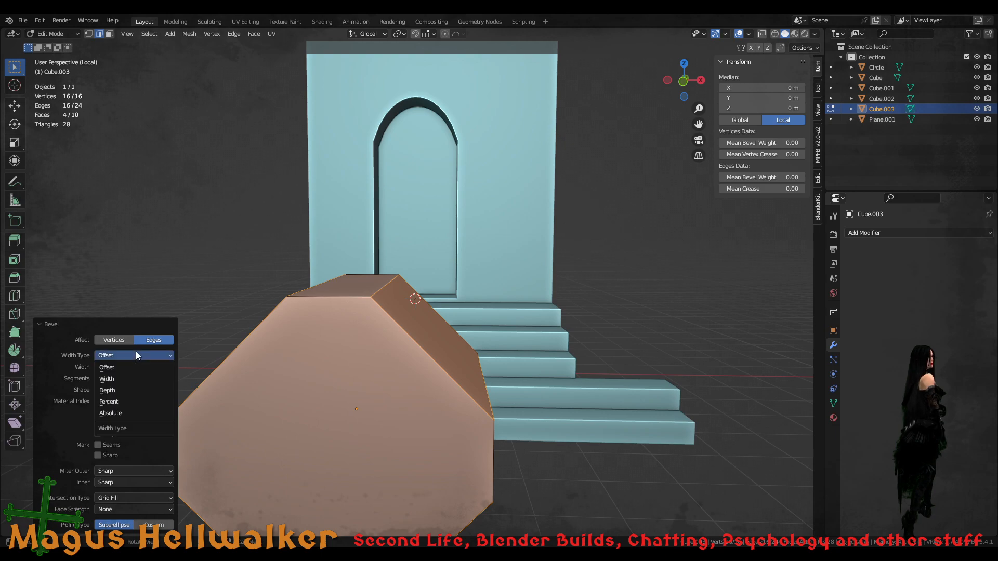
click(135, 351)
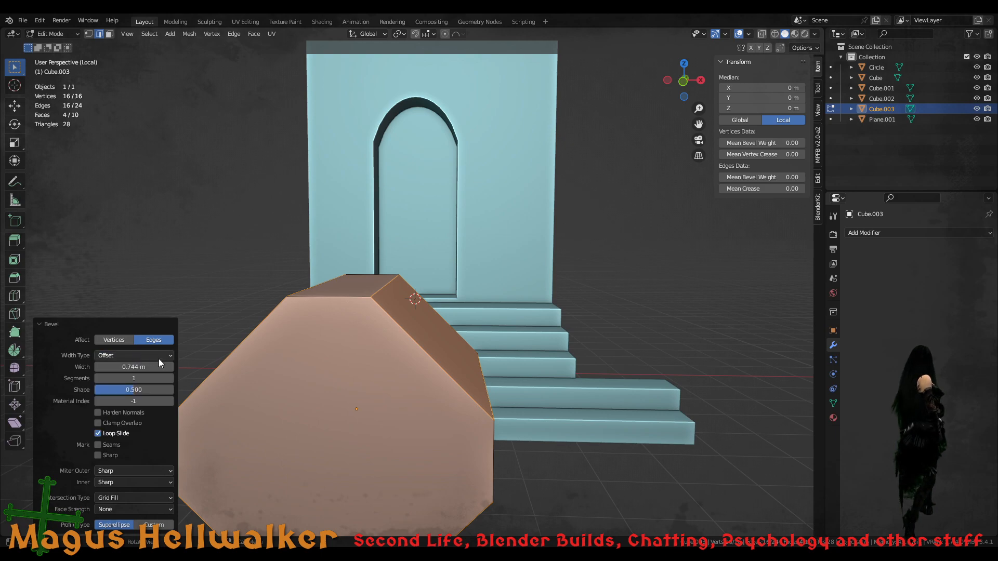
click(162, 532)
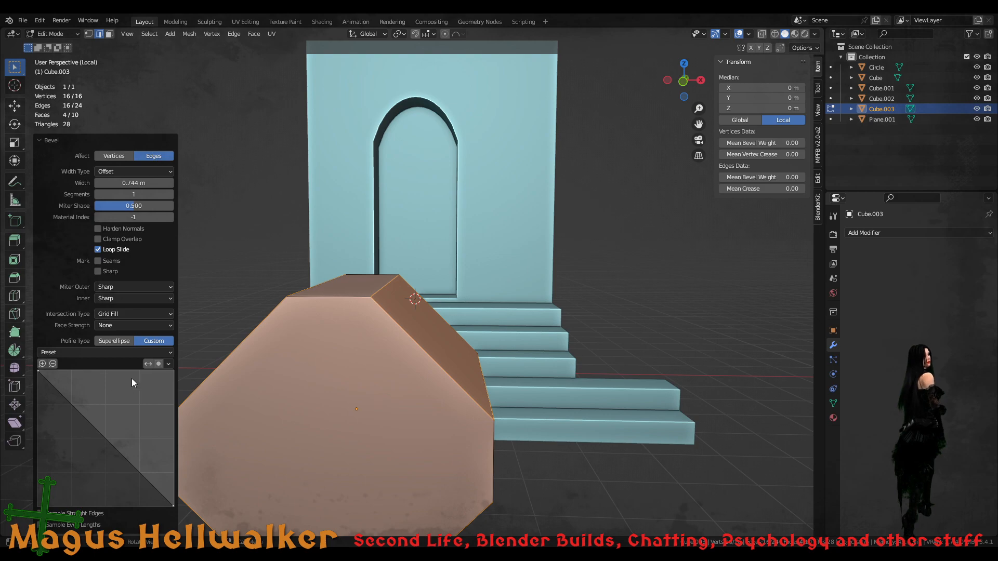
click(79, 353)
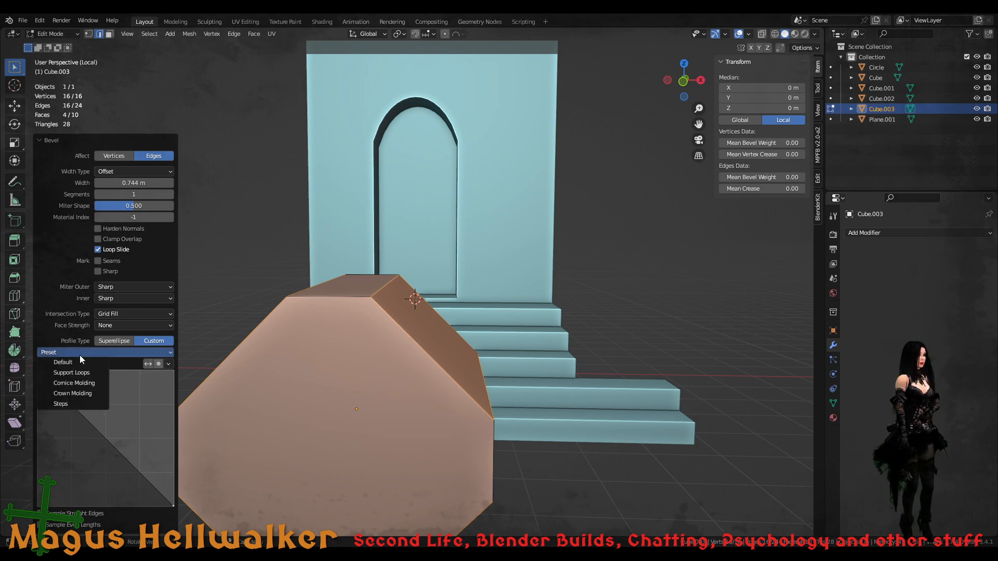
click(84, 385)
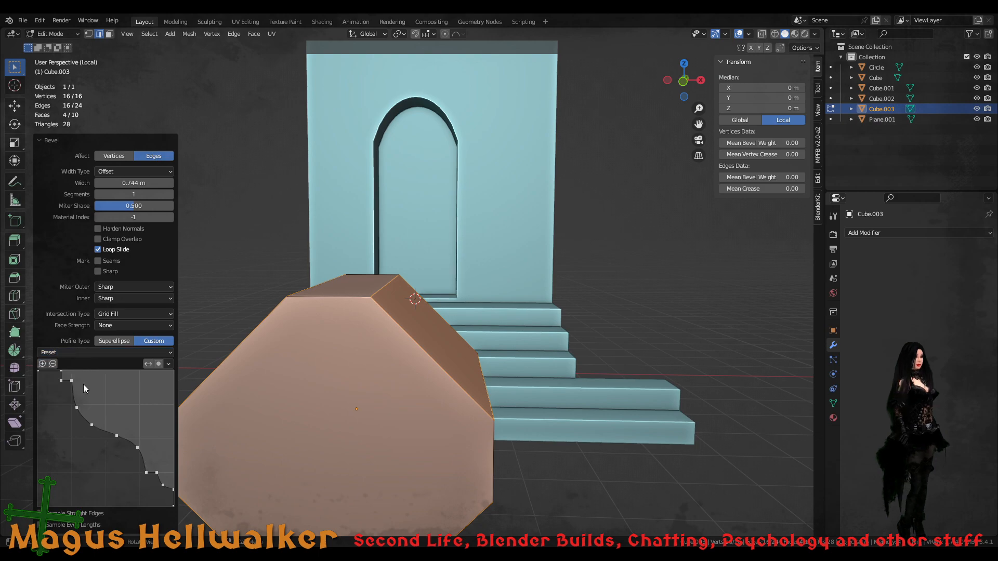
click(90, 351)
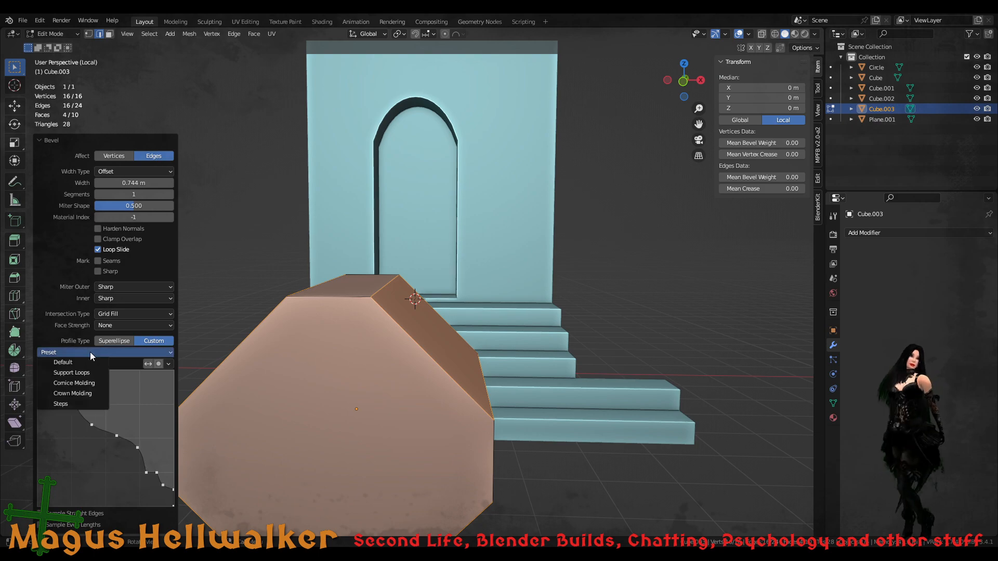
click(86, 366)
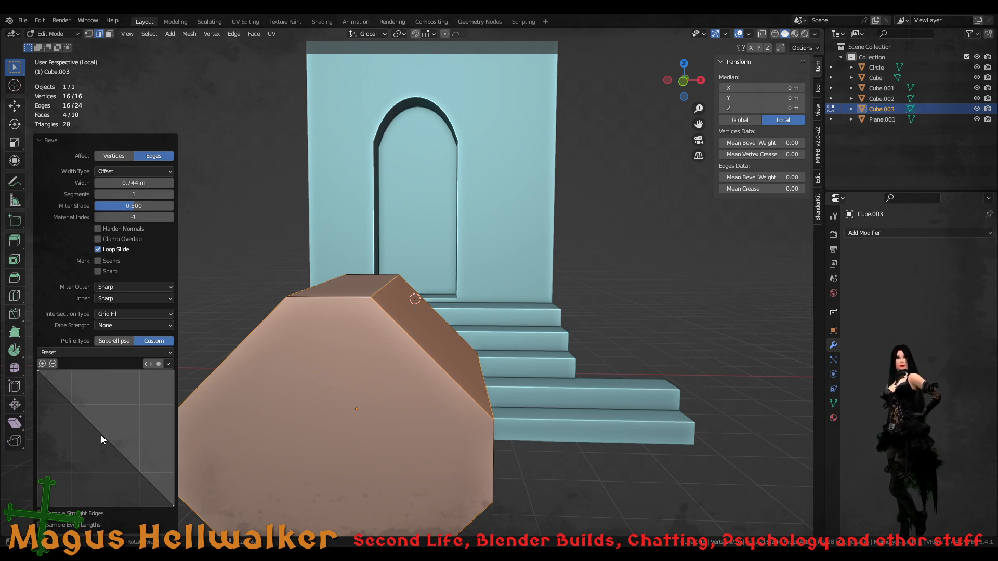
- Pull the bevel profile's middle to a 0, 0 corner point with vector handles, set two segments for a cross shape, and clear the selection
drag(101, 435, 40, 506)
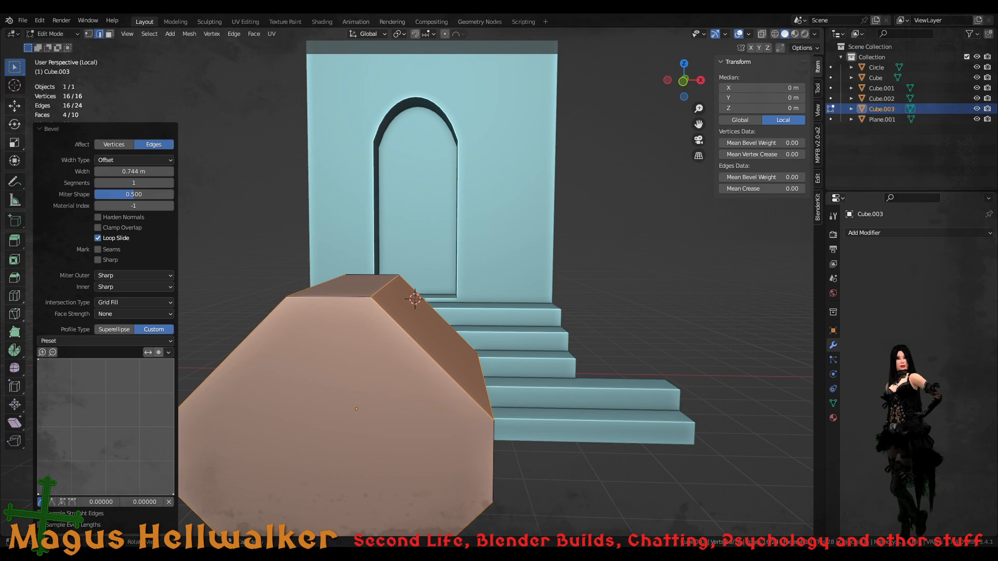
click(53, 501)
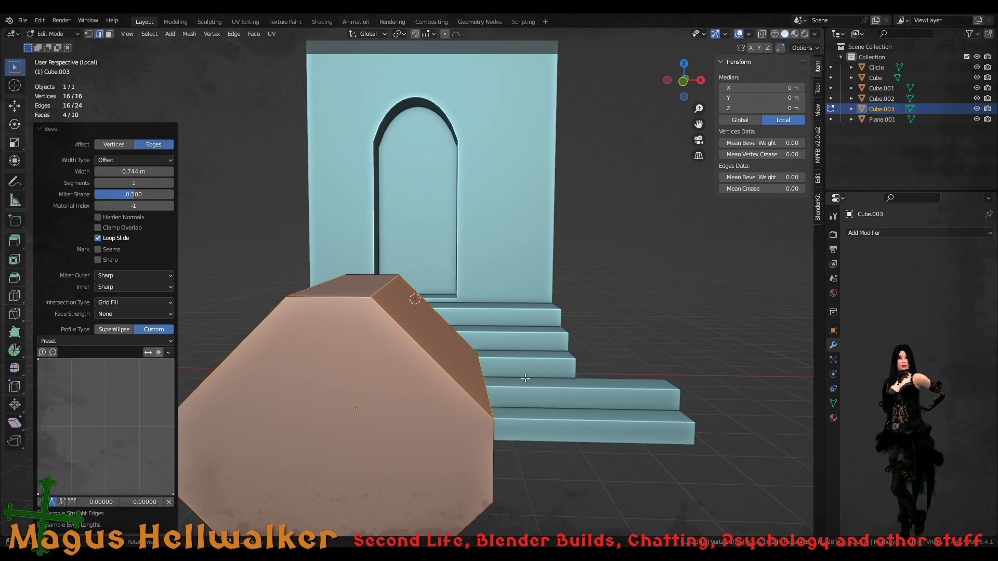
scroll(462, 375, up, 1)
scroll(461, 377, down, 1)
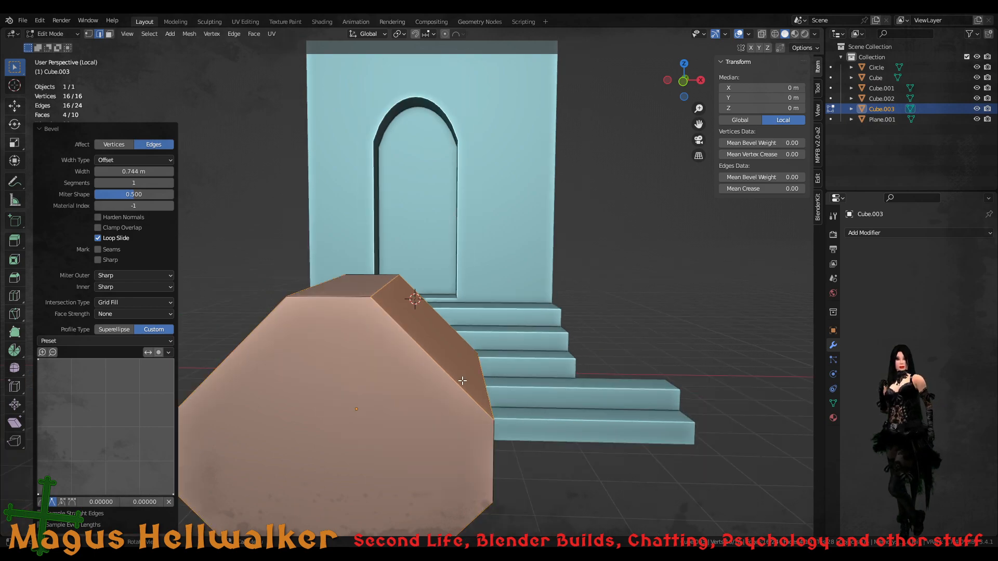
click(171, 184)
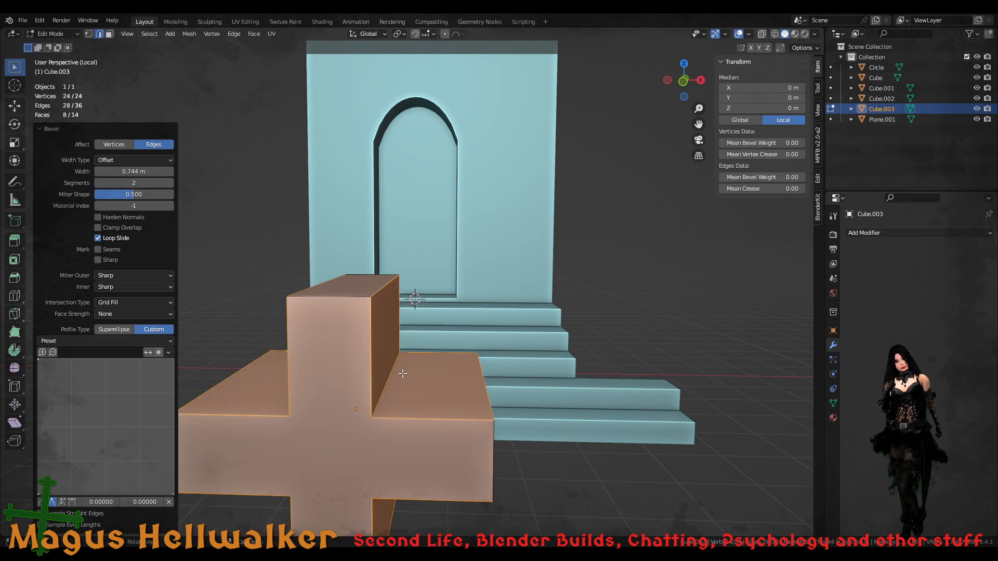
scroll(397, 384, down, 3)
middle_drag(397, 387, 397, 365)
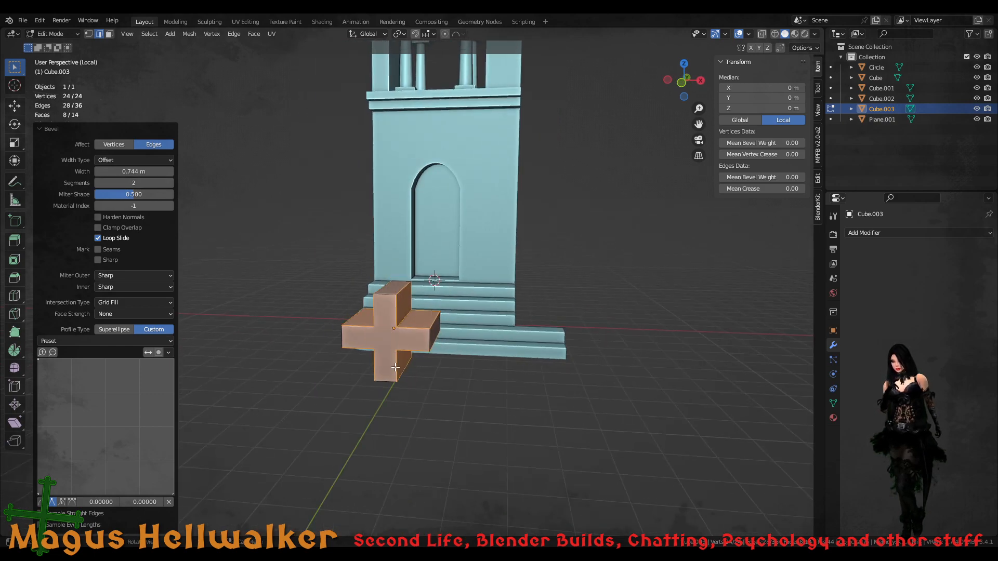
scroll(397, 365, up, 3)
scroll(397, 366, up, 2)
middle_drag(386, 404, 398, 379)
scroll(438, 422, down, 3)
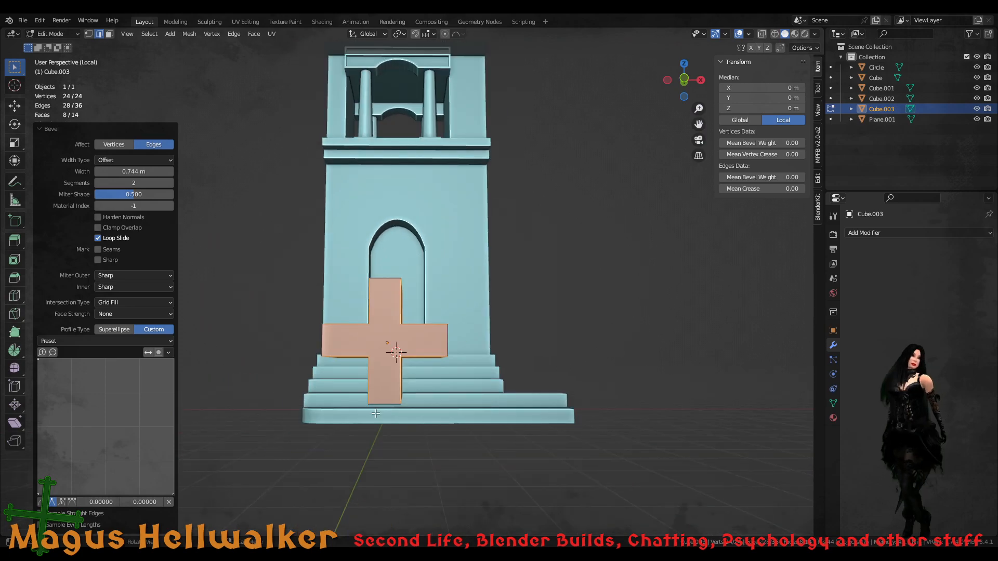
key(alt+a)
middle_drag(423, 434, 379, 437)
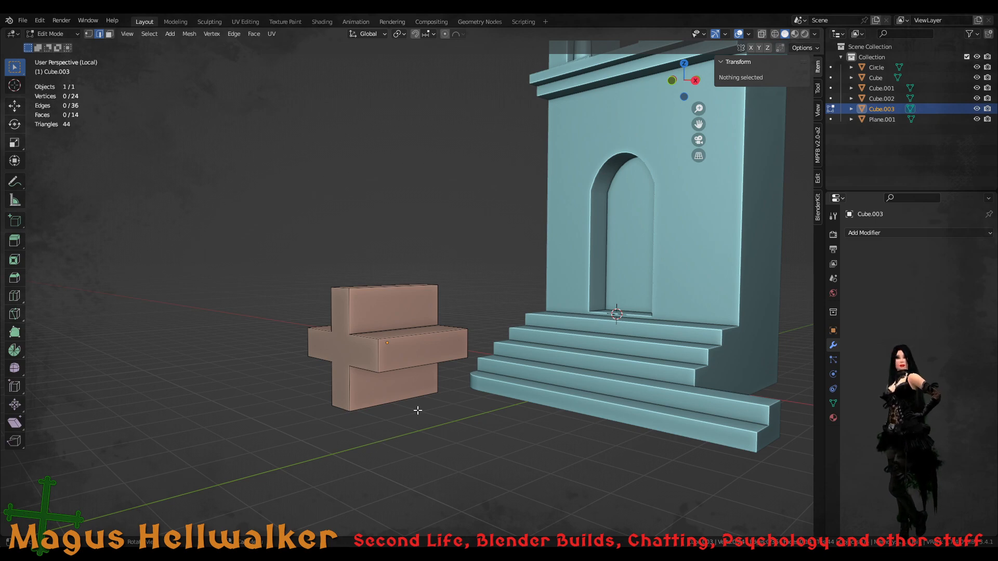
scroll(414, 389, up, 2)
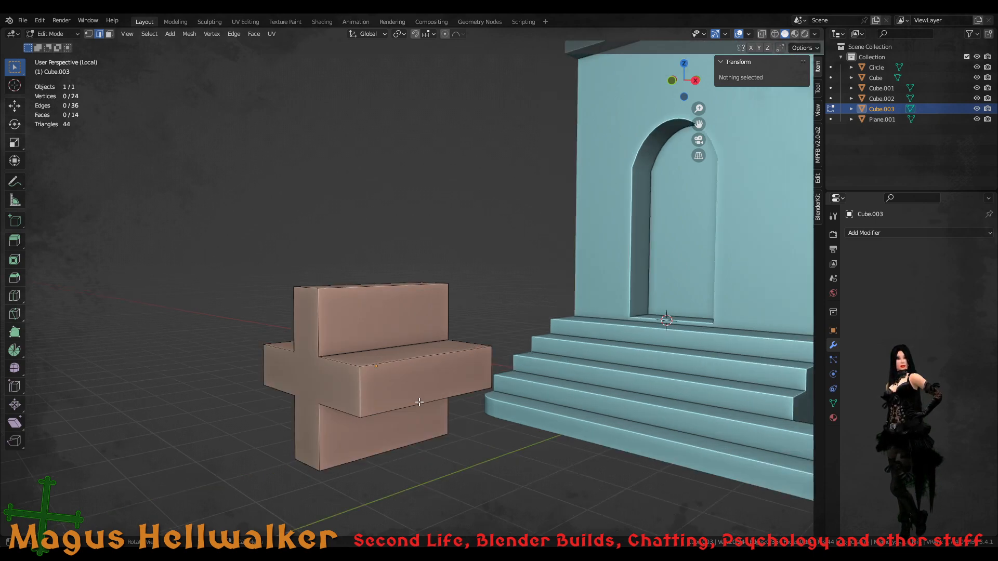
key(3)
click(419, 384)
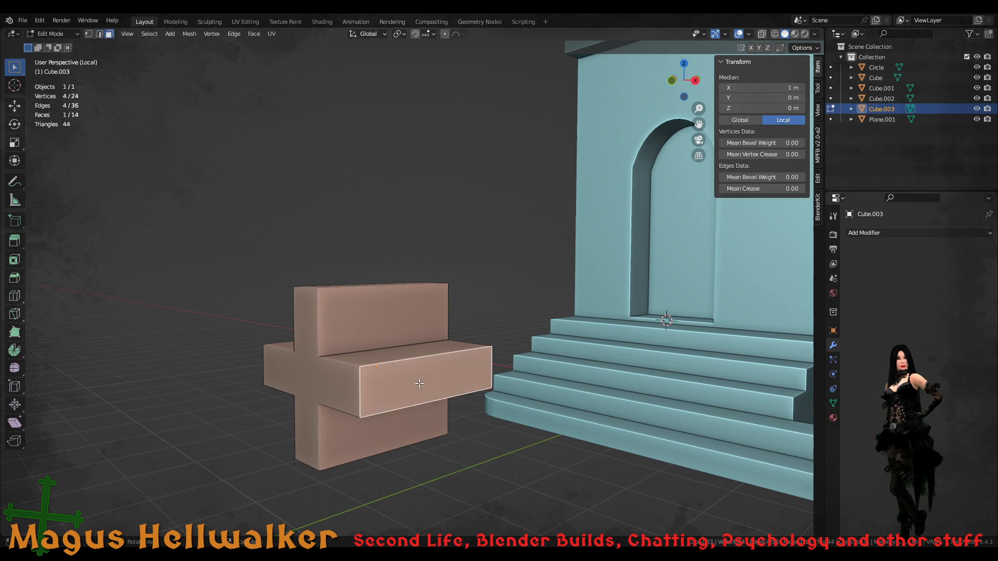
middle_drag(407, 398, 319, 312)
shift+click(313, 304)
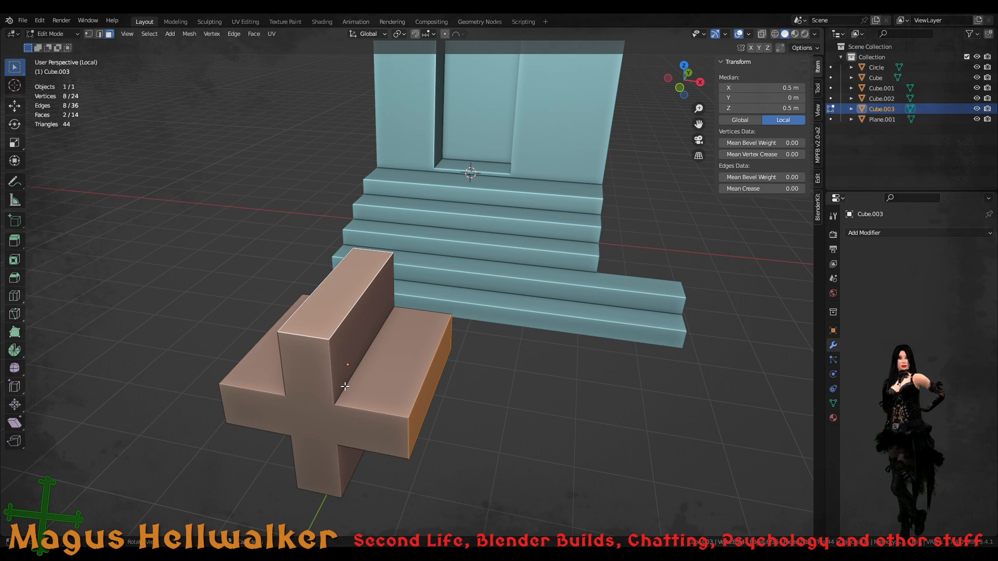
click(476, 439)
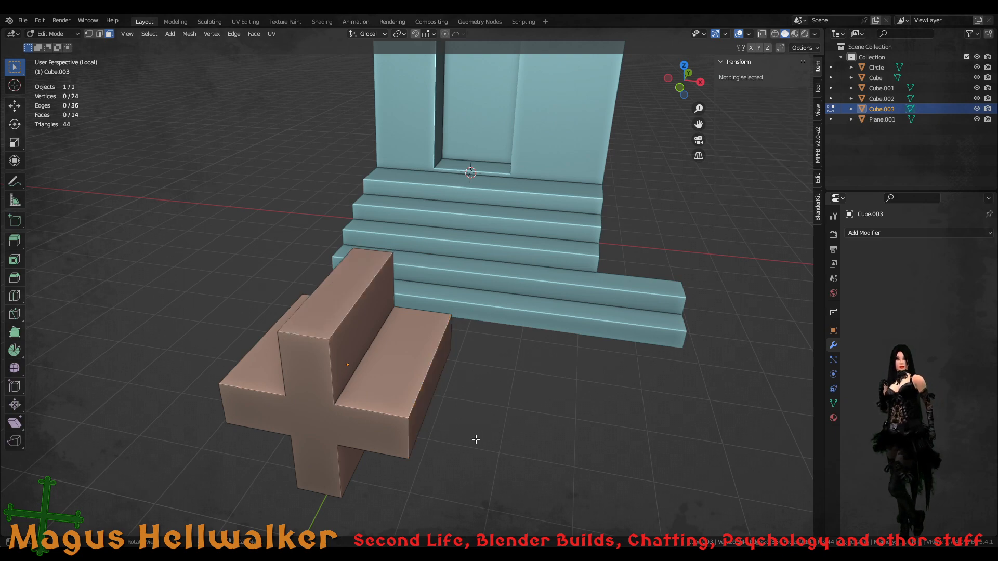
- Try a centred loop cut along the top face of the cross's upper arm
key(ctrl+r)
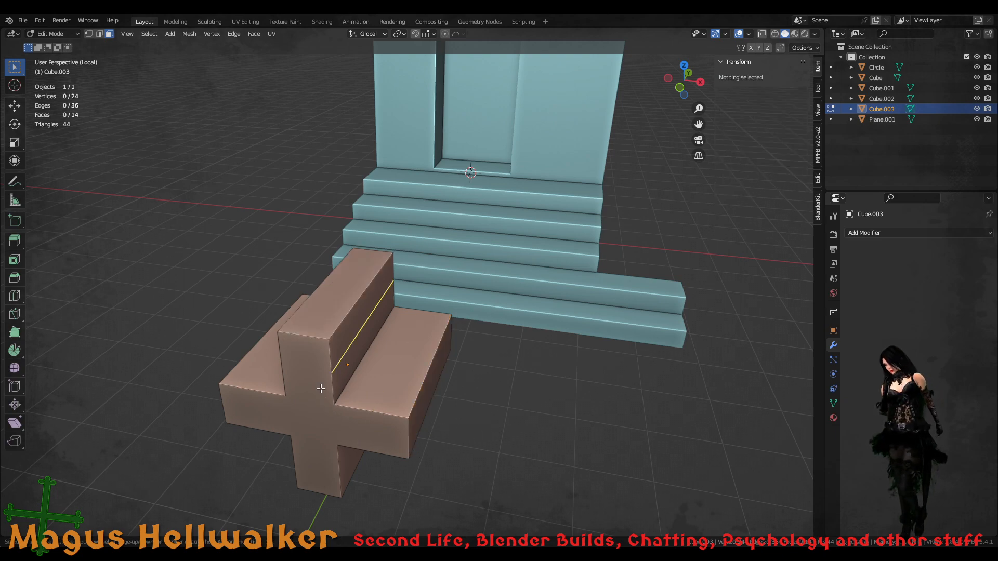
click(309, 328)
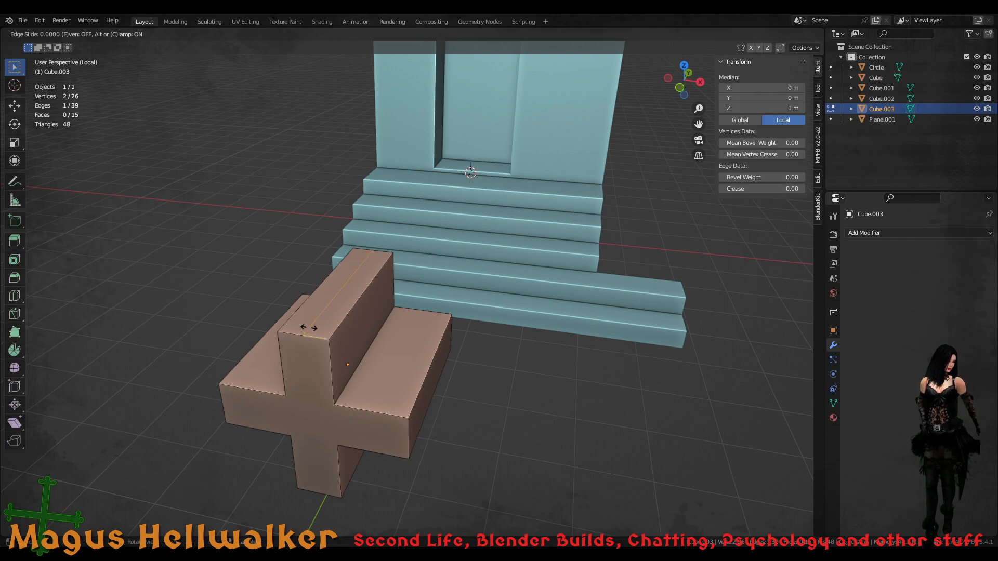
middle_drag(444, 402, 424, 382)
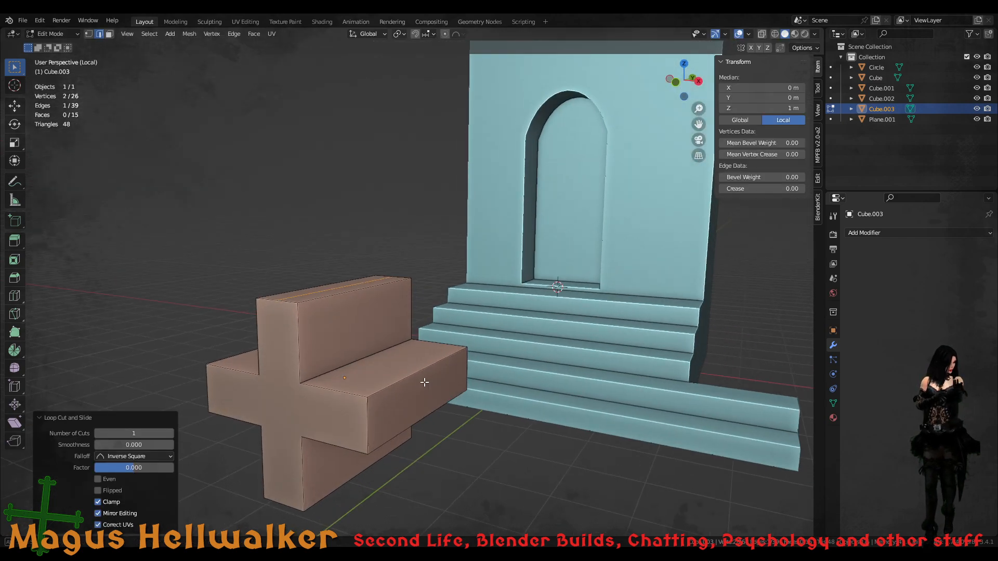
scroll(368, 434, down, 3)
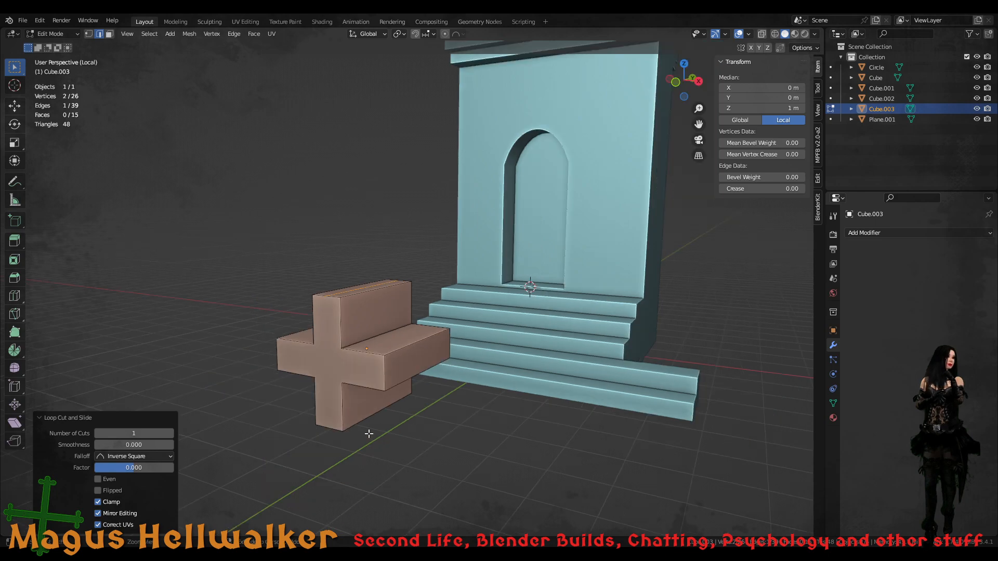
- Undo the loop cut, the face selections and the bevel, back to the plain cube in edge selection
key(ctrl+z)
key(ctrl+z)
key(ctrl+z)
key(2)
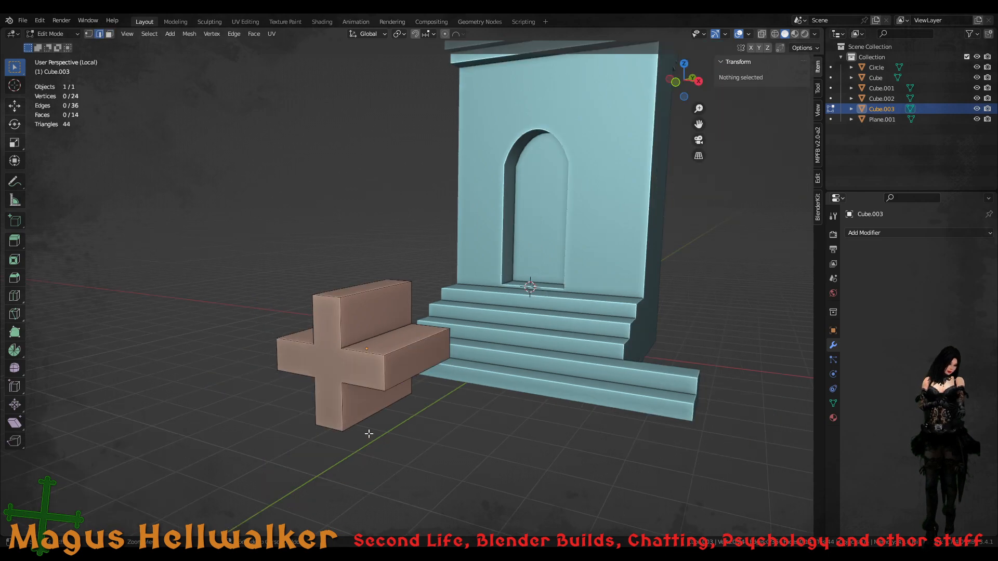
key(a)
key(ctrl+z)
middle_drag(359, 401, 375, 472)
click(364, 436)
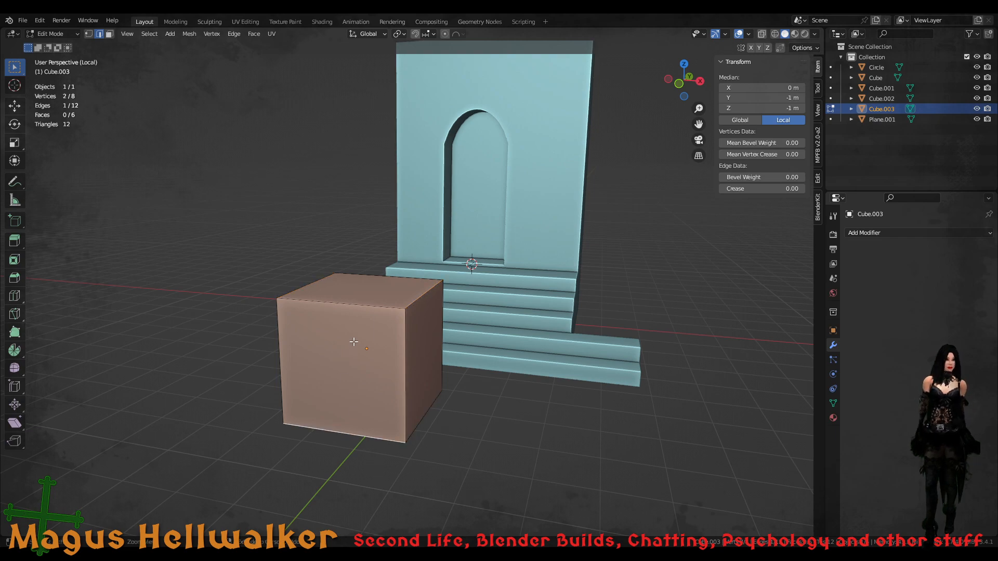
- Try a centred vertical and a near-centre horizontal loop cut around the cube, and undo both
key(ctrl+r)
click(351, 309)
right_click(351, 308)
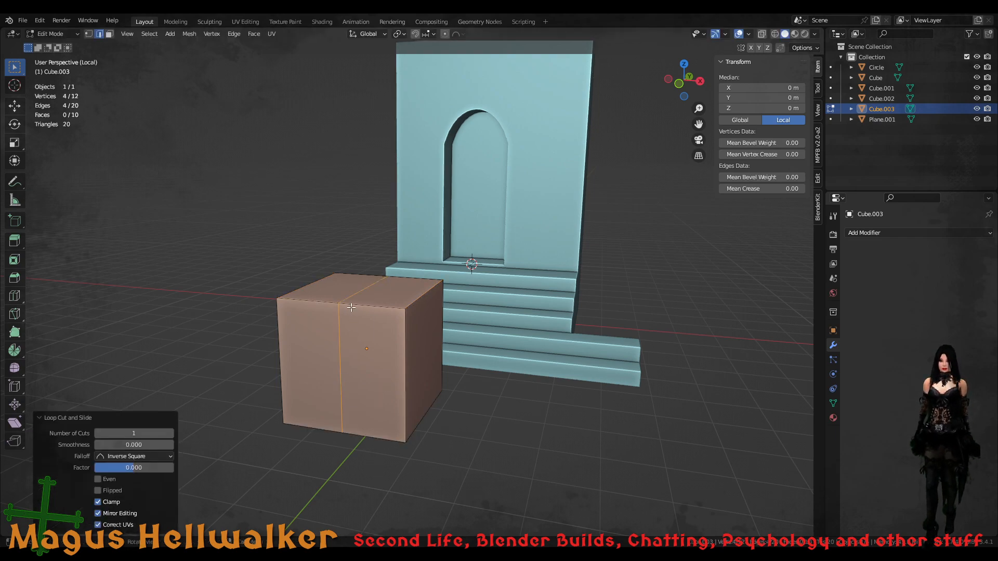
key(ctrl+r)
click(401, 386)
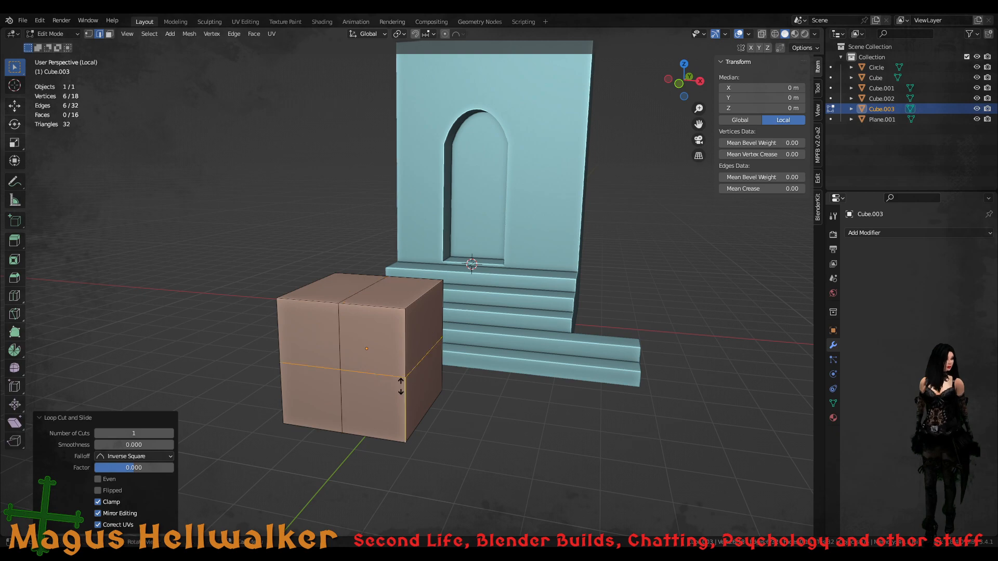
click(403, 389)
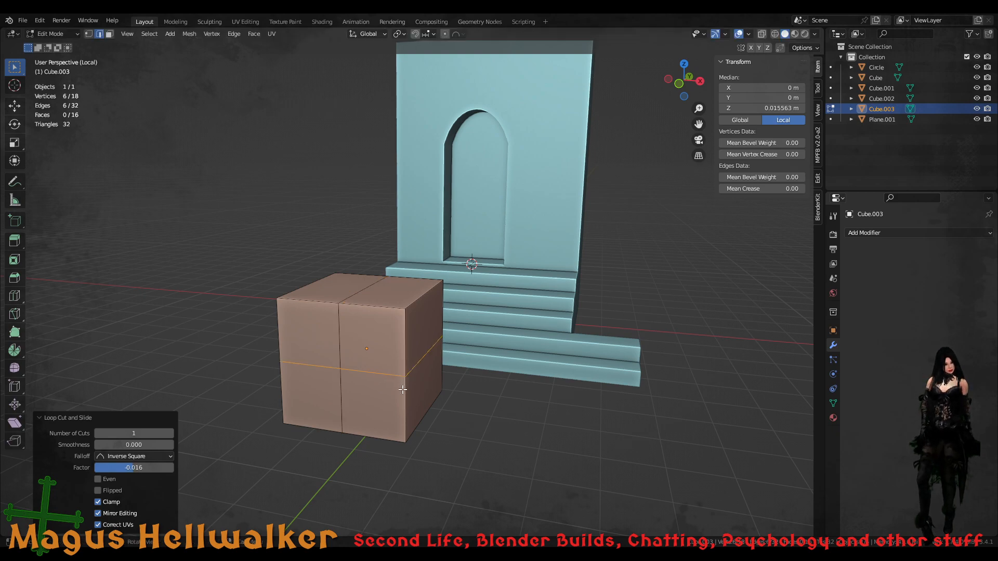
key(ctrl+z)
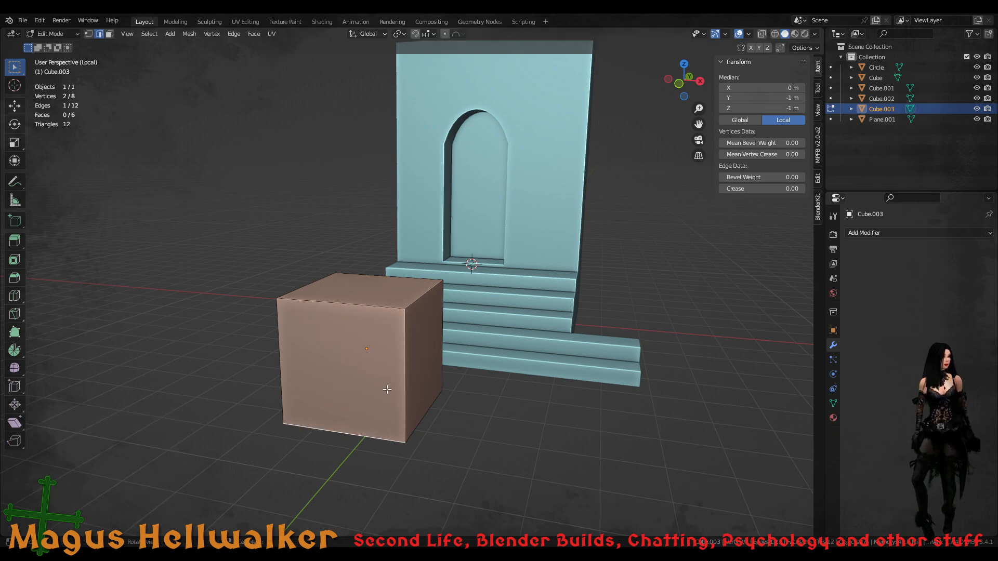
- Add a centred vertical and a centred horizontal loop cut around the cube, dividing its front face into quarters
key(ctrl+r)
click(345, 315)
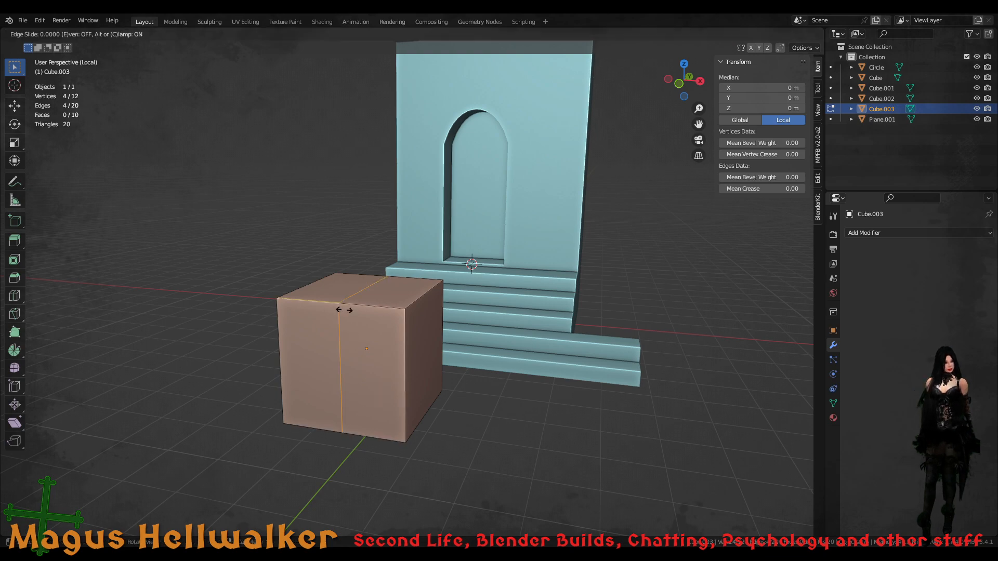
right_click(394, 393)
key(ctrl+r)
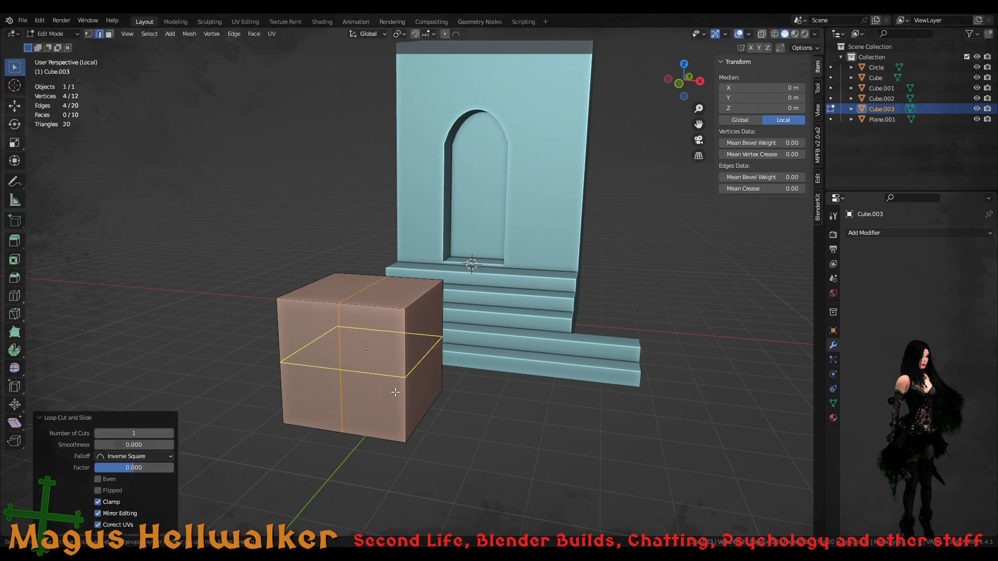
click(394, 392)
right_click(395, 393)
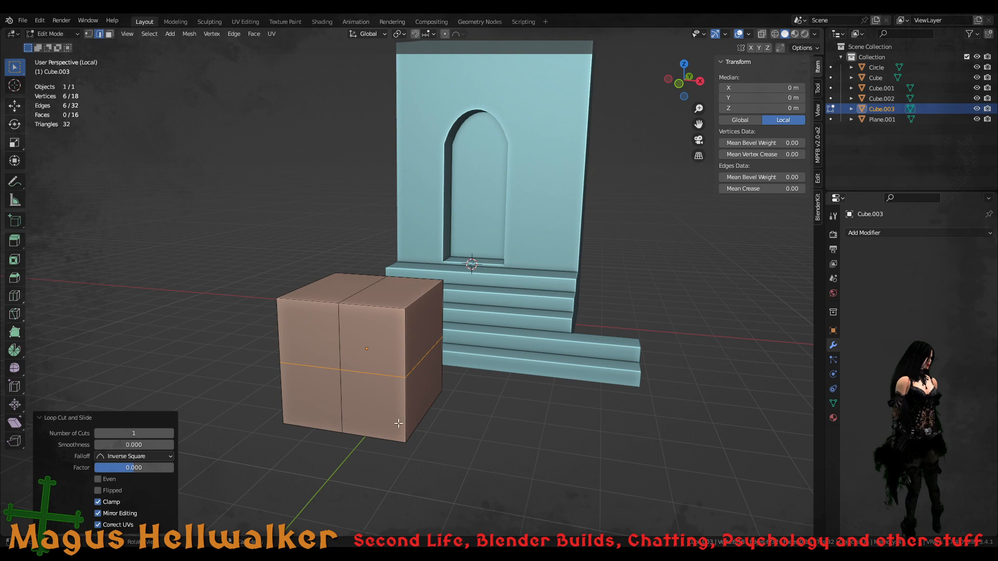
- Bevel the cube's four front-to-back corner edges with a 0.74 m width and two segments to form a cross
middle_drag(395, 393, 401, 317)
click(309, 284)
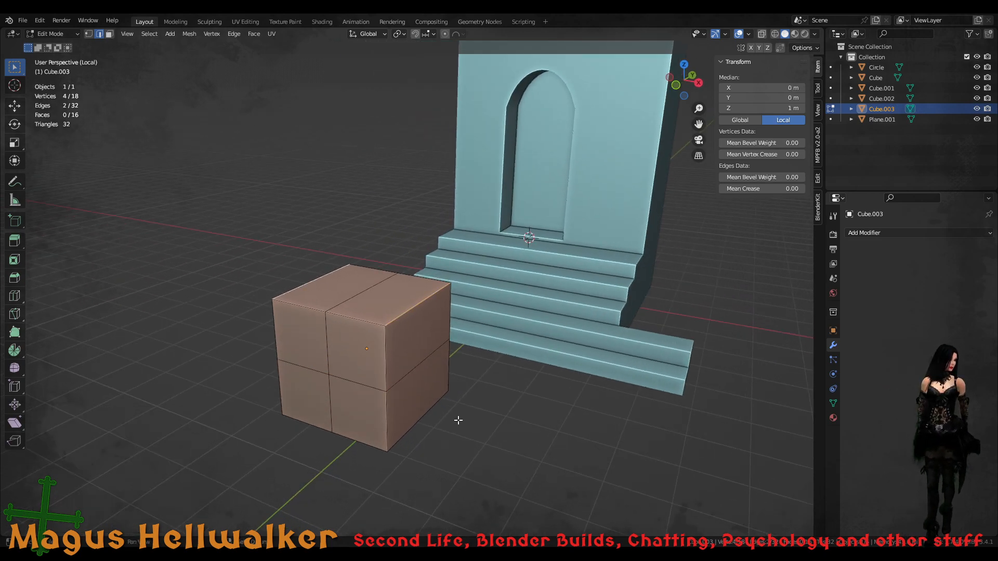
shift+click(416, 422)
middle_drag(383, 435, 359, 426)
shift+click(464, 412)
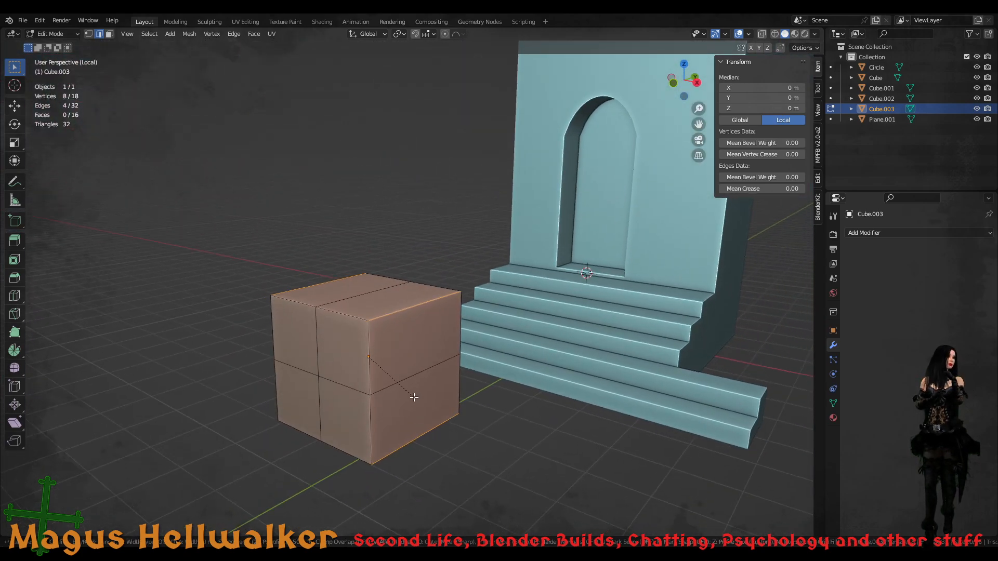
key(ctrl+b)
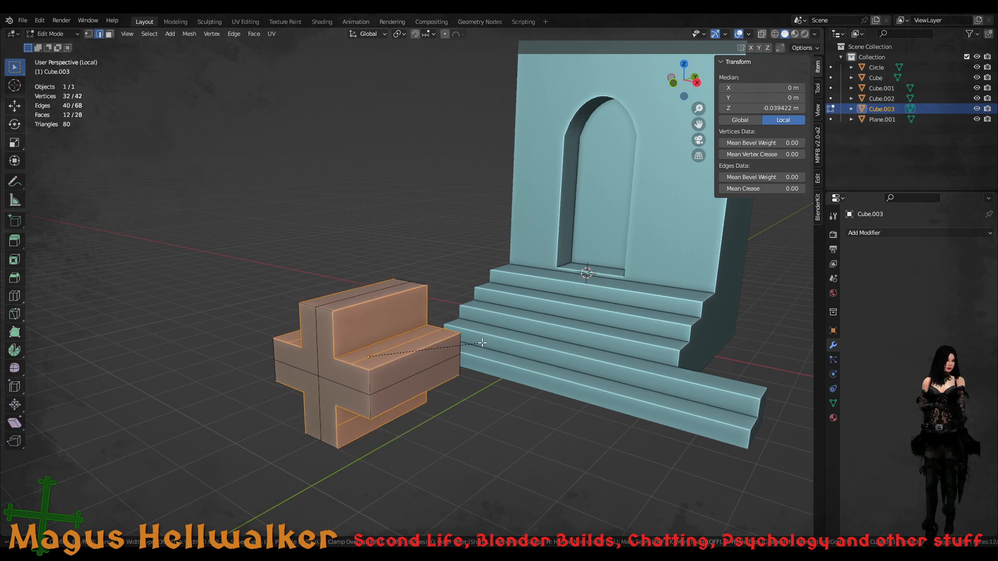
key(Escape)
key(KP_1)
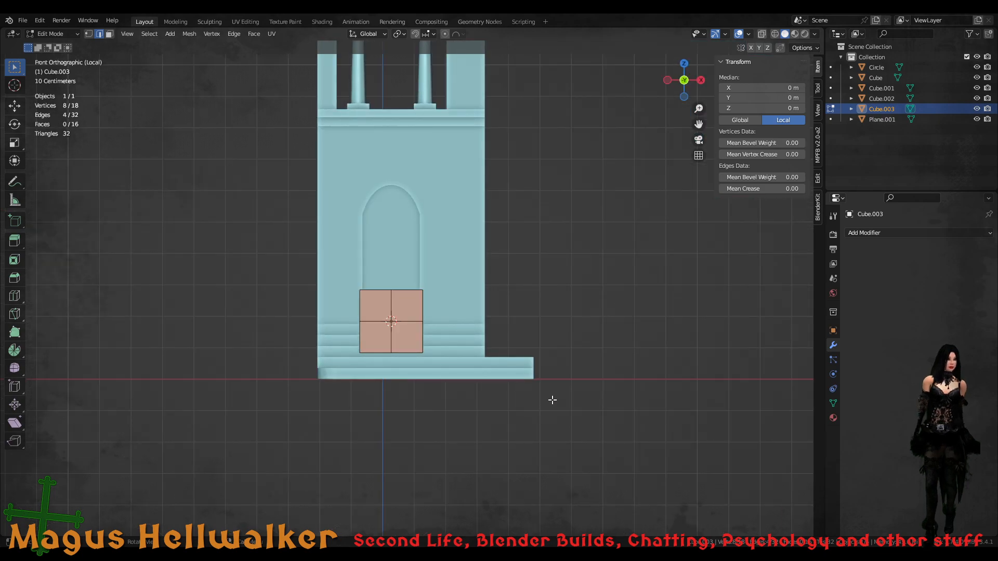
scroll(384, 359, up, 6)
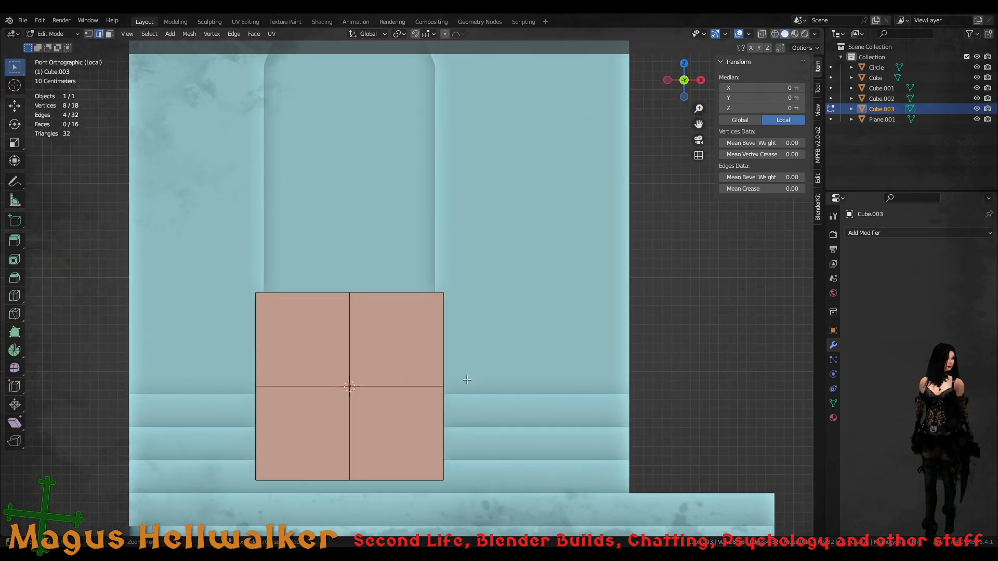
key(ctrl+b)
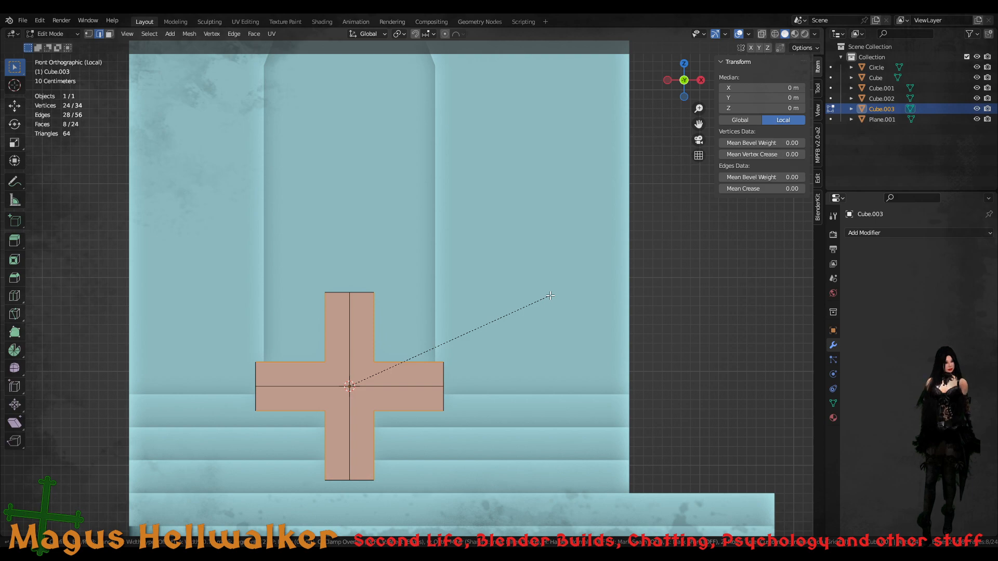
click(550, 295)
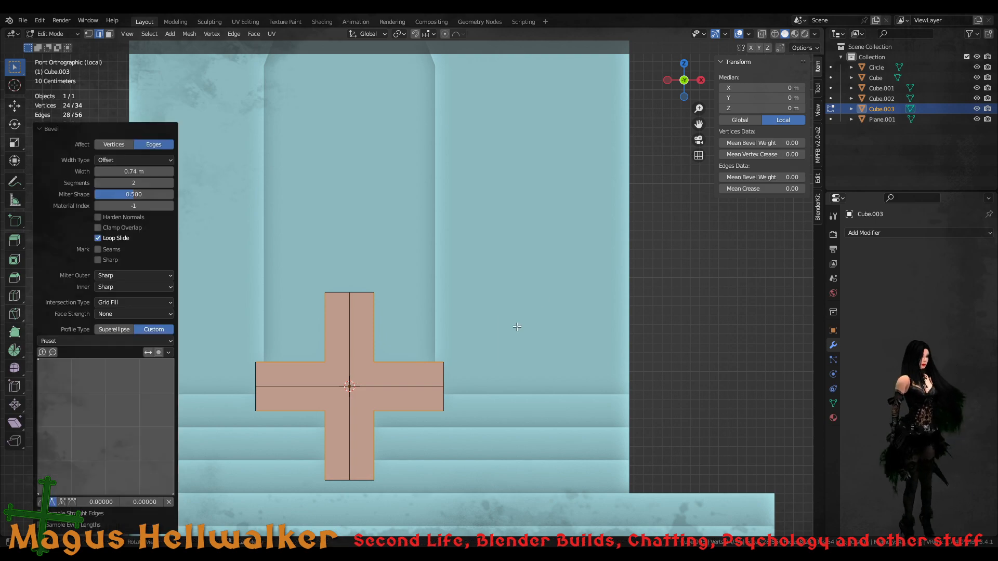
- Add three evenly spaced loop cuts around the cross, dividing its depth into four sections
middle_drag(517, 331, 444, 372)
key(KP_Decimal)
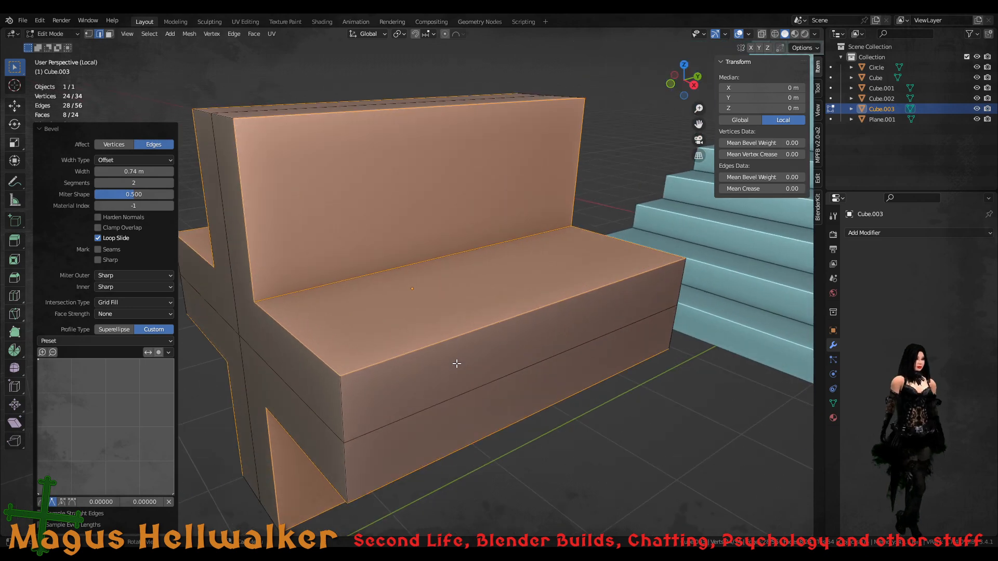
scroll(452, 365, down, 3)
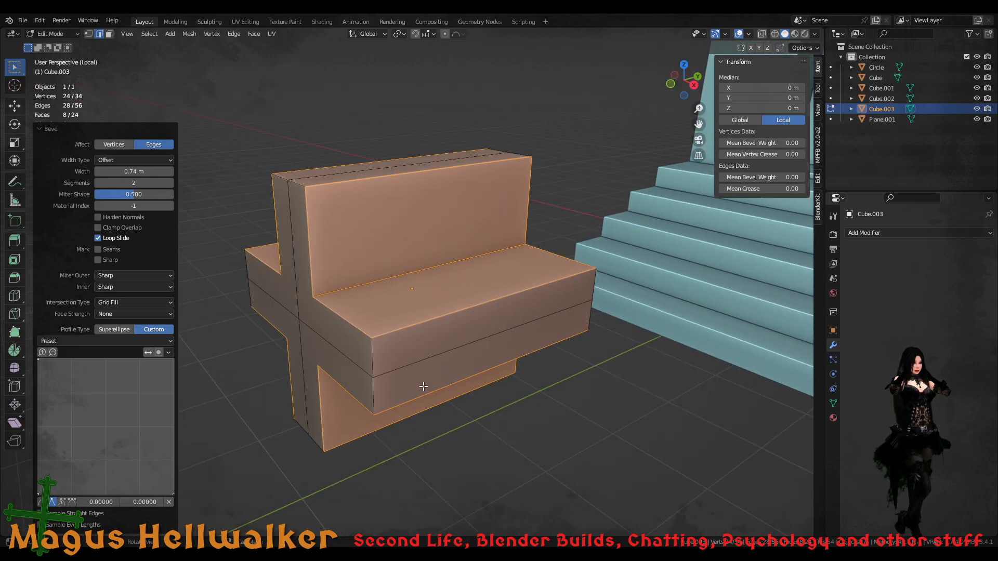
middle_drag(423, 386, 479, 321)
click(478, 321)
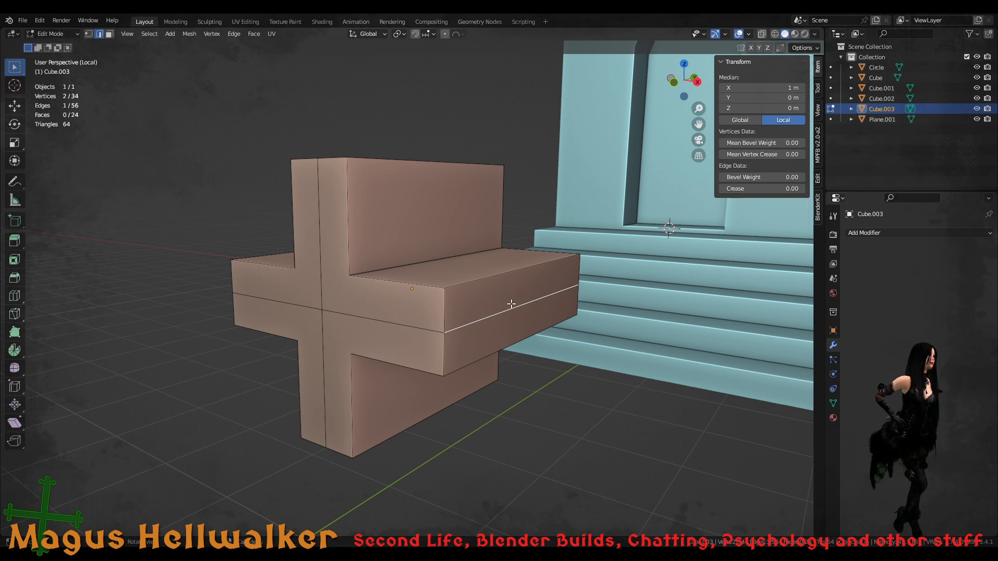
key(ctrl+r)
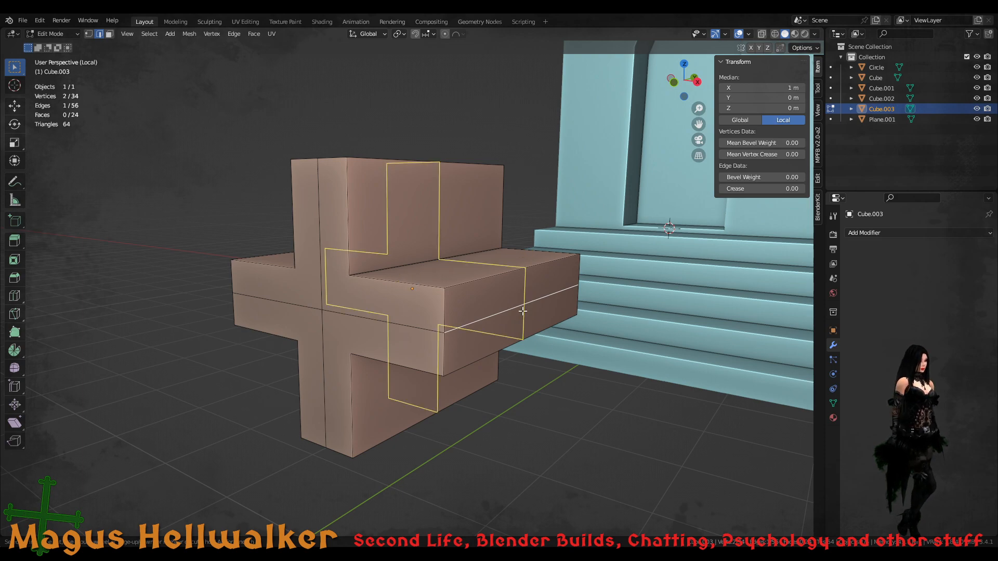
scroll(499, 311, up, 2)
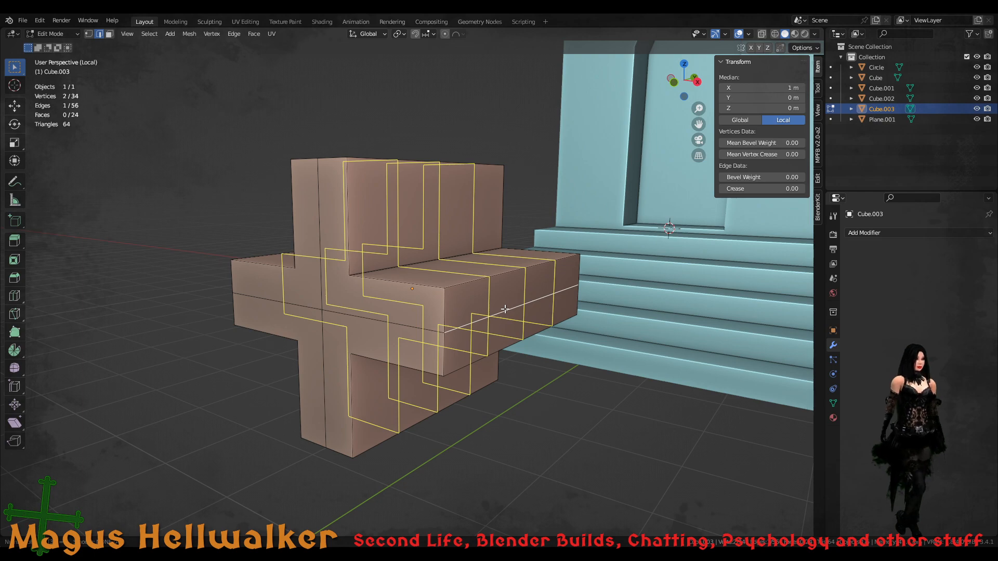
click(500, 312)
right_click(500, 312)
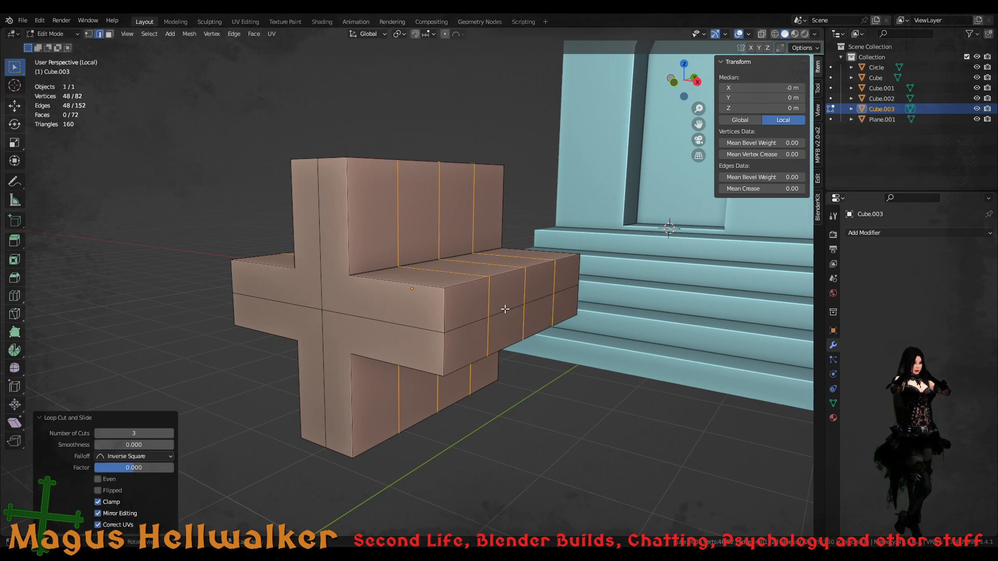
- Add two evenly spaced lengthwise loop cuts to both the upper and lower half of the positive-X arm's end face
mouse_move(500, 312)
middle_down()
mouse_move(481, 329)
mouse_move(436, 324)
mouse_move(508, 313)
middle_up()
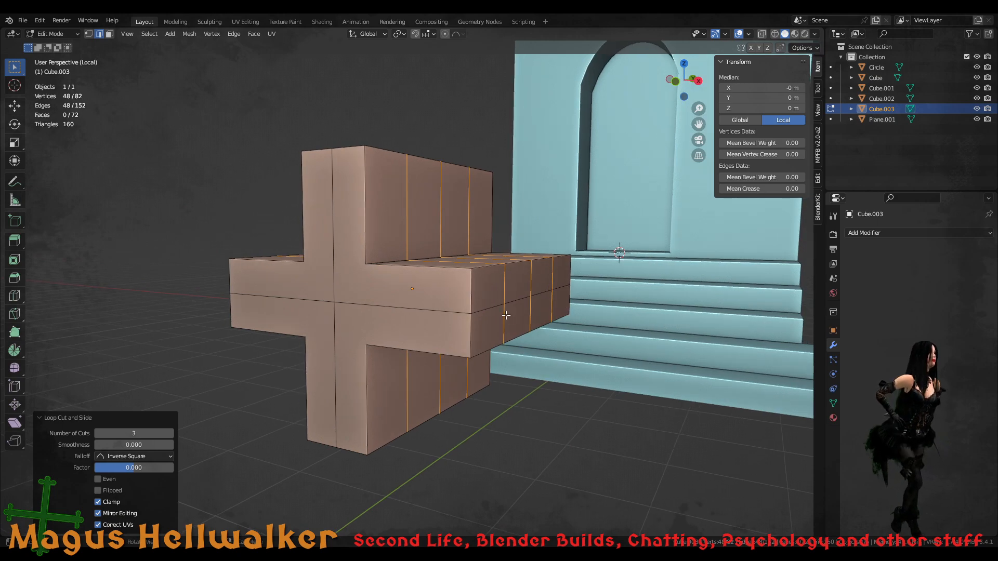
middle_drag(506, 315, 527, 302)
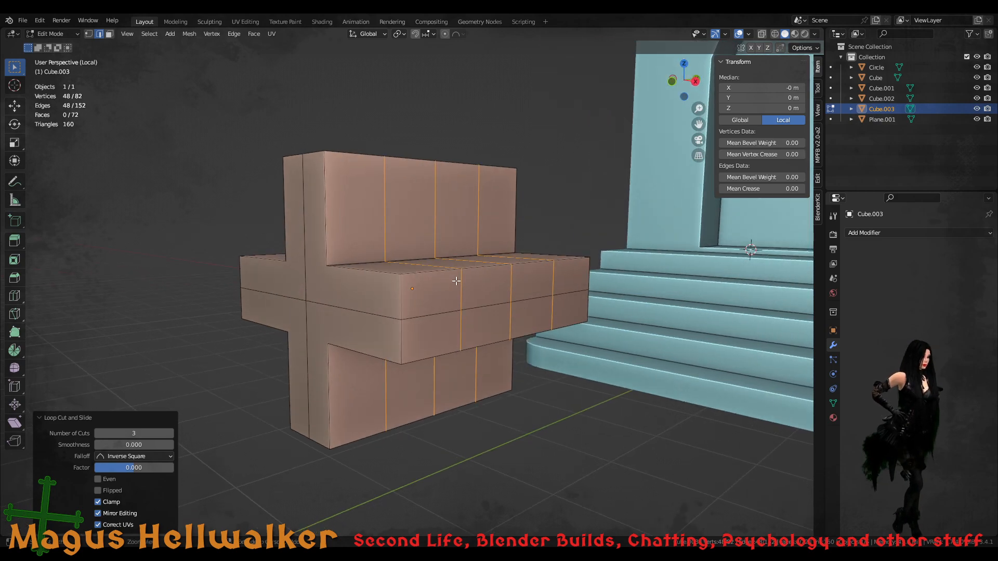
key(ctrl+r)
scroll(458, 299, up, 1)
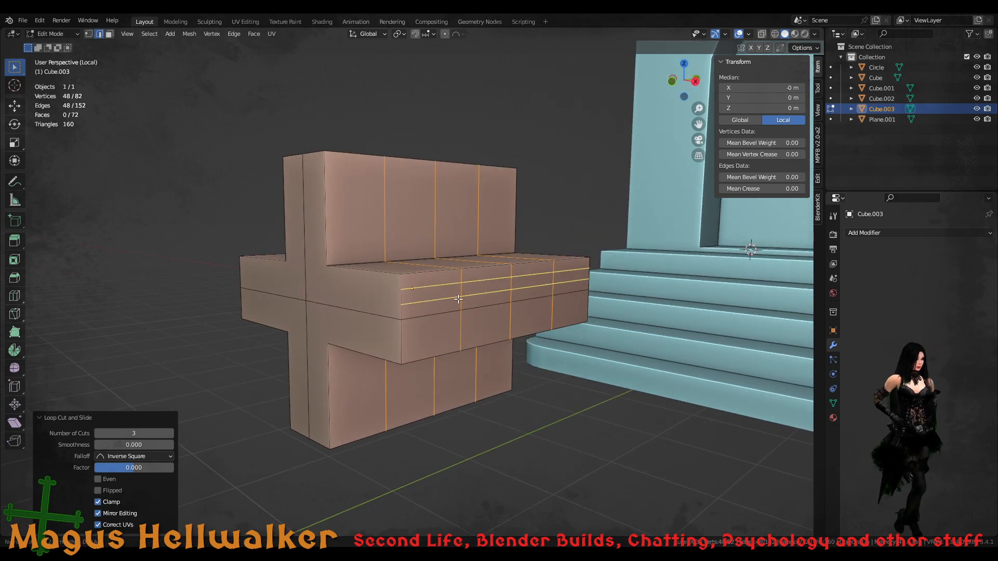
click(457, 299)
right_click(458, 299)
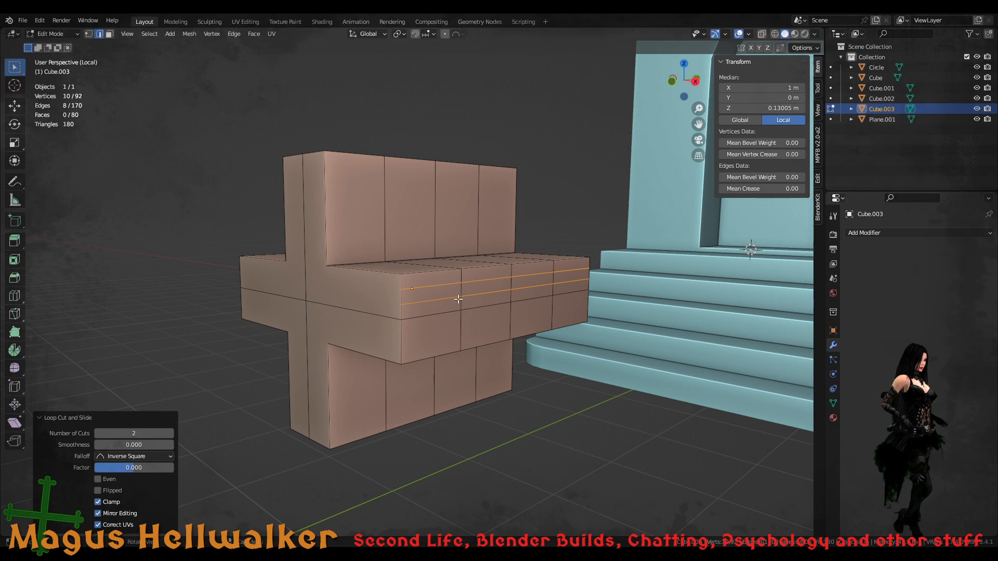
key(ctrl+r)
scroll(455, 338, up, 1)
click(455, 337)
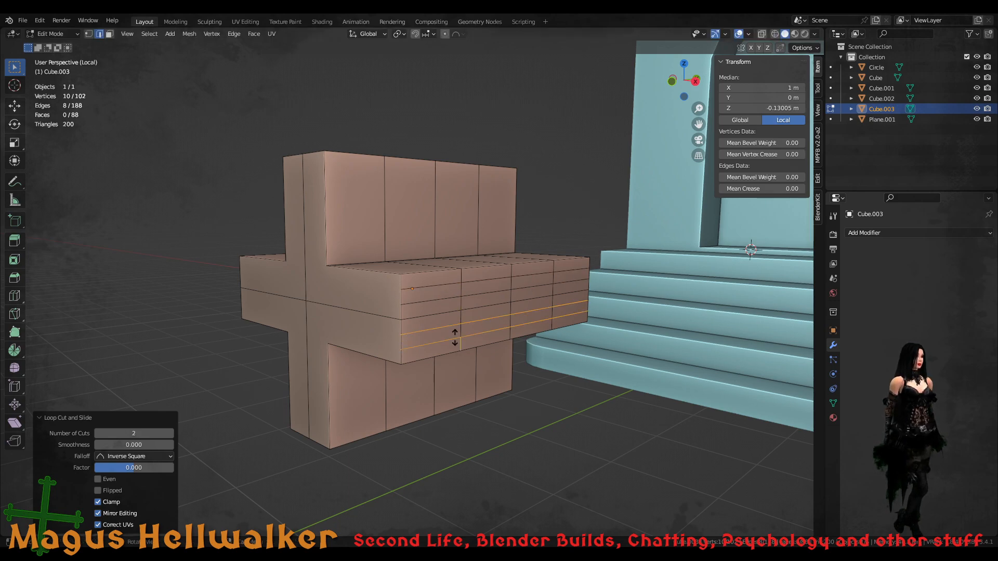
right_click(456, 338)
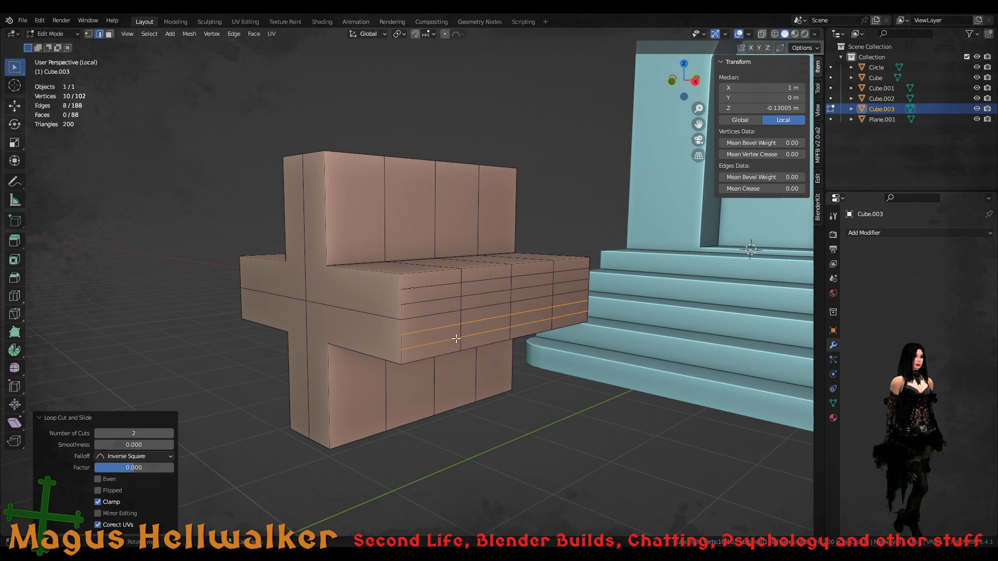
- Try a single lengthwise loop cut in the positive-X half of the upper arm's top face, and undo it
middle_drag(371, 356, 410, 394)
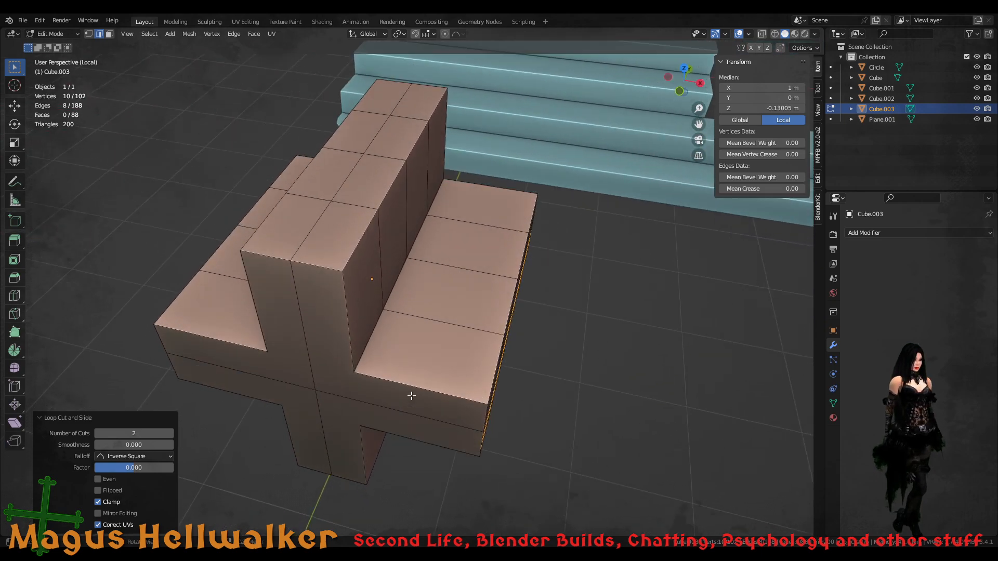
key(ctrl+r)
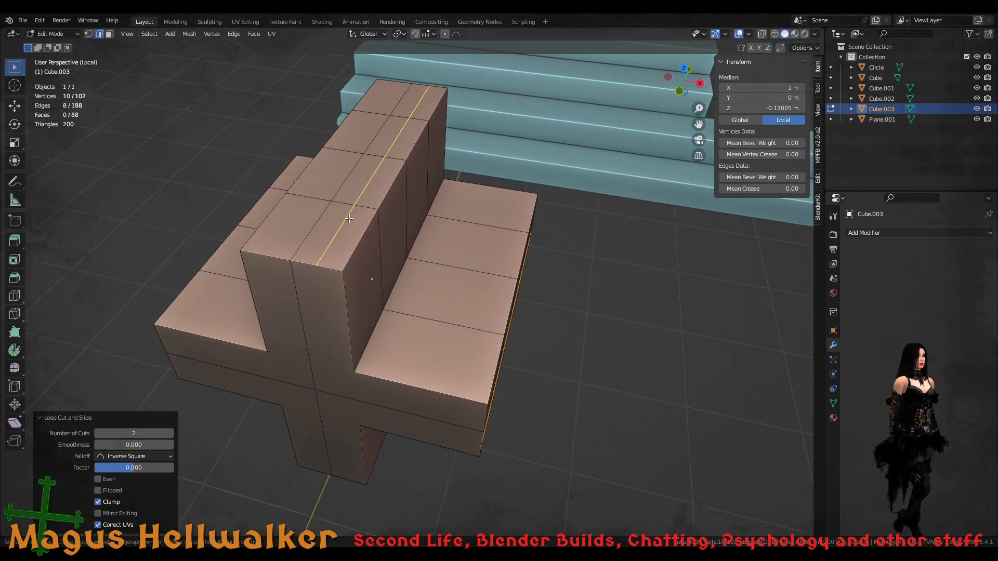
click(352, 212)
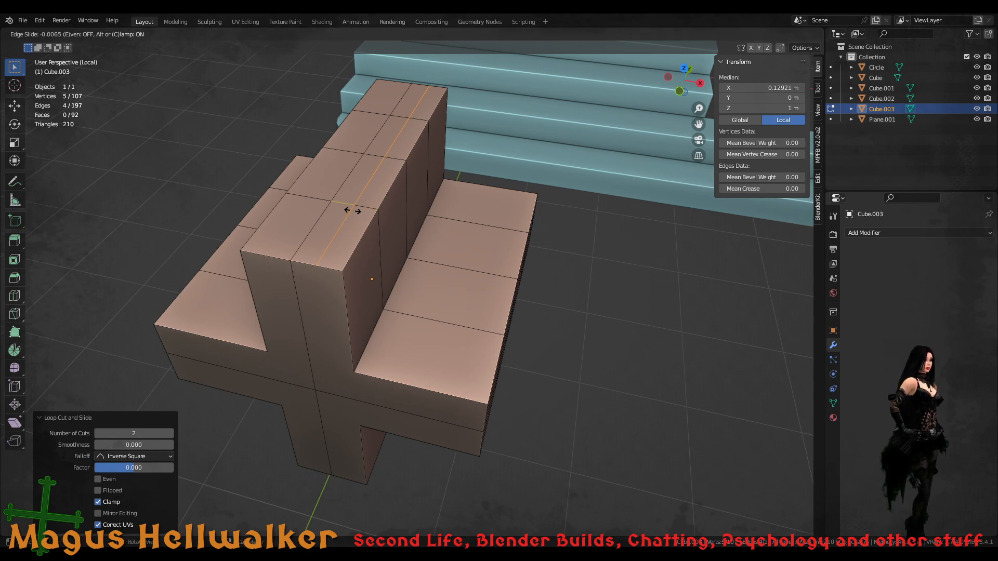
click(353, 212)
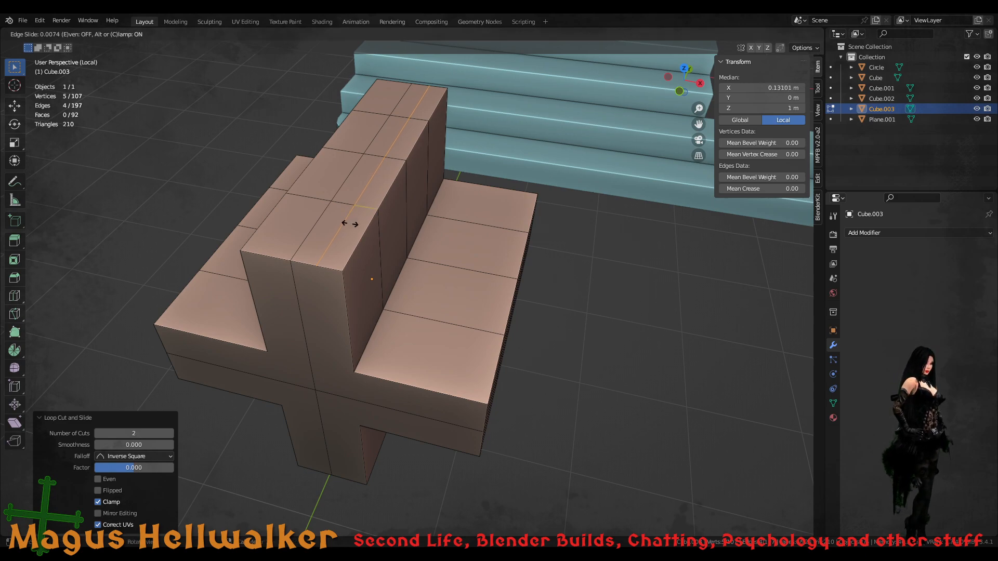
key(ctrl+z)
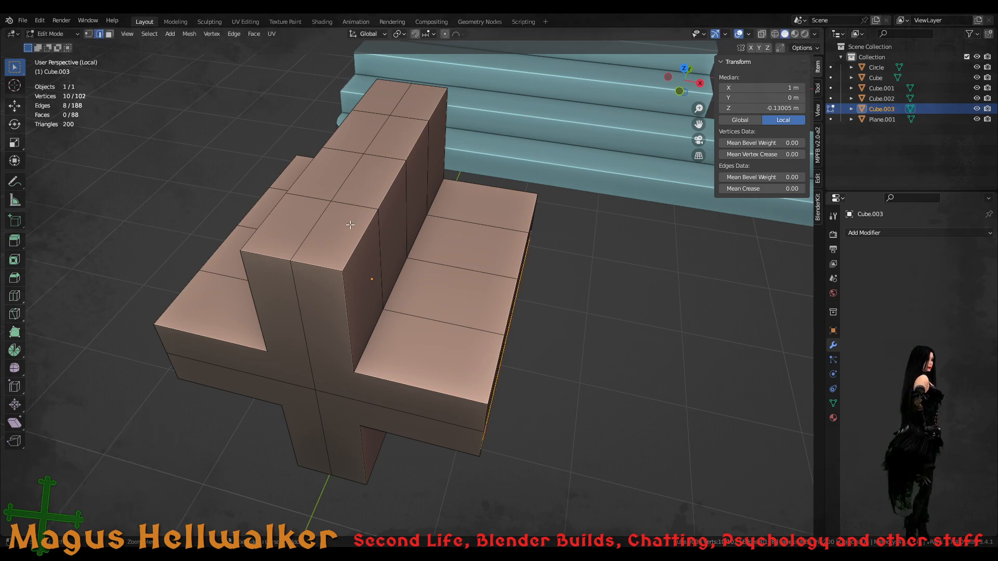
- Add two evenly spaced lengthwise loop cuts to each half of the upper arm's top face
key(ctrl+r)
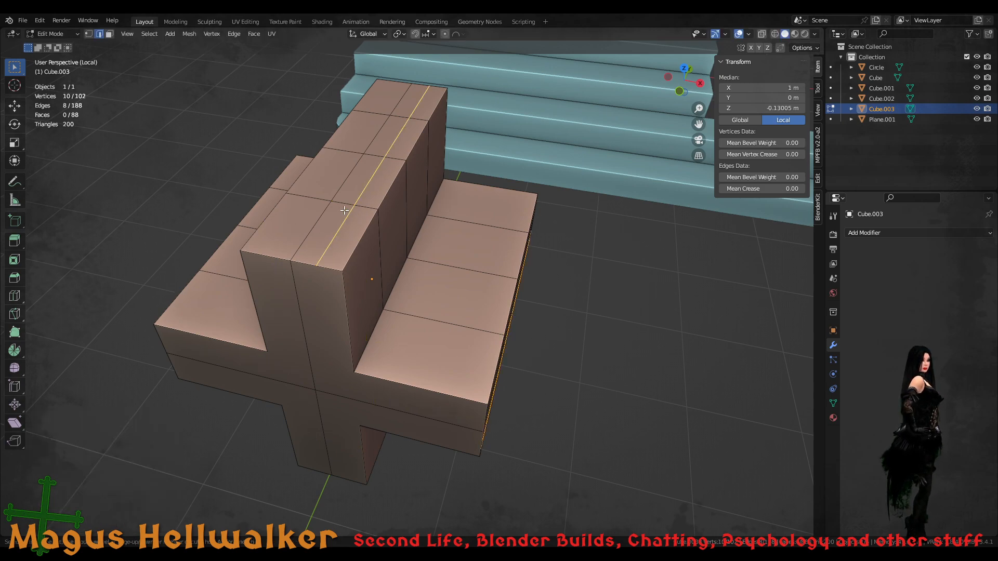
scroll(345, 210, up, 1)
click(344, 210)
right_click(345, 211)
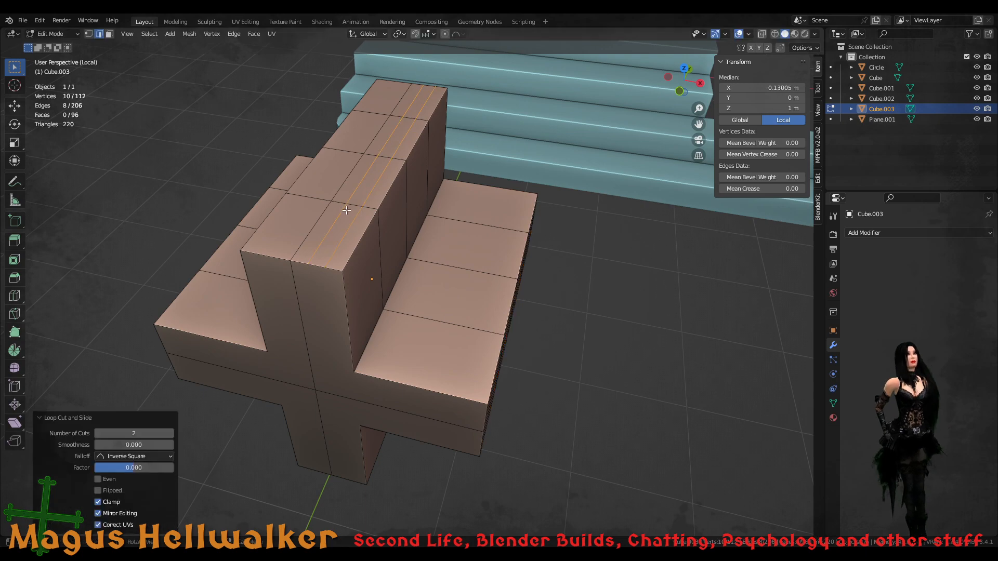
key(ctrl+r)
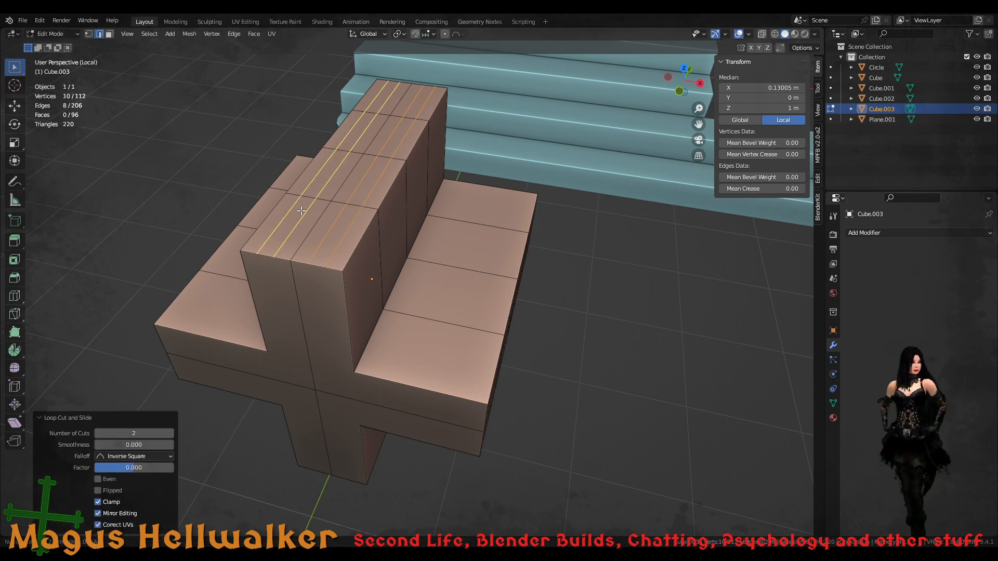
click(301, 211)
right_click(301, 211)
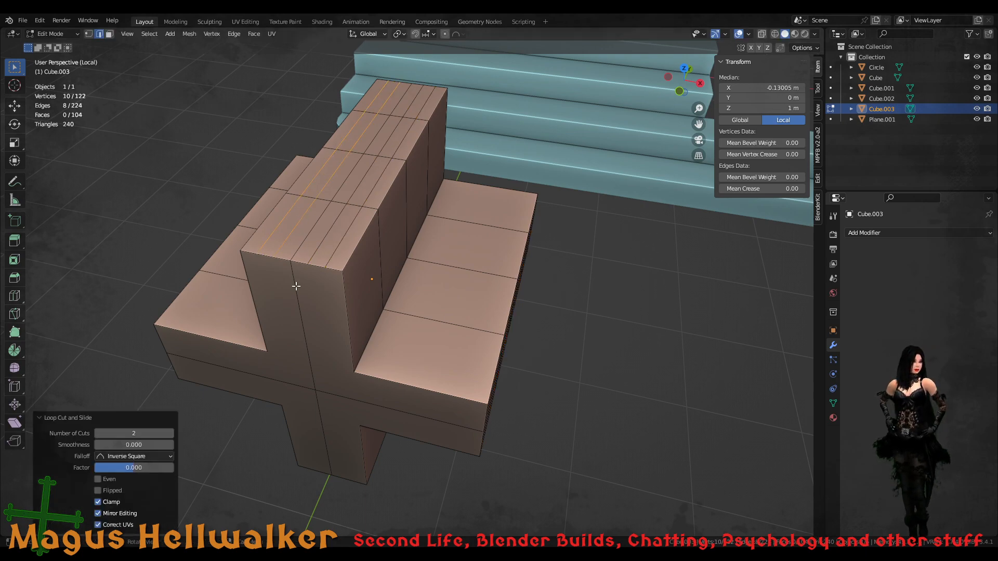
- Try a single lengthwise loop cut in the upper half of the negative-X arm's end face, and undo it
middle_drag(296, 286, 385, 265)
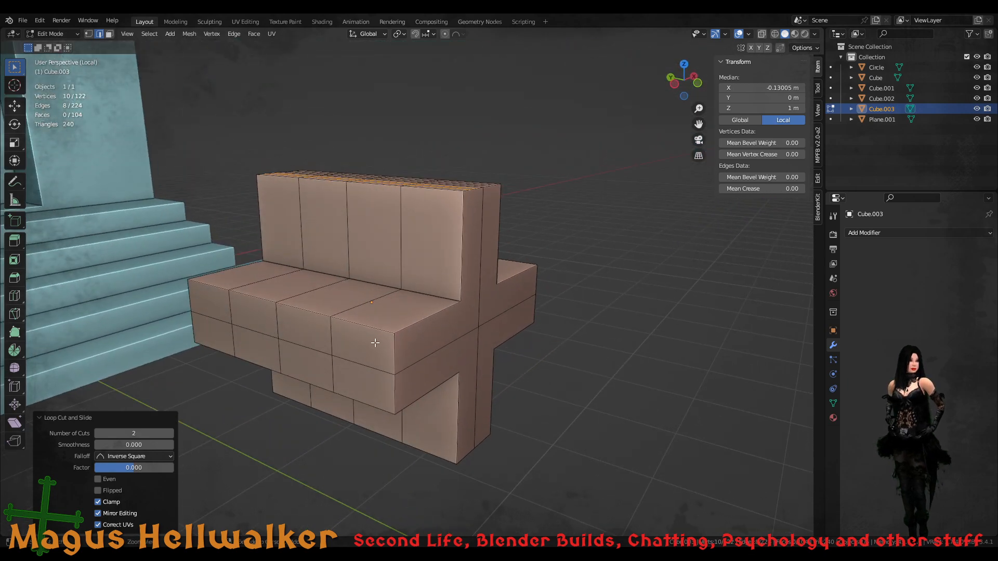
key(ctrl+r)
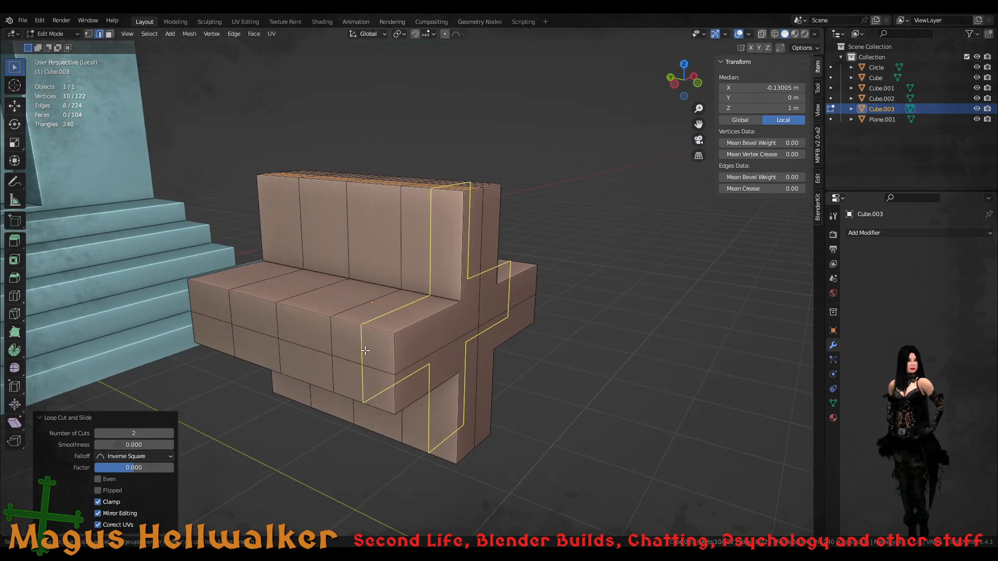
click(331, 334)
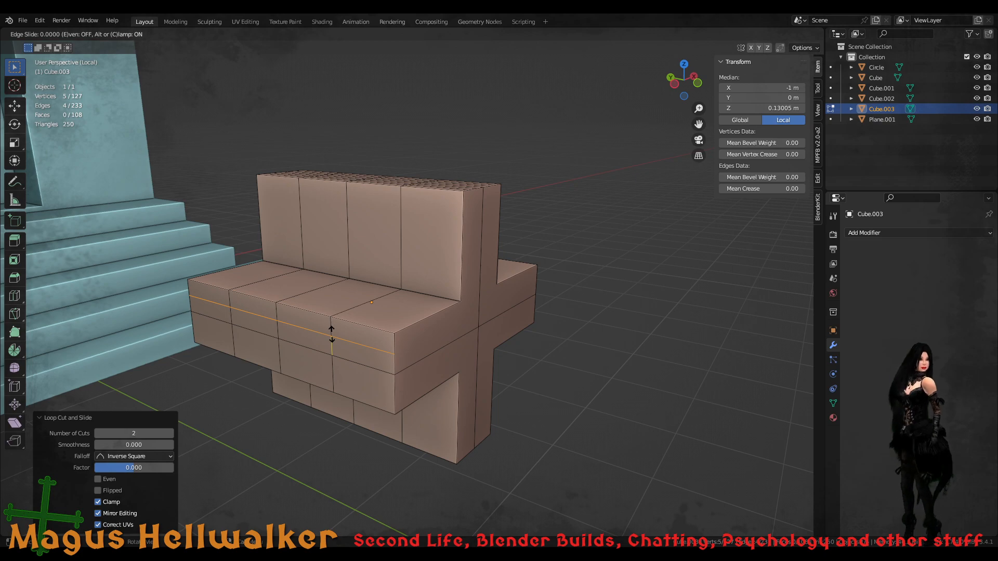
right_click(331, 334)
key(ctrl+z)
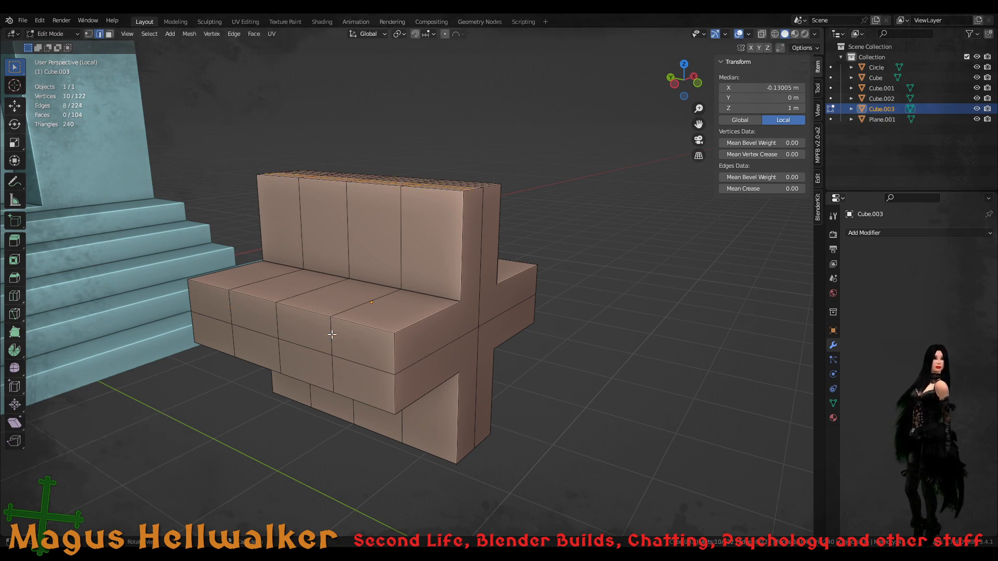
- Add two evenly spaced lengthwise loop cuts to both the upper and lower half of the negative-X arm's end face
key(ctrl+r)
scroll(331, 334, up, 1)
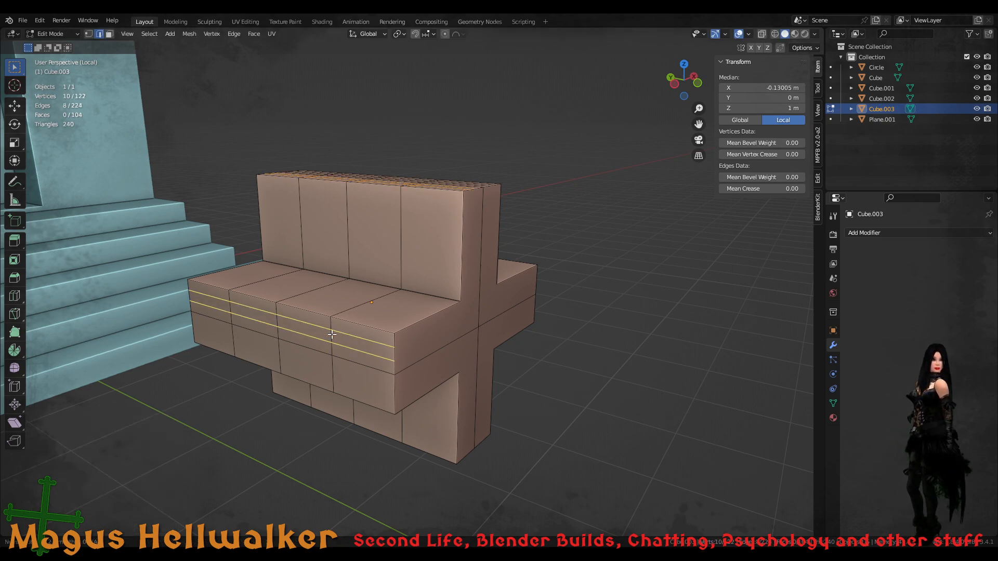
click(331, 334)
right_click(331, 334)
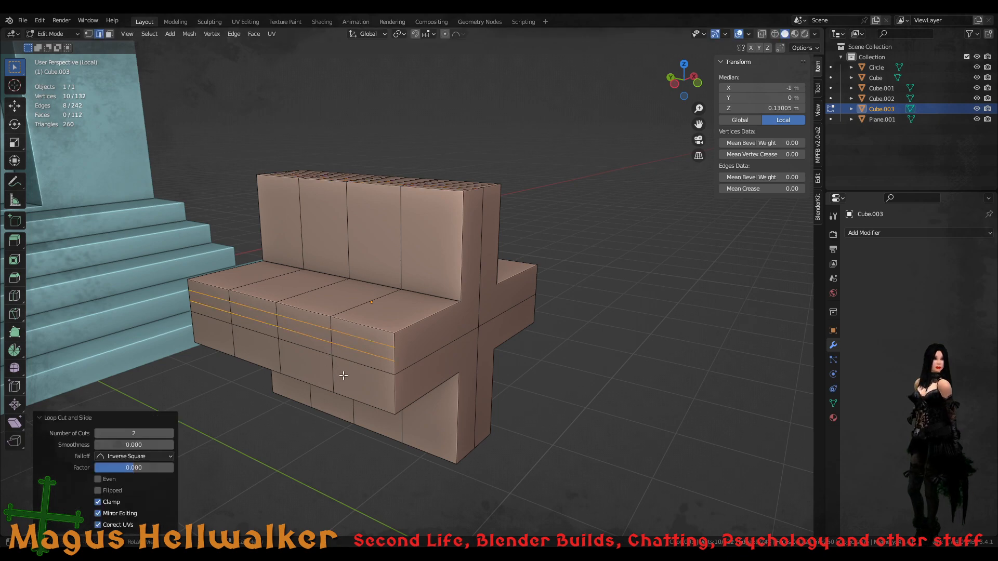
key(ctrl+r)
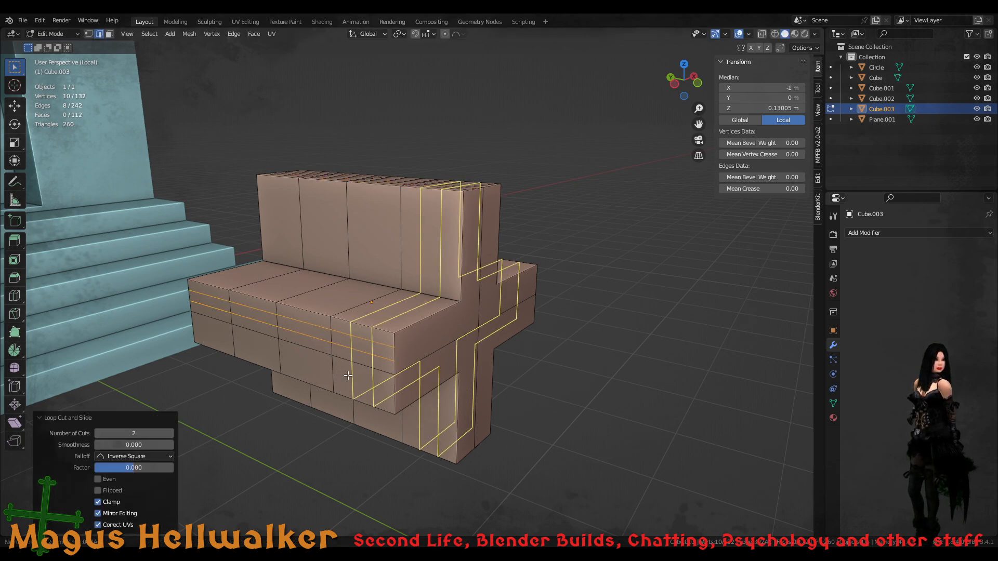
click(338, 378)
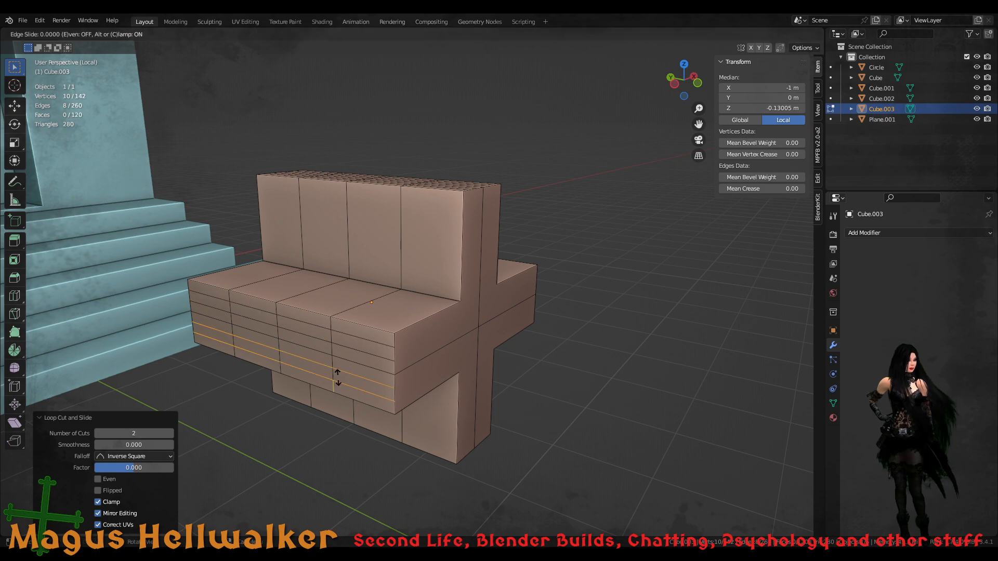
right_click(339, 378)
- Add two evenly spaced lengthwise loop cuts to each half of the lower arm's bottom face
middle_drag(338, 378, 334, 280)
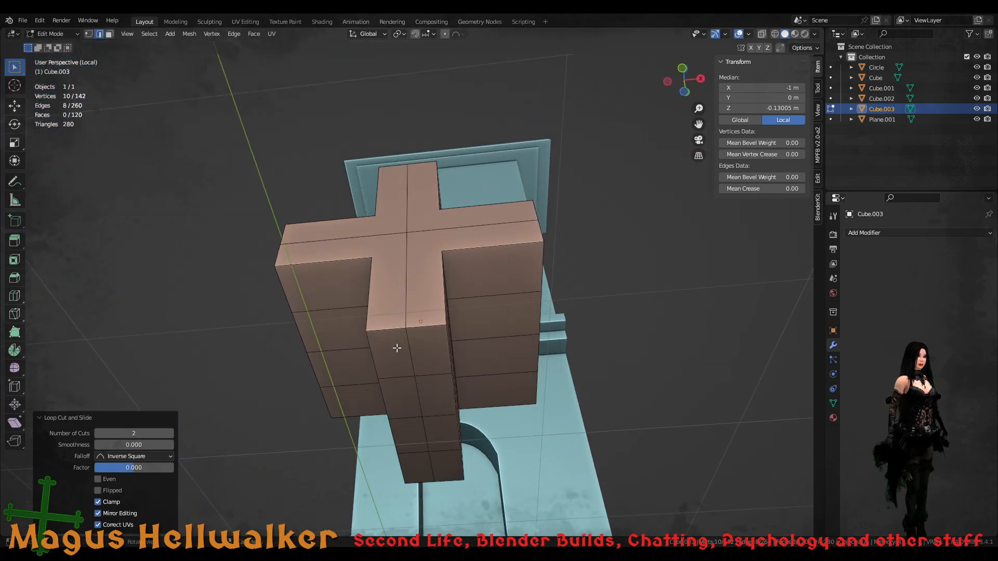
key(ctrl+r)
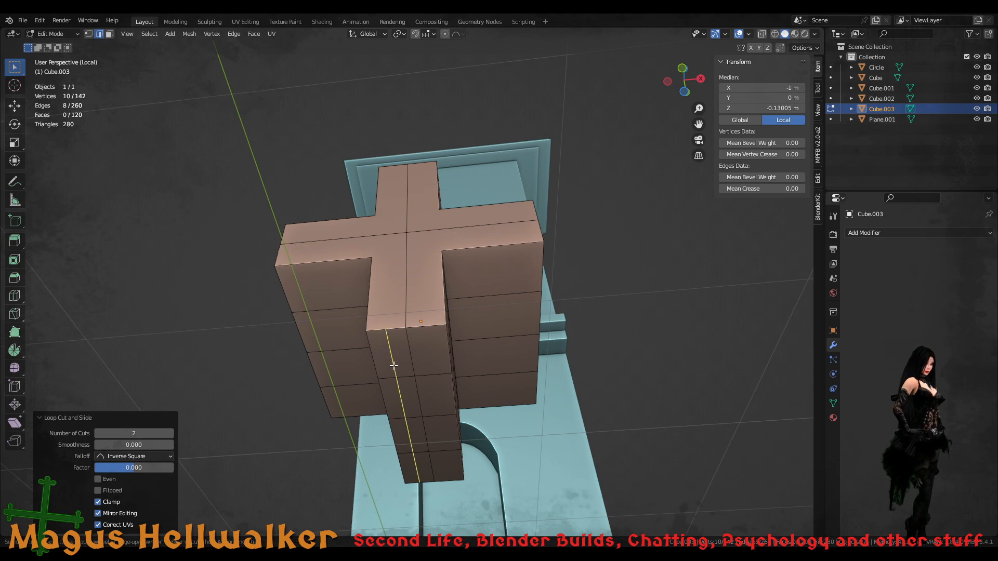
scroll(393, 370, up, 1)
click(393, 370)
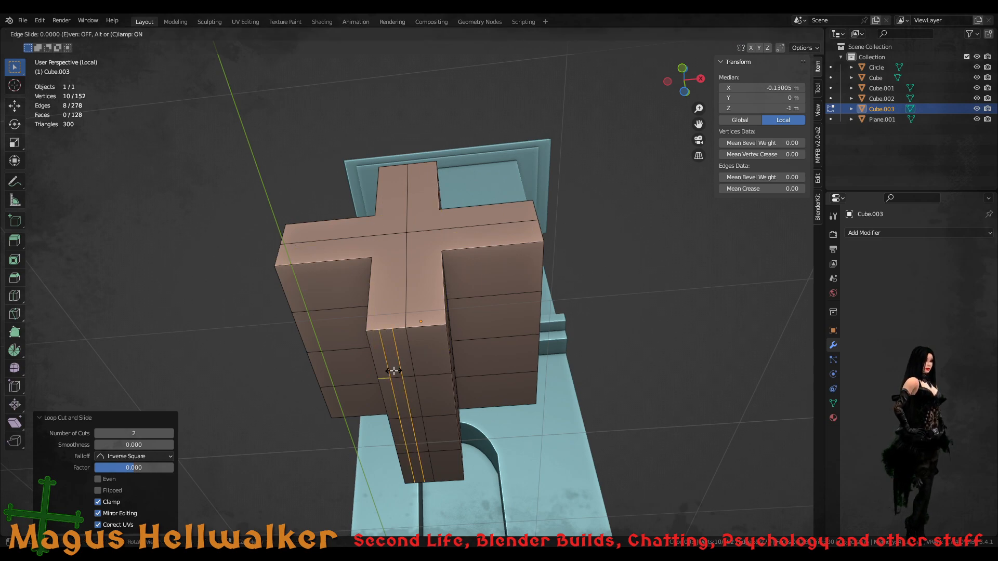
right_click(393, 370)
key(ctrl+r)
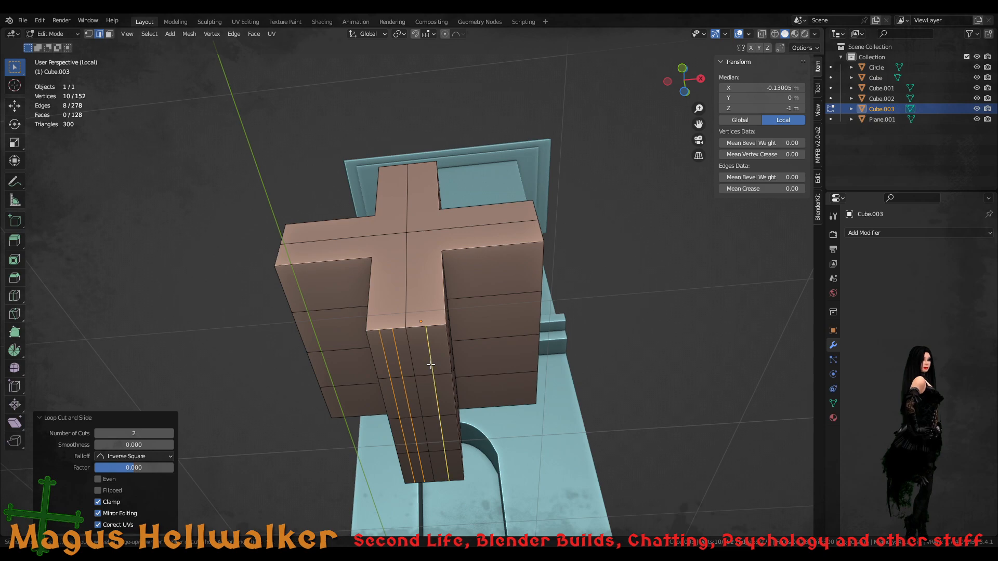
scroll(431, 365, up, 1)
click(430, 364)
right_click(430, 365)
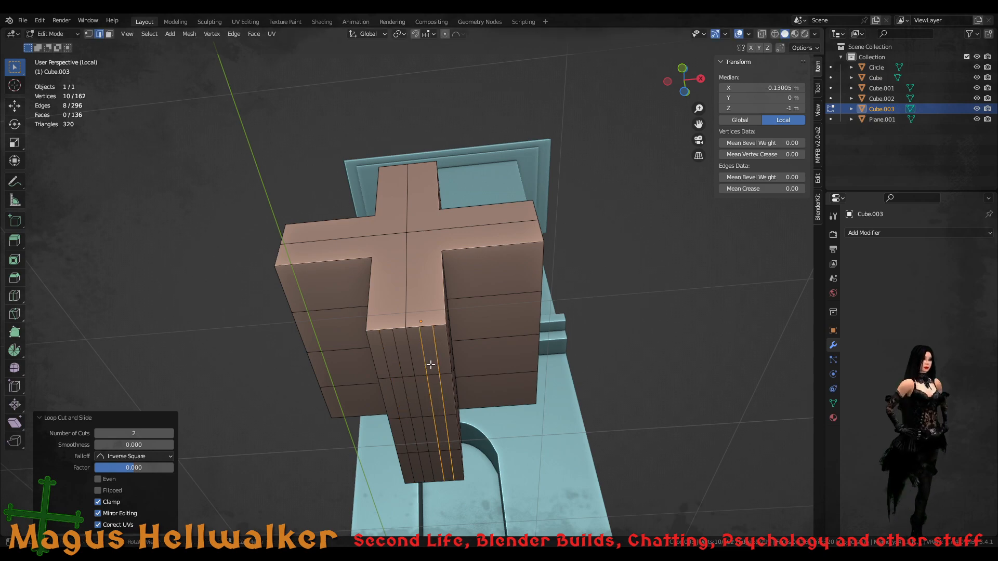
- Select the cross's vertical centre edge loop and deselect its two edges on the front face
mouse_move(430, 365)
middle_down()
mouse_move(425, 330)
mouse_move(423, 362)
middle_up()
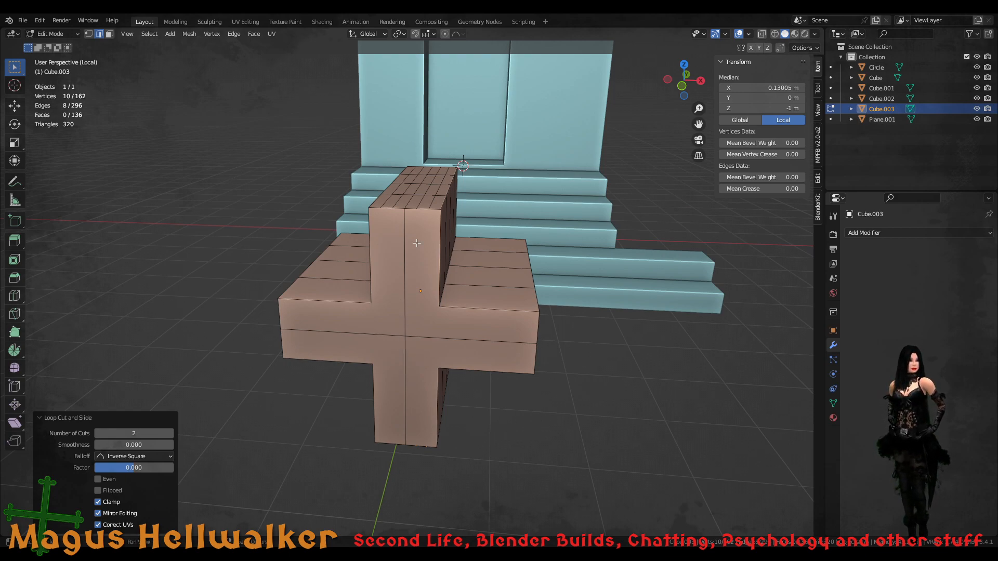
middle_drag(417, 244, 417, 310)
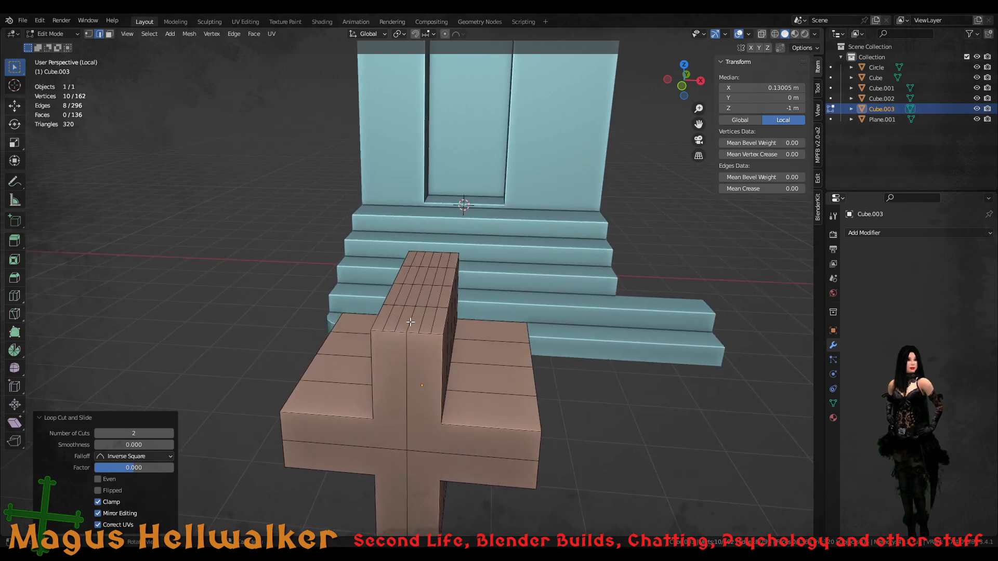
click(411, 322)
alt+click(411, 322)
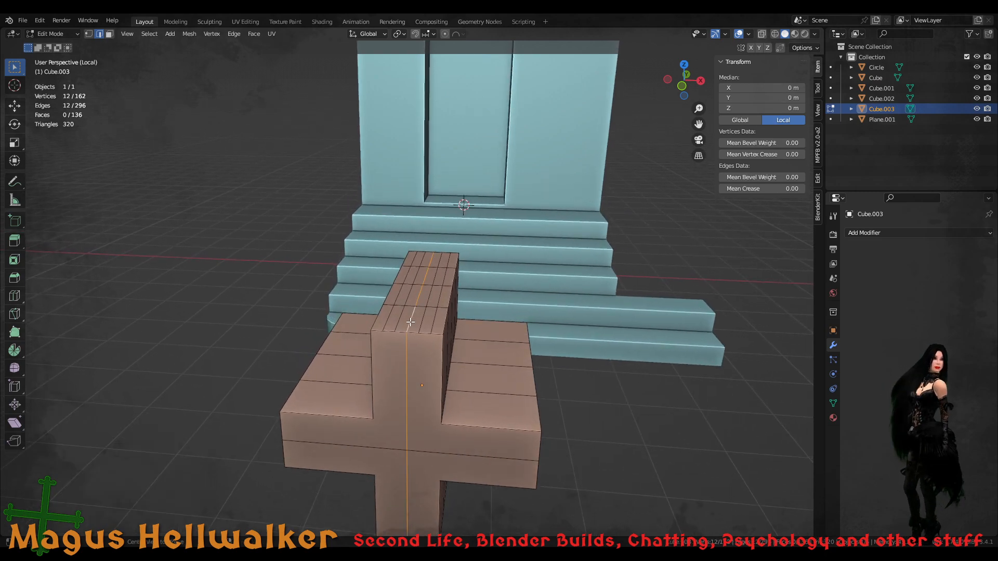
shift+click(408, 362)
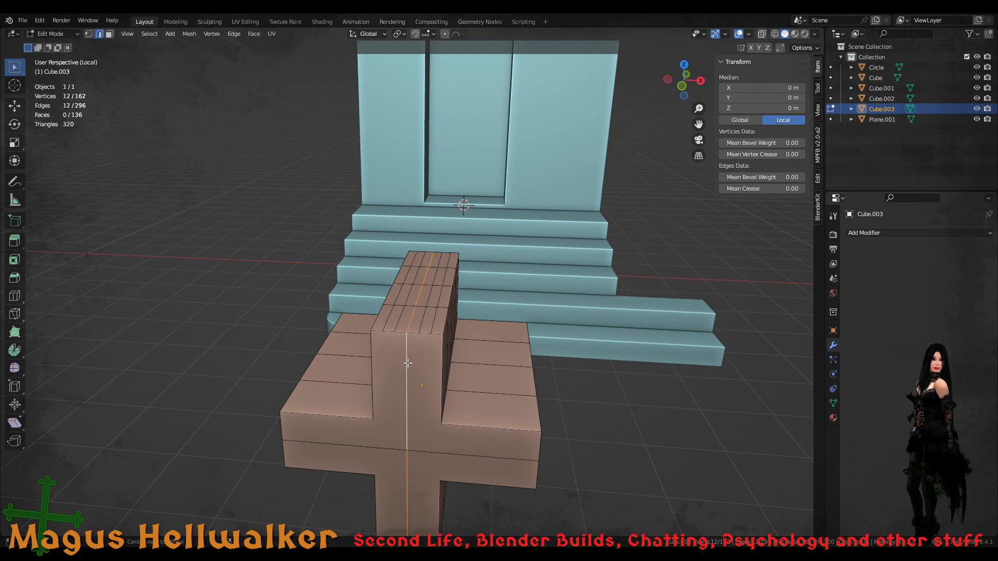
shift+click(407, 366)
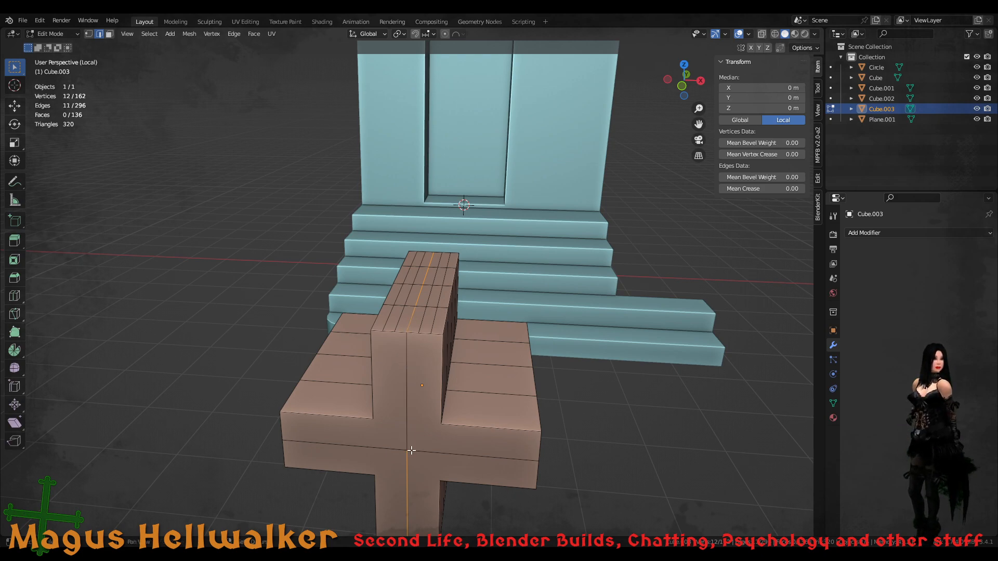
shift+click(408, 477)
- Add the four lengthwise centre edges of the positive-X arm's end face to the selection and deselect the back face's centre edges
middle_drag(455, 455, 445, 402)
shift+click(445, 401)
shift+click(478, 396)
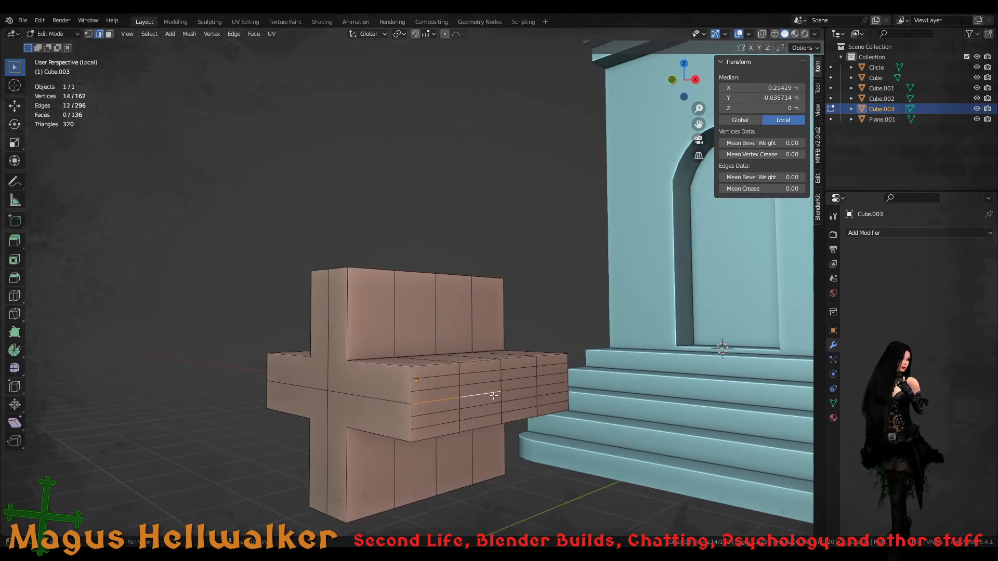
shift+click(518, 389)
shift+click(549, 383)
shift+click(549, 383)
middle_drag(549, 383, 514, 397)
shift+click(513, 434)
- Add the four lengthwise centre edges of the negative-X arm's end face to the selection
middle_drag(514, 441, 395, 381)
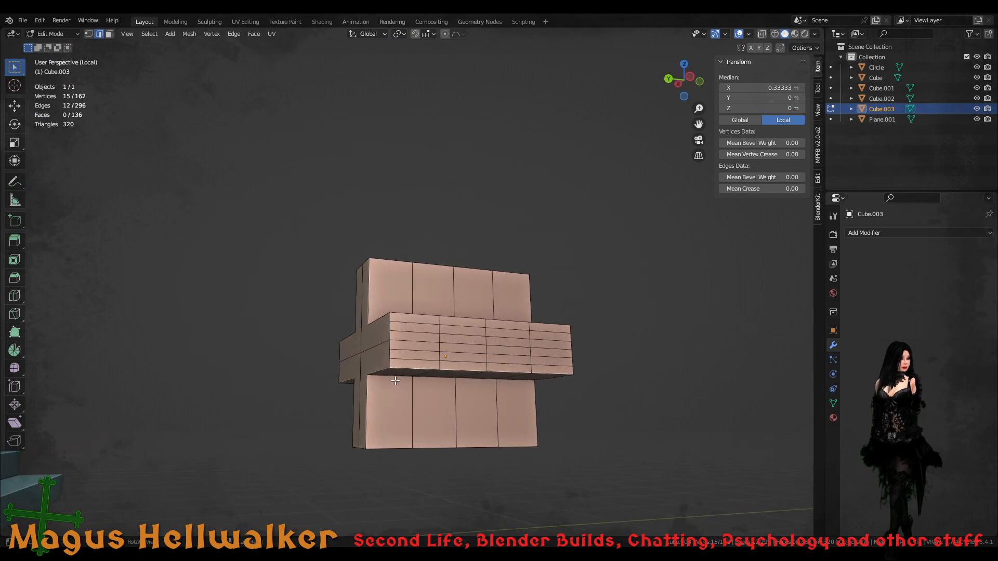
shift+click(422, 342)
shift+click(464, 344)
shift+click(507, 345)
shift+click(547, 347)
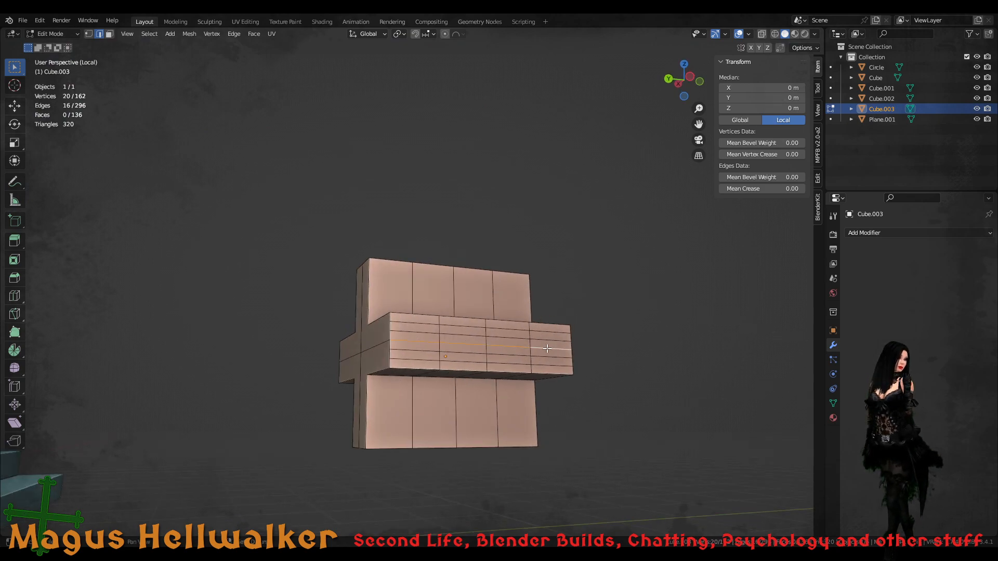
- In front view, set the transform pivot point to Individual Origins and the transform orientation to Normal
middle_drag(547, 347, 722, 341)
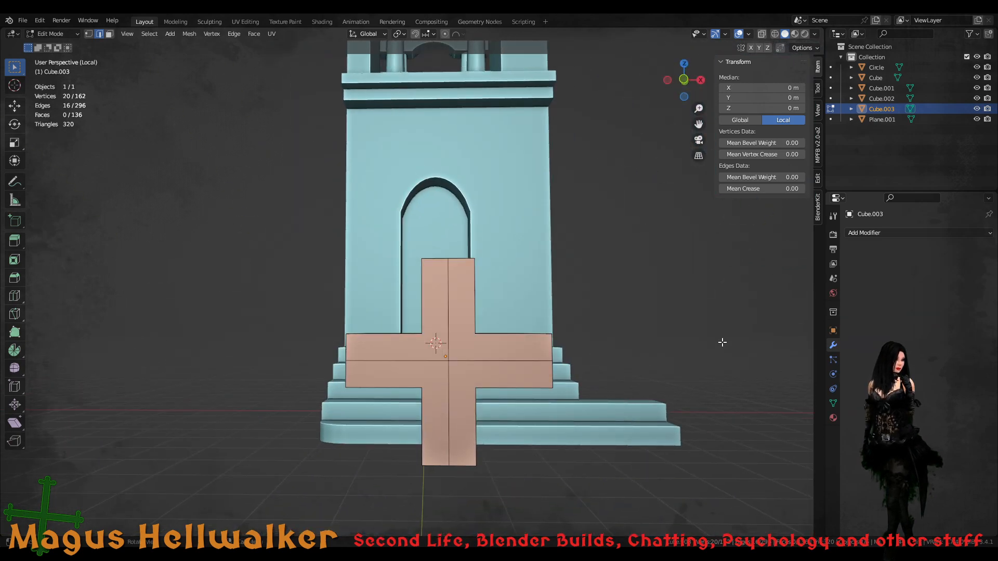
key(KP_1)
scroll(580, 355, up, 4)
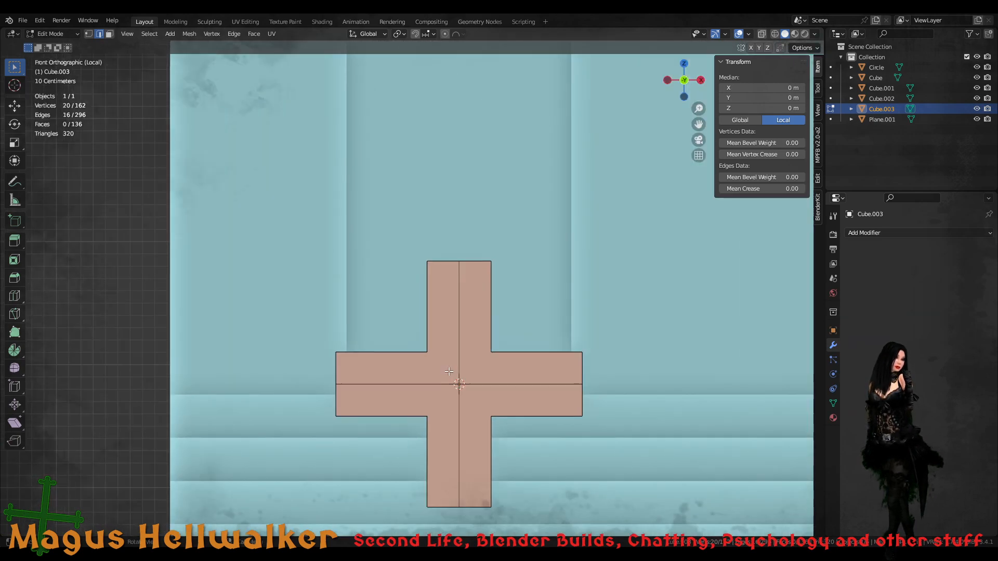
shift+middle_drag(459, 370, 437, 311)
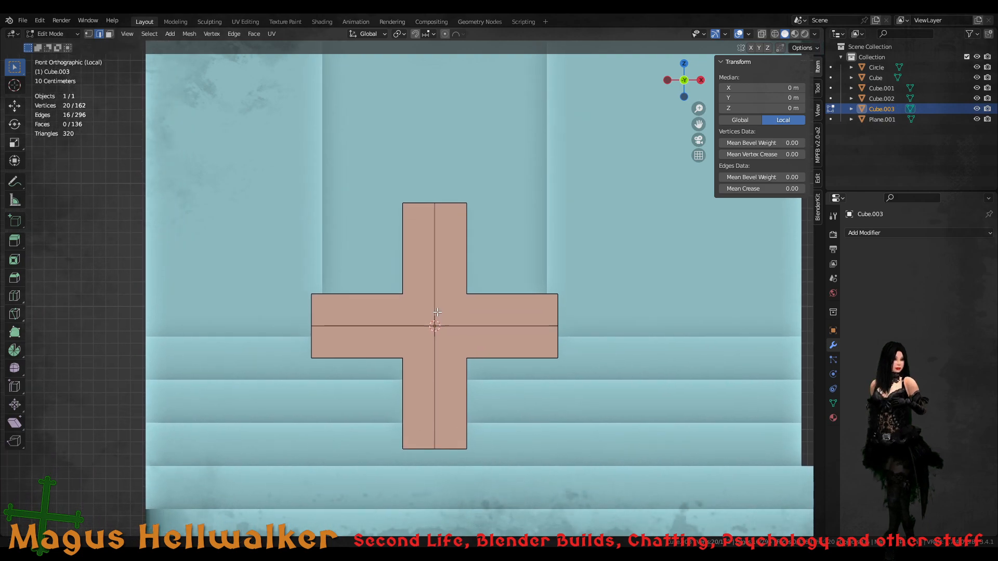
click(405, 33)
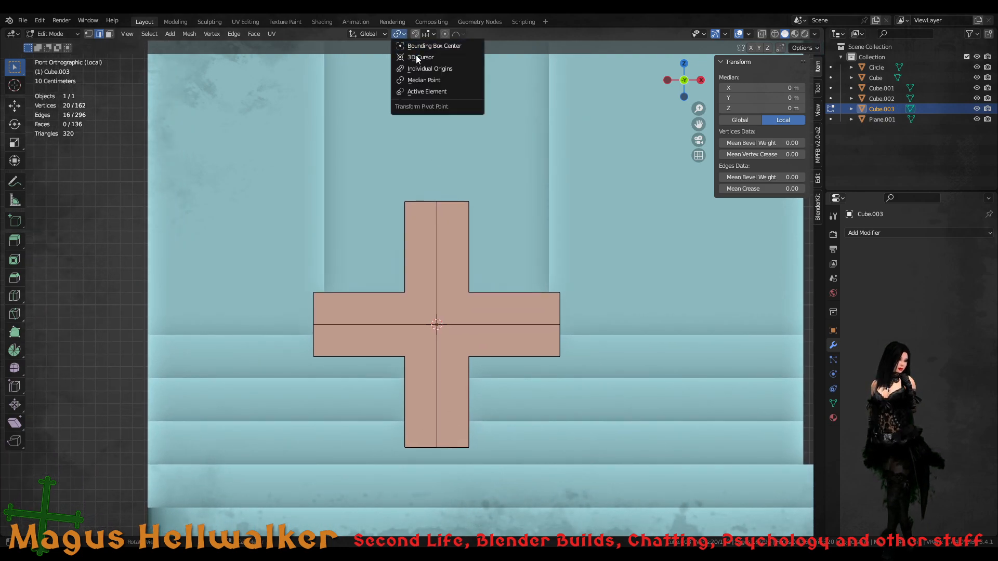
click(422, 67)
click(368, 33)
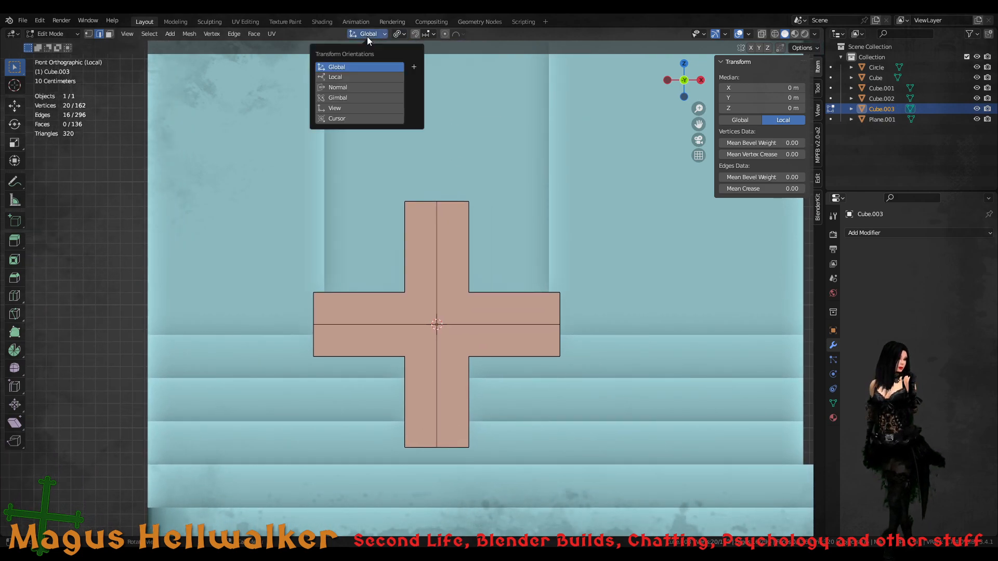
click(362, 88)
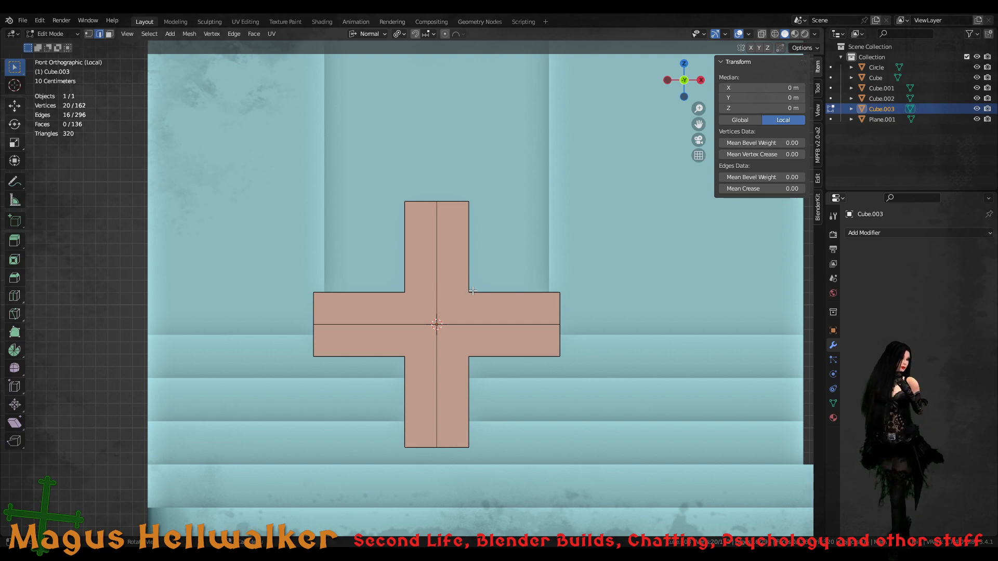
- Try to move and uniformly scale the selected centre edges of the four arm ends, and cancel it
key(g)
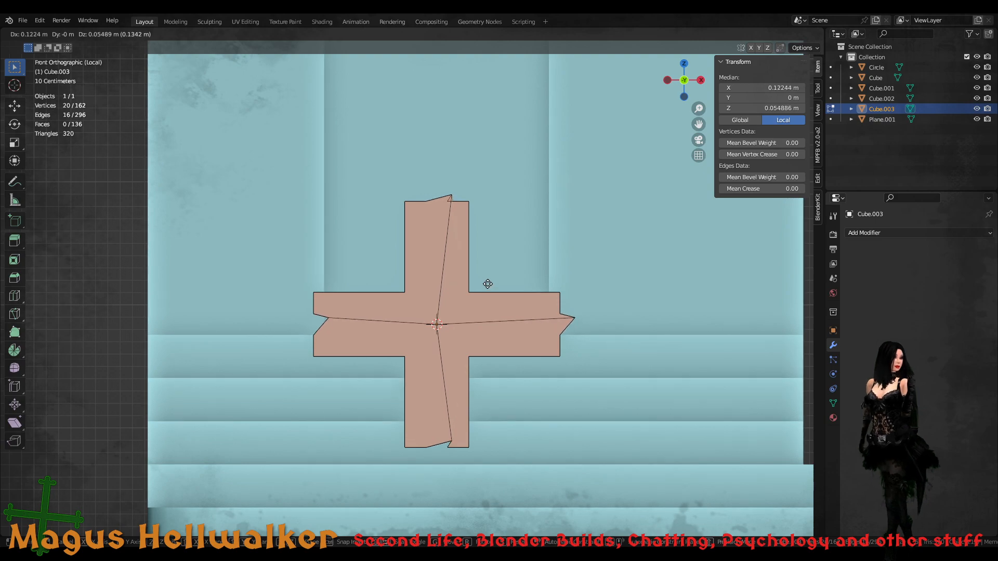
key(s)
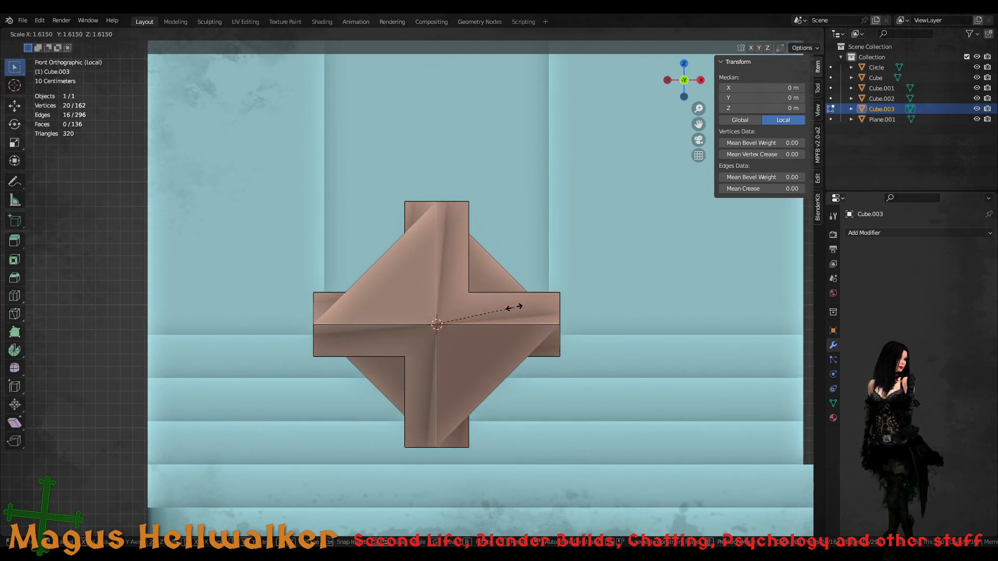
right_click(514, 308)
scroll(473, 355, down, 2)
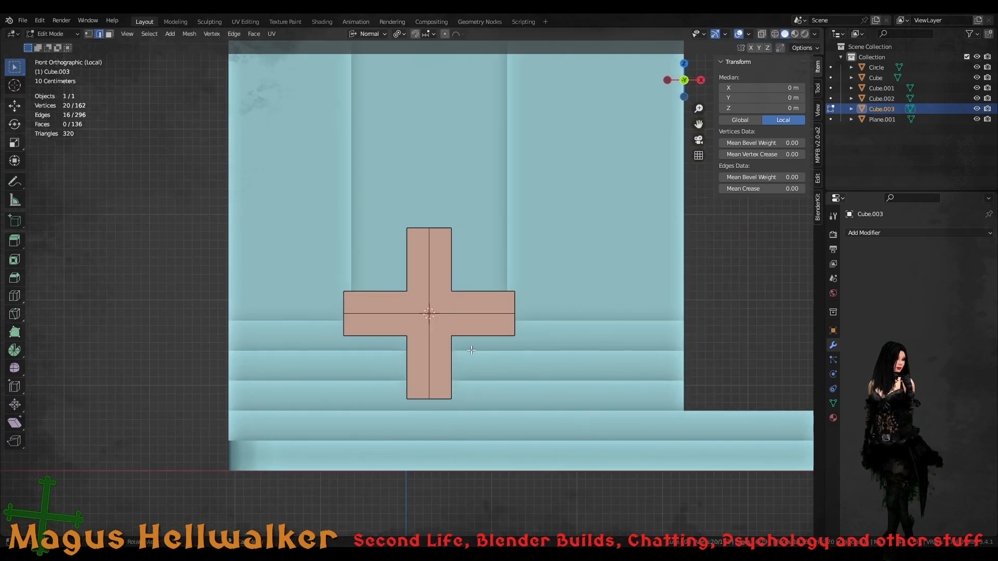
- Snap the 3D cursor to the selected centre edges
middle_drag(474, 355, 445, 338)
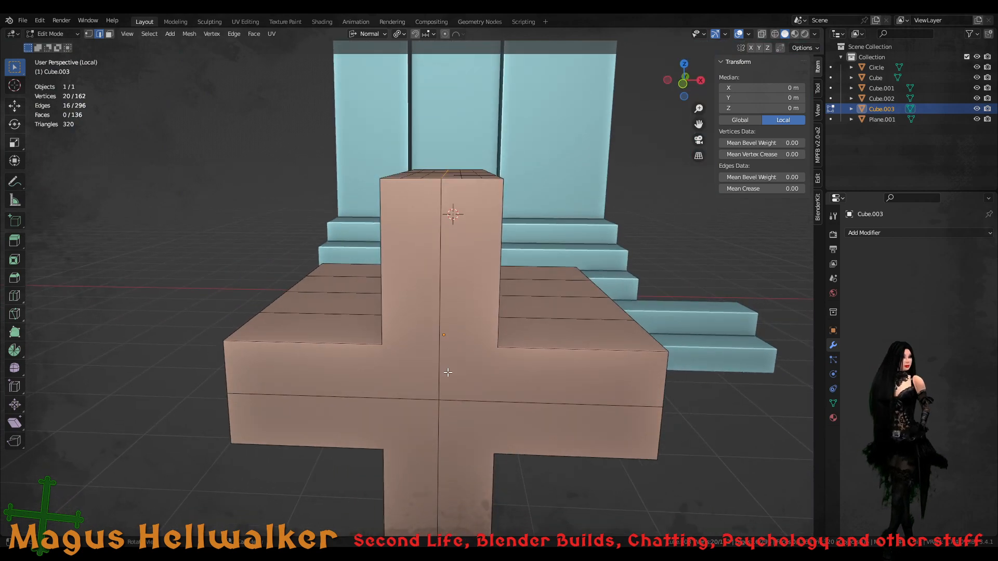
scroll(445, 335, down, 3)
key(shift+s)
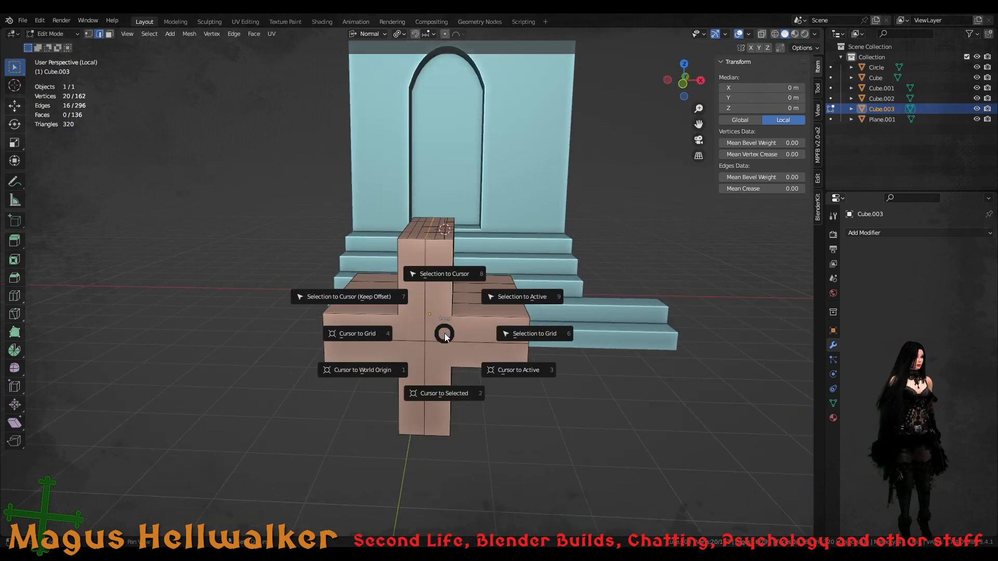
click(450, 394)
- Try to scale the selected centre edges of the arm ends with the normal Y axis locked
middle_drag(464, 384, 543, 343)
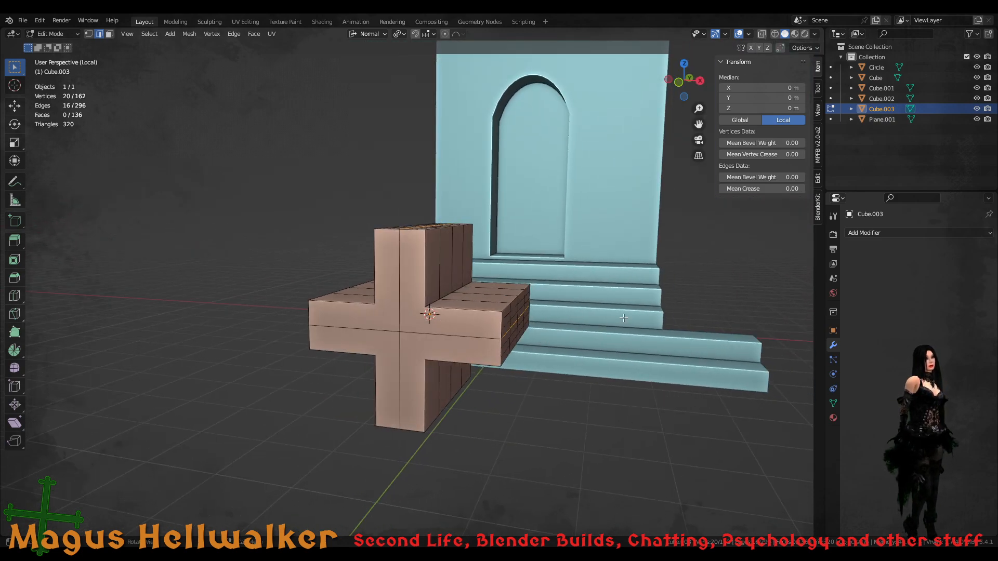
key(g)
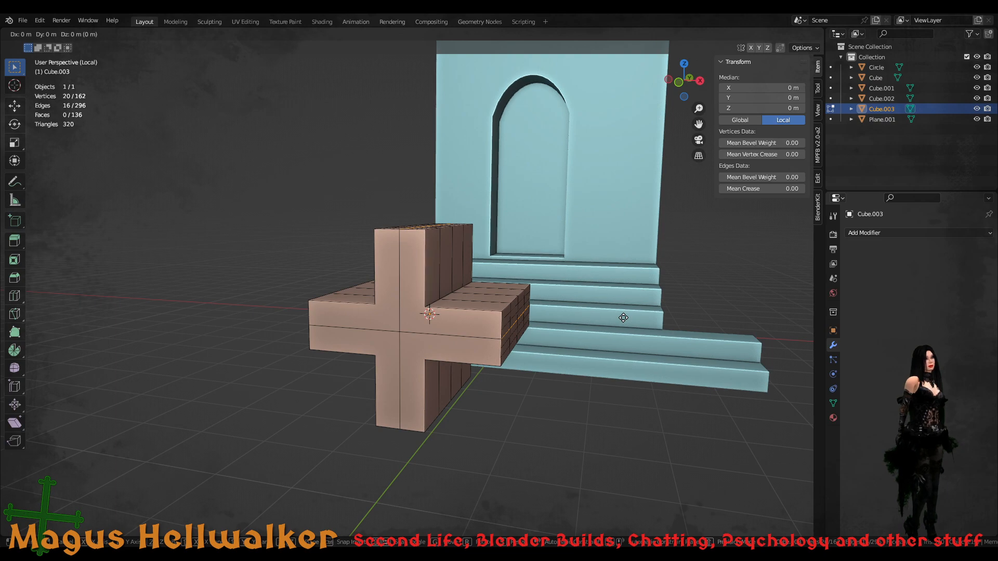
key(s)
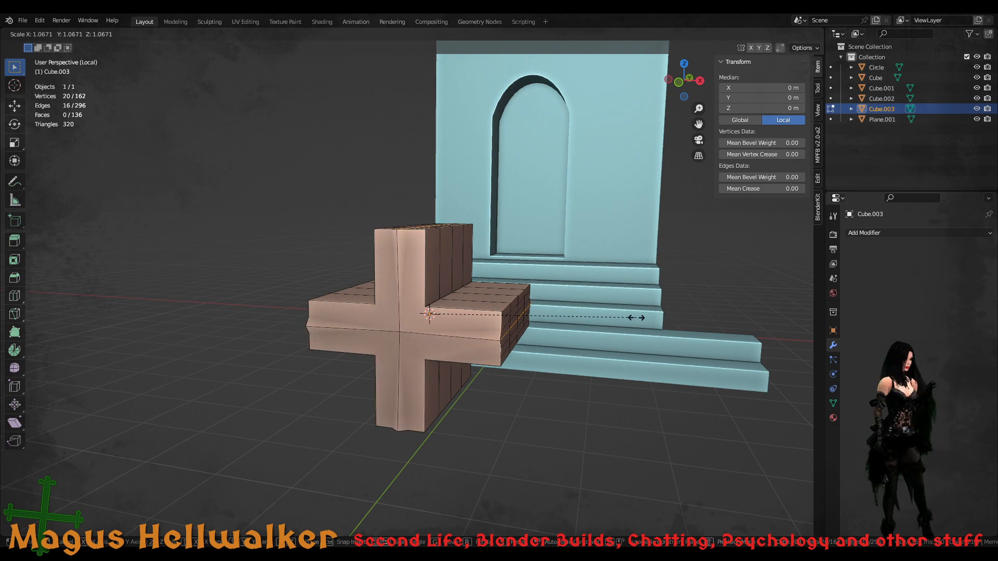
key(shift+y)
key(shift+y)
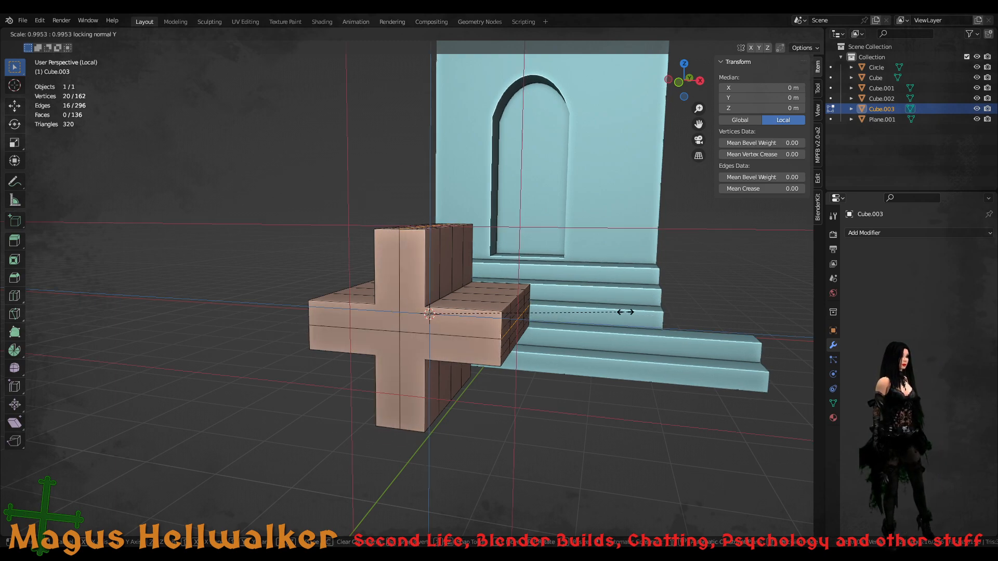
click(571, 251)
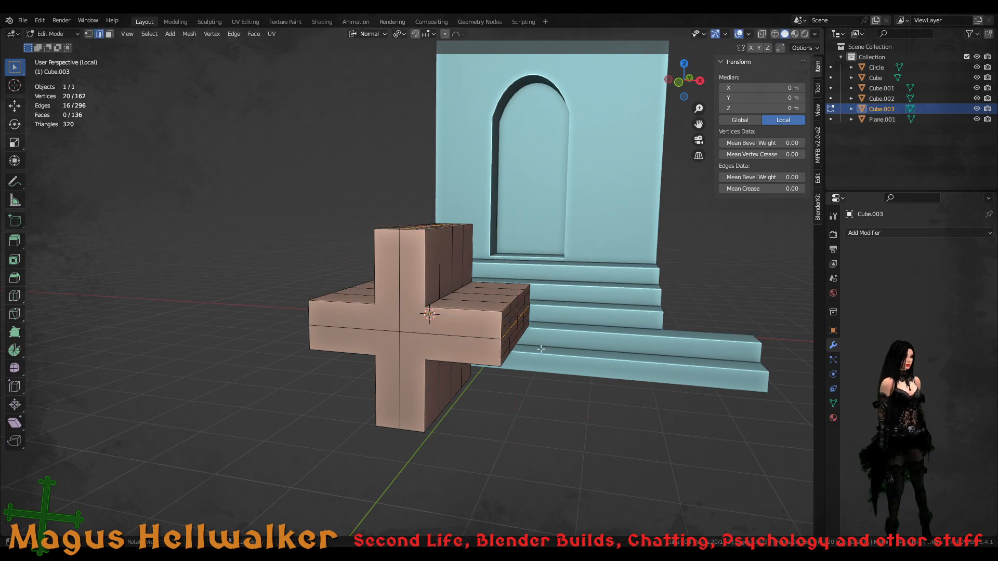
- Set the transform orientation back to Global
middle_drag(541, 349, 541, 377)
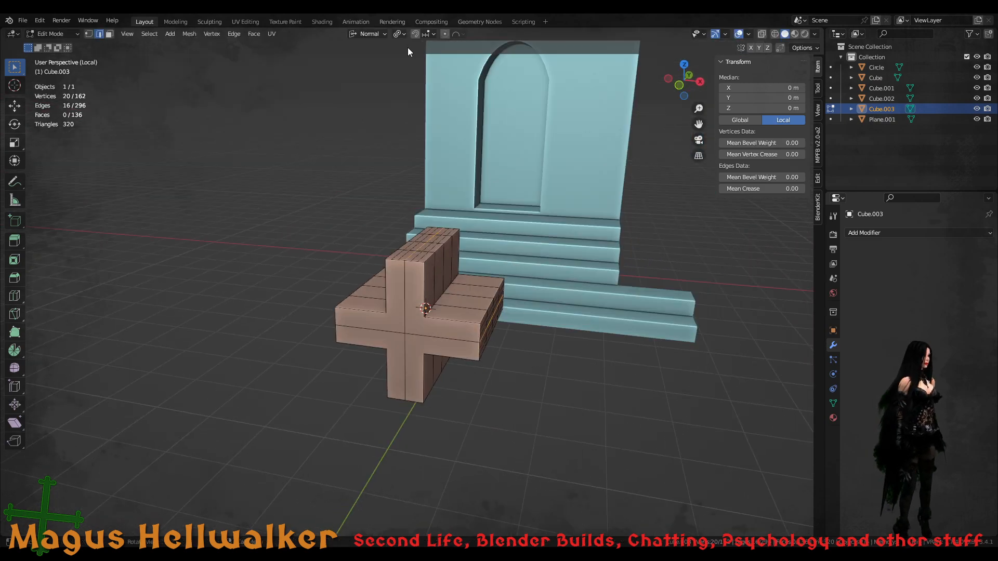
click(383, 34)
click(357, 67)
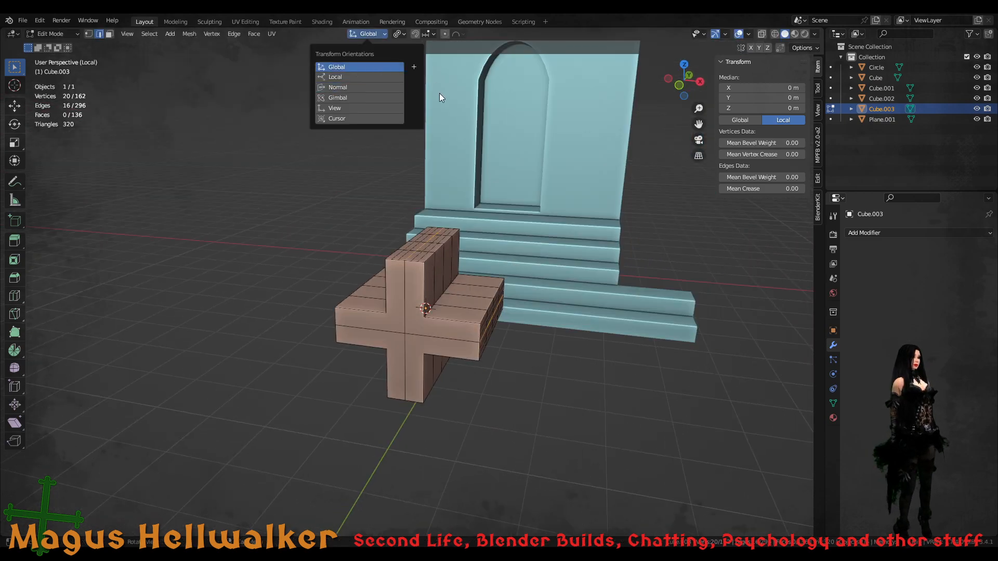
- Try to scale the selected centre edges of the arm ends with the global Y axis locked
middle_drag(502, 310, 484, 299)
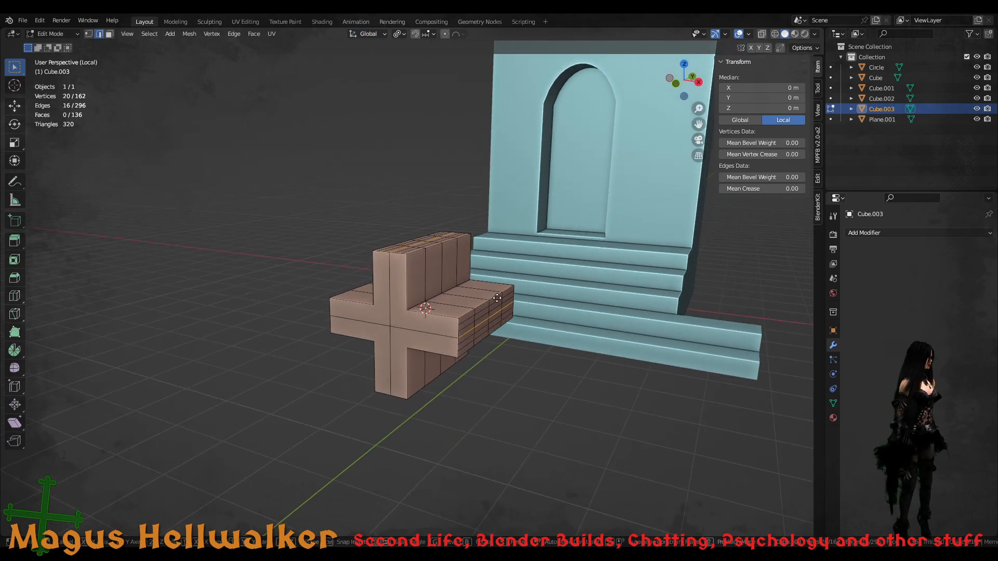
key(g)
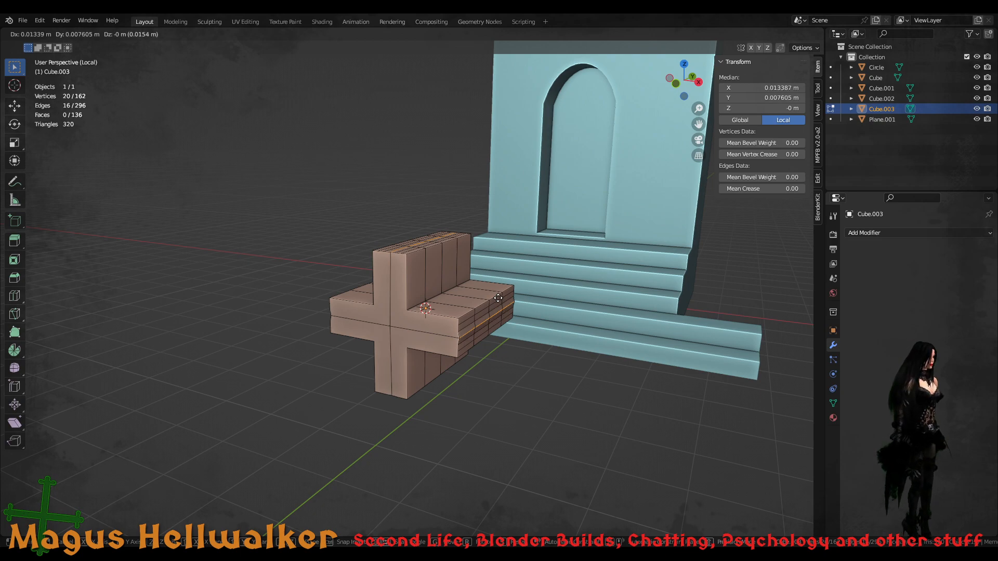
key(s)
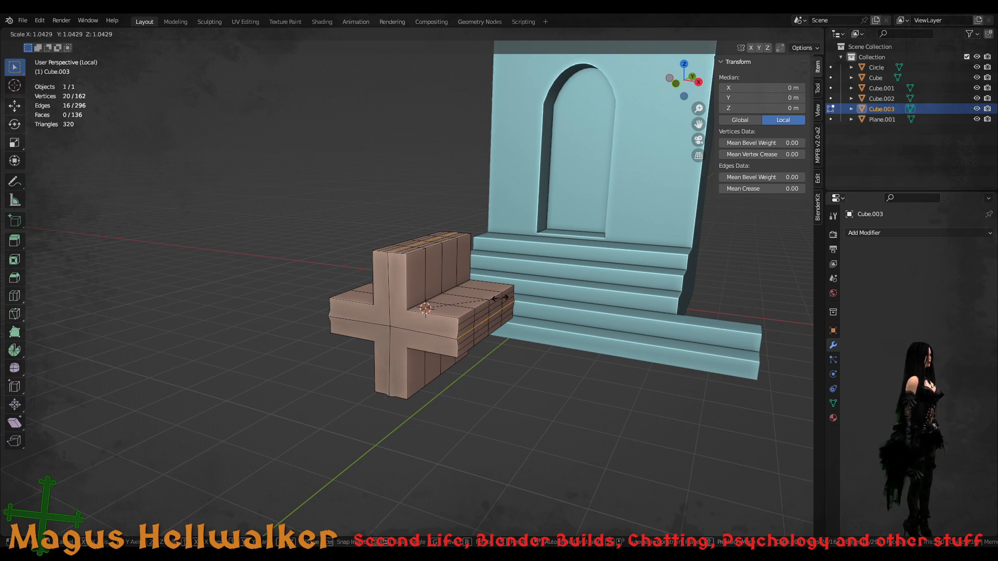
key(shift+y)
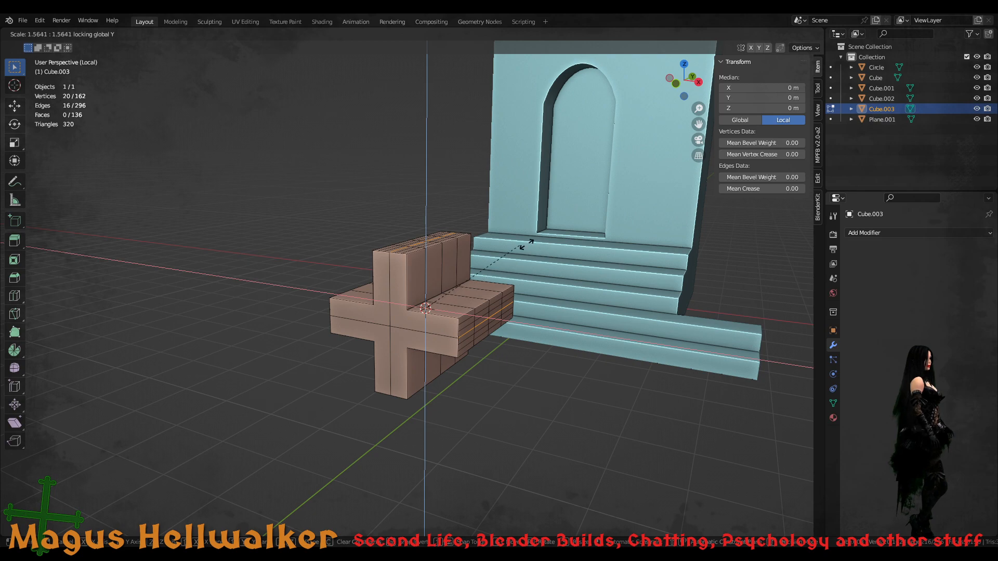
click(586, 262)
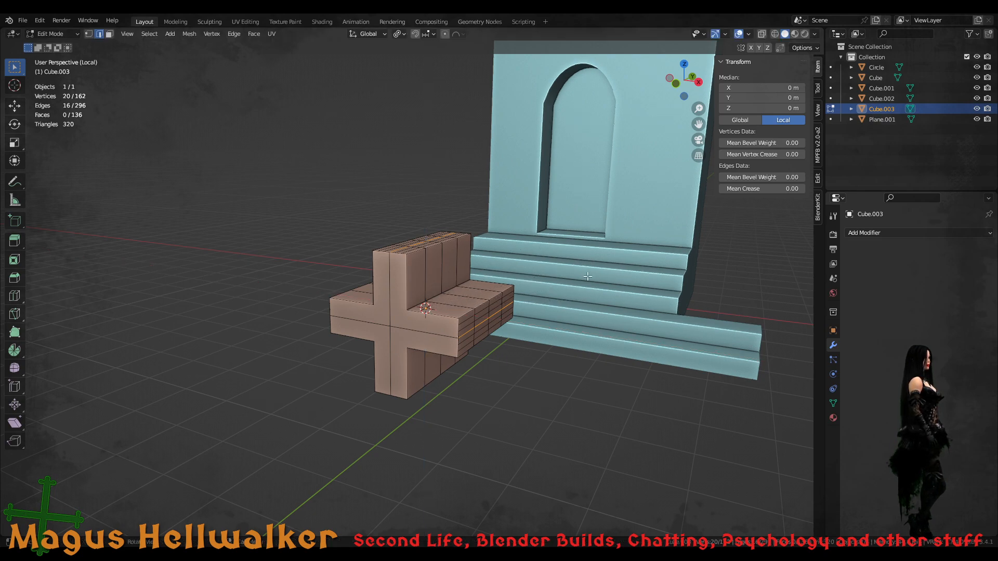
- Set the transform pivot point to the 3D Cursor for scaling the selected arm-end centre edges
middle_drag(500, 251, 477, 77)
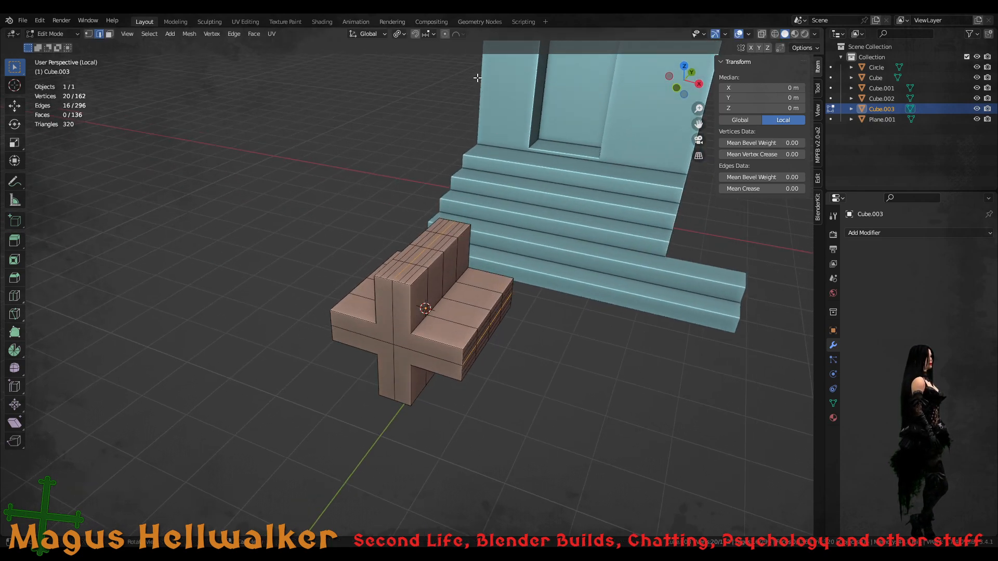
click(403, 35)
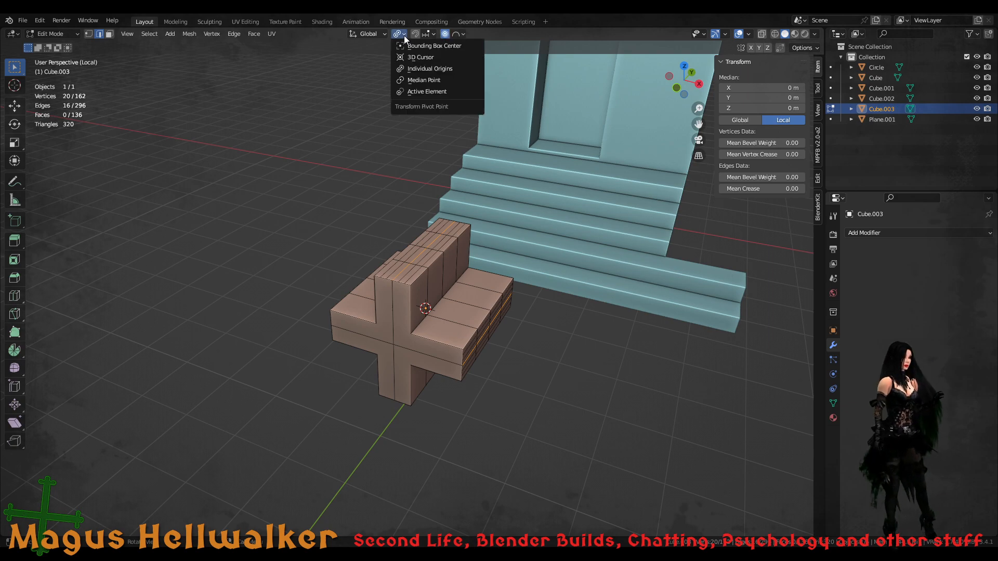
click(435, 56)
middle_drag(477, 298, 463, 325)
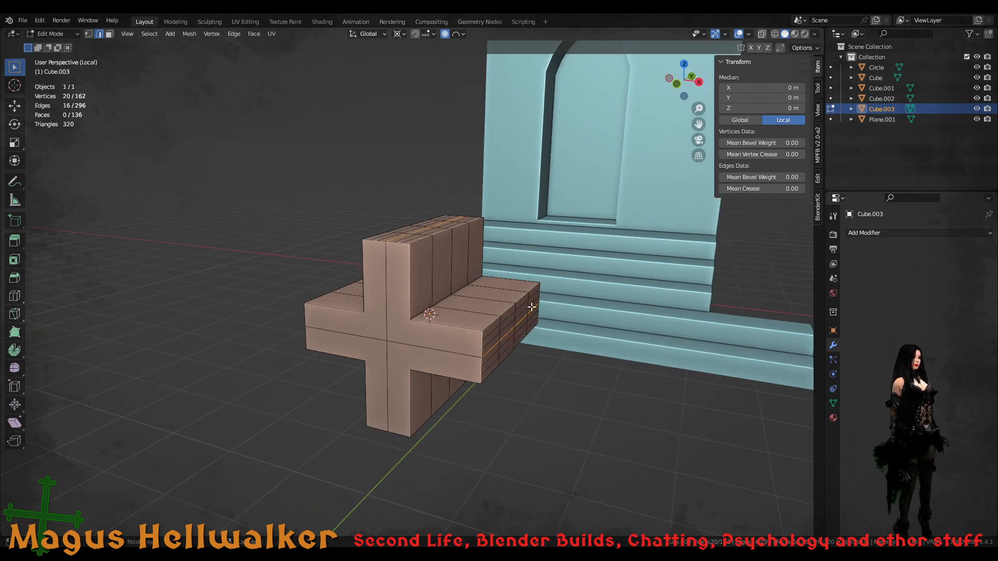
- Scale the selected centre edges of the cross's arm ends about 1.19 in X and Z, using spherical proportional editing with size about 0.22
key(g)
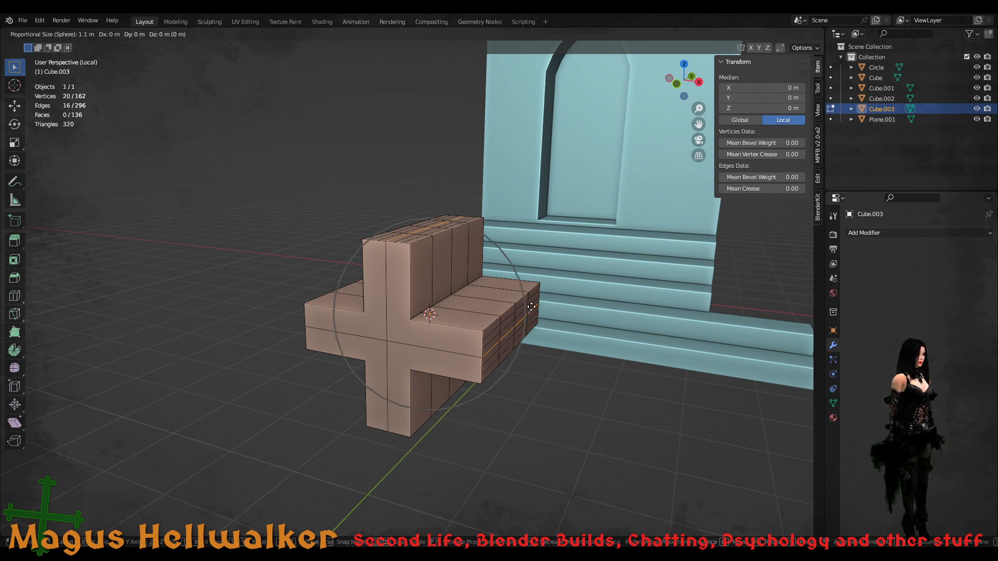
key(s)
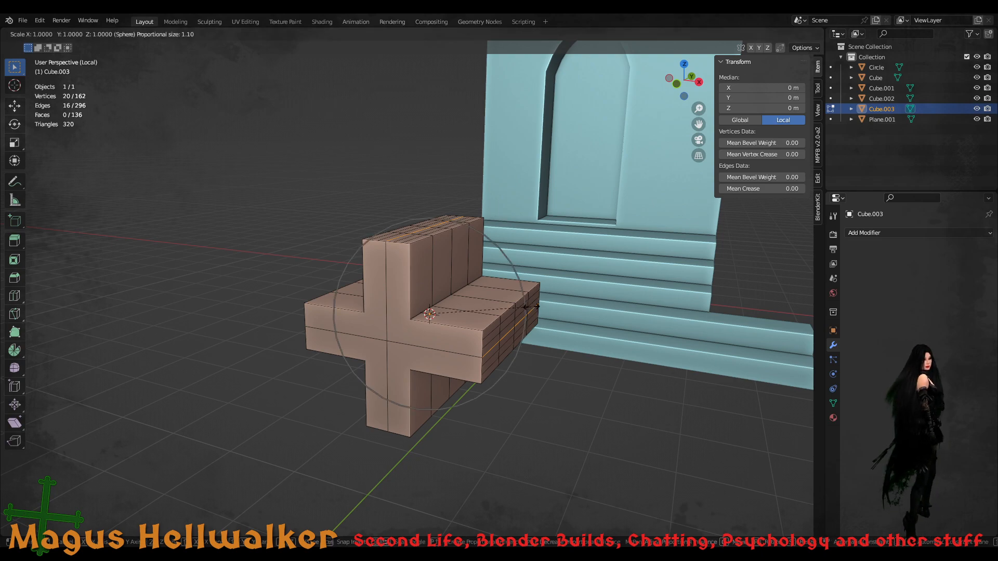
key(shift+y)
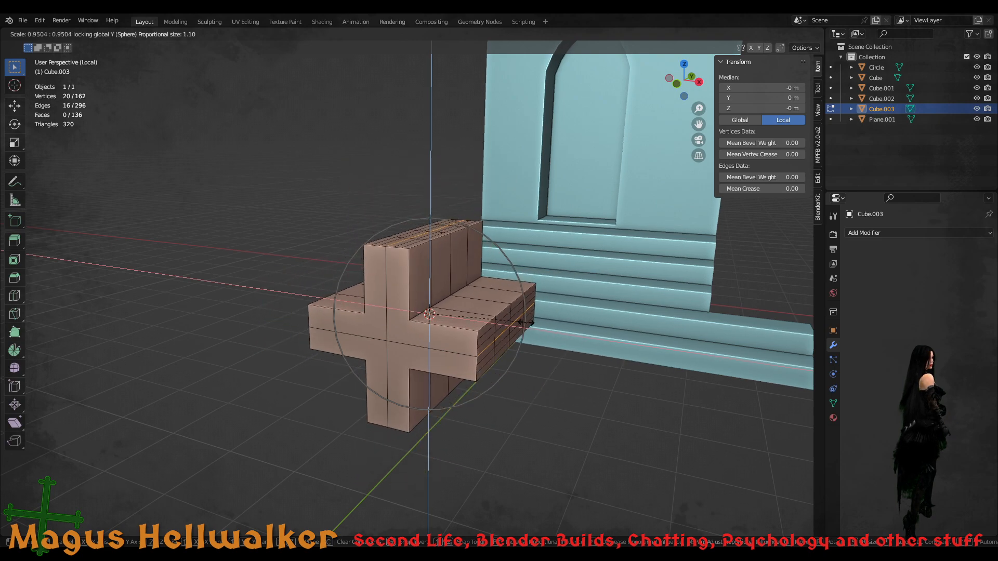
scroll(526, 323, down, 1)
scroll(526, 323, up, 2)
scroll(526, 323, up, 10)
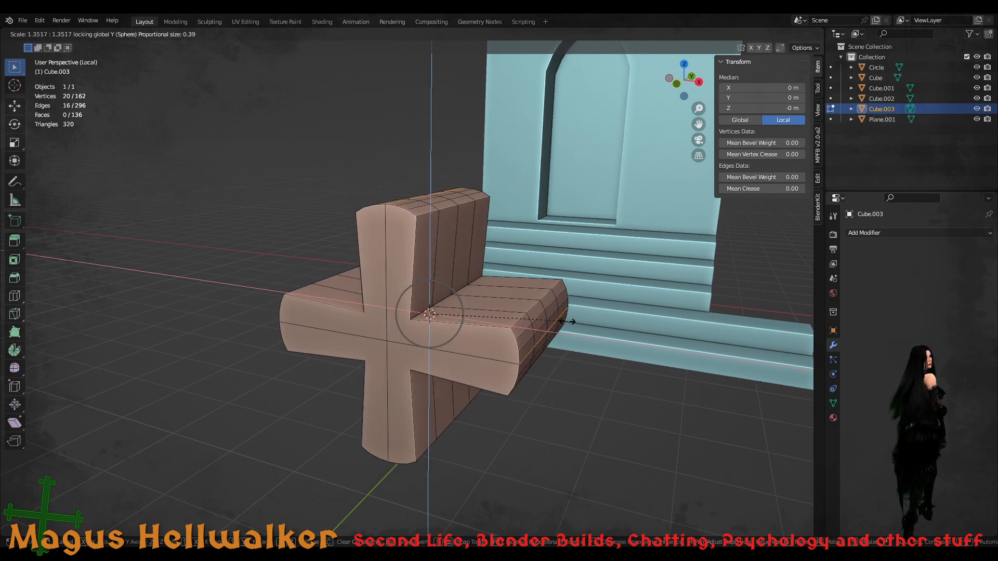
scroll(549, 332, up, 1)
scroll(550, 332, up, 5)
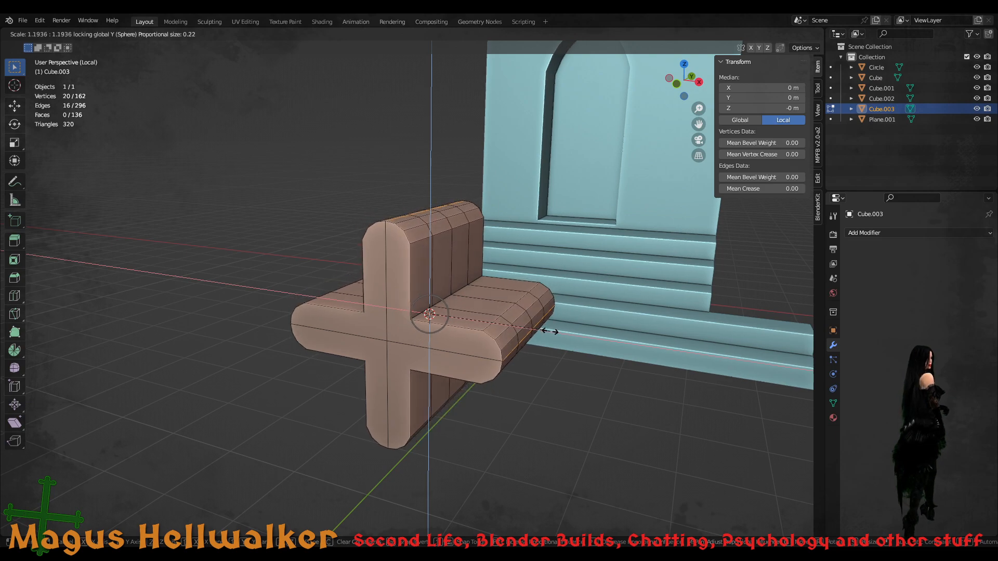
scroll(549, 332, up, 1)
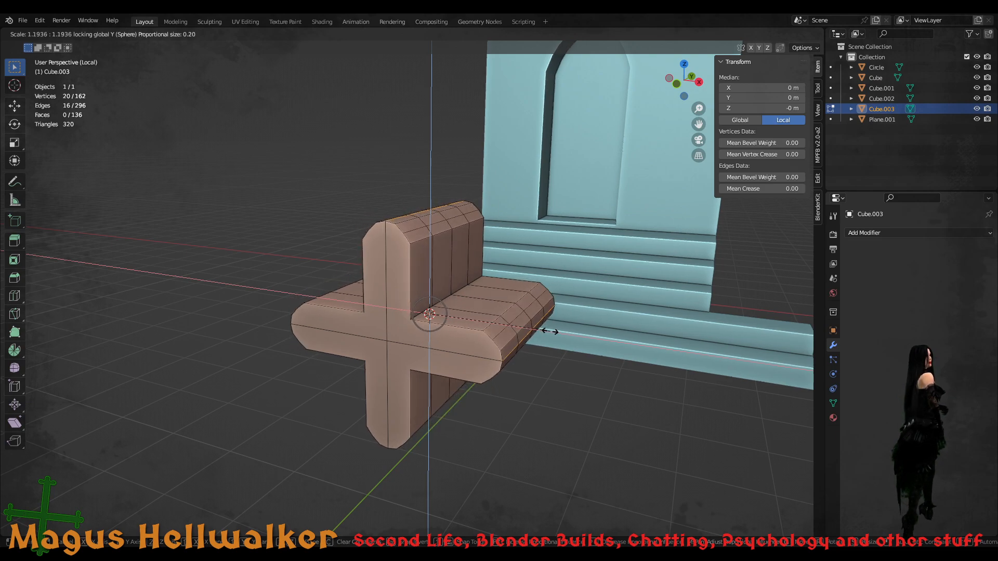
scroll(549, 331, down, 1)
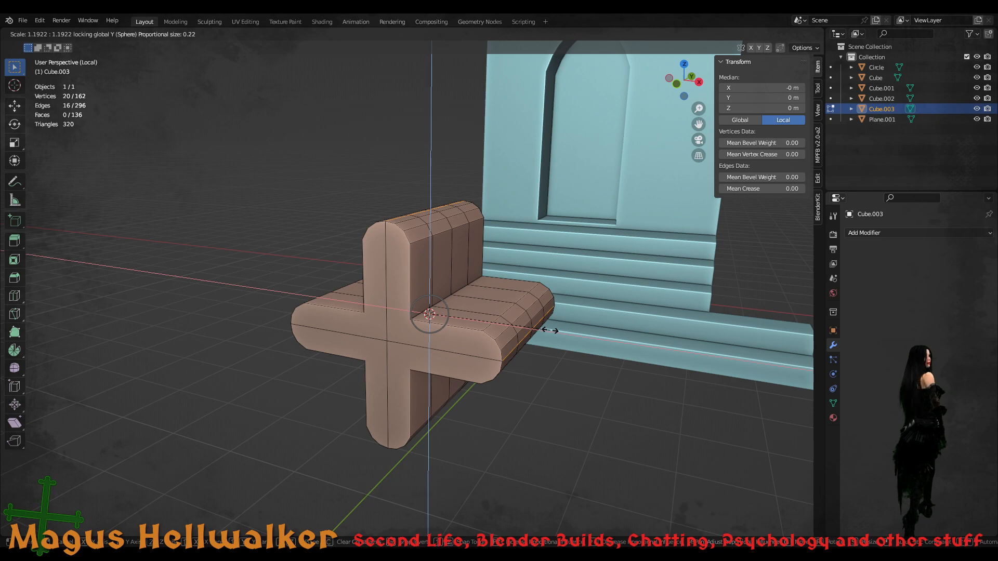
click(549, 331)
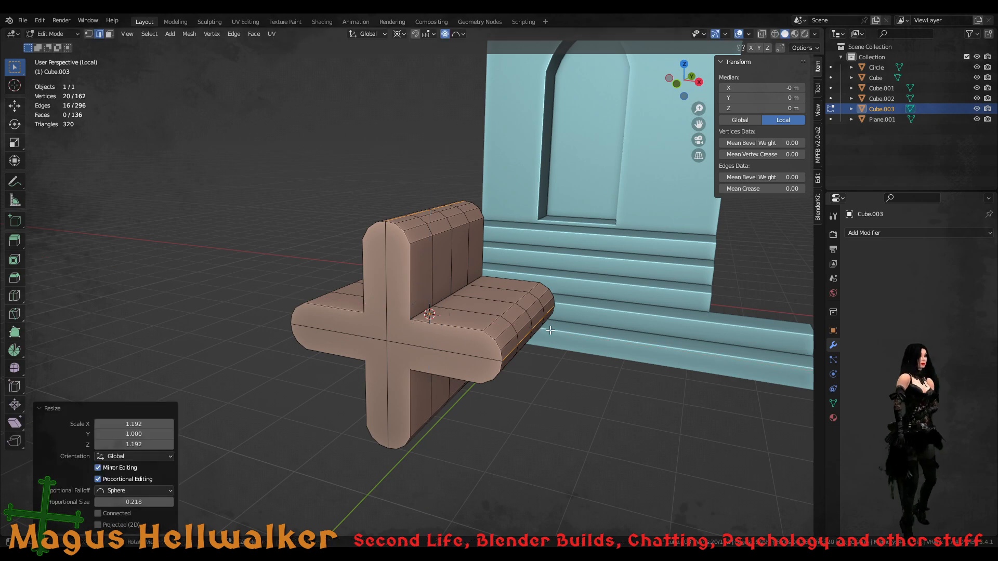
- Select the cross's entire mesh and delete its loose geometry
middle_drag(459, 357, 431, 358)
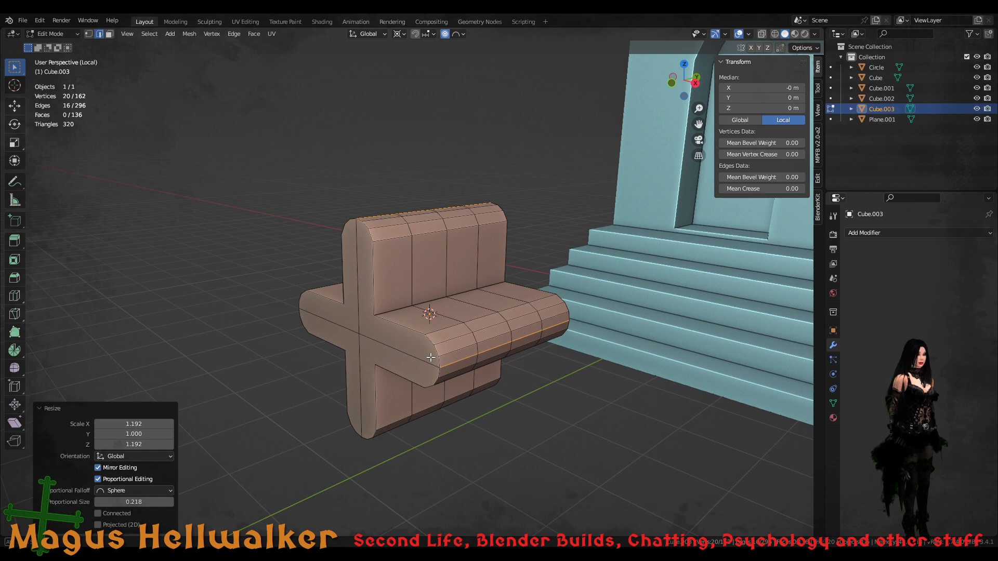
scroll(433, 348, down, 5)
scroll(439, 341, up, 2)
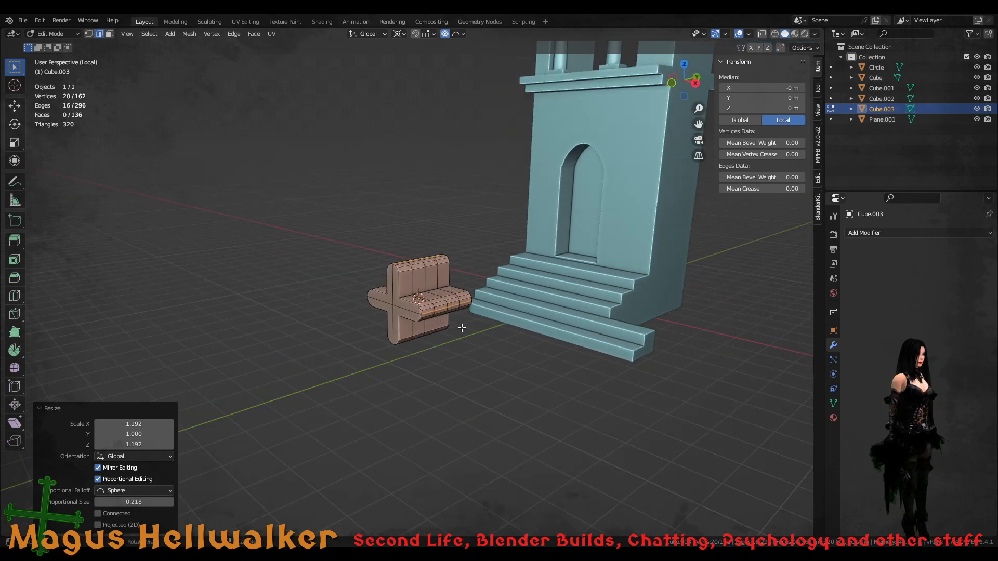
middle_drag(462, 328, 498, 325)
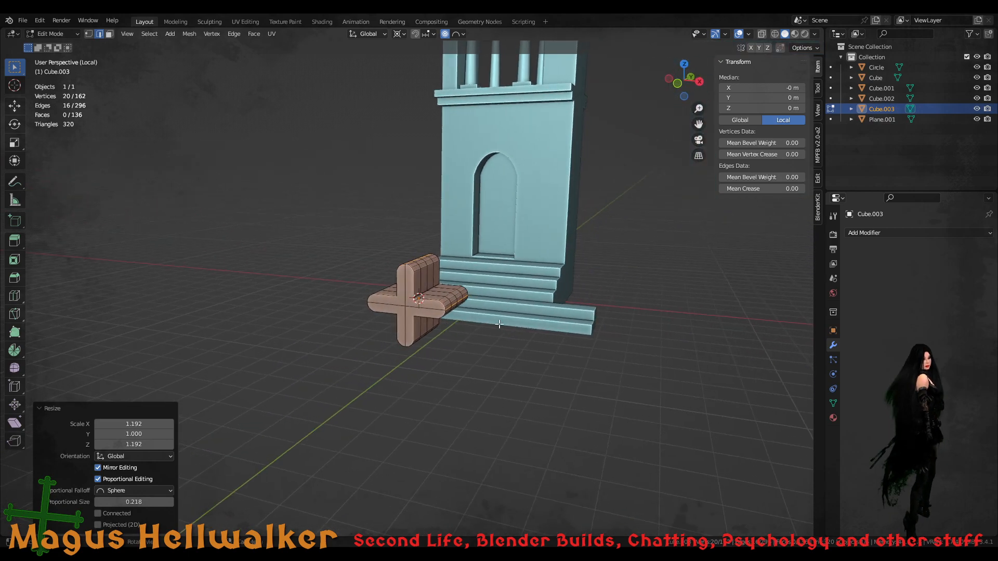
key(Tab)
key(Tab)
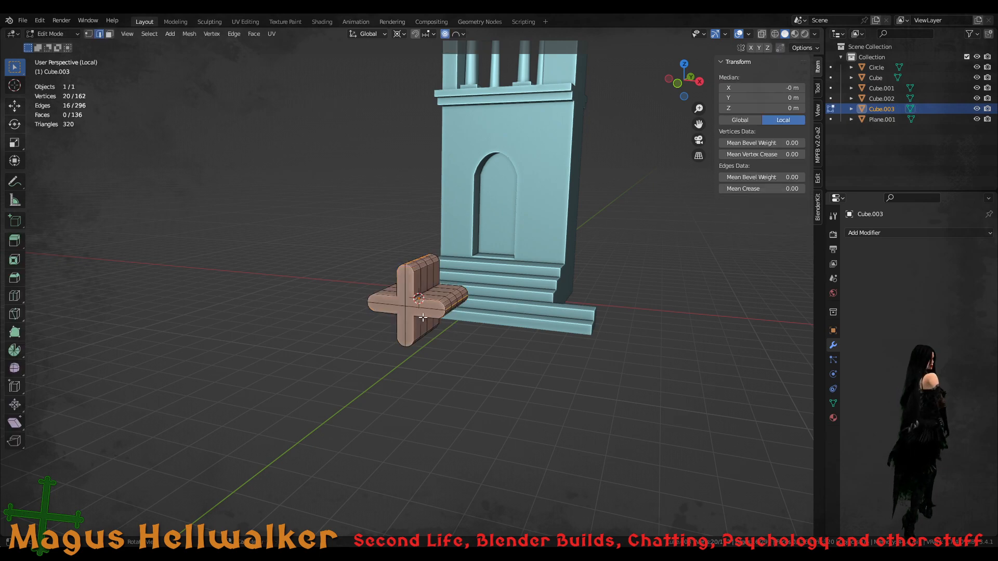
key(a)
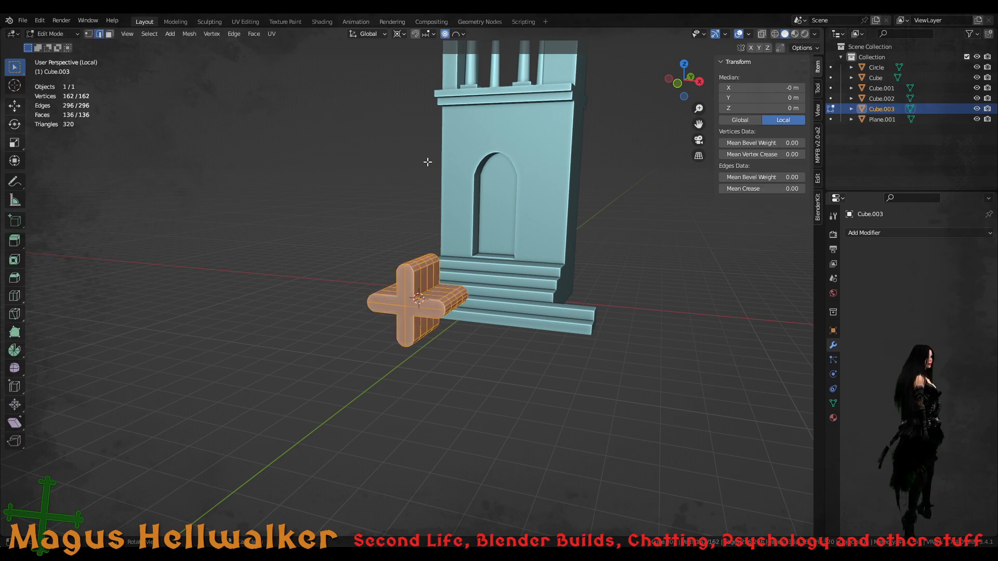
key(KP_Decimal)
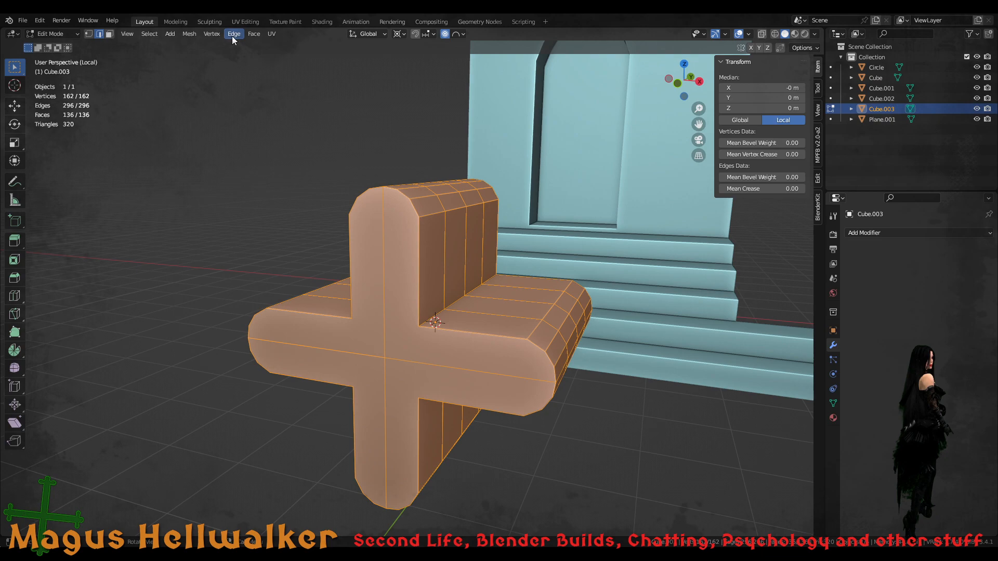
click(149, 34)
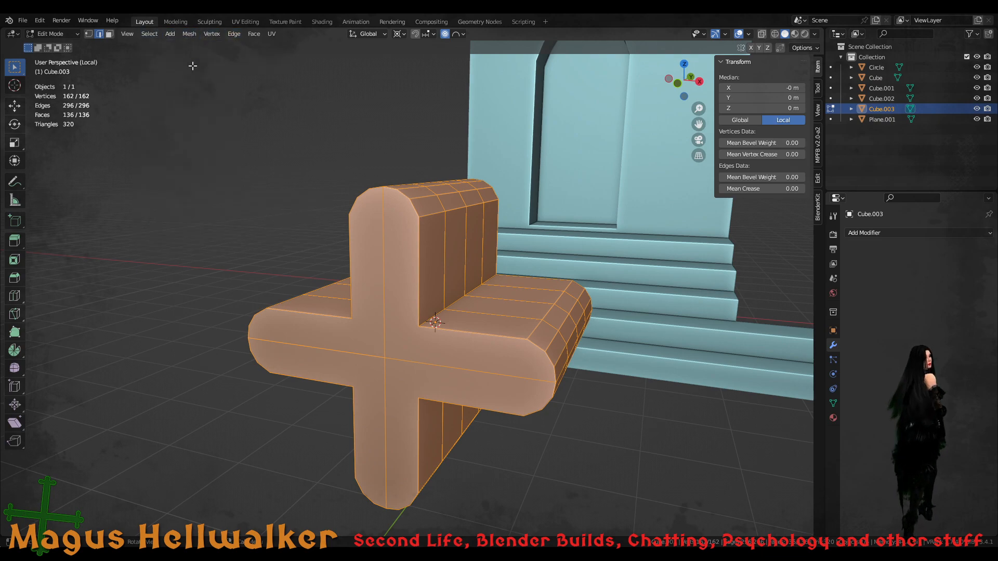
click(198, 35)
mouse_move(235, 263)
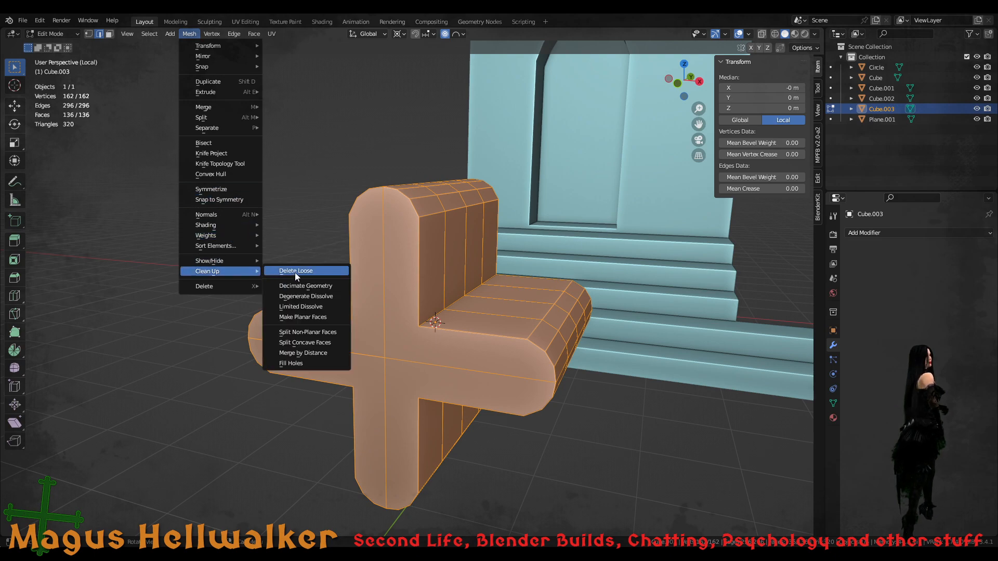
click(295, 272)
- Merge all of the cross's vertices by distance, with a merge distance of 0.01 m
key(a)
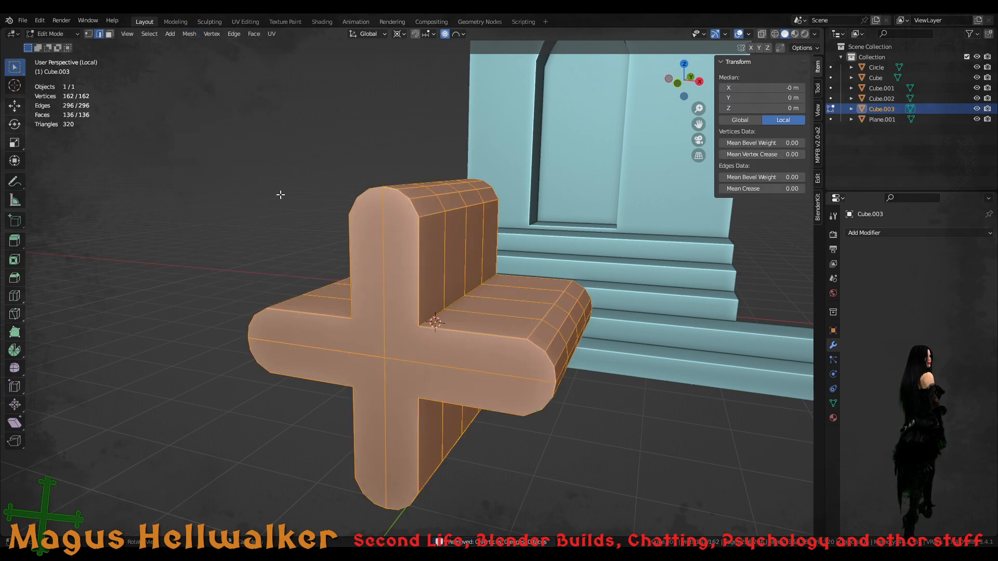
click(187, 33)
mouse_move(239, 271)
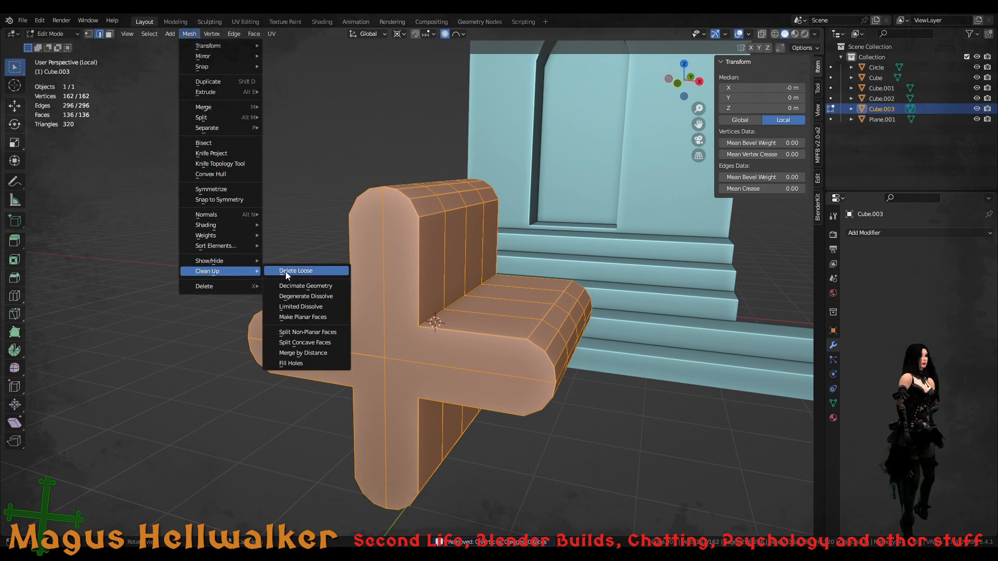
click(331, 354)
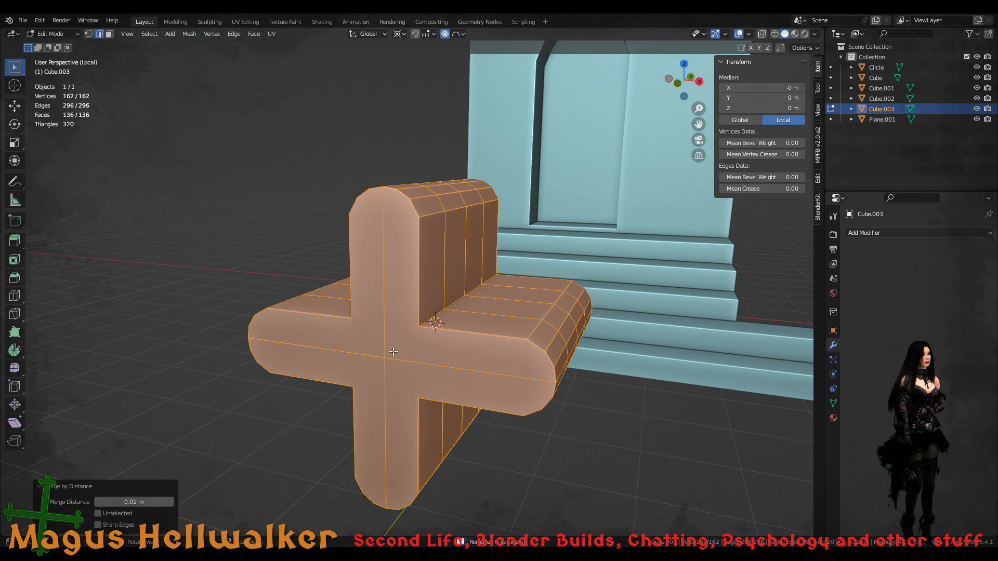
- Return to Object Mode and scale the whole cross down uniformly to about 0.438
scroll(481, 320, down, 3)
middle_drag(531, 271, 460, 264)
scroll(541, 303, down, 7)
middle_drag(570, 239, 545, 211)
key(Tab)
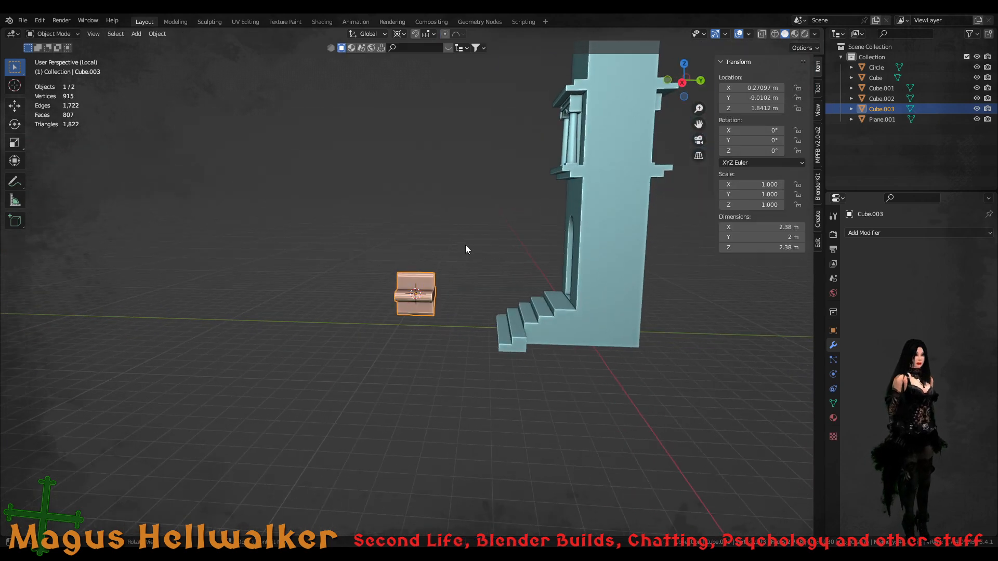
key(s)
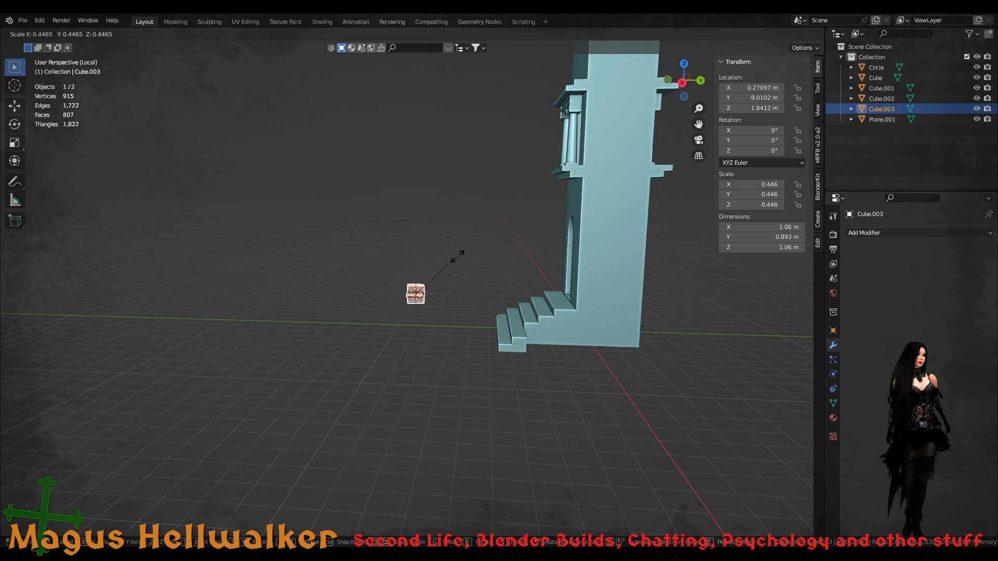
click(457, 259)
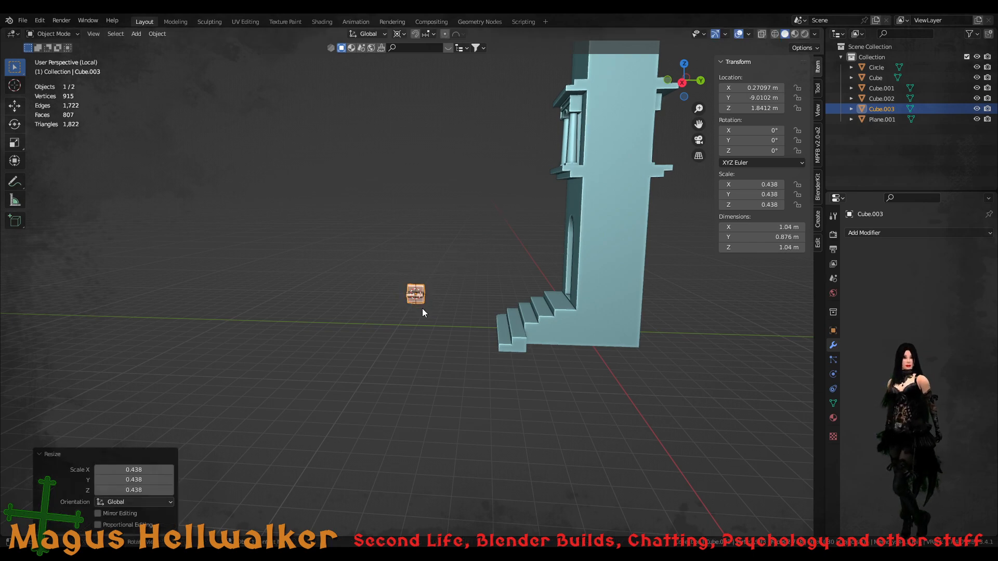
- Duplicate the cross and move the copy about 12.33 m up along Z
key(shift+d)
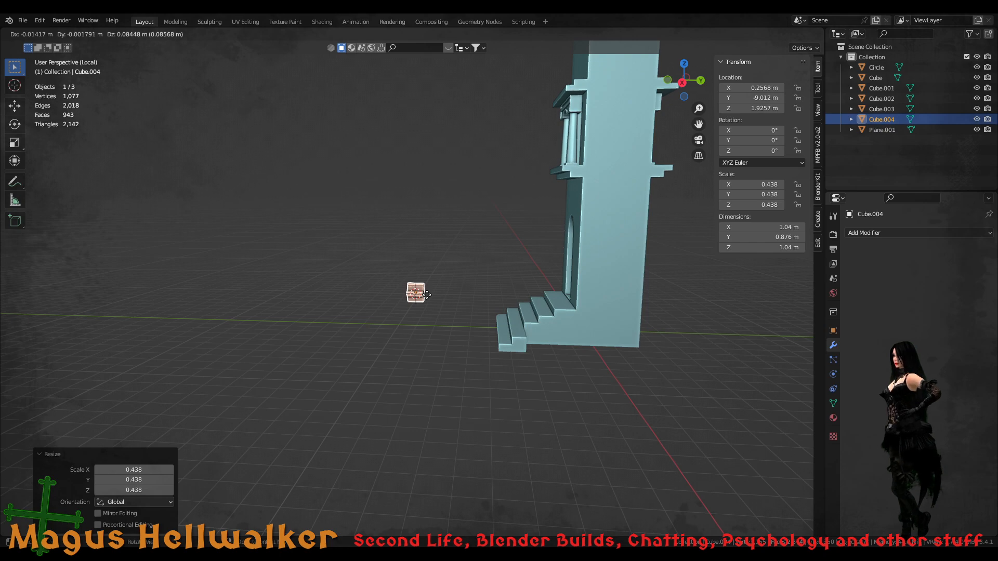
key(z)
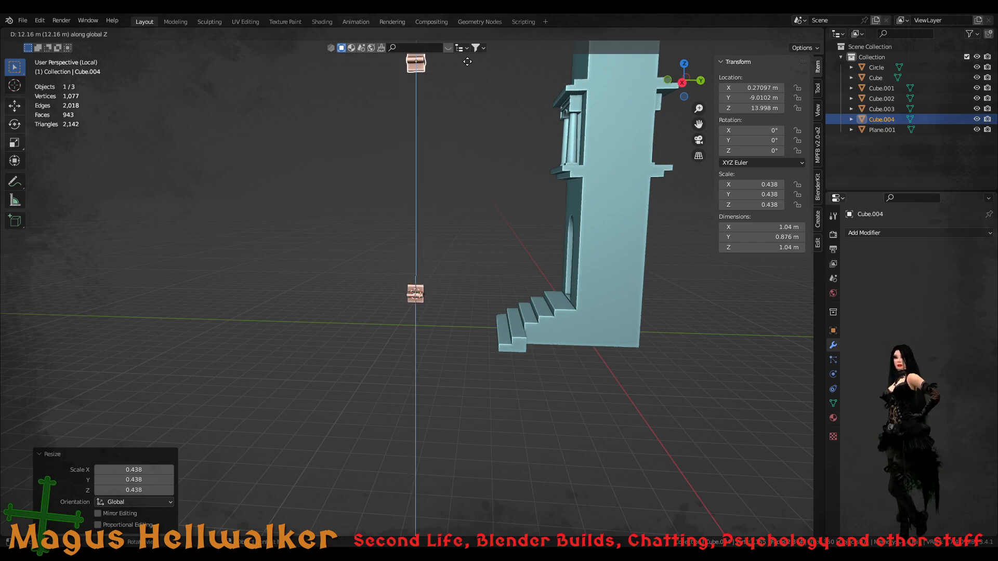
click(532, 128)
- In the right orthographic view, move the cross copy about 7.5 m along Y to just in front of the tower's upper wall
mouse_move(532, 128)
middle_down()
mouse_move(489, 129)
mouse_move(493, 156)
mouse_move(526, 141)
middle_up()
key(KP_3)
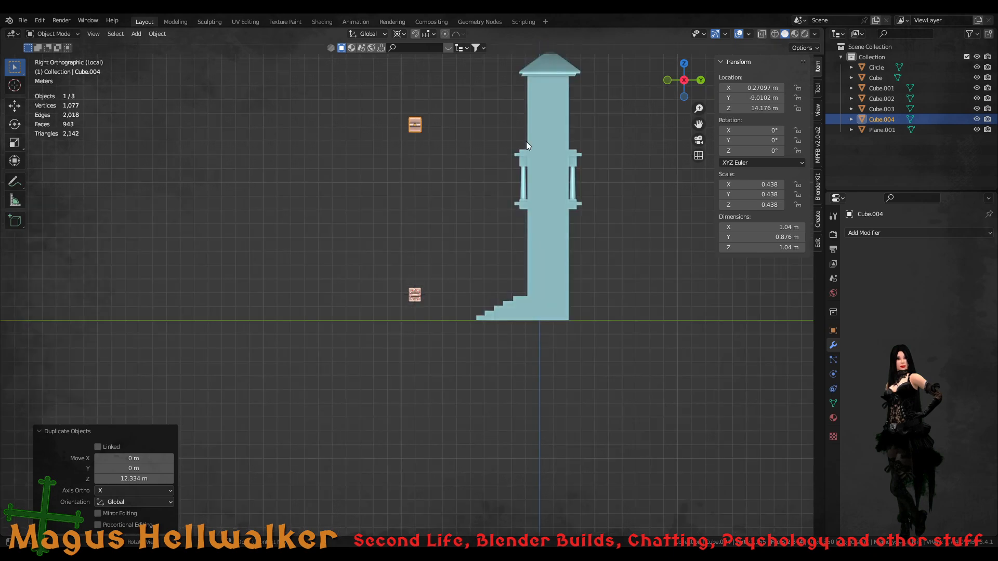
scroll(561, 142, up, 2)
shift+middle_drag(591, 86, 366, 433)
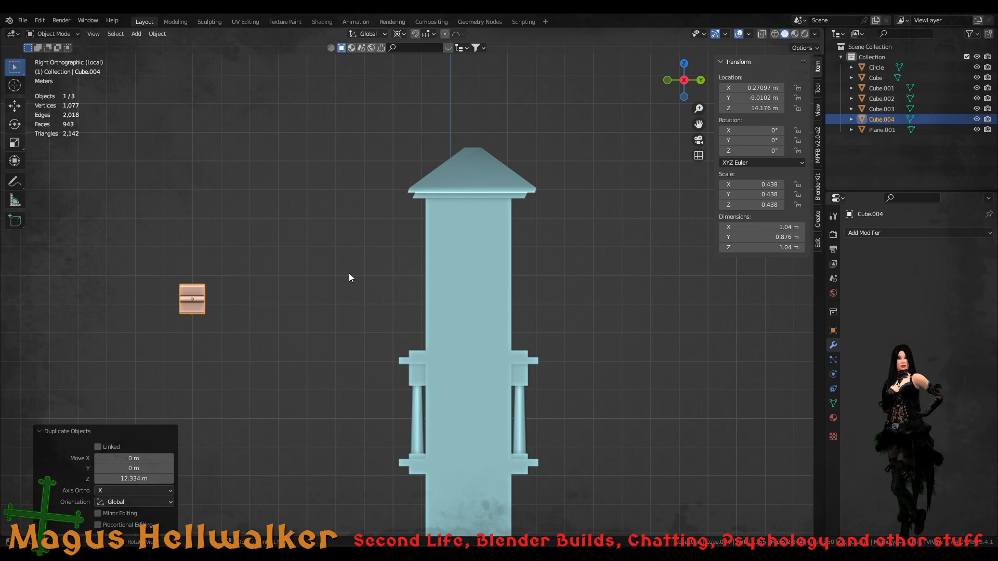
key(g)
key(y)
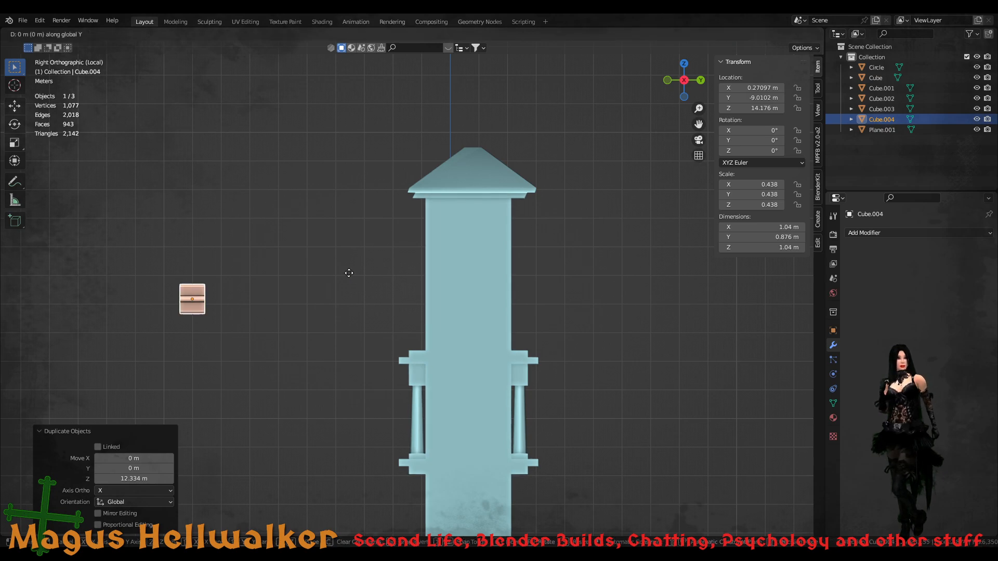
click(563, 273)
click(473, 332)
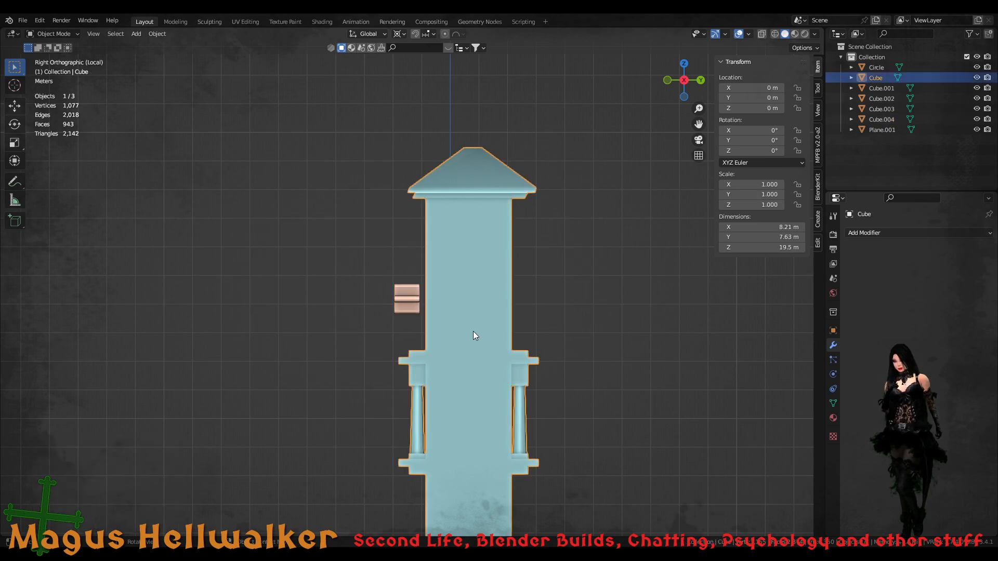
key(Tab)
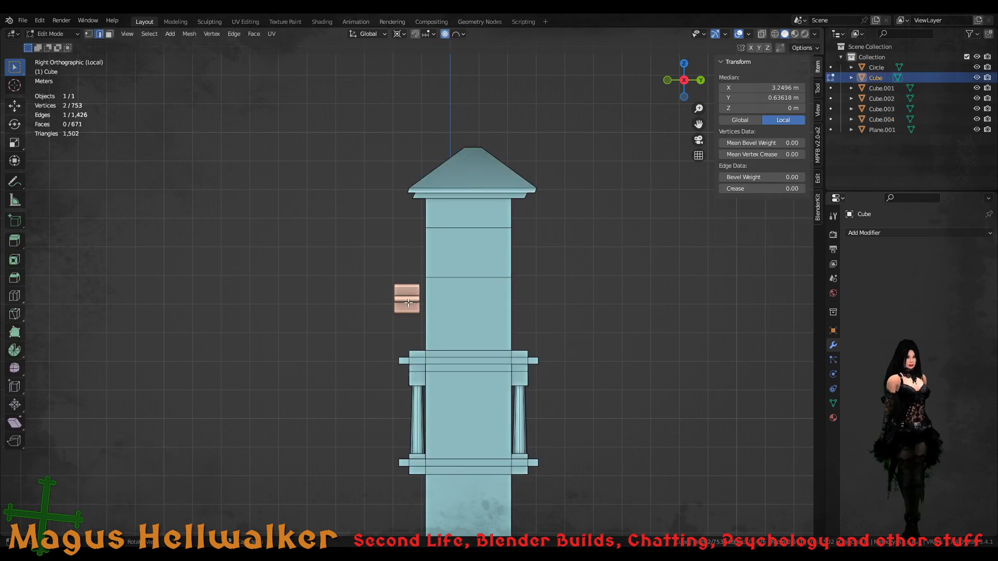
drag(374, 269, 425, 329)
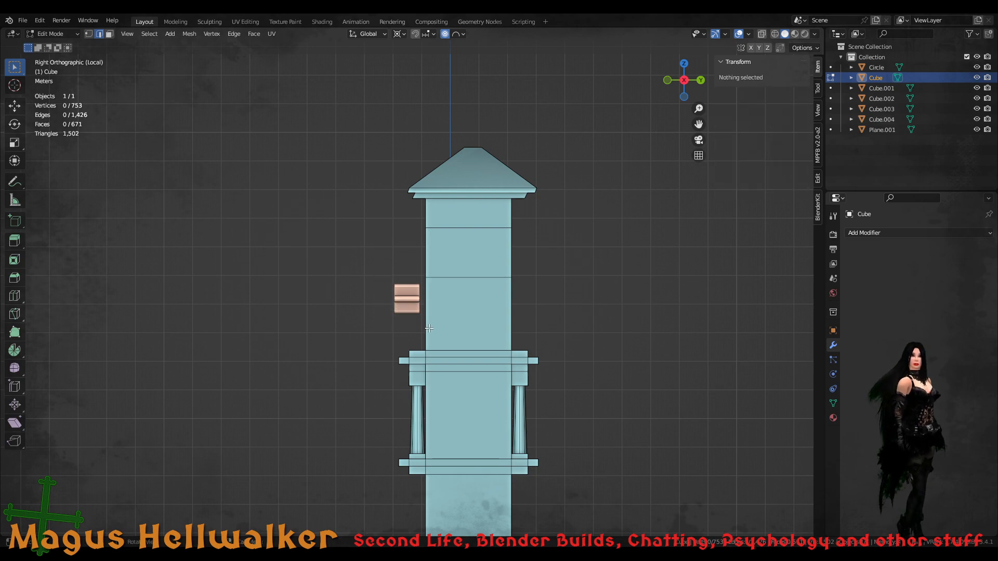
key(Tab)
- Raise the cross copy about 1.54 m along Z, toward the middle of the upper wall section
click(406, 300)
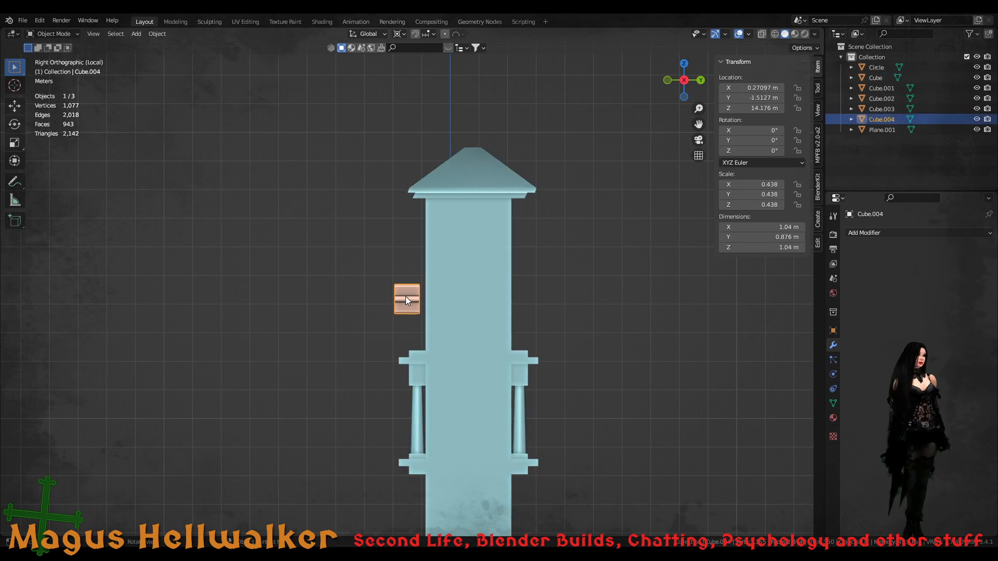
key(g)
key(z)
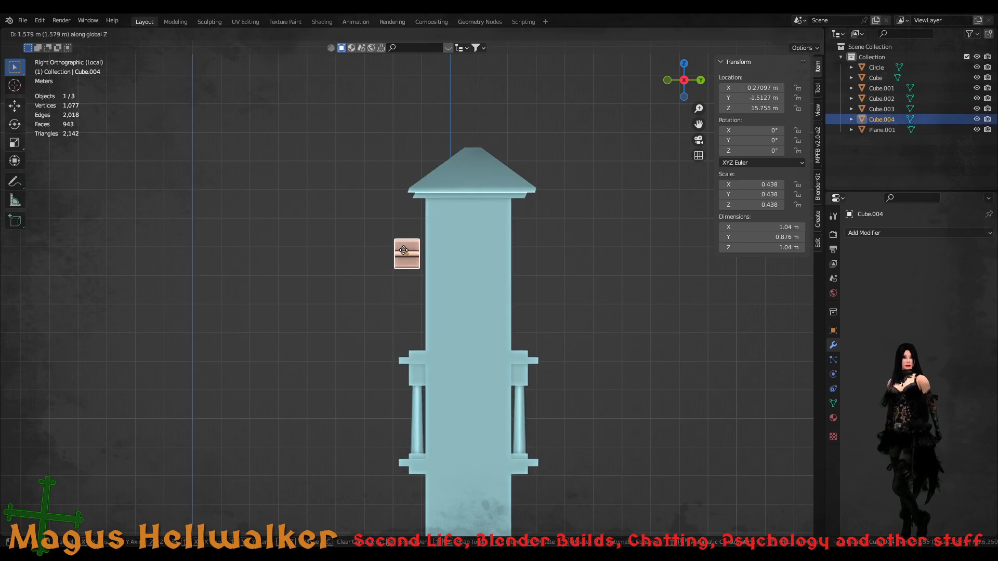
click(403, 252)
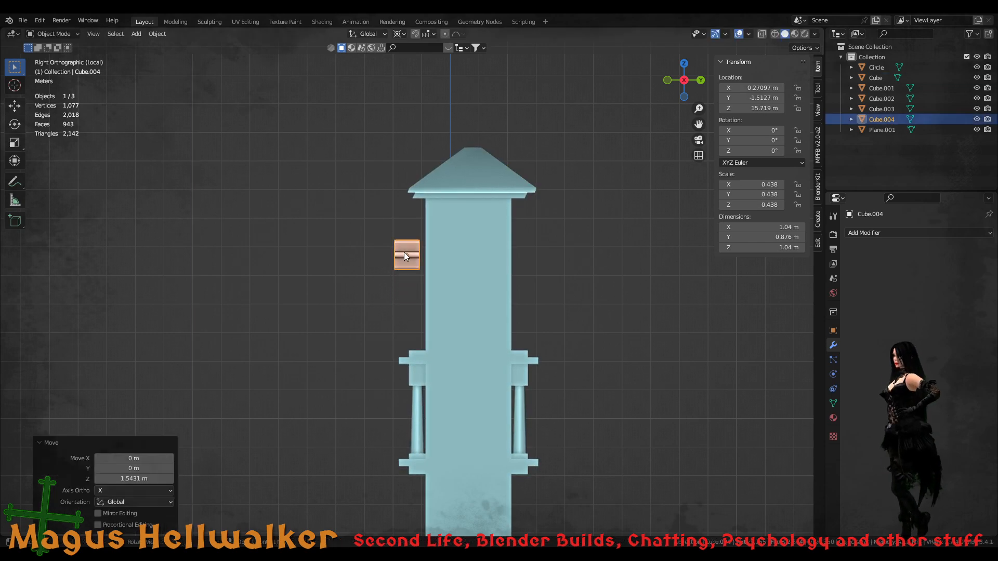
key(Tab)
key(alt+q)
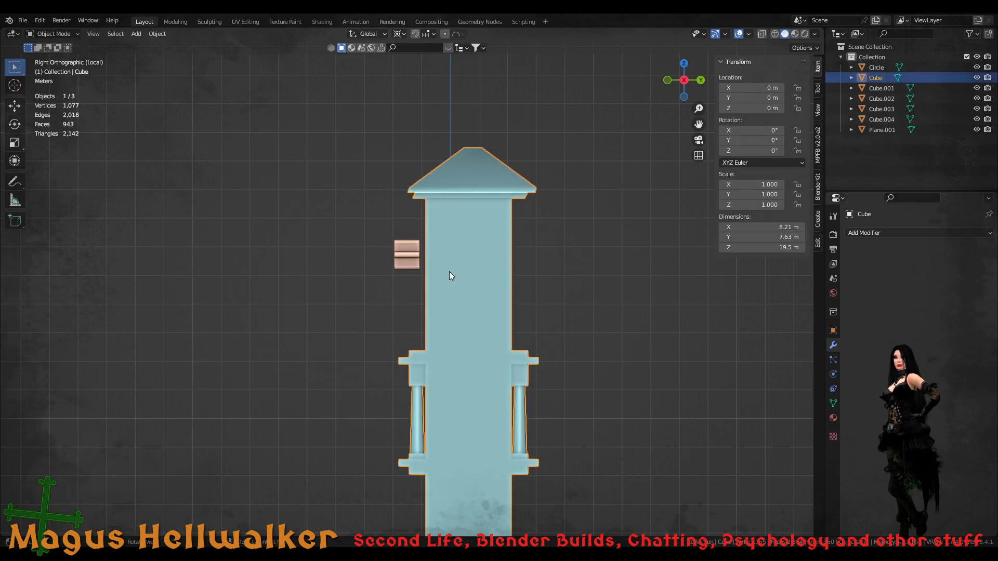
key(Tab)
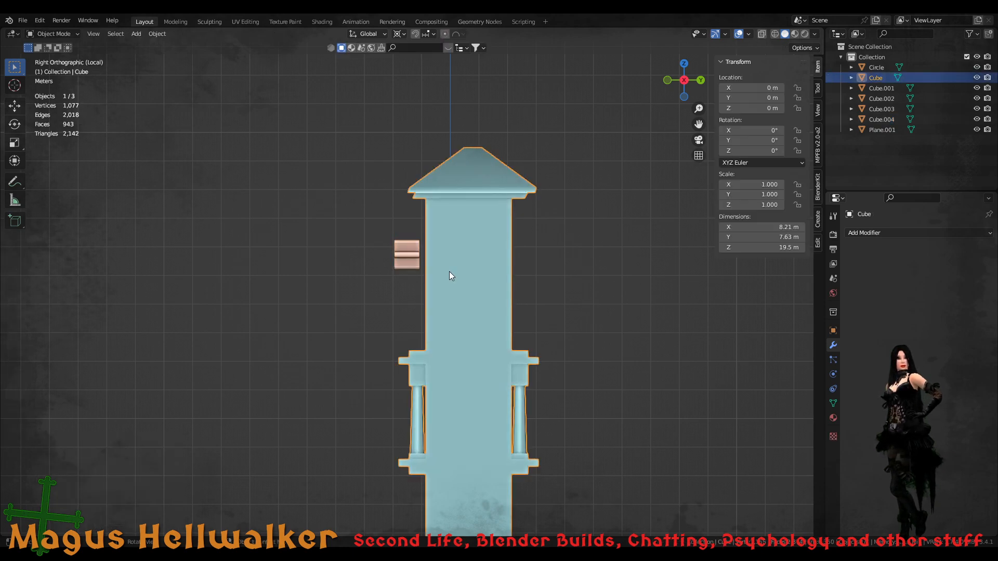
click(409, 262)
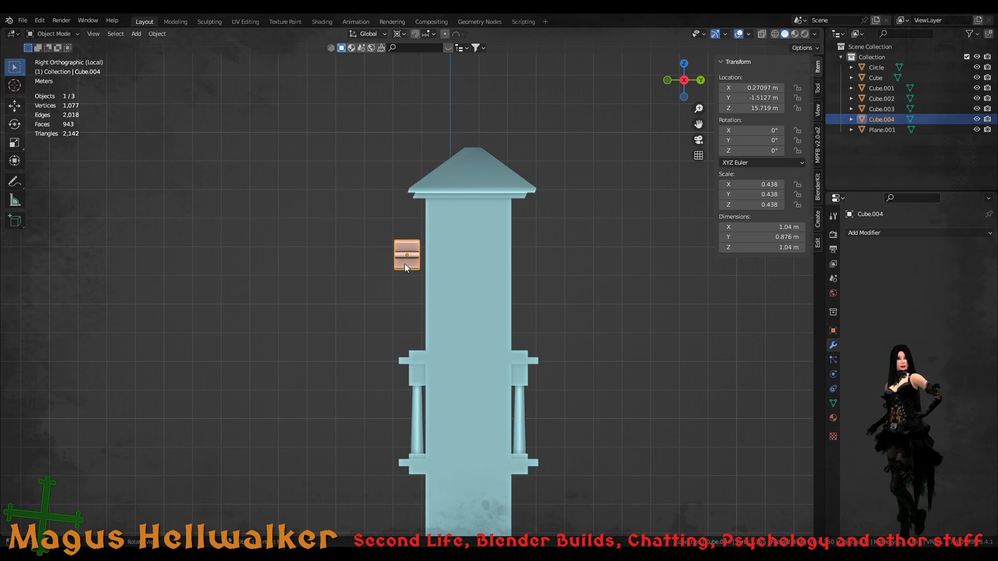
- Move the cross copy about 0.674 m along Y so it sinks halfway into the tower's upper wall
scroll(420, 307, down, 1)
scroll(432, 348, up, 3)
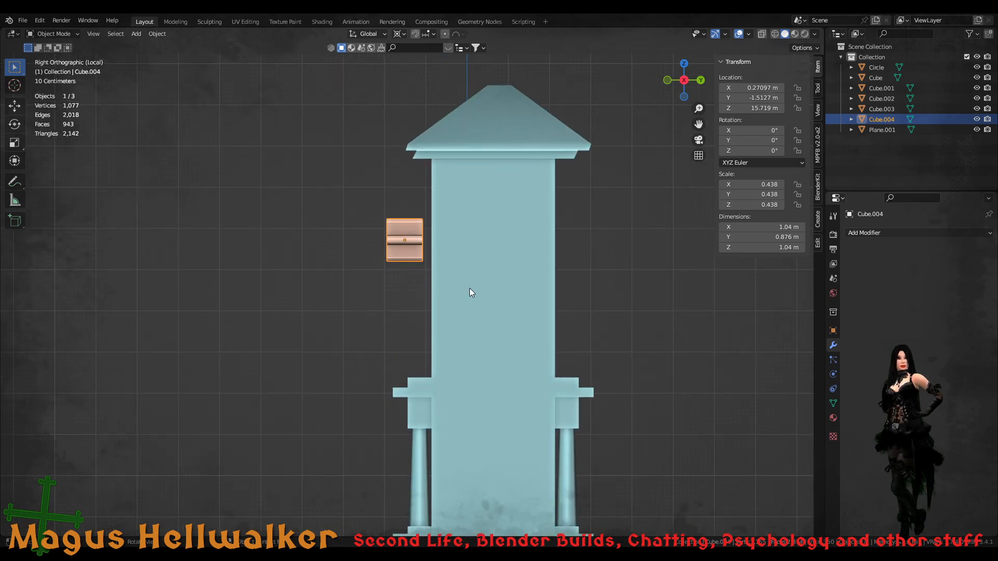
scroll(449, 279, up, 3)
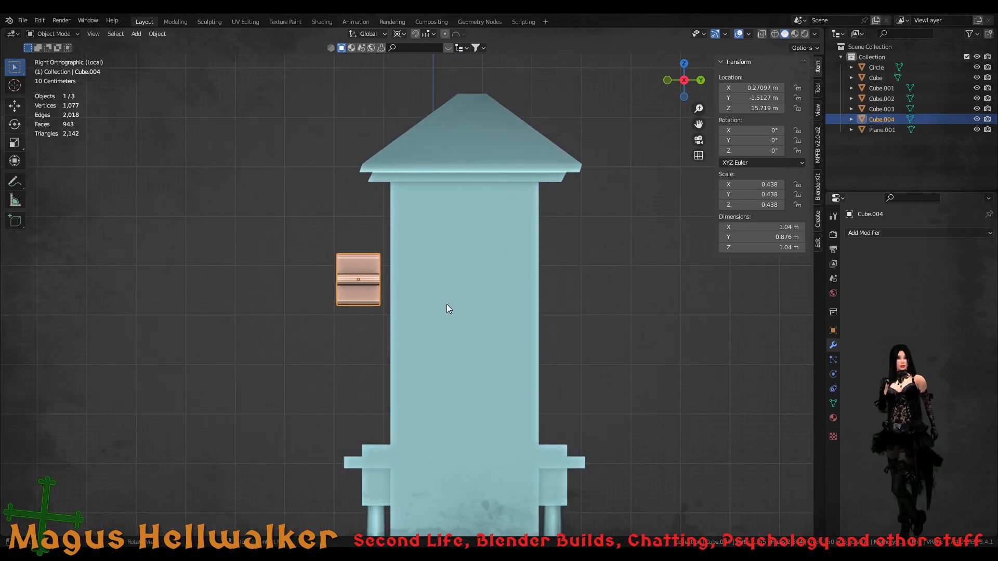
key(g)
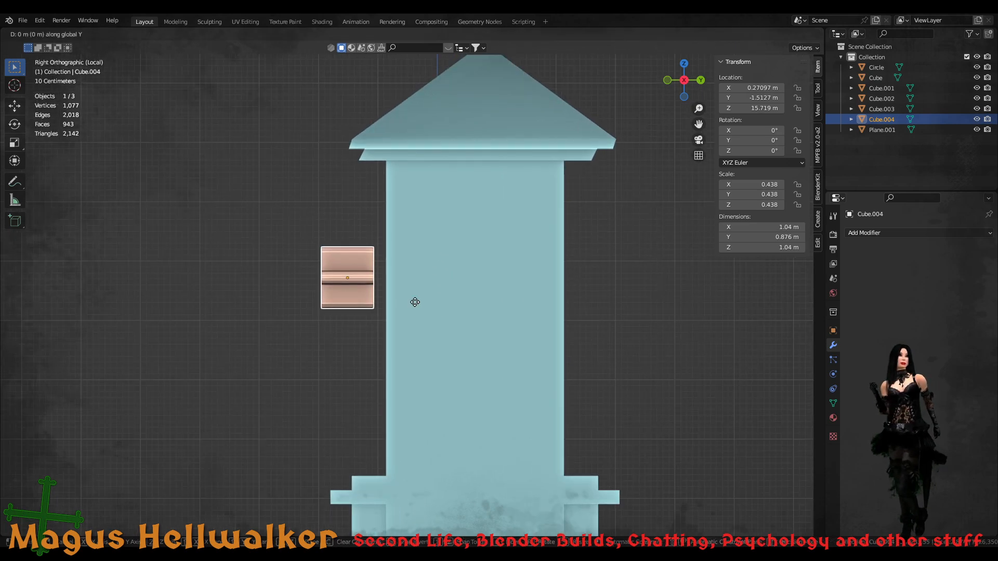
key(y)
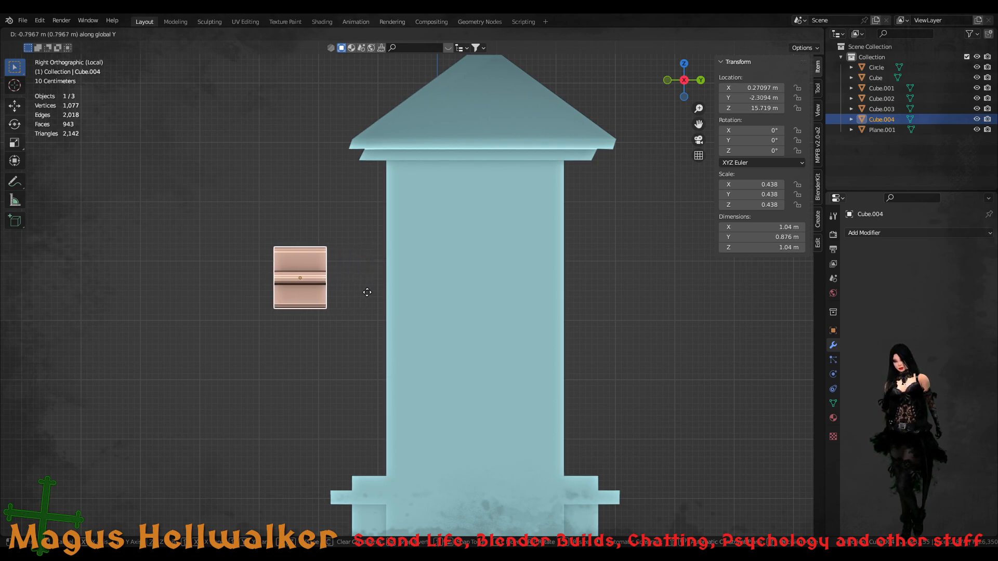
click(455, 295)
- Duplicate the cross and move the copy about 2.94 m along Y into the opposite wall of the tower
key(shift+d)
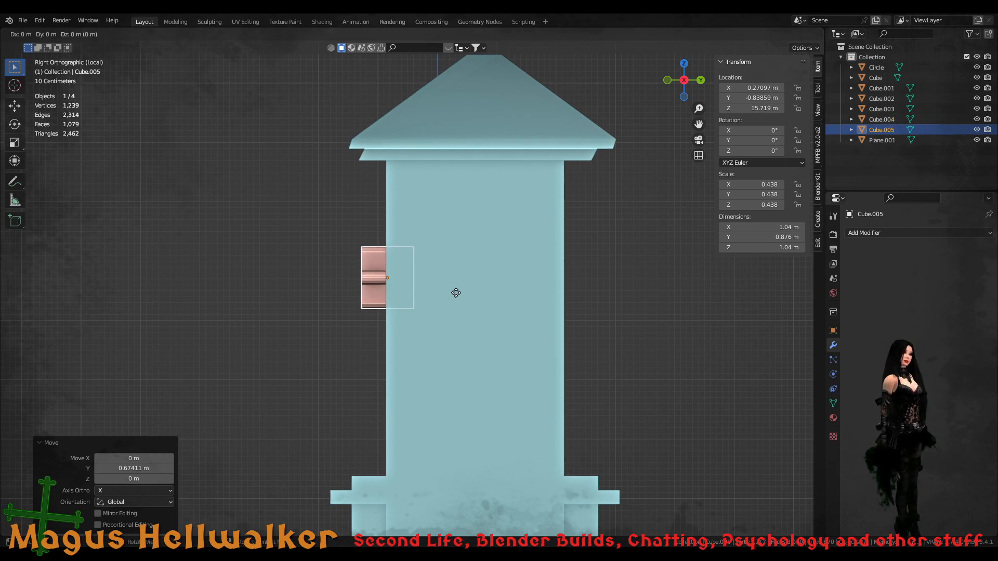
key(y)
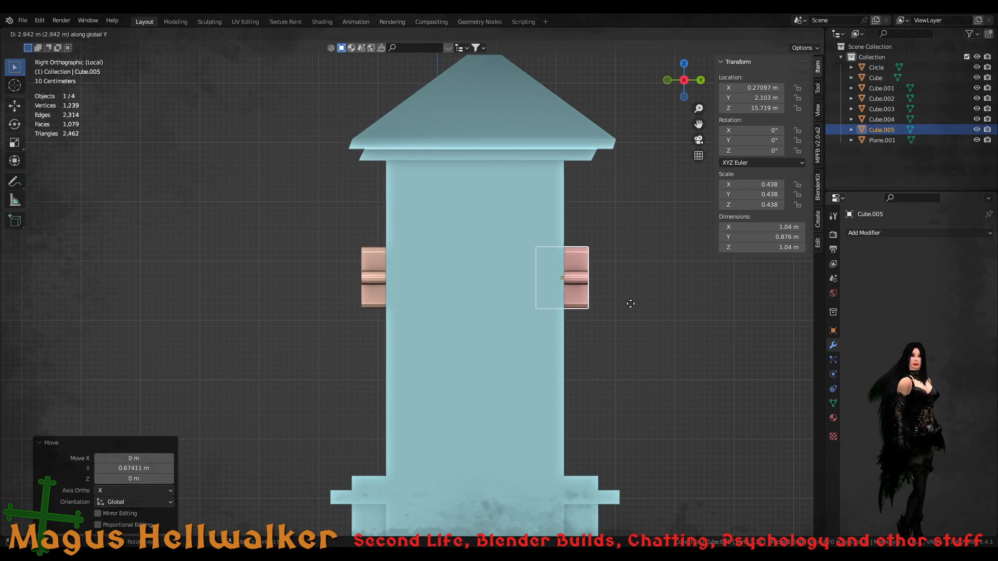
click(630, 304)
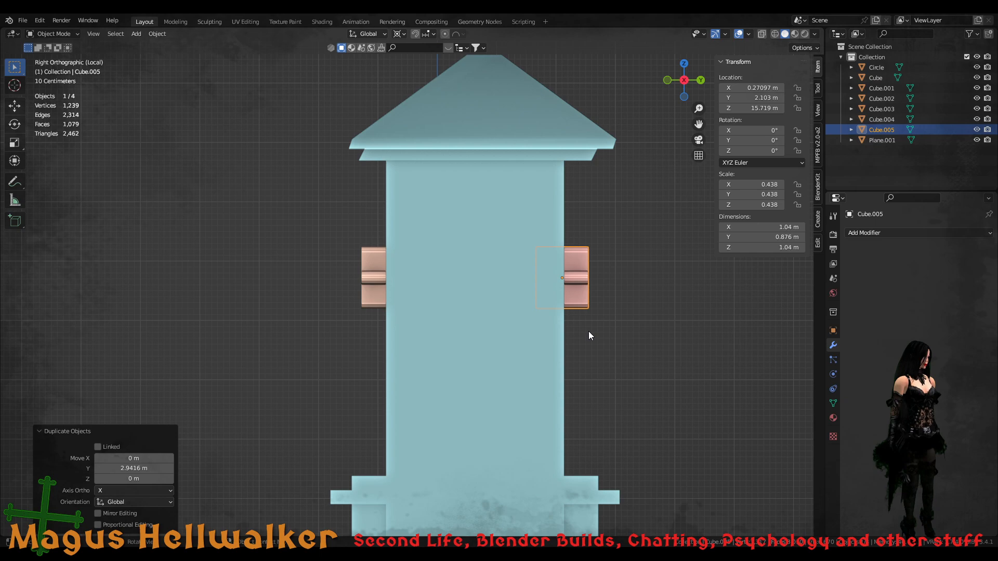
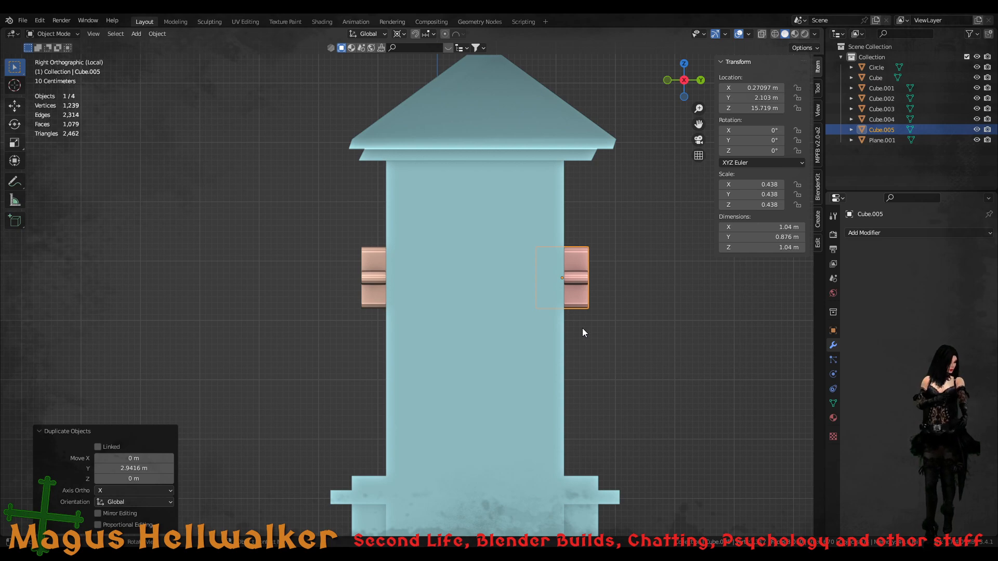
- Join the two crosses on the tower's opposite walls into a single object
scroll(491, 336, down, 1)
middle_drag(482, 336, 516, 332)
scroll(507, 336, down, 3)
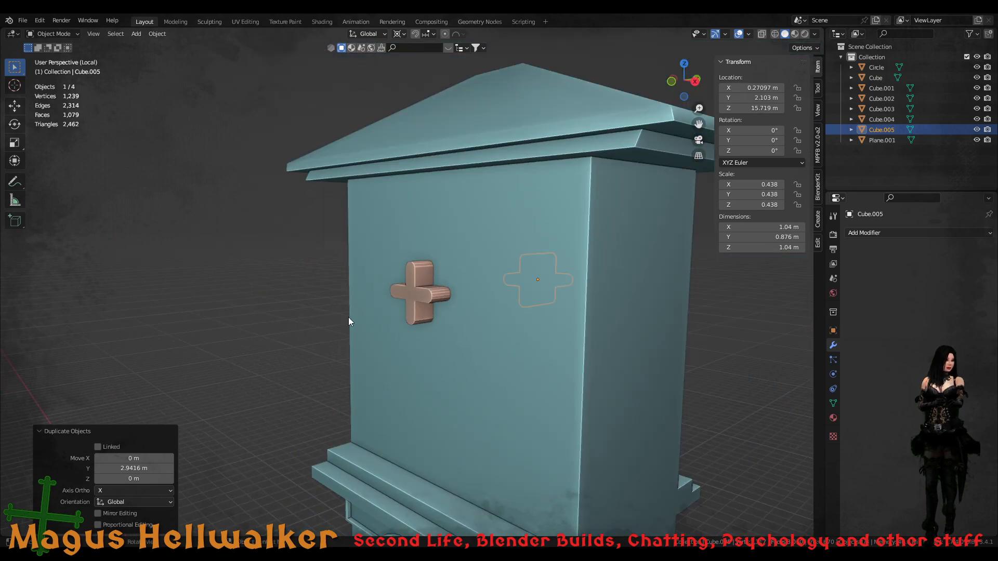
click(413, 293)
click(431, 289)
click(426, 294)
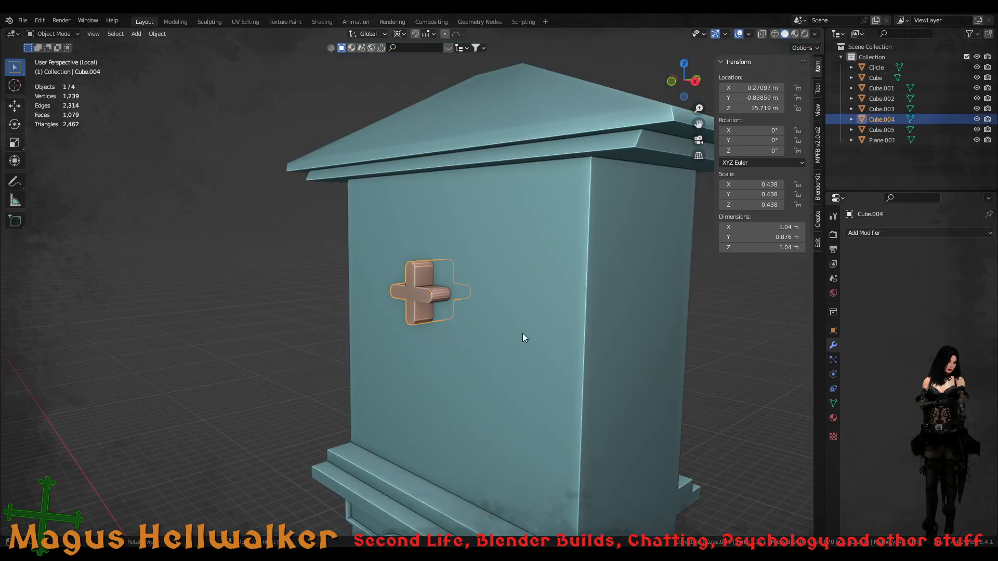
middle_drag(522, 333, 457, 339)
scroll(469, 338, down, 2)
click(576, 295)
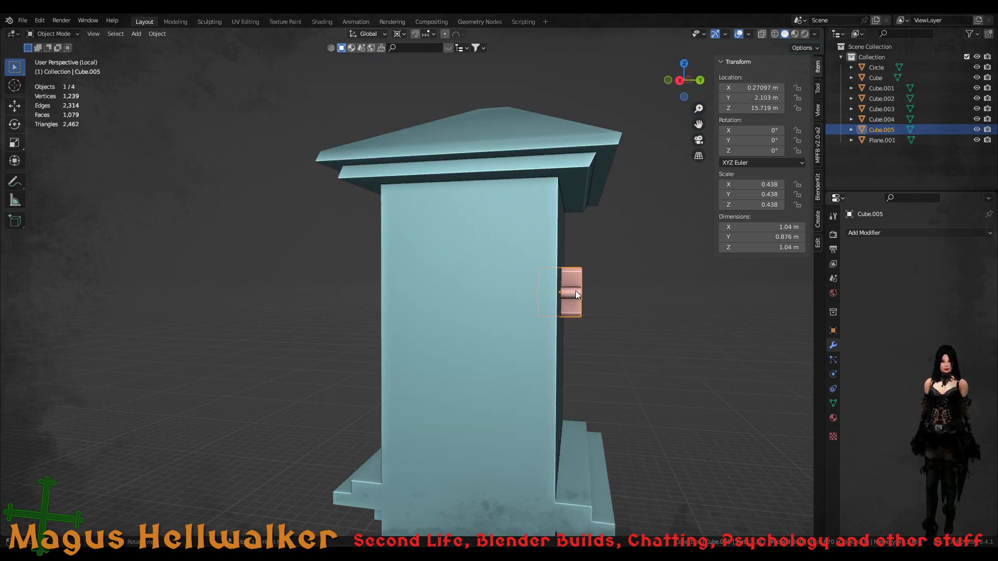
middle_drag(501, 297, 446, 300)
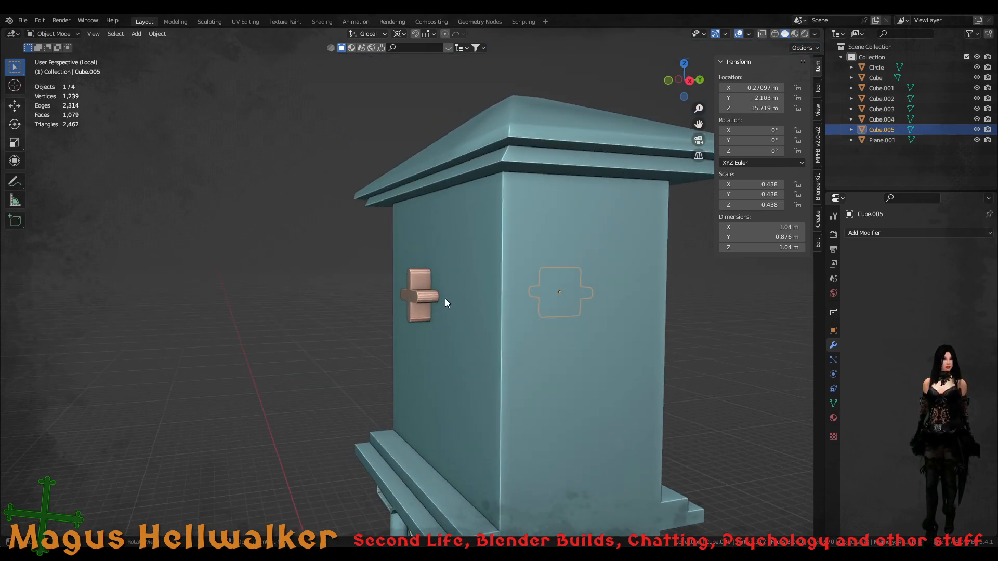
shift+click(419, 297)
key(ctrl+j)
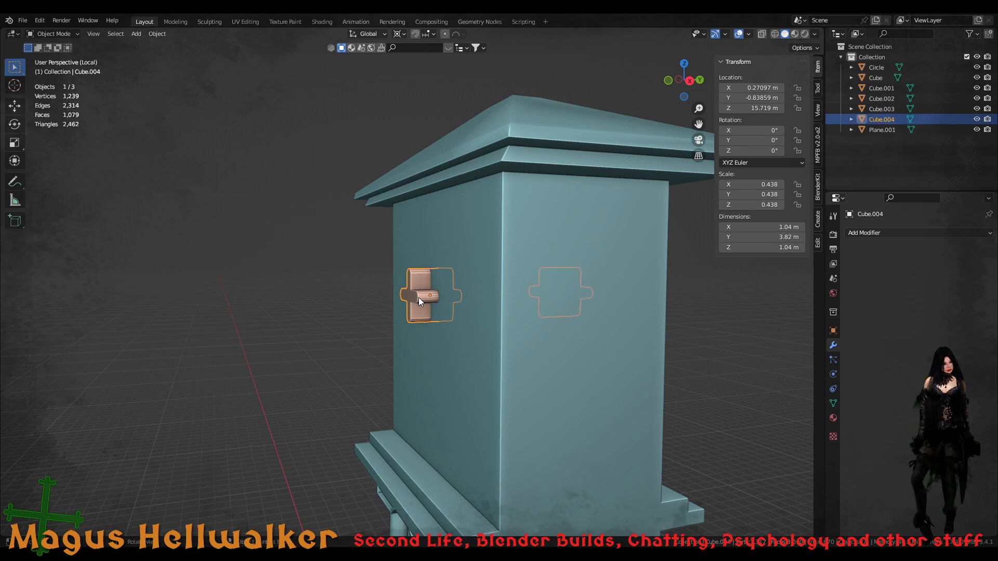
- Apply the scale and then all transforms to the joined crosses
key(ctrl+a)
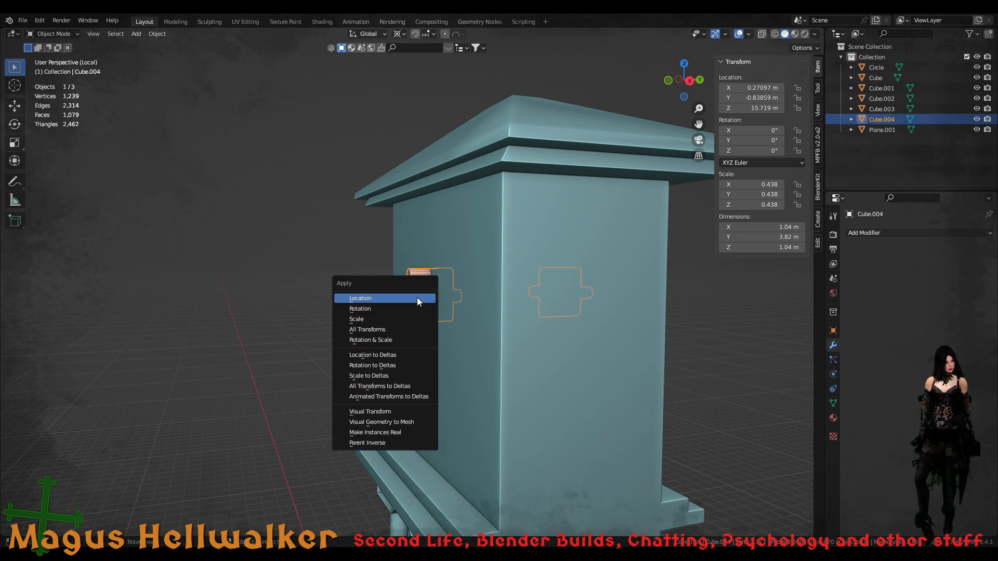
click(391, 322)
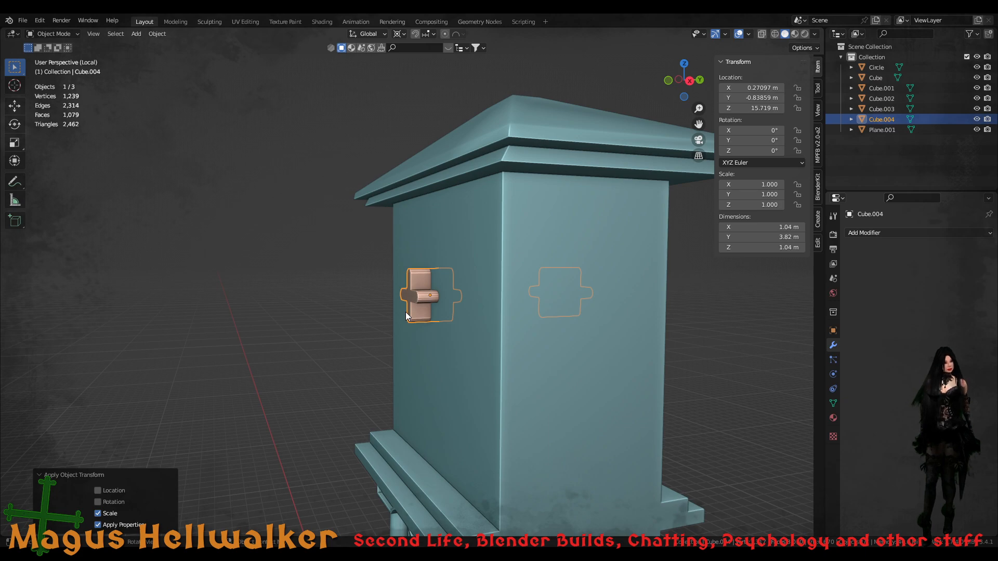
key(alt+a)
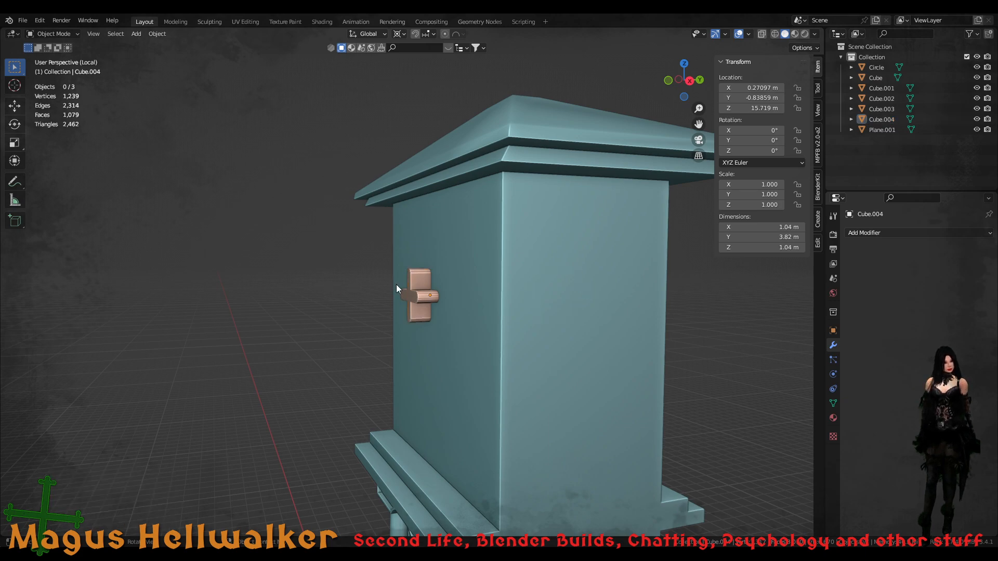
click(424, 294)
key(ctrl+a)
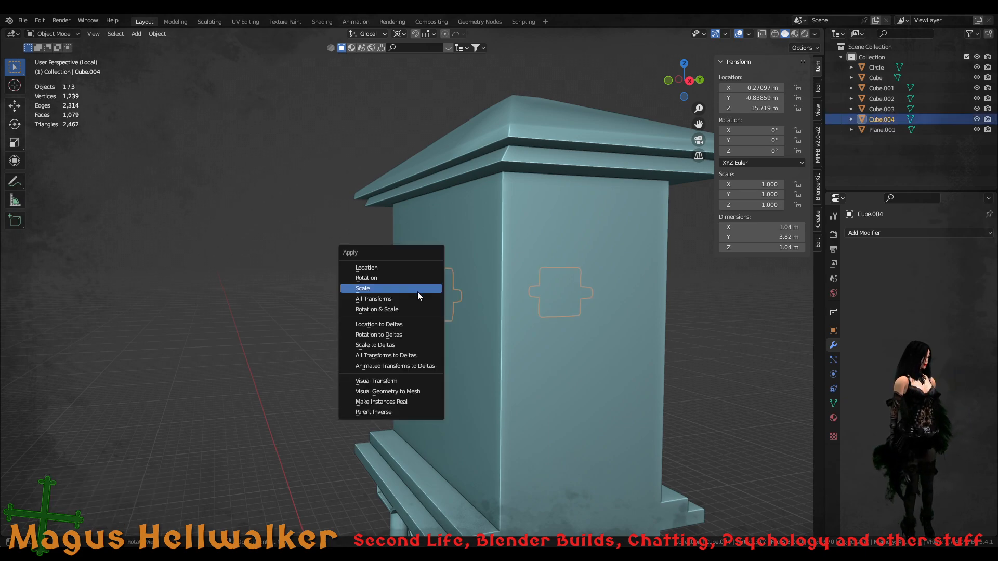
click(415, 297)
- Rename the joined cross object as Port Hole
middle_drag(513, 317, 630, 325)
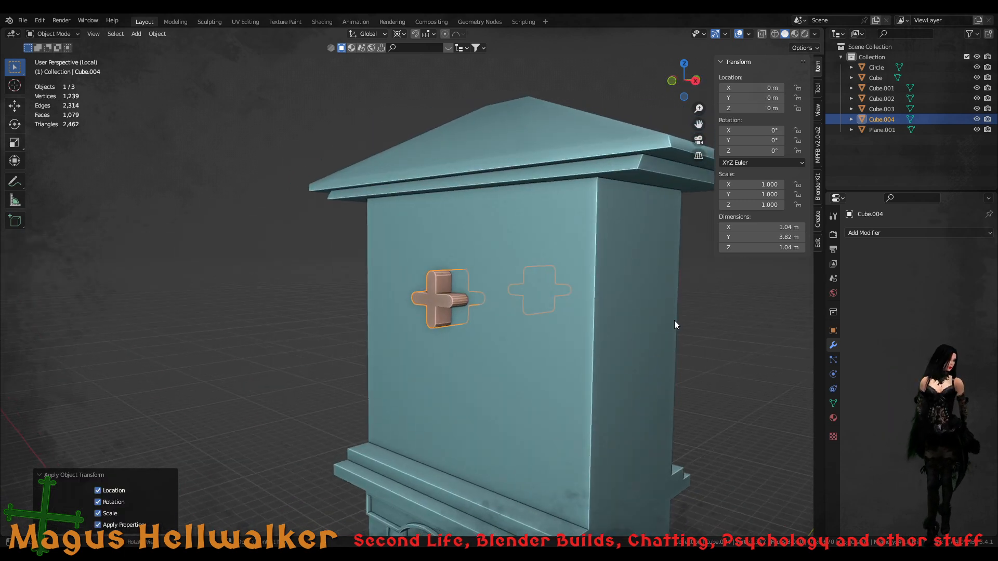
double_click(889, 119)
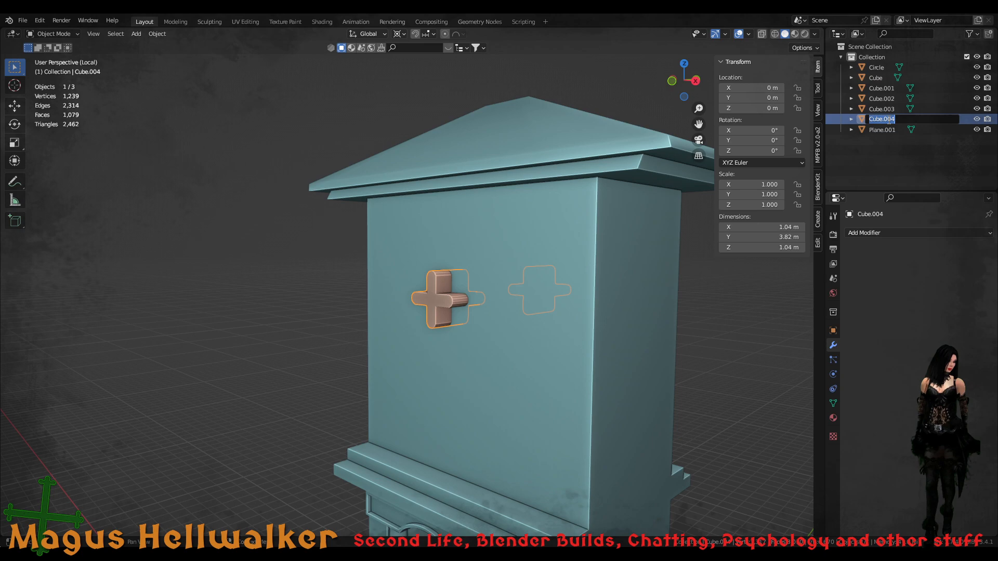
text(Re)
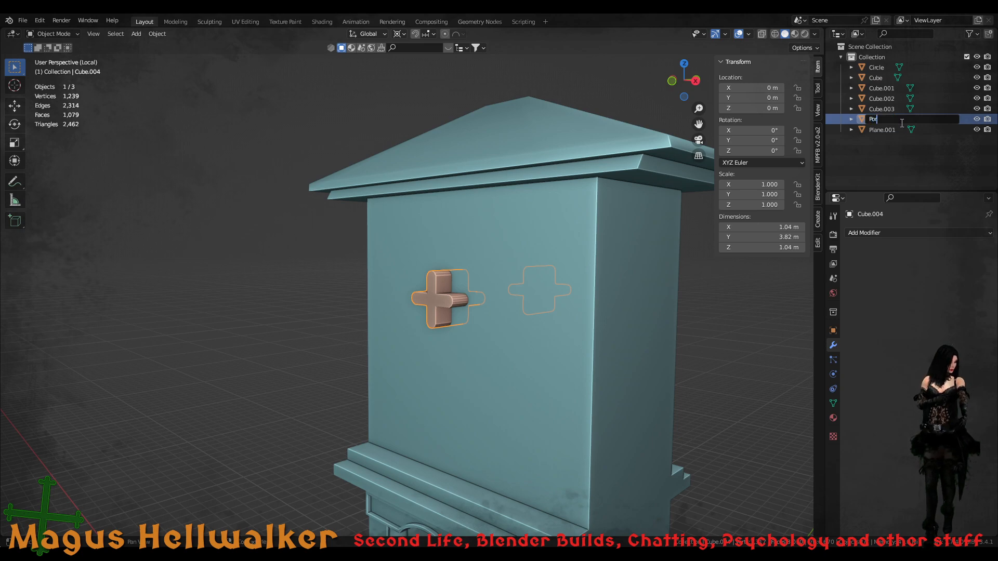
text(rt Hole)
key(Return)
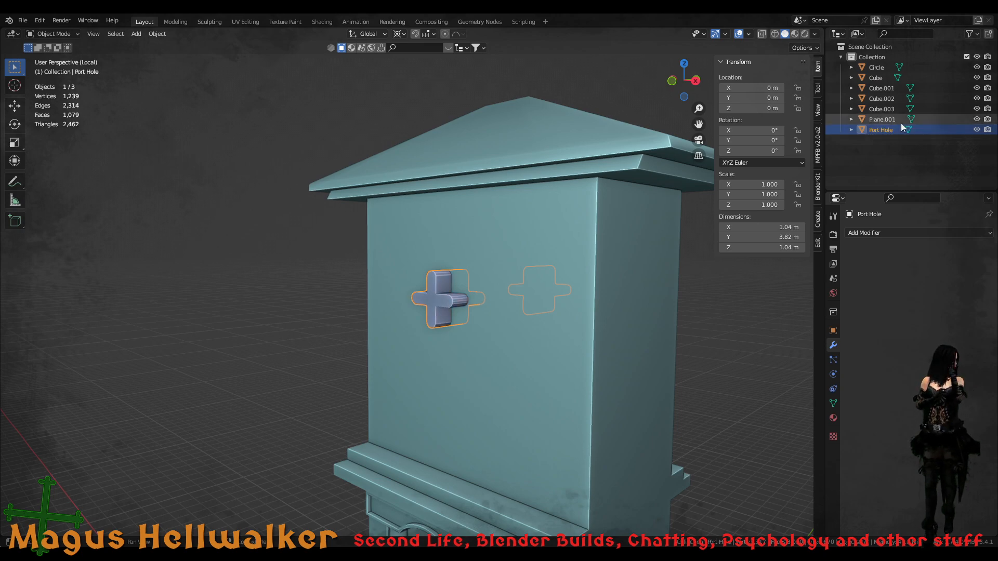
- Add a Boolean Difference modifier to the tower with Port Hole as the cutting object
click(576, 341)
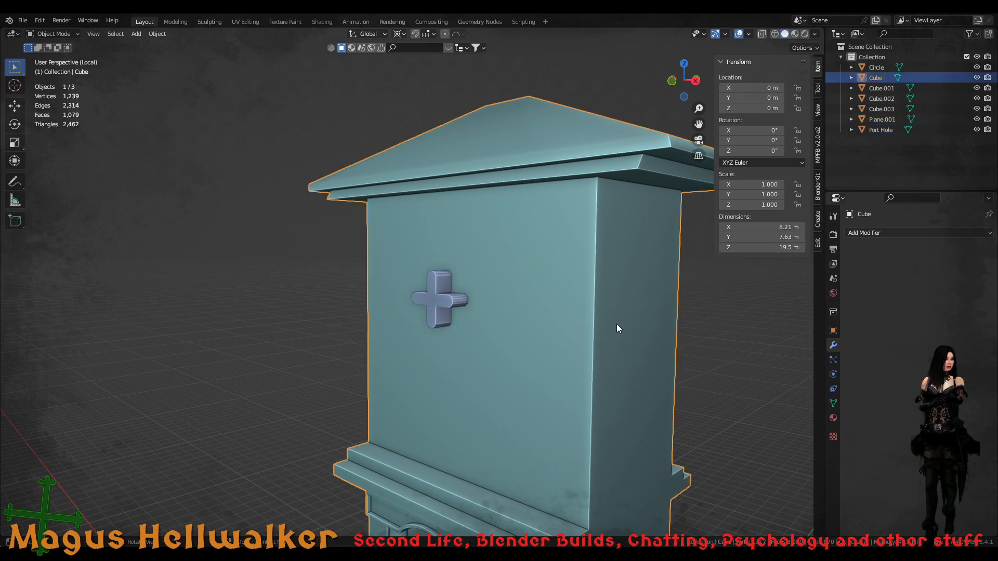
middle_drag(681, 317, 807, 283)
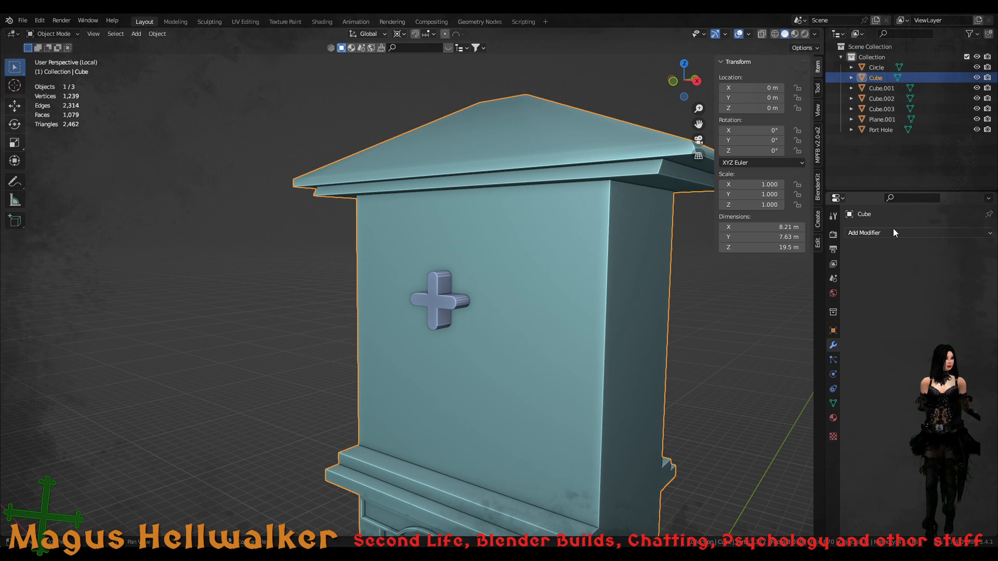
click(884, 234)
click(793, 286)
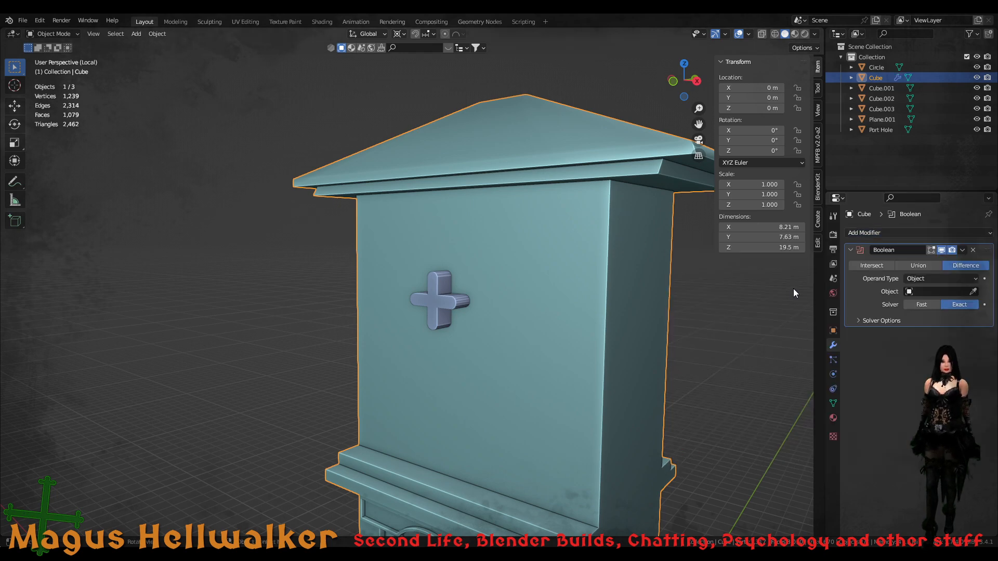
click(972, 291)
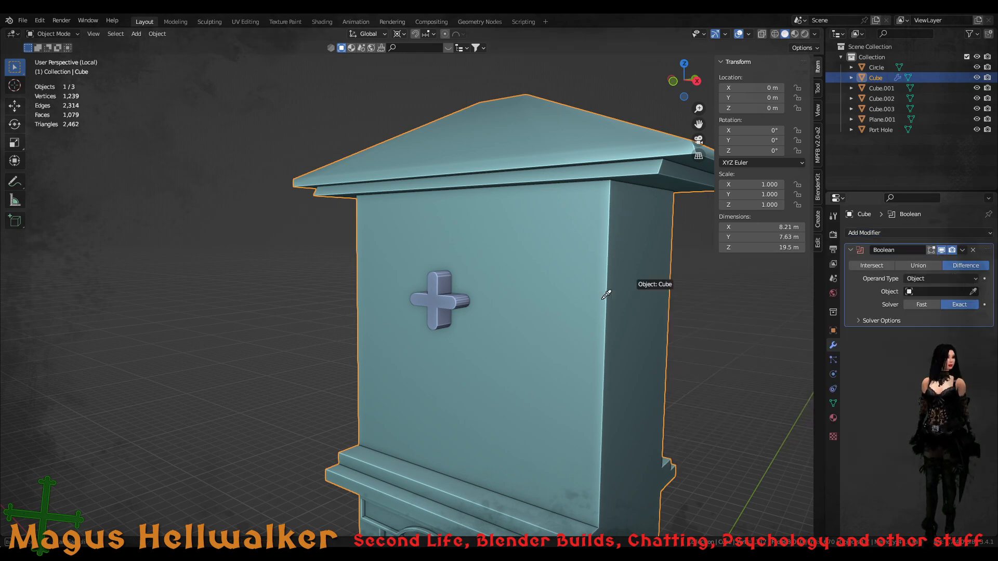
click(442, 301)
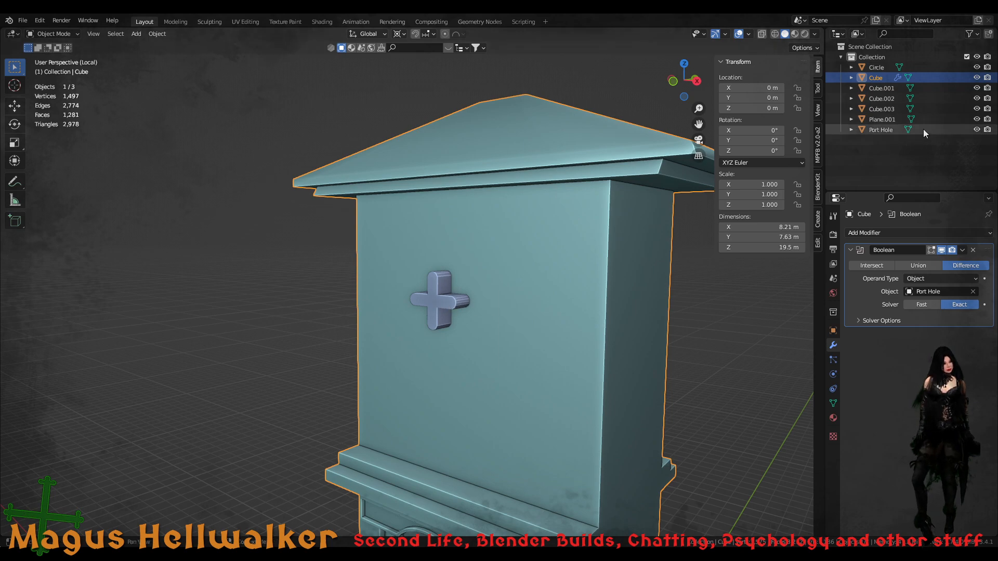
- Hide the Port Hole cutter to examine the cross-shaped cut in the upper wall, and show the cutter again
click(976, 129)
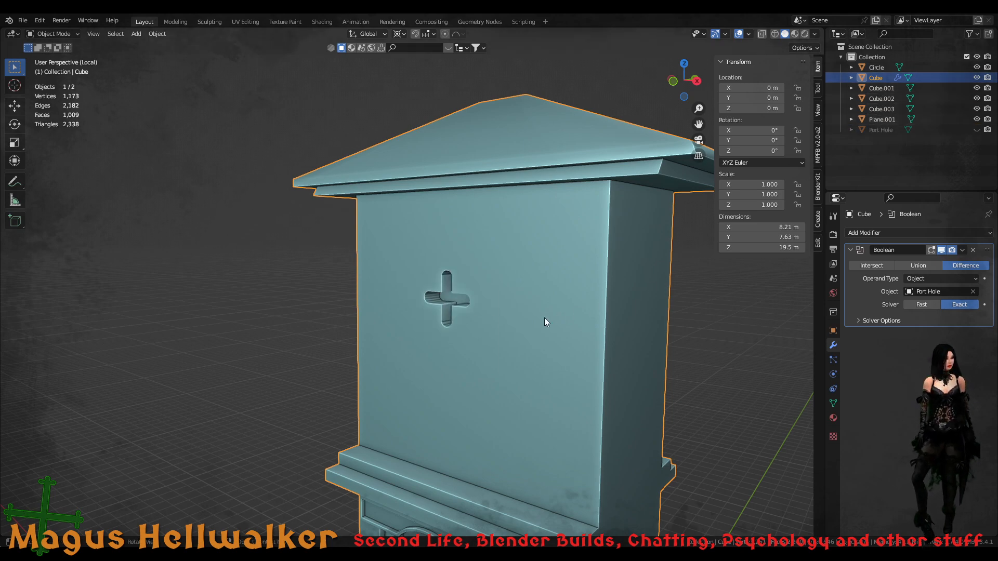
scroll(544, 321, up, 3)
scroll(590, 329, down, 1)
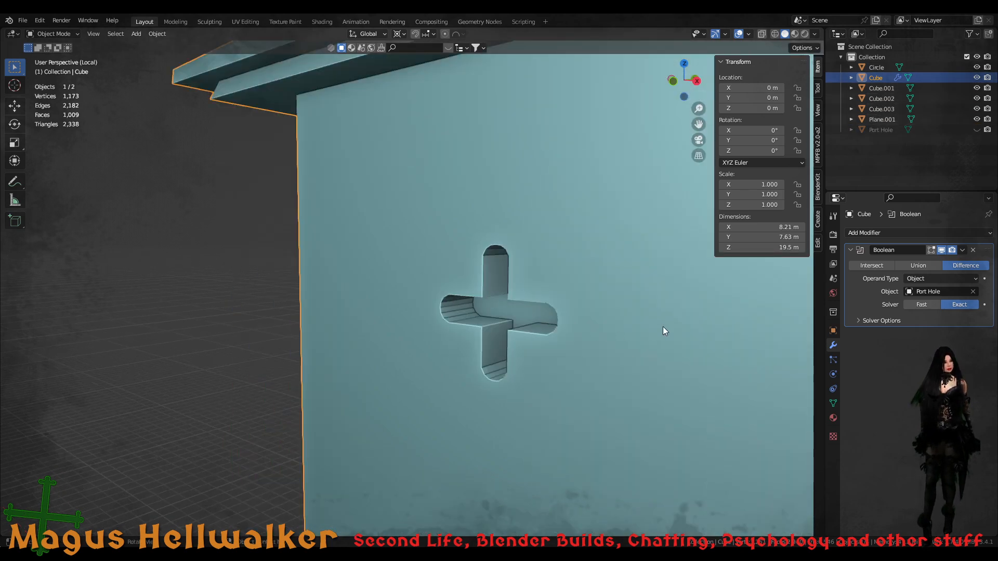
middle_drag(663, 328, 731, 344)
scroll(523, 335, down, 6)
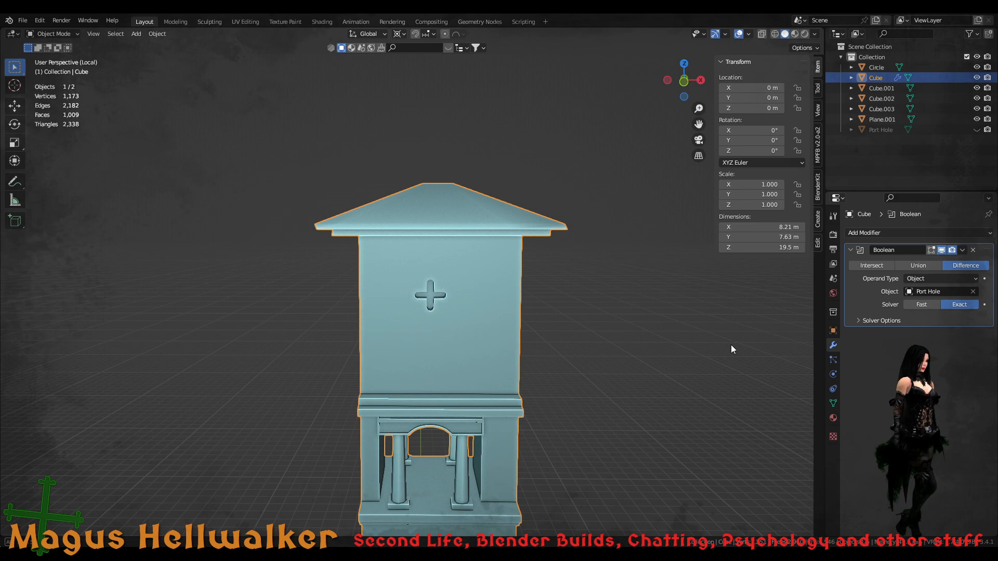
scroll(479, 354, up, 6)
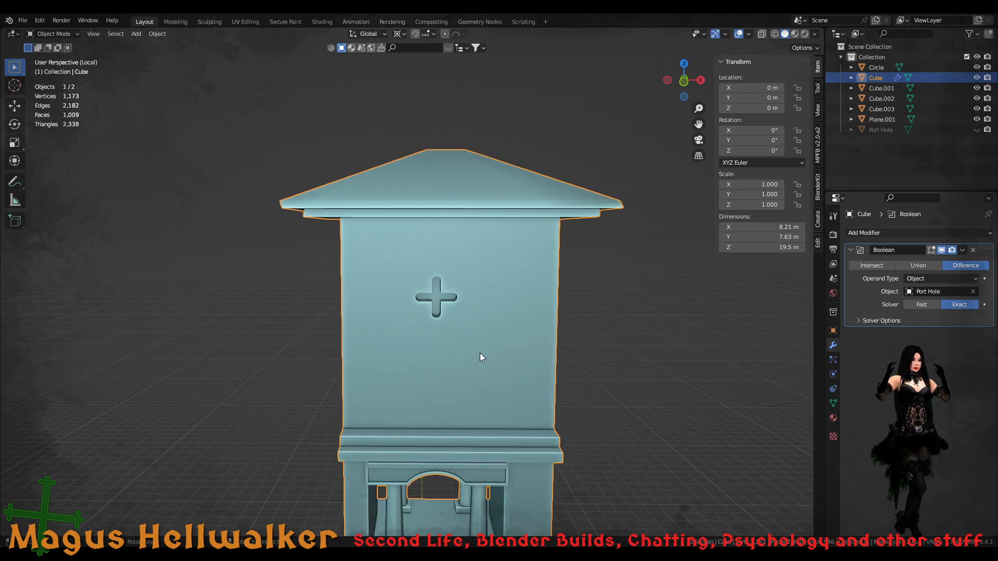
click(892, 129)
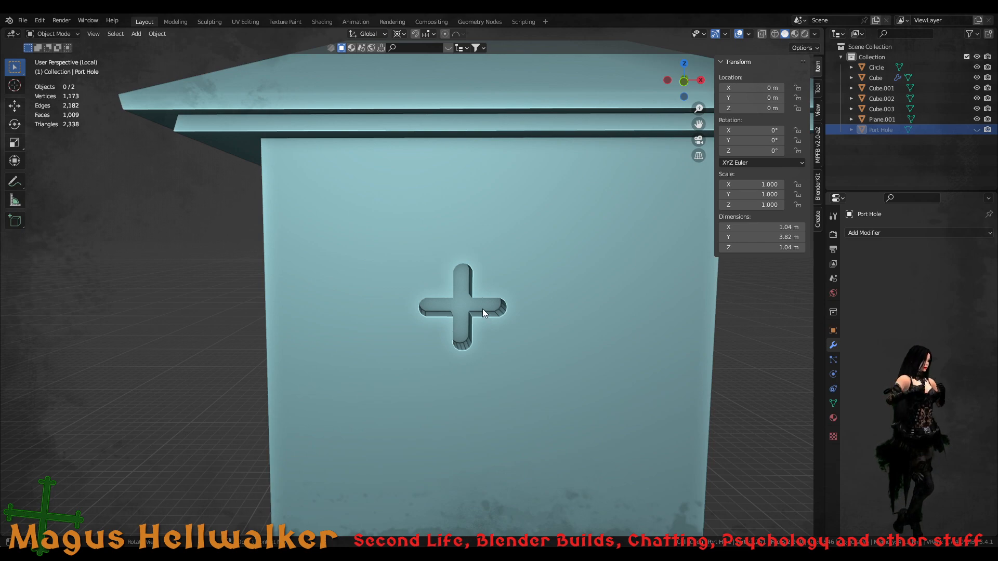
click(976, 130)
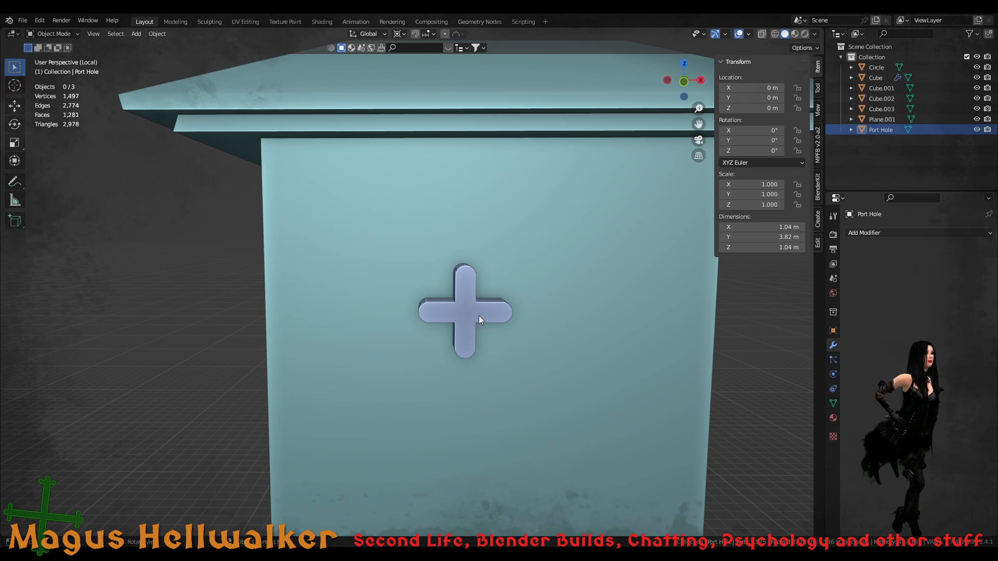
- Leave the isolated view so the neighbouring towers are shown around the Port Hole cutter
key(KP_1)
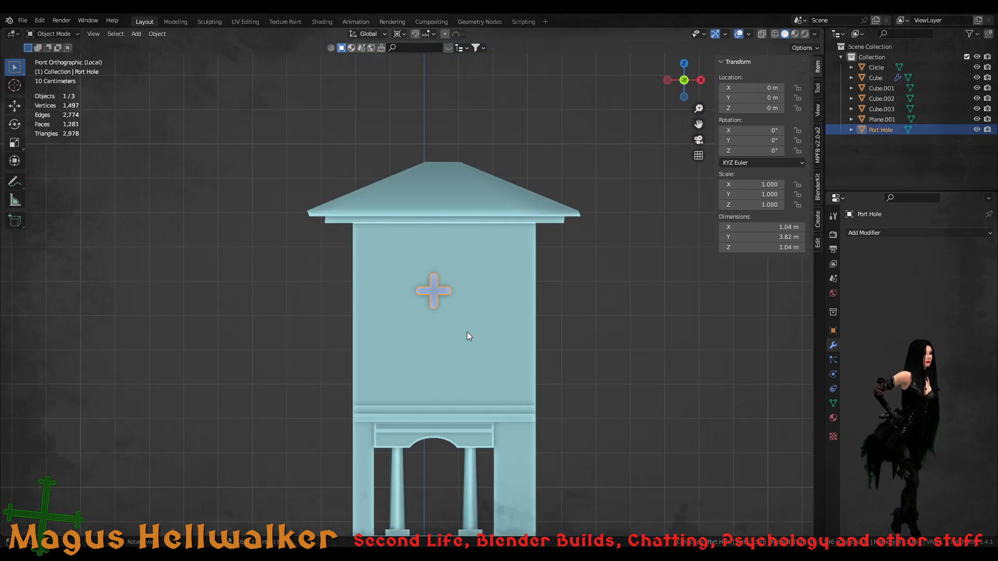
scroll(467, 332, up, 3)
scroll(464, 343, down, 4)
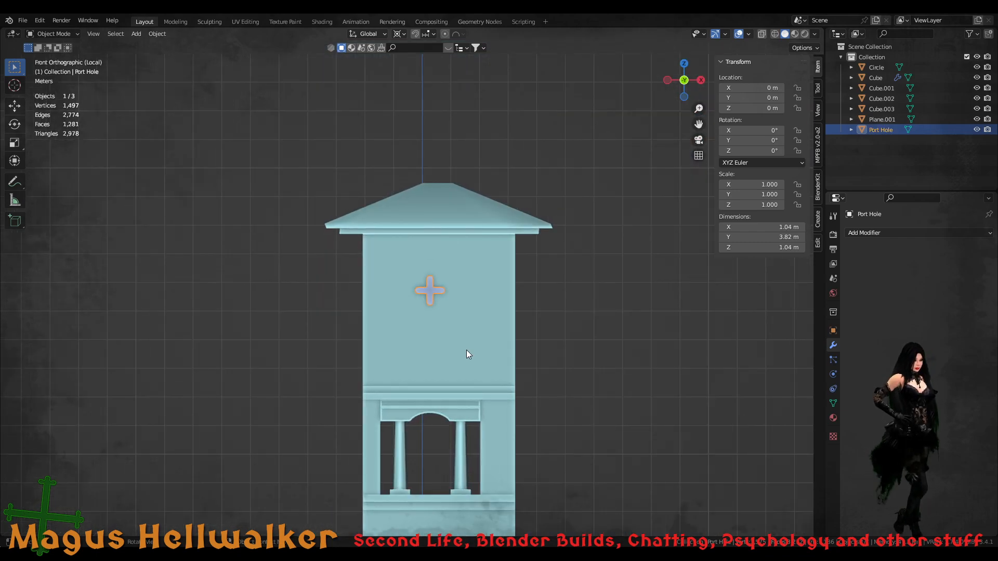
key(KP_Divide)
scroll(435, 345, up, 5)
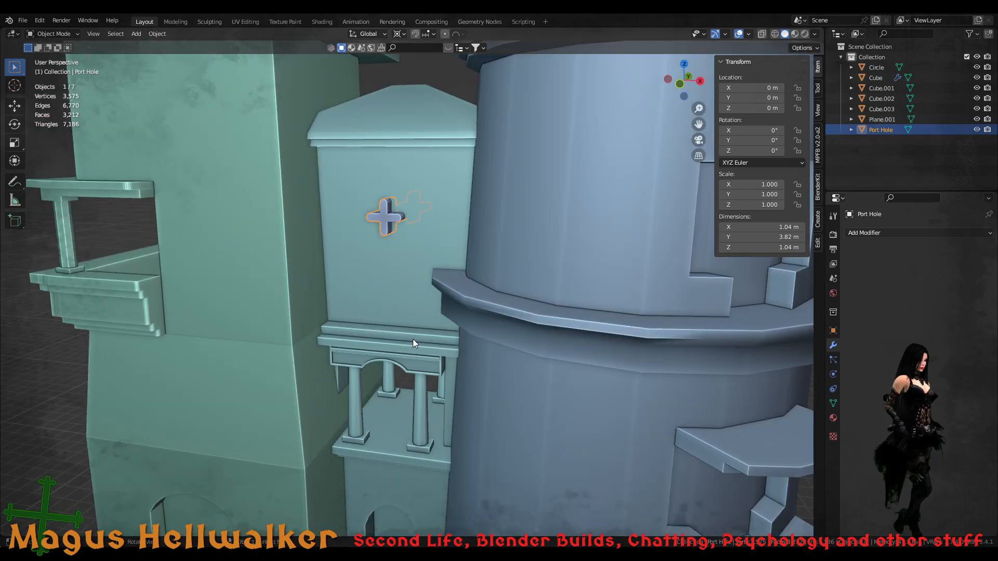
scroll(413, 339, down, 2)
middle_drag(412, 339, 410, 320)
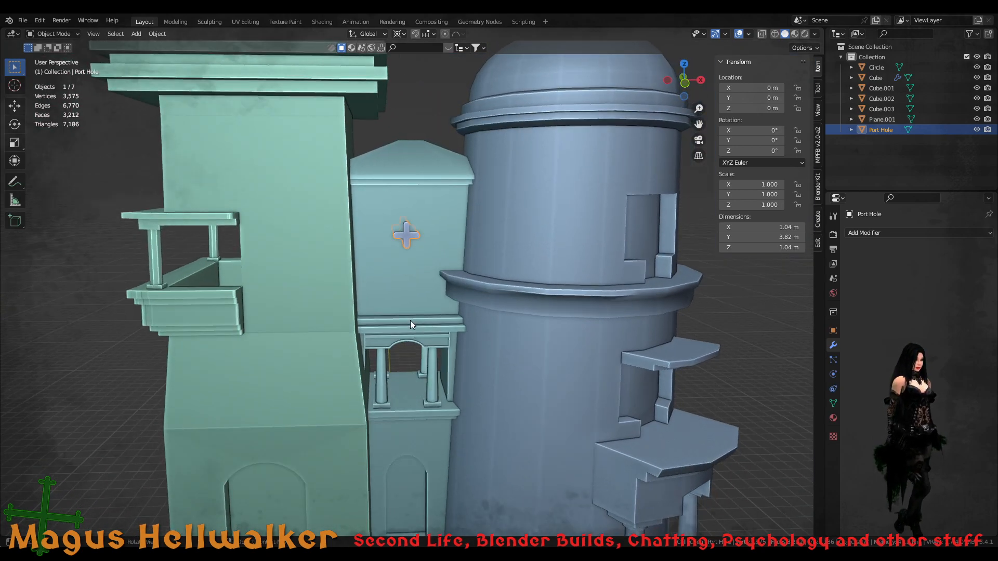
- Move the Port Hole cutter about 0.2 m along X to centre it on the small middle tower's upper wall
key(KP_1)
scroll(412, 320, up, 4)
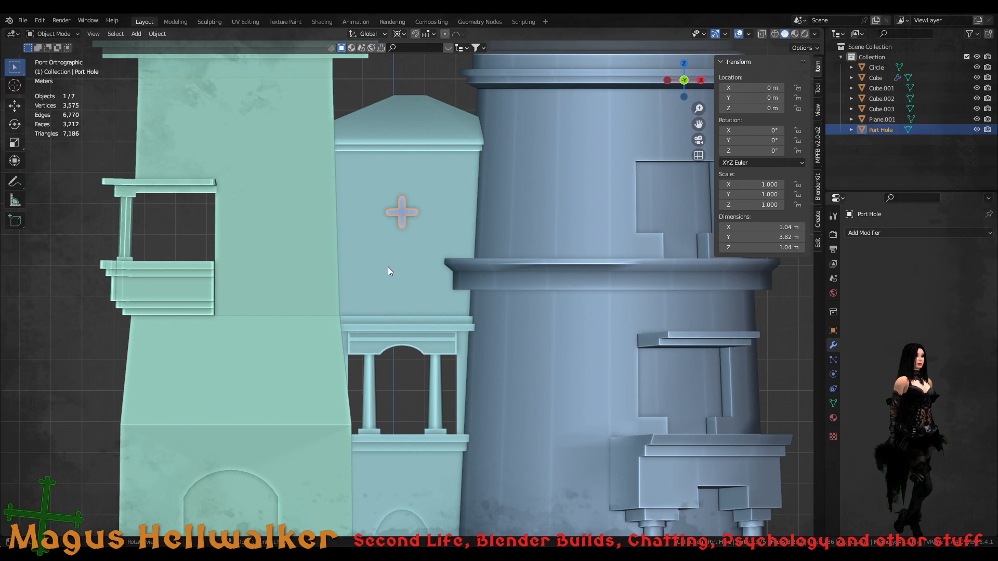
shift+middle_drag(415, 254, 397, 362)
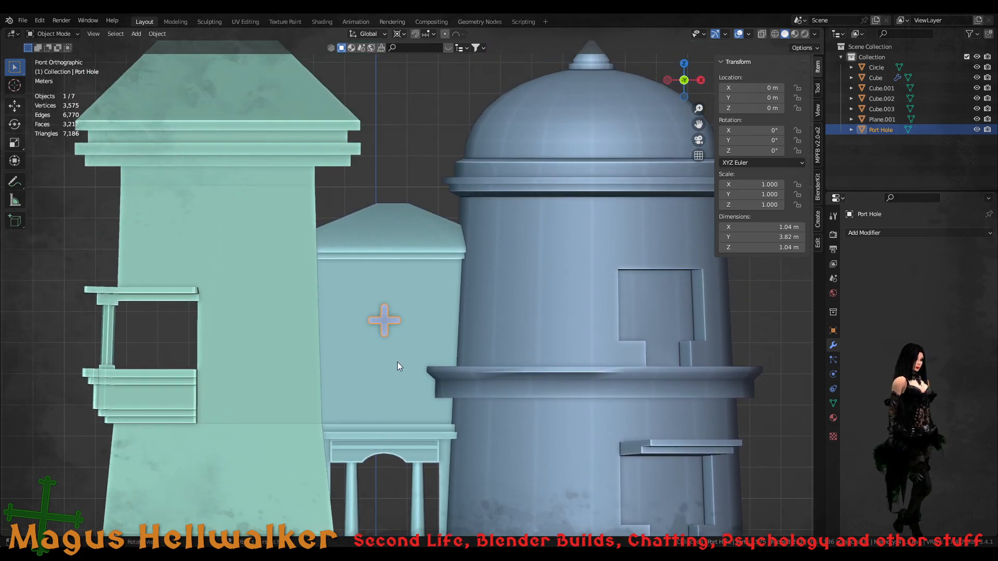
scroll(397, 362, up, 2)
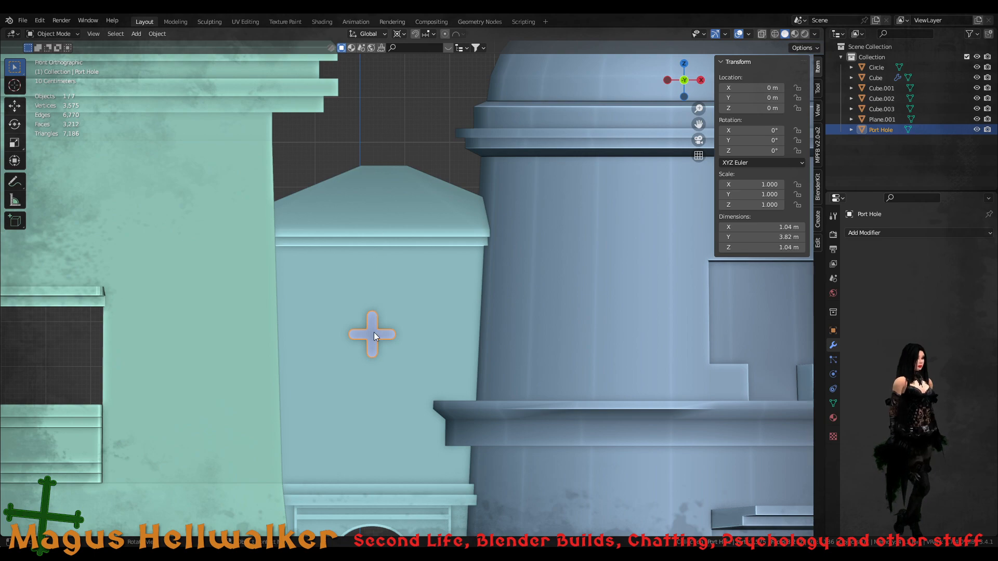
key(g)
key(x)
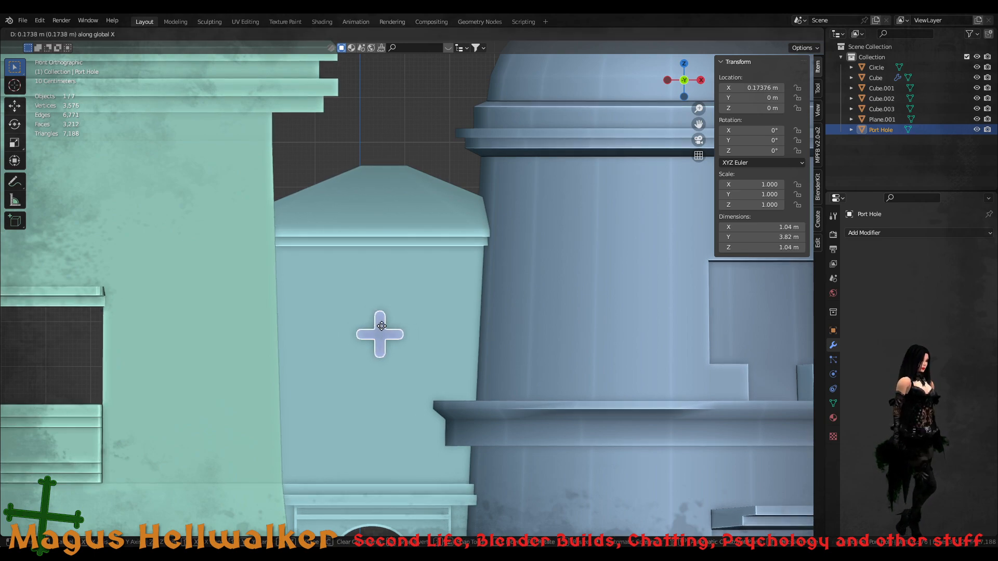
click(382, 326)
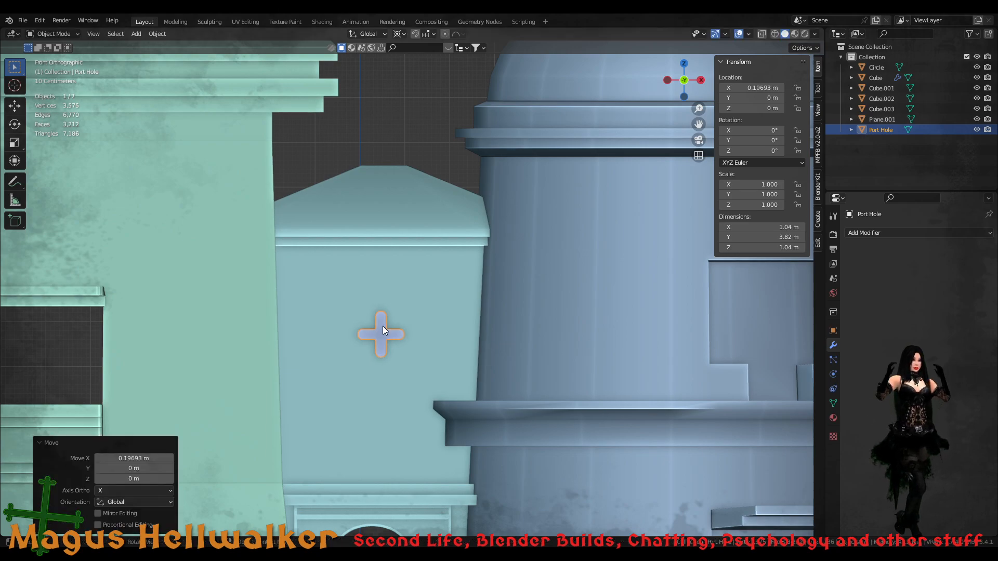
- Duplicate the Port Hole cutter and shift the copy about -6.59 m along X into the square green tower
scroll(410, 364, down, 5)
scroll(407, 386, up, 4)
middle_drag(429, 360, 369, 366)
scroll(407, 368, down, 4)
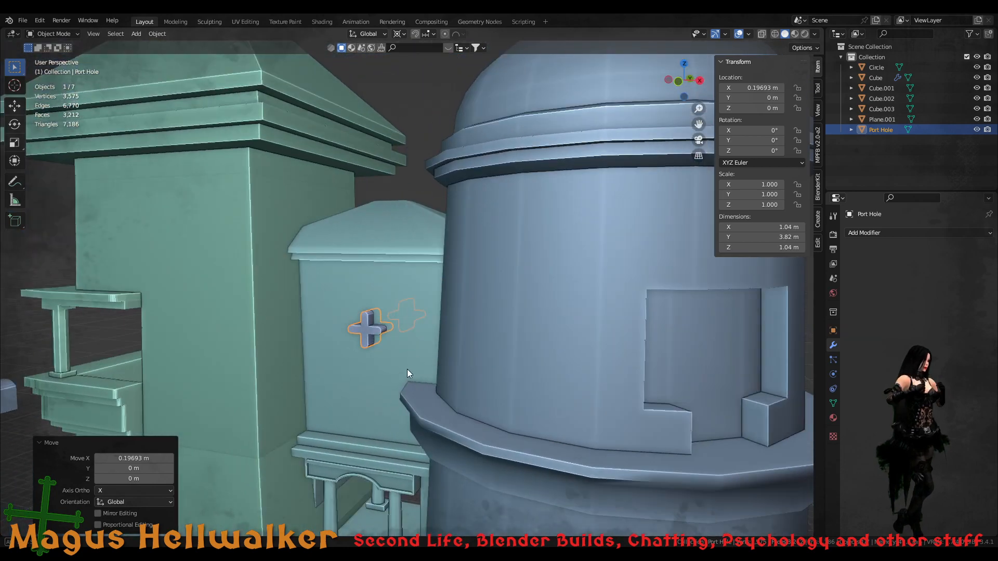
scroll(410, 372, down, 4)
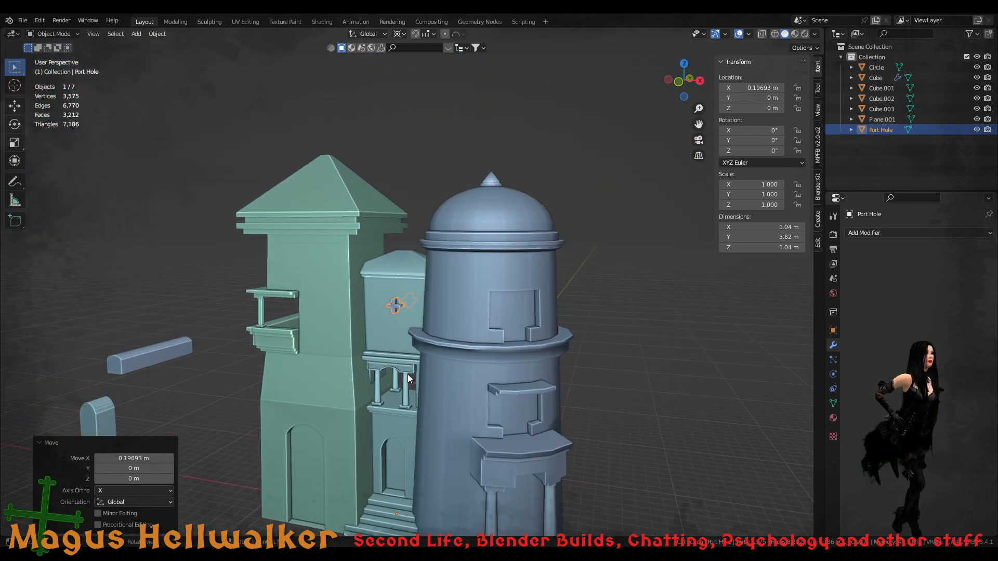
click(622, 366)
click(392, 307)
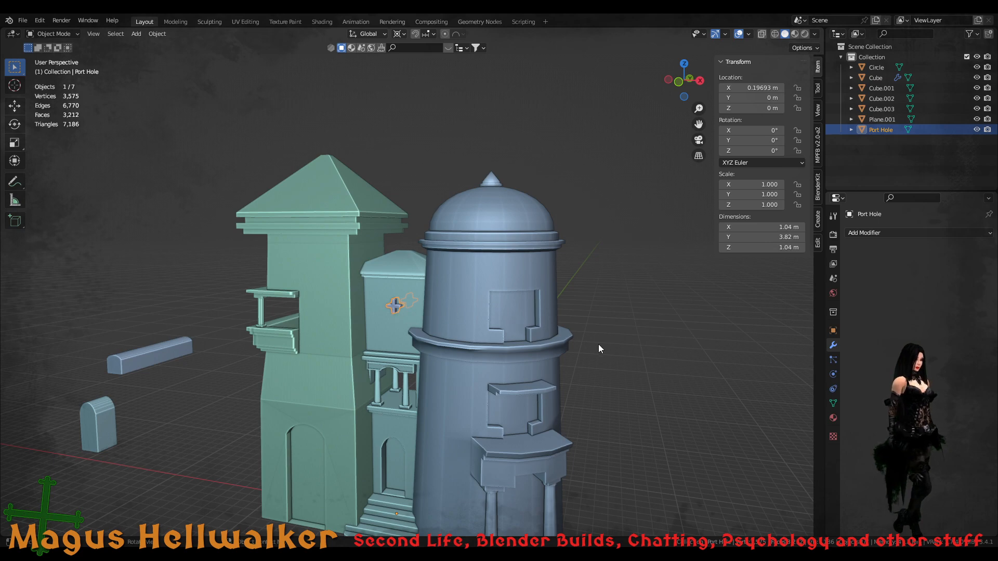
key(g)
right_click(514, 341)
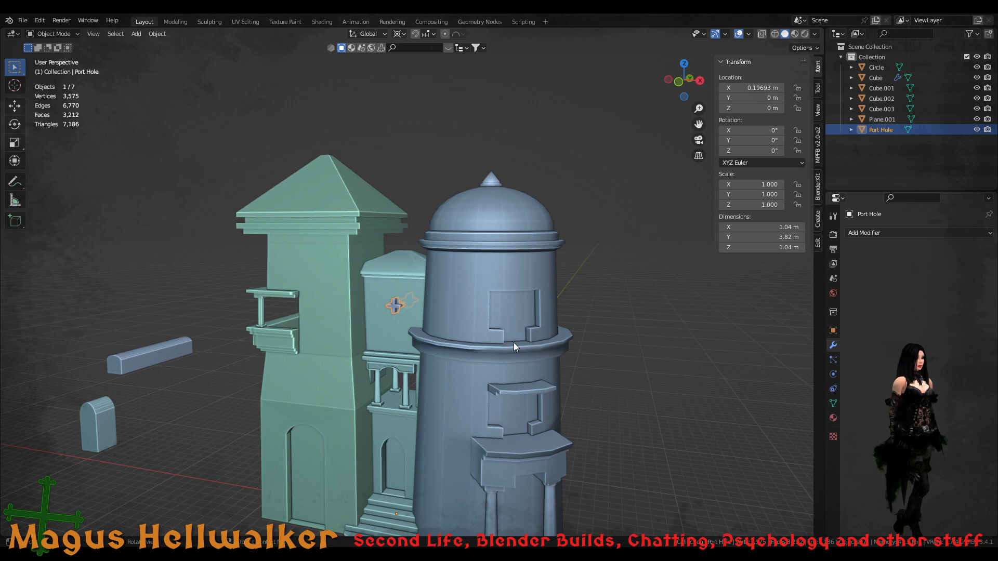
key(shift+d)
key(x)
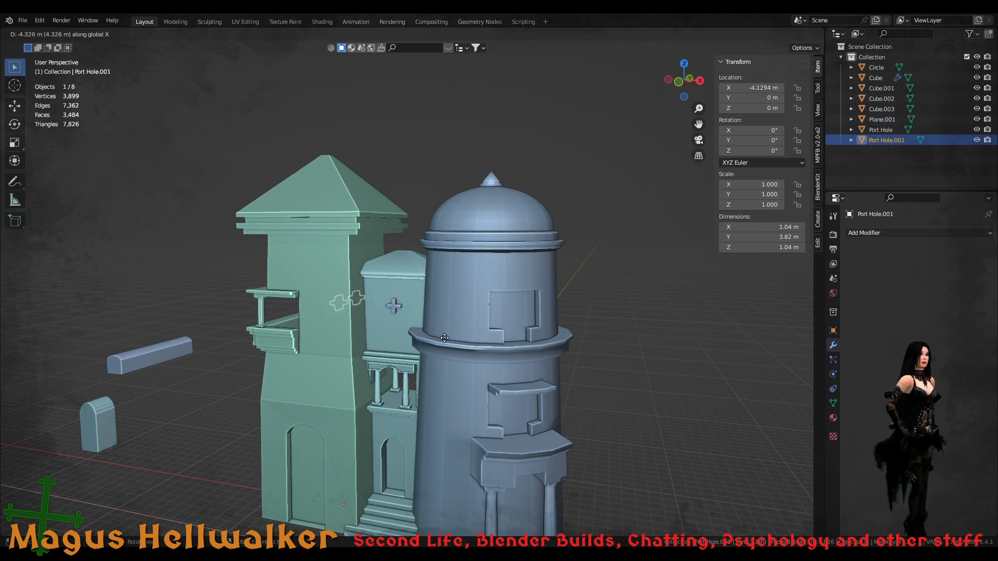
click(416, 333)
- Examine how the duplicated crosses sit in the green tower, from the front and from the balcony side
mouse_move(425, 342)
middle_down()
mouse_move(413, 373)
mouse_move(321, 384)
mouse_move(343, 325)
mouse_move(375, 354)
mouse_move(425, 347)
middle_up()
scroll(379, 357, up, 6)
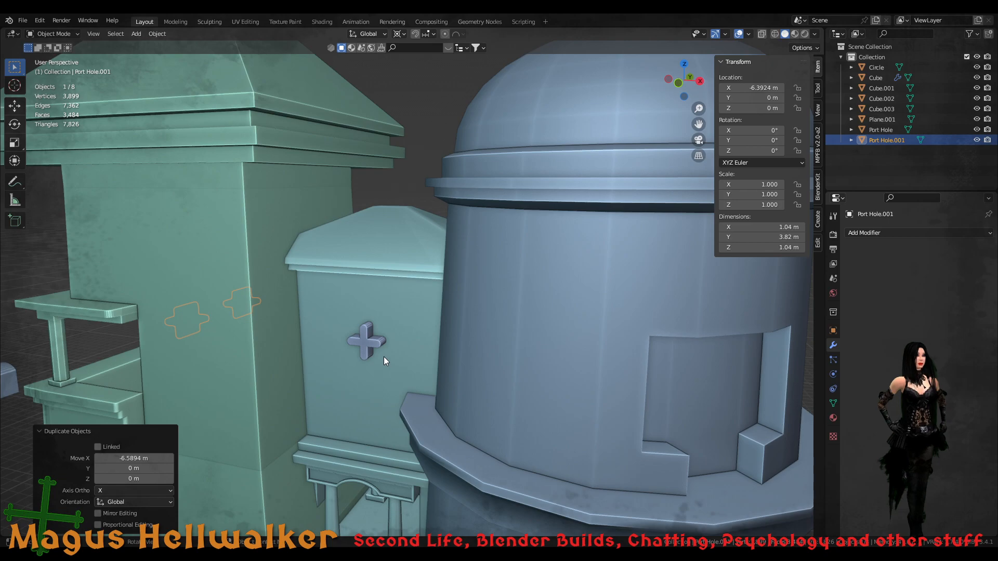
scroll(344, 347, down, 8)
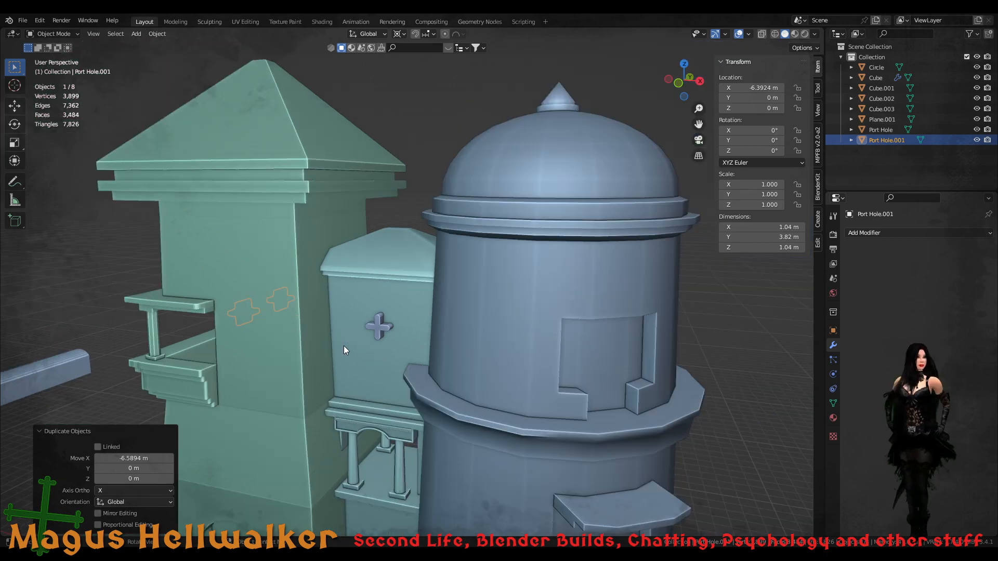
middle_drag(344, 346, 491, 326)
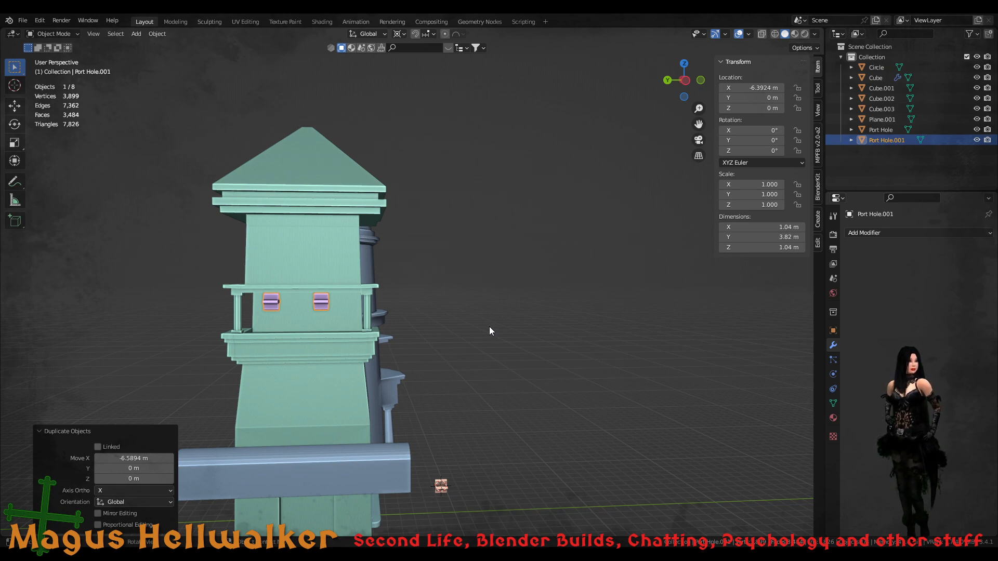
scroll(303, 360, up, 2)
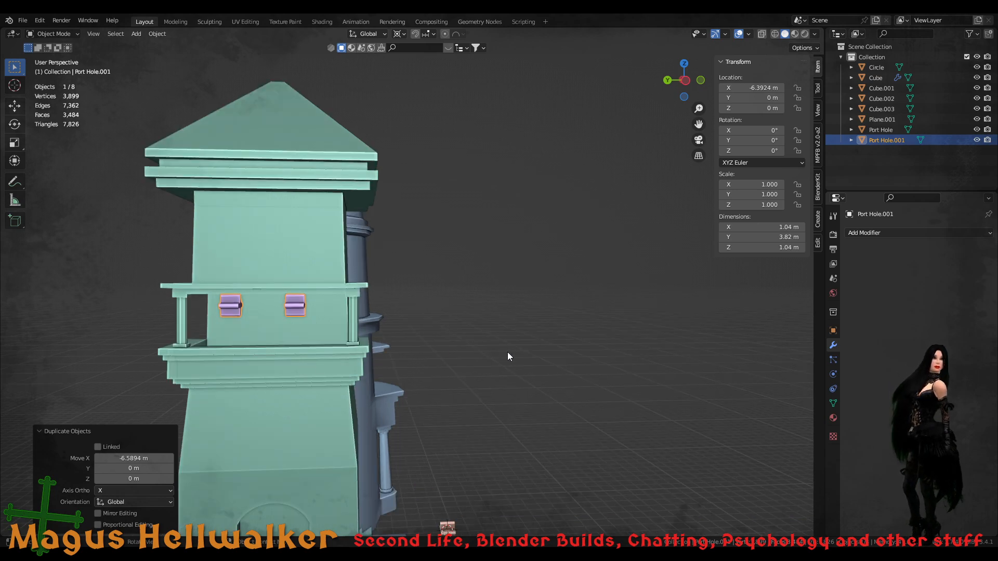
scroll(543, 356, up, 2)
scroll(534, 363, down, 4)
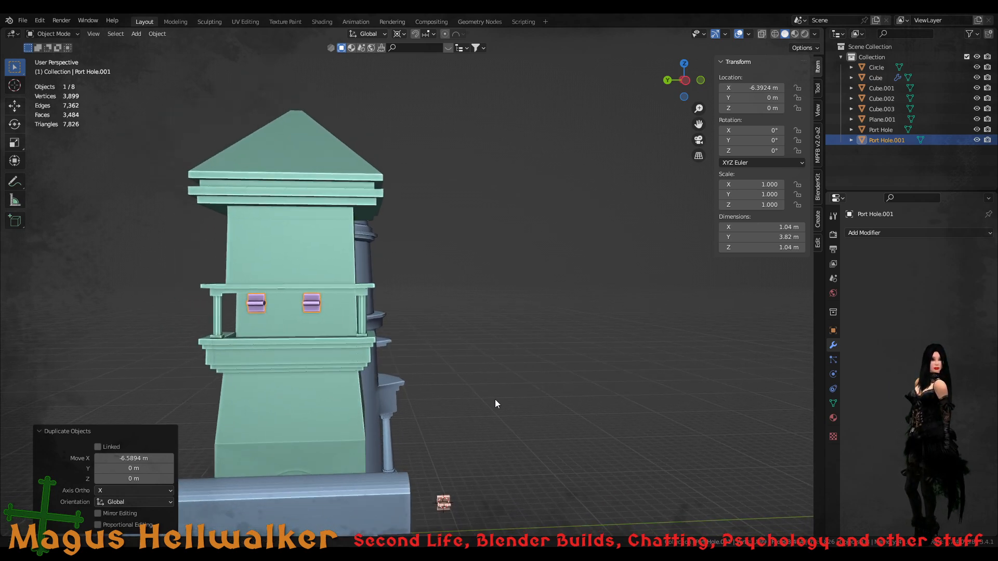
scroll(495, 404, up, 1)
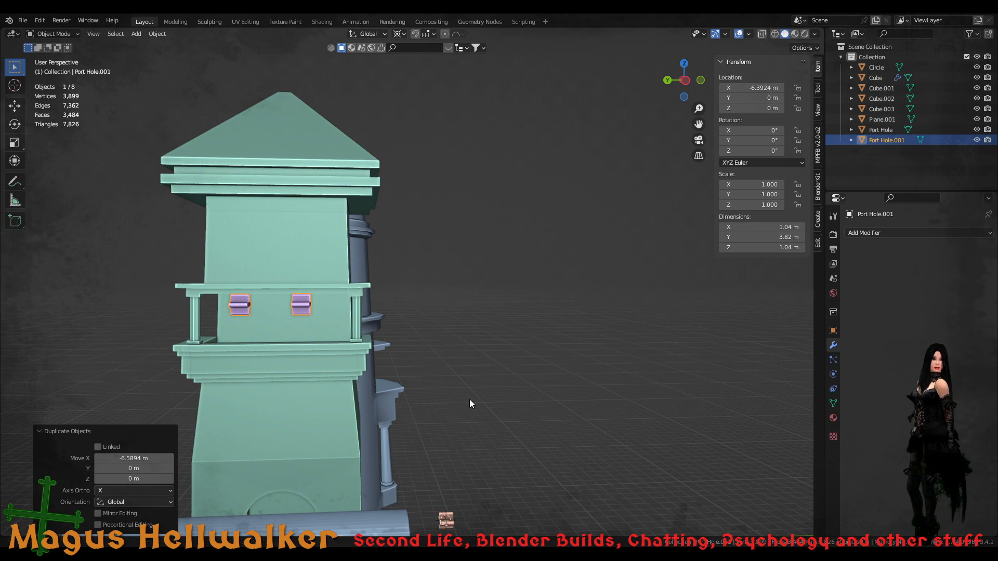
scroll(472, 404, down, 3)
scroll(522, 400, up, 1)
scroll(339, 395, down, 3)
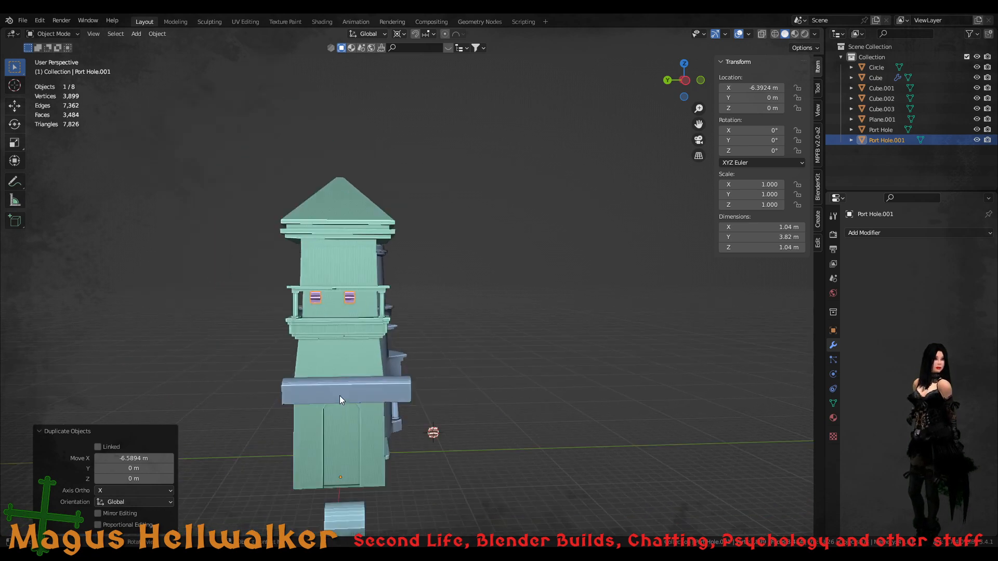
scroll(341, 384, up, 2)
mouse_move(371, 367)
shift+middle_down()
mouse_move(404, 361)
mouse_move(383, 366)
shift+middle_up()
scroll(404, 417, up, 2)
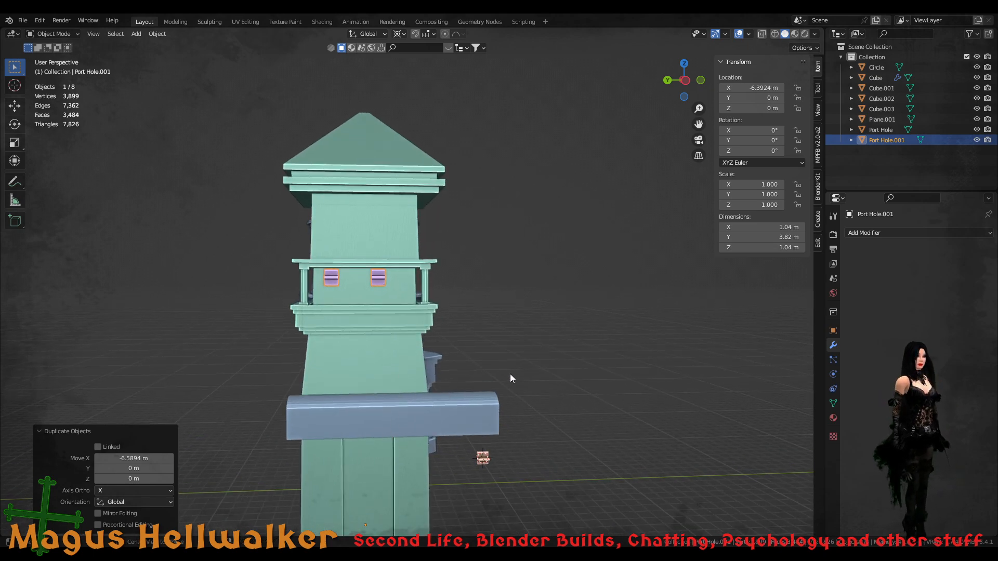
- Move the duplicated cutter about -0.62 m along Y to centre its crosses between the green tower's side walls
key(ctrl+KP_1)
scroll(353, 328, up, 5)
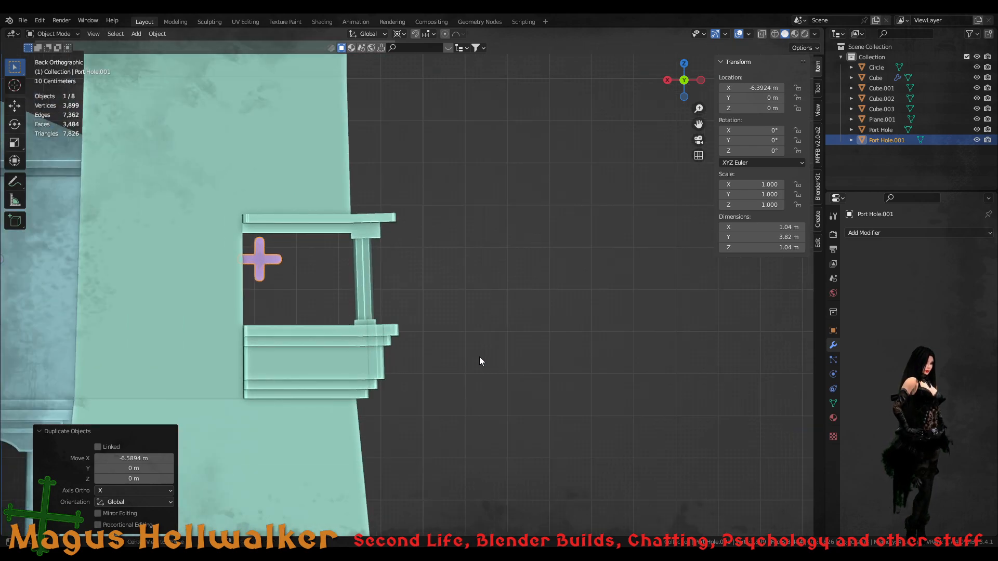
middle_drag(536, 364, 490, 362)
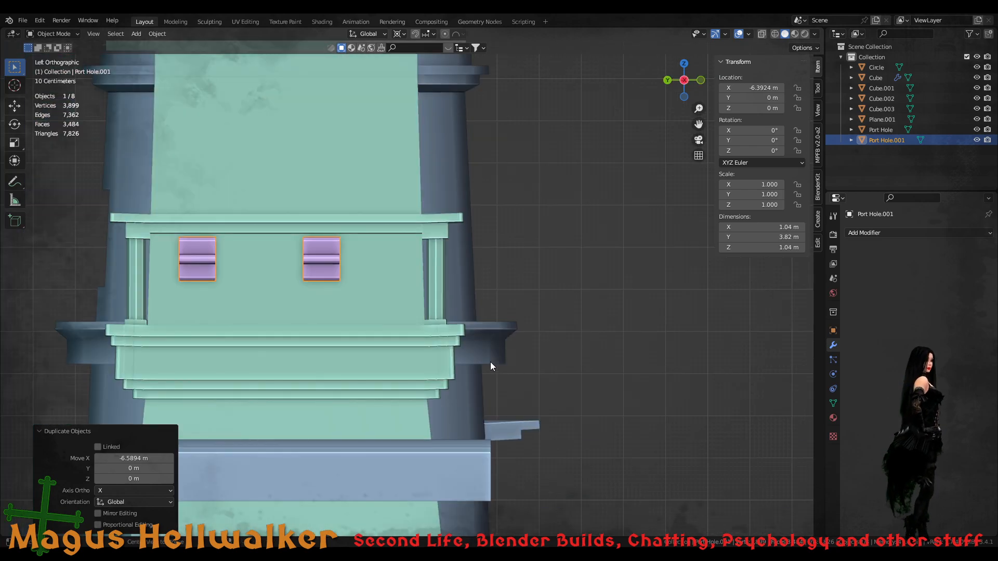
scroll(354, 357, down, 2)
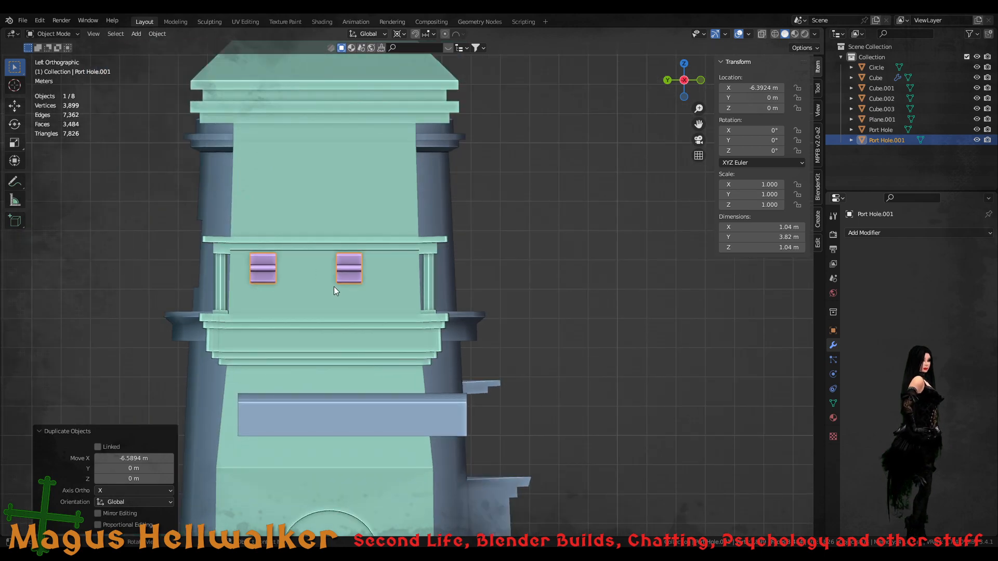
key(g)
key(y)
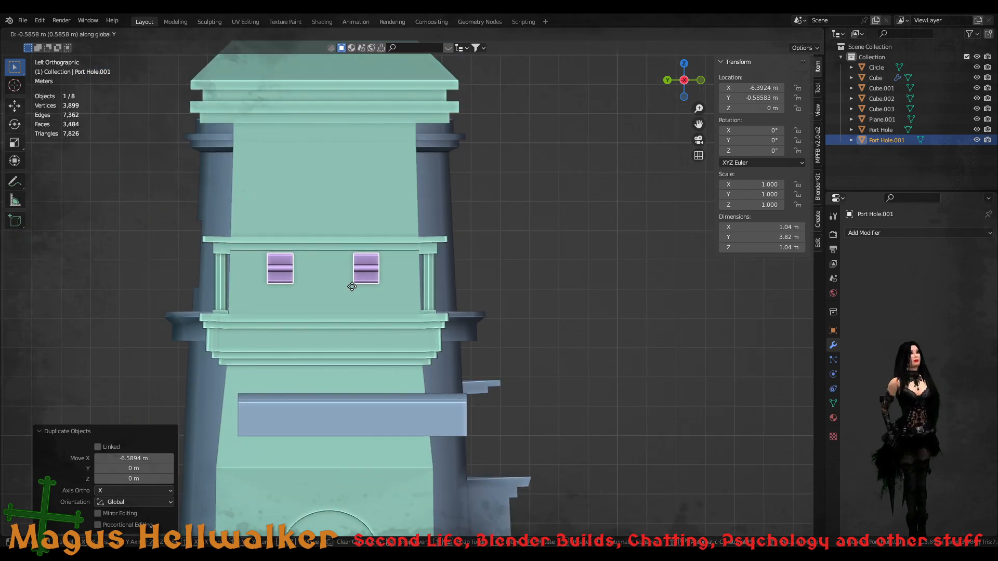
click(351, 286)
scroll(348, 343, up, 3)
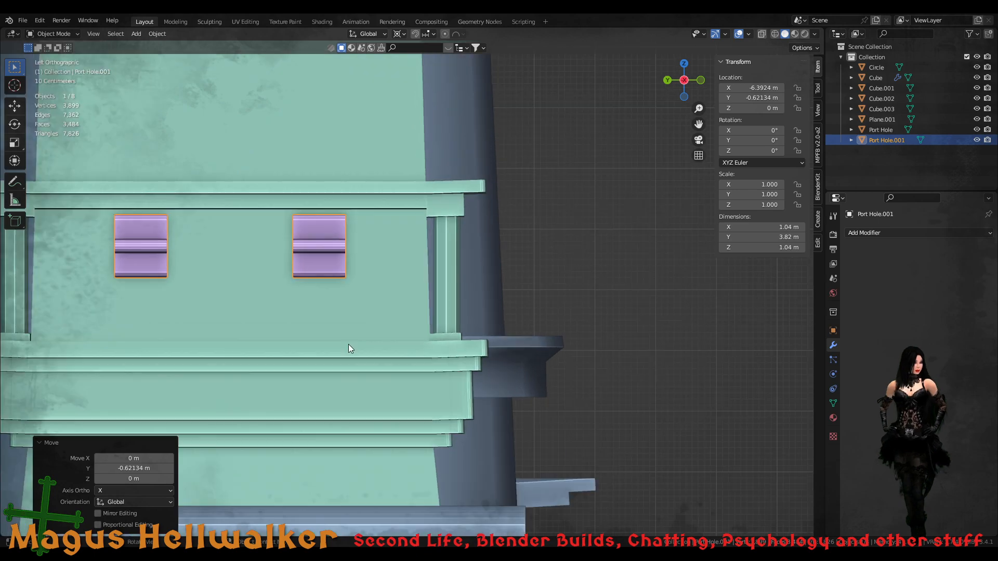
shift+middle_drag(323, 296, 489, 430)
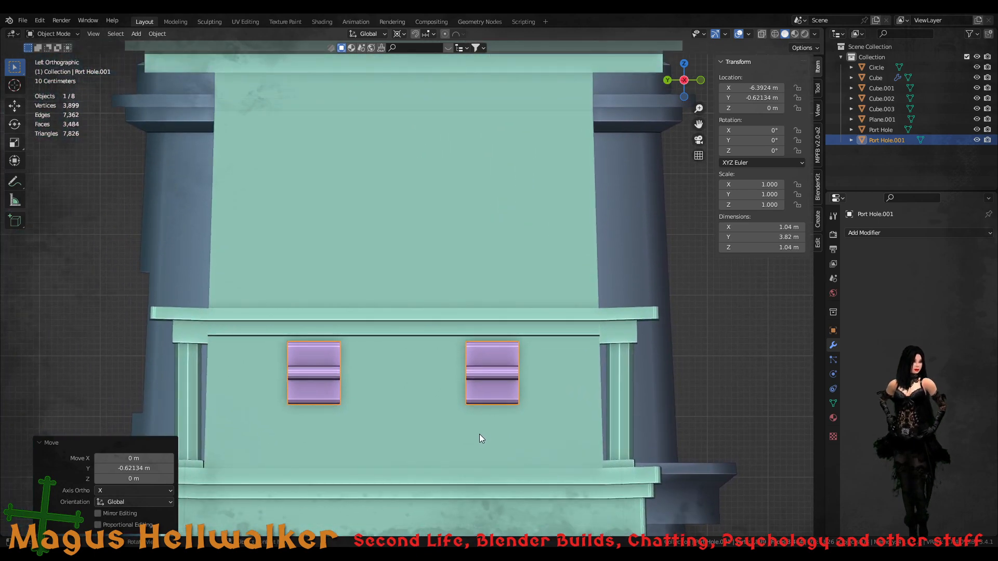
scroll(464, 441, up, 2)
scroll(463, 439, down, 2)
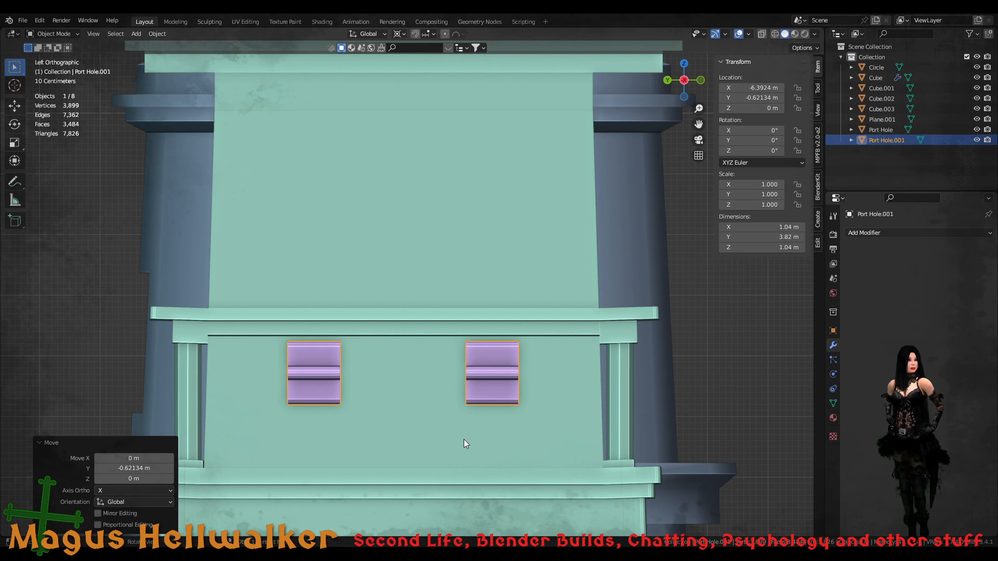
- In the duplicated cutter's mesh, move only the cross on the negative-Y side about -1.62 m along Y to the green tower's side wall
key(Tab)
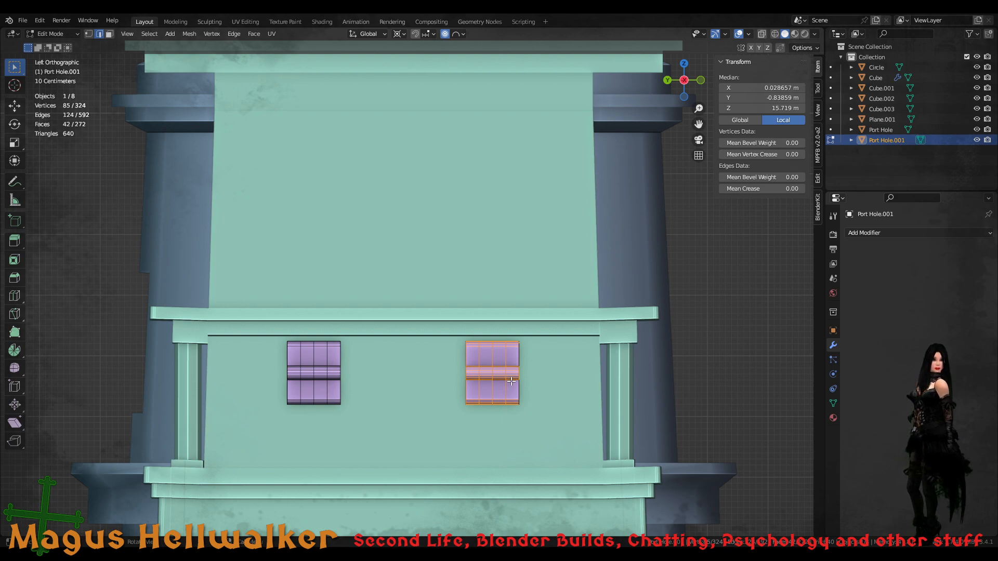
key(l)
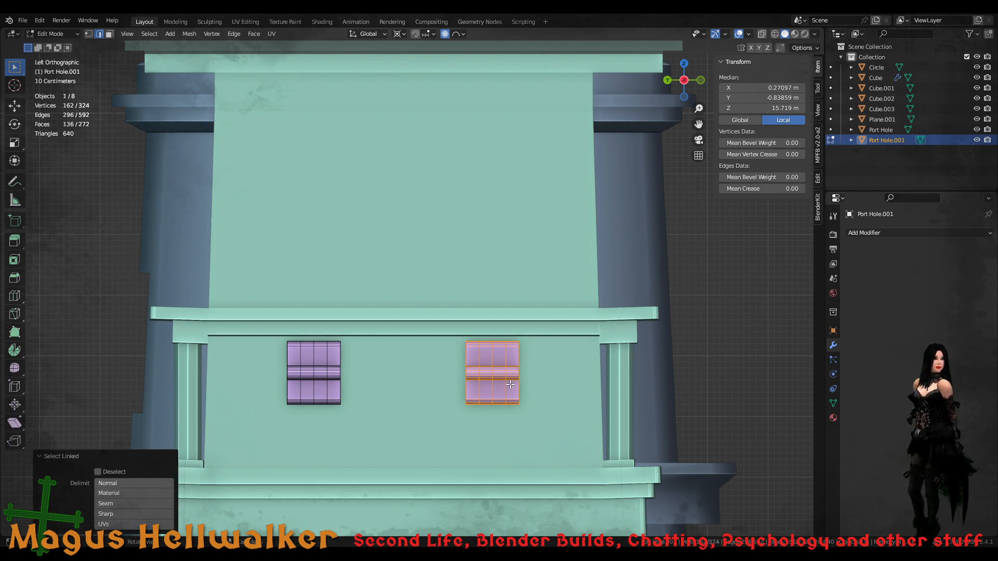
scroll(510, 384, down, 4)
scroll(510, 384, up, 2)
middle_drag(510, 384, 493, 373)
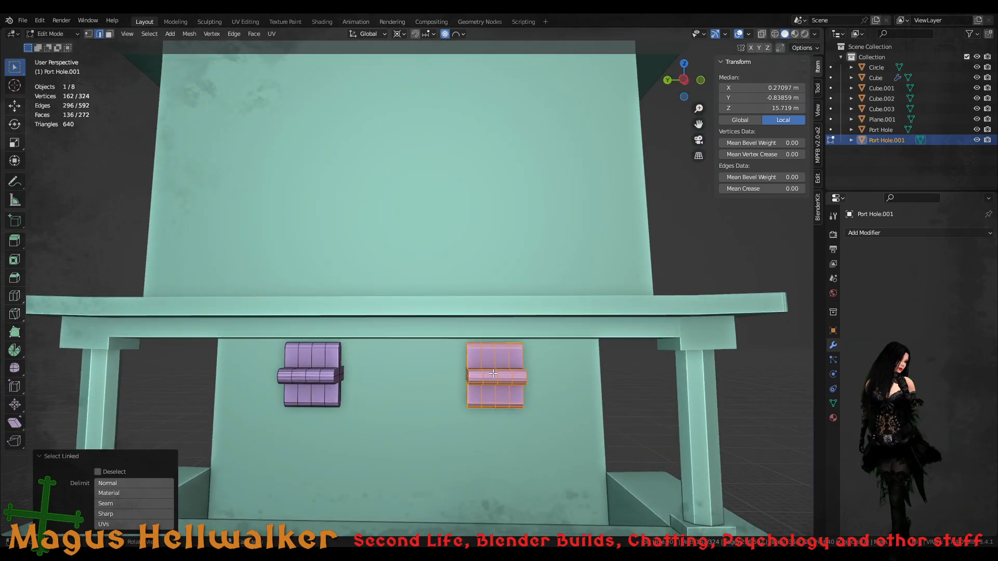
key(ctrl+KP_1)
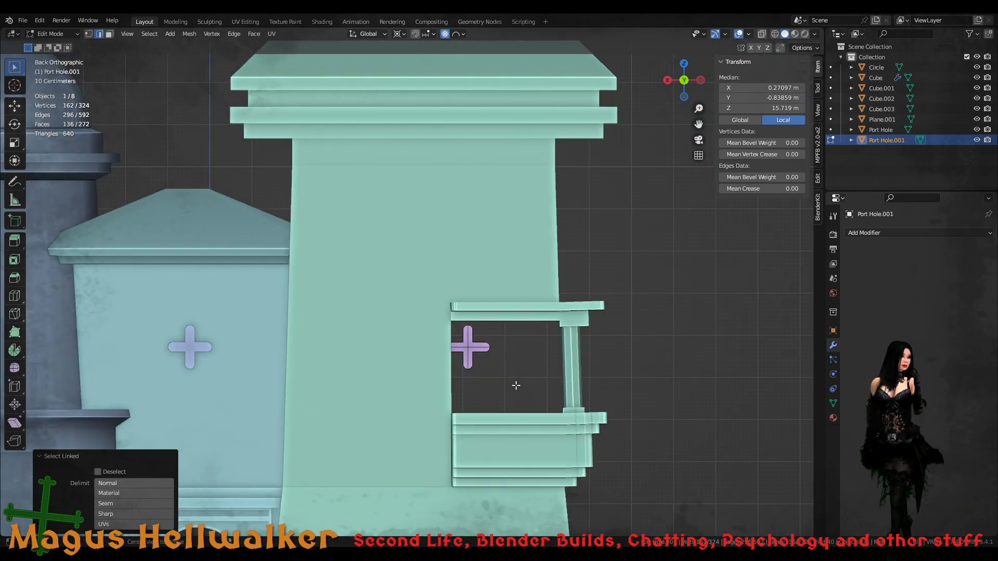
key(ctrl+KP_3)
scroll(458, 376, up, 3)
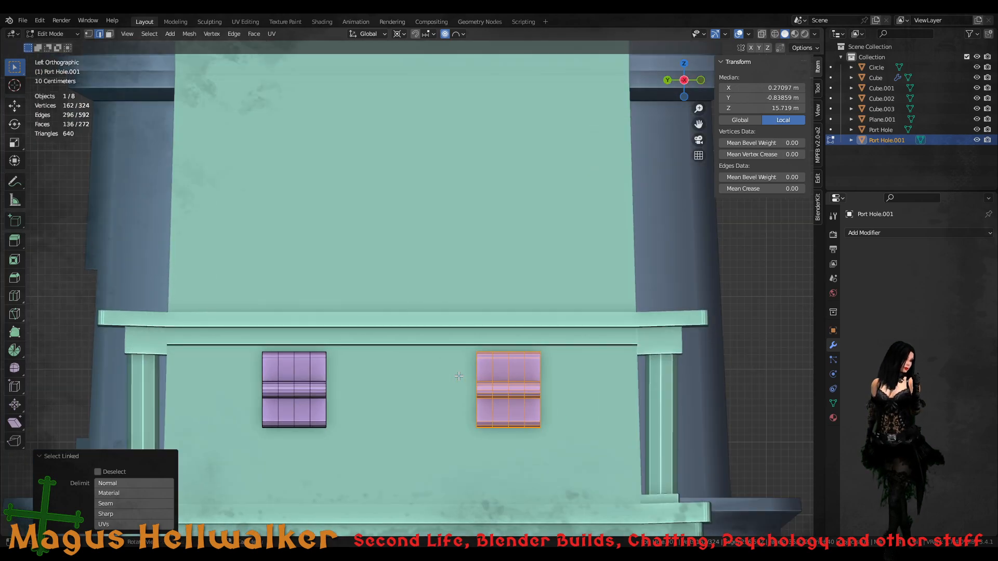
key(g)
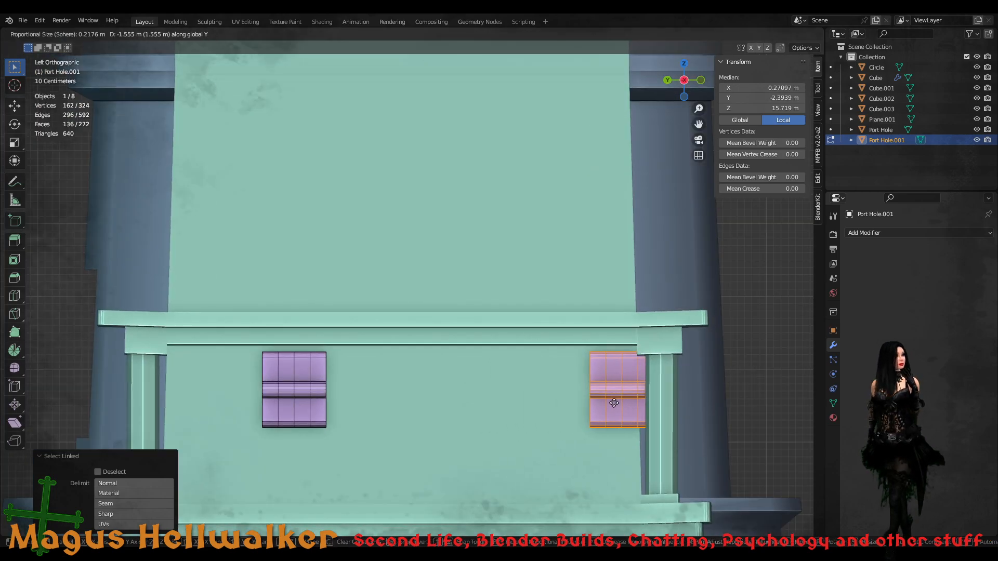
click(619, 399)
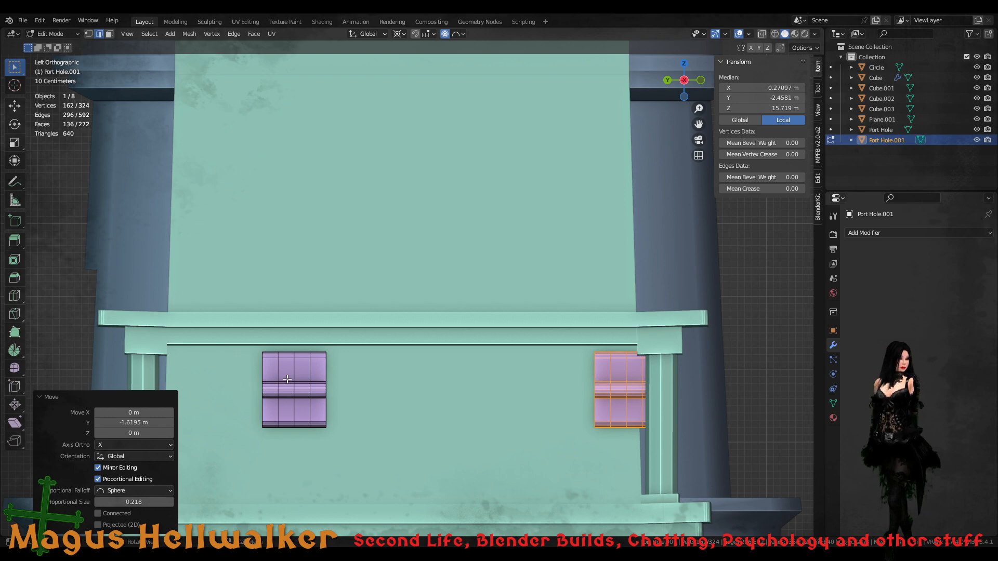
key(l)
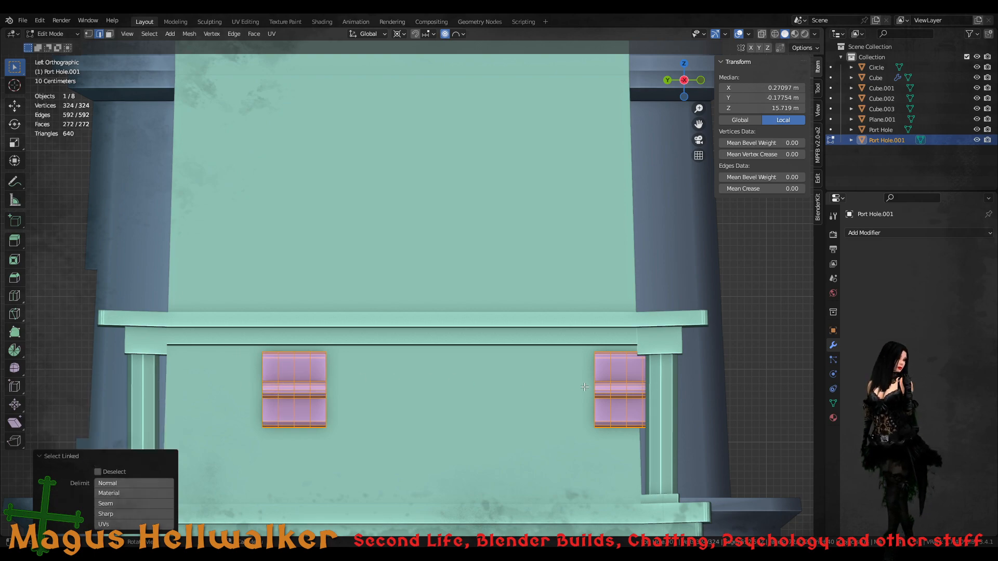
click(637, 387)
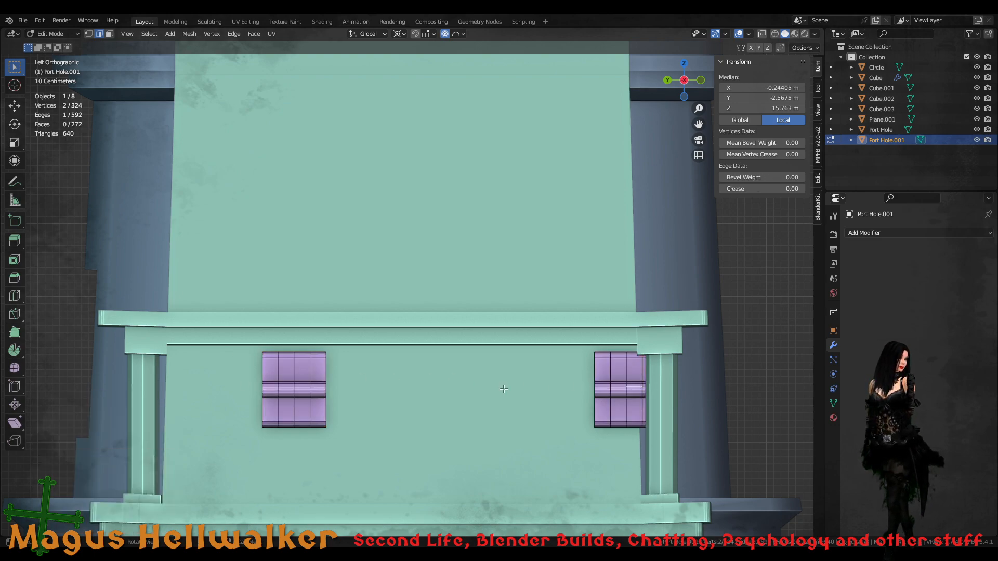
key(l)
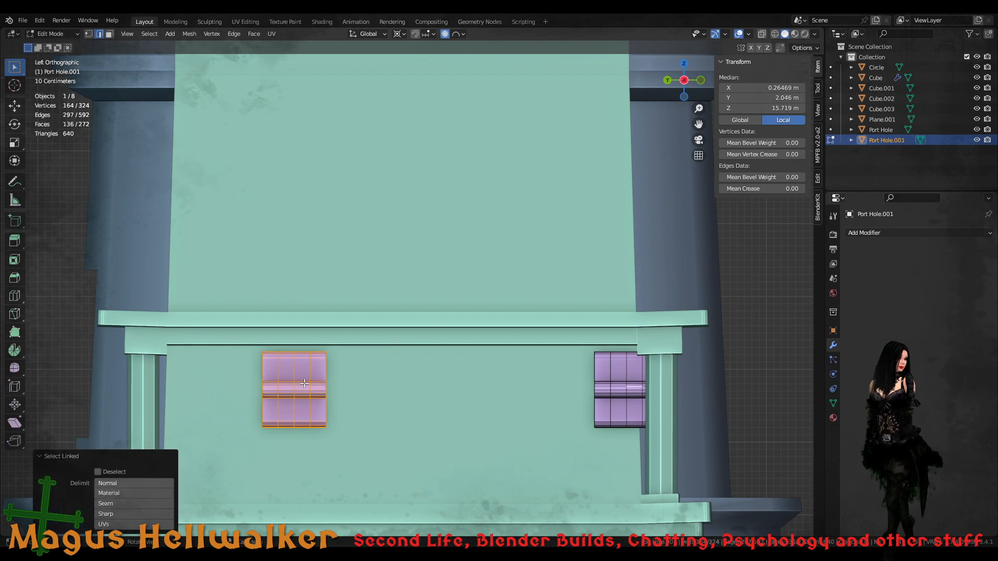
key(g)
key(y)
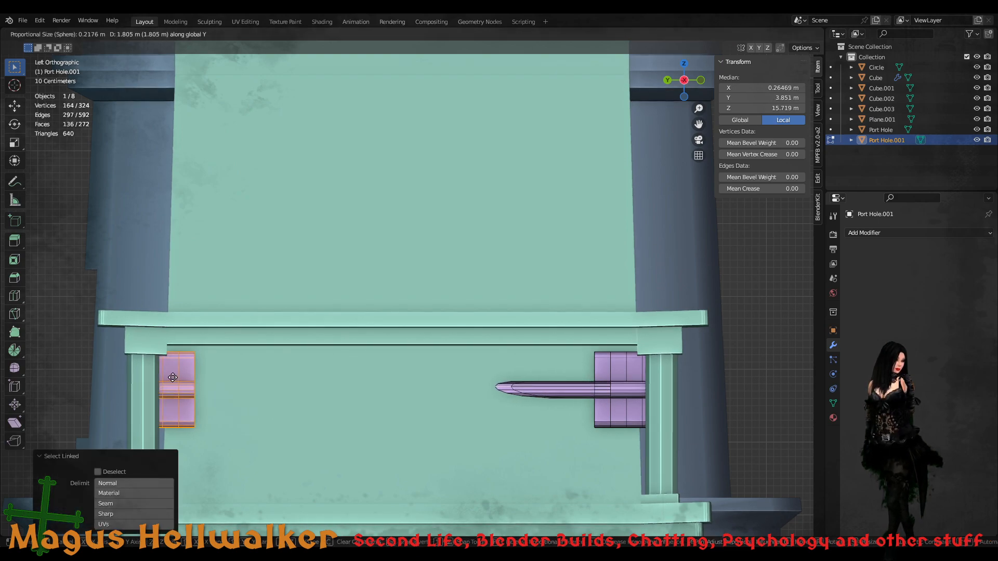
click(288, 395)
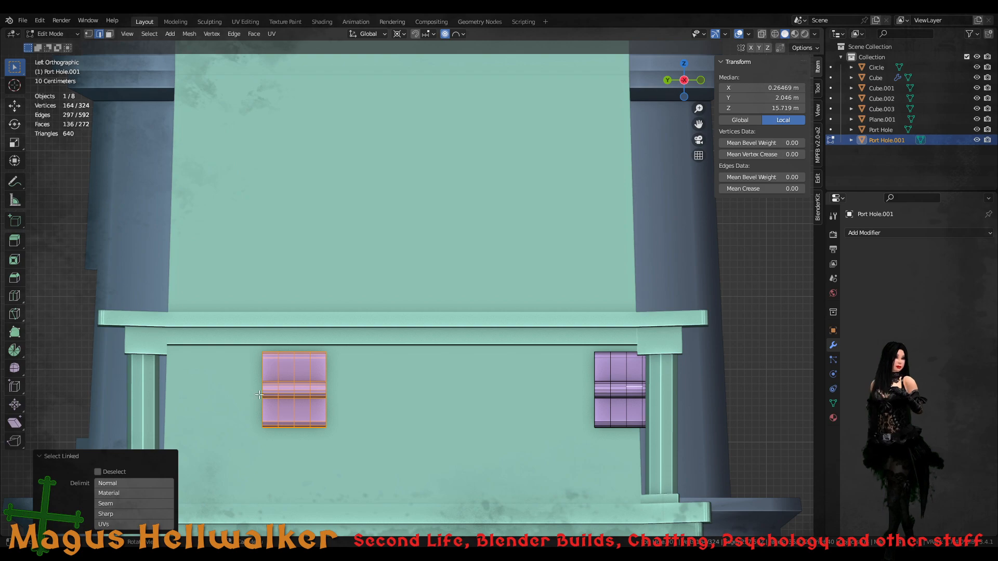
click(288, 395)
- Move the duplicated cutter's other cross about 1.68 m along Y to the opposite side wall and finish mesh editing
middle_drag(385, 396, 336, 349)
scroll(398, 397, down, 4)
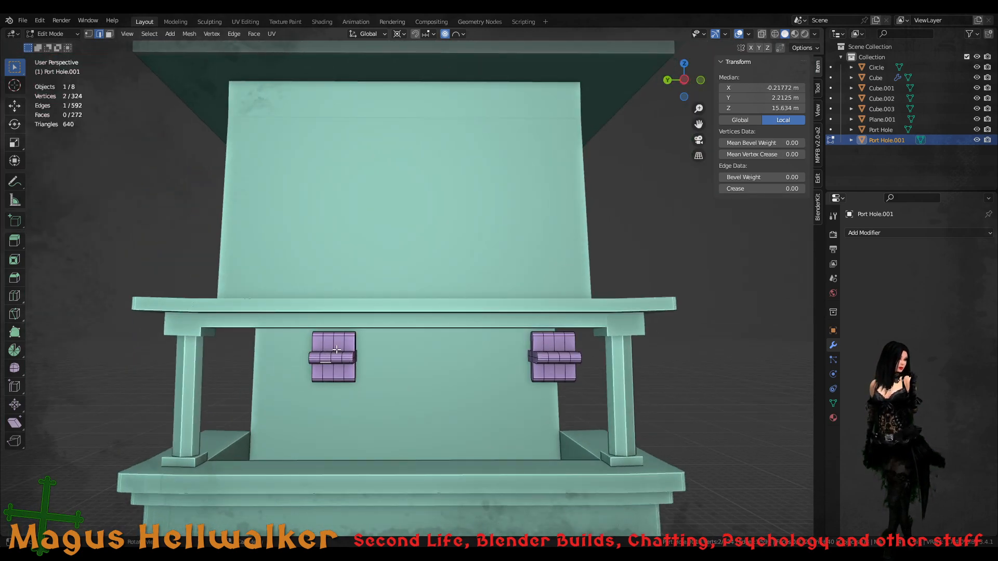
key(l)
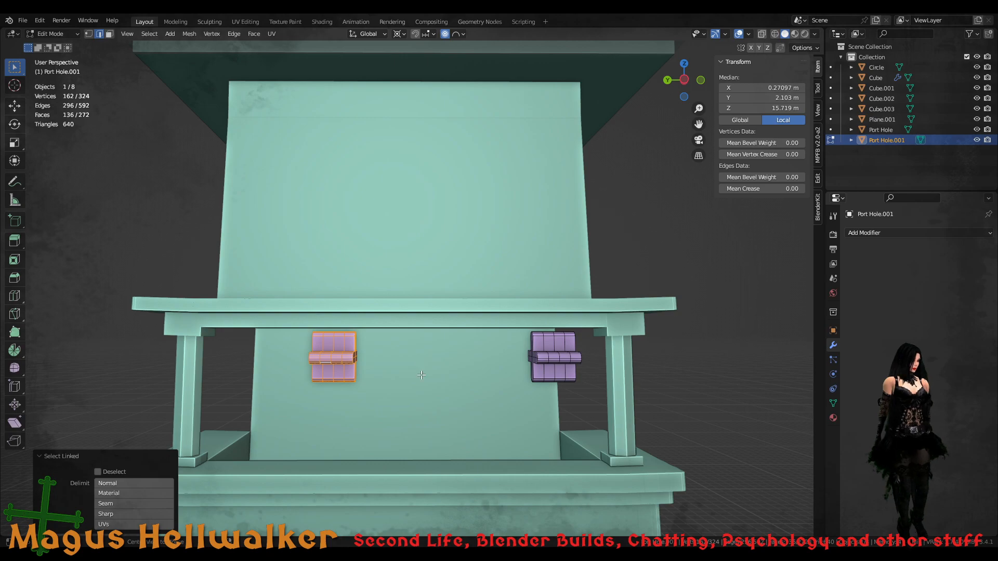
mouse_move(415, 378)
alt+middle_down()
mouse_move(469, 374)
mouse_move(395, 372)
alt+middle_up()
scroll(383, 358, up, 3)
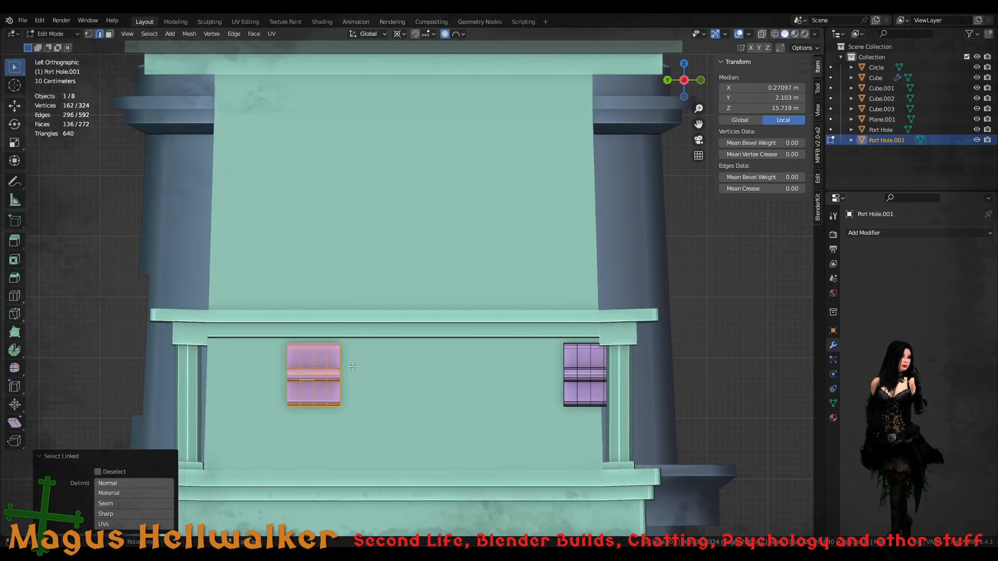
key(g)
key(y)
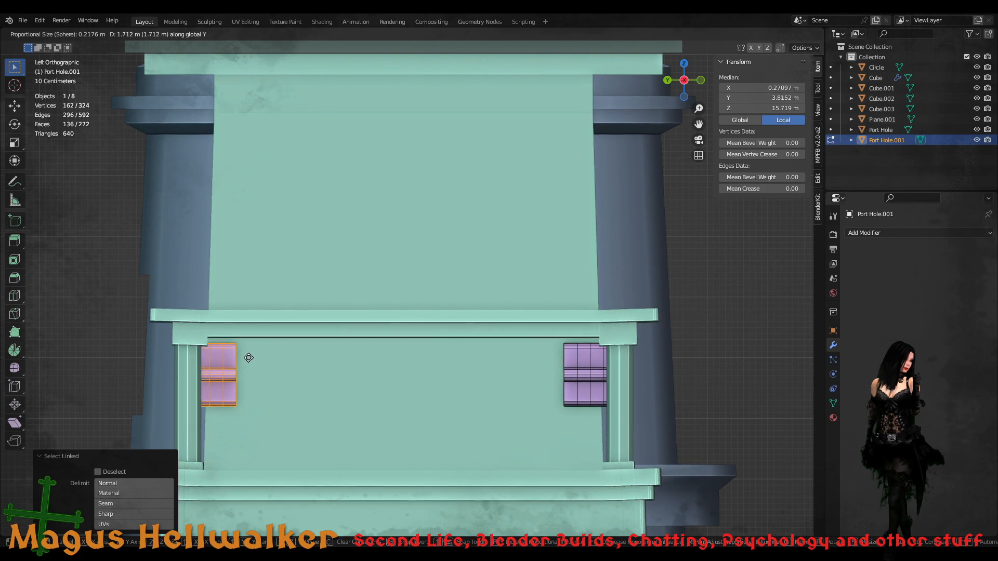
click(251, 356)
scroll(442, 376, down, 2)
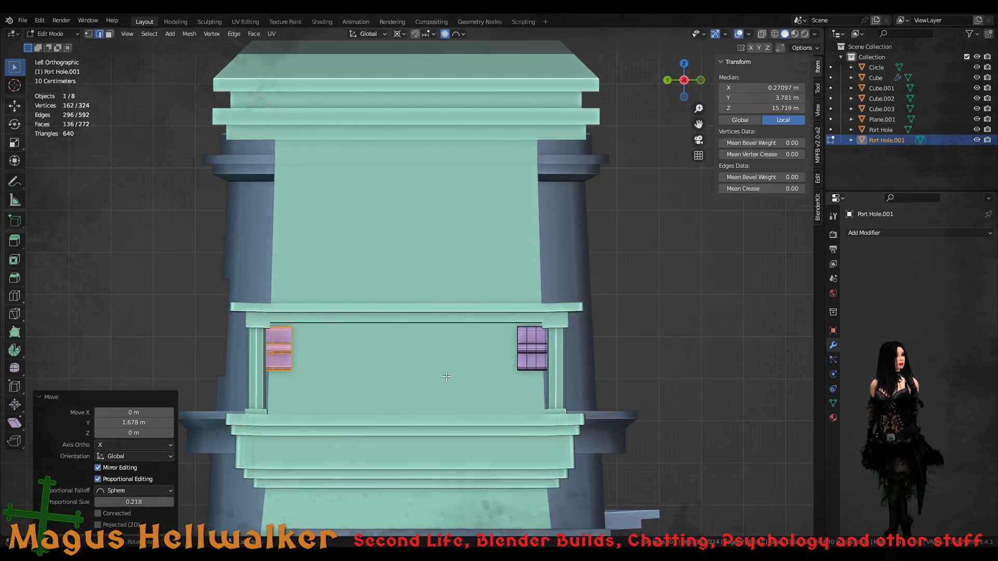
key(Tab)
- Raise the duplicated cutter about 2.87 m along Z into the green tower's wall above the balcony roof
key(g)
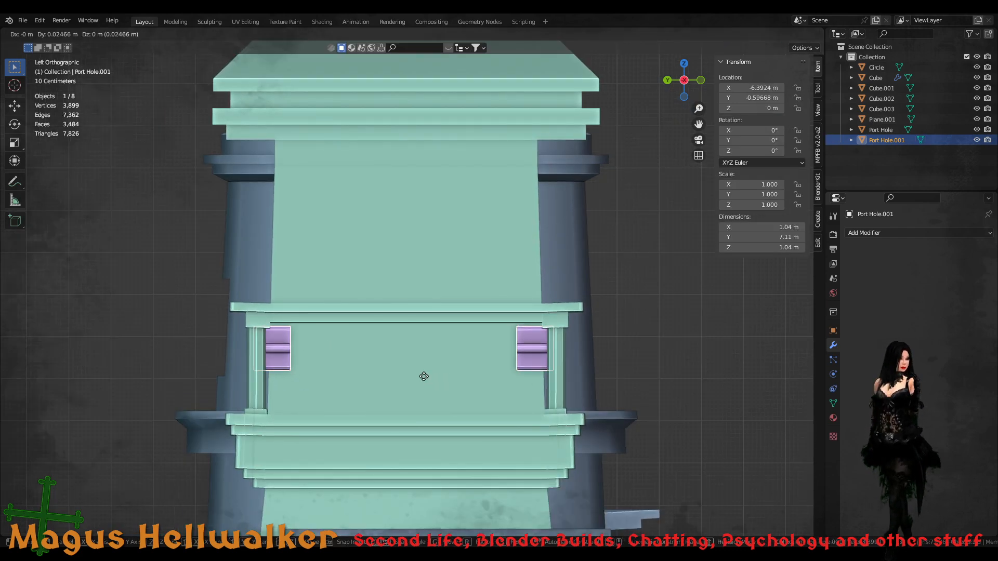
key(z)
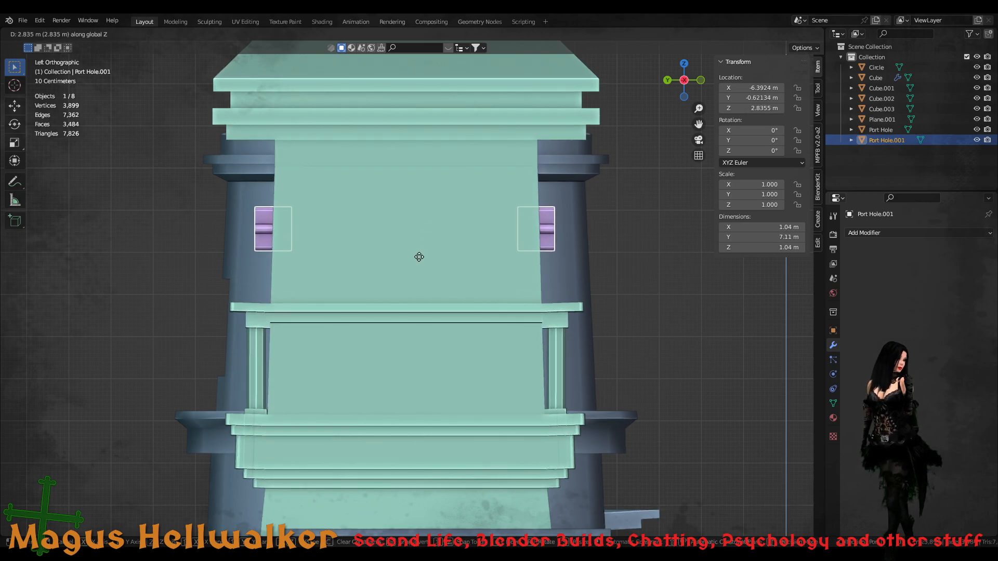
click(418, 255)
- Centre the duplicated cutter on the green tower's upper wall by shifting it about 0.98 m along X and 0.28 m up
middle_drag(418, 254, 390, 295)
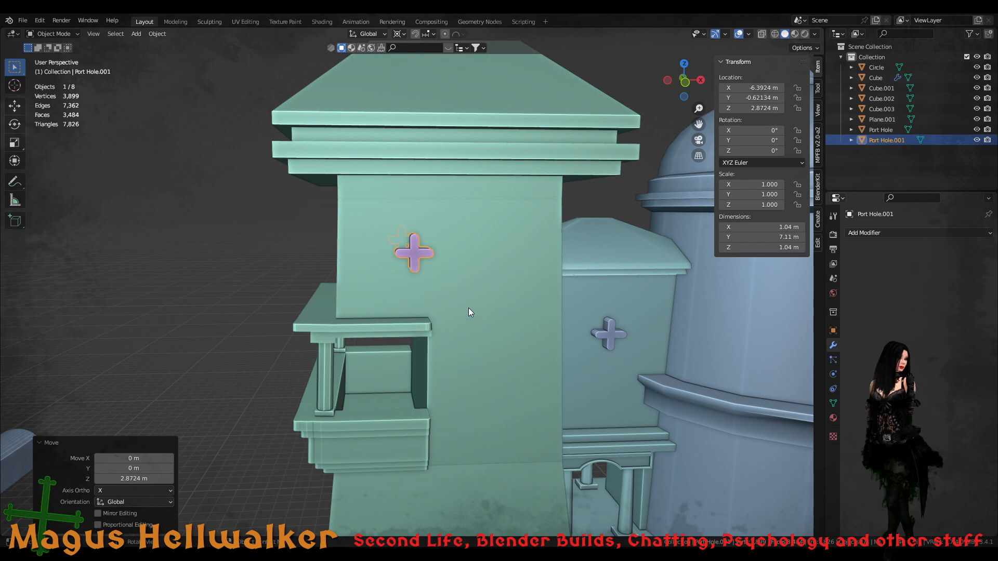
key(KP_1)
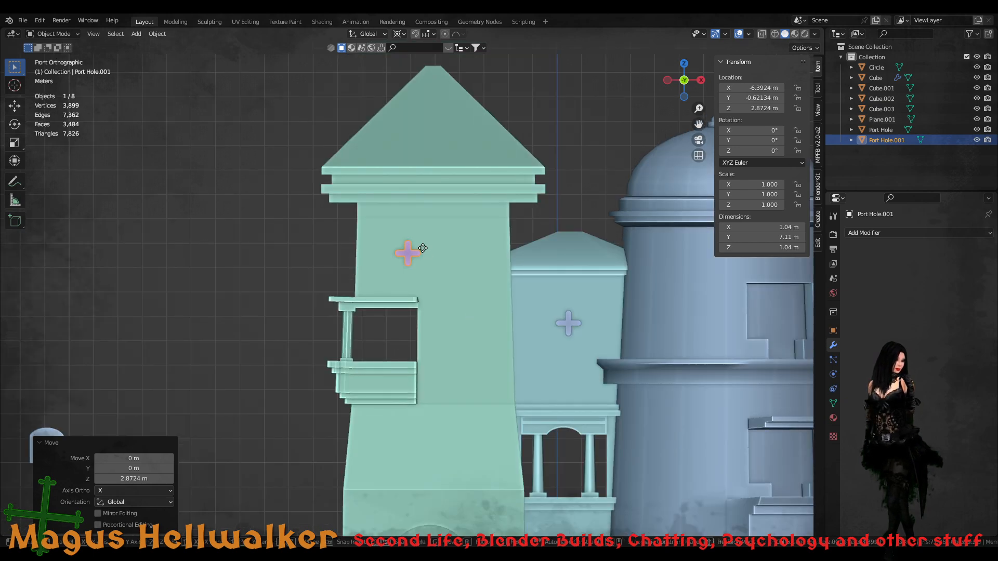
key(g)
key(x)
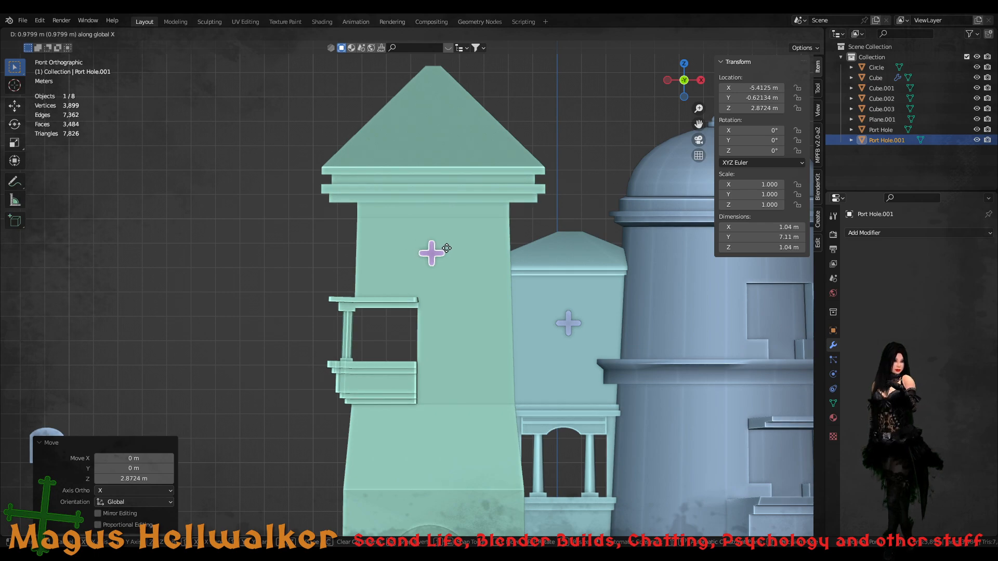
click(447, 248)
key(g)
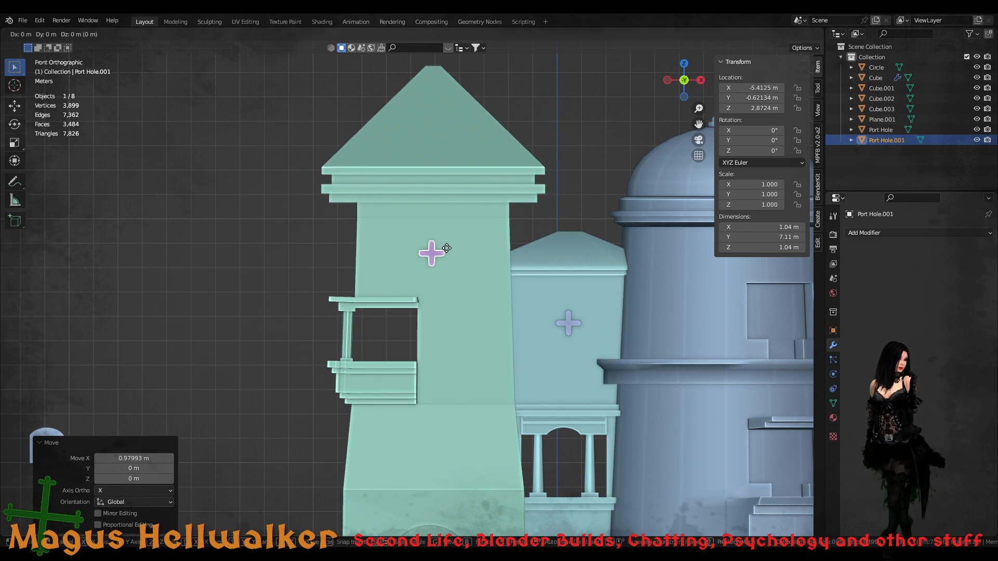
key(z)
click(445, 240)
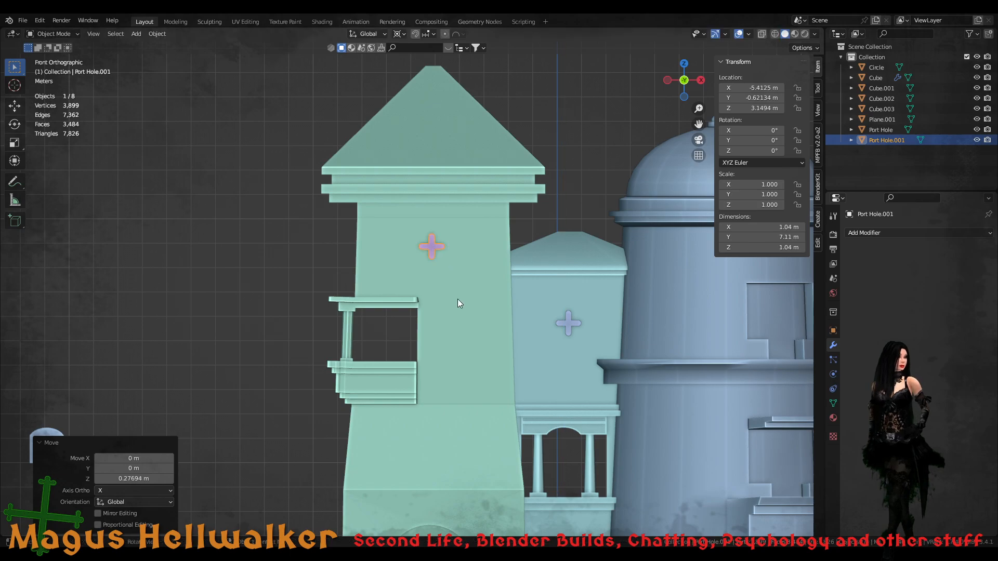
scroll(458, 298, down, 4)
scroll(456, 318, up, 4)
middle_drag(447, 322, 385, 403)
scroll(488, 326, down, 2)
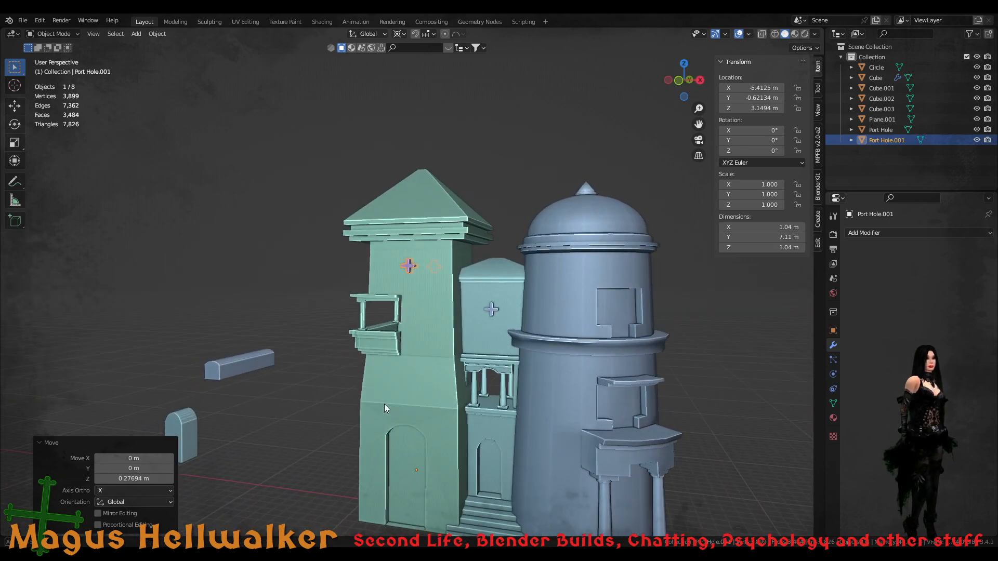
scroll(401, 323, up, 5)
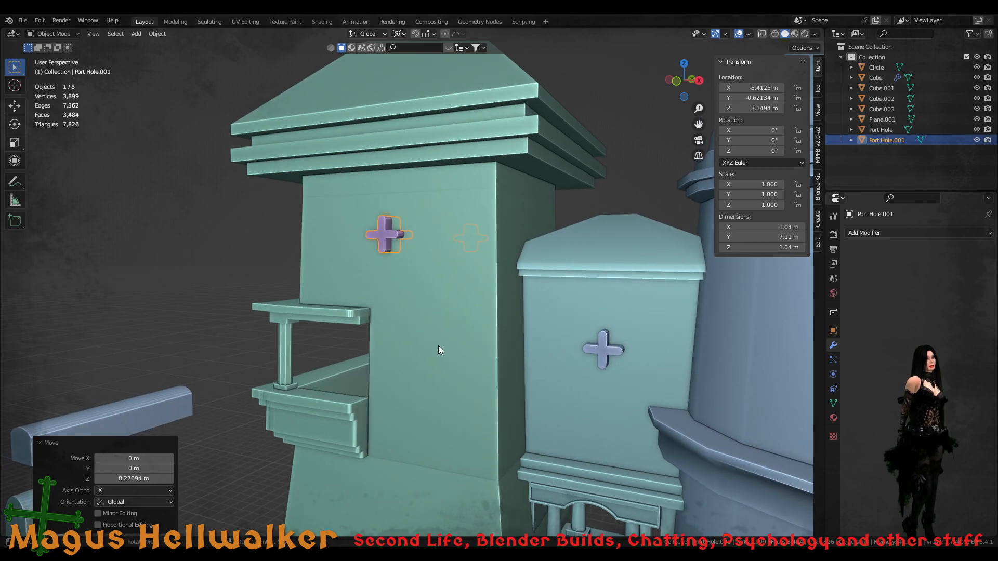
click(438, 346)
shift+click(385, 239)
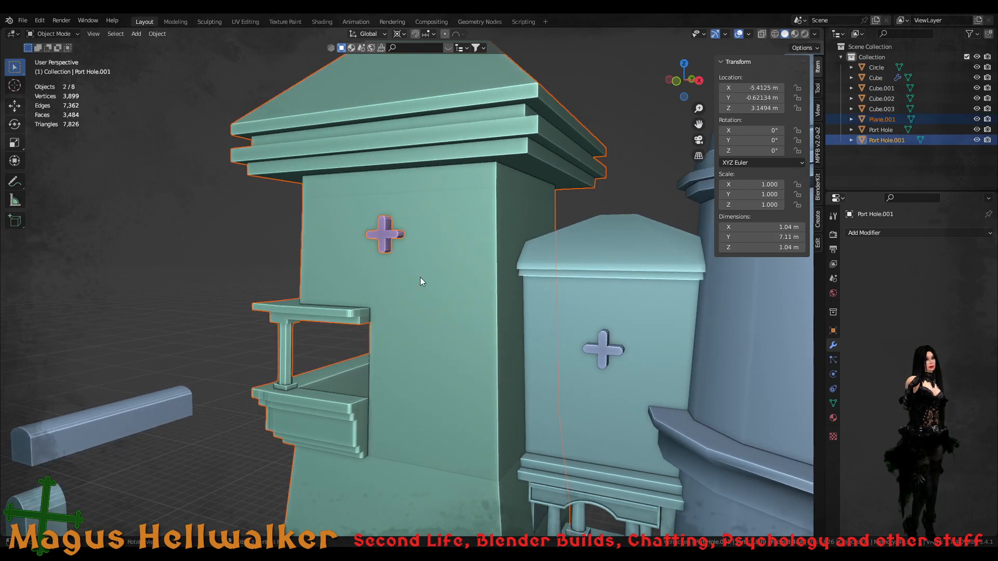
click(420, 281)
click(631, 180)
- Add a Boolean Difference modifier to the green tower with Port Hole.001 as the cutting object
click(444, 298)
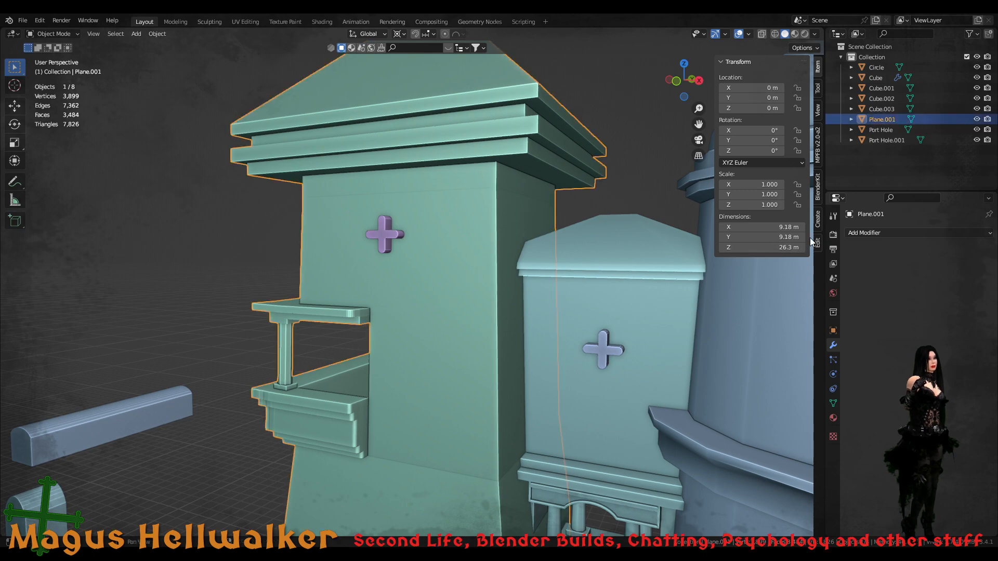
click(892, 232)
click(788, 287)
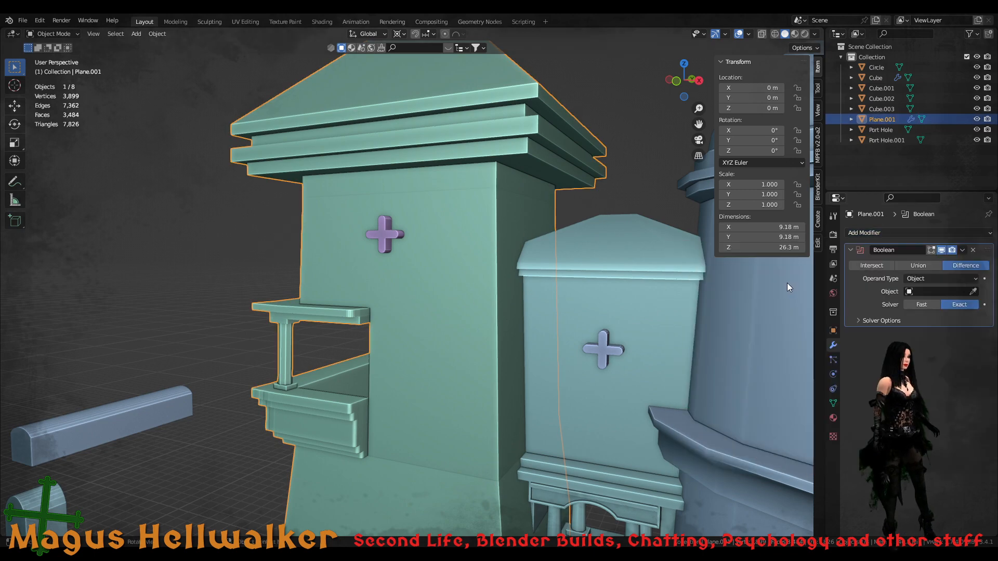
click(973, 292)
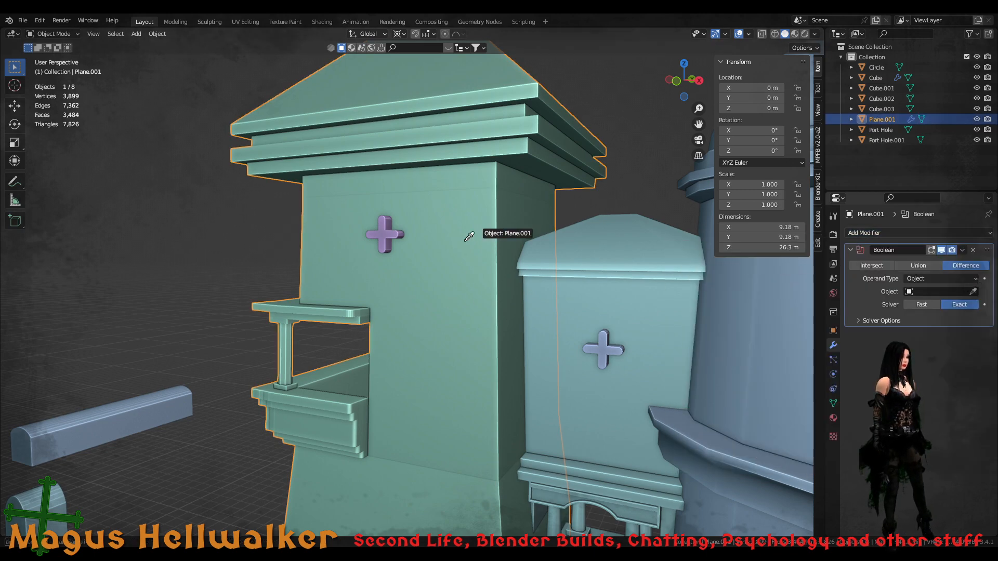
click(386, 230)
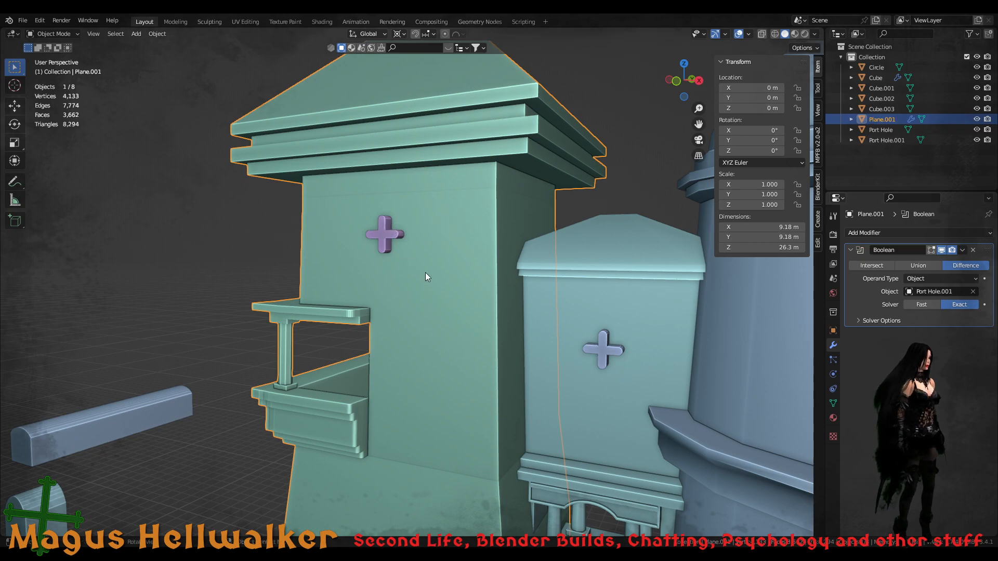
- Hide the Port Hole.001 cutter and inspect the cross-shaped opening in the green tower's upper wall
scroll(425, 272, down, 3)
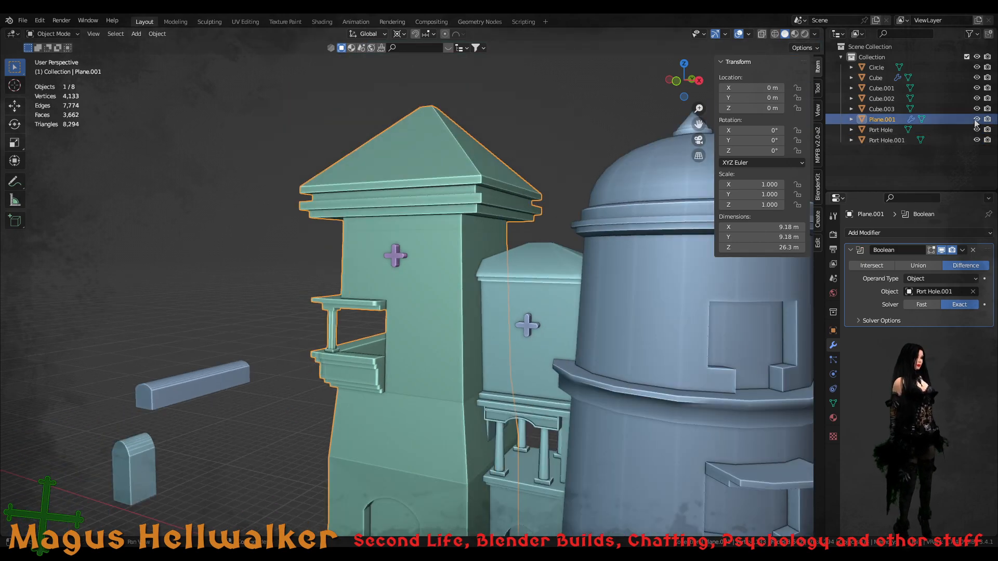
click(976, 141)
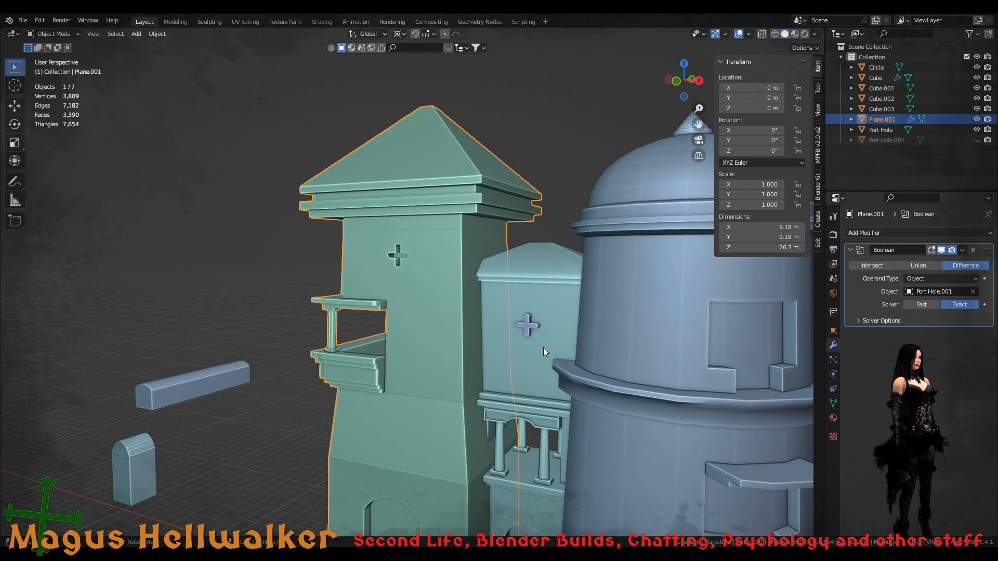
scroll(543, 340, up, 6)
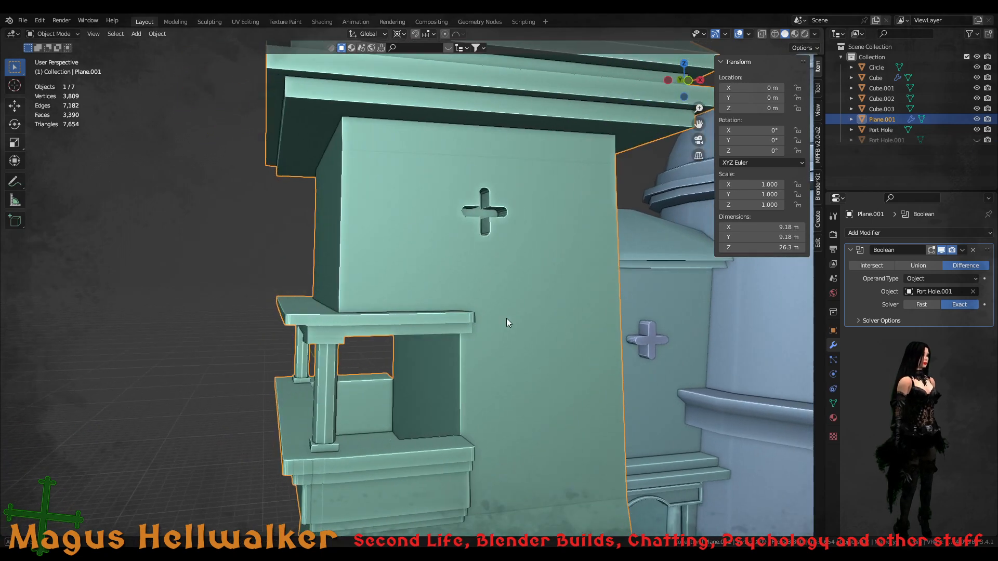
middle_drag(506, 323, 469, 326)
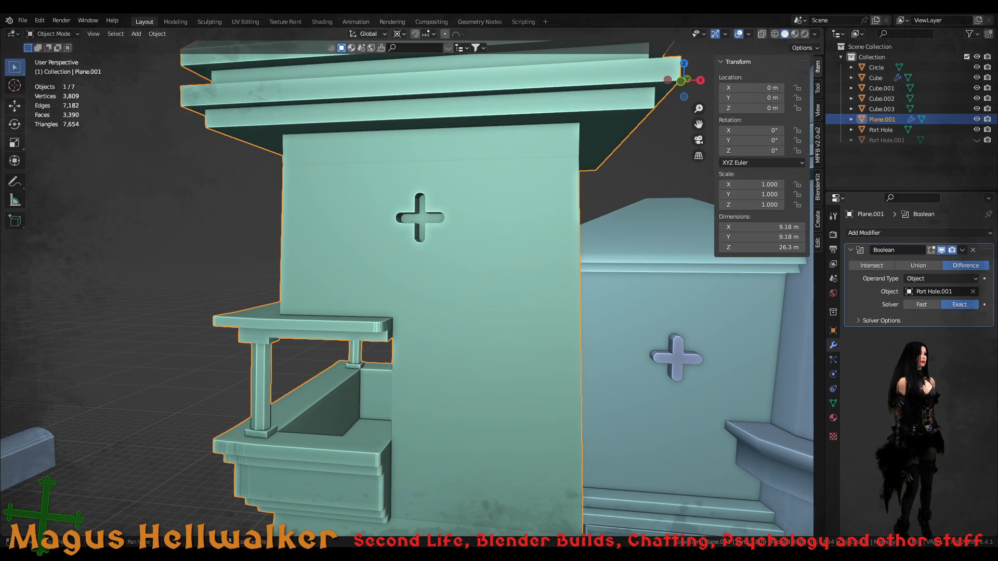
- Duplicate the narrow middle tower's Port Hole cutter and lower the copy about 8.58 m along Z to just above the arched doorway
scroll(488, 350, down, 6)
scroll(452, 372, up, 3)
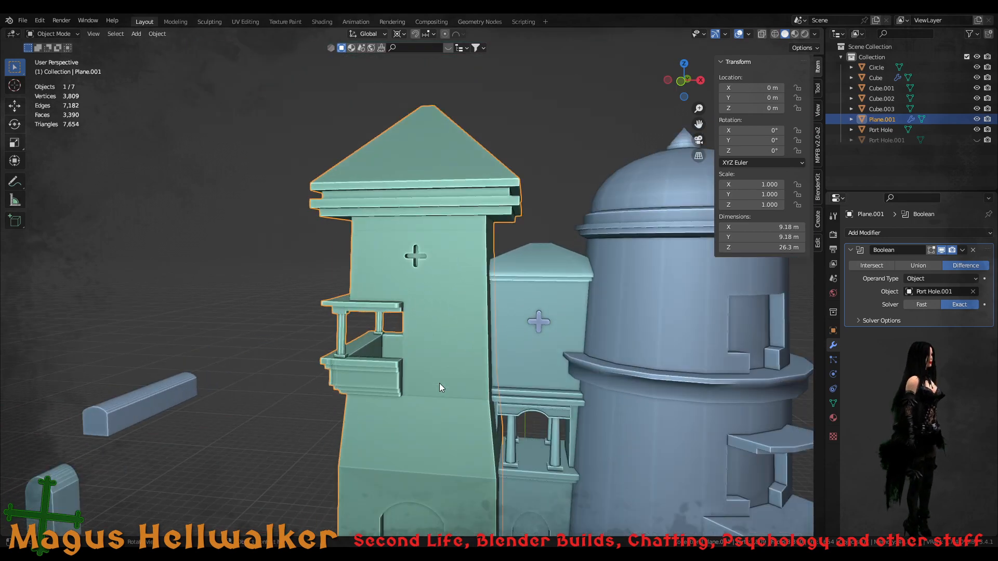
middle_drag(411, 391, 363, 281)
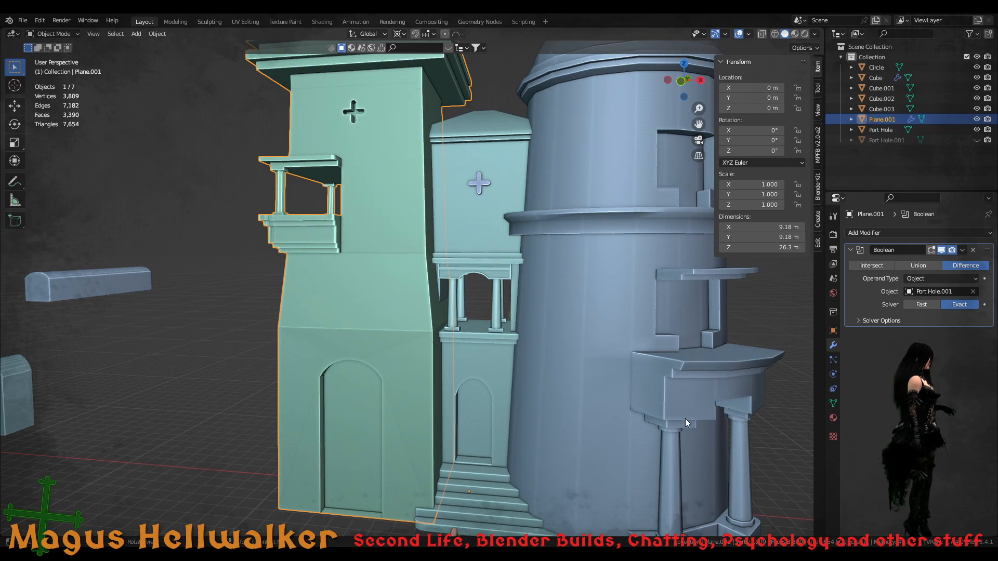
middle_drag(400, 353, 381, 362)
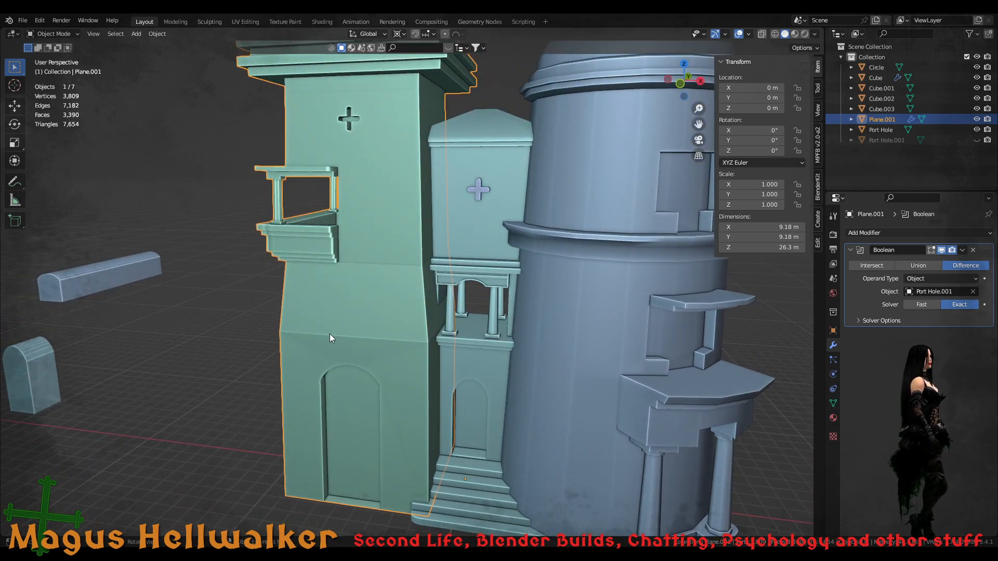
mouse_move(329, 333)
middle_down()
mouse_move(354, 344)
mouse_move(351, 327)
mouse_move(331, 329)
middle_up()
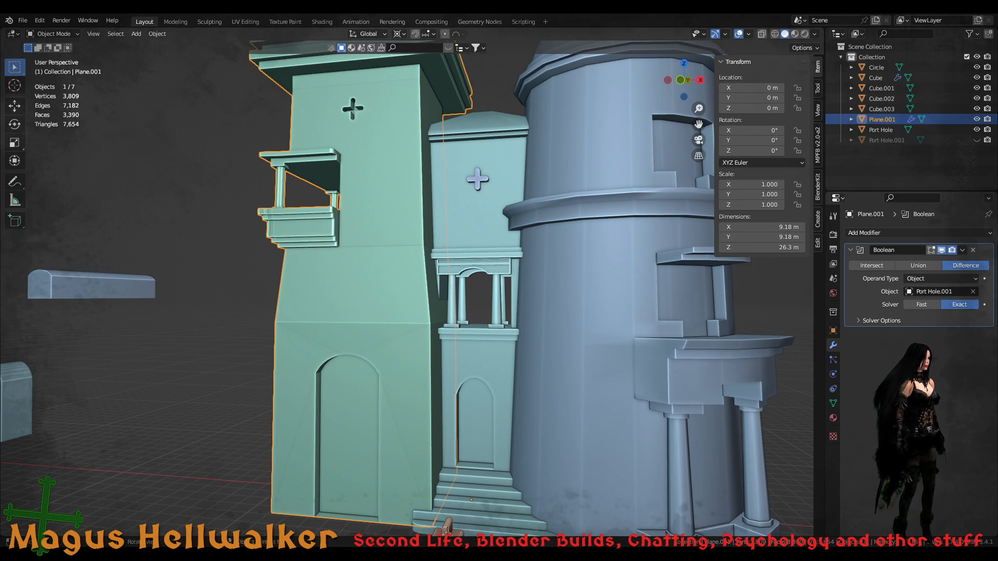
click(478, 179)
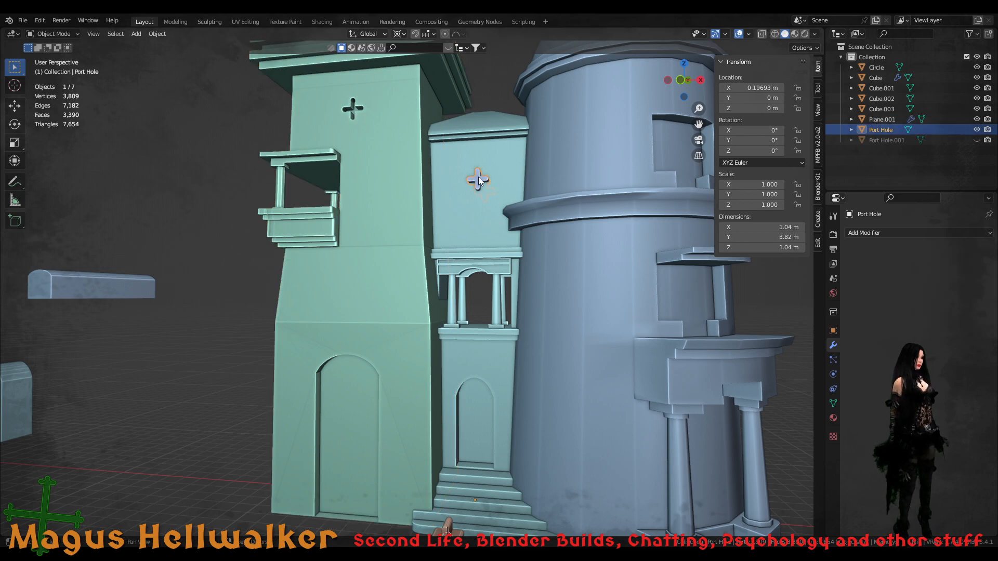
key(shift+d)
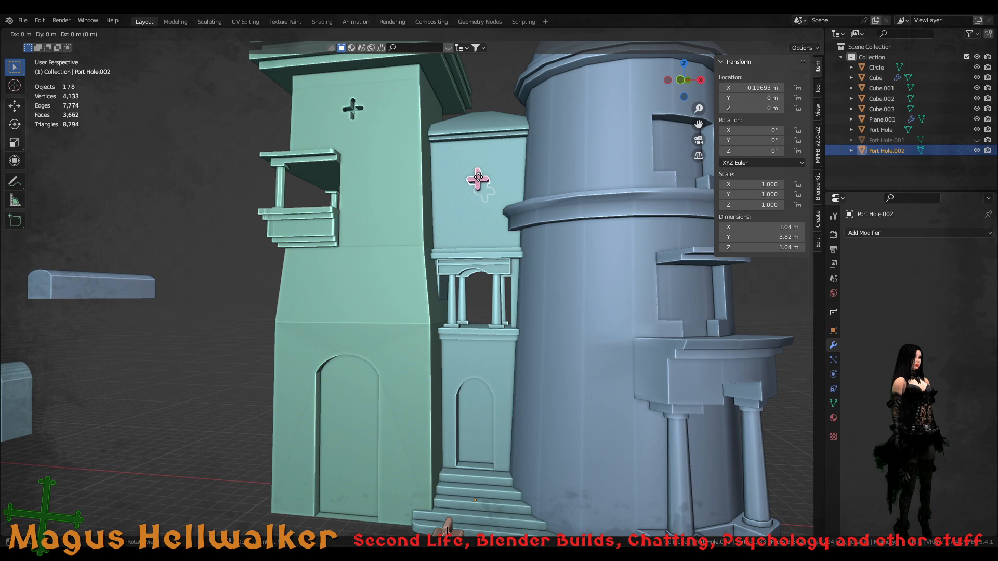
key(z)
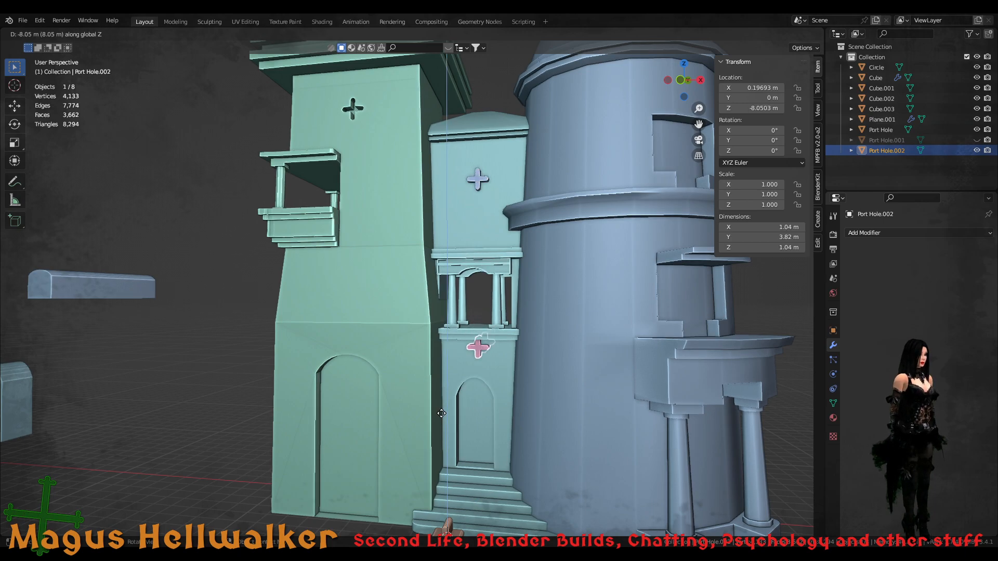
click(441, 428)
scroll(496, 431, up, 2)
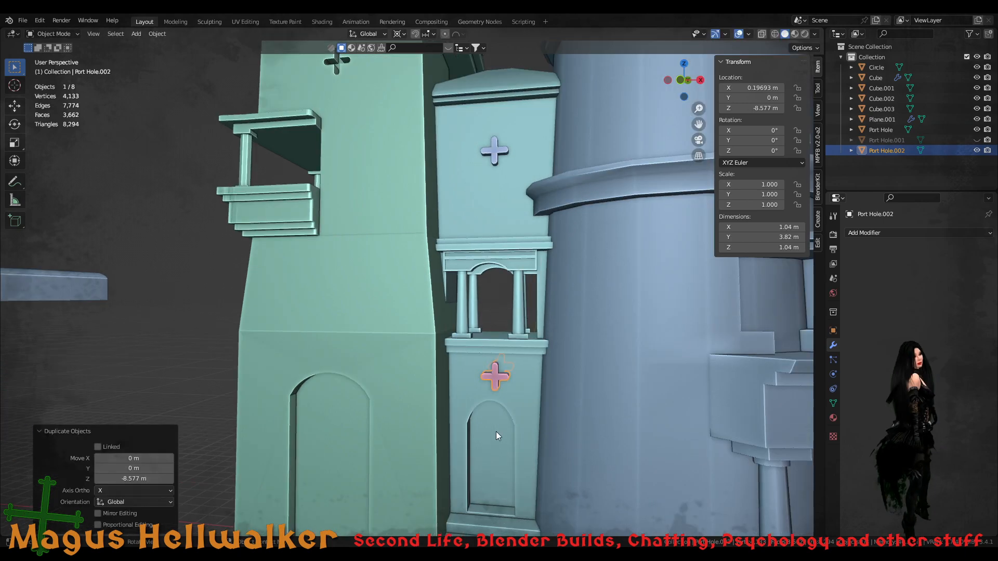
- Centre the duplicated cutter over the middle tower's doorway by shifting it about -0.21 m along X
mouse_move(562, 441)
middle_down()
mouse_move(571, 418)
mouse_move(563, 426)
mouse_move(575, 447)
middle_up()
key(KP_1)
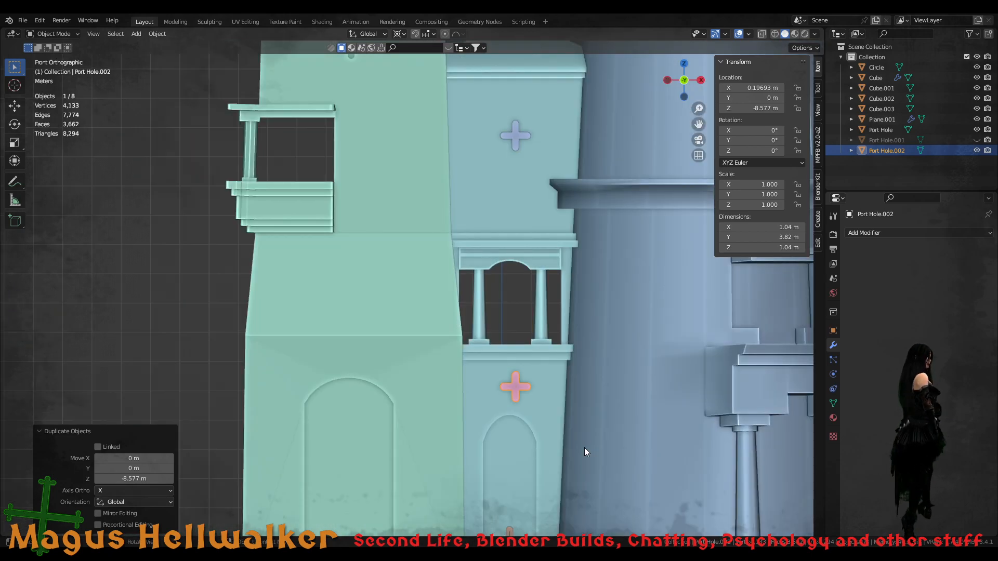
scroll(539, 435, up, 3)
shift+middle_drag(559, 430, 516, 353)
key(g)
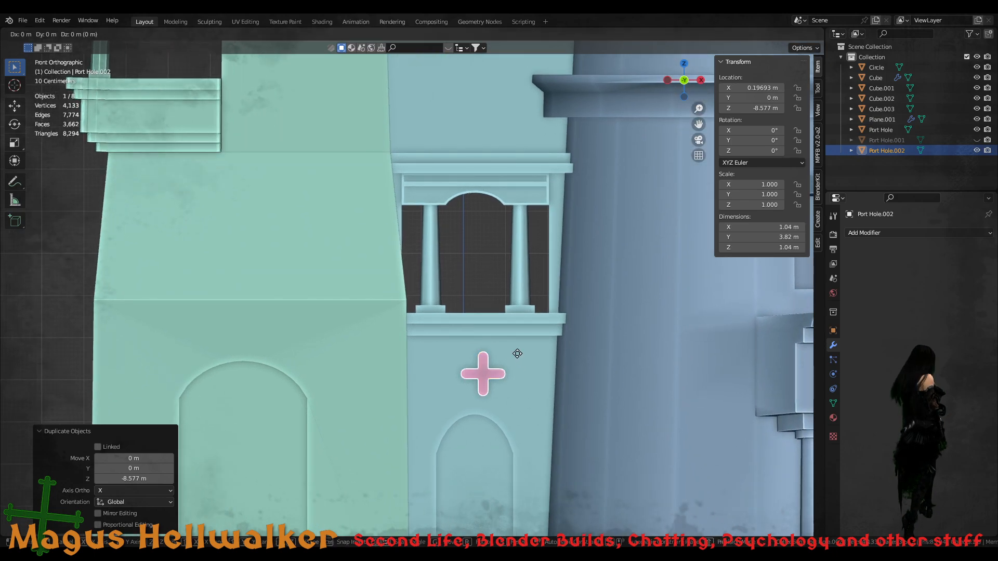
key(x)
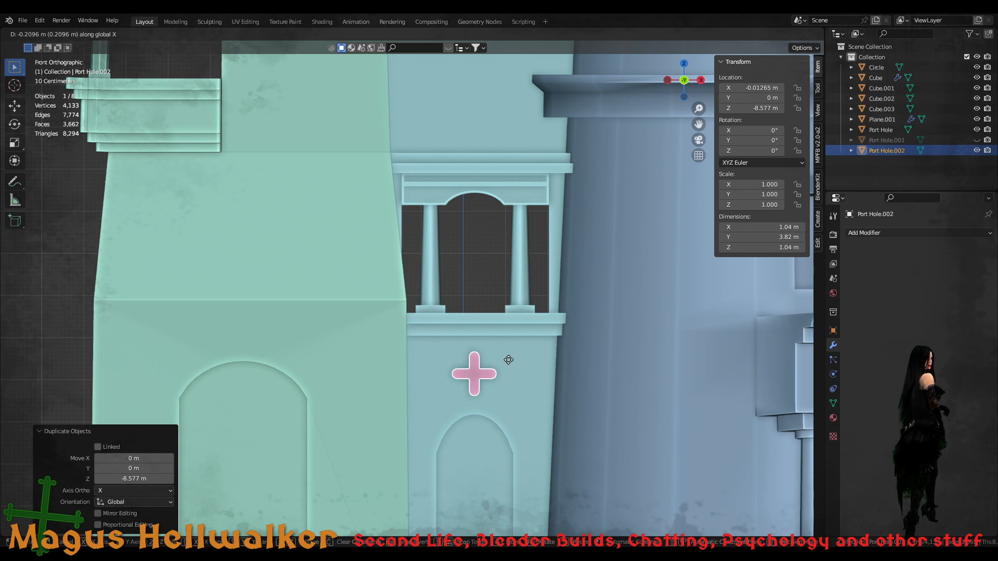
click(516, 359)
middle_drag(516, 359, 476, 354)
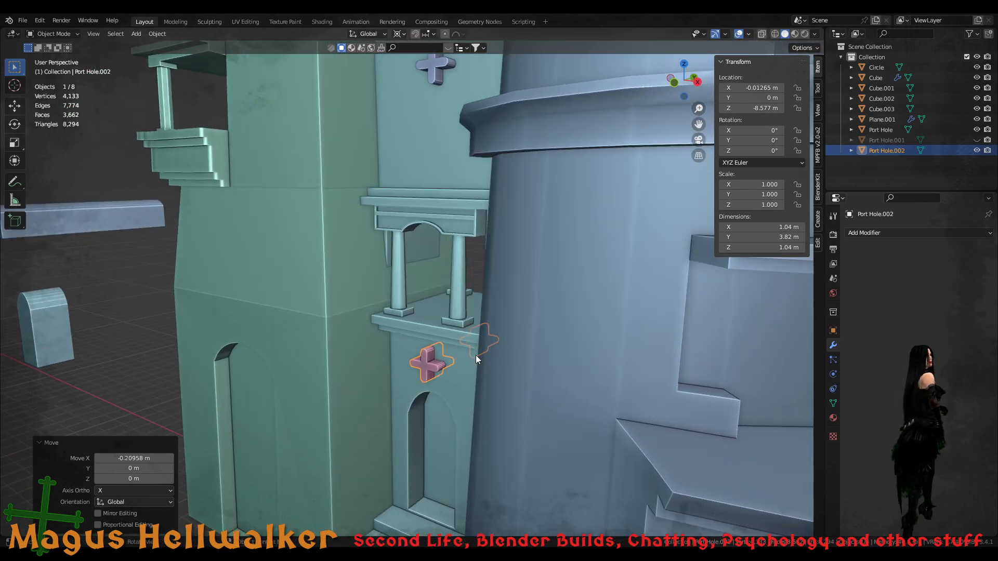
scroll(498, 364, down, 4)
middle_drag(649, 311, 672, 323)
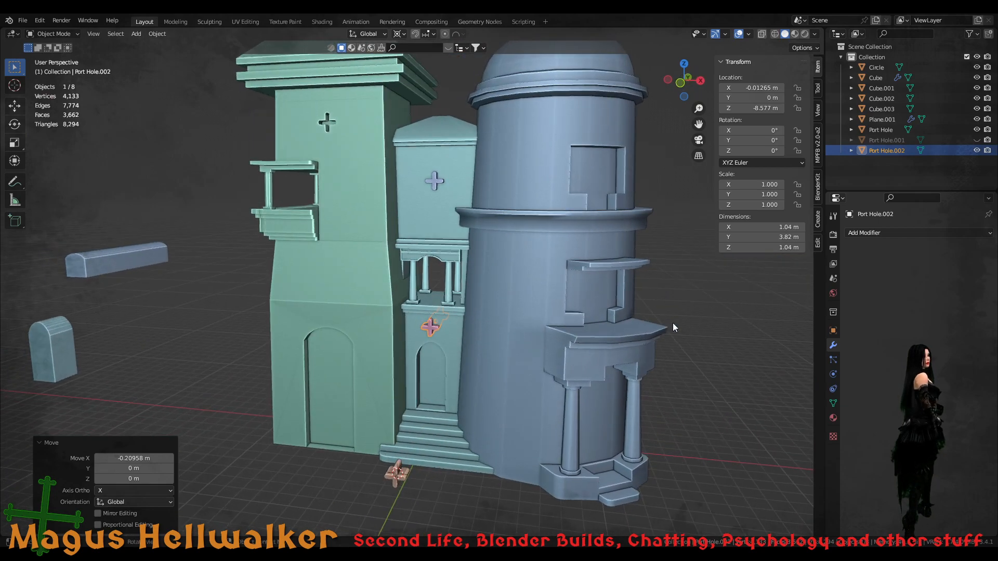
- Add a second Boolean Difference modifier to the middle tower with Port Hole.002 as the cutting object
click(976, 157)
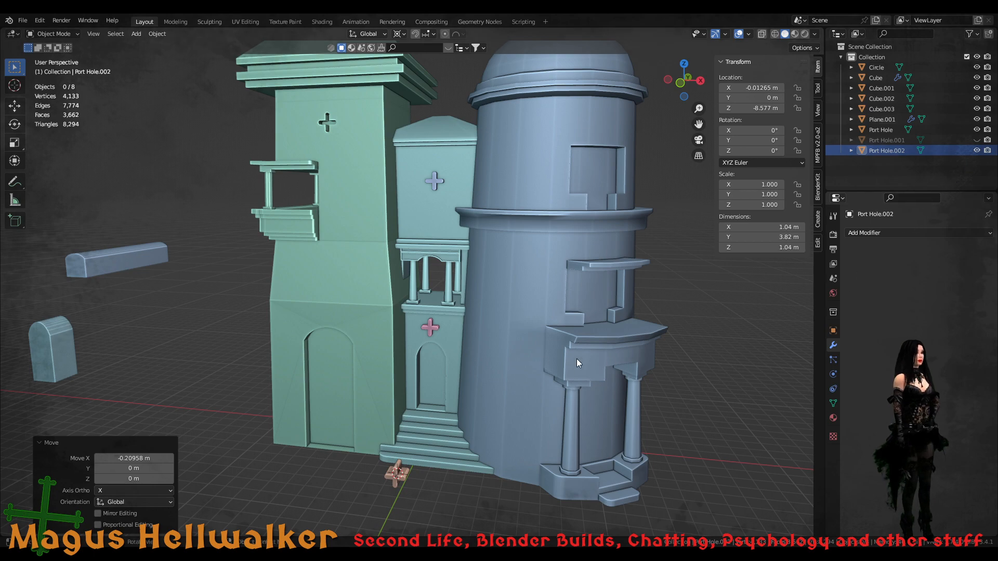
click(448, 350)
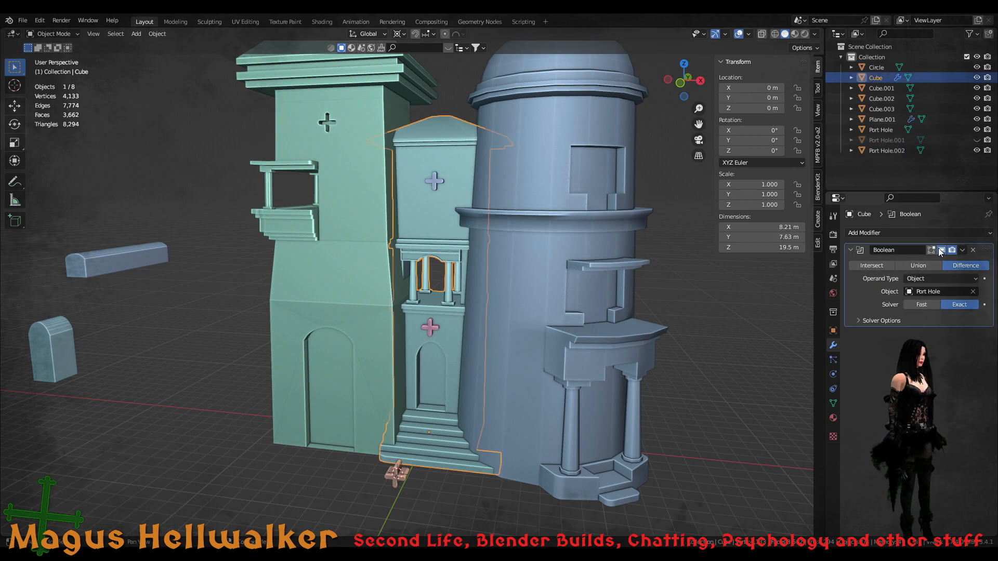
click(870, 232)
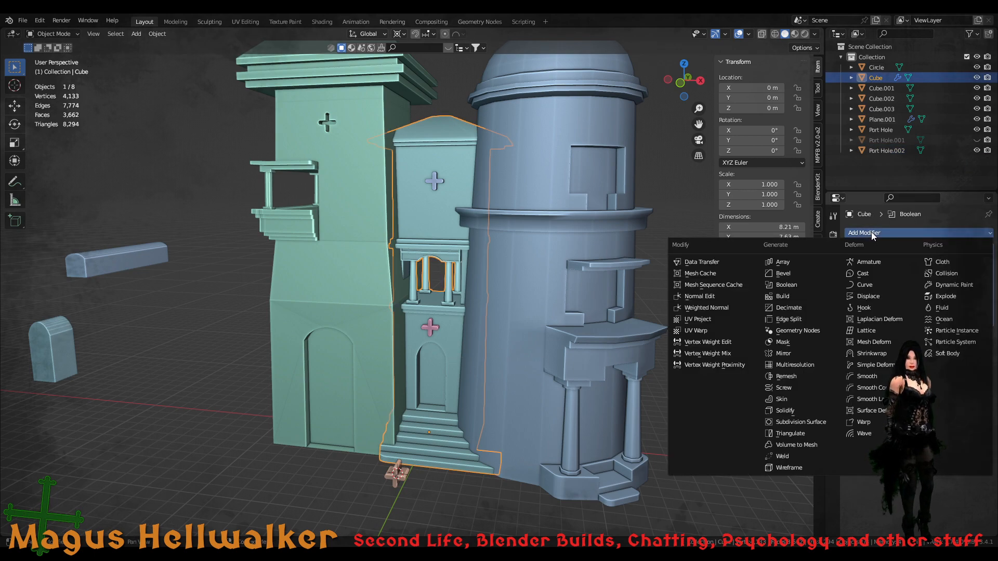
click(794, 285)
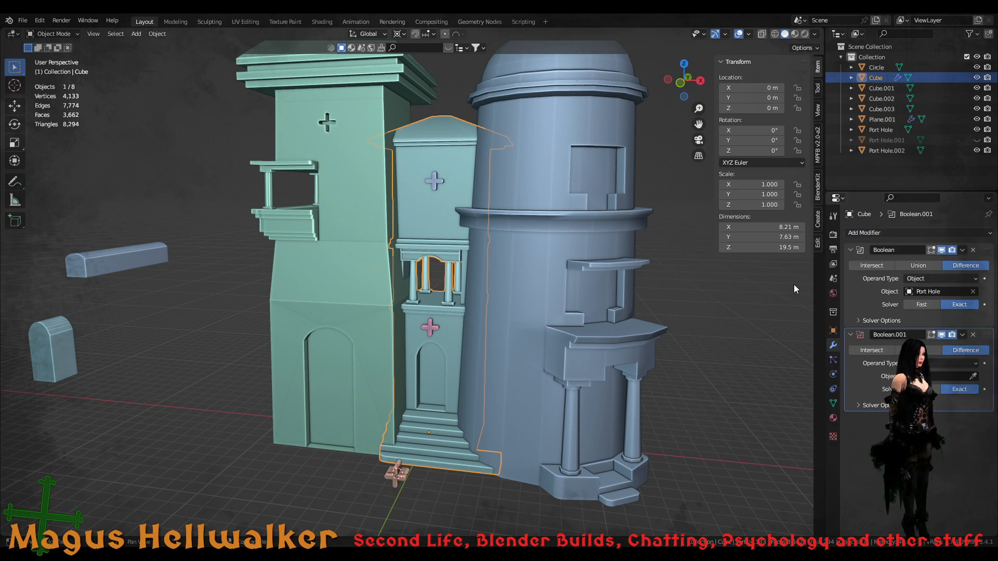
click(972, 376)
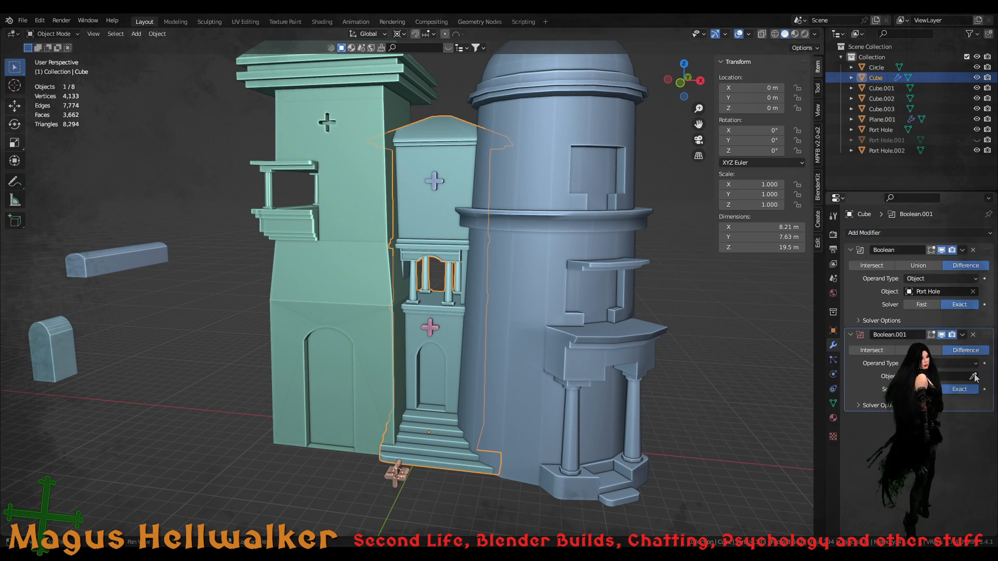
click(433, 328)
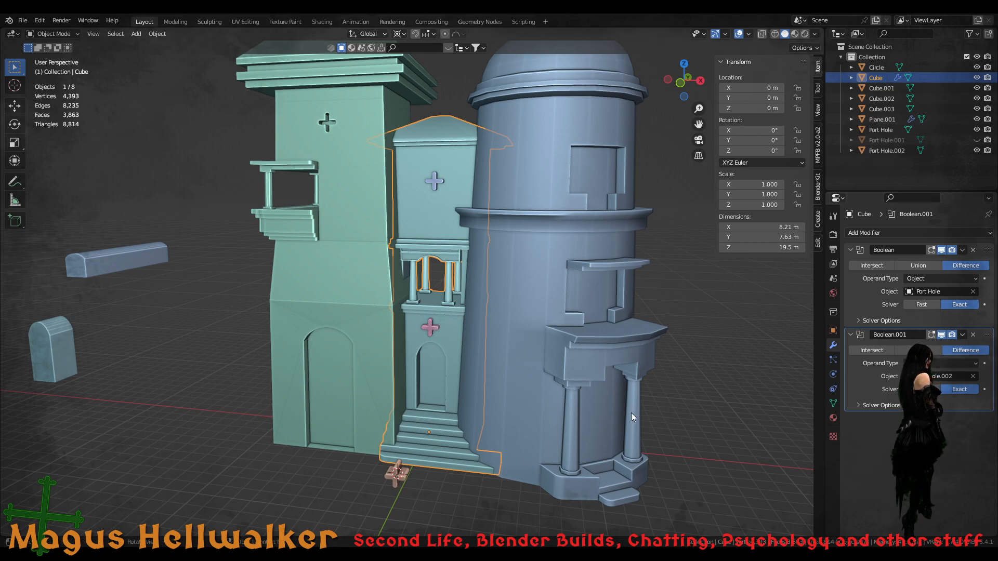
click(694, 393)
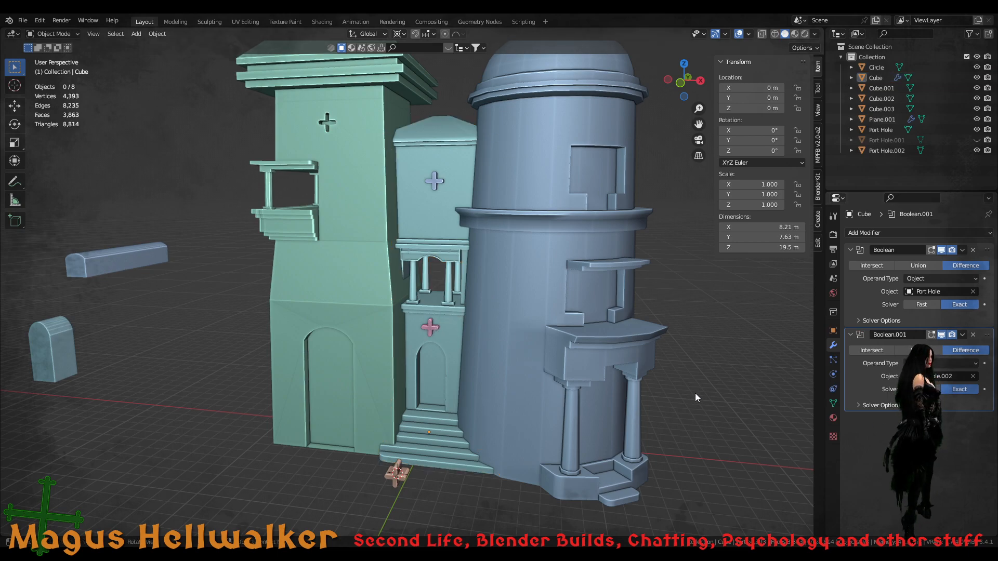
- Hide the Port Hole.002 and Port Hole cutters and inspect the cross-shaped openings in the middle tower
click(976, 150)
drag(975, 145, 976, 130)
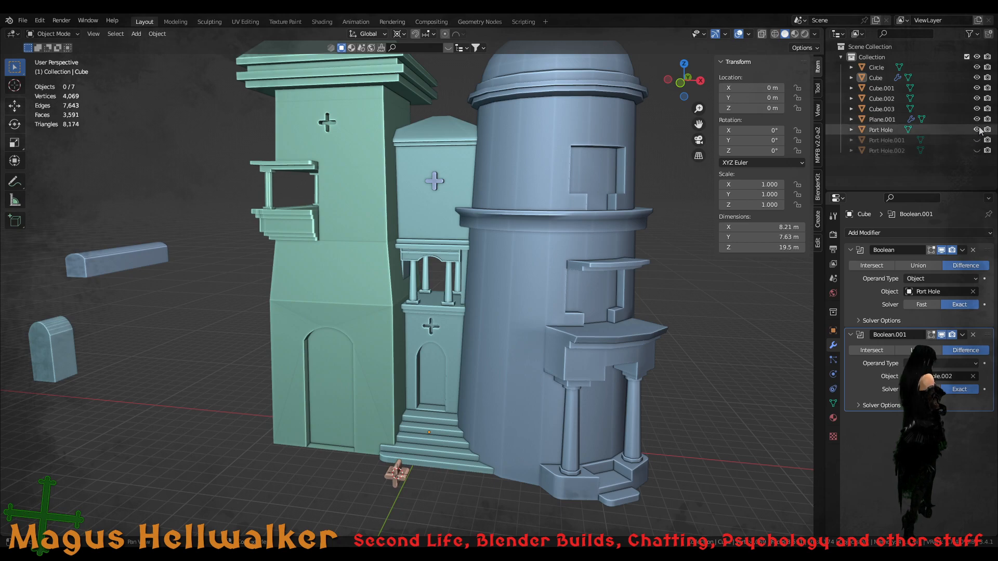
scroll(526, 367, down, 3)
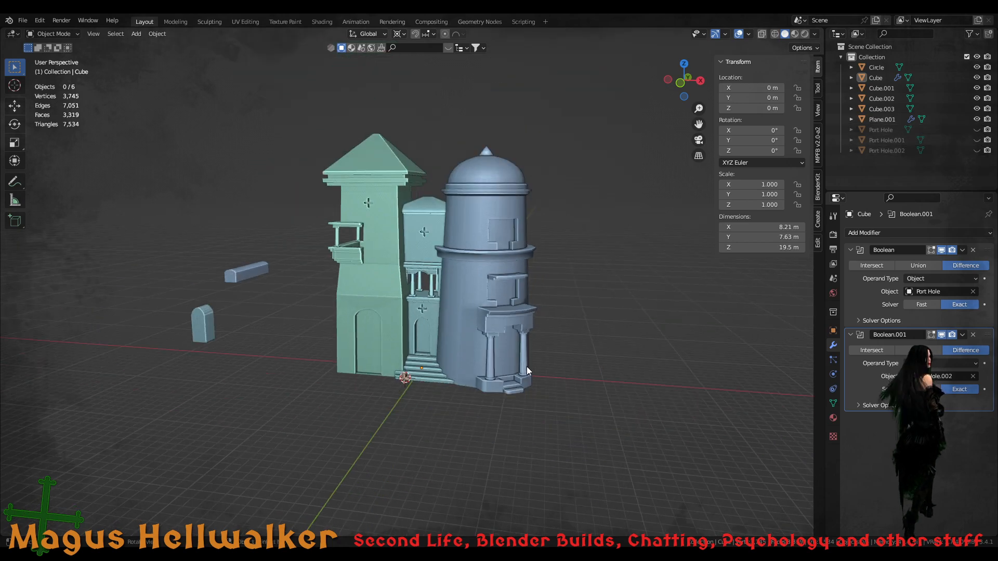
scroll(468, 379, up, 3)
middle_drag(389, 392, 442, 391)
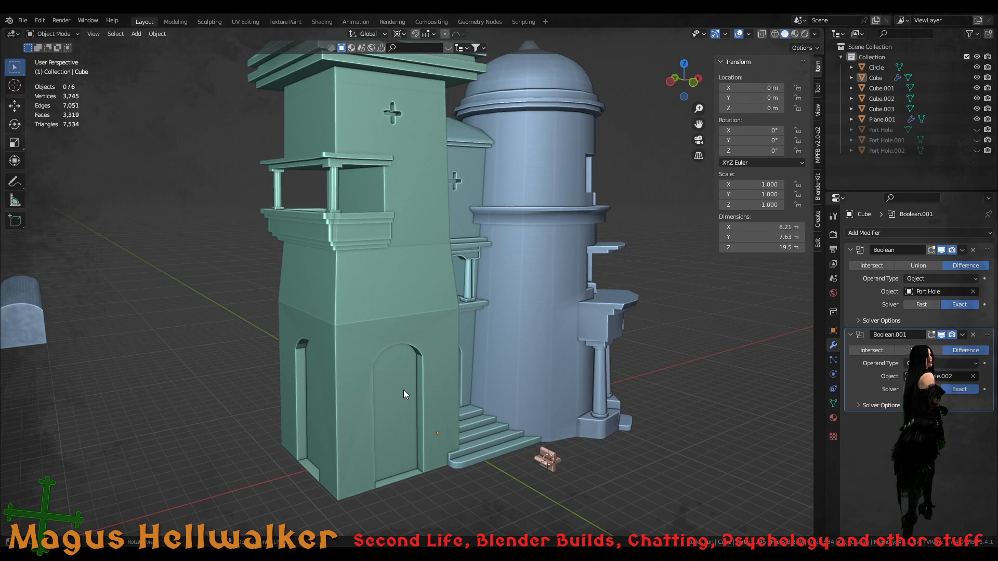
scroll(403, 390, up, 1)
middle_drag(465, 369, 408, 366)
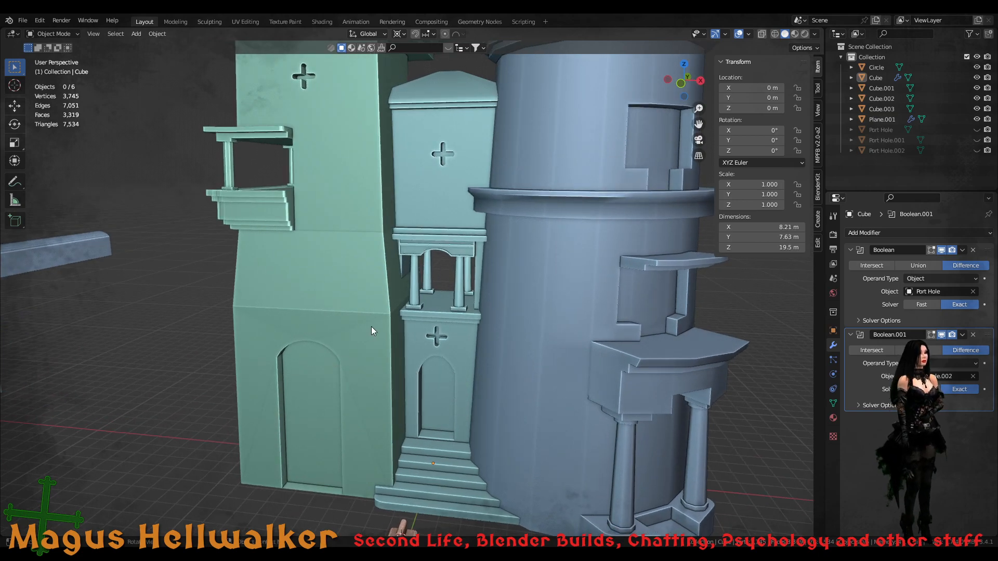
scroll(371, 327, down, 1)
middle_drag(362, 249, 359, 222)
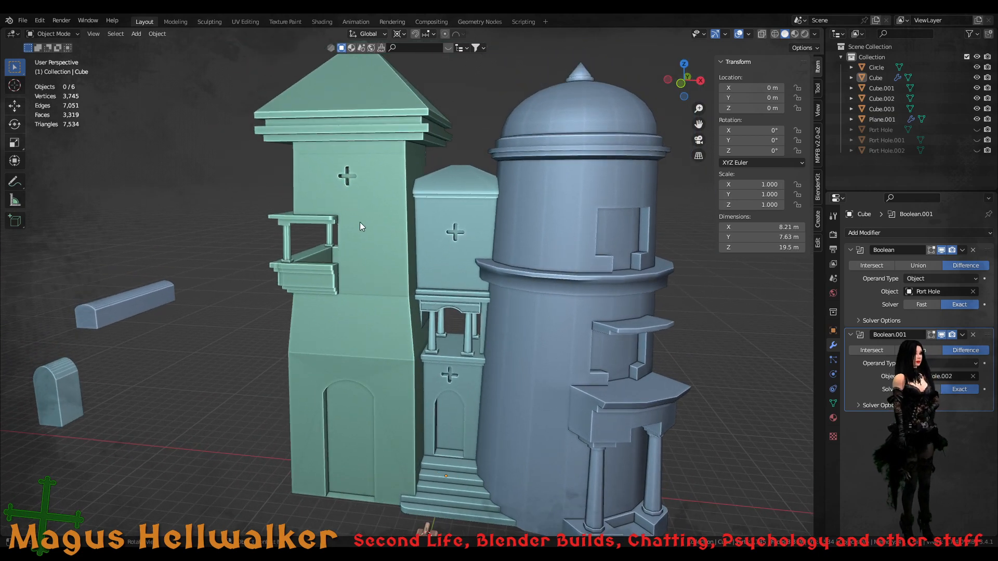
- Unhide the Port Hole.001 cutter, duplicate it, and lower the copy about 12.48 m along Z to the green tower's arched doorway
click(976, 139)
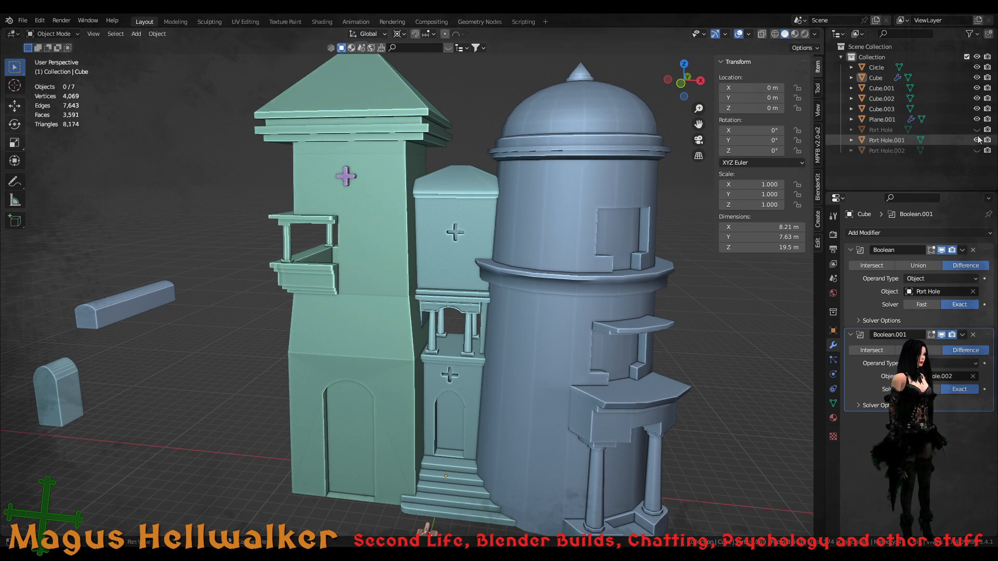
click(348, 176)
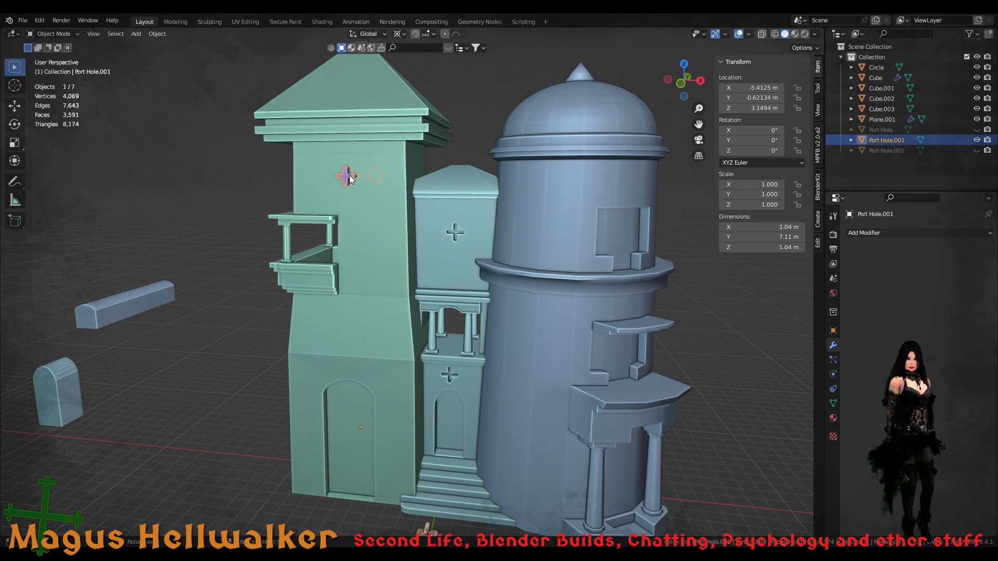
key(shift+d)
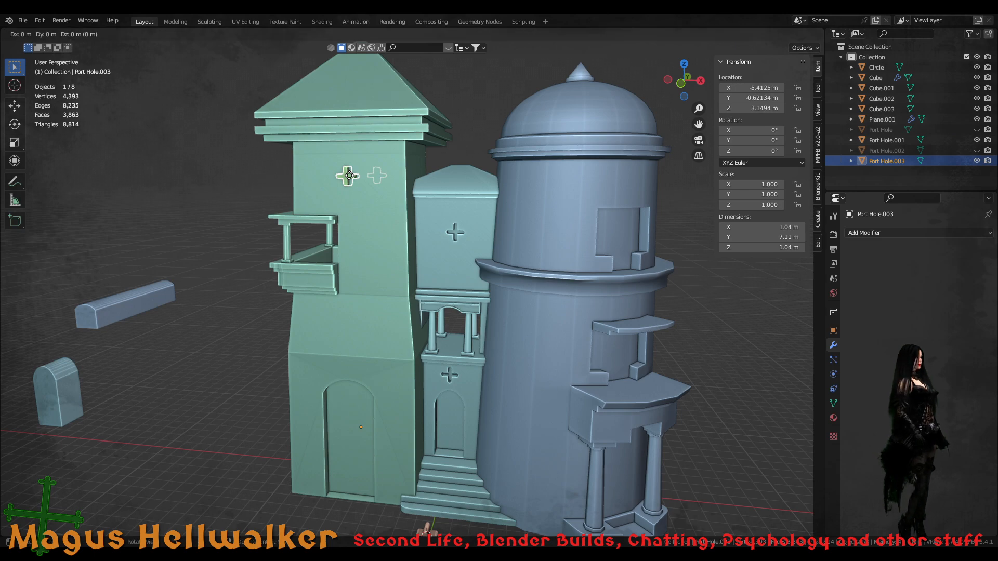
key(z)
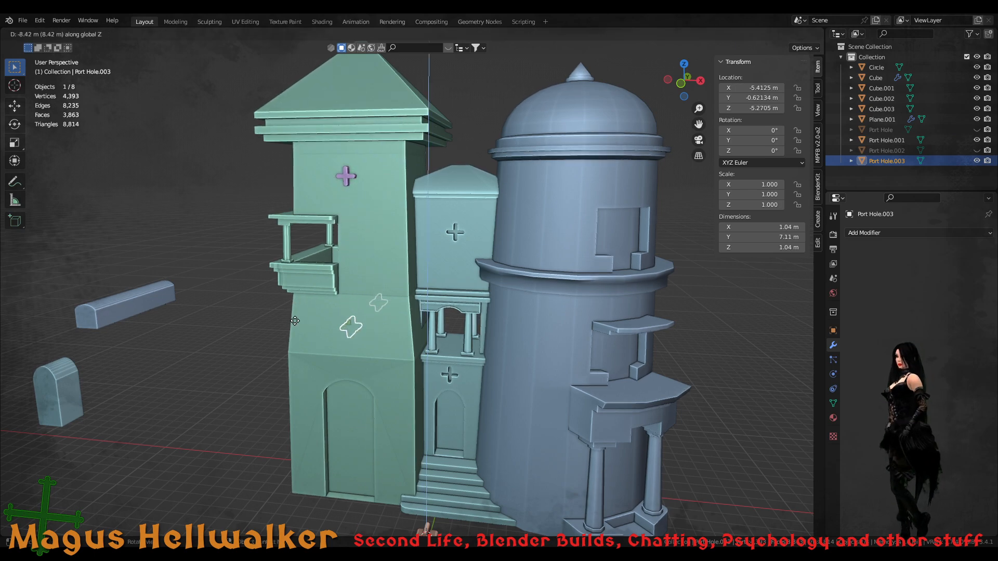
click(270, 389)
mouse_move(264, 386)
middle_down()
mouse_move(349, 388)
mouse_move(502, 366)
mouse_move(472, 379)
mouse_move(268, 373)
middle_up()
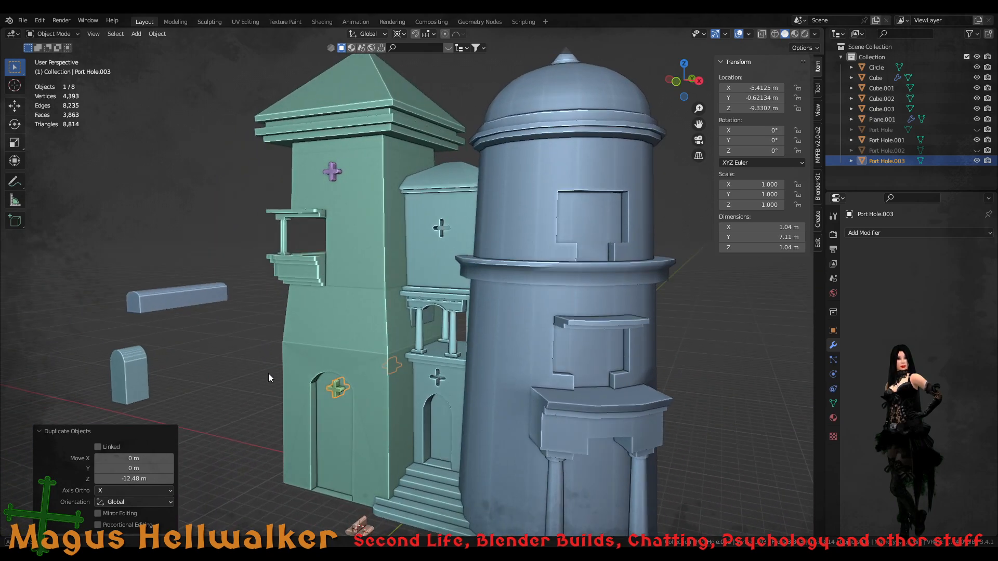
- Add a second Boolean Difference modifier to the green tower with Port Hole.003 as the cutting object
click(353, 342)
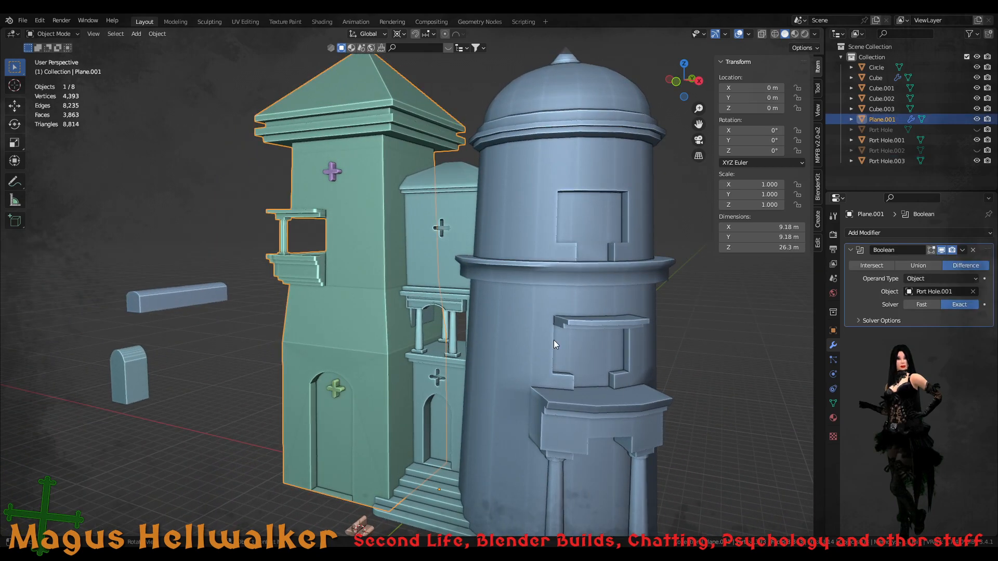
click(871, 232)
click(800, 286)
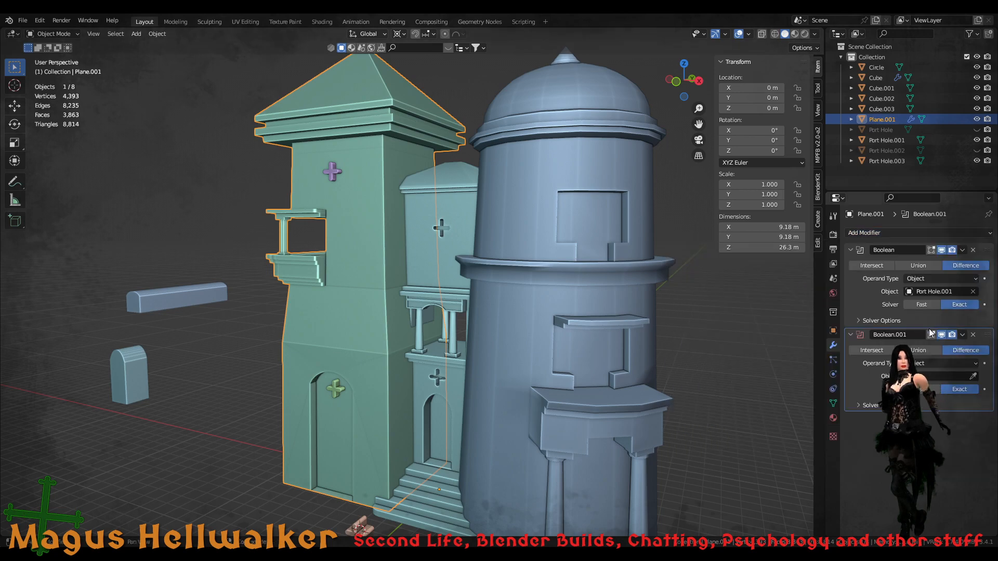
click(338, 385)
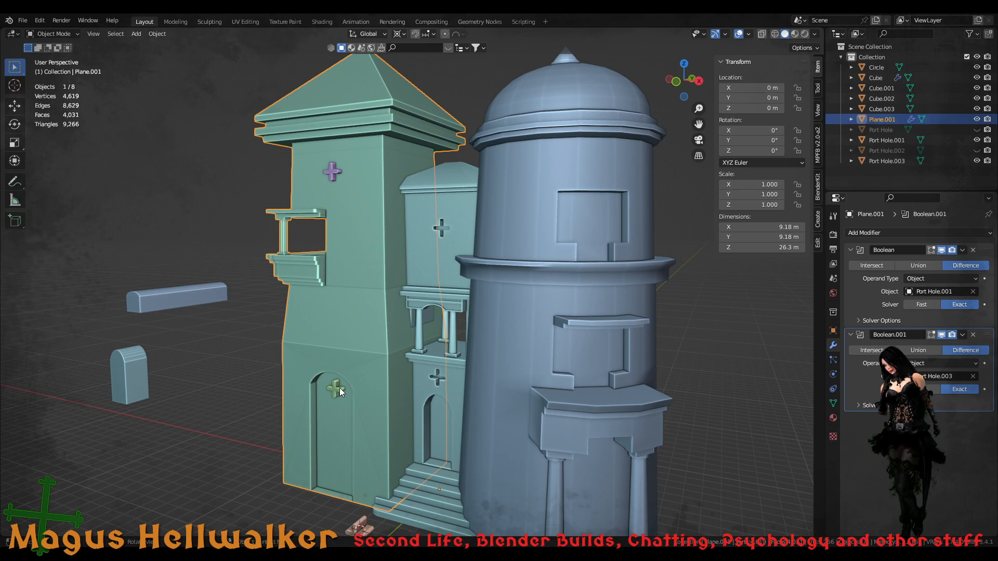
- Toggle the Port Hole.003 cutter's visibility and examine its placement in the green tower's arched doorway
click(977, 161)
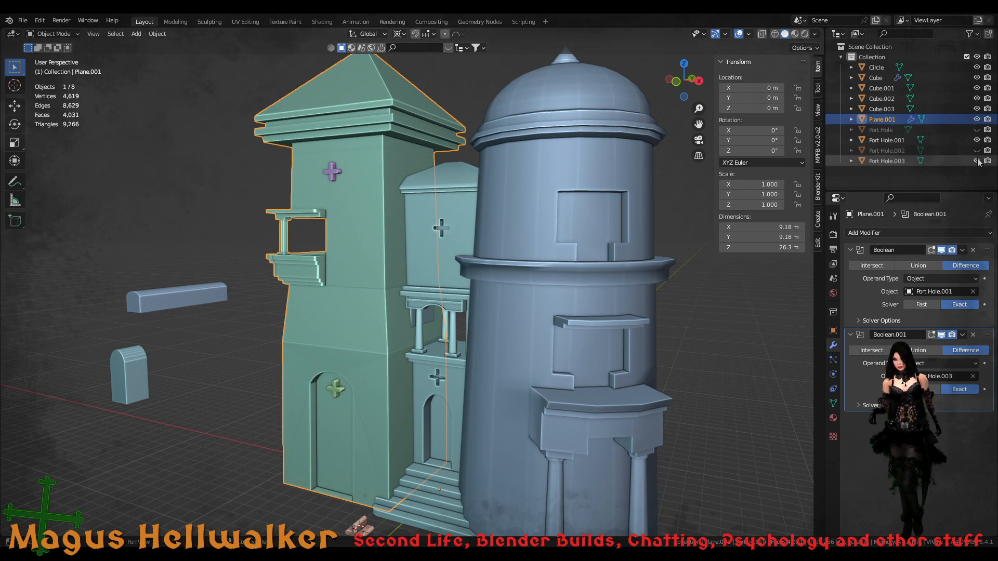
click(976, 161)
middle_drag(411, 316, 471, 312)
scroll(399, 439, up, 2)
middle_drag(399, 440, 514, 346)
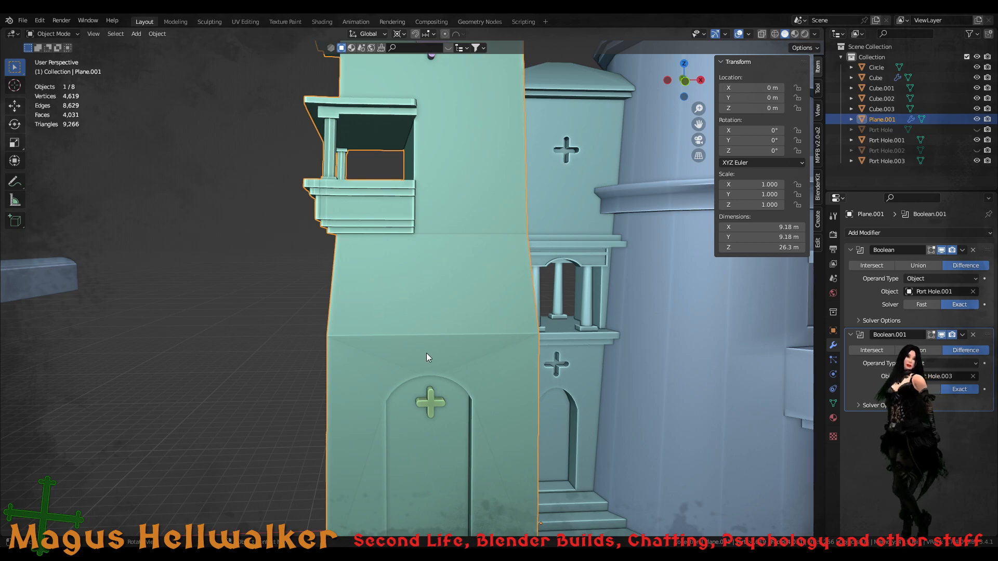
- Duplicate the Port Hole.003 cutter in the green tower's arched doorway and raise the copy about 4.23 m along Z
scroll(426, 354, down, 4)
middle_drag(423, 381, 481, 385)
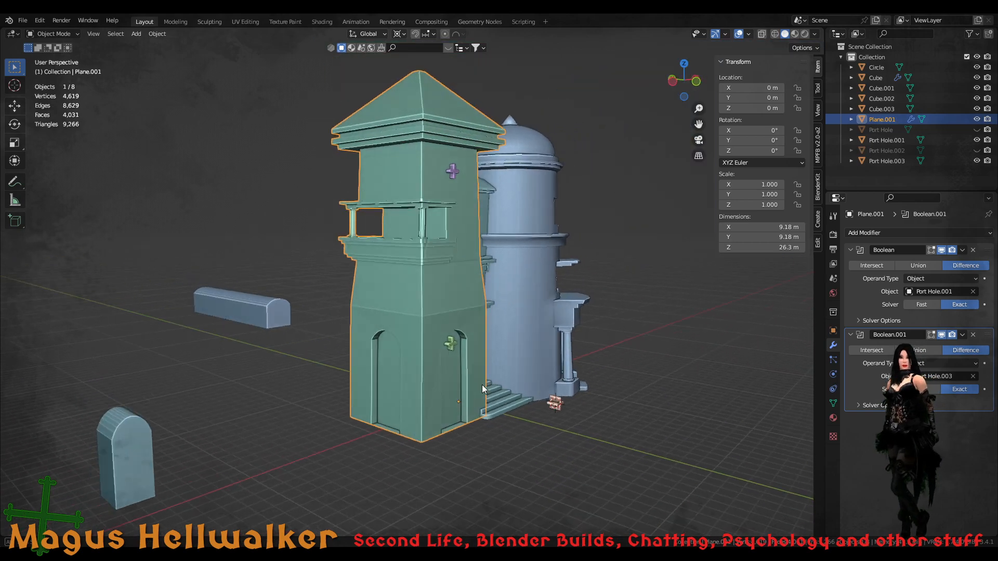
click(453, 347)
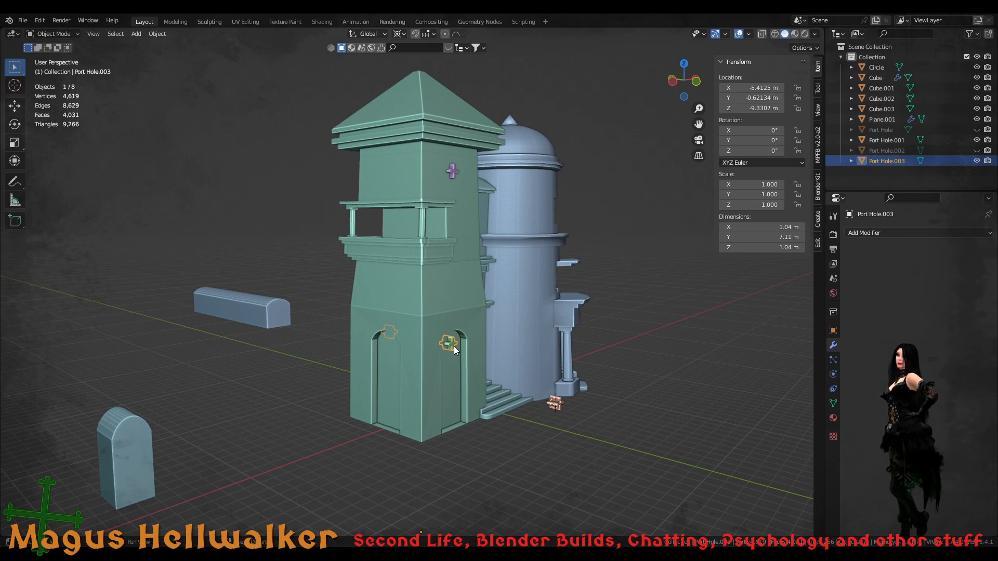
key(shift+d)
key(z)
click(454, 290)
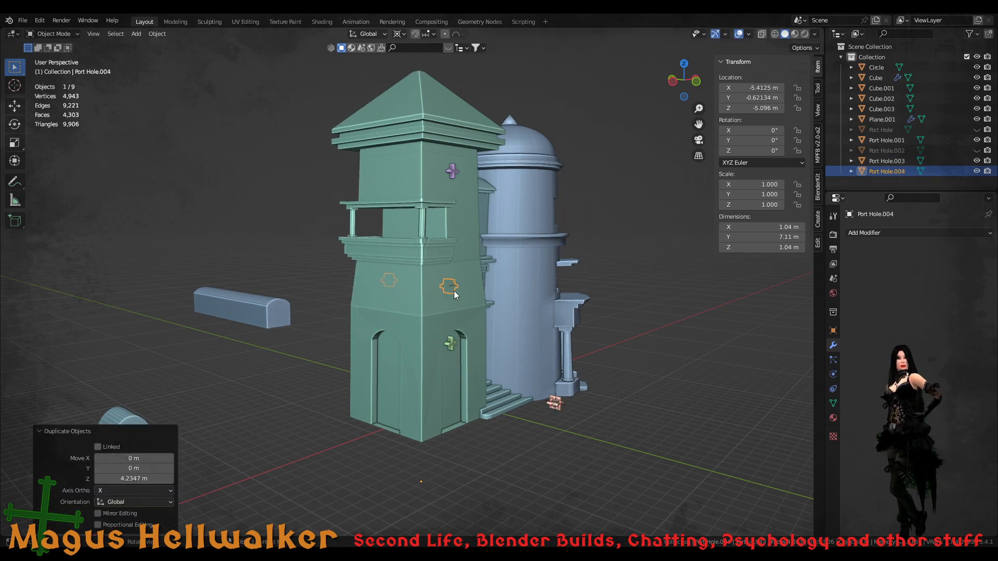
- Scale the raised Port Hole.004 cutter to about 0.987 along the Y axis
scroll(436, 316, up, 5)
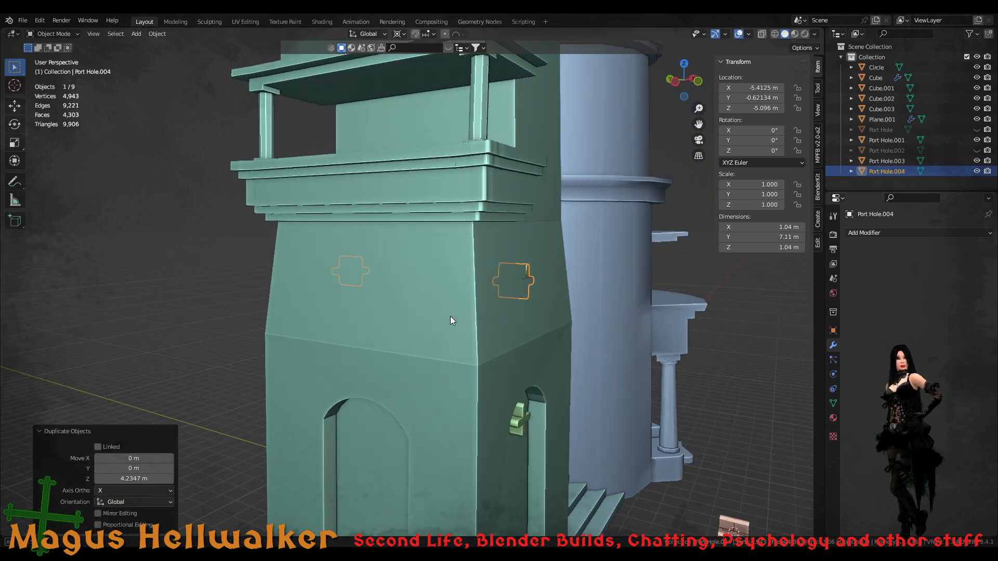
middle_drag(451, 316, 487, 322)
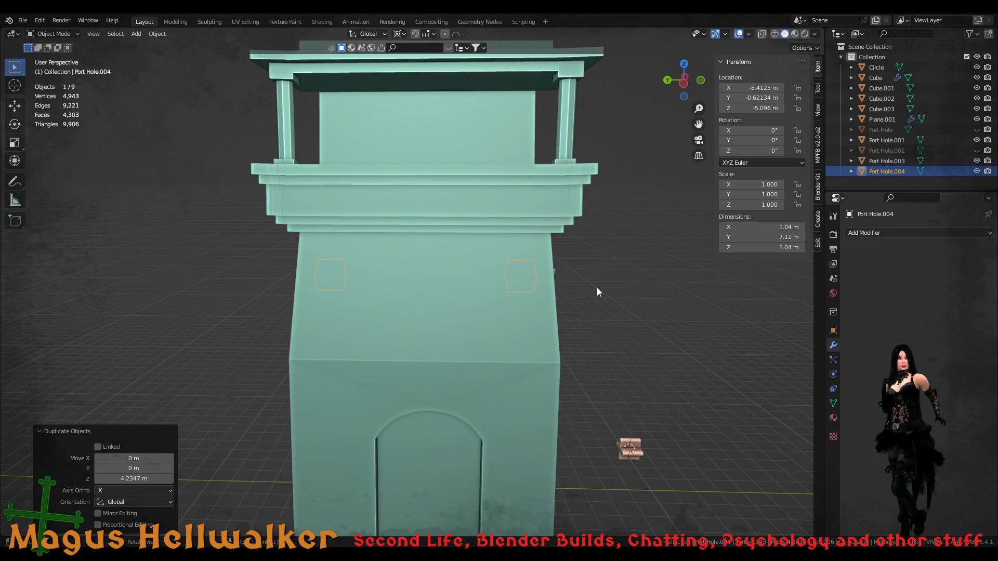
key(s)
key(y)
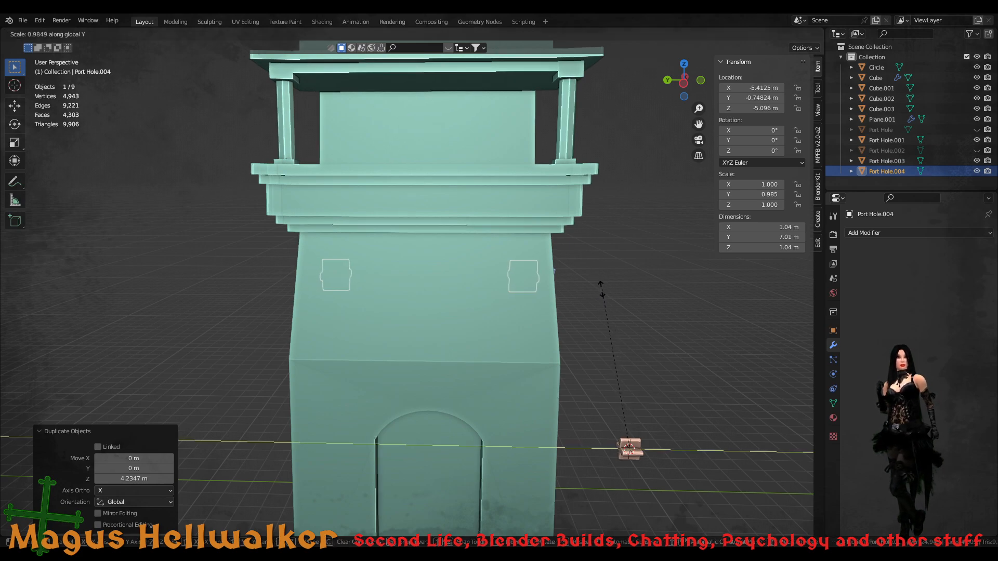
click(586, 292)
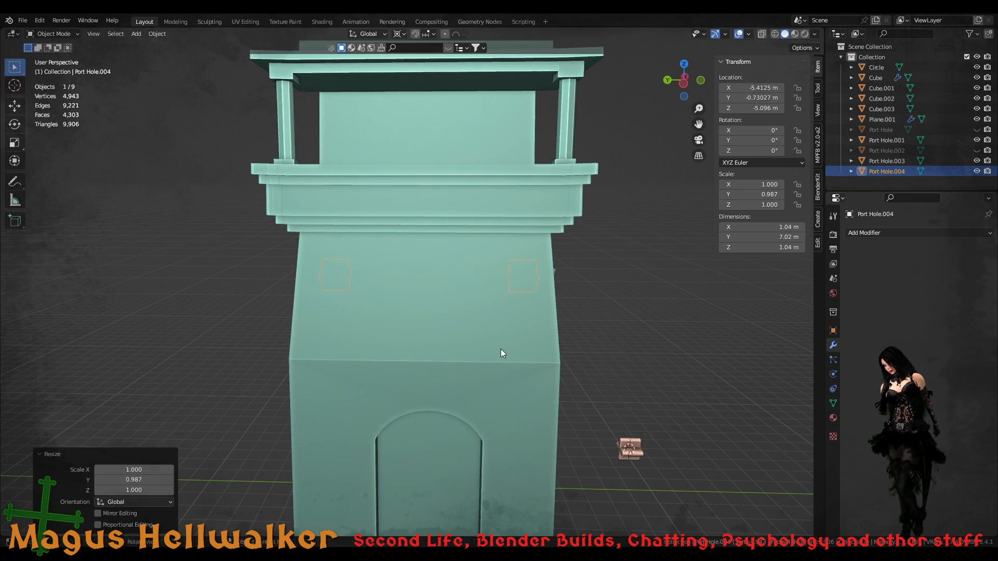
- In wireframe Edit Mode, move the selected cross piece of Port Hole.004 outward about 0.43 m along Y
middle_drag(501, 350, 552, 323)
scroll(504, 329, up, 3)
middle_drag(561, 327, 499, 318)
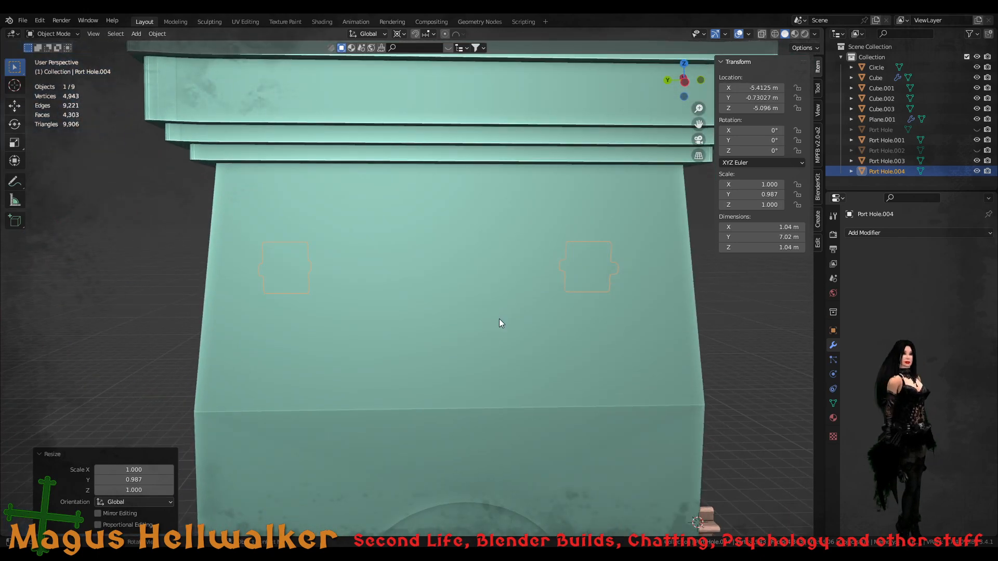
key(x)
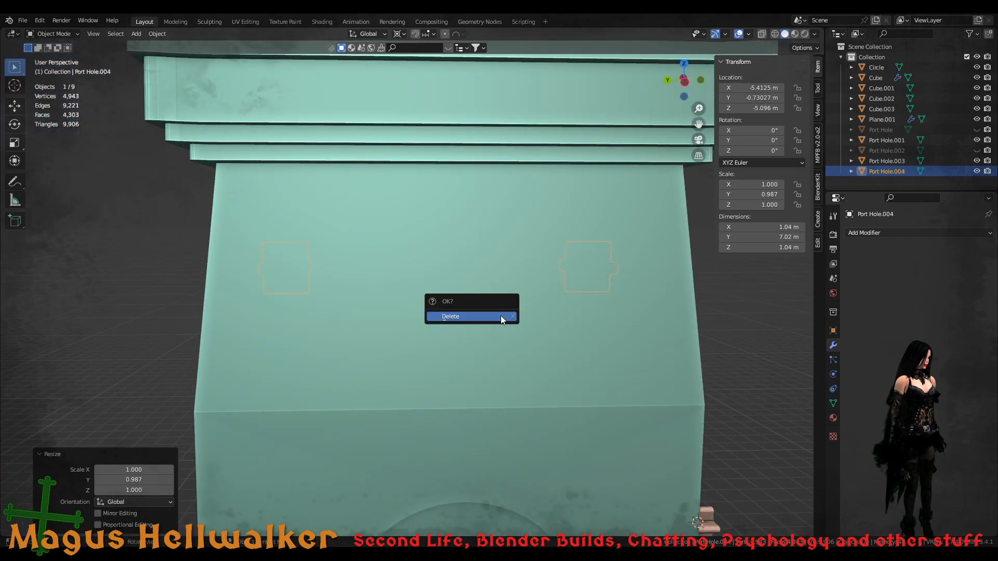
click(716, 303)
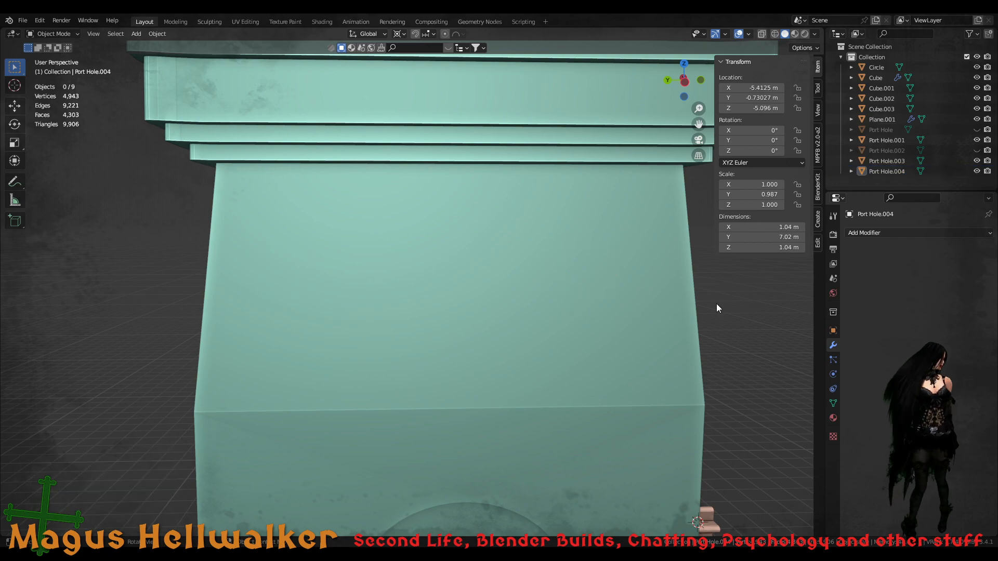
key(shift+z)
scroll(533, 338, up, 2)
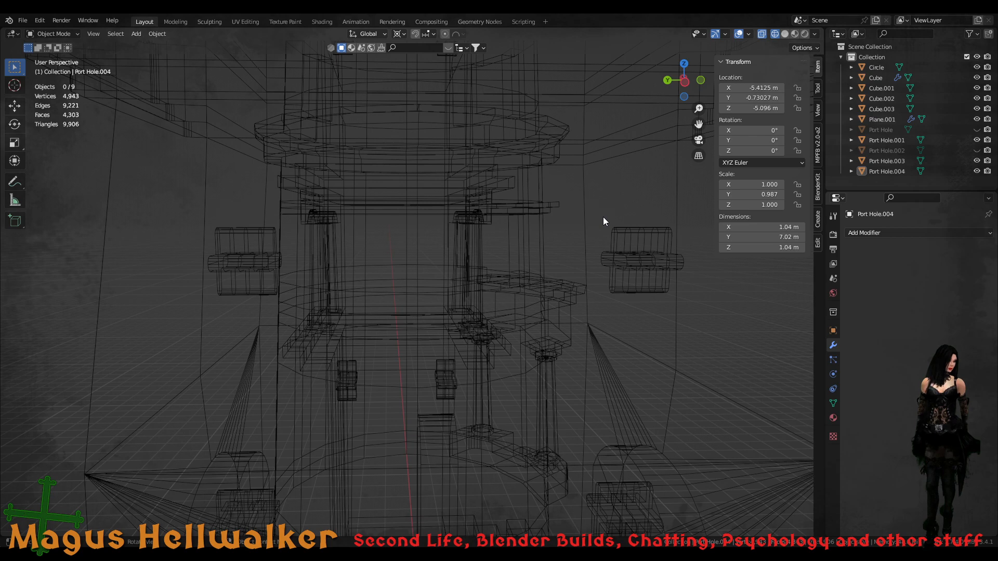
key(Tab)
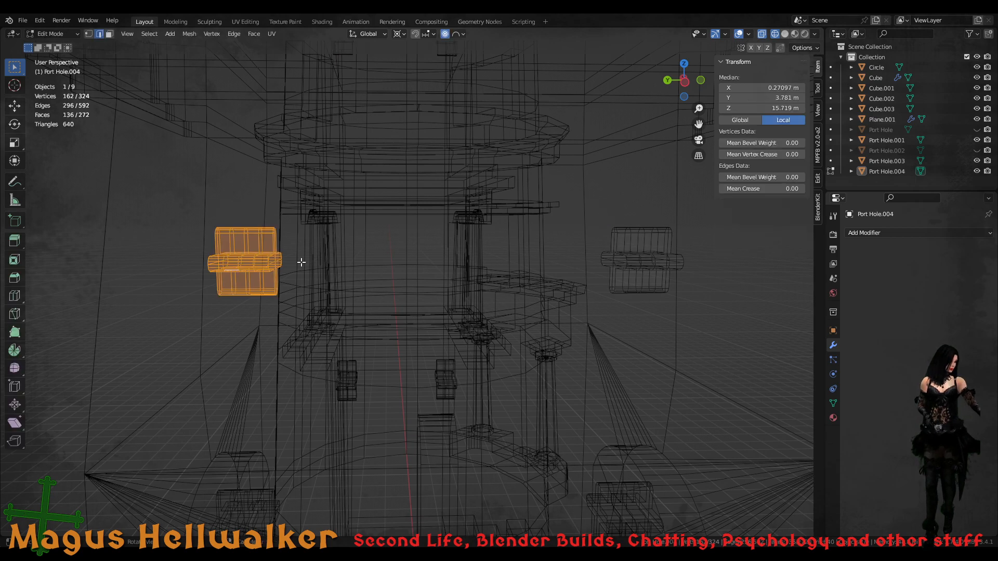
key(g)
key(y)
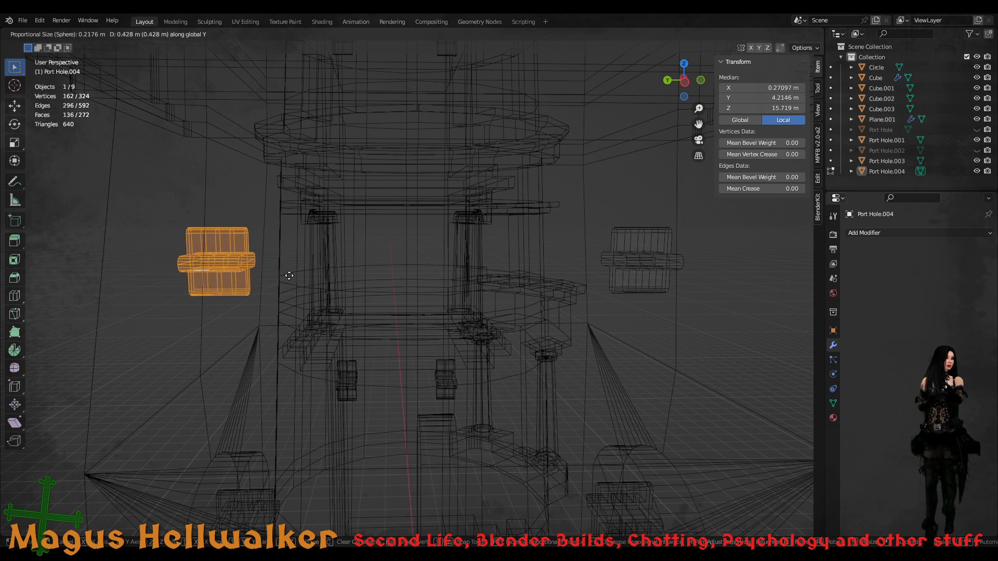
click(289, 276)
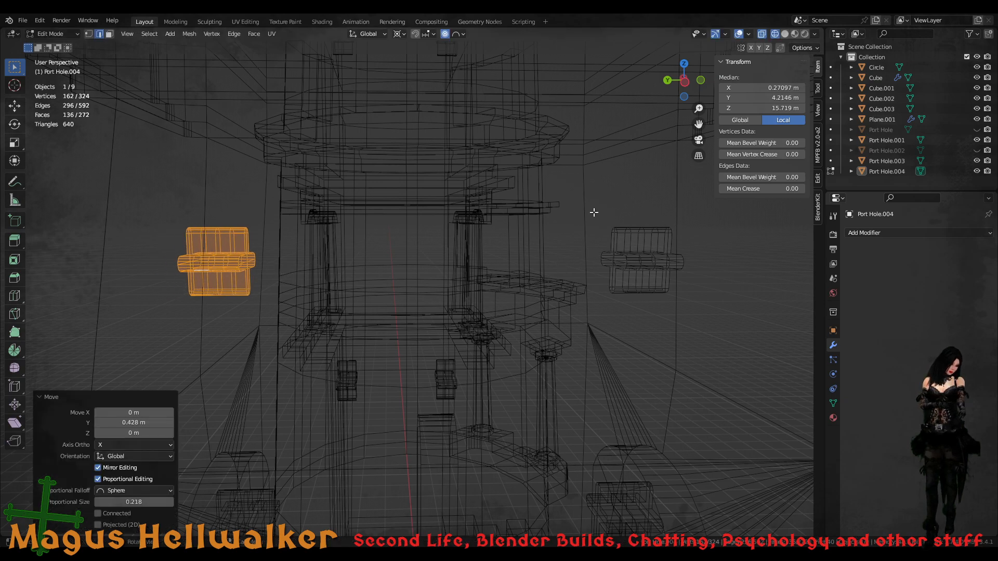
- Select the whole opposite cross piece of Port Hole.004 and move it outward about -0.31 m along Y
drag(590, 212, 666, 298)
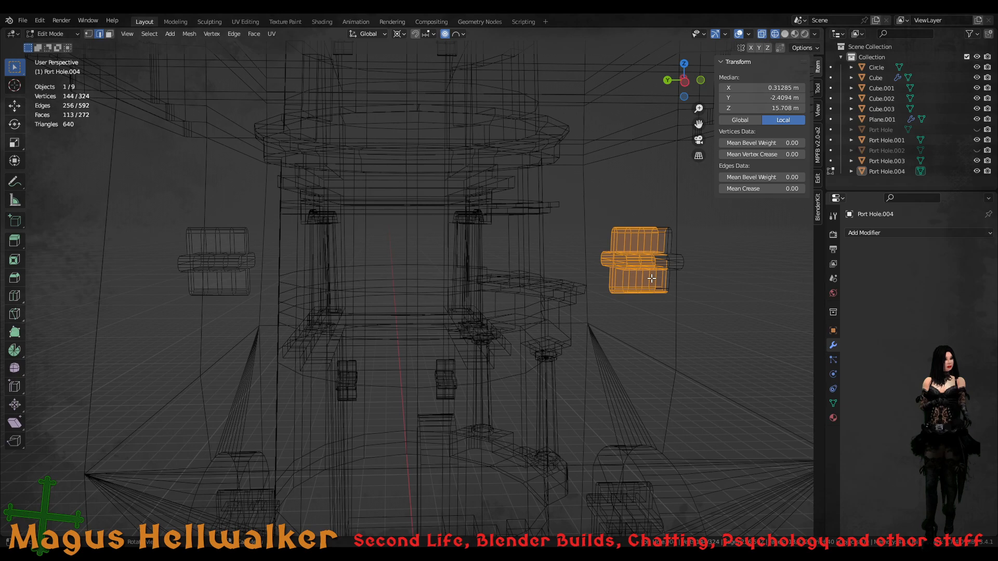
key(ctrl+l)
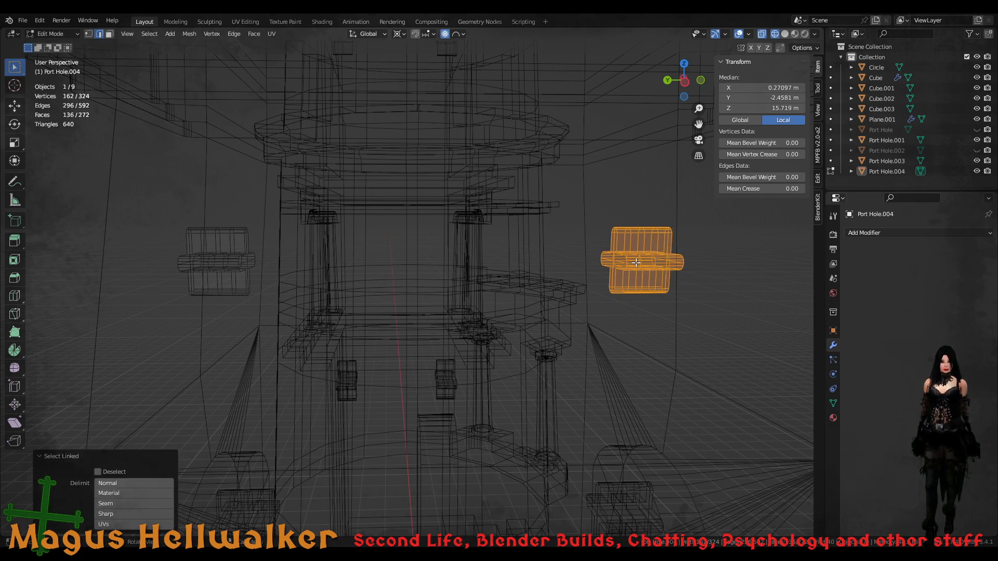
key(g)
key(y)
click(647, 265)
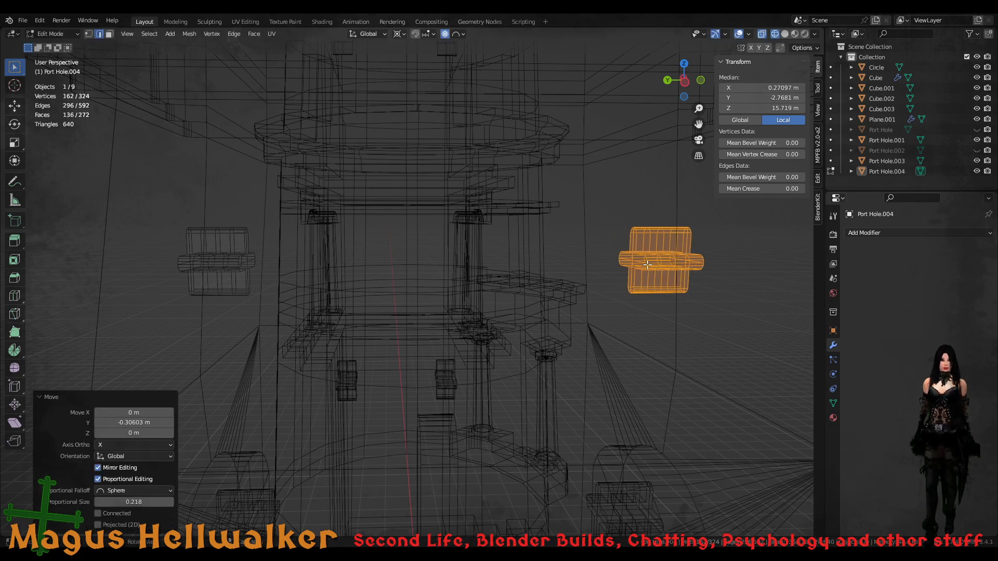
- Return to solid shading and Object Mode, and try to apply all transforms to the Port Hole.004 cutter
scroll(522, 396, down, 6)
key(z)
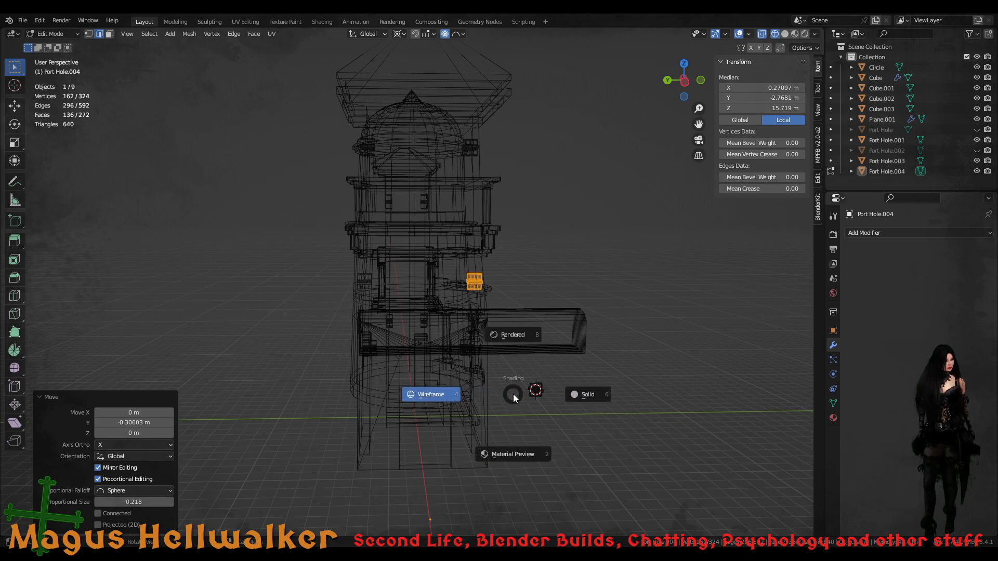
click(519, 393)
scroll(455, 391, up, 5)
scroll(455, 391, up, 1)
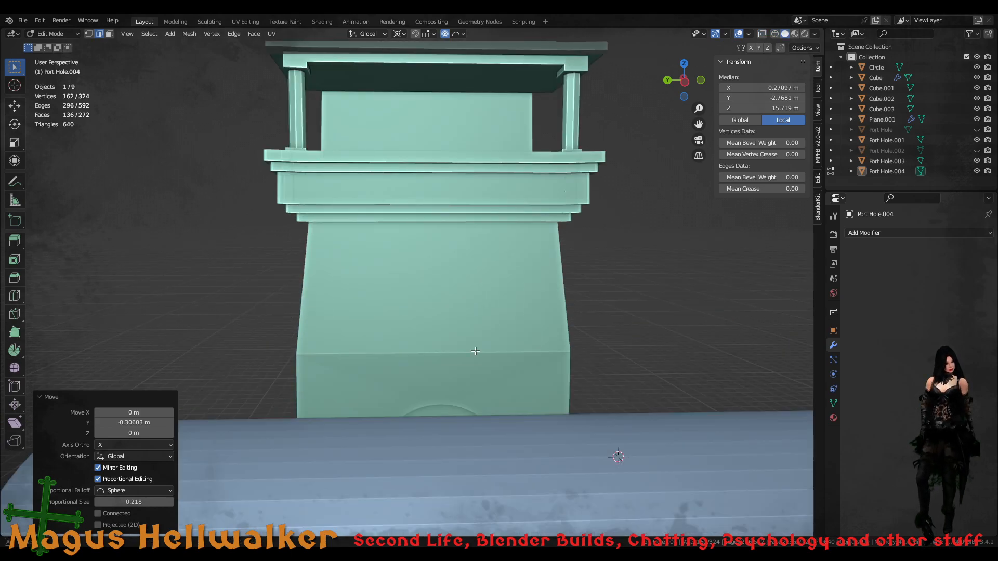
middle_drag(455, 391, 428, 363)
key(Tab)
right_click(551, 330)
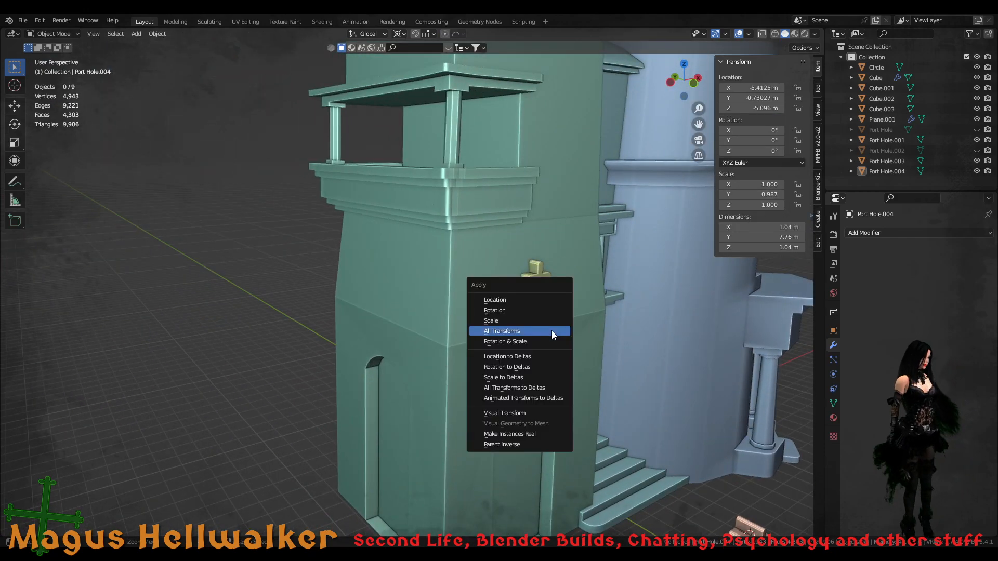
key(Escape)
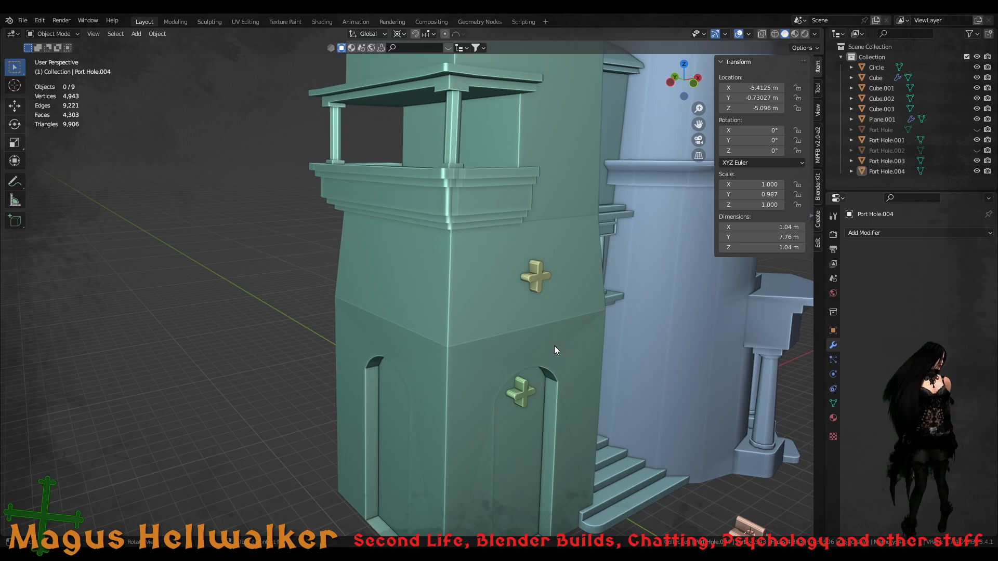
- Add a third Boolean Difference modifier to the green tower with Port Hole.004 as the cutting object
drag(576, 292, 542, 302)
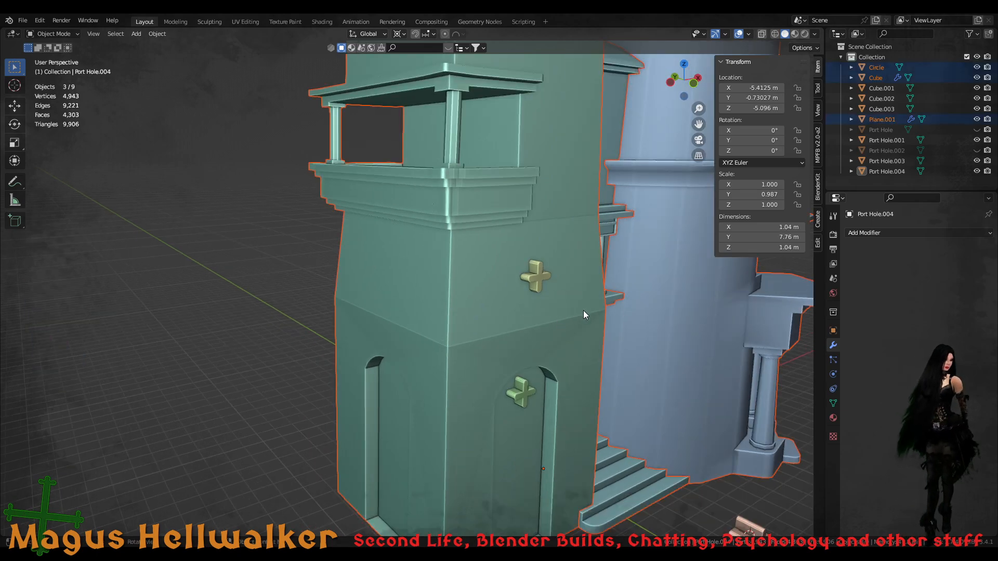
middle_drag(583, 310, 514, 332)
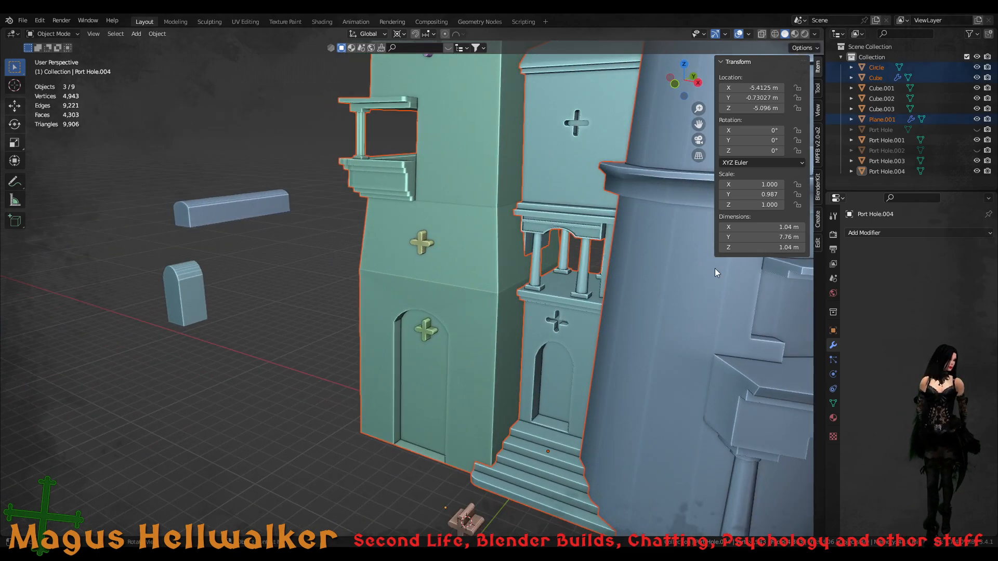
click(495, 298)
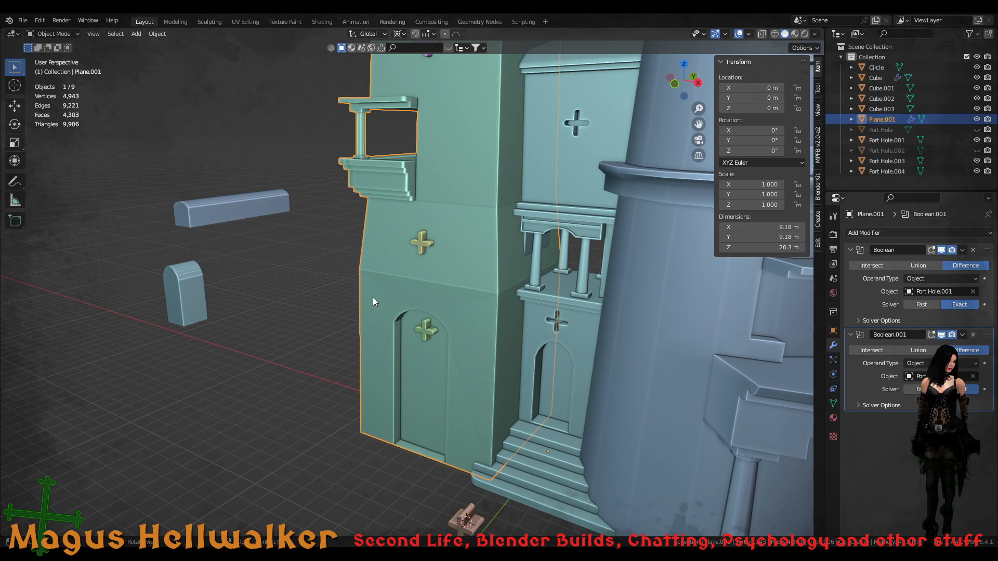
click(887, 232)
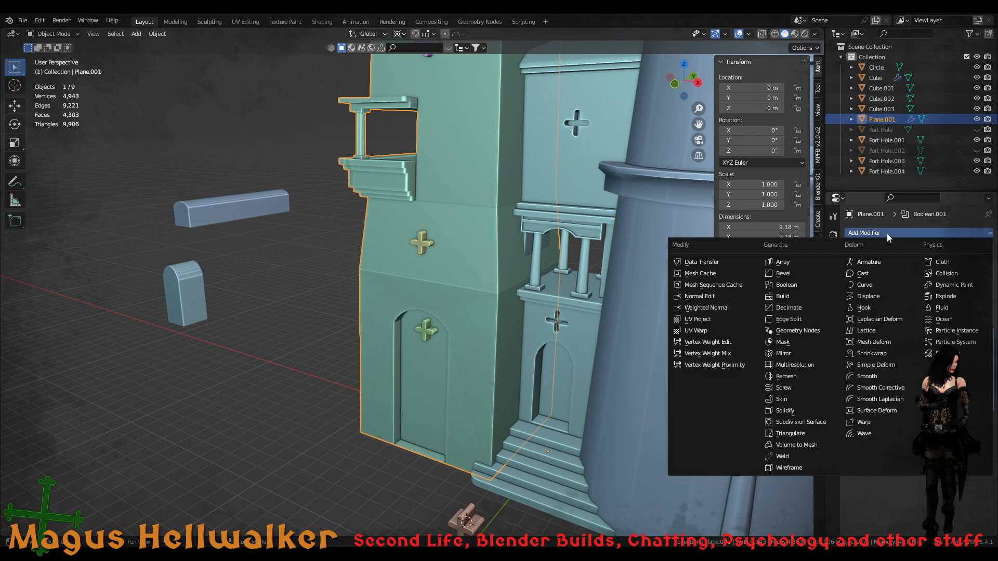
click(793, 285)
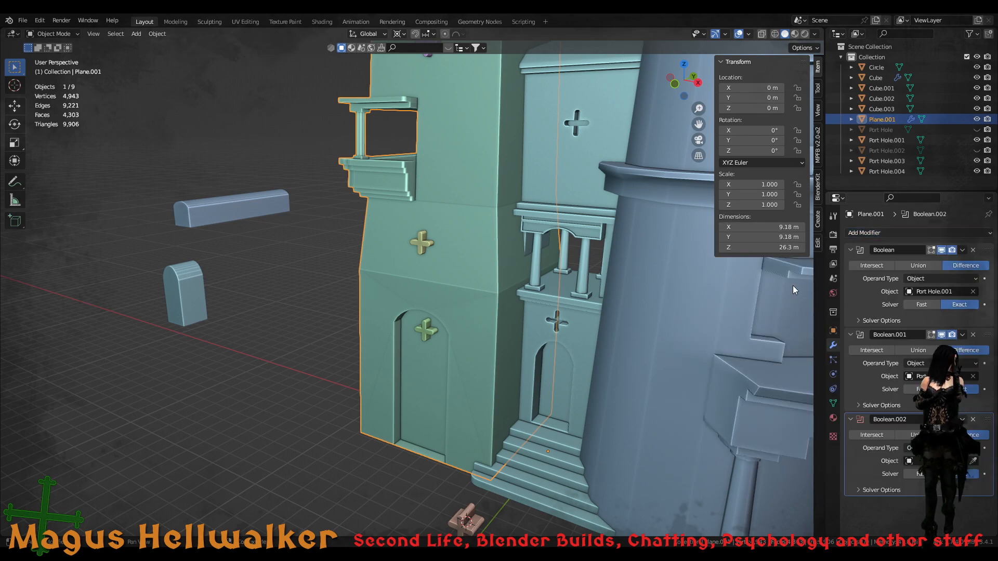
click(972, 461)
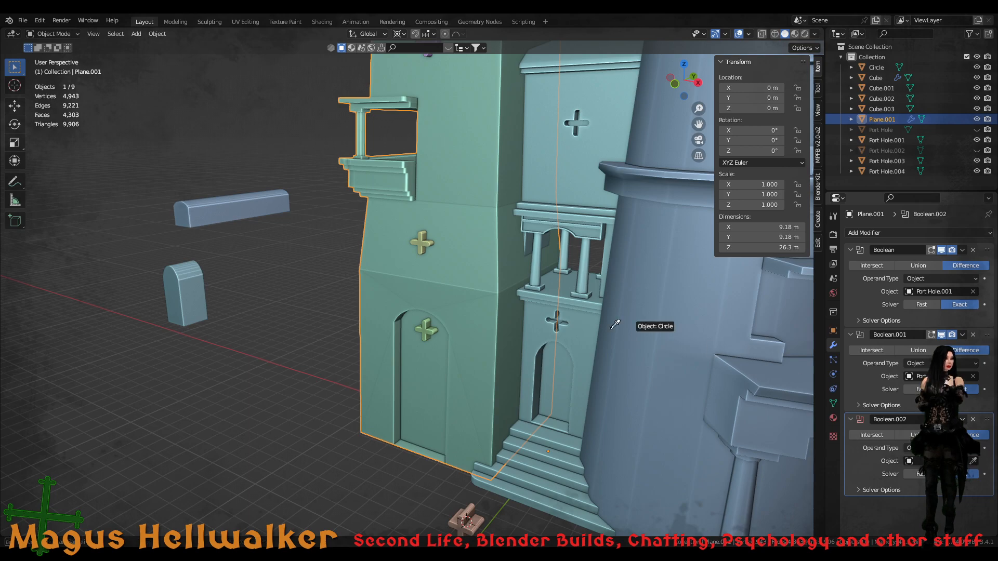
click(422, 243)
- Hide the Port Hole.003, Port Hole.004 and Port Hole.001 cutters to expose the green tower's cross-shaped openings
middle_drag(422, 242, 448, 287)
scroll(457, 298, up, 4)
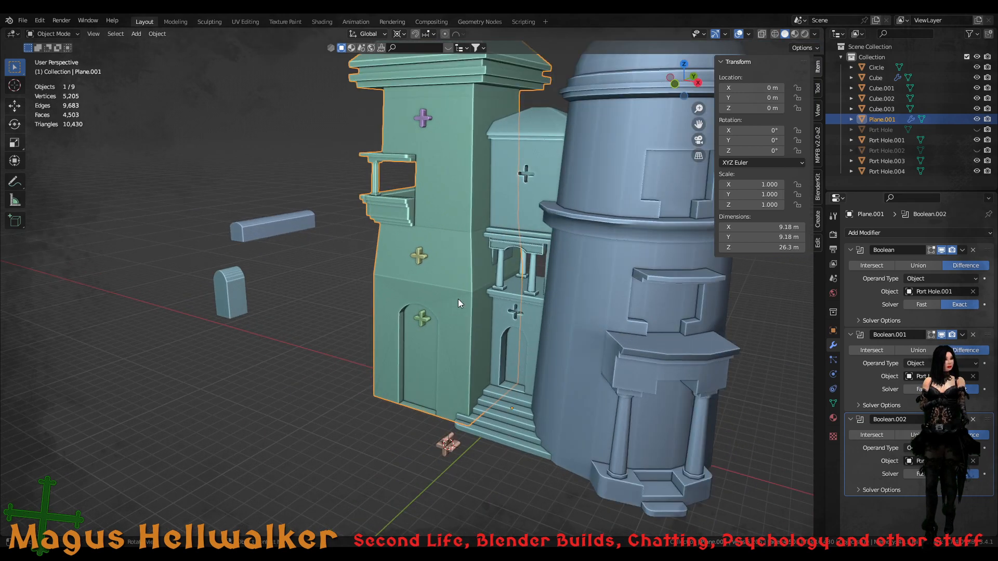
drag(976, 162, 976, 172)
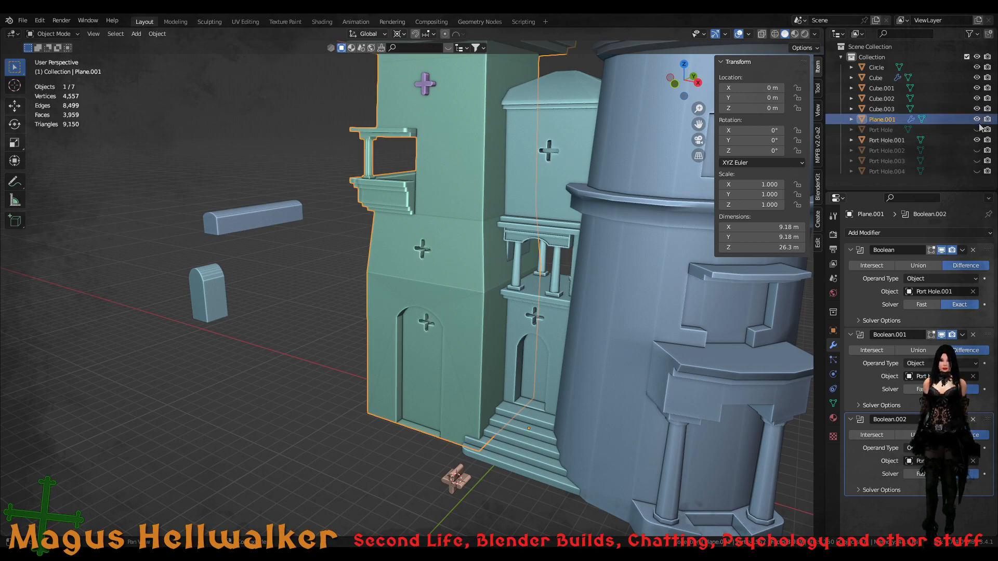
click(976, 141)
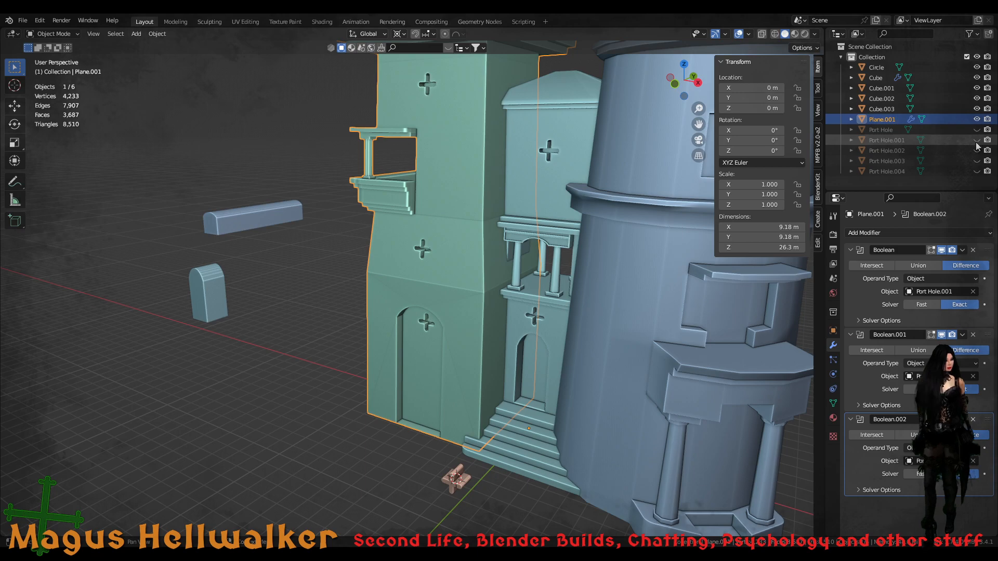
- Examine the cross-shaped openings and the overall composition of the three towers from several sides
scroll(512, 311, down, 4)
middle_drag(511, 312, 561, 318)
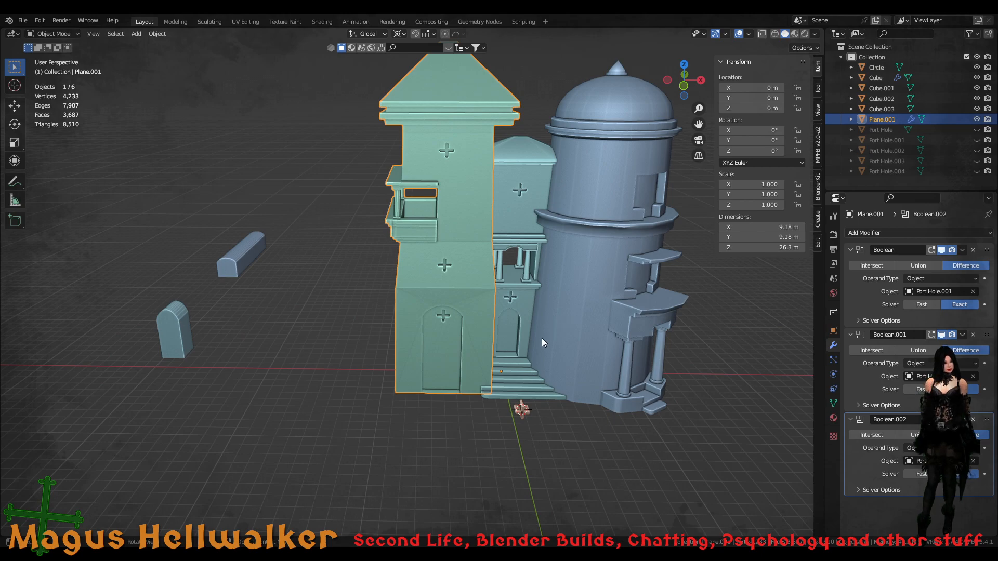
scroll(541, 337, down, 4)
scroll(528, 355, up, 3)
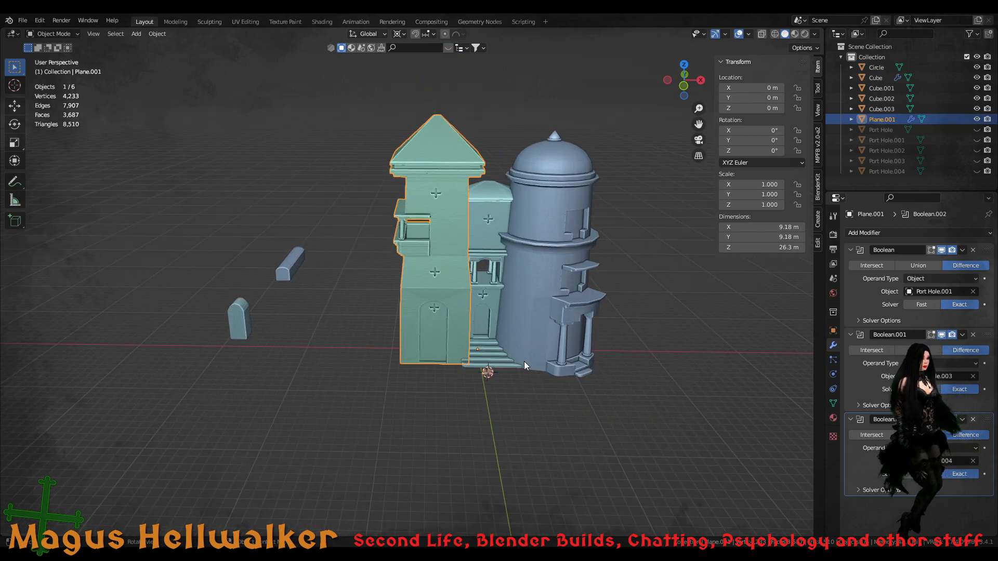
middle_drag(519, 272, 461, 332)
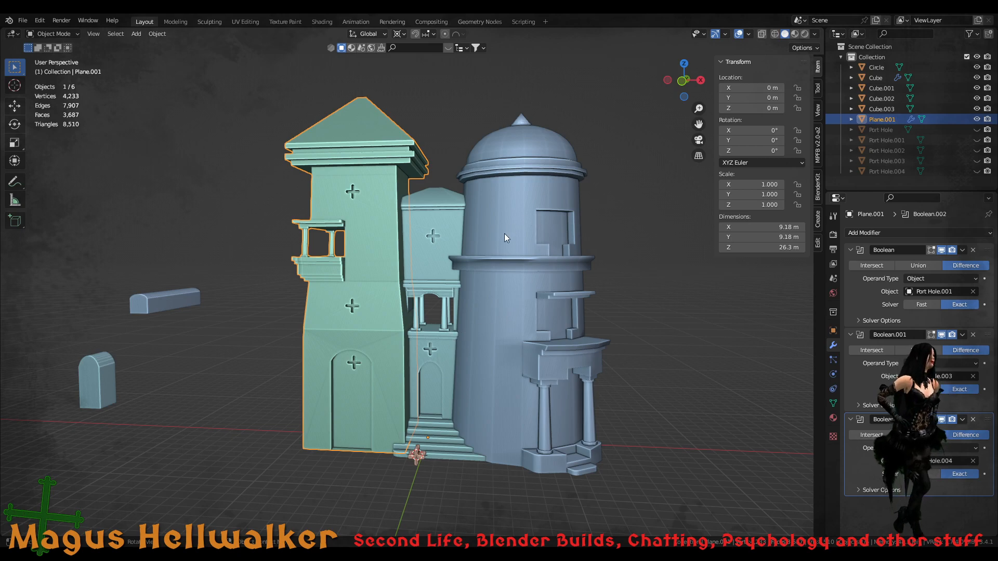
middle_drag(503, 285, 476, 306)
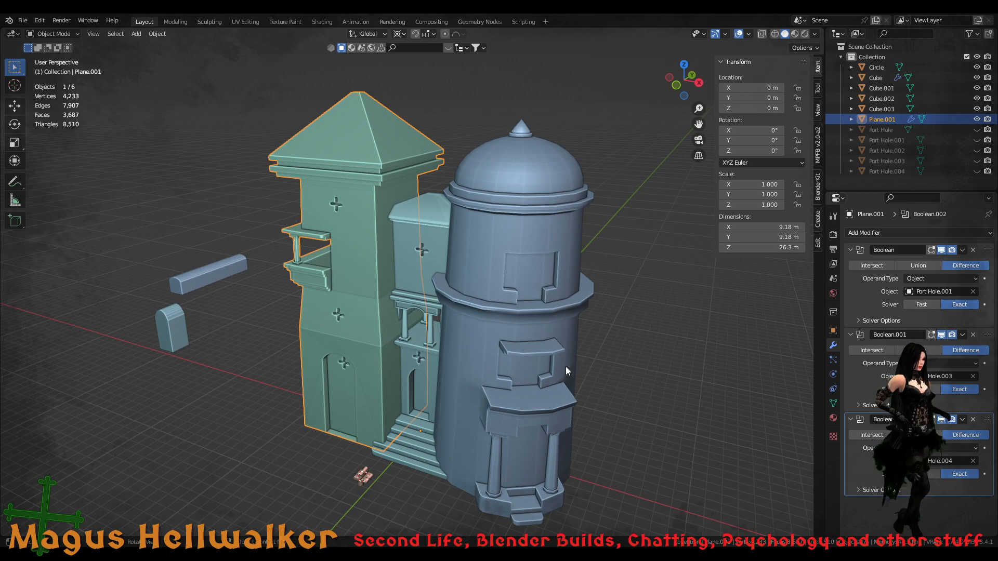
middle_drag(562, 363, 540, 346)
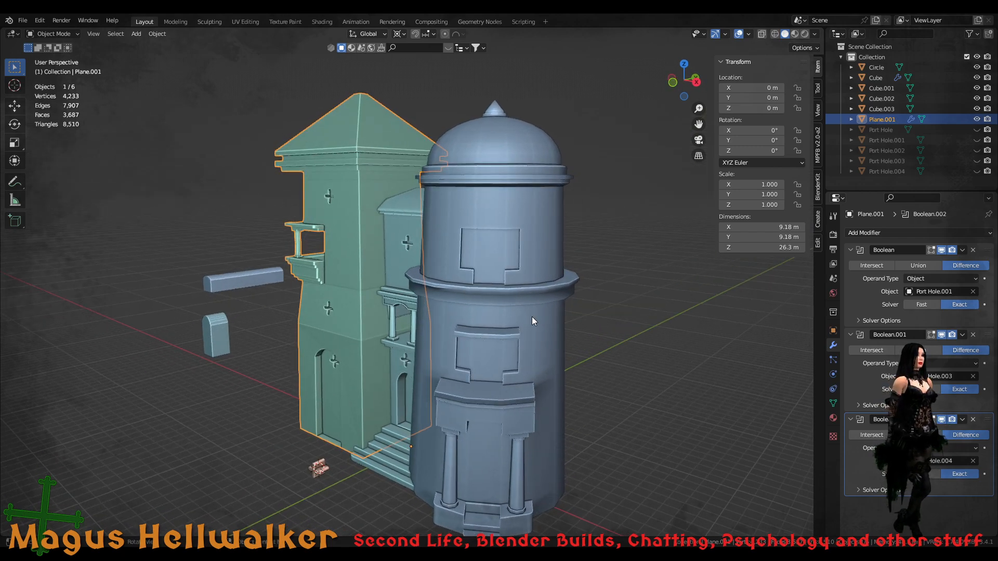
- Reveal the Port Hole.004 cutter and duplicate it about 18.3 m along X to the far side of the round tower
scroll(499, 260, up, 1)
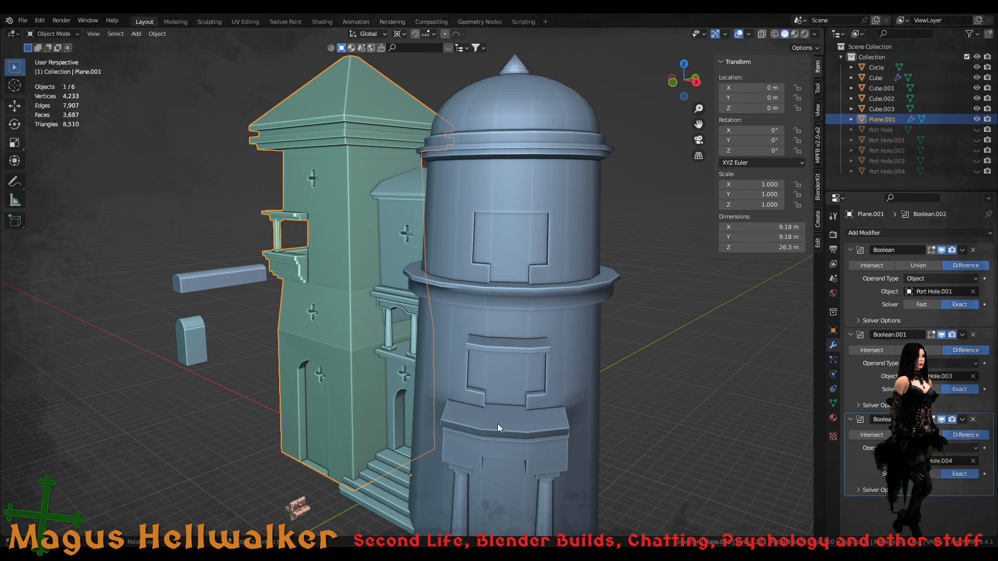
middle_drag(498, 423, 554, 396)
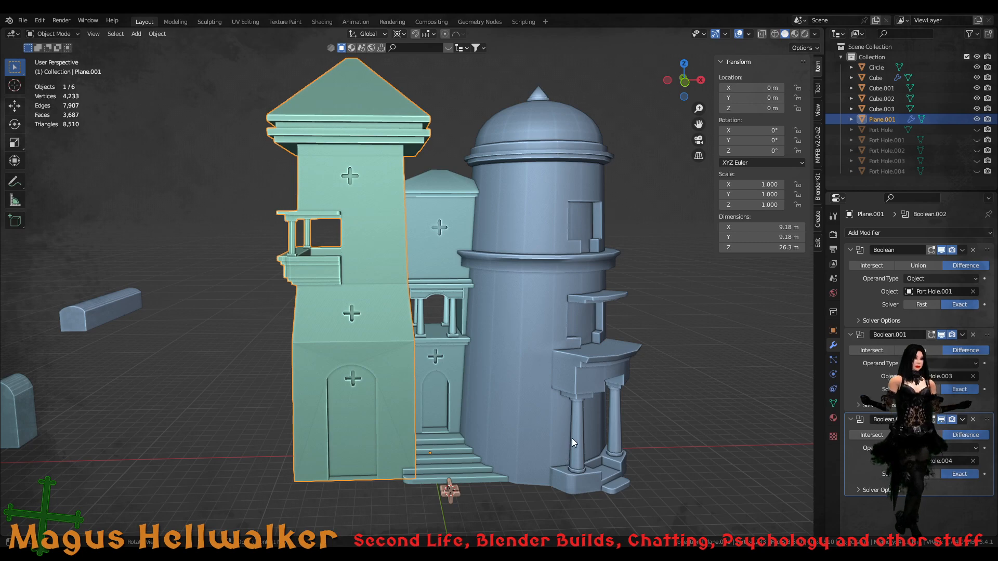
middle_drag(572, 433, 550, 423)
scroll(513, 412, up, 3)
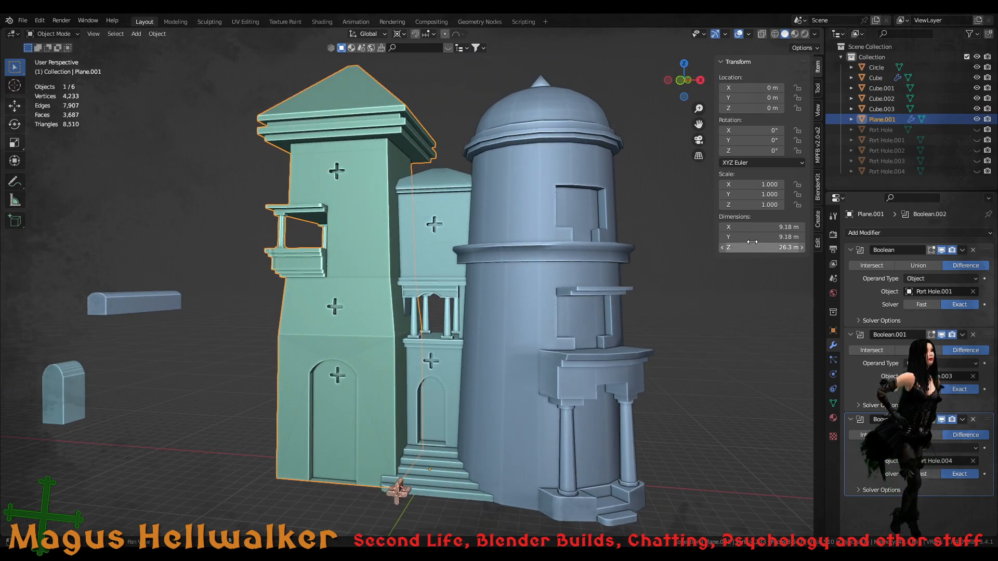
click(977, 171)
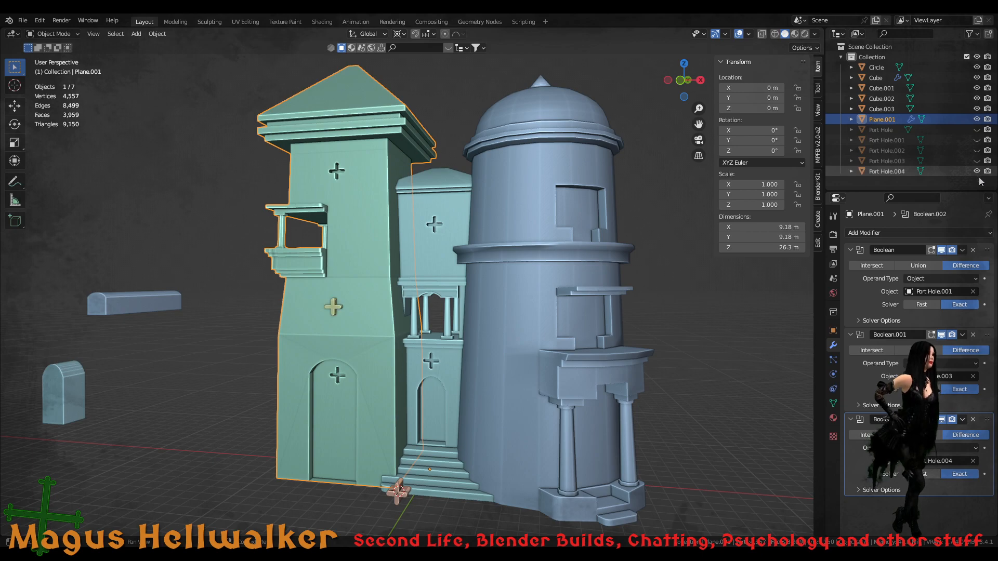
click(335, 307)
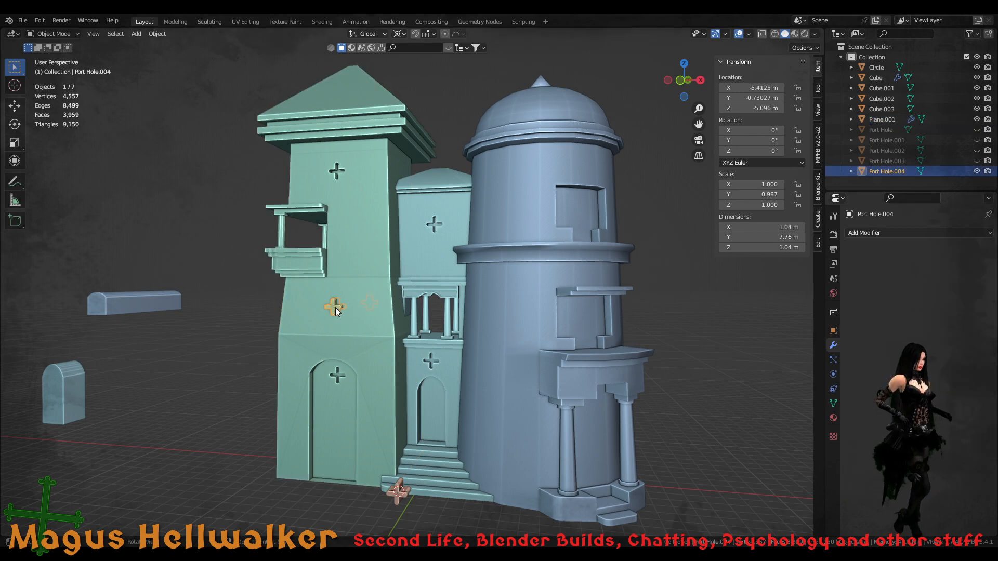
key(shift+d)
key(x)
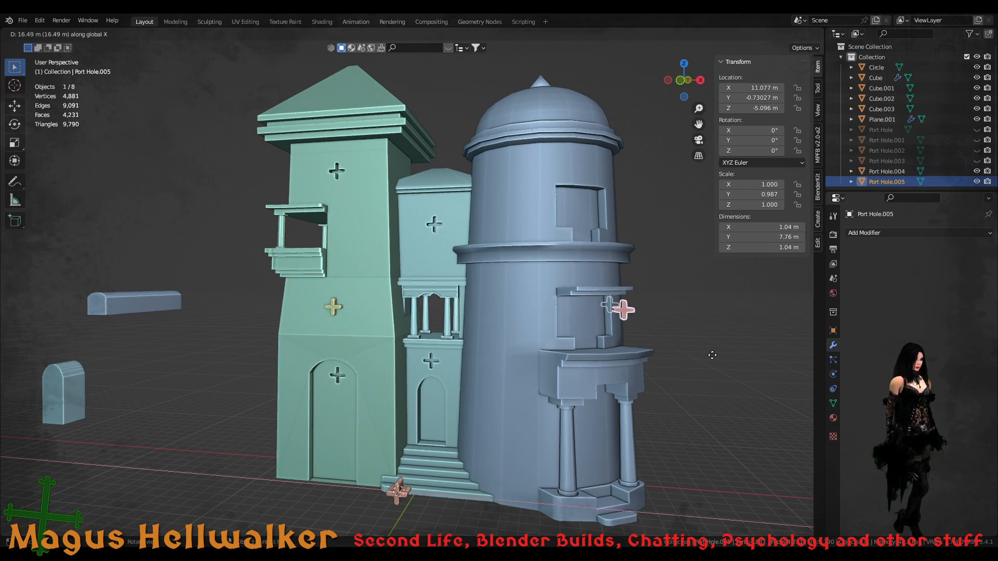
click(760, 360)
middle_drag(681, 338, 559, 346)
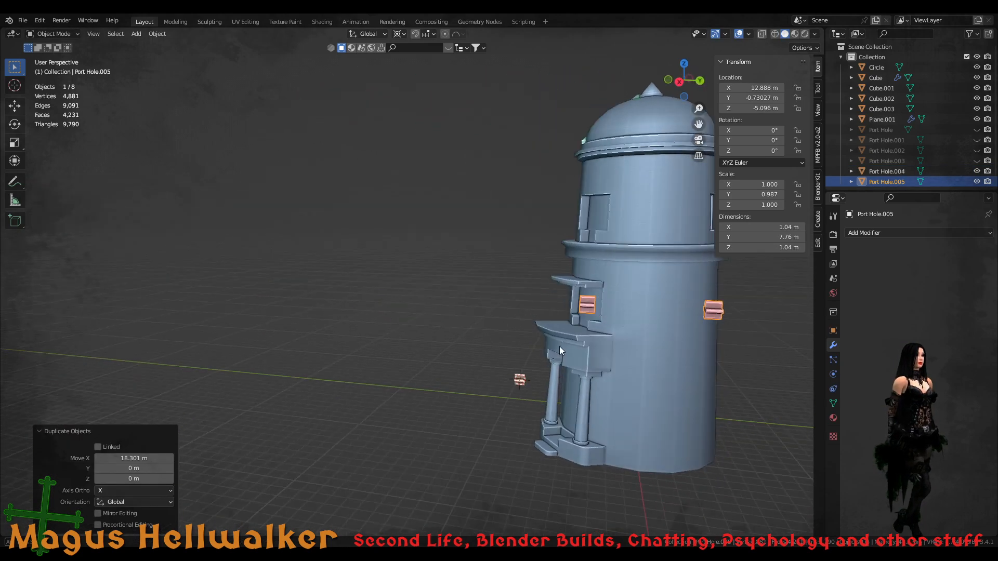
- Select the duplicated port hole cutter beside the round tower and snap the 3D cursor to the active object
middle_drag(629, 361, 665, 350)
click(654, 342)
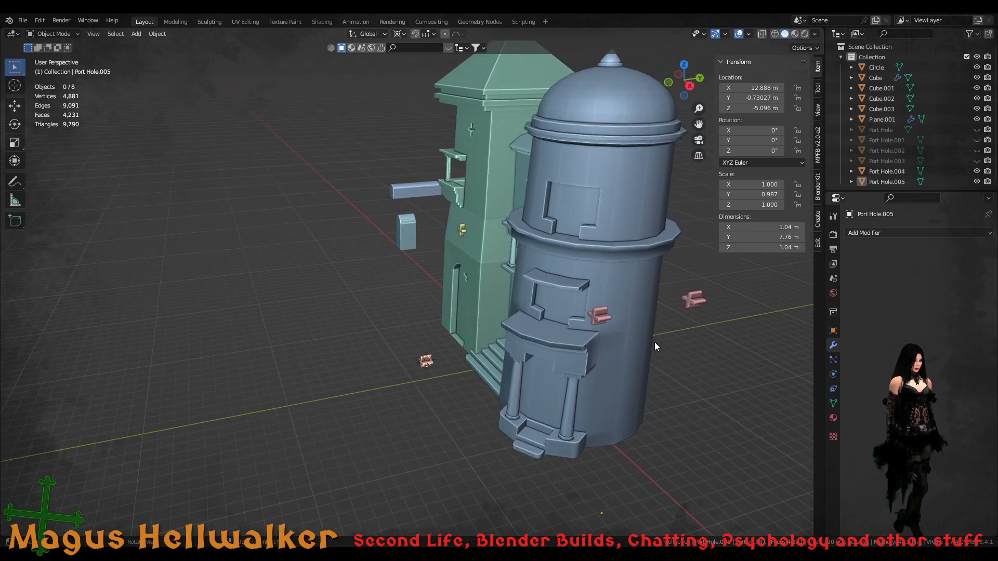
click(601, 317)
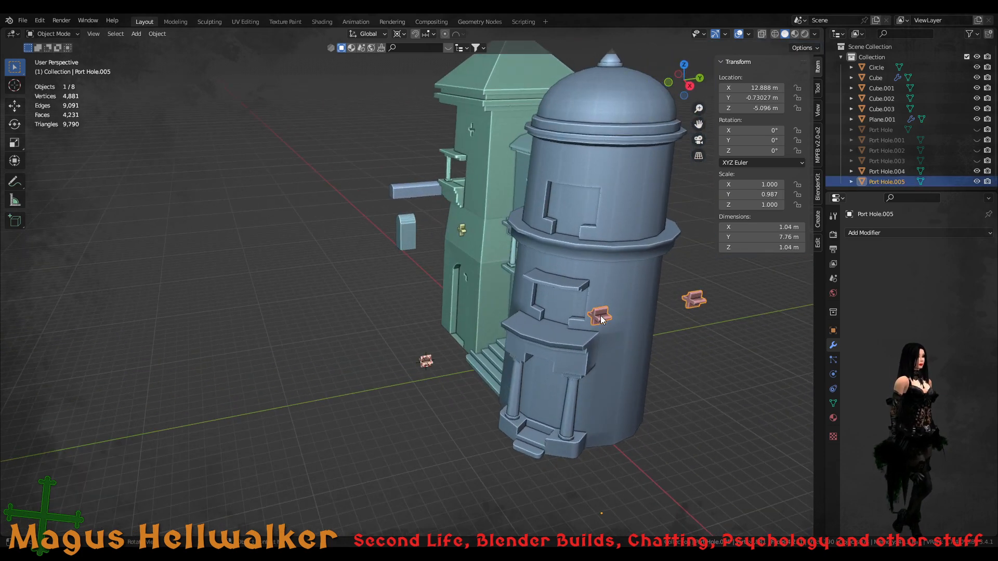
key(shift+s)
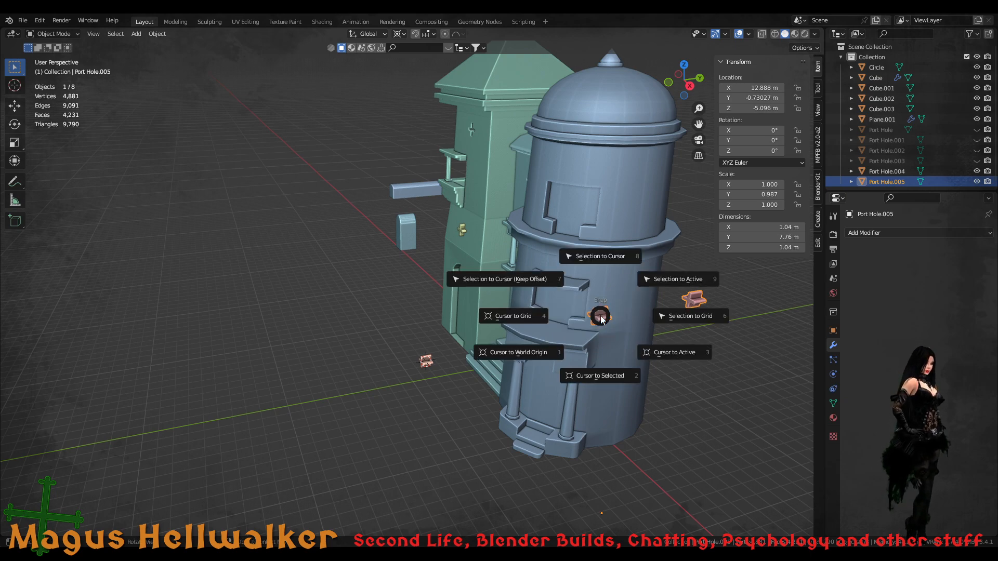
click(681, 353)
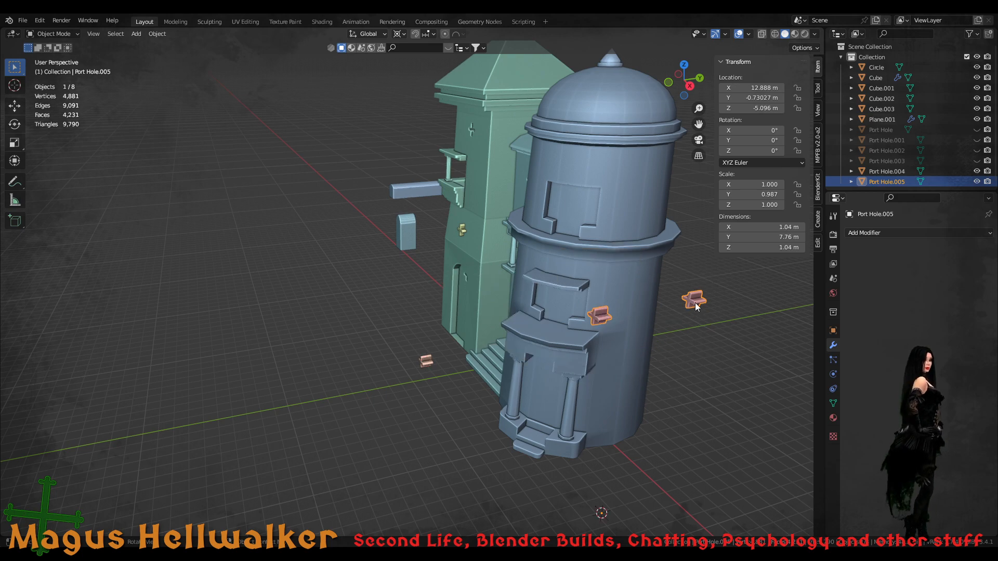
- Apply all transforms to the duplicated cutter and set its origin to the center of mass (surface)
key(ctrl+a)
click(695, 302)
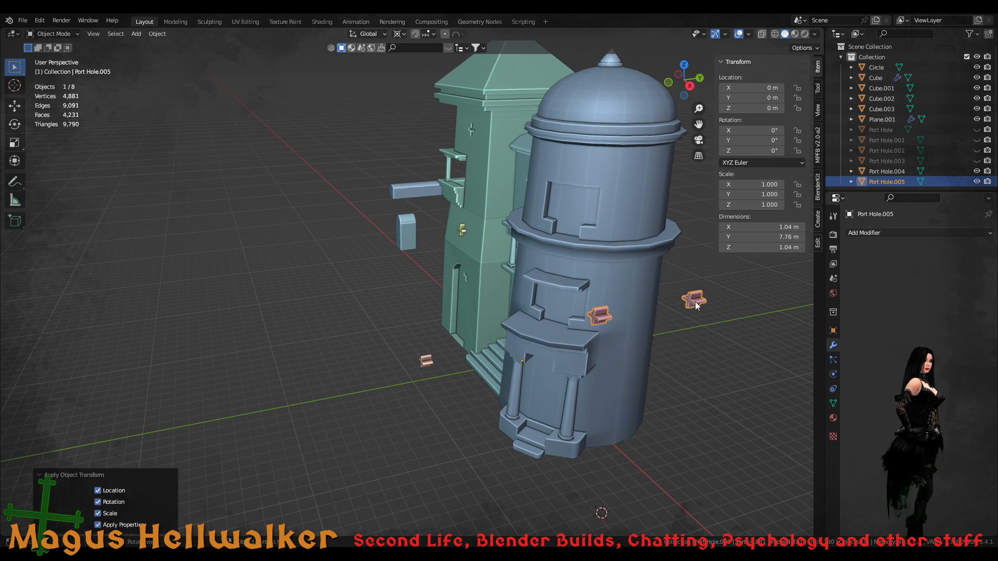
right_click(694, 302)
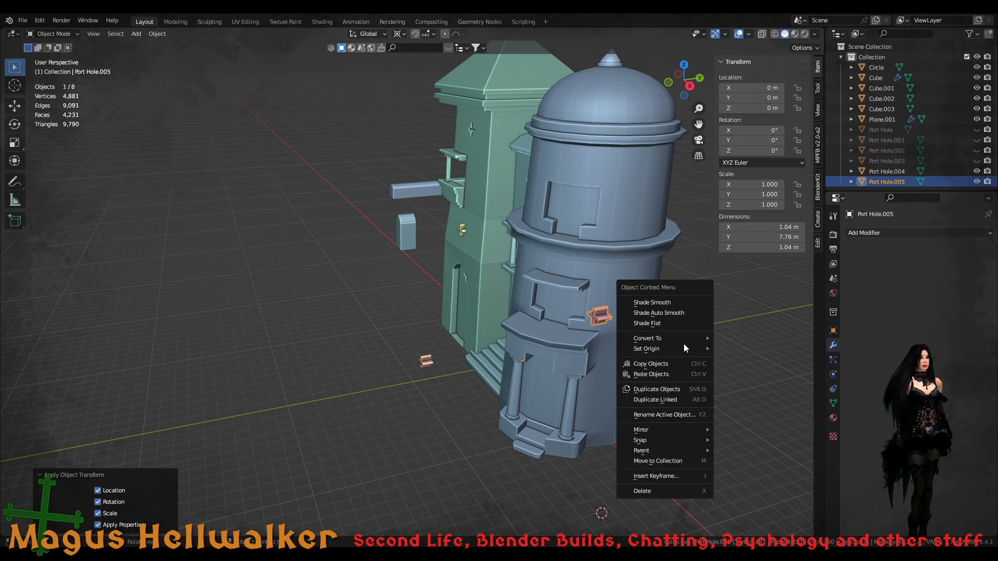
mouse_move(686, 348)
click(757, 383)
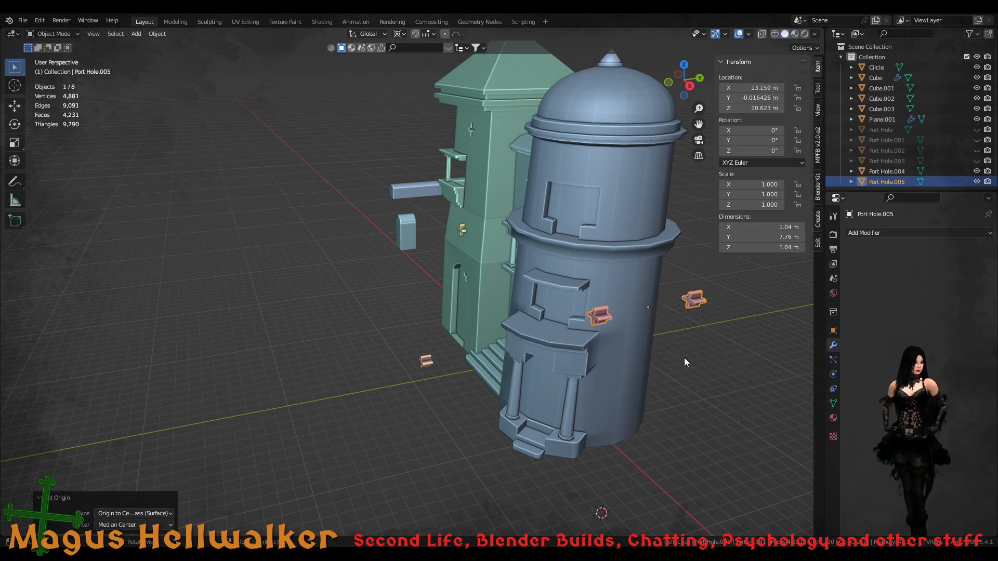
- Scale the duplicated pair of crosses beside the round tower to 0.775 along Y
scroll(683, 358, up, 2)
middle_drag(697, 338, 648, 332)
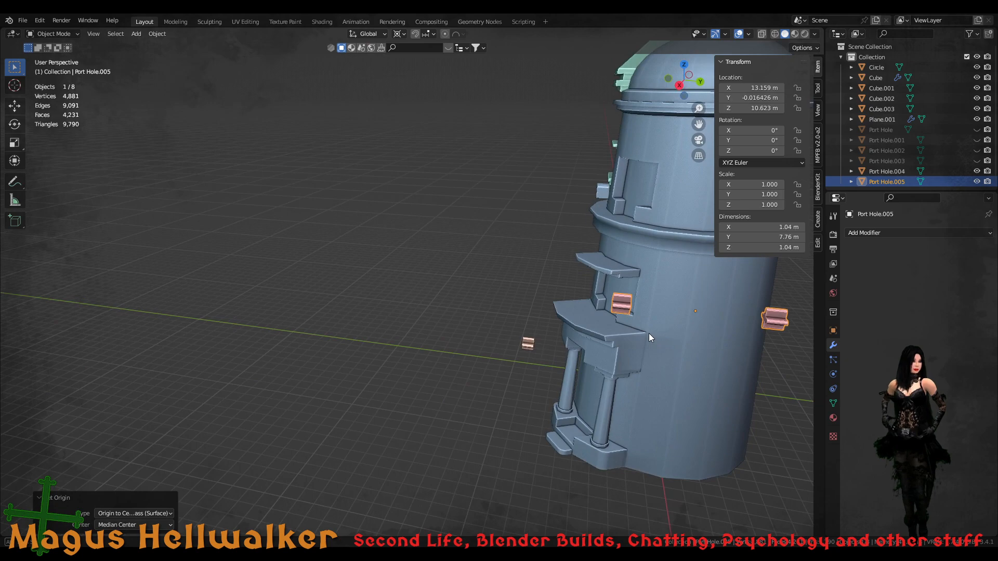
shift+middle_drag(715, 313, 494, 311)
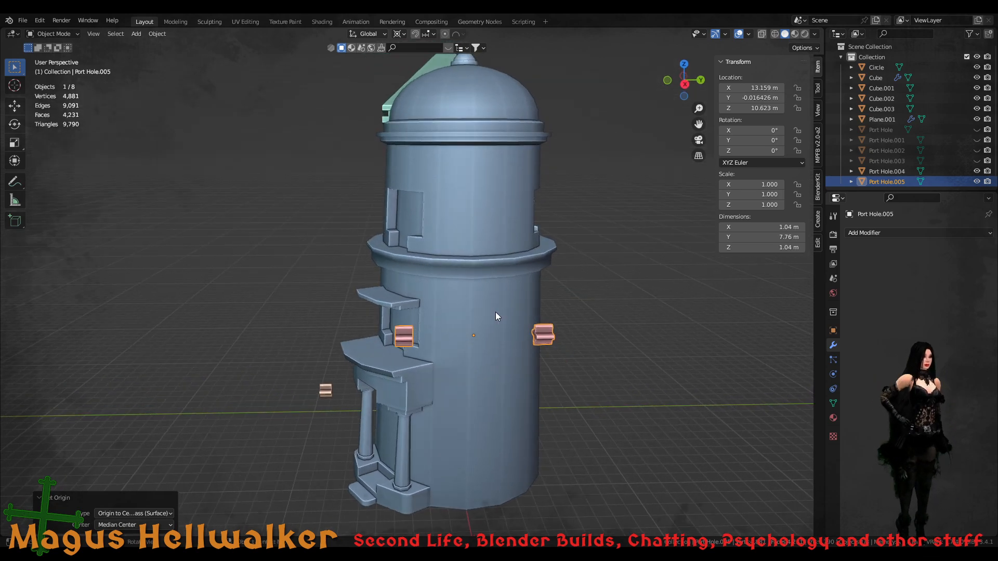
key(s)
key(y)
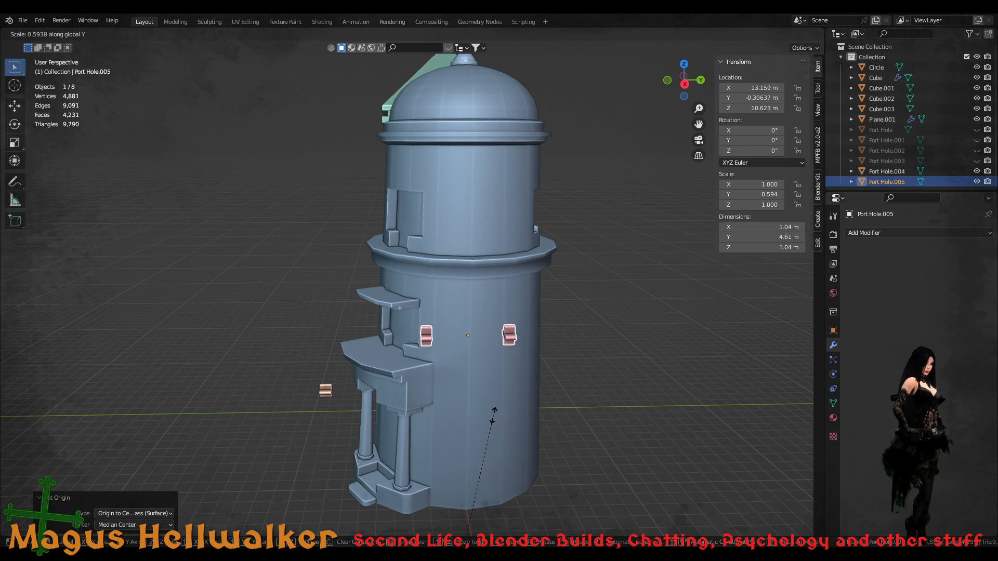
click(563, 379)
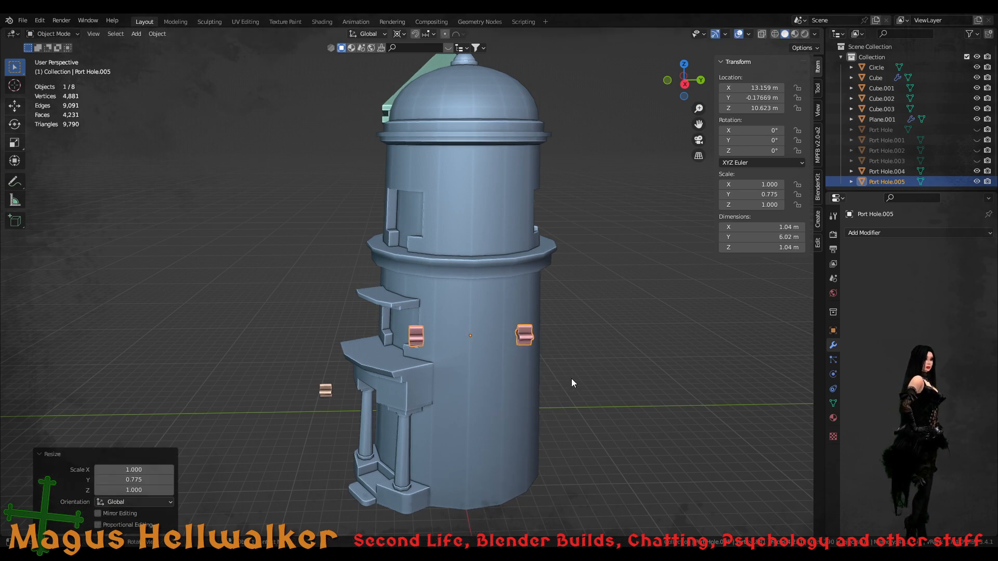
- Snap the 3D cursor to the world origin
scroll(490, 341, down, 2)
scroll(491, 338, up, 3)
middle_drag(472, 343, 538, 333)
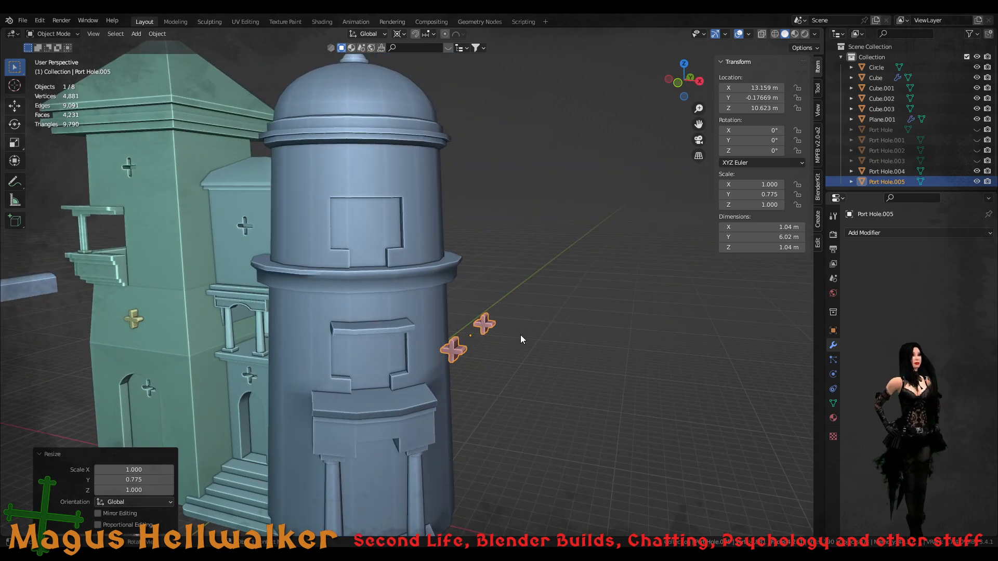
scroll(493, 368, down, 4)
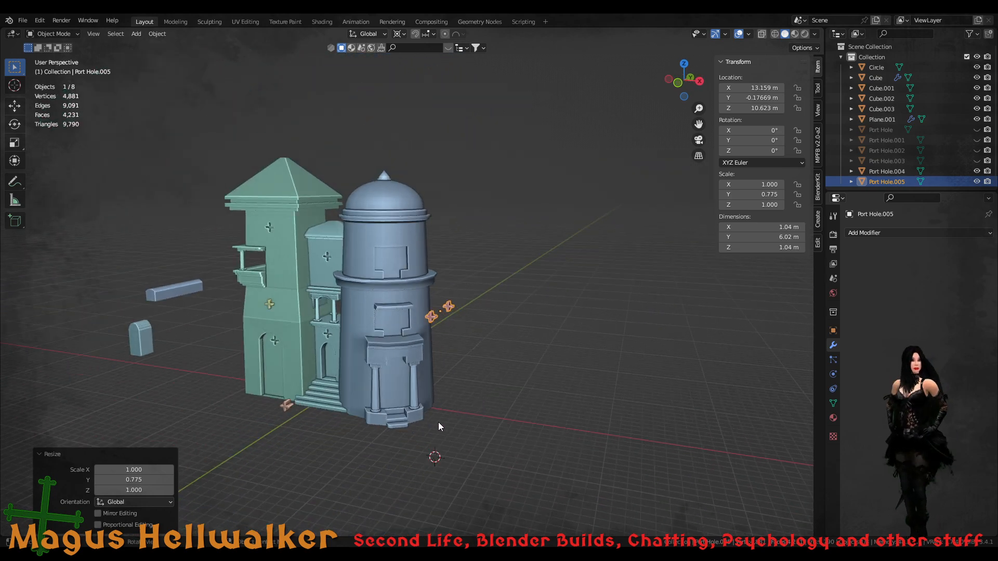
scroll(450, 386, up, 4)
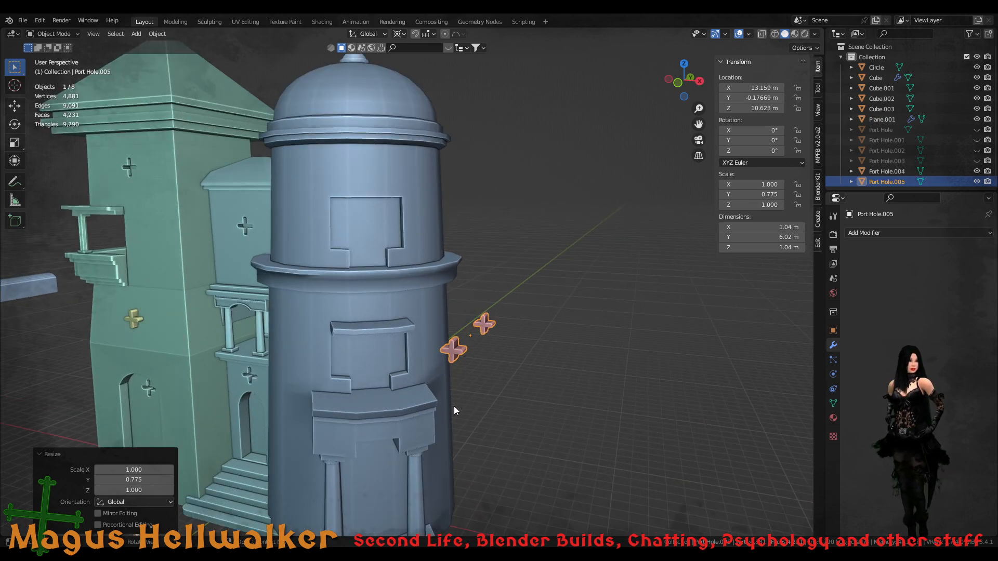
key(shift+s)
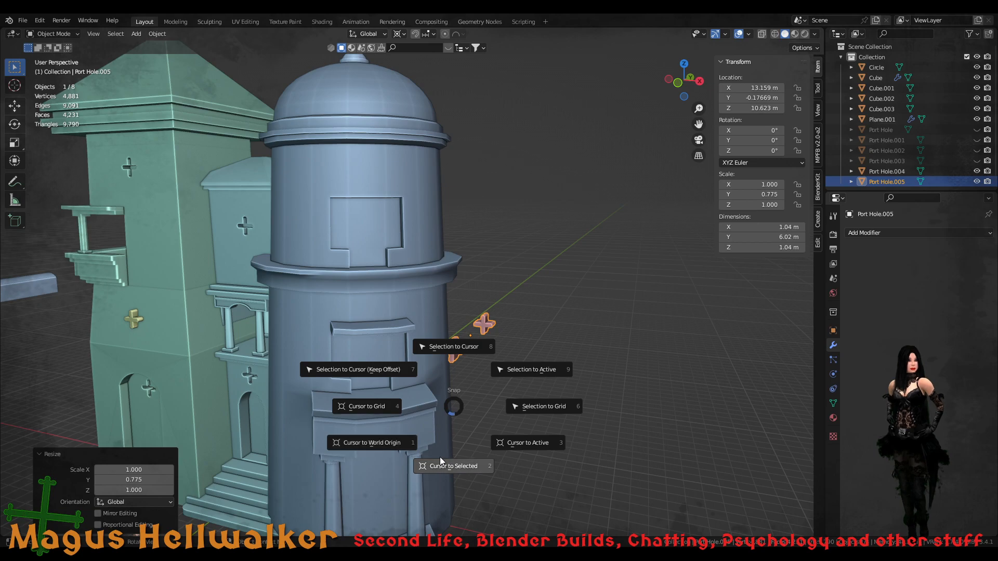
click(400, 440)
scroll(424, 391, down, 3)
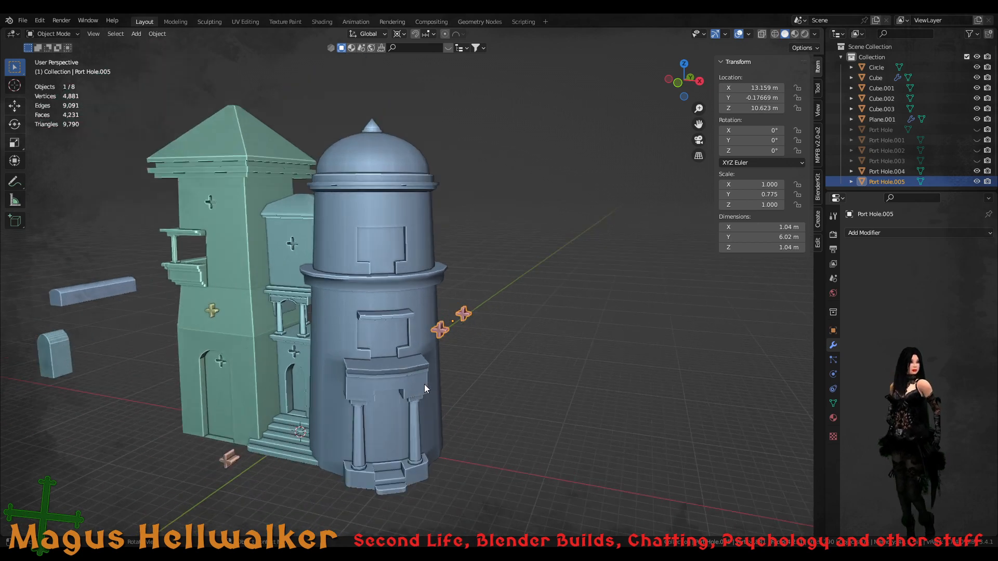
- Duplicate the scaled port hole cutter and move the copy about 7.24 m along negative Y toward the round tower's front
scroll(424, 387, up, 3)
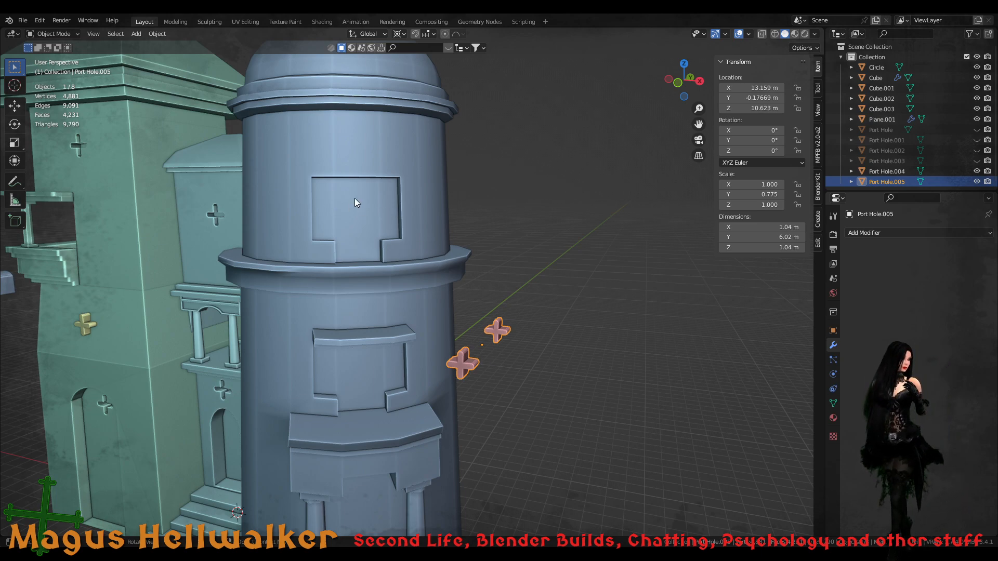
middle_drag(385, 194, 398, 213)
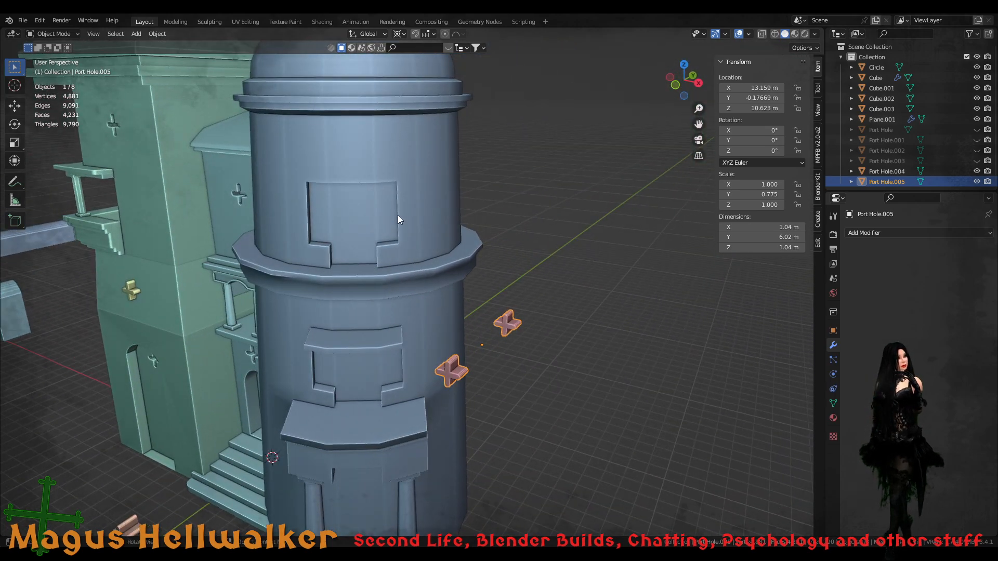
scroll(476, 385, up, 3)
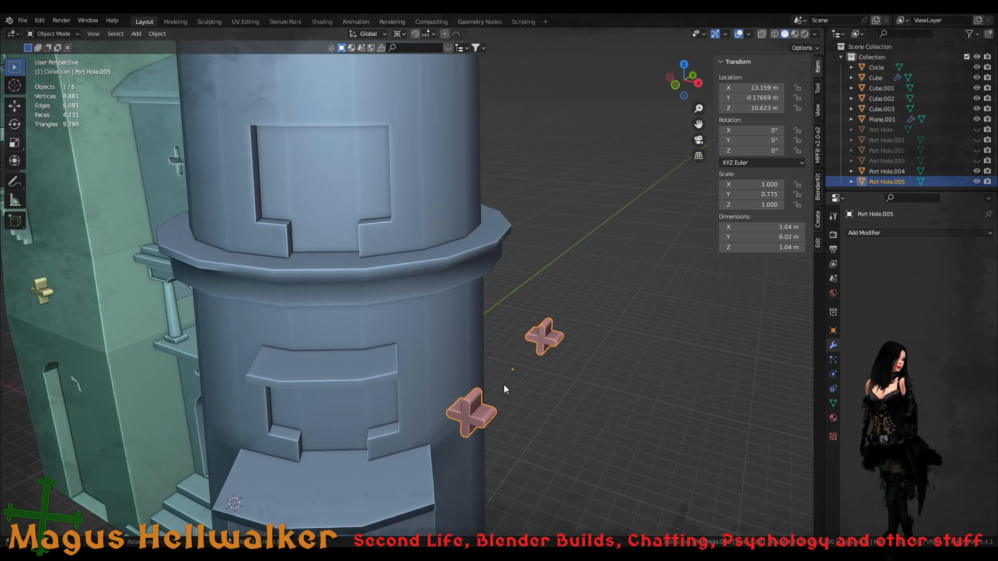
shift+middle_drag(478, 359, 463, 329)
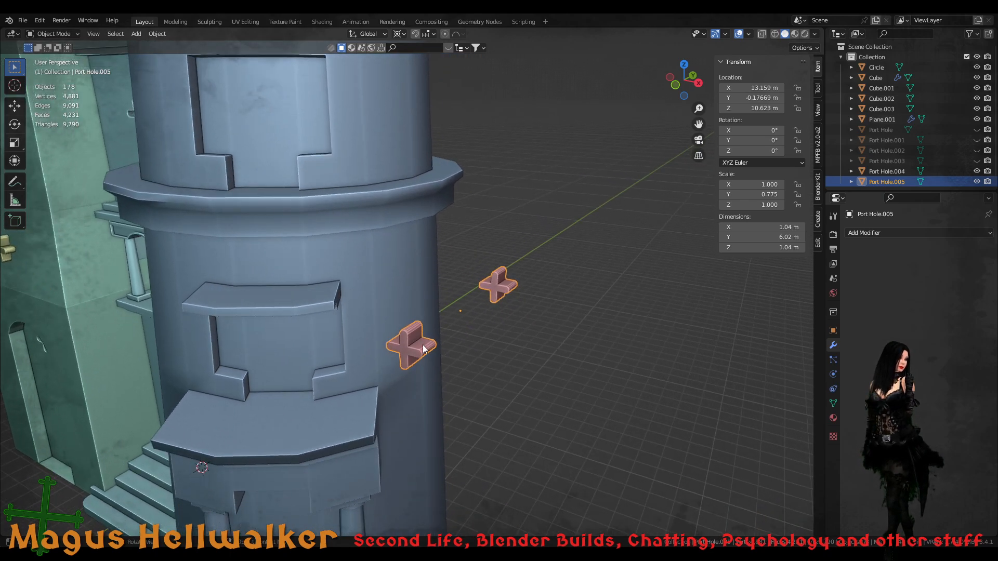
key(shift+d)
key(y)
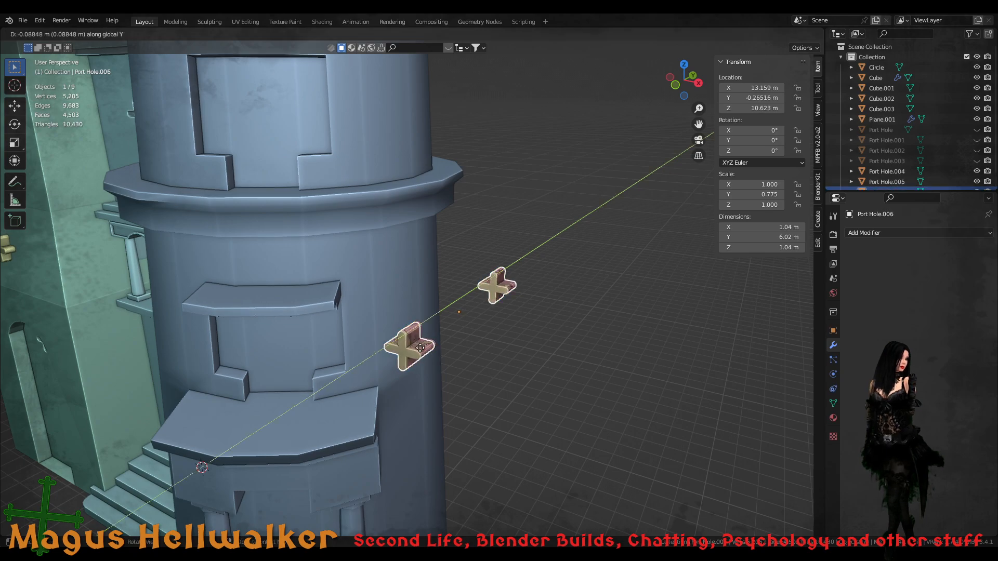
click(258, 451)
middle_drag(259, 451, 326, 444)
scroll(326, 444, down, 3)
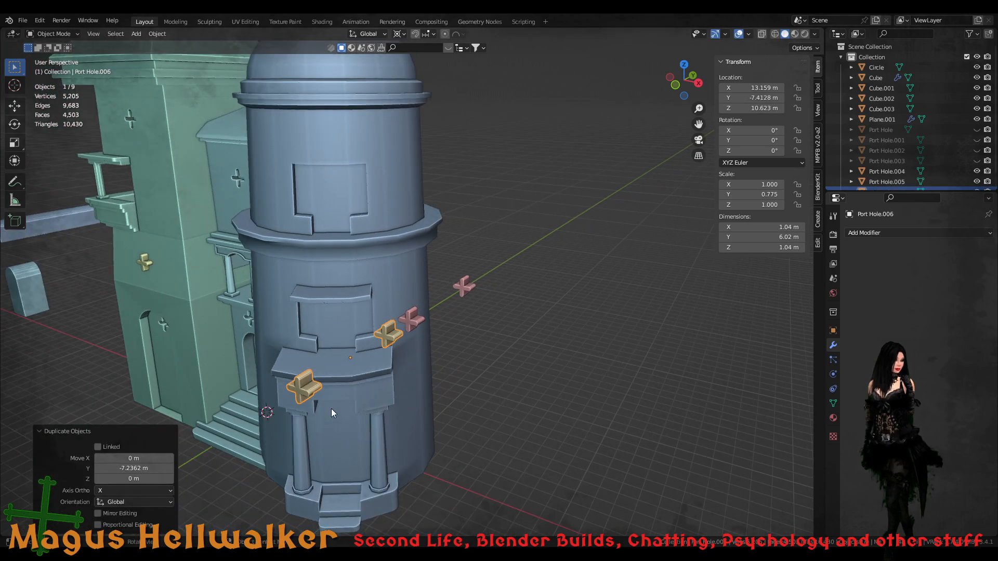
middle_drag(332, 408, 281, 409)
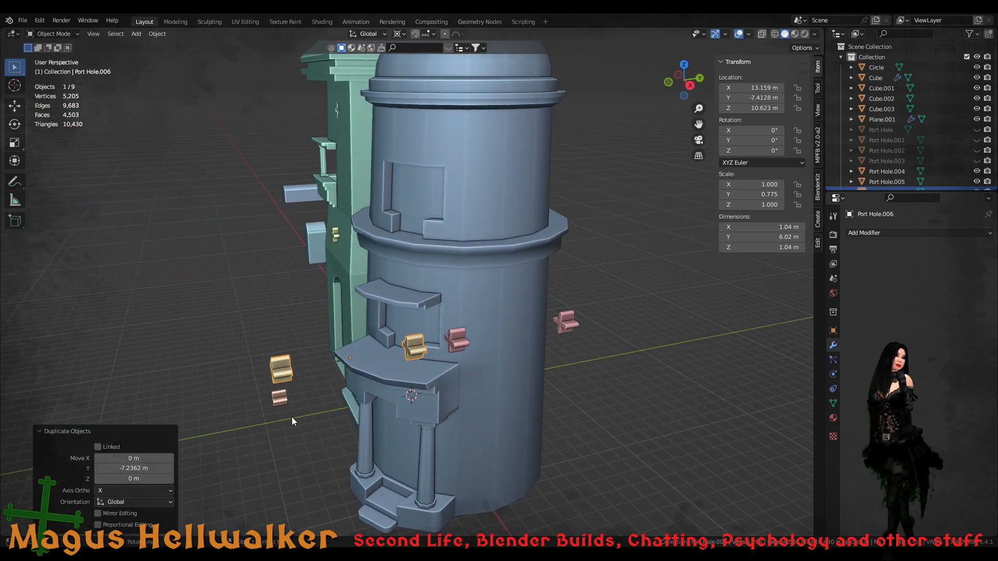
- In Edit Mode, delete the faces of the rear cross in the new copy, leaving a single cross cutter in front of the tower
key(Tab)
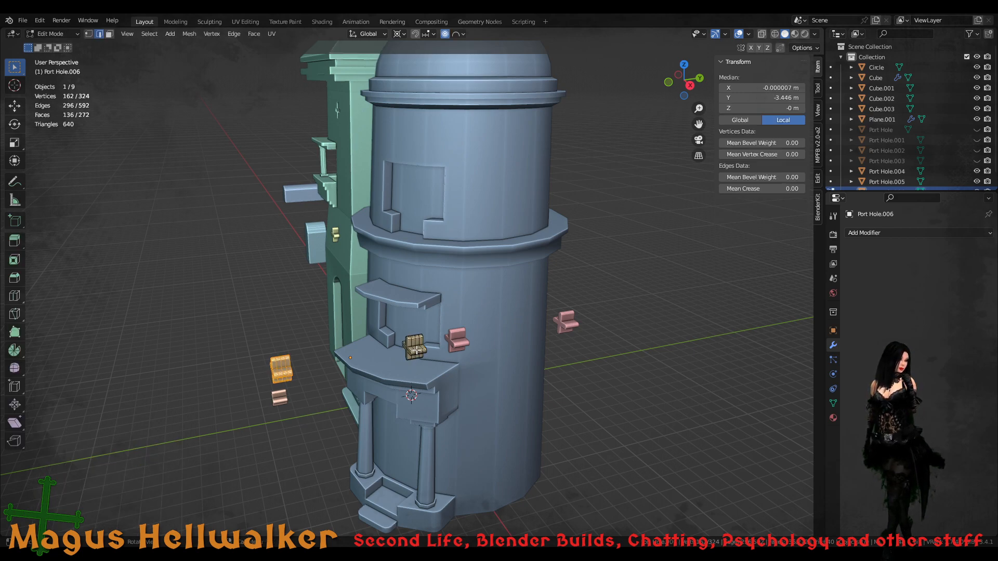
key(l)
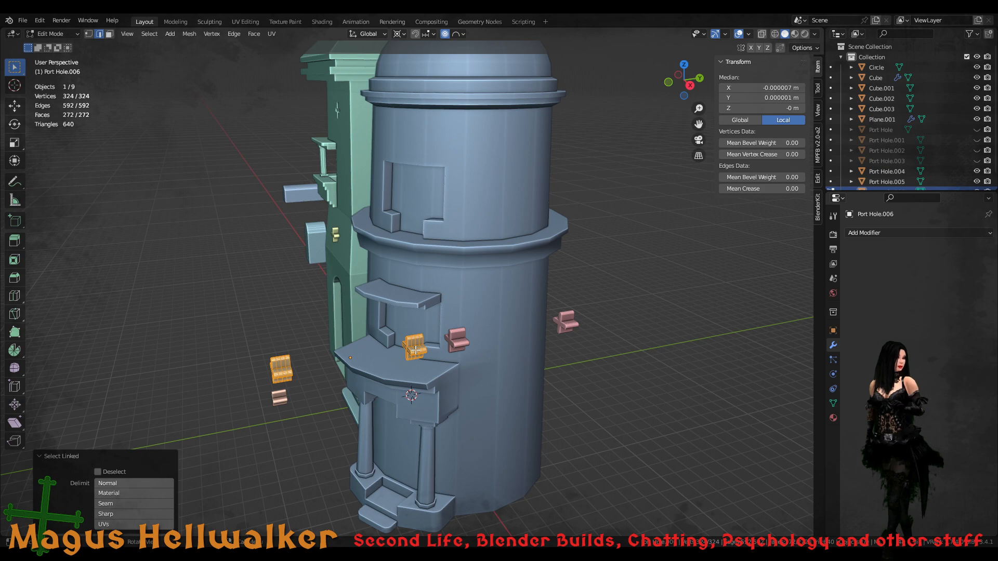
key(alt+a)
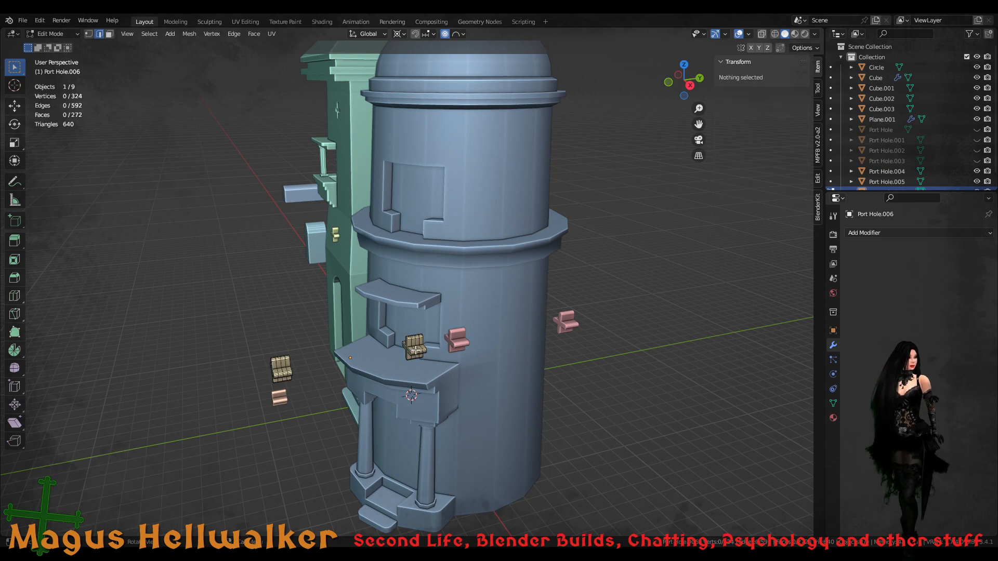
key(l)
key(x)
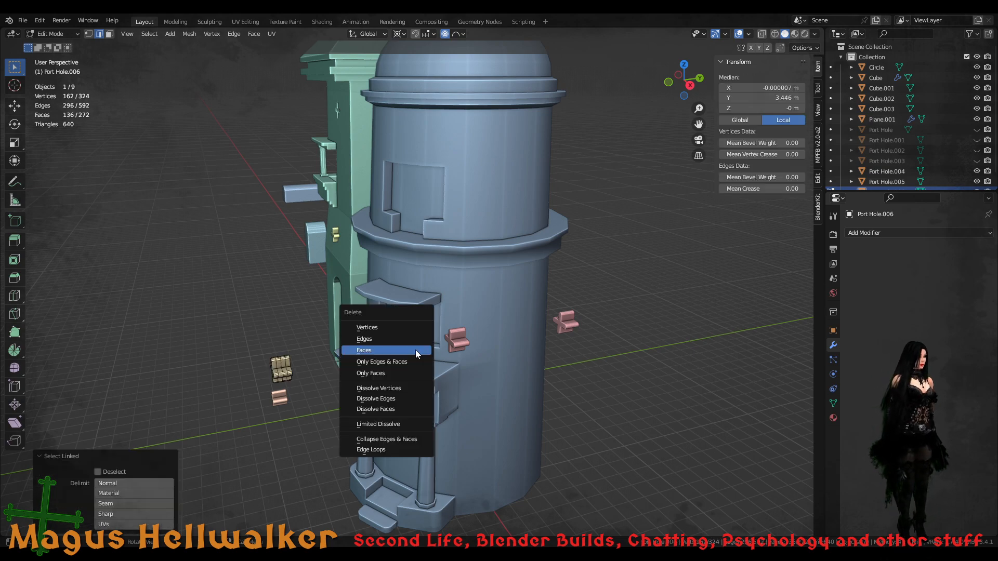
click(414, 353)
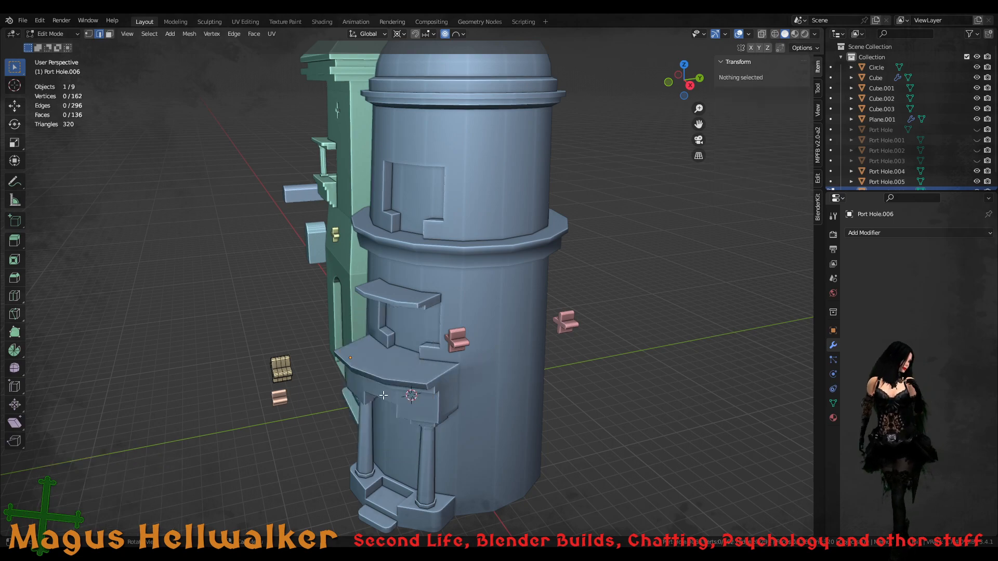
- Set the origin of the single cross cutter in front of the round tower to its Center of Mass (Surface)
scroll(315, 402, up, 3)
middle_drag(316, 402, 352, 394)
middle_drag(321, 439, 352, 388)
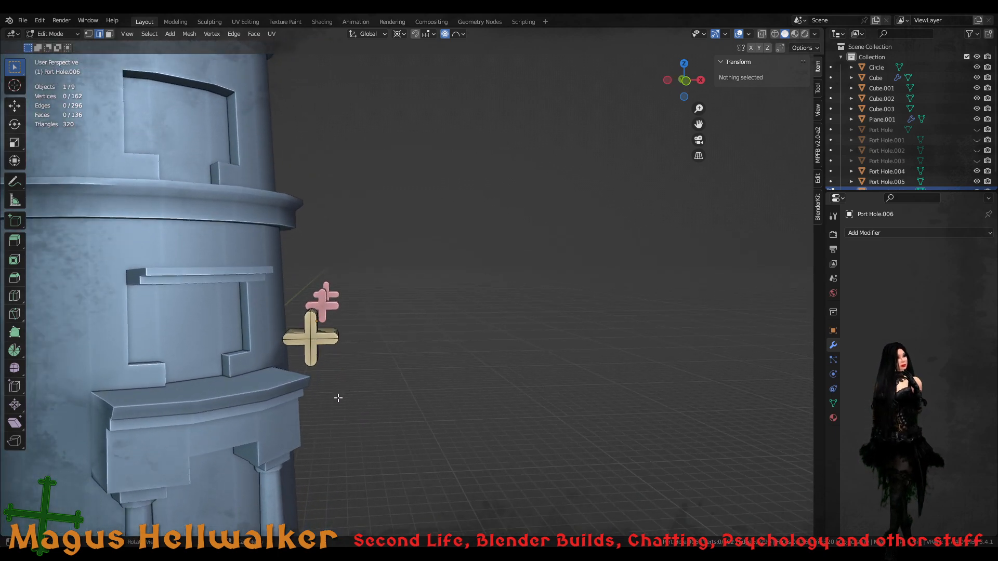
scroll(339, 398, up, 1)
scroll(338, 398, up, 1)
shift+middle_drag(258, 397, 343, 345)
scroll(345, 349, up, 1)
key(Tab)
scroll(297, 394, down, 2)
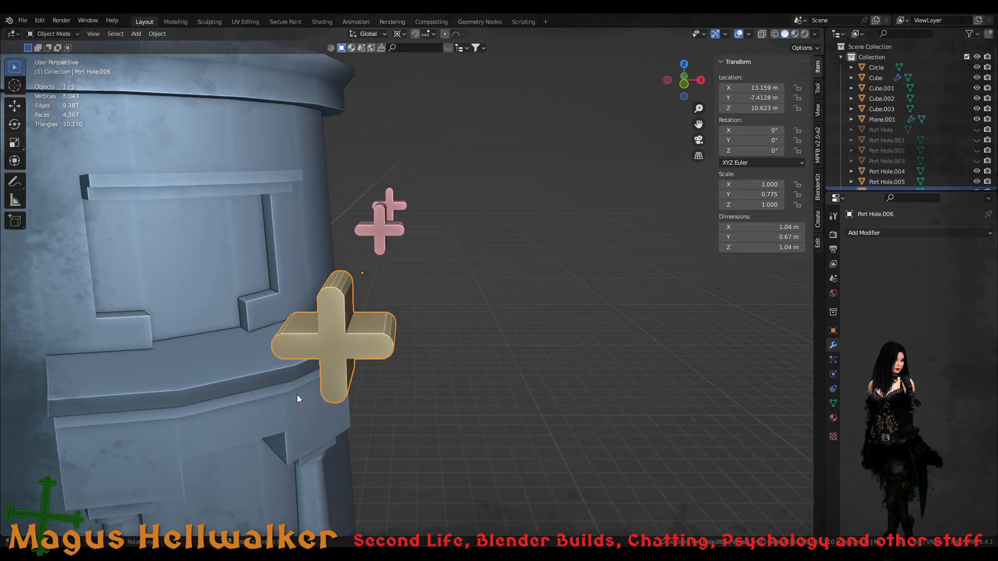
key(Tab)
middle_drag(327, 399, 335, 334)
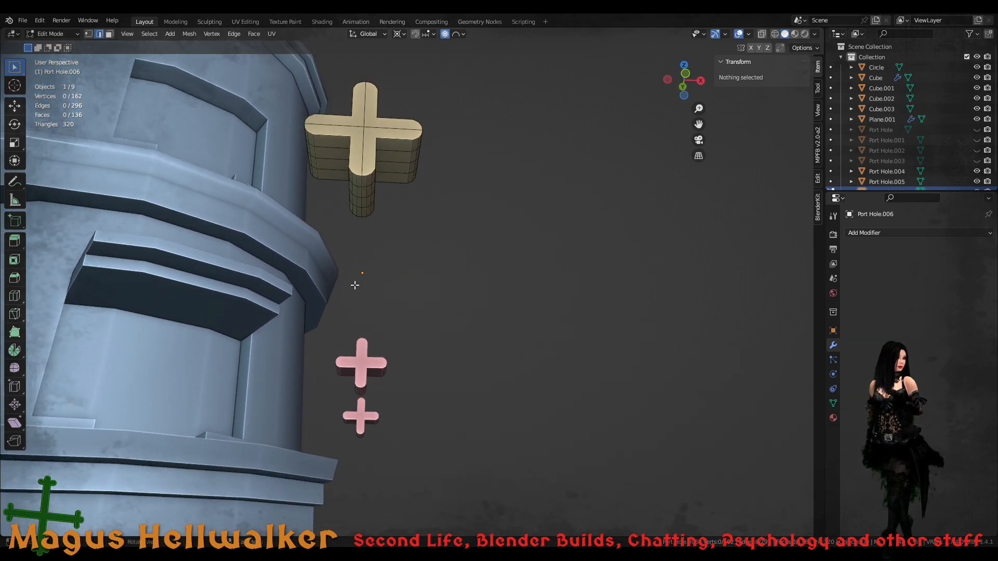
middle_drag(364, 164, 383, 193)
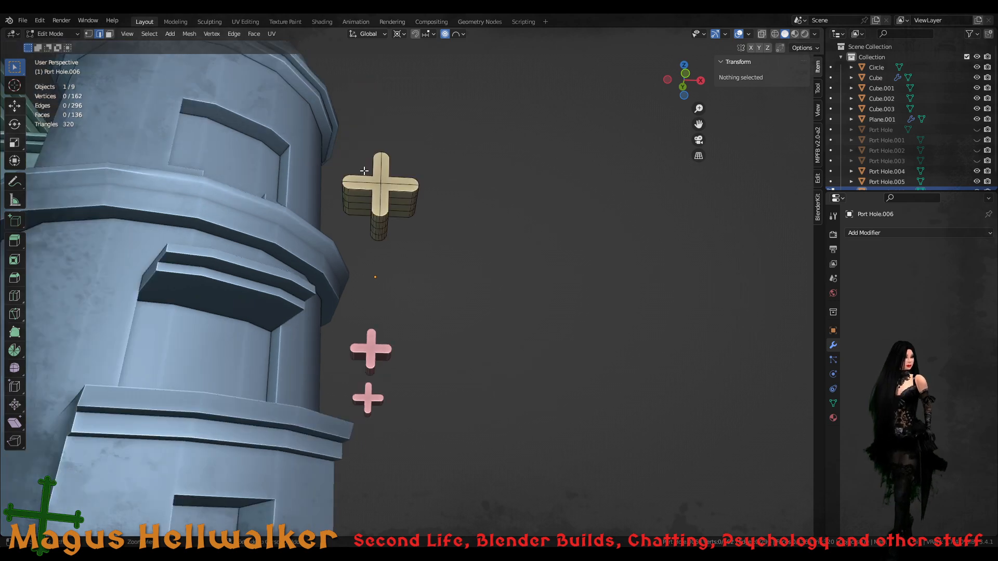
key(Tab)
right_click(382, 192)
mouse_move(382, 191)
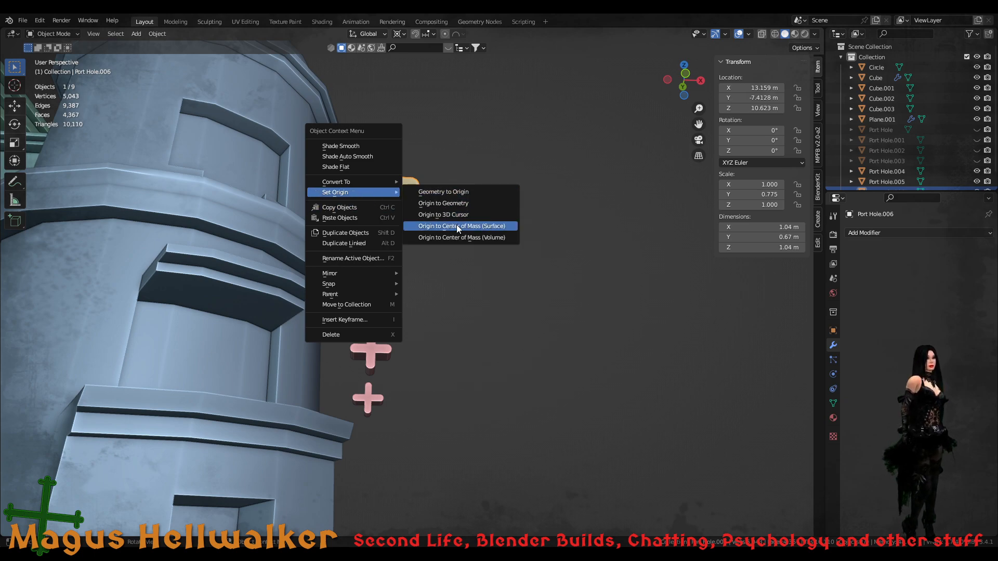
click(457, 226)
- Set the transform pivot point to Individual Origins
middle_drag(456, 226, 406, 244)
scroll(392, 226, up, 2)
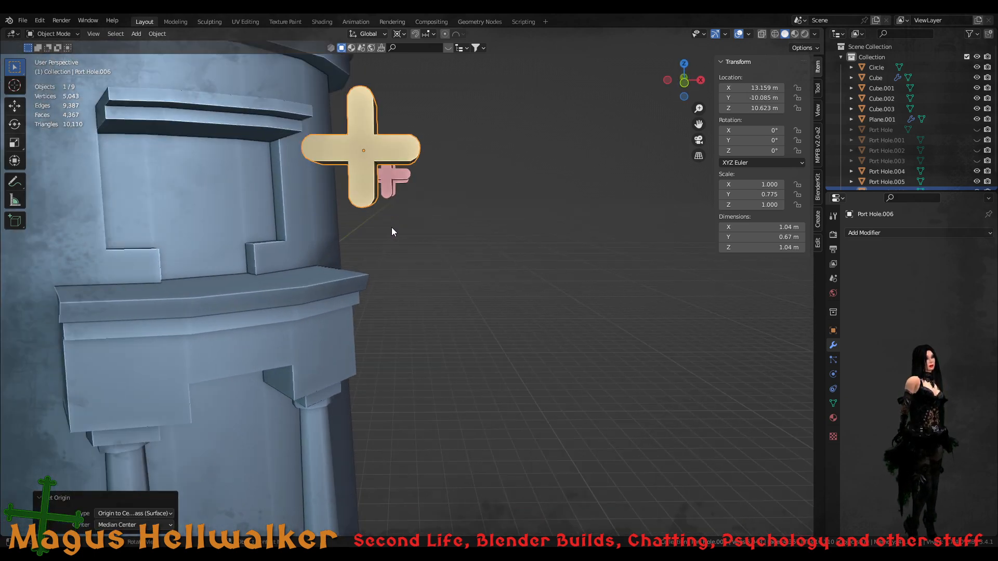
scroll(391, 227, down, 1)
middle_drag(385, 192, 355, 245)
middle_drag(317, 280, 241, 290)
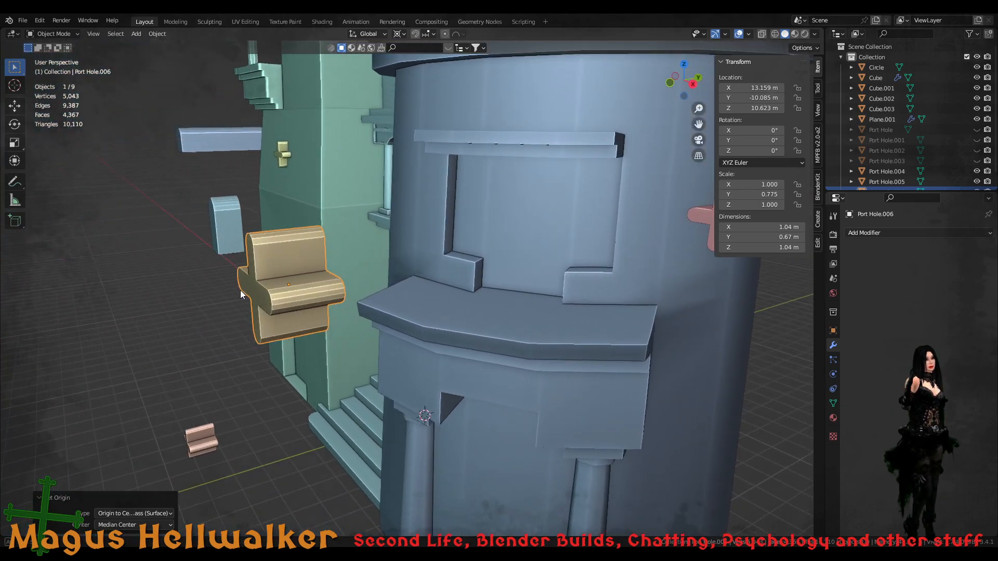
click(403, 36)
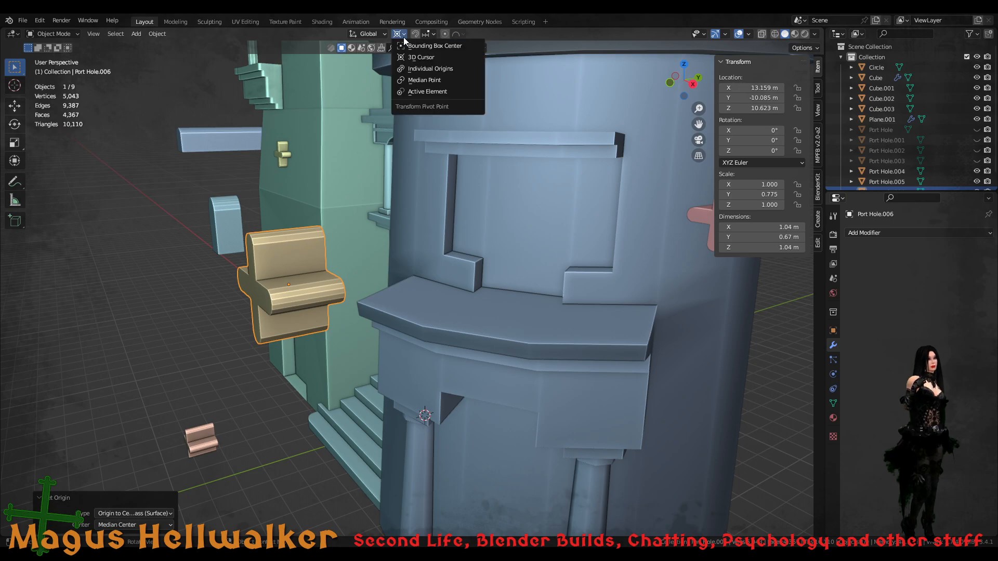
click(416, 69)
- In Edit Mode, select all the inner depth-wise edge rows around the rounded end of the cross cutter's lower arm
middle_drag(281, 303, 368, 285)
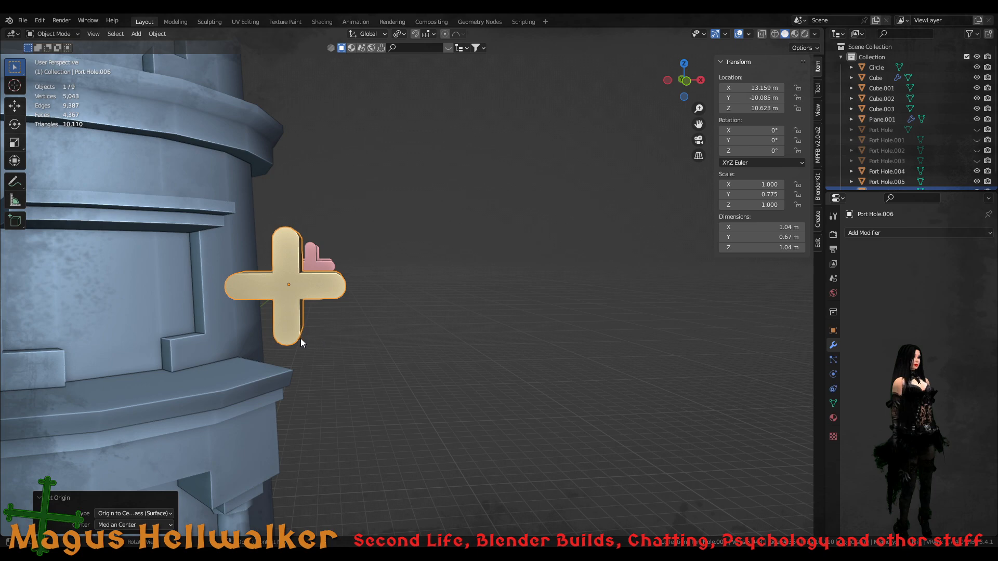
middle_drag(300, 339, 305, 273)
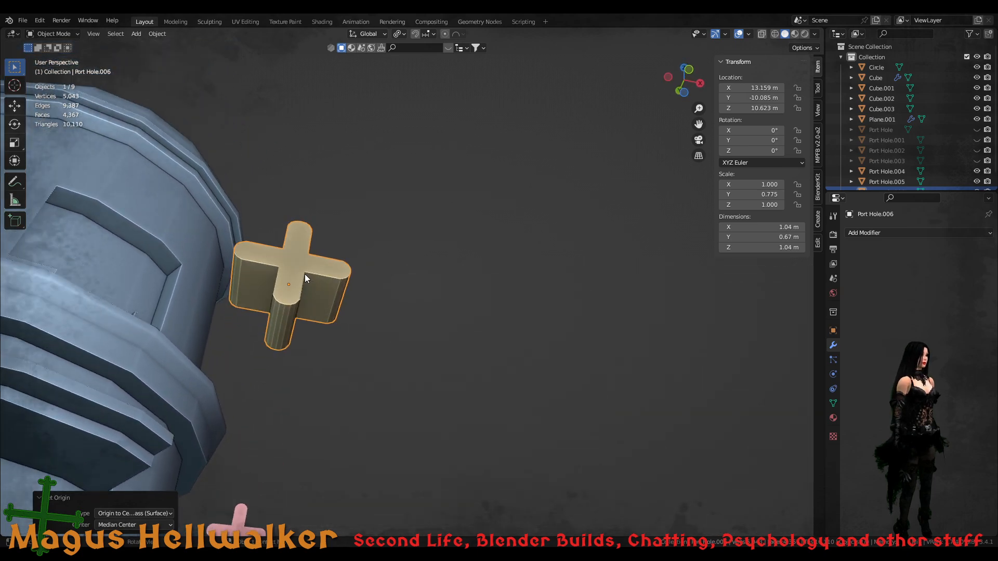
scroll(276, 322, up, 3)
key(Tab)
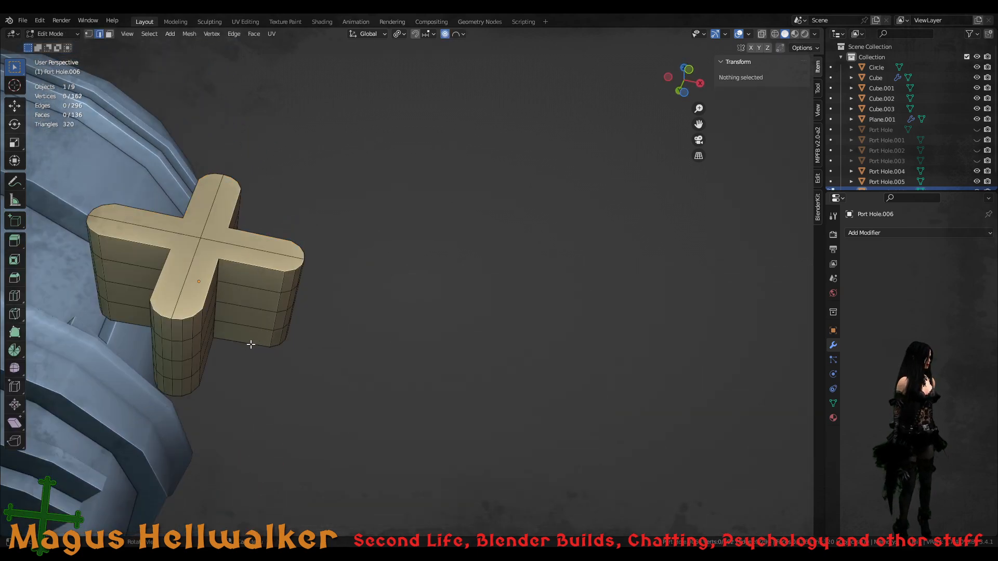
middle_drag(233, 348, 476, 356)
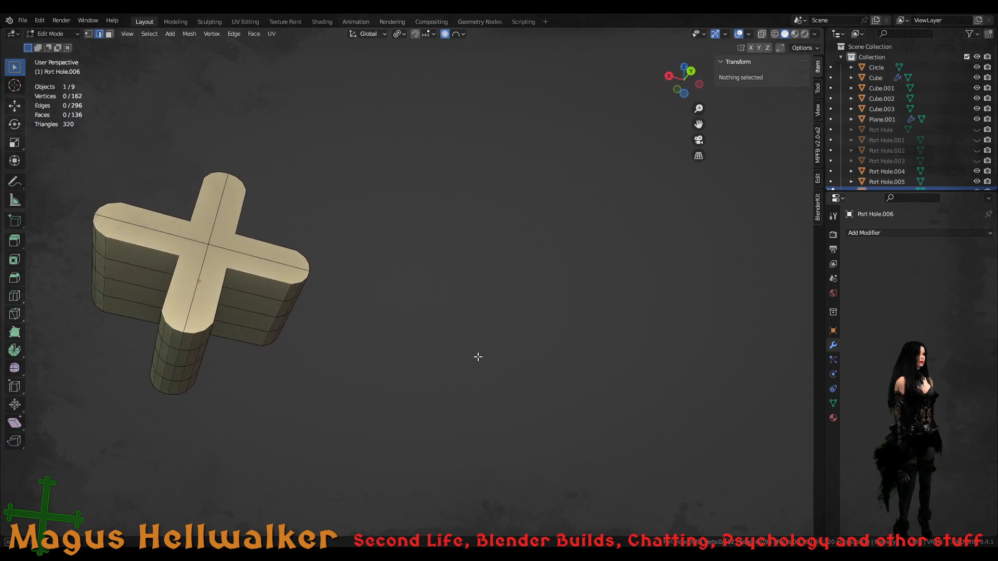
click(180, 343)
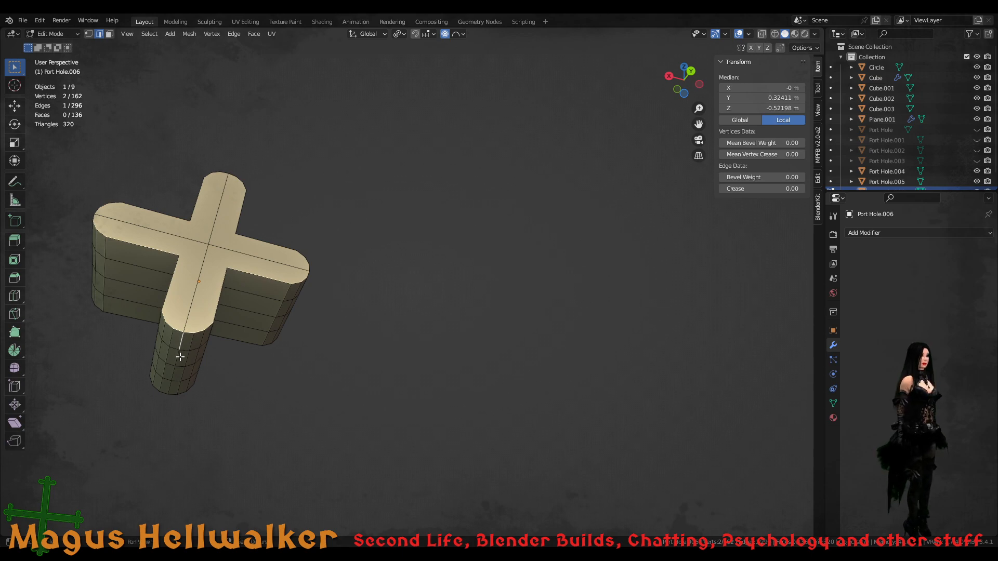
shift+click(178, 364)
shift+click(171, 375)
shift+click(170, 388)
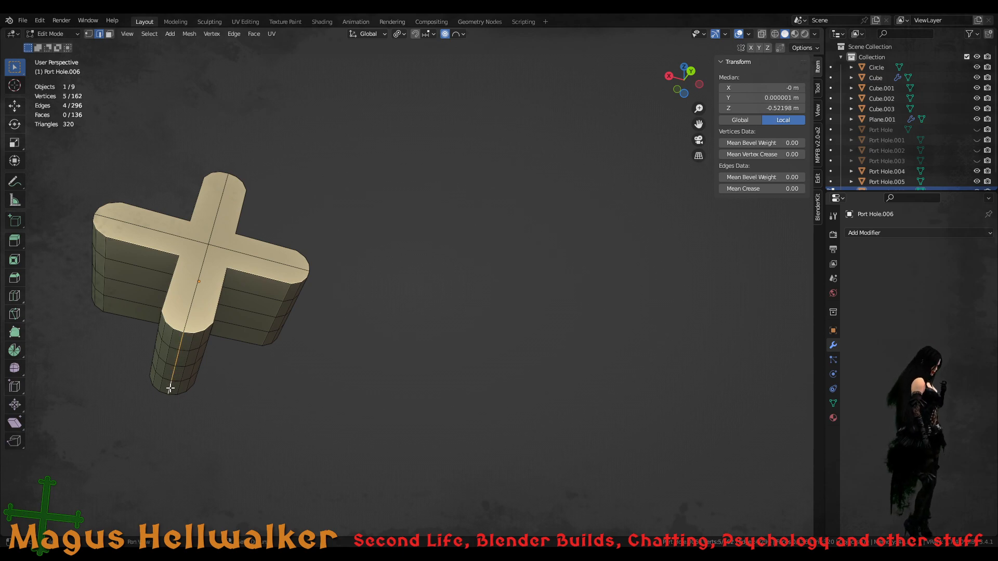
shift+click(161, 372)
shift+click(167, 349)
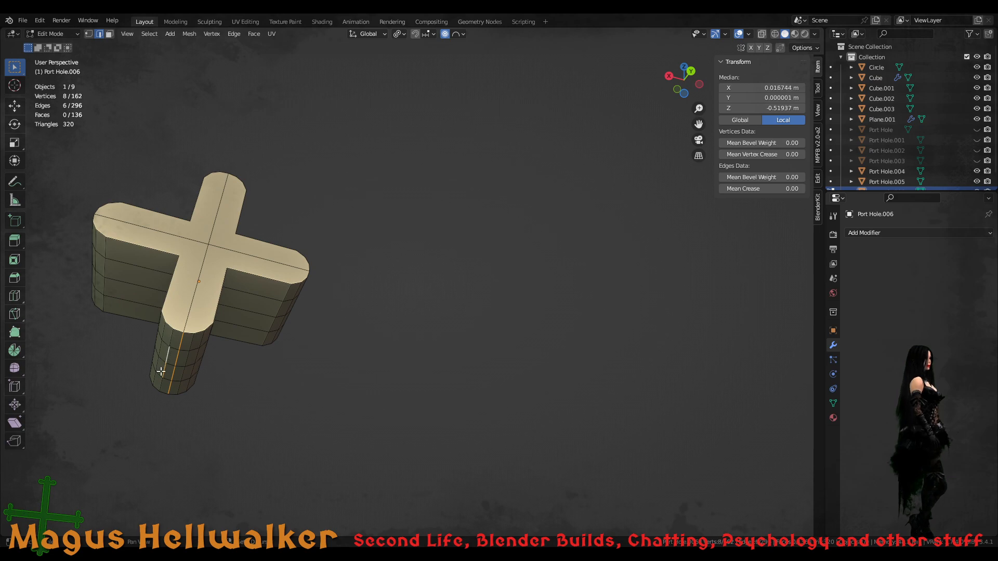
shift+click(154, 382)
shift+click(156, 371)
shift+click(157, 361)
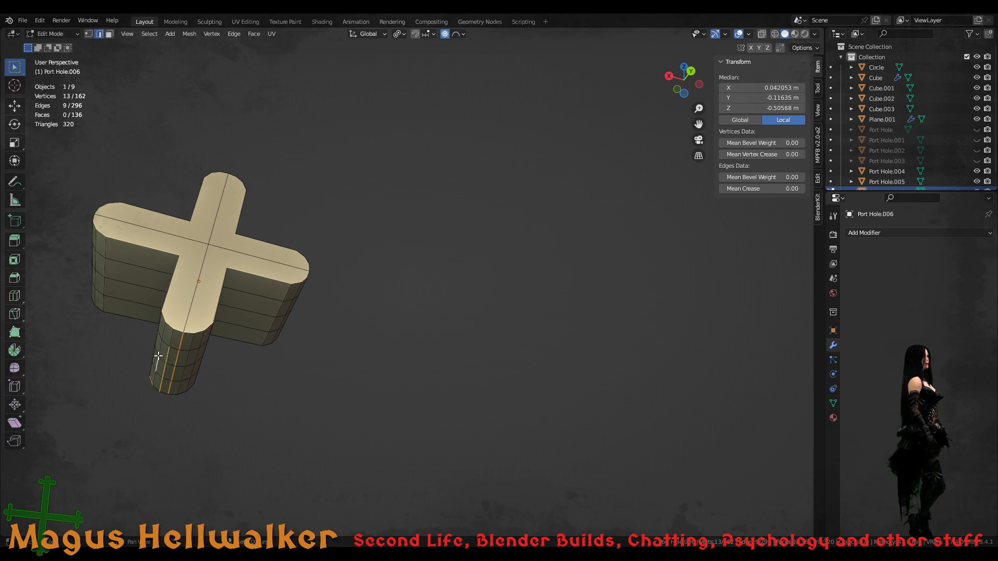
shift+click(160, 348)
shift+click(154, 379)
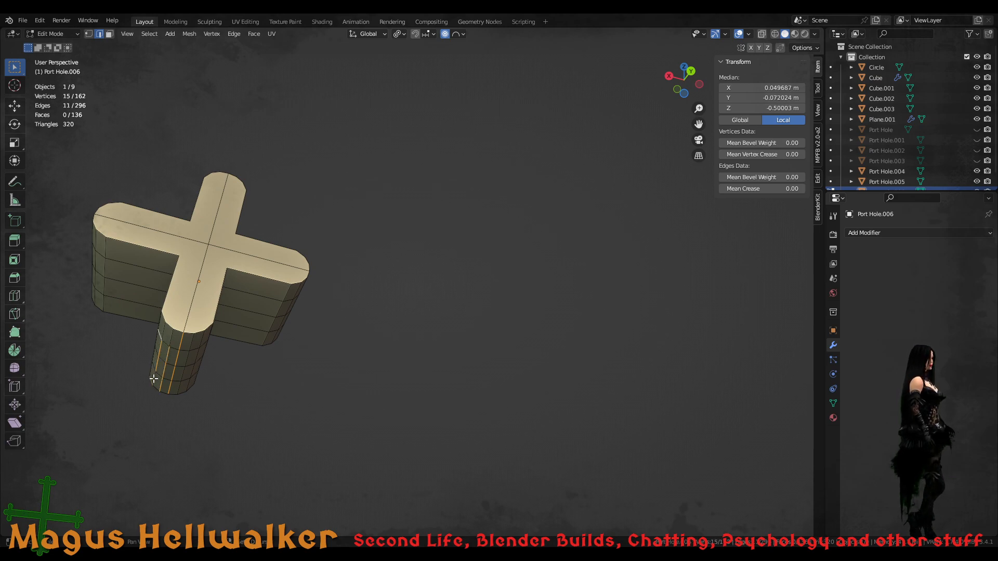
shift+click(152, 380)
shift+click(154, 379)
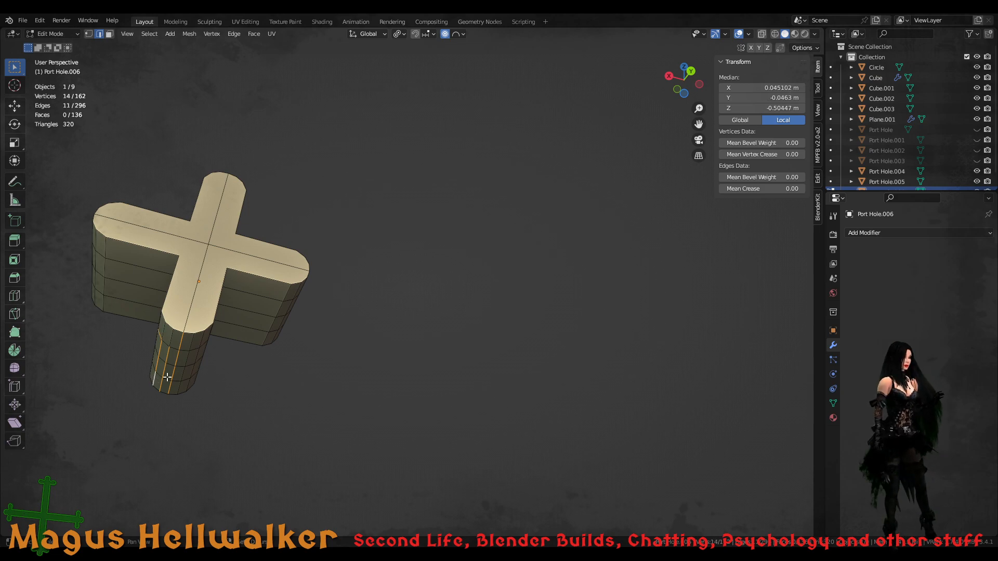
shift+click(179, 385)
shift+click(179, 374)
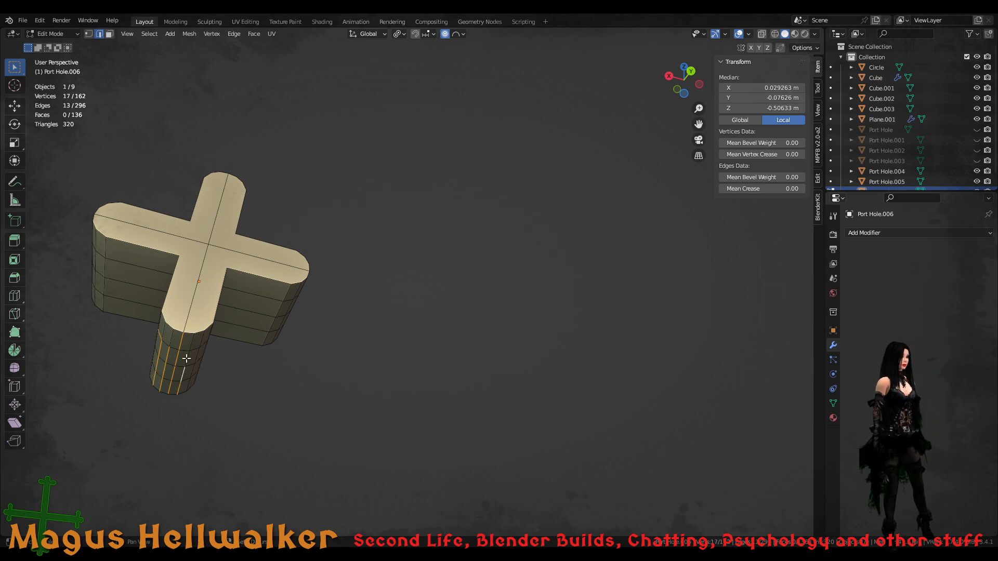
shift+click(185, 361)
shift+click(192, 347)
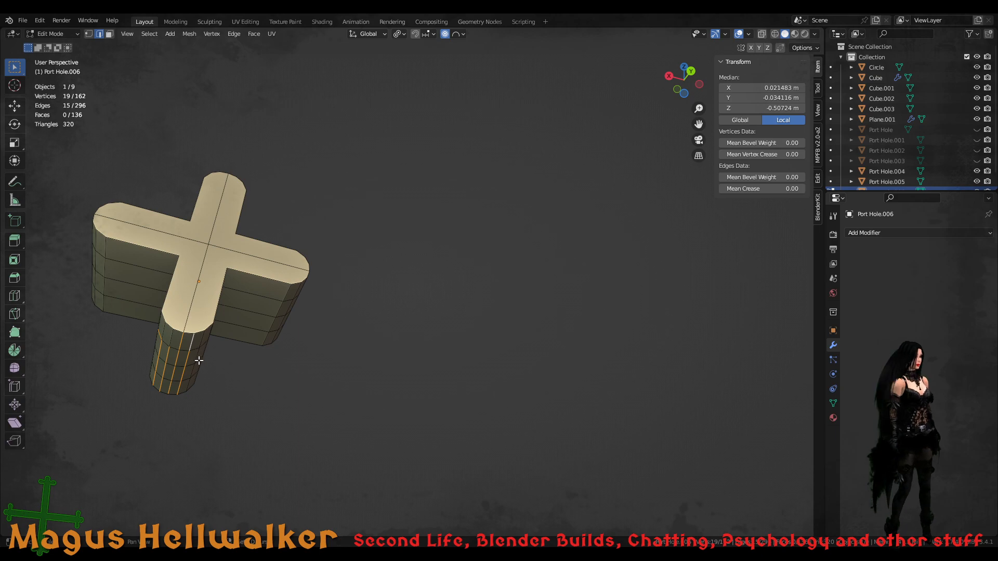
shift+click(198, 358)
shift+click(202, 341)
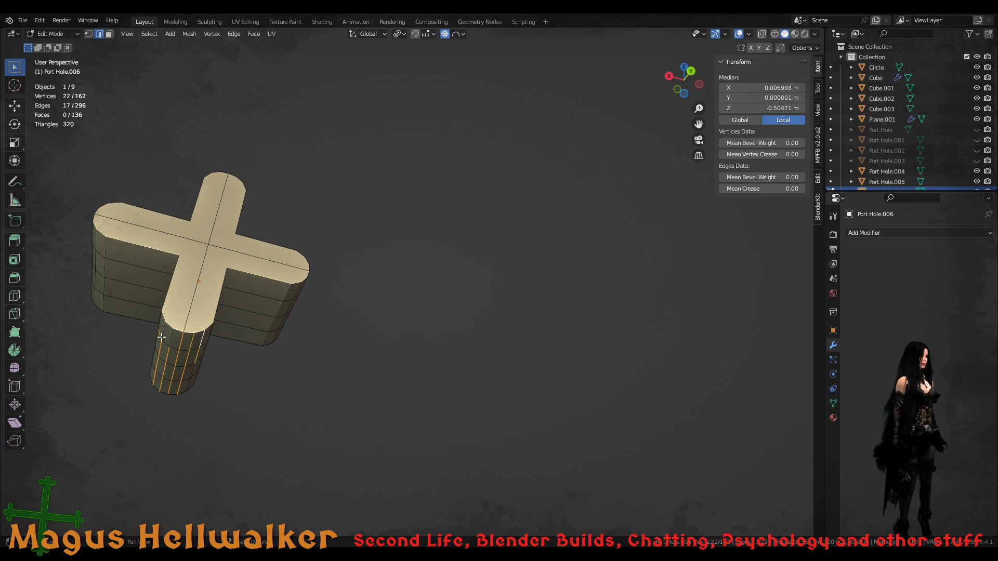
shift+click(159, 334)
shift+click(193, 363)
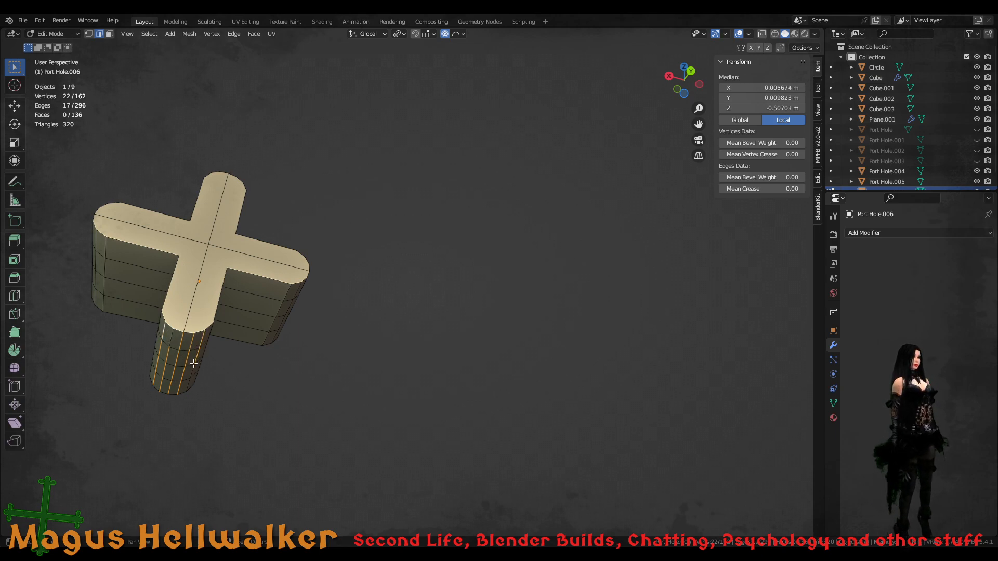
shift+click(190, 371)
shift+click(189, 377)
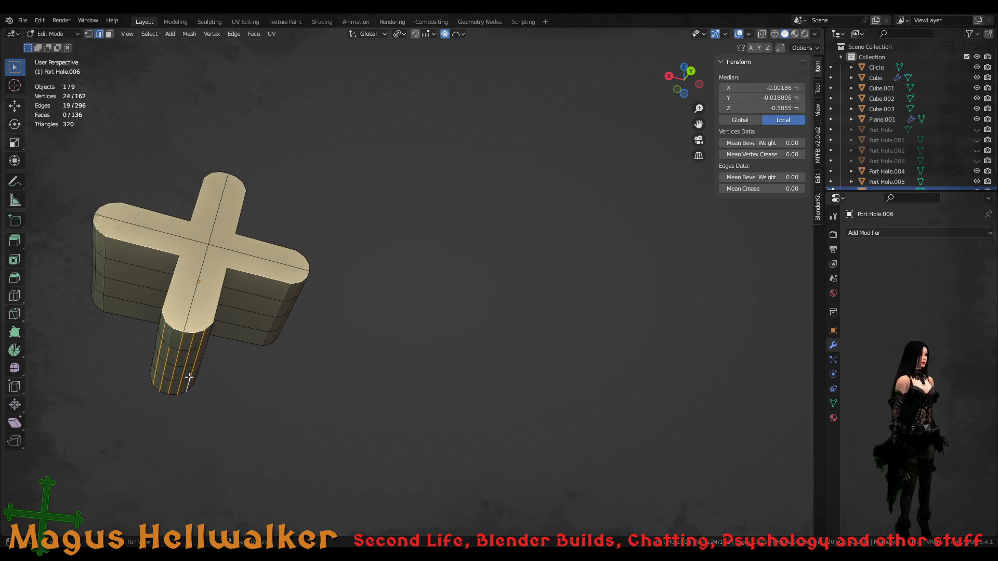
shift+click(173, 341)
middle_drag(173, 341, 238, 361)
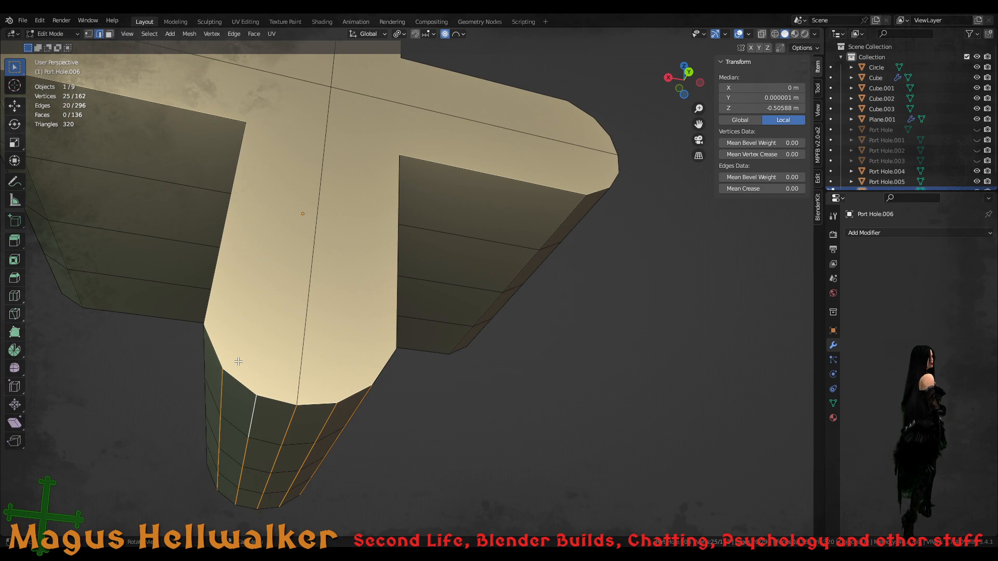
scroll(238, 362, down, 5)
scroll(319, 356, up, 5)
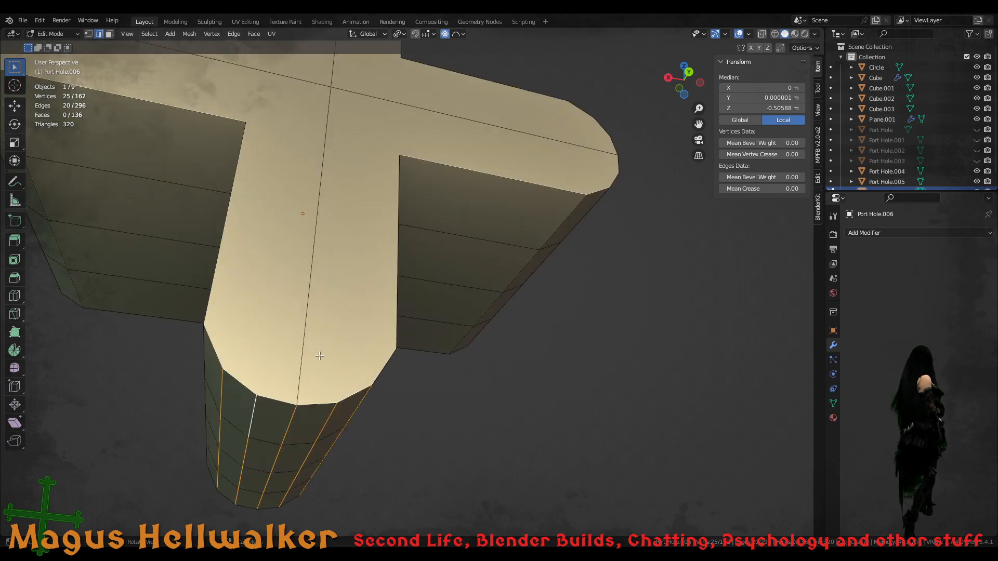
text(size: 0.22)
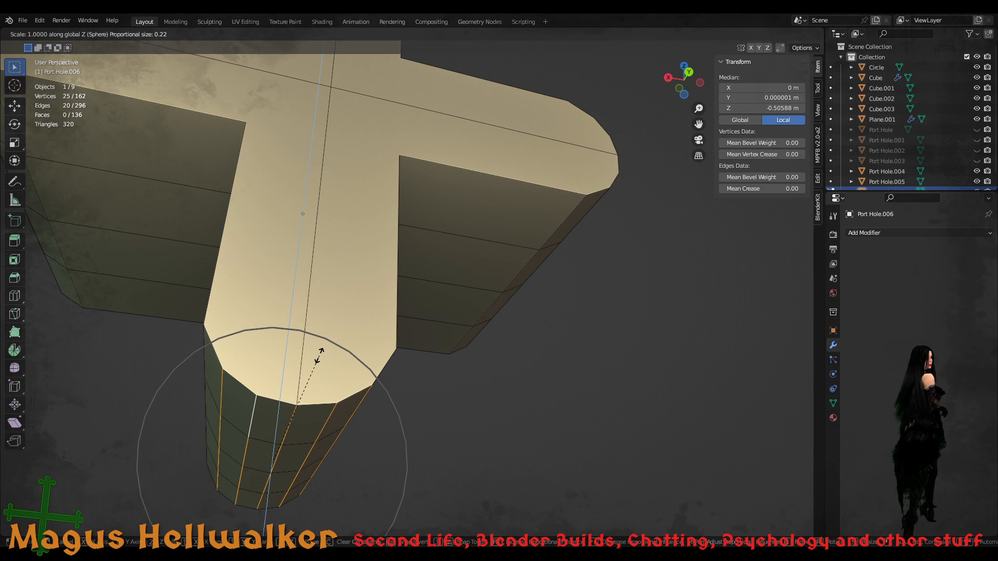
text(0)
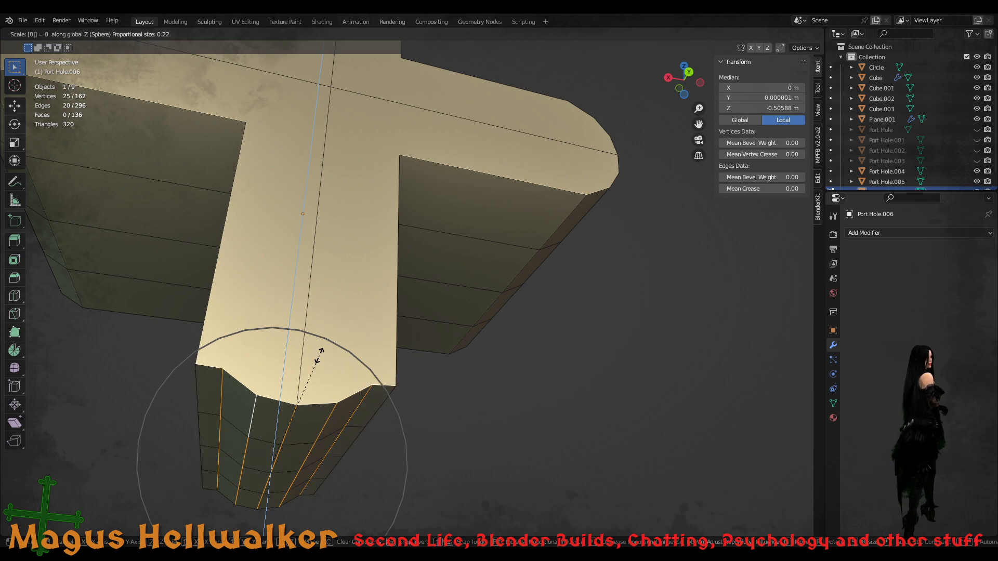
scroll(319, 356, up, 3)
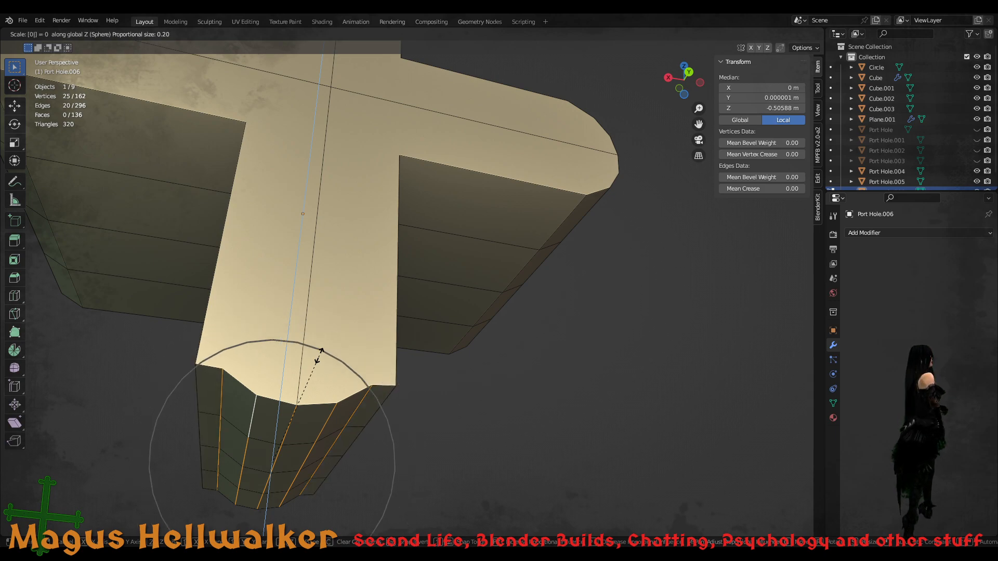
scroll(319, 356, up, 1)
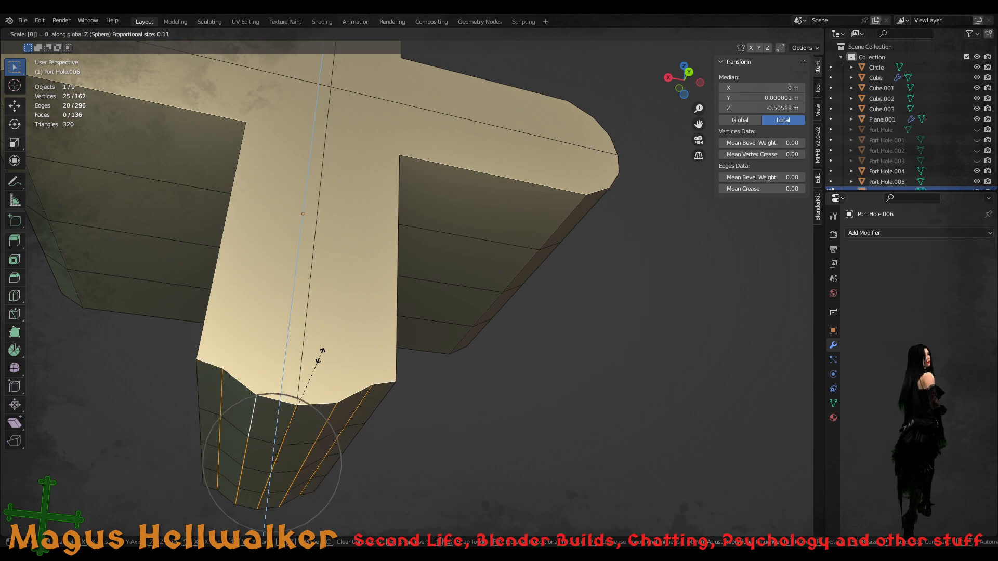
right_click(319, 356)
- Turn off proportional editing and try to flatten the selected lower-arm edges by scaling them to 0 along Z
scroll(321, 357, down, 11)
middle_drag(358, 301, 385, 254)
scroll(412, 345, up, 6)
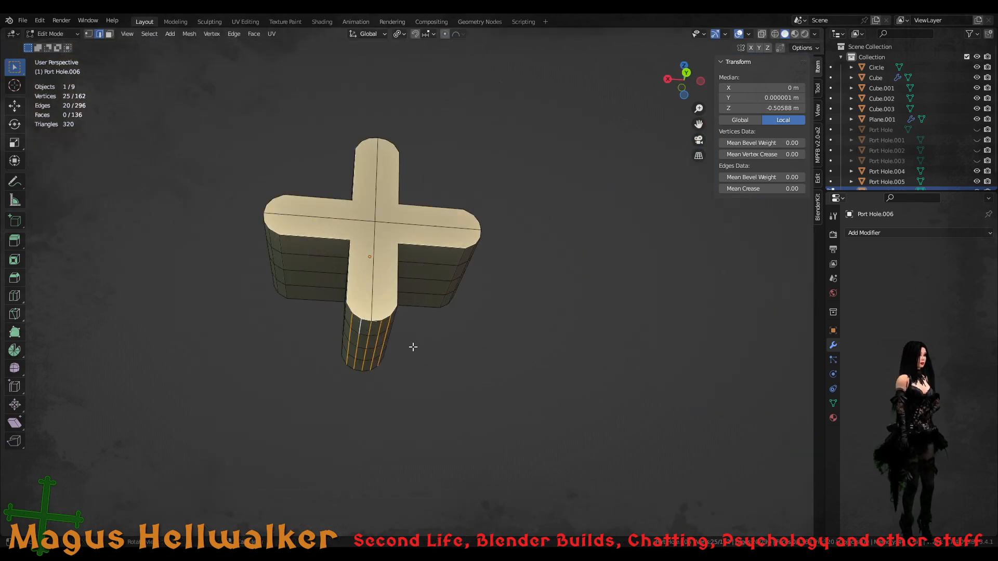
scroll(411, 356, down, 4)
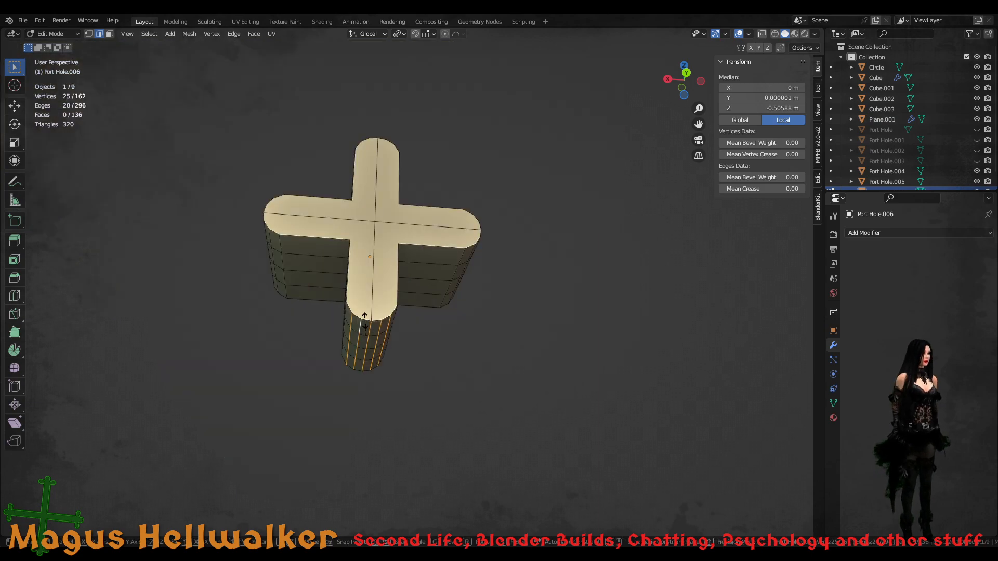
key(s)
key(z)
key(0)
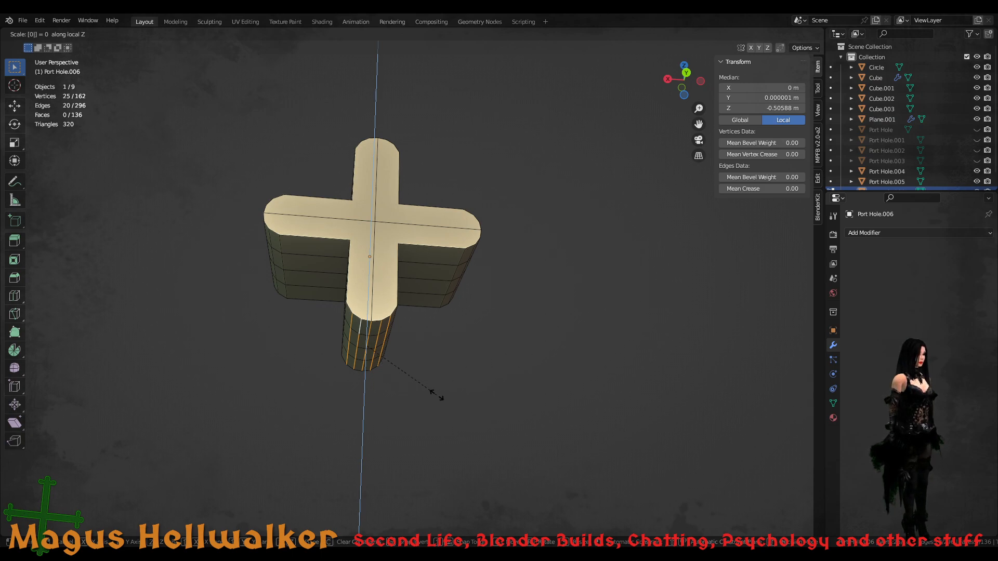
key(0)
key(Return)
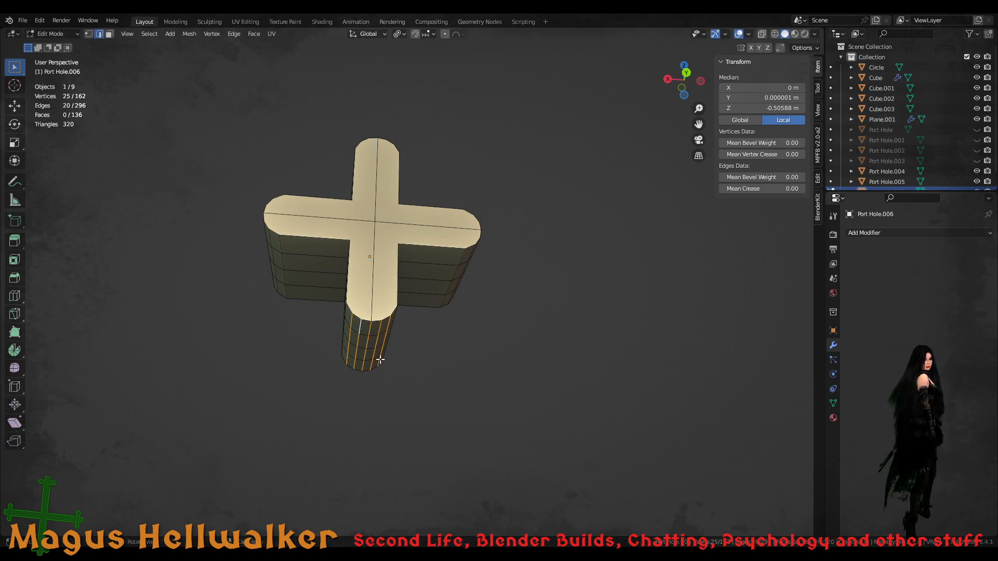
- Add the outermost depth-wise edge row on one side of the lower arm's rounded end to the selection
scroll(381, 360, up, 6)
middle_drag(319, 392, 533, 380)
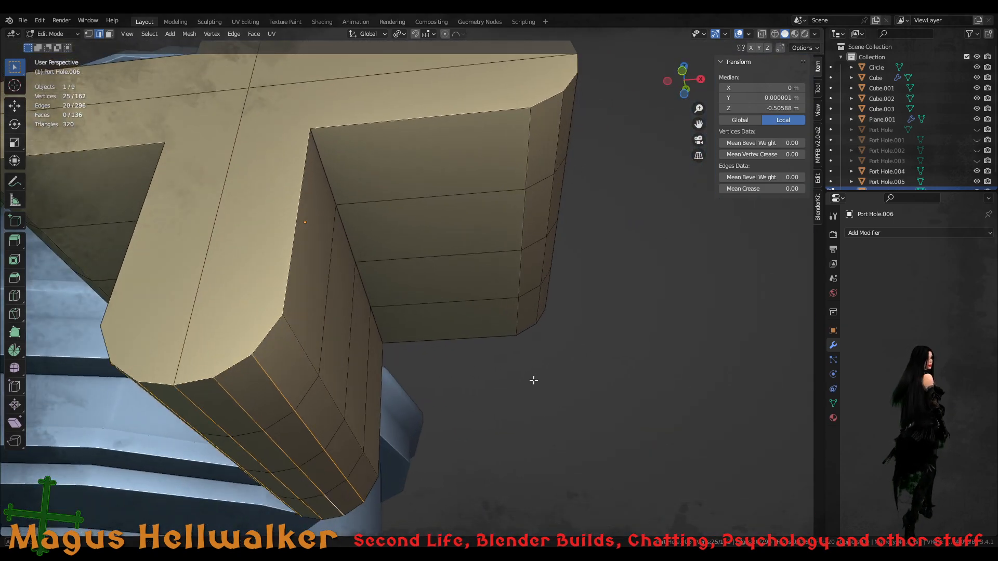
shift+click(306, 356)
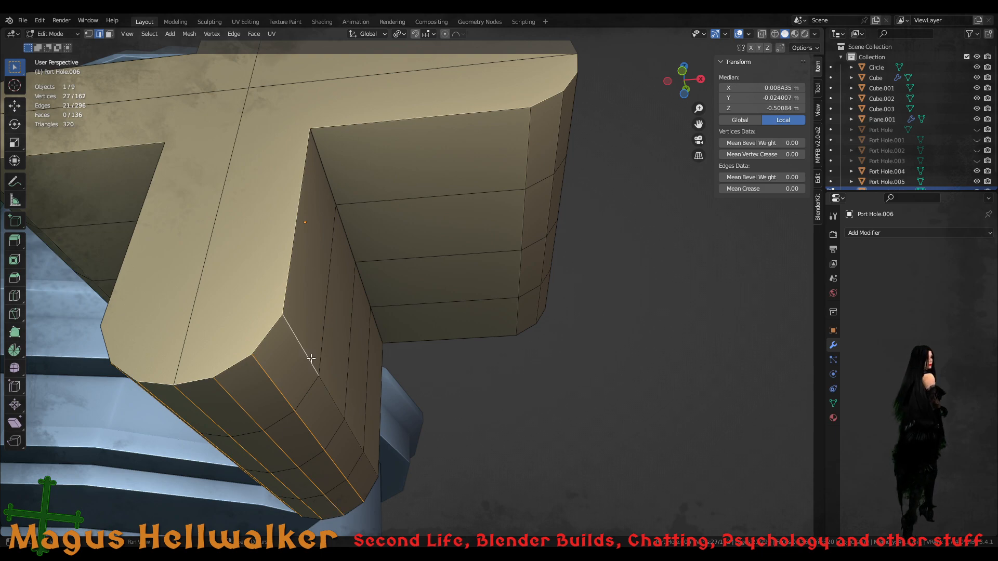
shift+click(330, 392)
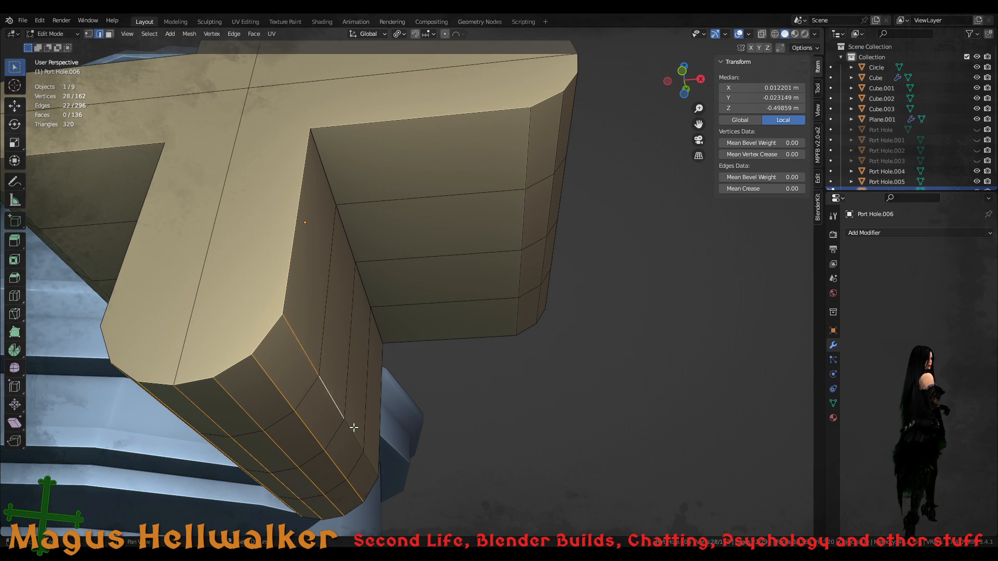
shift+click(371, 461)
scroll(265, 384, down, 5)
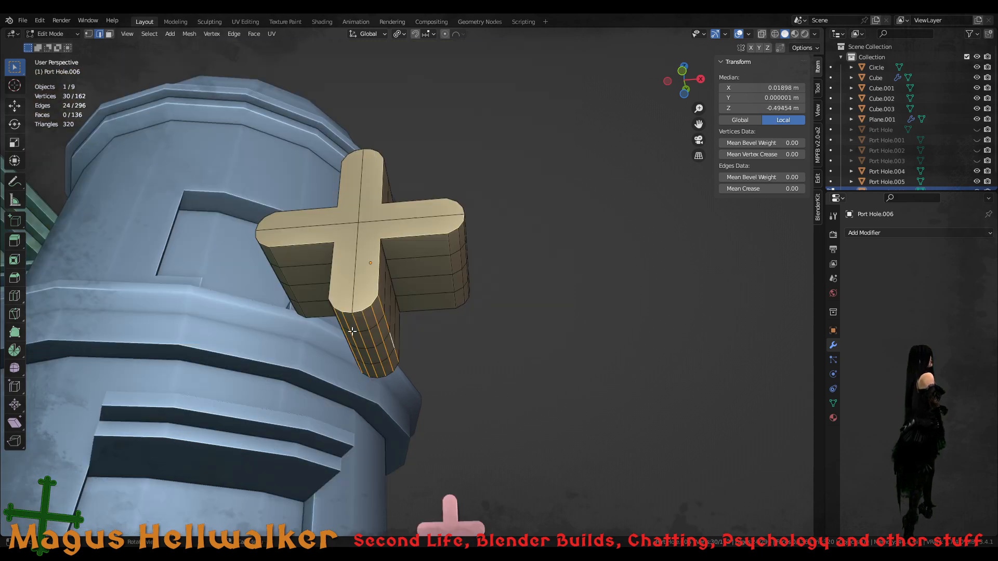
- Add the matching outermost depth-wise edge row on the opposite side of the lower arm's end to the selection
middle_drag(353, 331, 414, 352)
scroll(401, 345, up, 5)
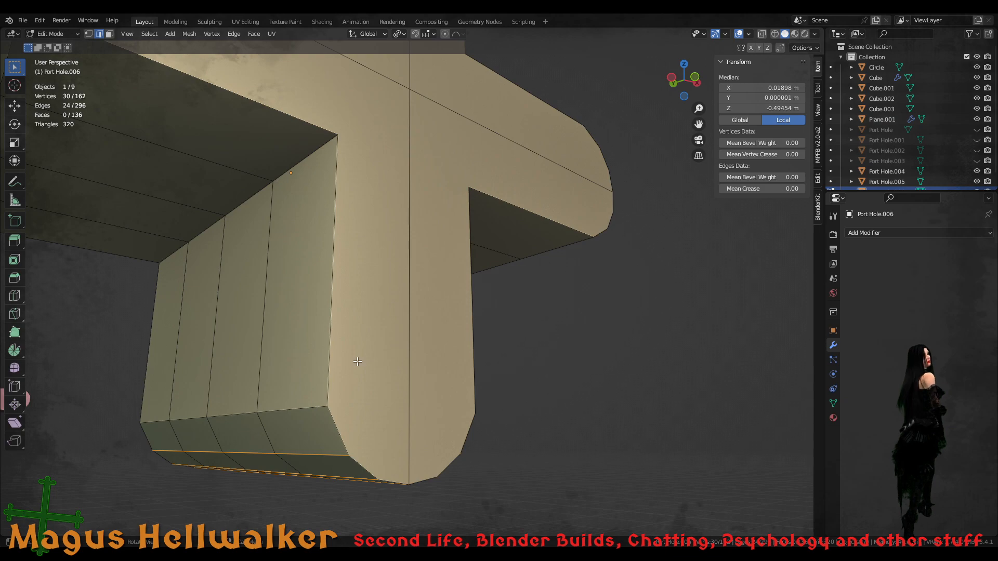
shift+click(291, 409)
shift+click(234, 414)
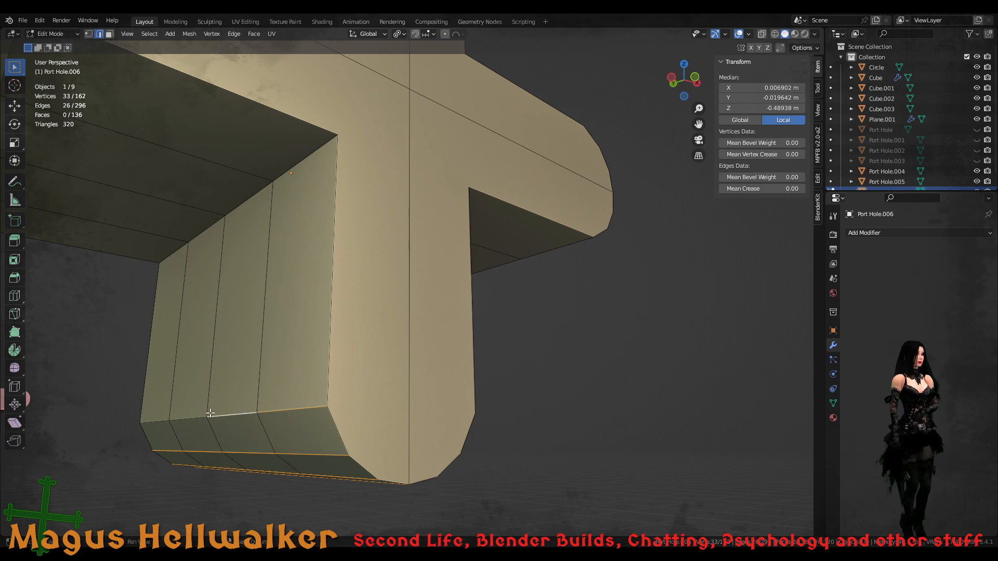
shift+click(188, 418)
shift+click(154, 421)
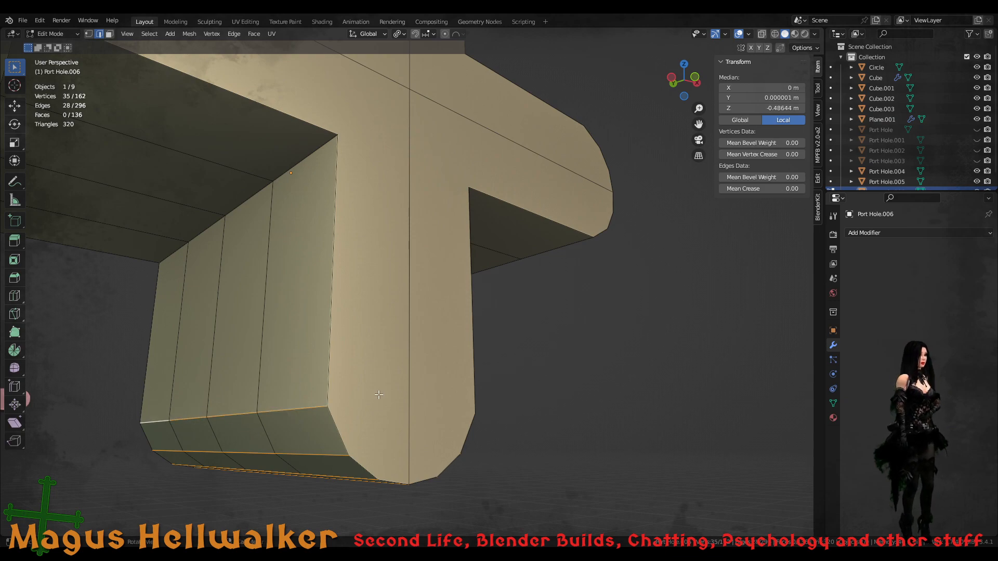
middle_drag(378, 395, 323, 384)
scroll(313, 395, down, 6)
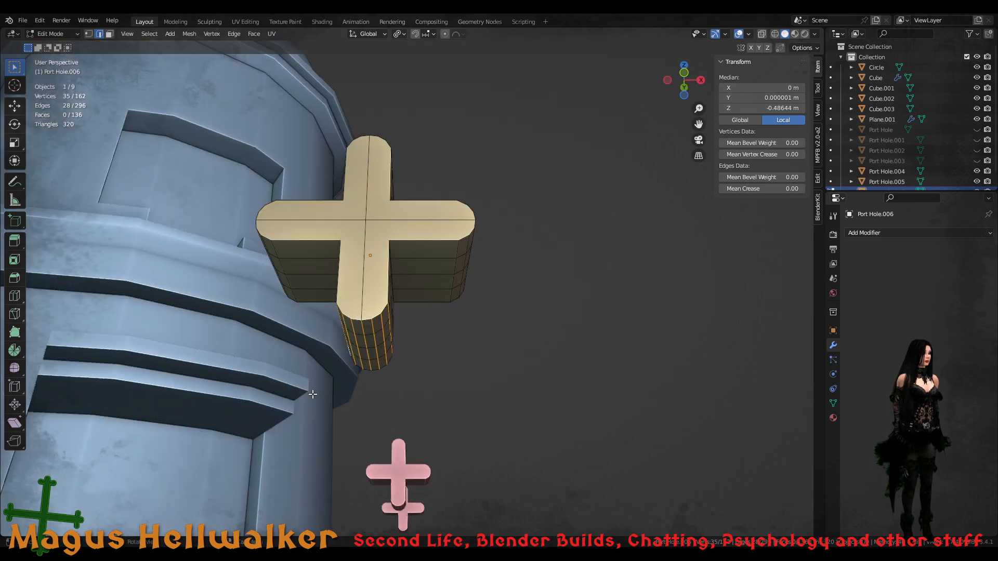
- Try scaling the selected lower-arm edges along global Z by about 1.109
middle_drag(366, 351, 356, 364)
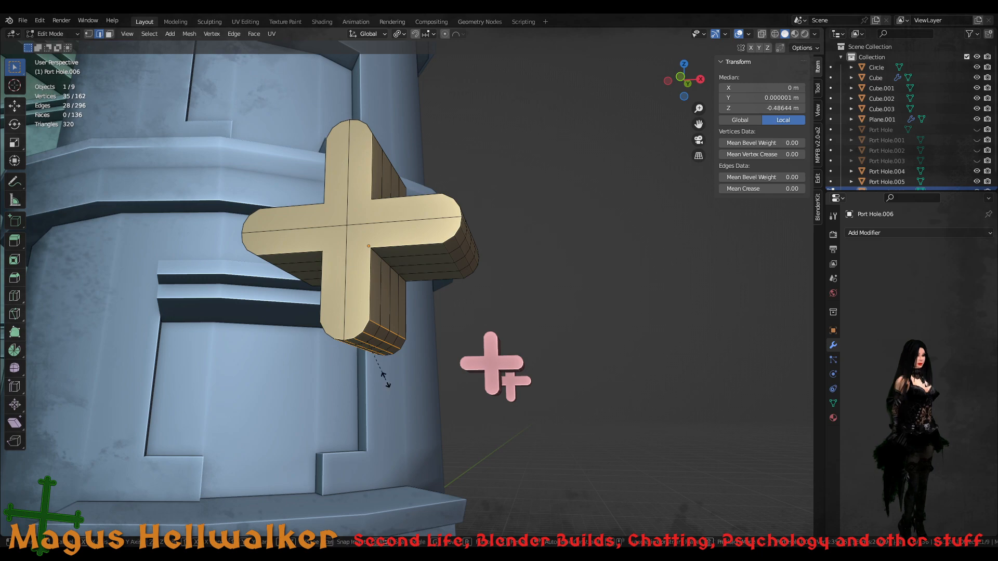
key(s)
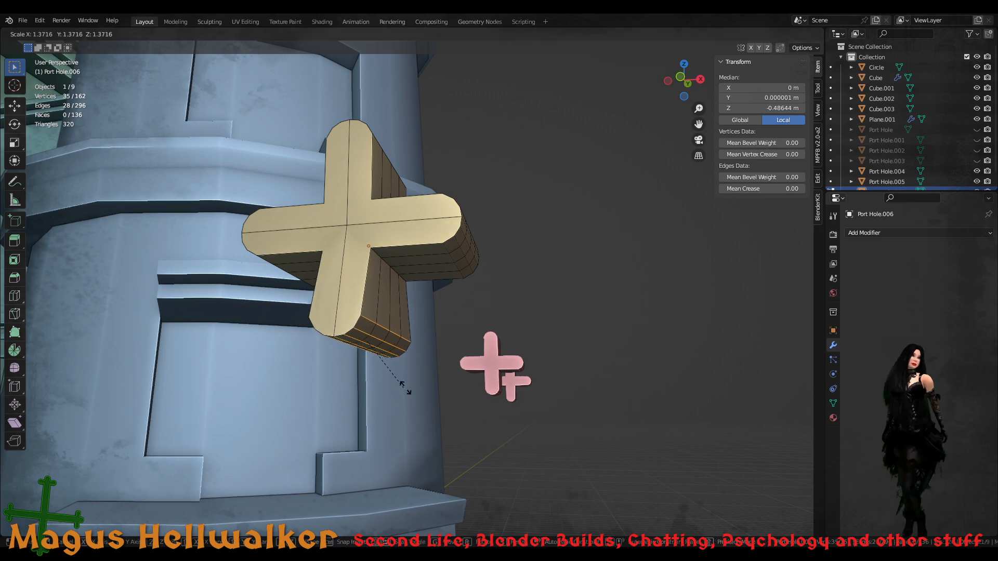
key(z)
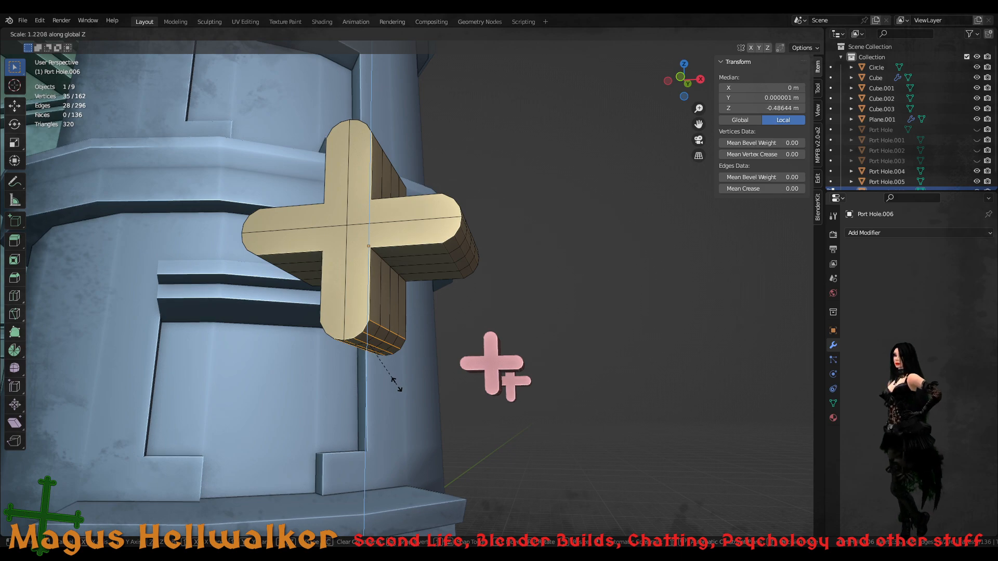
click(365, 380)
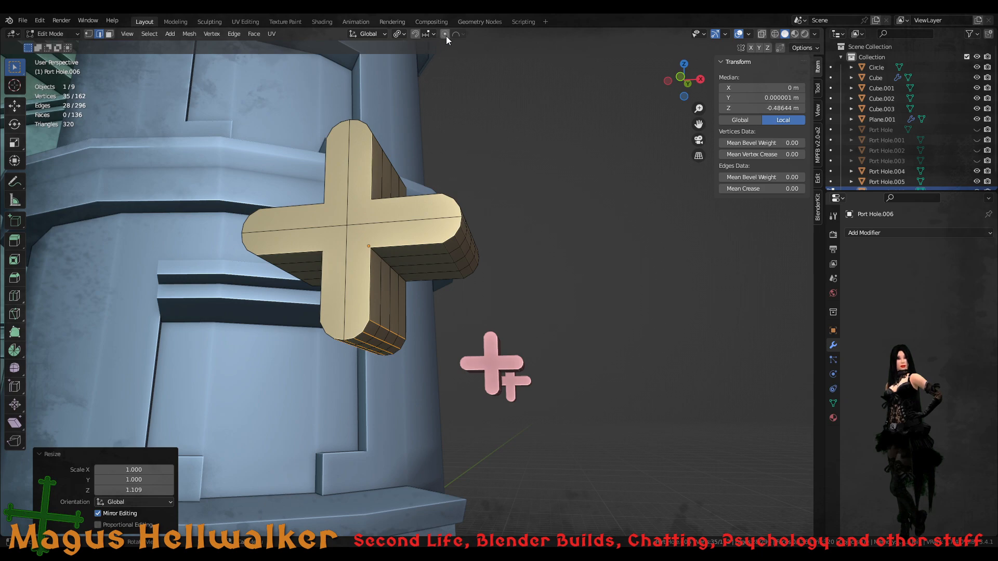
- Change the transform orientation to Normal
click(461, 34)
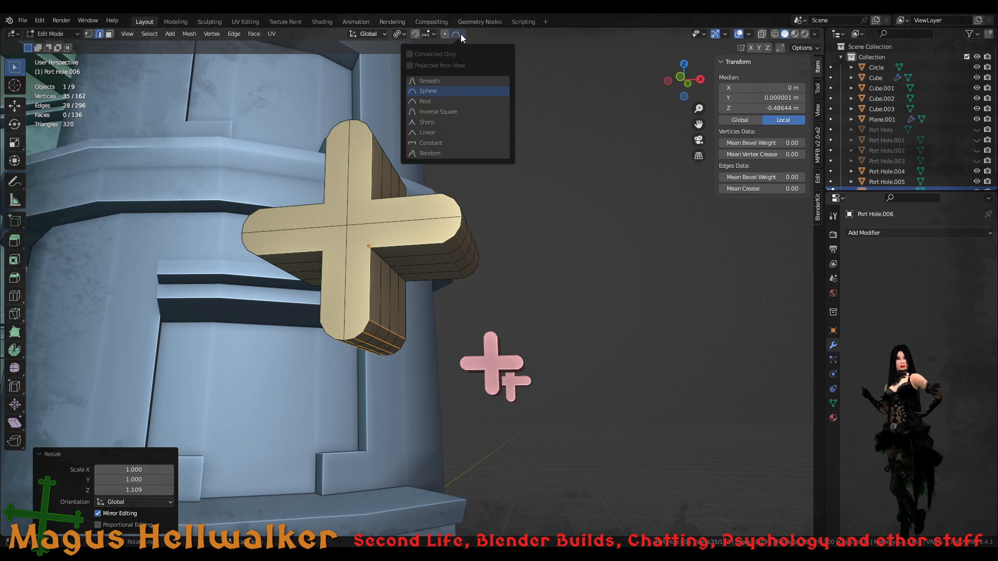
mouse_move(407, 35)
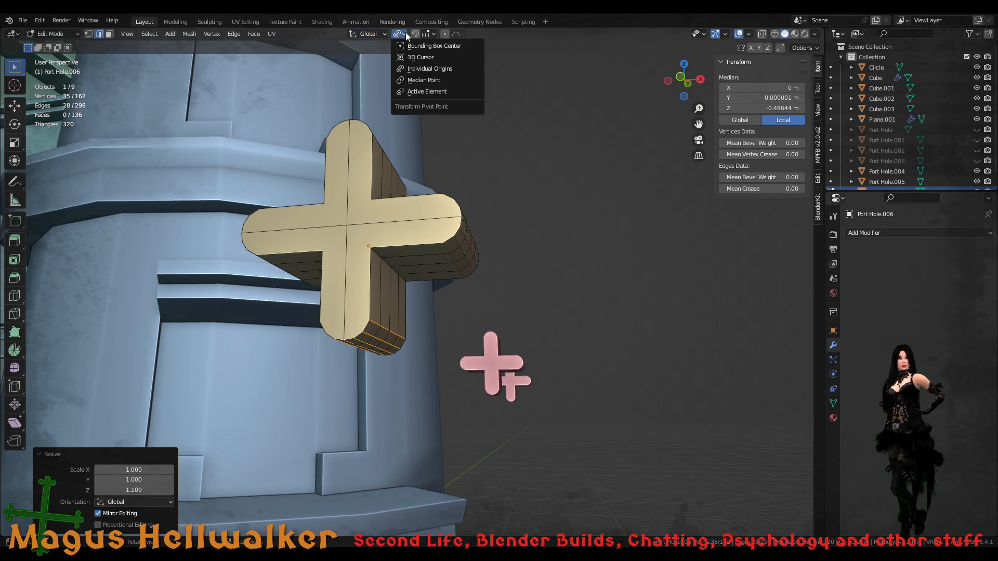
click(373, 33)
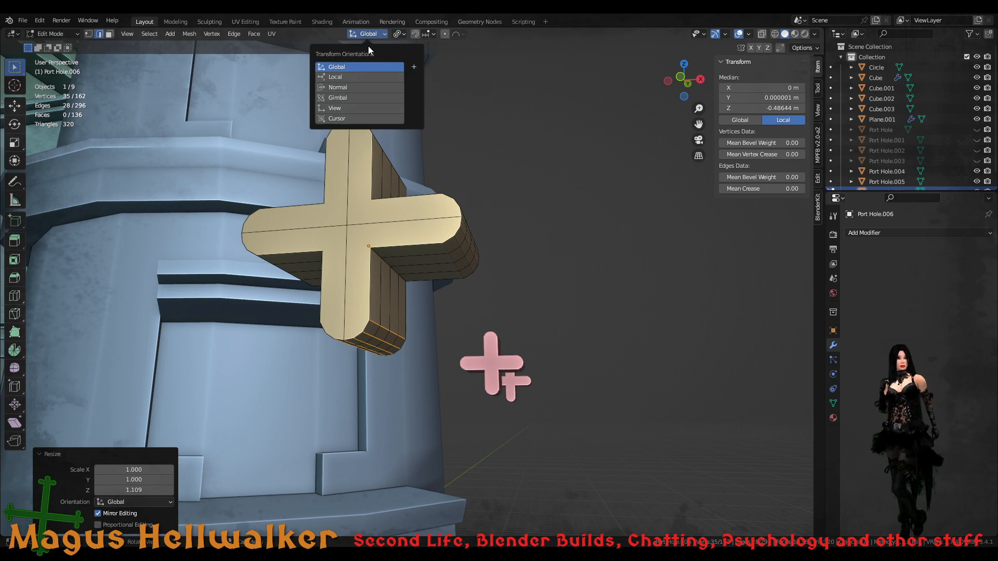
click(358, 87)
mouse_move(400, 33)
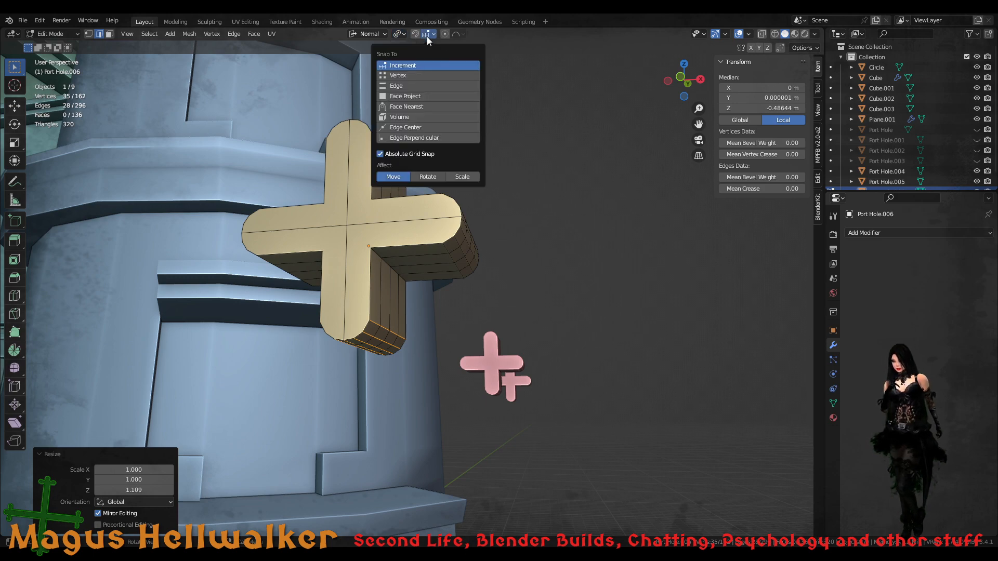
- Switch to vertex selection and flatten the lower arm's rounded end by scaling it to 0 along normal Z
scroll(353, 364, up, 5)
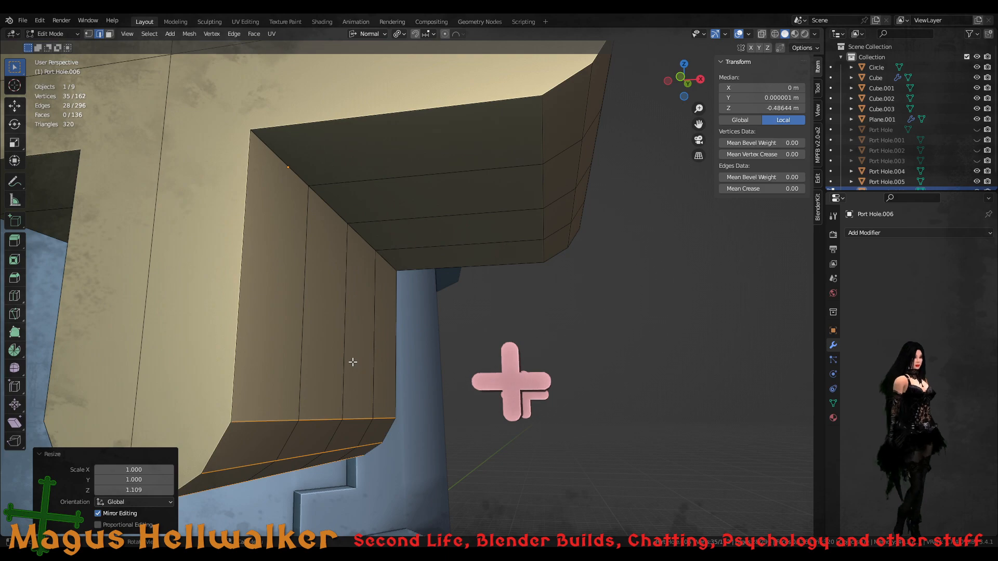
scroll(353, 362, down, 5)
middle_drag(346, 328, 369, 316)
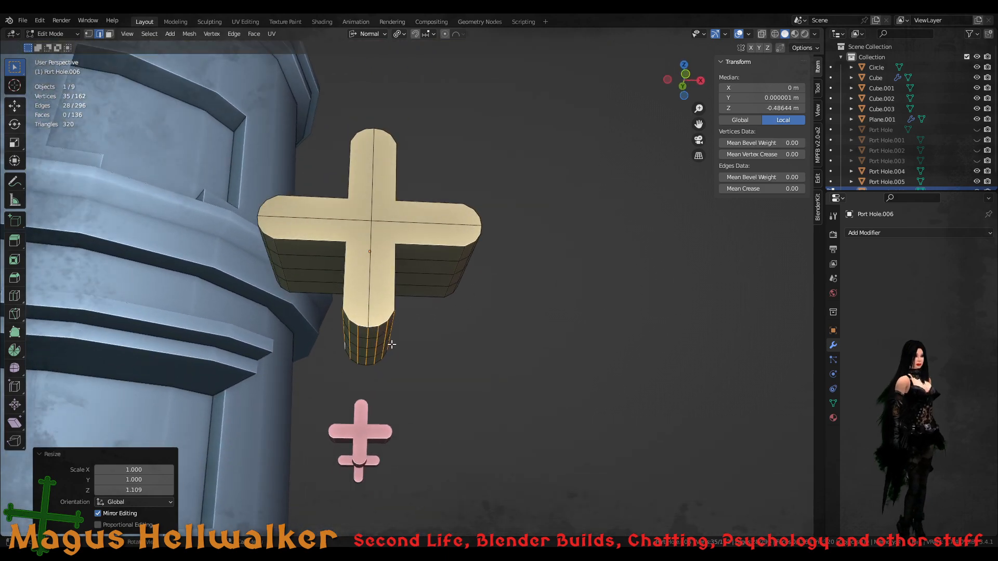
key(1)
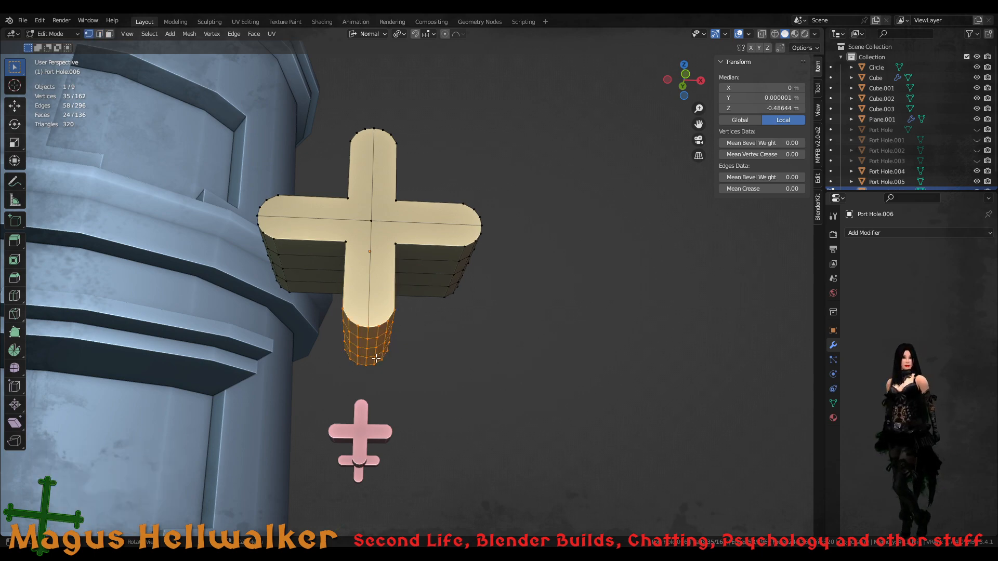
key(s)
key(z)
key(z)
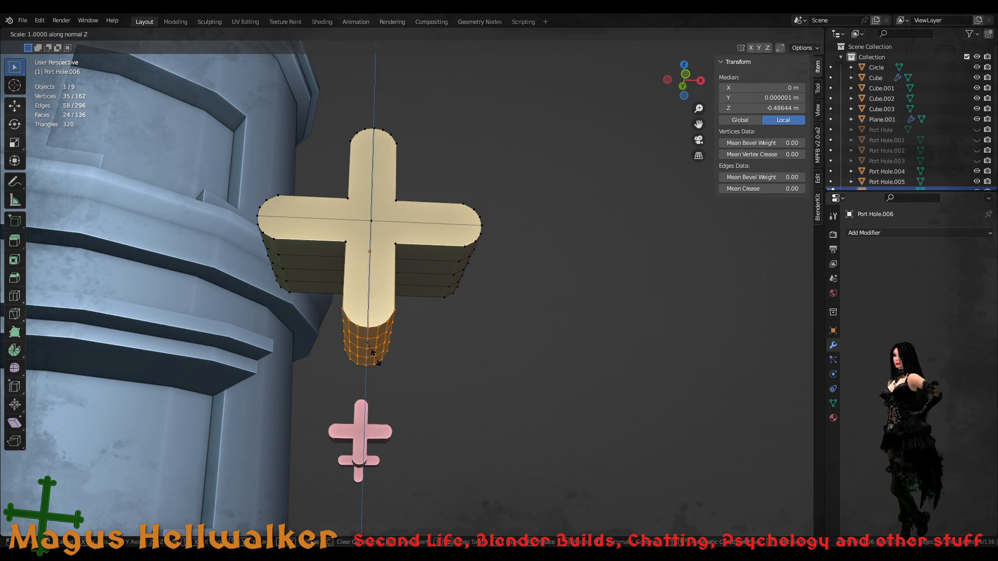
text(0)
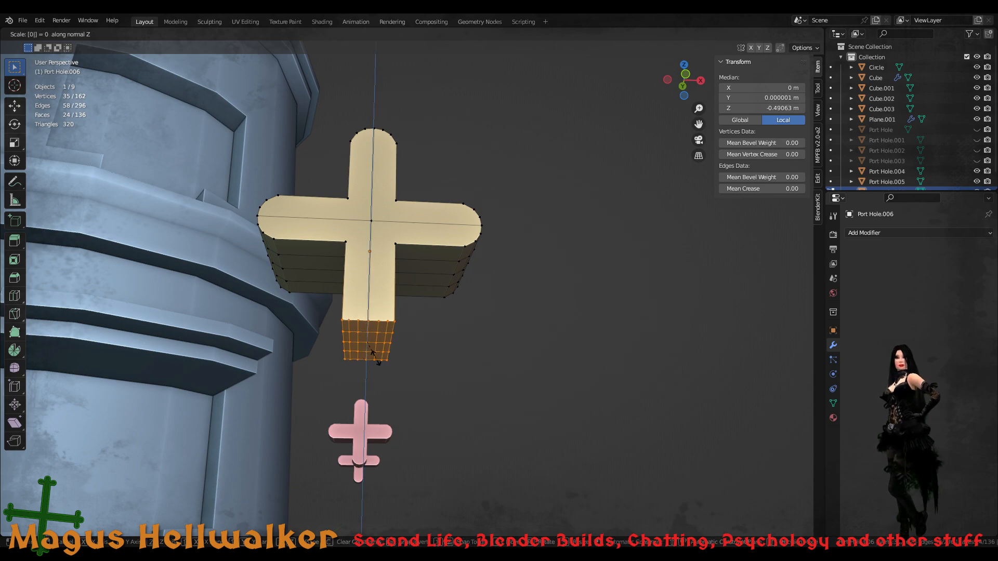
key(Return)
- In front view, lengthen the lower arm by moving its flattened end down about 0.93 m along normal Z
scroll(370, 361, up, 7)
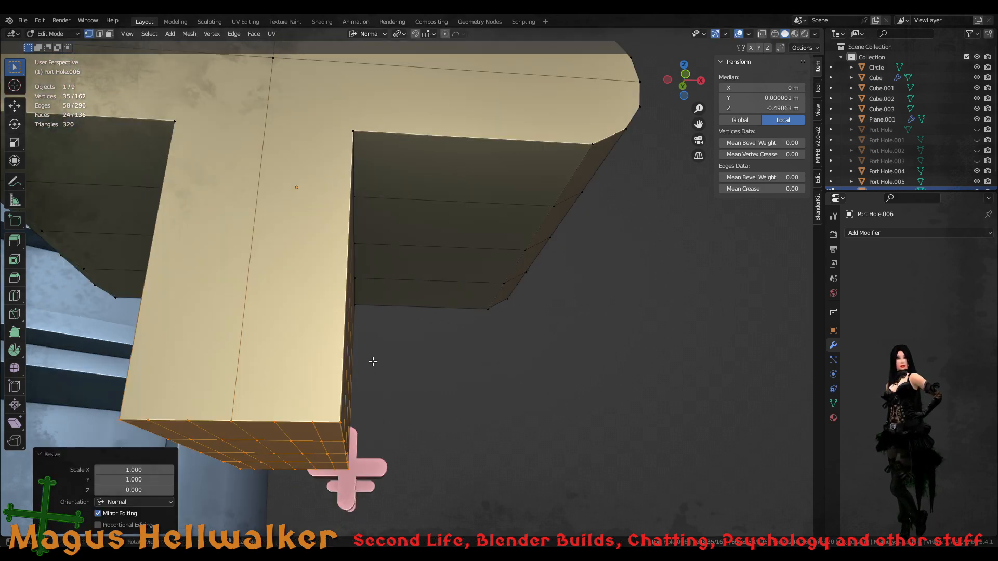
scroll(356, 361, down, 7)
mouse_move(375, 310)
middle_down()
mouse_move(387, 291)
mouse_move(381, 311)
middle_up()
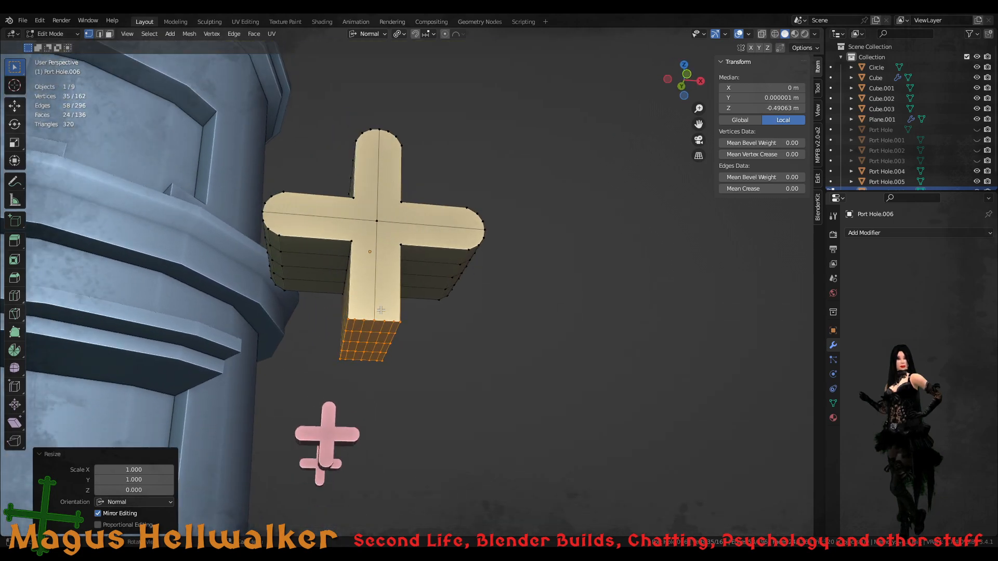
scroll(374, 345, down, 3)
key(KP_1)
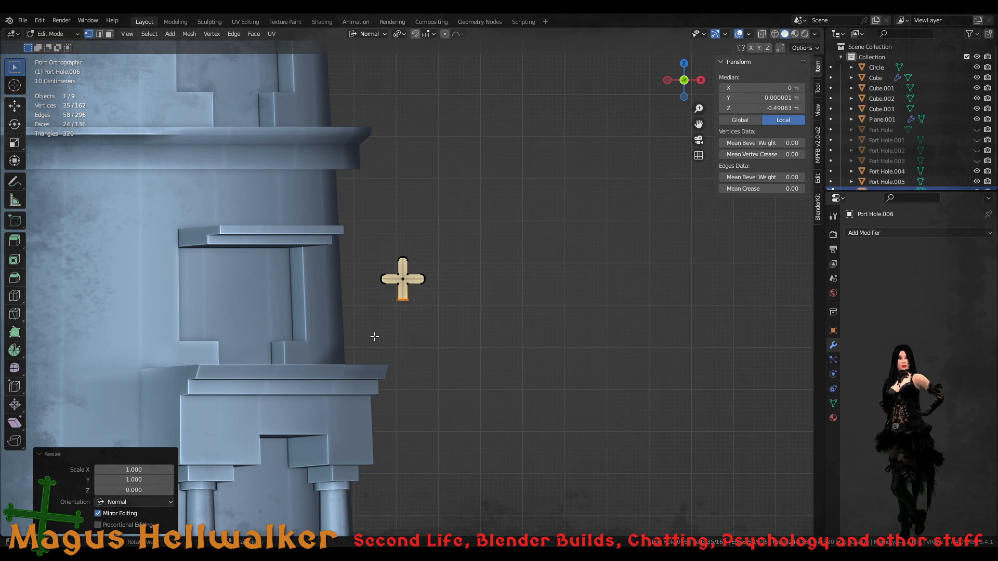
scroll(428, 345, up, 3)
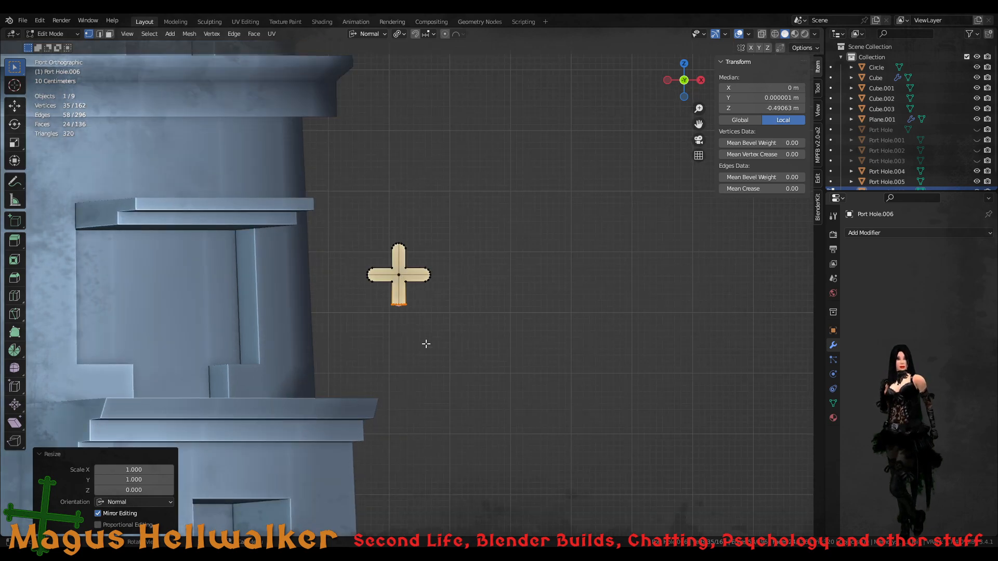
key(g)
key(z)
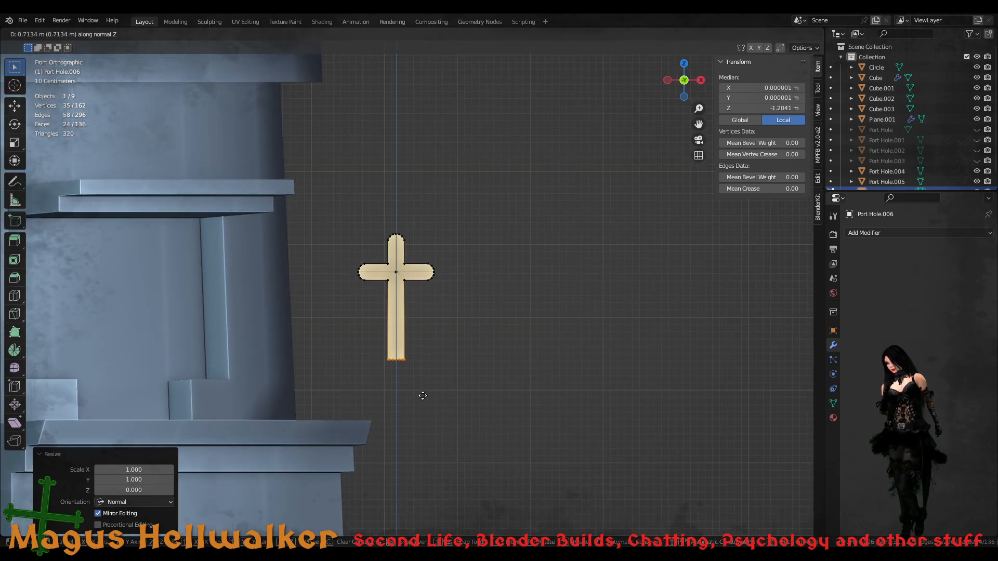
click(421, 411)
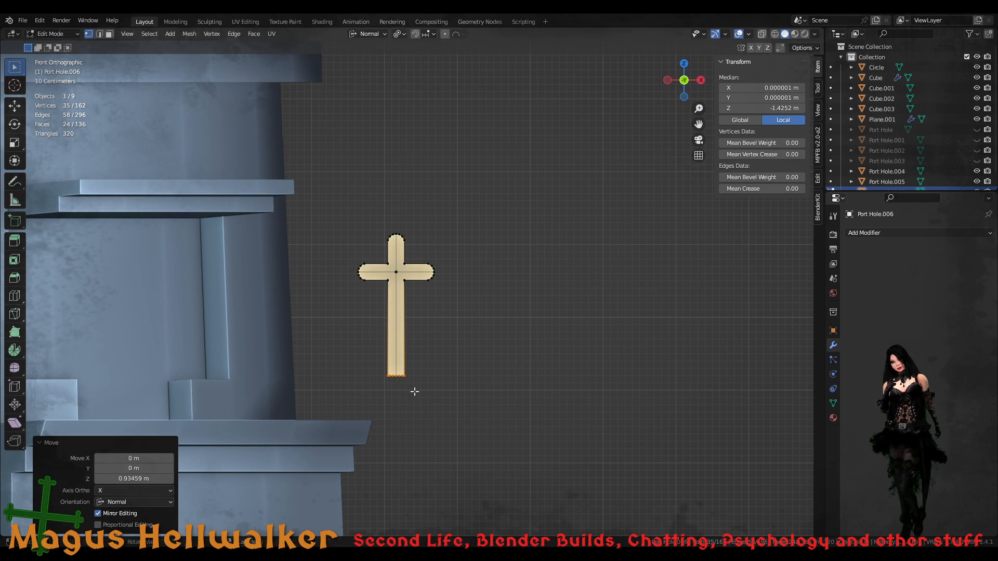
- Examine the lengthened cross cutter's shape and proportions from several angles and against the round tower
scroll(415, 389, down, 3)
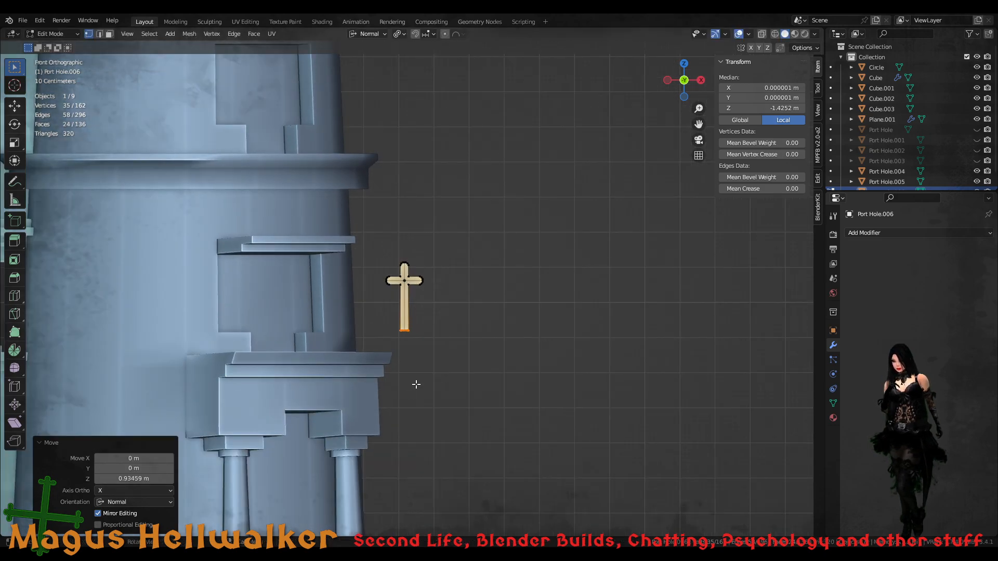
scroll(416, 384, up, 6)
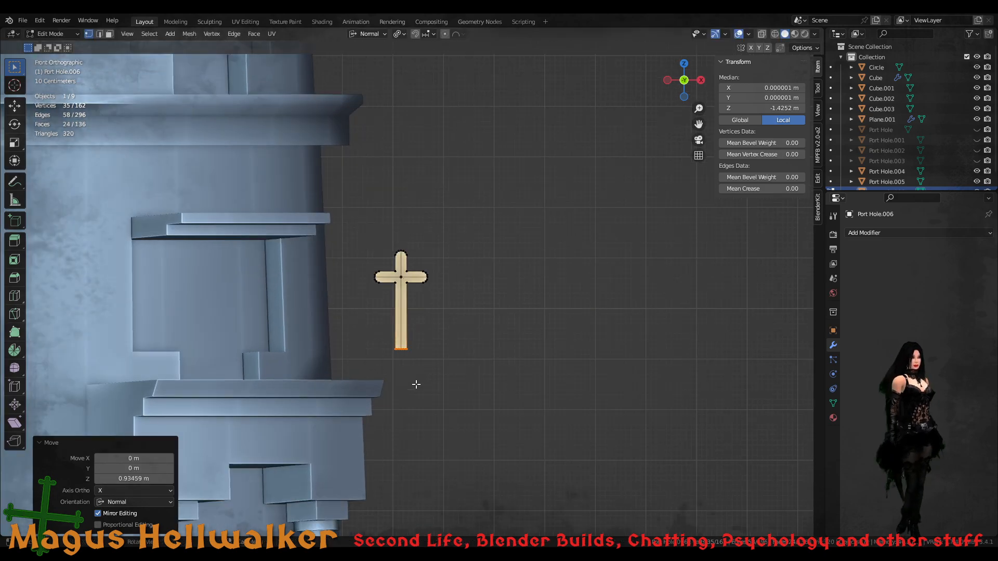
scroll(419, 380, up, 2)
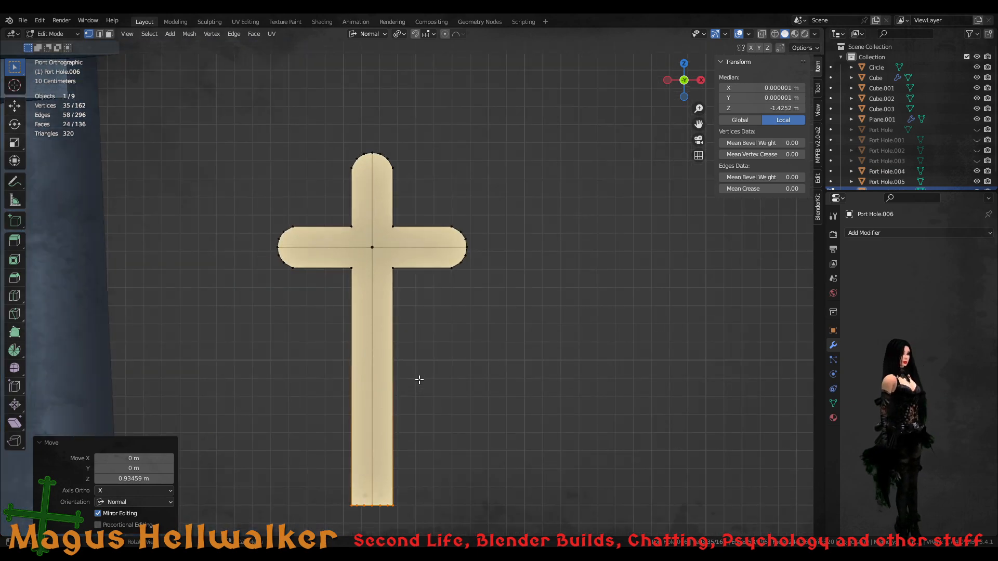
middle_drag(399, 324, 416, 320)
scroll(416, 321, up, 3)
scroll(345, 366, down, 8)
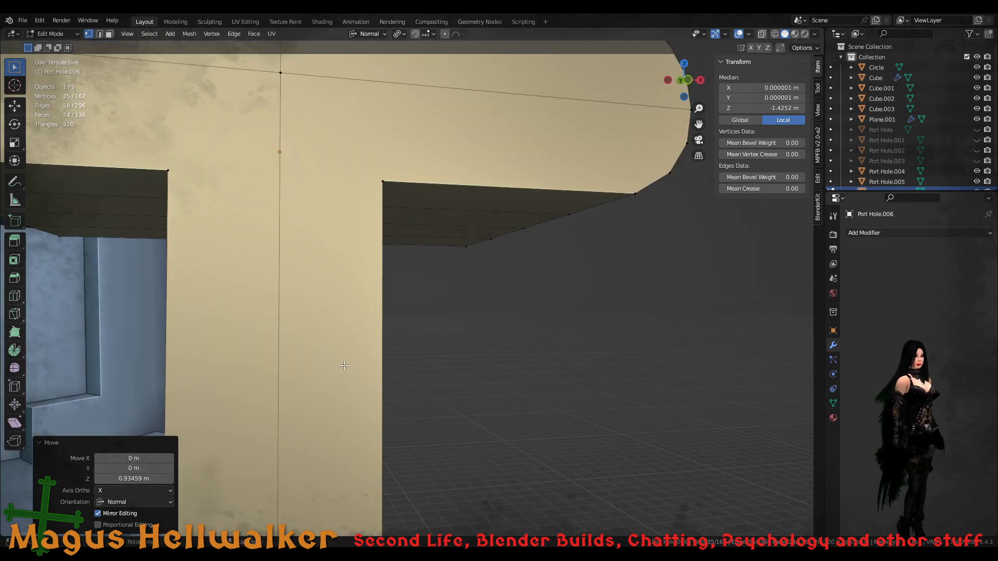
scroll(345, 366, down, 5)
middle_drag(345, 351, 408, 392)
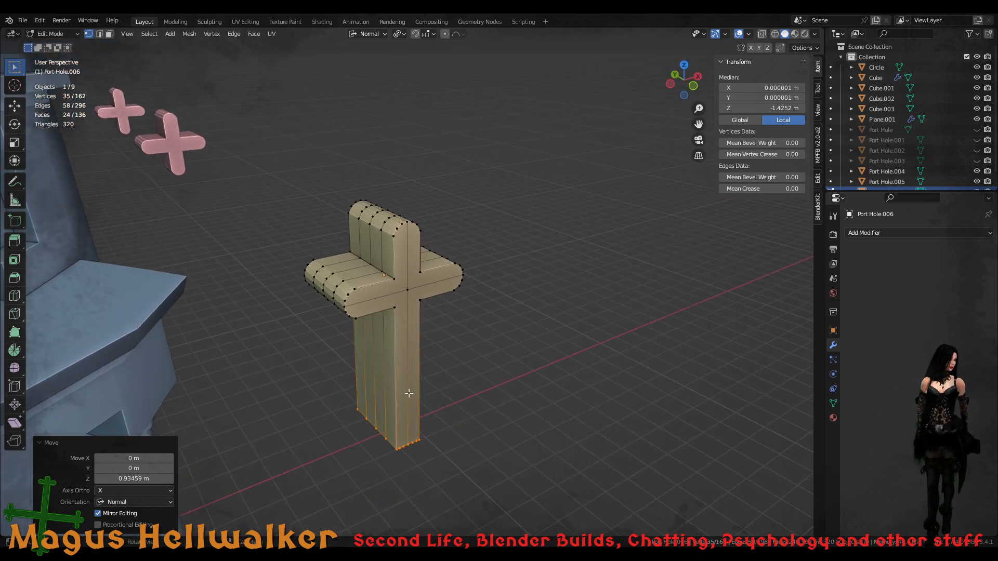
middle_drag(495, 323, 418, 293)
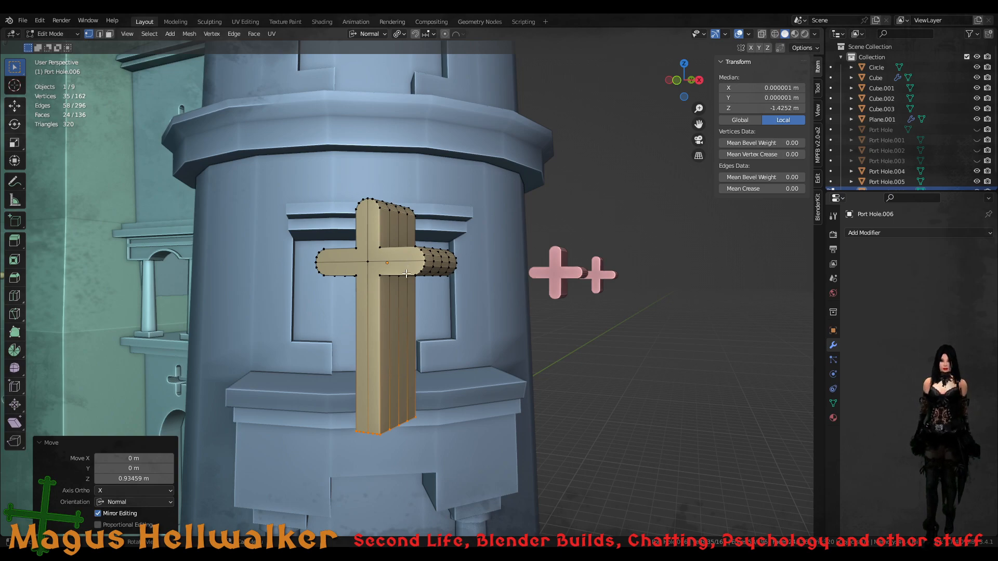
scroll(407, 291, down, 5)
scroll(405, 326, up, 7)
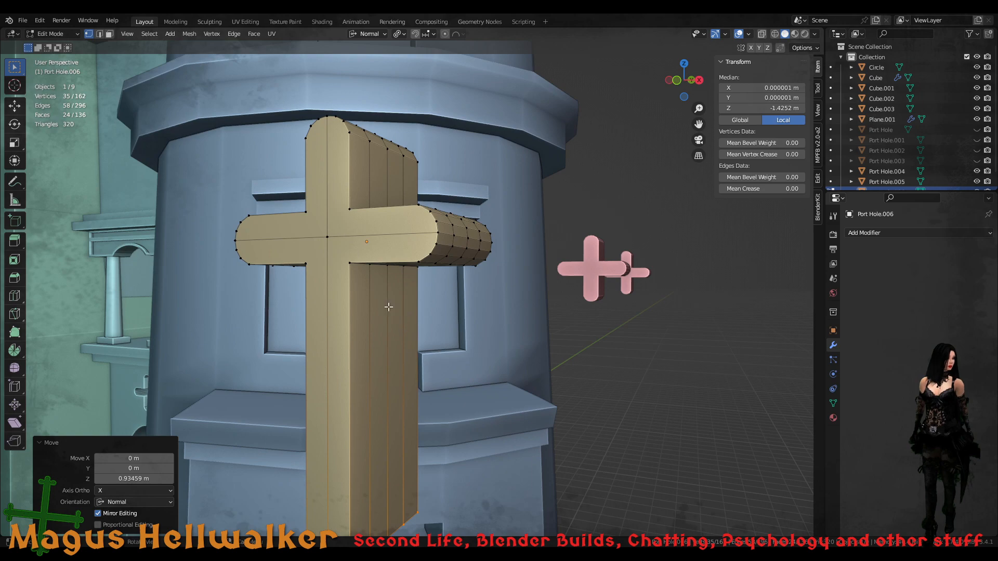
mouse_move(388, 307)
middle_down()
mouse_move(391, 299)
mouse_move(395, 318)
middle_up()
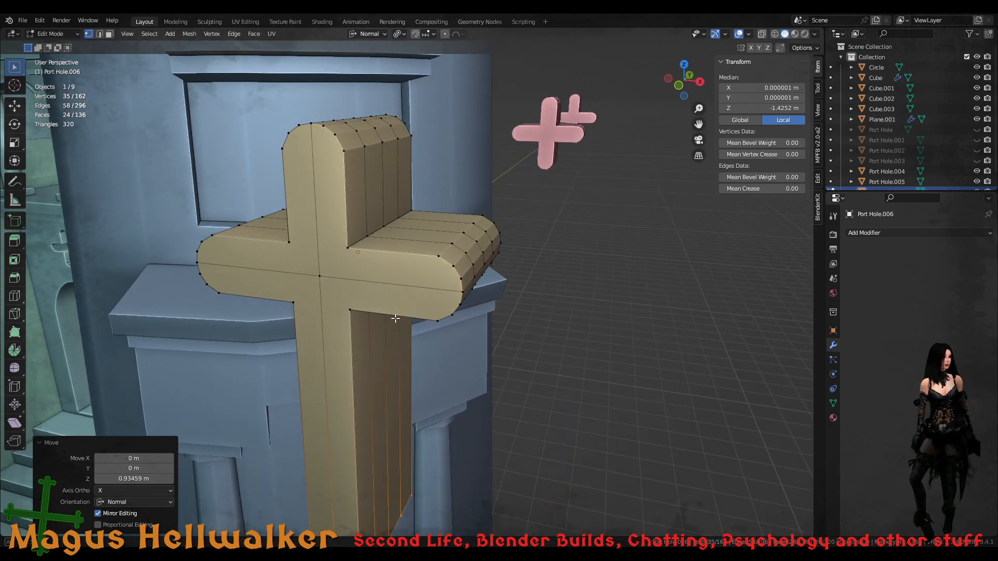
- Lengthen the cross cutter's lower arm further by moving its flat end down about 0.30 m along normal Z
scroll(358, 410, down, 8)
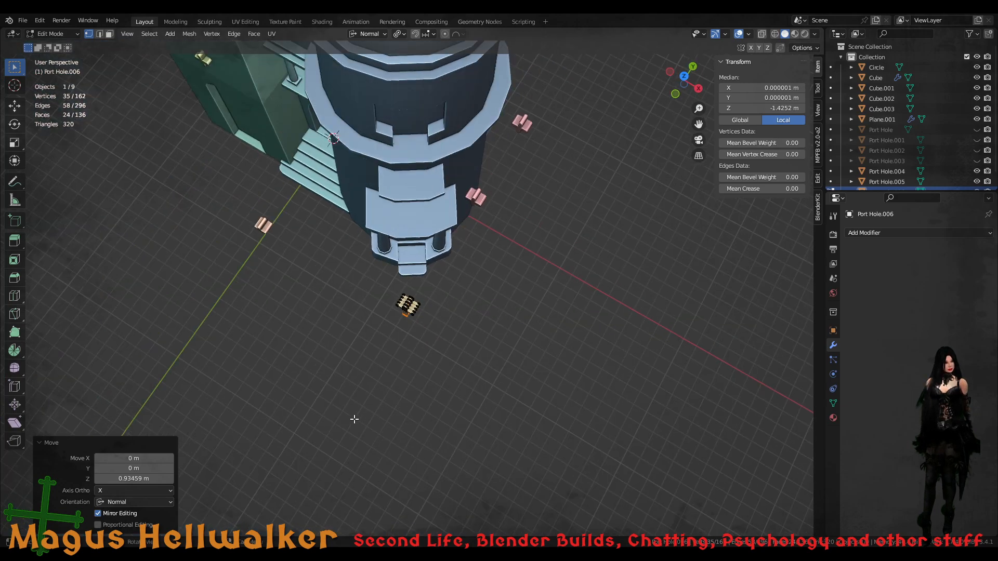
scroll(359, 411, up, 5)
middle_drag(394, 375, 401, 280)
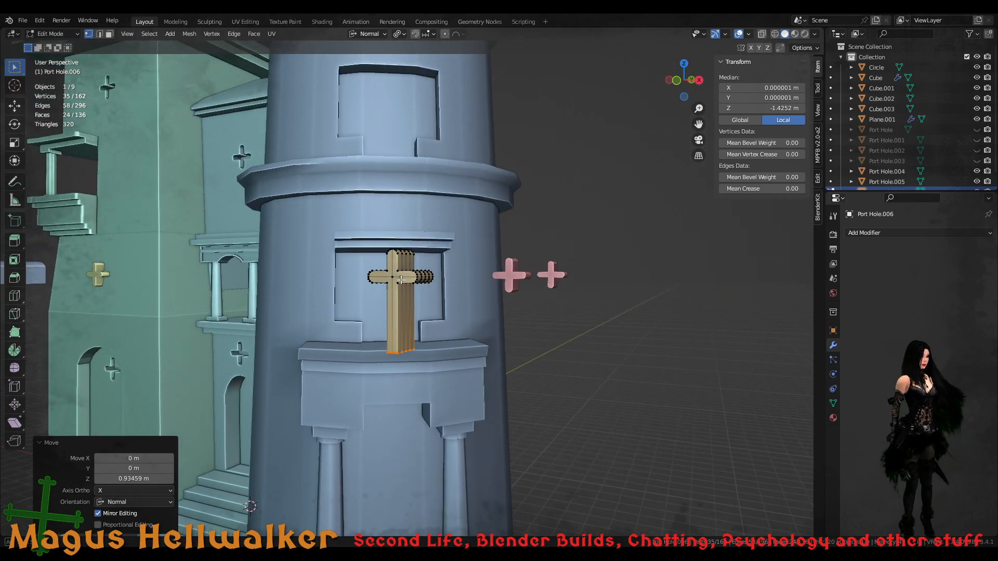
scroll(411, 311, down, 4)
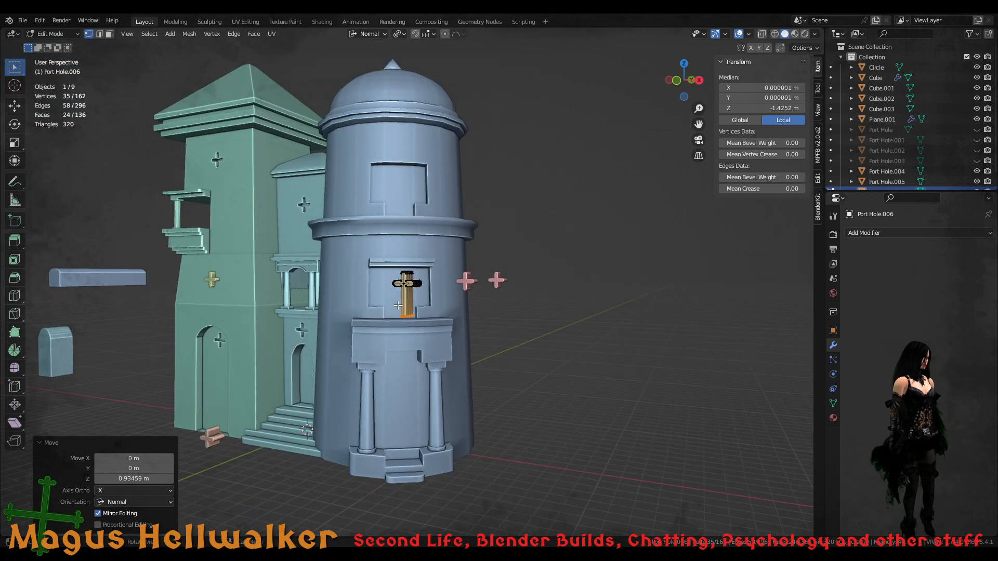
middle_drag(422, 337, 477, 343)
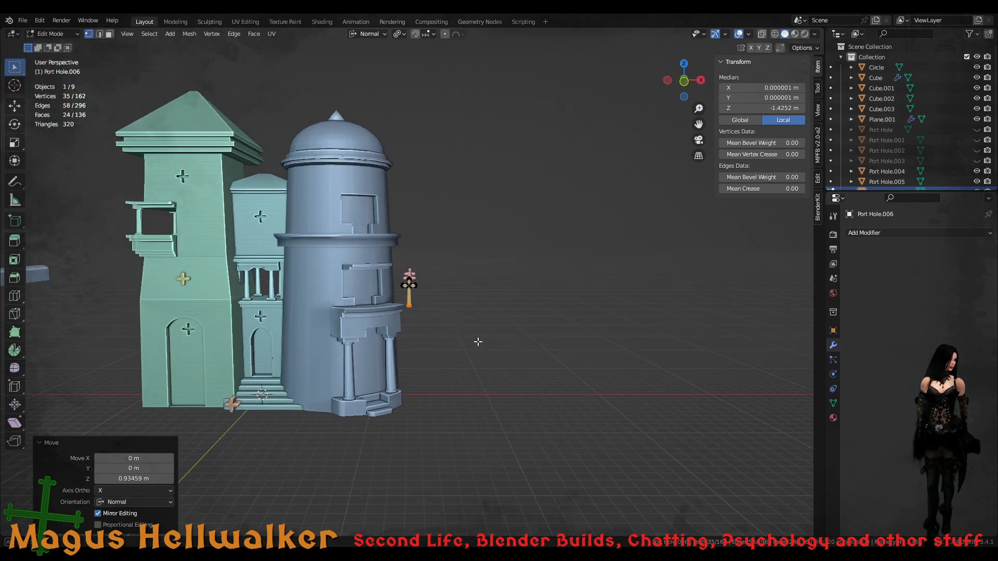
scroll(441, 353, up, 8)
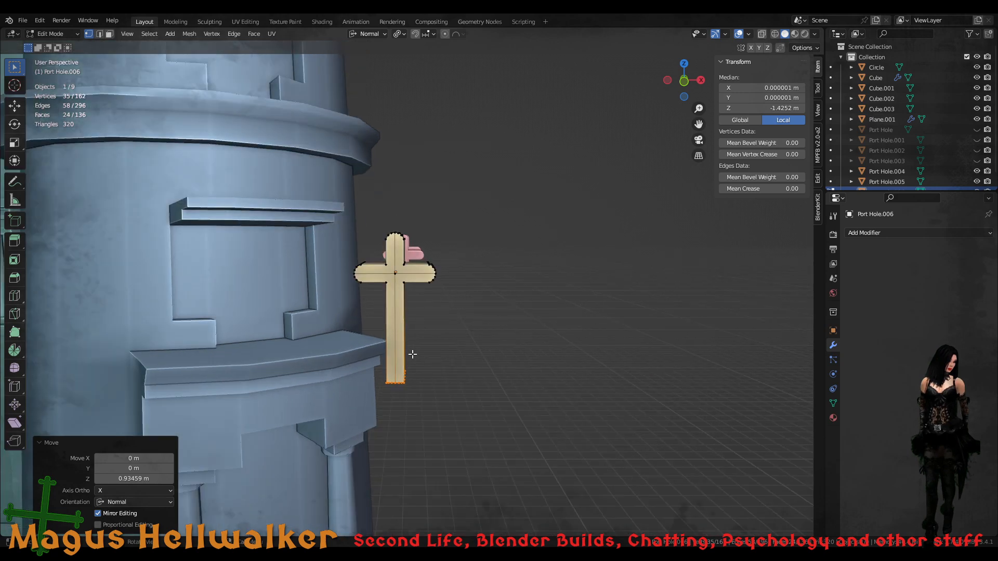
key(g)
key(z)
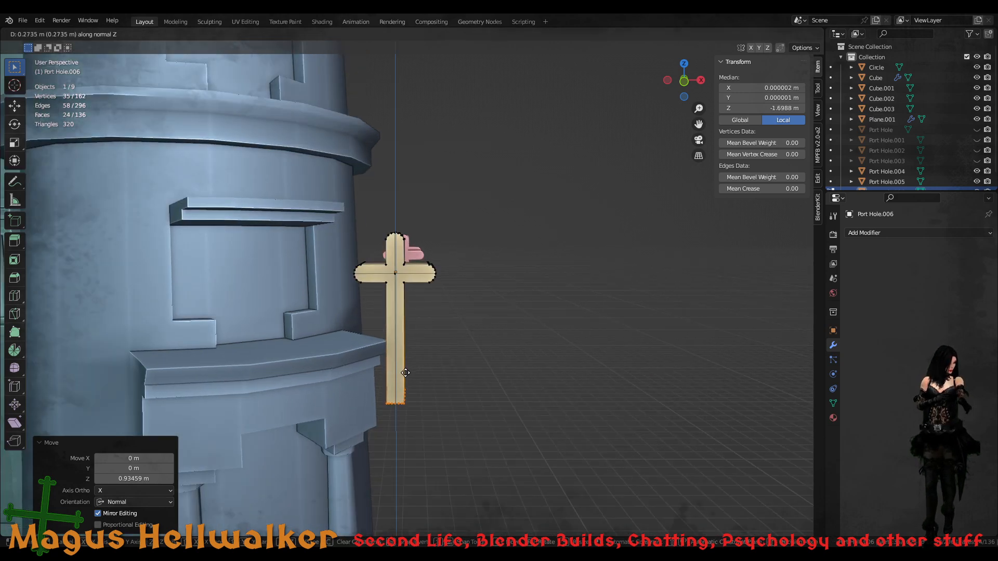
click(405, 374)
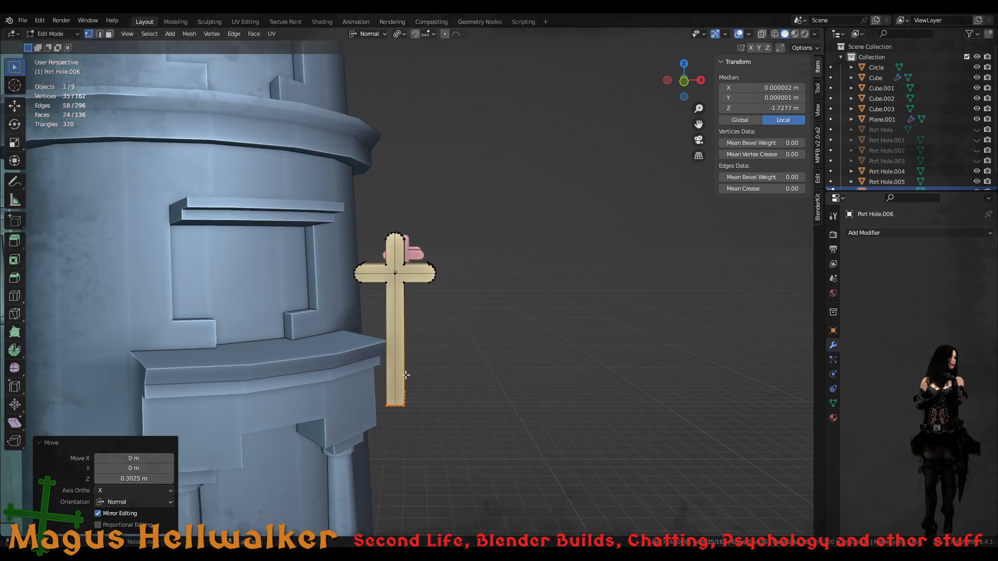
- Switch to edge selection and select the four edges running through the depth at the middle of one side arm's rounded end
scroll(414, 326, up, 5)
middle_drag(418, 320, 350, 351)
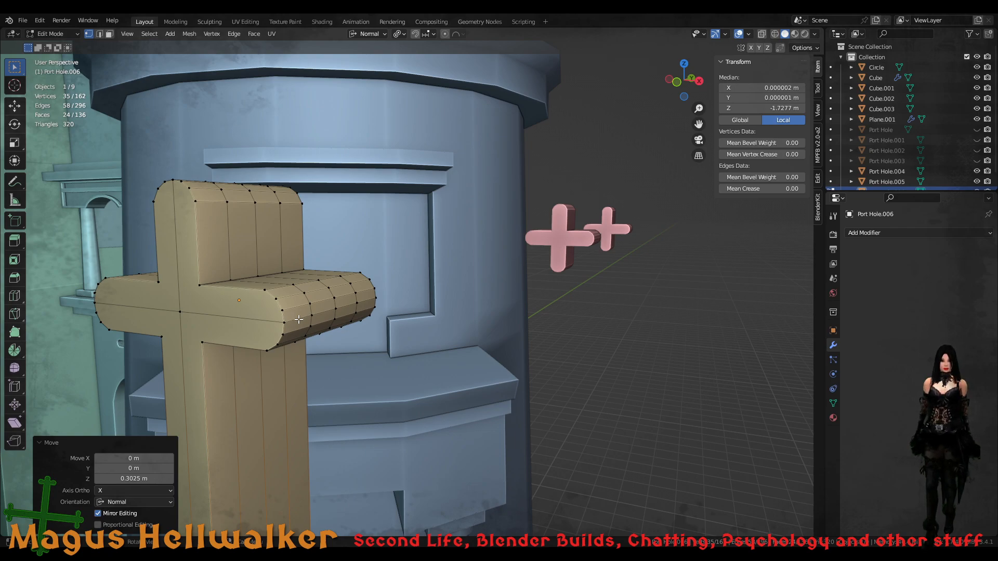
middle_drag(299, 319, 181, 338)
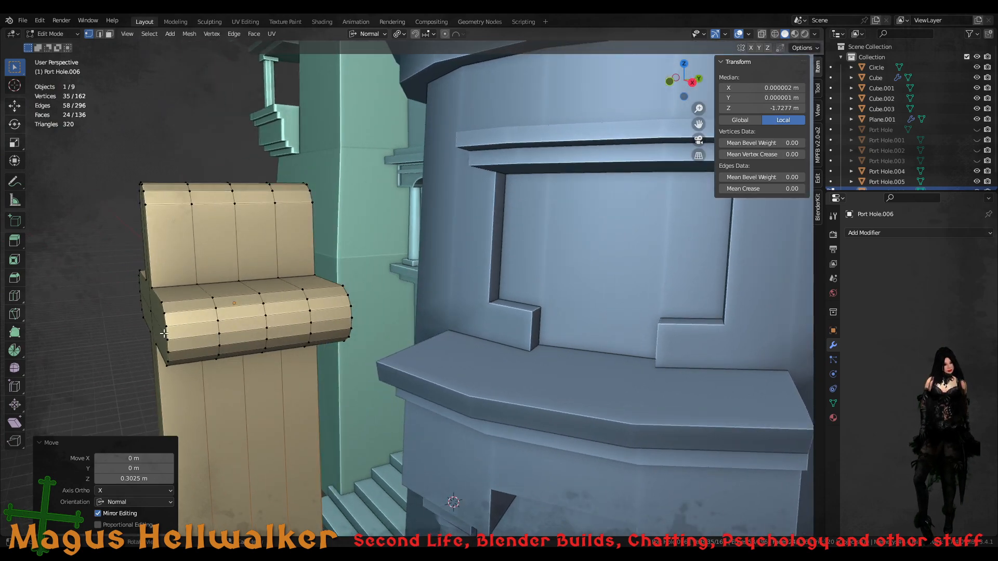
drag(163, 334, 356, 314)
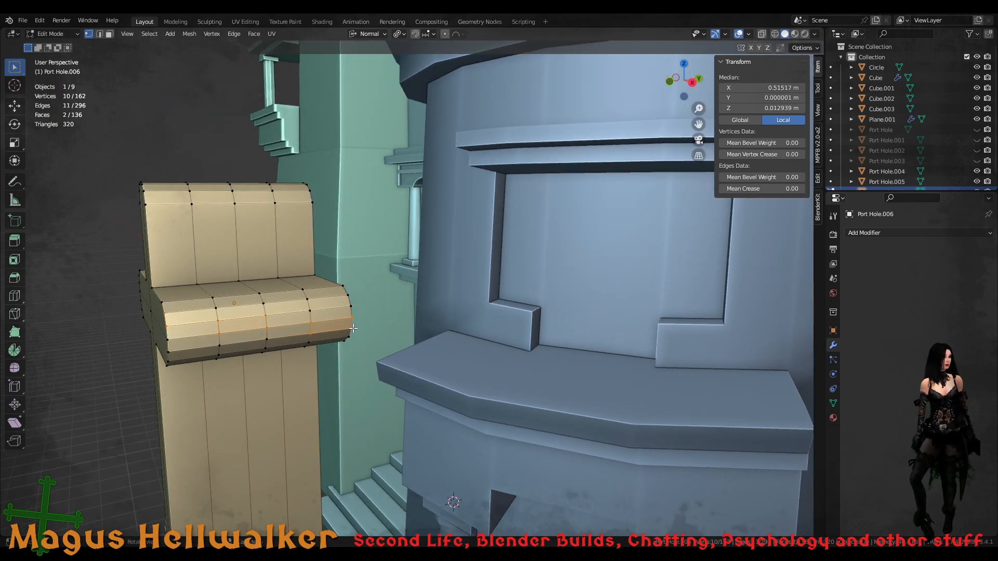
middle_drag(356, 314, 285, 328)
click(285, 327)
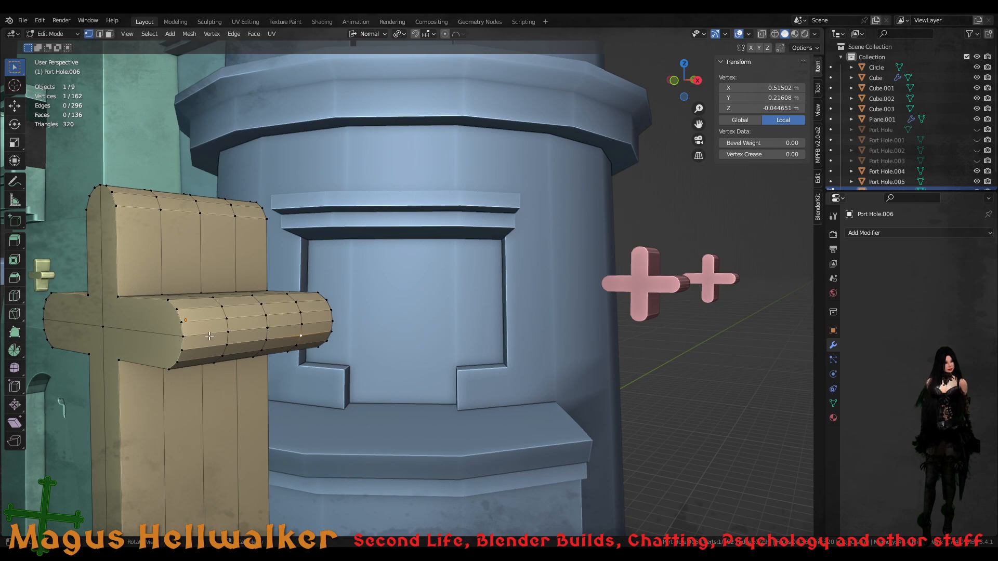
key(2)
click(209, 334)
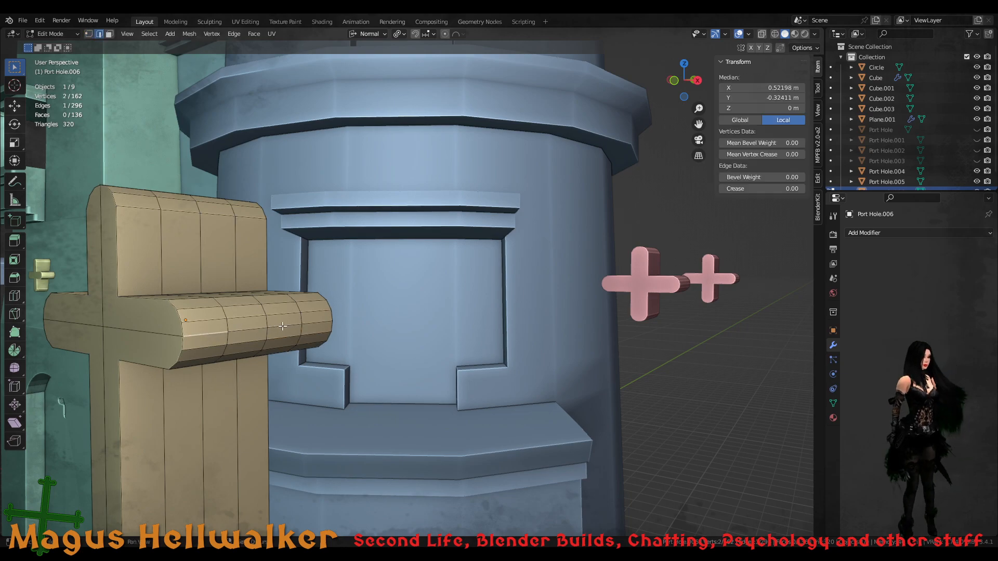
shift+click(305, 326)
shift+click(314, 322)
shift+click(256, 331)
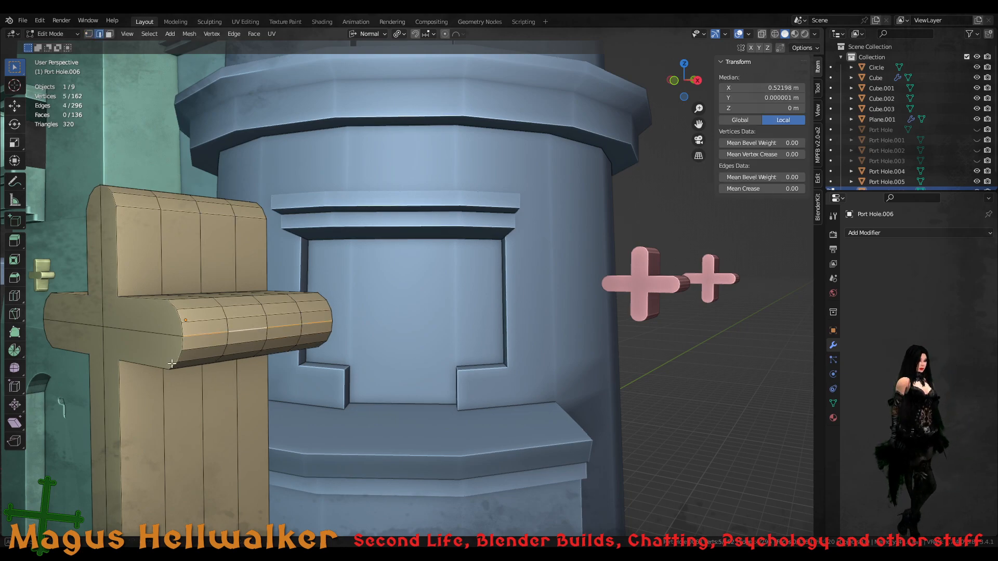
- Add the four matching depth edges on the opposite side arm's rounded end to the selection
middle_drag(172, 363, 352, 362)
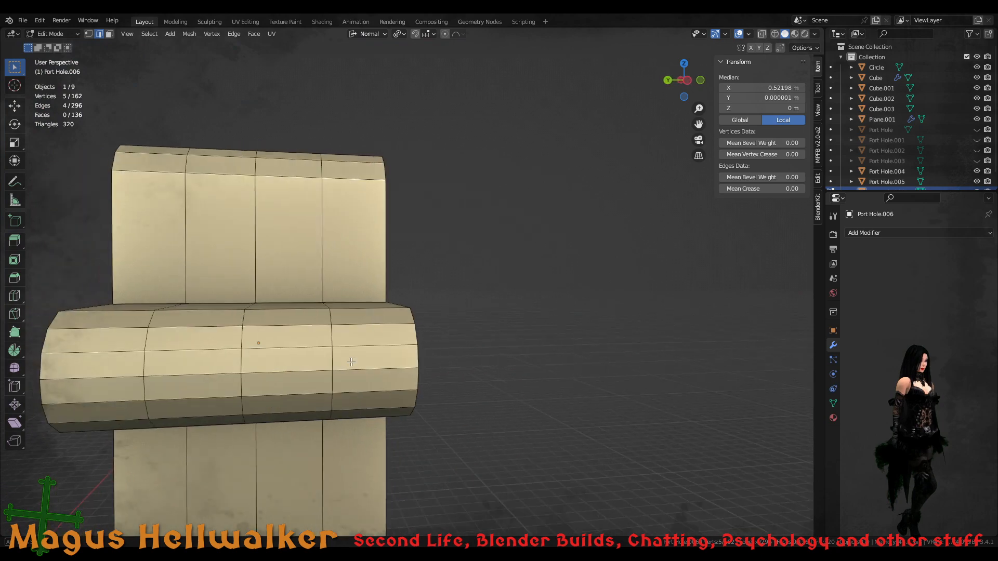
shift+click(112, 377)
shift+click(192, 374)
shift+click(270, 374)
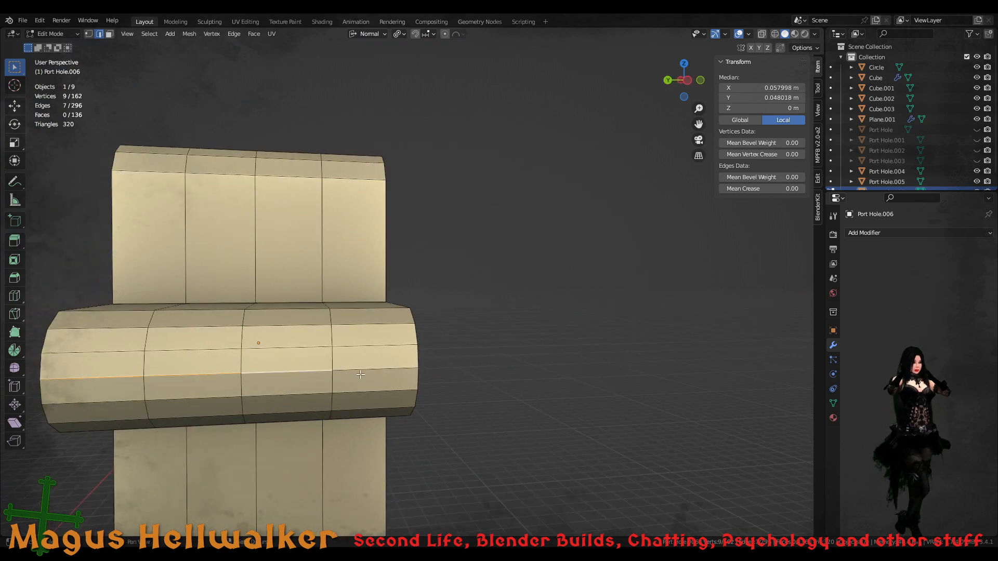
shift+click(360, 372)
- Try growing the edge selection across the side arms, and replace it with a single edge on one rounded end
middle_drag(430, 384, 305, 390)
key(ctrl+KP_Add)
key(ctrl+KP_Add)
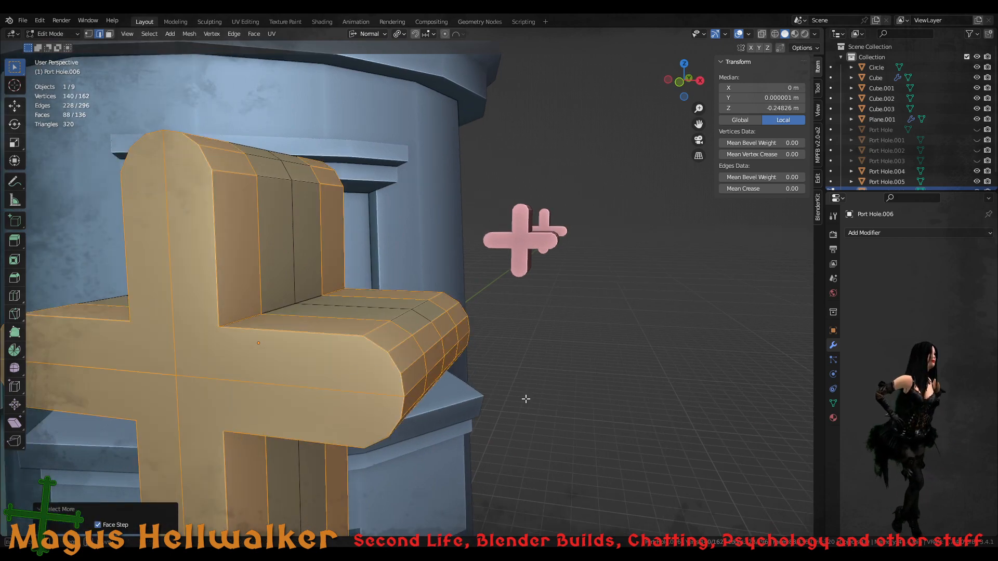
click(425, 379)
- Switch to face selection and select the outer faces all around one side arm, including its underside and upper side
middle_drag(439, 382, 481, 366)
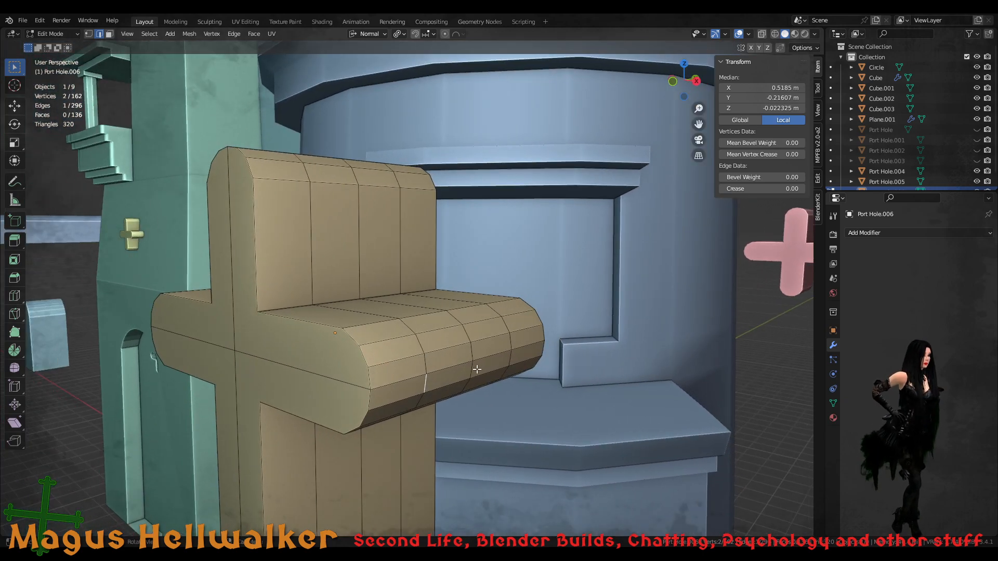
mouse_move(470, 366)
middle_down()
mouse_move(450, 371)
mouse_move(455, 398)
mouse_move(466, 384)
middle_up()
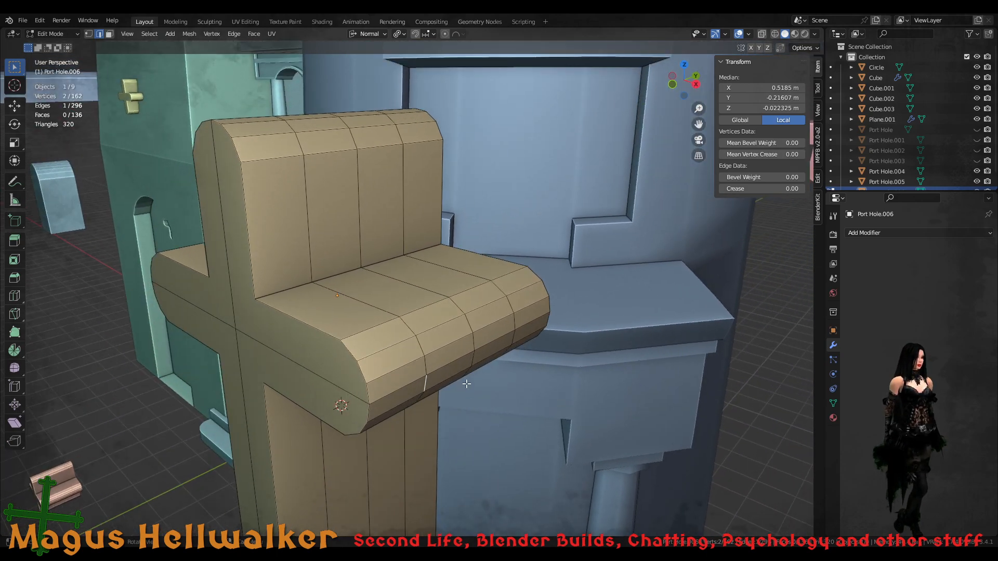
scroll(426, 390, down, 4)
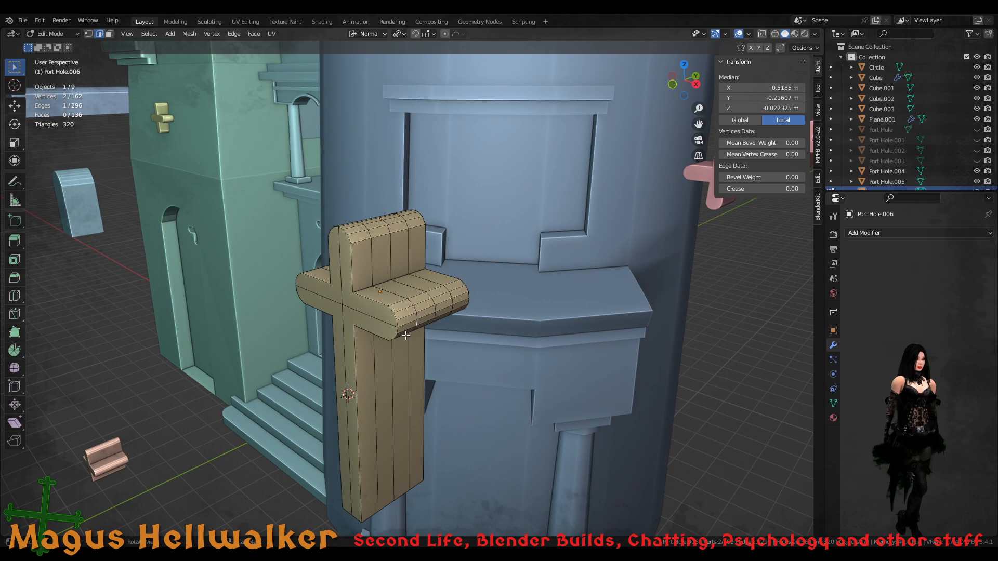
middle_drag(433, 317, 385, 320)
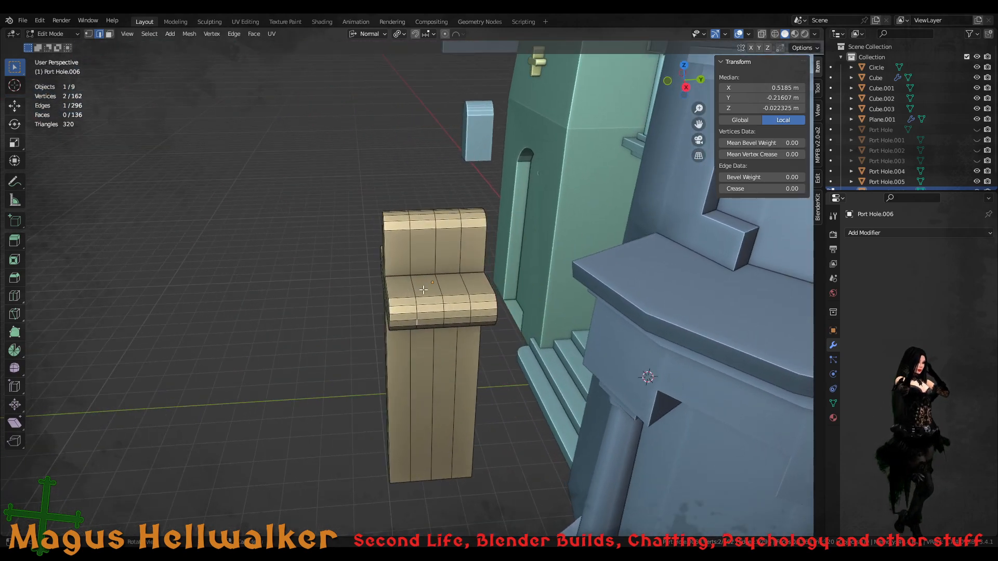
middle_drag(424, 290, 415, 298)
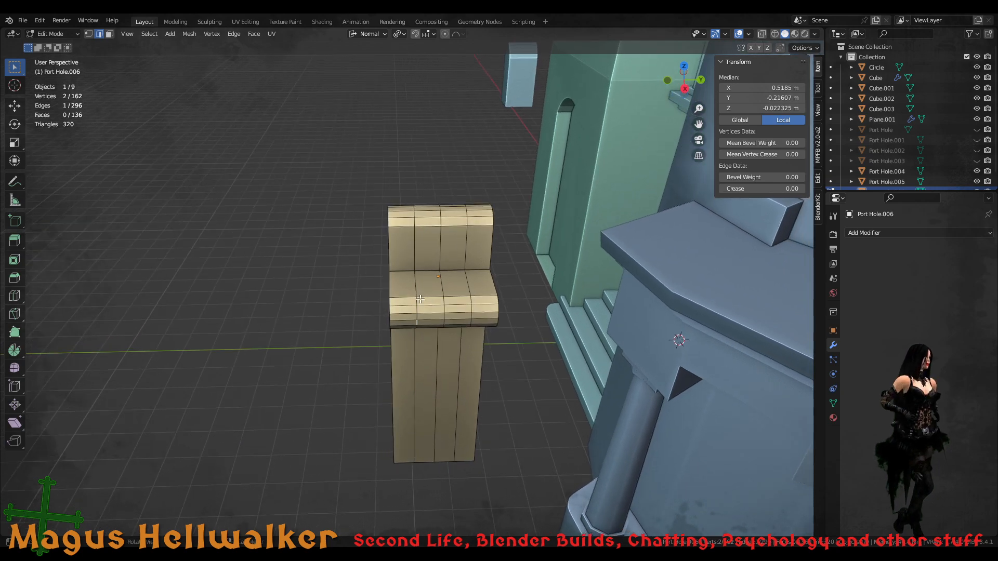
key(3)
drag(398, 283, 482, 325)
middle_drag(482, 325, 463, 254)
click(402, 306)
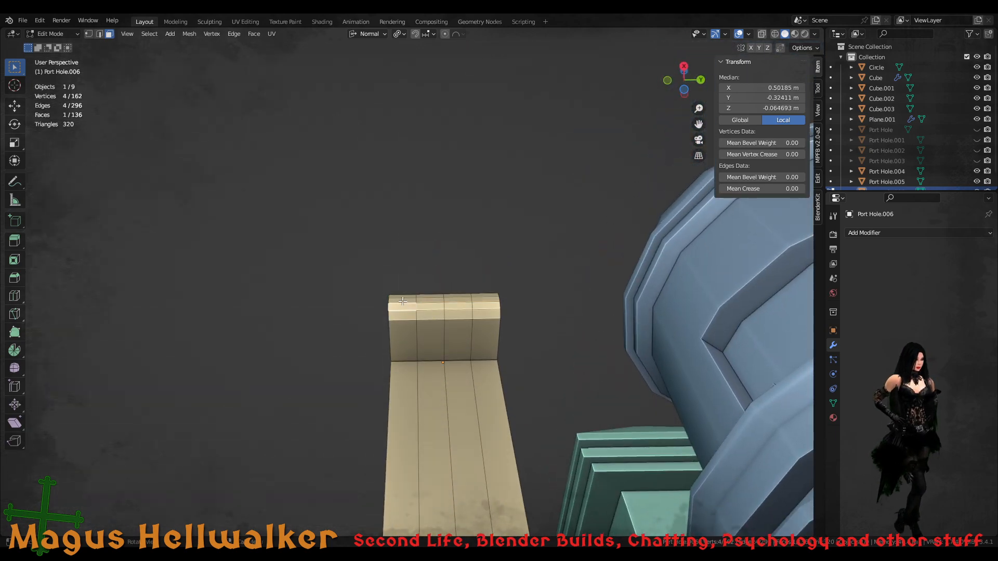
drag(402, 302, 491, 339)
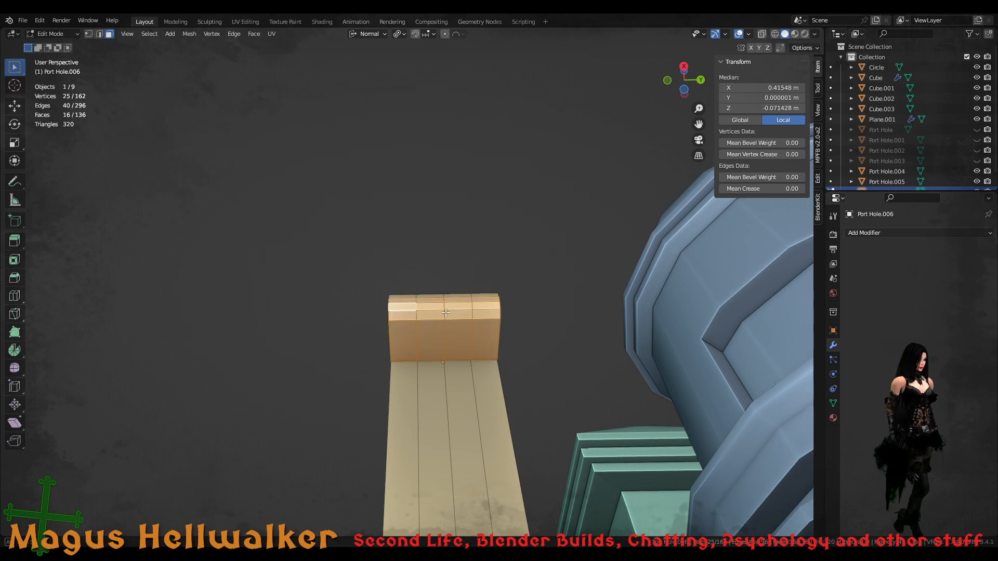
middle_drag(447, 319, 444, 363)
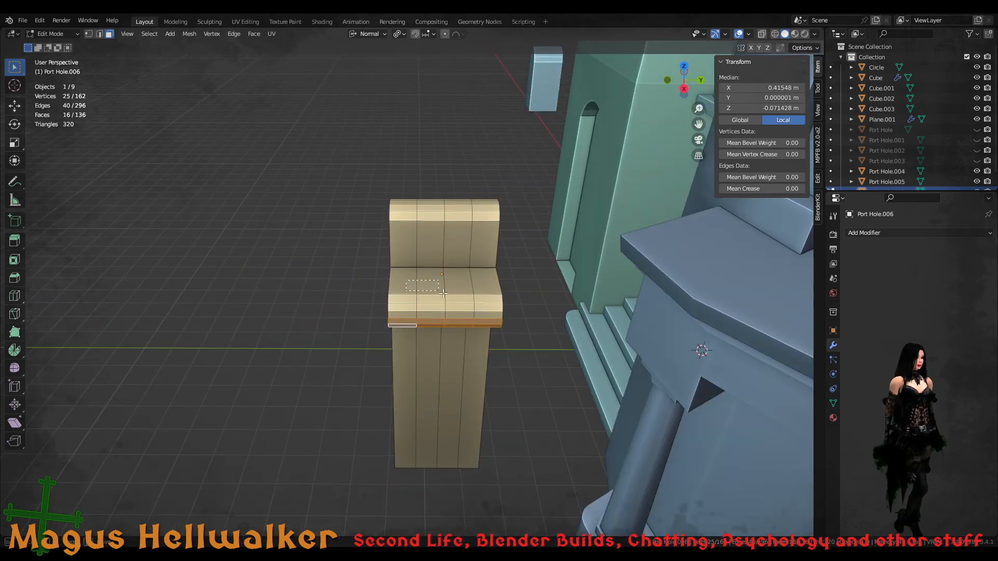
drag(405, 281, 496, 317)
middle_drag(427, 334, 494, 318)
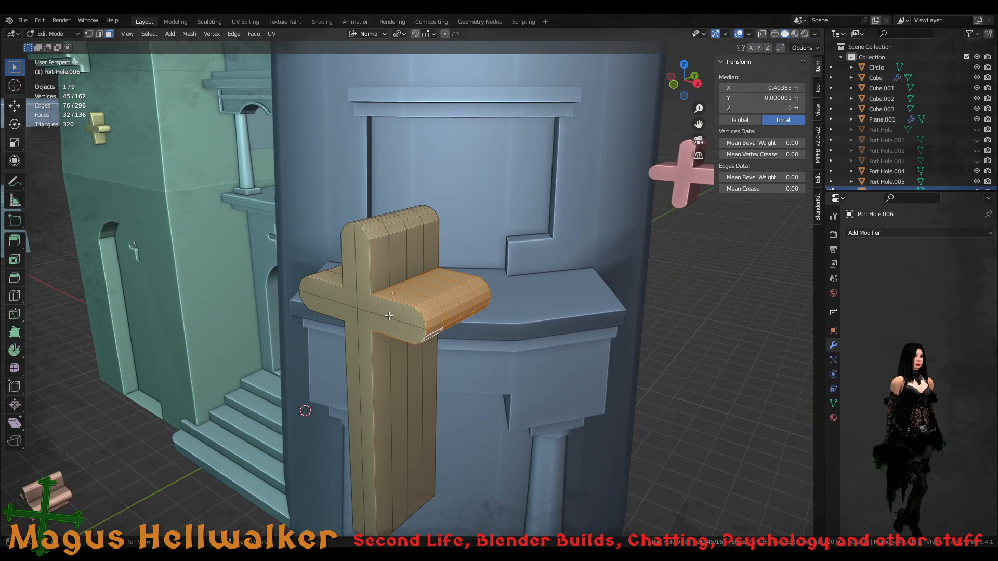
- Clear the face selection and examine the cross cutter's proportions against the round tower
middle_drag(376, 370, 436, 351)
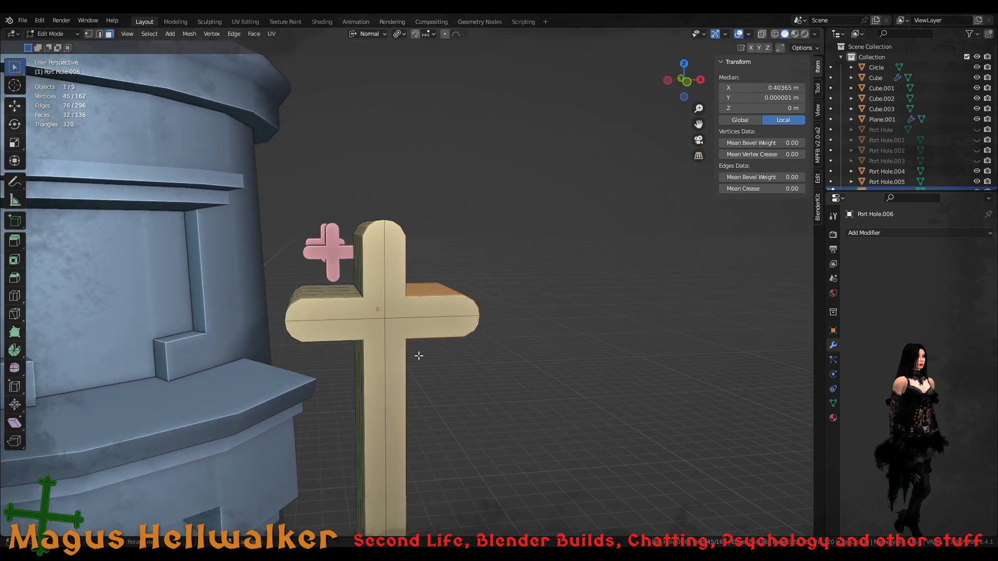
scroll(397, 419, down, 8)
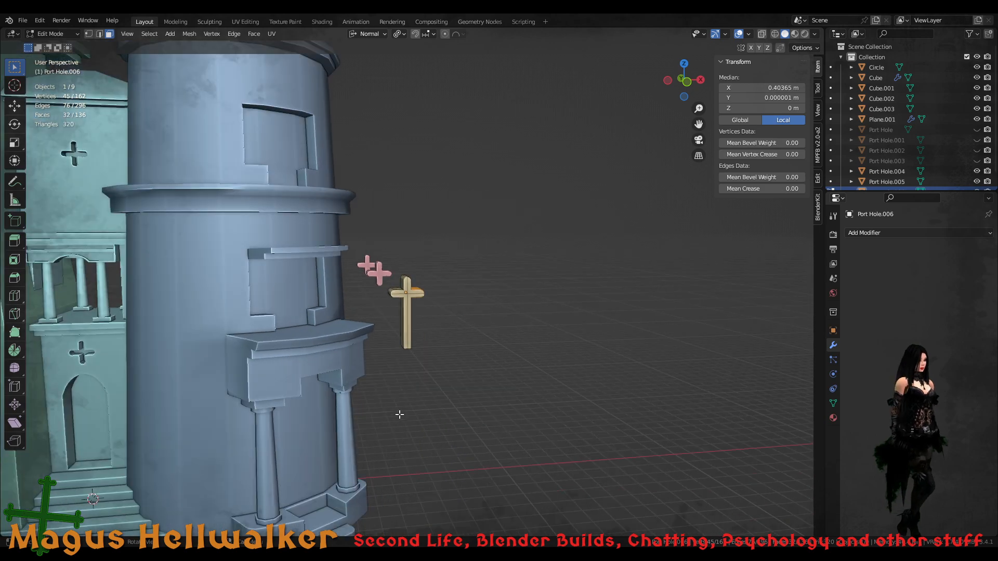
scroll(397, 416, up, 6)
click(508, 320)
middle_drag(479, 352, 448, 359)
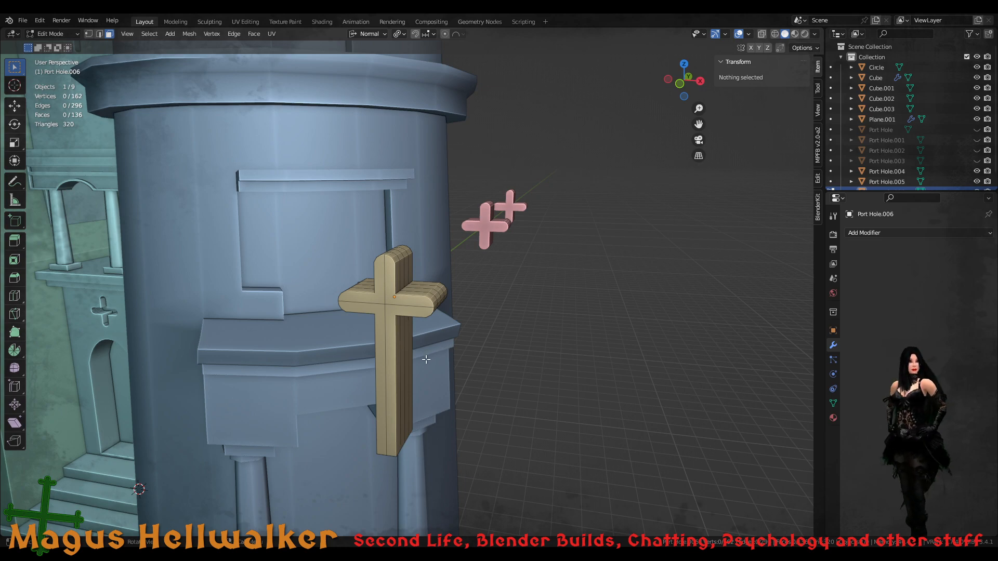
scroll(423, 361, down, 5)
scroll(416, 372, up, 6)
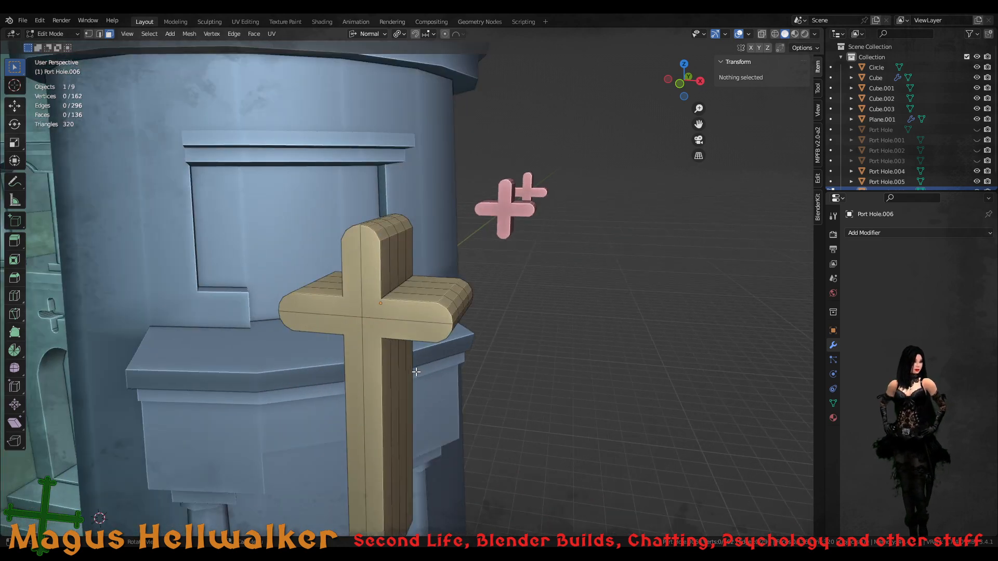
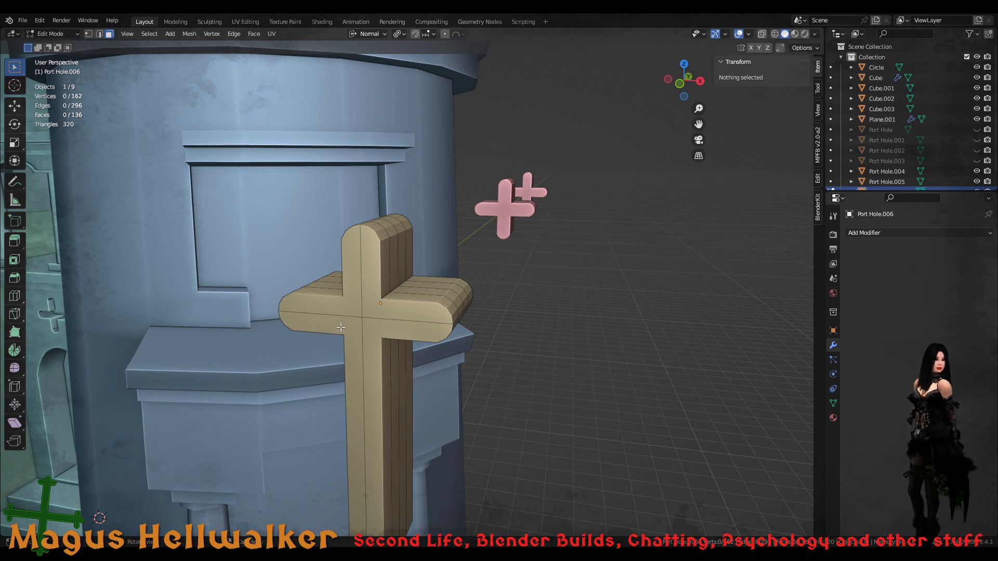
scroll(341, 327, down, 5)
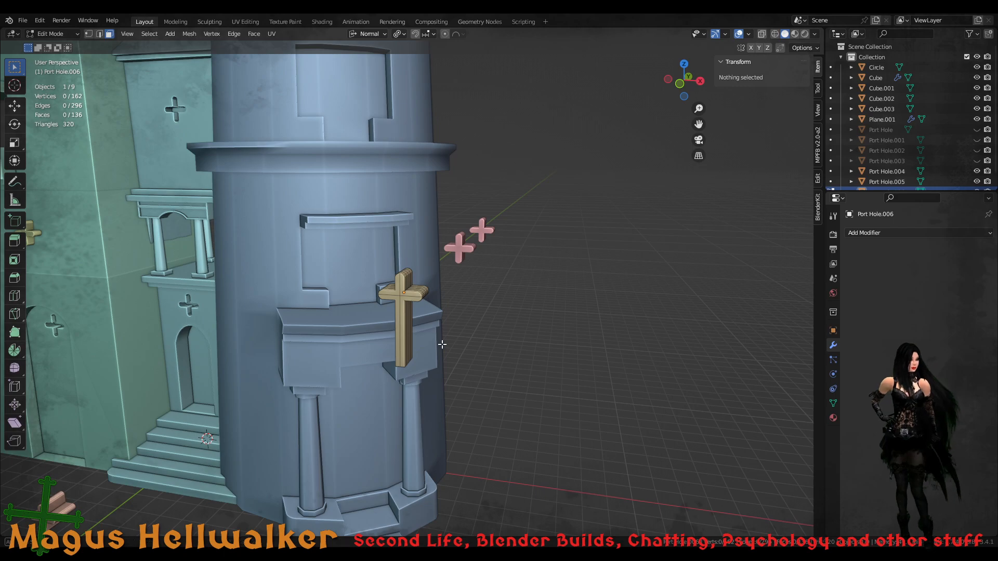
middle_drag(442, 344, 429, 372)
scroll(405, 355, up, 5)
- Duplicate the entire cross mesh within the same object and move the copy about 0.52 m down along its normal Z axis
key(Tab)
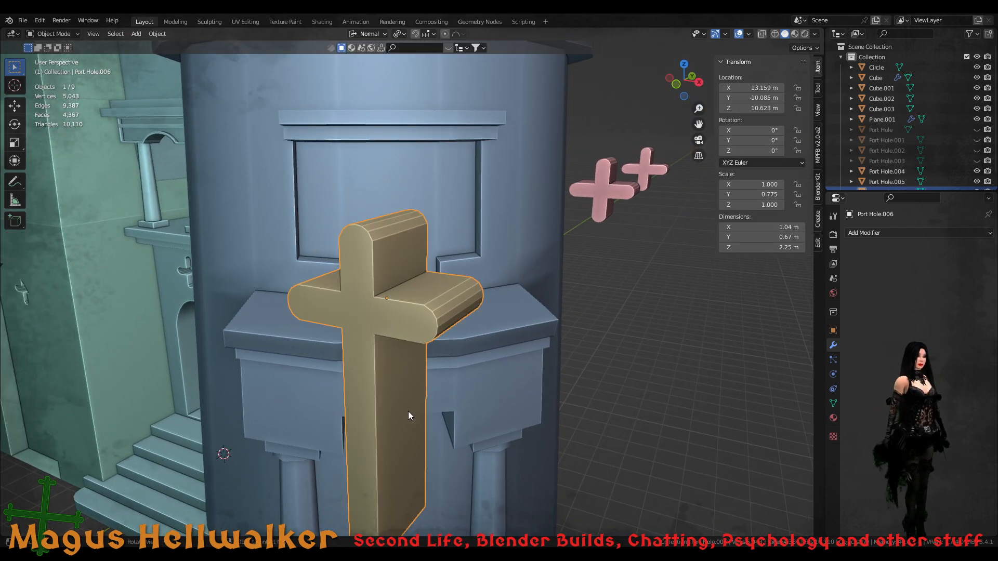
key(Tab)
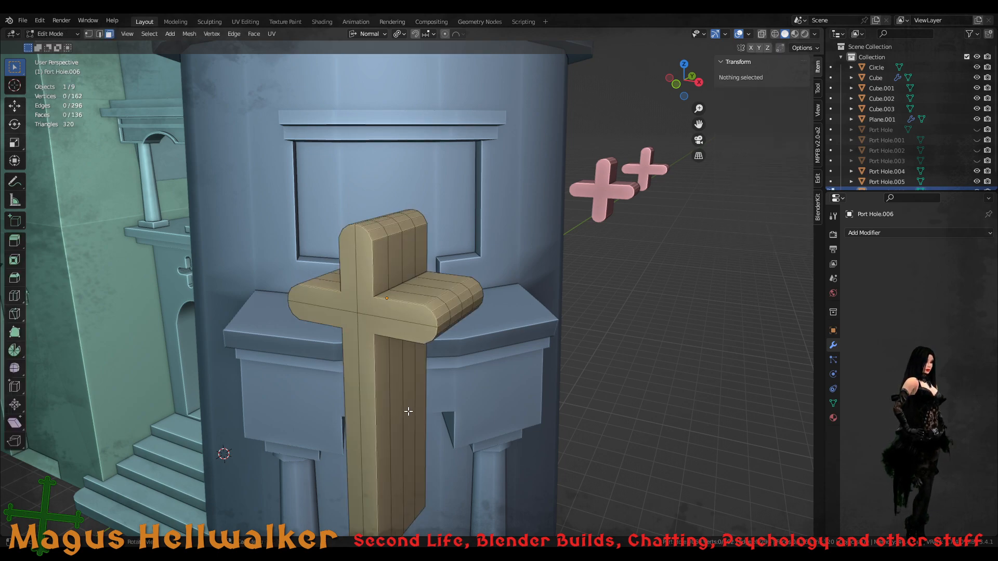
key(a)
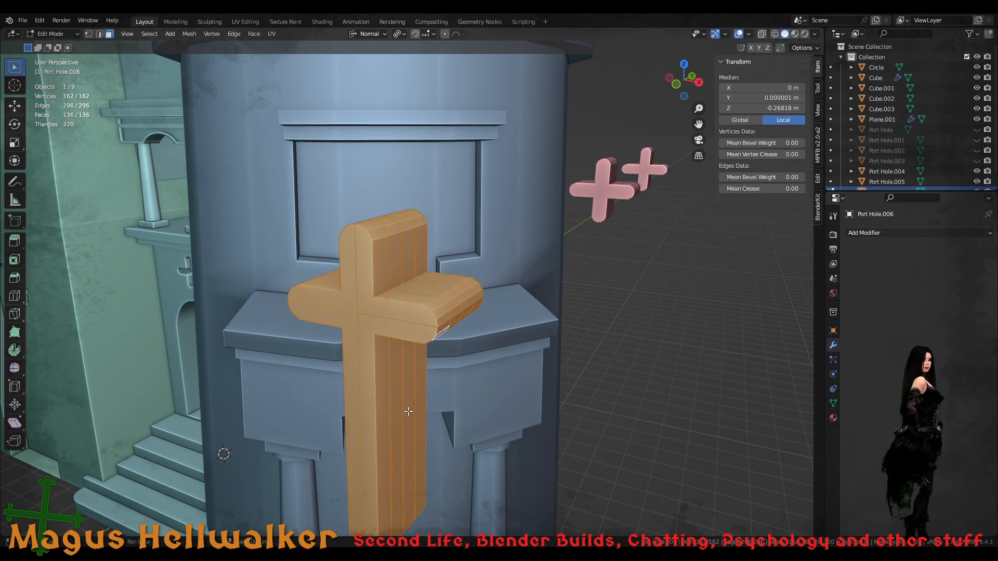
key(shift+d)
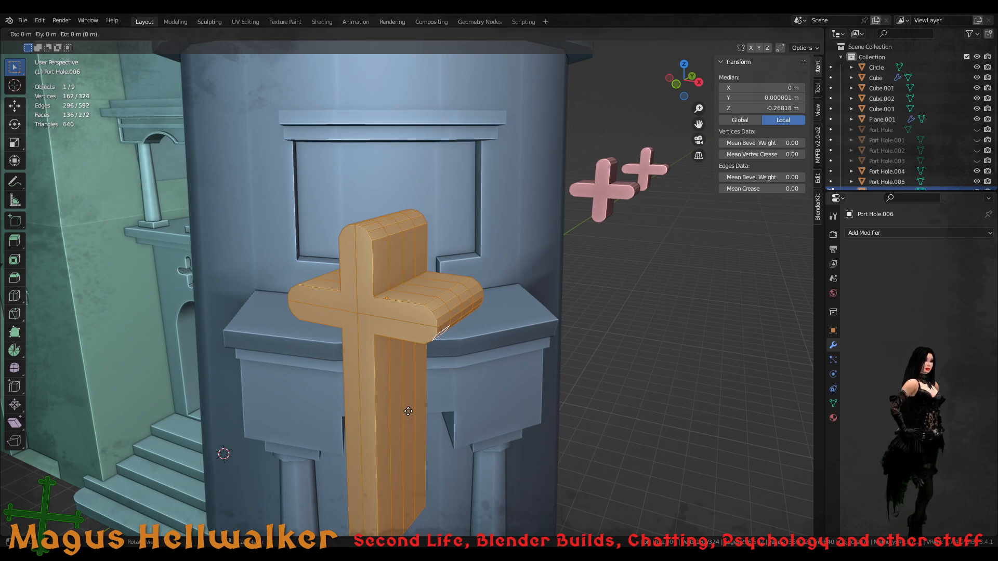
key(z)
key(z)
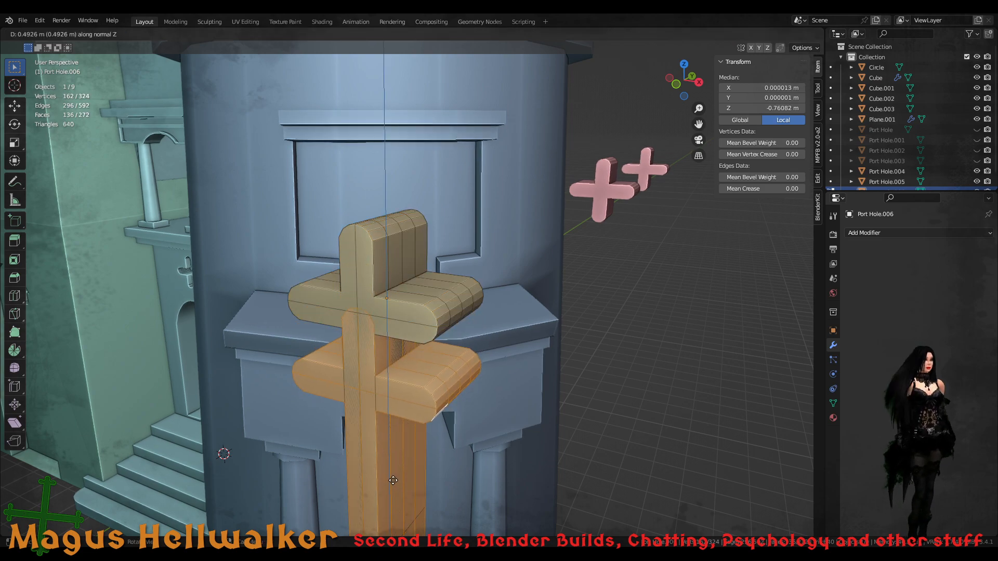
click(392, 483)
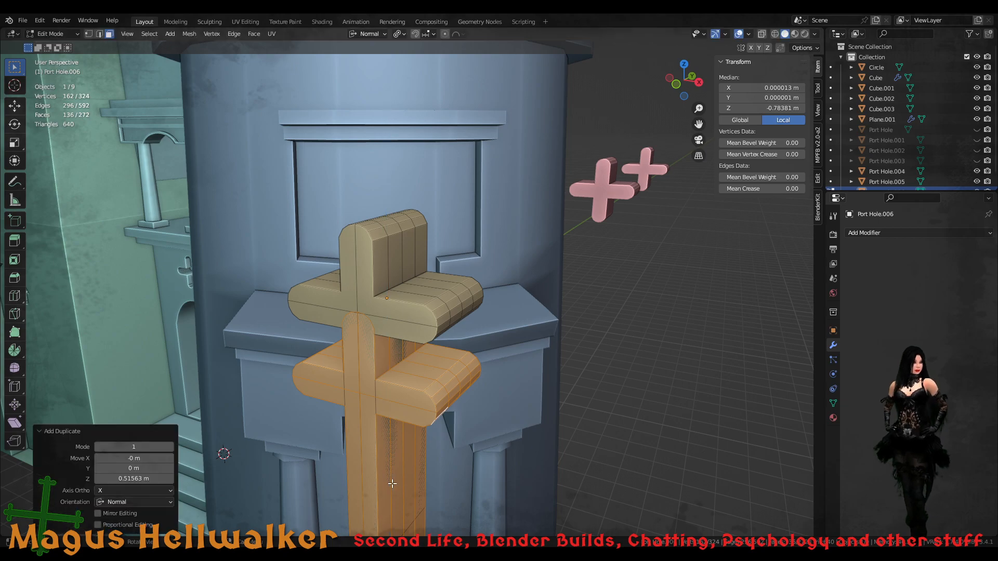
- Select the vertices of the duplicate cross's lower end and move them about 1.25 m up the stem along normal Z
middle_drag(392, 483, 393, 443)
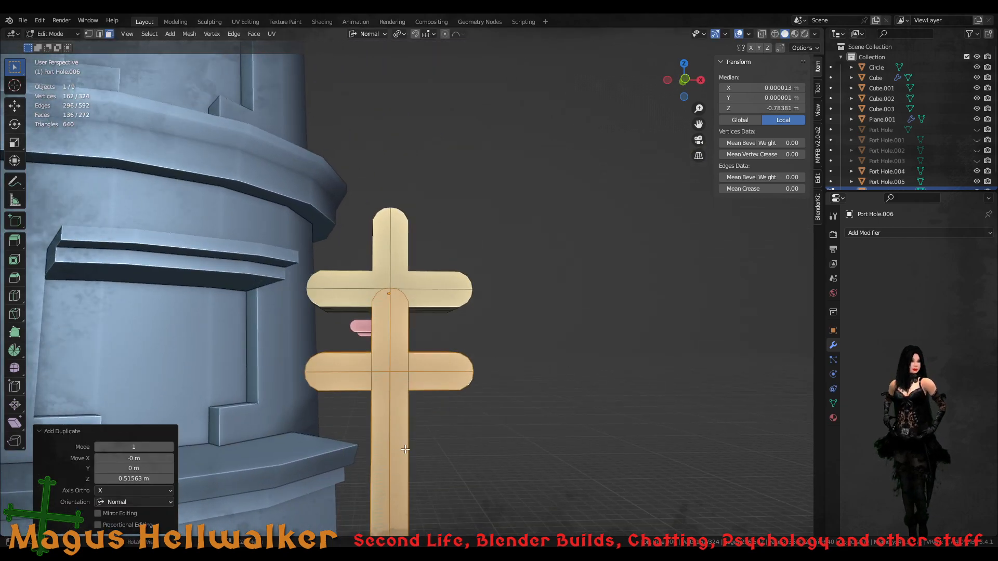
scroll(405, 449, up, 5)
scroll(404, 453, down, 8)
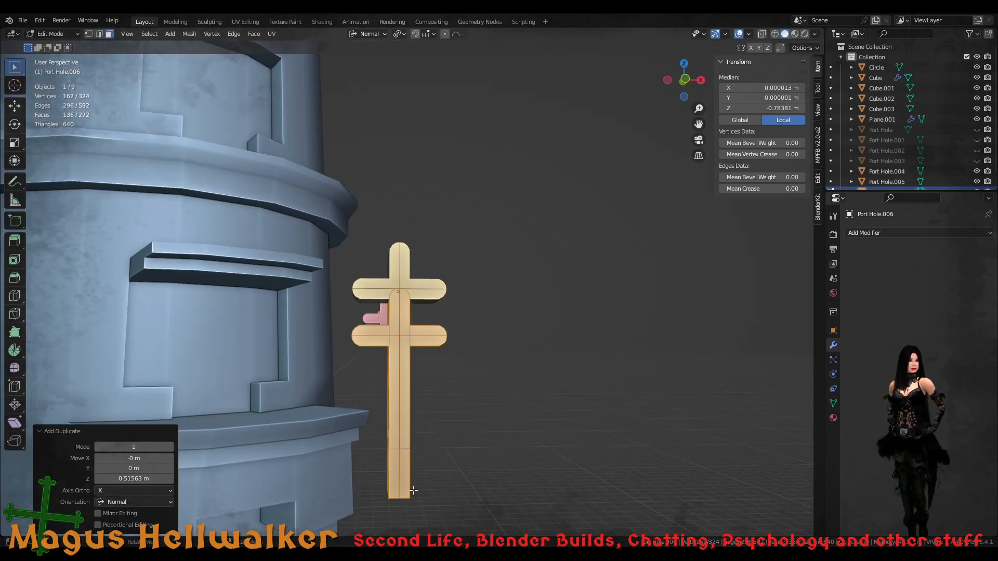
middle_drag(413, 490, 405, 450)
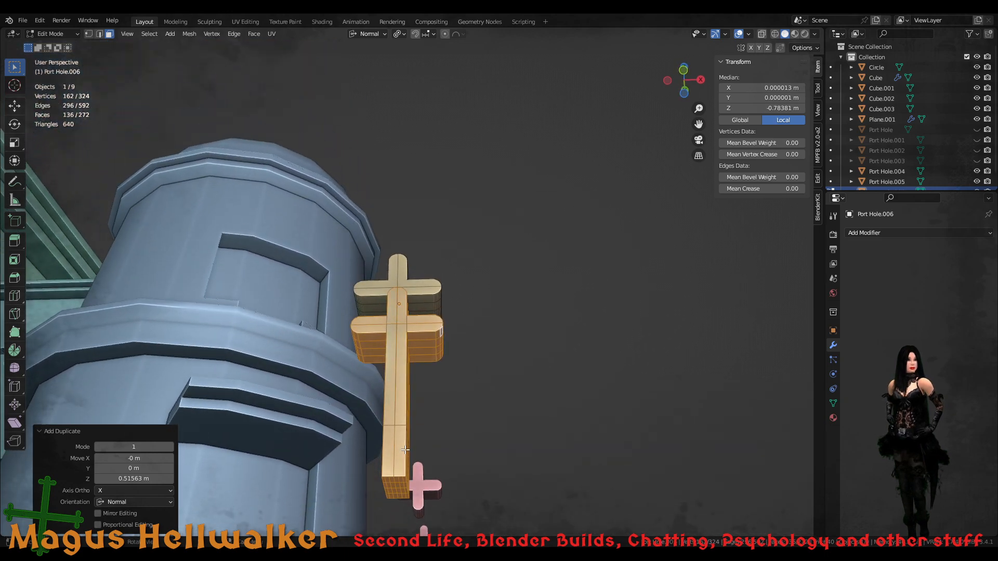
scroll(404, 470, down, 1)
scroll(404, 474, up, 2)
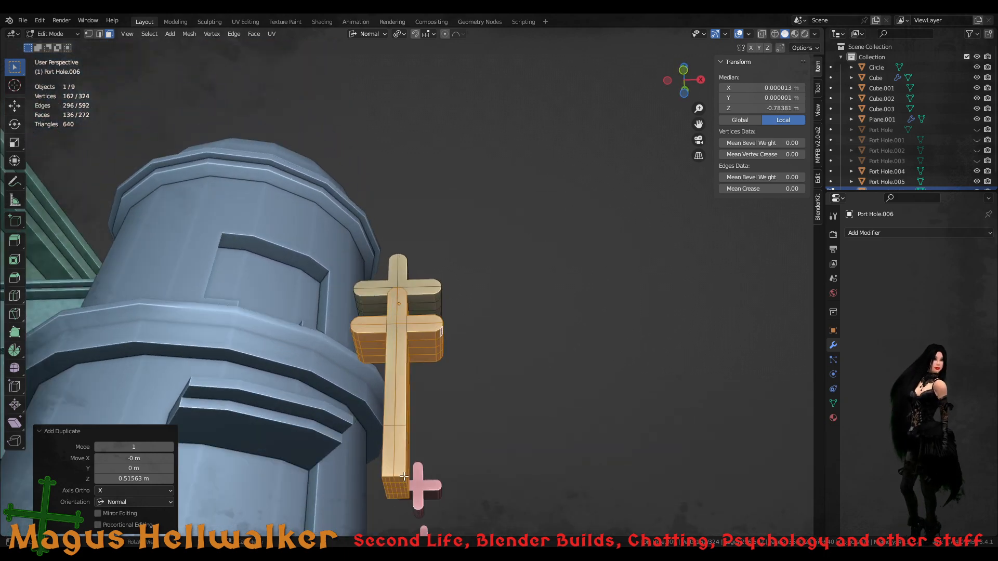
shift+middle_drag(404, 476, 406, 401)
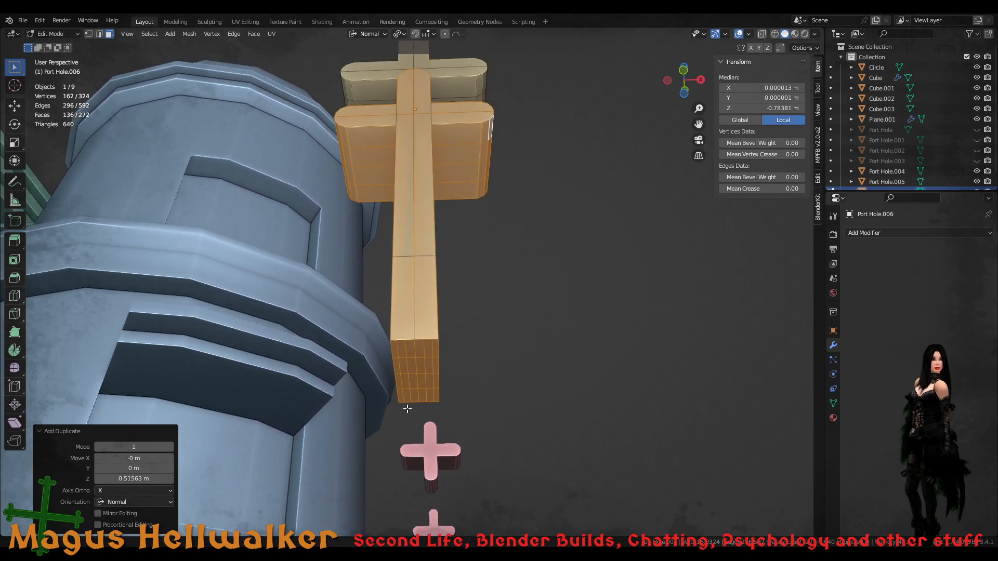
key(1)
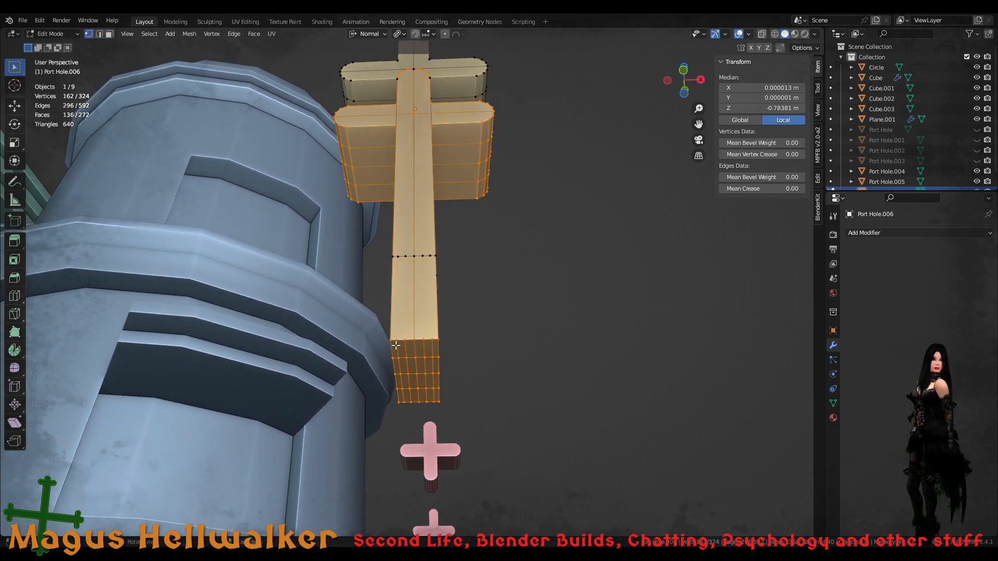
drag(382, 332, 469, 420)
scroll(434, 387, down, 2)
middle_drag(413, 315, 413, 359)
key(g)
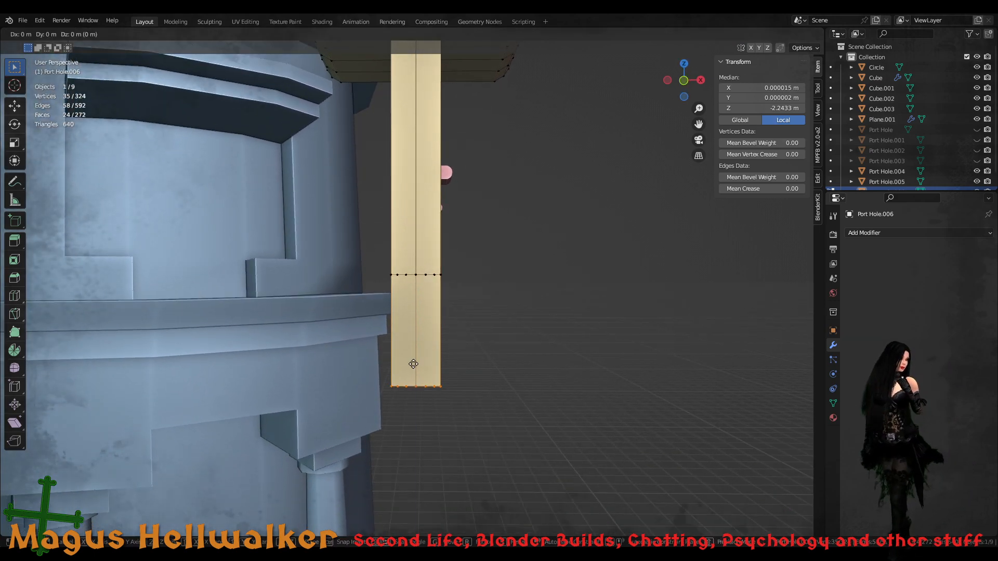
key(z)
key(z)
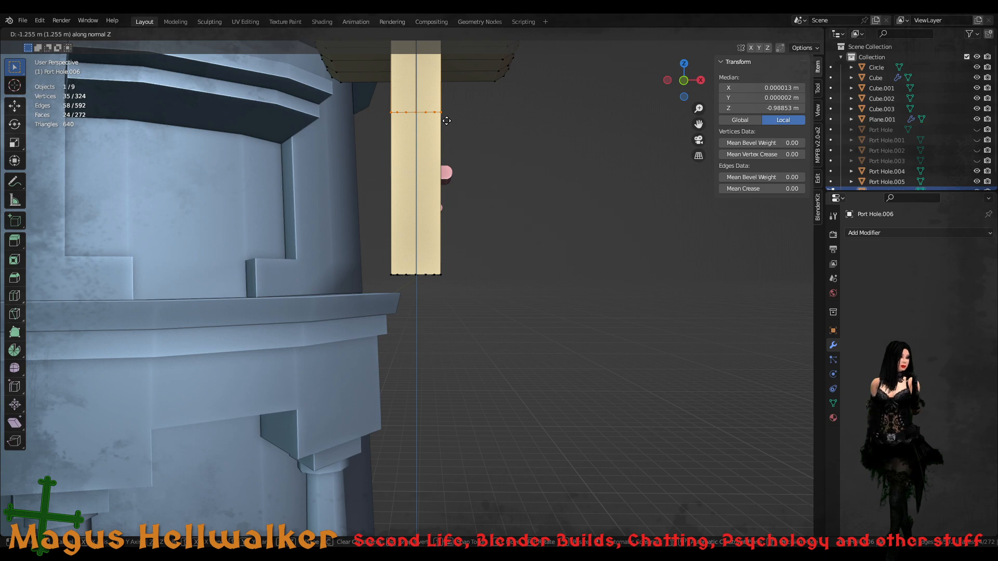
click(447, 121)
- Delete the selected end faces of the shortened duplicate inside the stem, just below the second pair of arms
scroll(445, 130, down, 6)
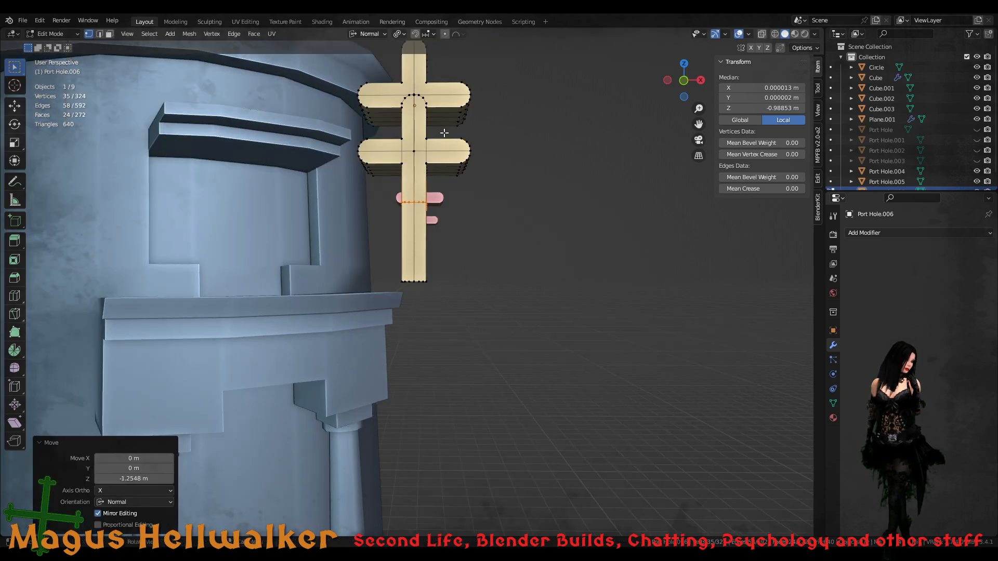
scroll(423, 191, up, 2)
shift+middle_drag(431, 116, 428, 162)
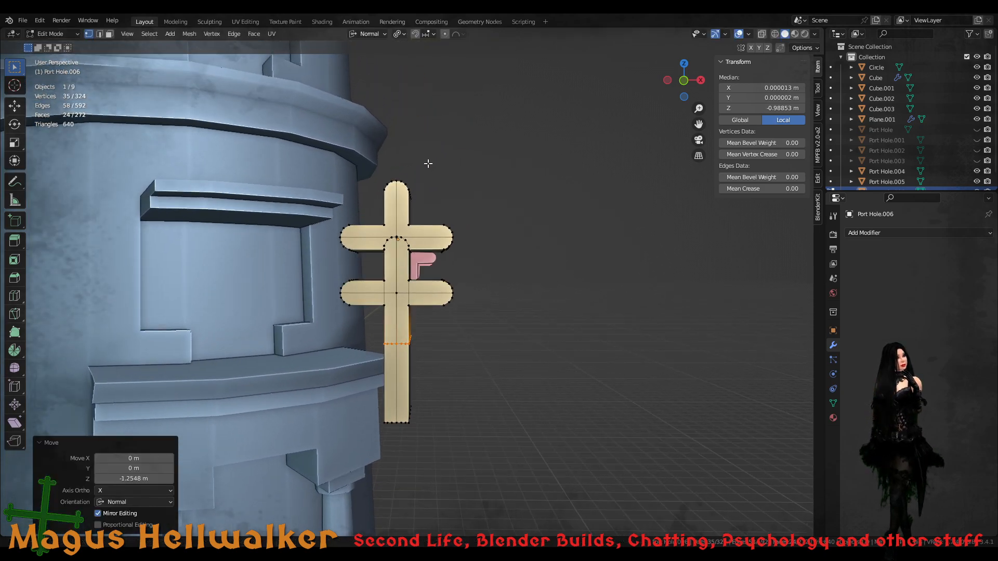
key(x)
click(428, 290)
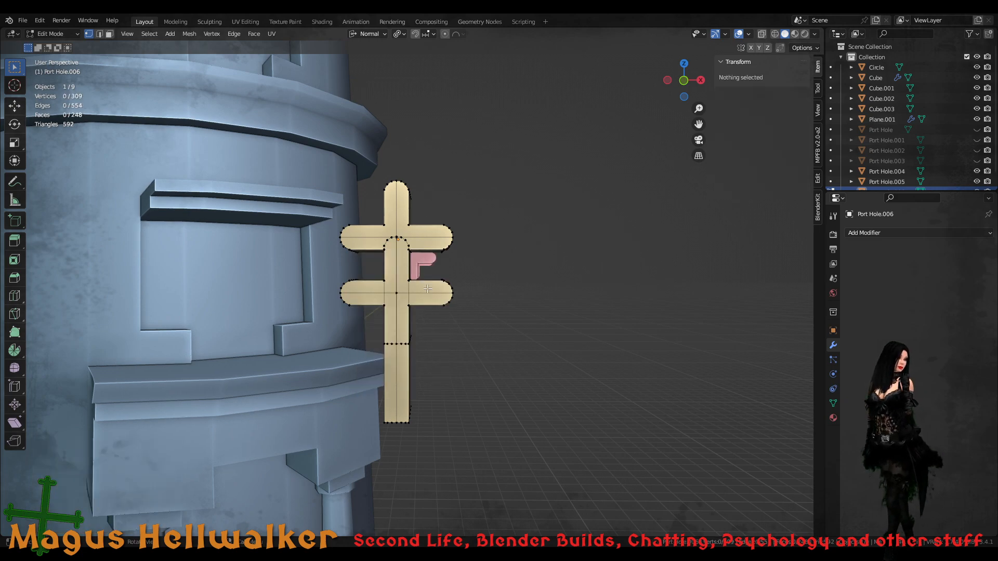
- Select the vertices of the duplicate's rounded upper end on both the front and the back of the cutter
middle_drag(427, 290, 401, 279)
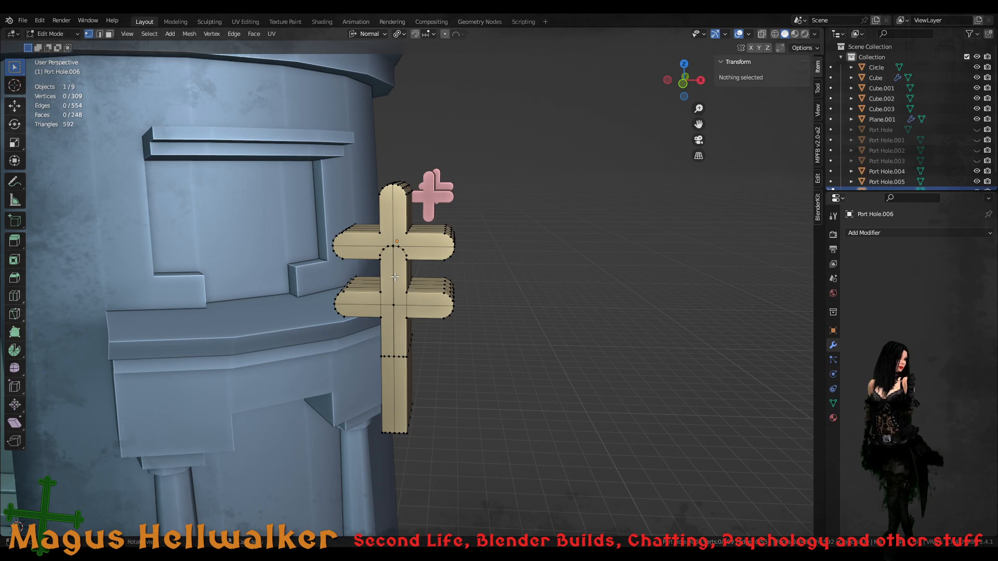
scroll(391, 275, up, 4)
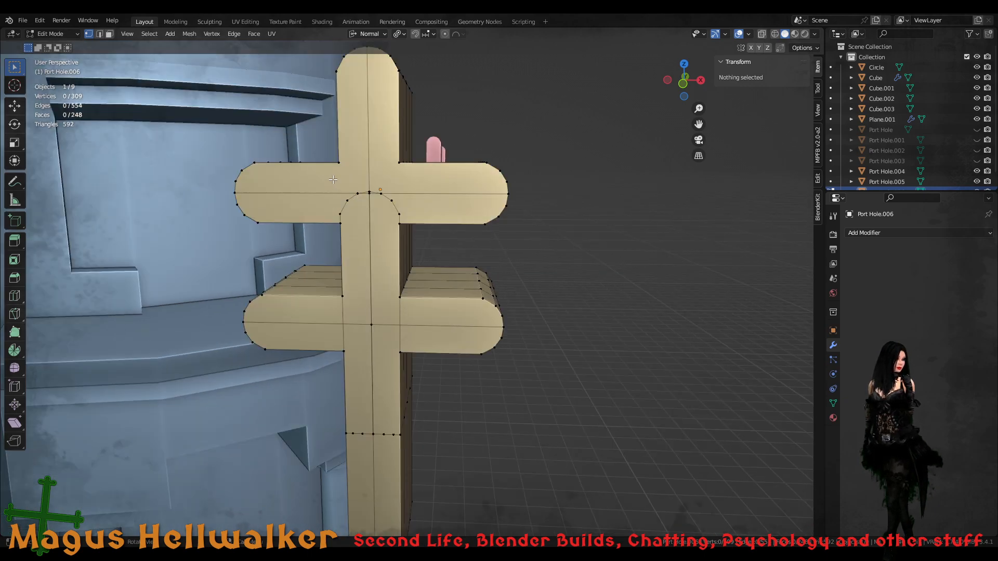
drag(332, 179, 423, 238)
middle_drag(420, 251, 194, 249)
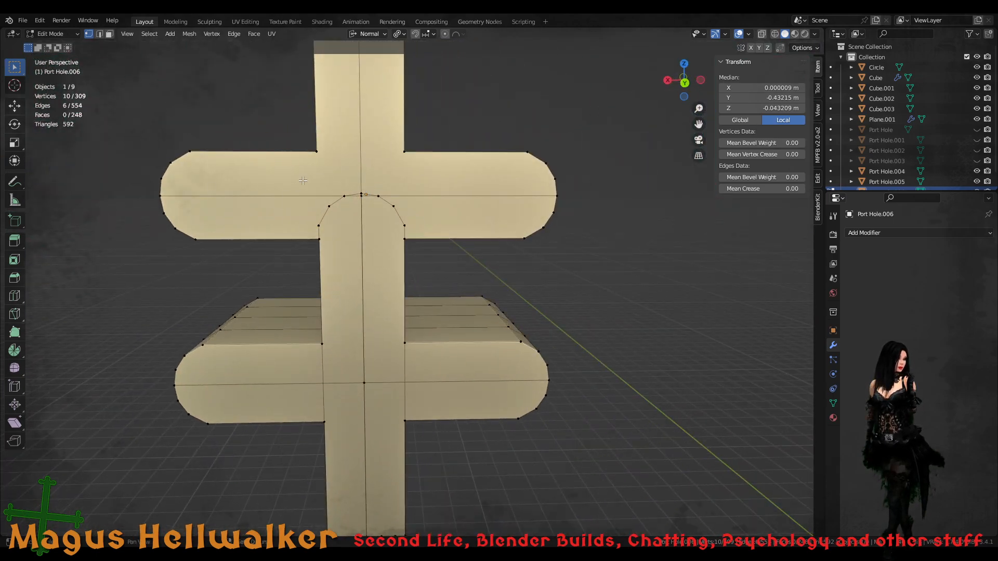
shift+drag(303, 180, 430, 250)
middle_drag(298, 290, 278, 250)
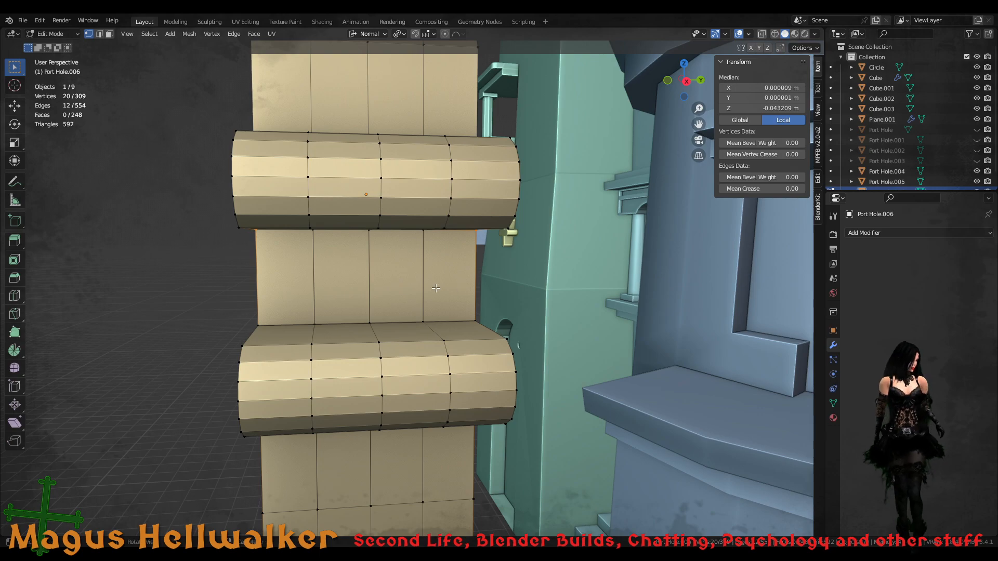
- Switch to face selection, select the stem's side faces between and below the arms on both sides, and delete those faces
key(3)
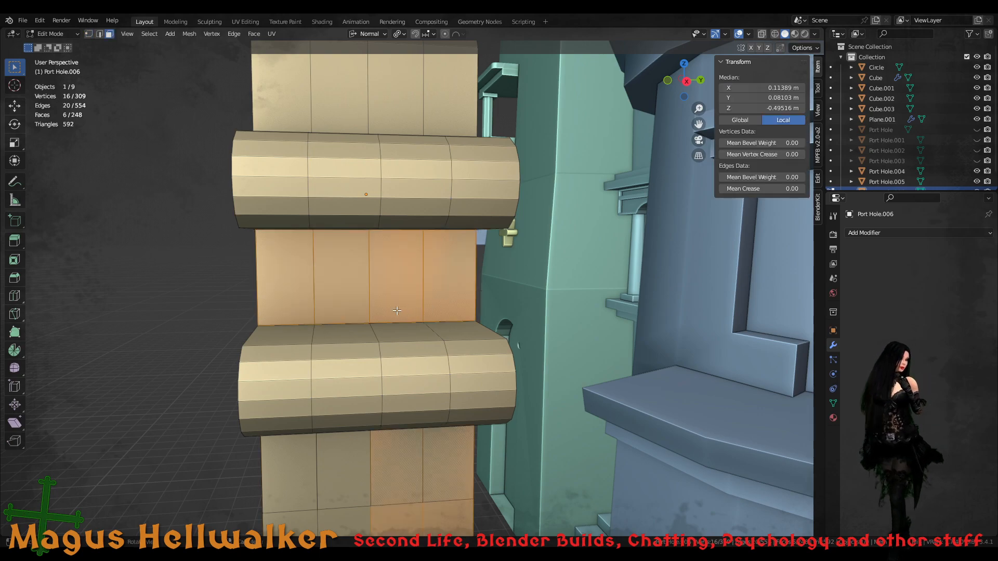
middle_drag(397, 310, 321, 272)
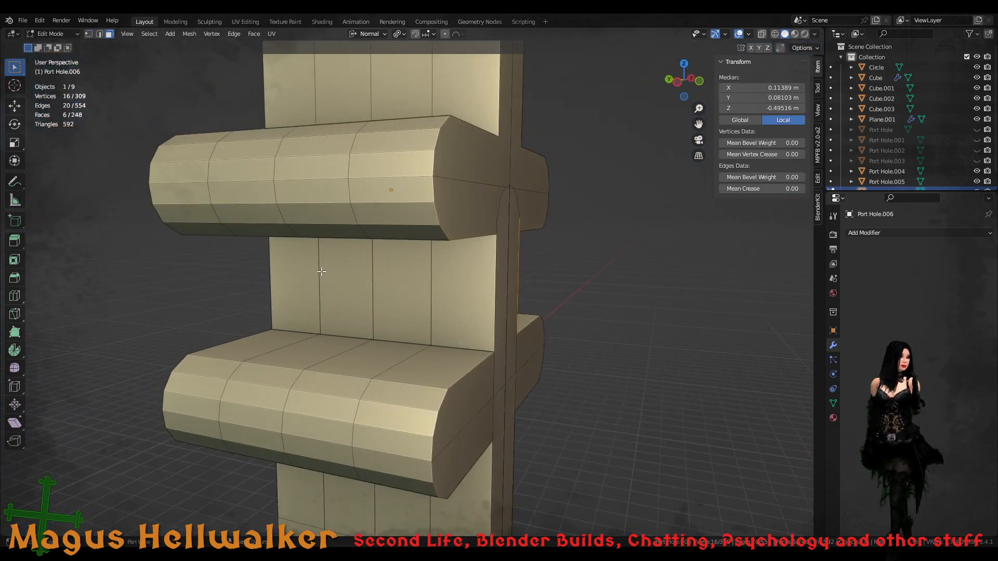
shift+drag(291, 264, 464, 304)
middle_drag(479, 313, 475, 316)
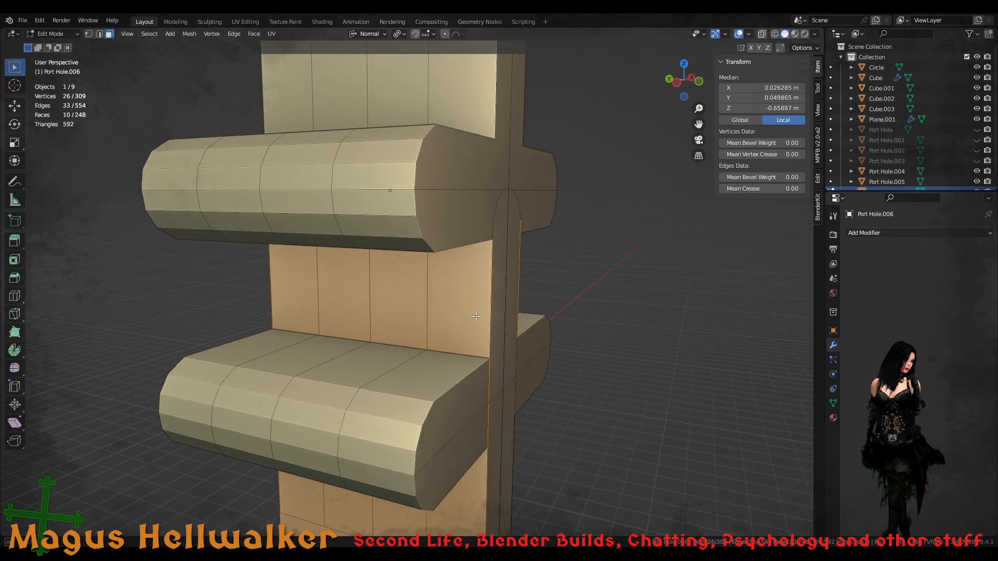
scroll(475, 315, down, 5)
scroll(431, 391, down, 2)
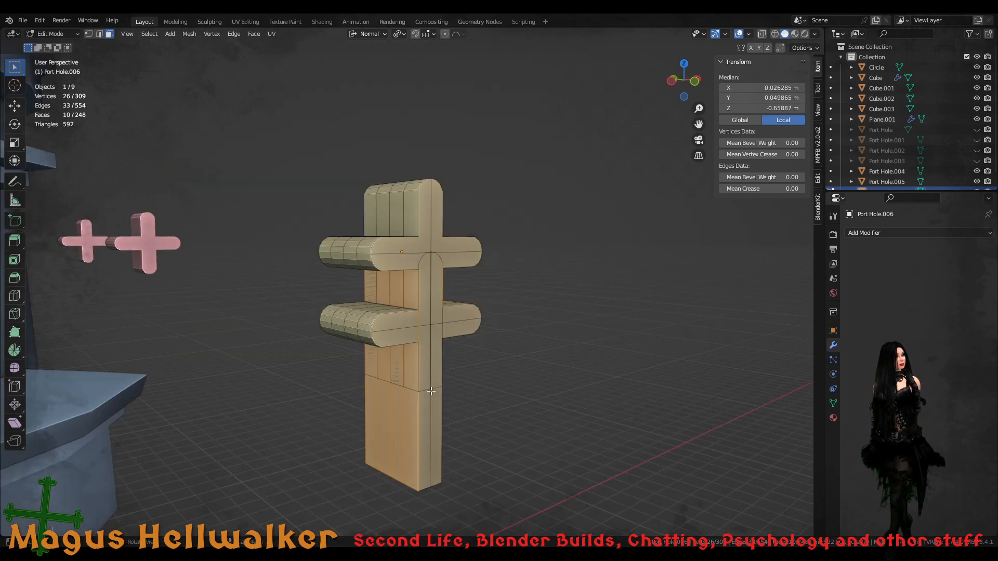
scroll(431, 391, up, 4)
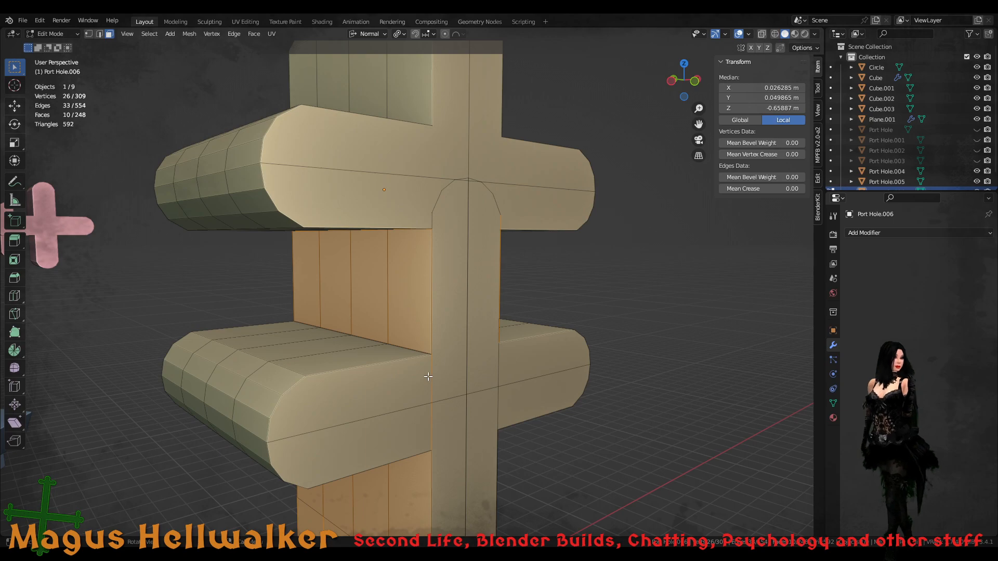
scroll(428, 376, down, 4)
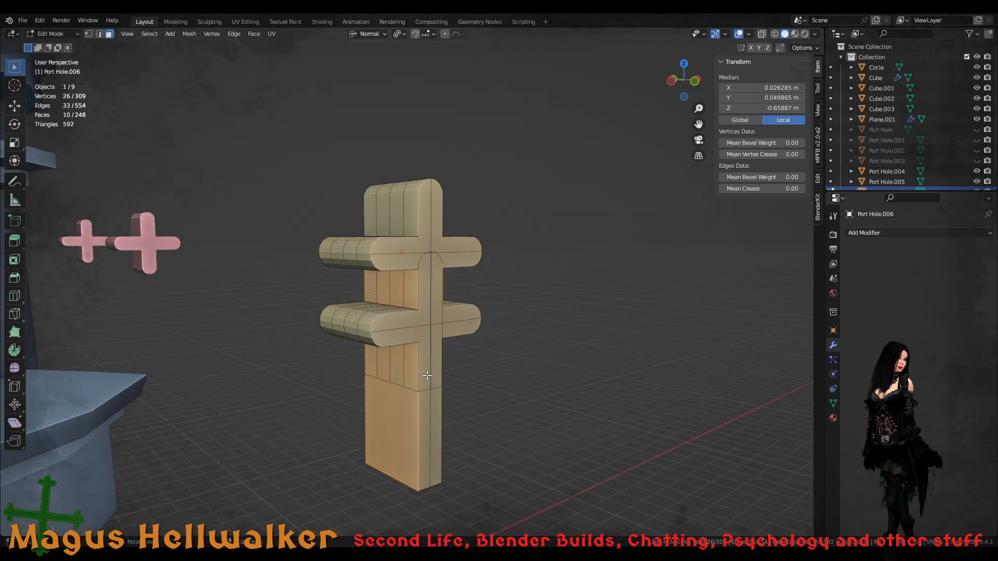
middle_drag(450, 391, 309, 384)
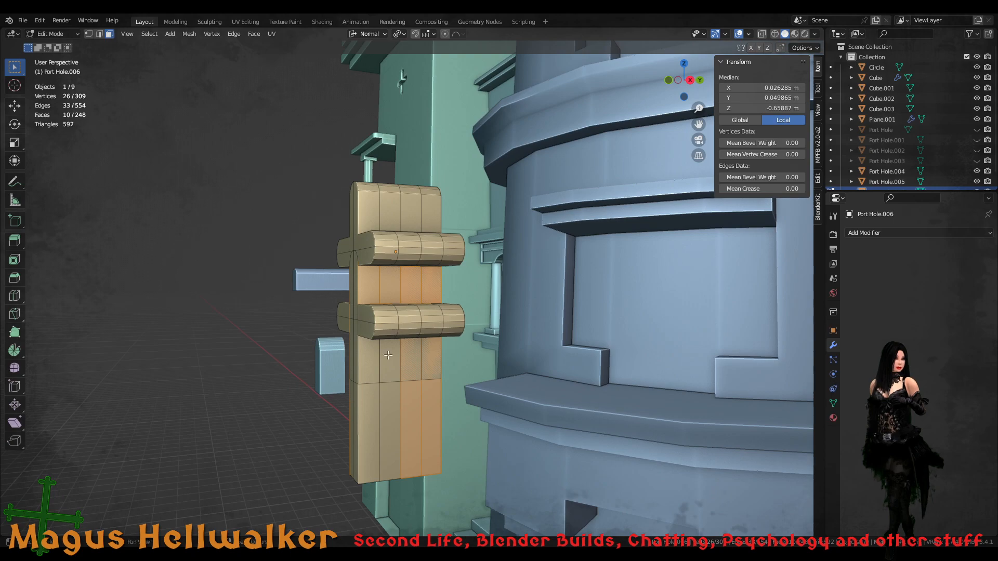
drag(374, 349, 389, 406)
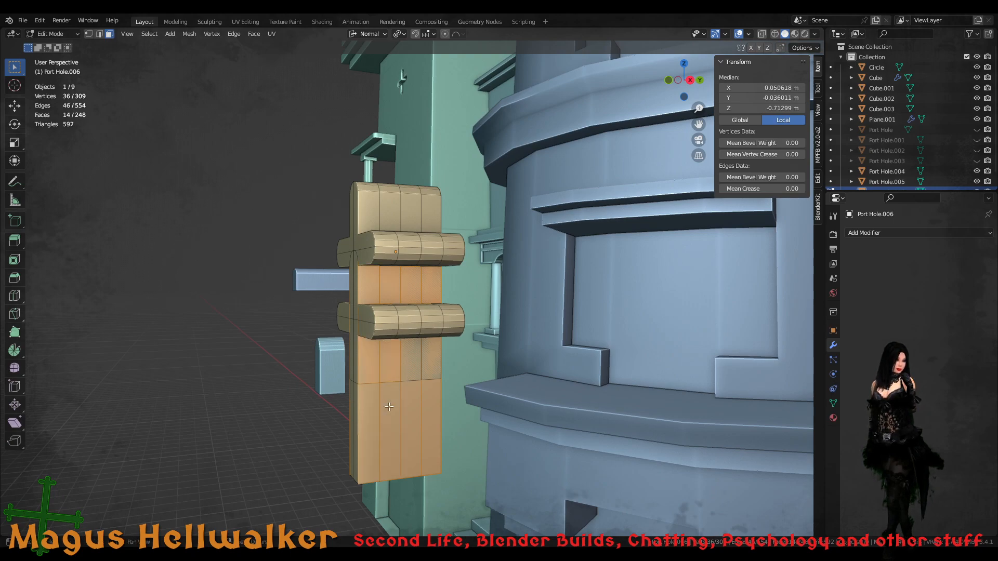
middle_drag(391, 388, 535, 406)
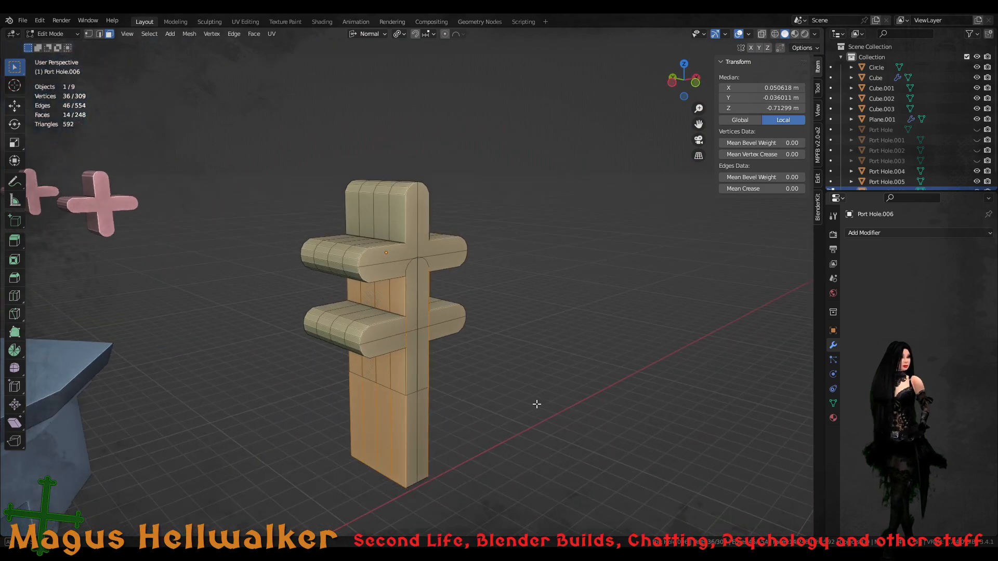
key(x)
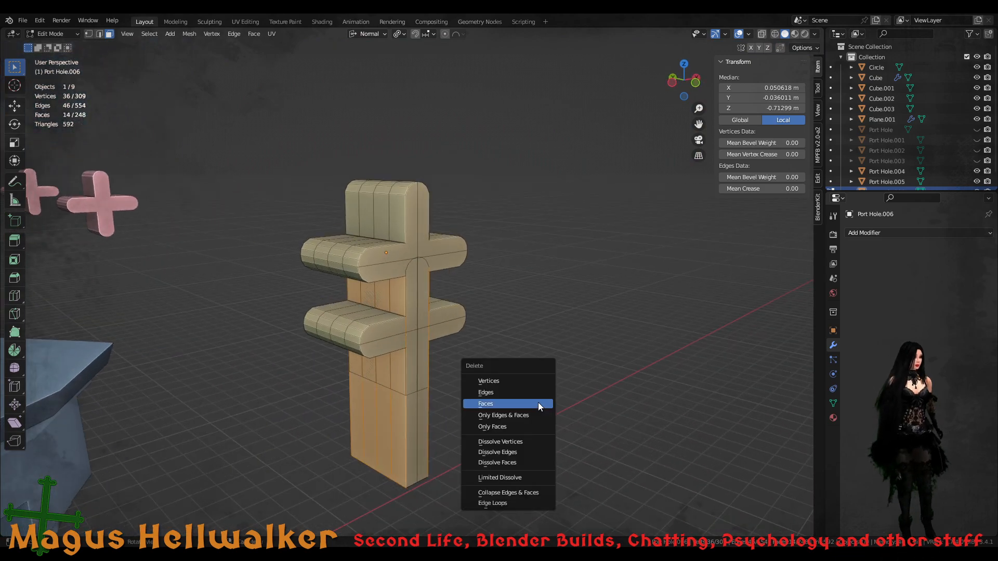
click(538, 404)
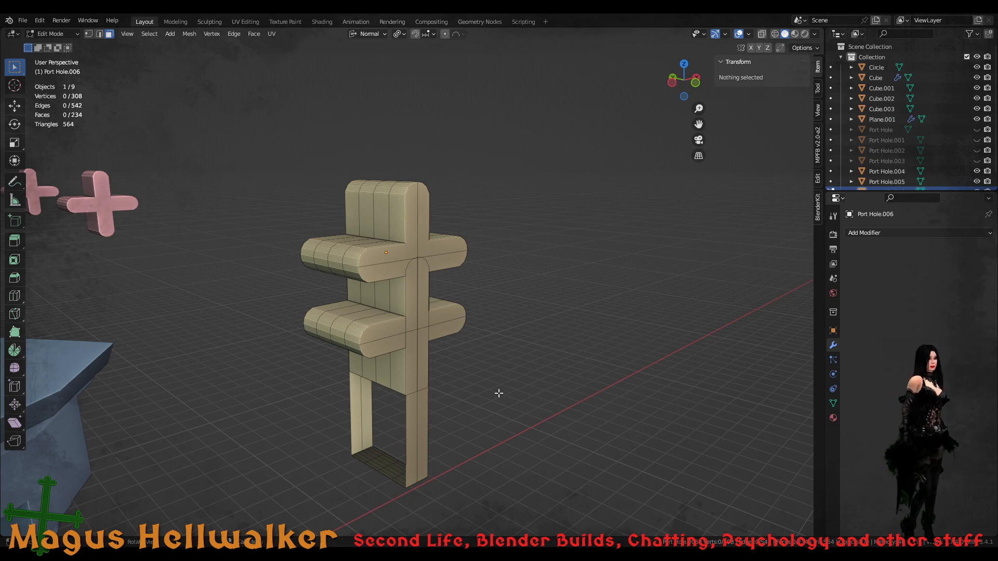
- Undo the last face deletion and select the four short faces under the lower crossbar on one side of the cross's shaft
key(ctrl+z)
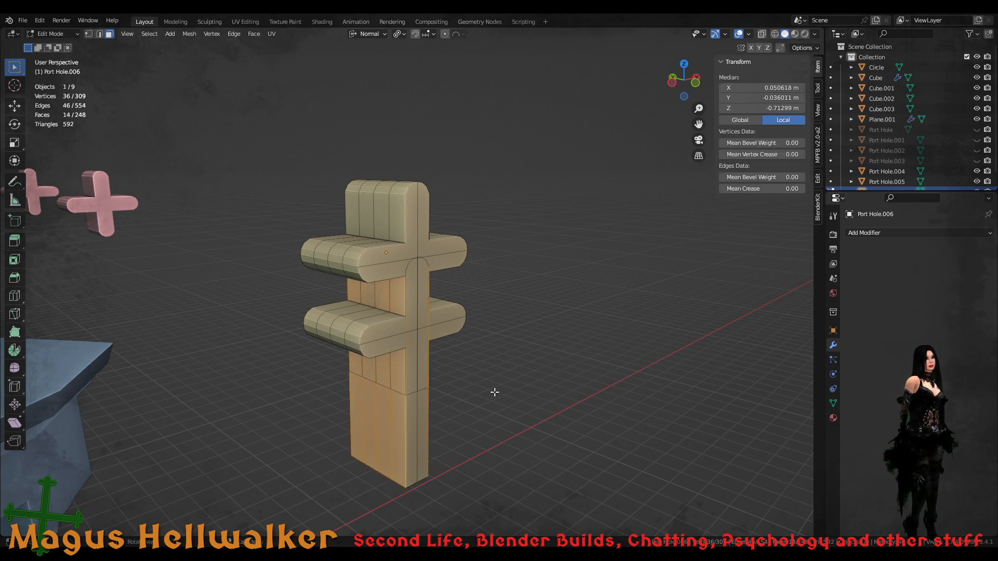
click(402, 408)
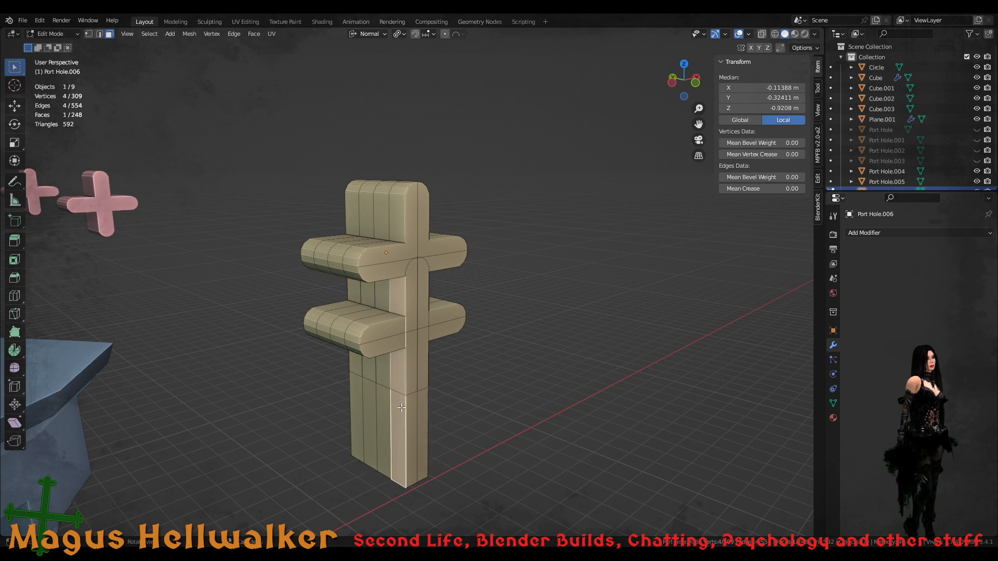
click(398, 380)
middle_drag(398, 379, 451, 385)
ctrl+click(386, 375)
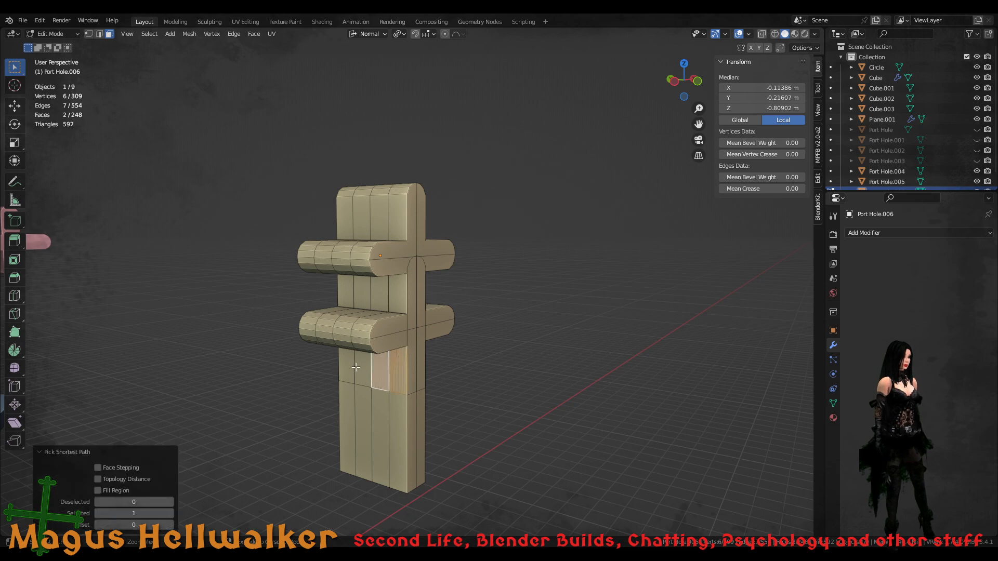
ctrl+click(350, 386)
key(ctrl+z)
key(ctrl+z)
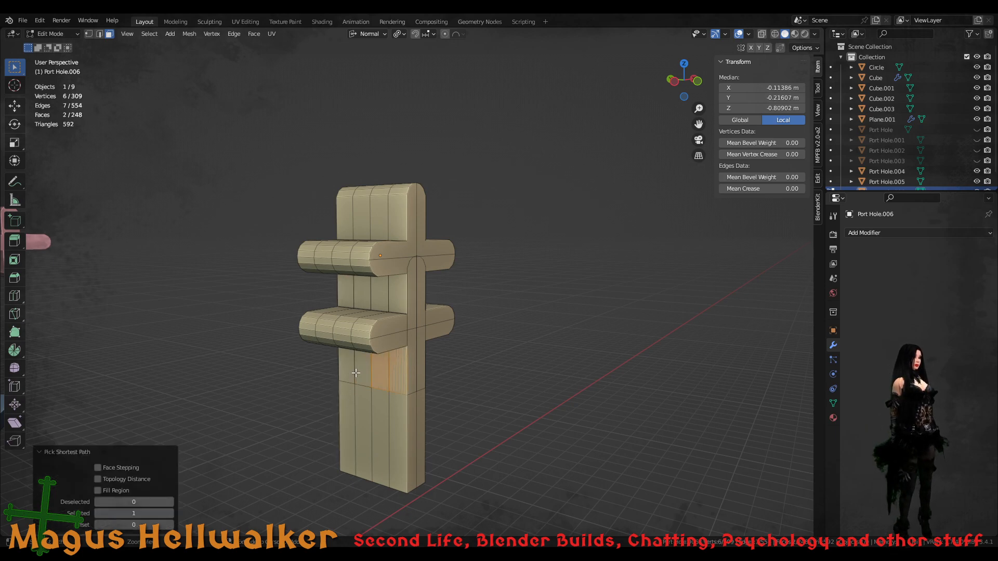
key(ctrl+z)
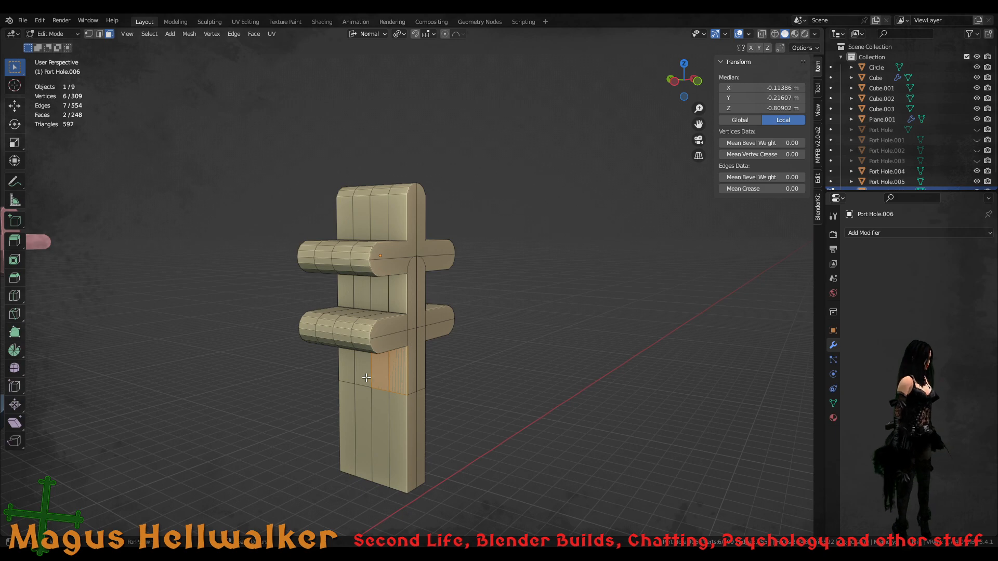
ctrl+click(366, 377)
ctrl+click(347, 369)
- Add the four short faces under the lower crossbar on the opposite side of the shaft to the selection, leaving out the long faces
middle_drag(383, 371, 548, 371)
middle_drag(354, 377, 423, 369)
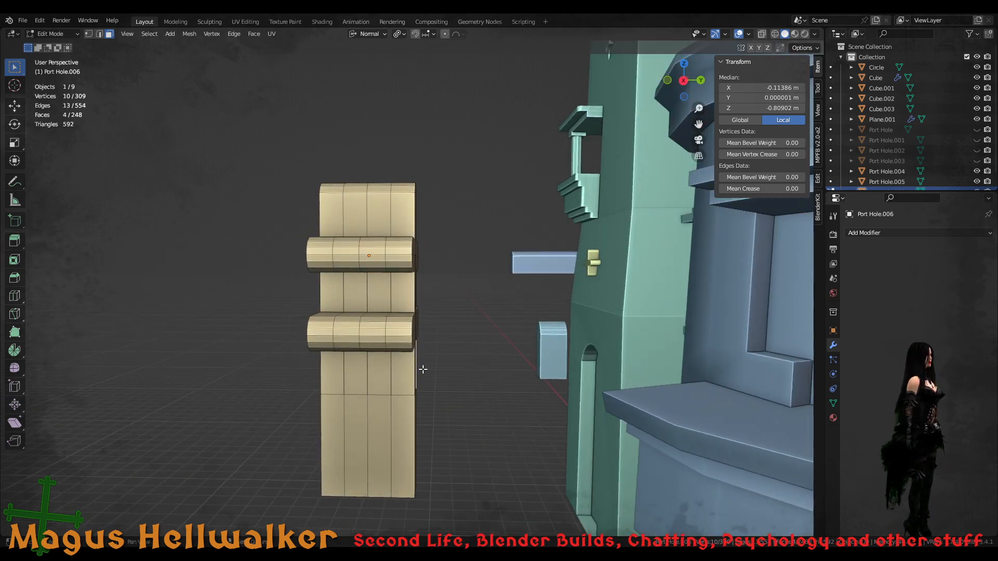
ctrl+click(379, 376)
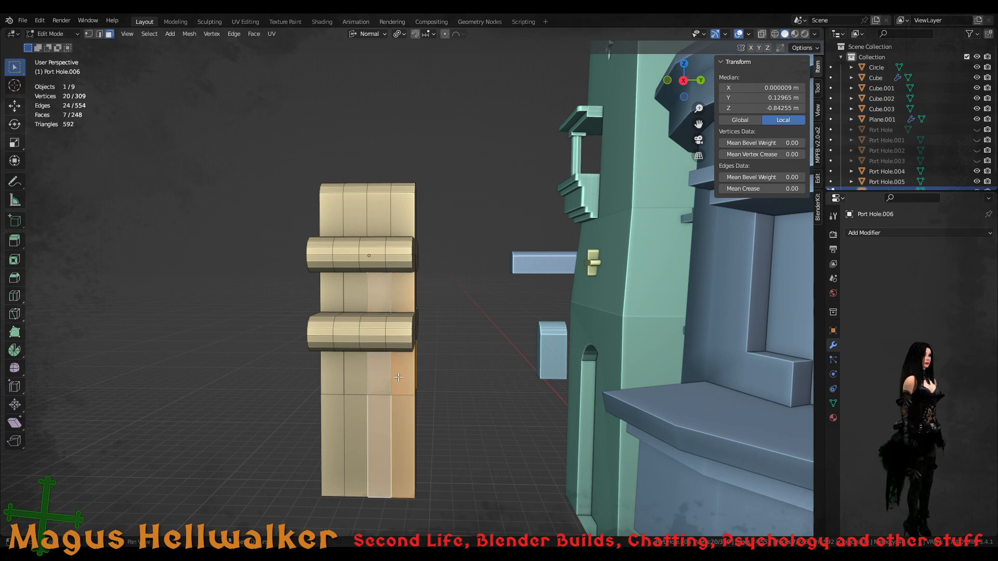
key(ctrl+z)
ctrl+click(397, 370)
key(ctrl+z)
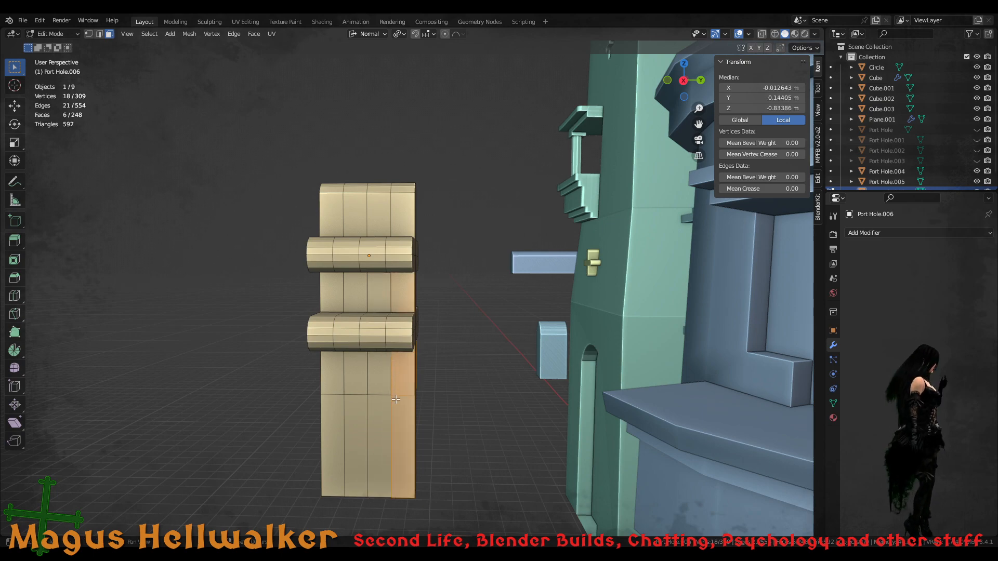
shift+click(397, 401)
ctrl+click(374, 364)
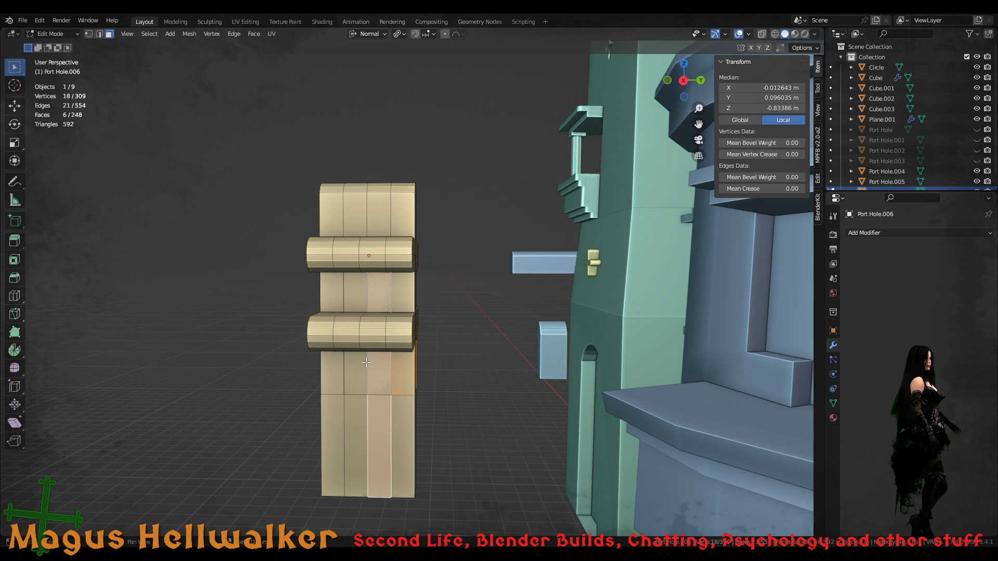
shift+click(383, 406)
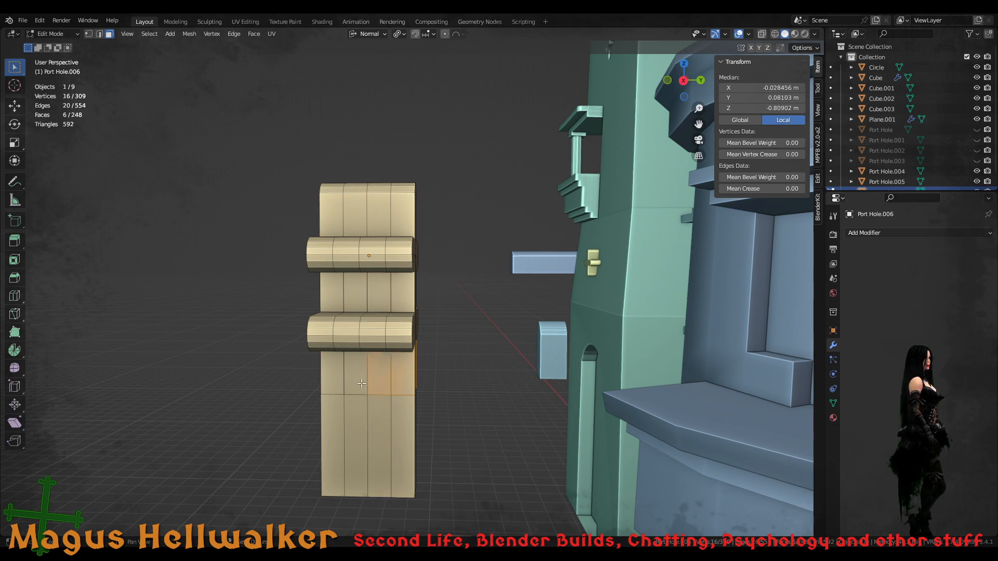
shift+click(356, 373)
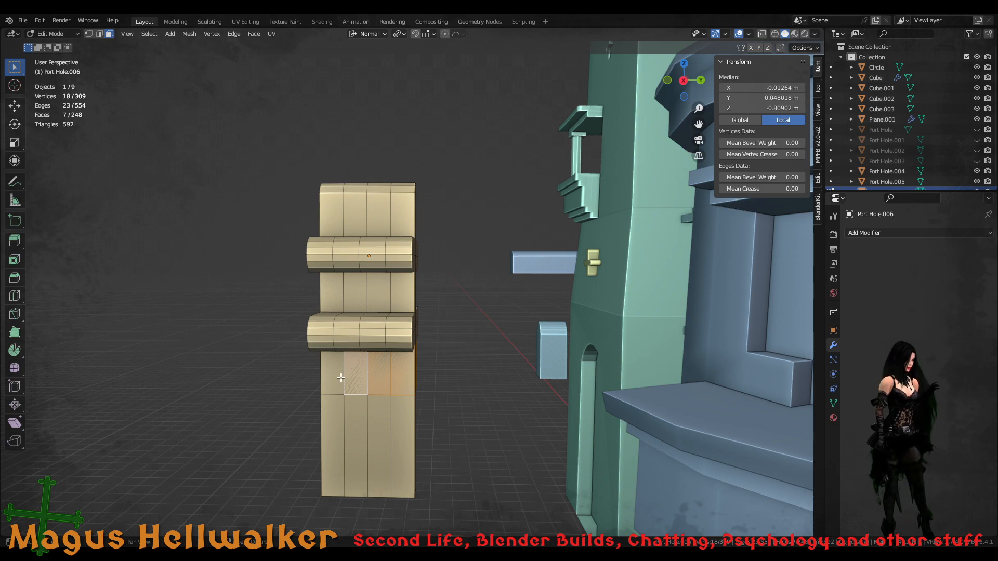
shift+click(340, 377)
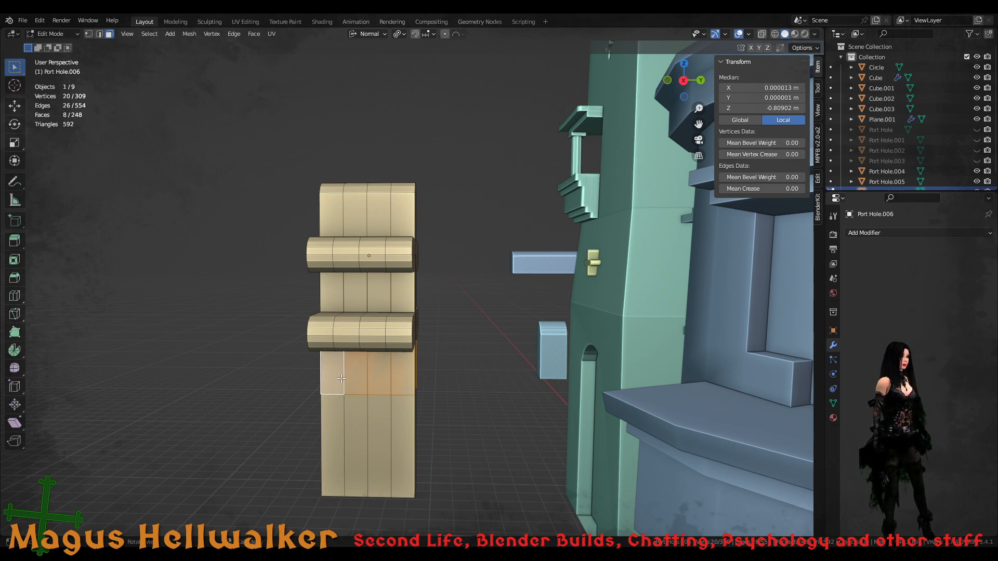
scroll(348, 399, down, 5)
scroll(351, 400, up, 5)
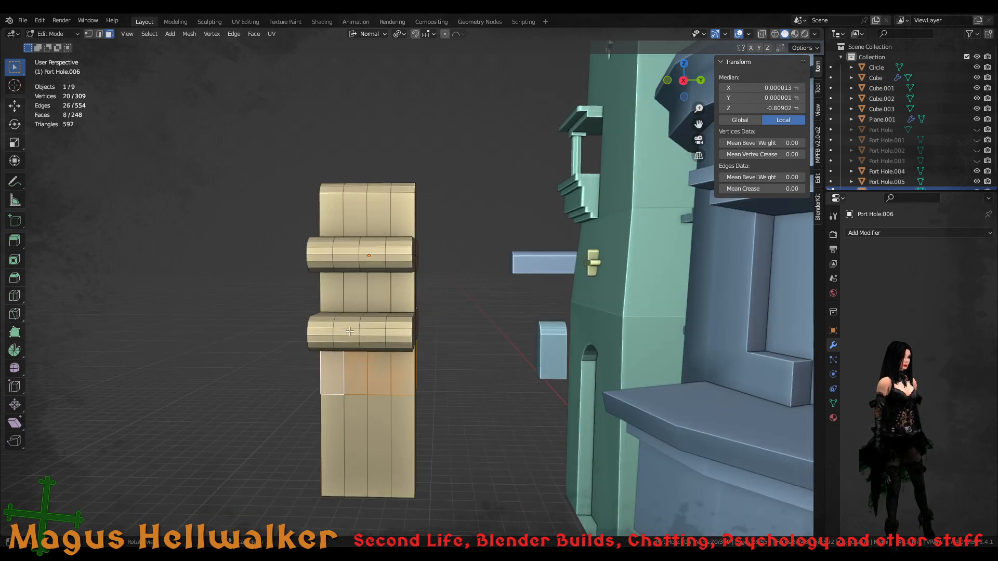
- Extend the selection with the four shaft faces between the two crossbars on the same side, excluding the long lower face
middle_drag(354, 335, 345, 308)
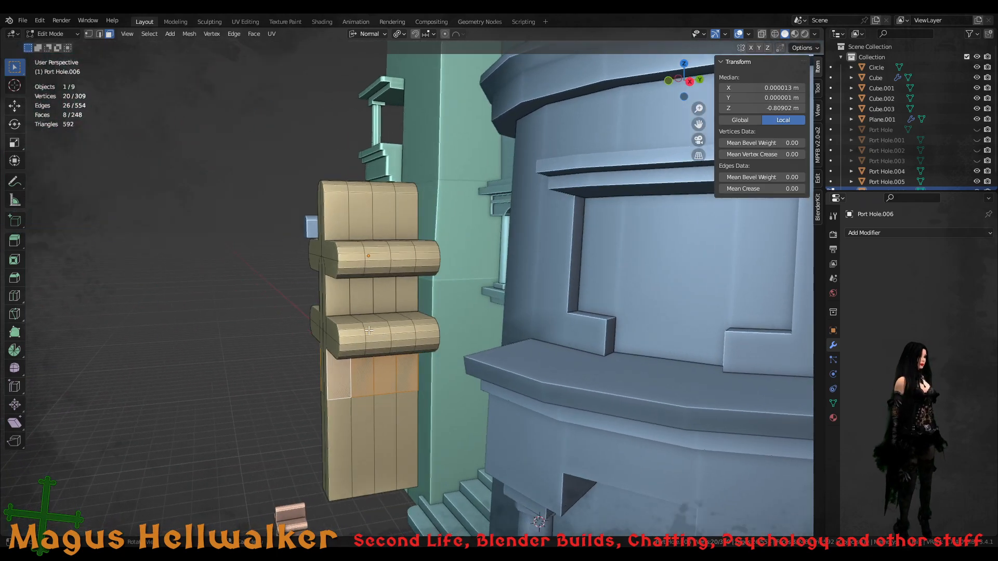
shift+click(345, 305)
shift+click(368, 302)
shift+click(387, 303)
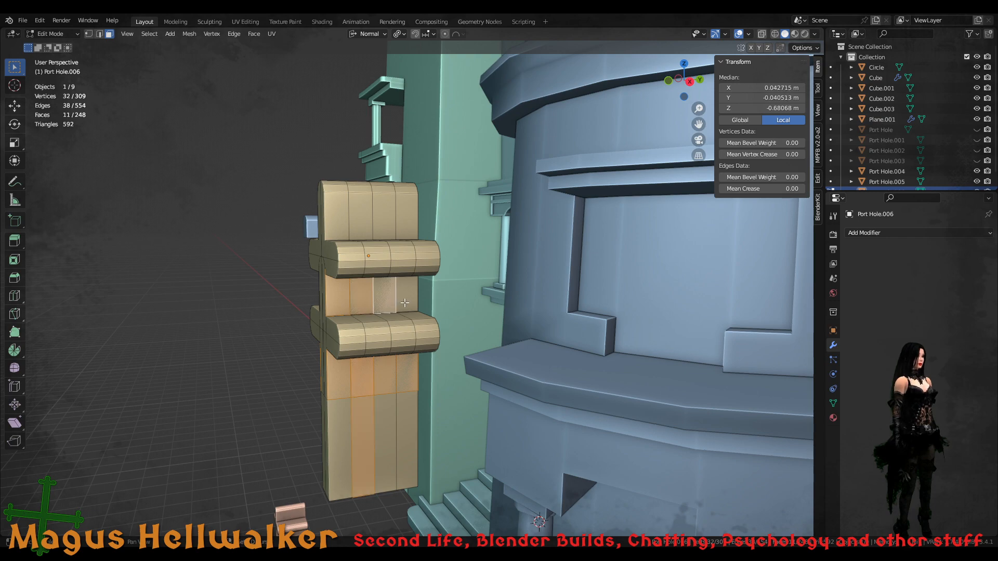
shift+click(405, 302)
shift+click(362, 433)
shift+click(362, 433)
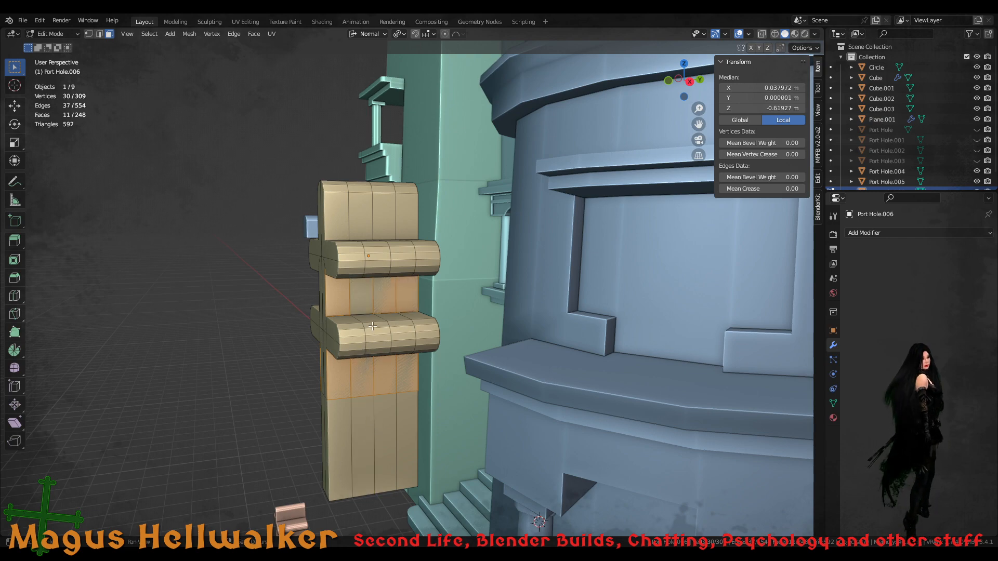
key(ctrl+z)
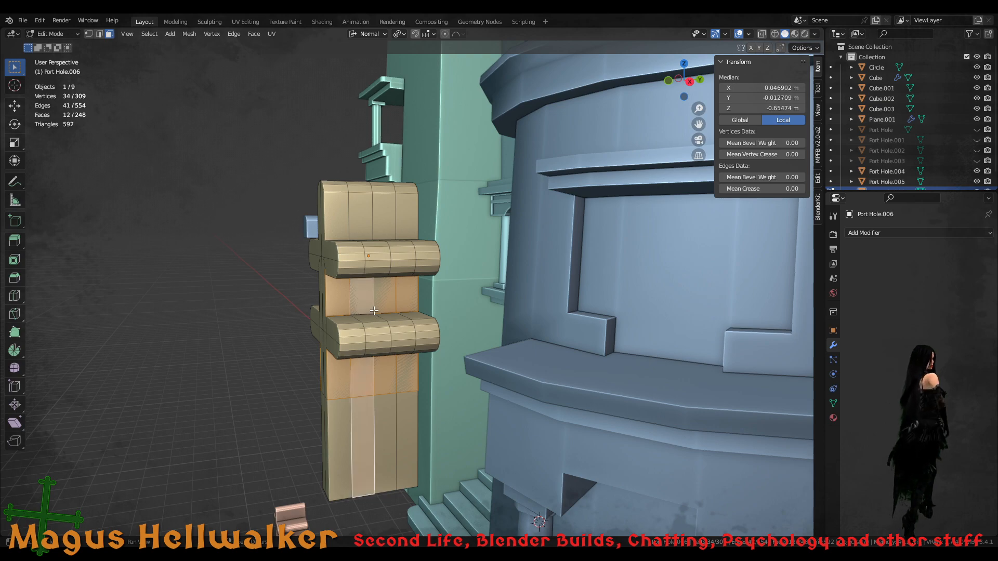
shift+click(379, 307)
shift+click(379, 307)
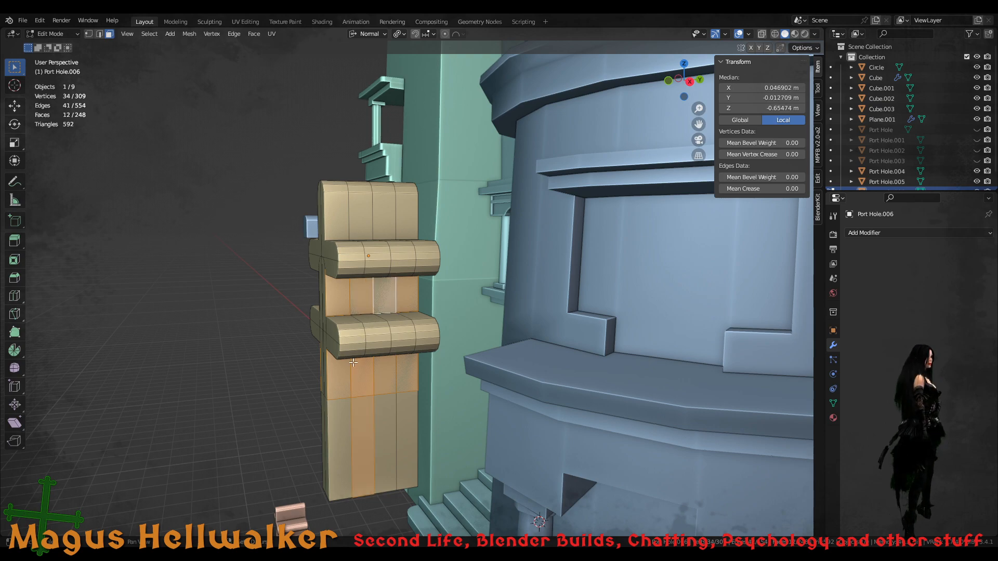
shift+click(361, 416)
middle_drag(358, 413, 389, 412)
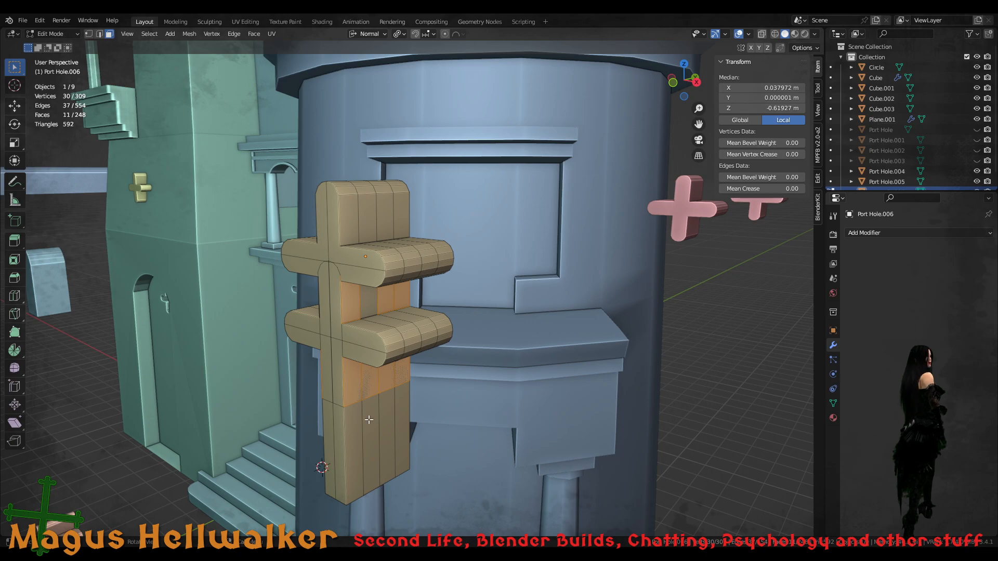
shift+click(375, 312)
- Add the four shaft faces between the crossbars on the other side and delete all the selected faces
middle_drag(351, 338, 525, 341)
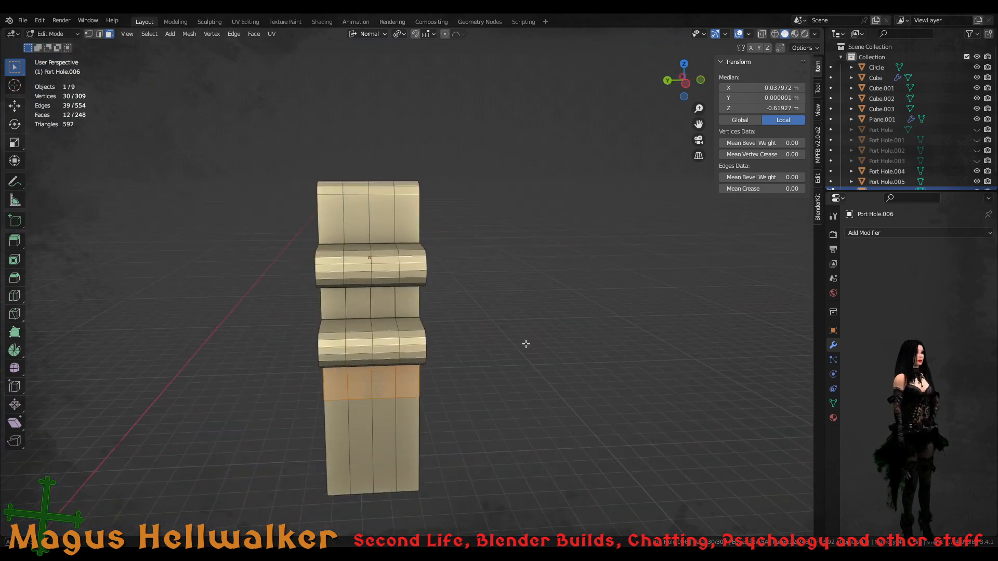
shift+click(332, 304)
shift+click(357, 315)
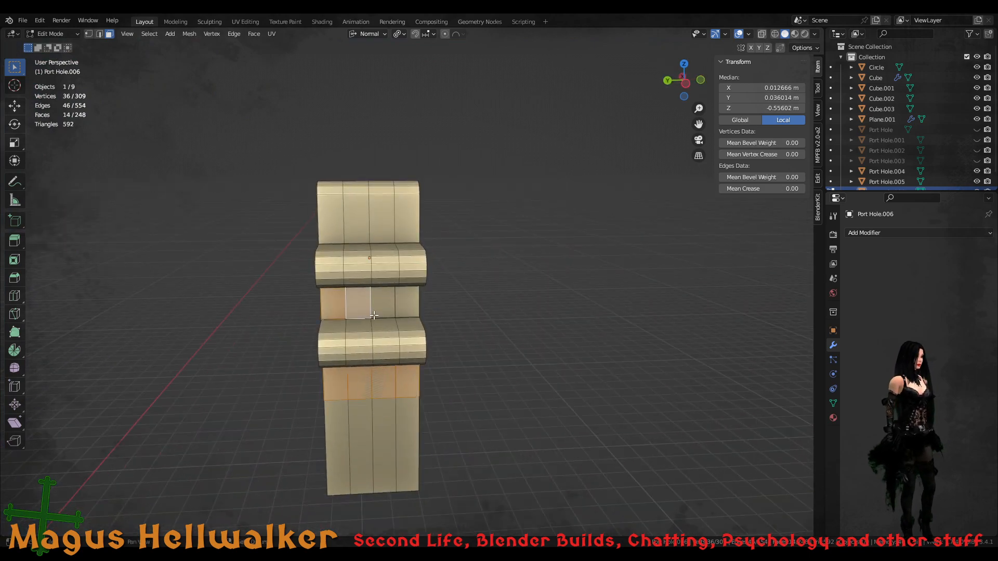
shift+click(391, 316)
shift+click(399, 315)
middle_drag(362, 316, 392, 302)
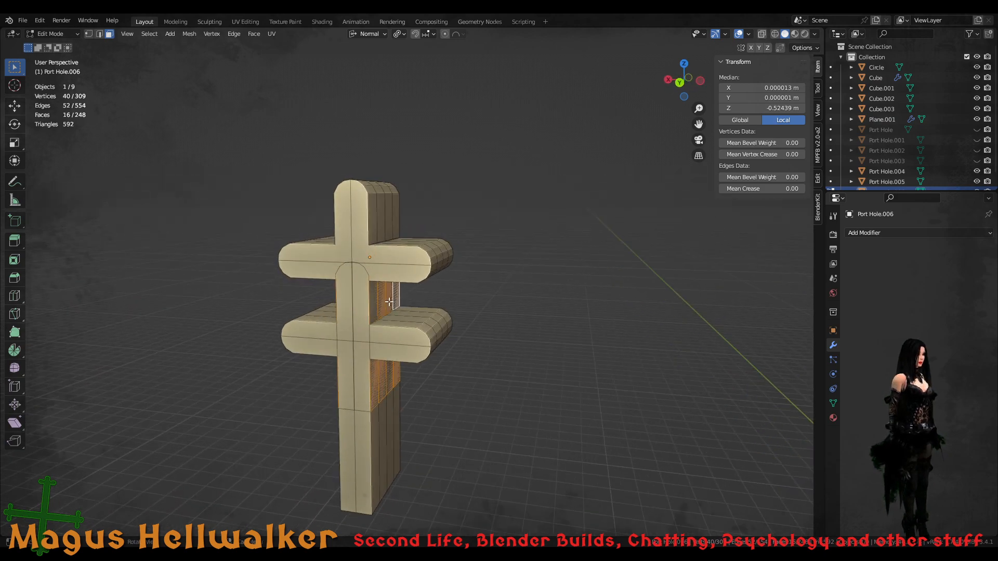
scroll(370, 308, up, 7)
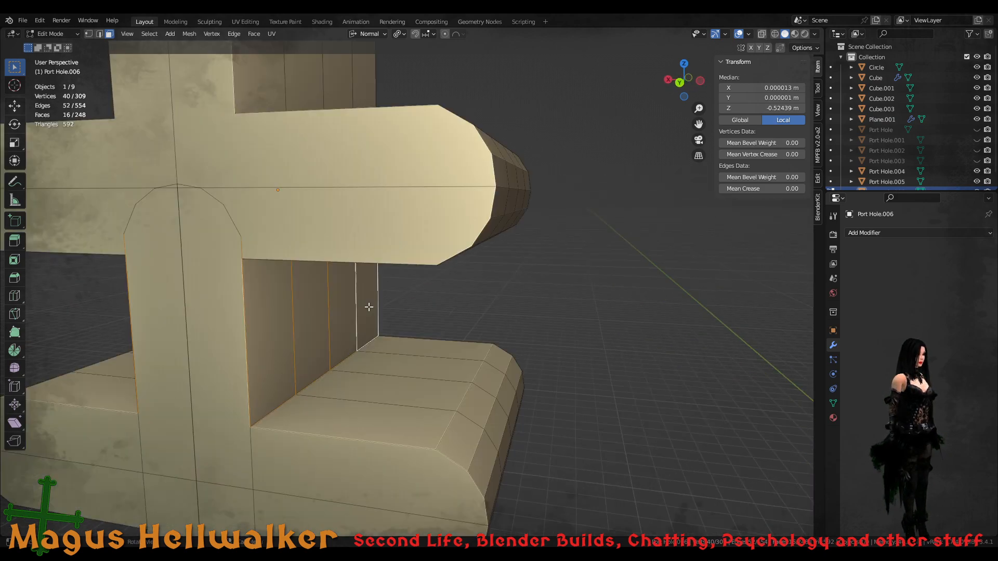
key(x)
click(305, 361)
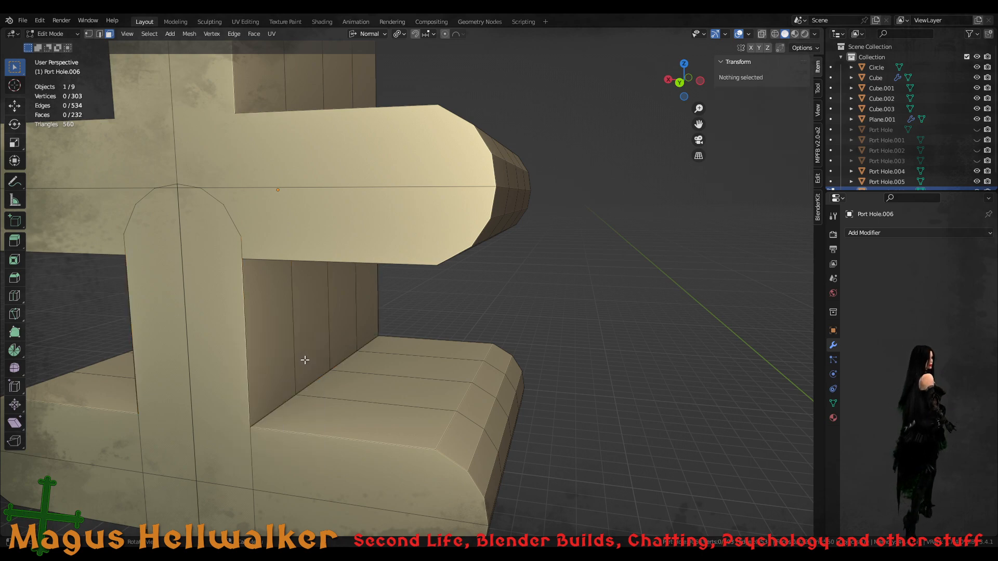
- Examine the double-barred cross from several sides to check its front faces and shaft for missing or overlapping geometry
scroll(303, 361, up, 3)
scroll(304, 362, down, 5)
mouse_move(346, 348)
middle_down()
mouse_move(469, 337)
mouse_move(354, 342)
middle_up()
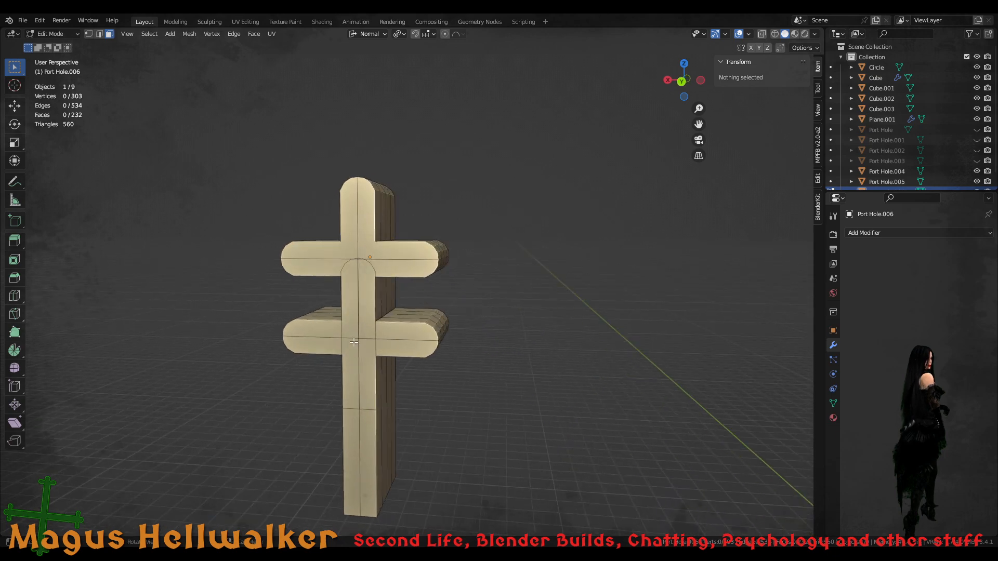
click(354, 400)
shift+click(366, 400)
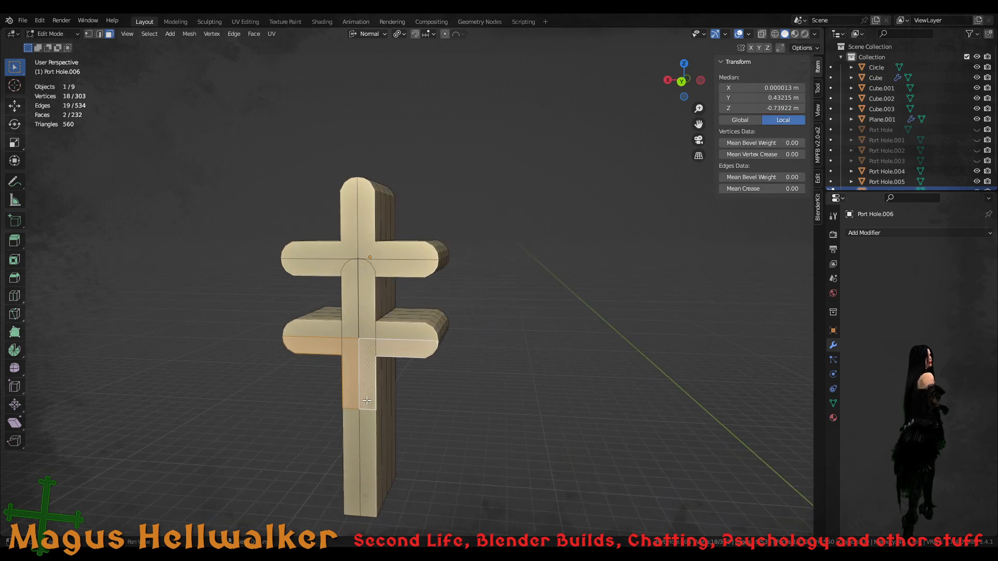
middle_drag(367, 400, 467, 390)
click(468, 391)
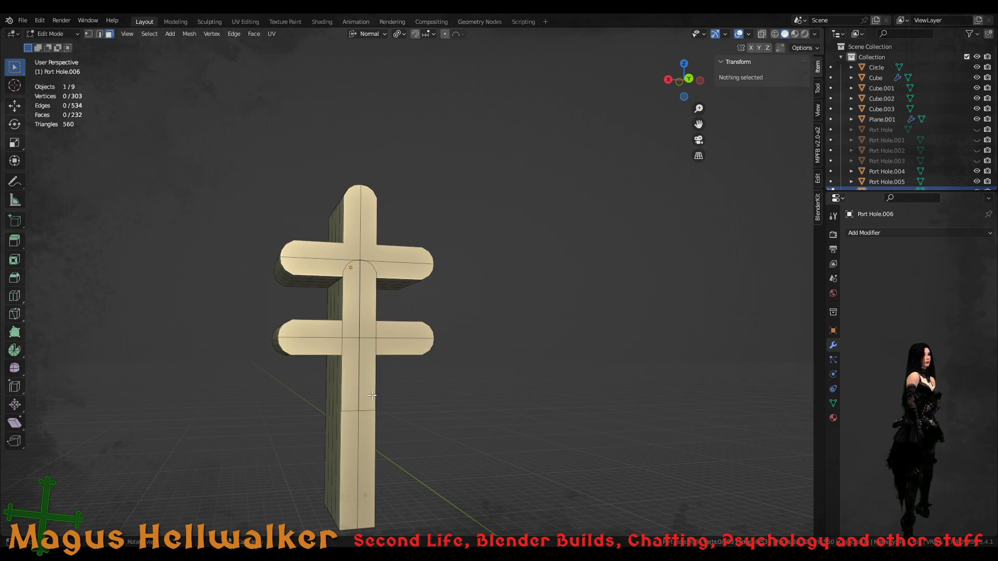
scroll(367, 395, up, 5)
middle_drag(376, 338, 159, 346)
scroll(223, 352, down, 6)
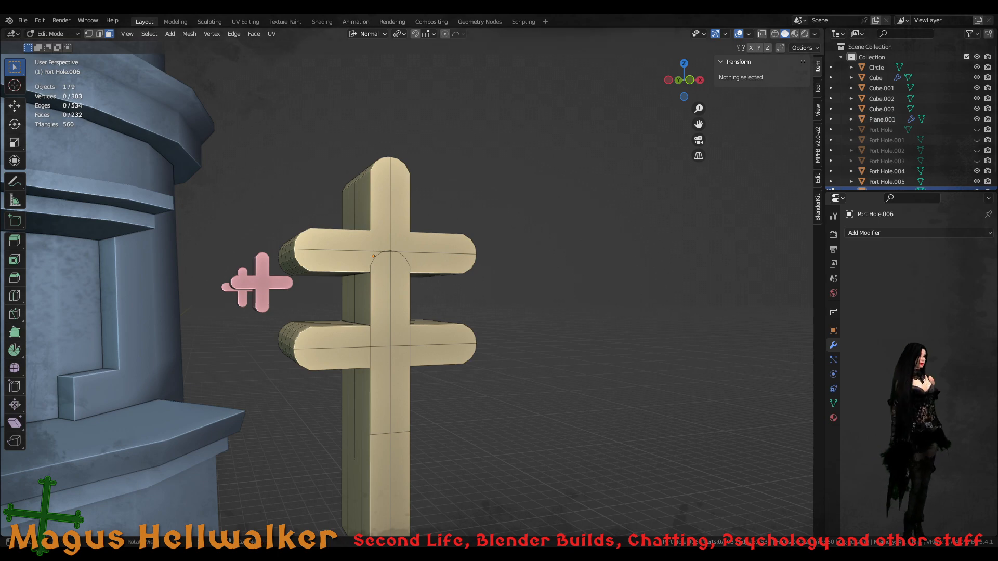
scroll(407, 294, down, 7)
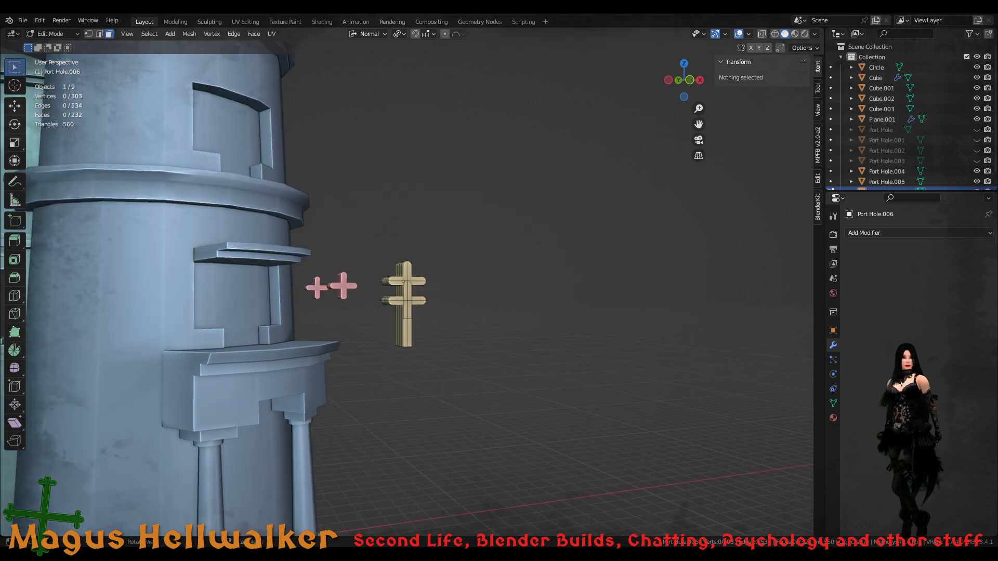
scroll(407, 295, up, 7)
shift+middle_drag(436, 446, 328, 385)
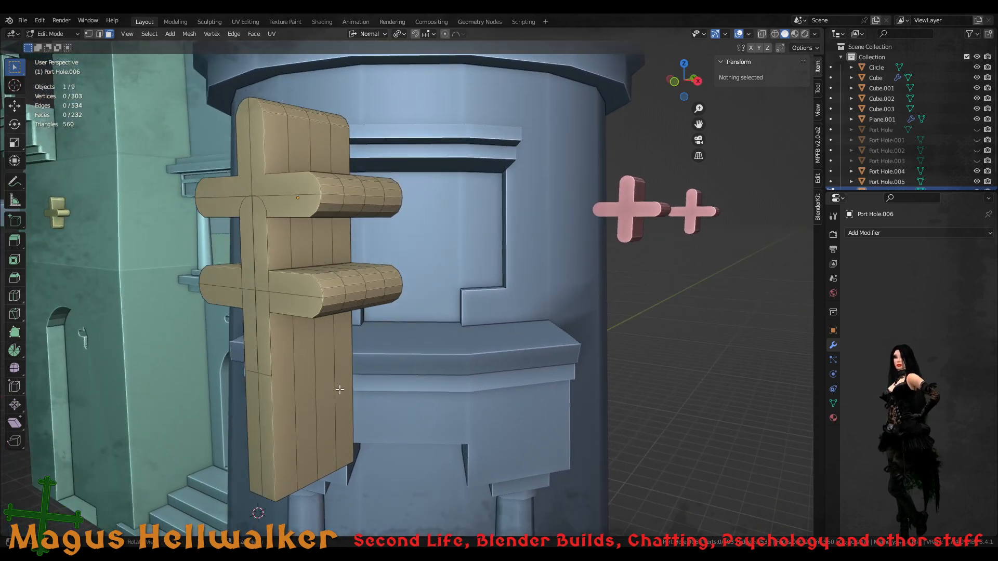
- Switch to Object Mode and view the cross and the towers in the top orthographic view
key(Tab)
scroll(305, 367, down, 8)
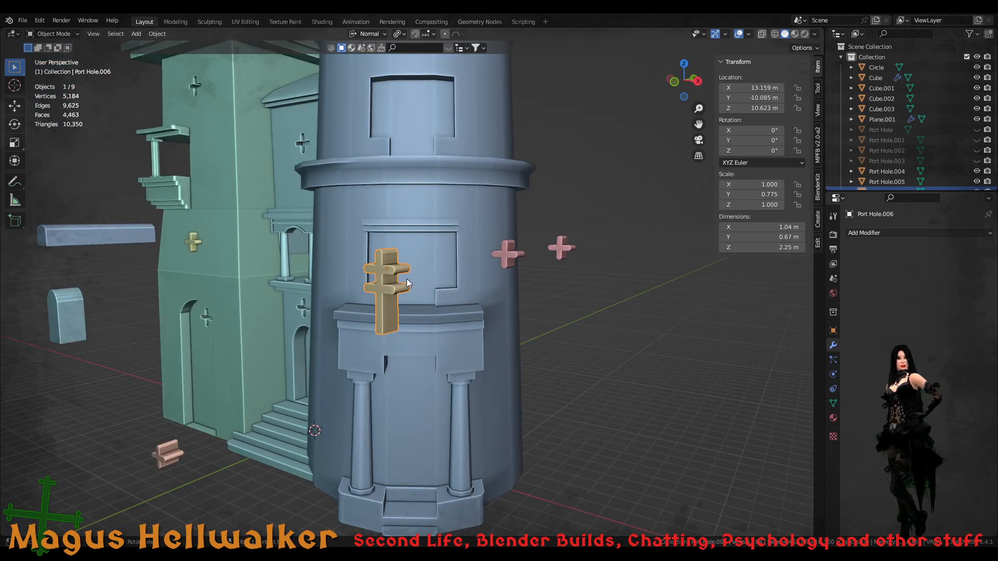
middle_drag(430, 286, 458, 263)
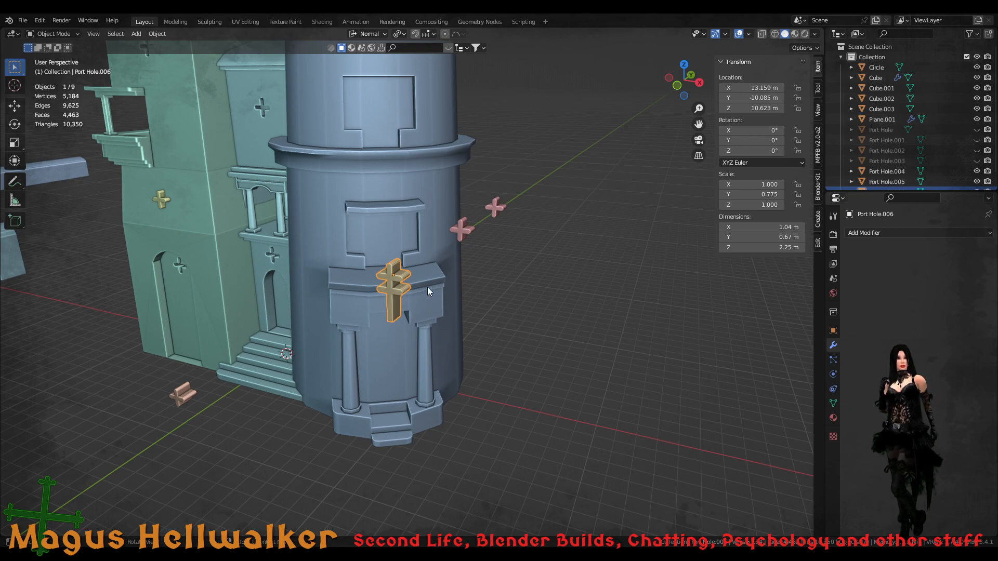
scroll(423, 294, down, 2)
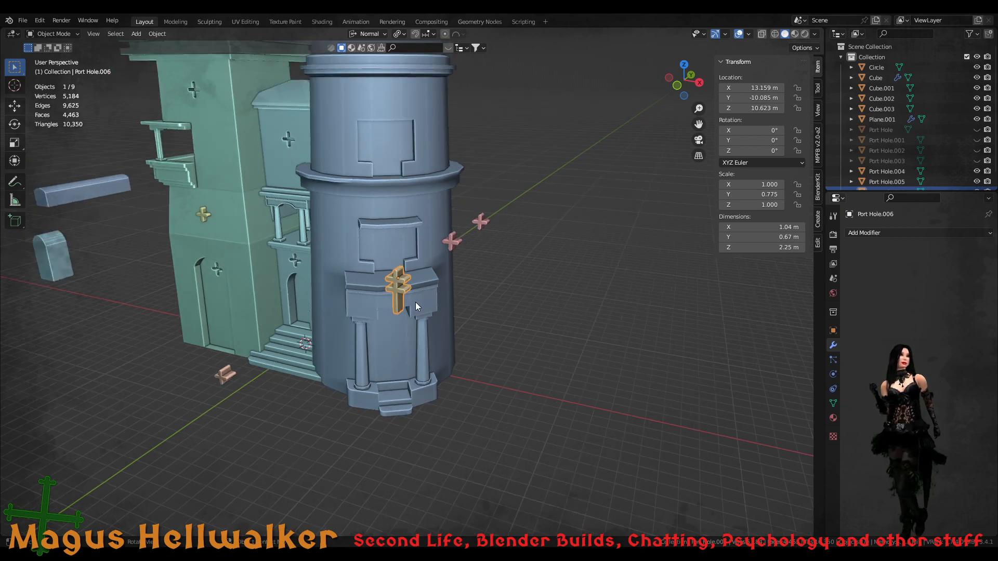
middle_drag(413, 304, 439, 390)
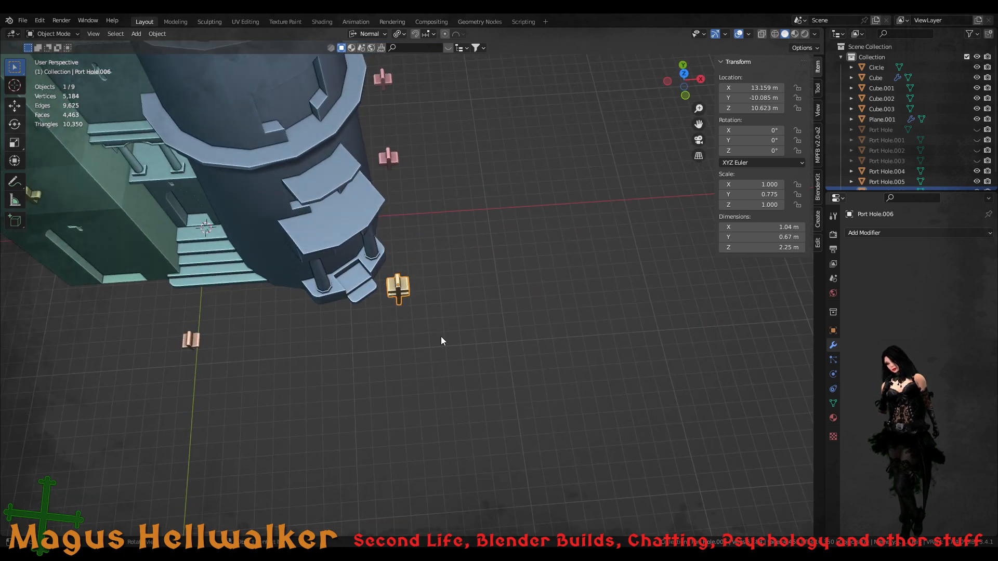
key(KP_7)
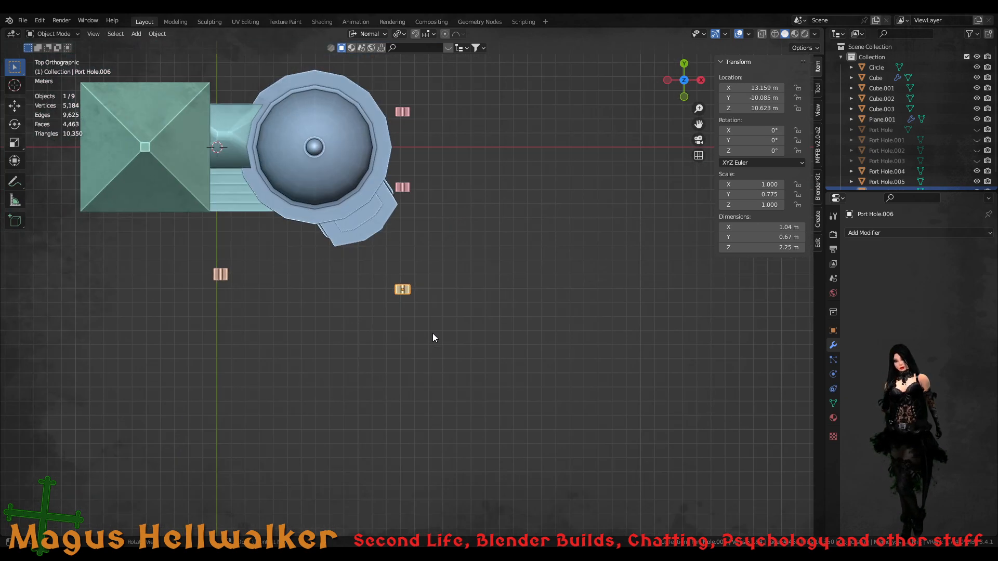
- Move the double-barred cross about 2.06 m along Y, then about 2.91 m in both -X and Y to the round tower's entrance
key(g)
key(y)
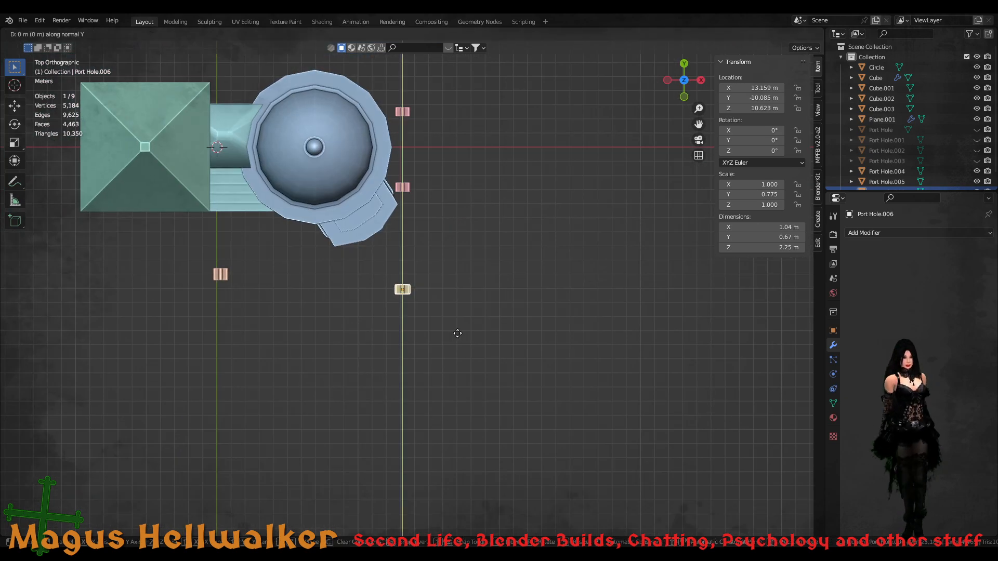
click(450, 304)
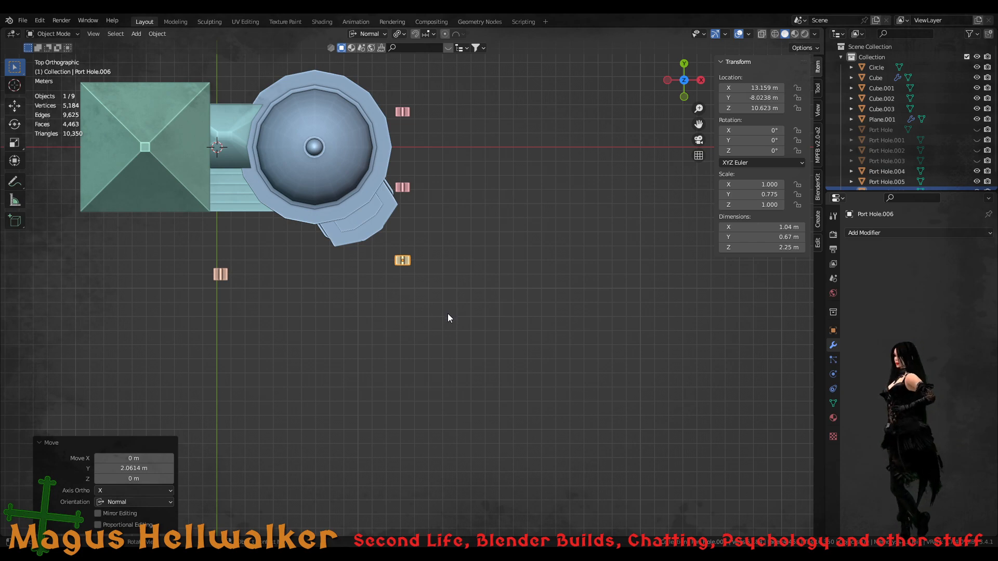
key(g)
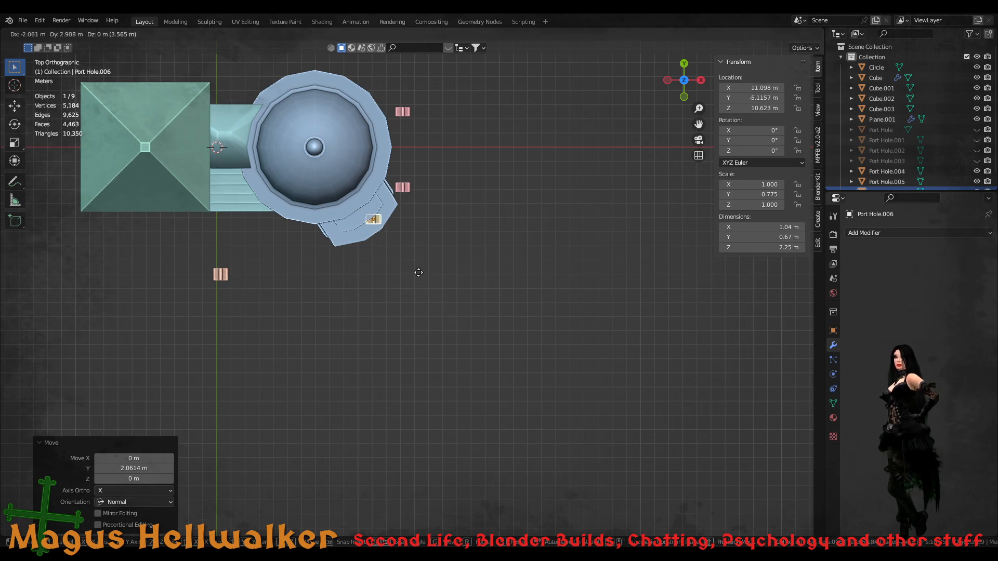
click(407, 272)
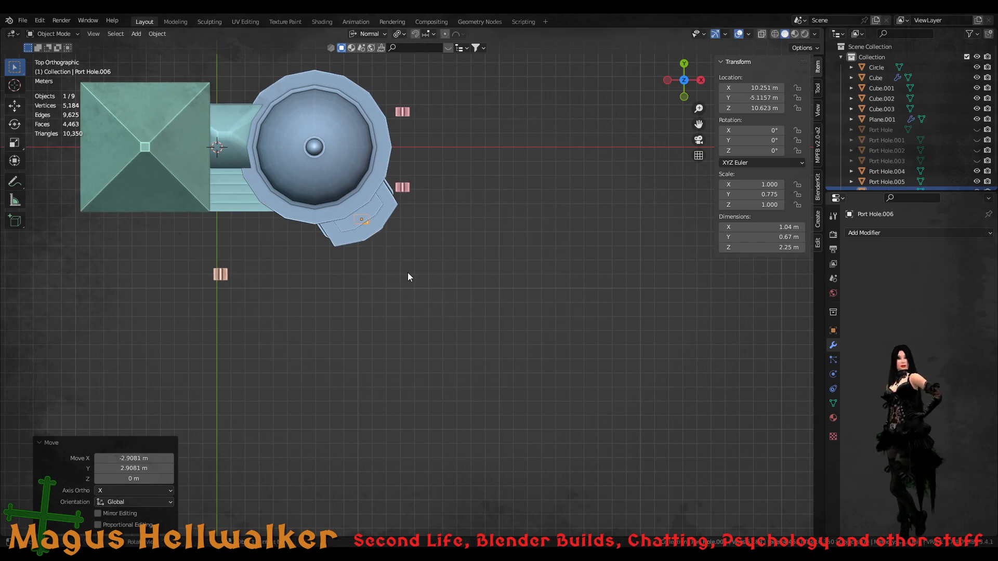
- Raise the cross about 5.93 m along Z to the height of the round tower's upper recess
middle_drag(408, 272, 355, 204)
scroll(343, 207, up, 2)
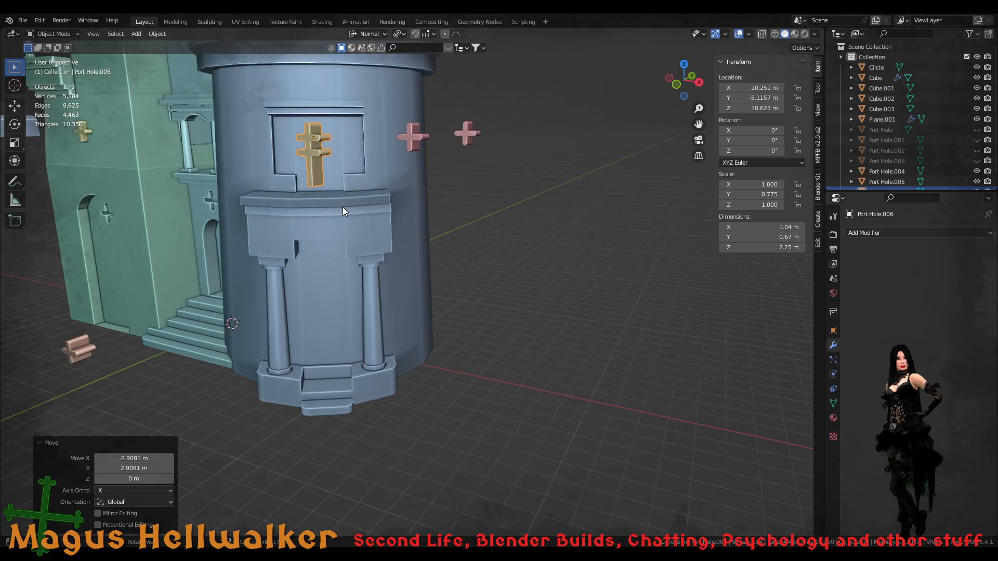
middle_drag(359, 145, 363, 310)
key(g)
key(z)
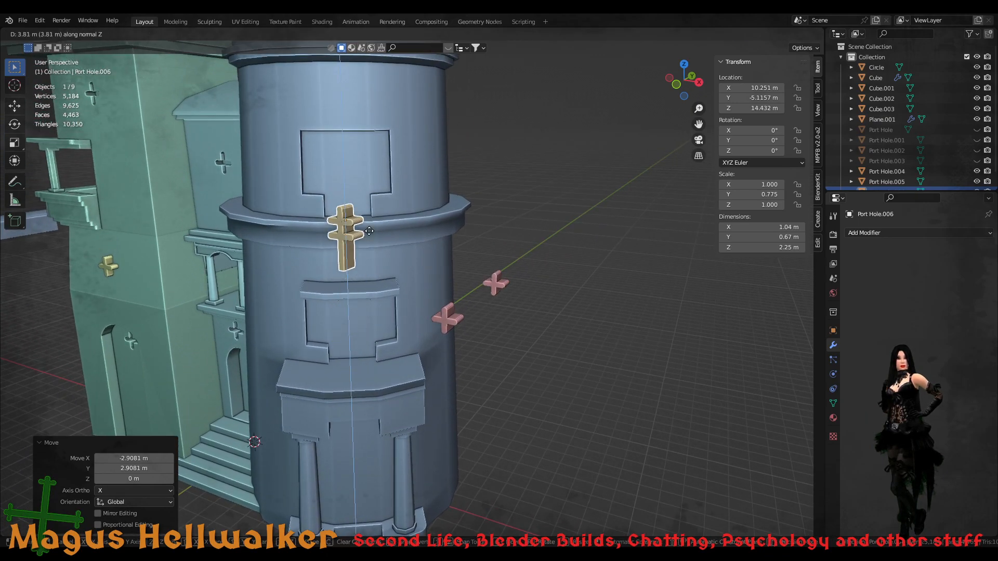
click(374, 172)
scroll(371, 251, up, 2)
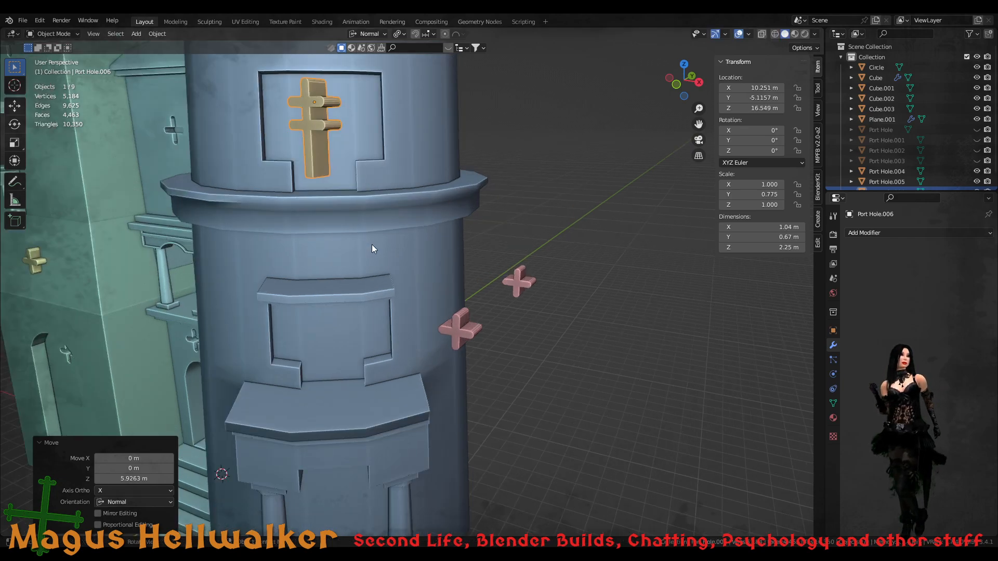
- Rotate the cross about 35.2° around Z to line it up with the upper recess
shift+middle_drag(403, 170, 432, 225)
scroll(386, 245, up, 3)
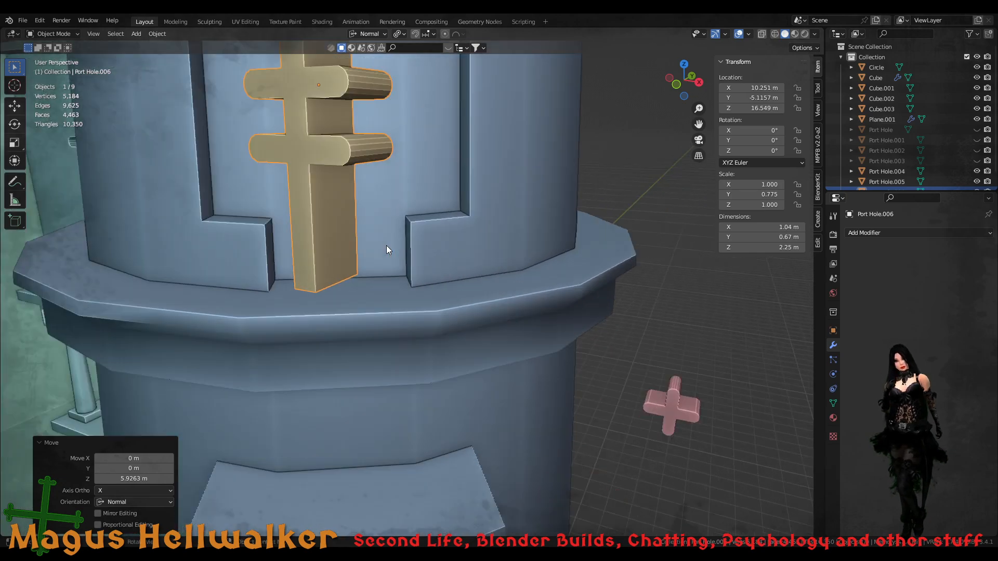
mouse_move(362, 197)
middle_down()
mouse_move(406, 214)
mouse_move(434, 203)
mouse_move(367, 198)
middle_up()
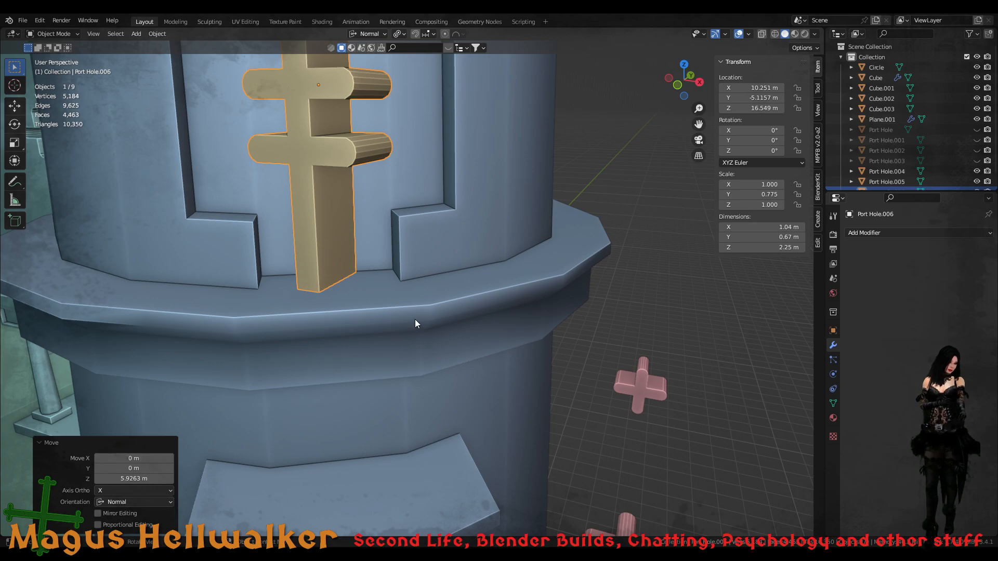
middle_drag(415, 319, 454, 325)
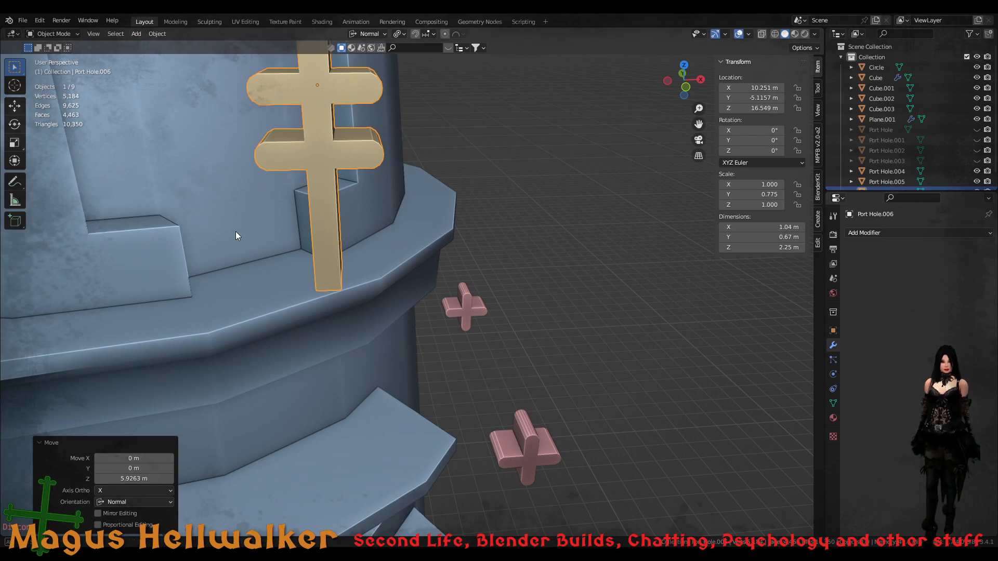
mouse_move(236, 231)
middle_down()
mouse_move(291, 236)
mouse_move(245, 219)
middle_up()
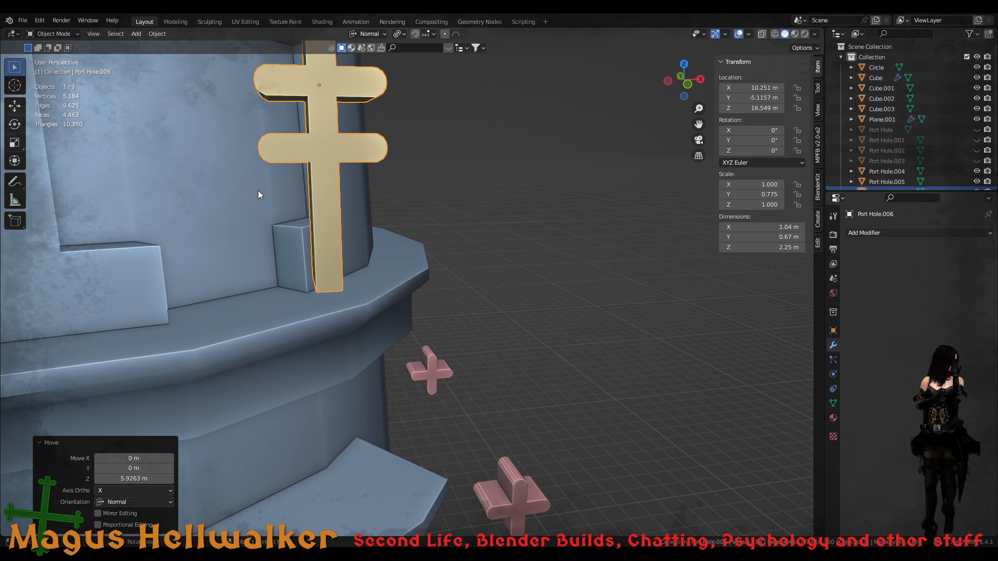
middle_drag(258, 183, 292, 217)
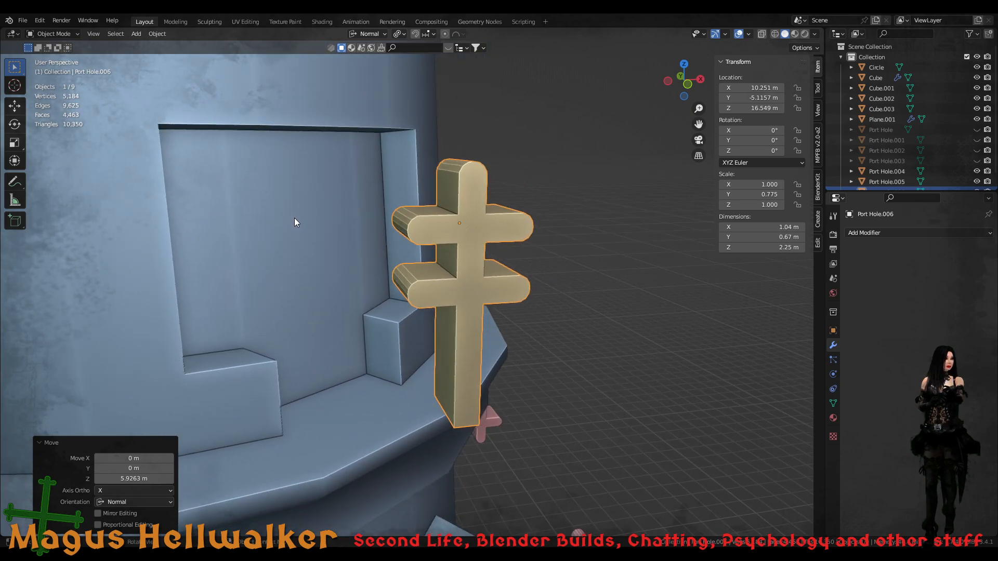
scroll(326, 258, down, 3)
middle_drag(334, 258, 273, 344)
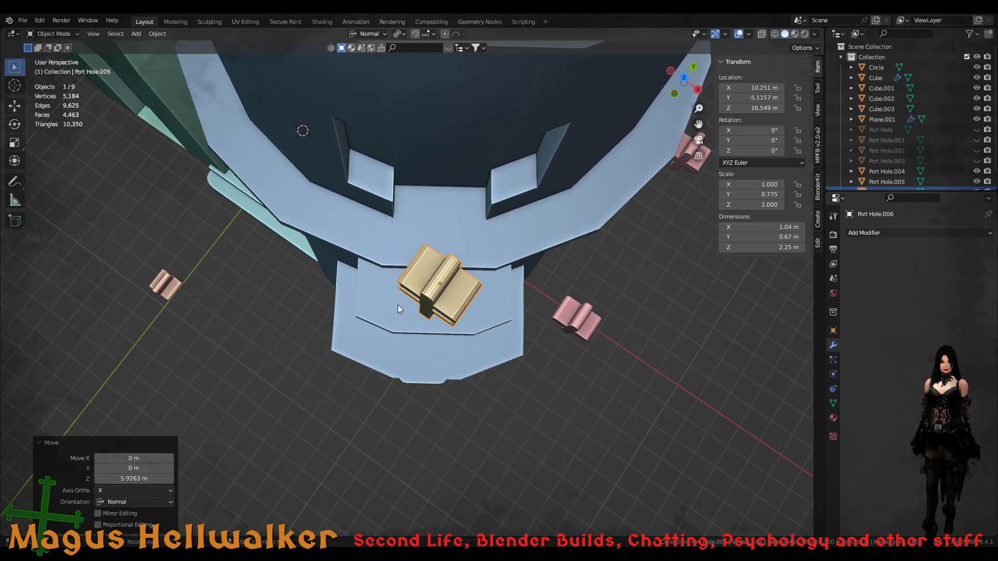
key(r)
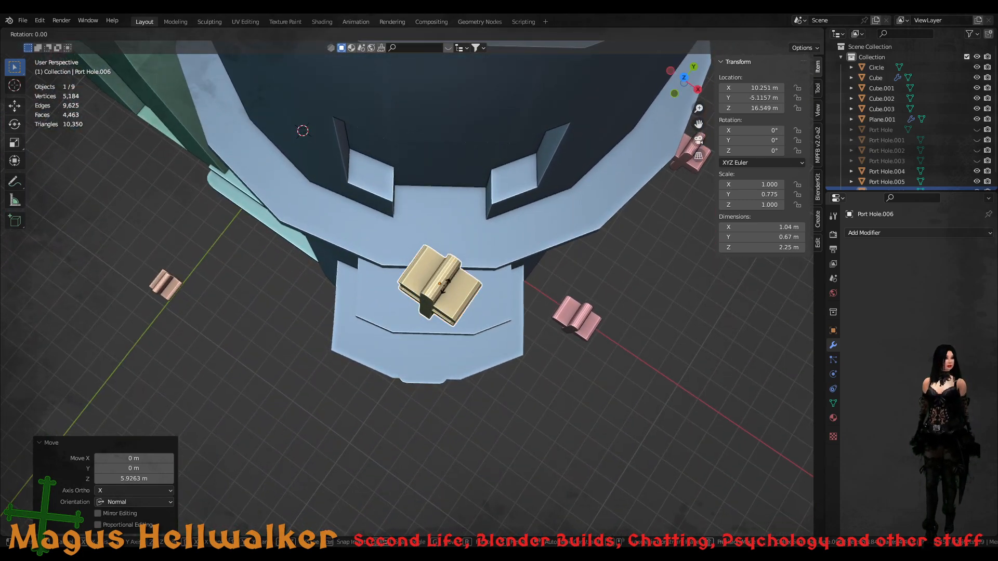
key(z)
key(z)
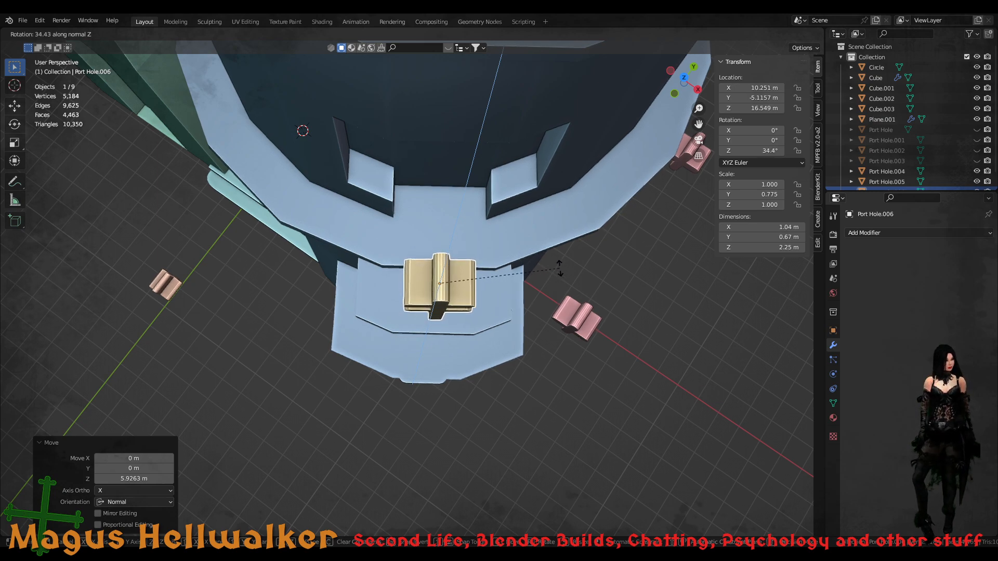
click(562, 269)
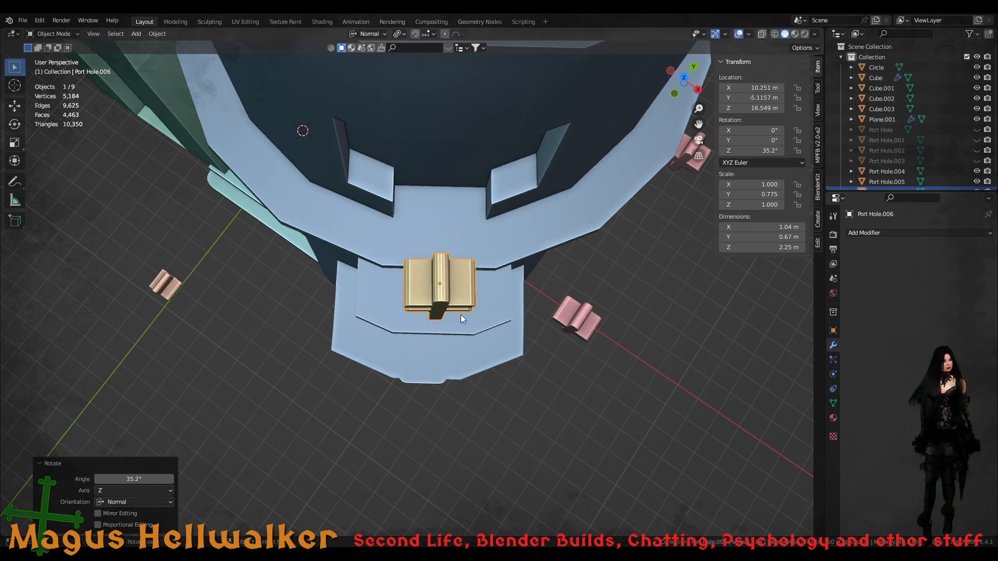
- Move the cross freely into the upper recess, by about -1.46 m in X, 1.85 m in Y and -0.19 m in Z
scroll(454, 317, down, 3)
scroll(442, 337, up, 2)
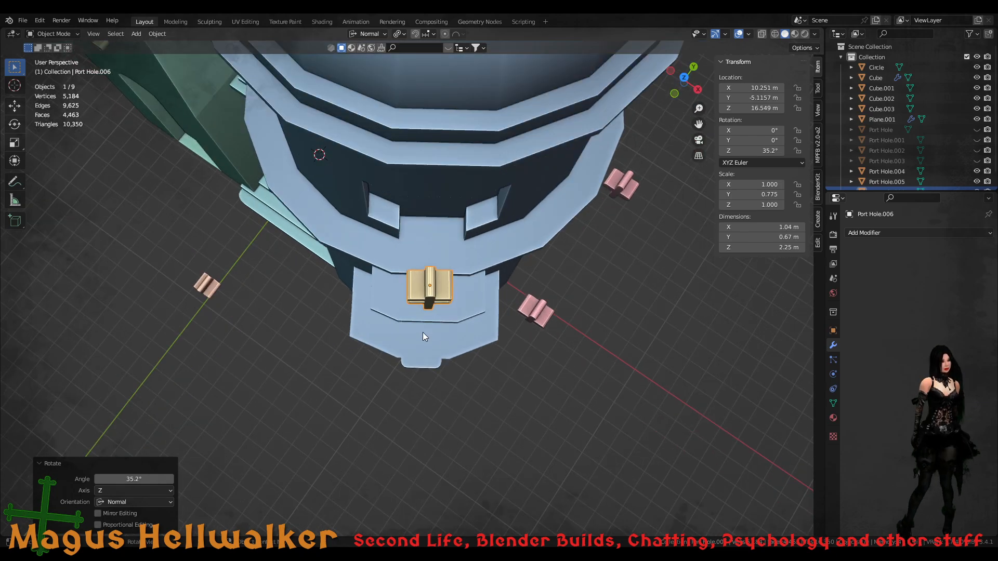
middle_drag(422, 332, 421, 230)
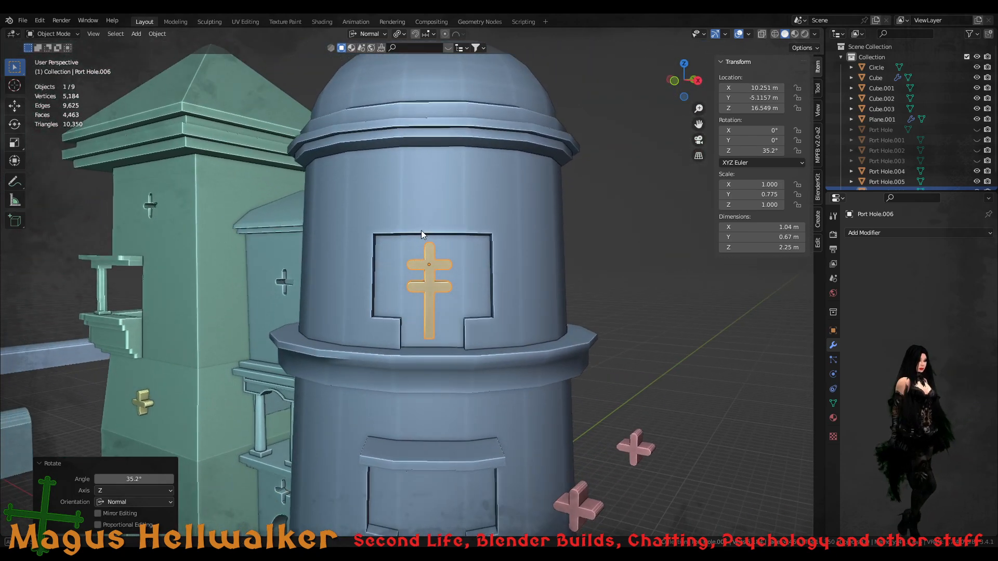
middle_drag(468, 264, 378, 270)
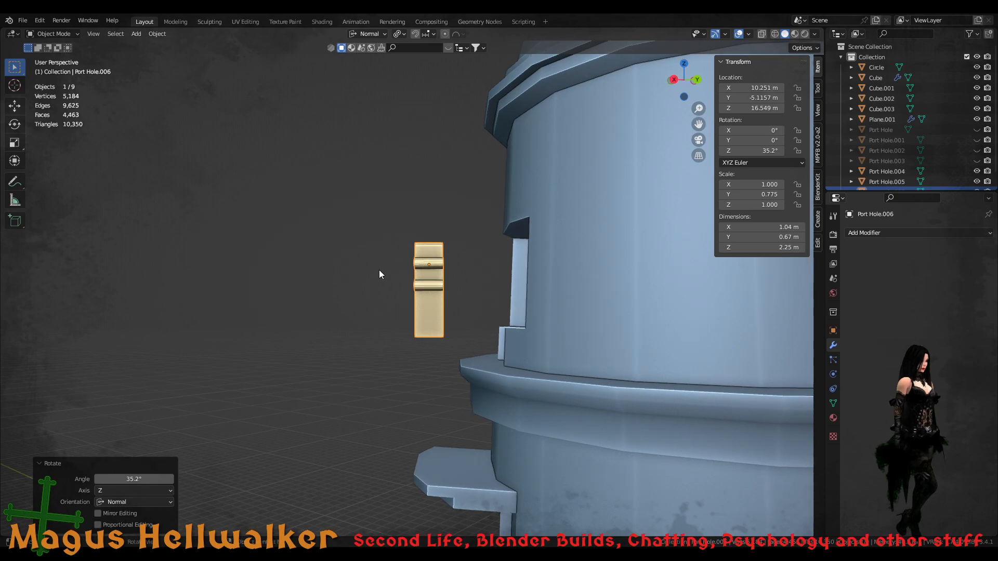
key(g)
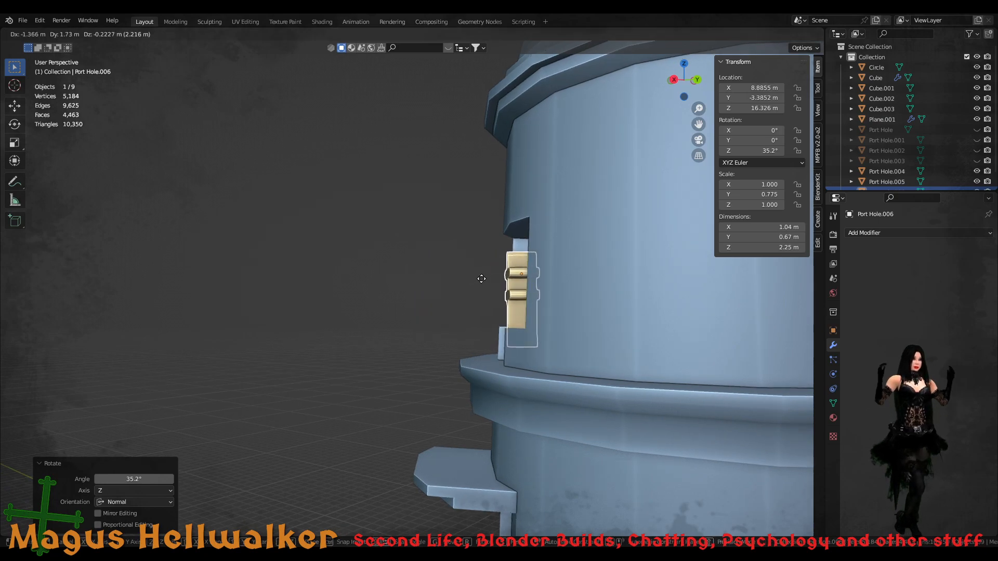
click(487, 277)
middle_drag(501, 301, 603, 288)
scroll(566, 312, up, 2)
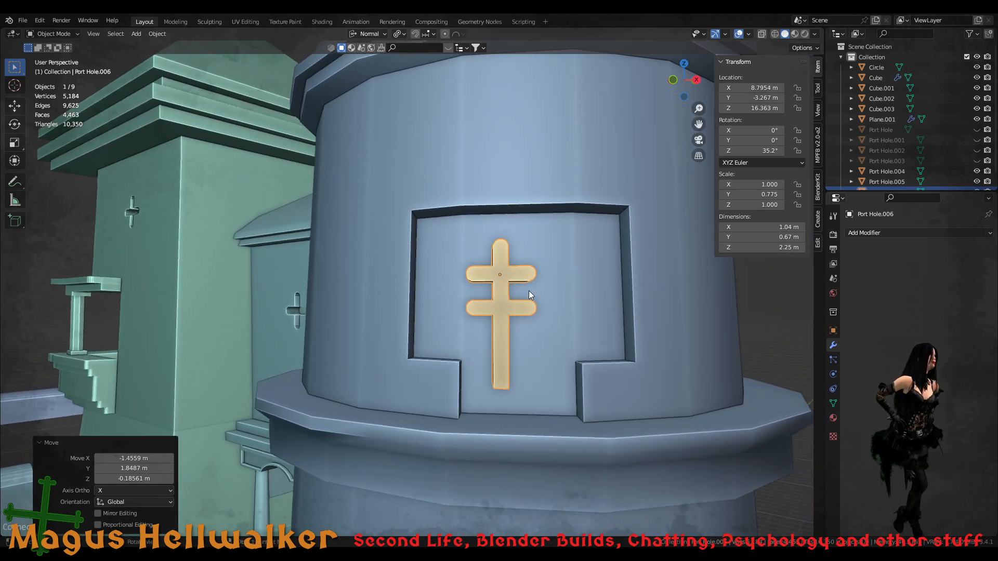
- Lower the cross about 0.43 m along Z so its foot meets the ledge of the recess
key(g)
key(z)
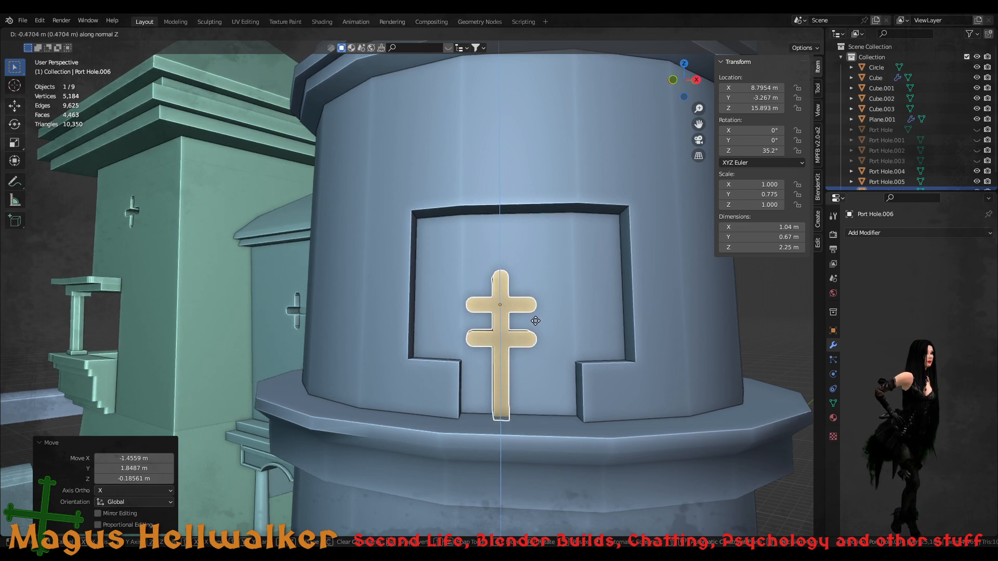
click(539, 322)
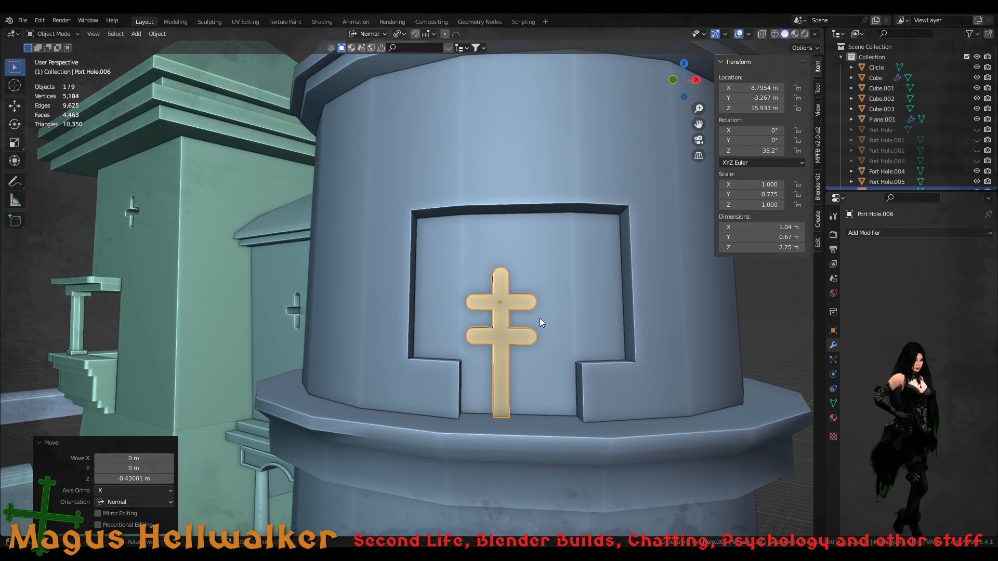
- Shift the cross about 0.35 m sideways toward the square tower's side of the recess
scroll(513, 336, down, 2)
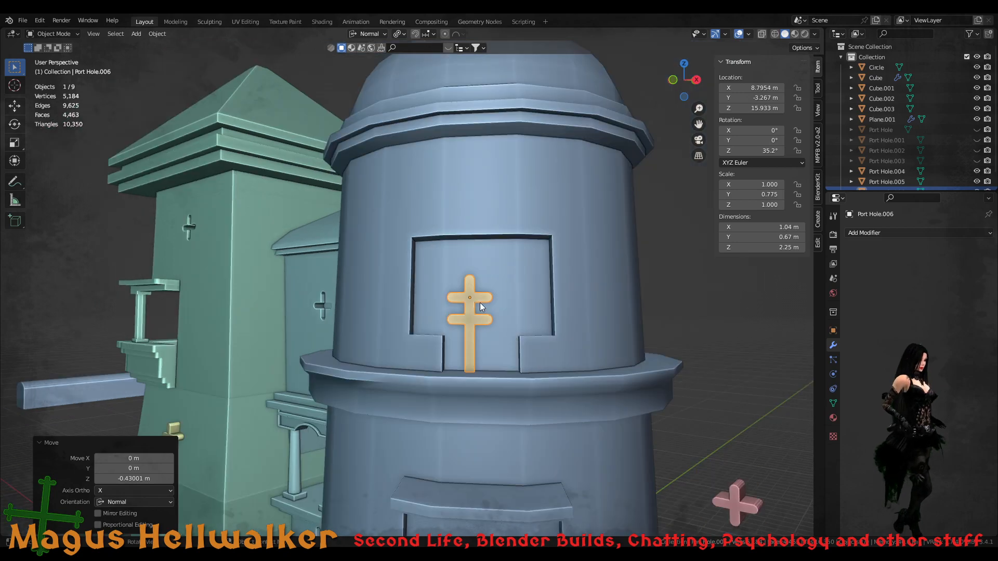
mouse_move(479, 302)
middle_down()
mouse_move(493, 356)
mouse_move(485, 307)
mouse_move(482, 317)
middle_up()
scroll(479, 318, up, 2)
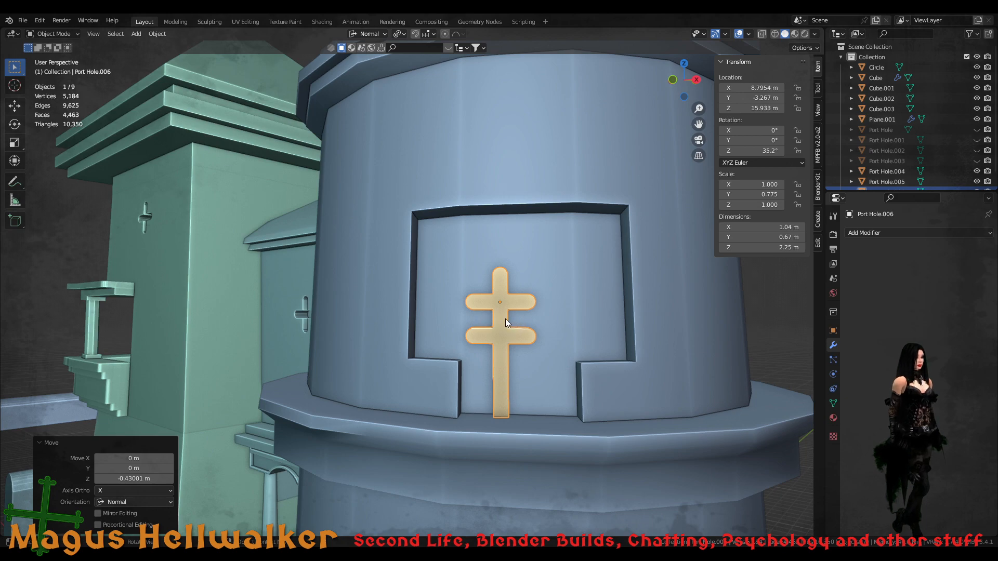
key(g)
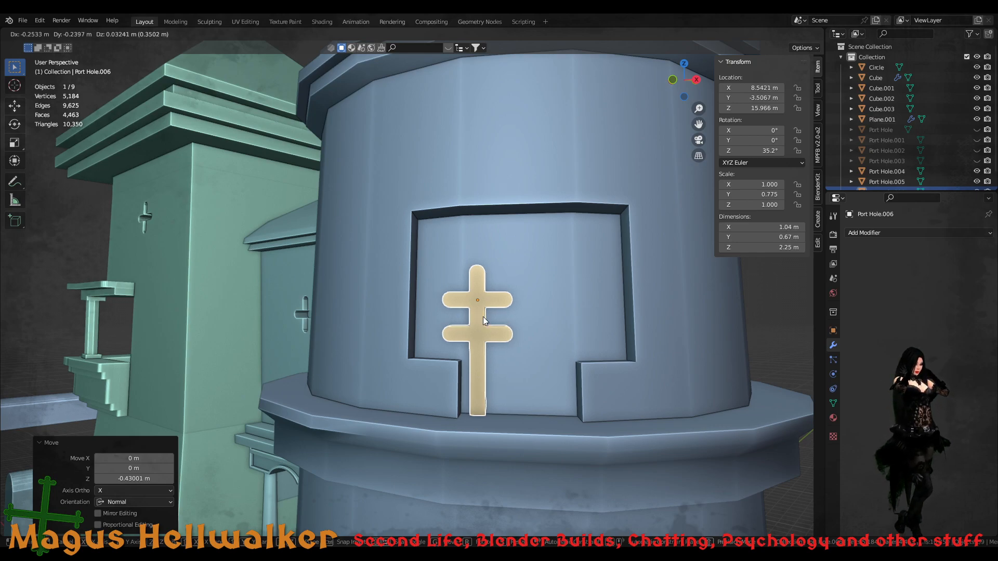
click(483, 317)
- Rotate the cross about -2.87° around Z to align it with the wall of the recess
scroll(484, 316, down, 5)
scroll(484, 317, up, 1)
middle_drag(484, 307, 503, 331)
scroll(466, 314, up, 2)
key(r)
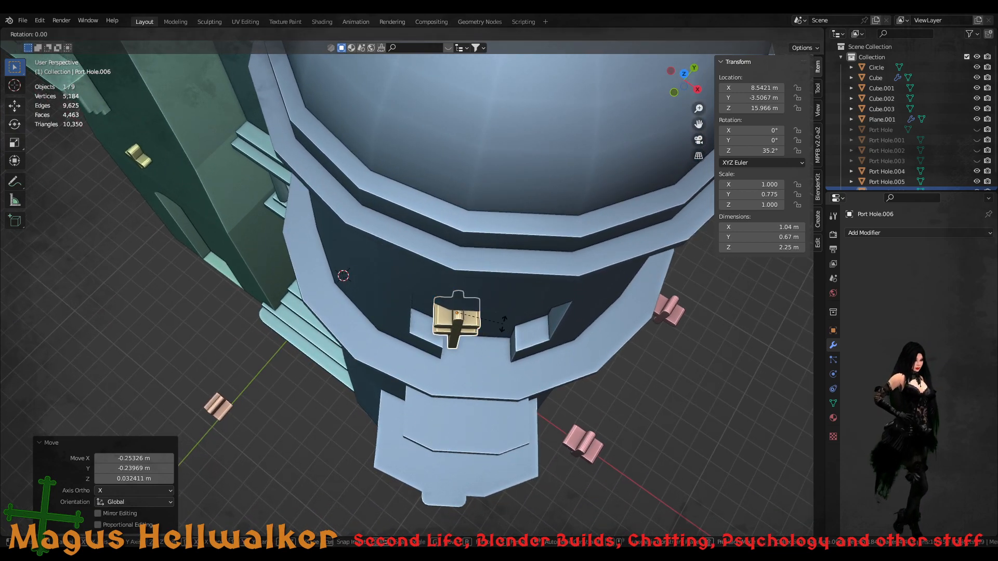
key(z)
key(z)
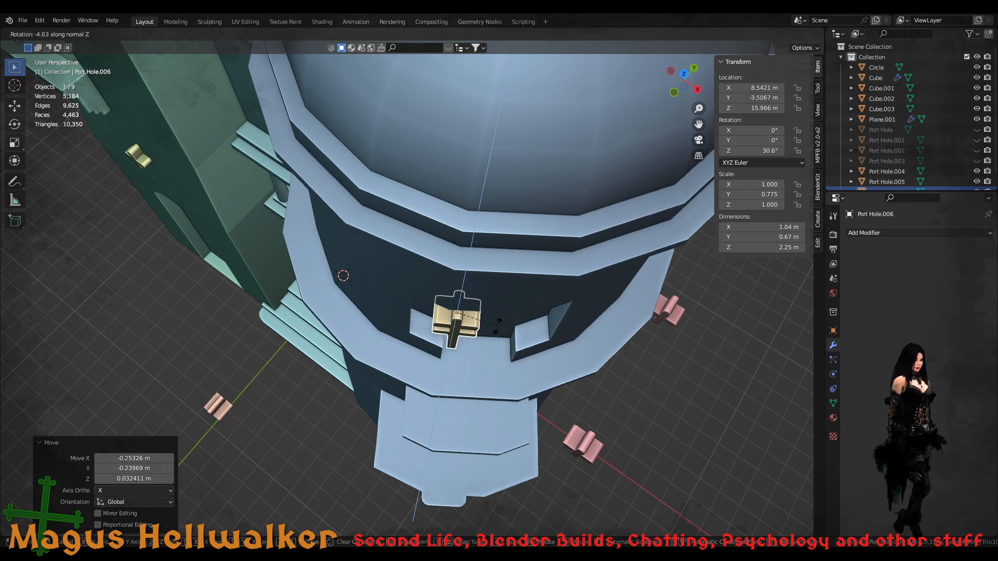
click(498, 326)
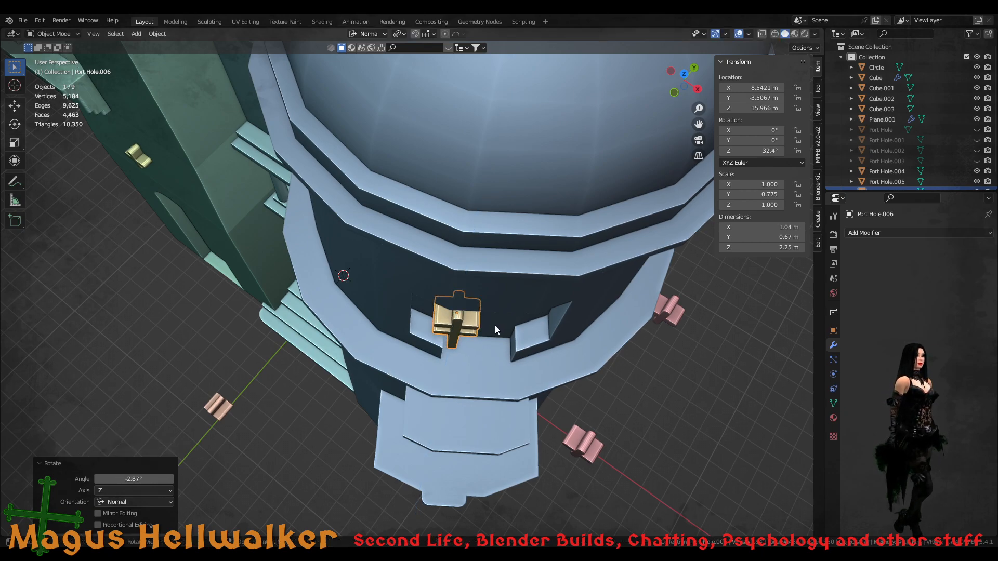
- Switch the transform orientation to Local and duplicate the double-barred cross about 1.24 m along its X axis within the upper recess
scroll(478, 343, down, 3)
scroll(462, 344, up, 5)
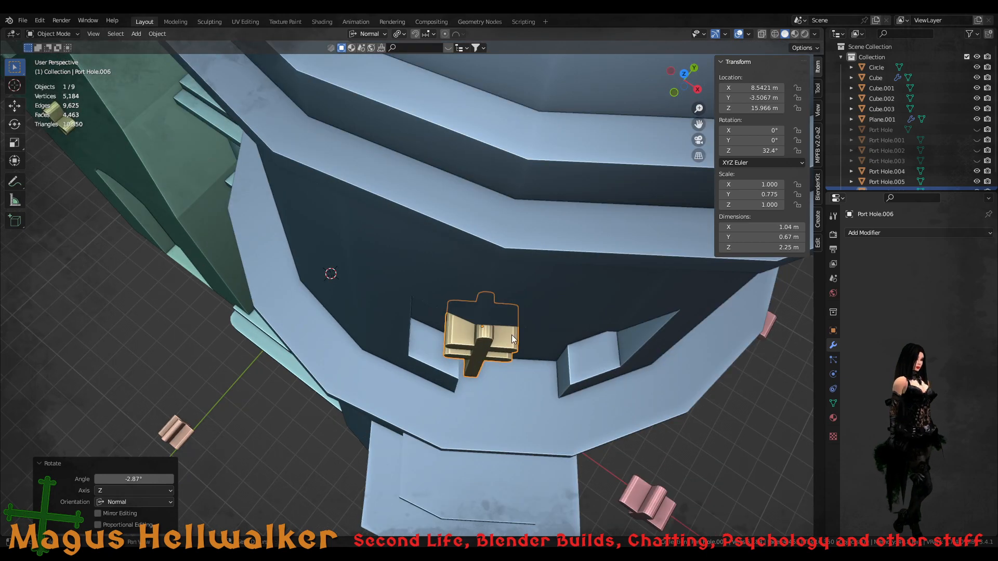
middle_drag(511, 337, 483, 319)
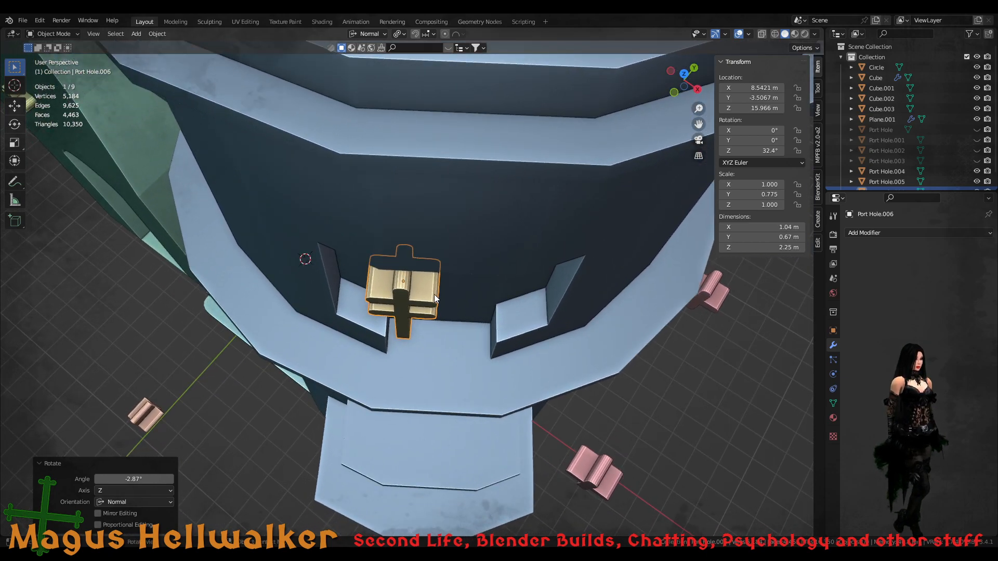
click(364, 34)
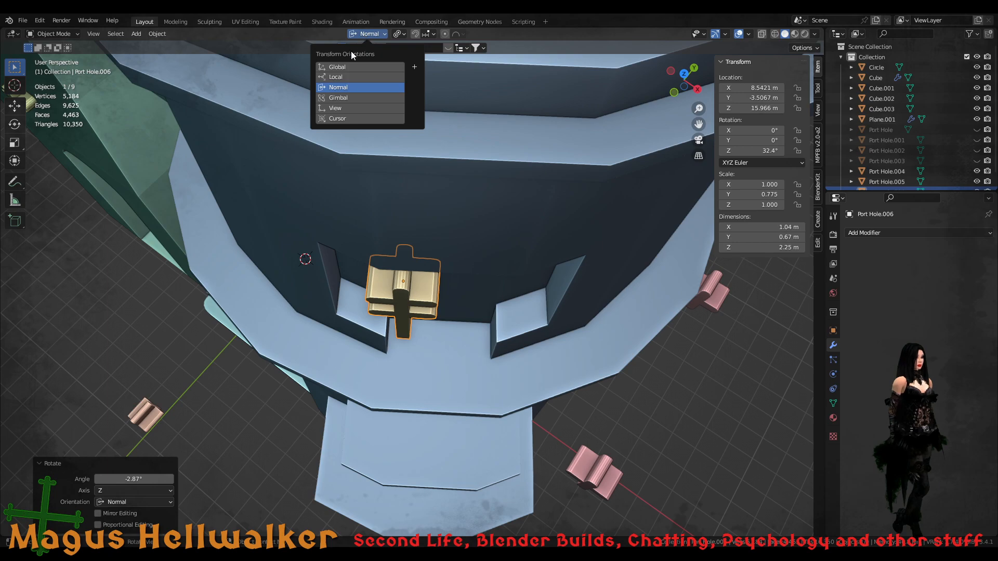
click(340, 77)
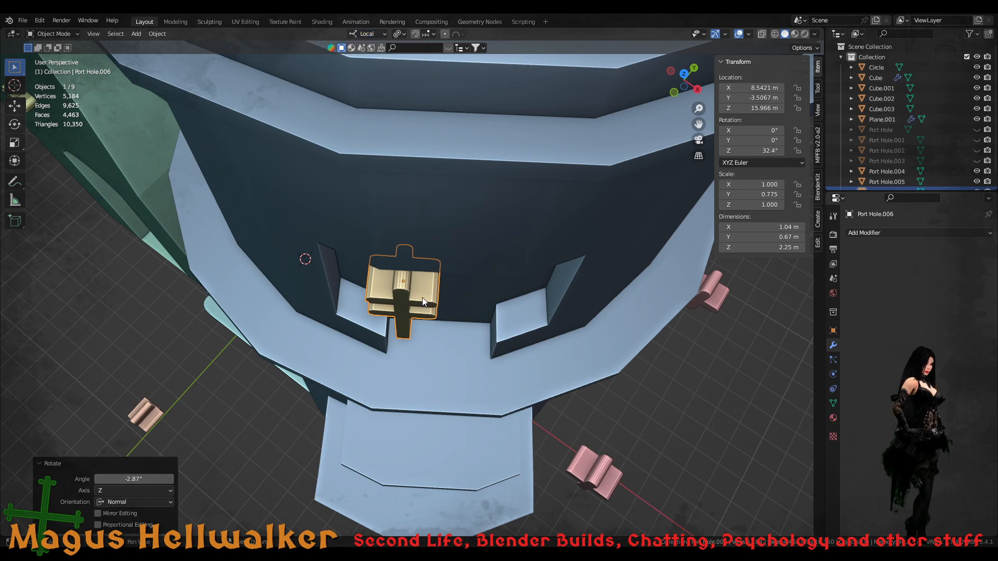
key(shift+d)
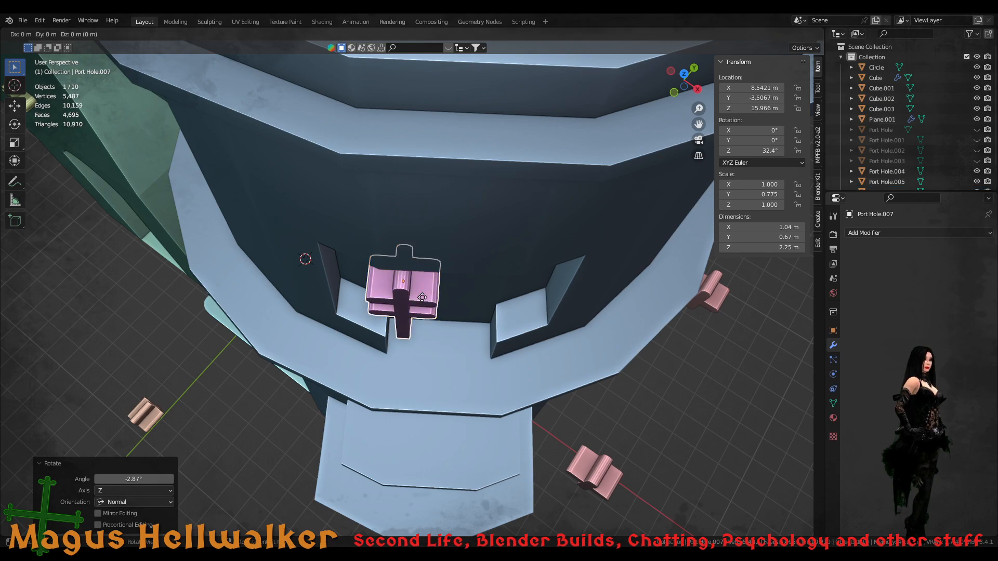
key(x)
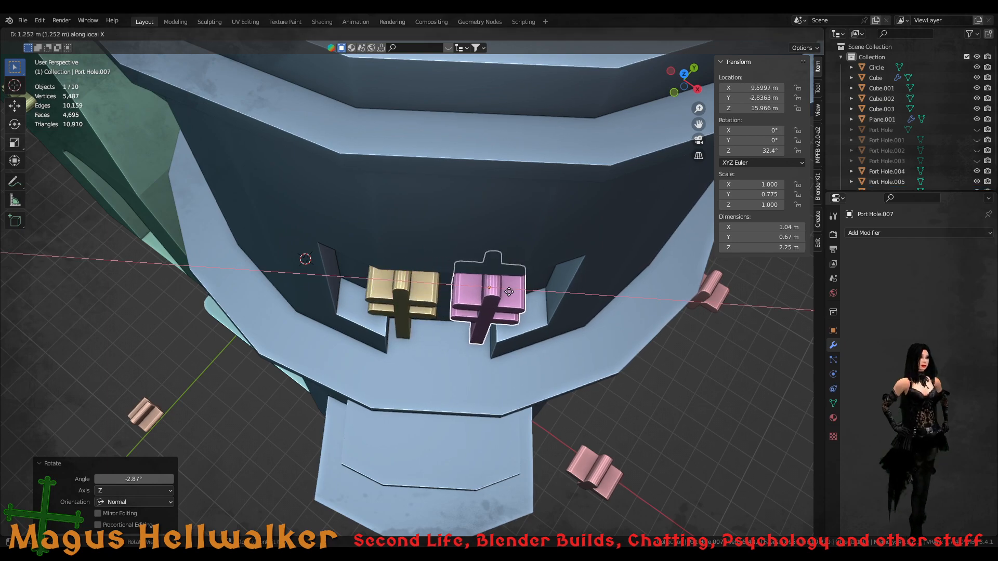
click(508, 291)
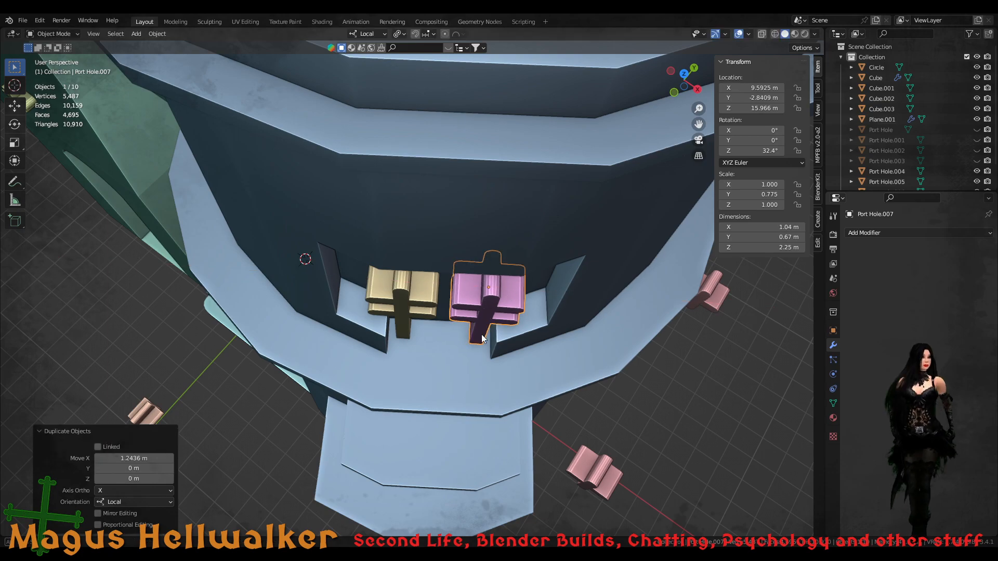
- Join the two double-barred crosses in the upper recess into one object, with the original cross as the active one
middle_drag(508, 291, 481, 251)
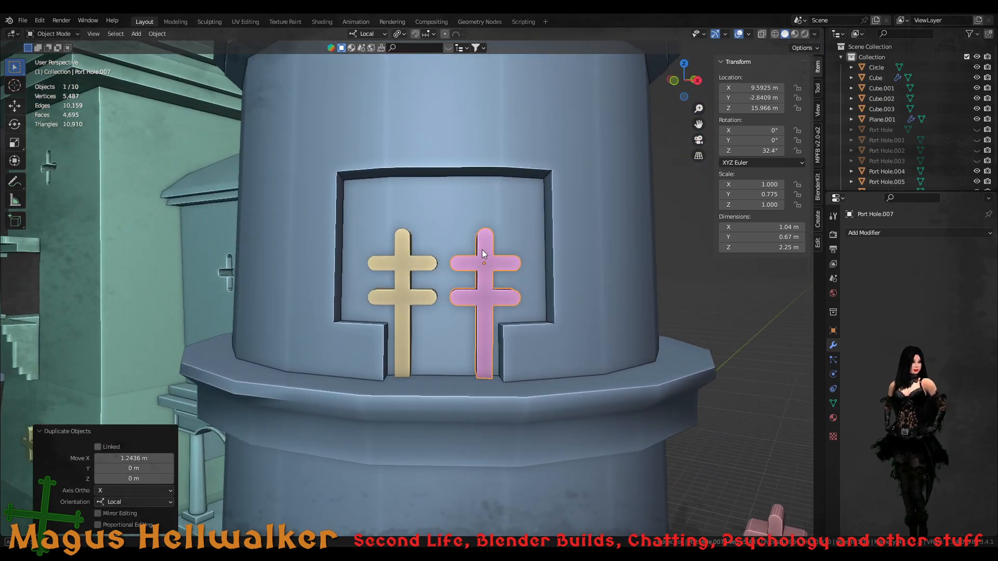
scroll(497, 270, down, 4)
mouse_move(509, 263)
middle_down()
mouse_move(304, 272)
mouse_move(510, 269)
middle_up()
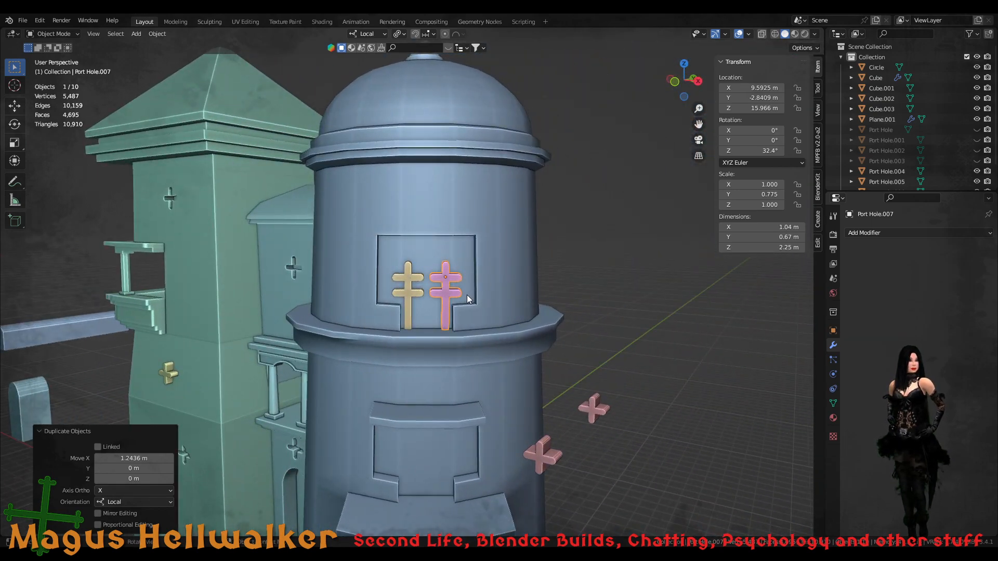
scroll(467, 294, up, 2)
scroll(467, 294, up, 3)
scroll(488, 267, up, 2)
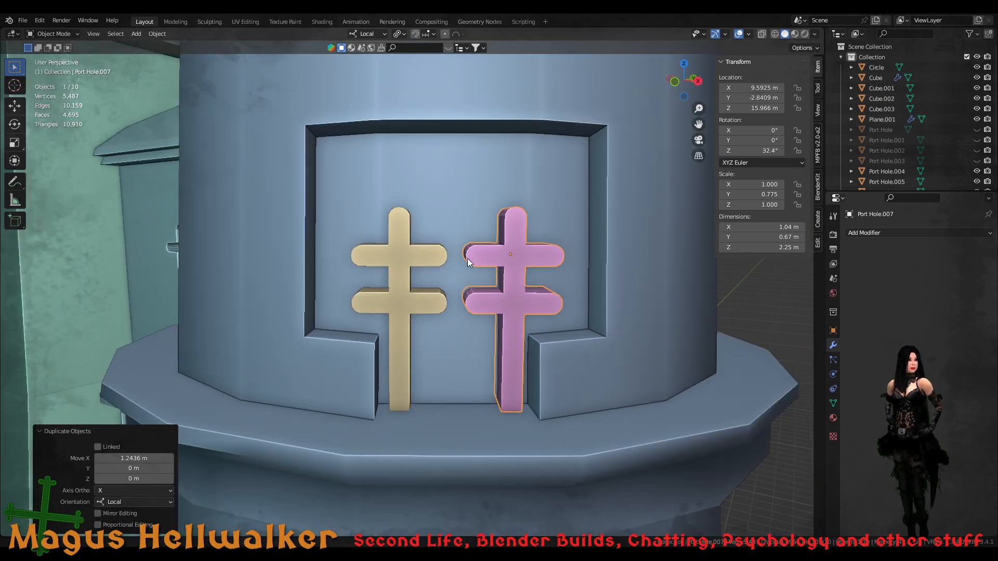
scroll(467, 258, down, 3)
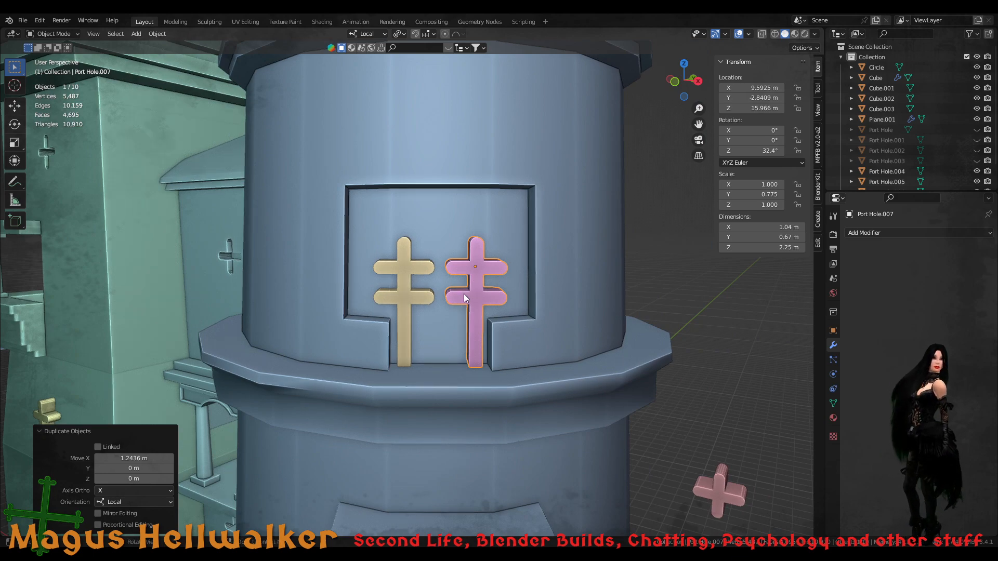
shift+click(419, 292)
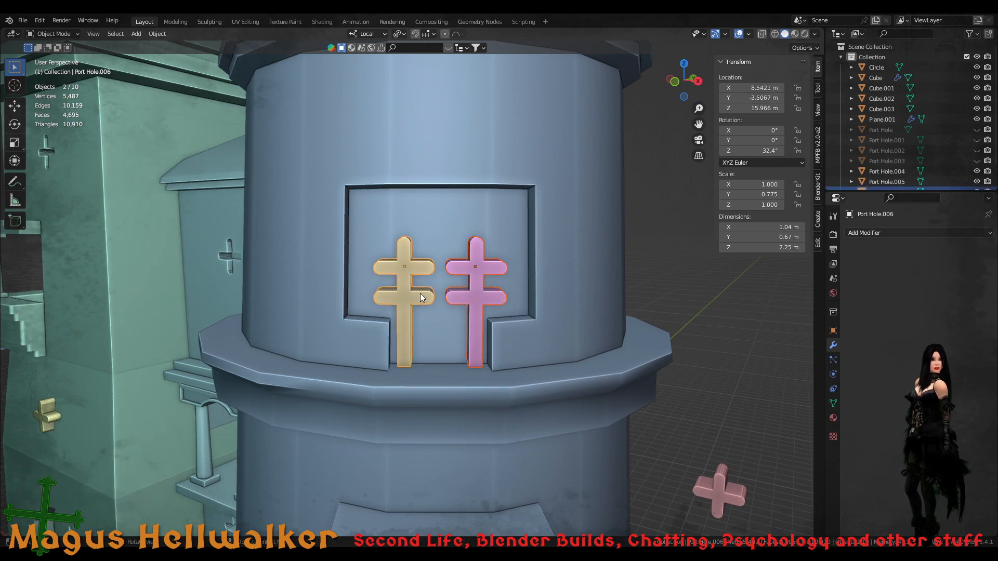
key(ctrl+j)
- Duplicate the joined pair of crosses and place the copy about 5.92 m lower along Z, in the recess below
scroll(420, 297, down, 6)
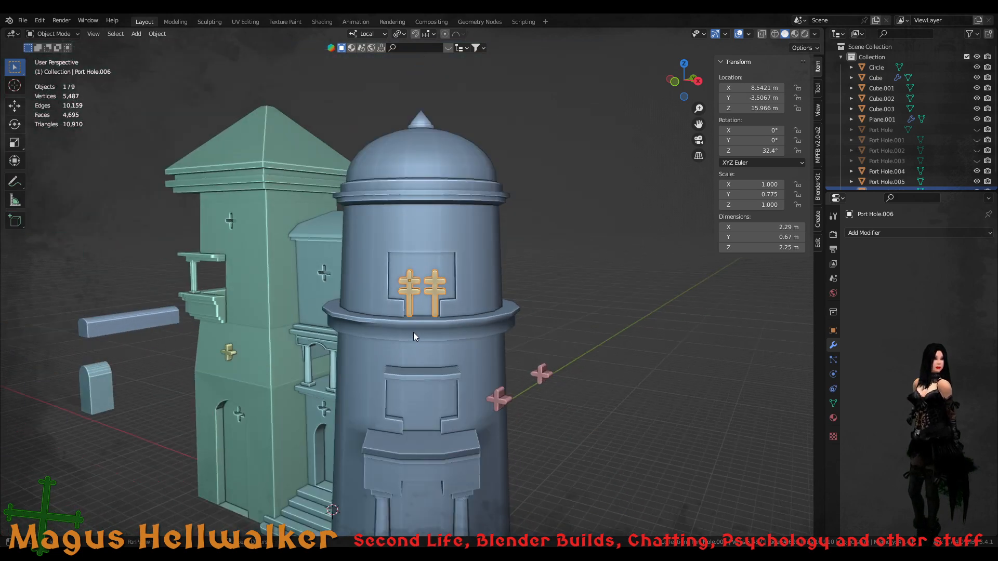
key(shift+d)
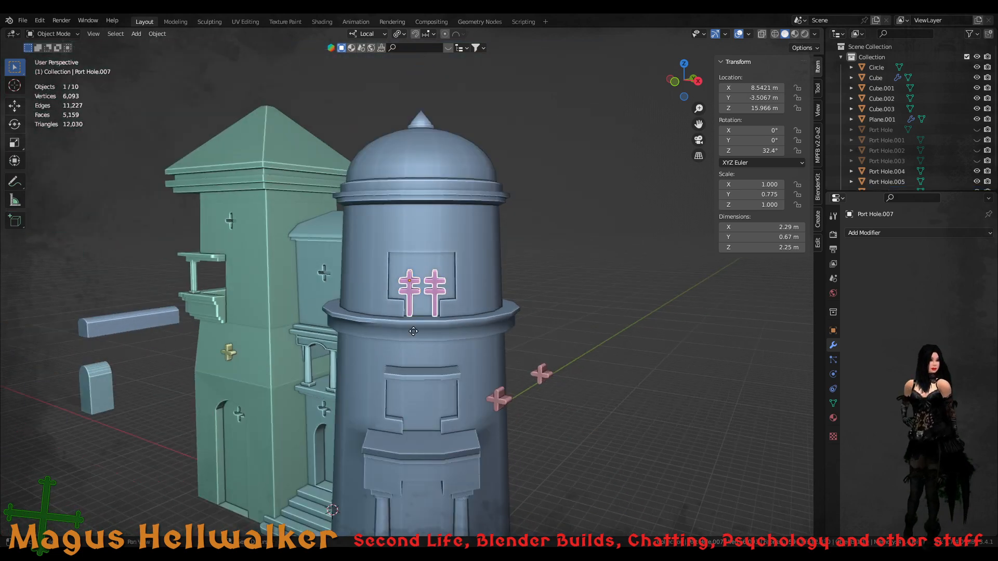
key(z)
key(z)
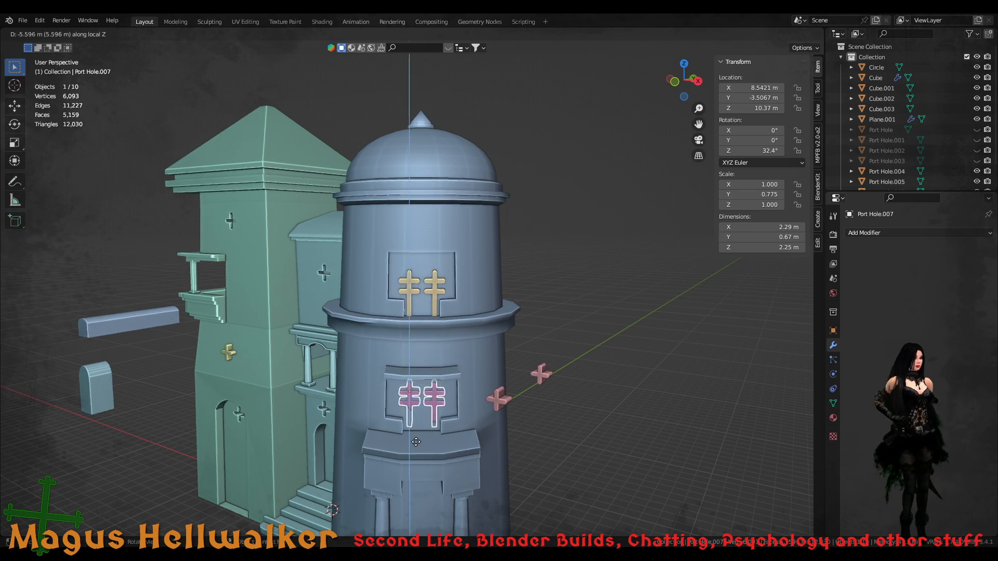
click(416, 453)
- Apply all transforms to the lower pair of crosses and set its origin to the center of mass (surface)
scroll(425, 444, up, 4)
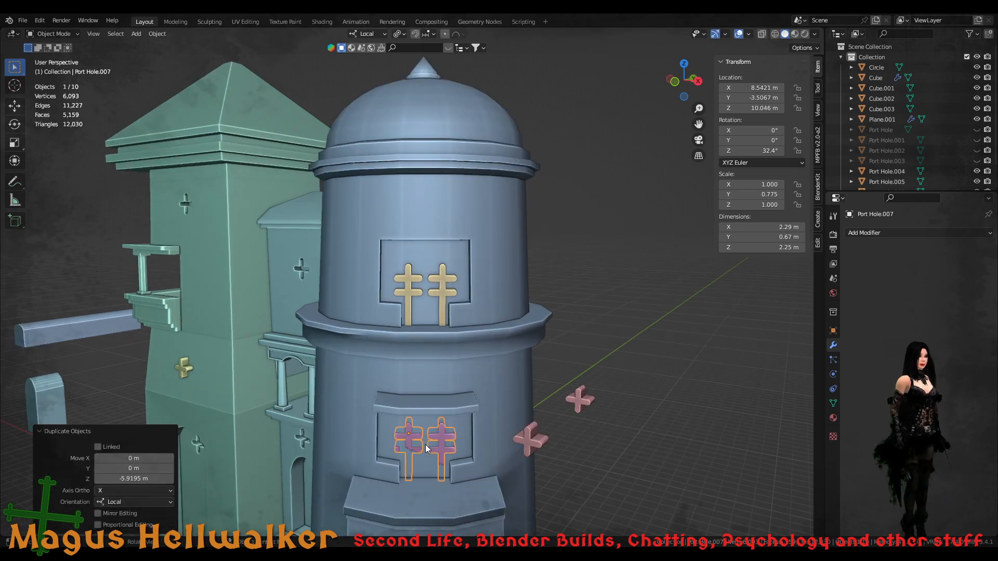
middle_drag(464, 444, 437, 438)
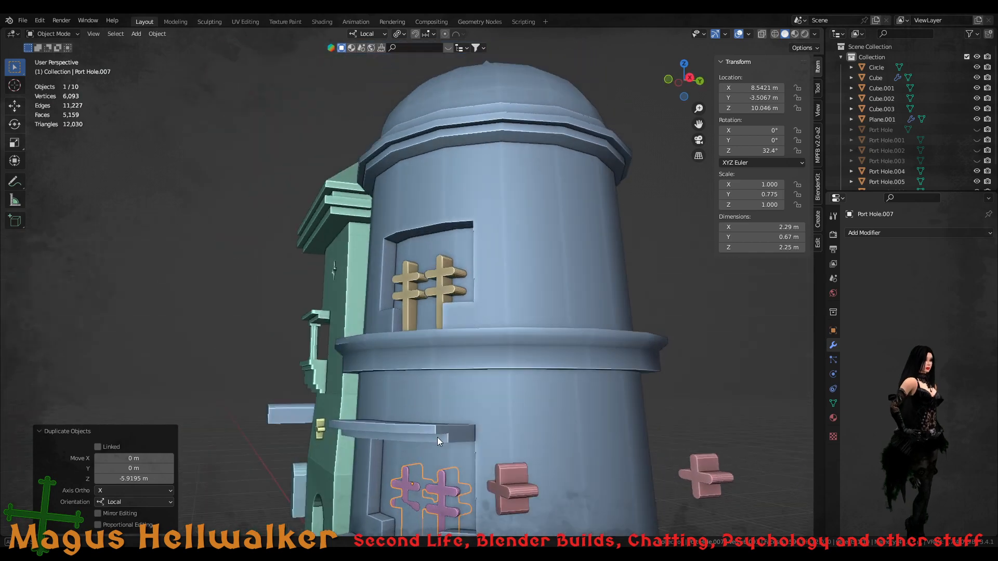
middle_drag(436, 489, 438, 386)
scroll(426, 416, up, 6)
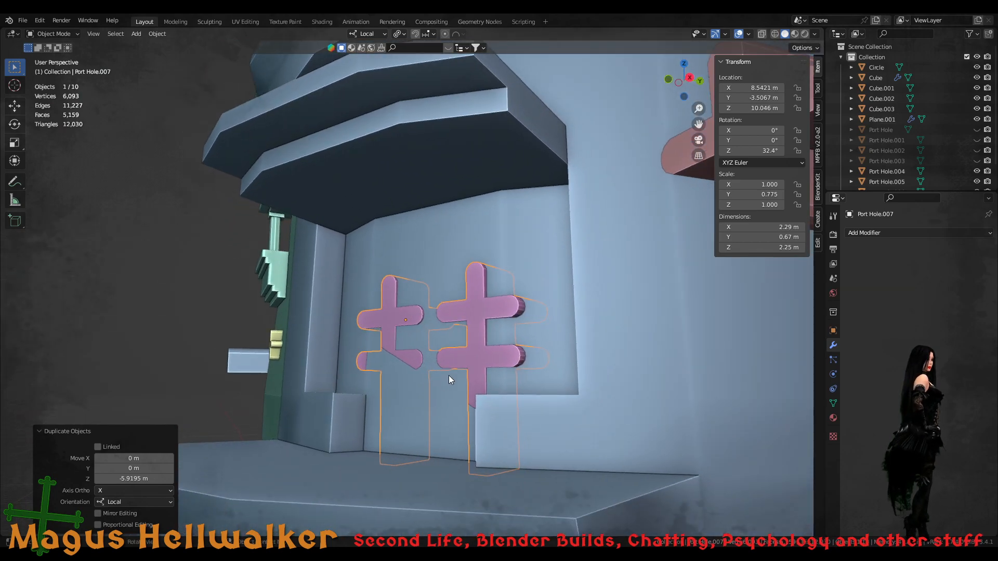
click(459, 360)
key(ctrl+a)
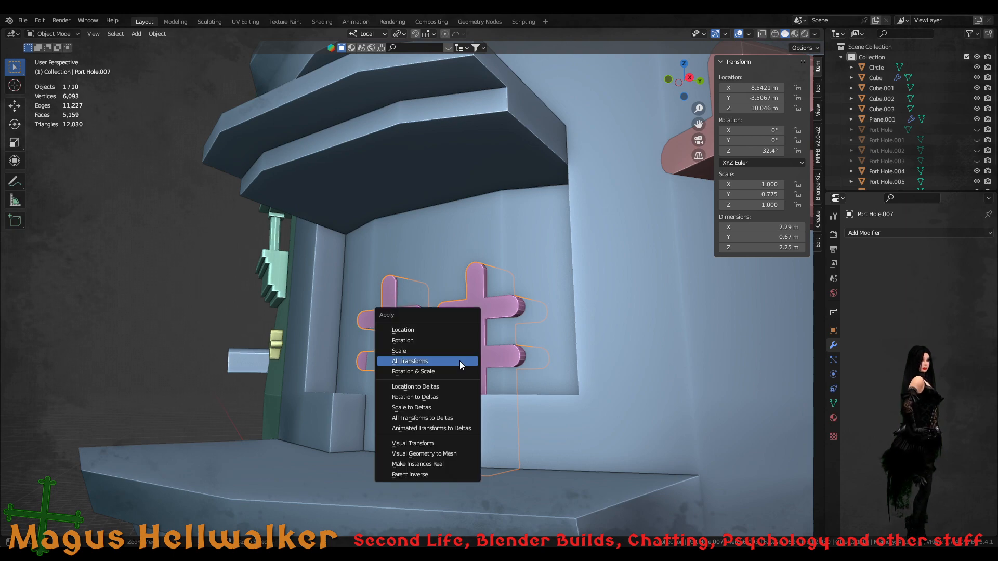
click(460, 362)
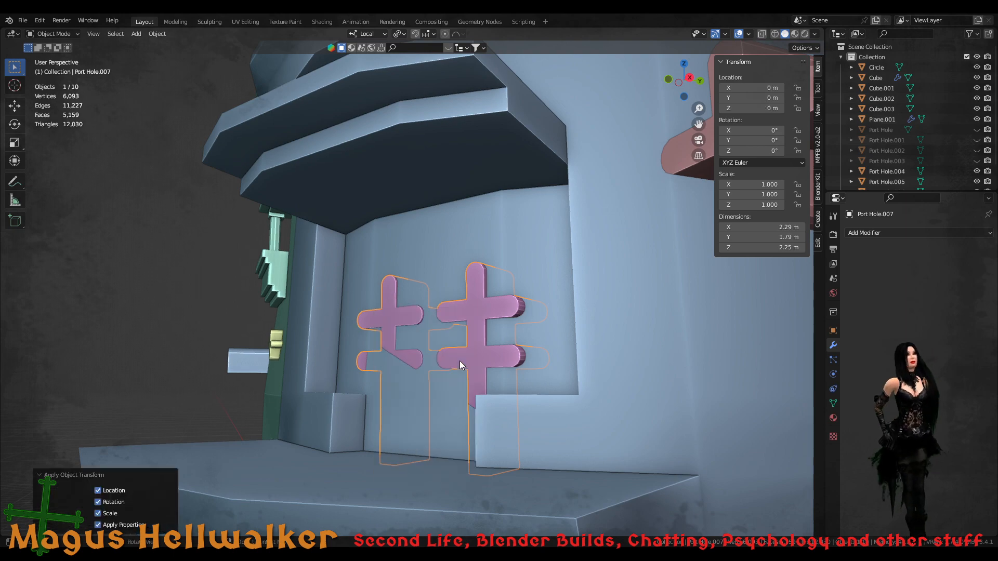
key(shift+a)
mouse_move(459, 362)
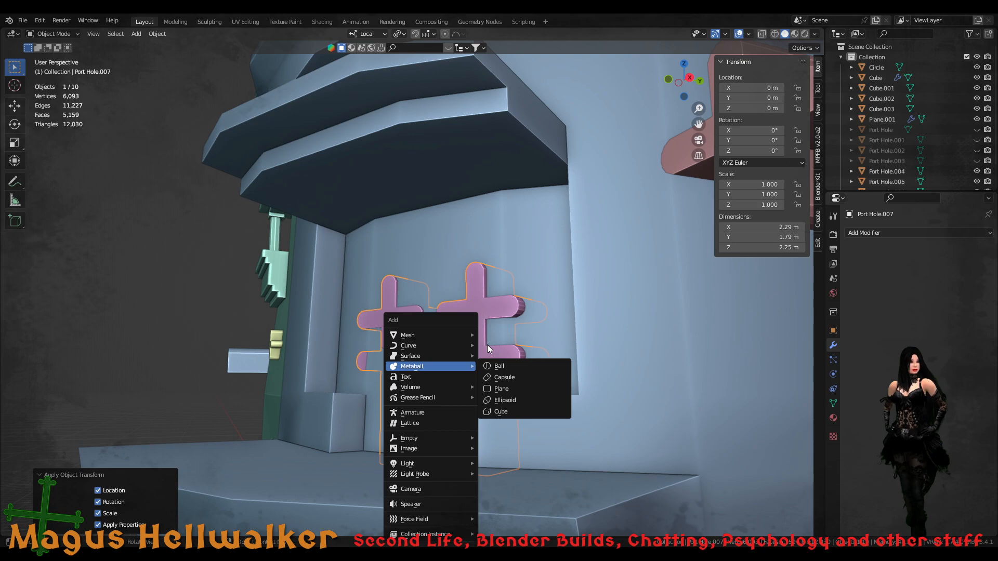
key(Escape)
mouse_move(480, 309)
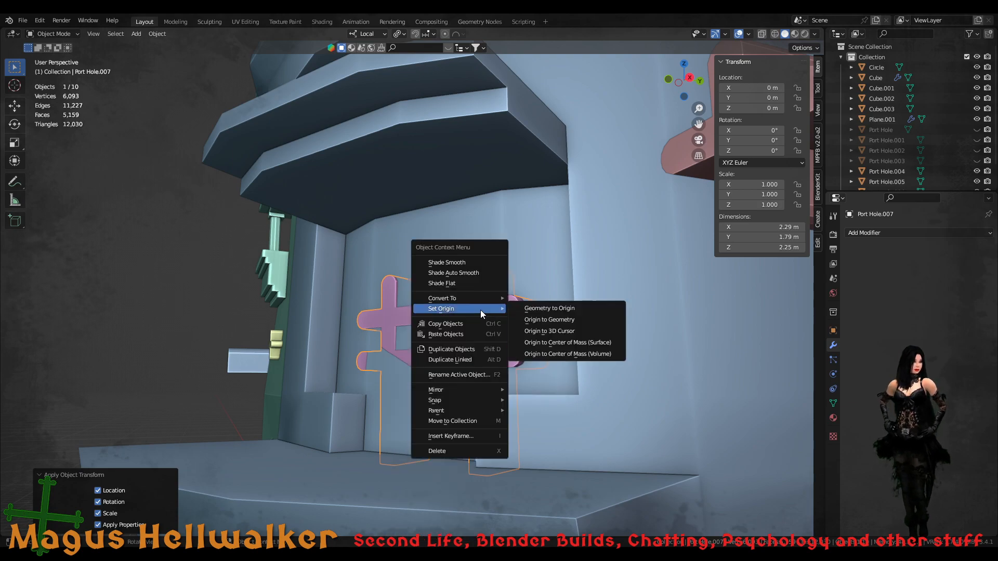
click(557, 345)
- Set the upper pair's origin to its center of mass (surface), and make the lower pair of crosses the selection again
scroll(464, 292, down, 5)
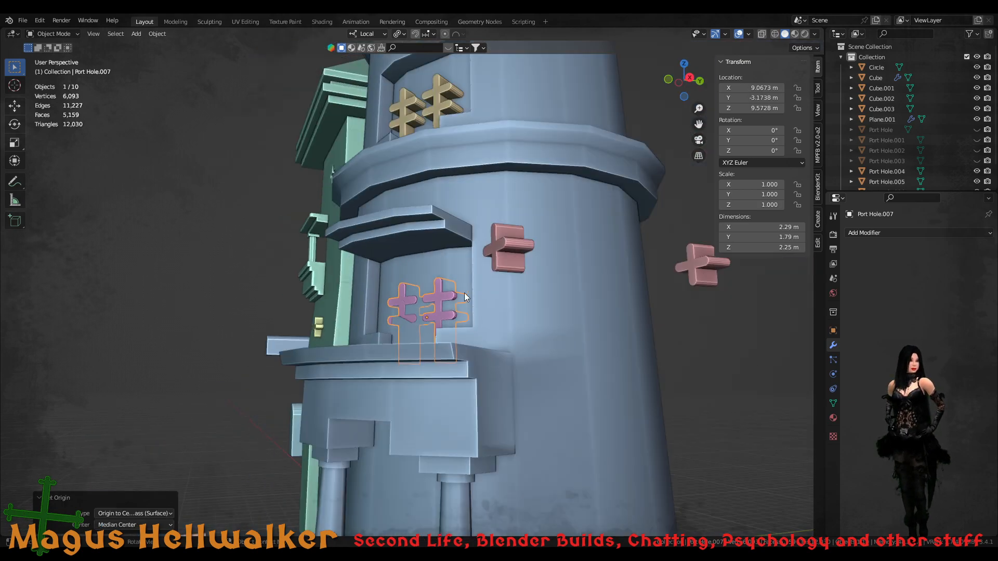
click(445, 105)
right_click(446, 104)
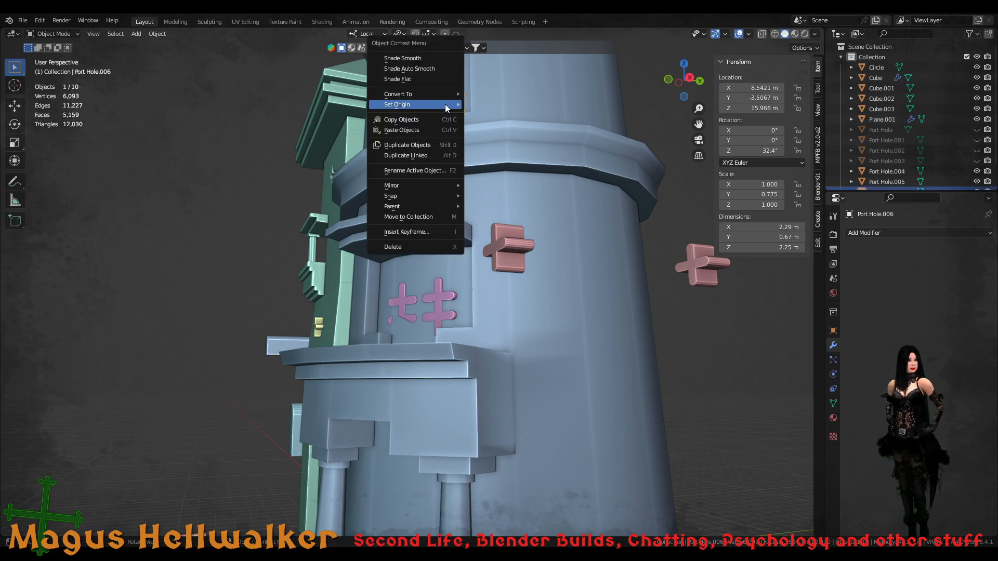
mouse_move(446, 104)
click(514, 138)
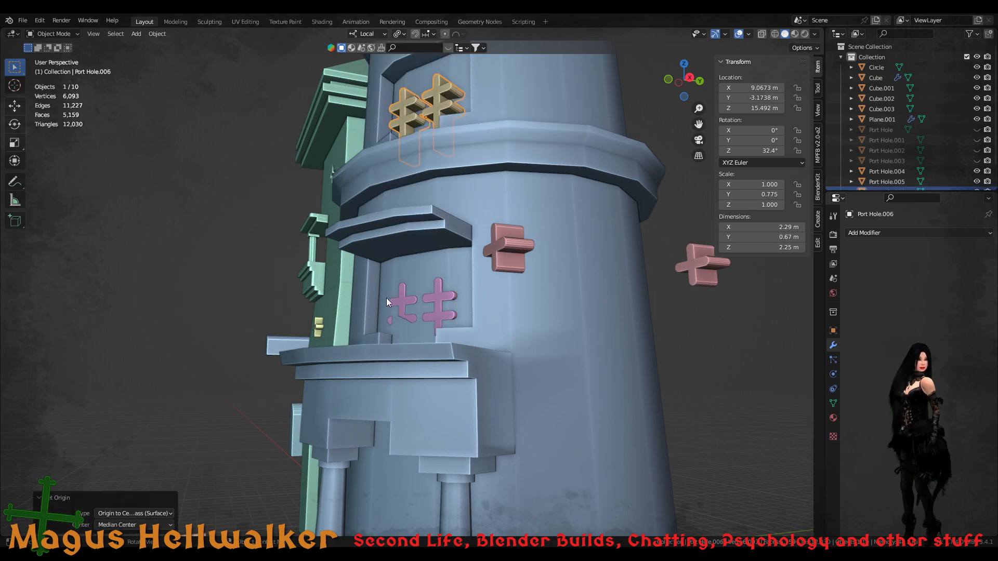
click(437, 312)
middle_drag(445, 276, 430, 309)
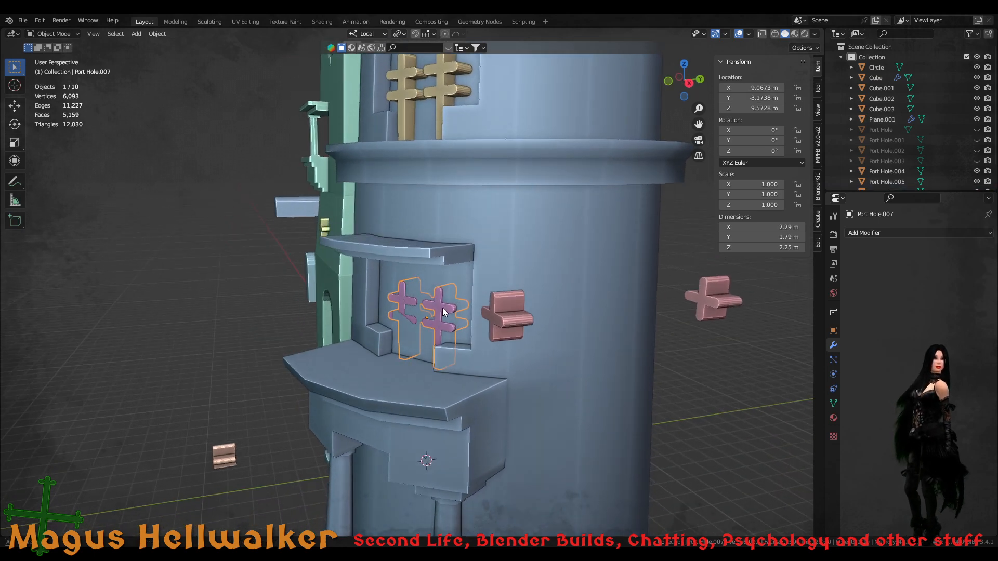
key(g)
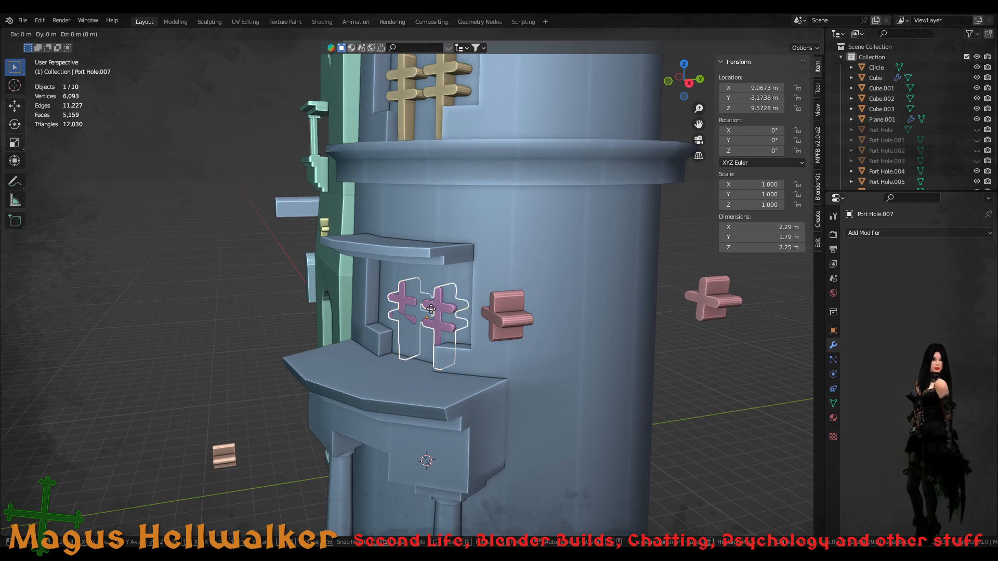
key(z)
key(z)
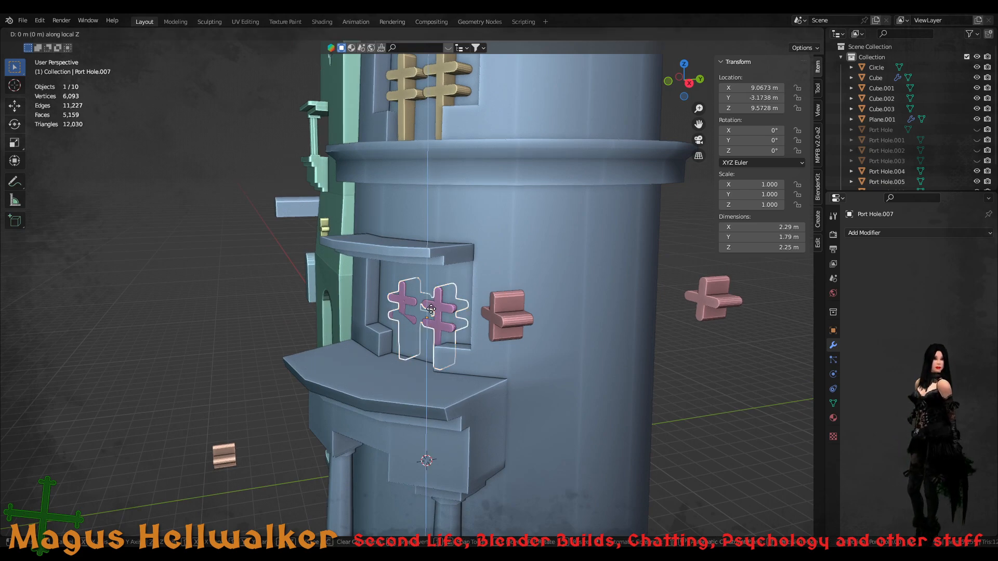
key(y)
key(y)
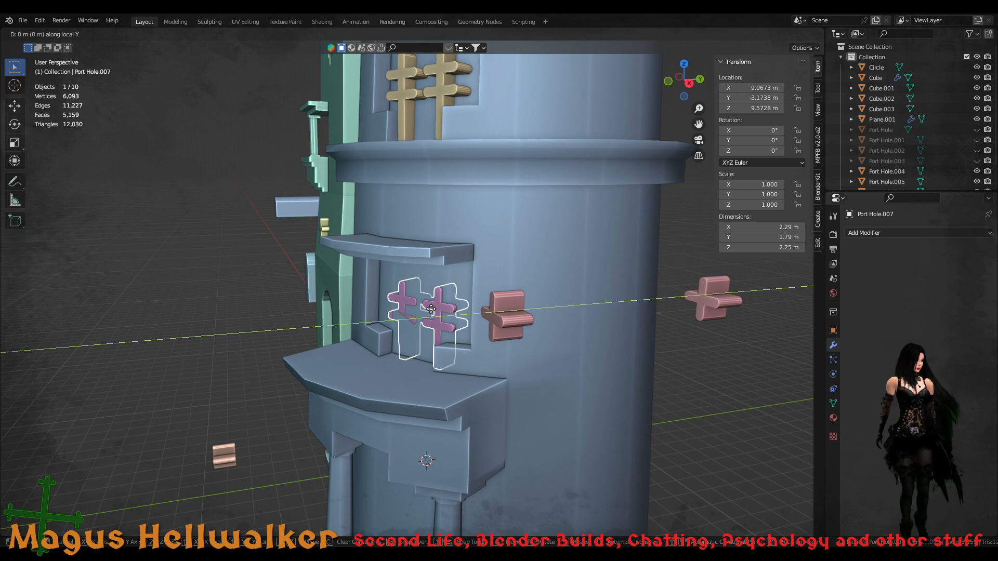
key(x)
key(x)
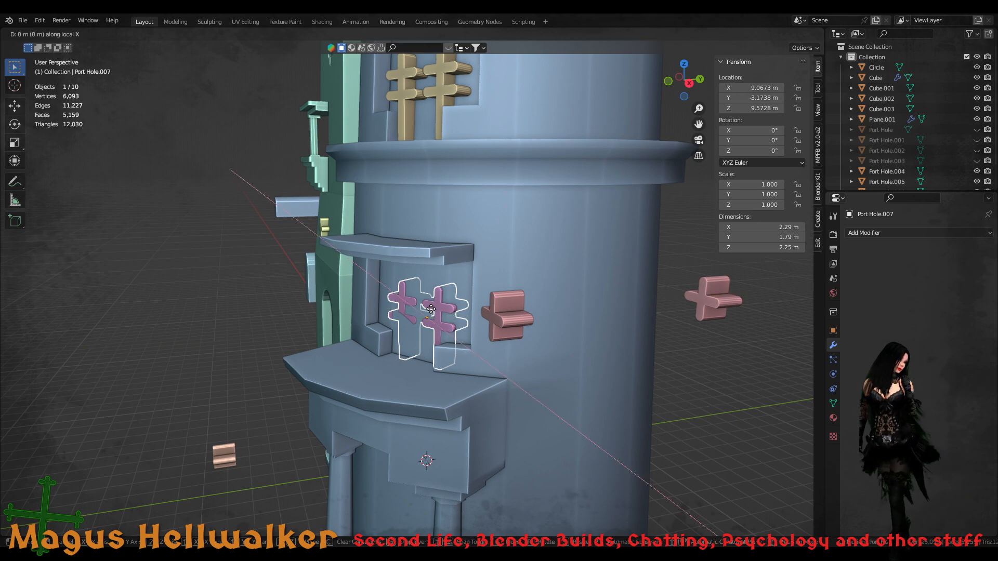
key(x)
key(x)
key(y)
key(y)
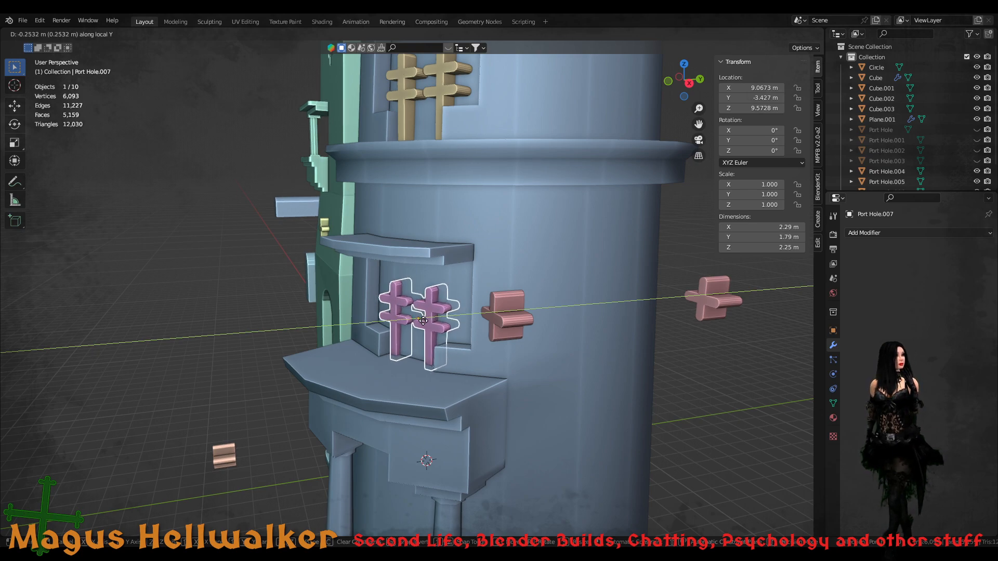
right_click(423, 321)
- Raise the lower pair of crosses about 0.13 m along Z so its feet meet the ledge of the recess
middle_drag(428, 354, 457, 361)
scroll(444, 352, up, 5)
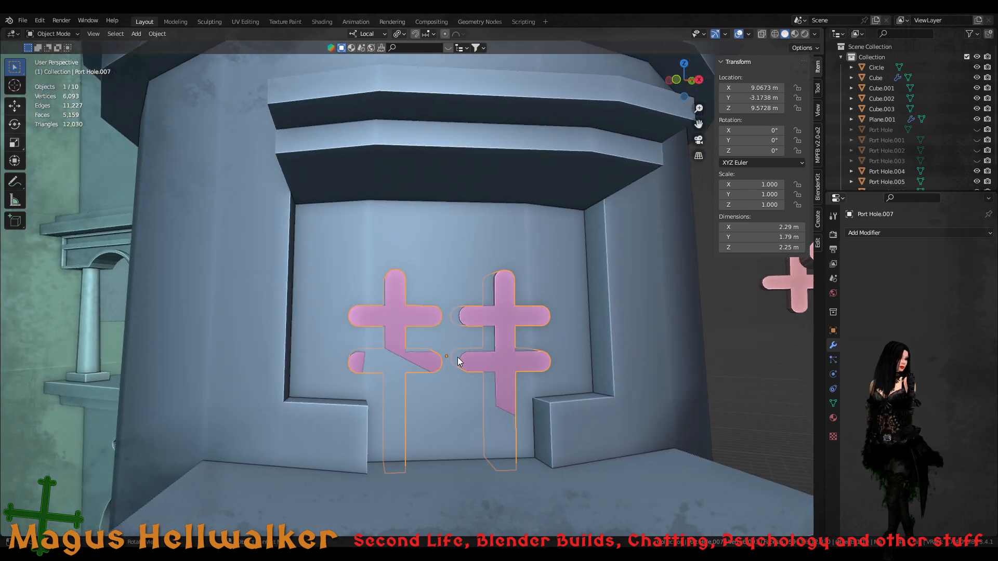
key(g)
key(z)
key(z)
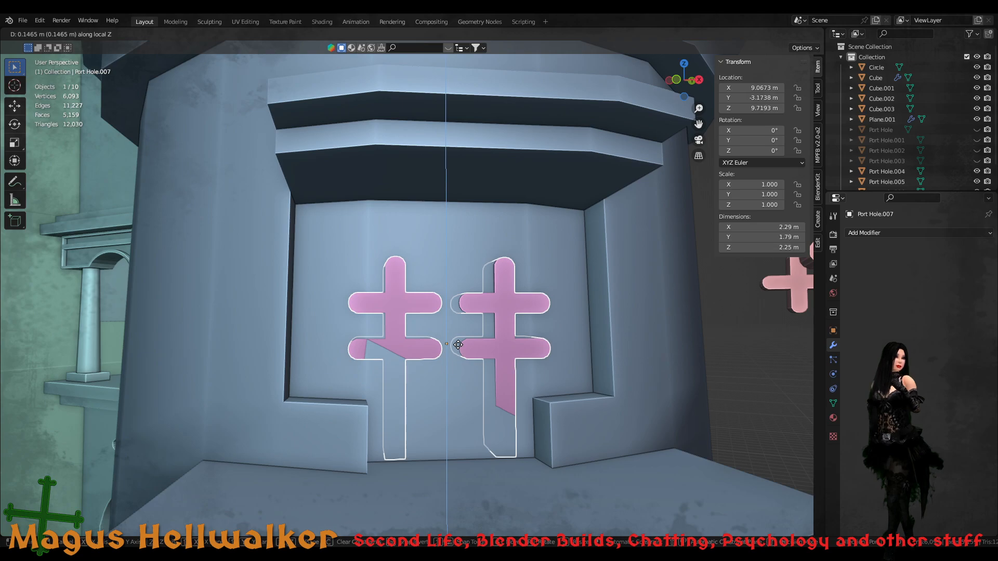
click(459, 350)
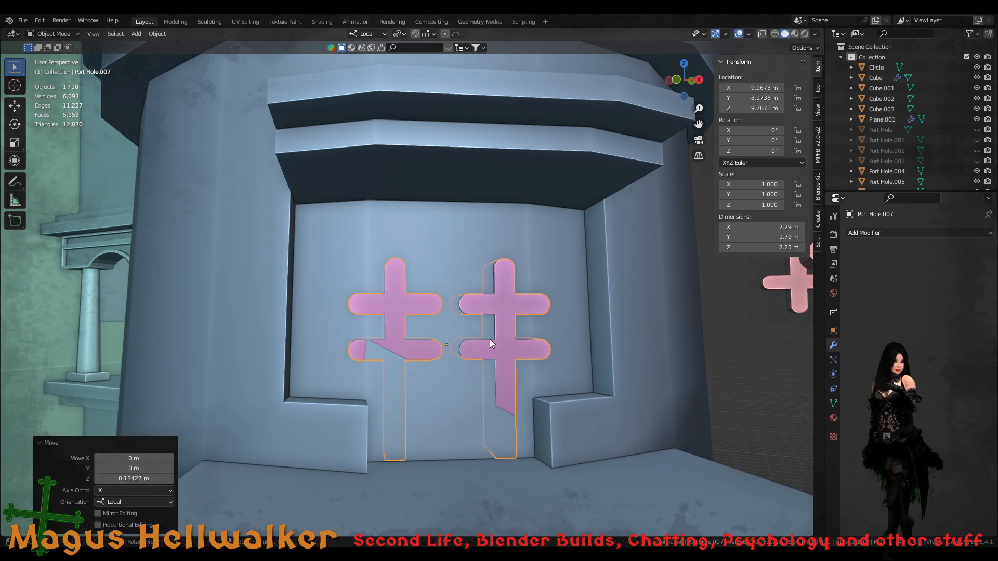
middle_drag(489, 343, 478, 364)
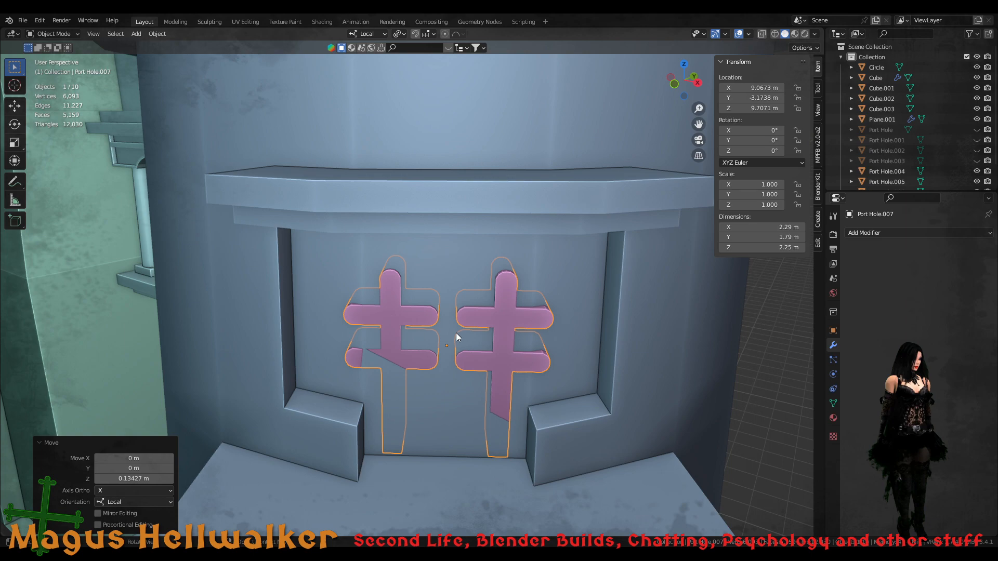
click(382, 32)
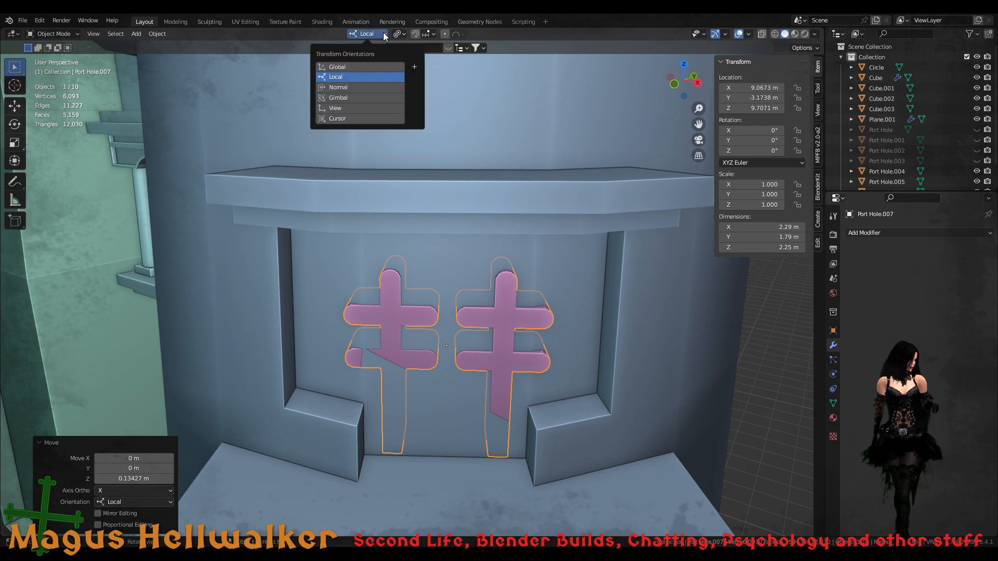
click(370, 87)
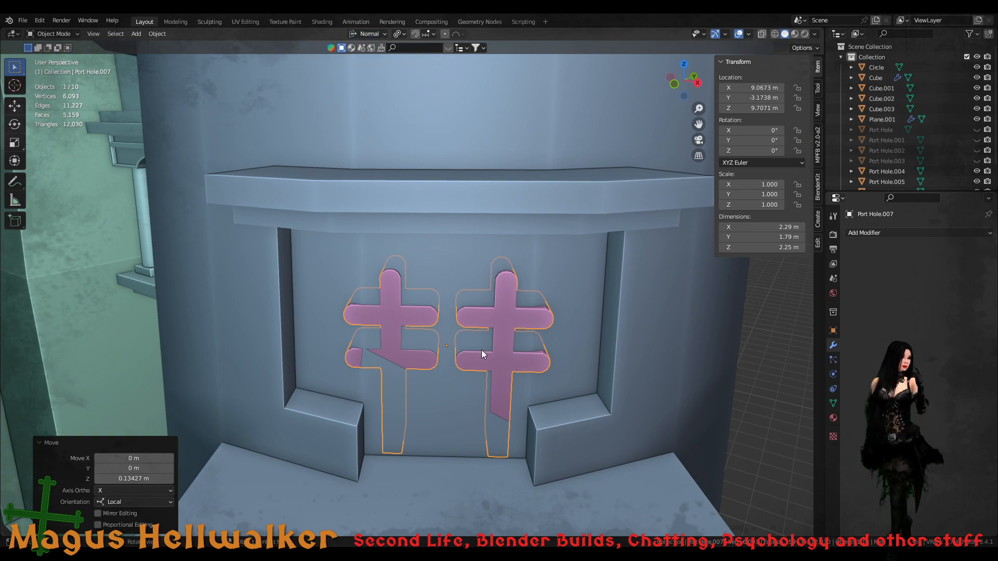
key(g)
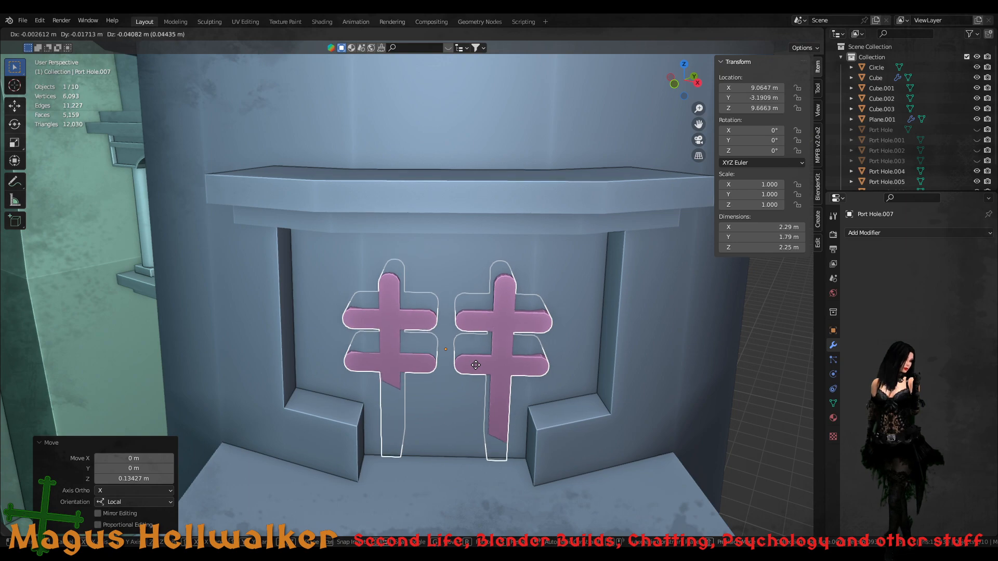
key(x)
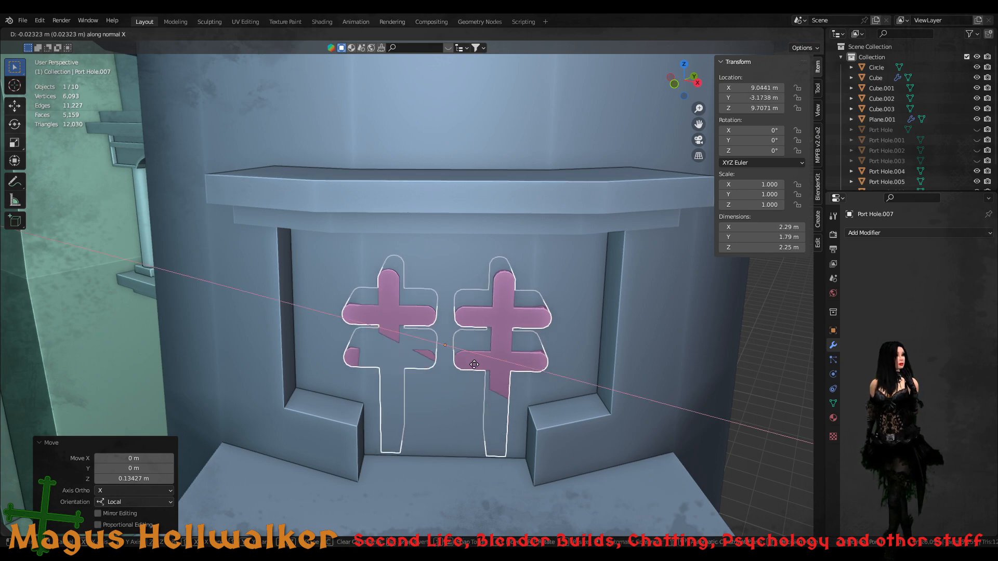
key(y)
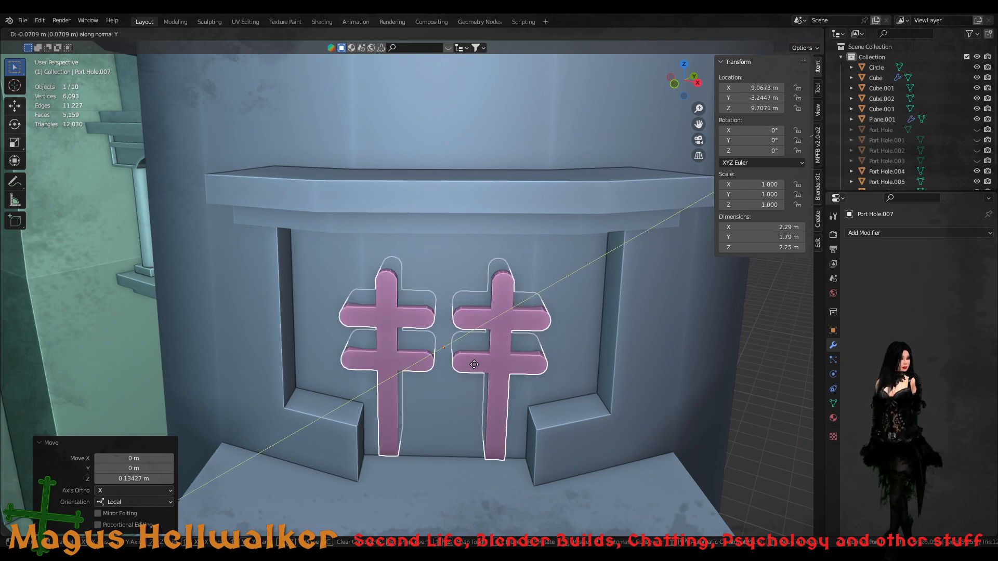
click(474, 365)
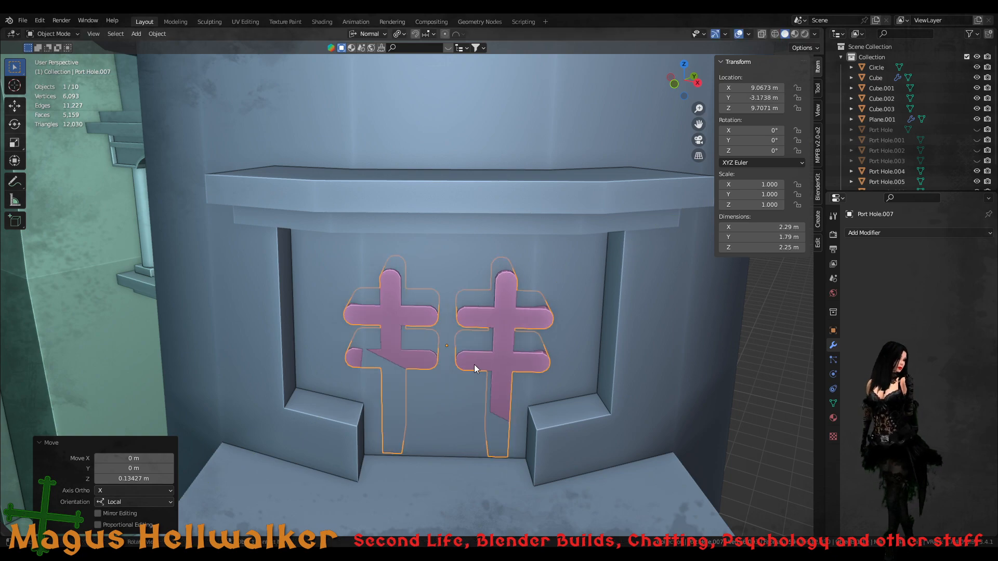
- Apply all transforms to the lower pair of crosses and to the upper pair of crosses
key(ctrl+a)
click(472, 363)
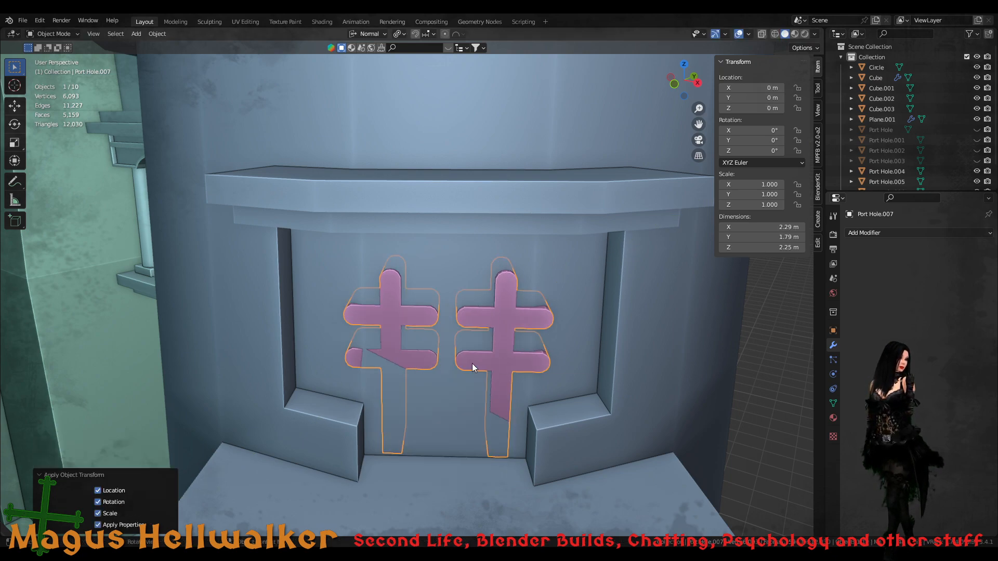
scroll(441, 257, down, 5)
click(451, 100)
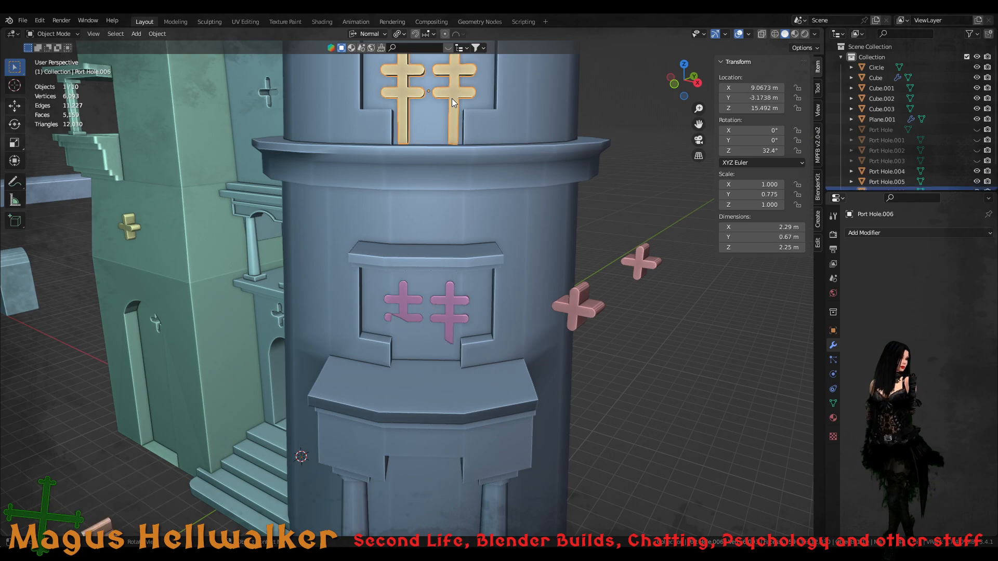
key(ctrl+a)
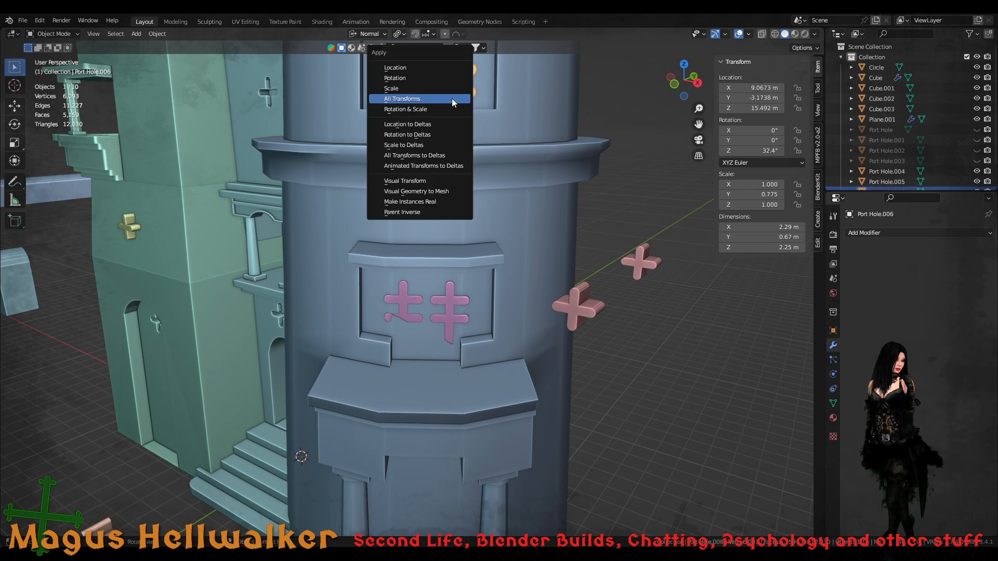
click(451, 99)
scroll(429, 352, up, 5)
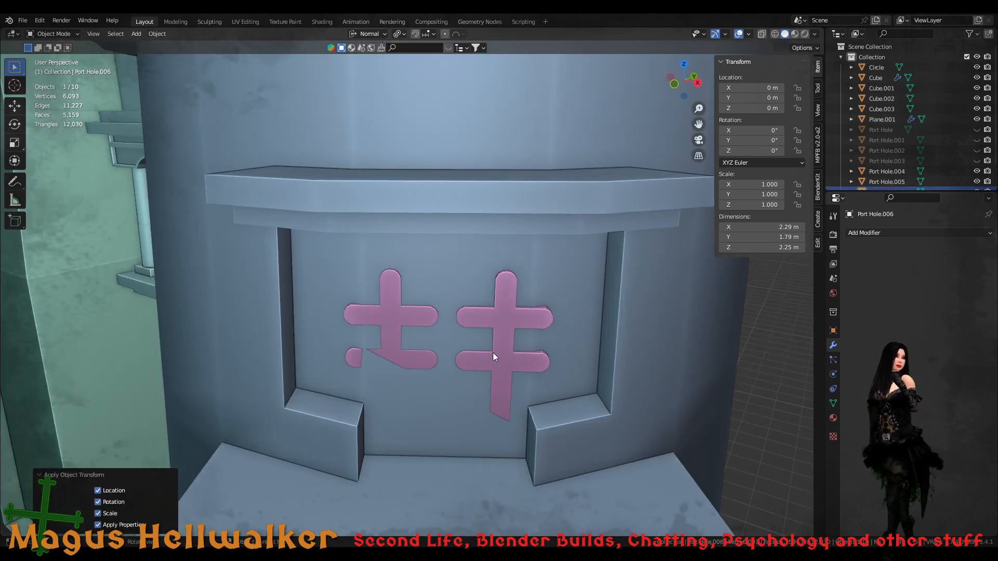
click(499, 355)
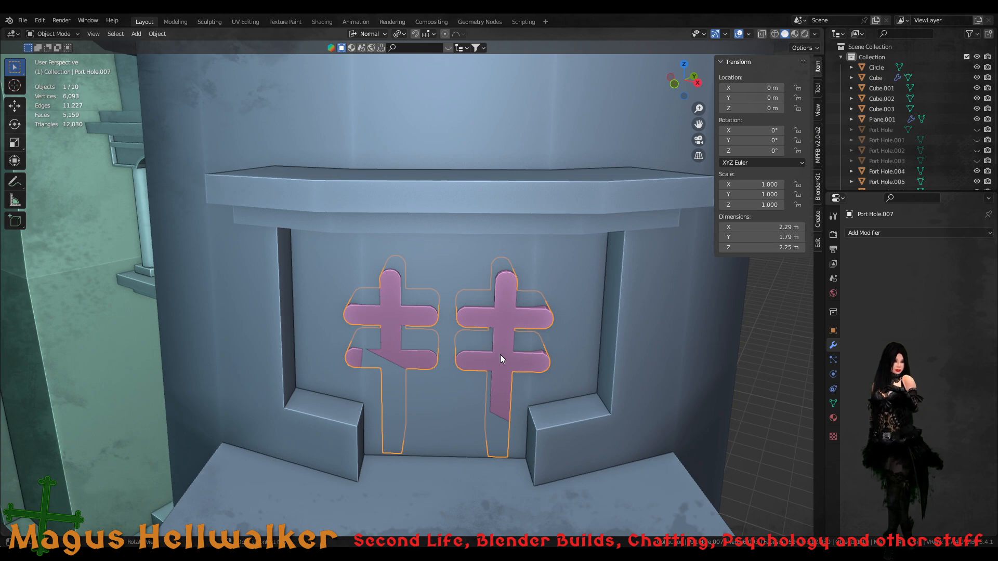
key(g)
key(y)
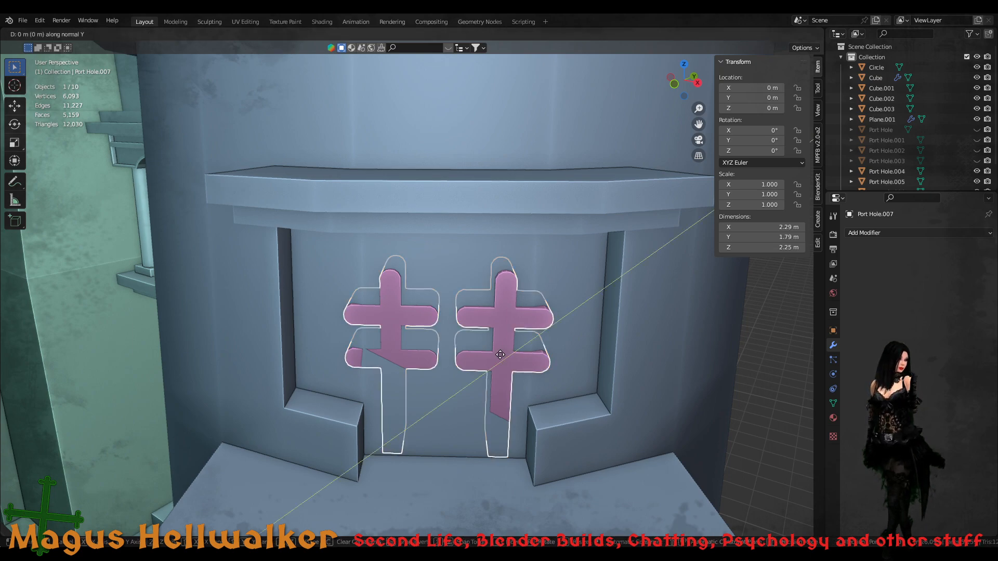
key(z)
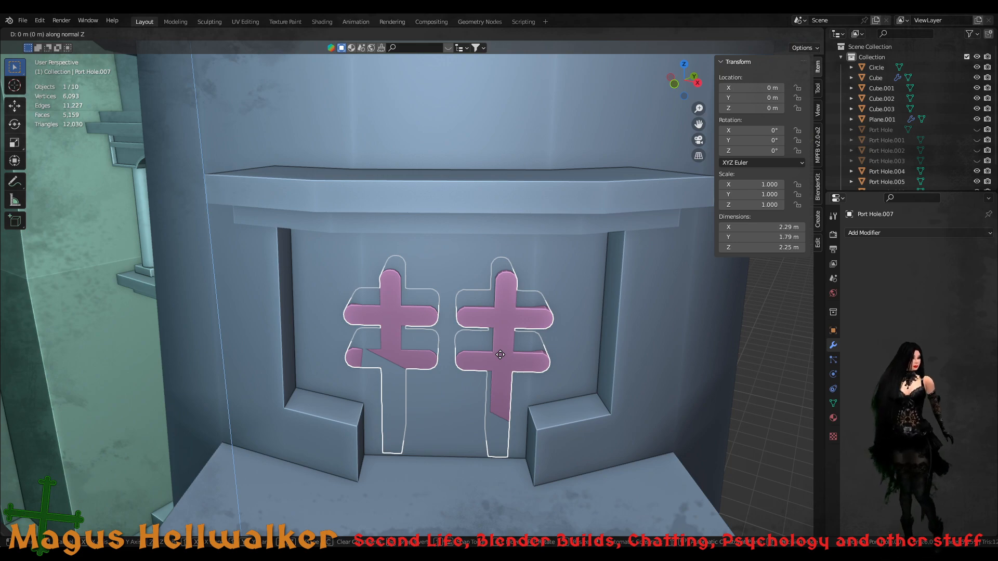
key(z)
key(z)
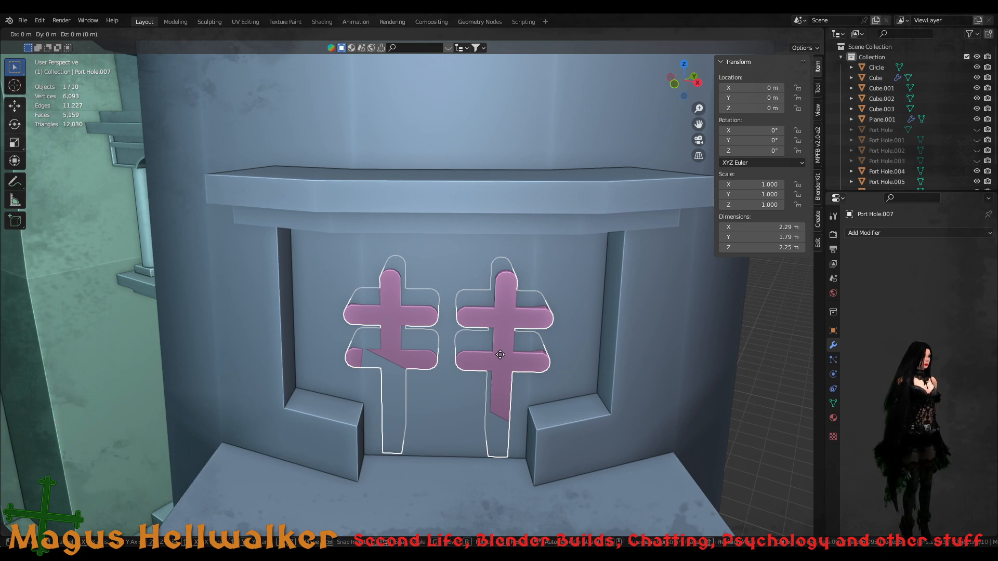
key(x)
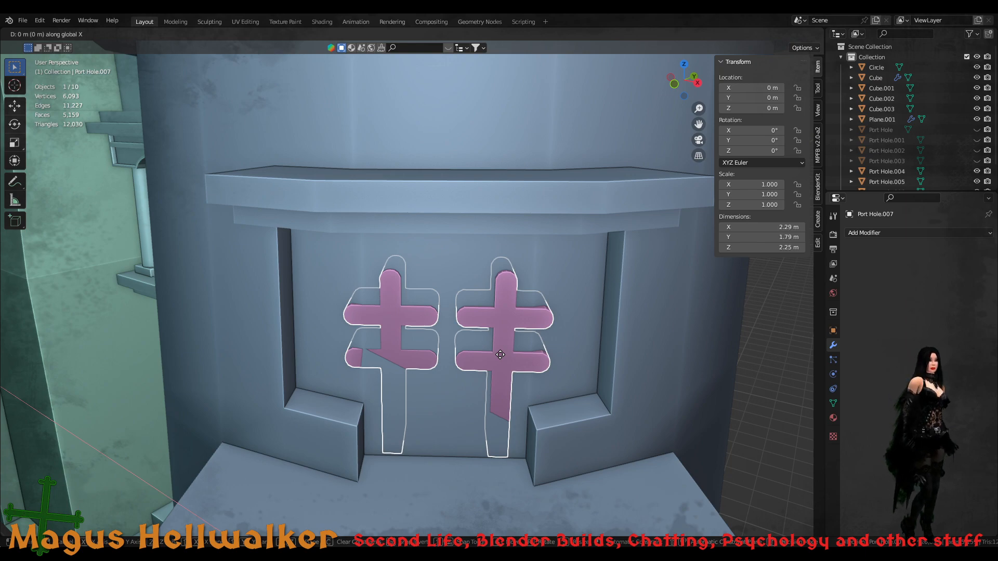
key(Escape)
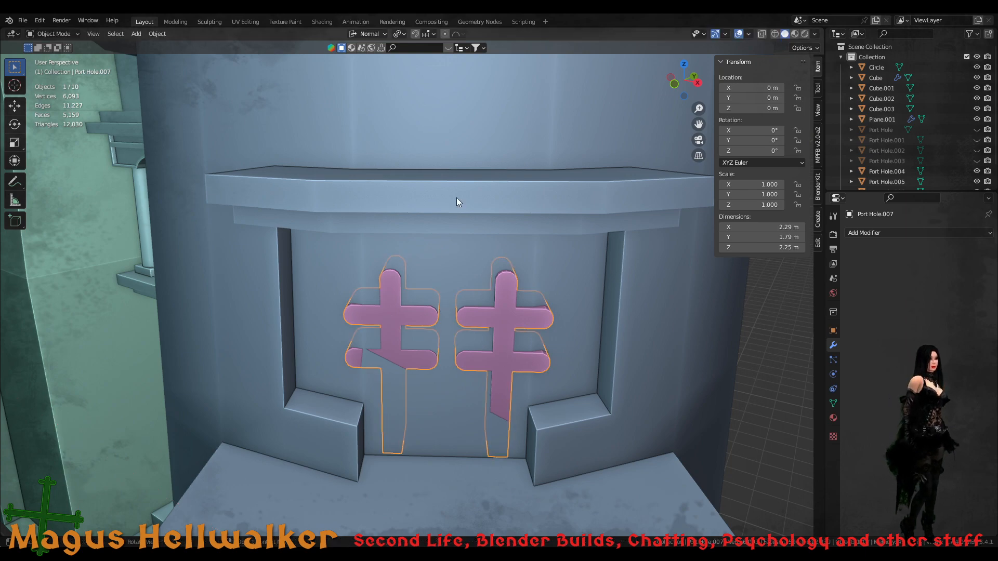
- Set the transform orientation to Local and move the lower pair of crosses about 0.23 m along X
click(371, 34)
click(375, 77)
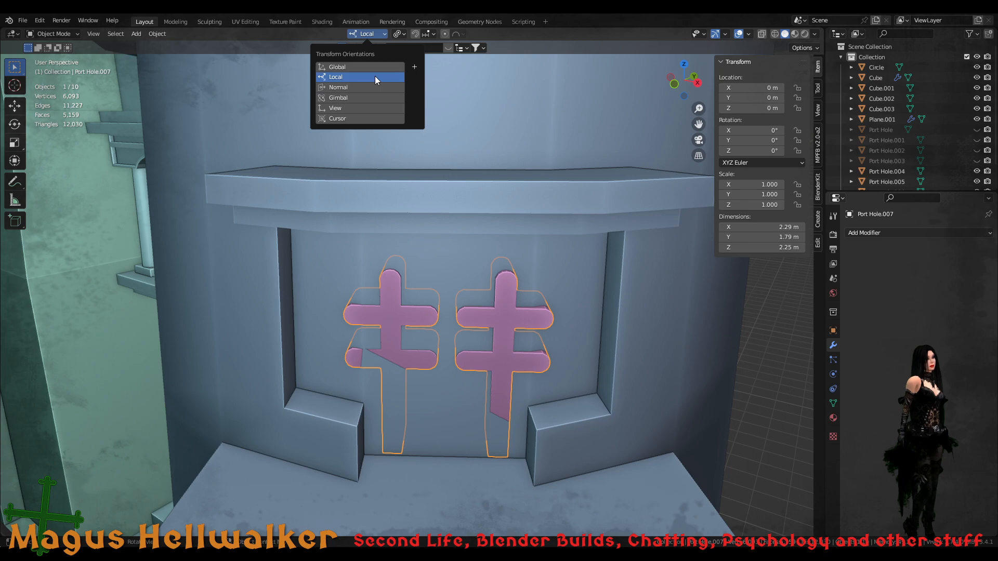
middle_drag(457, 341, 460, 347)
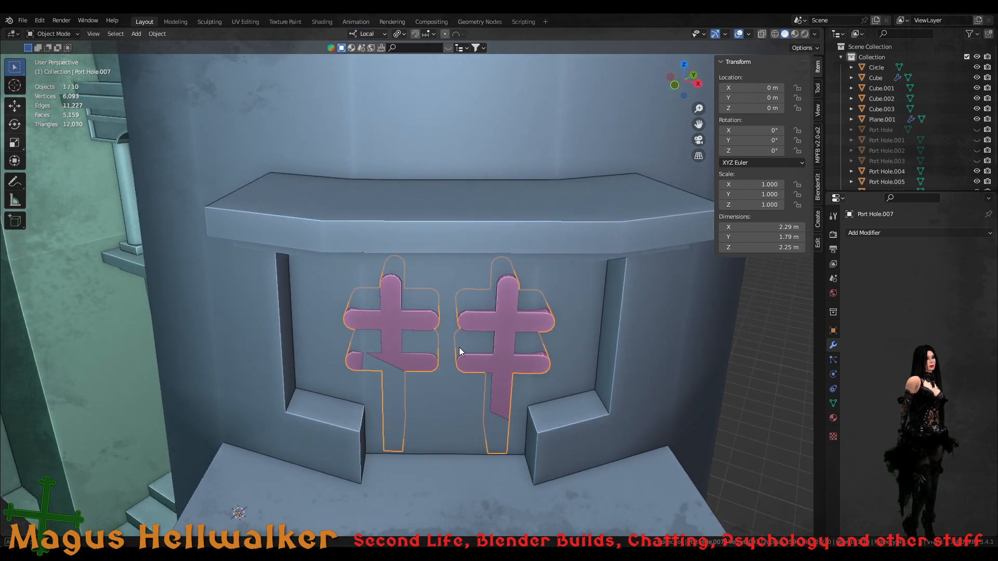
key(g)
key(y)
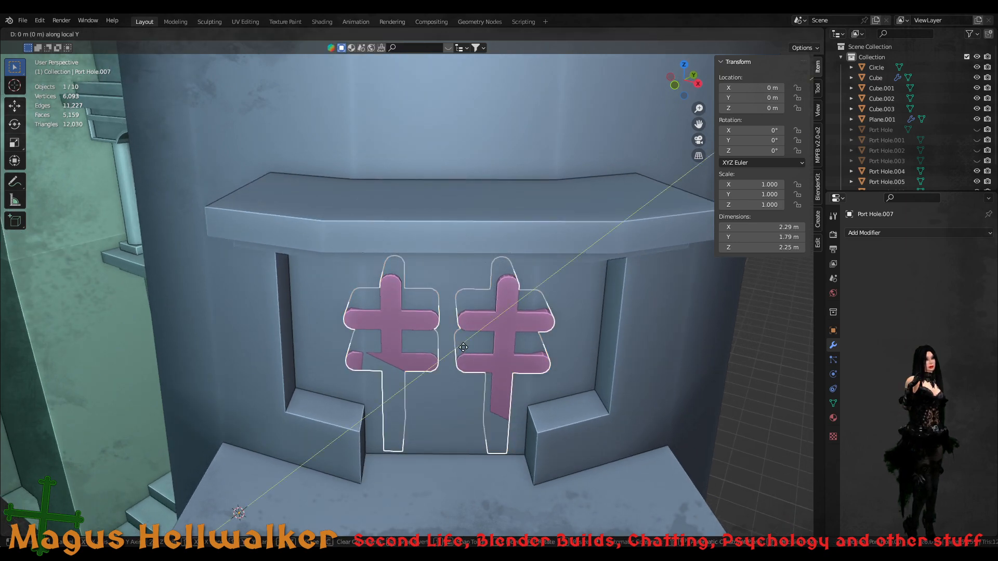
key(x)
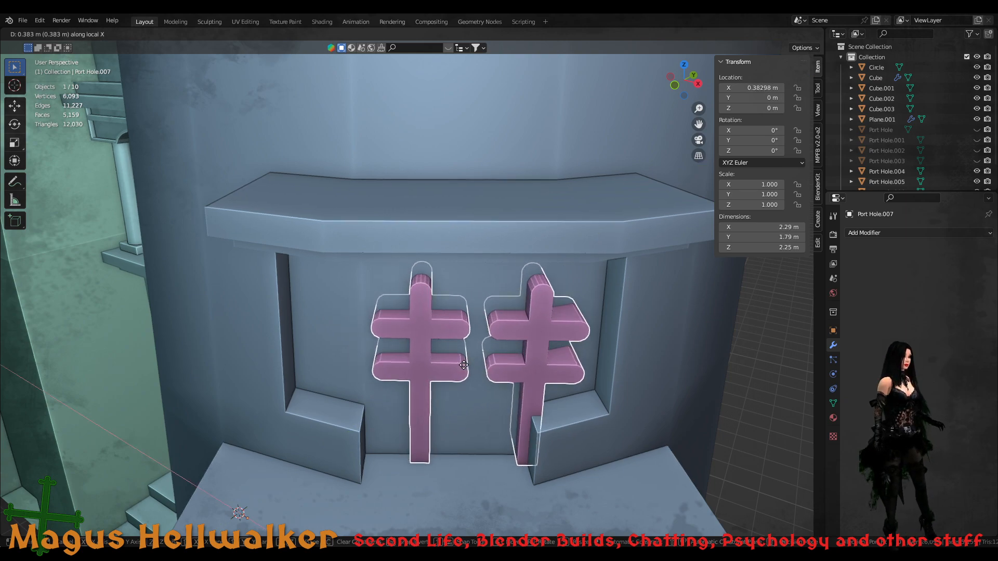
click(459, 364)
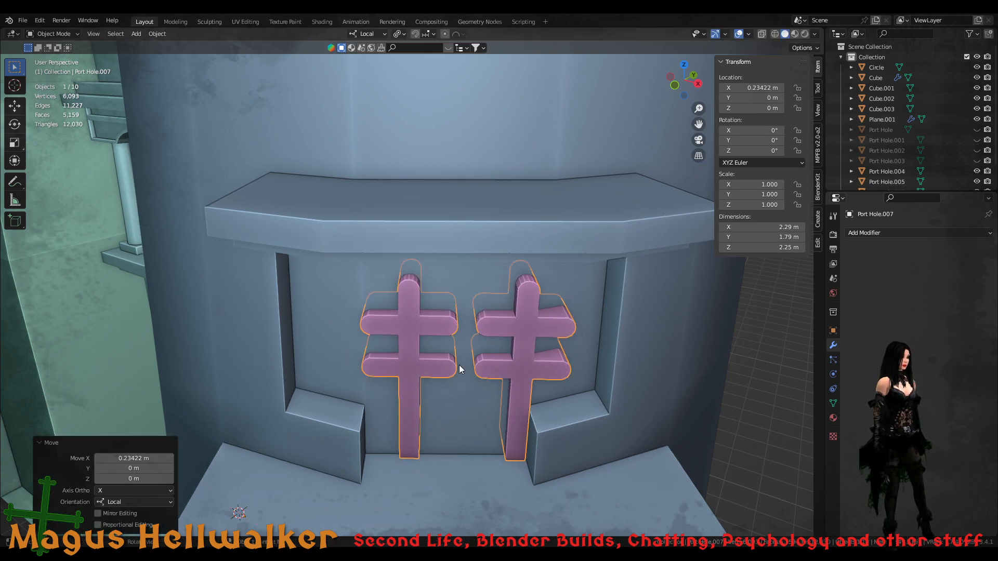
- Move the lower pair of crosses about -0.35 m along Y to center it in its recess
key(g)
key(y)
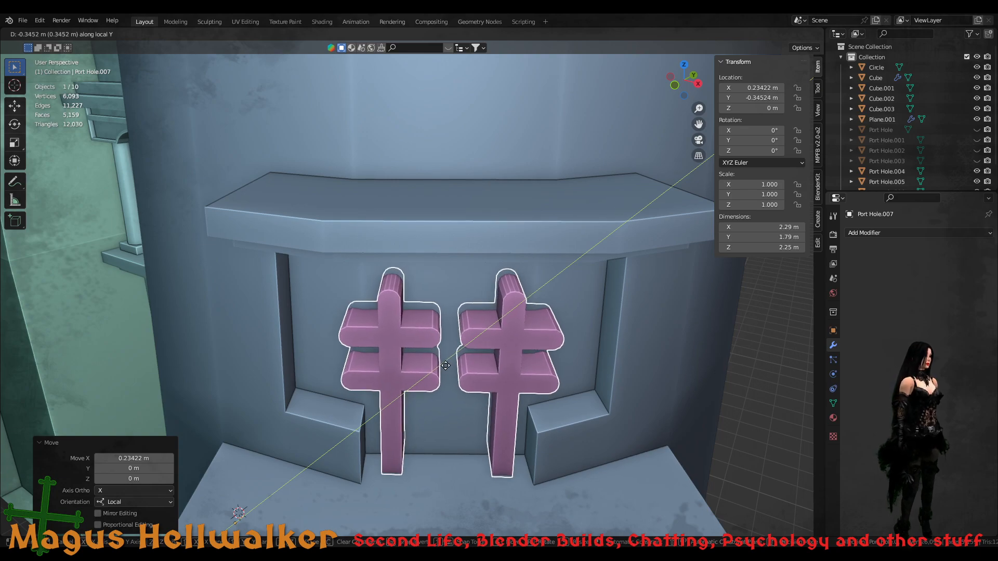
click(445, 366)
- Duplicate the upper pair of crosses and move the copy about 7.13 m along Y, toward the tower's other upper recess
scroll(450, 366, down, 7)
middle_drag(416, 329, 360, 323)
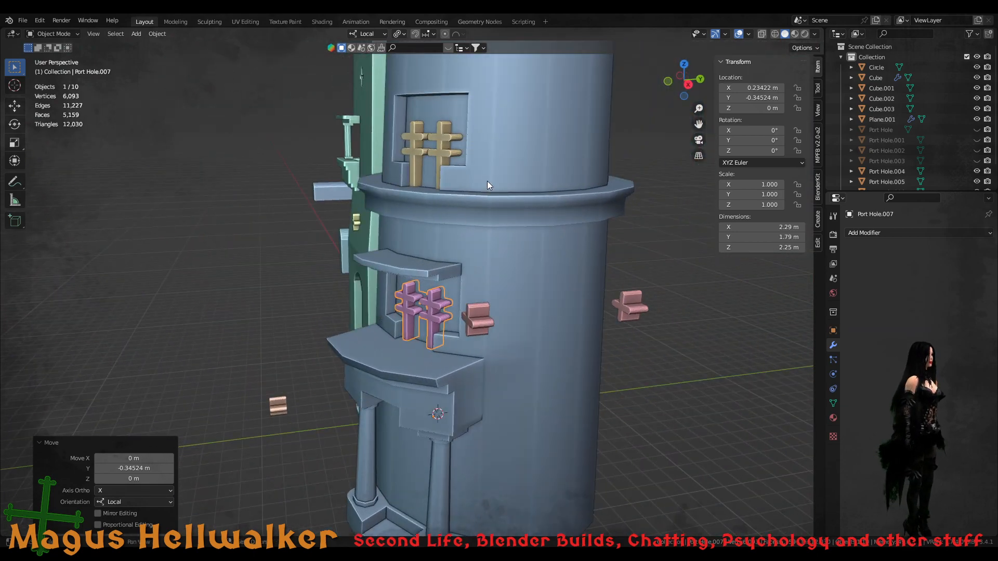
middle_drag(488, 186, 405, 302)
click(330, 350)
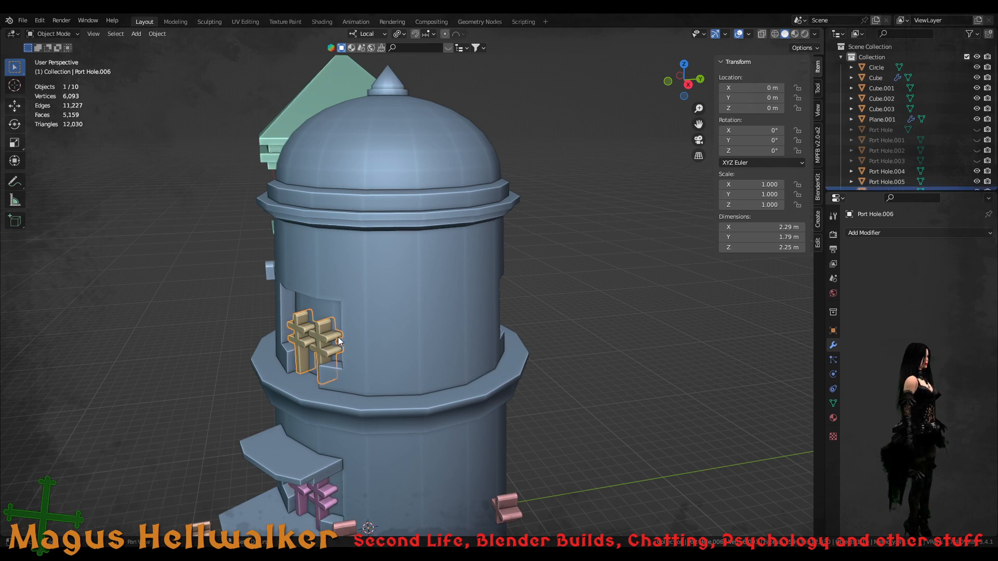
key(shift+d)
key(y)
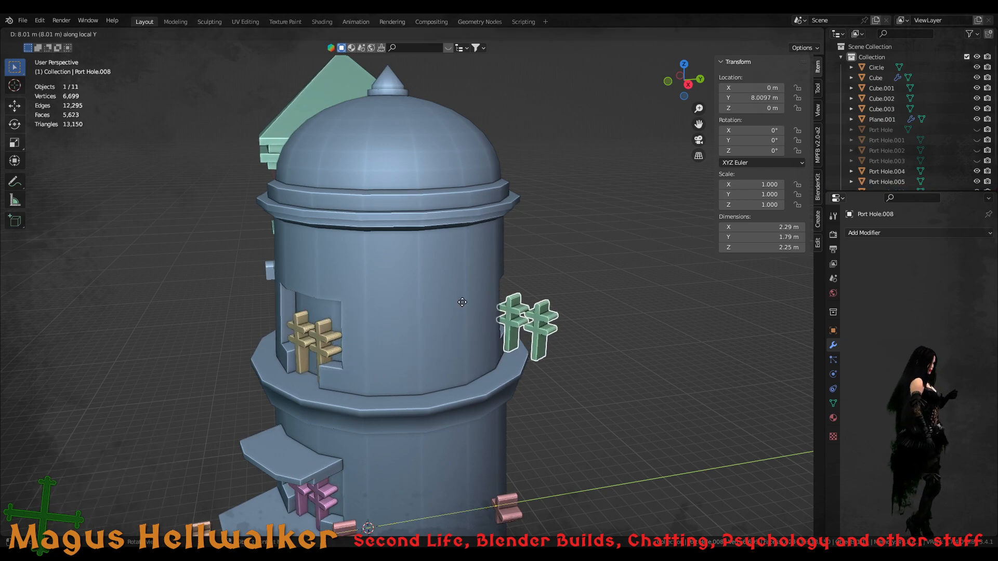
click(451, 302)
middle_drag(496, 325, 528, 354)
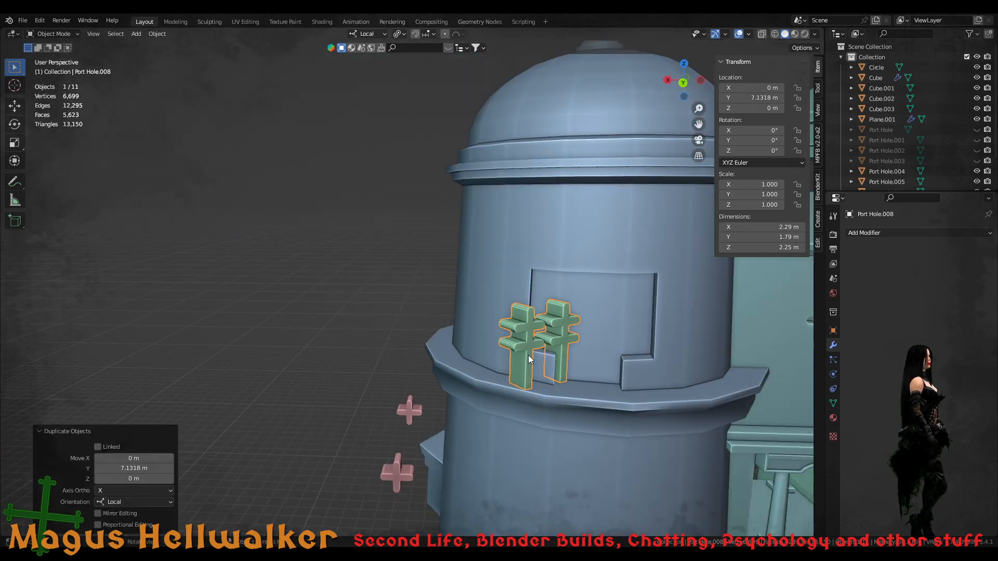
scroll(528, 354, up, 2)
mouse_move(600, 337)
middle_down()
mouse_move(650, 320)
mouse_move(630, 331)
mouse_move(597, 322)
middle_up()
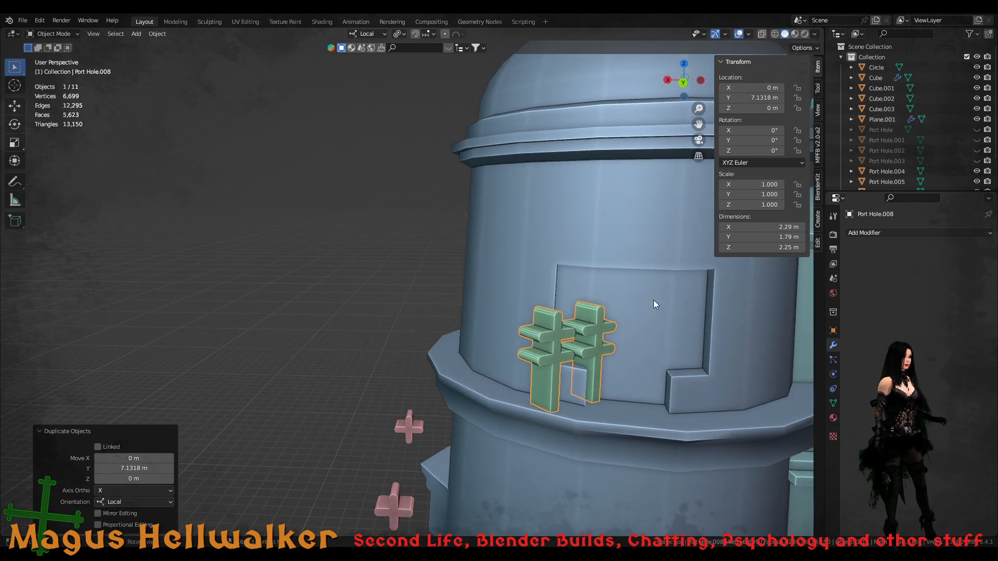
middle_drag(653, 305, 492, 375)
scroll(449, 409, up, 2)
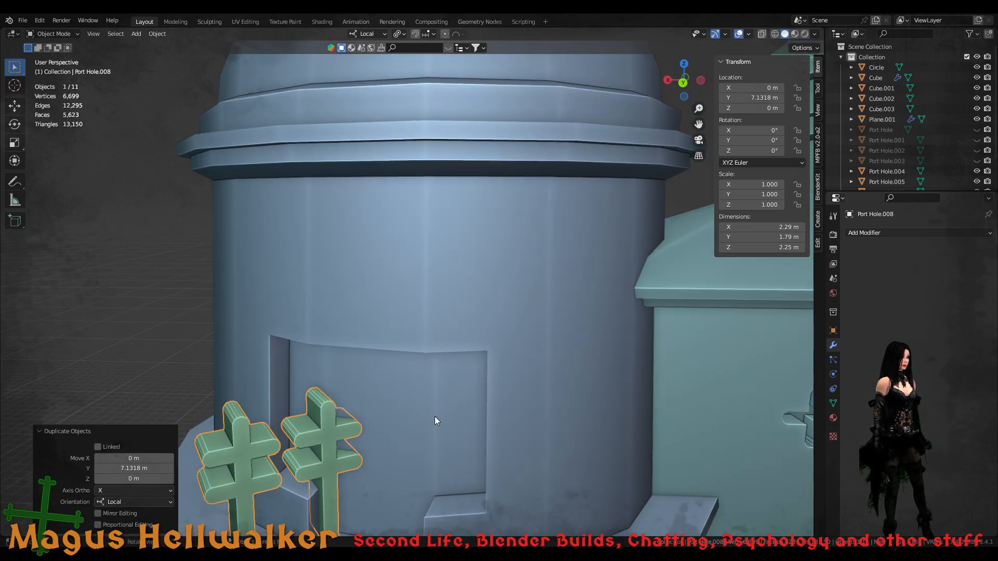
middle_drag(434, 416, 465, 466)
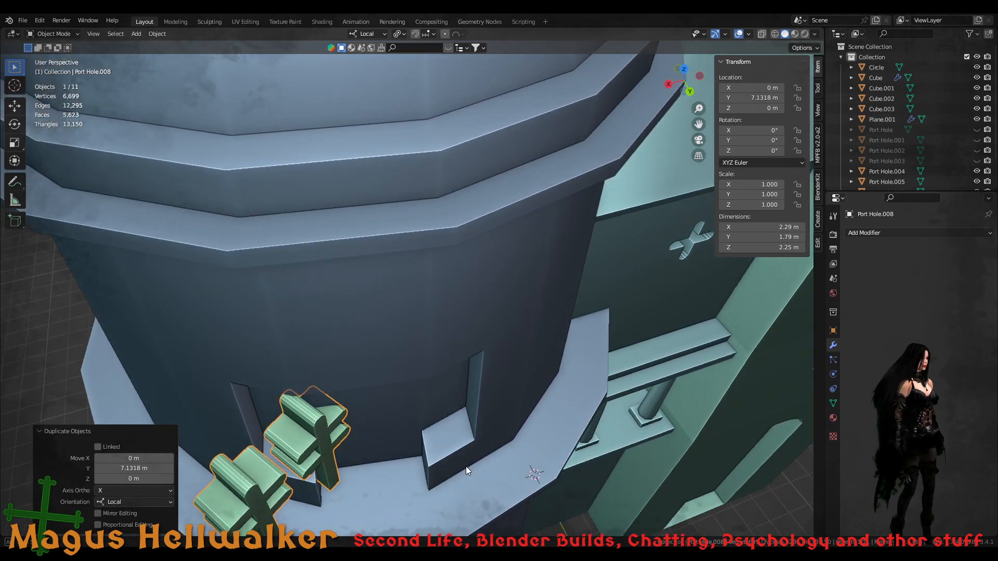
key(r)
key(Escape)
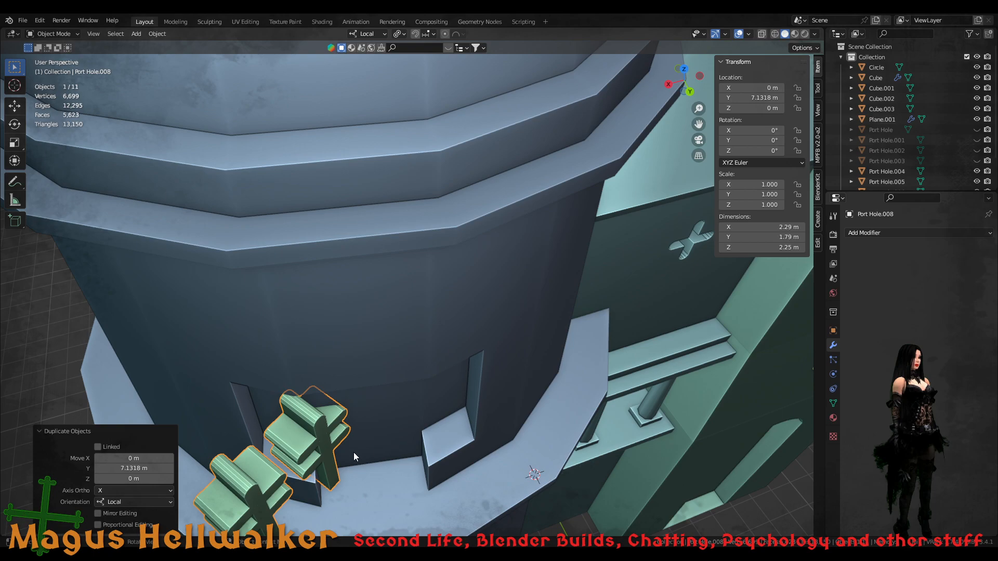
- Select the duplicated pair of crosses at the other upper recess and set its origin to the center of mass (surface)
click(316, 452)
click(332, 453)
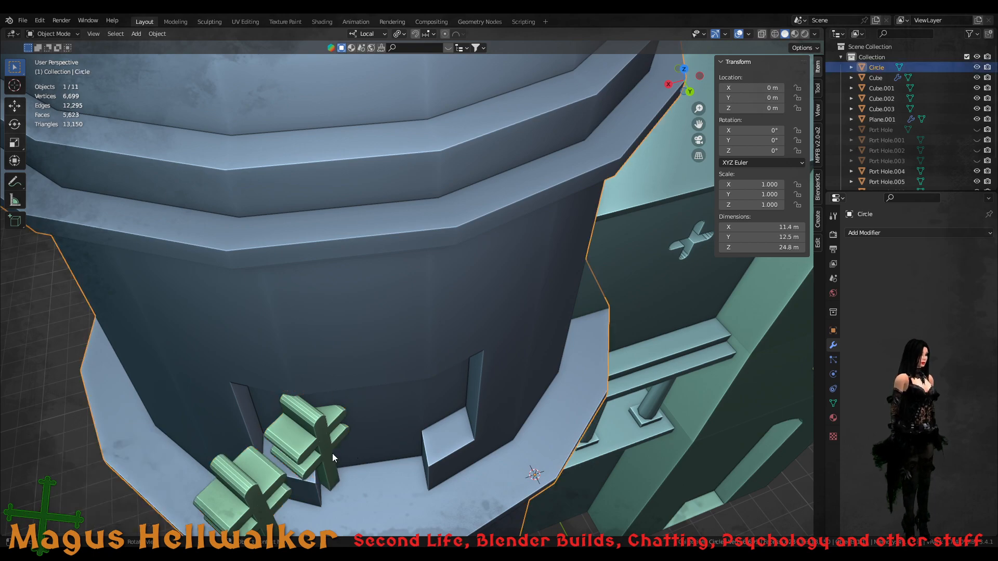
click(326, 450)
right_click(327, 450)
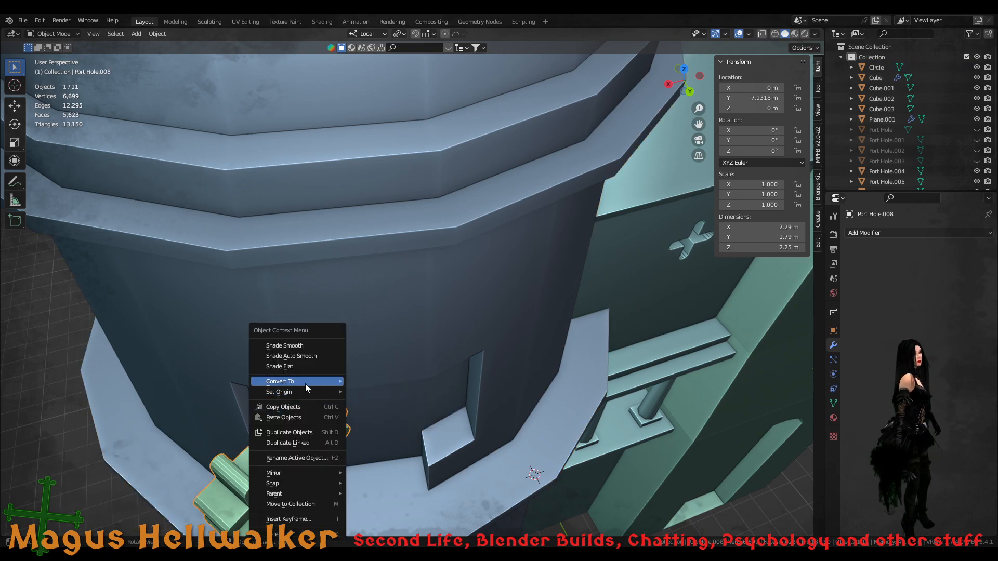
mouse_move(301, 381)
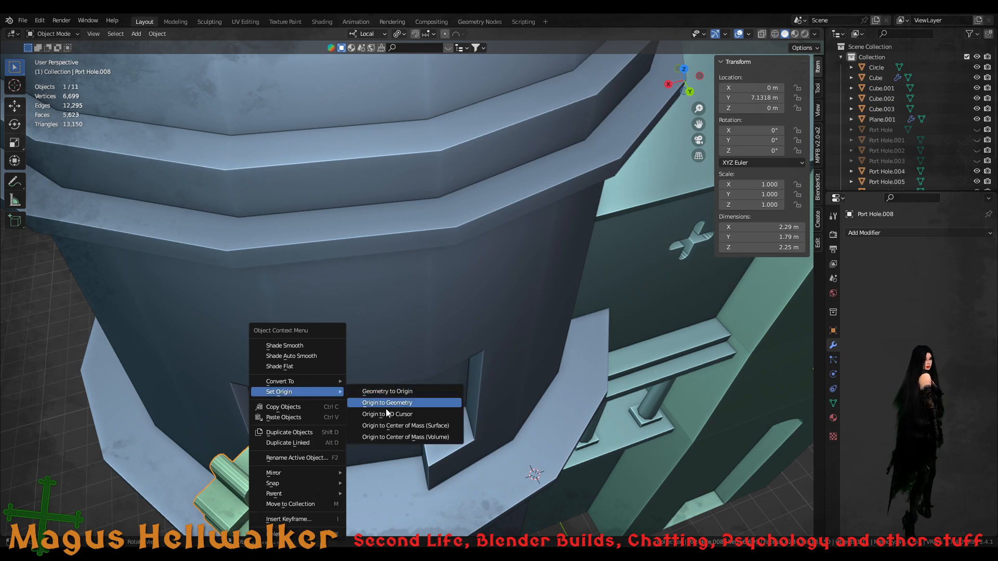
click(403, 426)
- Rotate the duplicated pair of crosses about -47.8° around its local Z axis to face the tower's other upper recess
scroll(403, 448, down, 2)
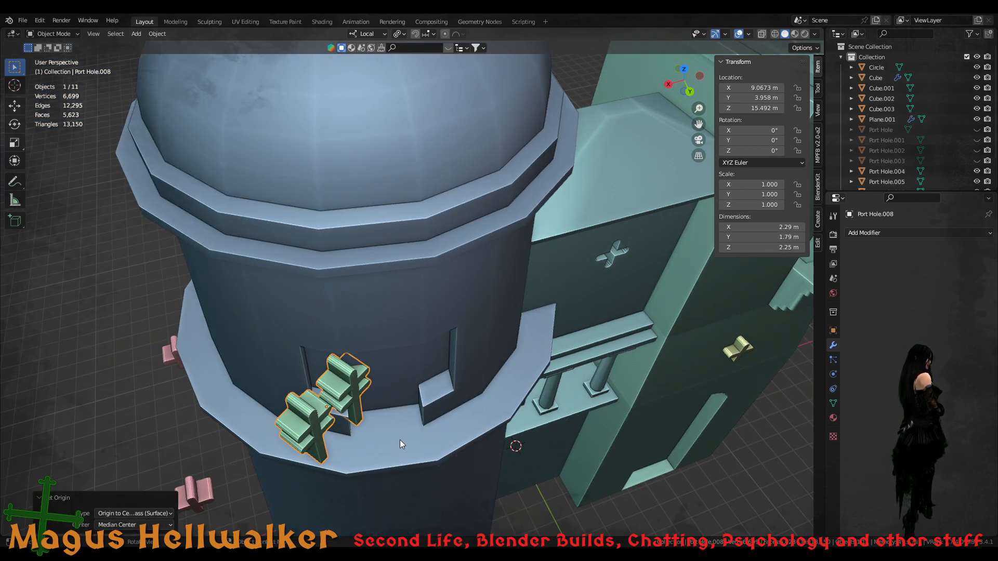
key(r)
key(z)
key(z)
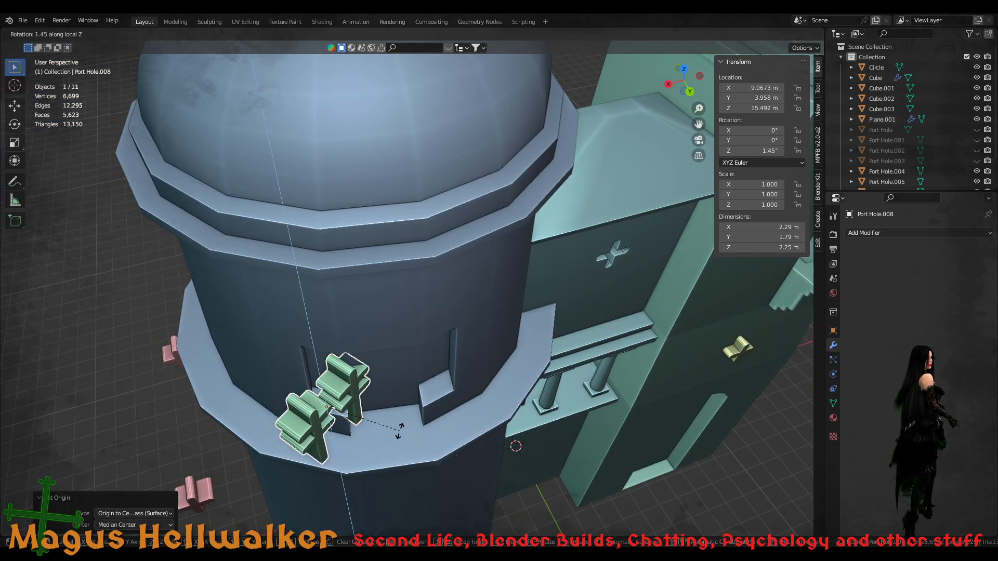
click(342, 444)
- Move the duplicated crosses about -0.88 m along local Y, and about -0.75 m X and 0.26 m Y globally into the recess
key(g)
key(y)
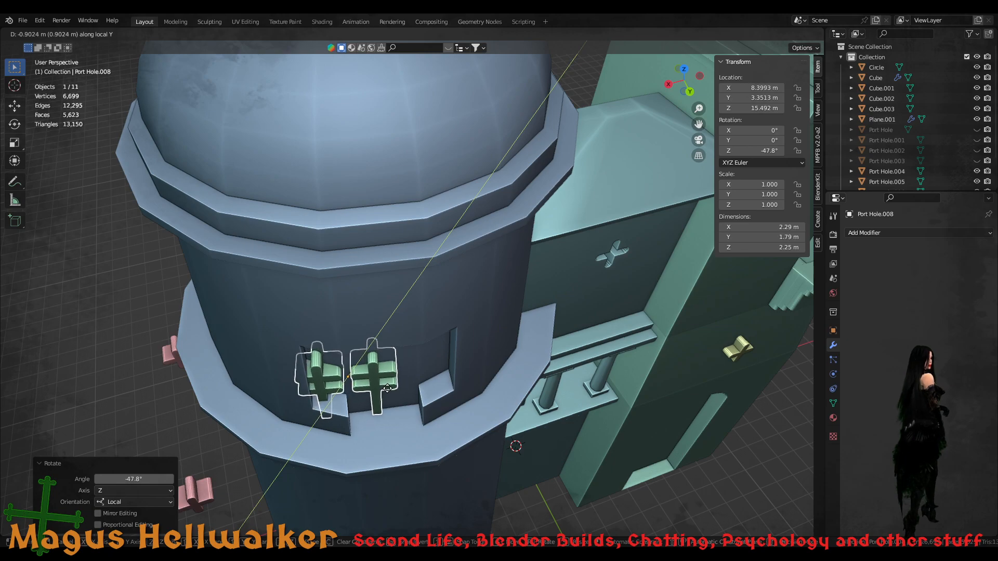
click(389, 393)
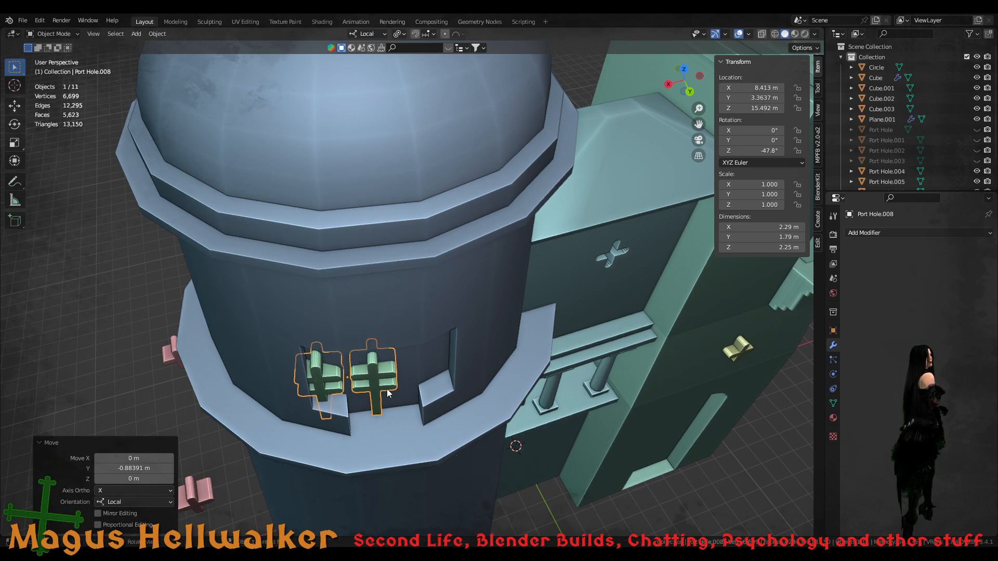
key(g)
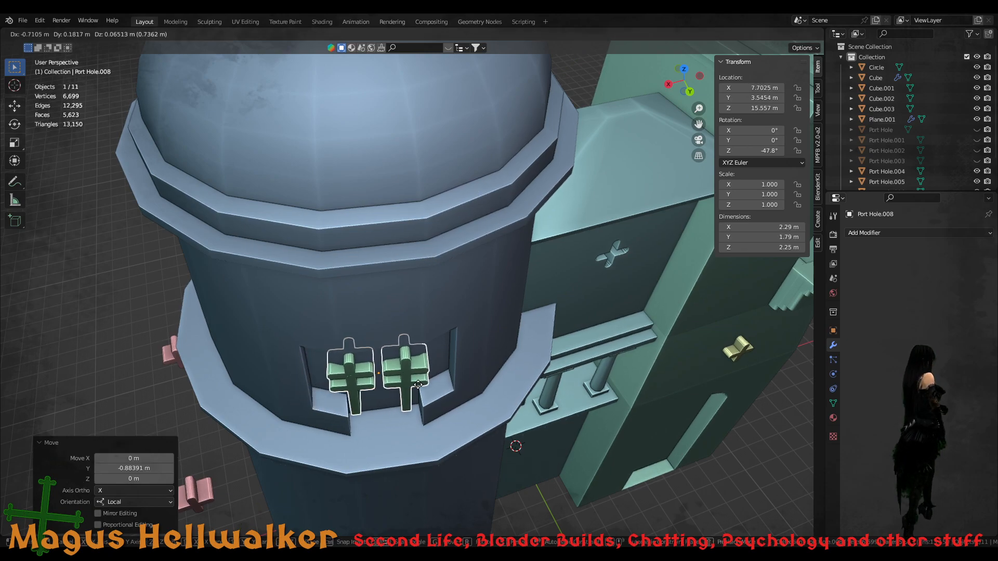
click(420, 388)
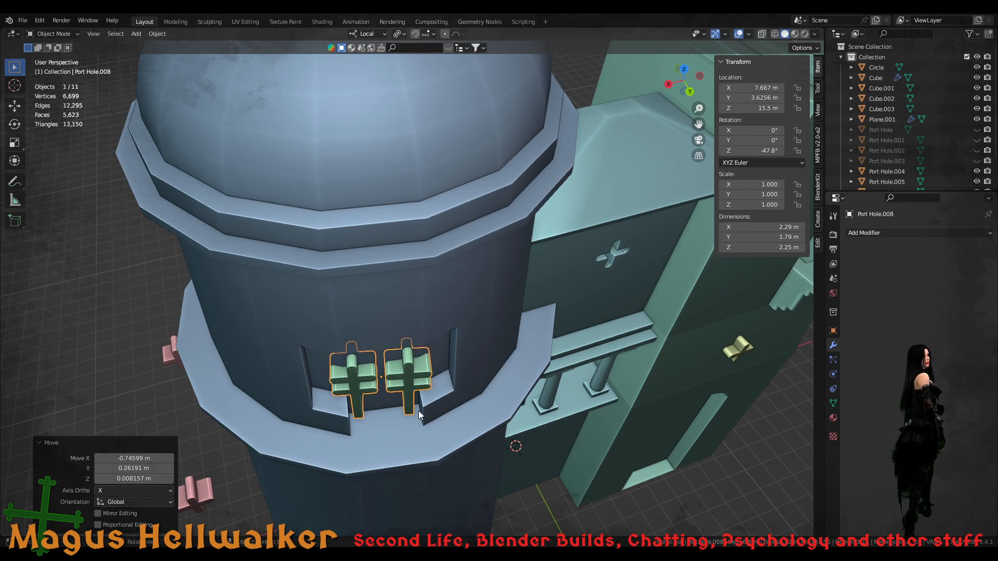
- Rotate the duplicated pair of crosses a further 6.36° or so around local Z to align it with the recess wall
middle_drag(415, 395, 366, 415)
scroll(407, 390, up, 2)
scroll(395, 397, up, 4)
scroll(371, 406, down, 4)
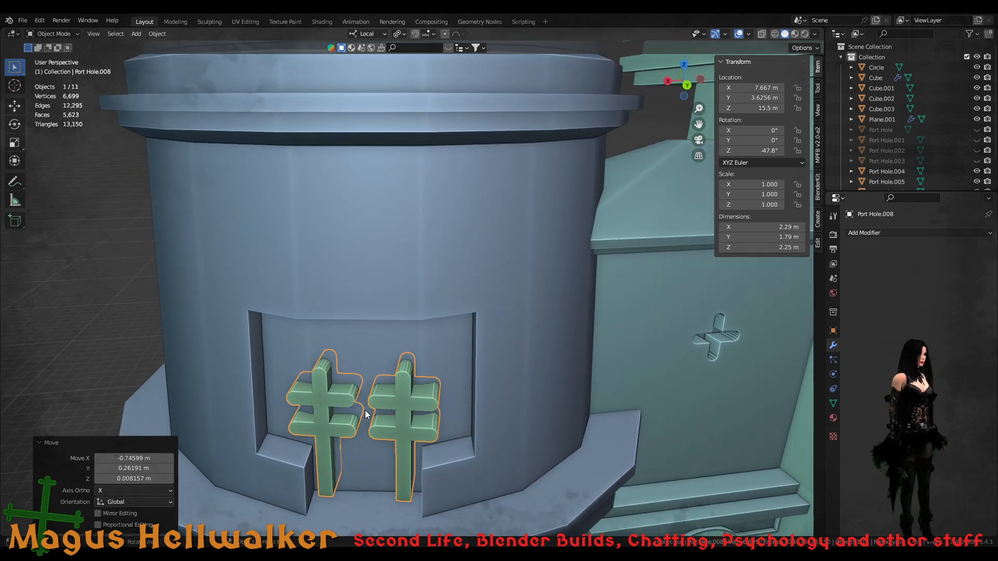
key(r)
key(z)
key(z)
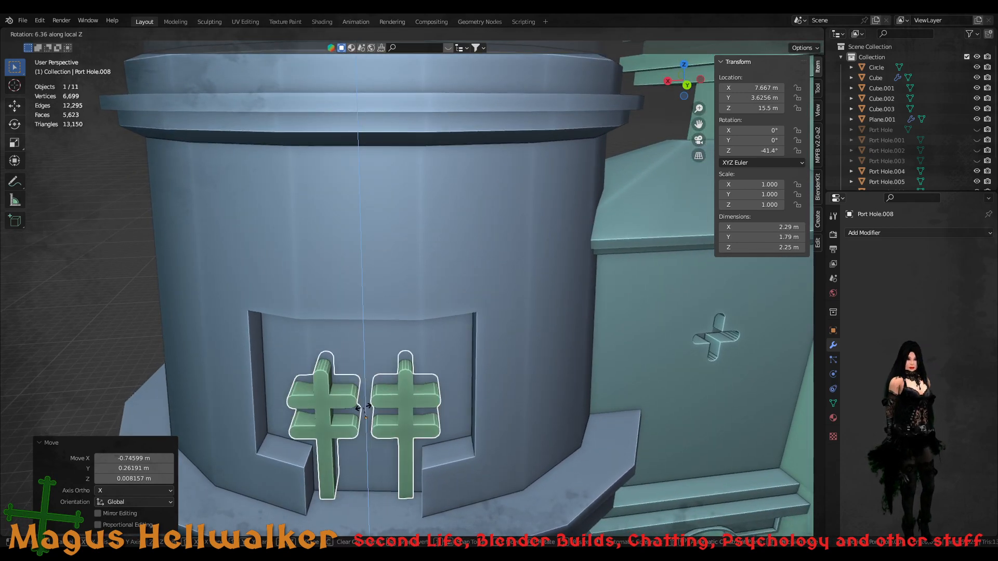
click(365, 410)
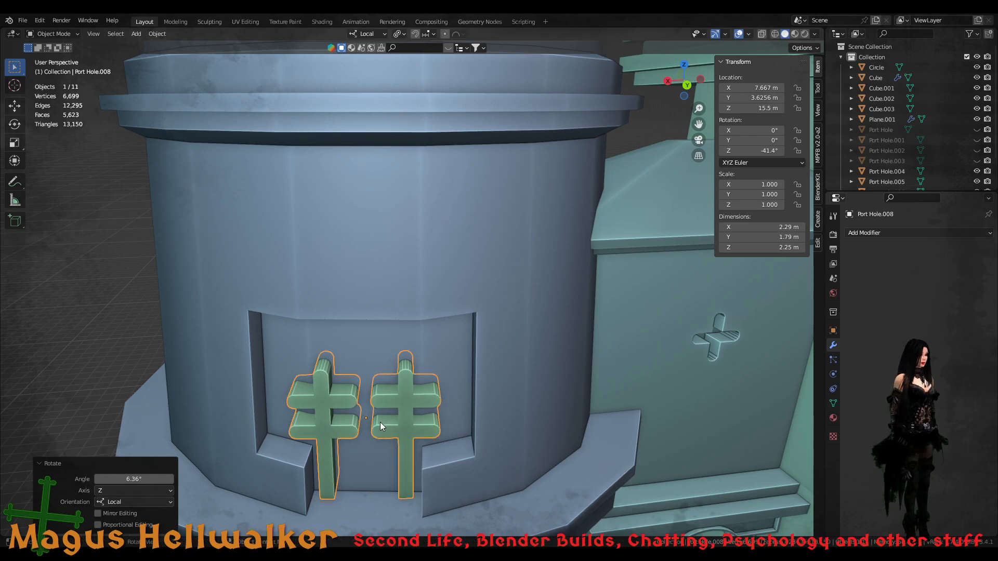
- Select the original upper pair of crosses and move it about 0.03 m in X, 0.29 m in Y and 0.12 m in Z
scroll(380, 422, down, 3)
mouse_move(379, 416)
middle_down()
mouse_move(383, 383)
mouse_move(534, 401)
mouse_move(375, 413)
middle_up()
scroll(391, 384, up, 2)
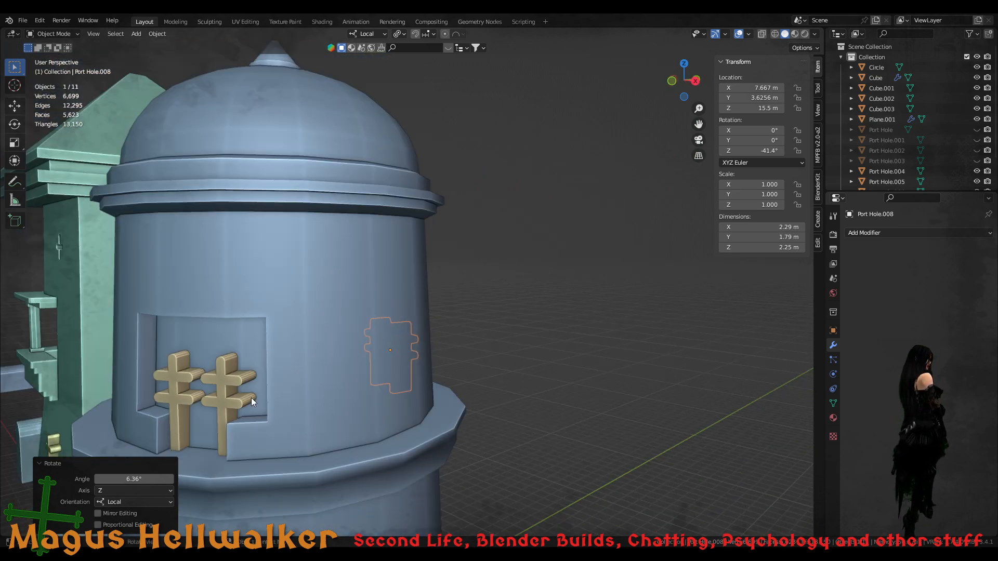
click(226, 397)
middle_drag(285, 383, 260, 403)
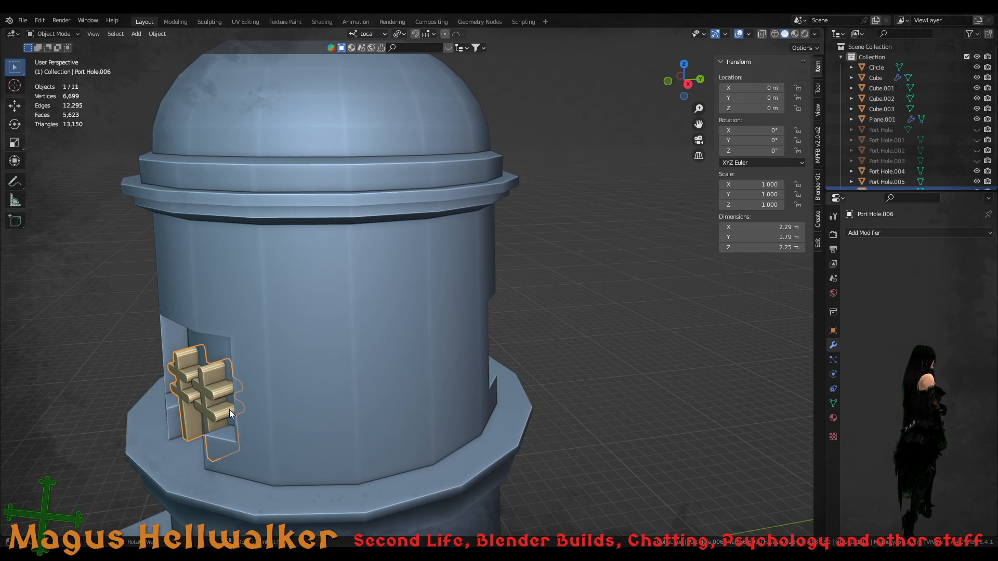
key(g)
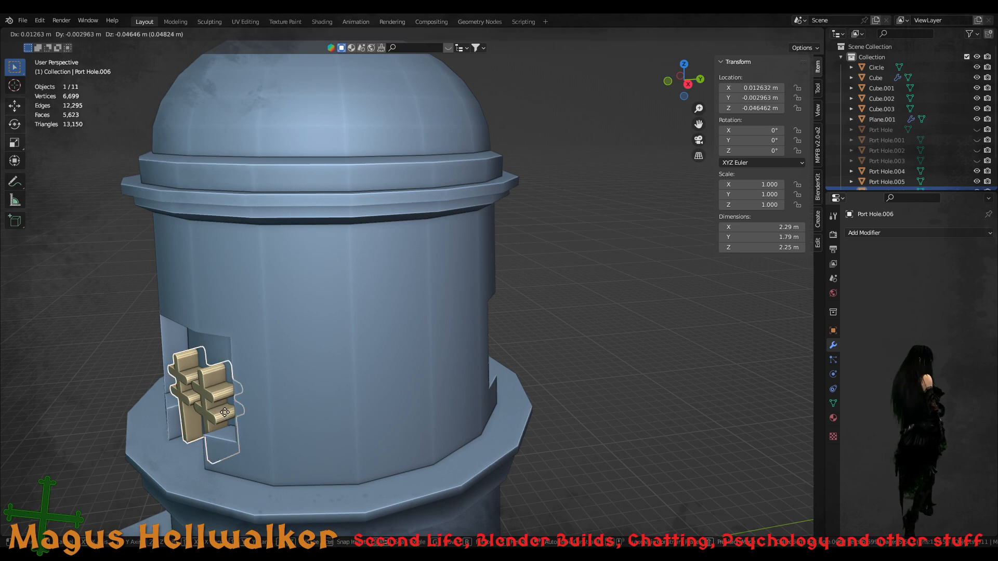
click(232, 408)
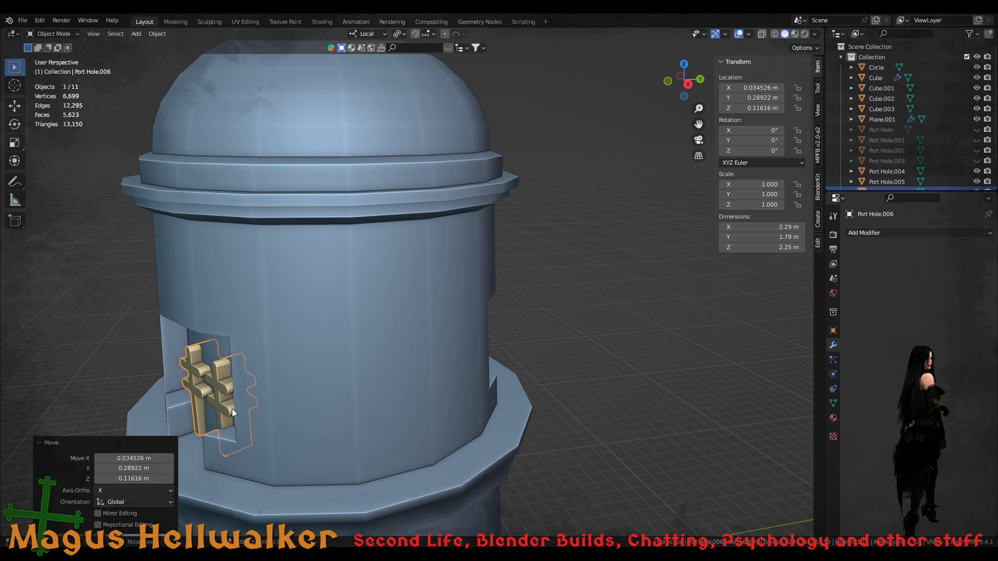
- Set the original upper pair's origin to its center of mass (surface)
middle_drag(227, 413, 296, 394)
shift+middle_drag(216, 422, 241, 406)
right_click(257, 353)
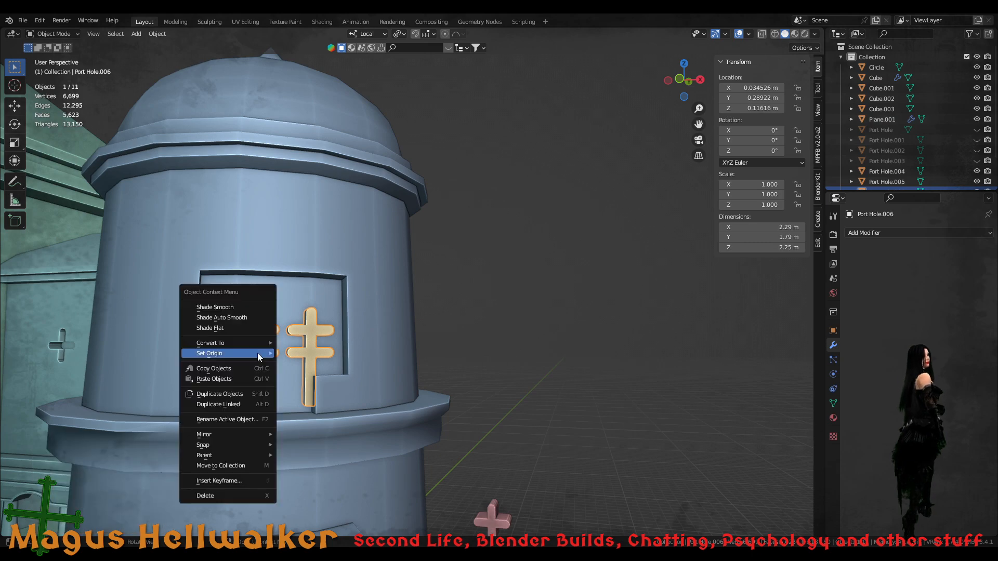
mouse_move(257, 351)
click(325, 387)
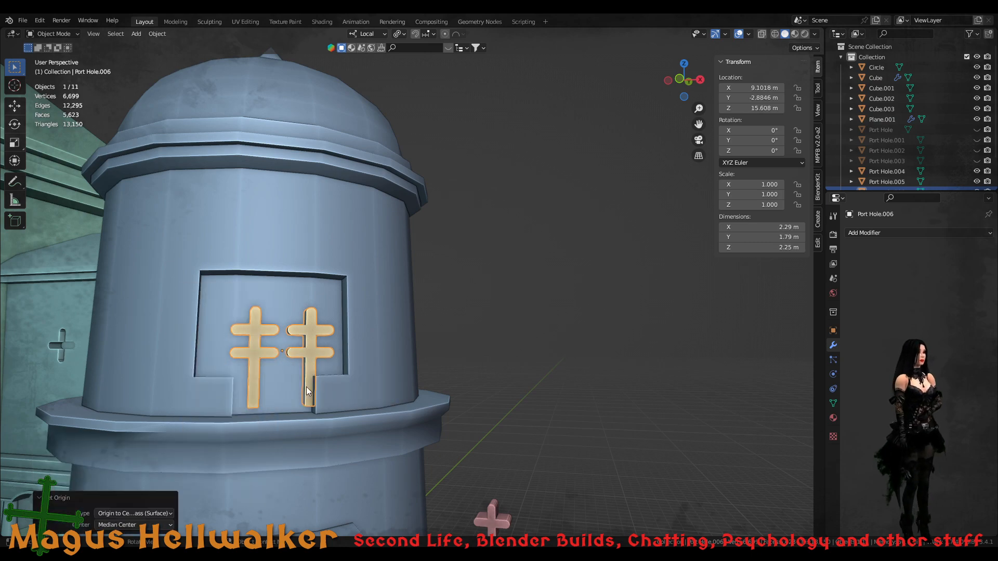
- Center the original upper pair in its recess by moving it about -0.20 m in X, -0.10 m in Y and -0.14 m in Z
middle_drag(307, 386, 290, 389)
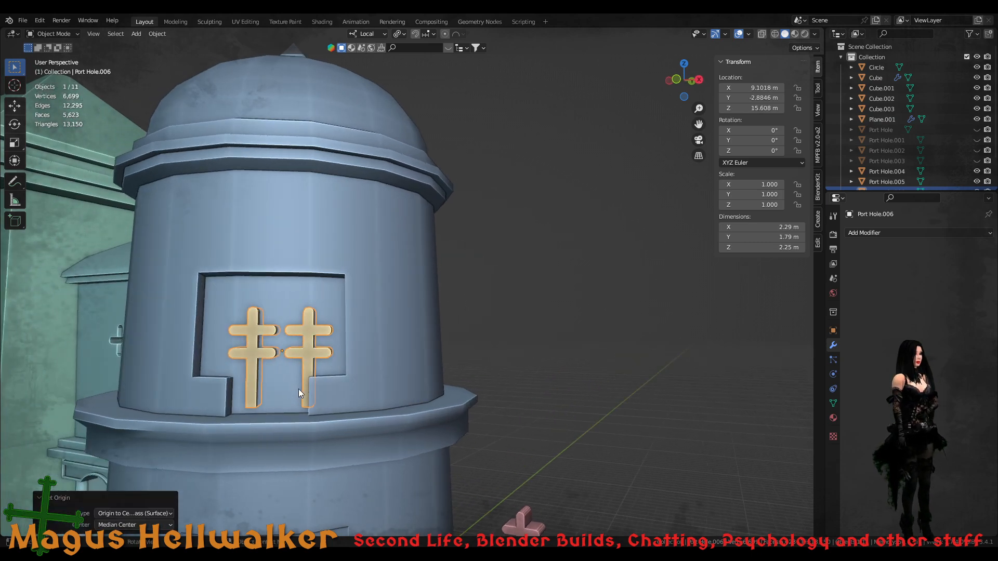
key(KP_Decimal)
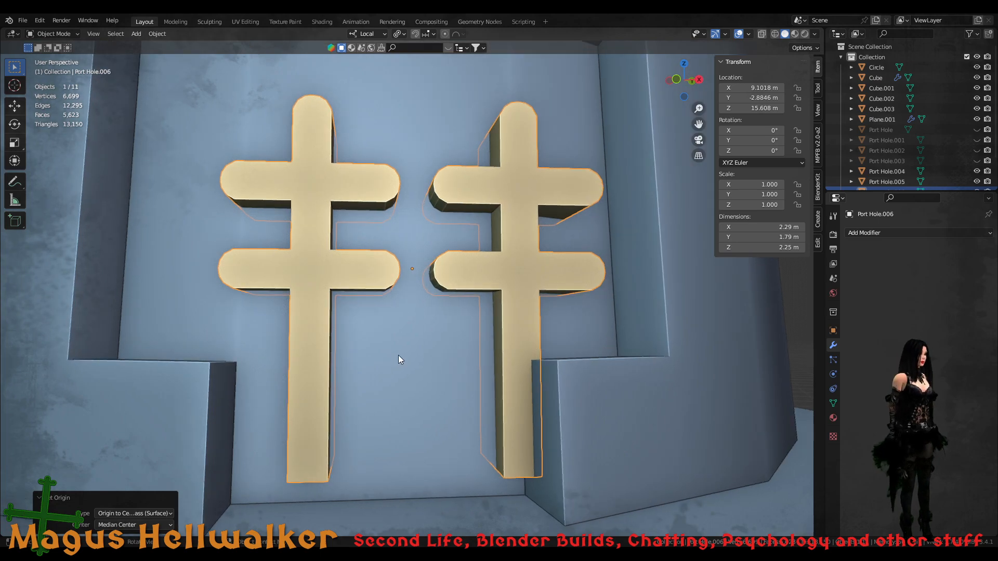
key(g)
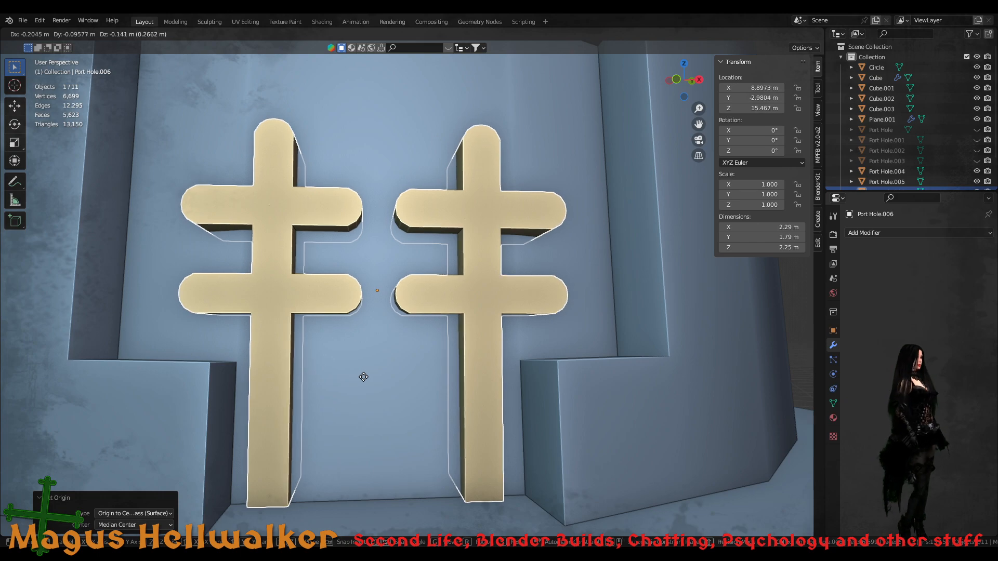
click(364, 376)
- Select both upper pairs of crosses and the lower pair on the round tower and join them into one object
scroll(363, 376, down, 4)
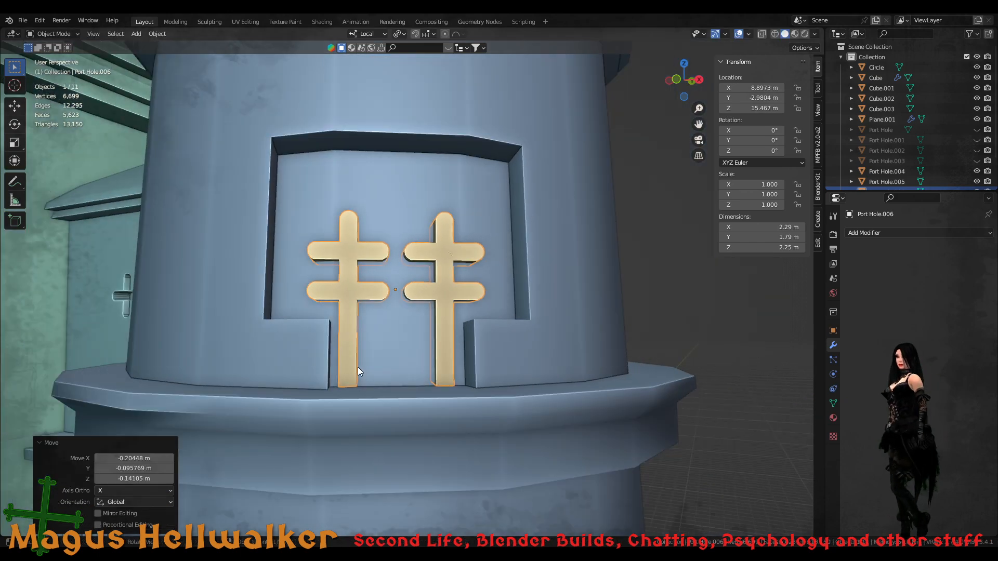
scroll(342, 363, down, 5)
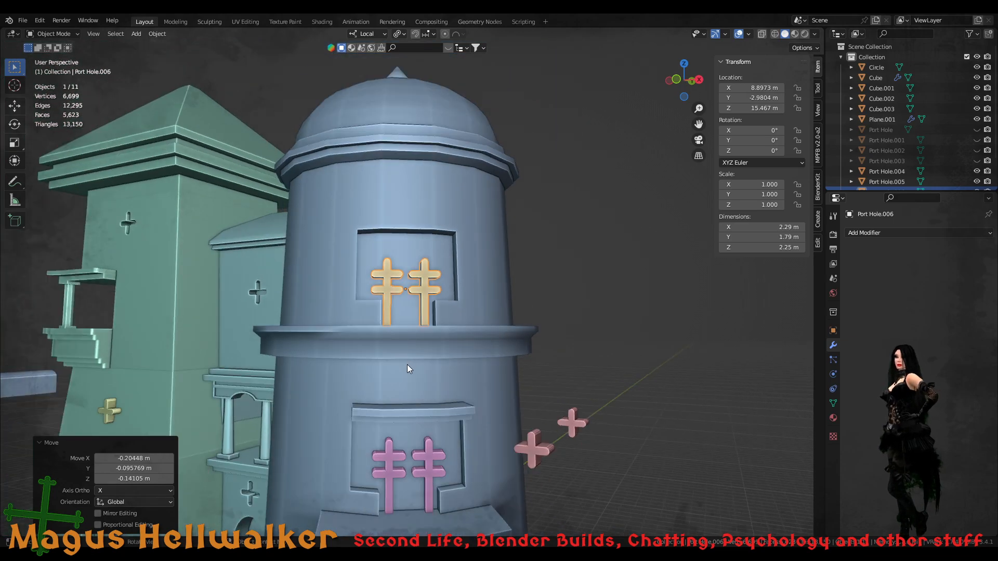
middle_drag(406, 363, 367, 338)
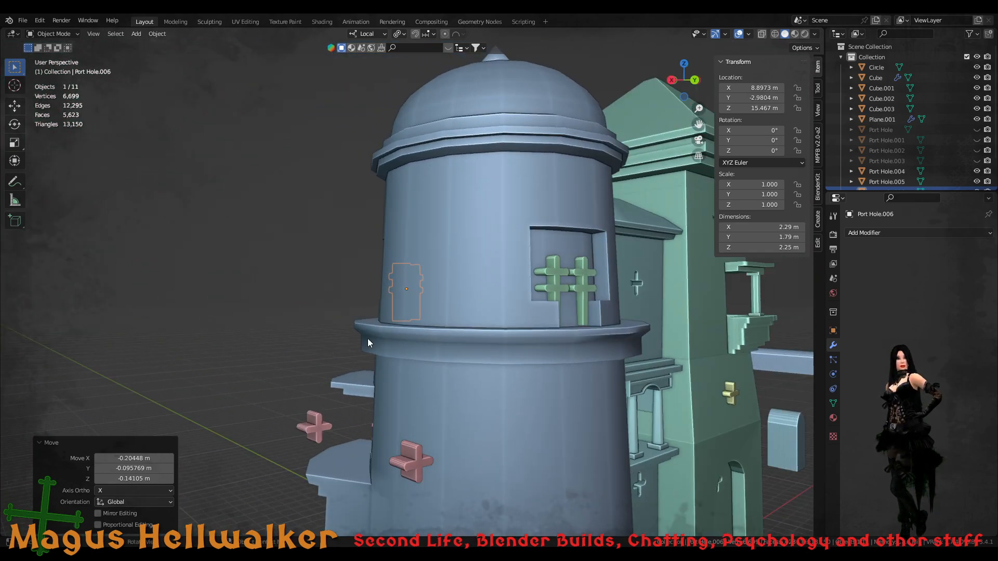
click(555, 282)
middle_drag(504, 332, 497, 352)
middle_drag(462, 344, 665, 350)
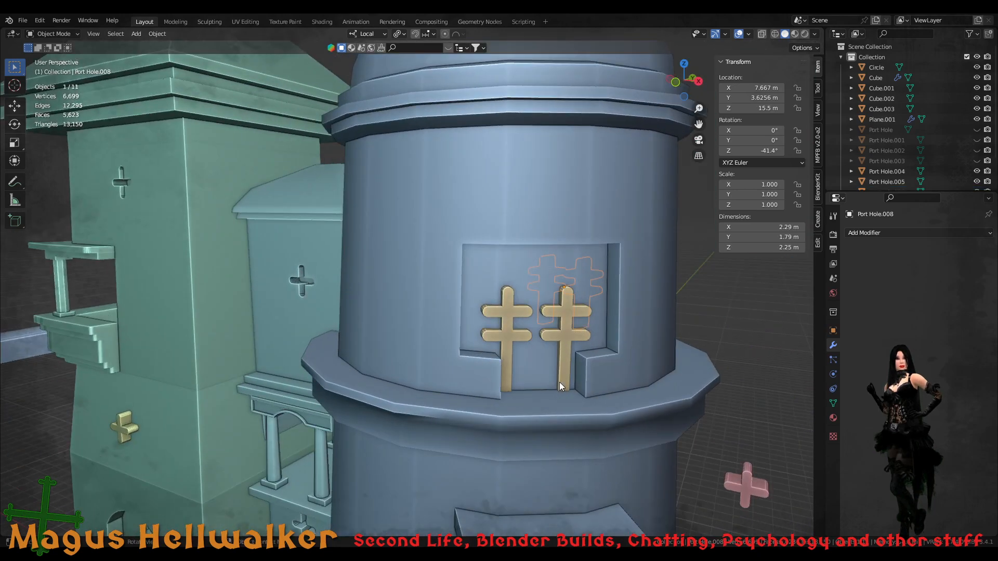
shift+click(565, 354)
scroll(558, 385, down, 5)
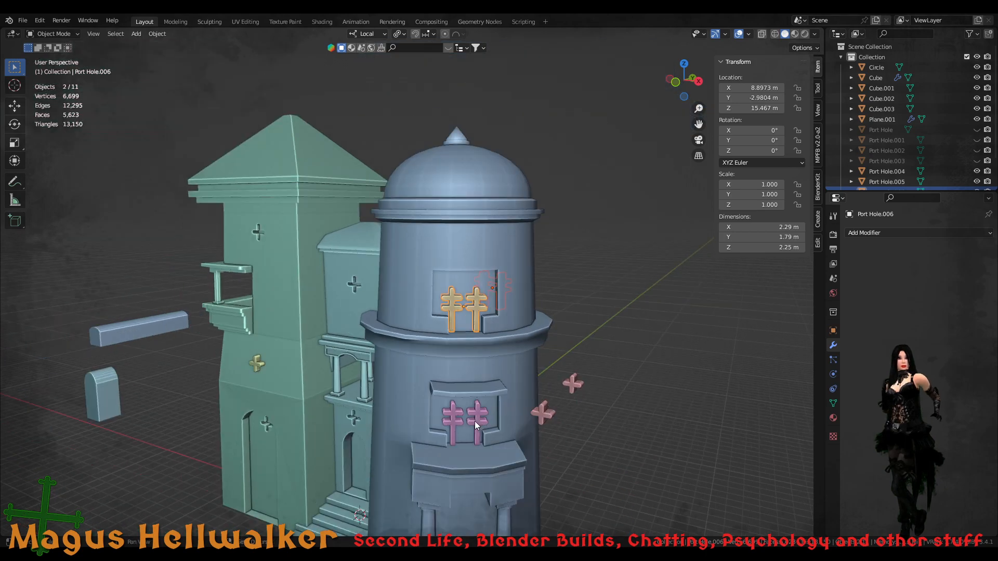
shift+click(475, 421)
middle_drag(518, 422, 372, 422)
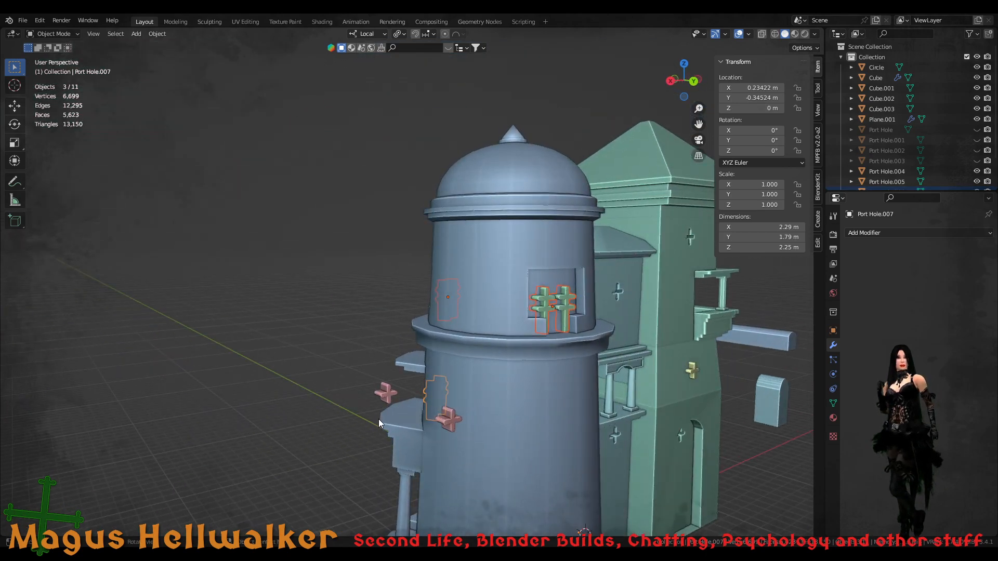
key(ctrl+j)
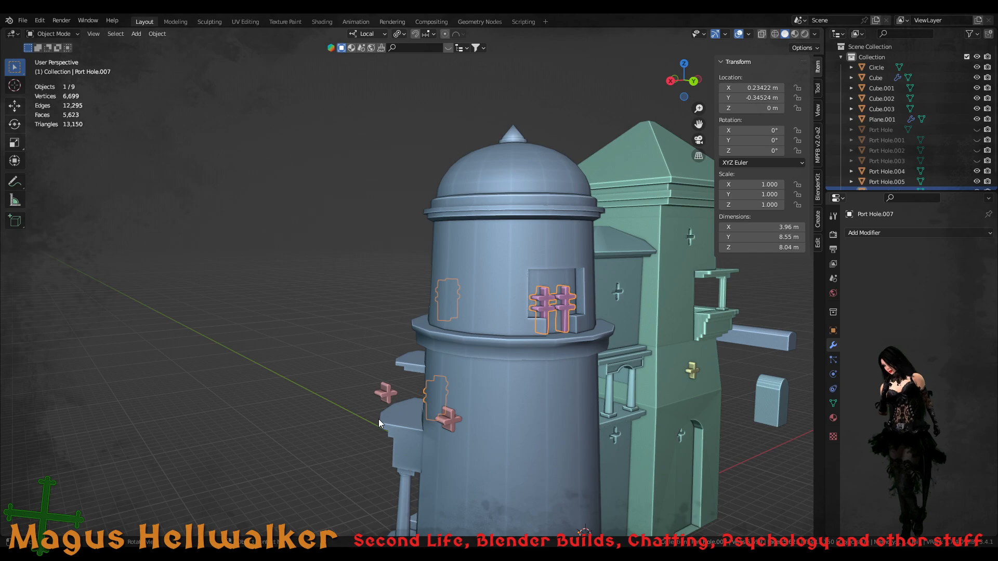
- Add a Boolean Difference modifier to the round tower with the joined crosses as the cutting object
middle_drag(405, 454, 506, 445)
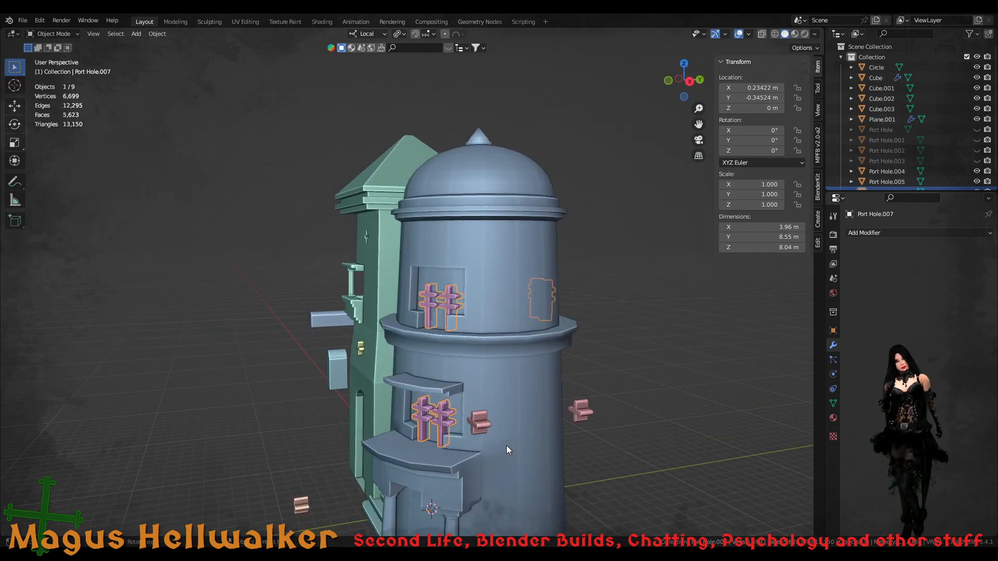
click(503, 423)
click(861, 234)
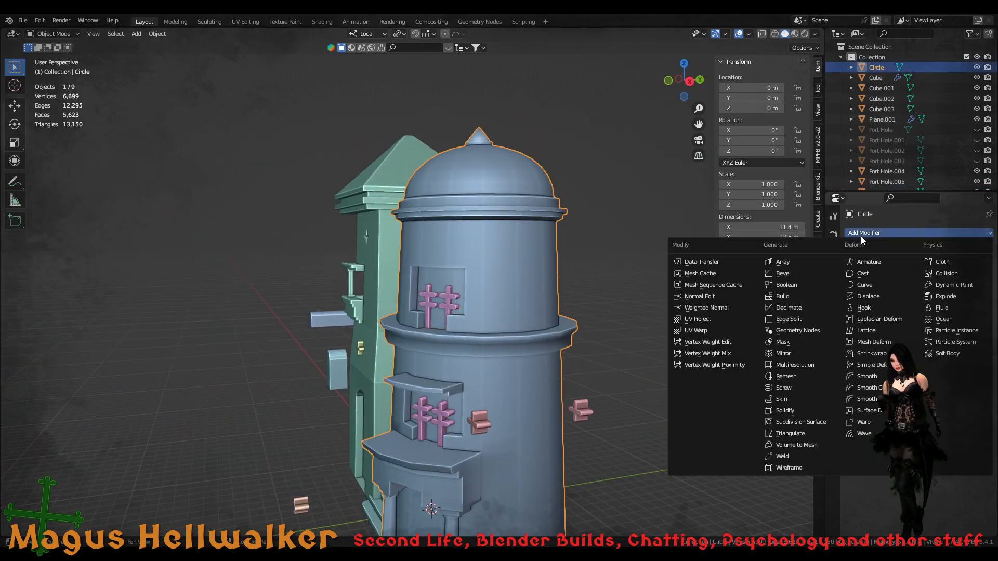
click(797, 284)
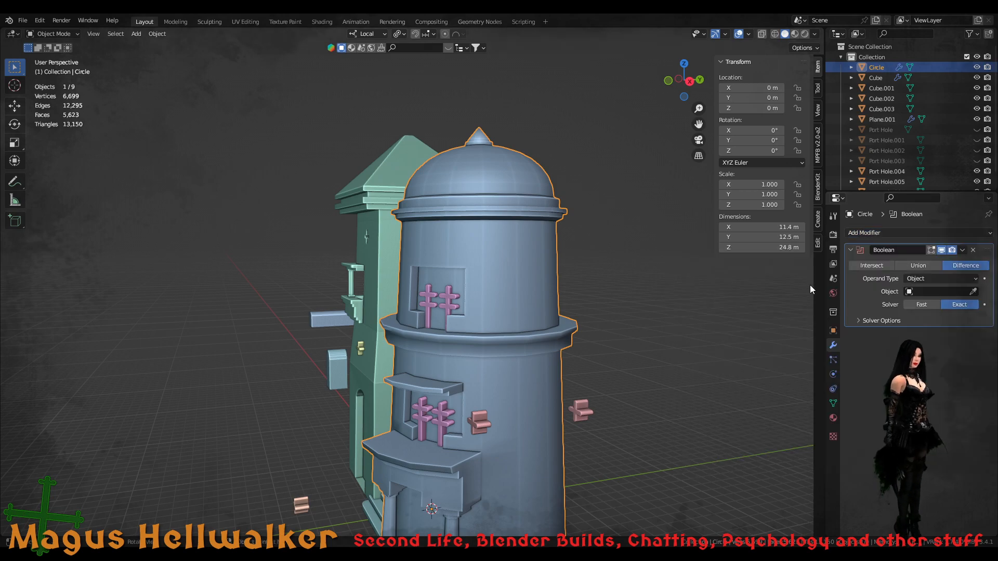
click(973, 292)
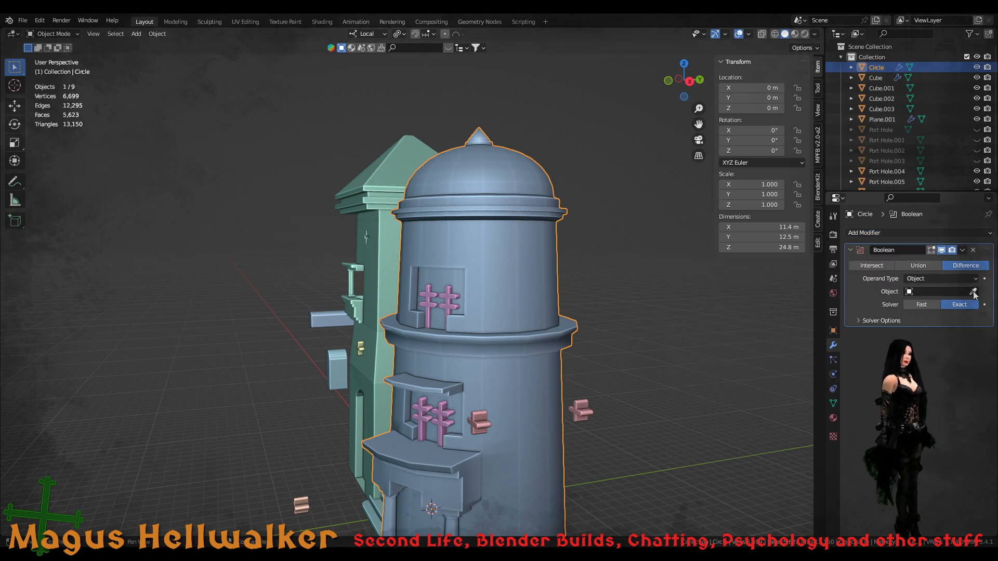
click(442, 415)
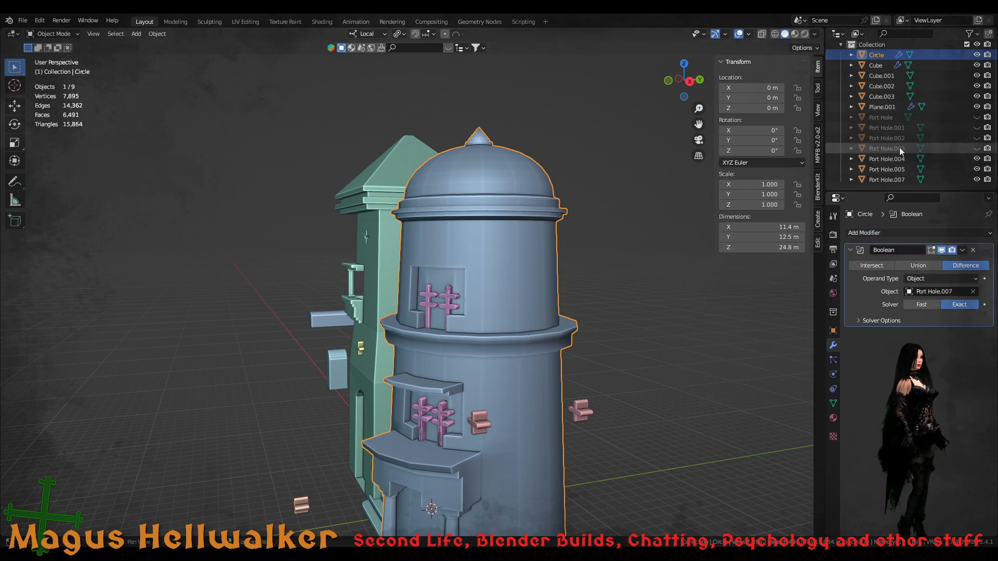
- Hide the Circle object briefly and show it again to check that it is the round tower
scroll(920, 148, down, 1)
click(977, 56)
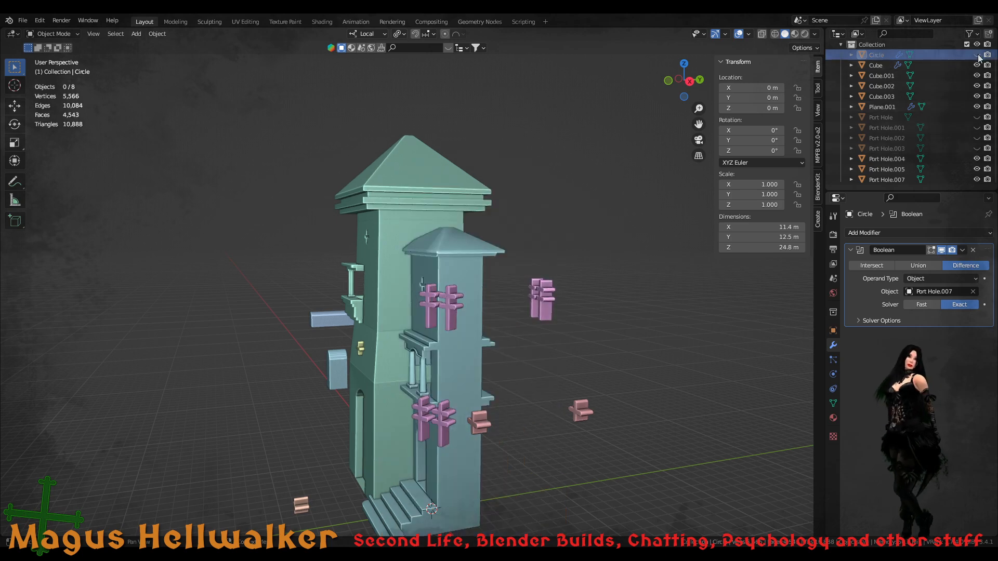
click(977, 58)
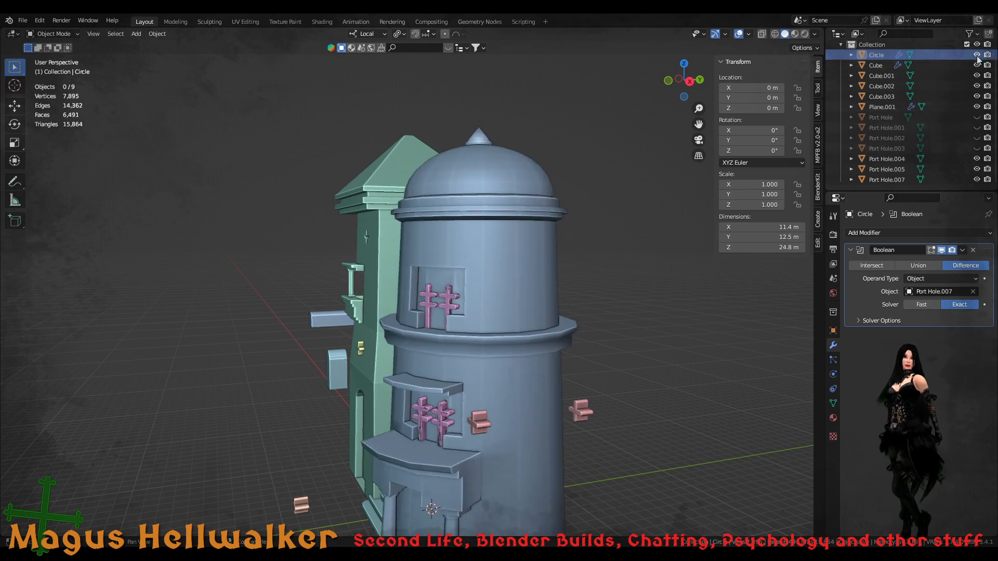
- Rename the Circle object, the round tower, as "rh bUILDING"
click(882, 57)
double_click(883, 57)
scroll(883, 57, up, 1)
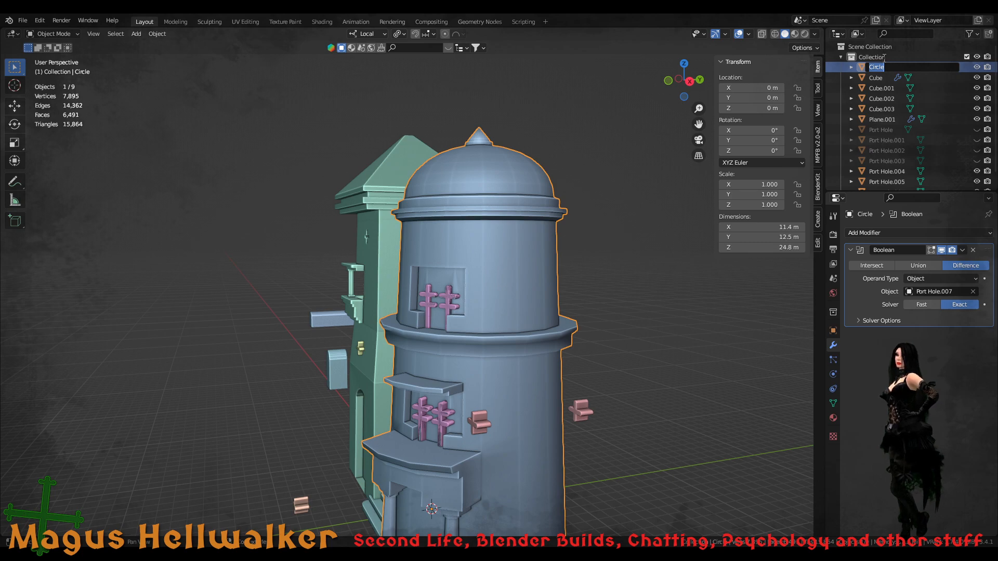
text(r)
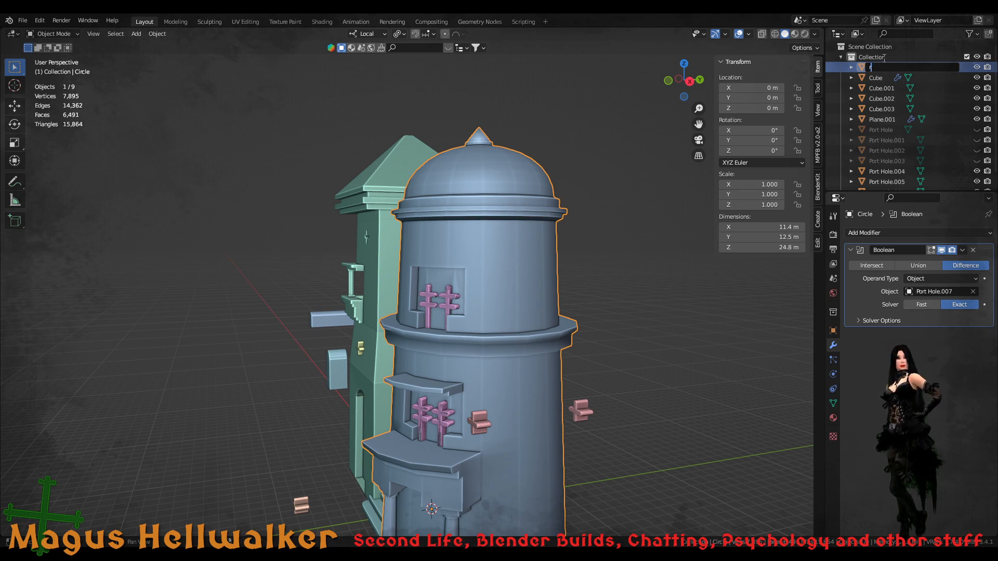
text(h bUILDI)
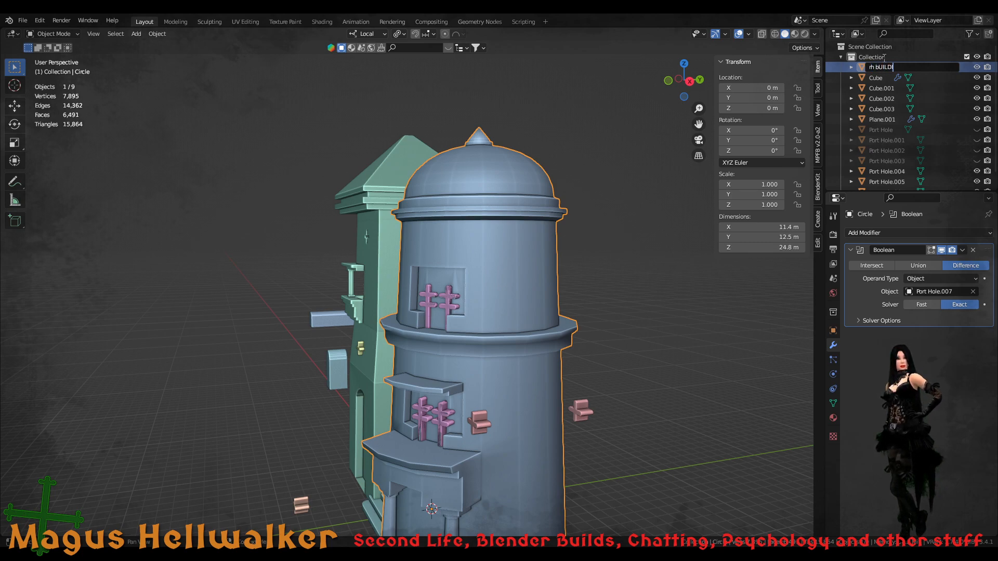
text(NG)
key(Return)
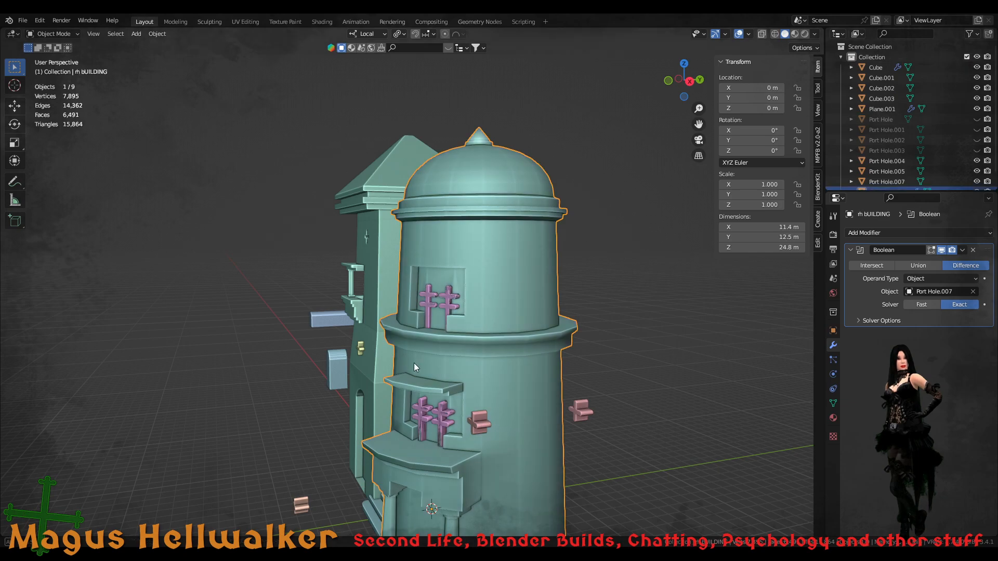
- Select the narrow building between the two towers and rename it as "mIDDLE bUILDING"
middle_drag(413, 362, 290, 360)
click(338, 344)
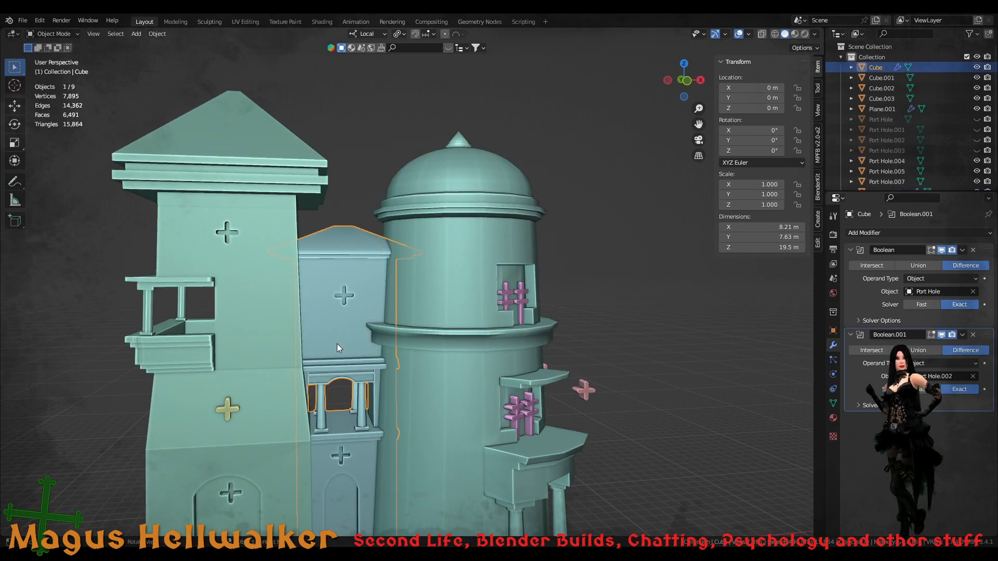
double_click(877, 67)
text(mID)
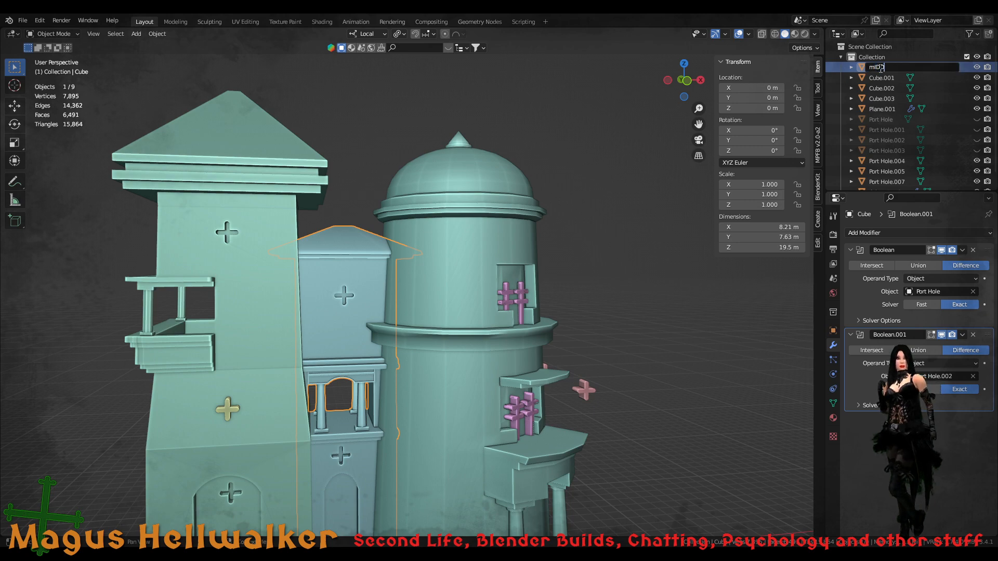
text(DLE bUILDIN)
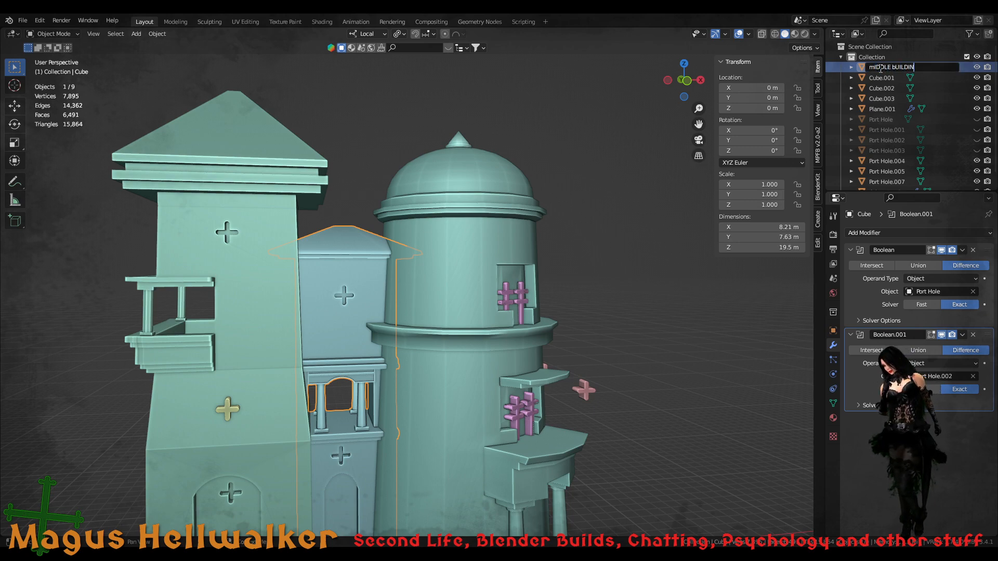
text(G)
key(Return)
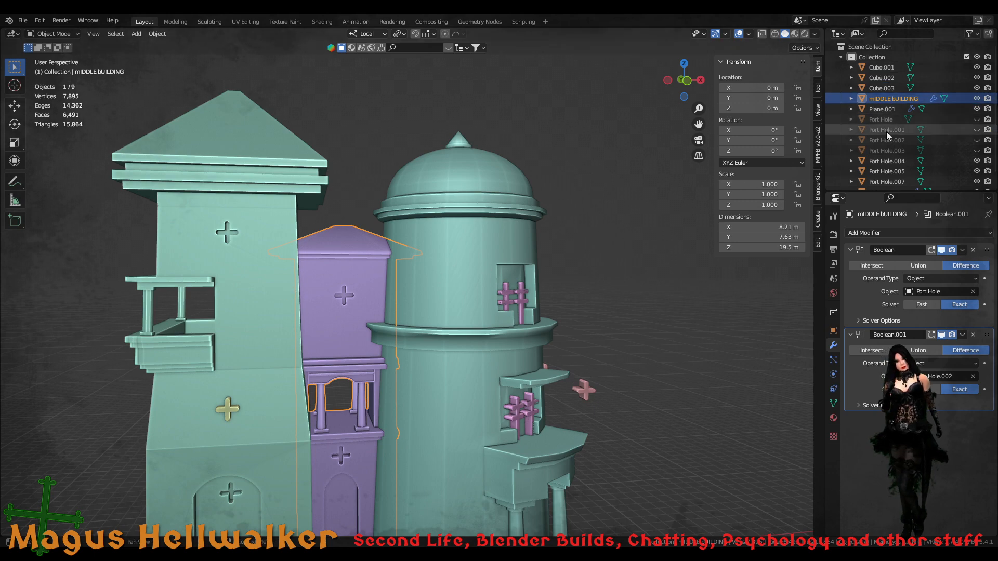
- Rename the narrow building between the towers as "Middle Building" with correct capitalization
double_click(894, 97)
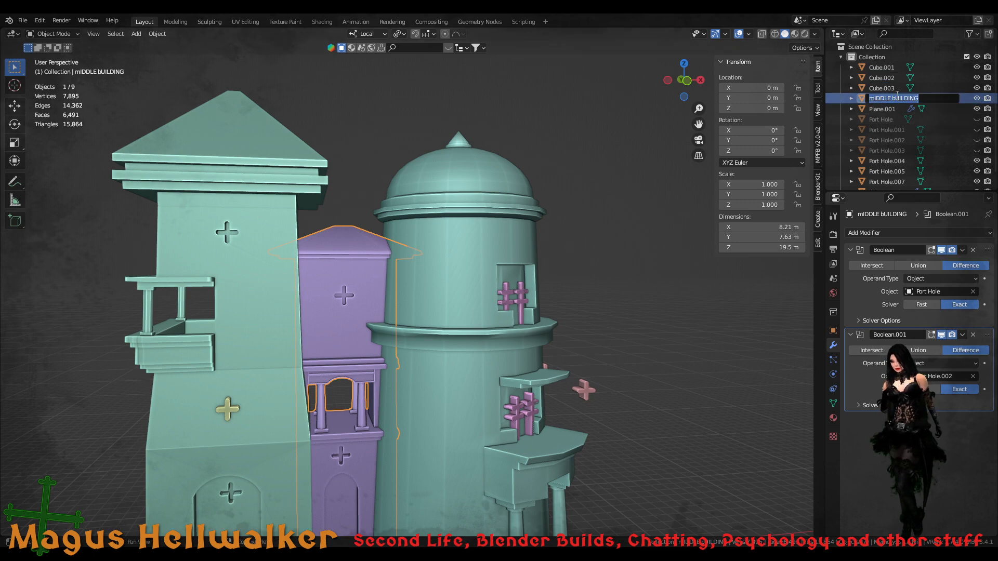
text(Middle)
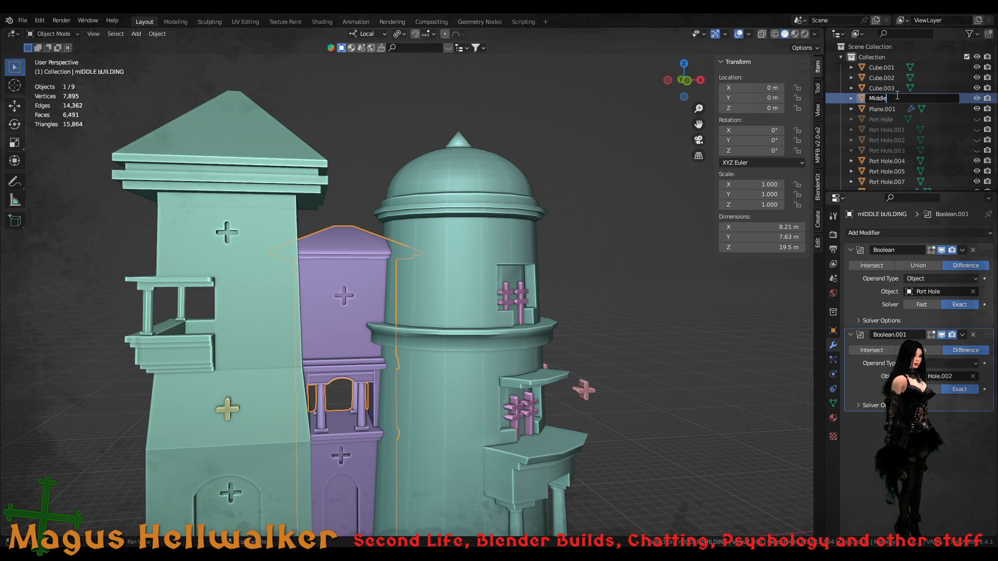
text( Building)
key(Return)
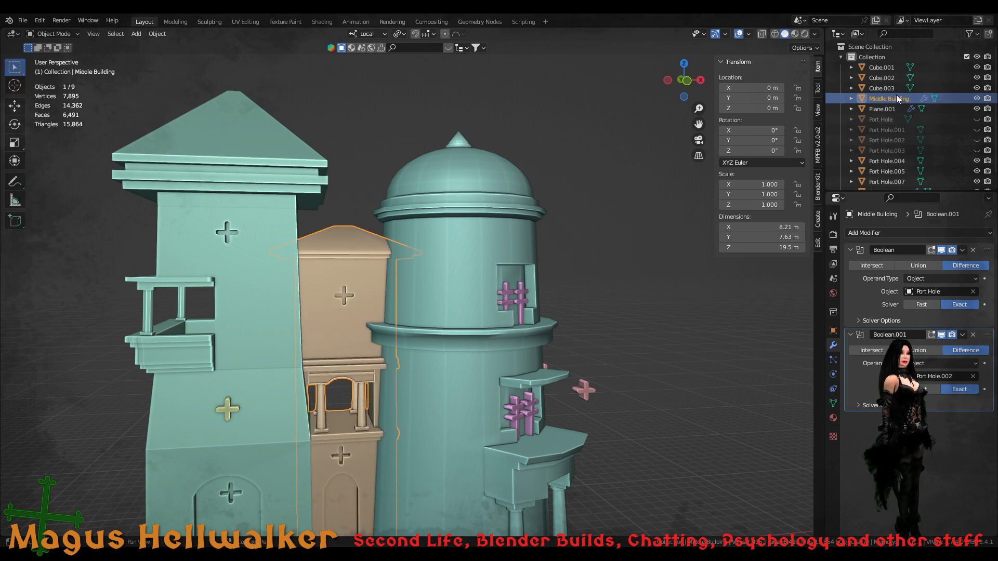
- Rename the round tower object as "RH Building" with correct capitalization
scroll(904, 120, down, 1)
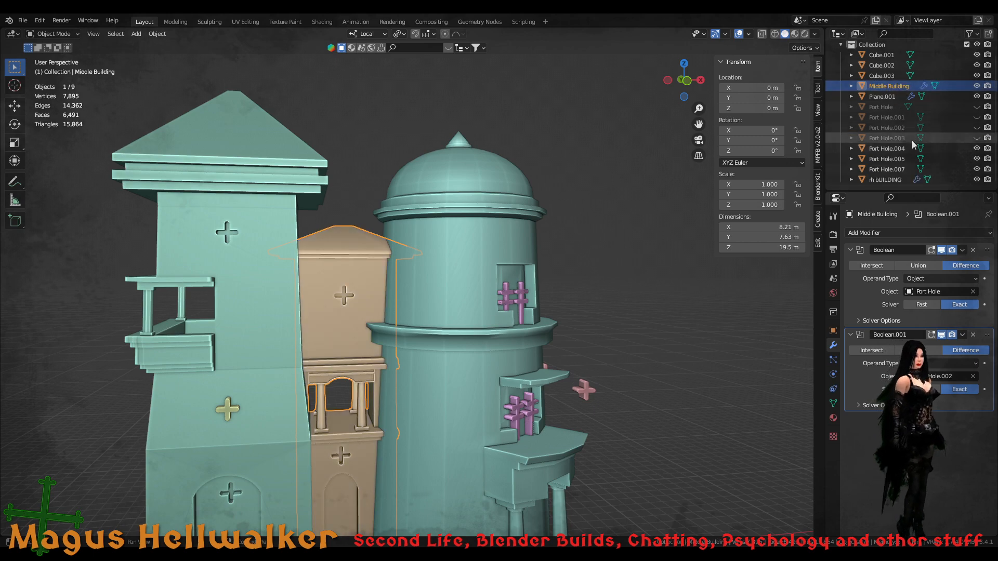
click(892, 180)
double_click(893, 182)
text(R)
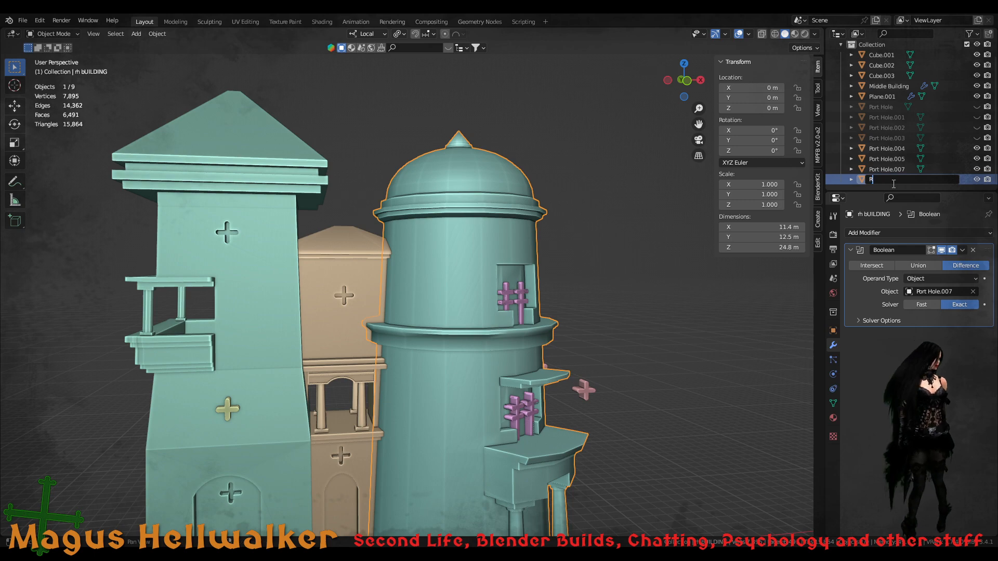
text(H Building)
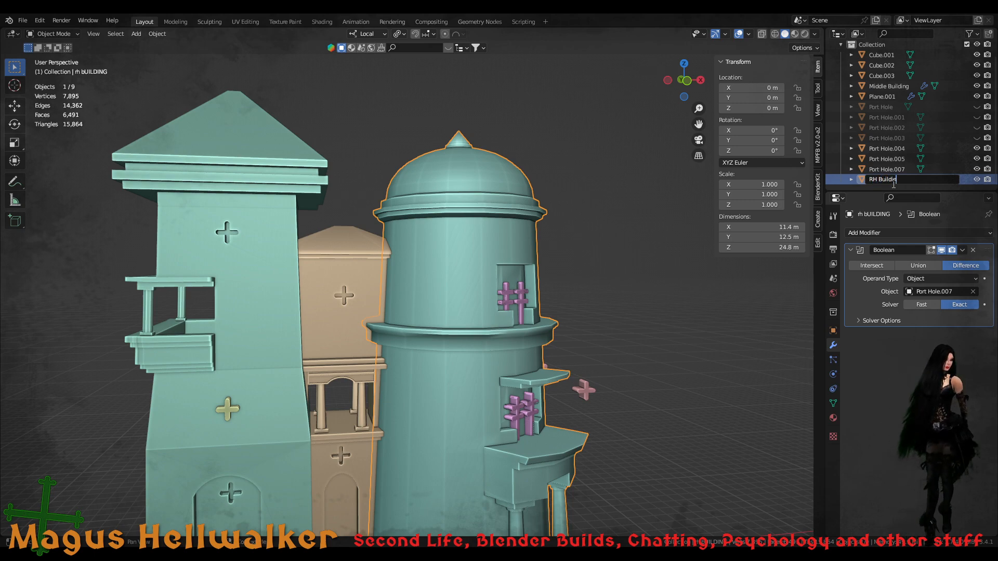
key(Return)
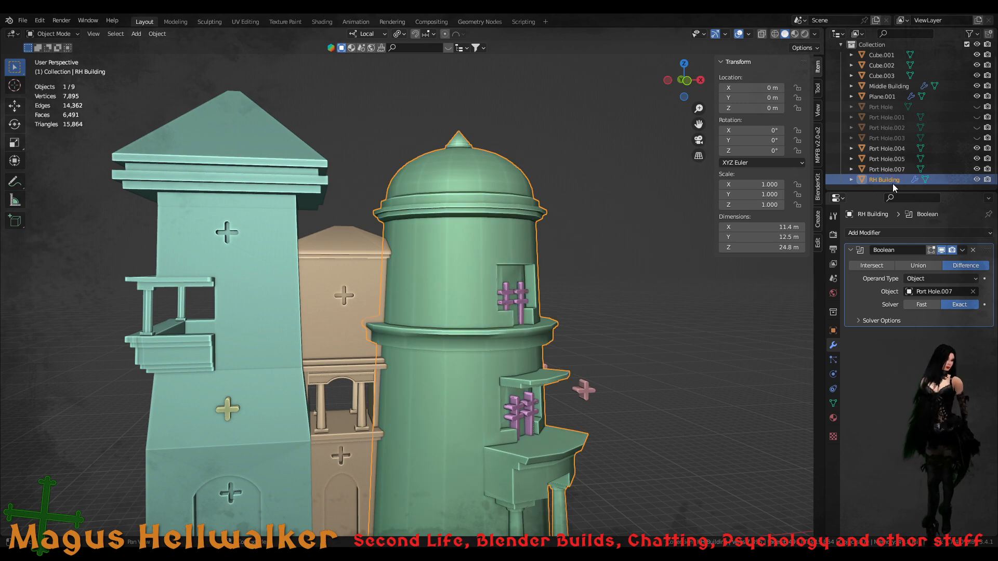
- Select the square tower with the pyramid roof and rename it as "LH Building"
click(263, 367)
double_click(885, 97)
scroll(885, 98, up, 1)
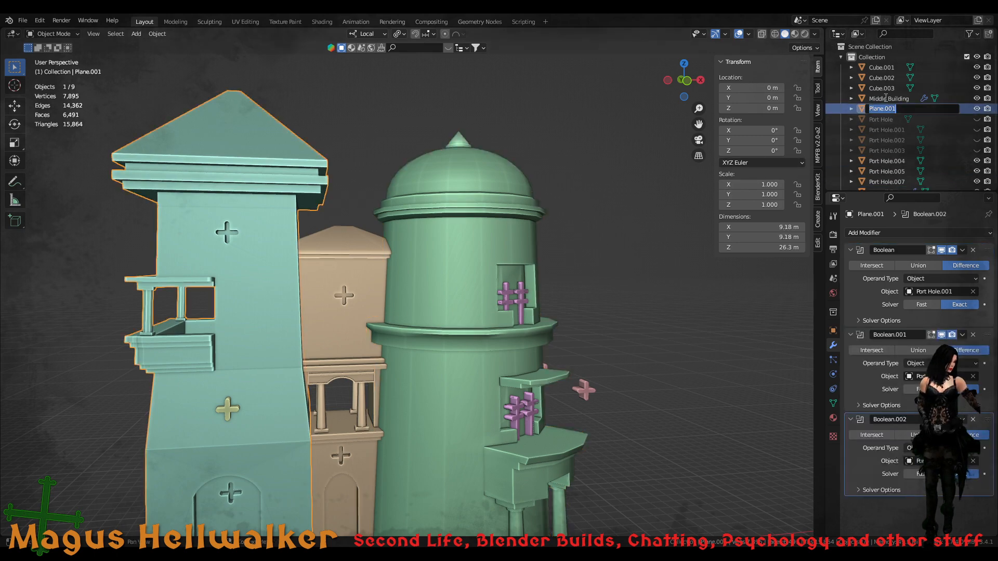
text(LH Building)
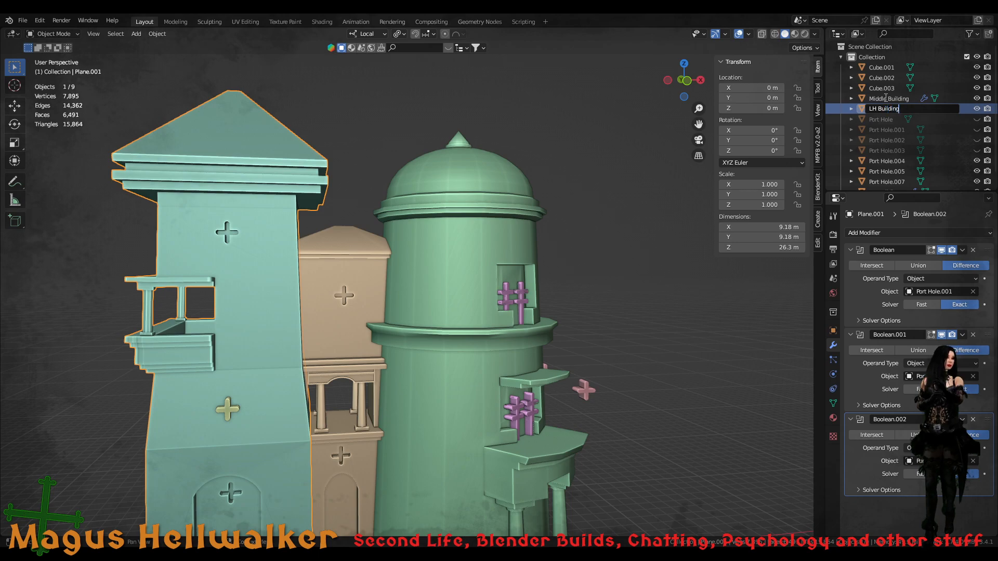
key(Return)
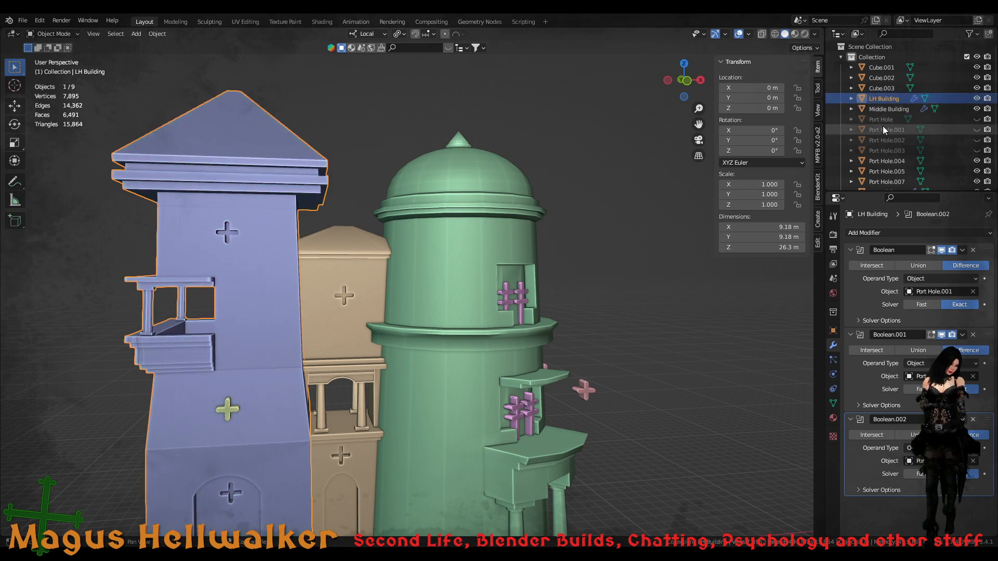
- Hide the leftover objects Cube.001, Cube.002 and Cube.003 in the viewport
click(977, 88)
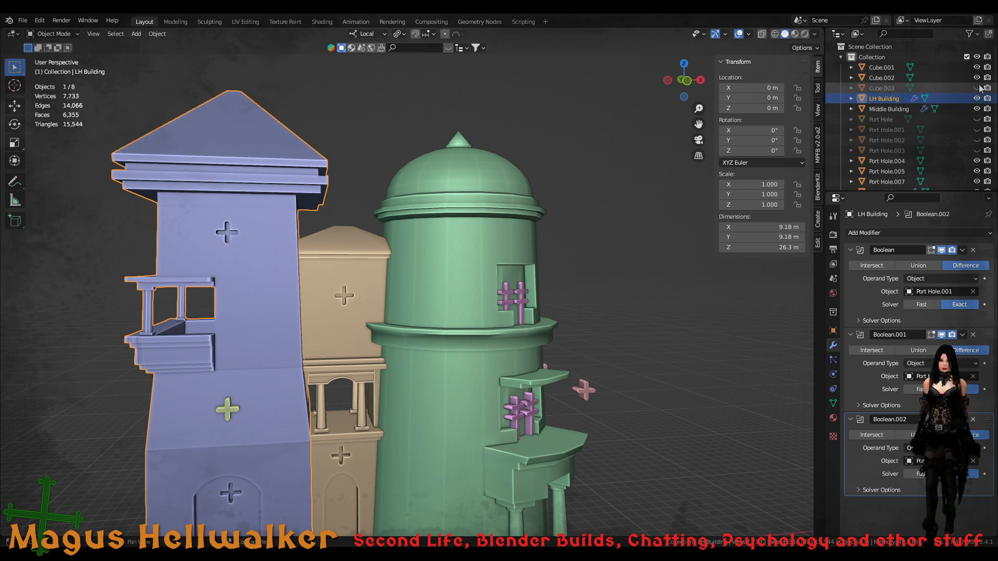
click(977, 78)
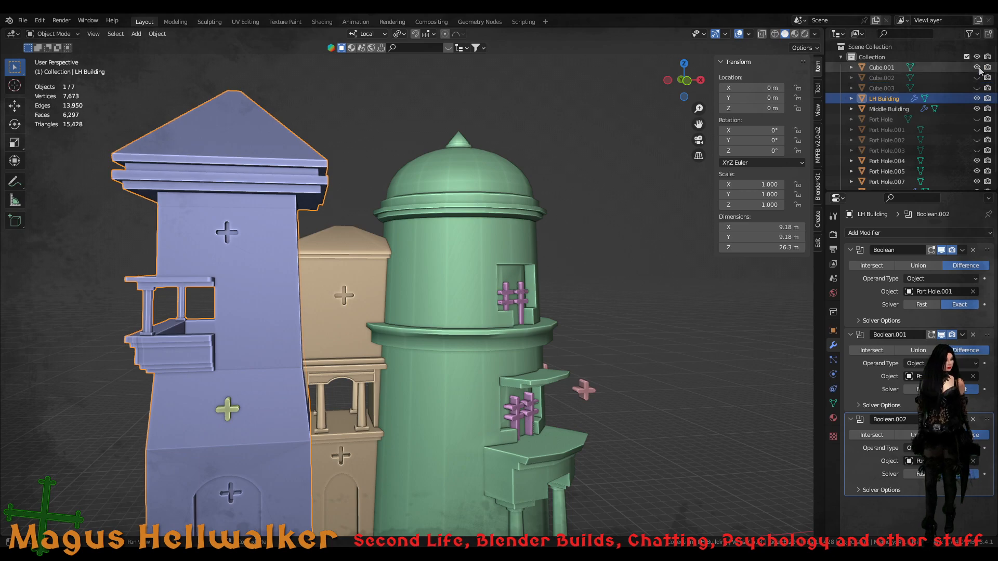
click(977, 67)
- Select the round tower and toggle the visibility of the joined crosses, Port Hole.007, to inspect the Boolean cuts in its recesses
middle_drag(520, 335, 373, 356)
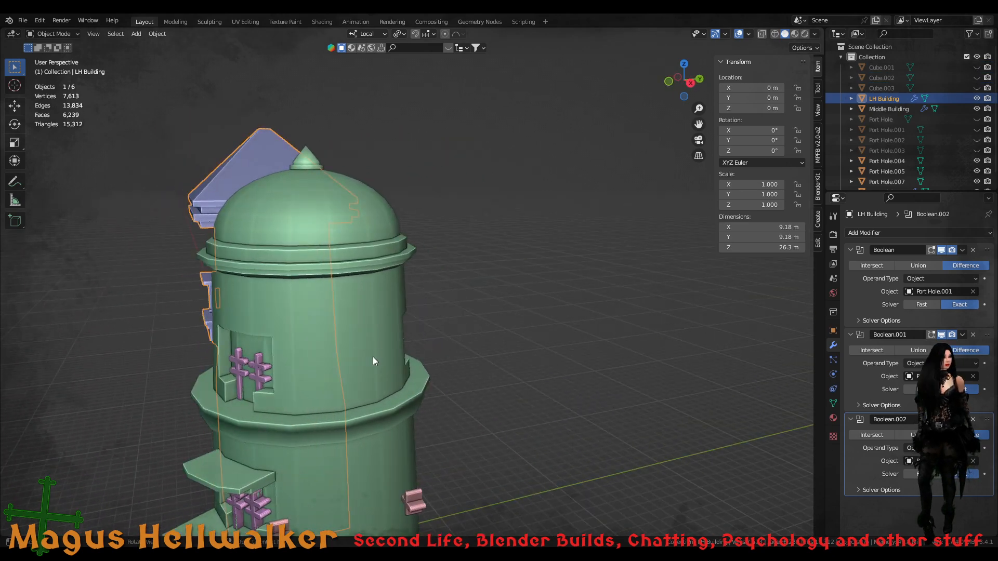
click(372, 357)
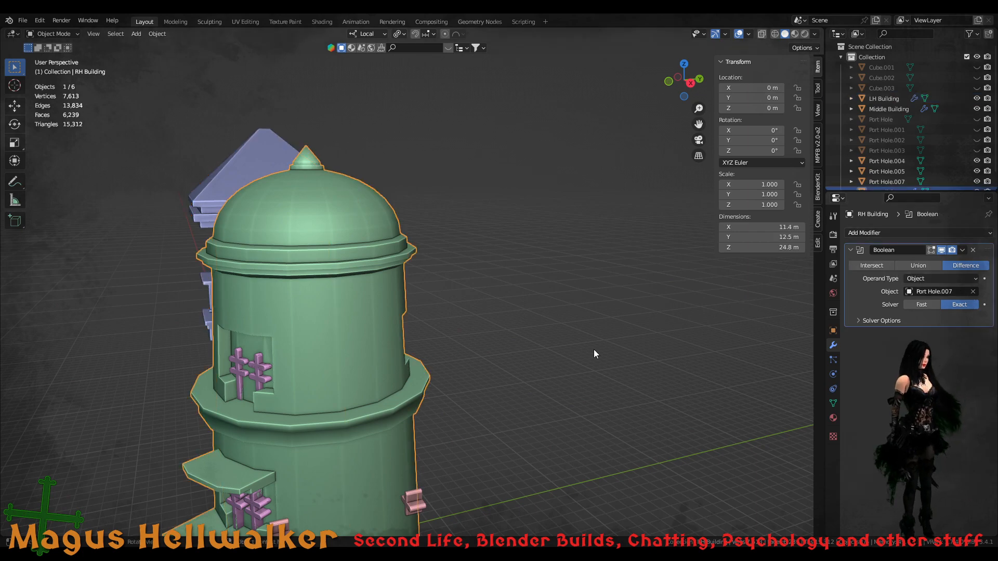
scroll(970, 179, down, 1)
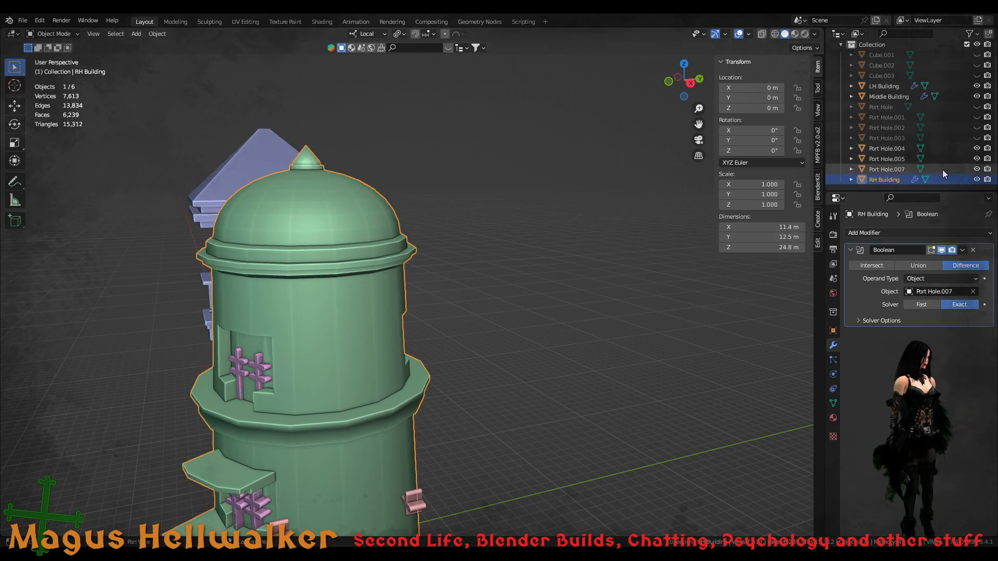
click(977, 168)
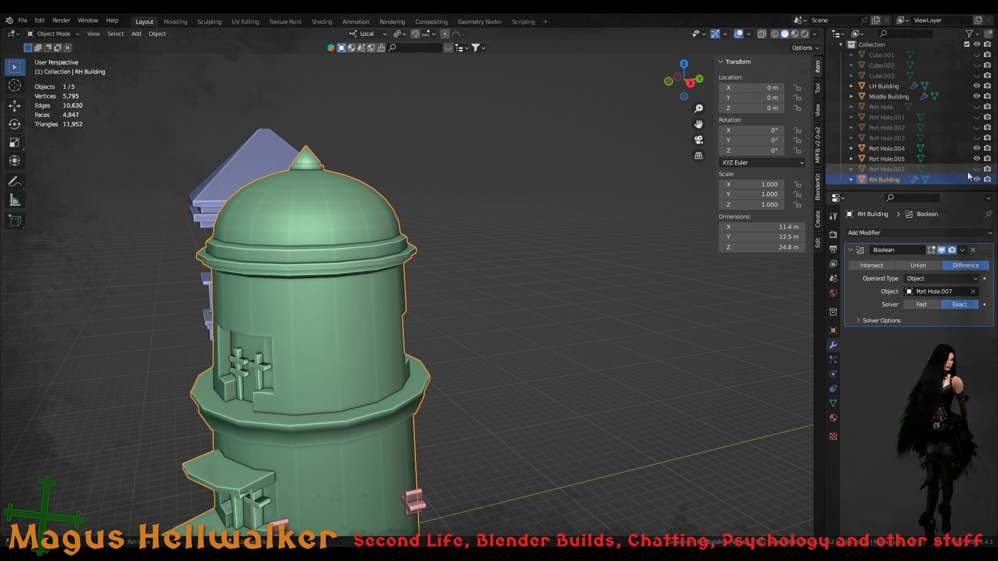
click(977, 169)
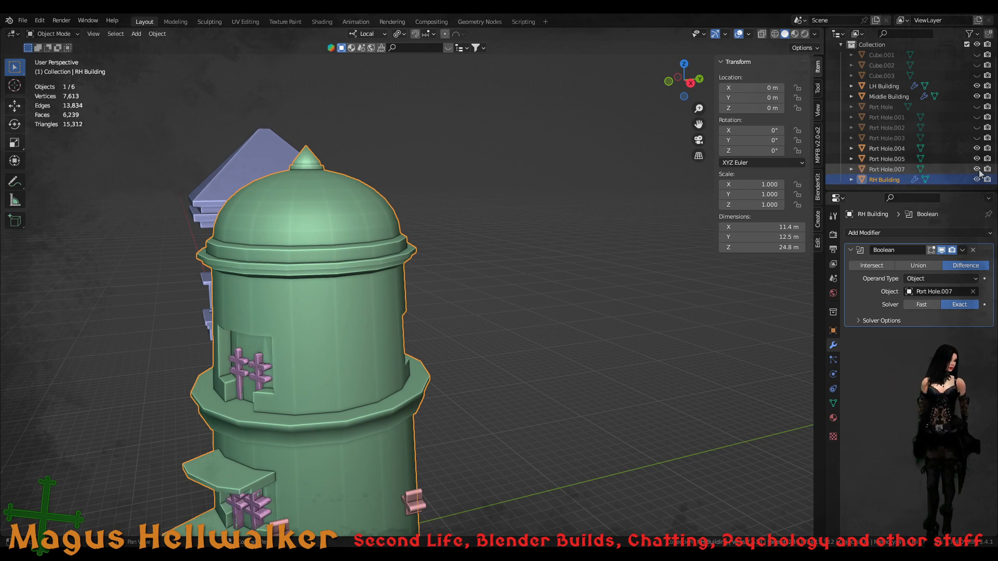
click(977, 169)
scroll(435, 362, down, 5)
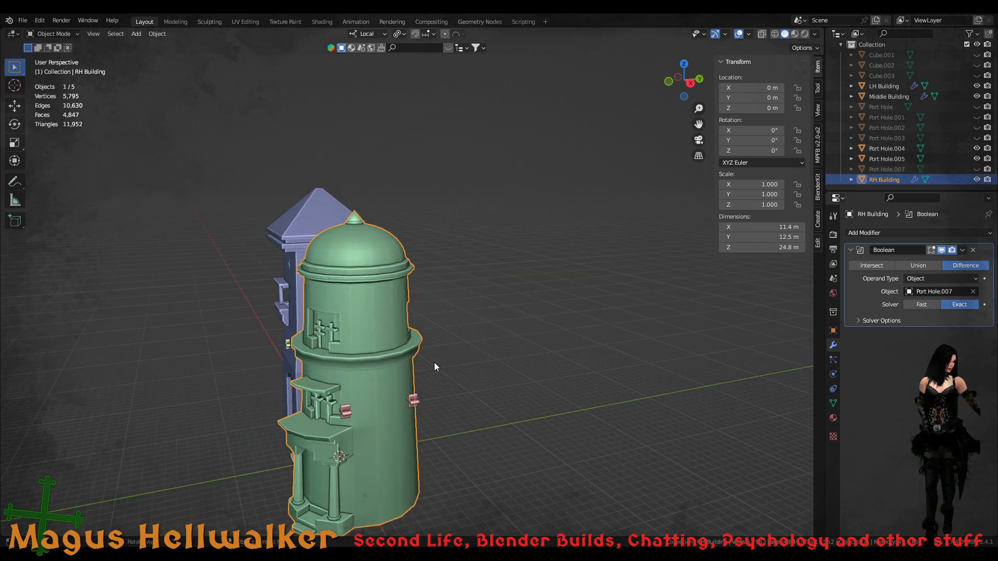
scroll(434, 363, up, 3)
middle_drag(379, 376, 644, 261)
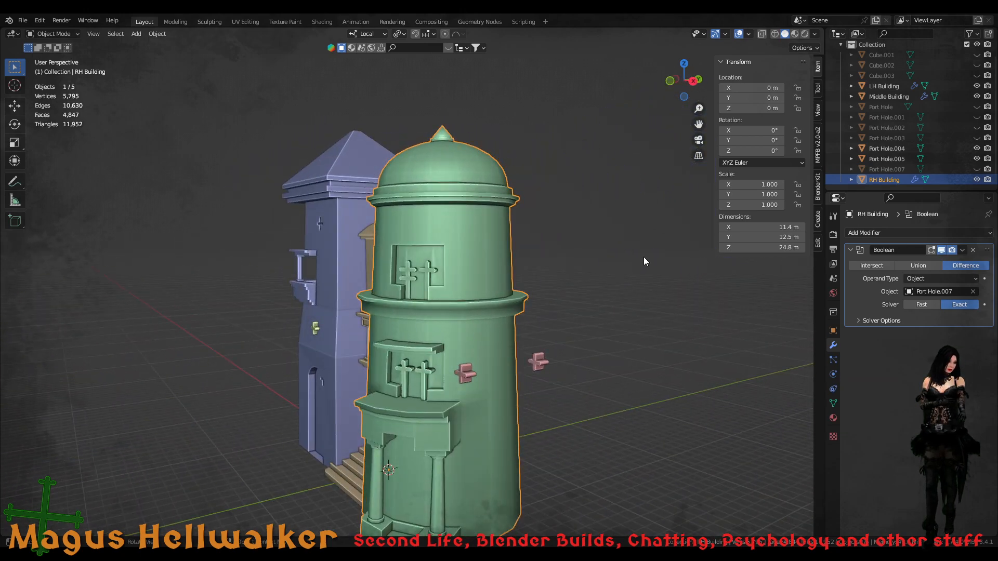
- Show the joined crosses again and remove the Boolean modifier from the round tower
click(976, 169)
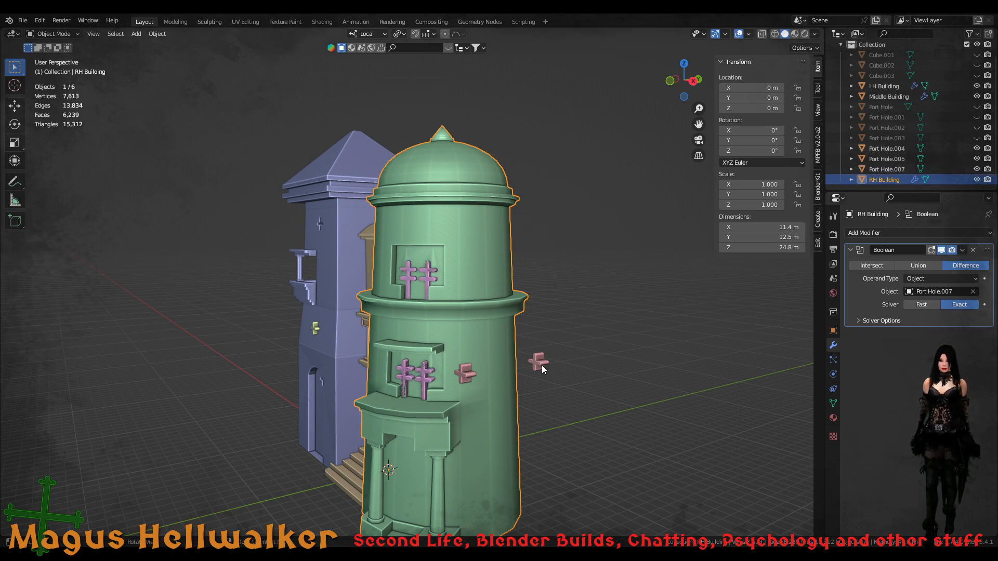
scroll(476, 376, up, 4)
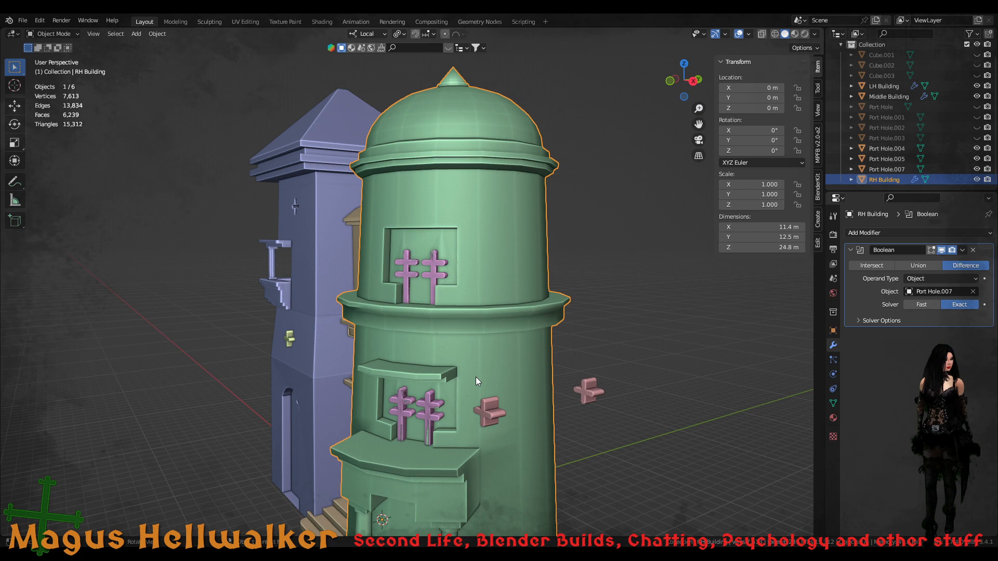
click(972, 250)
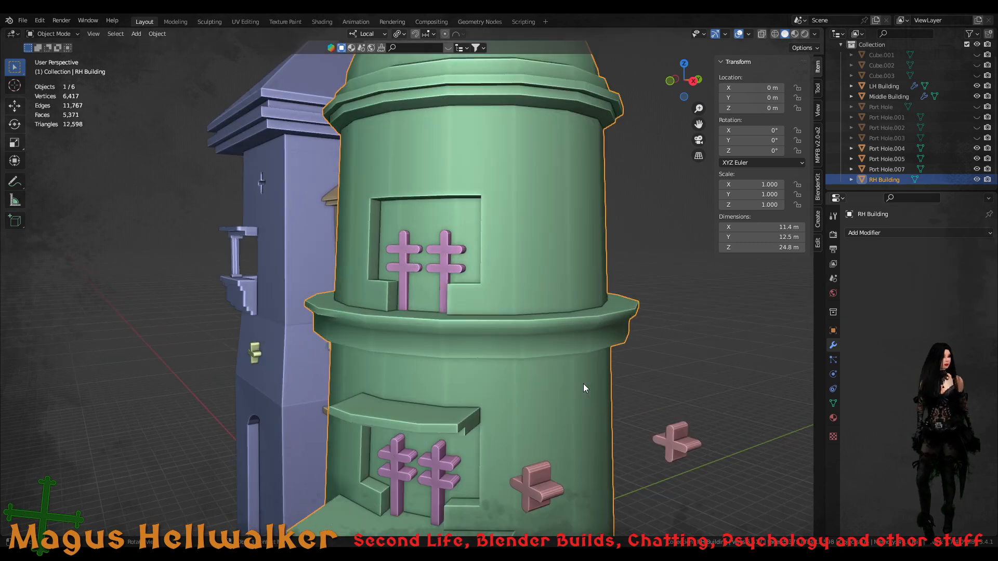
- Select the joined double-barred crosses and delete any loose geometry from their entire mesh
click(441, 472)
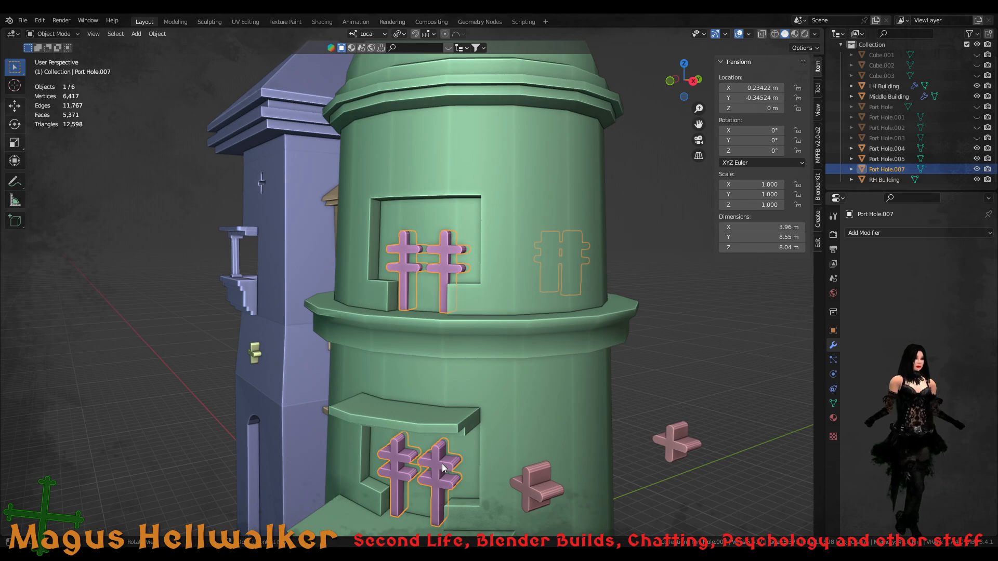
scroll(430, 463, down, 4)
scroll(430, 463, up, 2)
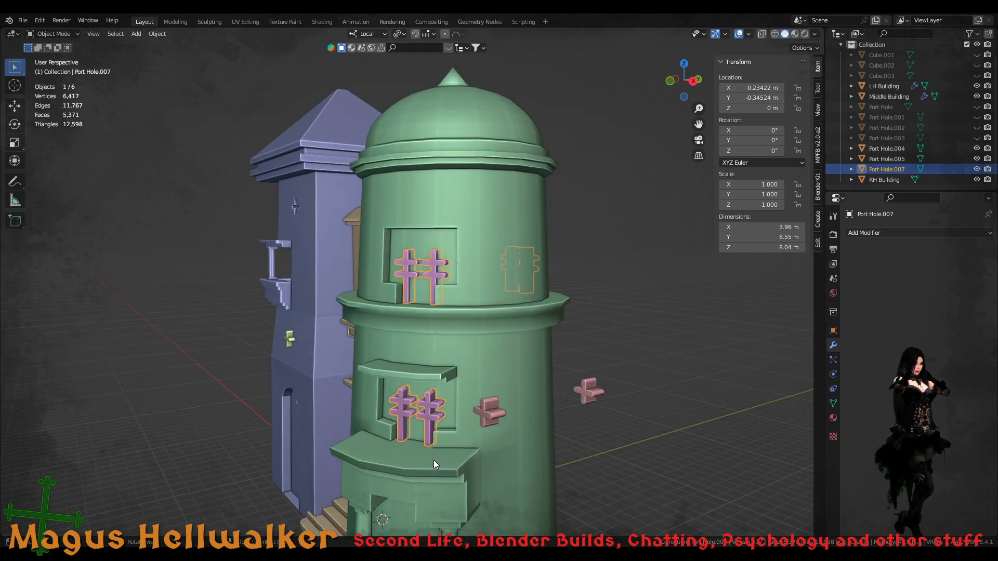
key(Tab)
key(a)
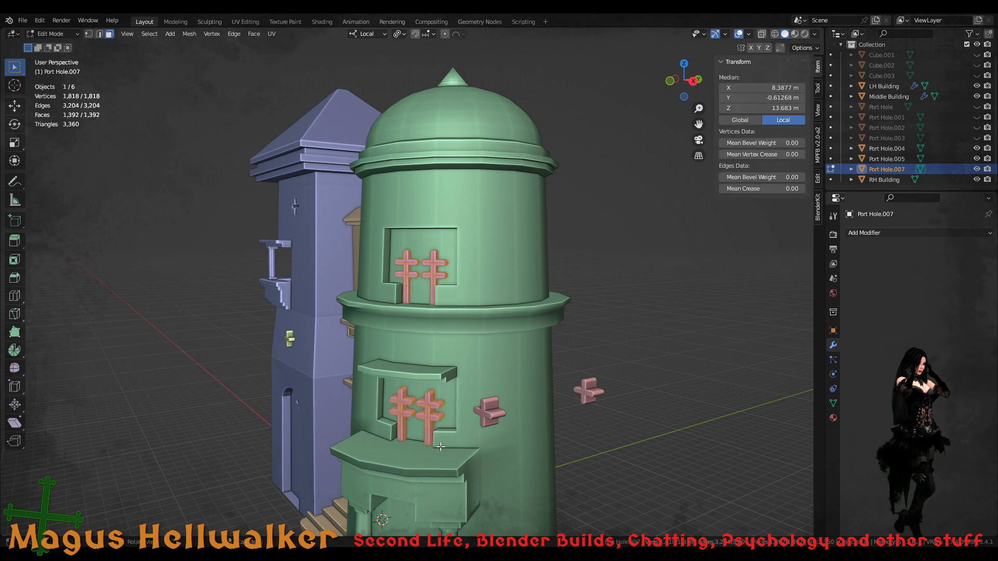
right_click(430, 426)
mouse_move(430, 427)
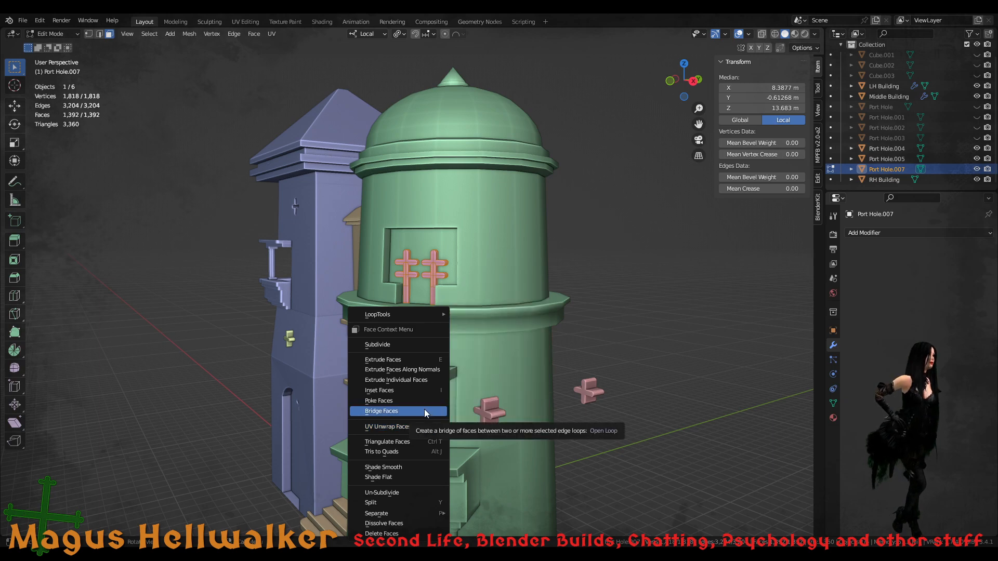
click(149, 34)
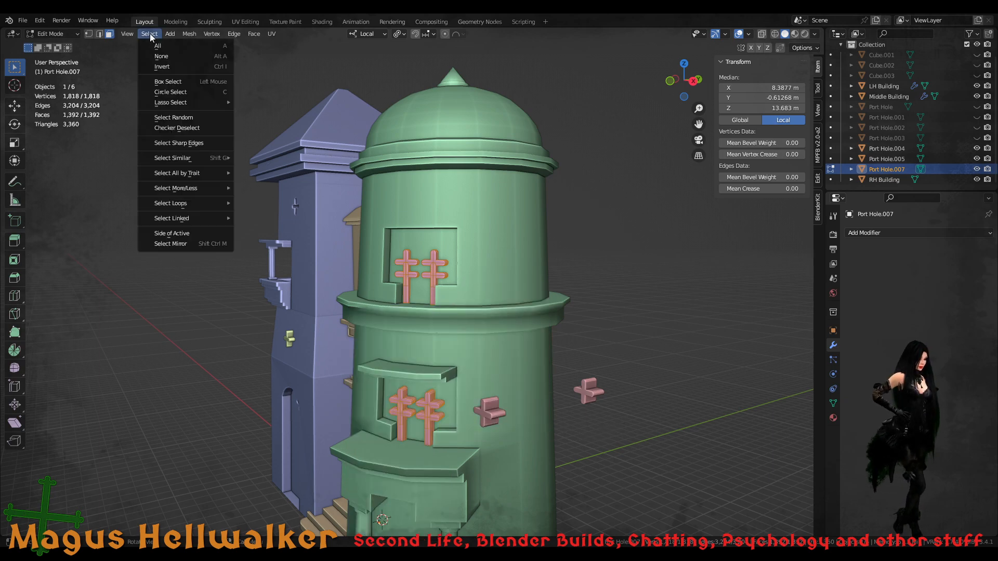
click(189, 34)
click(189, 35)
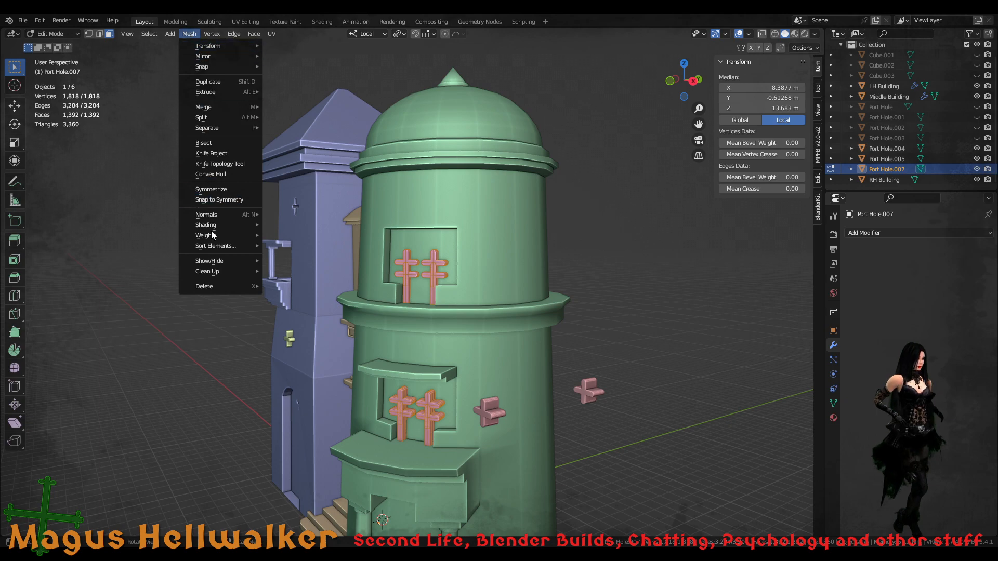
mouse_move(223, 272)
click(306, 269)
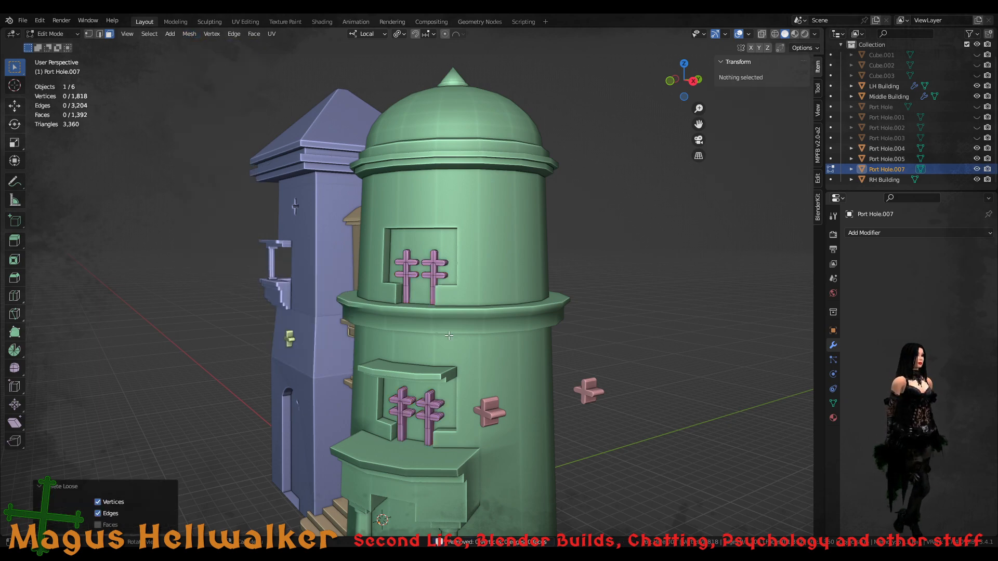
- Merge all vertices of the joined crosses by distance with a merge distance of 0.01 m
key(a)
click(189, 34)
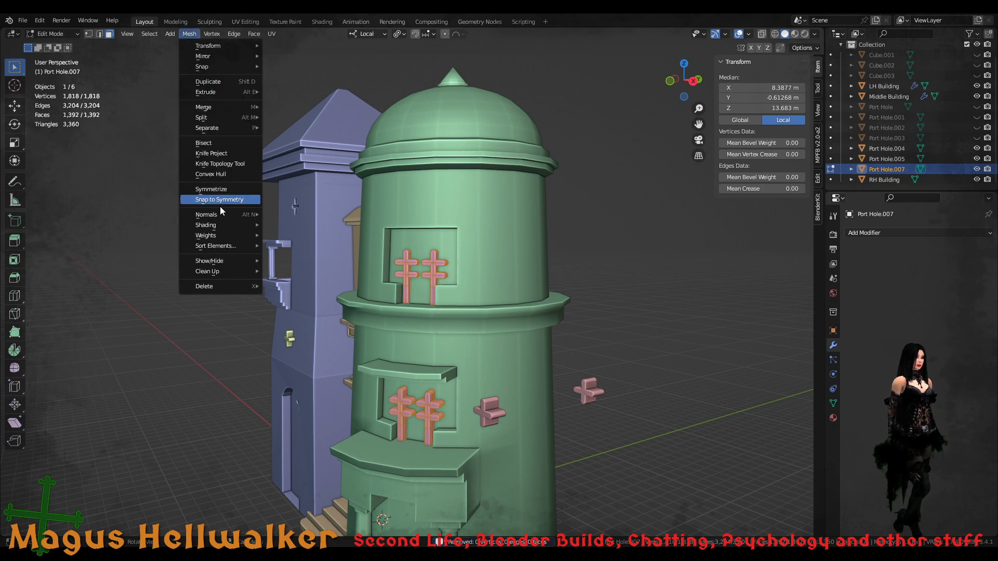
mouse_move(228, 271)
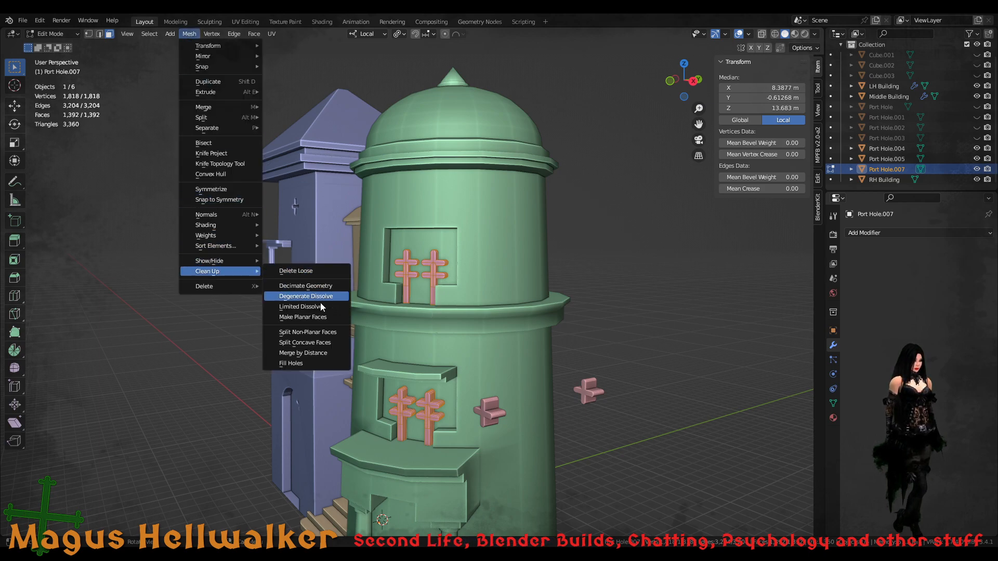
click(325, 353)
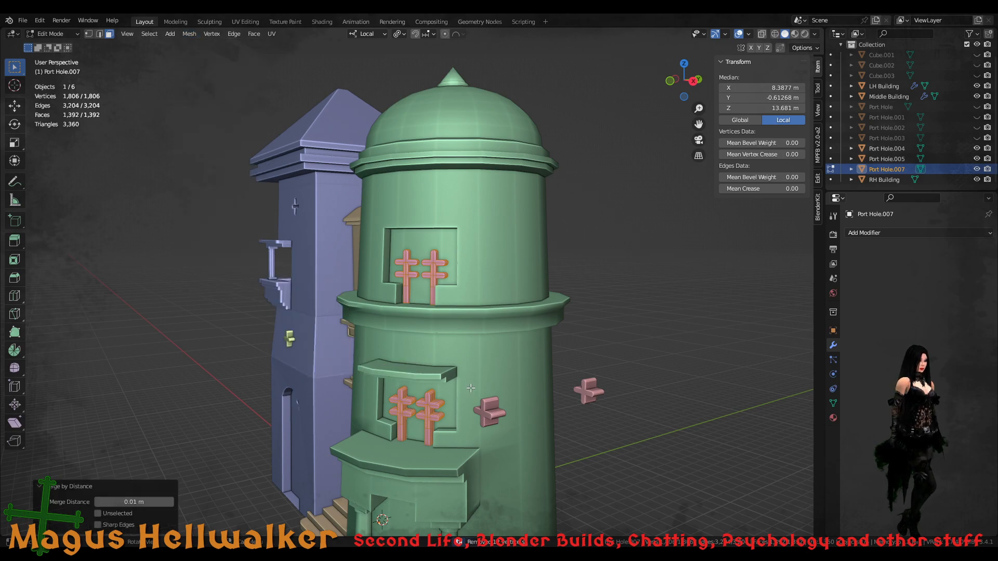
scroll(465, 376, up, 5)
scroll(465, 376, up, 4)
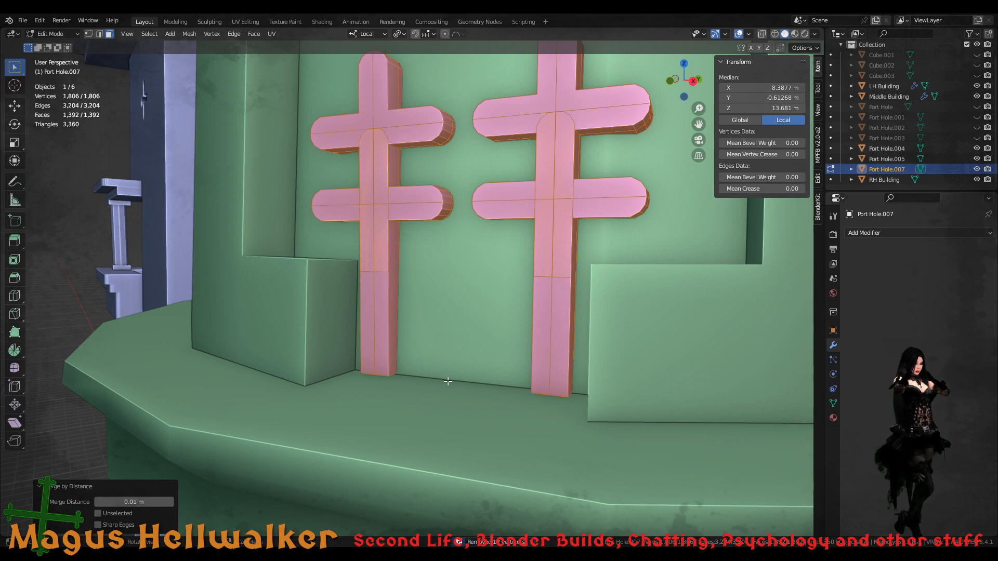
scroll(487, 359, down, 11)
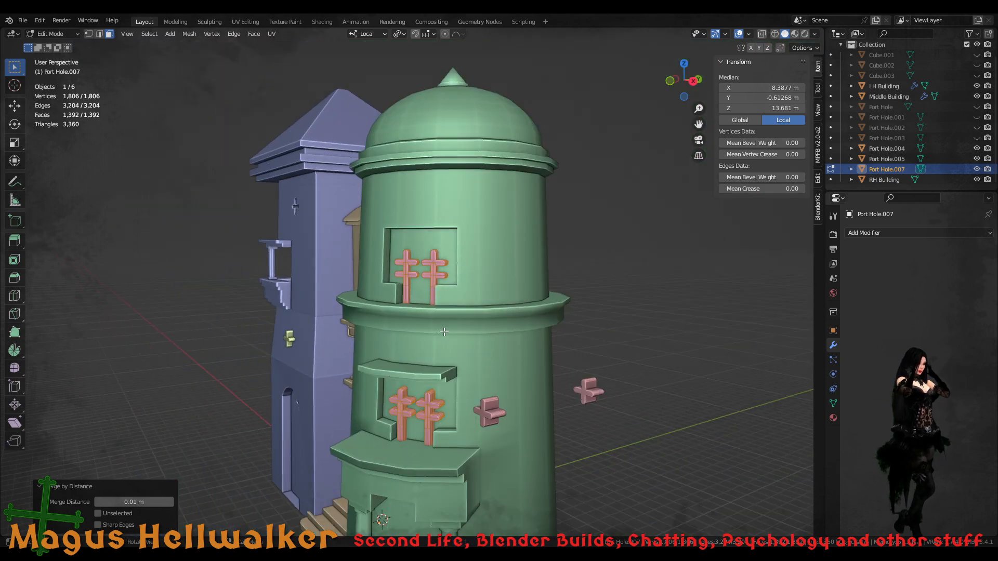
- Try merging the normals across the entire mesh of the joined crosses
middle_drag(448, 338, 294, 332)
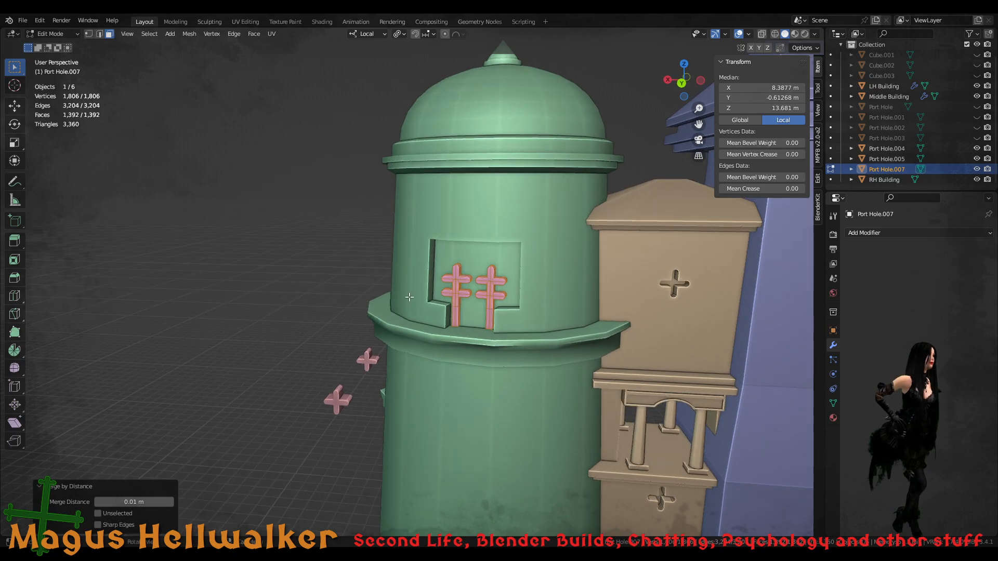
scroll(450, 301, up, 8)
scroll(453, 305, down, 4)
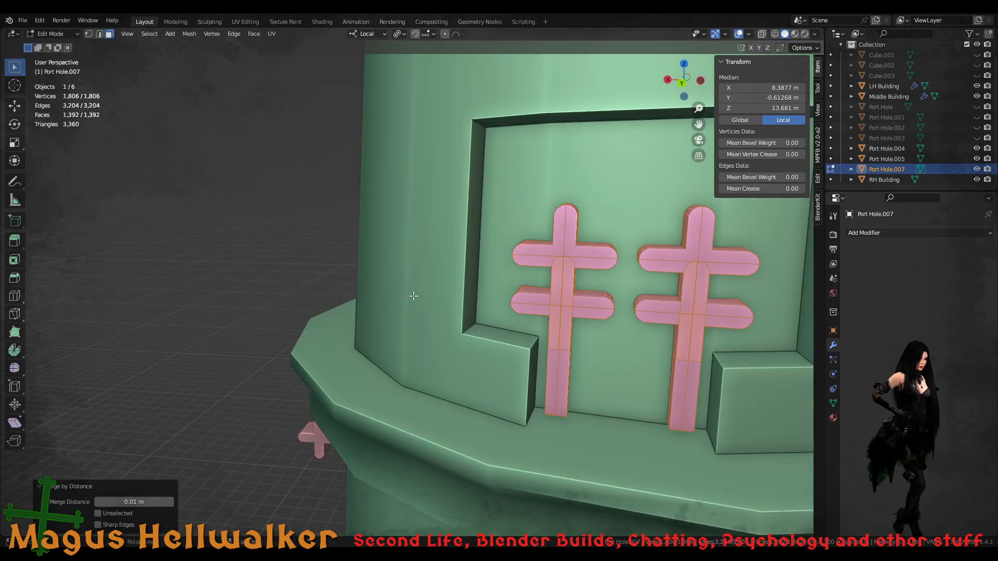
scroll(413, 296, down, 4)
middle_drag(413, 296, 364, 296)
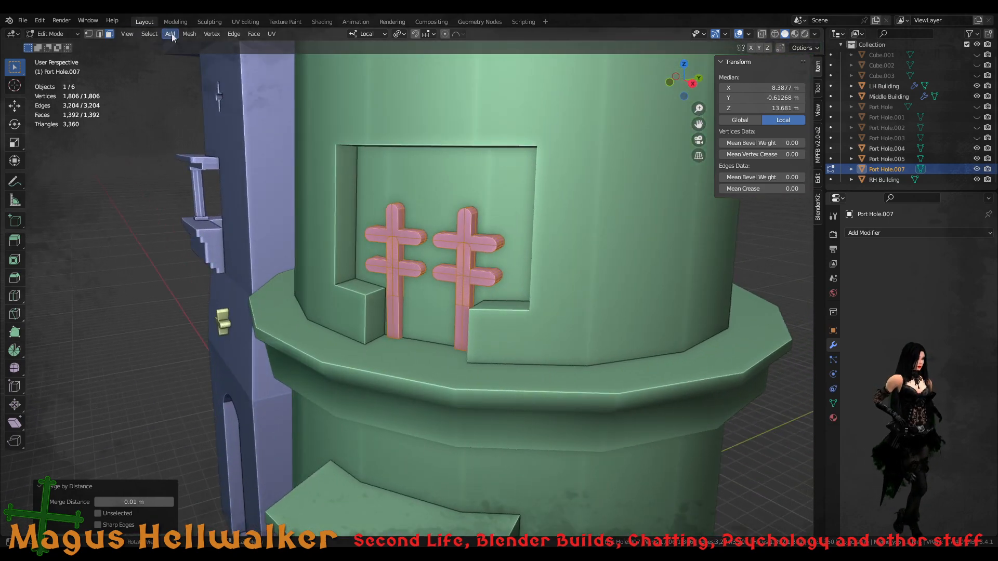
click(149, 33)
mouse_move(189, 218)
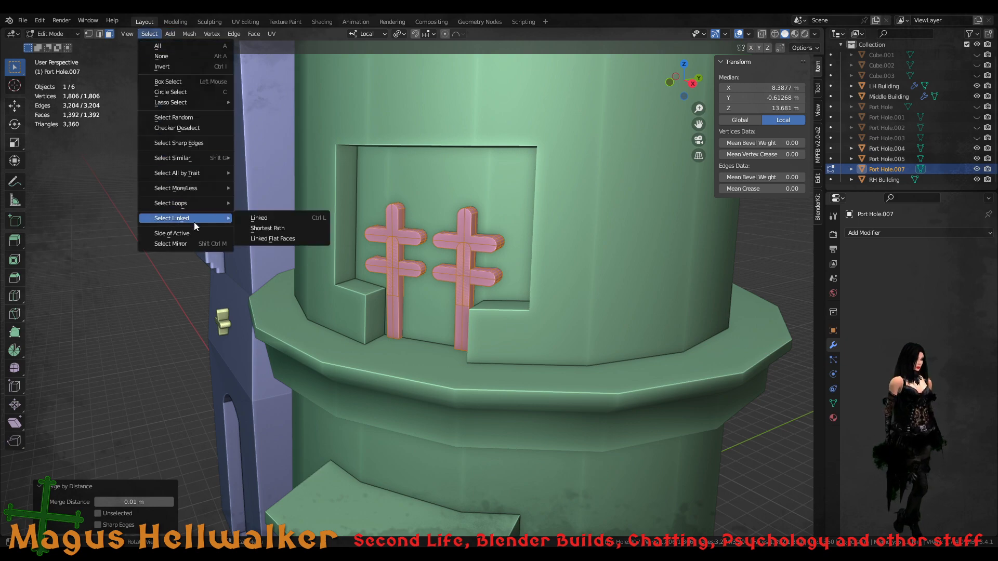
click(195, 35)
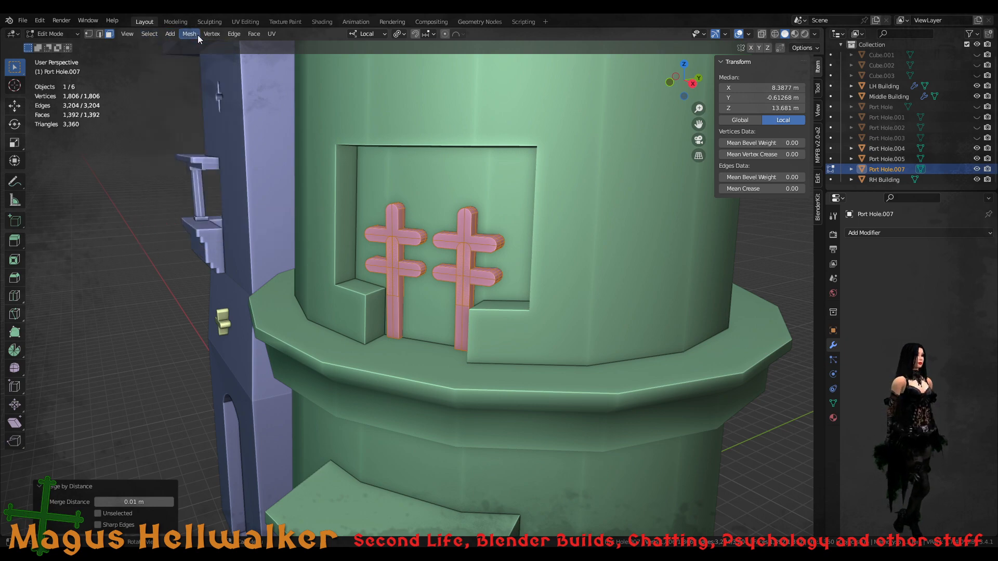
mouse_move(242, 246)
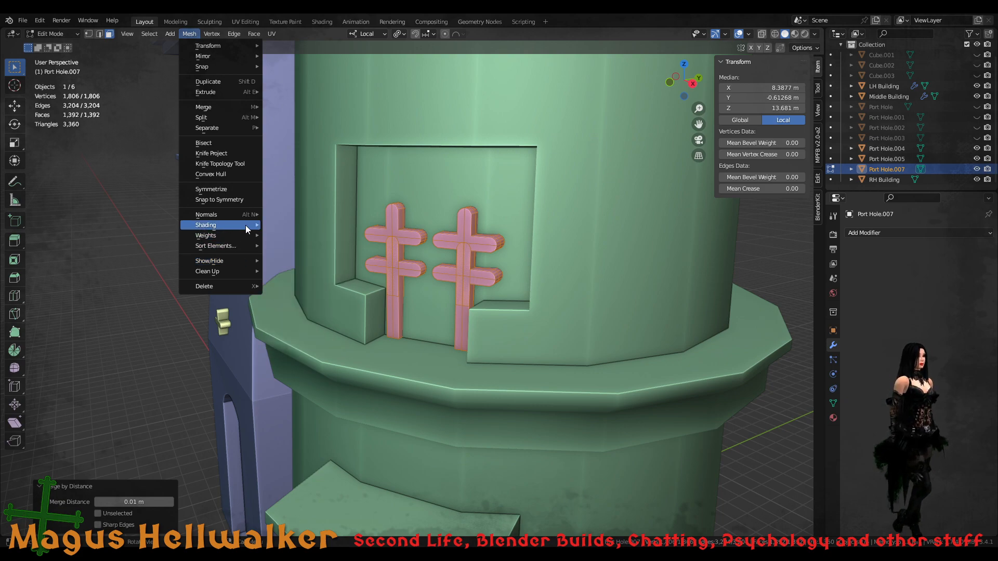
mouse_move(241, 208)
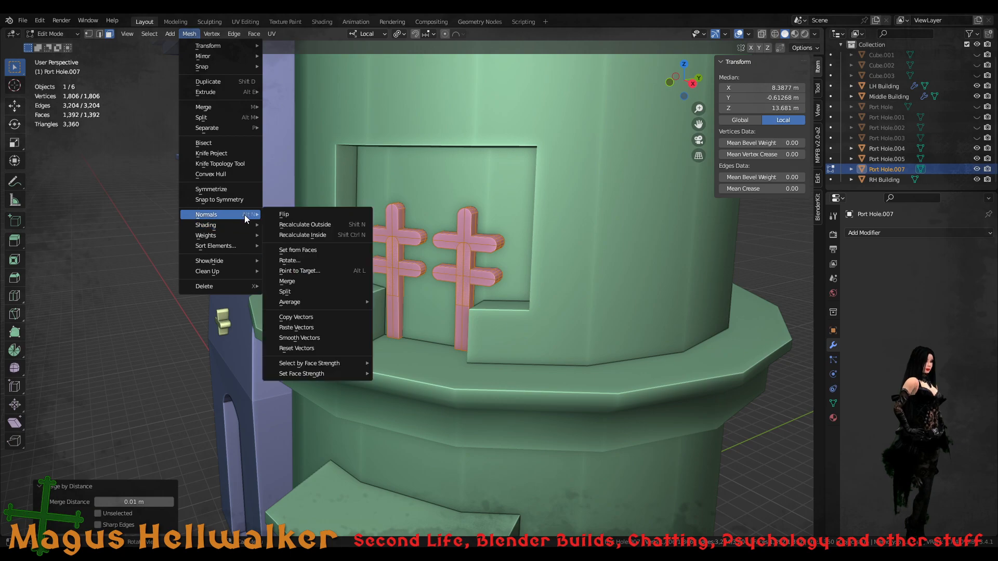
click(313, 284)
- Inspect the crosses' shading in the tower recesses and undo the normals merge
mouse_move(408, 281)
middle_down()
mouse_move(426, 307)
mouse_move(568, 264)
mouse_move(415, 277)
middle_up()
scroll(415, 276, down, 2)
scroll(426, 284, down, 5)
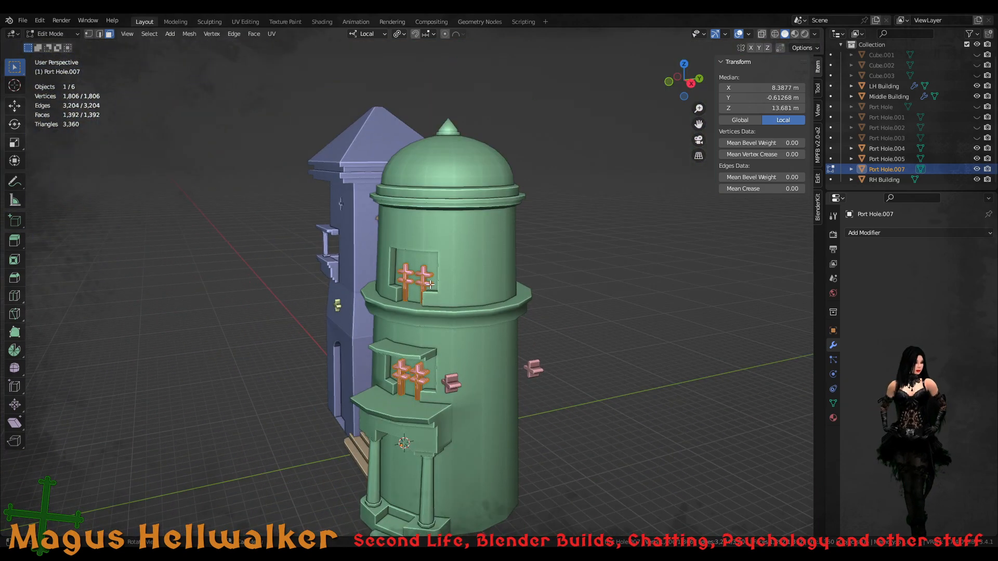
scroll(431, 286, up, 1)
scroll(431, 285, up, 3)
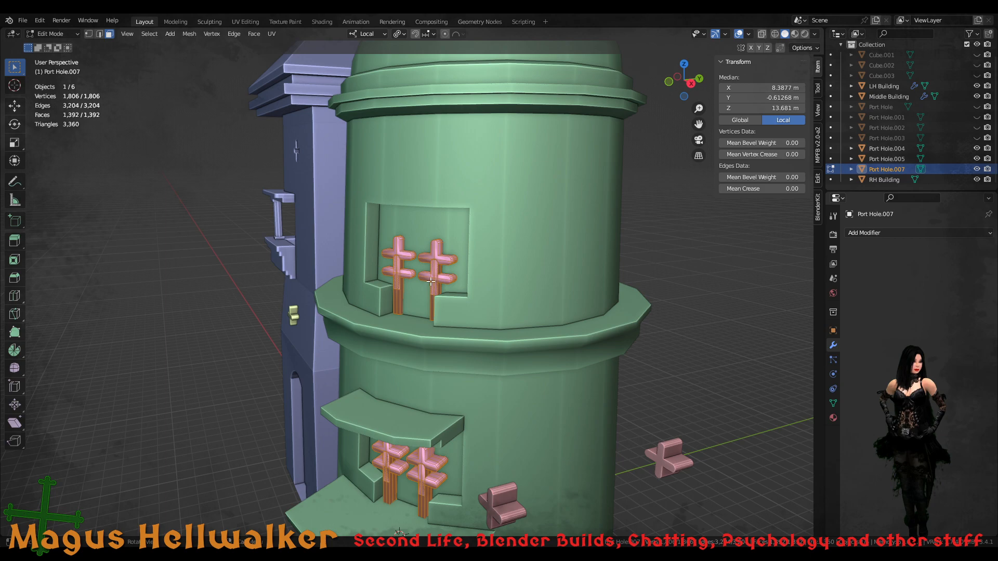
scroll(431, 281, up, 5)
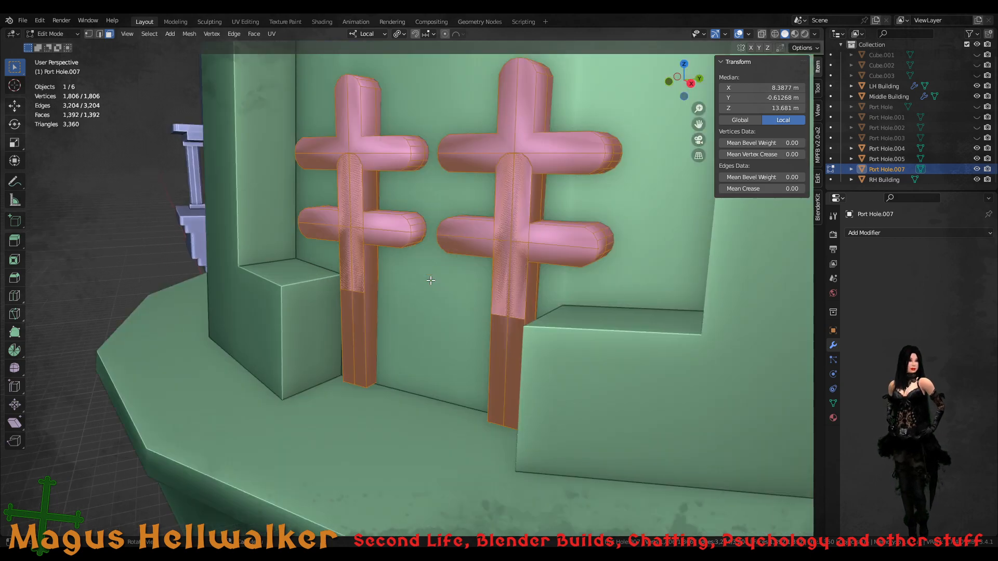
key(ctrl+z)
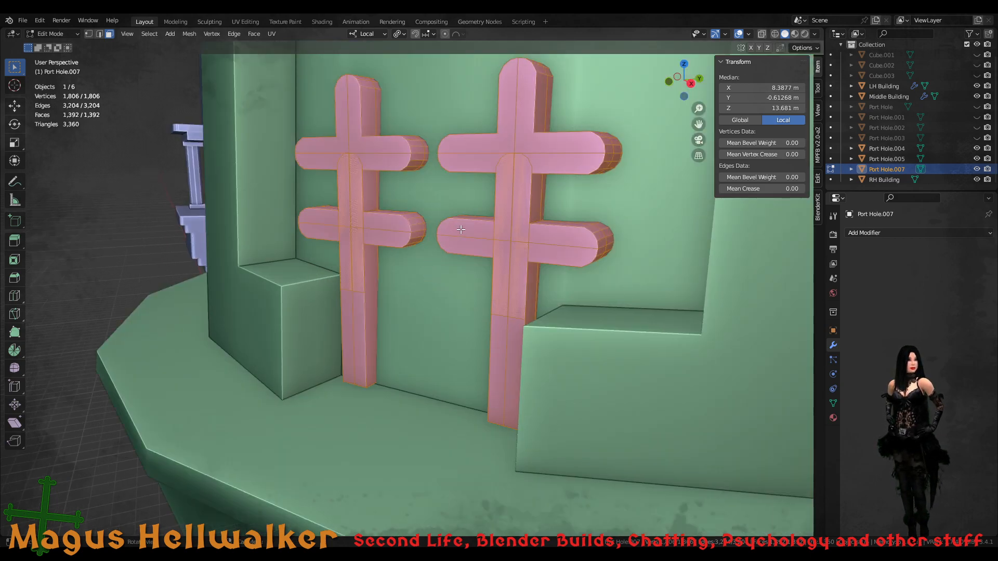
- Reselect the entire mesh of the crosses and run Merge by Distance on it again
right_click(354, 199)
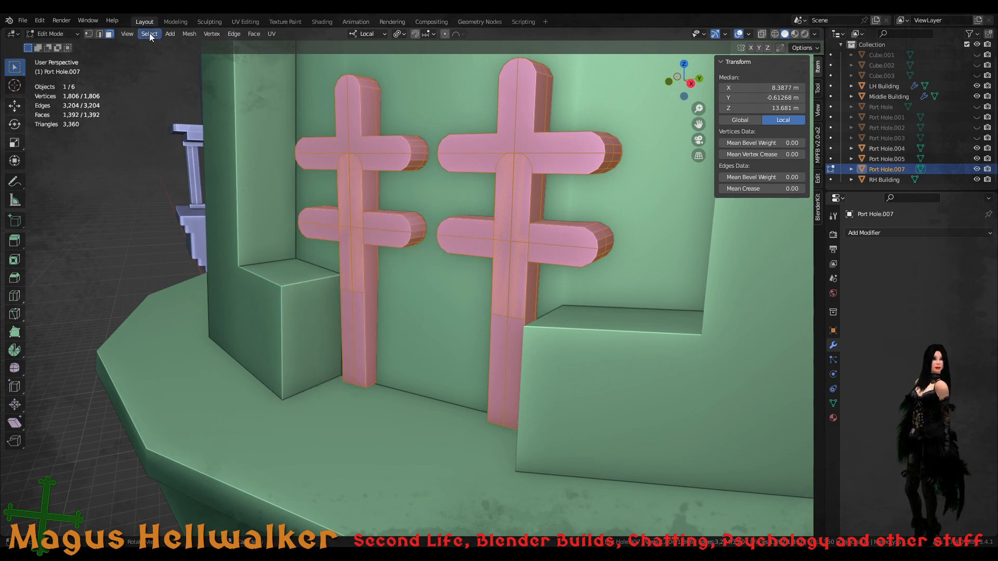
click(359, 210)
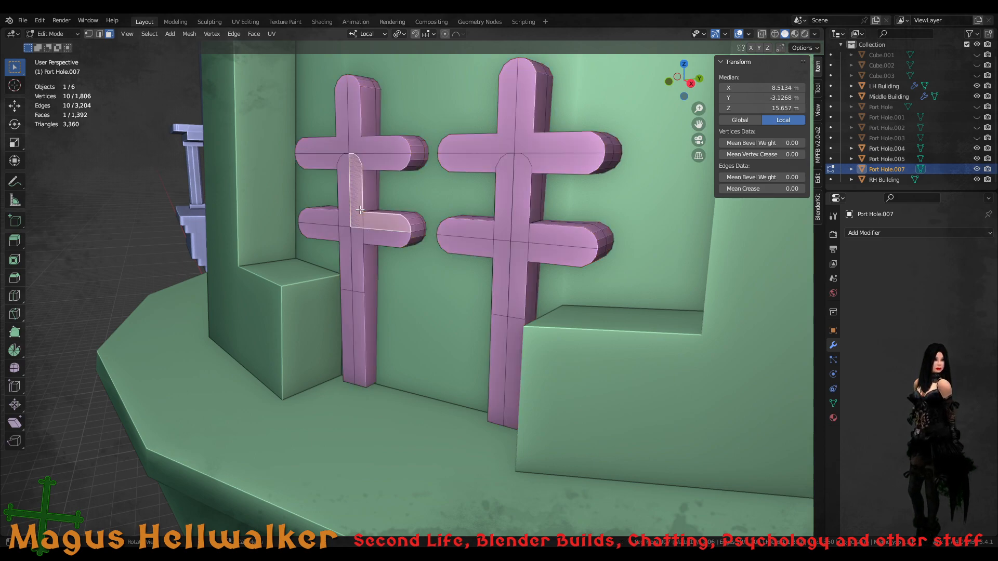
key(a)
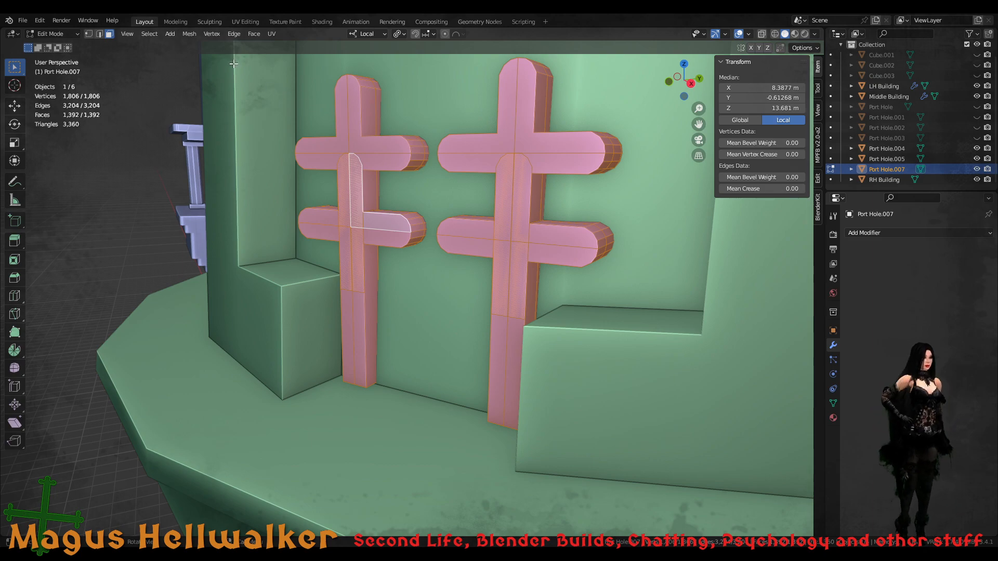
click(191, 35)
mouse_move(229, 271)
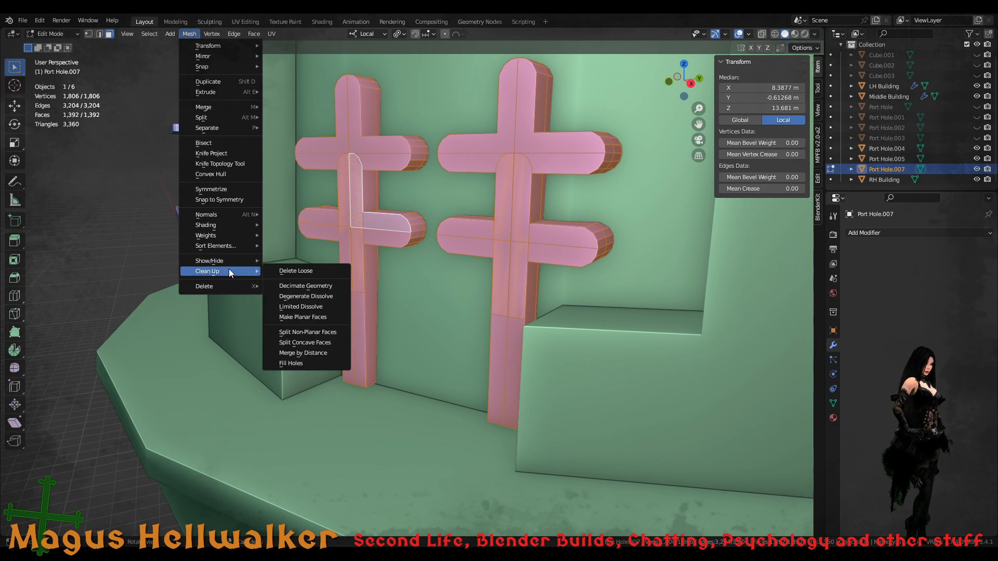
click(335, 354)
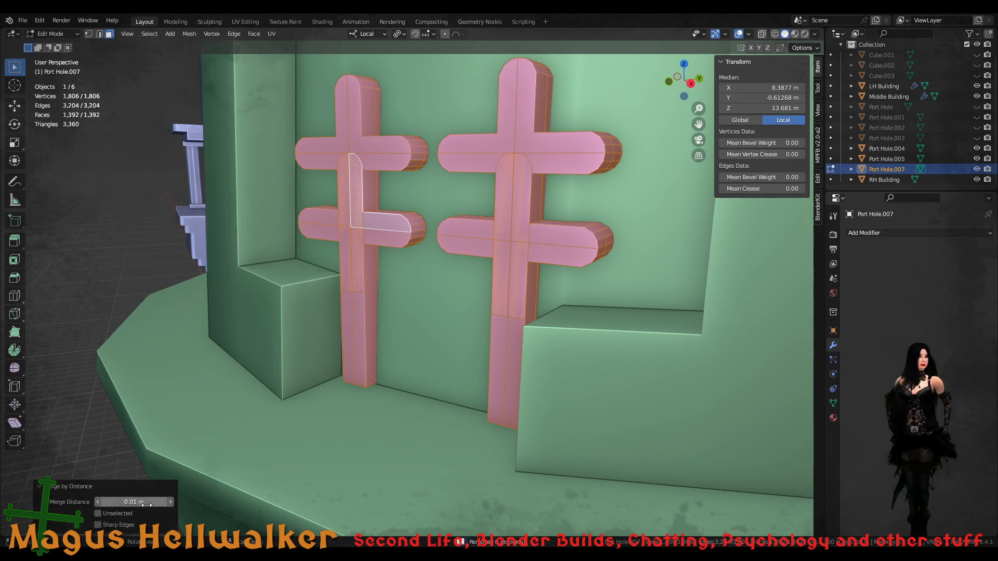
- Try raising the merge distance for the crosses' vertices step by step to 0.08 m
click(171, 504)
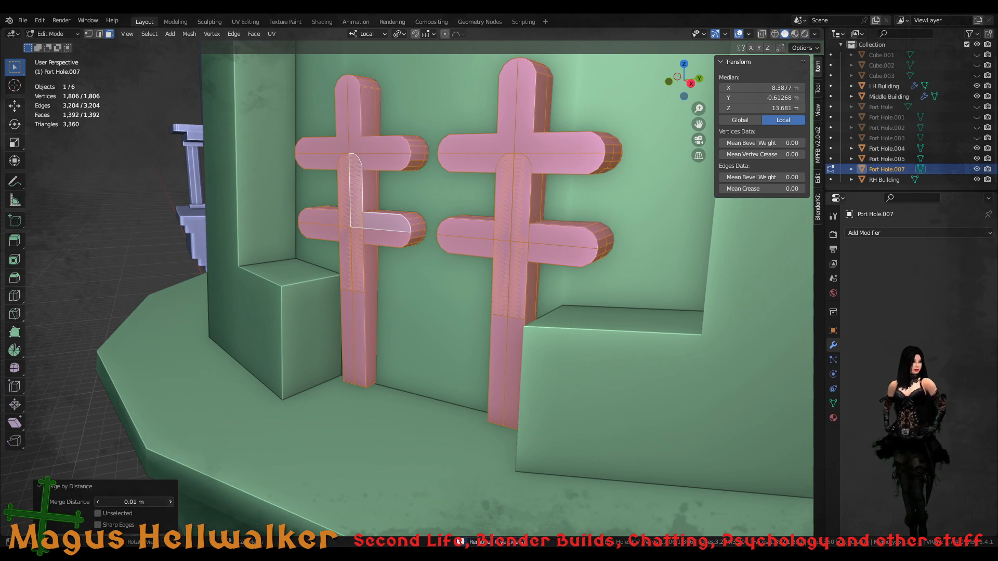
click(170, 504)
click(171, 503)
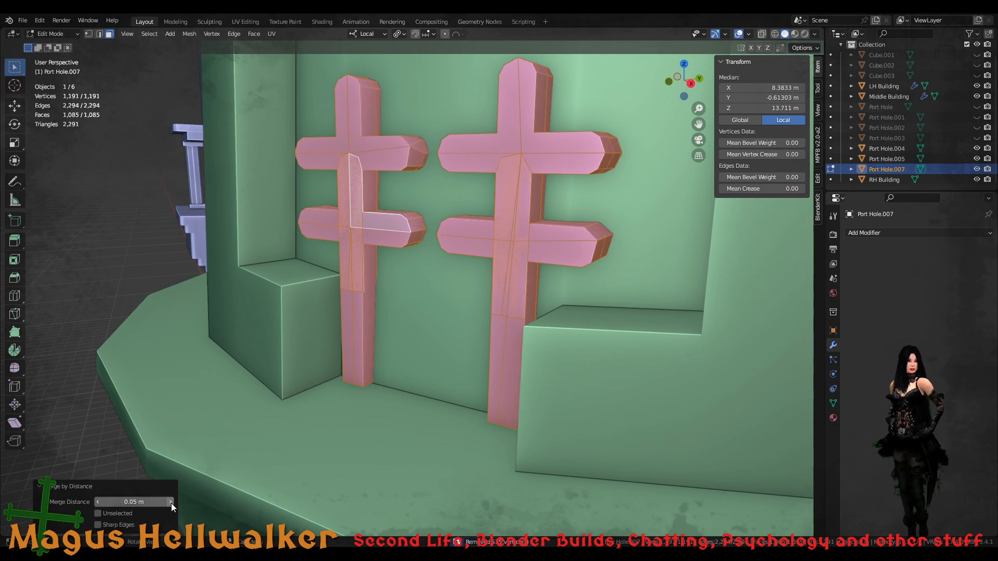
click(170, 503)
click(171, 503)
click(171, 503)
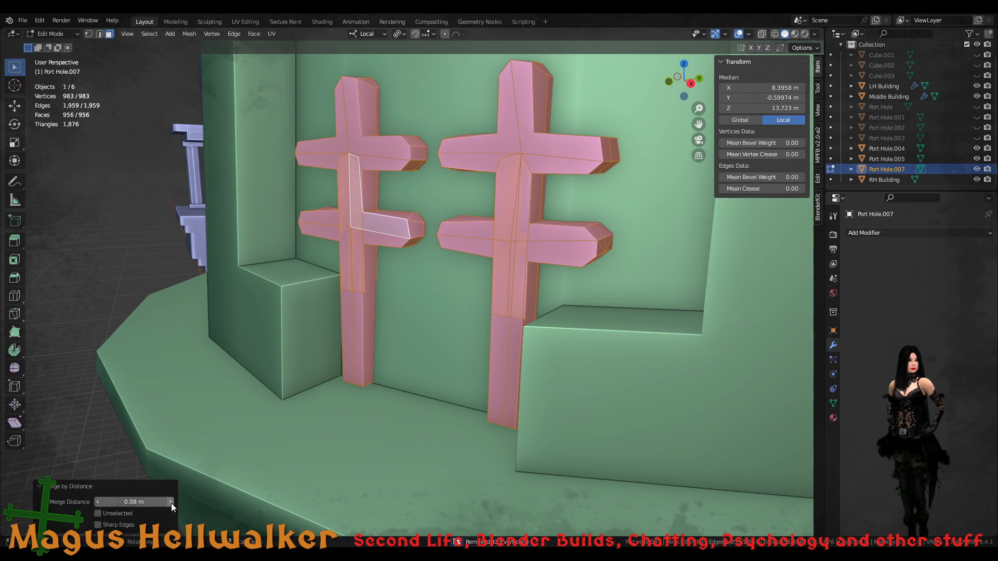
- Lower the merge distance for the crosses' vertices to 0.00001 m
click(101, 502)
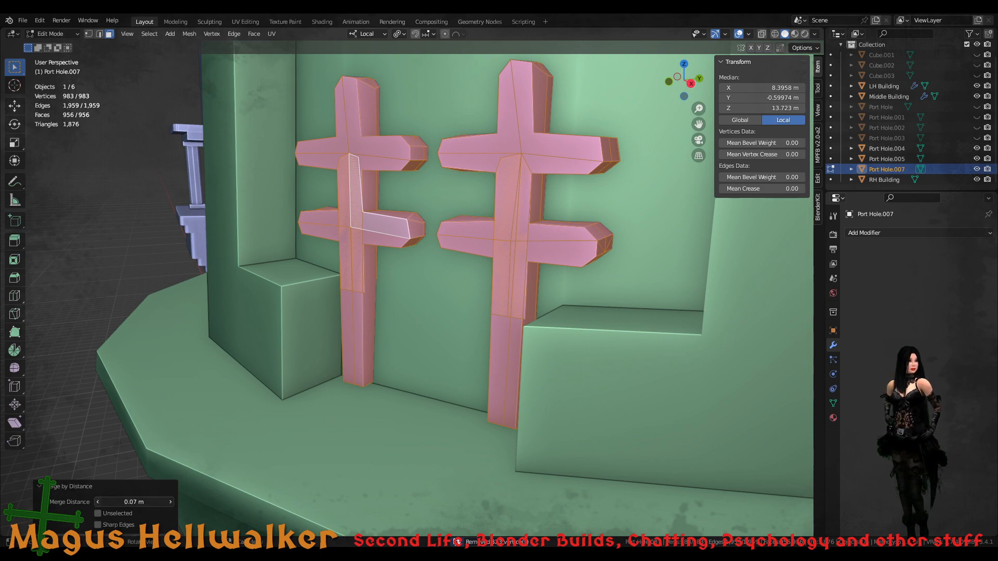
click(101, 502)
click(101, 502)
click(101, 502)
click(101, 502)
click(101, 502)
click(101, 502)
click(101, 502)
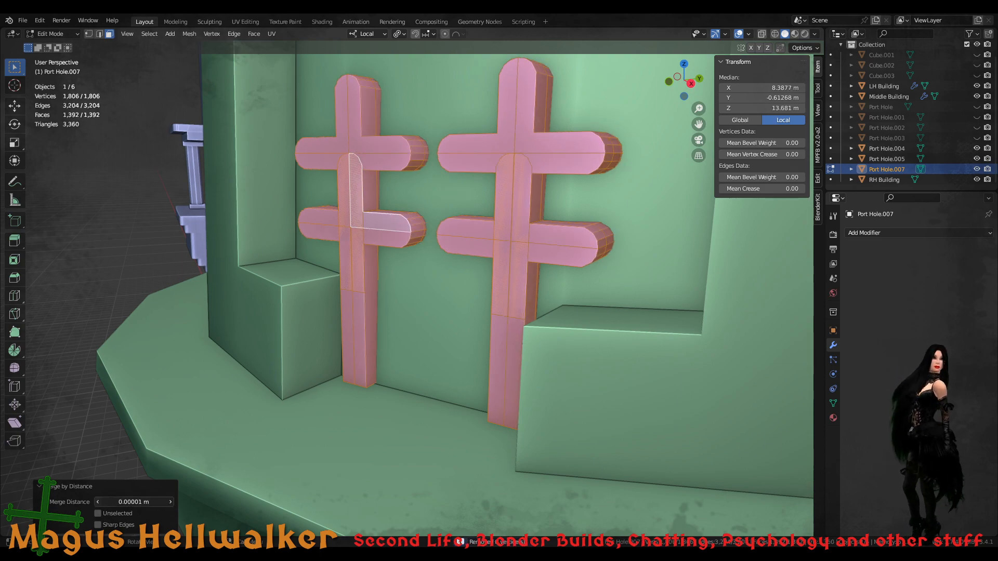
- Enable Sharp Edges for the merge and set the merge distance to 0.03 m
click(97, 524)
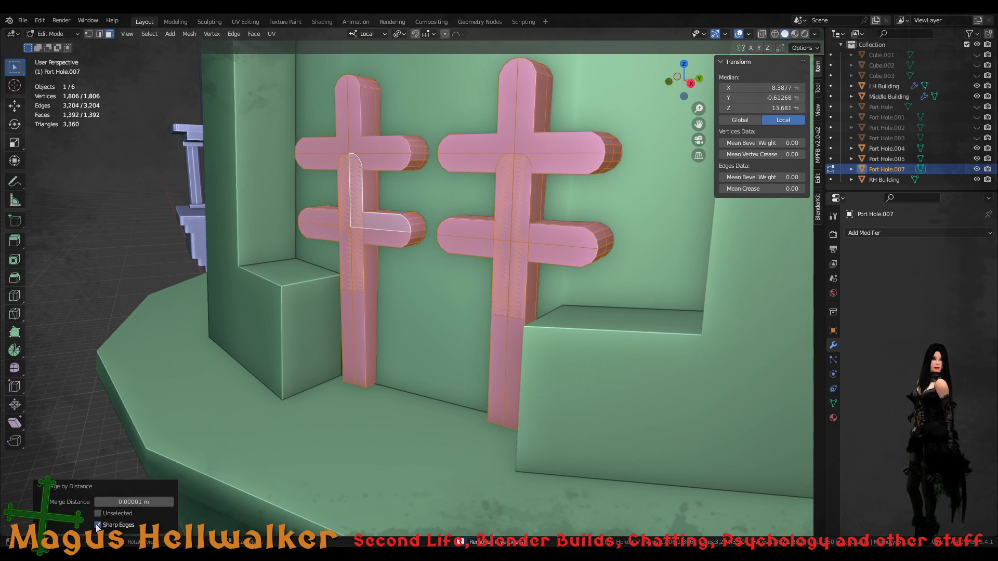
click(169, 500)
click(170, 501)
click(170, 500)
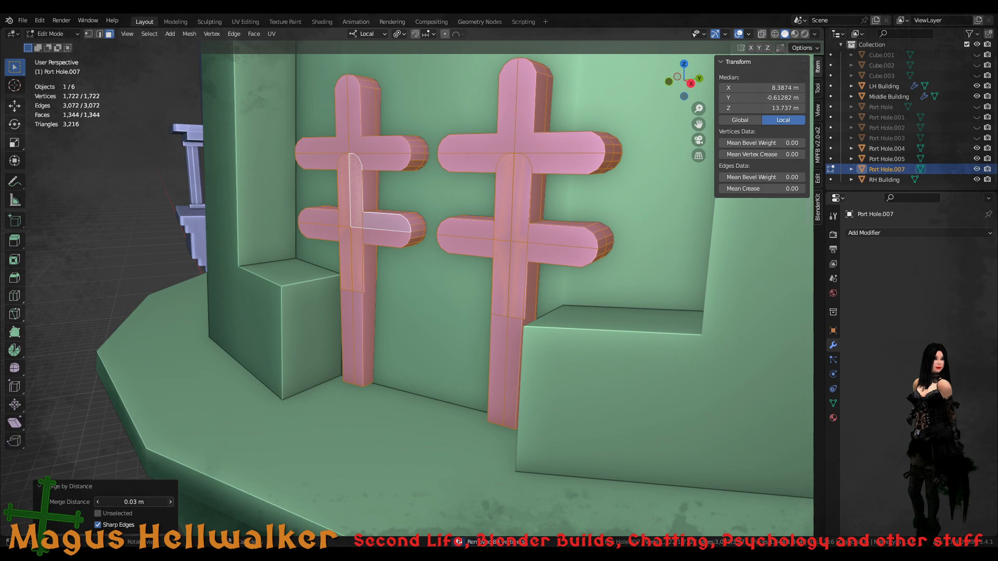
- Try raising the merge distance for the crosses' vertices to 0.07 m
click(169, 501)
click(169, 500)
click(169, 501)
click(169, 501)
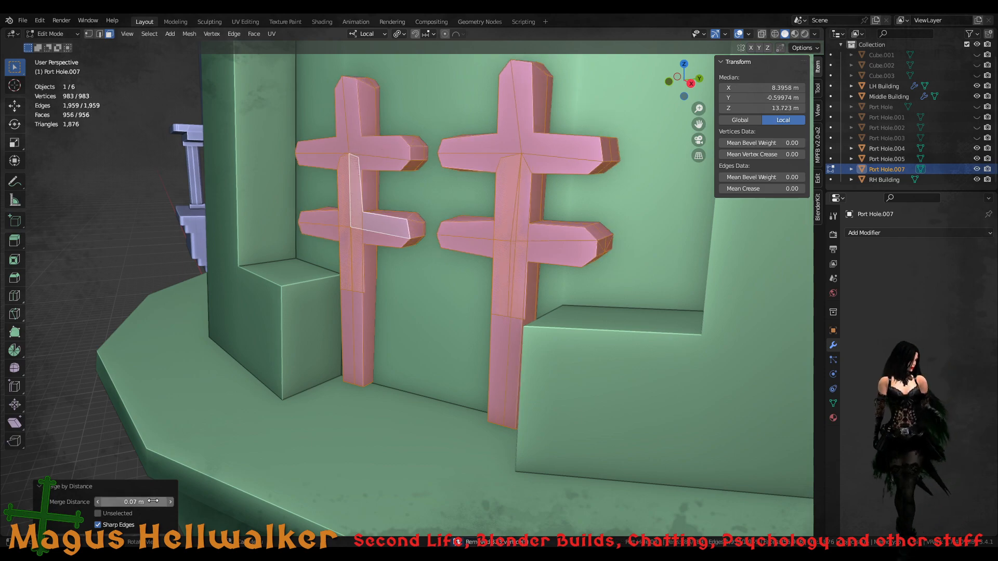
- Bring the merge distance for the crosses' vertices back down to 0.00001 m
double_click(98, 501)
click(100, 501)
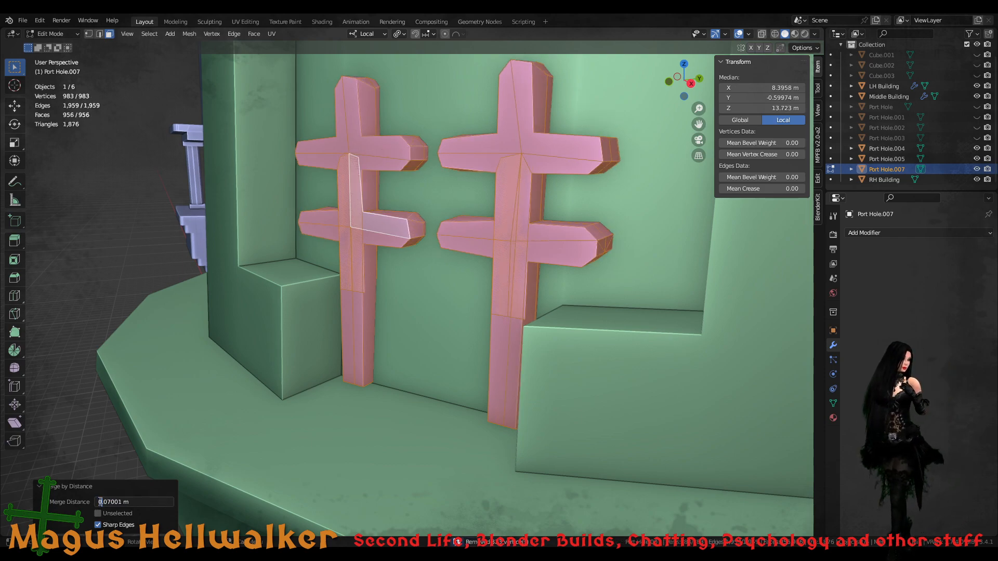
click(113, 480)
drag(159, 502, 95, 502)
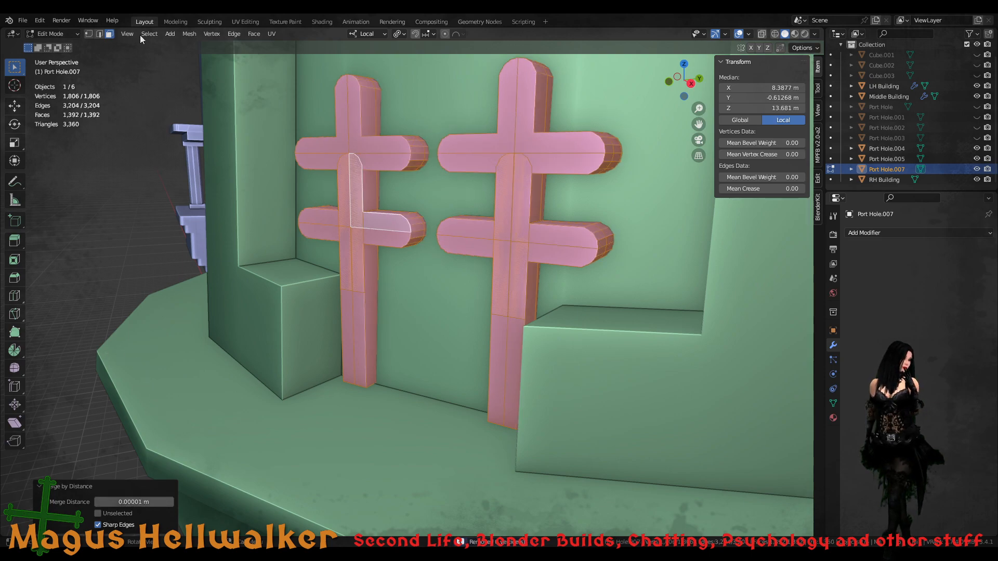
- Run Limited Dissolve on the crosses' mesh with a 0° max angle, All Boundaries enabled and UVs as the delimiter
click(190, 35)
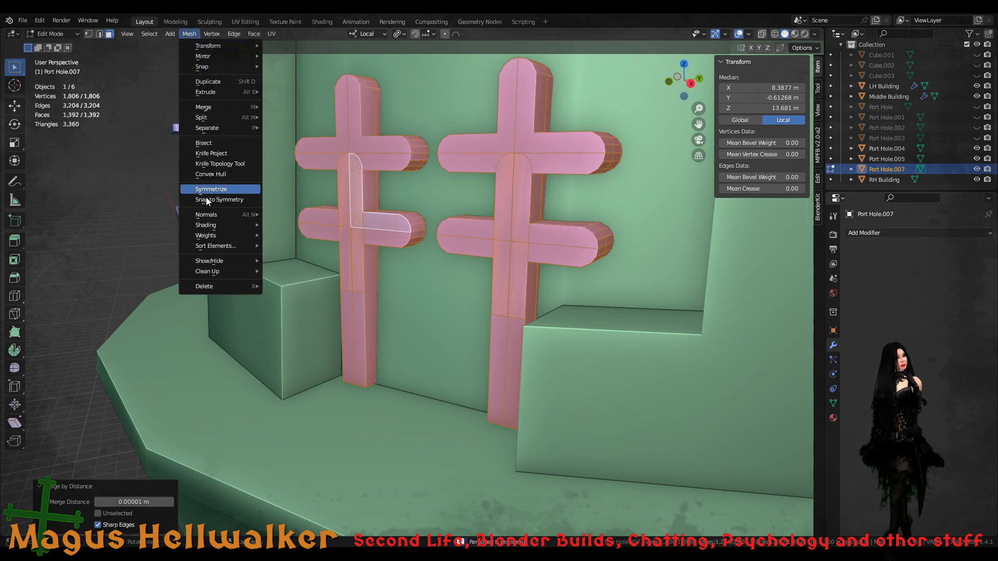
mouse_move(200, 213)
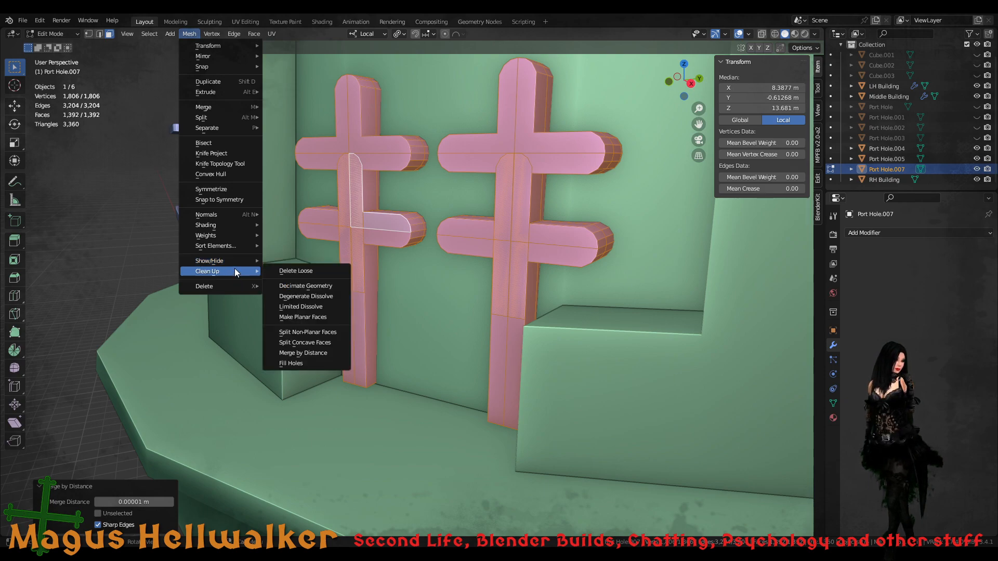
click(323, 306)
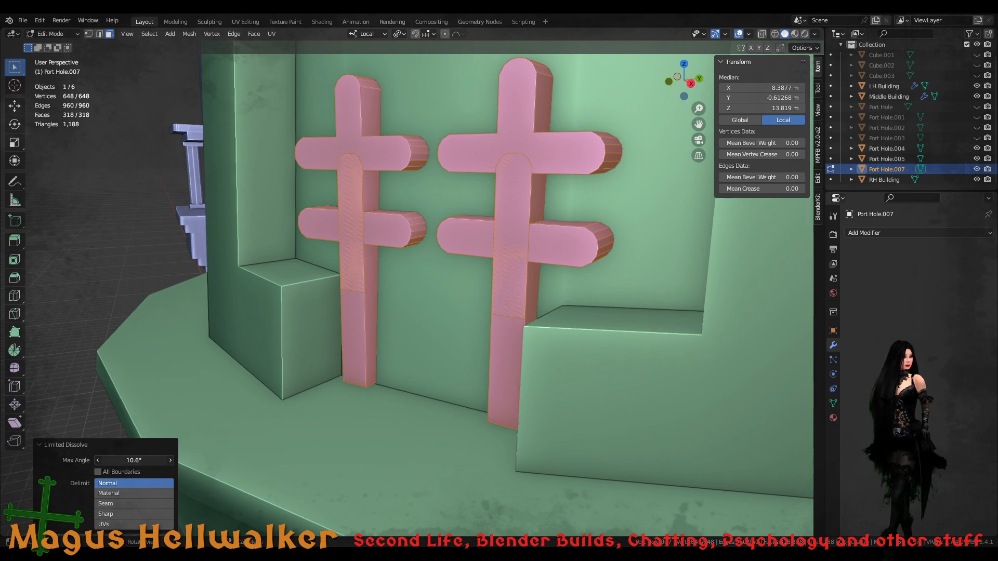
mouse_move(134, 460)
mouse_down()
mouse_move(165, 461)
mouse_move(133, 460)
mouse_up()
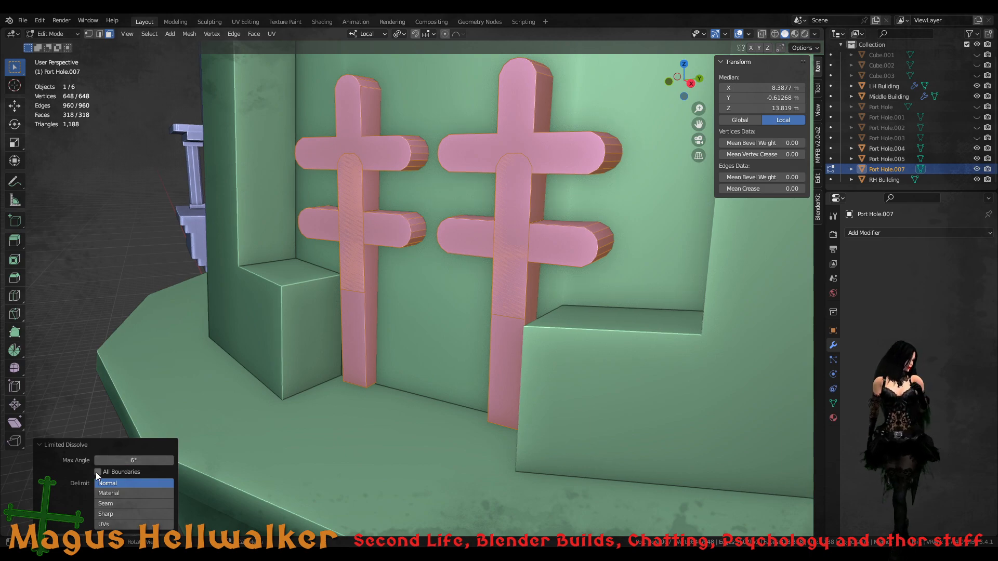
click(96, 471)
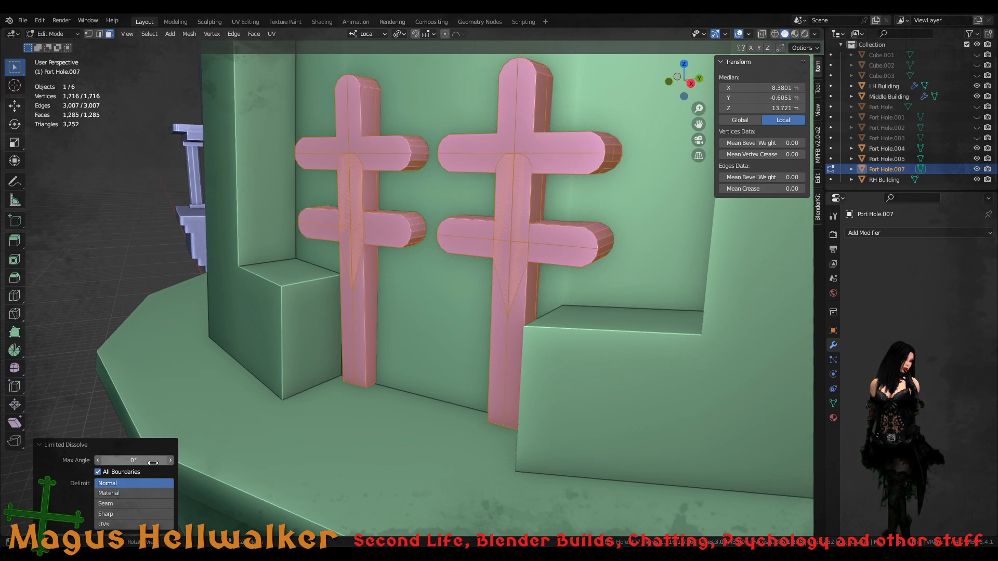
click(144, 523)
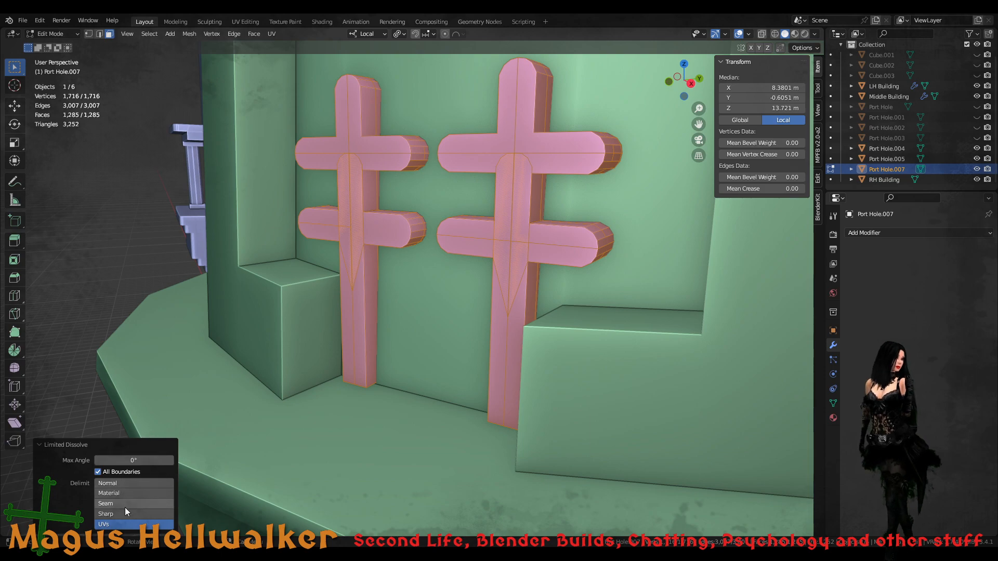
mouse_move(130, 460)
mouse_down()
mouse_move(166, 460)
mouse_move(129, 460)
mouse_up()
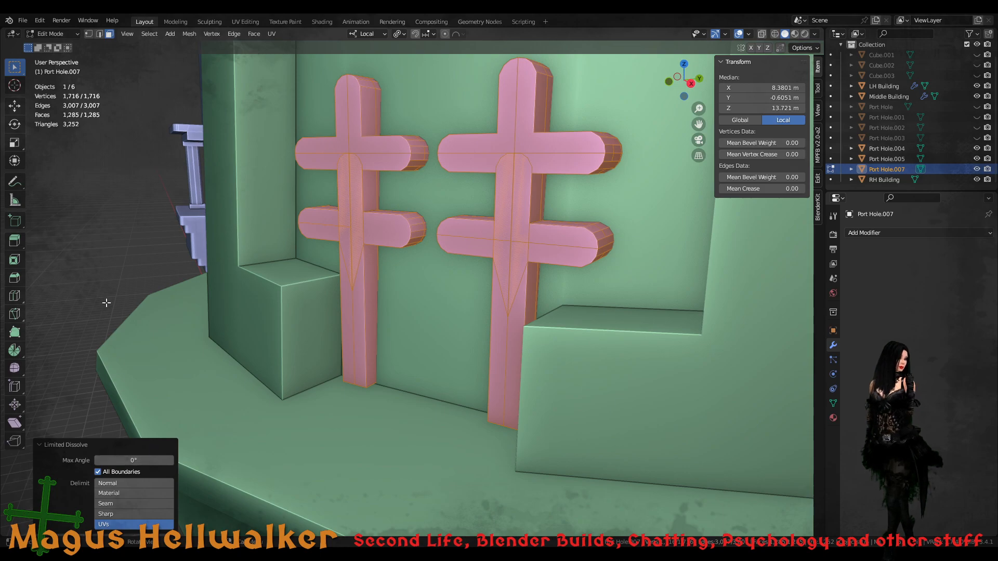
- Deselect the mesh and examine the dissolved crosses in the upper recesses around the round tower
click(106, 303)
scroll(205, 305, down, 6)
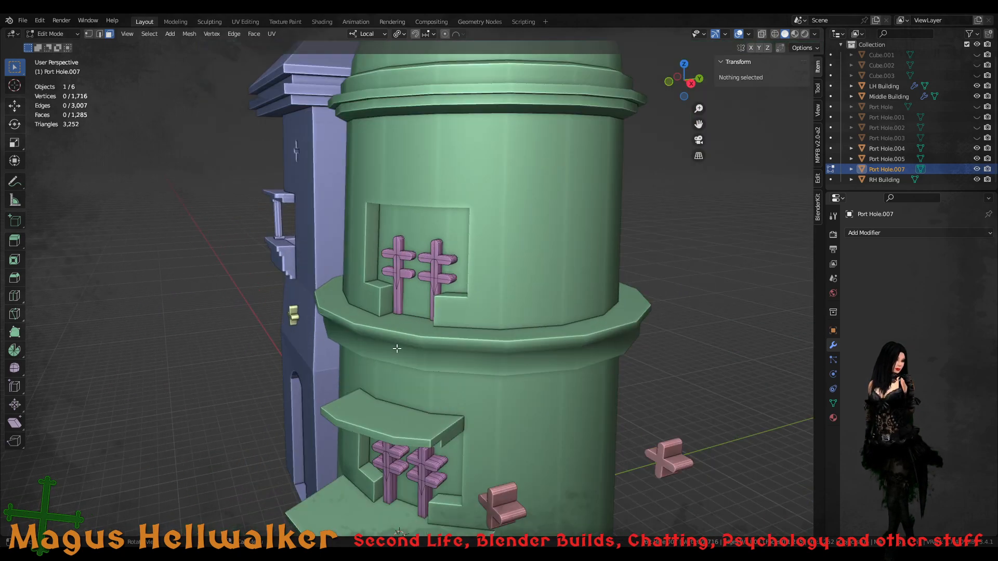
middle_drag(396, 348, 247, 346)
scroll(457, 353, up, 4)
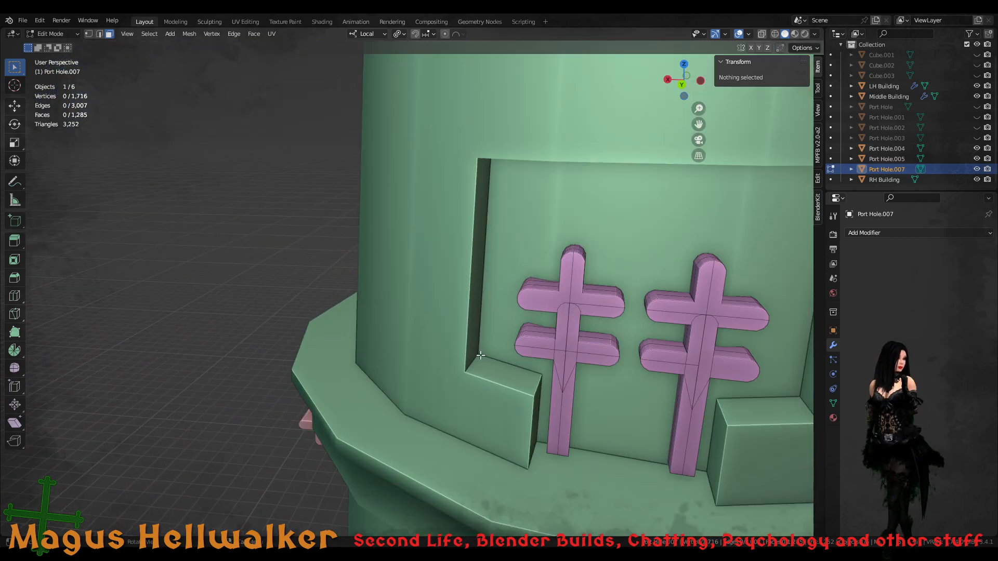
middle_drag(587, 356, 558, 343)
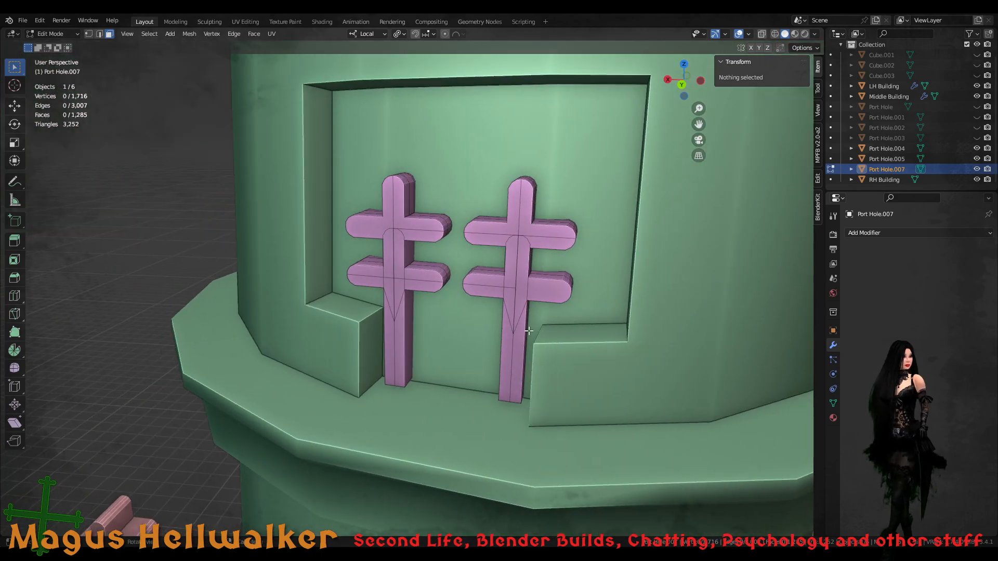
scroll(525, 330, up, 1)
scroll(526, 328, down, 2)
middle_drag(427, 333, 575, 324)
- Return to Object Mode, apply all transforms to the crosses and set their origin to the center of mass (surface)
key(Tab)
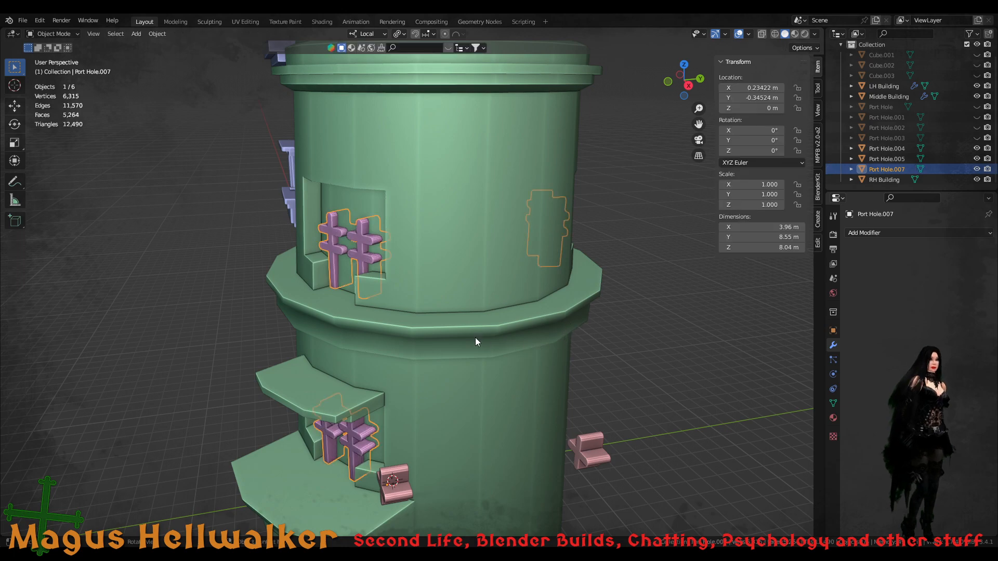
key(ctrl+a)
click(418, 313)
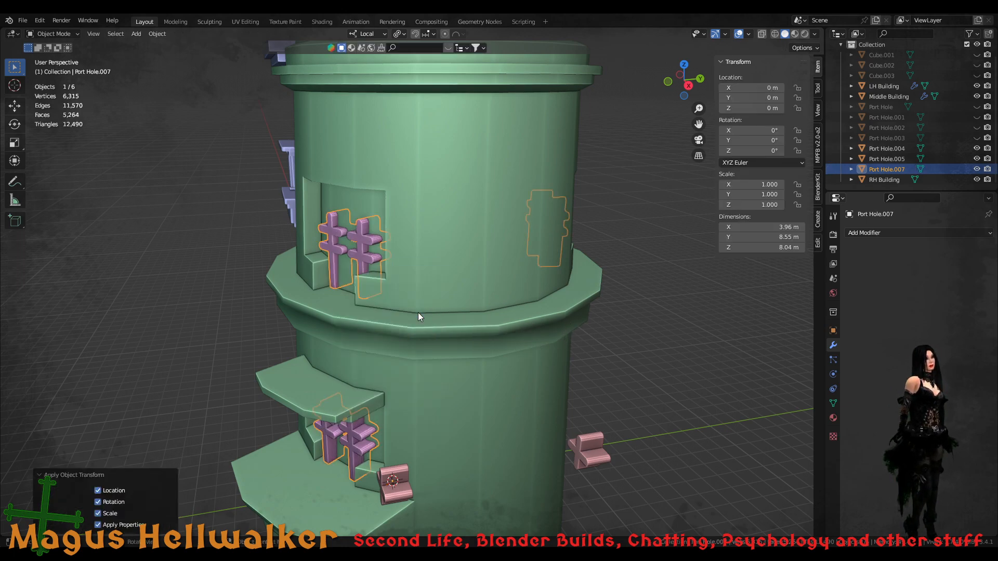
right_click(367, 264)
mouse_move(367, 261)
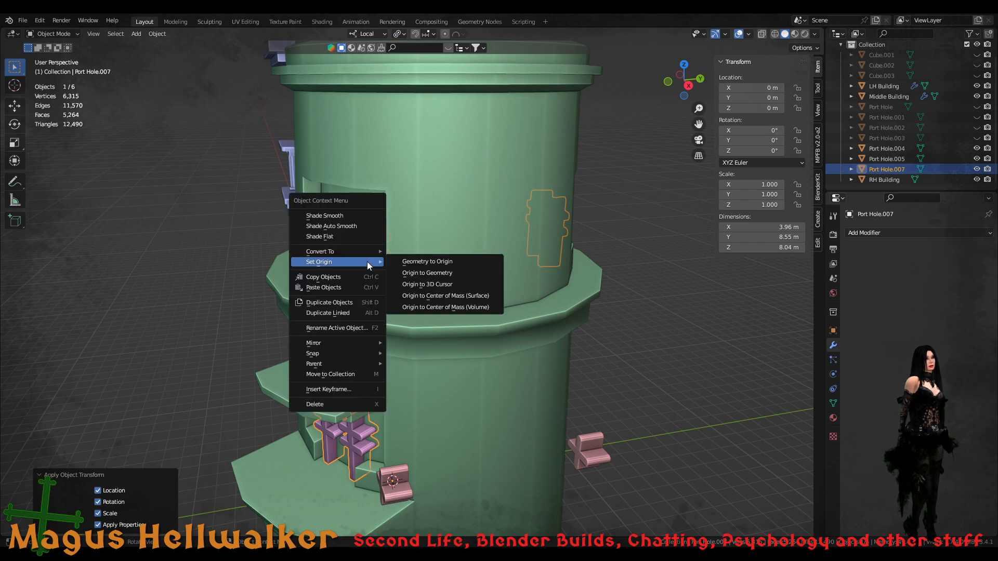
click(467, 297)
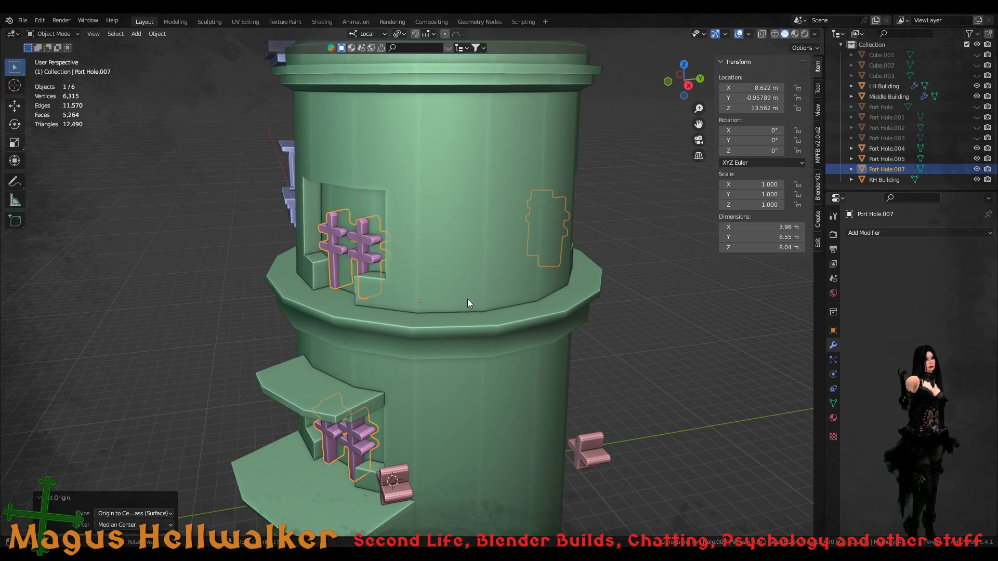
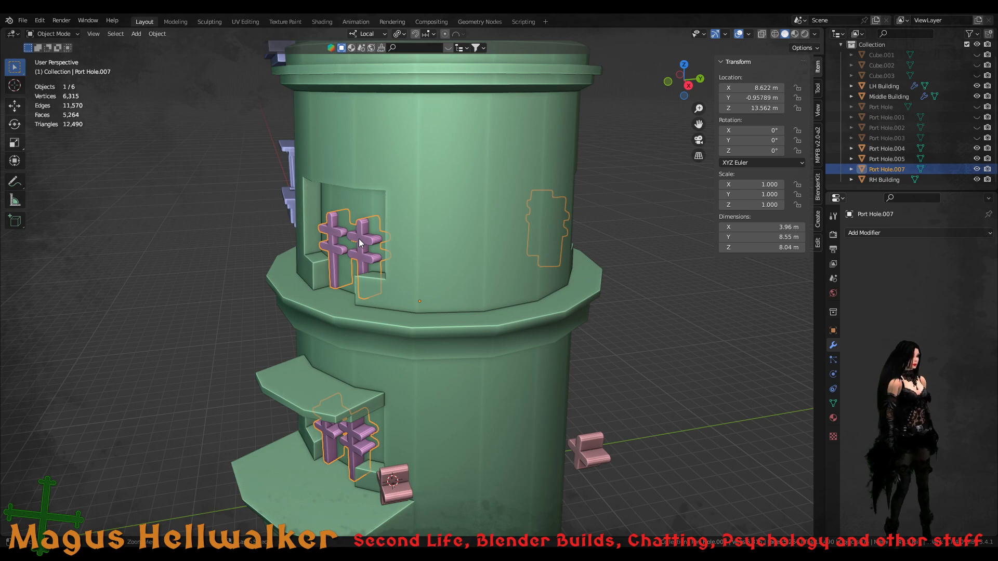
- Apply the crosses' rotation and scale, followed by all of their transforms, and deselect them
key(ctrl+a)
click(353, 252)
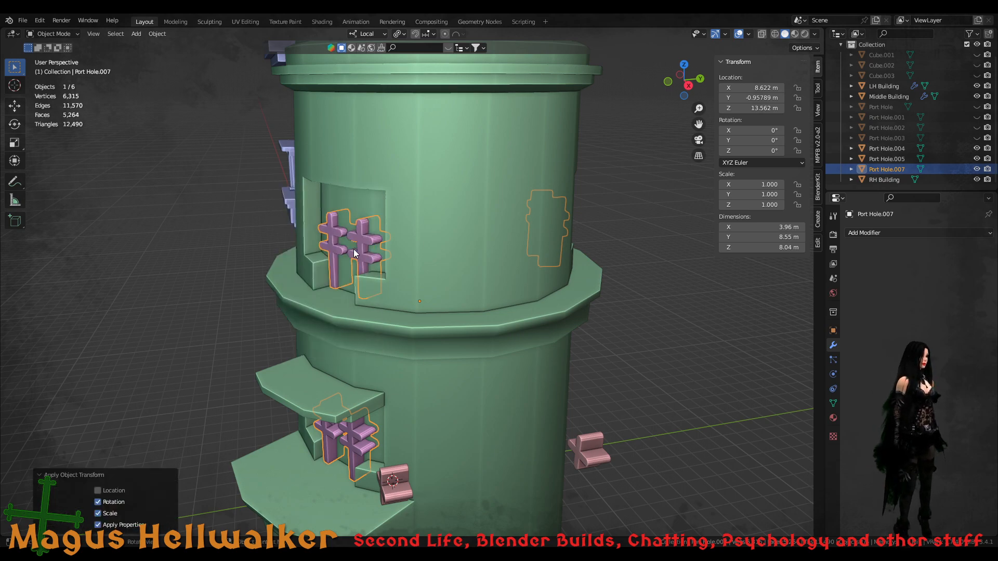
key(ctrl+a)
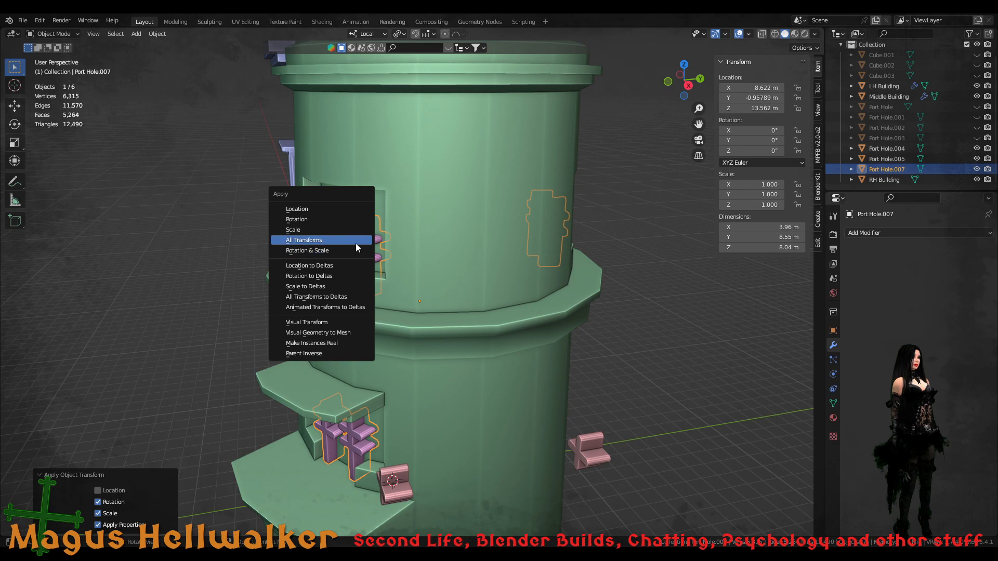
click(356, 242)
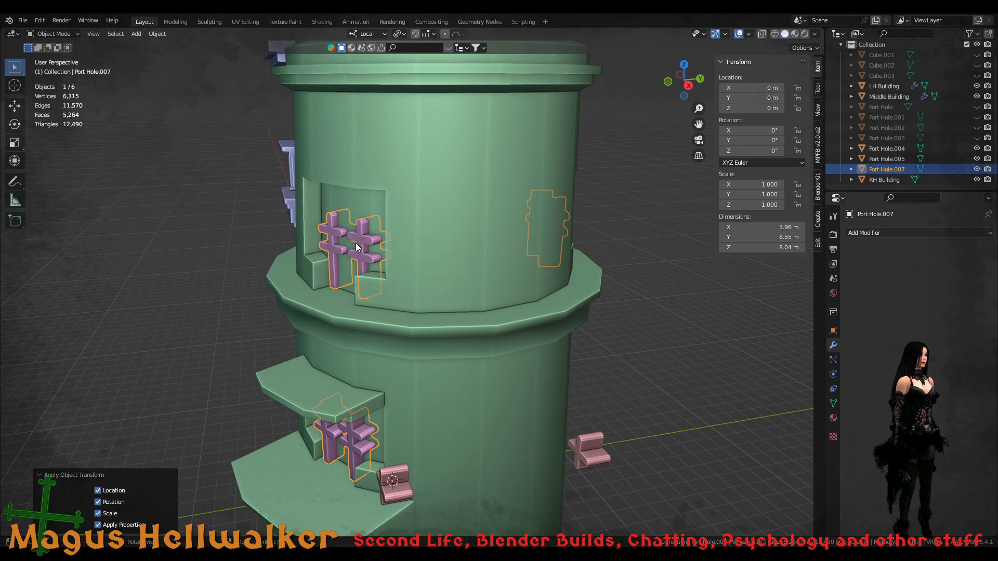
click(619, 326)
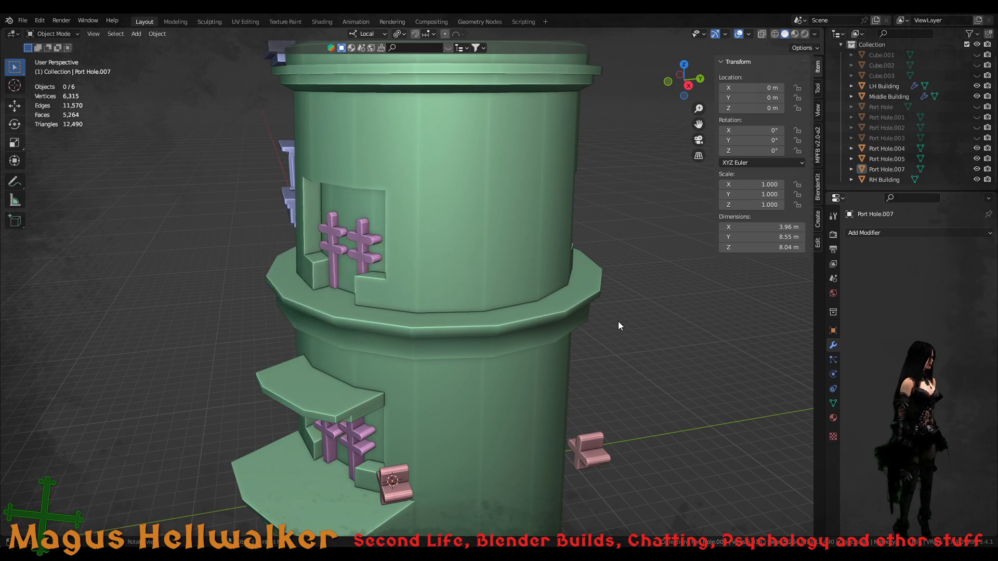
- Try a Boolean Difference modifier on the round tower with the crosses, Port Hole.007, as the cutter
click(359, 260)
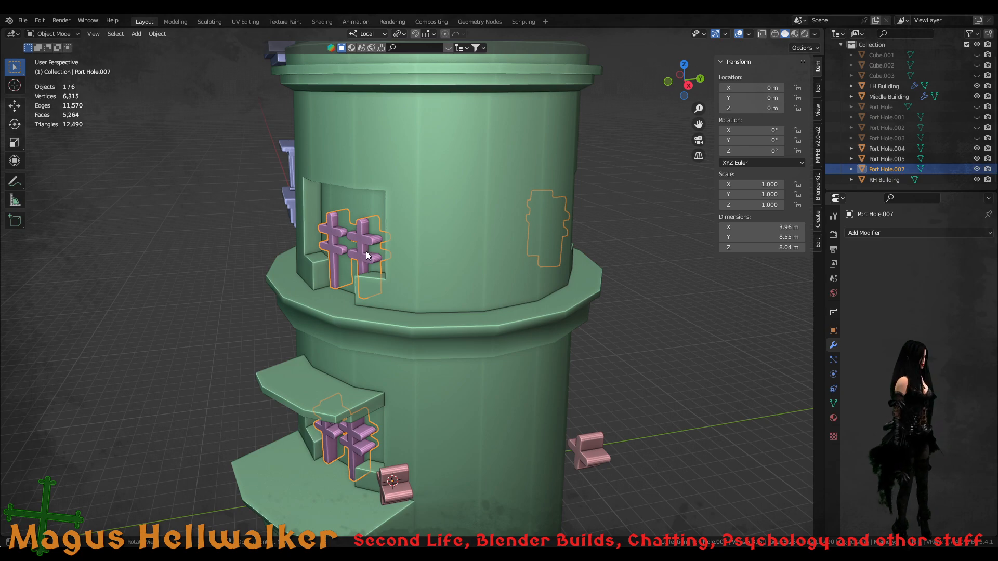
click(500, 286)
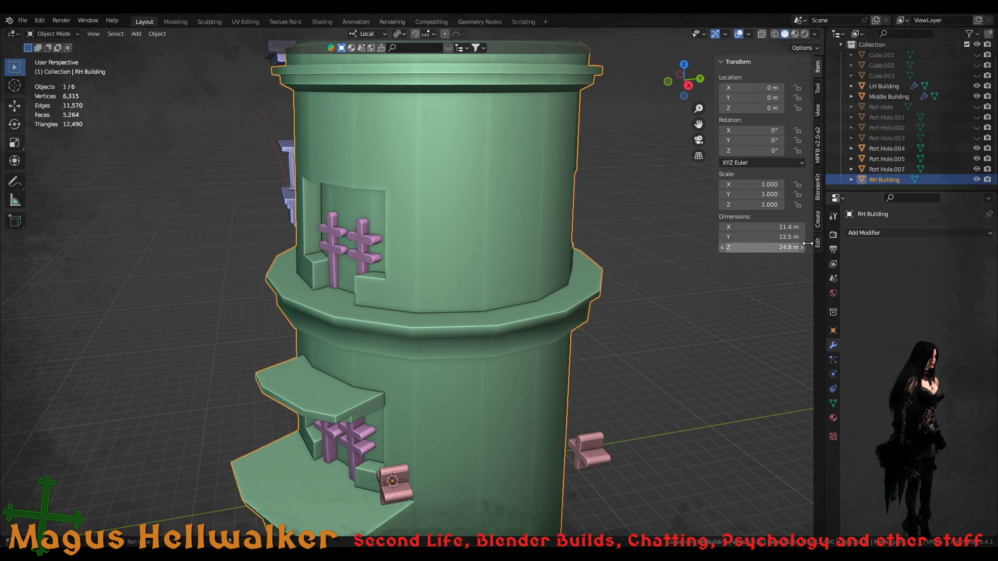
click(893, 233)
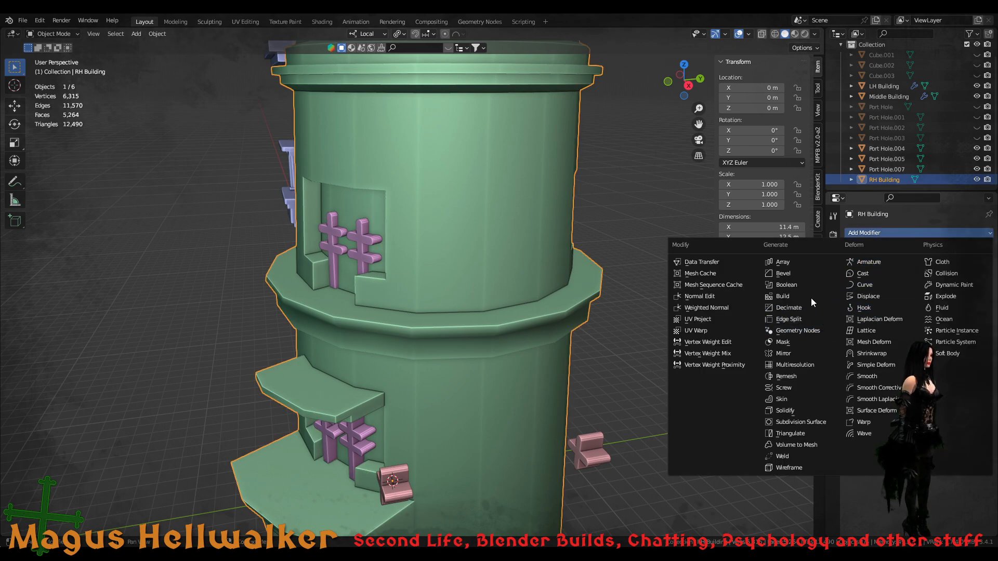
click(786, 285)
click(973, 291)
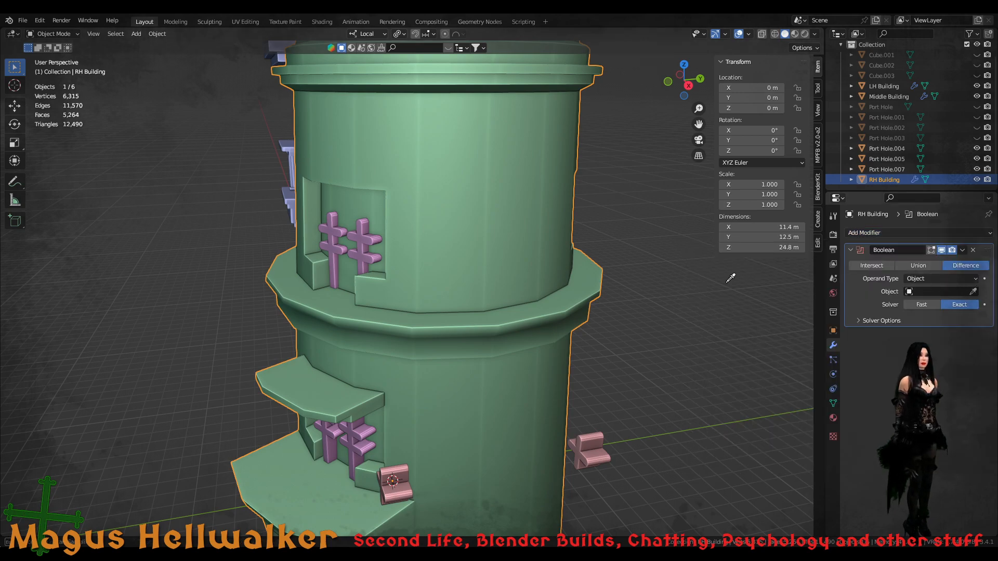
click(365, 241)
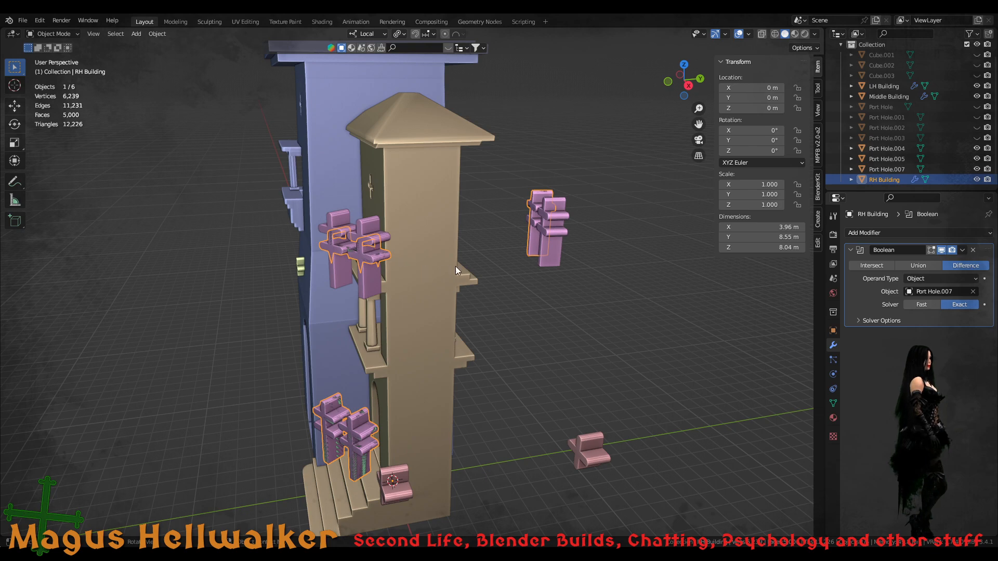
- Try the Union and Intersect operations for the tower's Boolean and remove the modifier
click(913, 266)
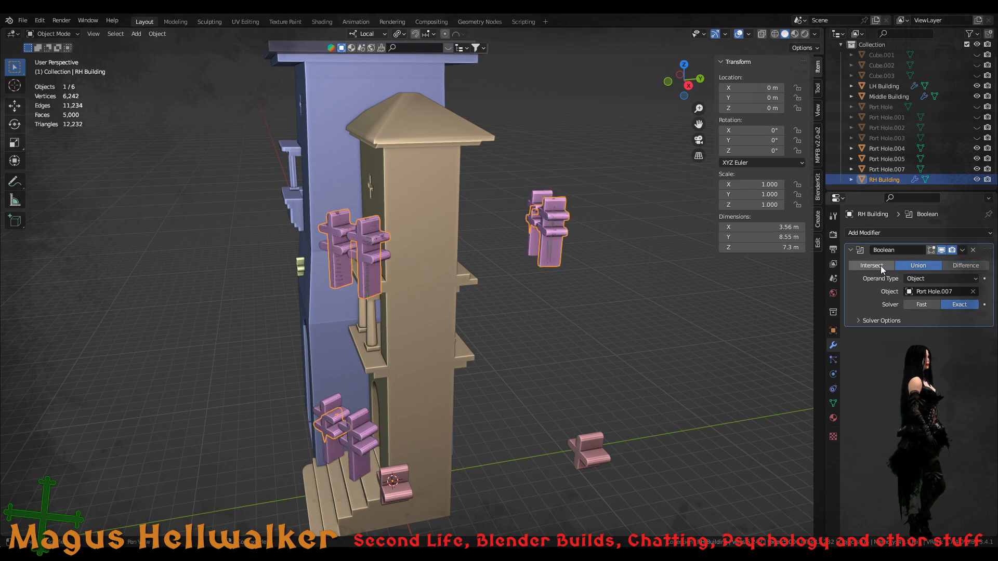
click(881, 267)
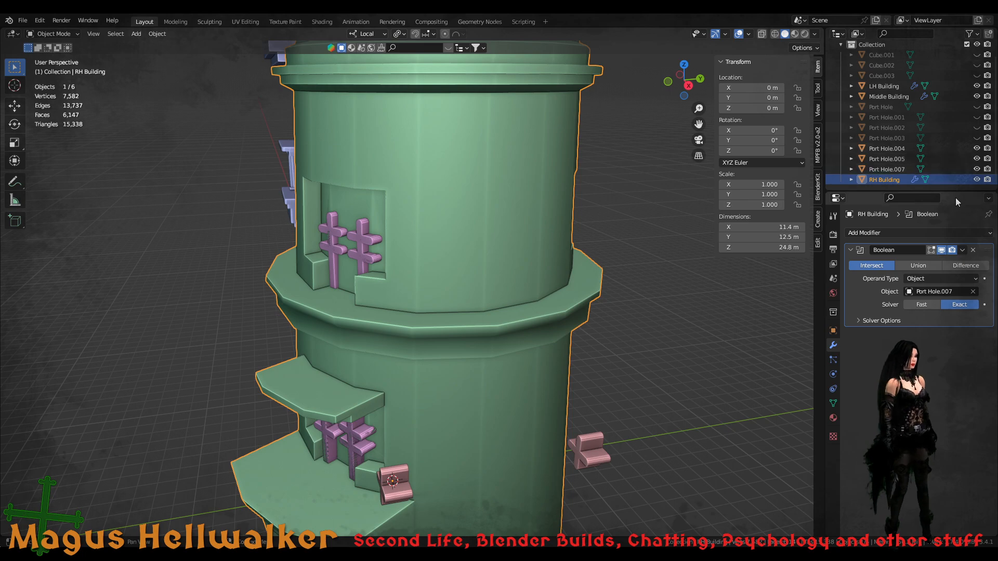
click(973, 250)
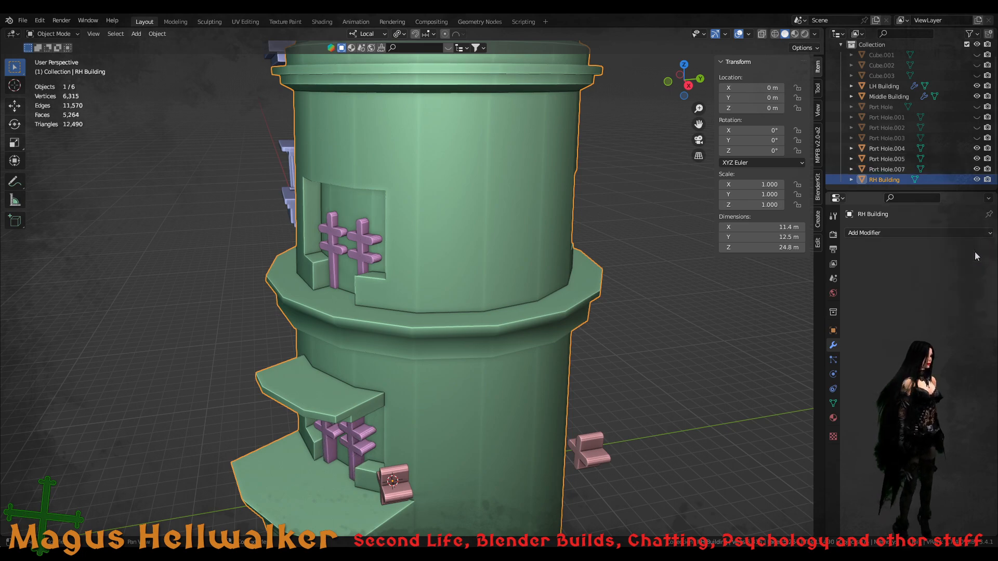
click(762, 342)
click(553, 359)
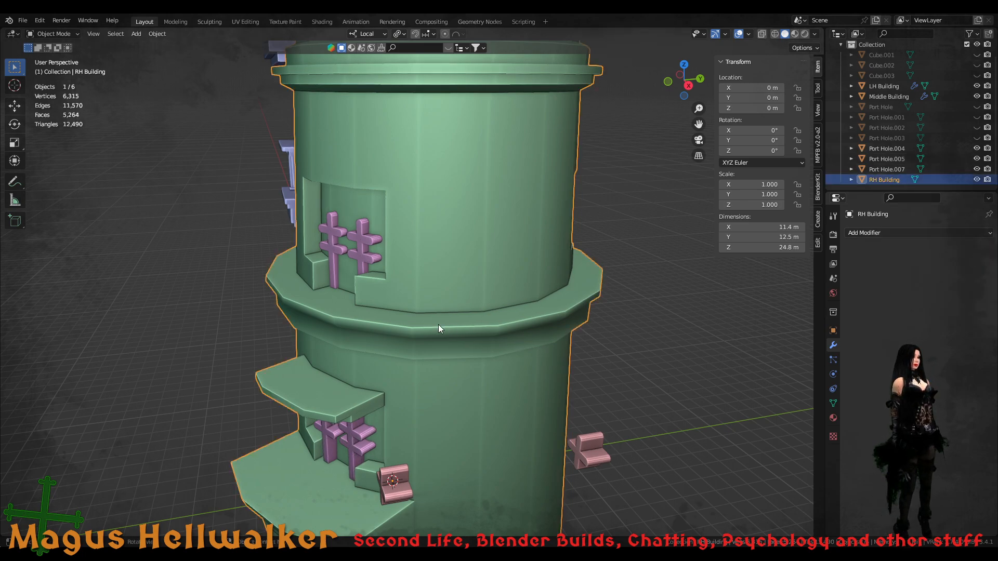
- Add a Boolean Difference modifier to the round tower with the double-barred crosses, Port Hole.007, as the cutter
click(357, 257)
scroll(397, 312, down, 5)
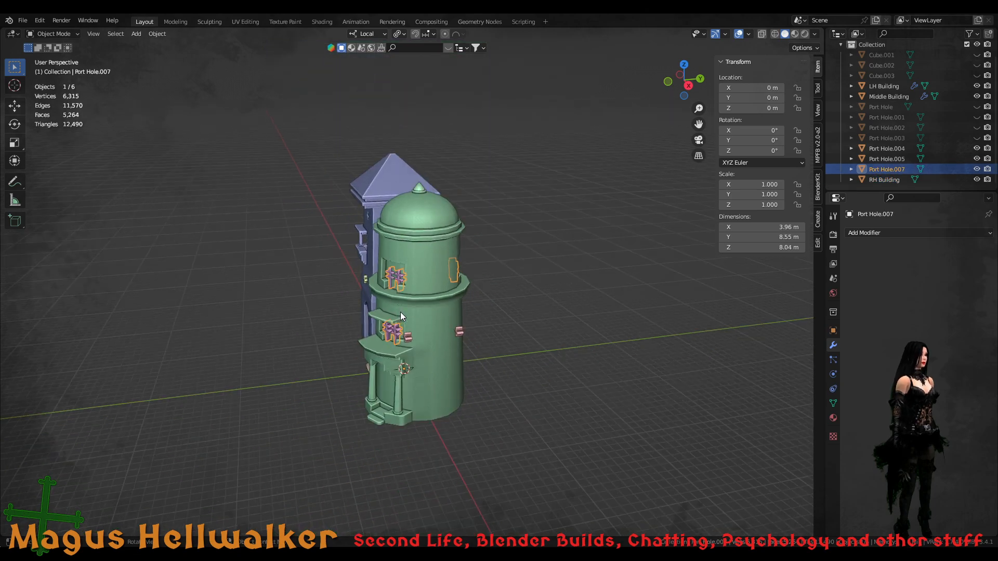
scroll(400, 311, up, 4)
middle_drag(400, 312, 450, 315)
click(452, 295)
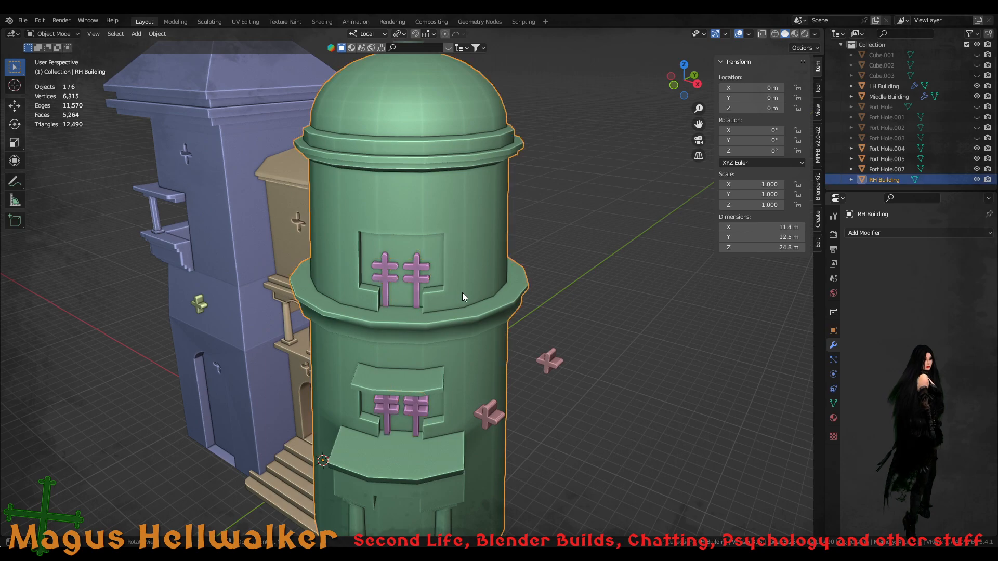
click(876, 235)
click(805, 289)
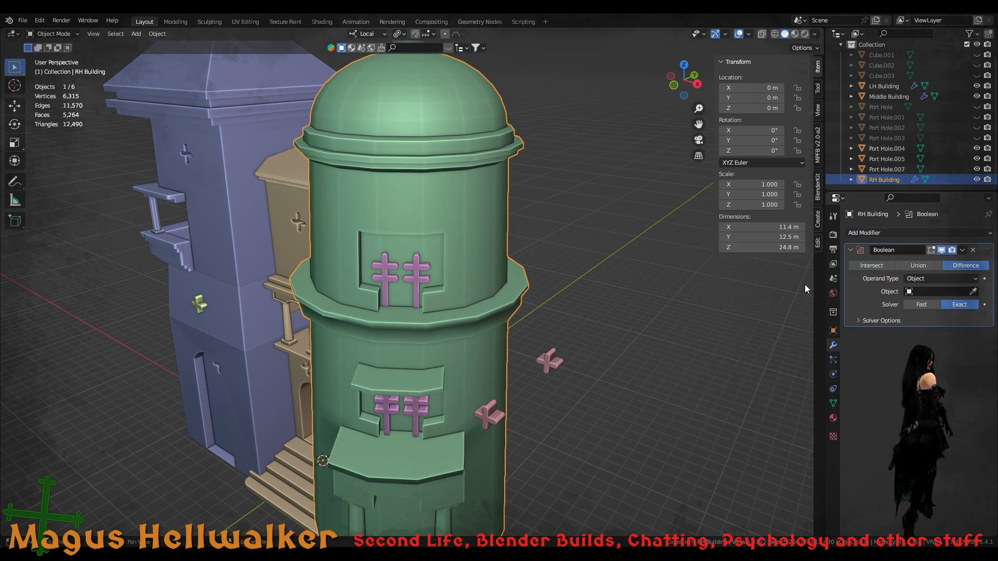
click(974, 292)
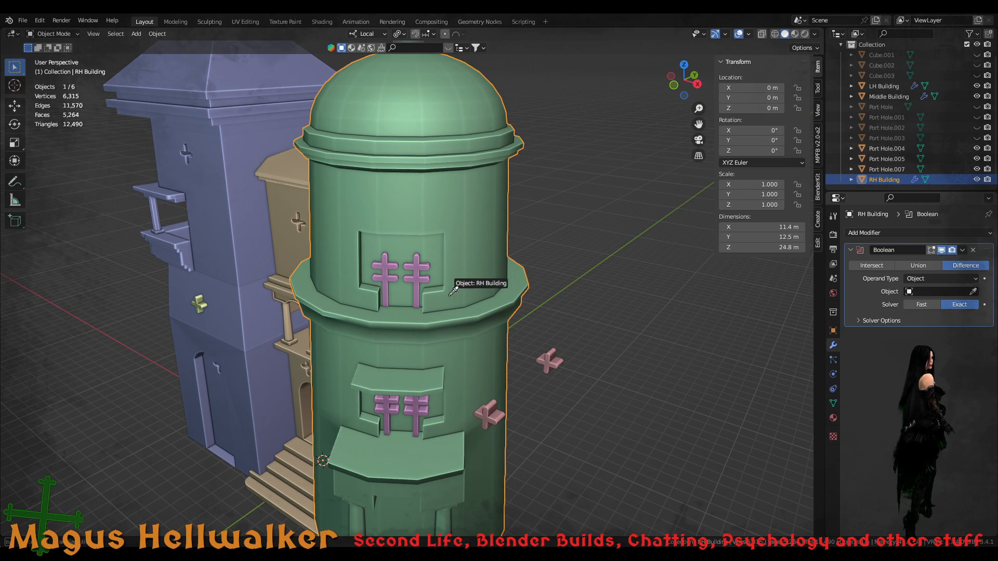
click(415, 283)
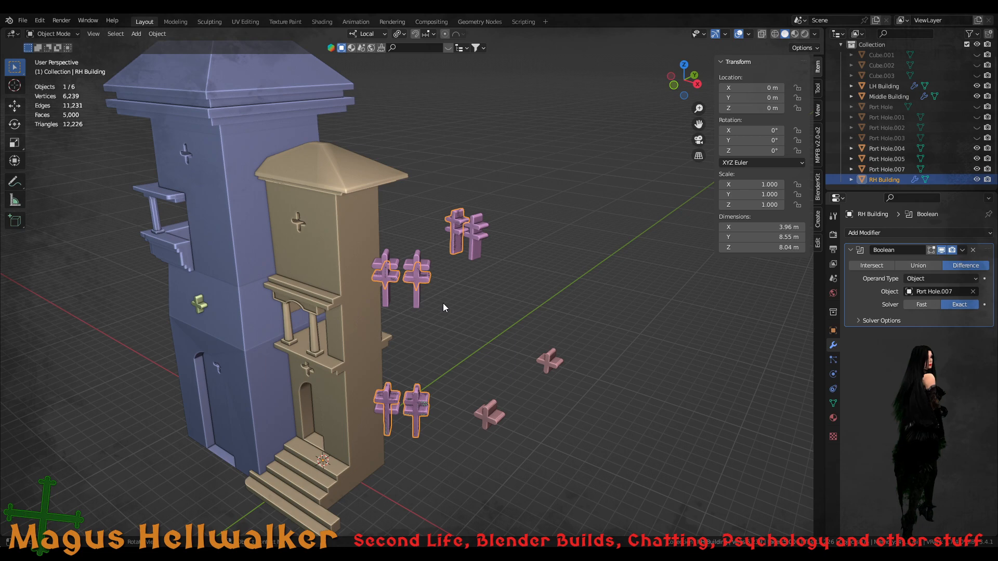
- Try the Intersect operation with the Fast solver and an overlap threshold of 0.000002 m on the tower's Boolean
click(876, 268)
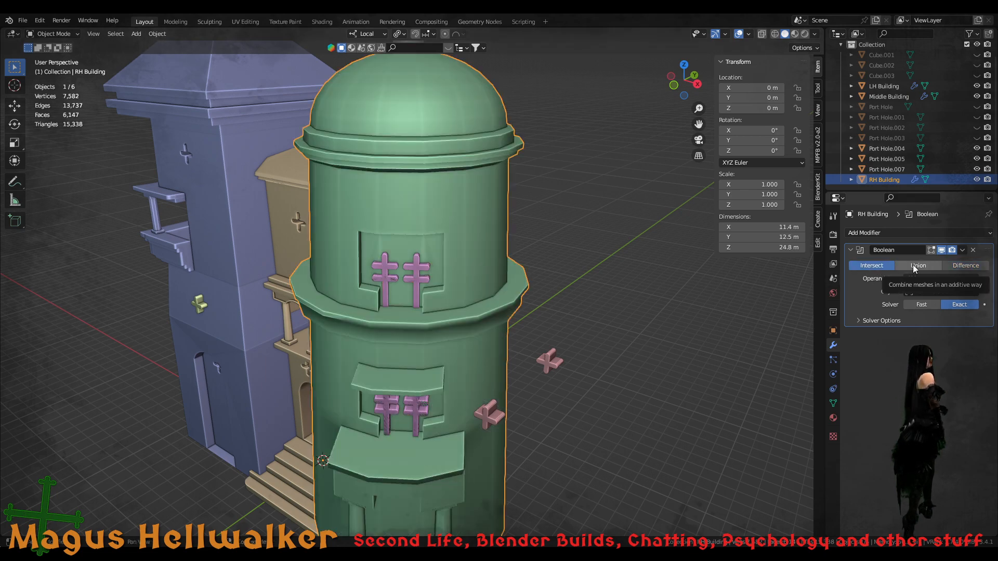
click(919, 305)
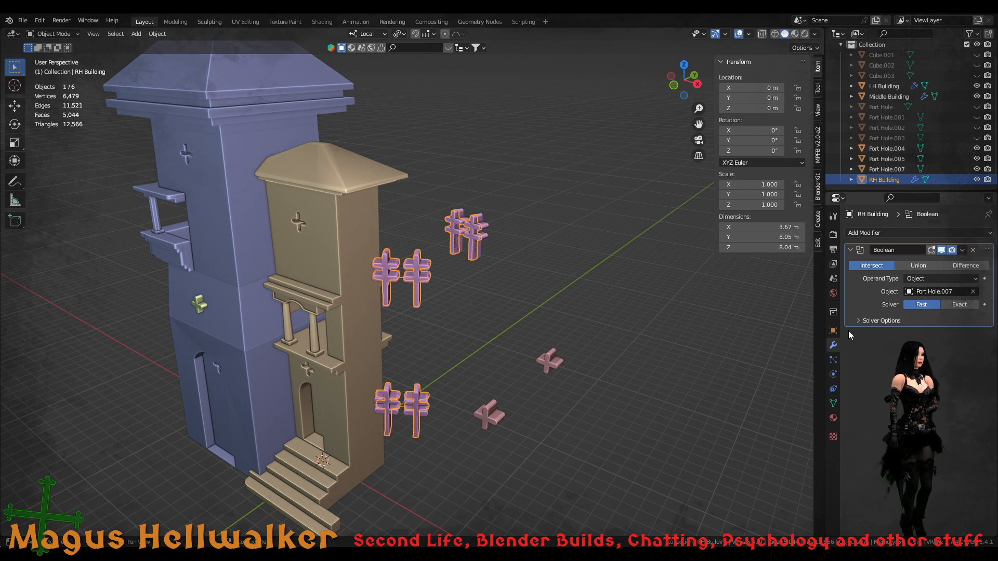
click(864, 322)
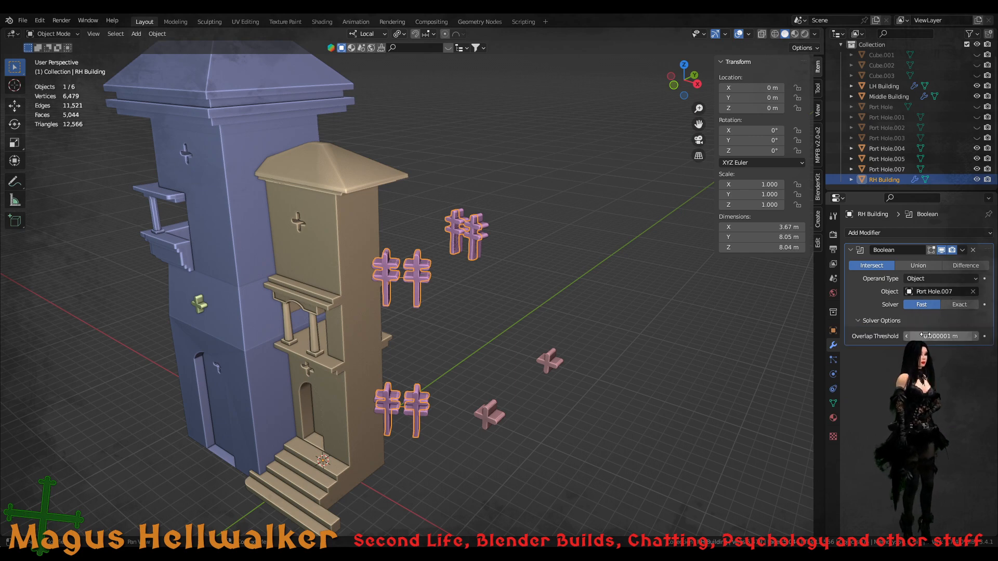
drag(925, 334, 915, 334)
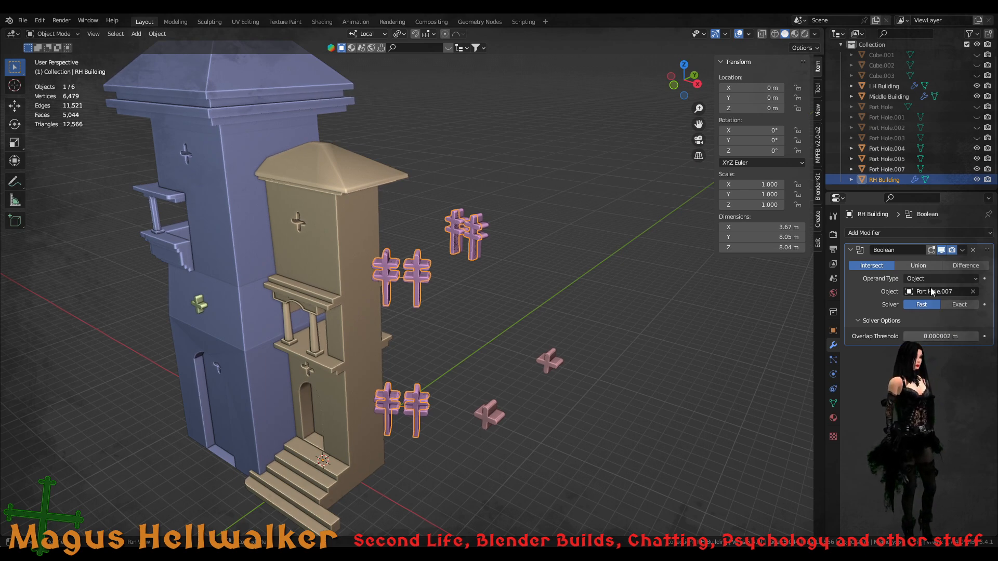
click(918, 278)
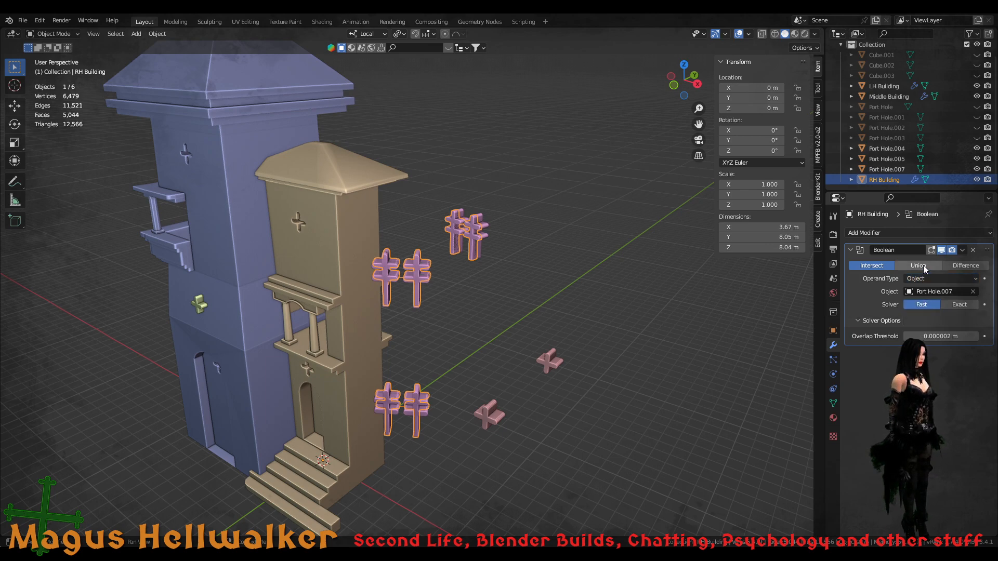
- Try Union and Difference on the tower's Boolean, comparing the Exact and Fast solvers and keeping Difference with Fast
click(923, 265)
click(958, 265)
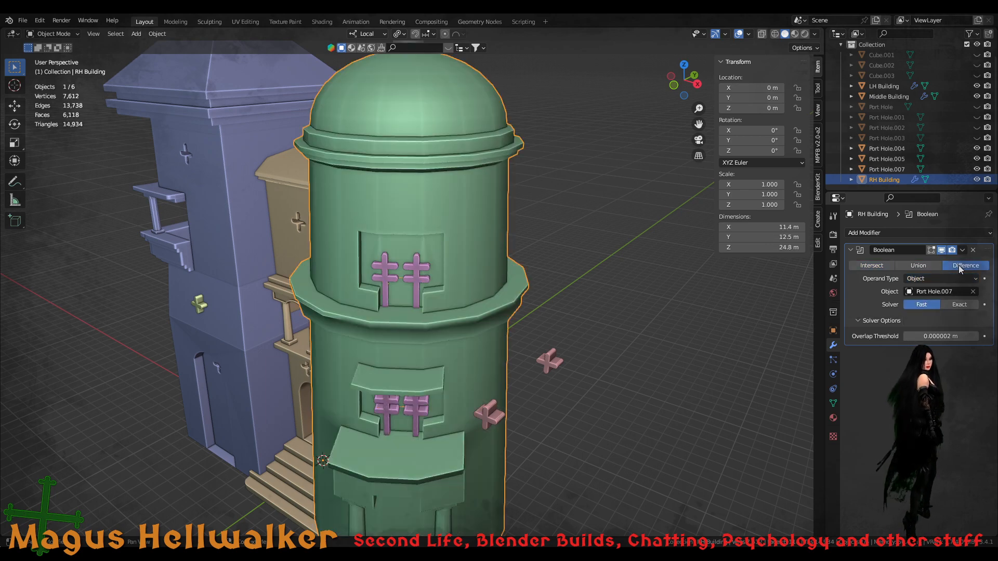
click(957, 307)
click(921, 304)
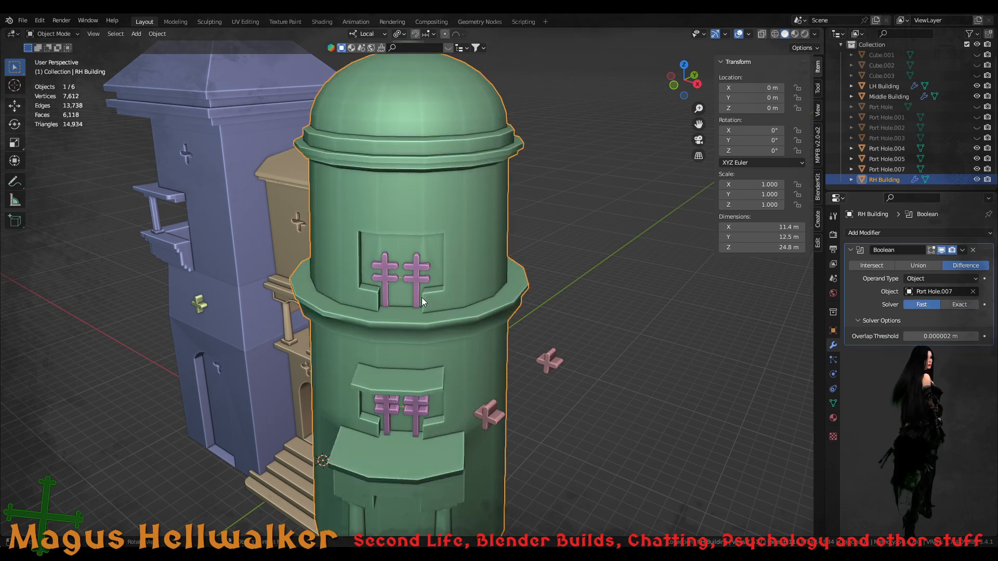
- Hide Port Hole.004 and the double-barred crosses, Port Hole.007, leaving Port Hole.005 visible
scroll(428, 302, up, 5)
shift+middle_drag(453, 279, 442, 242)
scroll(486, 228, down, 3)
scroll(475, 208, up, 3)
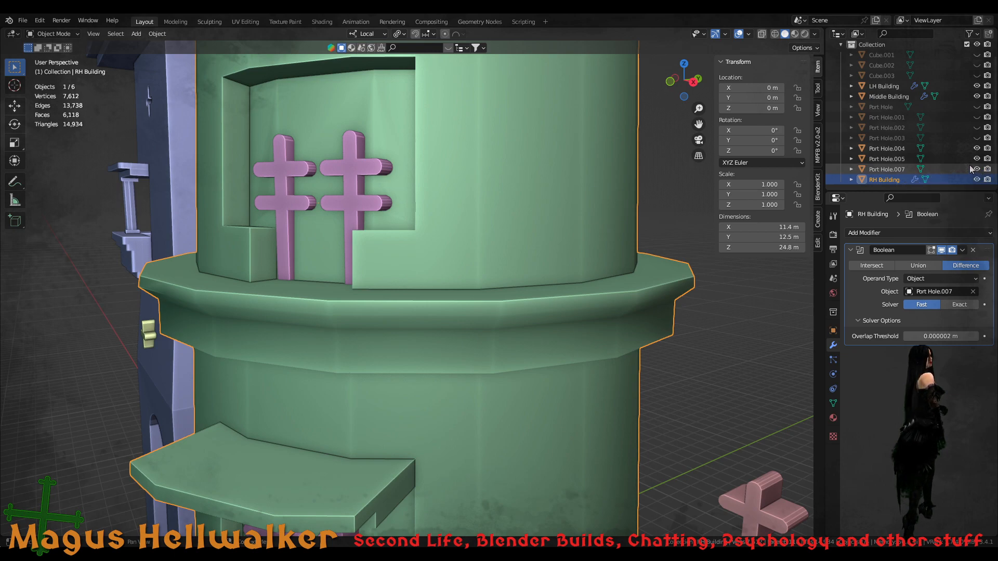
scroll(935, 133, up, 1)
scroll(930, 123, down, 1)
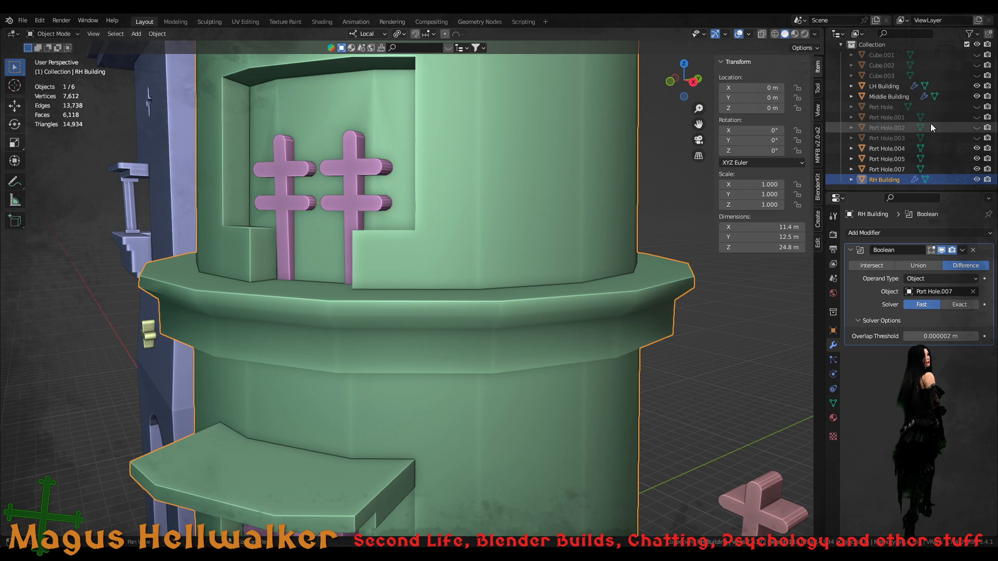
click(976, 150)
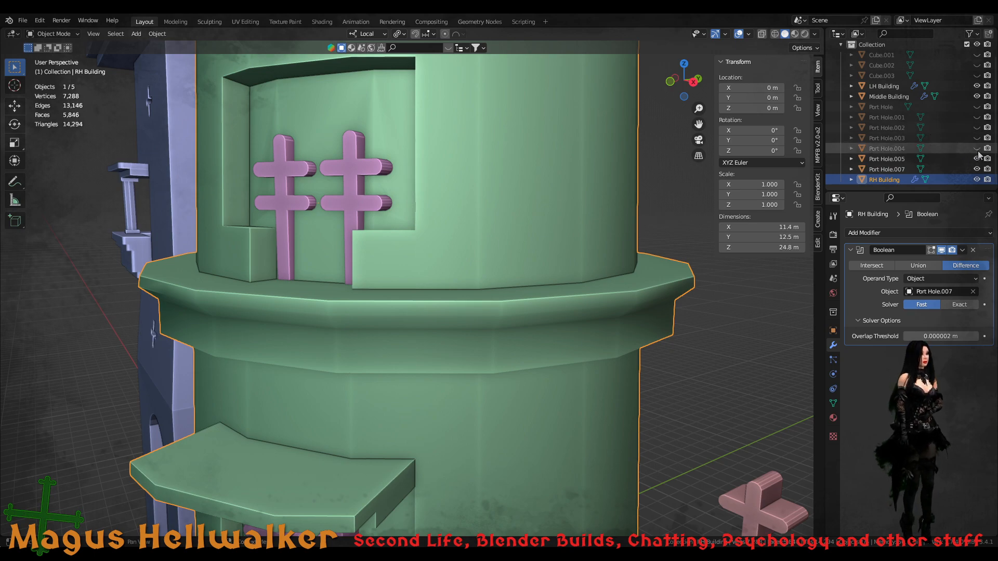
click(977, 159)
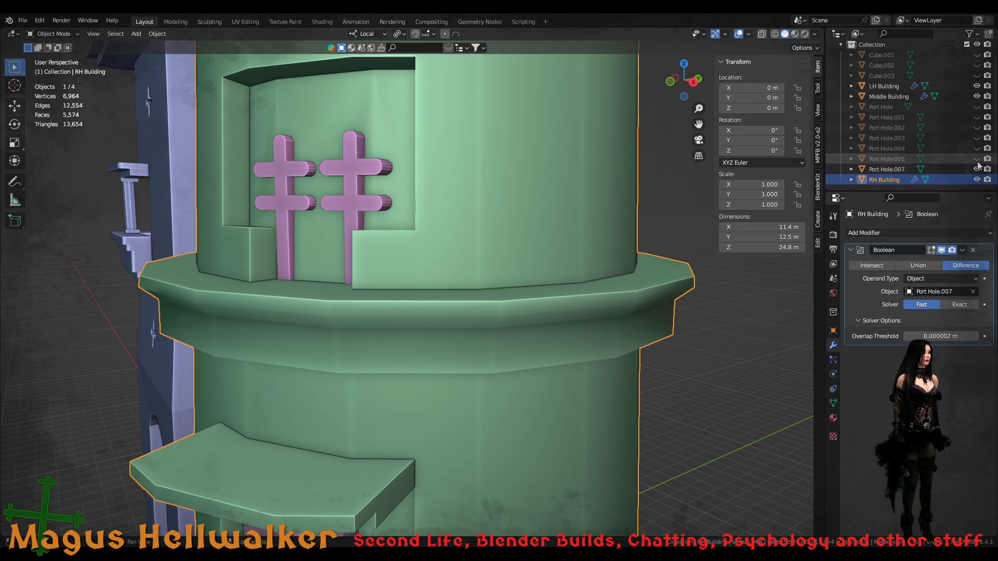
click(977, 158)
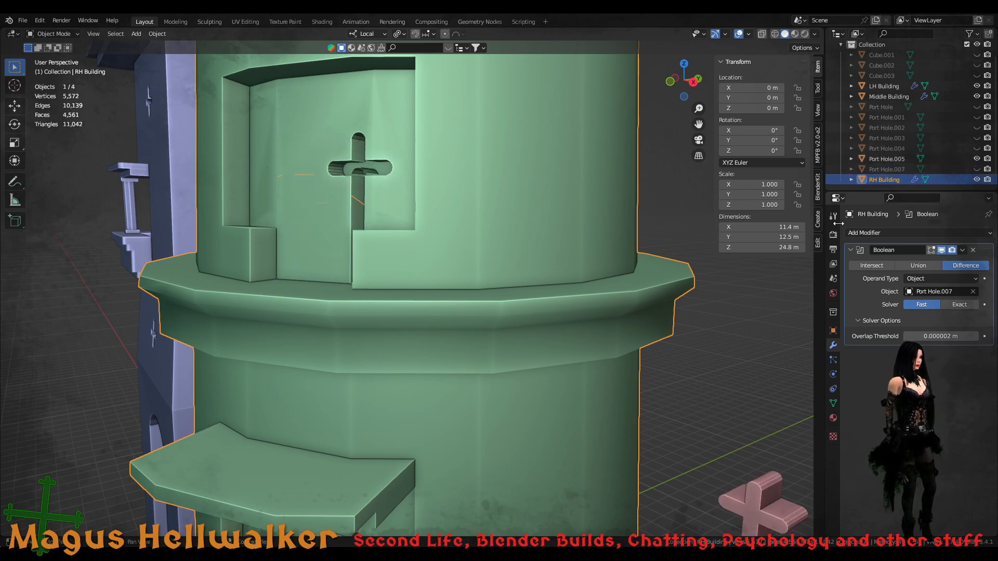
- Show the double-barred crosses, Port Hole.007, again and remove the round tower's Boolean modifier
scroll(631, 306, down, 5)
middle_drag(631, 307, 498, 357)
scroll(426, 325, up, 3)
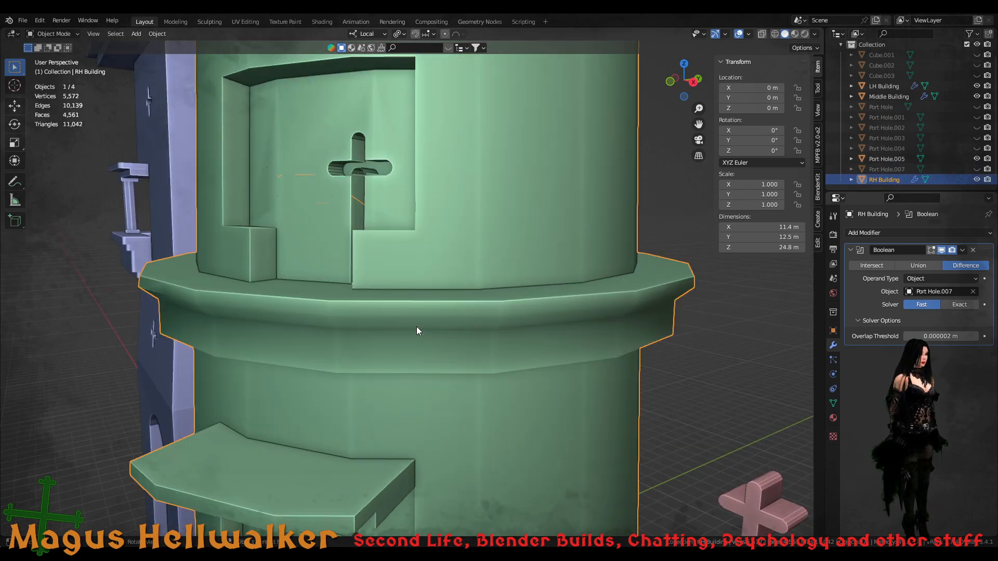
mouse_move(417, 327)
middle_down()
mouse_move(442, 325)
mouse_move(435, 352)
mouse_move(429, 330)
middle_up()
scroll(435, 351, down, 2)
scroll(429, 329, down, 4)
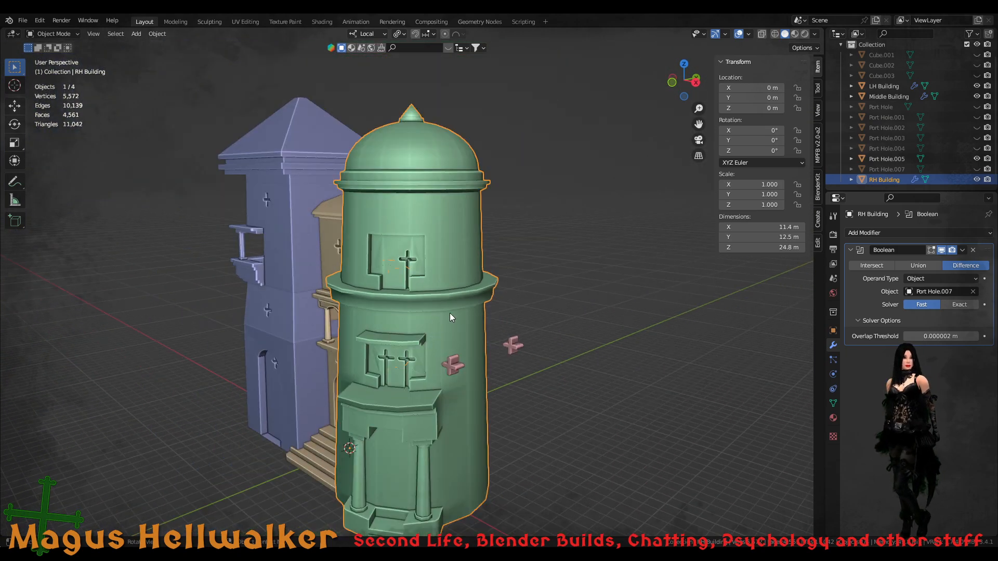
click(976, 169)
key(ctrl+a)
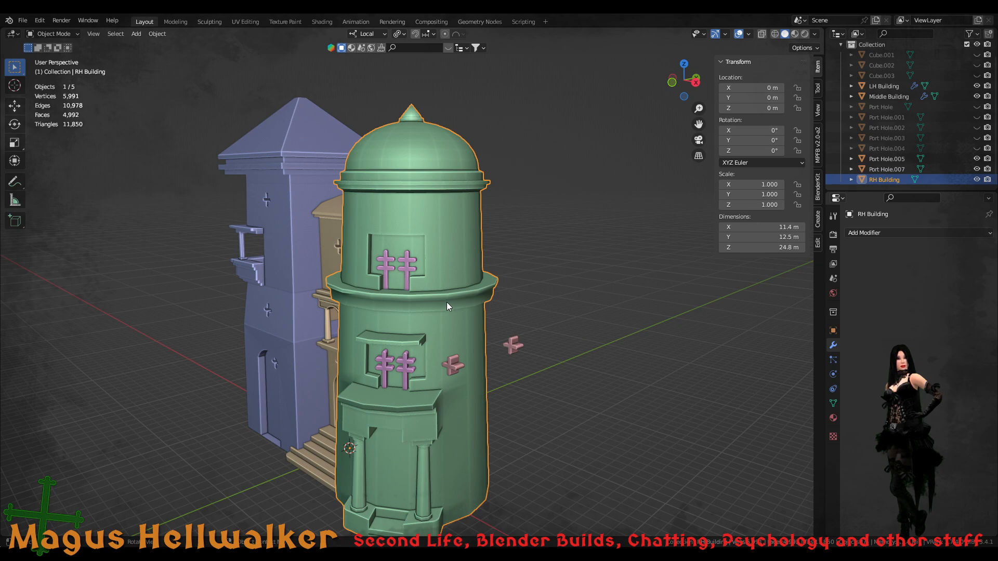
- Delete the joined double-barred crosses, Port Hole.007, from the round tower's recesses
middle_drag(428, 286, 388, 283)
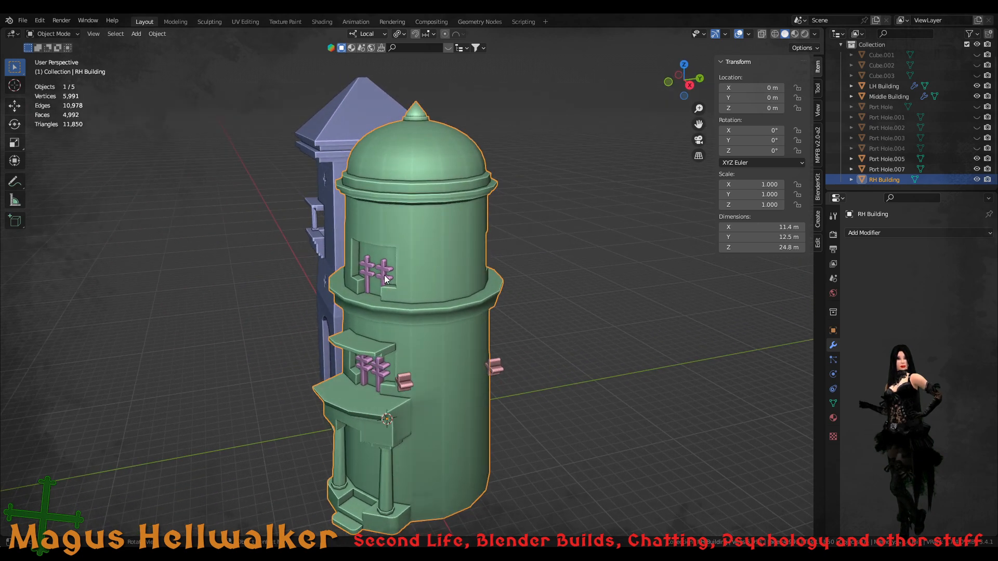
click(391, 276)
key(Delete)
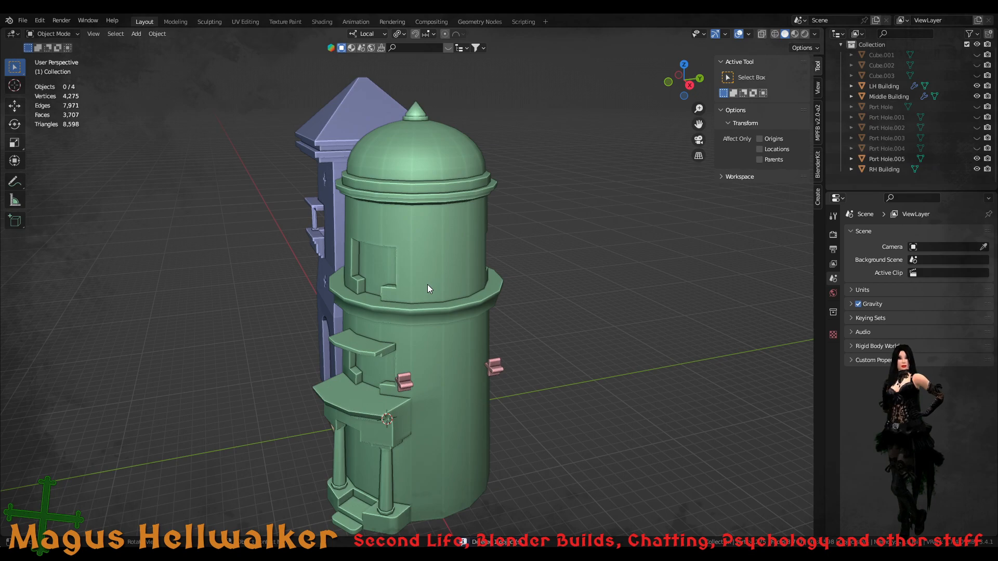
- Check the three castle buildings from the front and the tower side, and save the file
scroll(419, 292, down, 5)
scroll(392, 297, up, 5)
middle_drag(391, 295, 414, 340)
scroll(394, 328, up, 3)
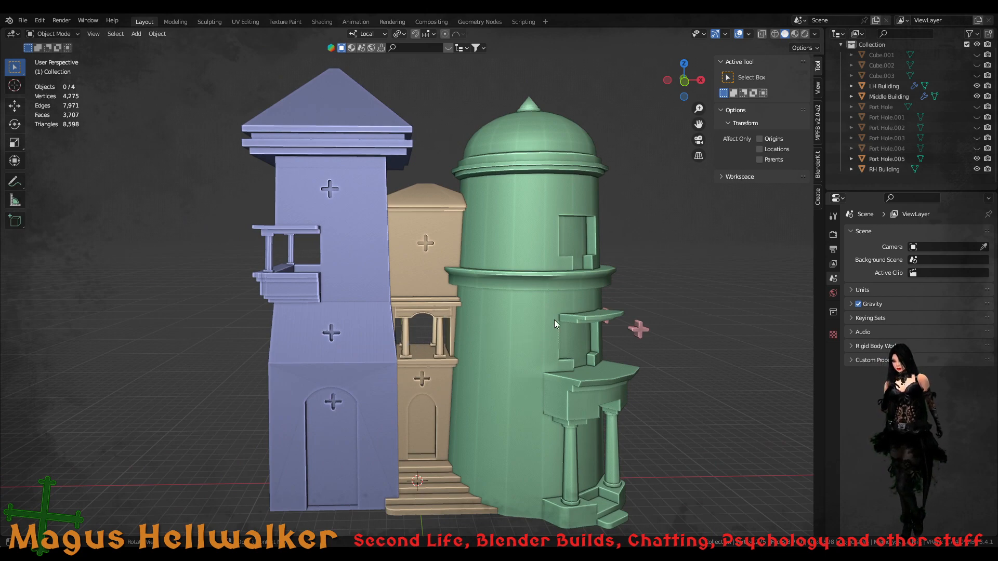
middle_drag(553, 320, 516, 316)
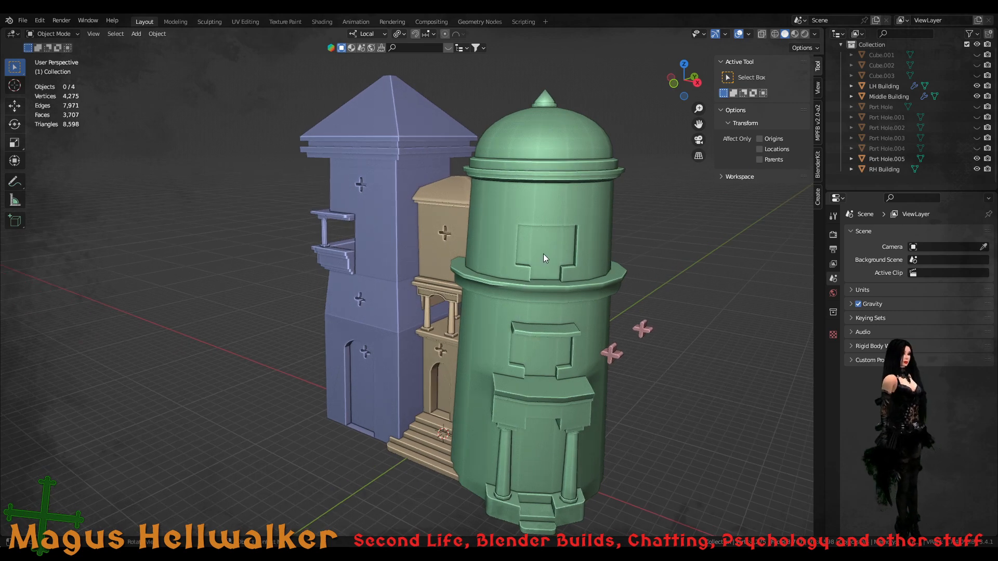
scroll(529, 285, up, 2)
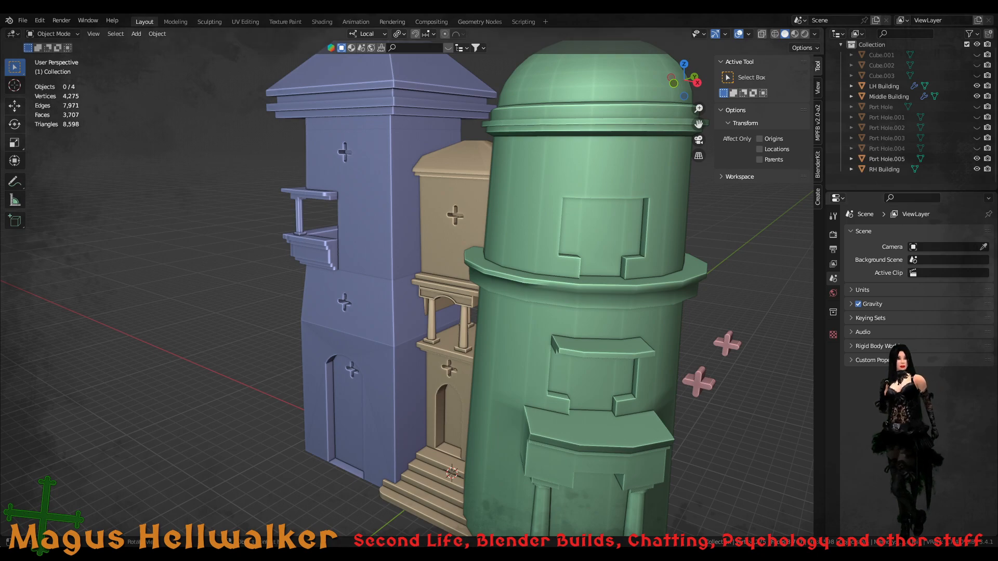
middle_drag(491, 328, 430, 264)
key(ctrl+s)
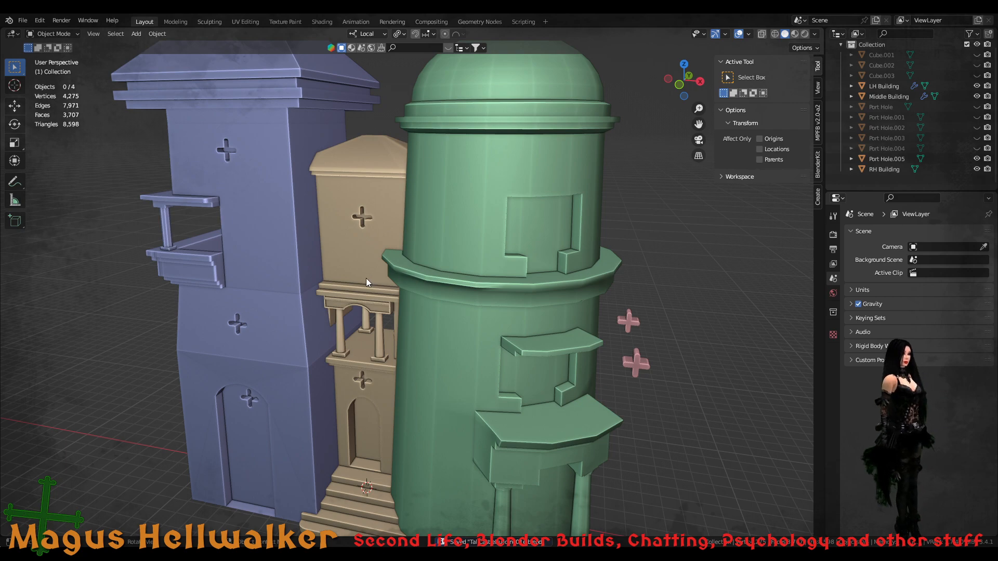
- Select the plain crosses beside the round tower, Port Hole.005, and examine the tower's recesses next to the other buildings' cross cut-outs
middle_drag(342, 323, 382, 295)
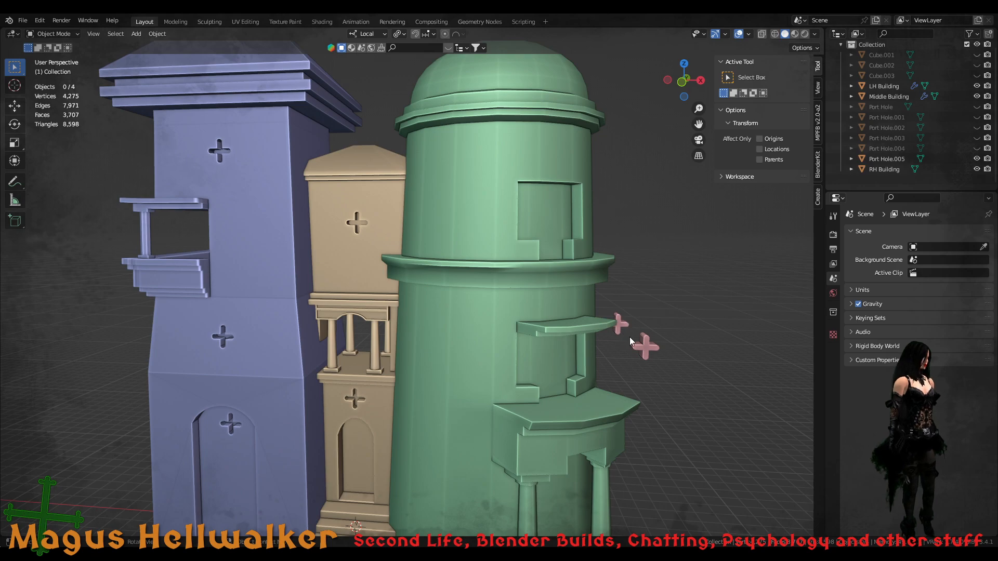
middle_drag(536, 209, 465, 364)
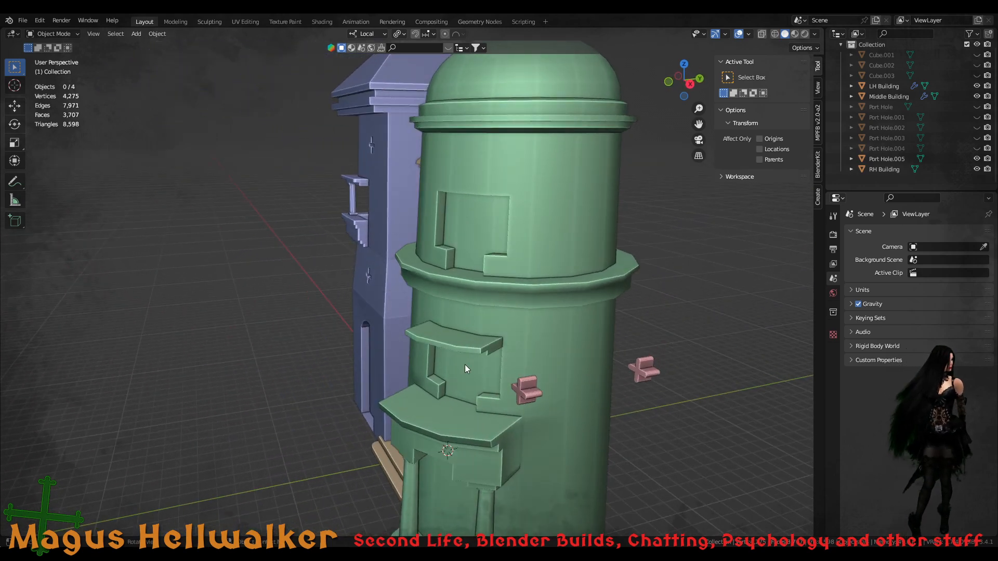
scroll(521, 379, down, 3)
click(523, 395)
scroll(523, 395, down, 2)
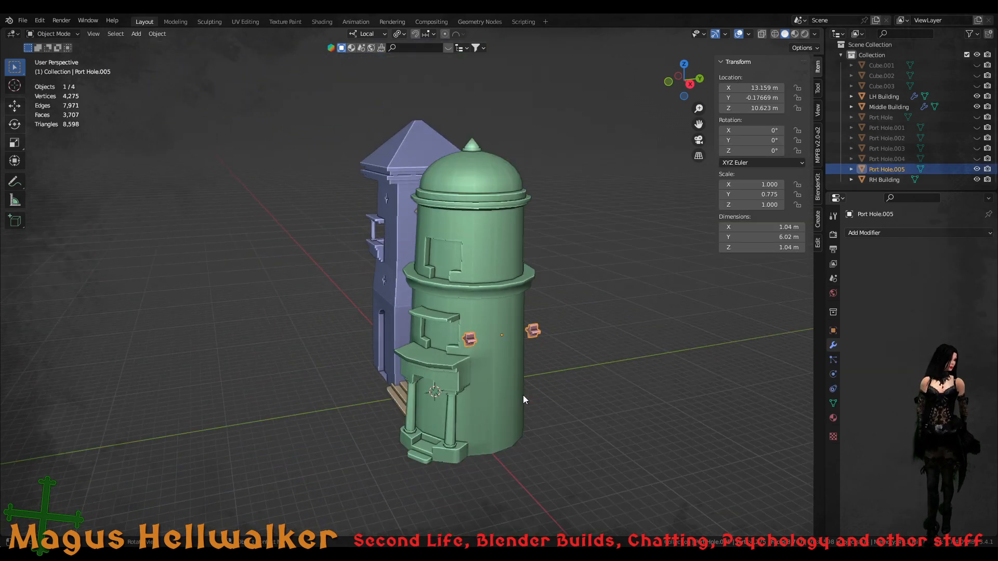
scroll(503, 383, up, 2)
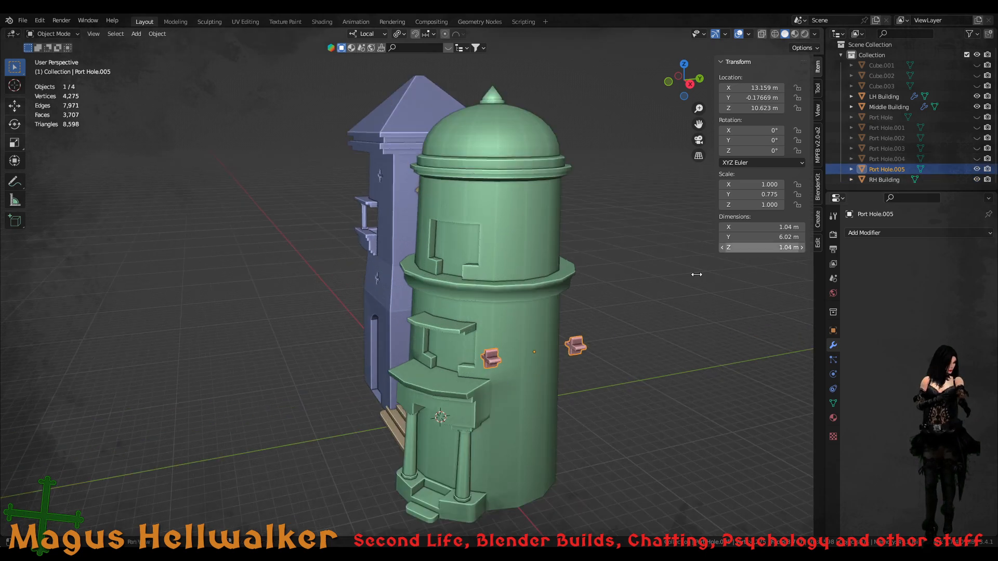
scroll(548, 342, down, 4)
scroll(544, 348, up, 5)
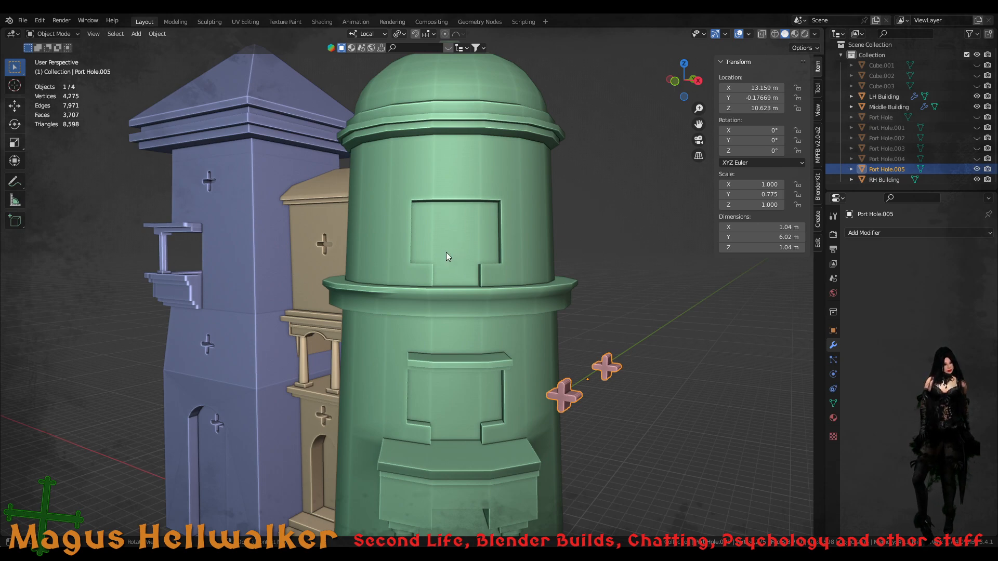
scroll(375, 279, down, 5)
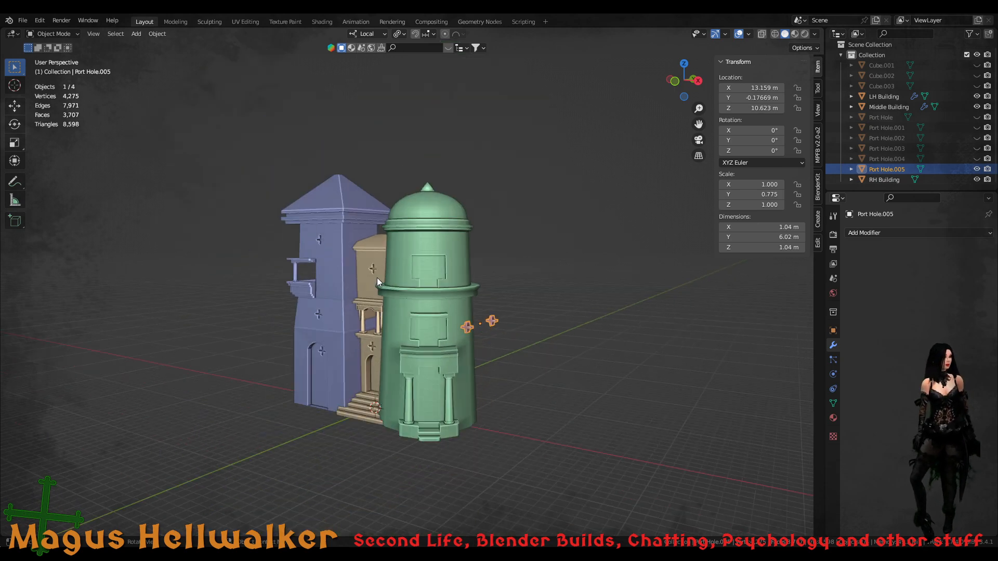
scroll(376, 278, up, 4)
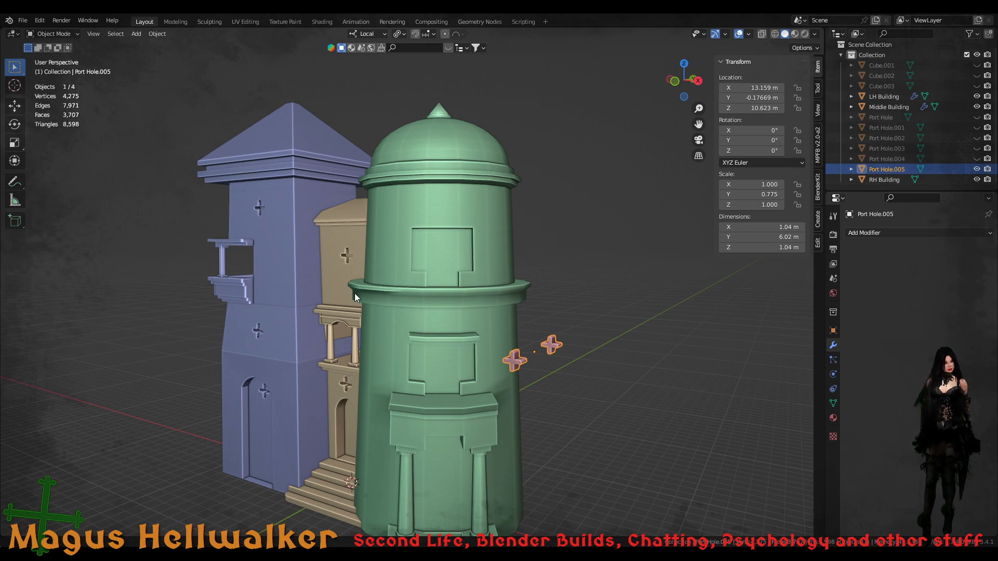
shift+middle_drag(354, 293, 410, 248)
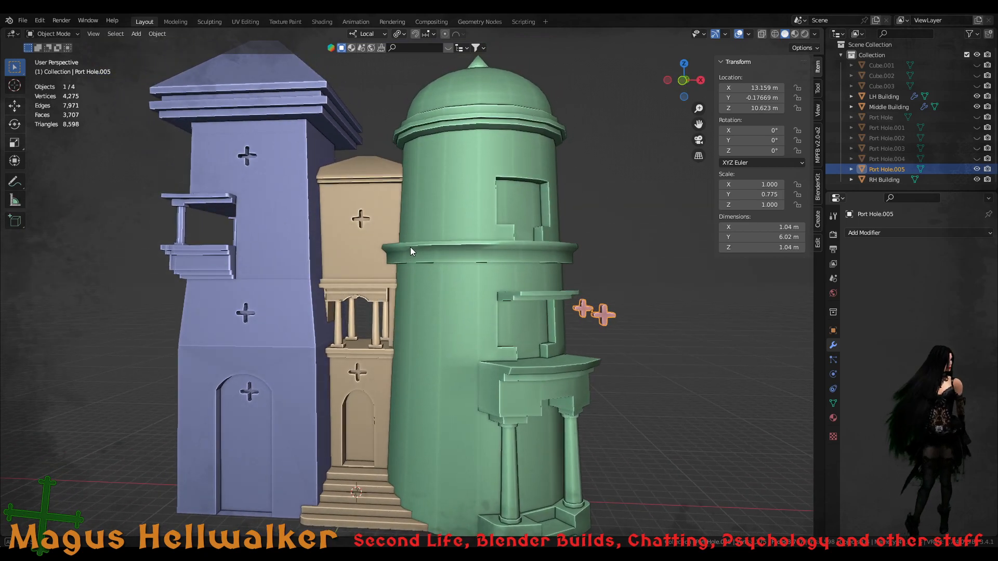
middle_drag(401, 281, 386, 329)
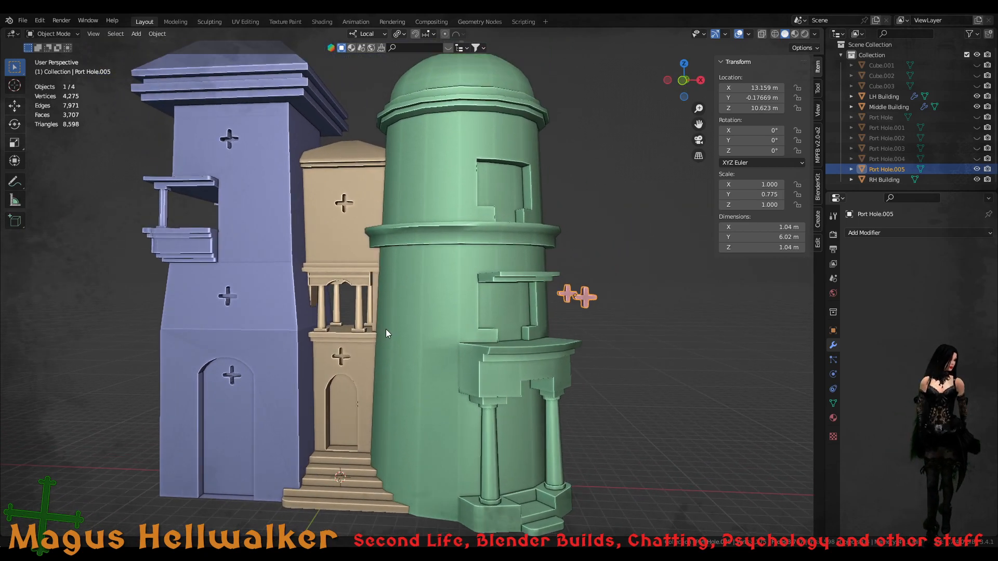
- Select the round tower, RH Building, examine its recesses close up and from several angles, and save the file
scroll(494, 325, up, 3)
middle_drag(494, 325, 579, 339)
click(579, 338)
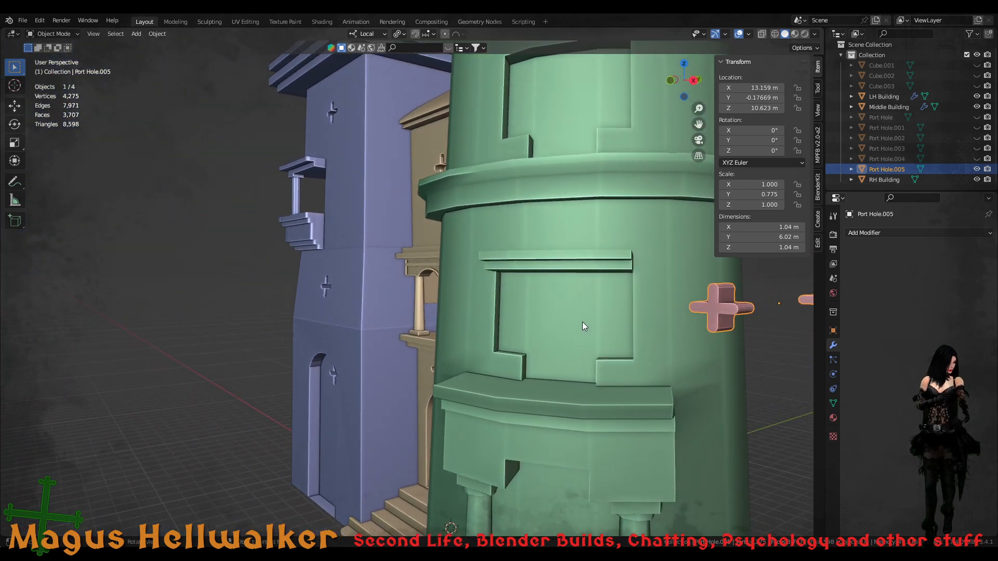
scroll(559, 332, up, 2)
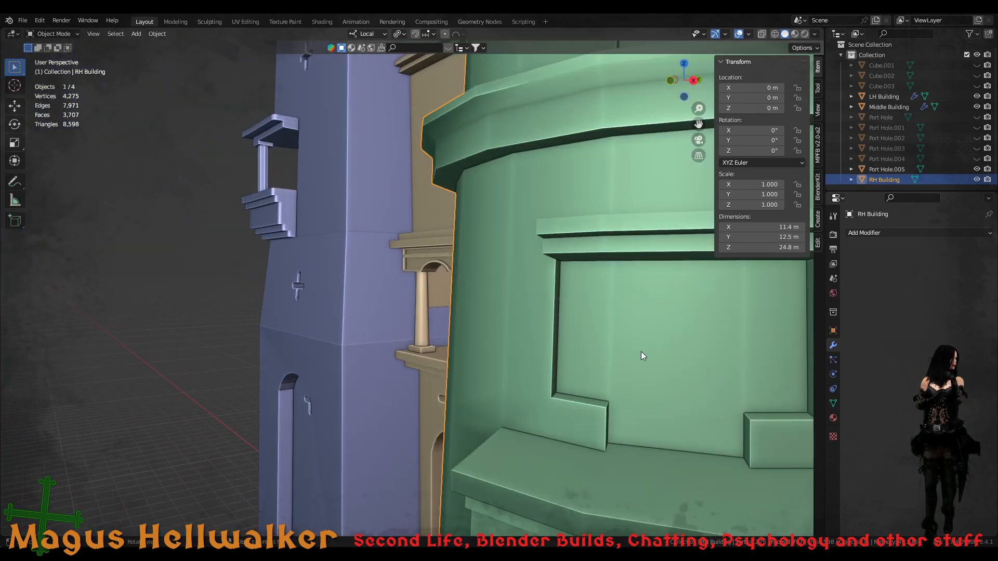
scroll(641, 351, down, 3)
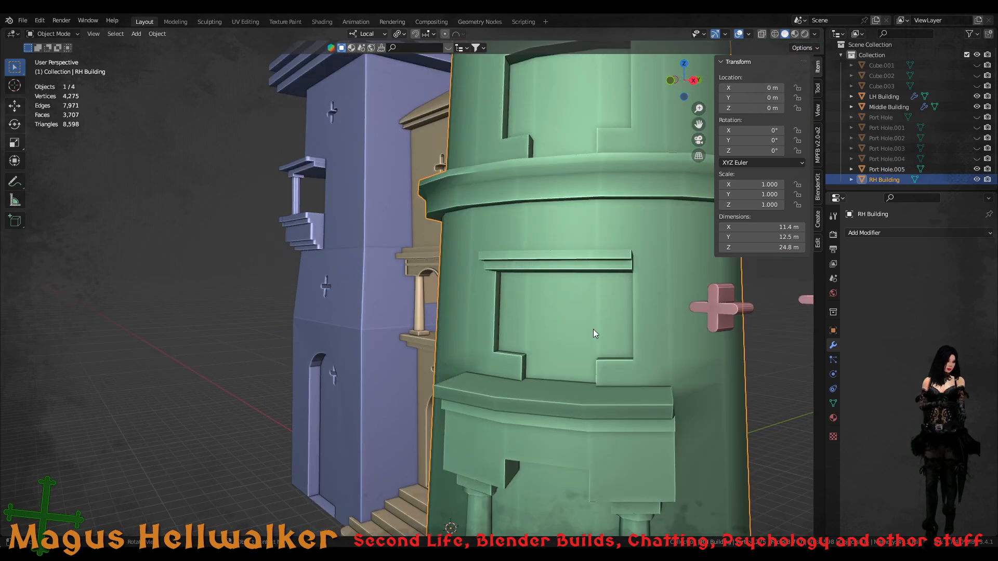
middle_drag(589, 185, 600, 221)
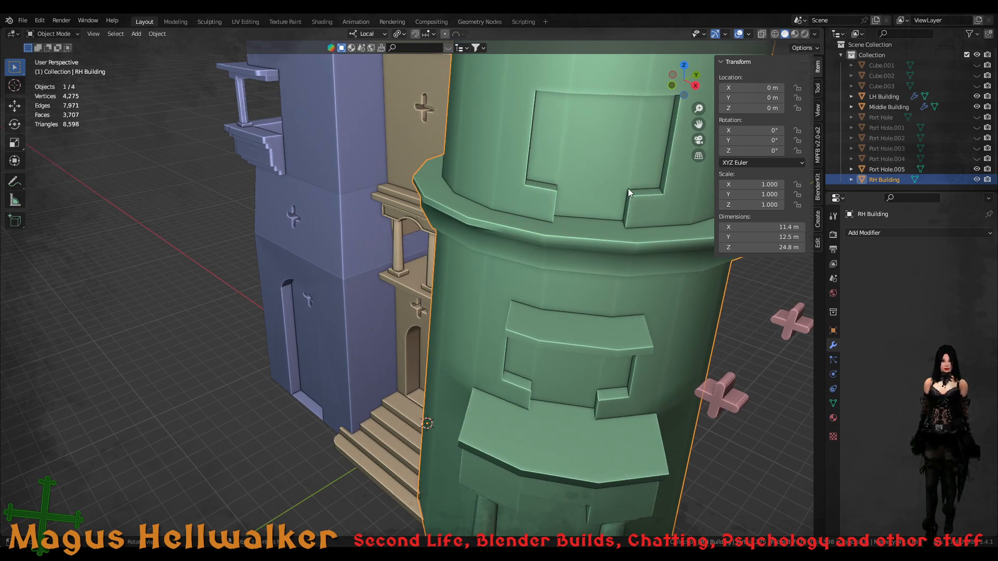
middle_drag(609, 329, 487, 332)
scroll(456, 346, down, 4)
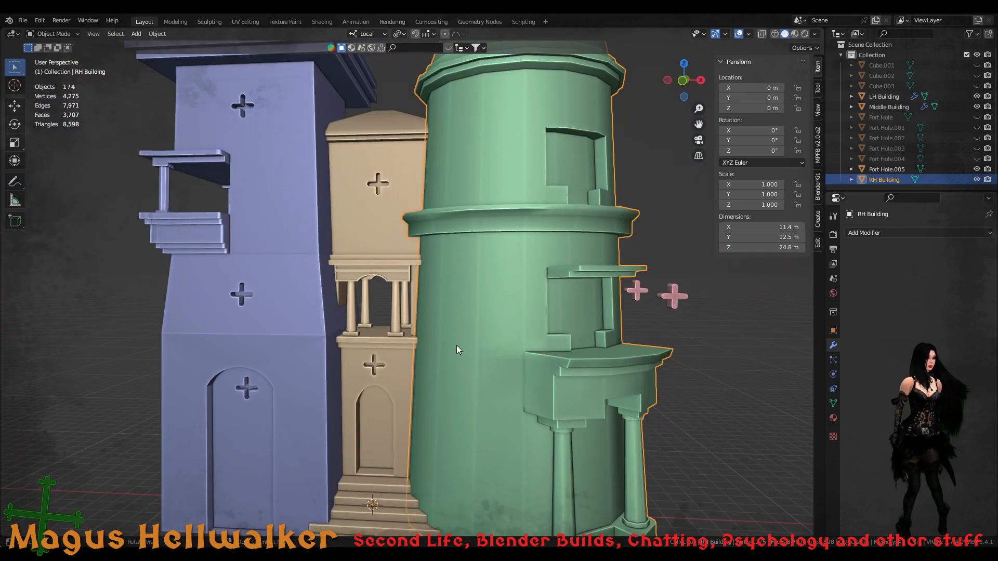
shift+middle_drag(455, 254, 503, 311)
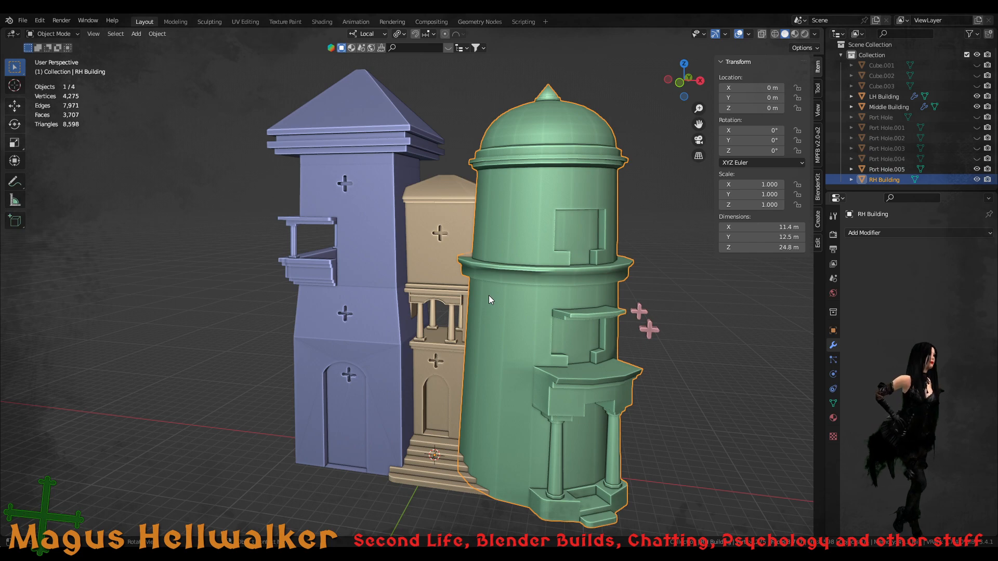
key(ctrl+s)
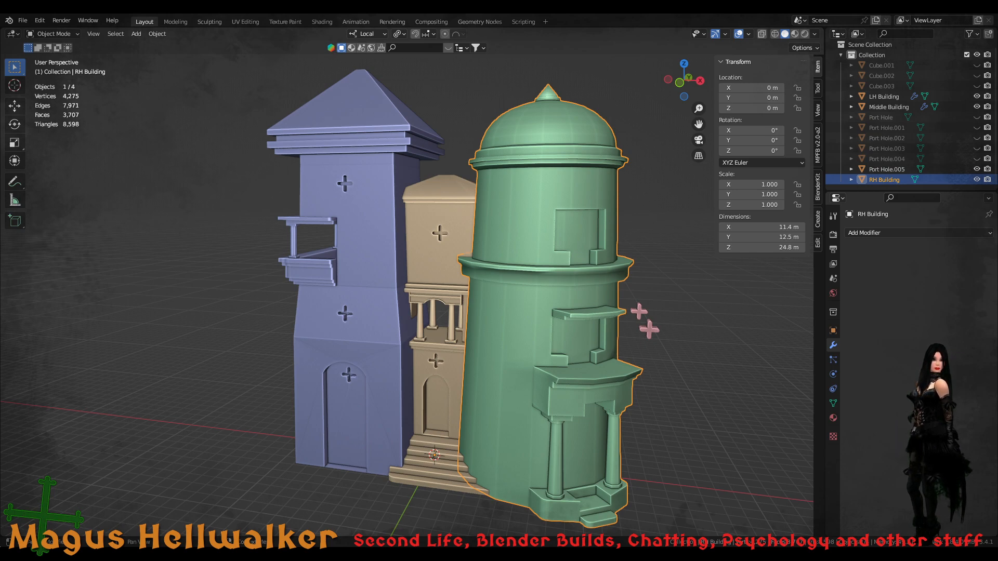
- Switch to Affinity Designer with its blank untitled document
key(alt+Tab)
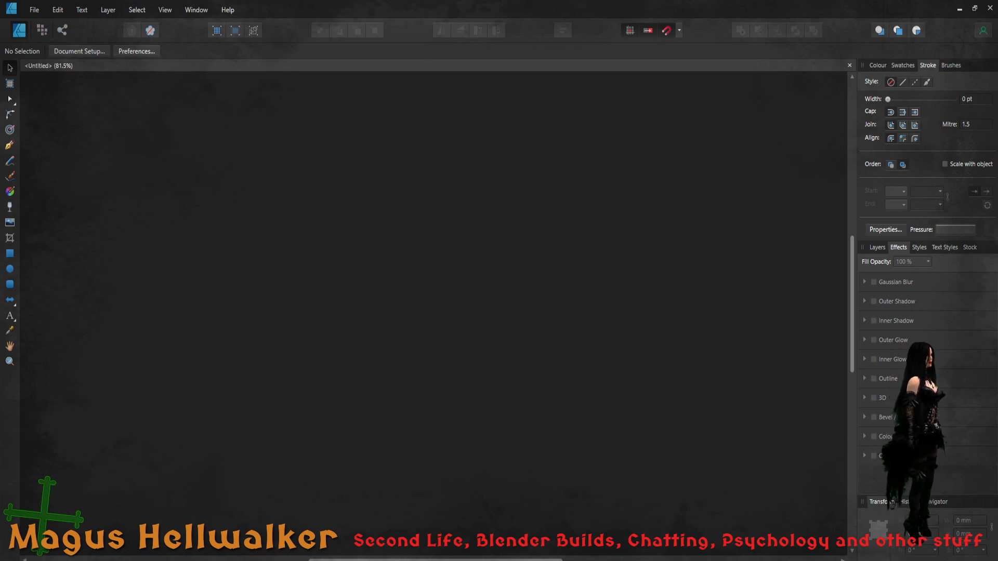
ctrl+scroll(434, 315, down, 2)
ctrl+scroll(433, 315, up, 4)
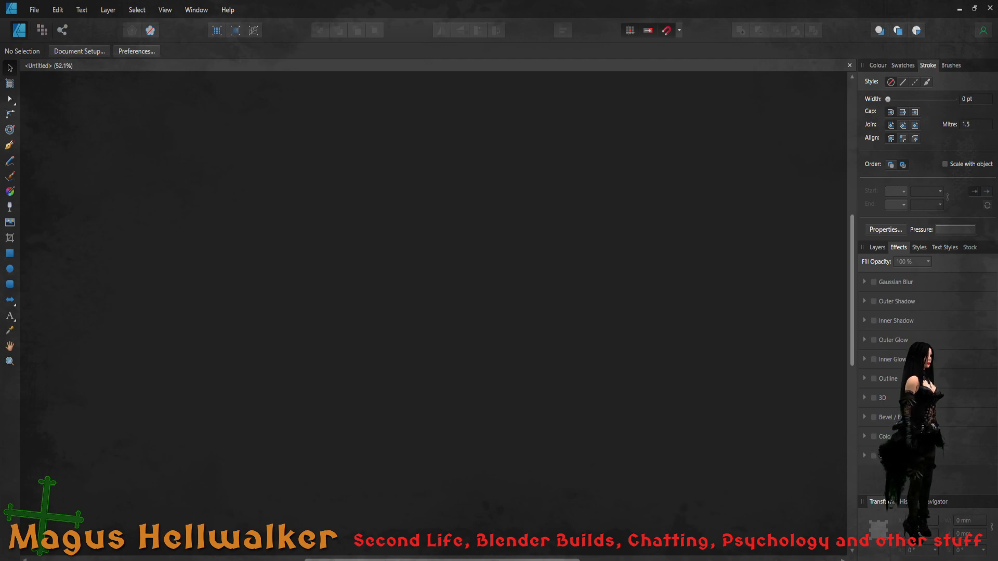
ctrl+scroll(434, 315, down, 1)
ctrl+scroll(433, 315, down, 3)
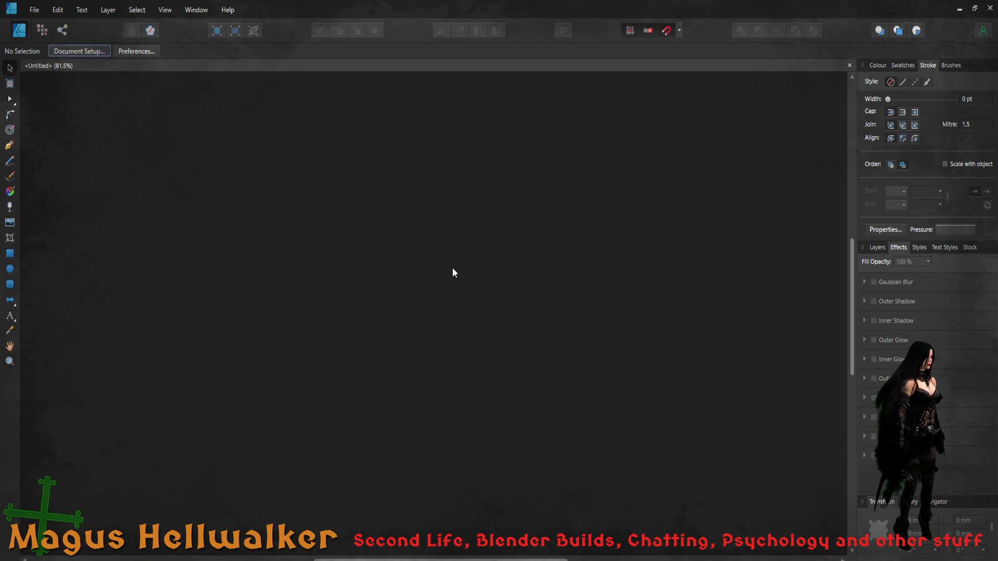
click(10, 254)
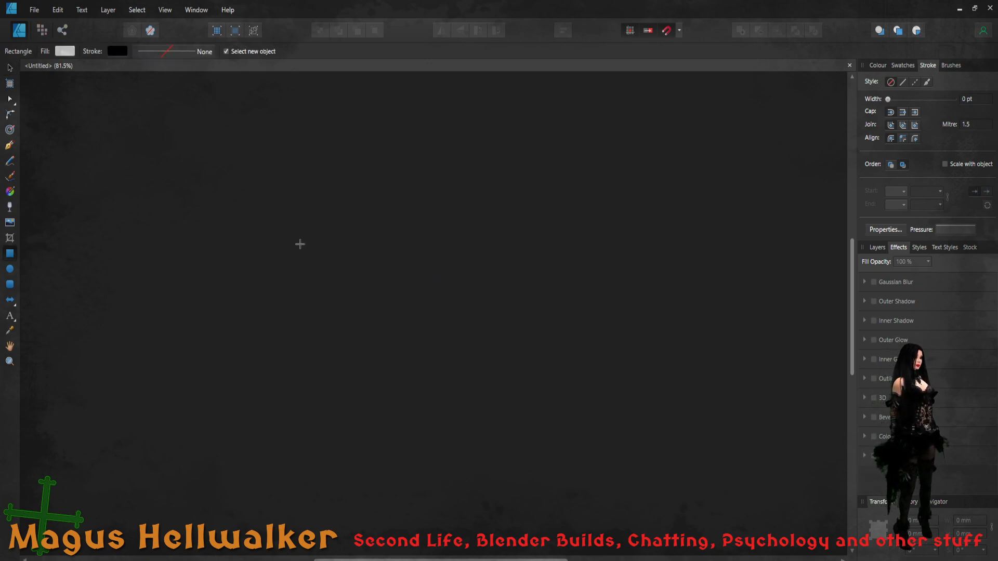
drag(300, 243, 535, 369)
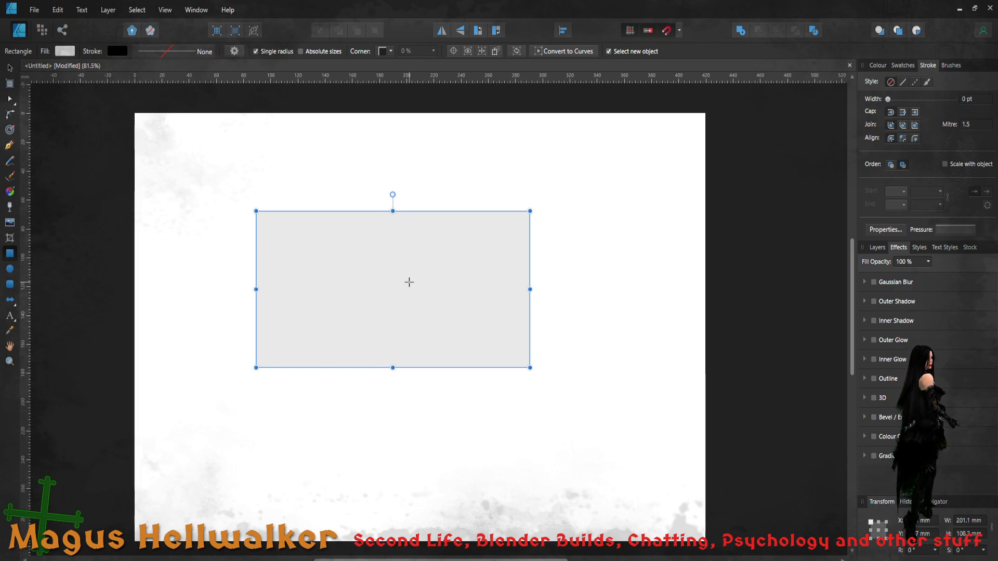
key(Delete)
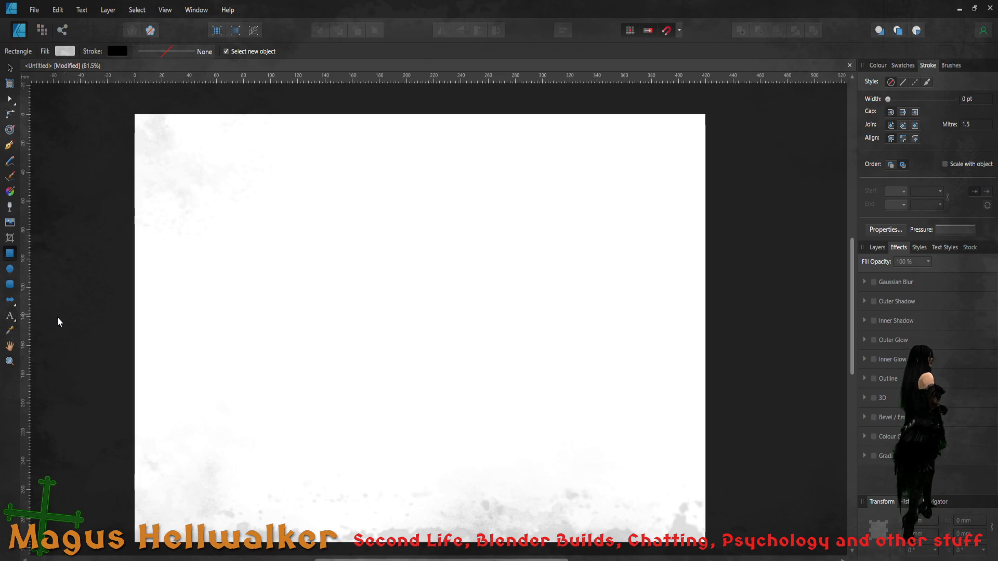
- Add the artistic text "Nyxx" in the upper left area of the page
key(t)
click(212, 196)
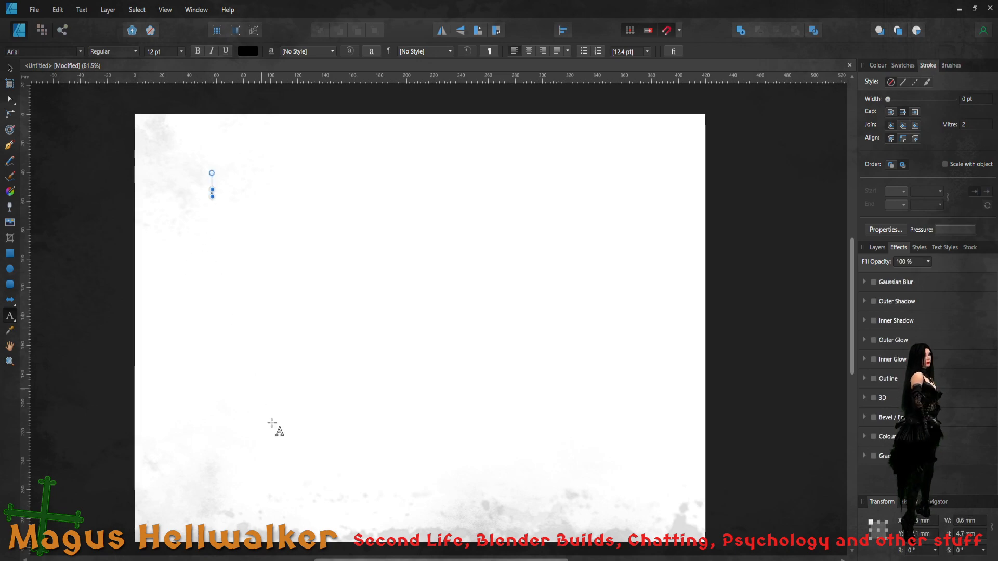
text(N)
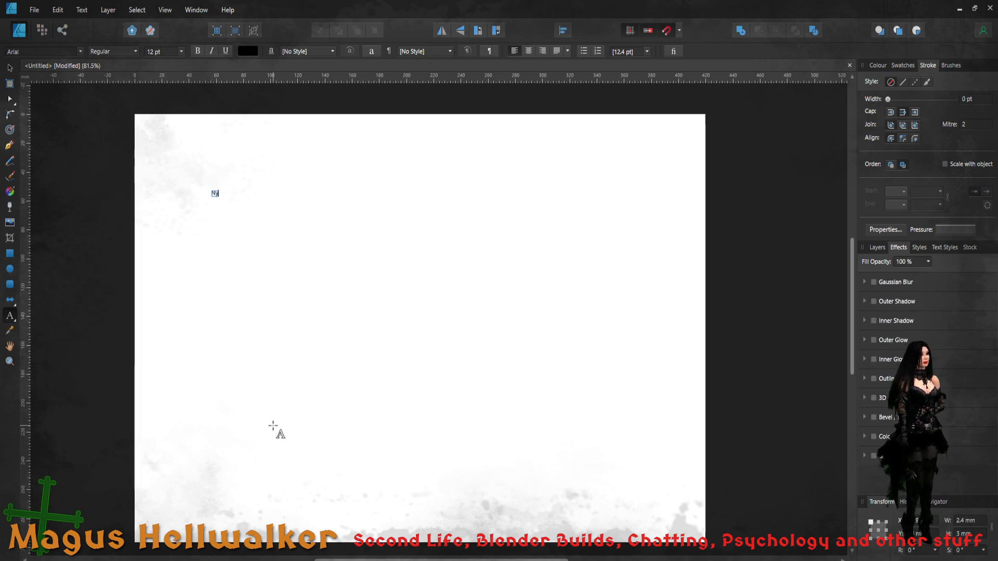
text(yxx)
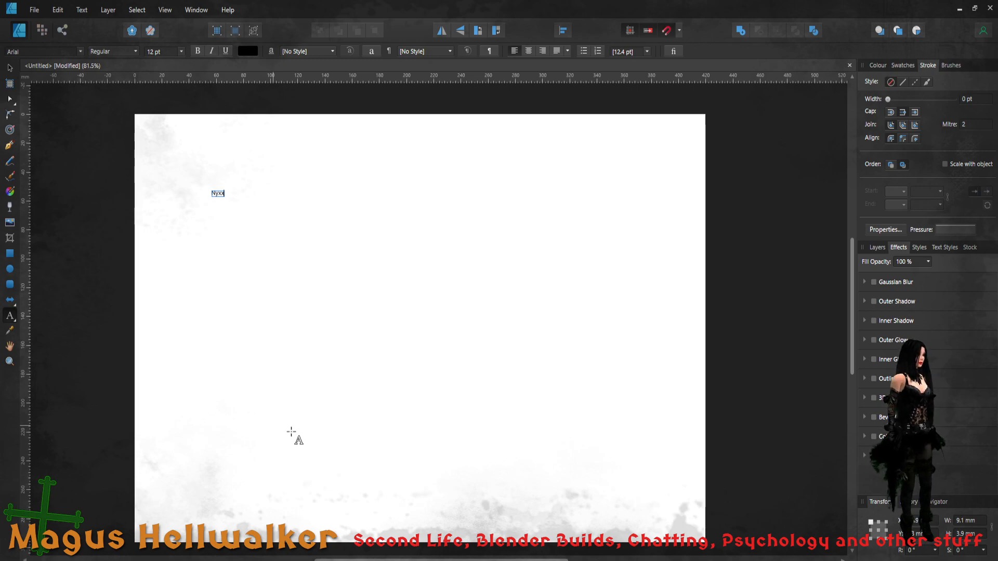
key(Escape)
- Scale the Nyxx text up to about 297 × 129 mm and place it in the upper middle of the page
click(10, 68)
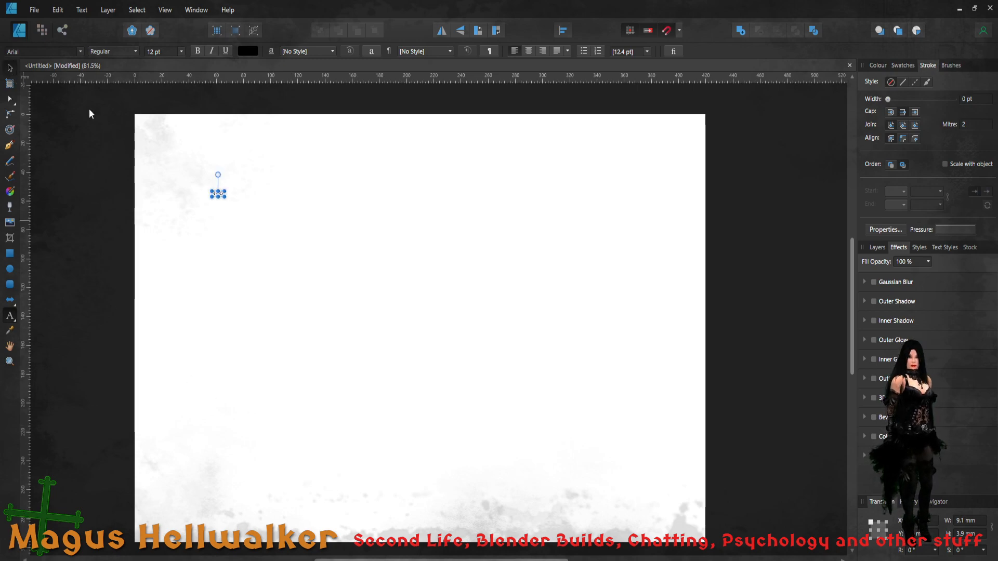
drag(227, 196, 612, 392)
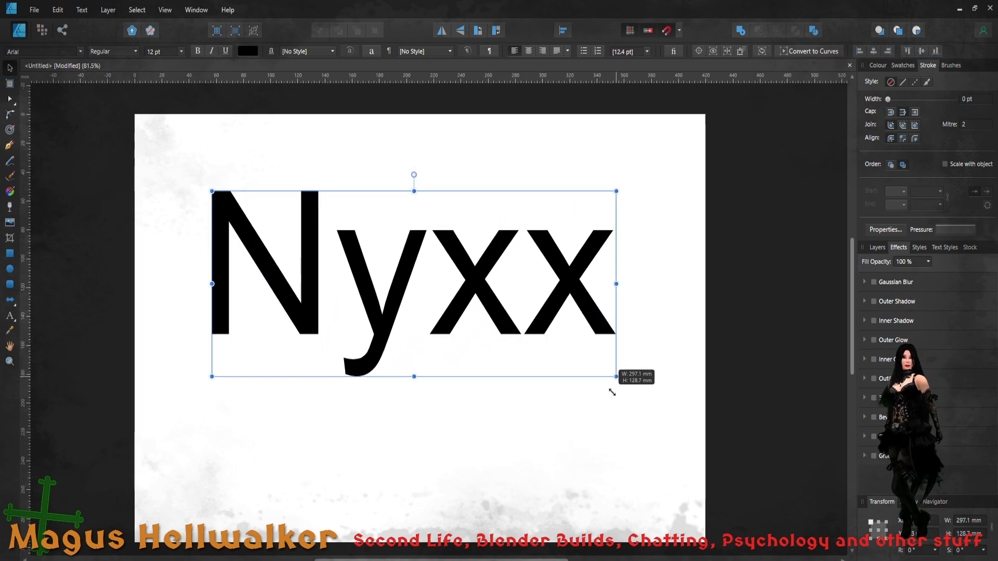
drag(498, 321, 504, 307)
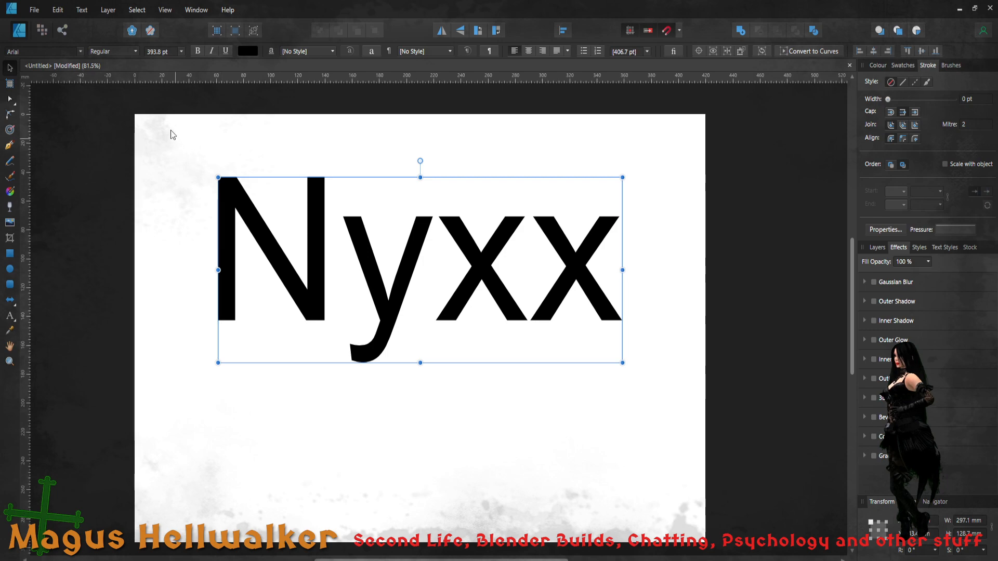
- Set the Nyxx text's font to Blackletter686 BT and preview other fonts on it
click(79, 50)
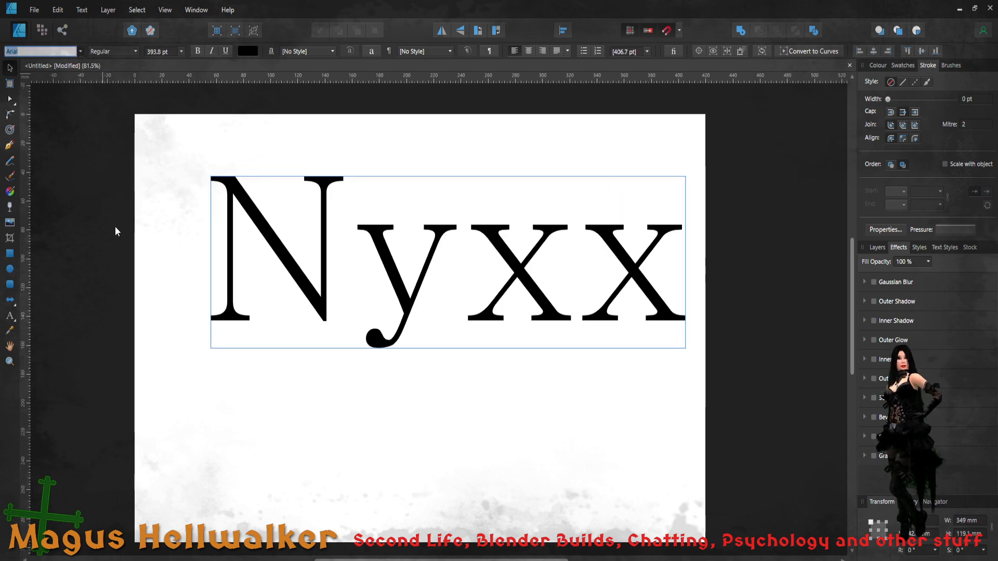
click(153, 180)
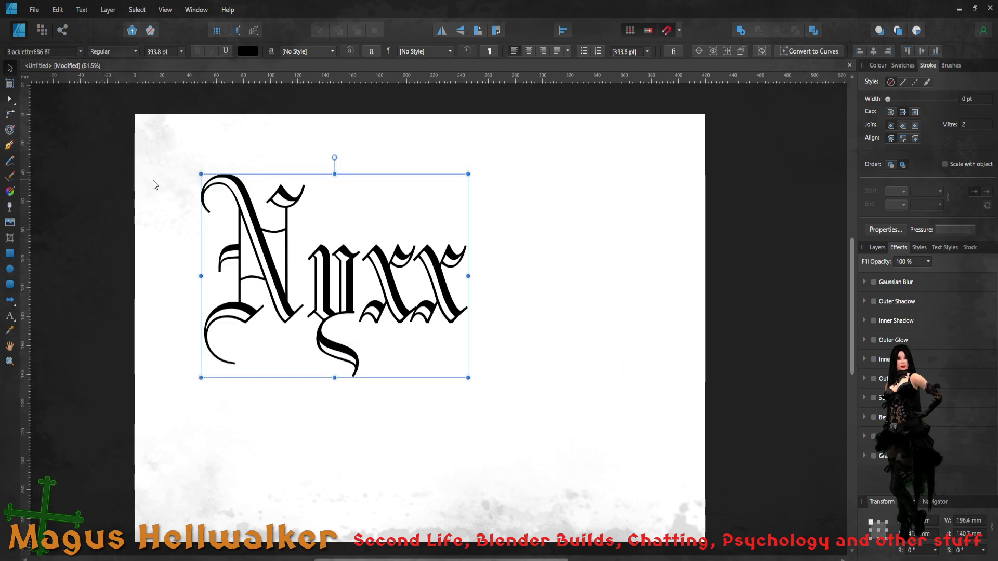
click(57, 51)
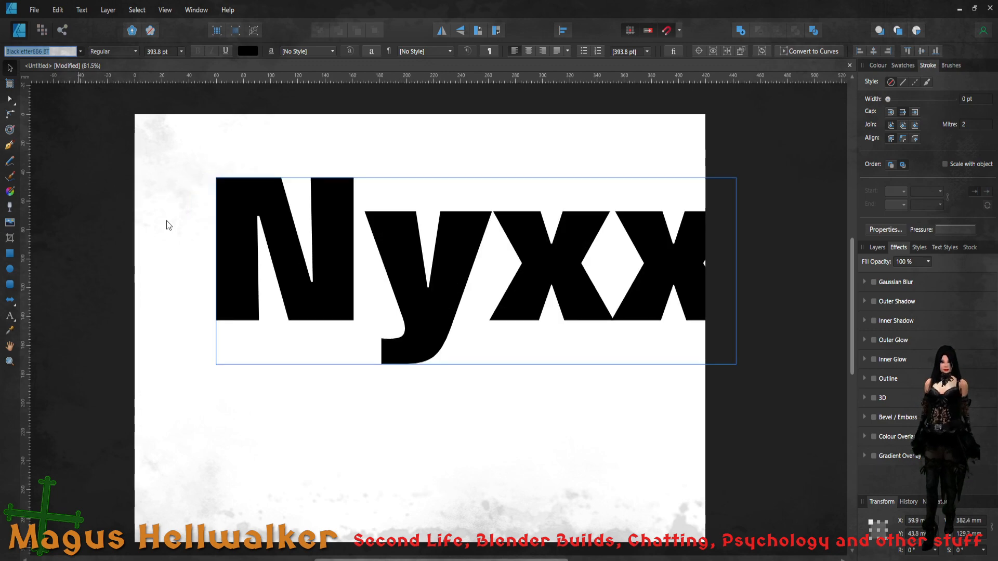
scroll(166, 220, down, 2)
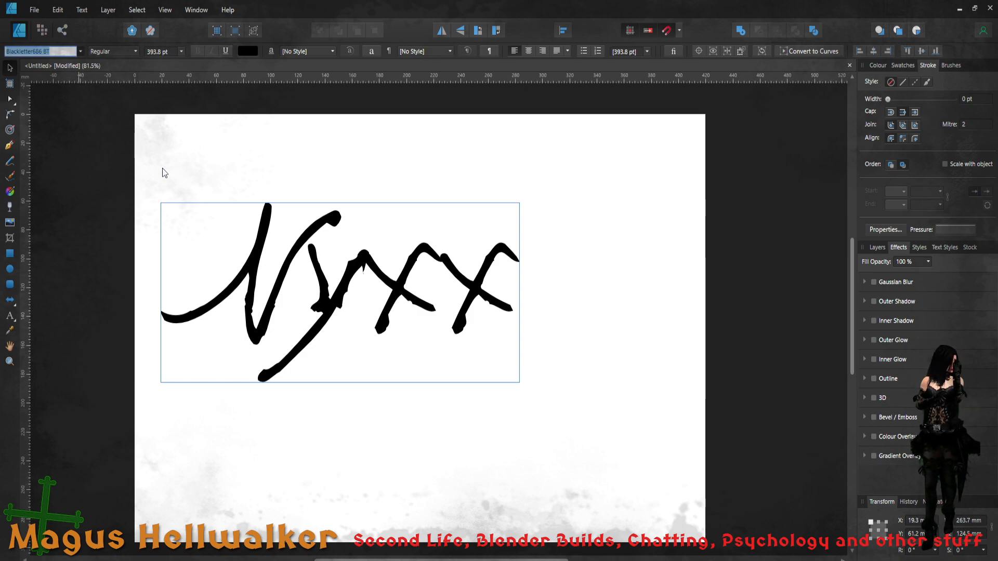
scroll(162, 168, down, 3)
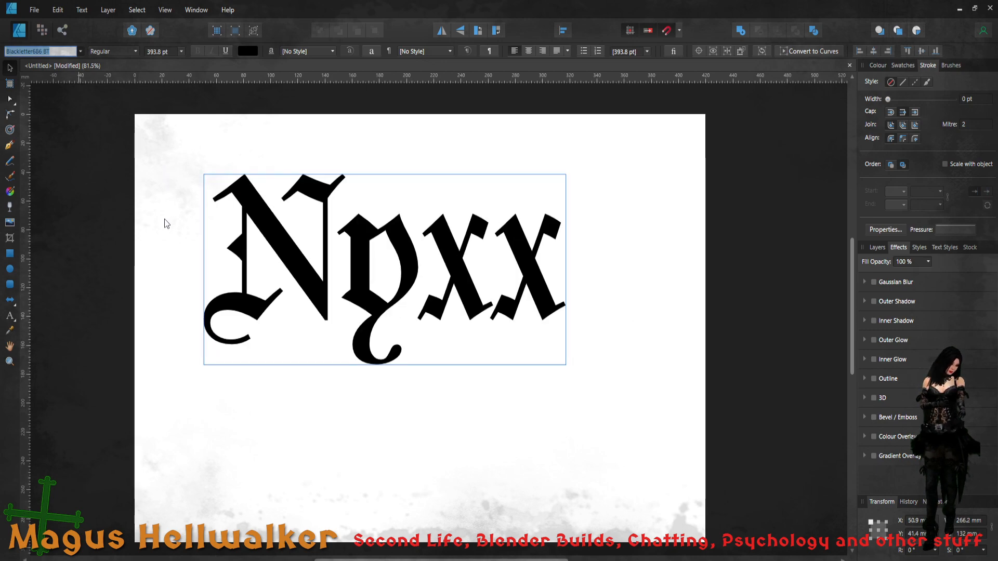
scroll(164, 219, down, 2)
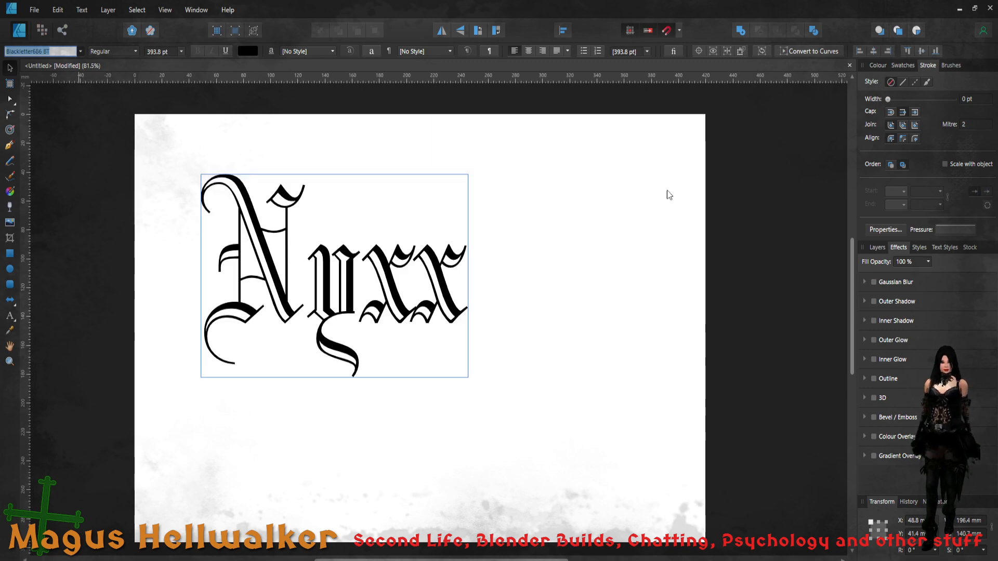
key(Escape)
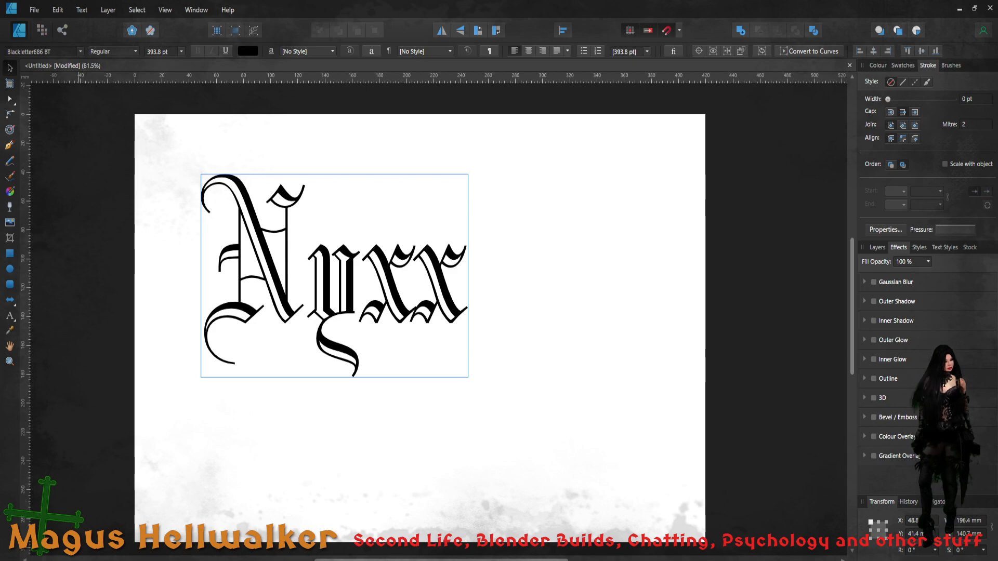
key(Escape)
- Set the Nyxx text's font to Ruach LET and move the text towards the page's upper left corner
key(ctrl+minus)
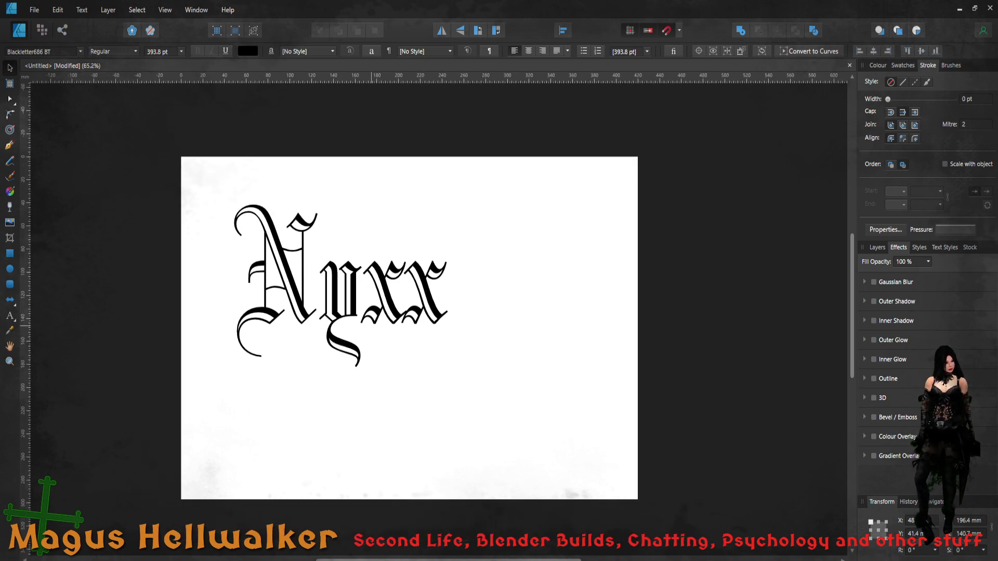
click(80, 51)
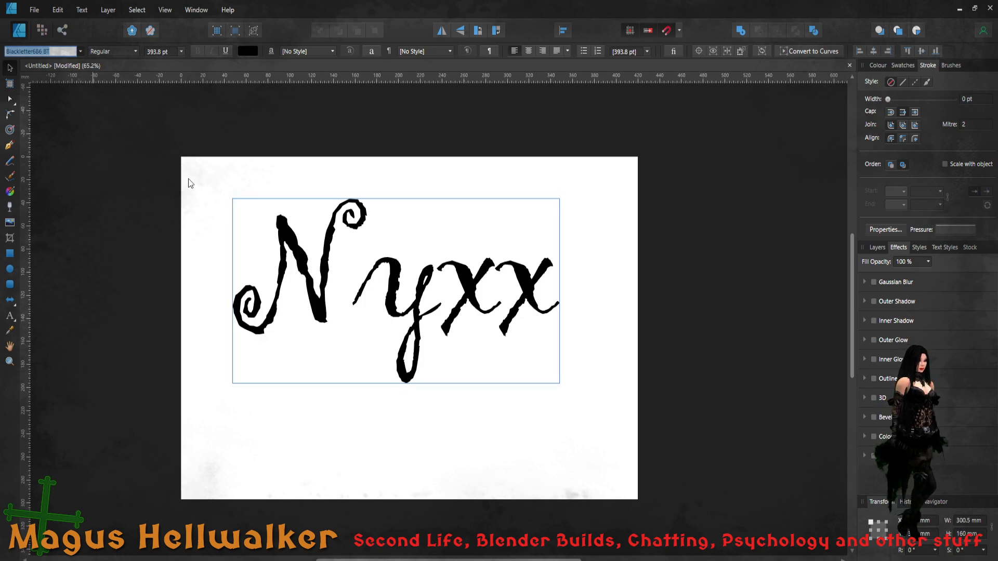
scroll(188, 179, down, 1)
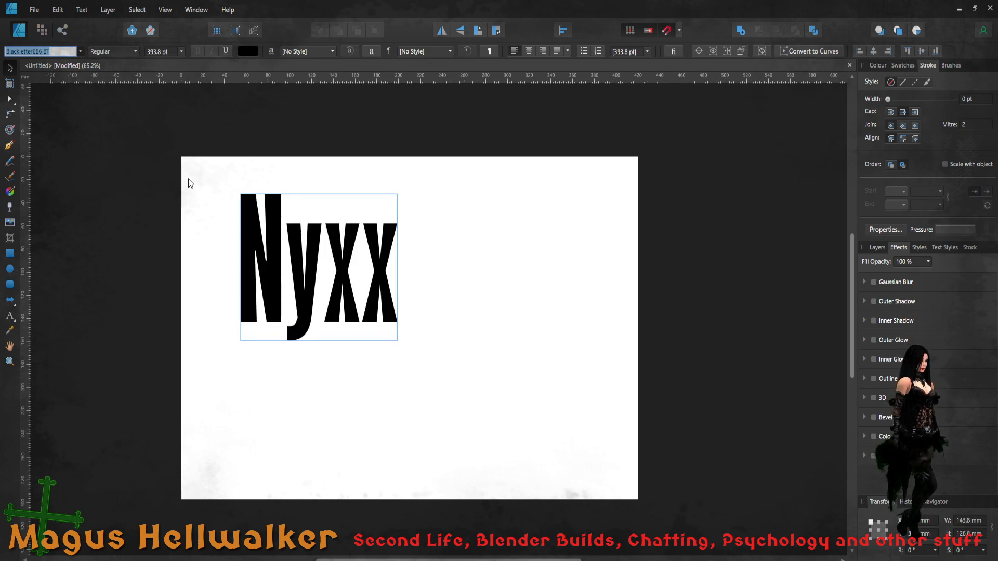
scroll(197, 179, down, 1)
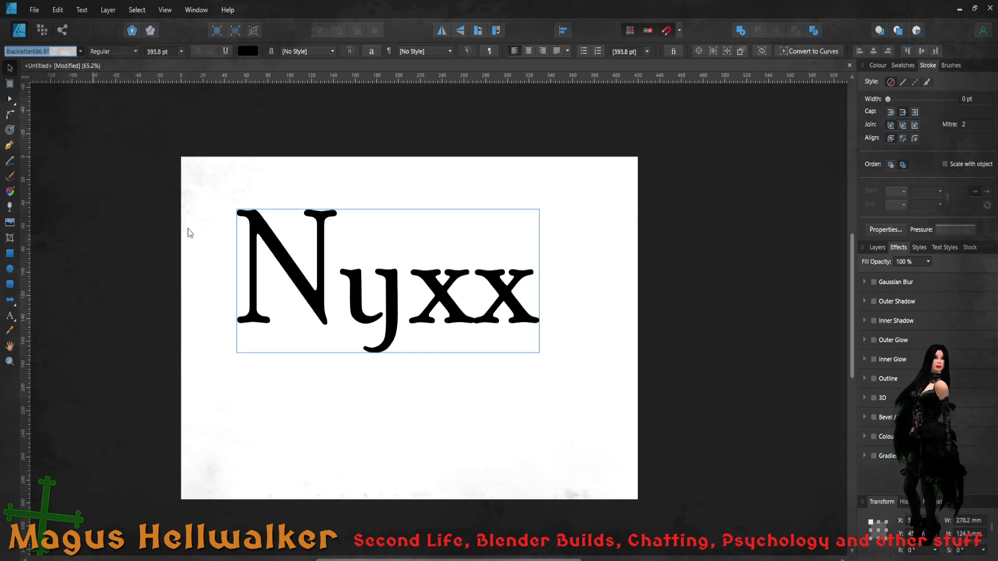
scroll(188, 230, down, 4)
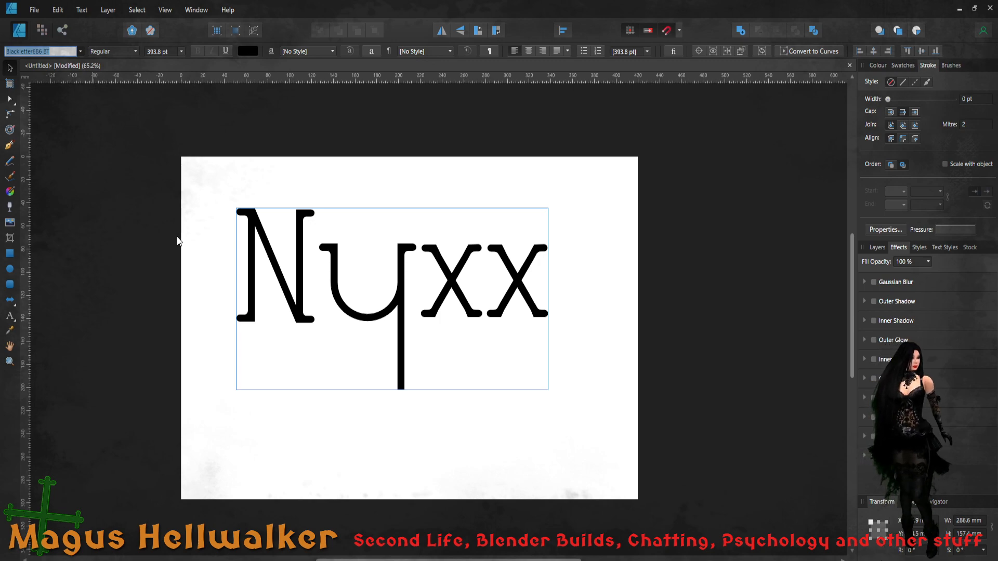
scroll(183, 231, down, 3)
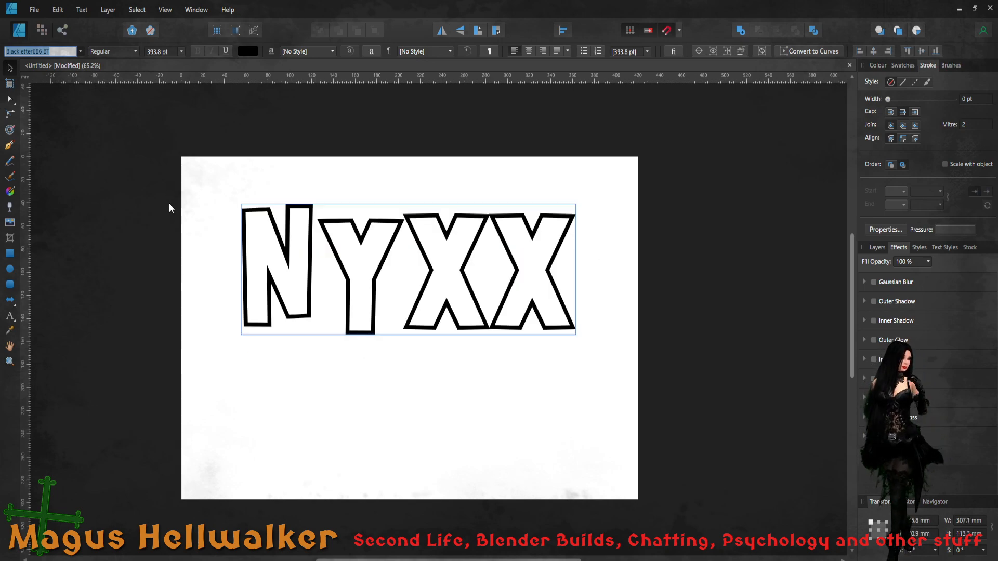
scroll(169, 203, down, 1)
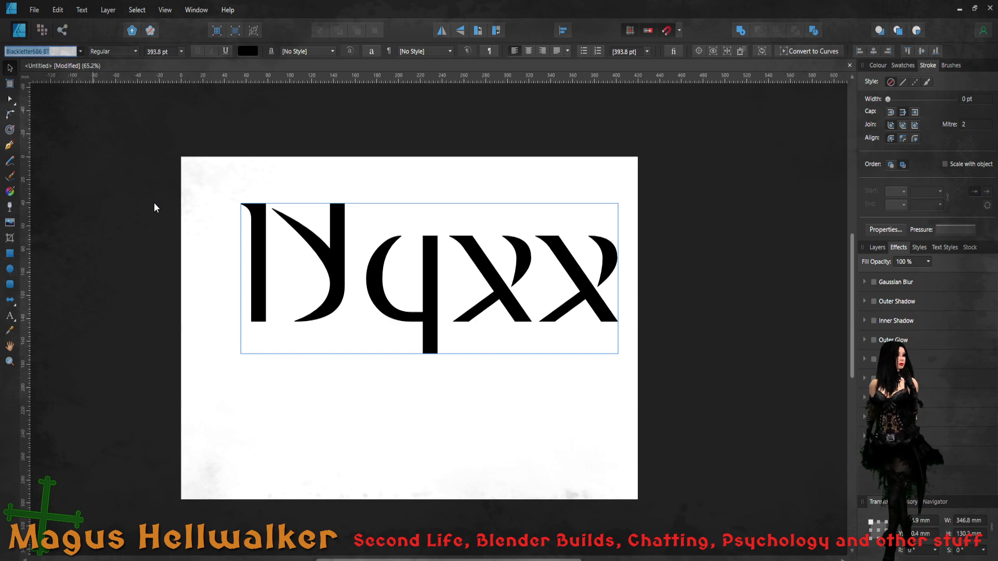
click(154, 201)
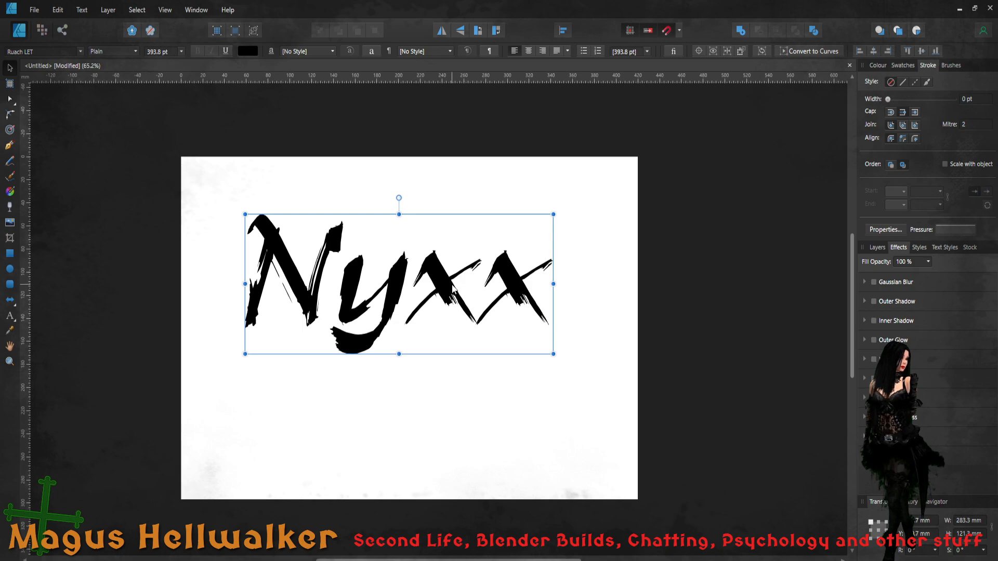
drag(449, 287, 402, 263)
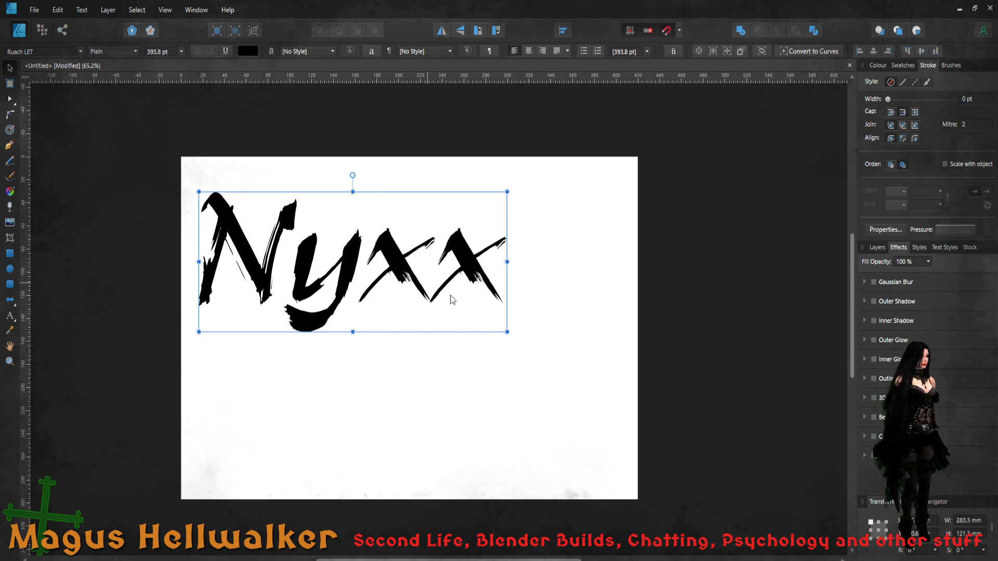
- Scale the Nyxx text down to about 194 × 83 mm and place a copy below it that reads "Nocturna"
drag(507, 331, 410, 286)
ctrl+drag(326, 237, 314, 347)
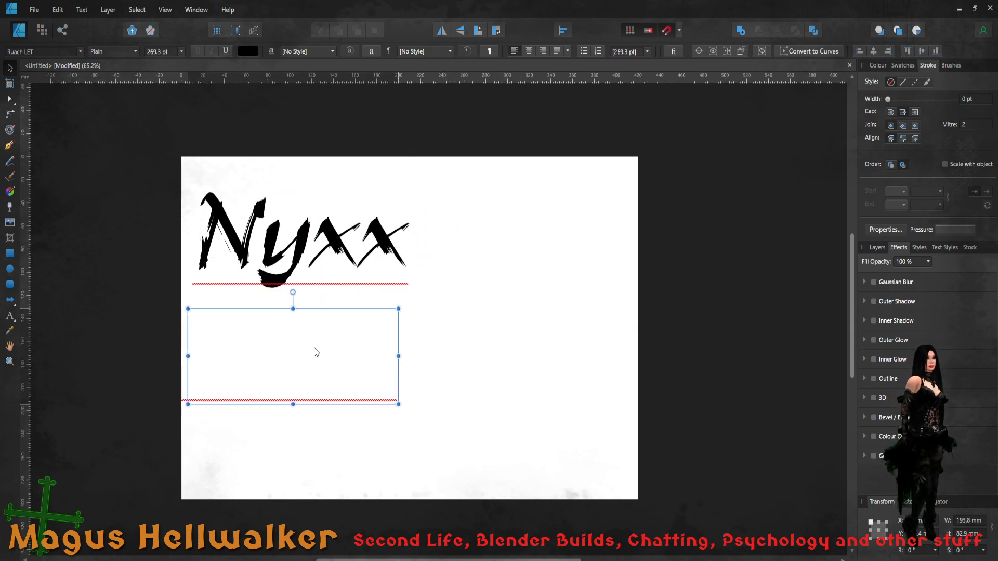
double_click(322, 357)
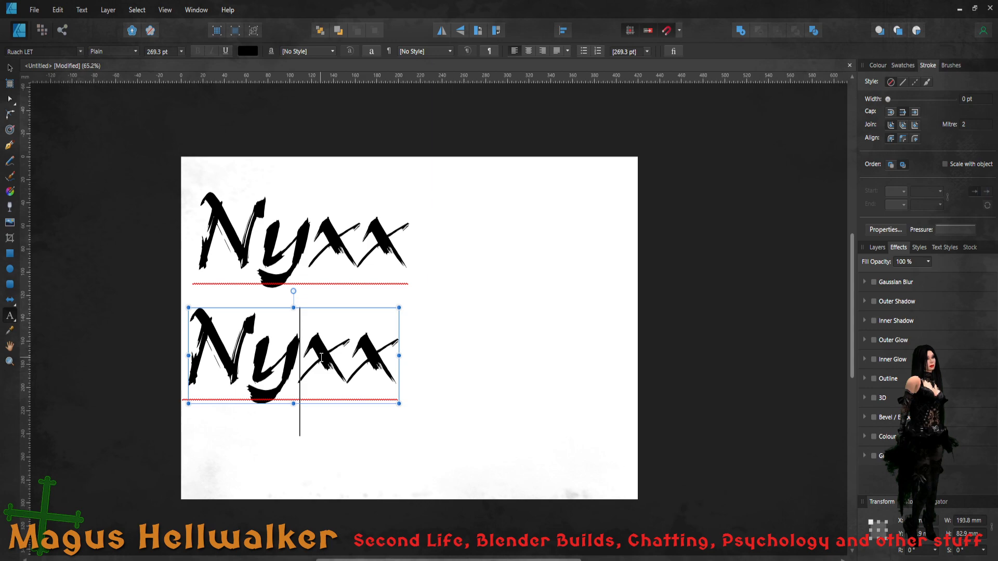
triple_click(324, 357)
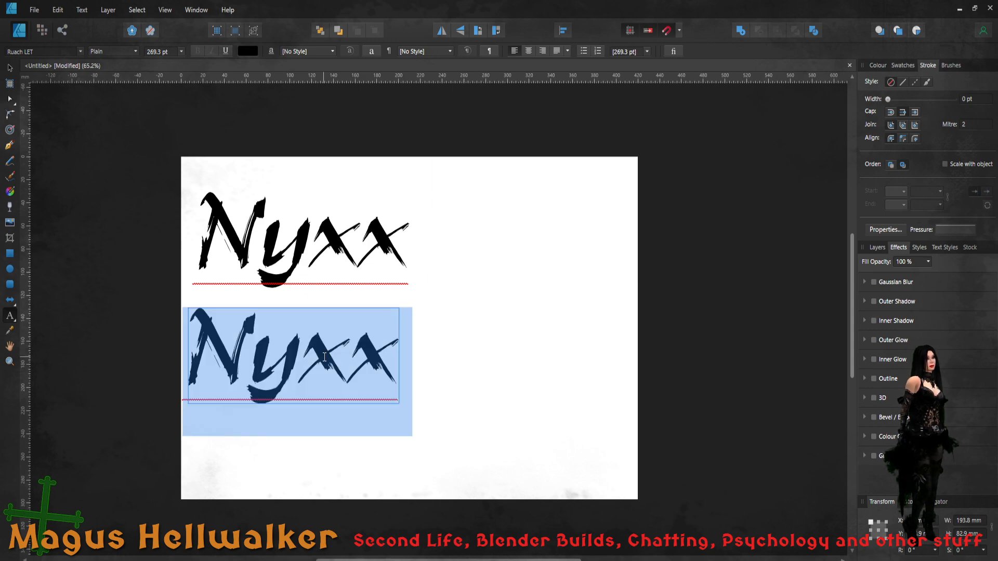
text(Nocturna)
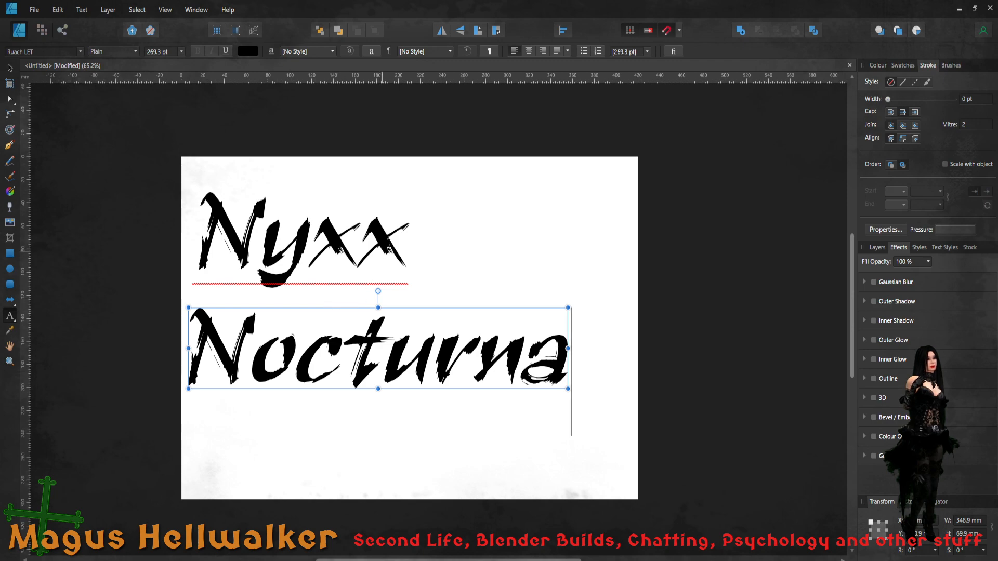
key(Escape)
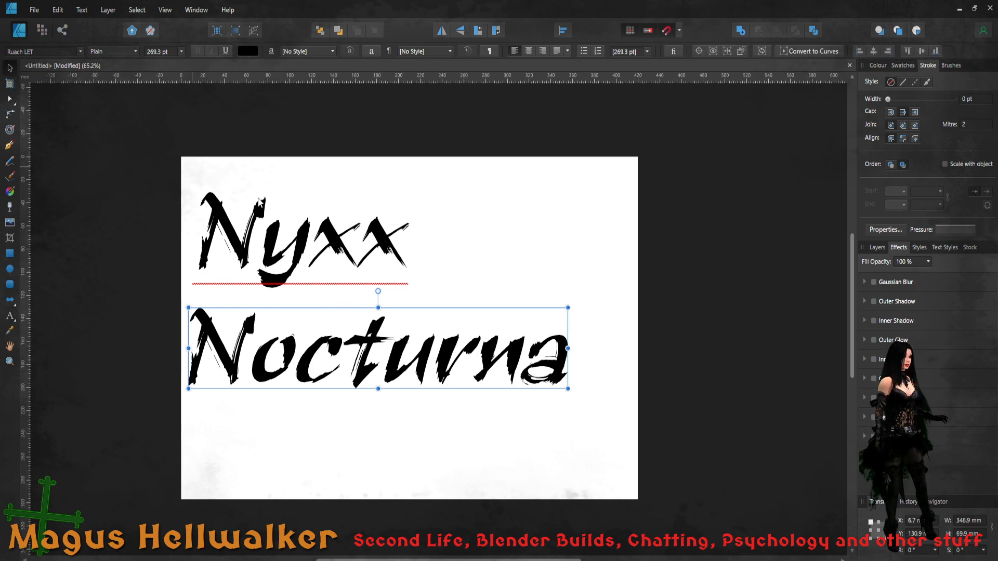
- Centre the Nyxx text directly above the Nocturna text, with both lines close together in the middle of the page's width
drag(294, 238, 365, 238)
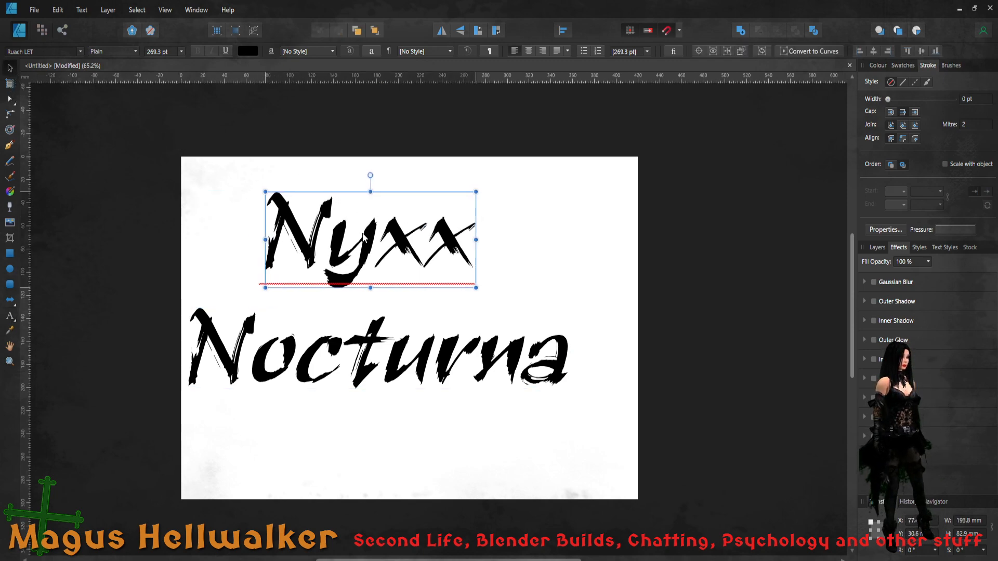
drag(373, 326, 398, 310)
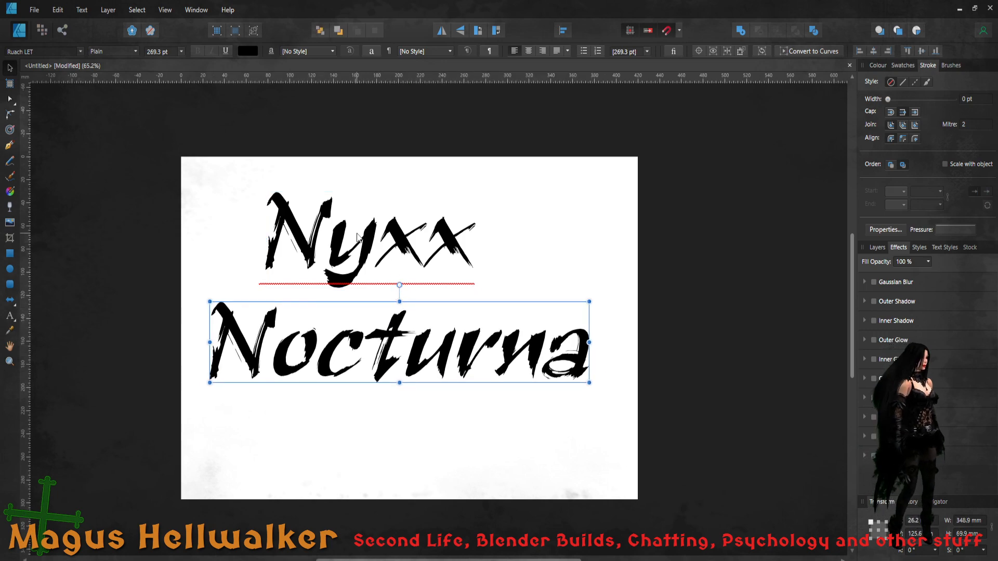
mouse_move(357, 237)
mouse_down()
mouse_move(401, 240)
mouse_move(386, 252)
mouse_up()
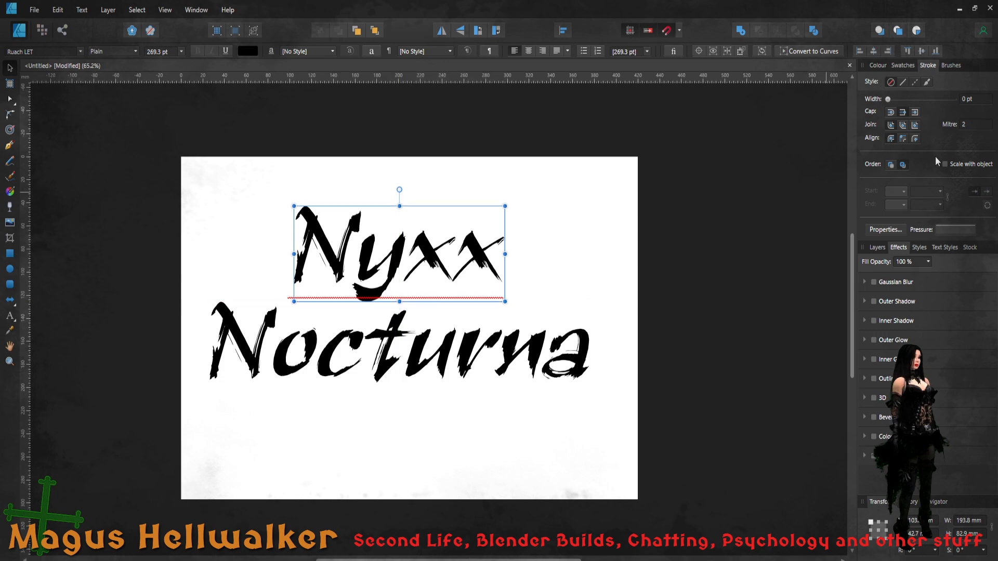
- Fill both the Nyxx text and the Nocturna text with red
click(878, 65)
click(905, 85)
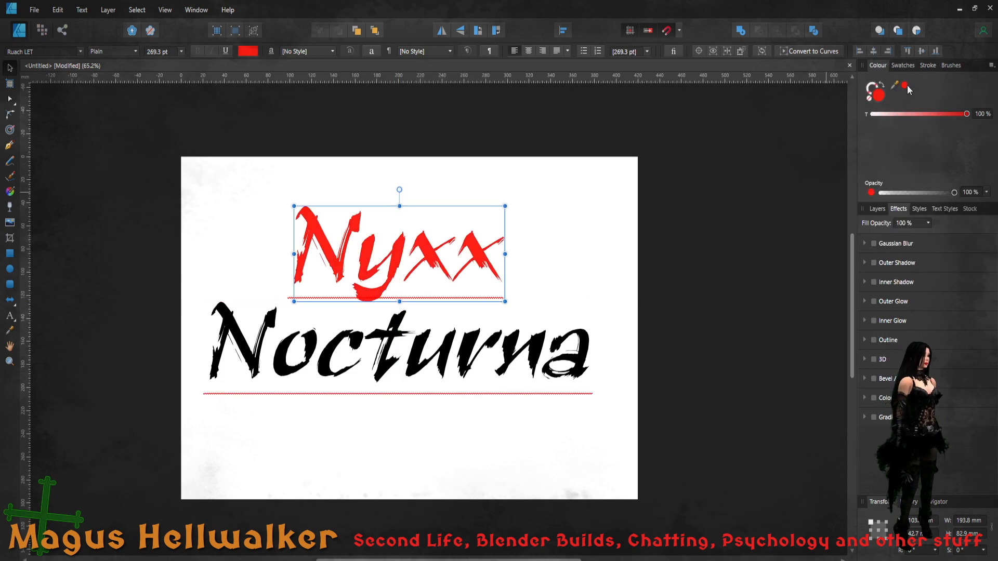
click(469, 351)
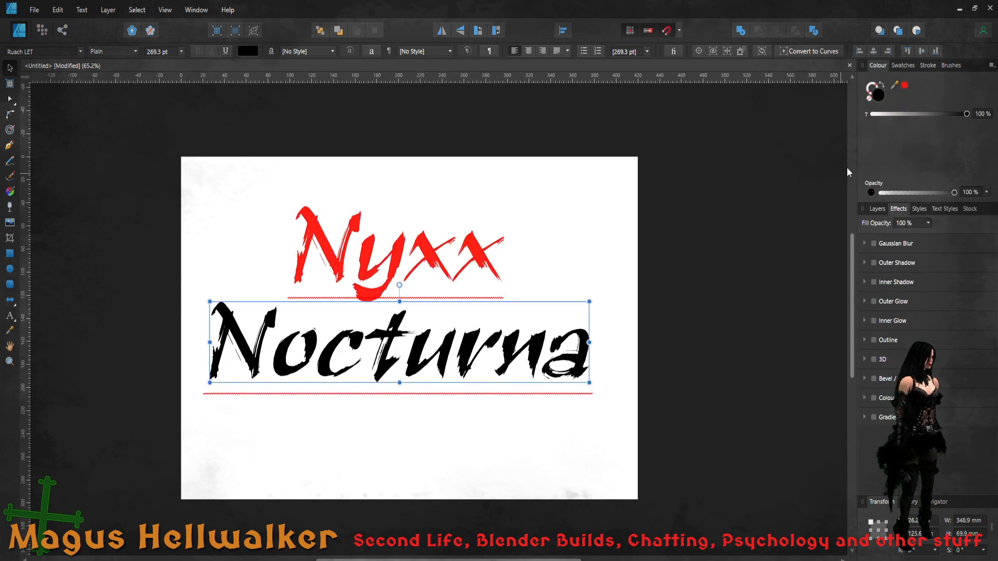
click(905, 85)
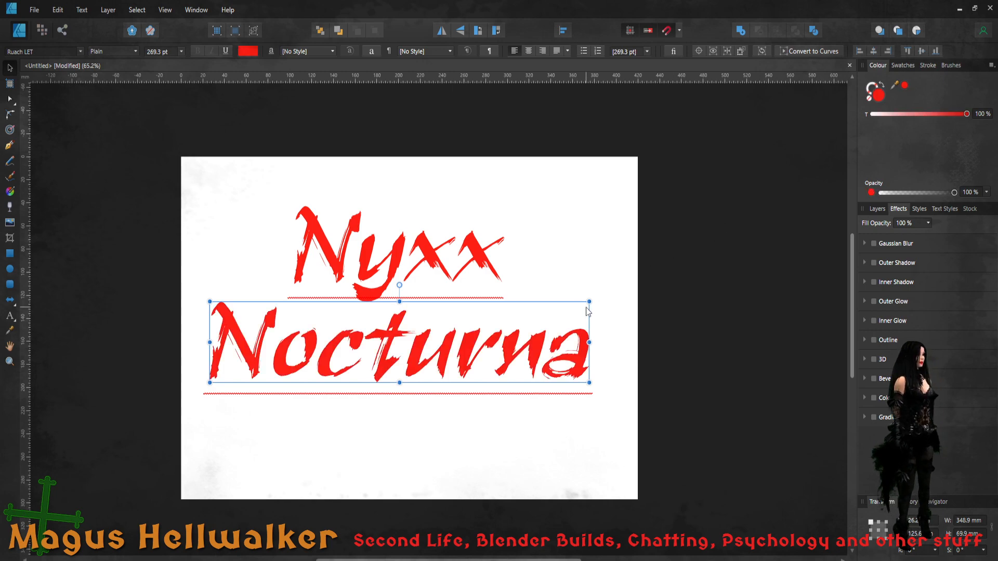
- Duplicate the Nyxx and Nocturna texts together below the originals and move the original pair up to the page's upper edge
click(622, 277)
click(472, 352)
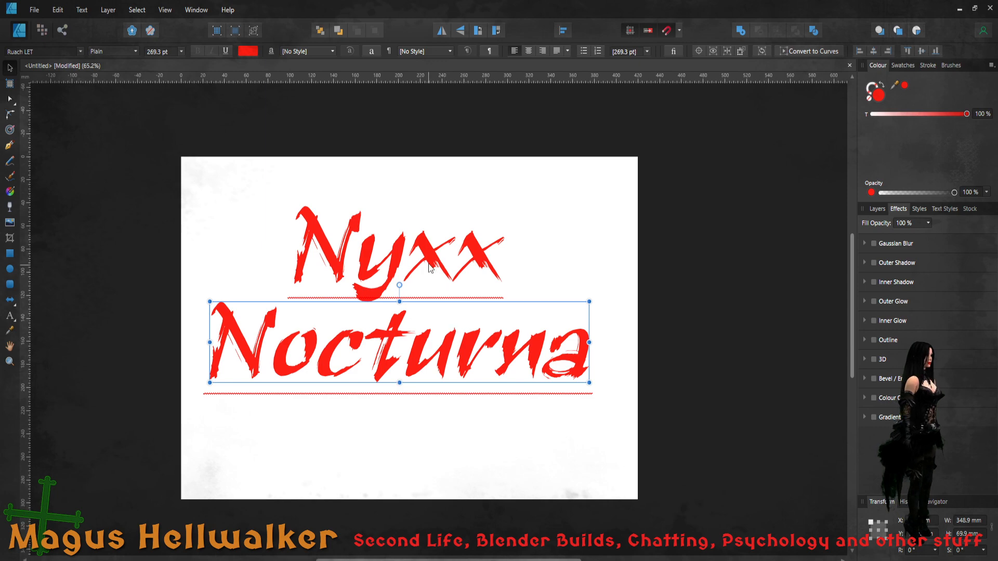
click(447, 256)
shift+click(483, 355)
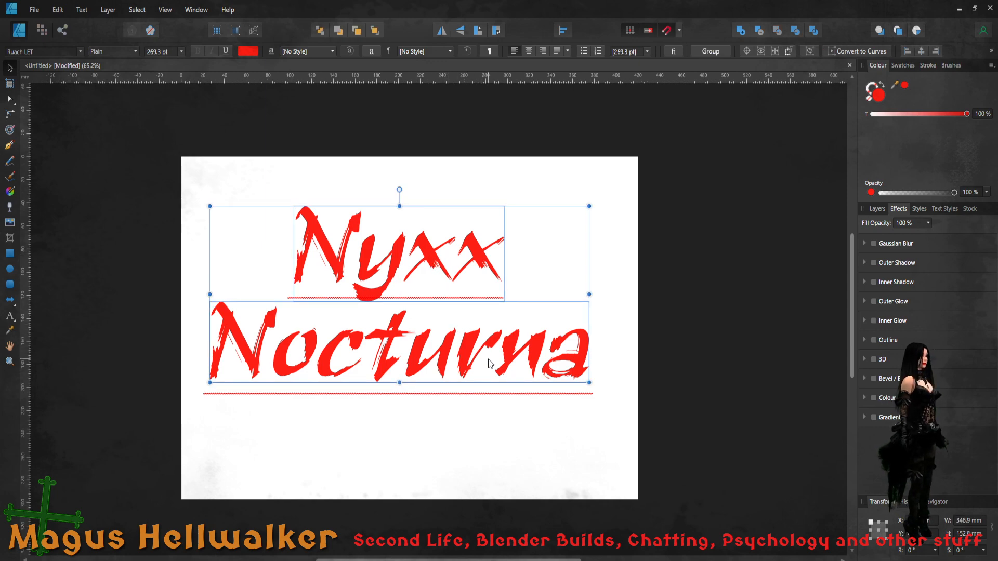
alt+drag(466, 253, 471, 429)
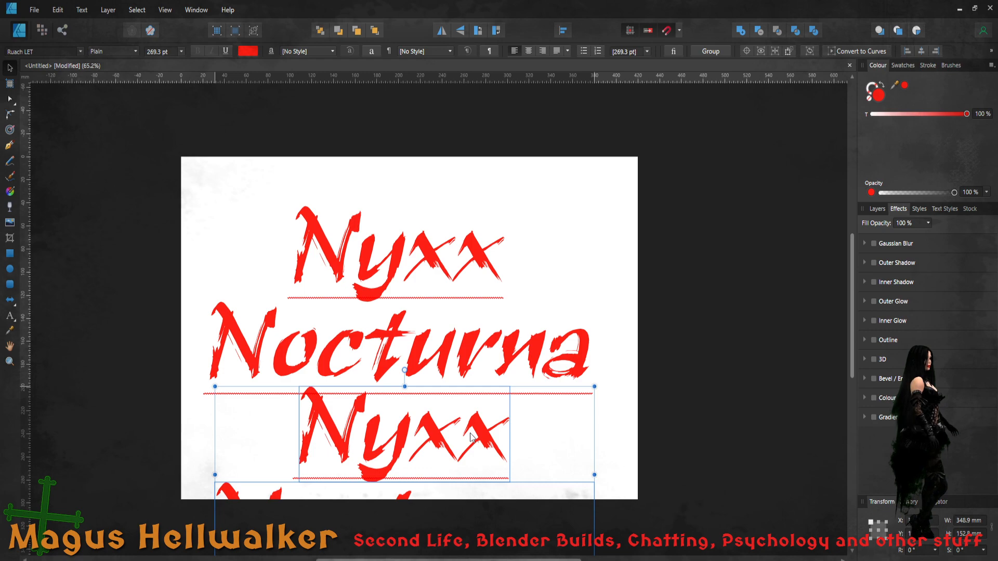
click(477, 342)
shift+click(456, 271)
drag(465, 348, 472, 298)
- Scale the duplicated Nyxx and Nocturna pair down to about 157 × 69 mm and place it below the original pair
click(394, 457)
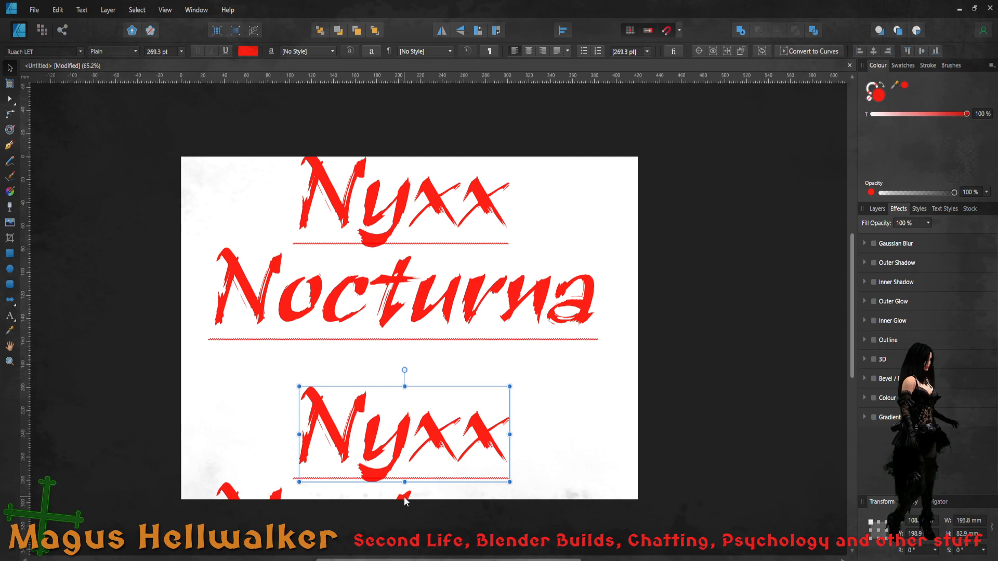
shift+click(404, 496)
drag(592, 390, 344, 379)
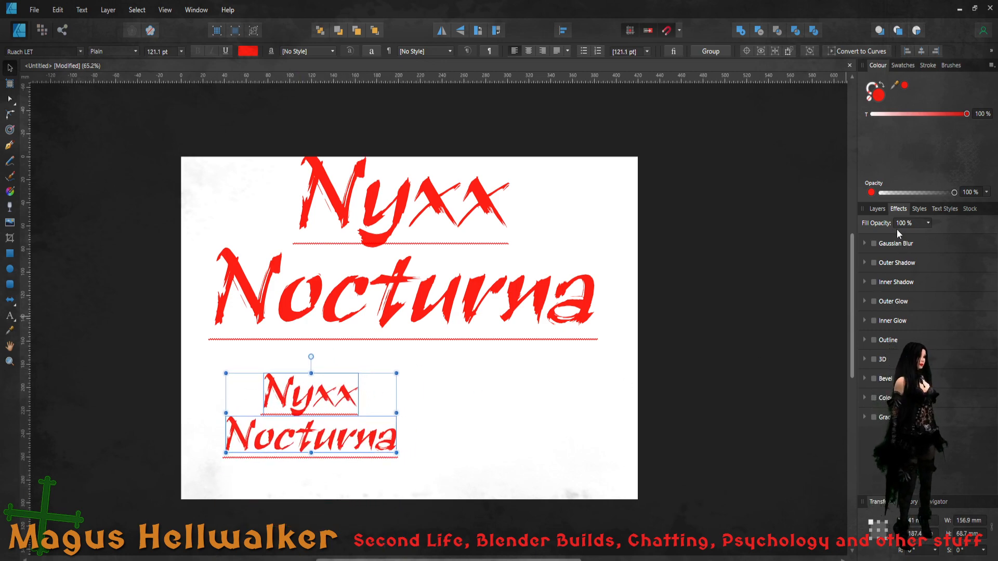
- Add an empty layer above the texts and centre the small Nyxx Nocturna pair under the large one
click(876, 210)
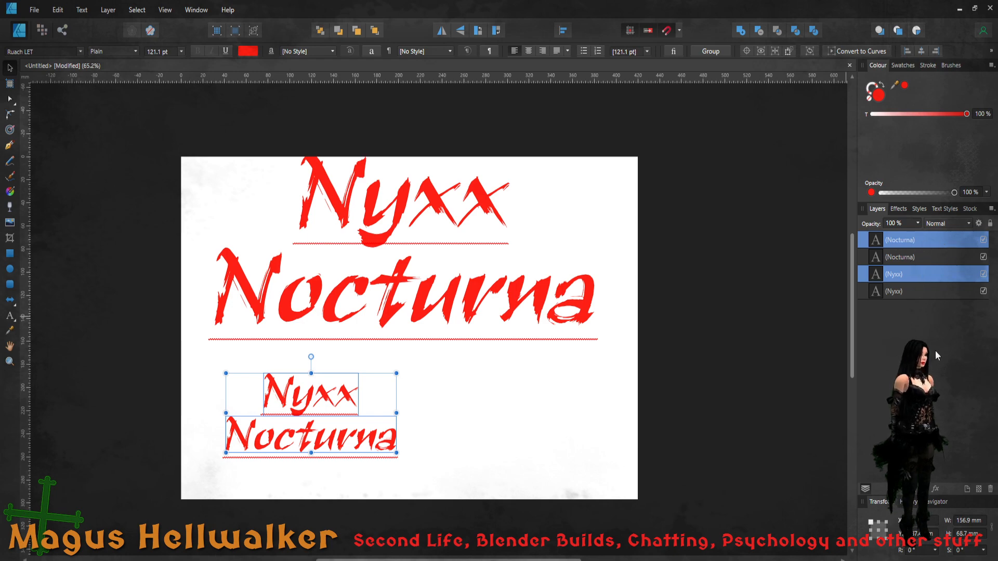
click(967, 491)
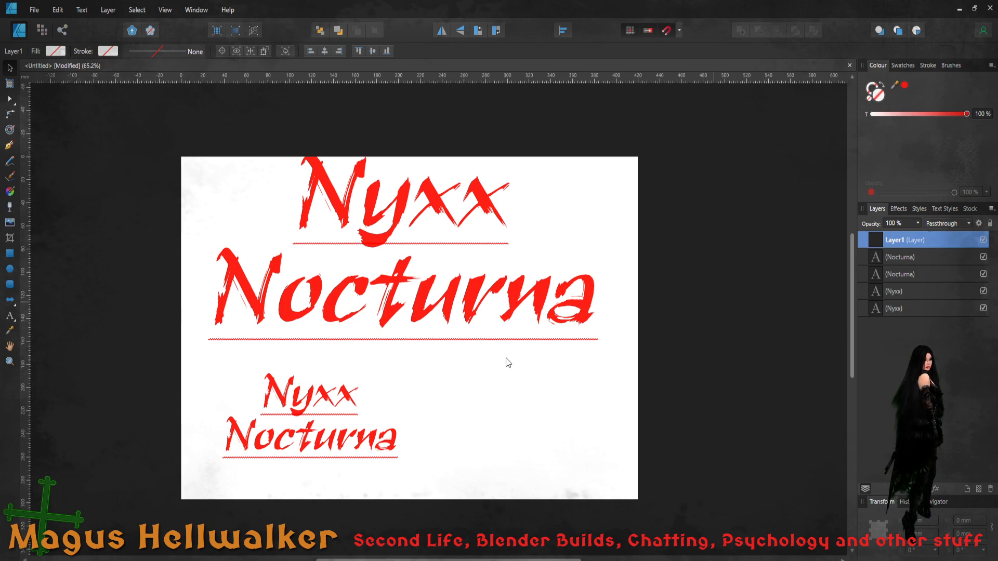
click(338, 400)
shift+click(358, 442)
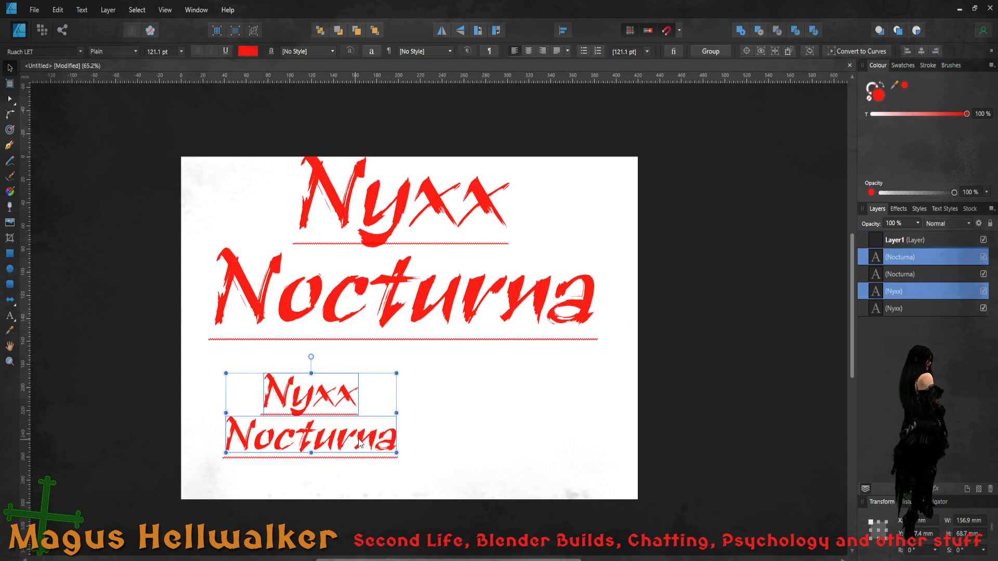
drag(358, 441, 377, 400)
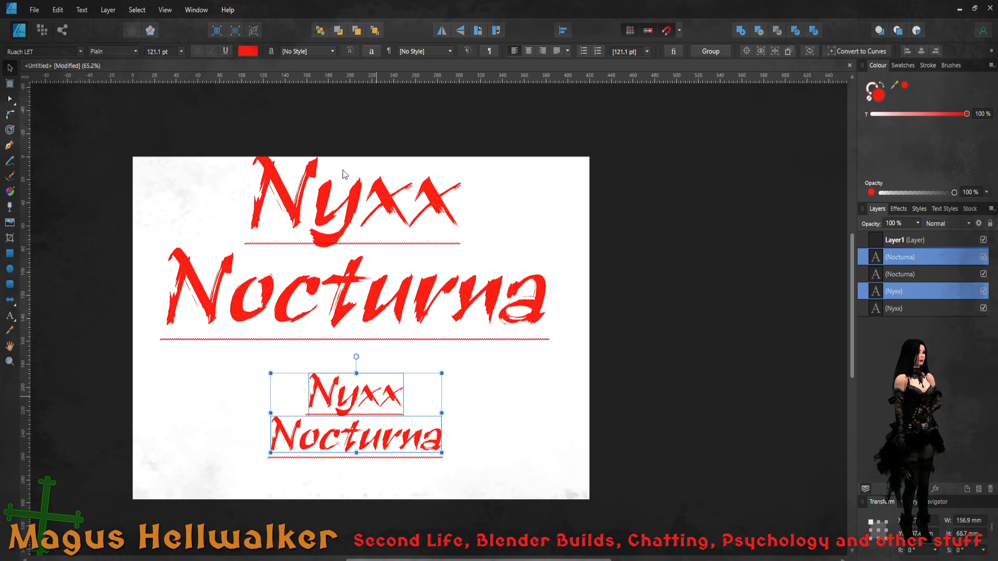
- Move the large Nyxx and Nocturna pair down slightly so that it lies fully on the page
click(548, 191)
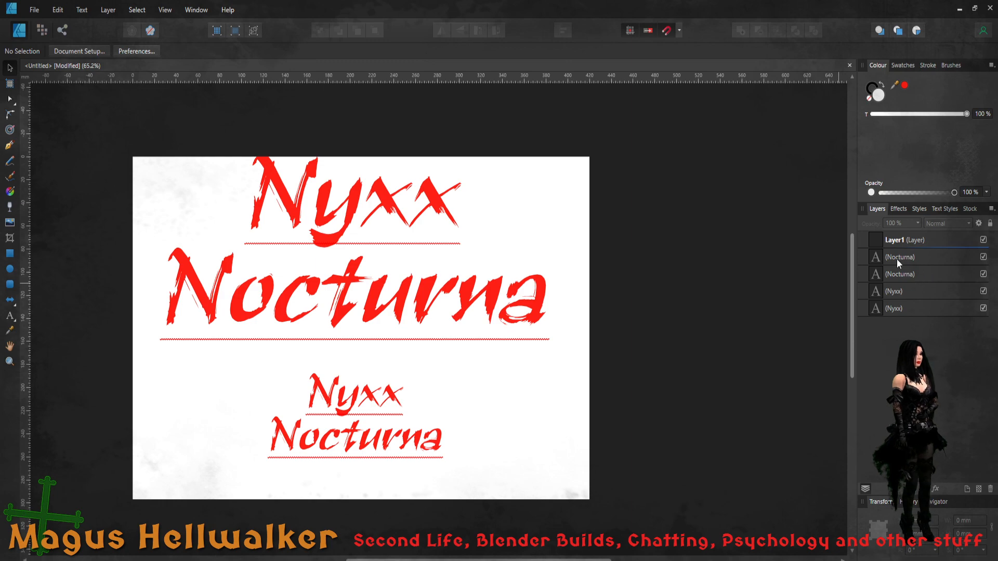
click(370, 405)
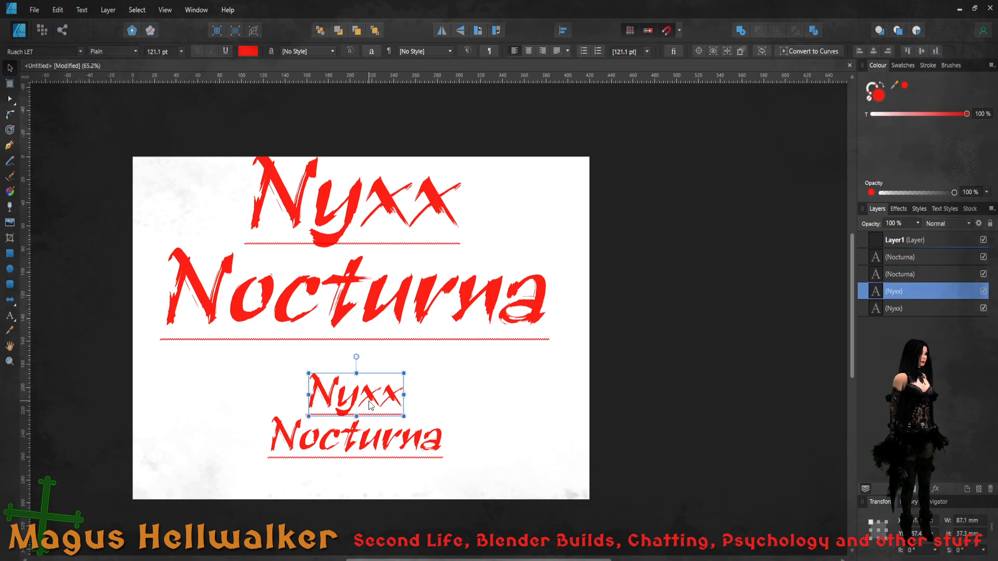
click(387, 259)
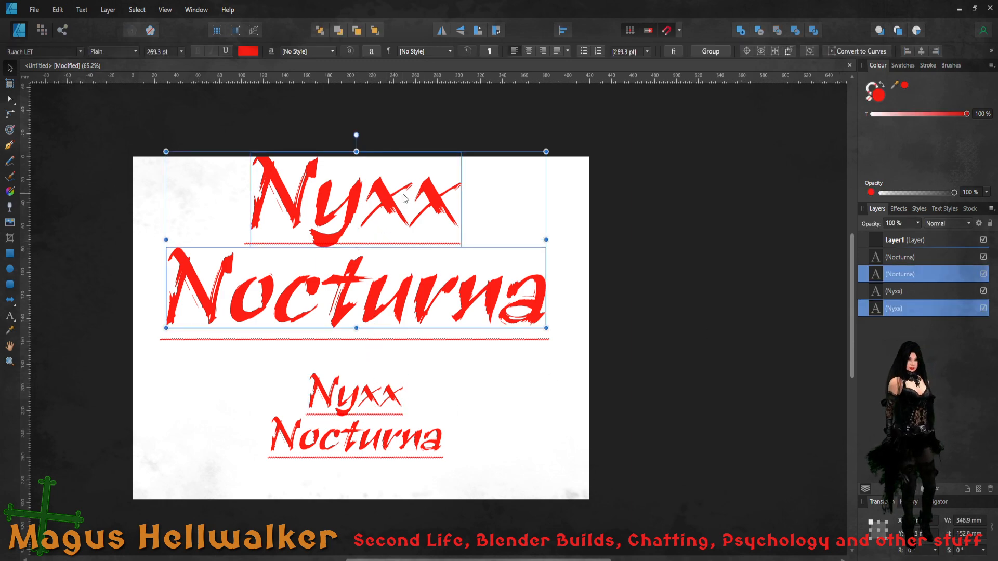
drag(403, 194, 402, 215)
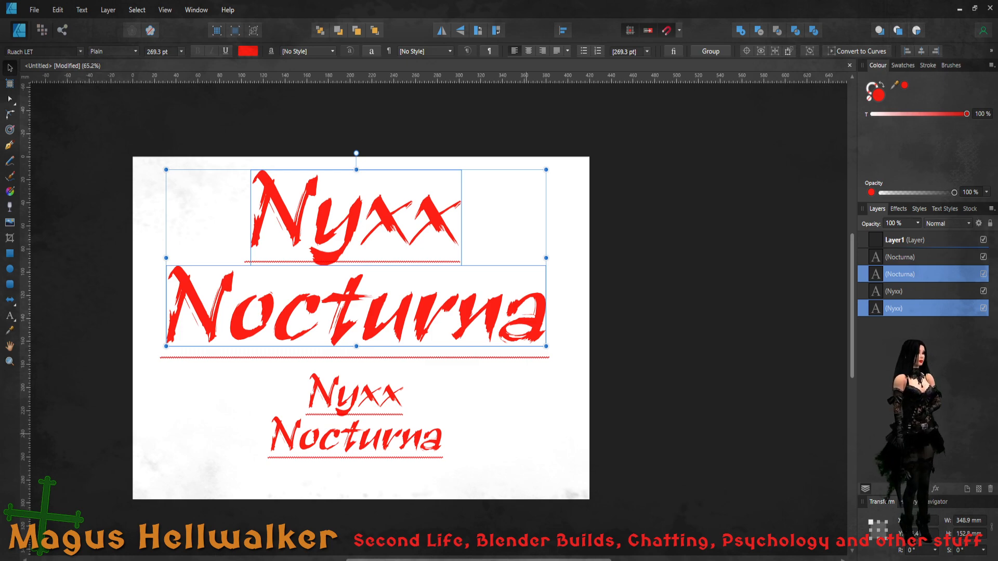
- Paste the copied screenshot photo onto the page, scale it to about 104 × 130 mm and place it in the page's upper right corner
ctrl+scroll(445, 425, up, 1)
mouse_move(347, 260)
mouse_down()
mouse_move(416, 271)
mouse_move(413, 283)
mouse_move(353, 260)
mouse_up()
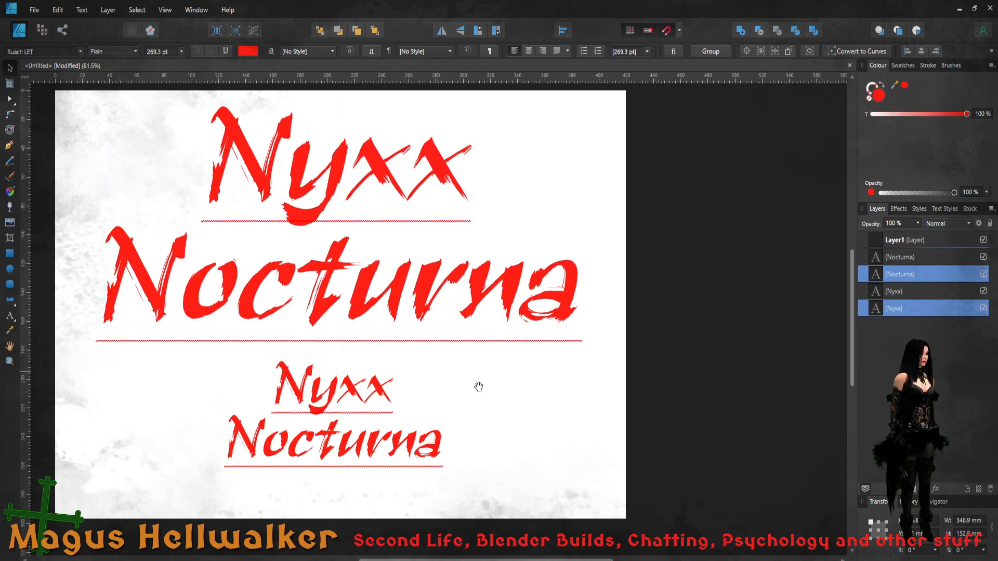
drag(478, 385, 555, 391)
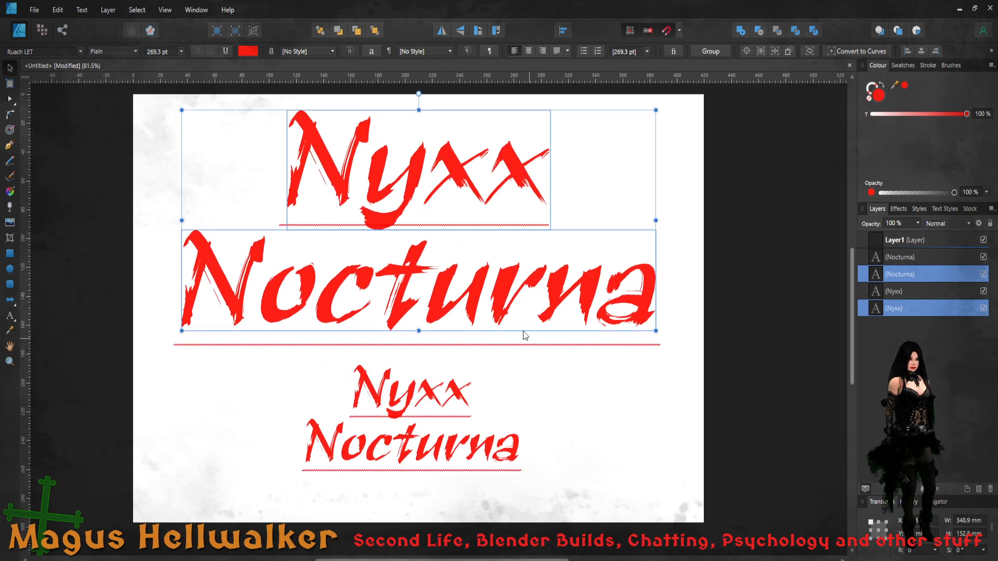
click(507, 300)
shift+click(456, 175)
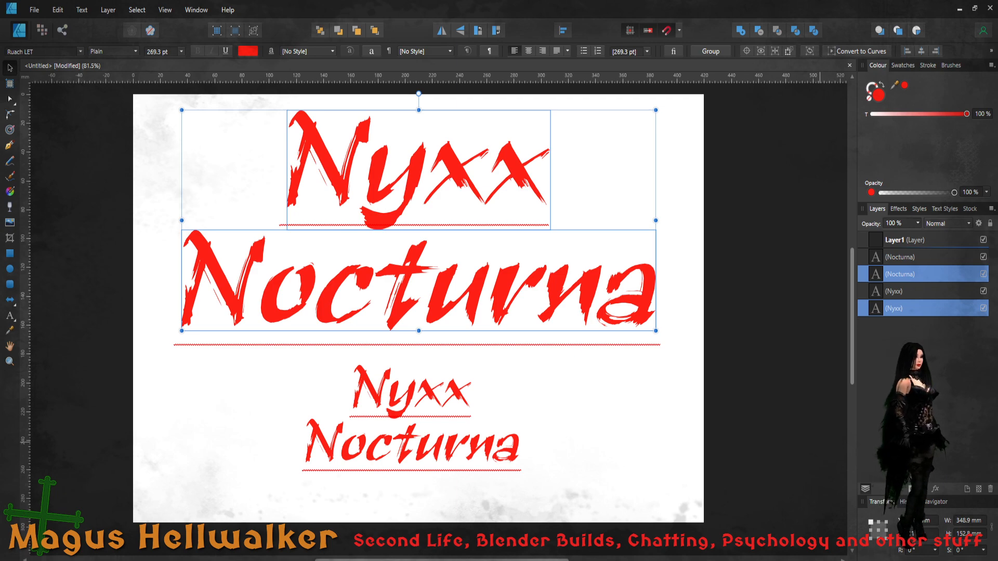
key(ctrl+v)
drag(543, 407, 388, 296)
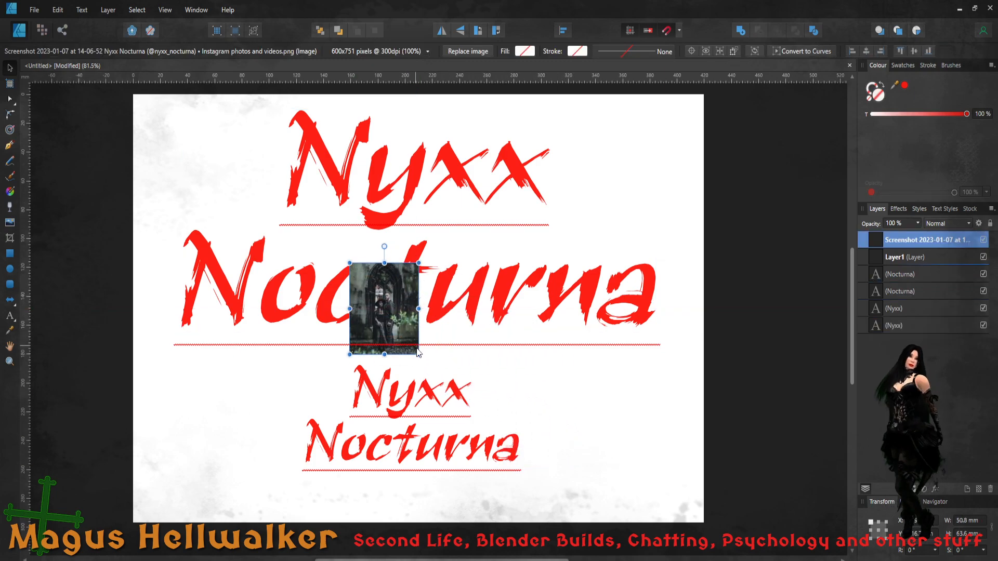
drag(419, 354, 617, 492)
drag(546, 381, 677, 225)
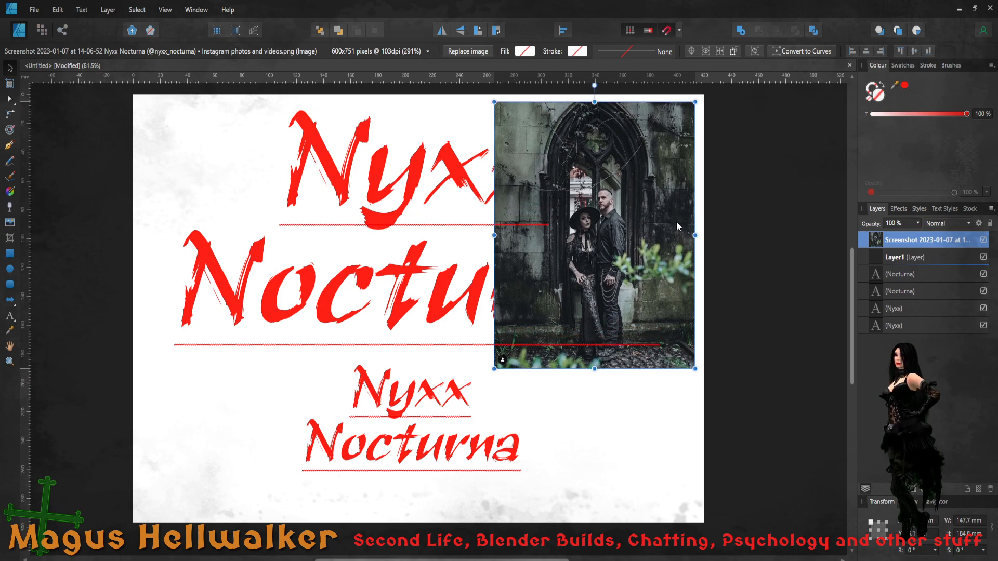
drag(494, 368, 554, 289)
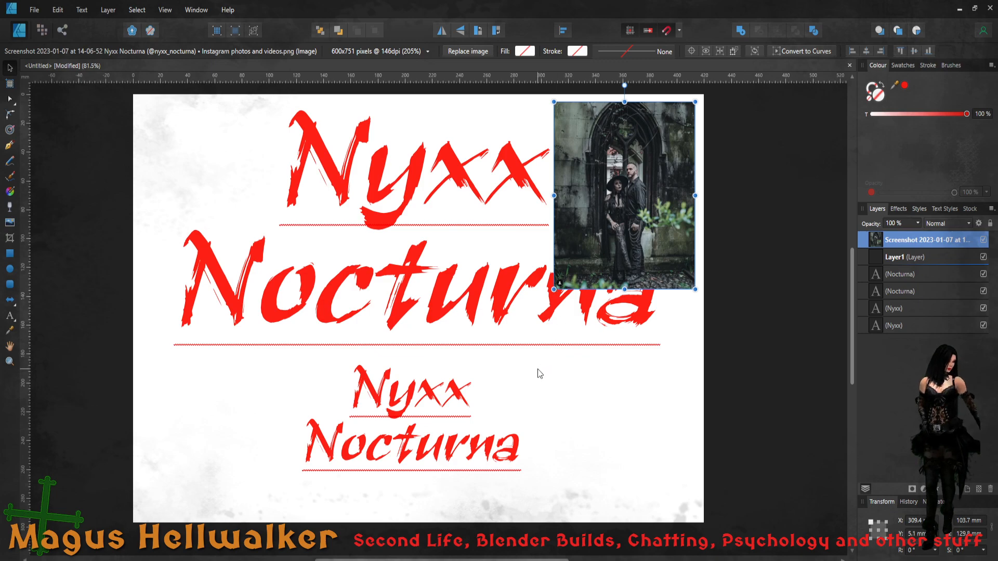
- Scale the large Nyxx and Nocturna pair down to 60.6 pt text and place it to the right of the other pair
click(495, 297)
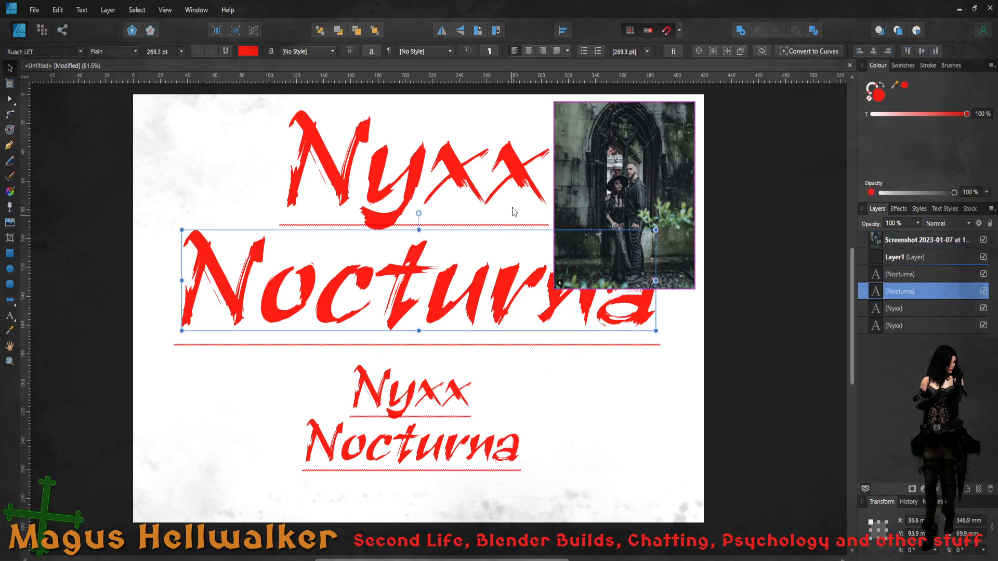
shift+click(513, 186)
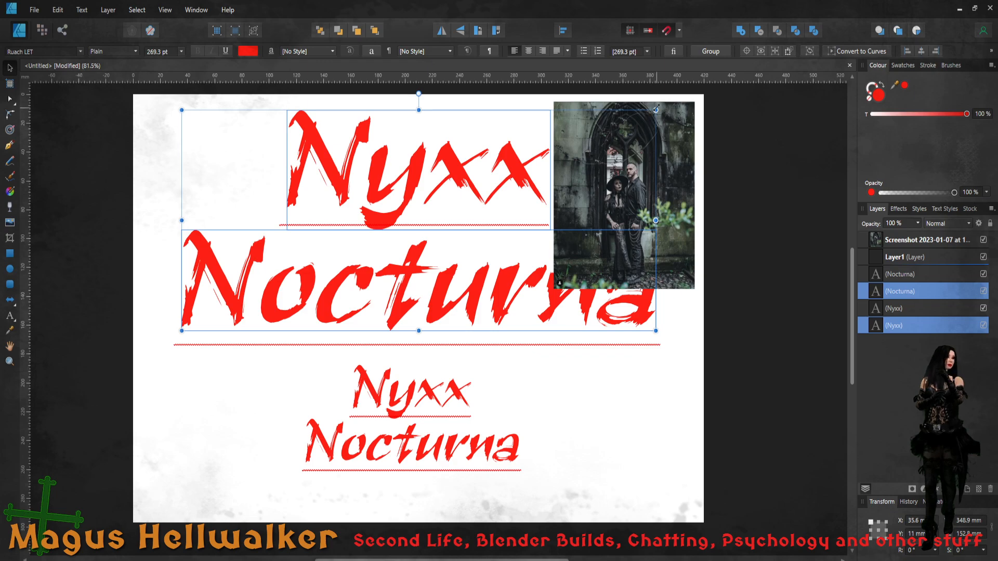
drag(656, 110, 328, 277)
drag(308, 316, 625, 241)
drag(570, 261, 560, 418)
- Move the photo to the page's upper left area and put it at the very bottom of the layer stack, not nested in a text
click(606, 251)
drag(661, 195, 296, 206)
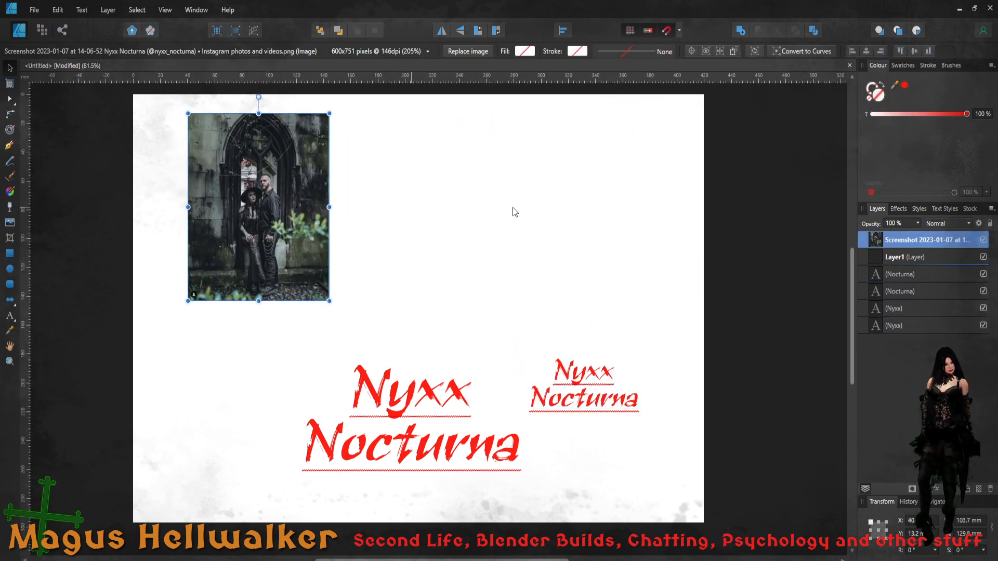
drag(878, 241, 890, 329)
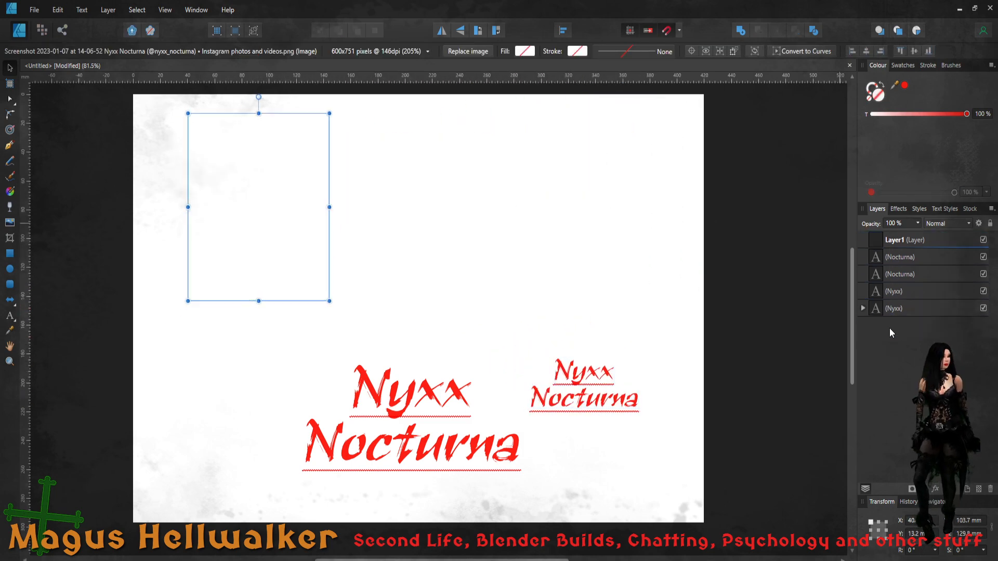
click(872, 309)
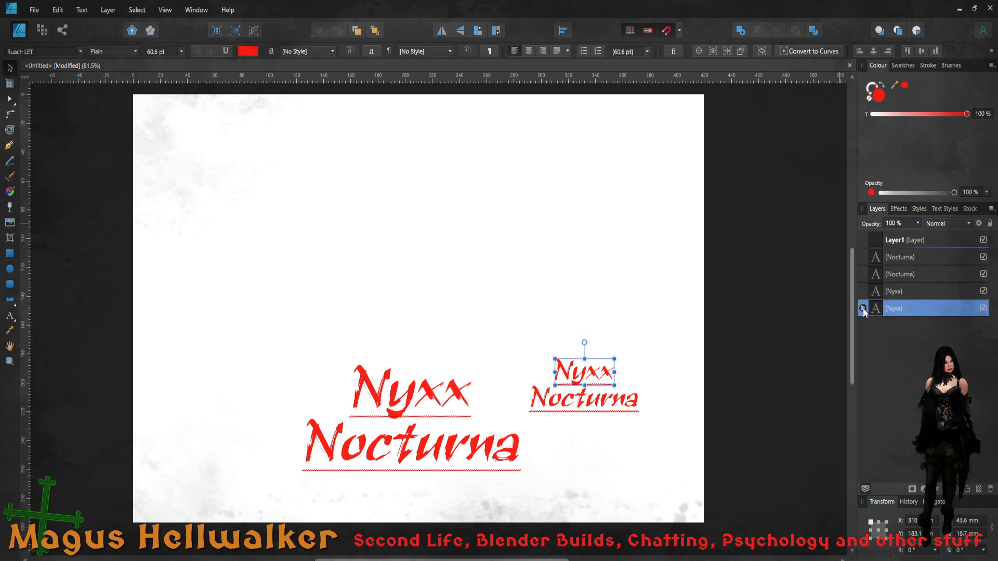
click(862, 309)
drag(915, 322, 877, 338)
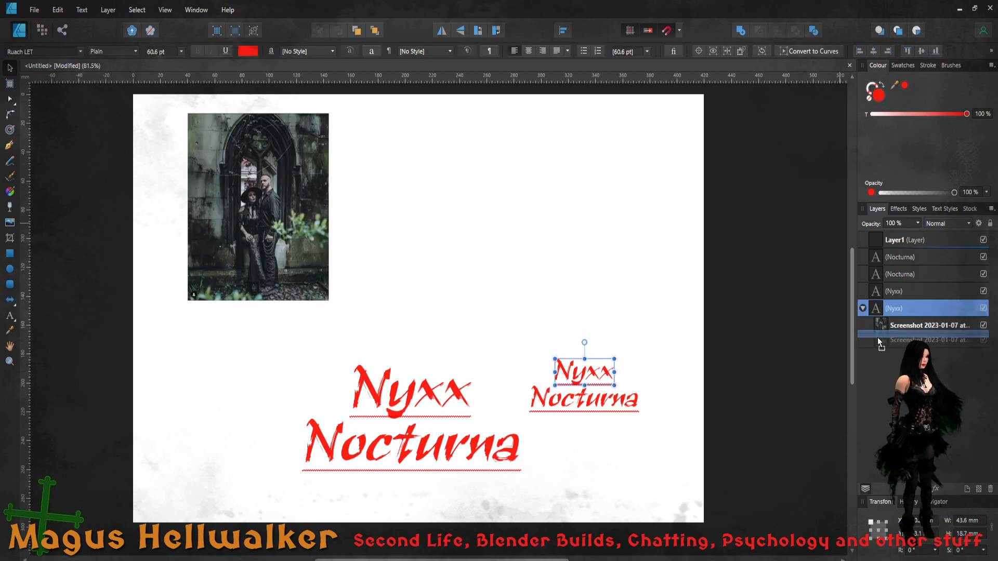
- Move the smallest Nyxx and Nocturna pair slightly further right and down, and clear the selection
shift+click(597, 402)
drag(599, 405, 655, 414)
click(611, 457)
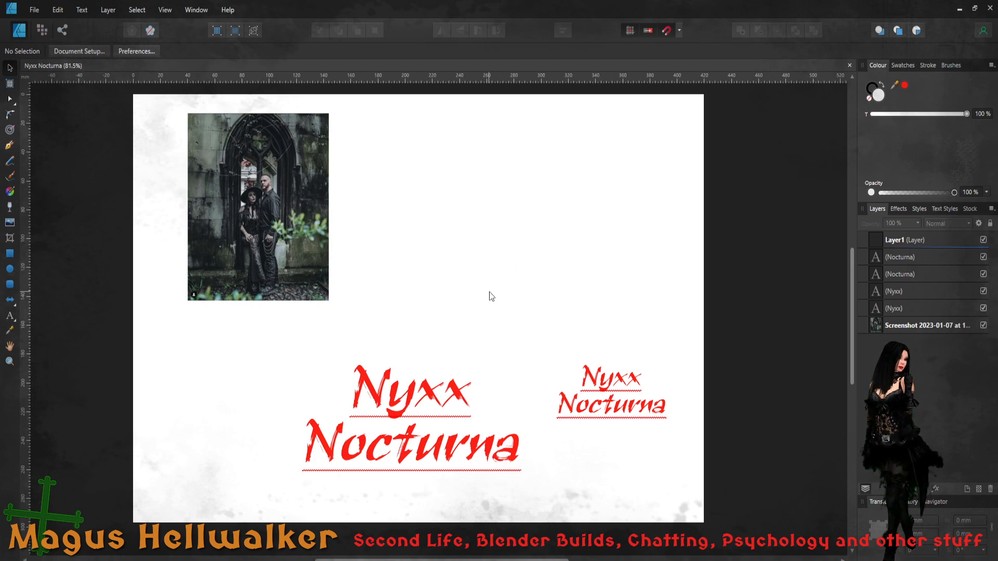
ctrl+scroll(493, 312, up, 3)
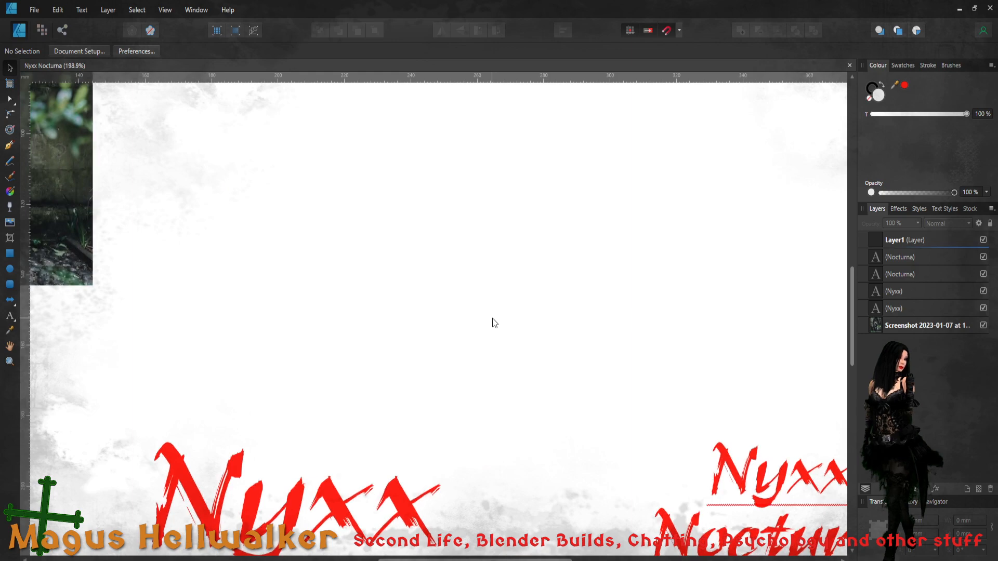
ctrl+scroll(493, 320, down, 3)
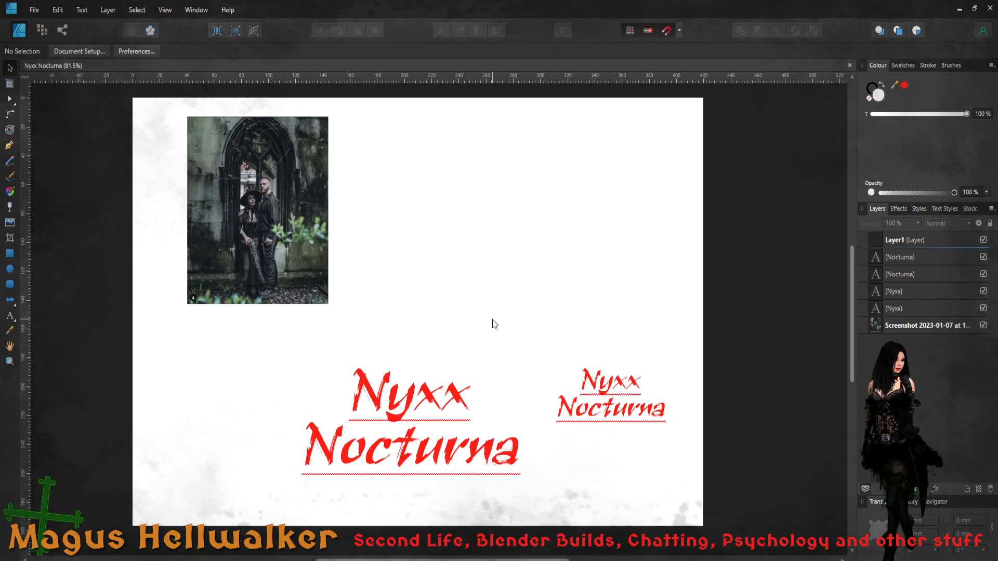